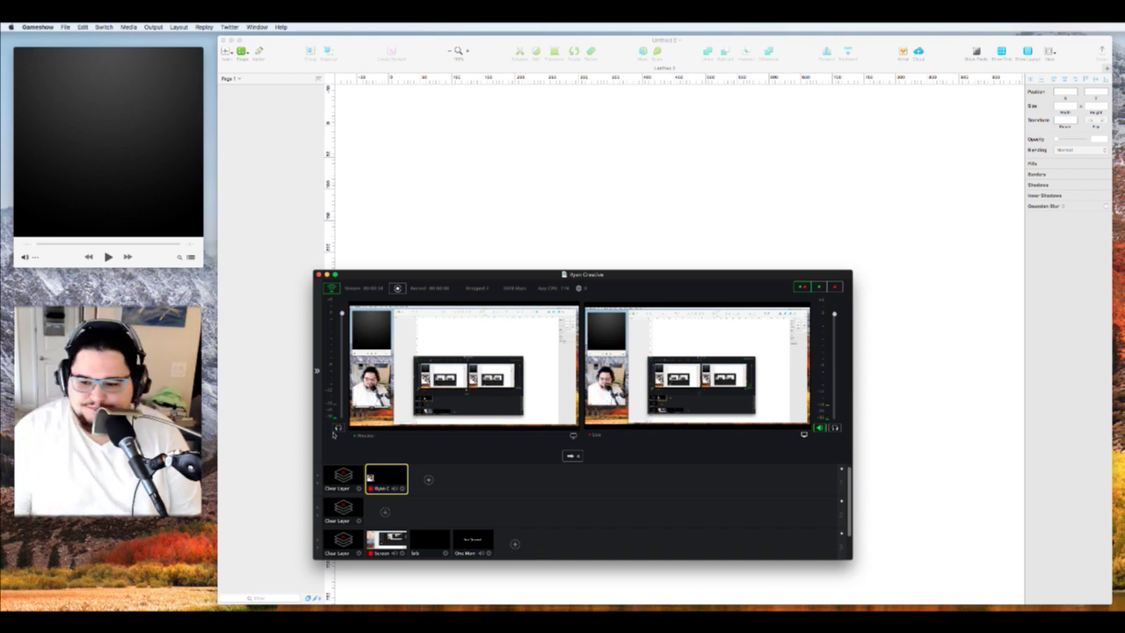
# Start music playback in the iTunes mini player
pyautogui.press('super+Tab')
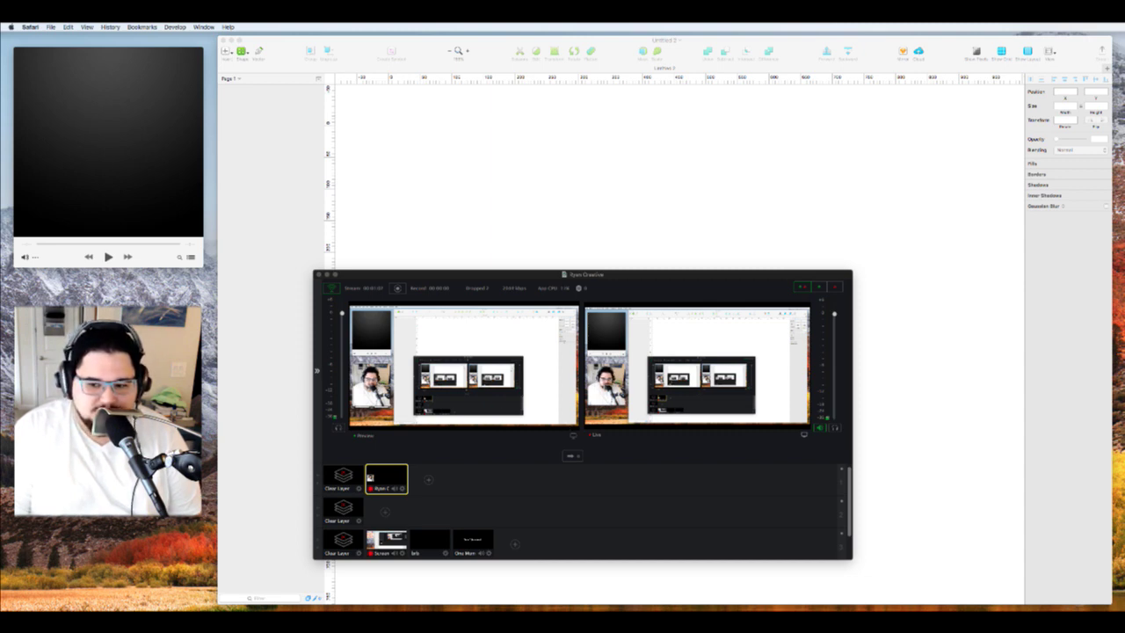
pyautogui.click(108, 257)
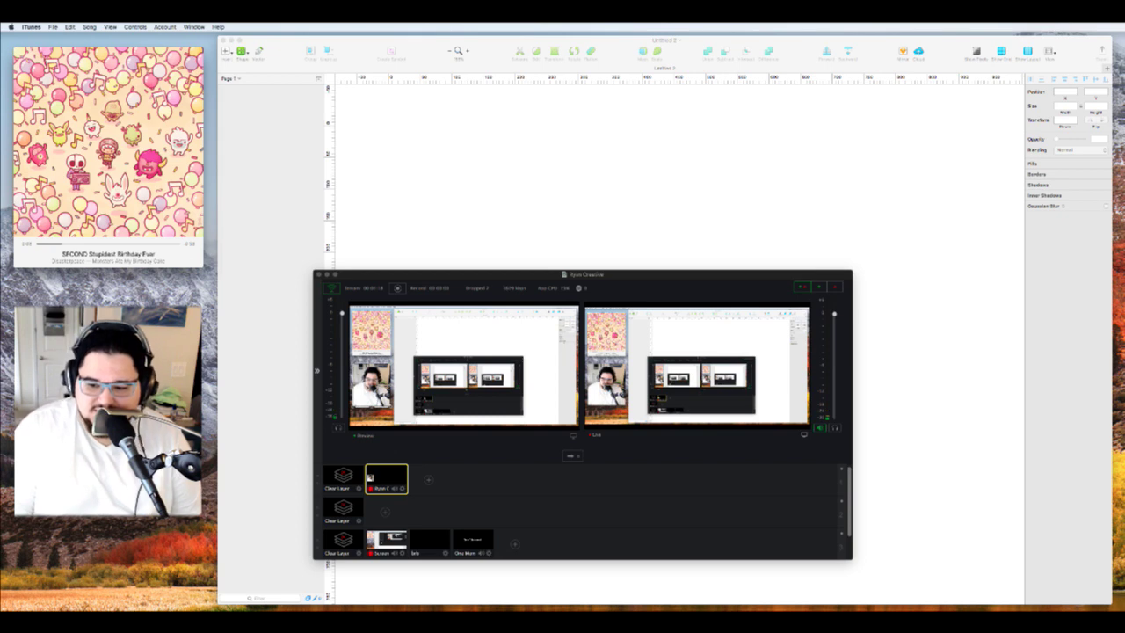
pyautogui.press('super+Tab')
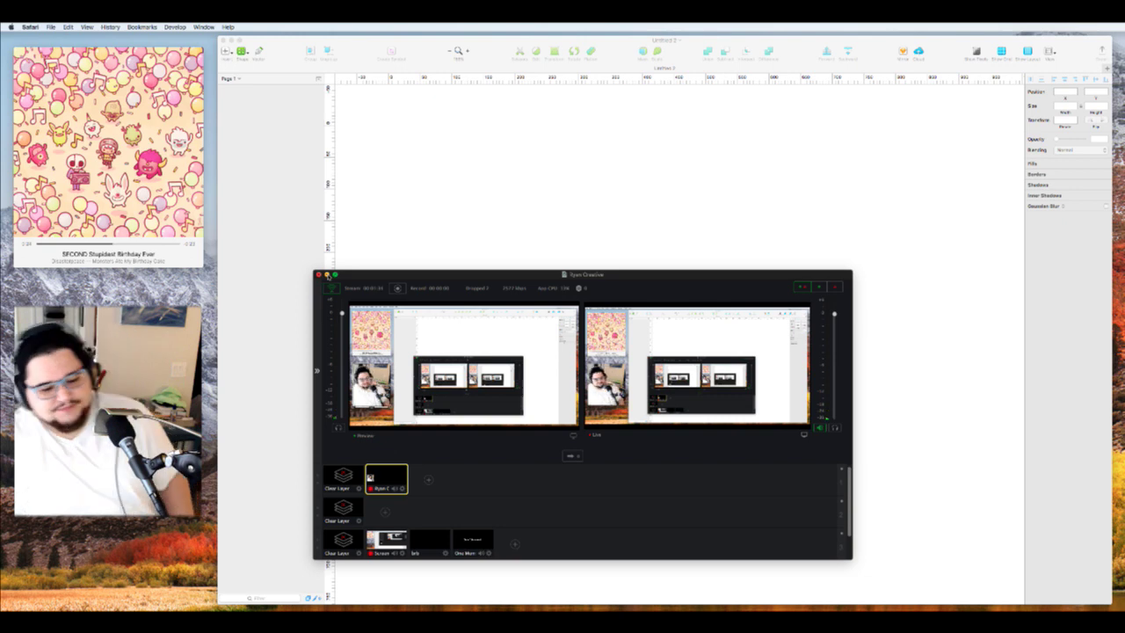
# Minimize the Gameshow streaming window and switch to the blank Sketch document
pyautogui.click(326, 275)
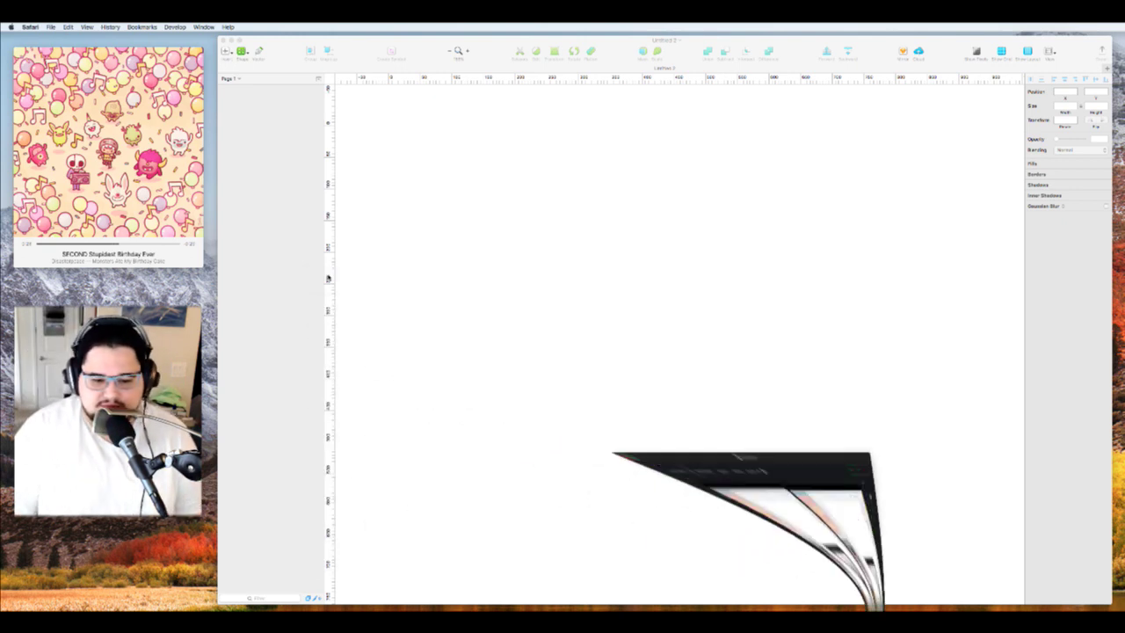
pyautogui.click(665, 352)
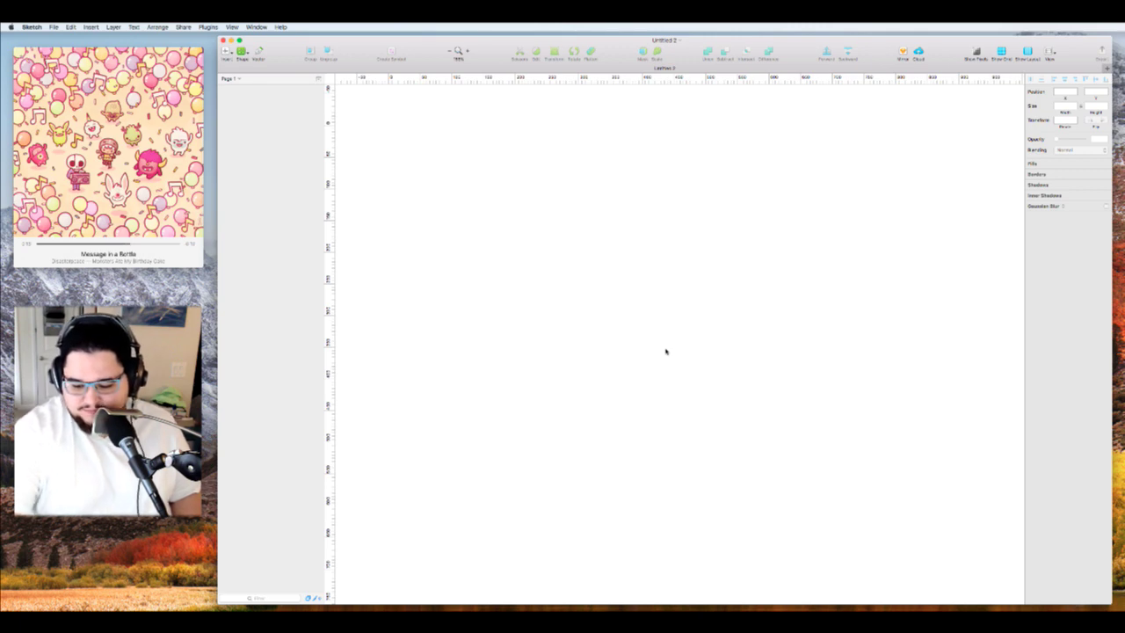
pyautogui.press('super+Tab')
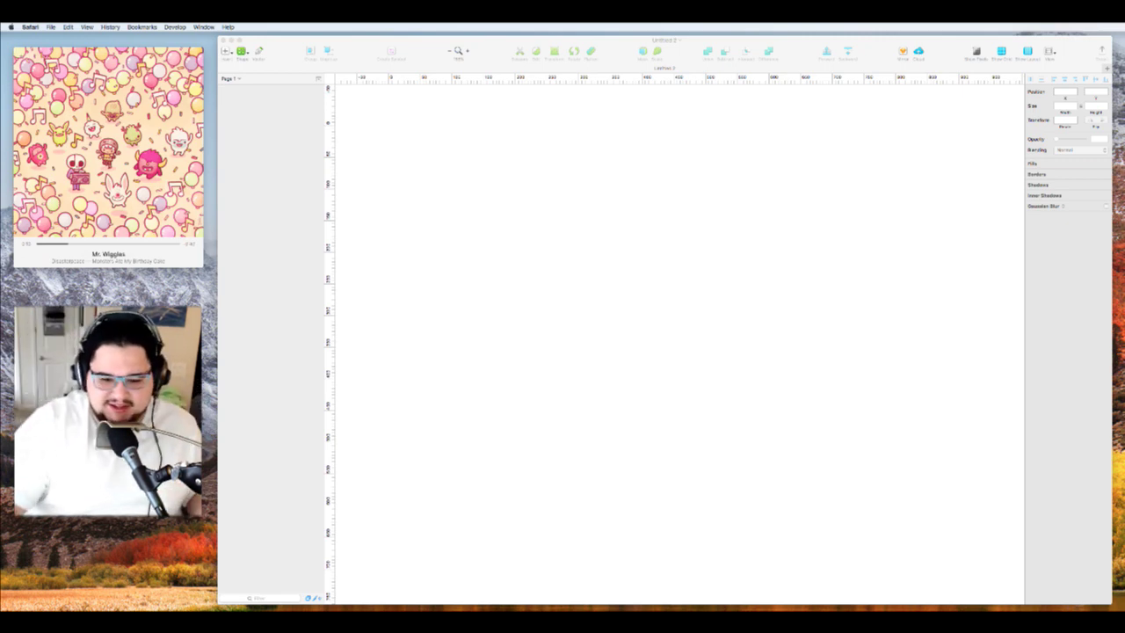
pyautogui.click(748, 185)
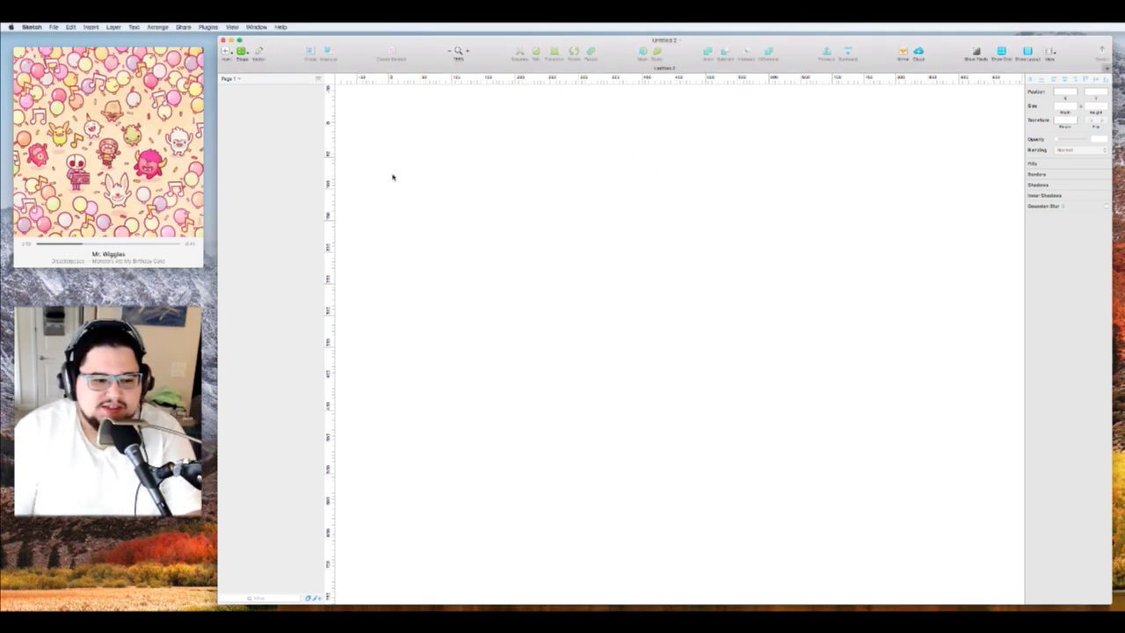
# Insert an artboard from the custom 1080p preset and move it up toward the canvas's upper-left area
pyautogui.press('t')
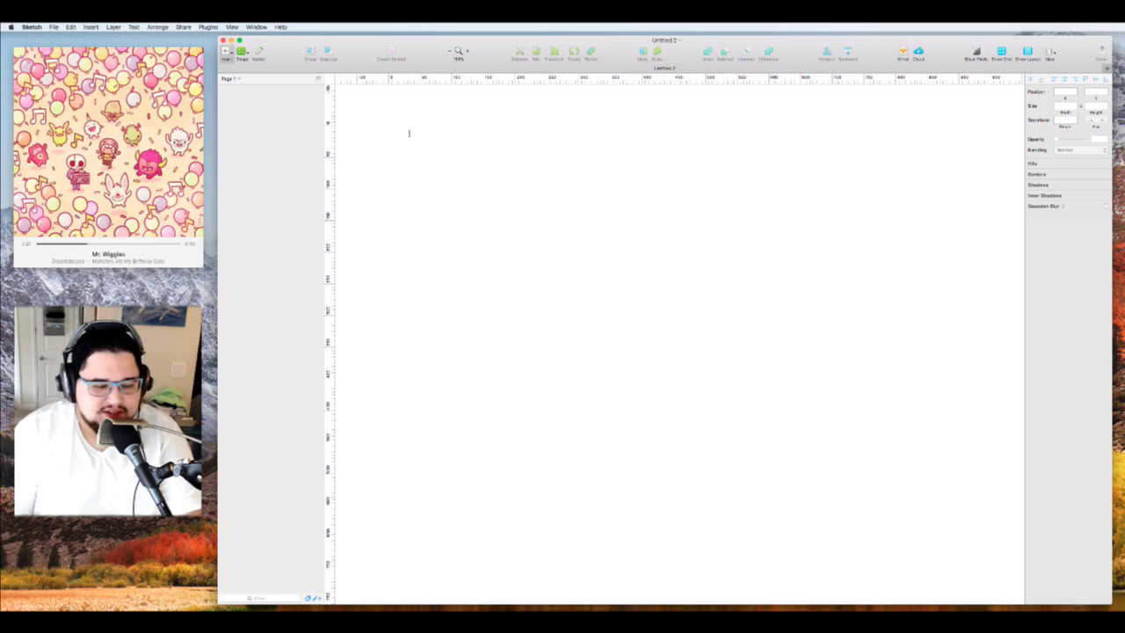
pyautogui.press('Escape')
pyautogui.press('super+minus')
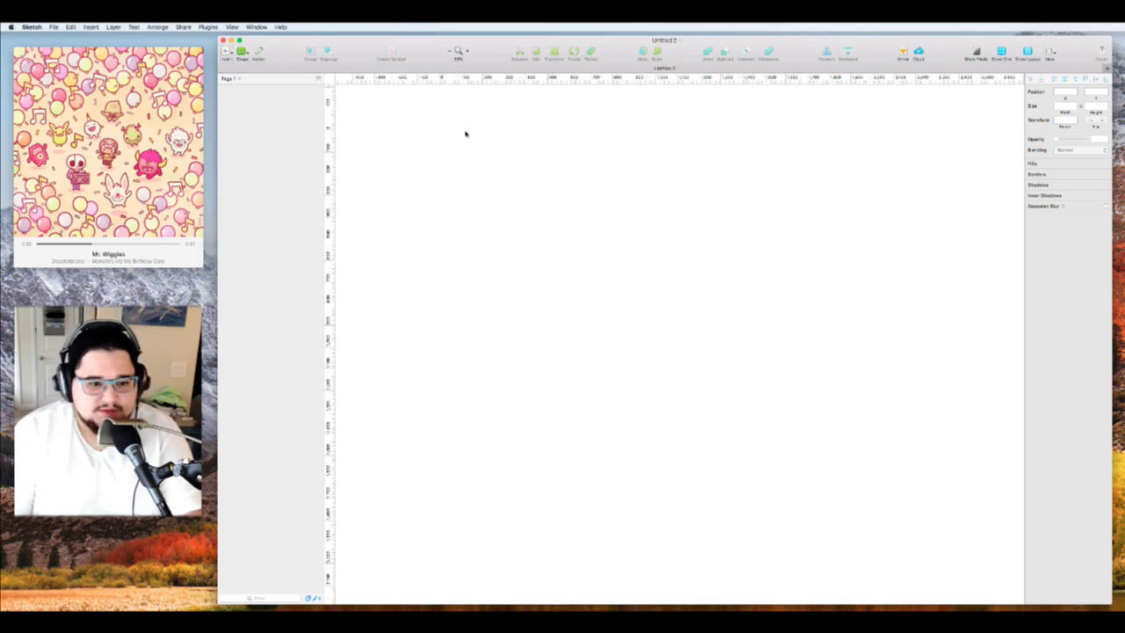
pyautogui.press('a')
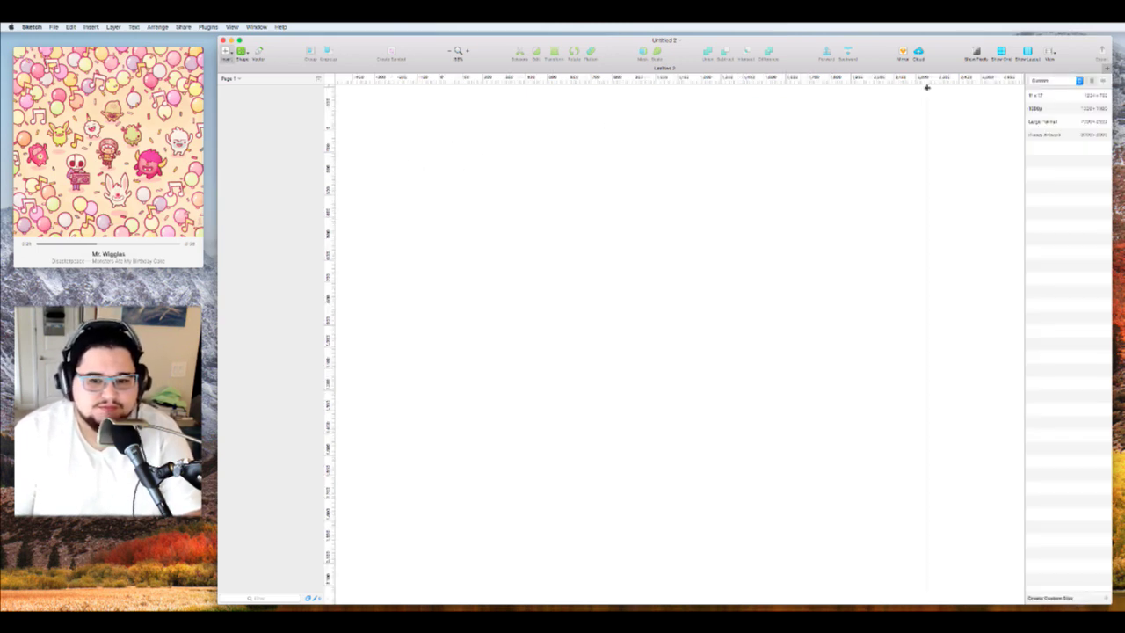
pyautogui.click(1045, 107)
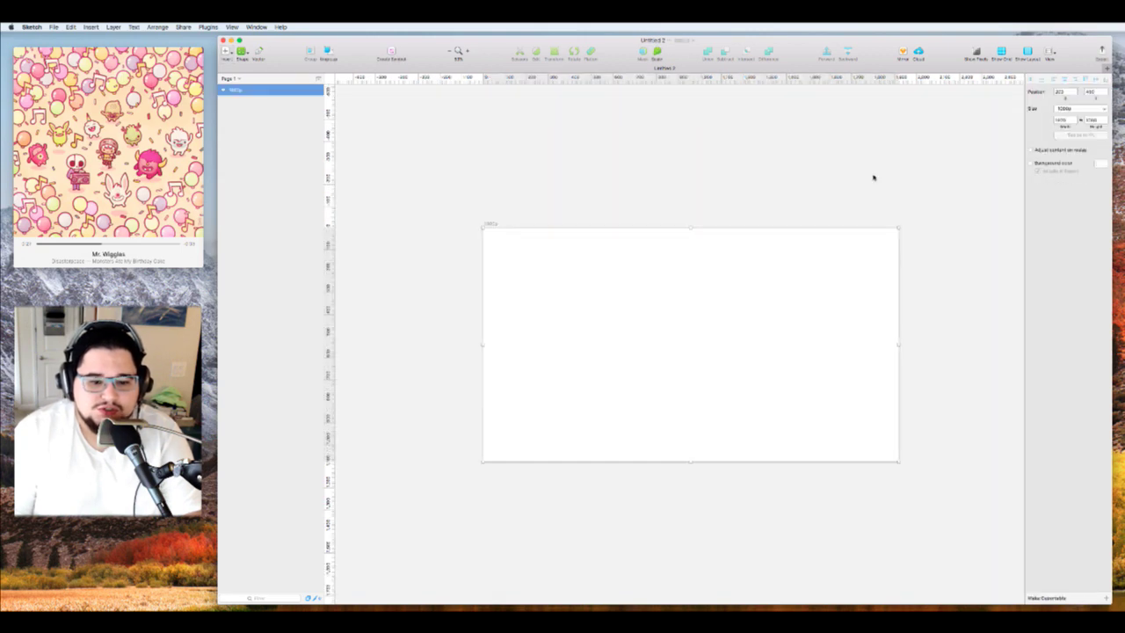
pyautogui.moveTo(493, 223); pyautogui.dragTo(394, 124)
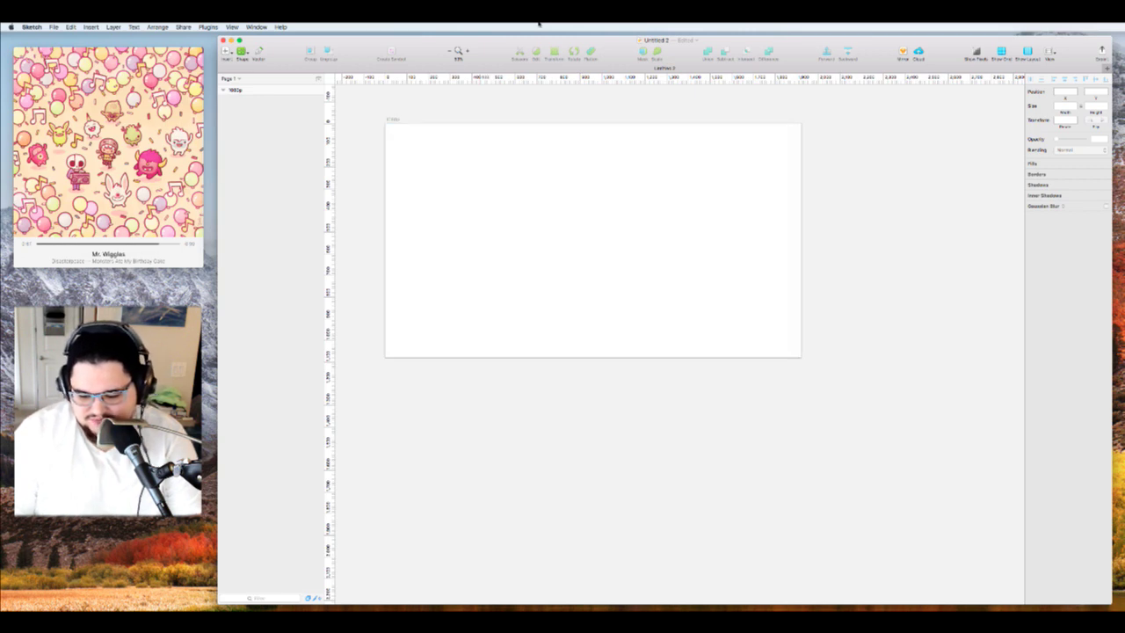
pyautogui.moveTo(106, 175)
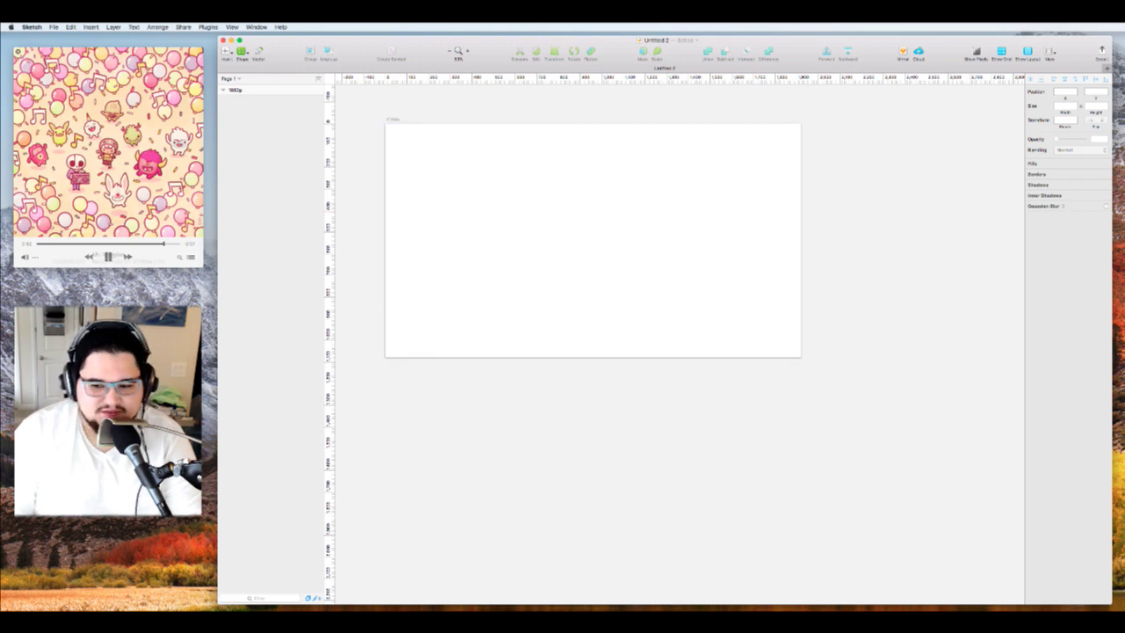
pyautogui.click(478, 243)
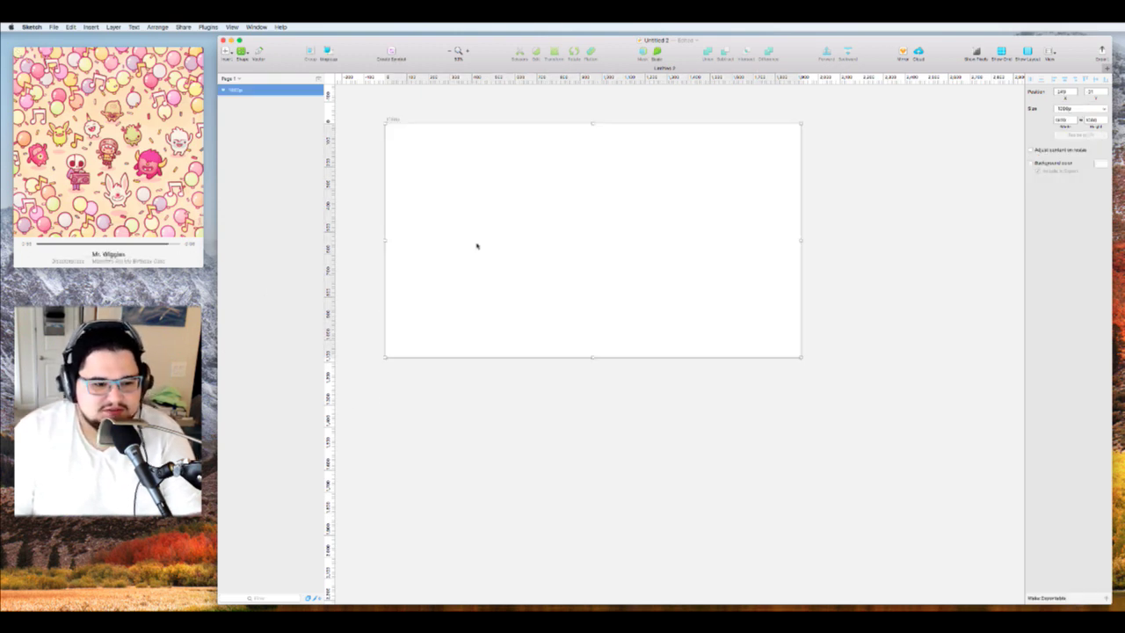
pyautogui.click(522, 110)
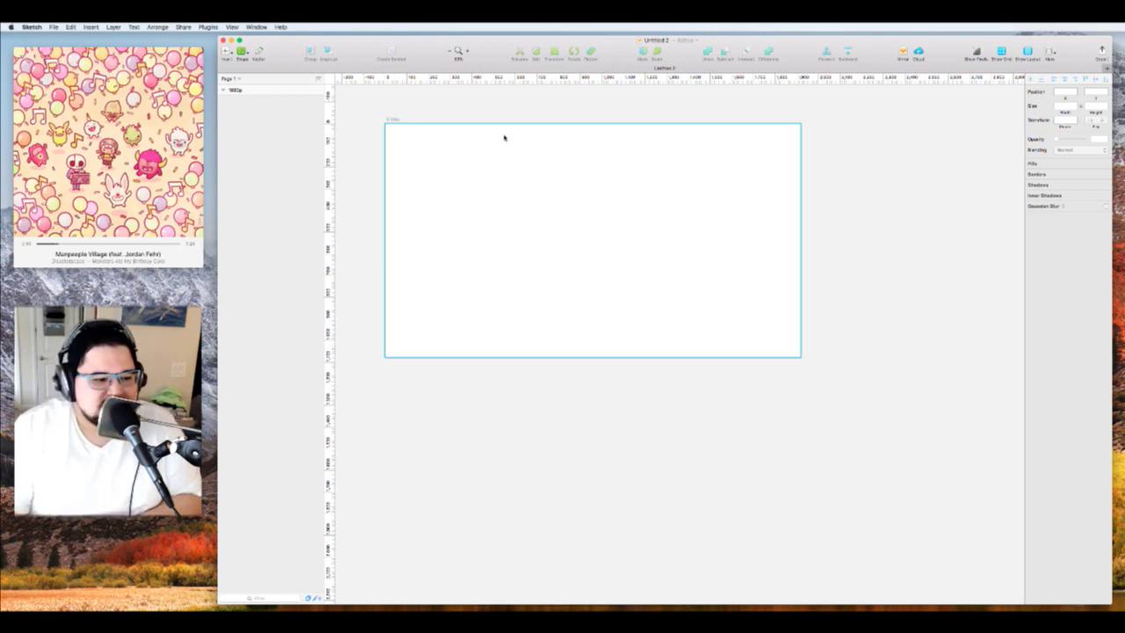
pyautogui.moveTo(140, 205)
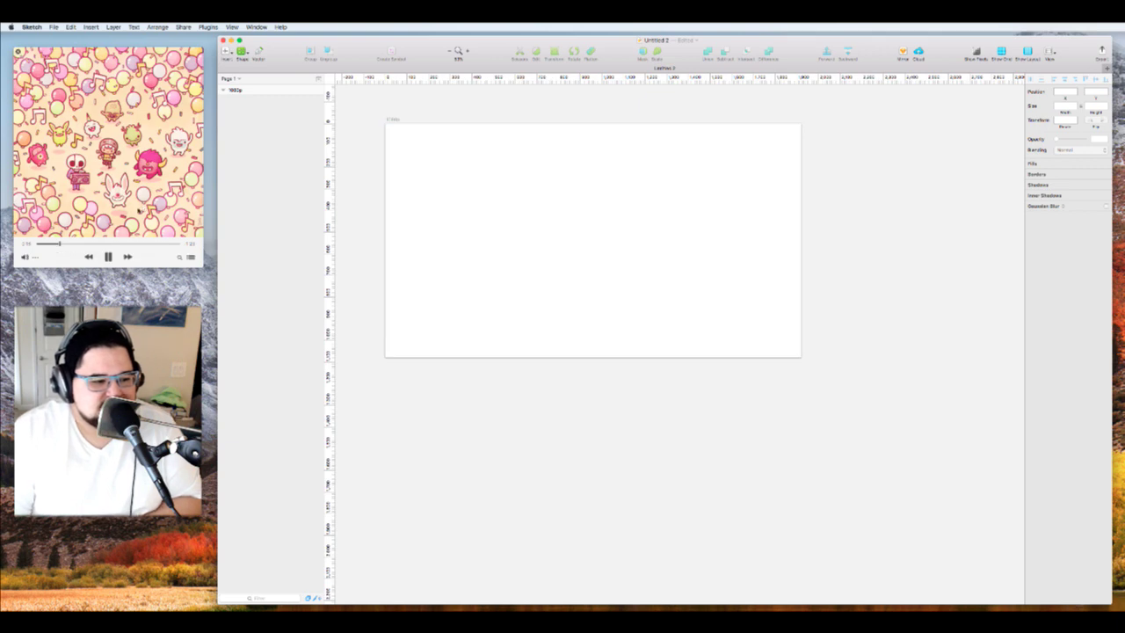
pyautogui.click(35, 257)
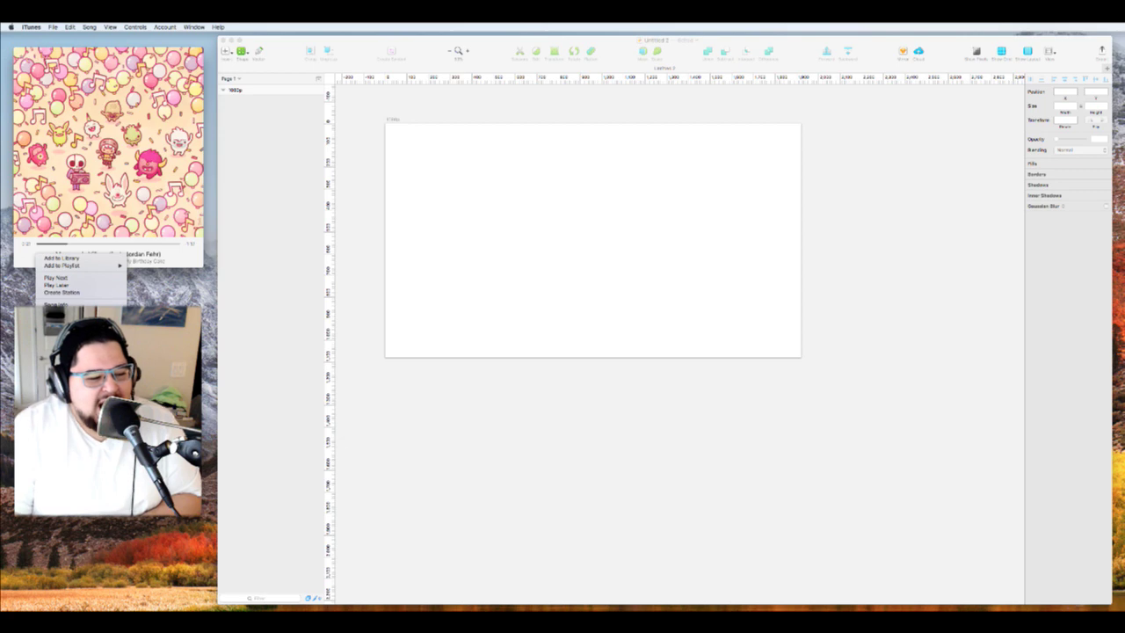
pyautogui.click(202, 282)
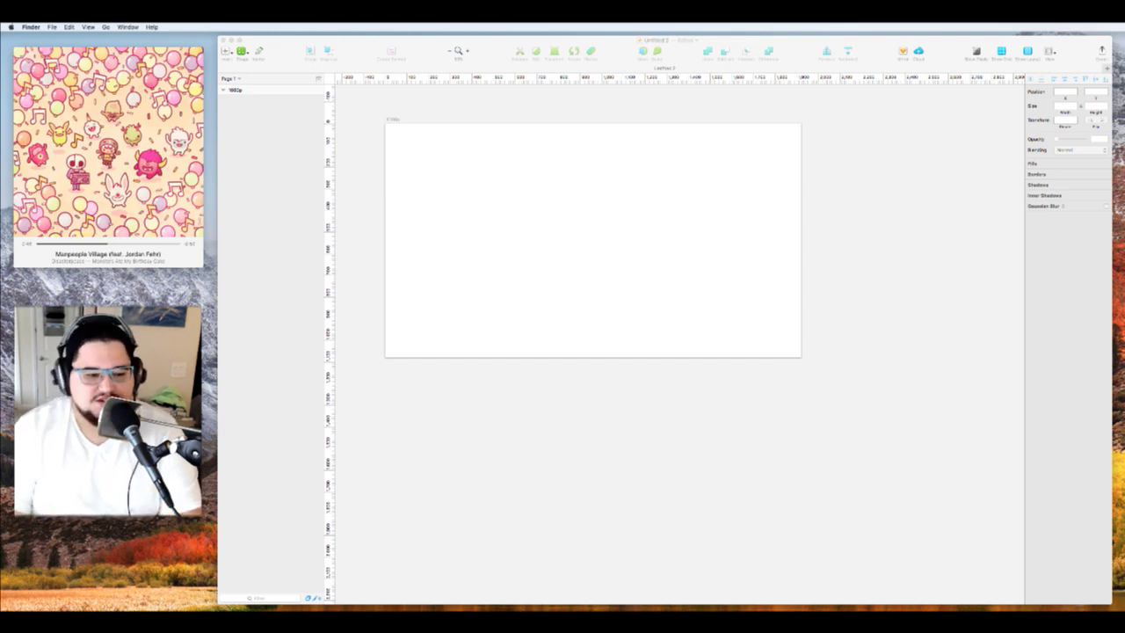
# Add a text layer on the artboard reading "1 Screen", a blank line, and "A List of video games for a user to browse on mobile"
pyautogui.click(472, 137)
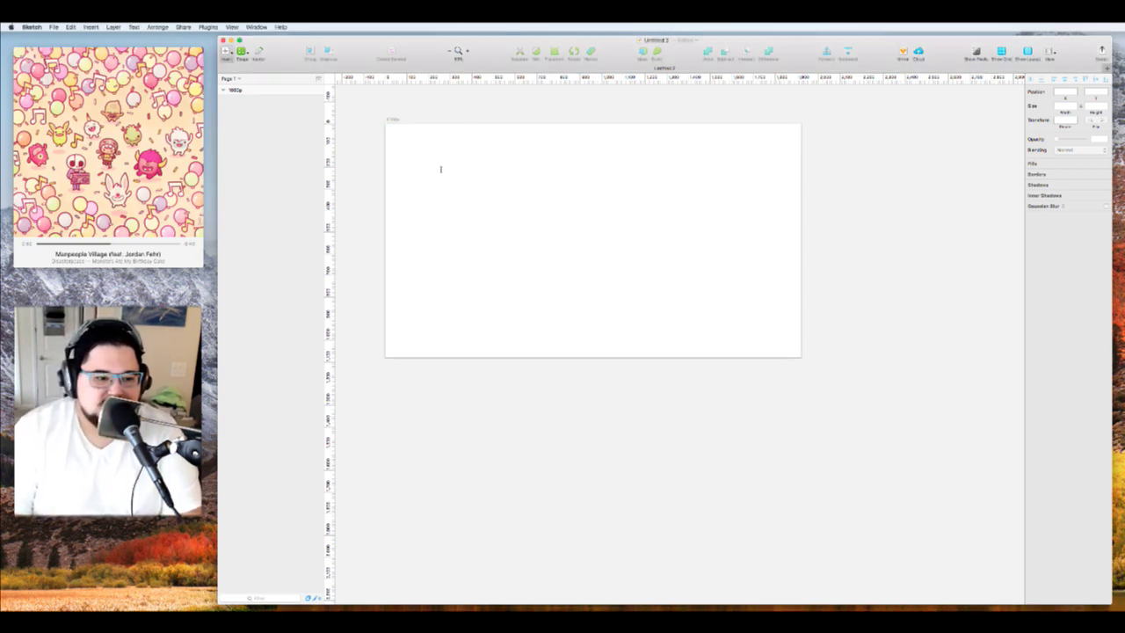
pyautogui.press('t')
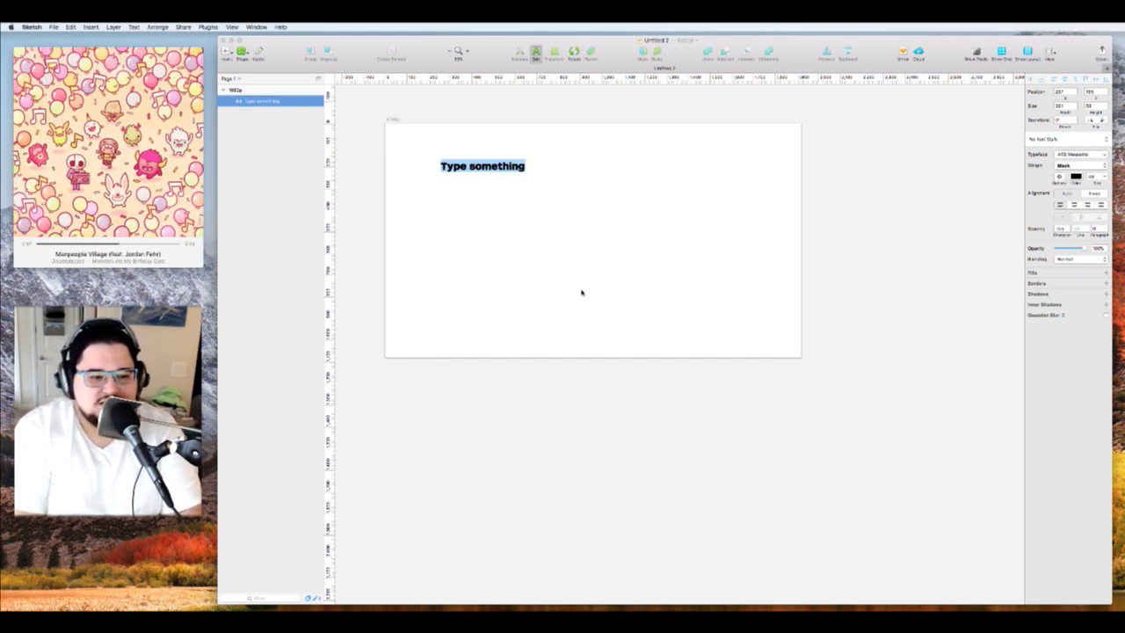
pyautogui.write('1 Screen ')
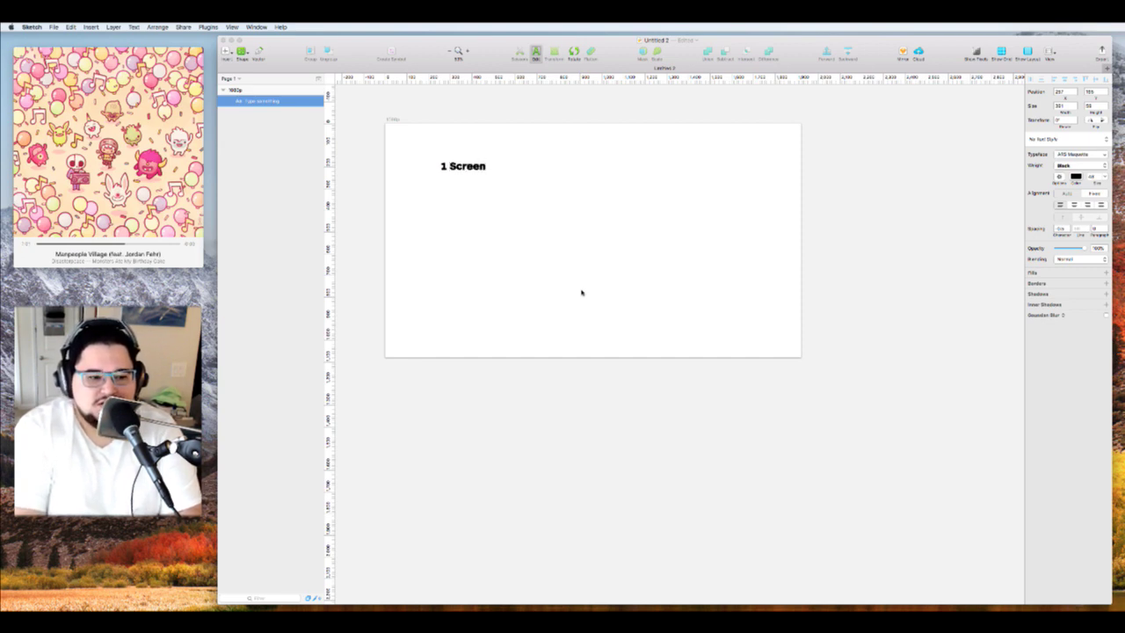
pyautogui.write('A List of ')
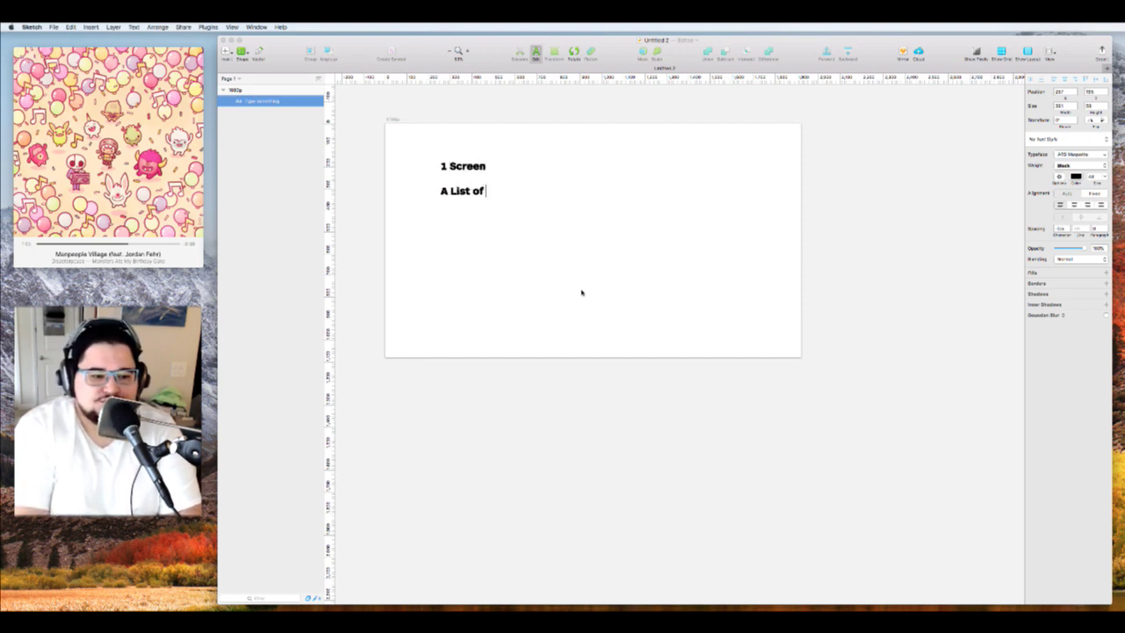
pyautogui.write('video ')
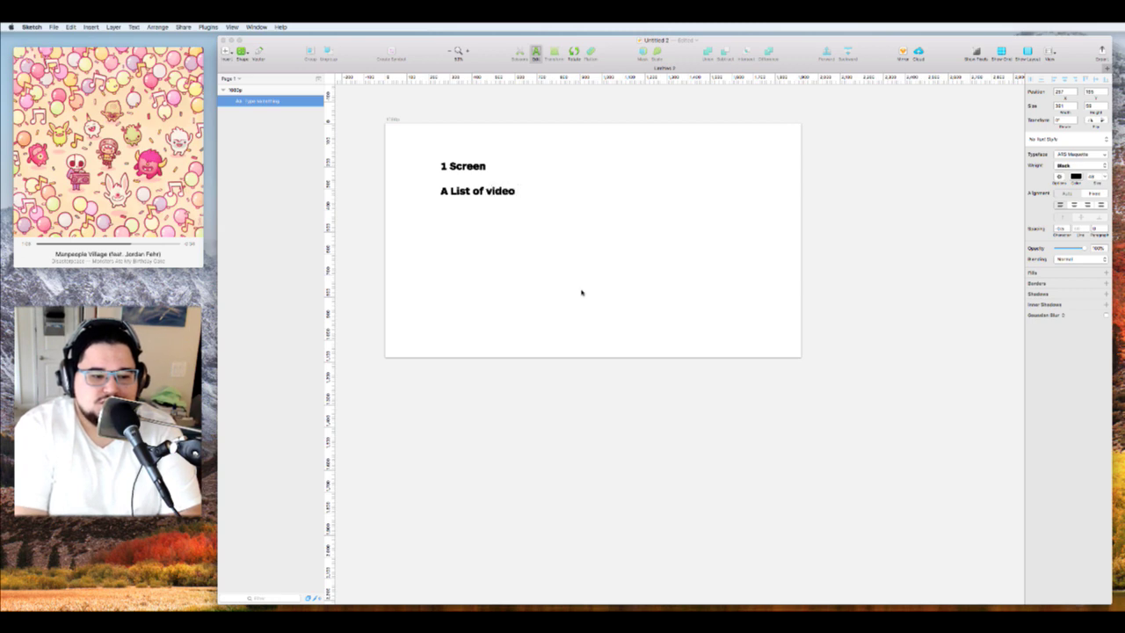
pyautogui.write('games')
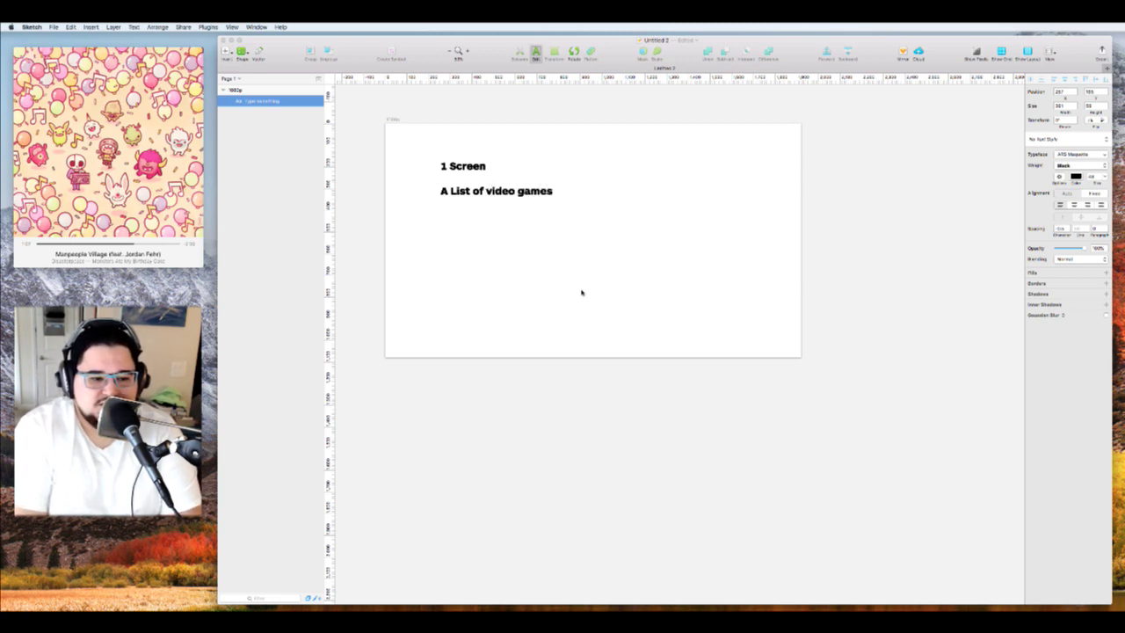
pyautogui.write(' for a user t')
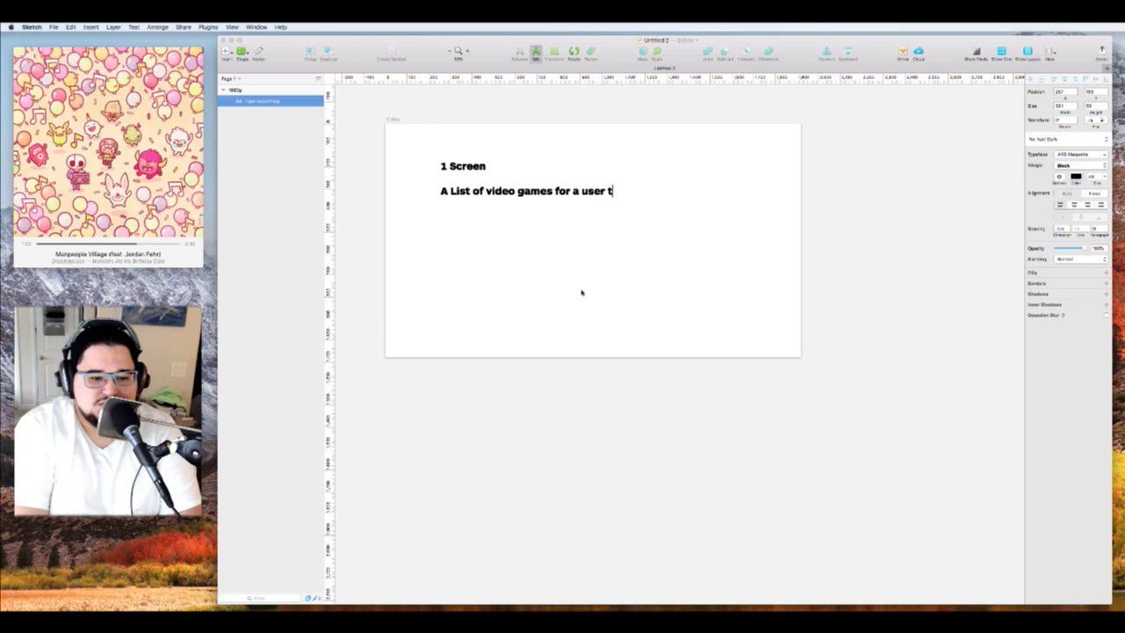
pyautogui.write('o browse on ')
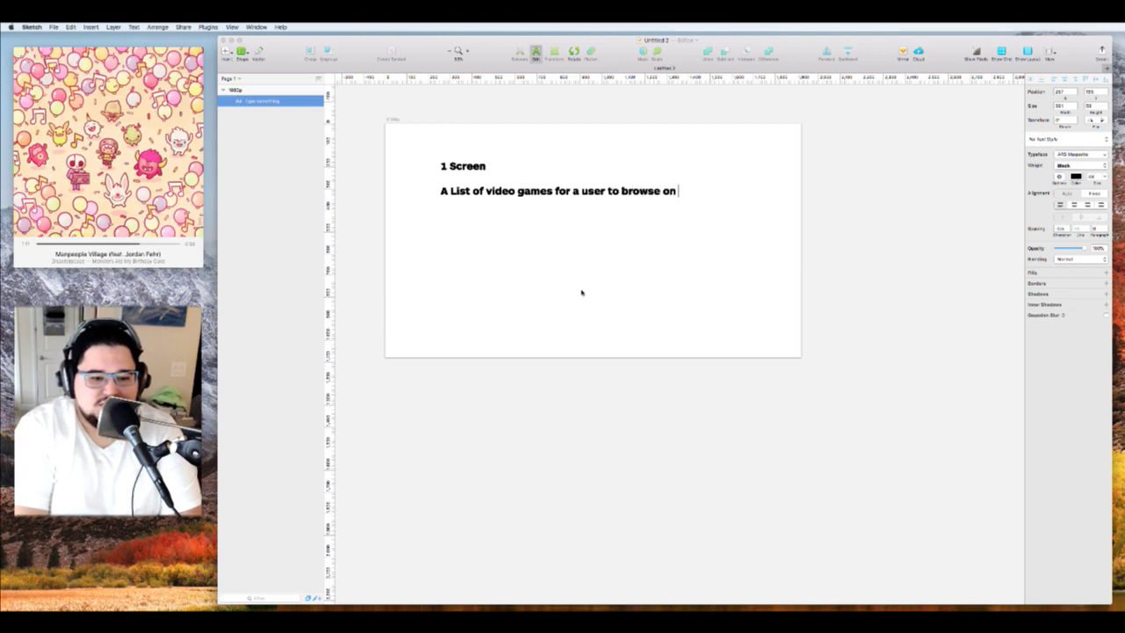
pyautogui.write('mobile')
pyautogui.press('Escape')
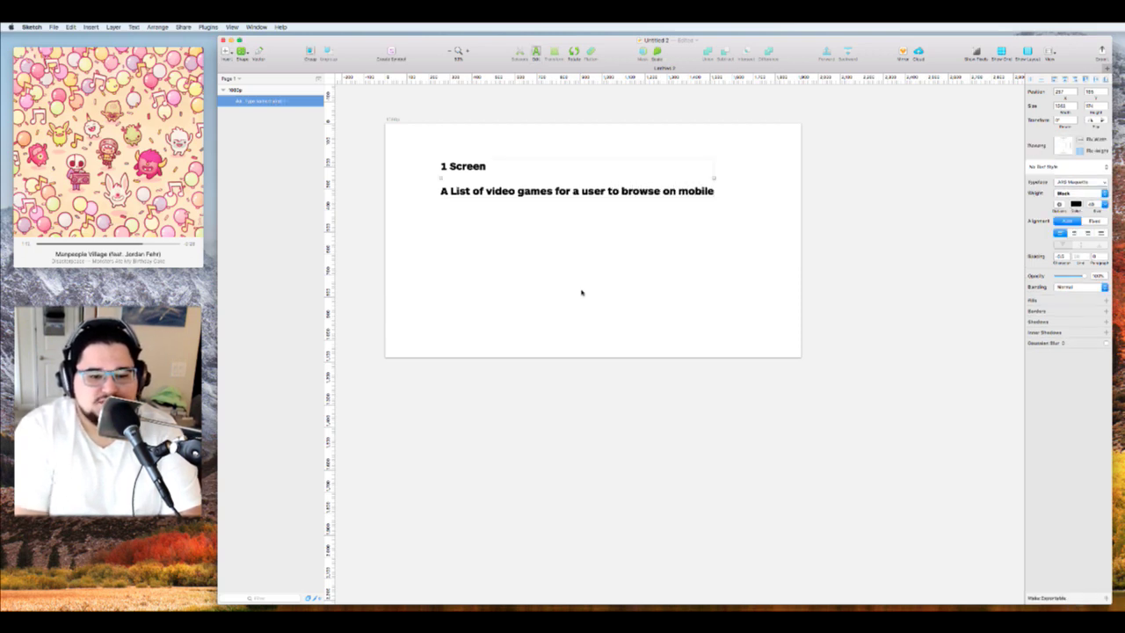
# Narrow the text box so the description wraps onto three lines, and move it near the artboard's upper-left corner
pyautogui.moveTo(714, 179); pyautogui.dragTo(545, 188)
pyautogui.moveTo(445, 162); pyautogui.dragTo(415, 154)
# Resize the artboard to fit the text, and enlarge it to leave a margin on all sides
pyautogui.click(394, 120)
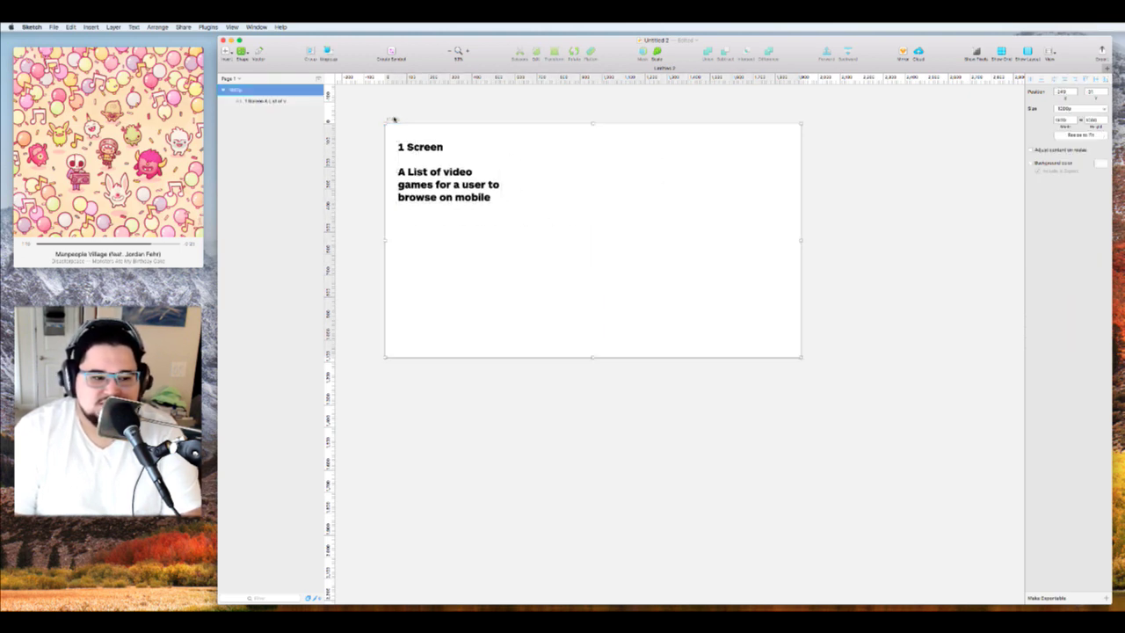
pyautogui.click(1079, 134)
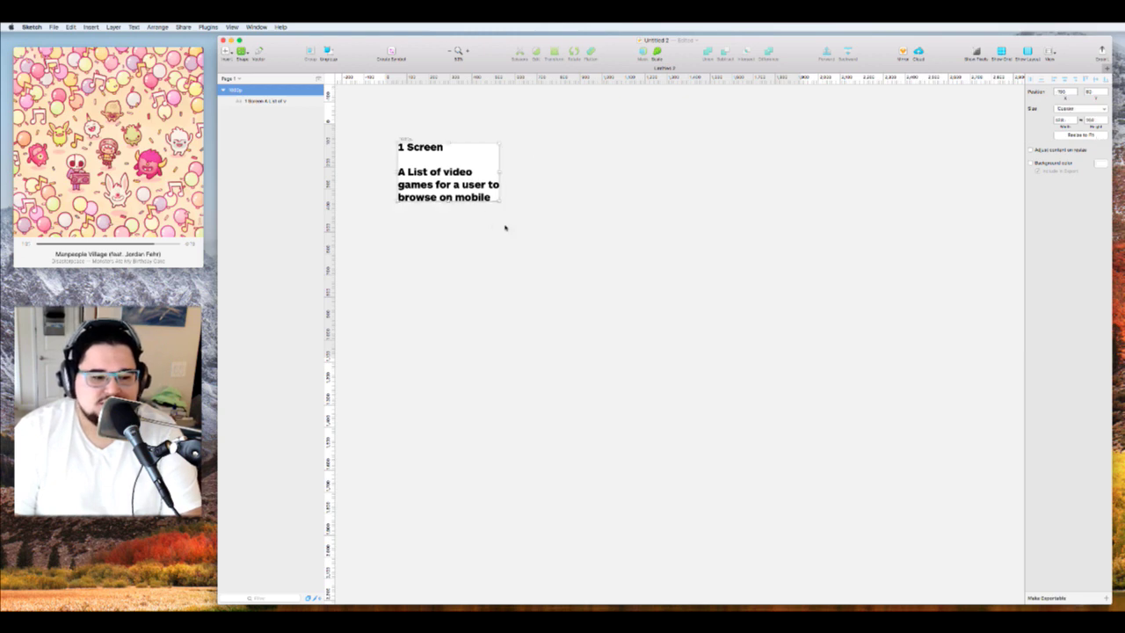
pyautogui.moveTo(498, 201); pyautogui.dragTo(543, 251)
pyautogui.click(533, 258)
pyautogui.hscroll(-1, 533, 258)
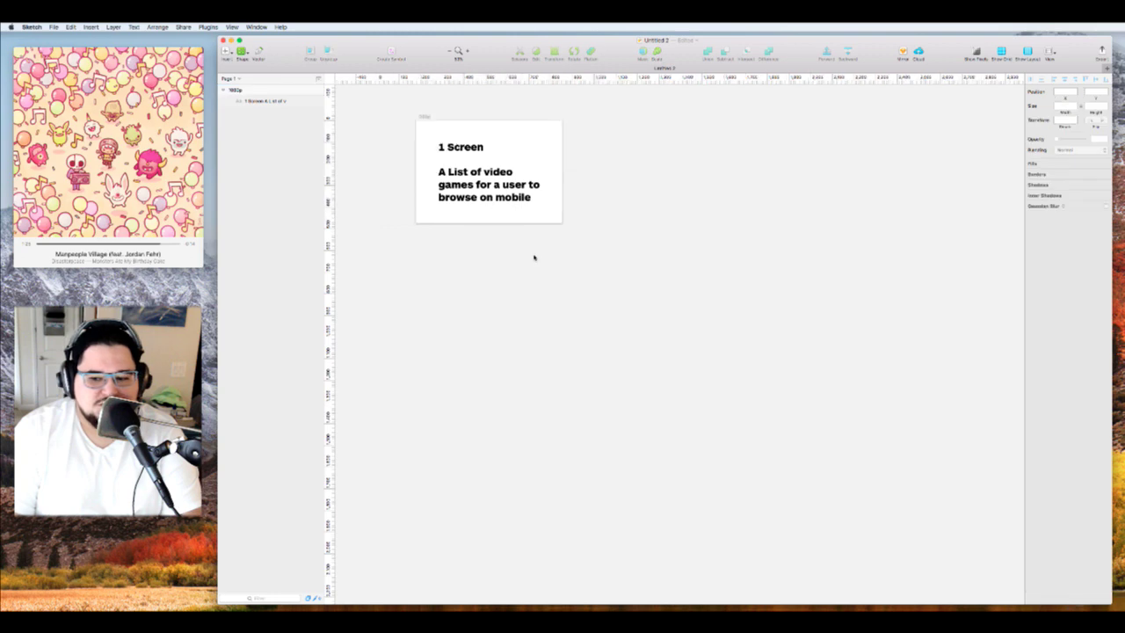
pyautogui.hscroll(-5, 562, 274)
pyautogui.scroll(5, 600, 291)
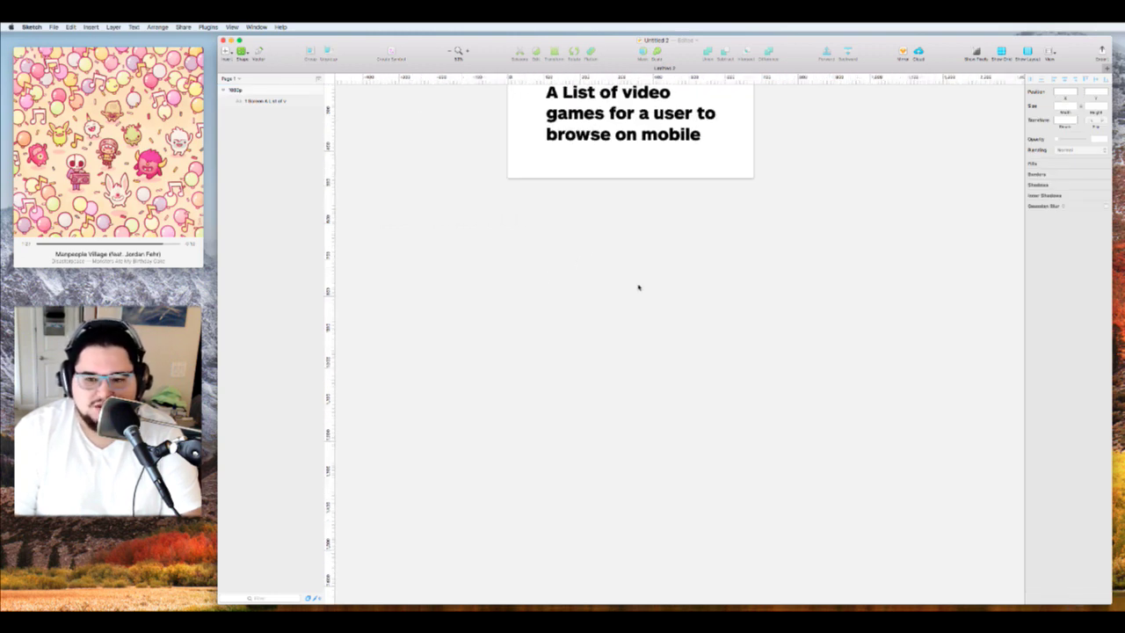
pyautogui.scroll(5, 638, 287)
pyautogui.hscroll(4, 638, 288)
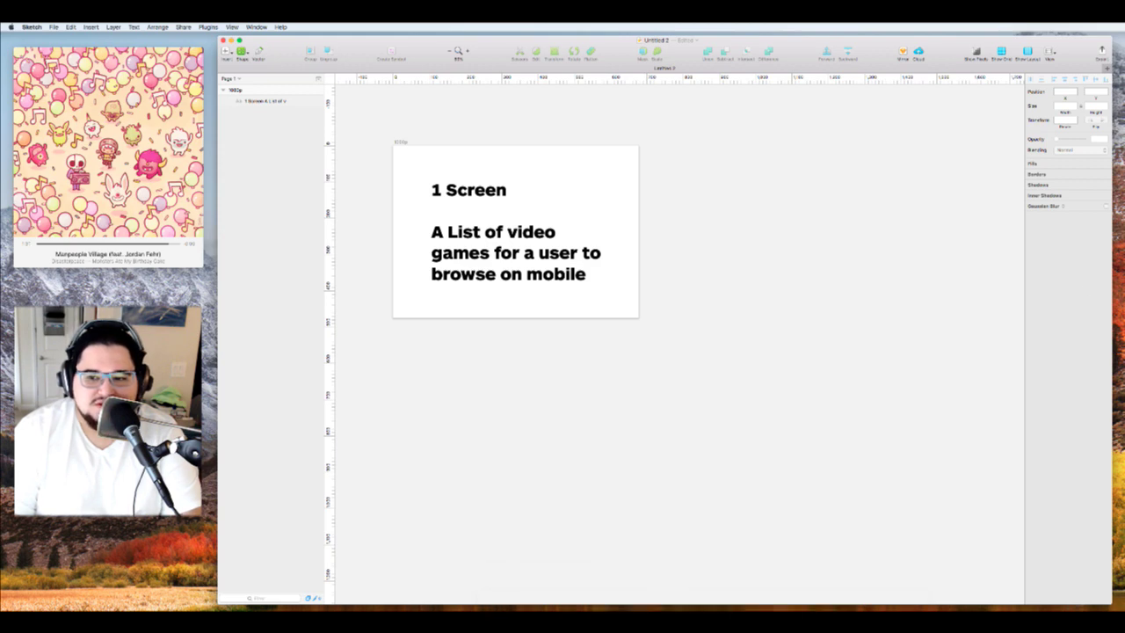
# Switch to Tweetbot and bring up its timeline window
pyautogui.press('super+Tab')
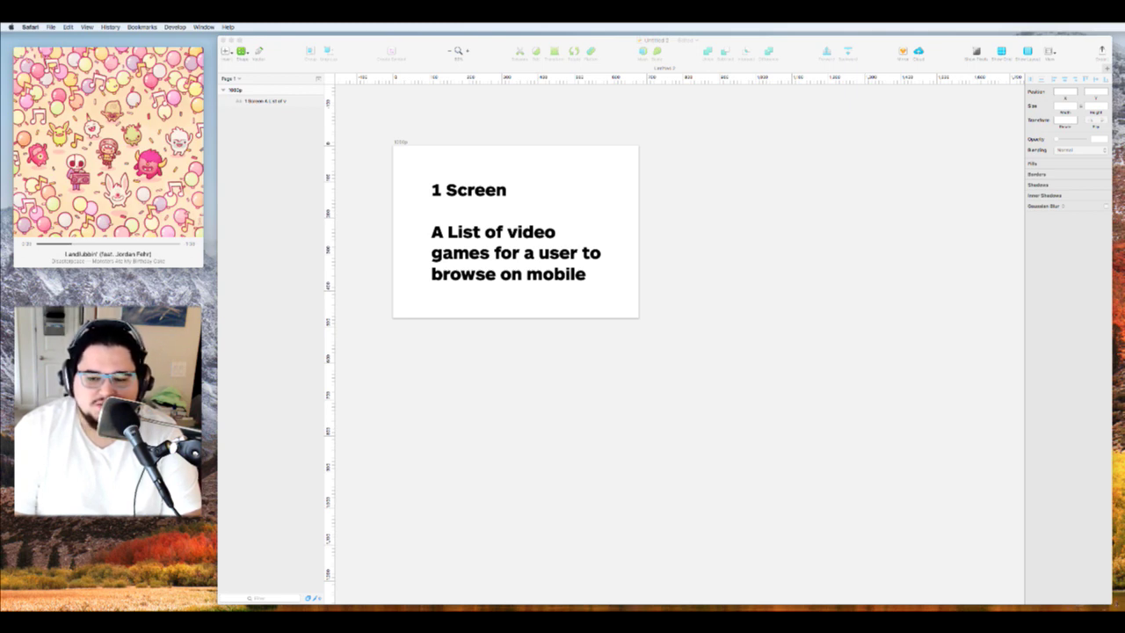
pyautogui.moveTo(751, 596)
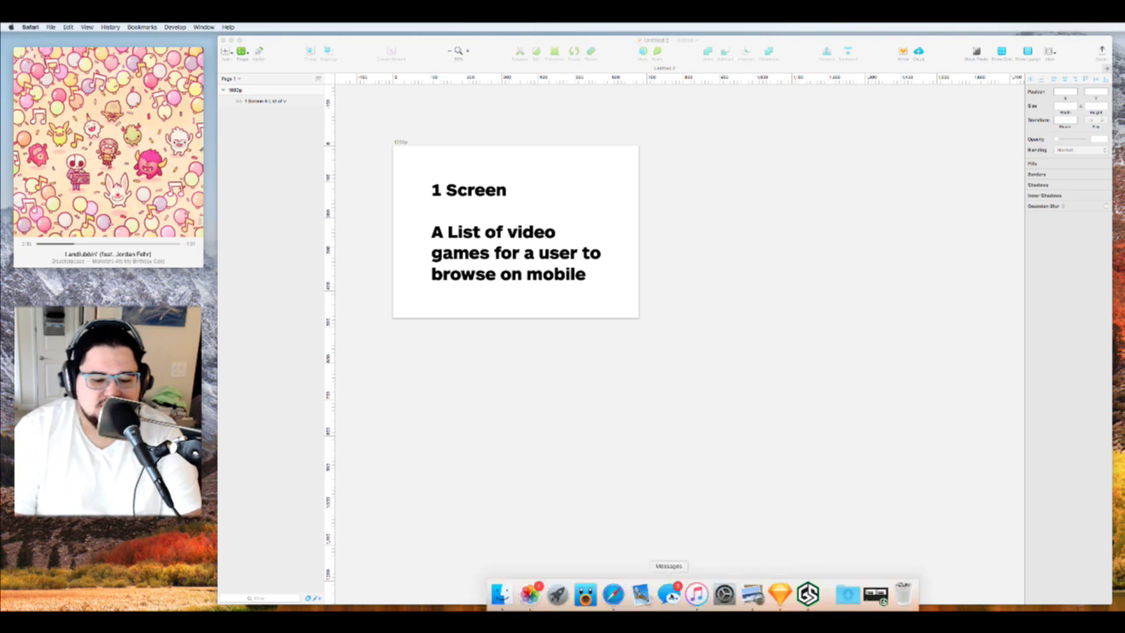
pyautogui.click(585, 594)
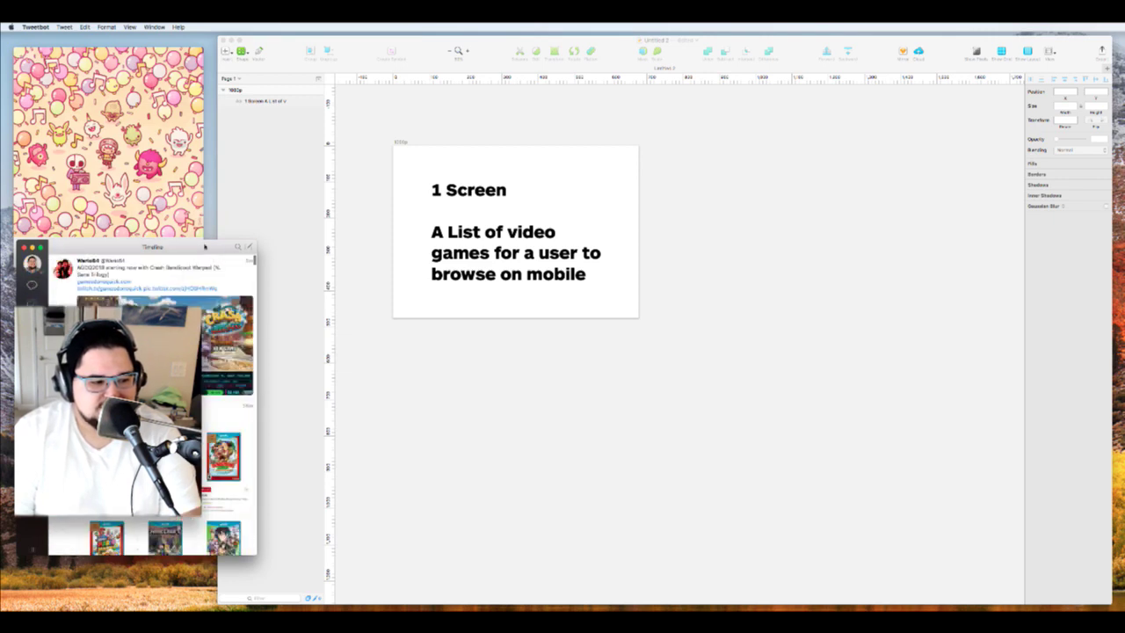
# Start a new tweet reading "Doing some Sunday morning wire framing." followed by the link to the Twitch channel
pyautogui.click(251, 249)
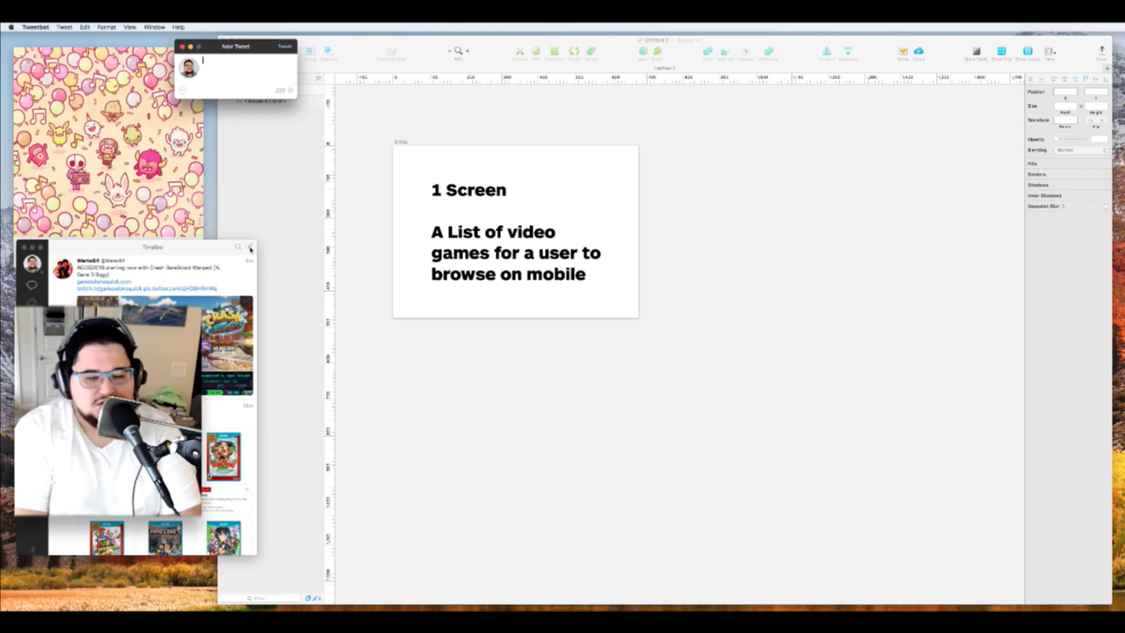
pyautogui.write('Working')
pyautogui.press('super+a')
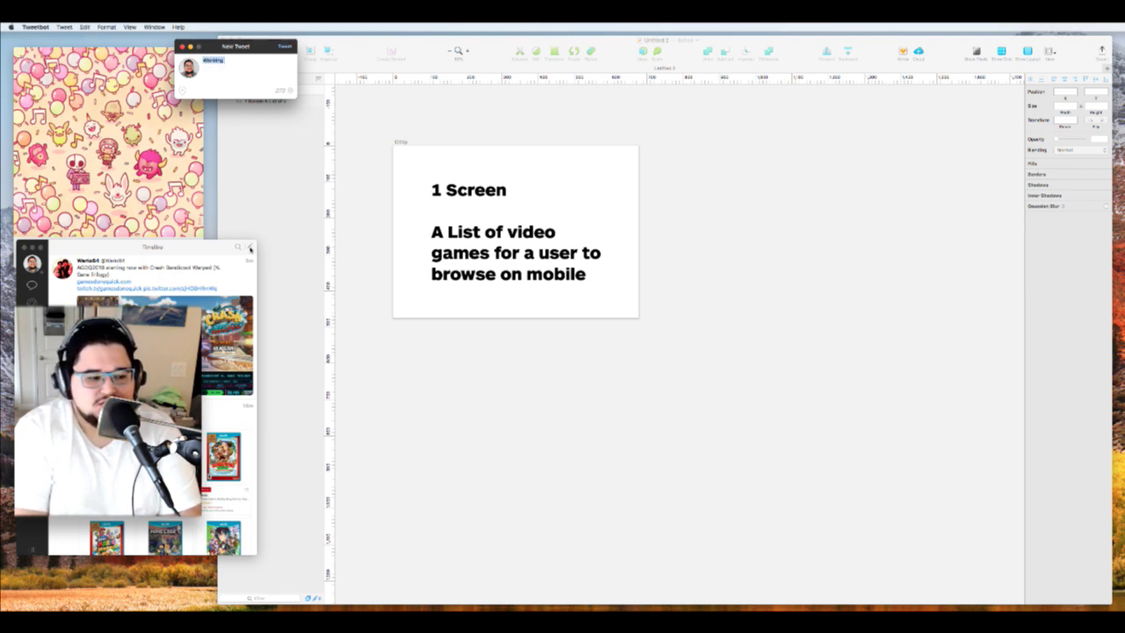
pyautogui.write('Doin')
pyautogui.write('e ')
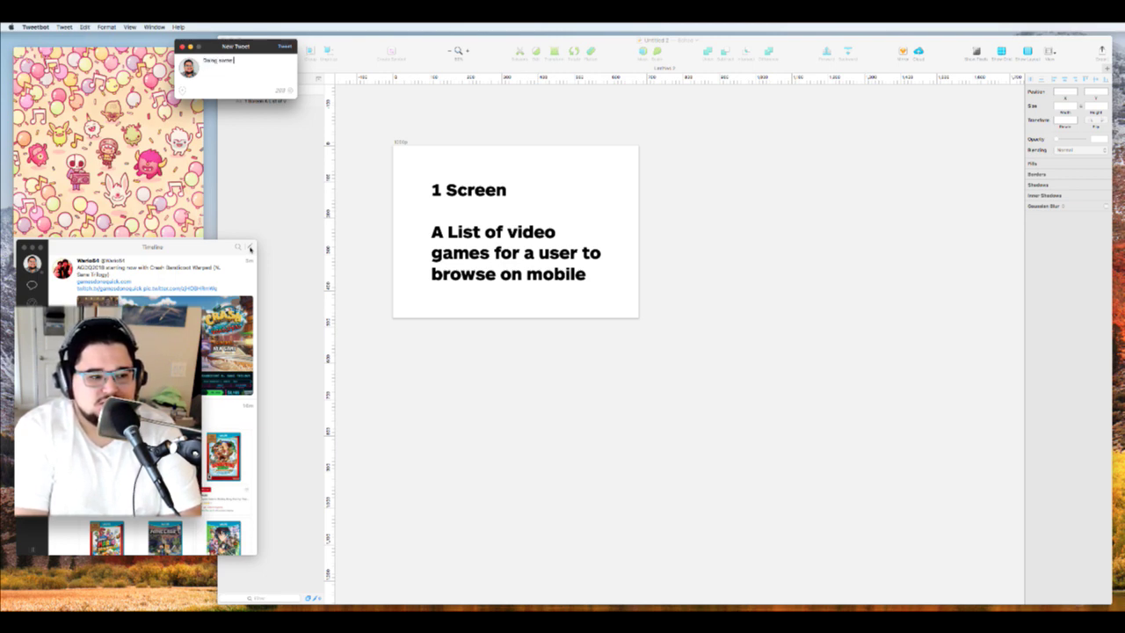
pyautogui.write('nameunday ses')
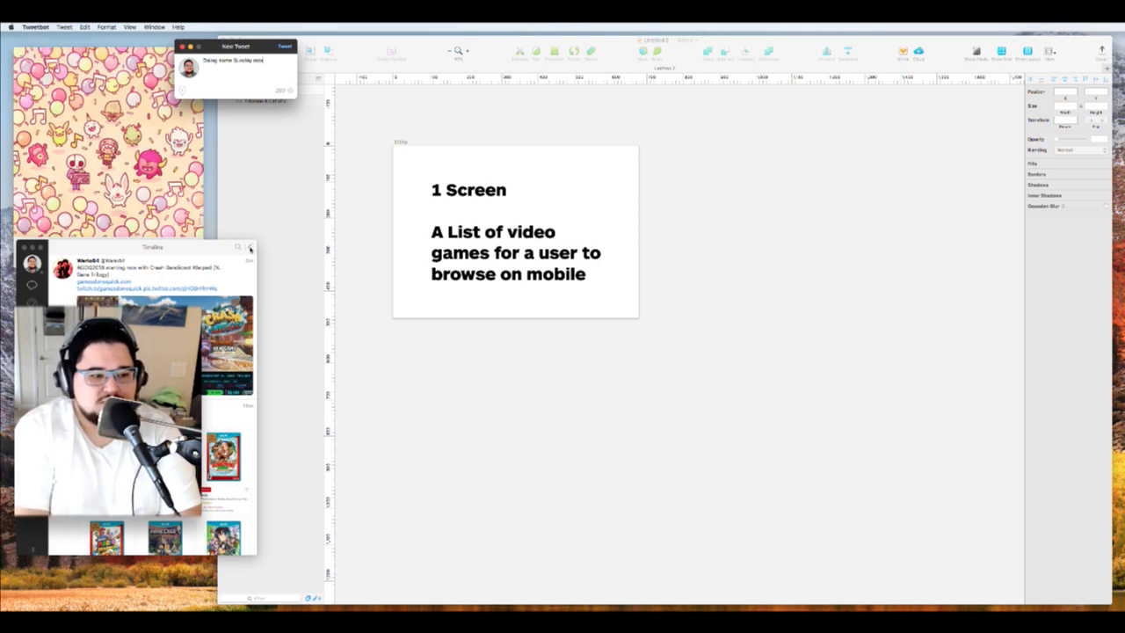
pyautogui.write('ning wireframing')
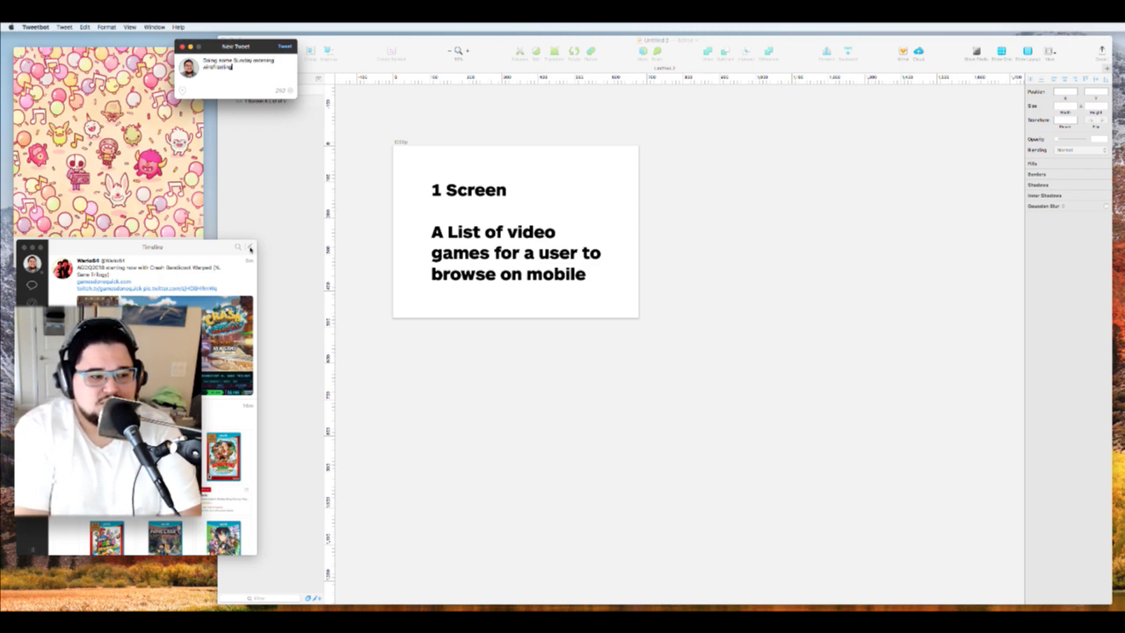
pyautogui.write('http://twitch.tv/yanidq')
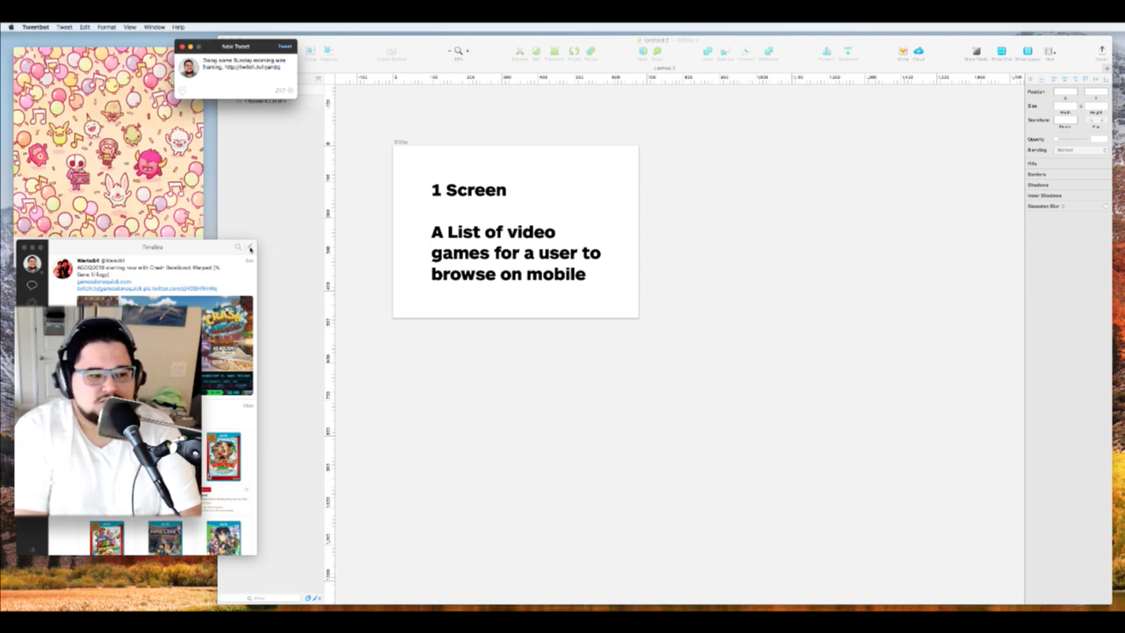
# Insert ", all are welcome to join and ask questions" before the Twitch link in the tweet draft
pyautogui.hotkey('alt', 'Left')
pyautogui.hotkey('alt', 'Left')
pyautogui.hotkey('alt', 'Left')
pyautogui.press('Left')
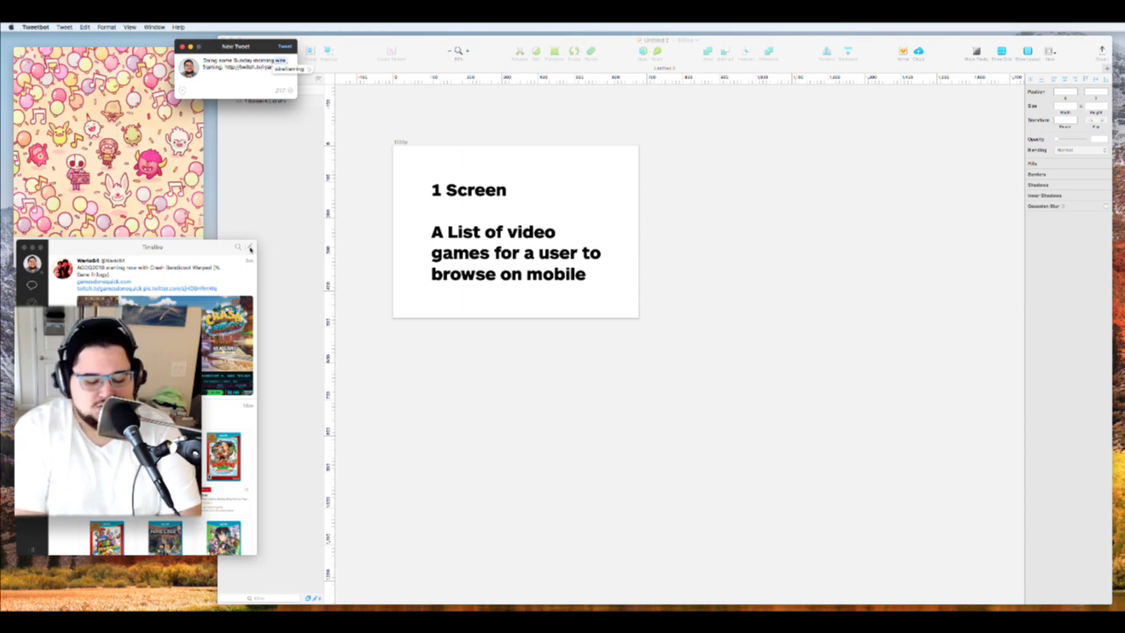
pyautogui.press('BackSpace')
pyautogui.write(', joa')
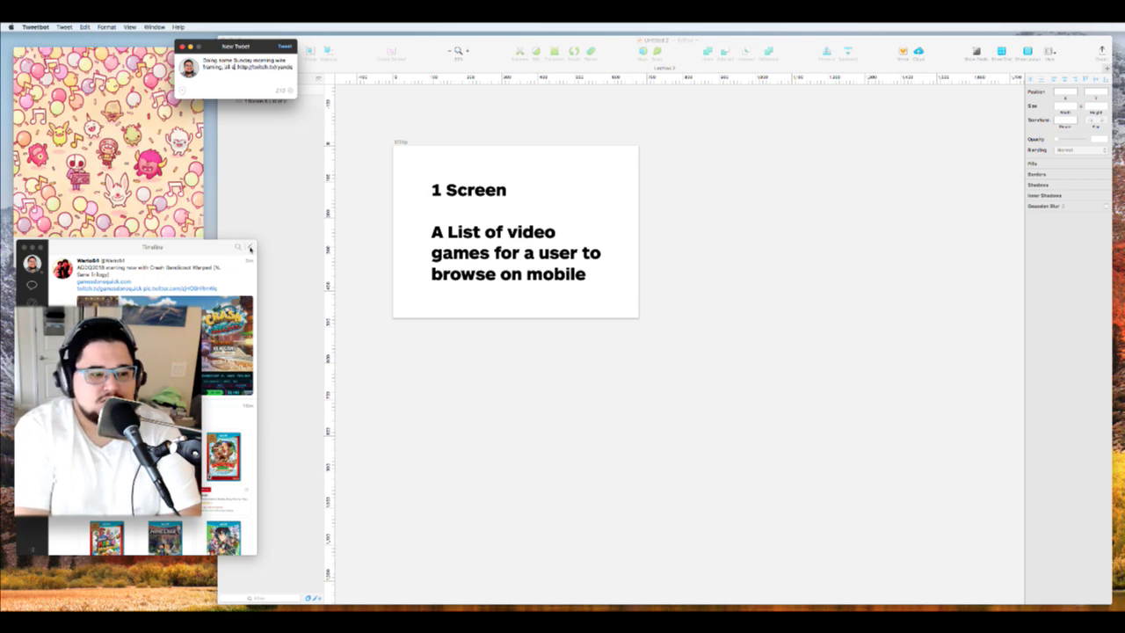
pyautogui.write('ll are welcome to join')
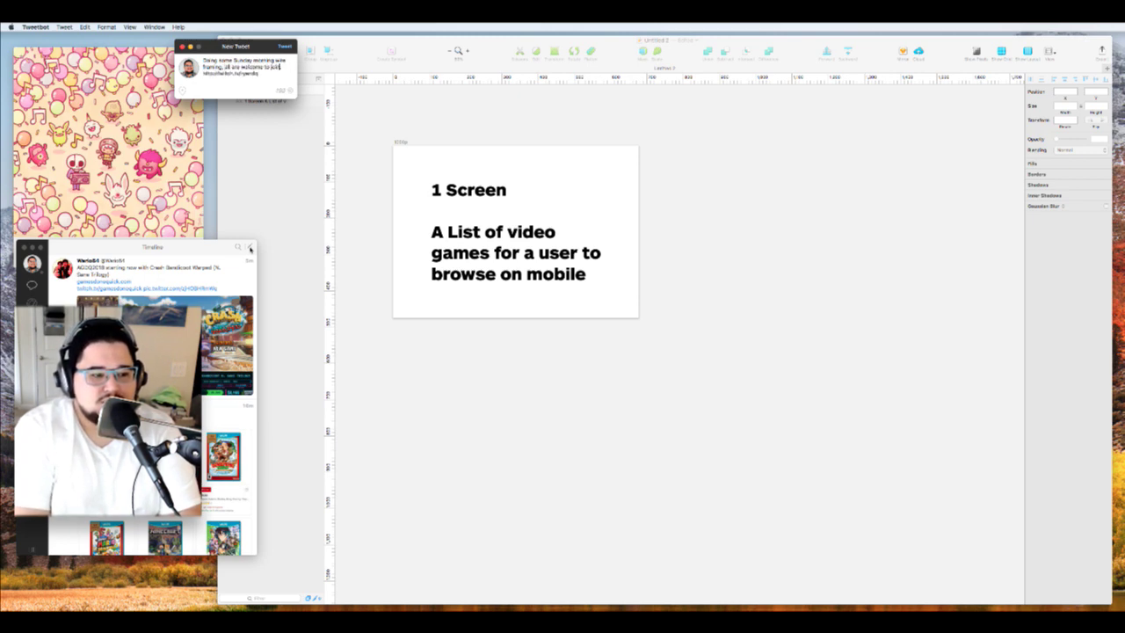
pyautogui.write(' and ask questions ')
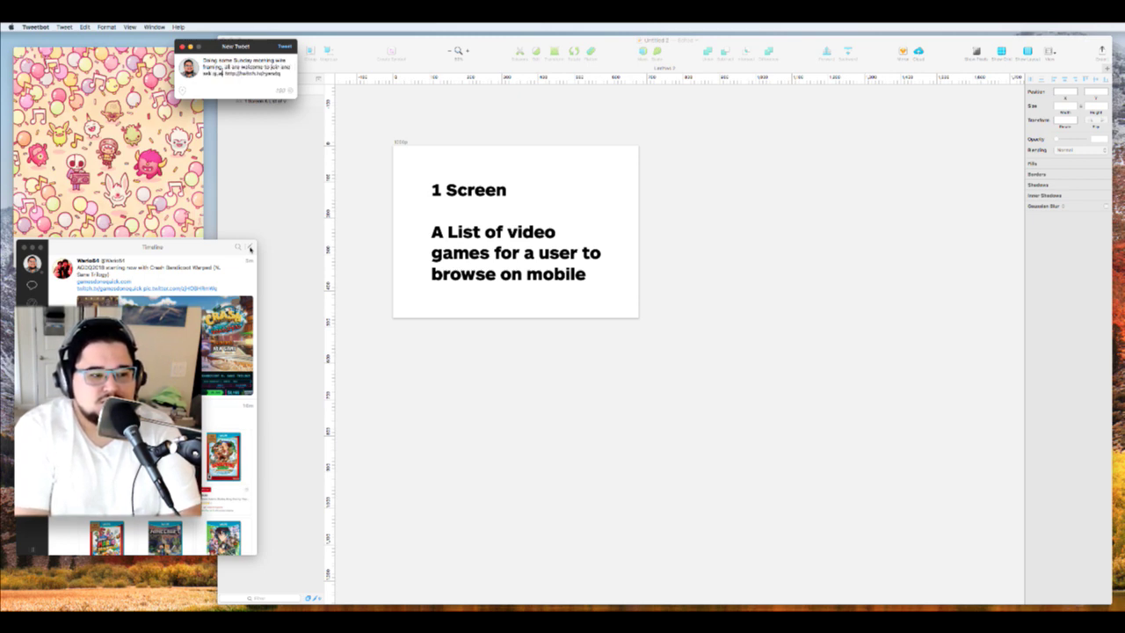
# Correct the spelling of "questions", add "/chat" after it, and post the tweet
pyautogui.write('s')
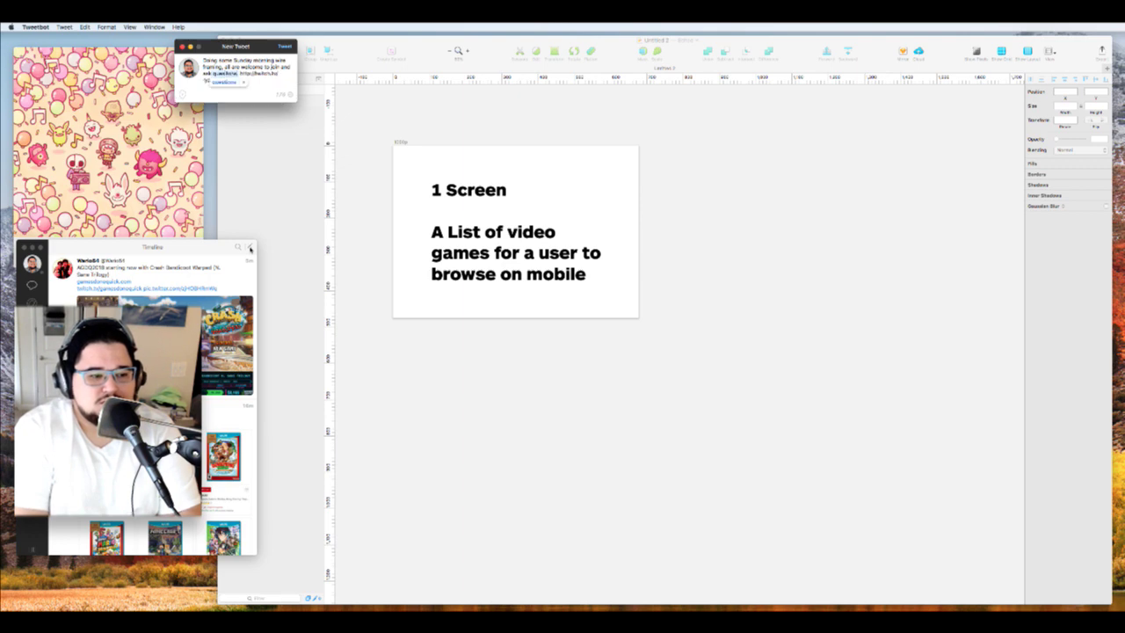
pyautogui.press('Down')
pyautogui.press('Return')
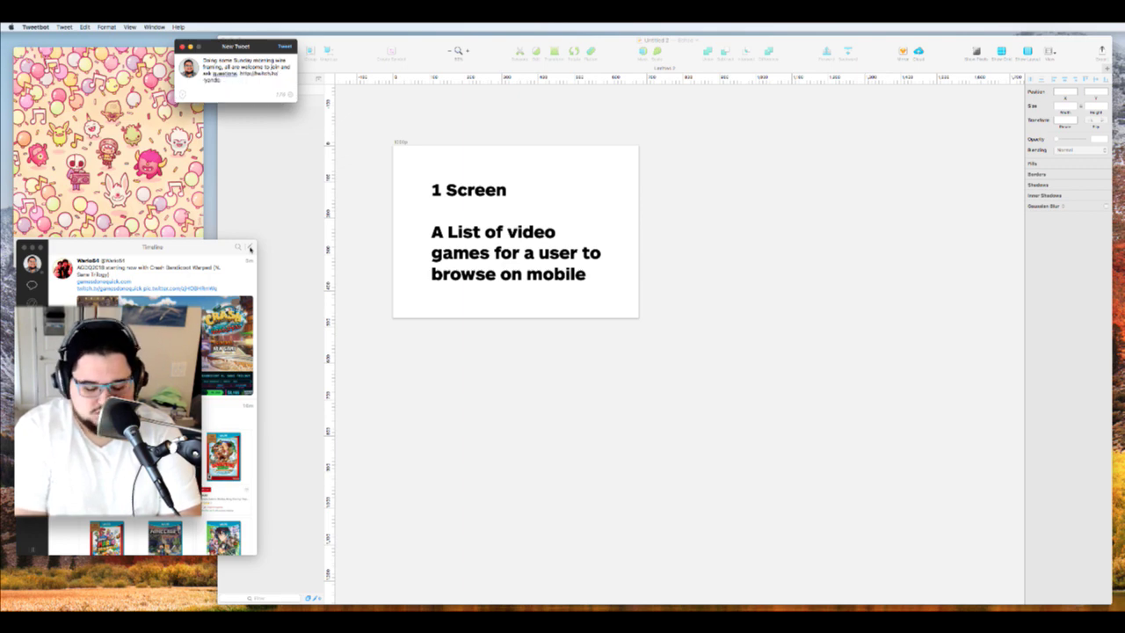
pyautogui.write('/chat')
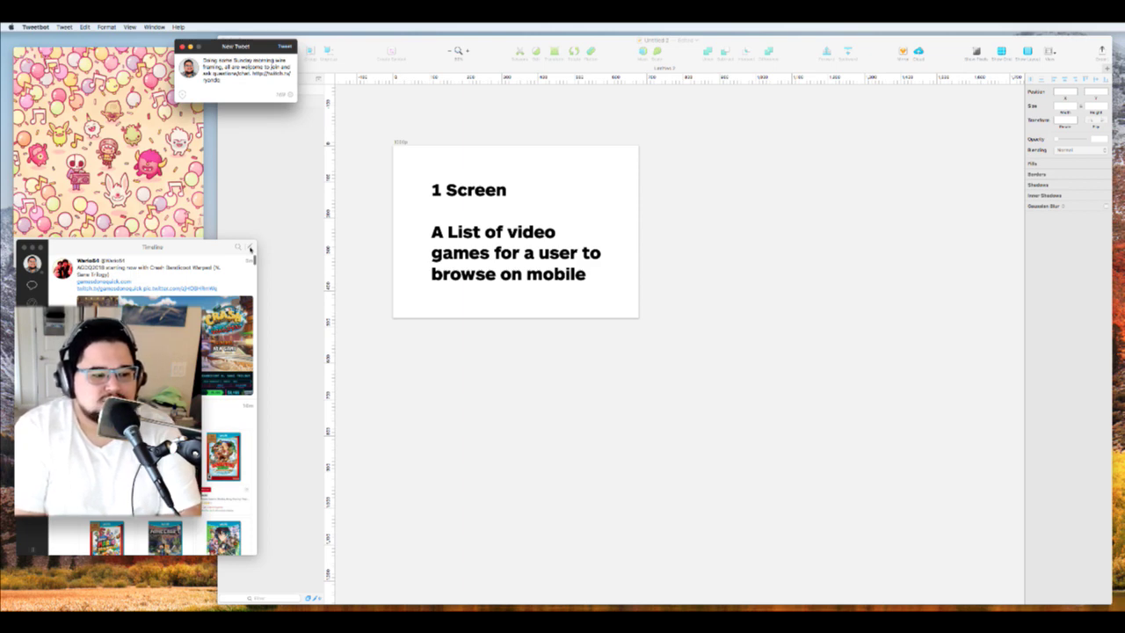
pyautogui.press('super+Return')
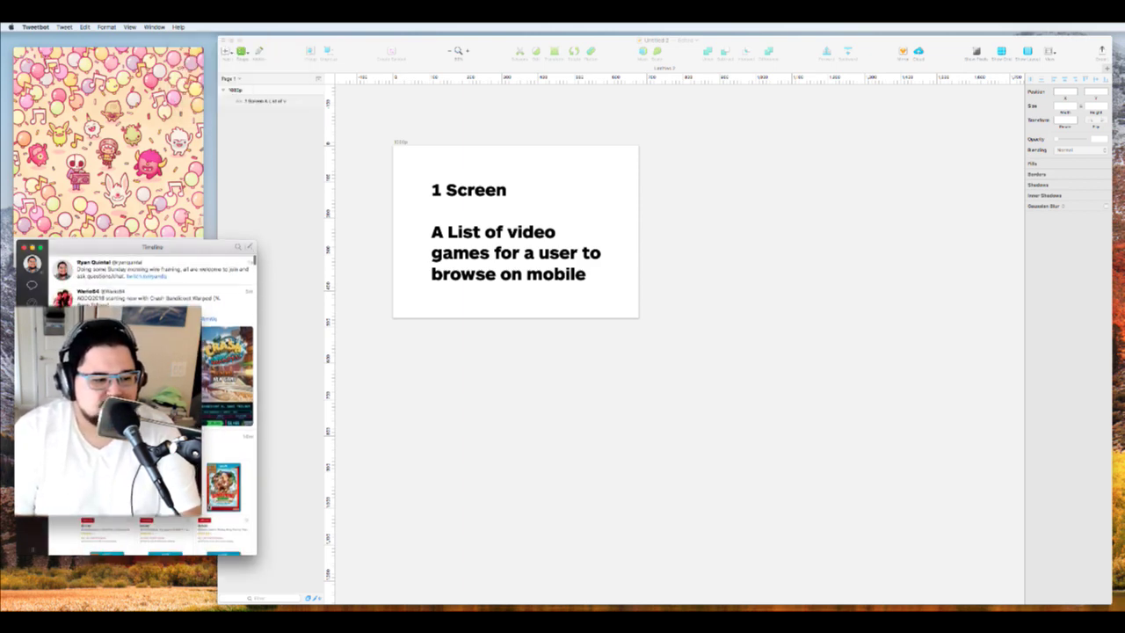
# Move the Tweetbot timeline below the music player, narrow it to about the player's width, and minimize it
pyautogui.moveTo(187, 249); pyautogui.dragTo(176, 287)
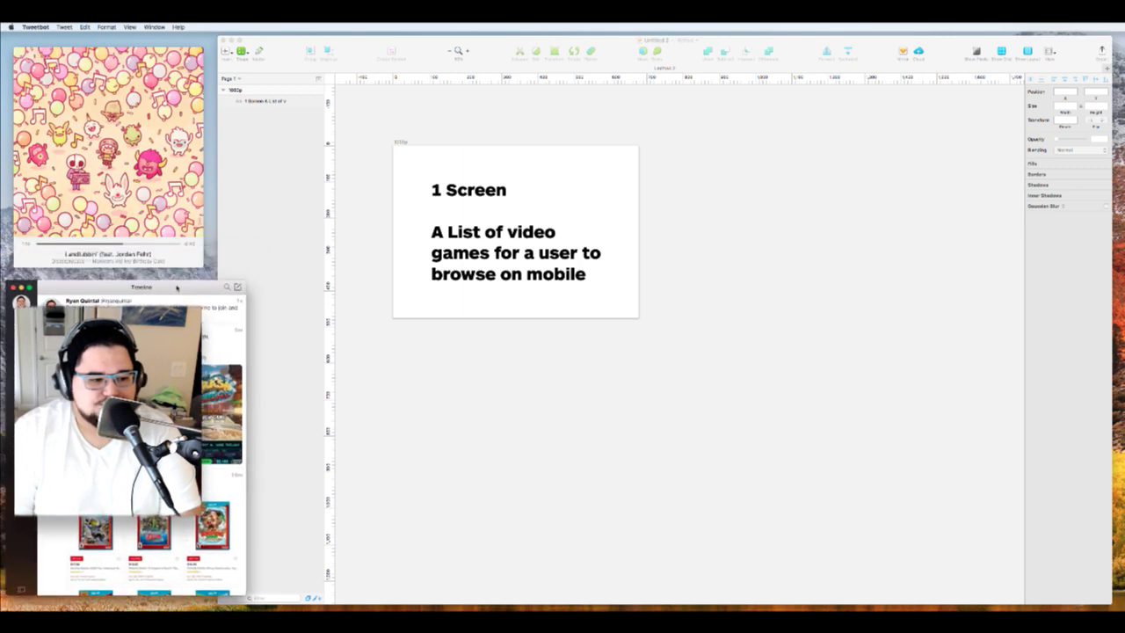
pyautogui.moveTo(244, 287); pyautogui.dragTo(199, 290)
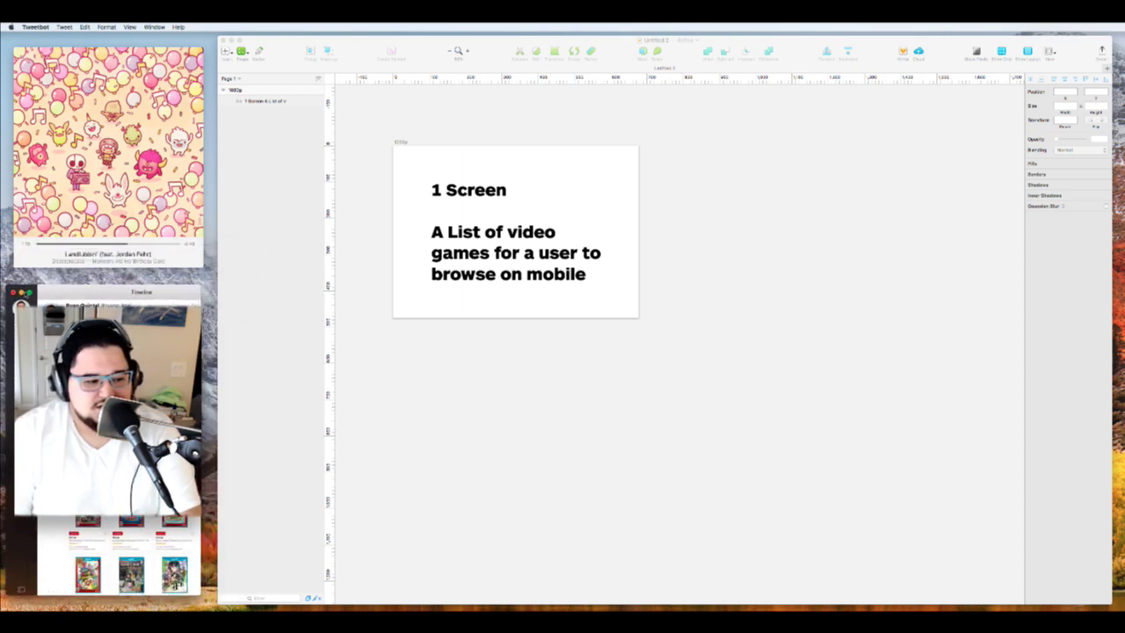
pyautogui.click(21, 292)
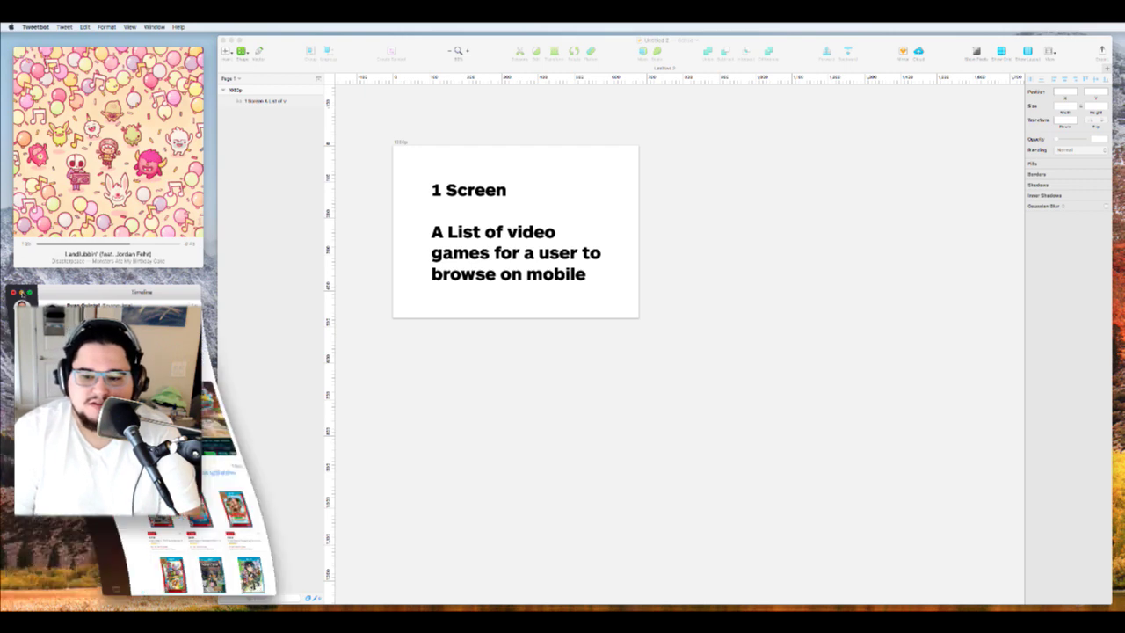
# Switch back to Sketch and shift the brief's text layer slightly up and left on its artboard
pyautogui.click(461, 344)
pyautogui.moveTo(481, 211); pyautogui.dragTo(473, 207)
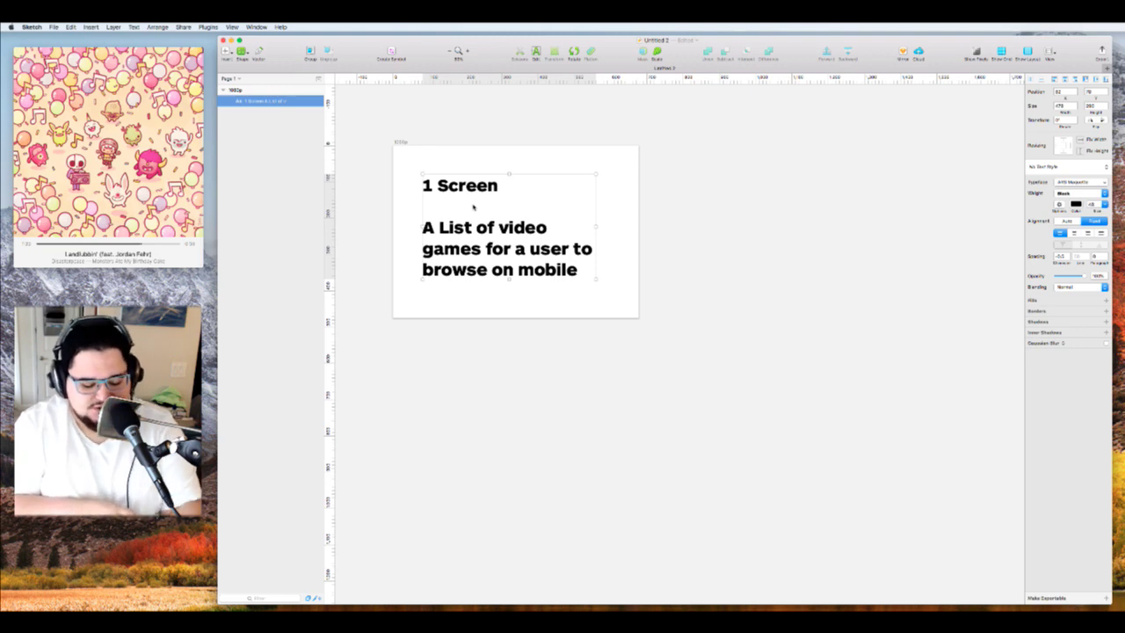
# Start saving the document and create a new folder named "_design" inside the GamerLink folder
pyautogui.press('super+s')
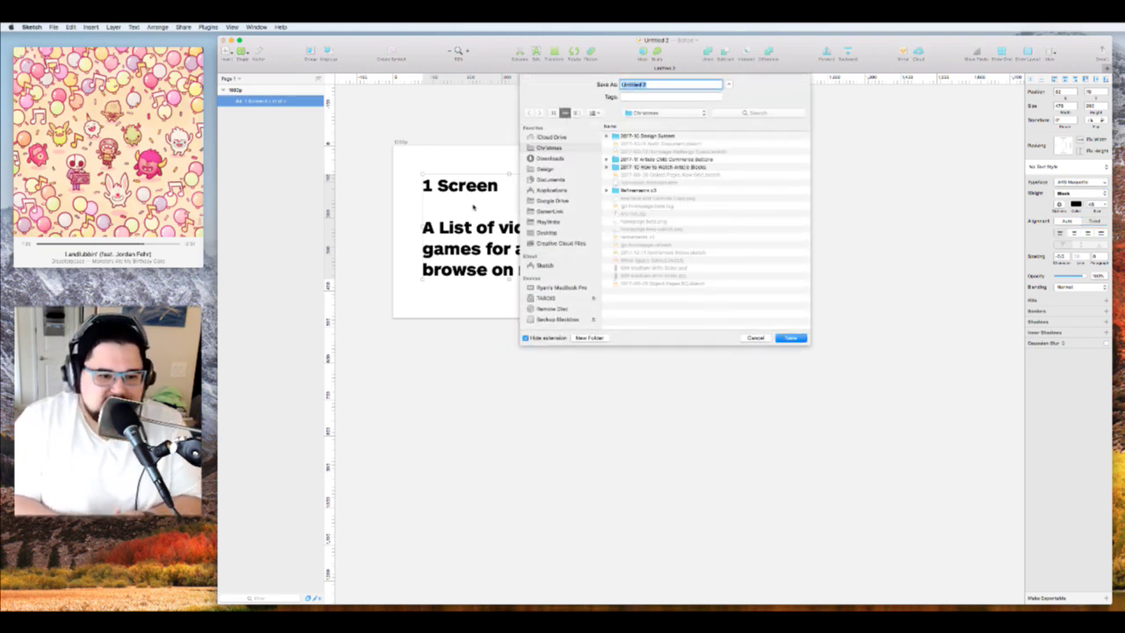
pyautogui.click(563, 212)
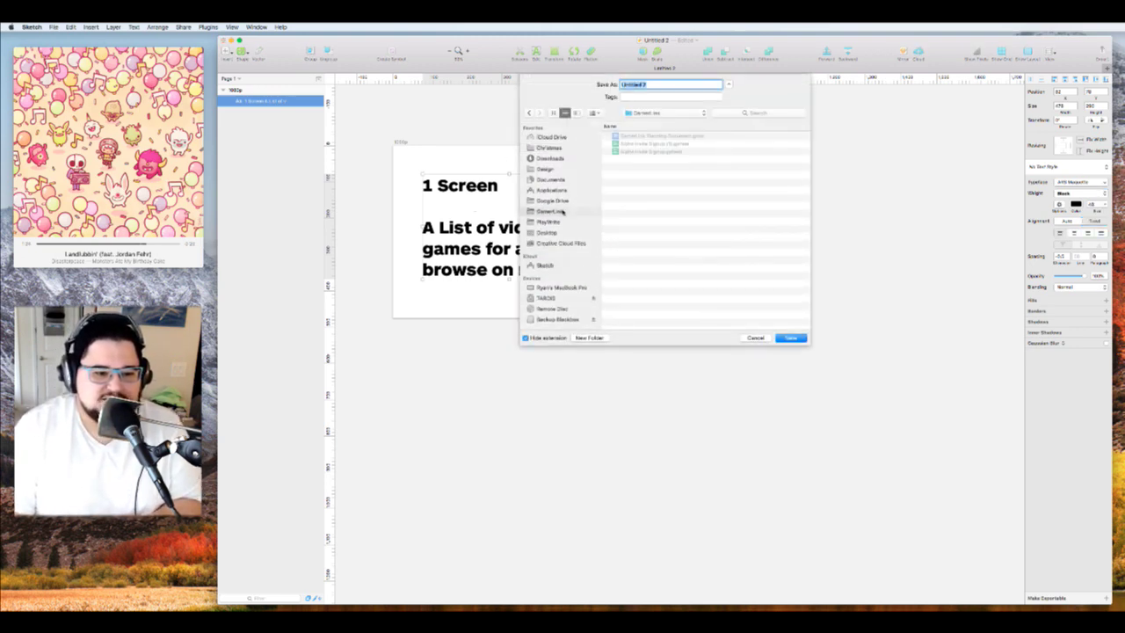
pyautogui.click(591, 337)
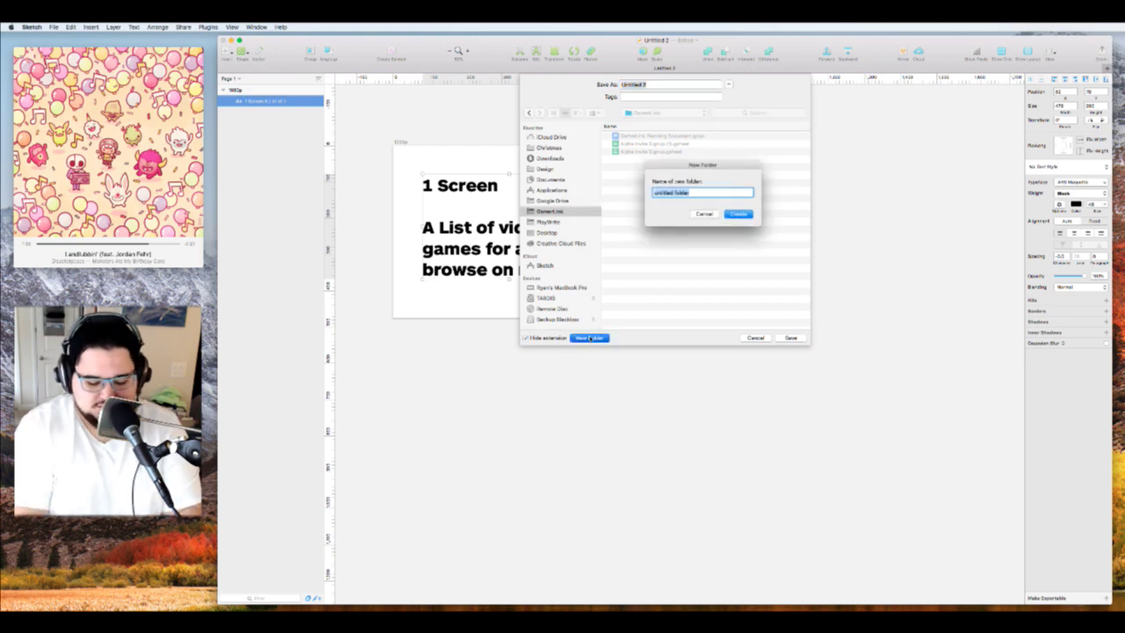
pyautogui.write('_design')
pyautogui.press('Return')
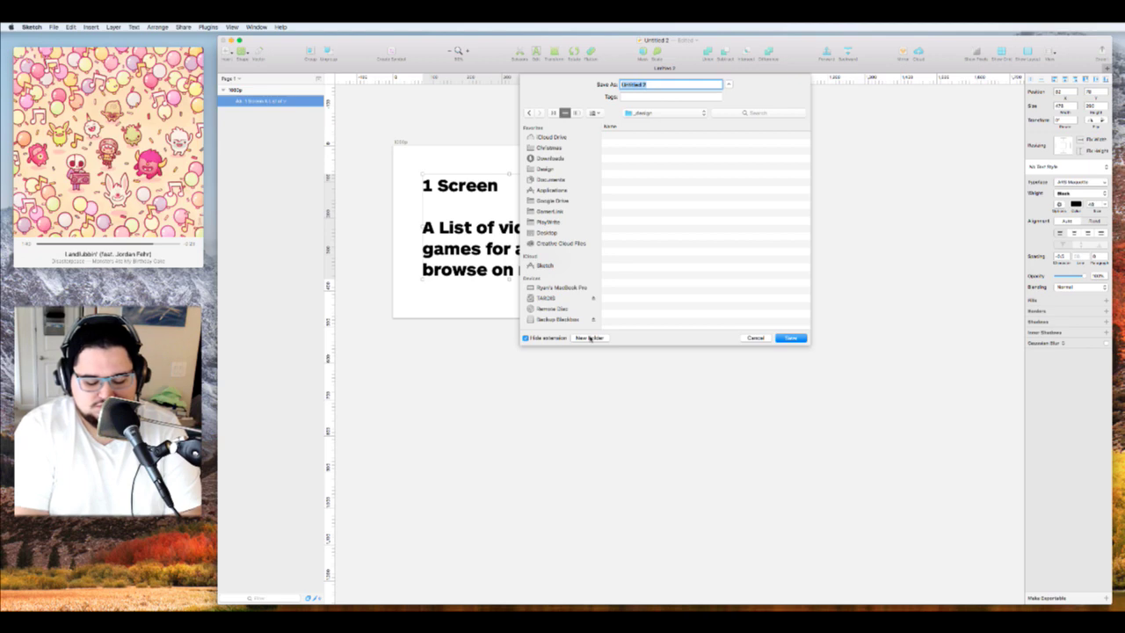
# Save the document in the _design folder as "2018-01-07 List Wireframes" and deselect the text layer
pyautogui.write('1')
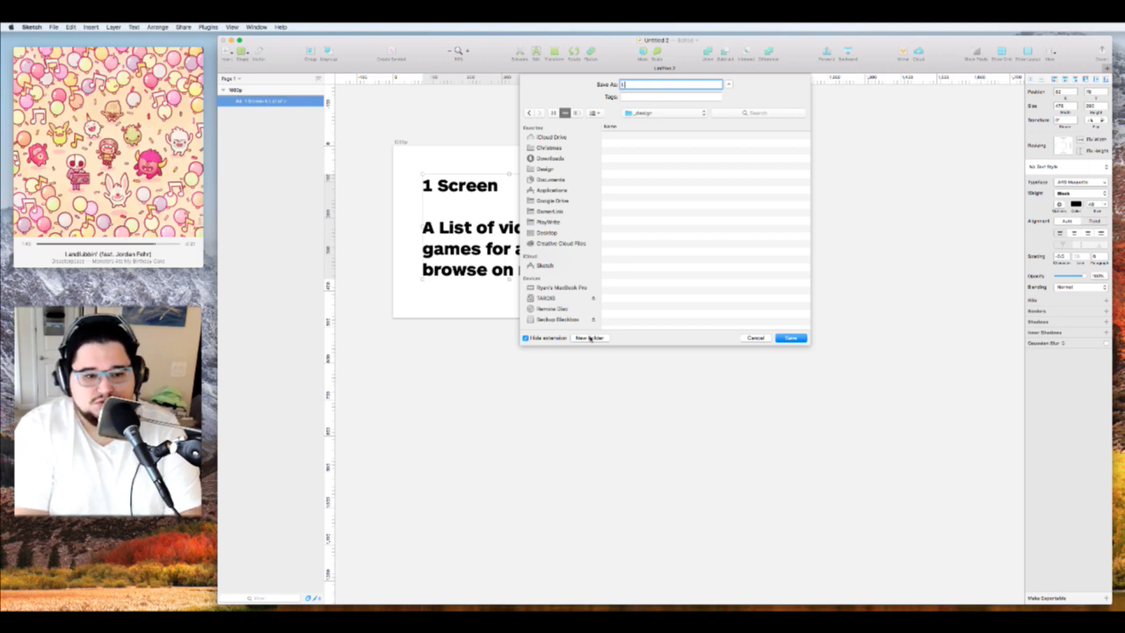
pyautogui.write('ist View')
pyautogui.press('super+a')
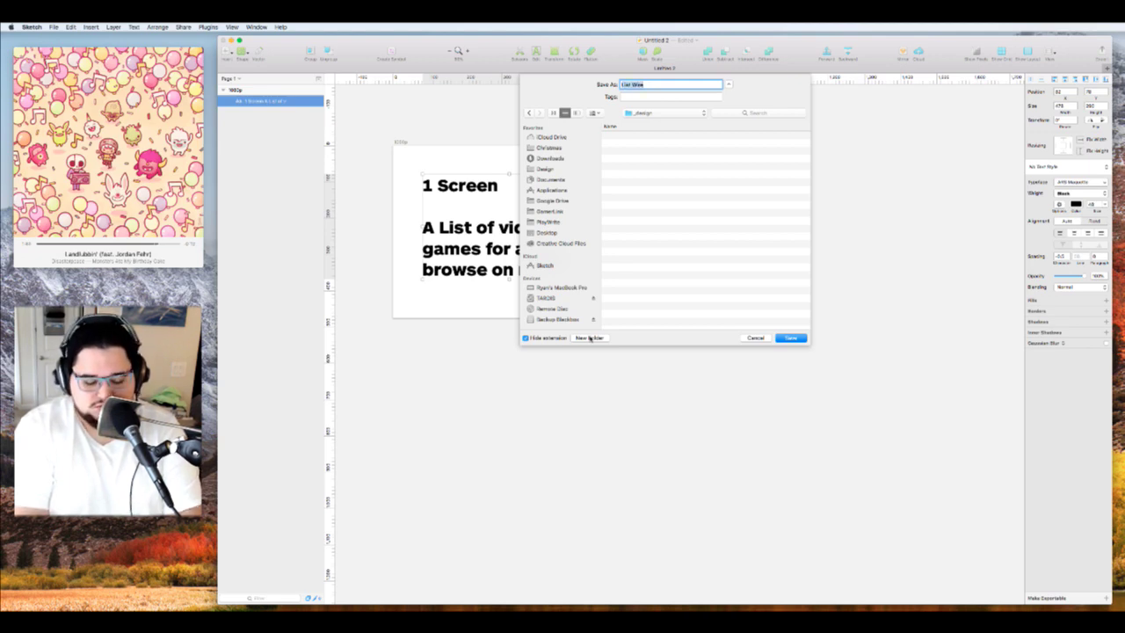
pyautogui.write('Vid')
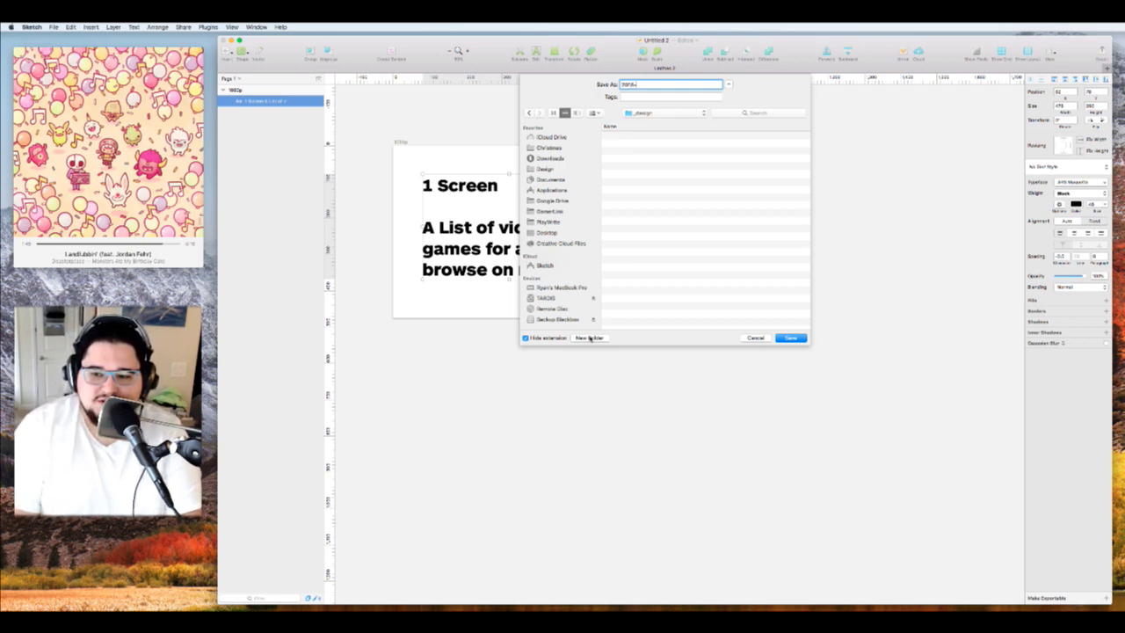
pyautogui.write('2018-01')
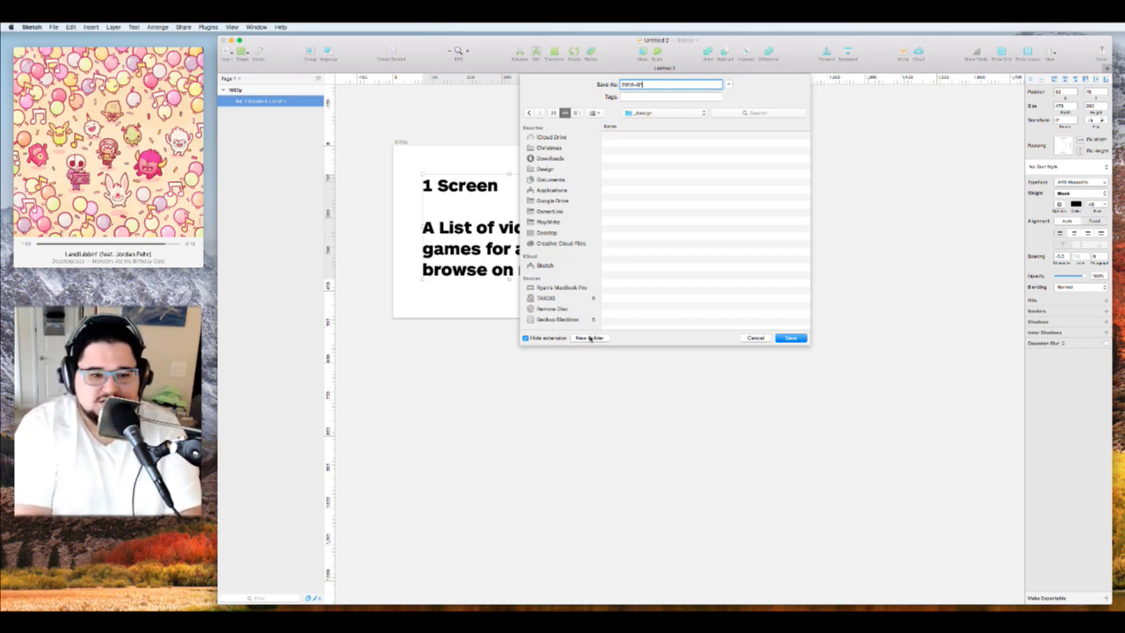
pyautogui.write('07 List Videogames')
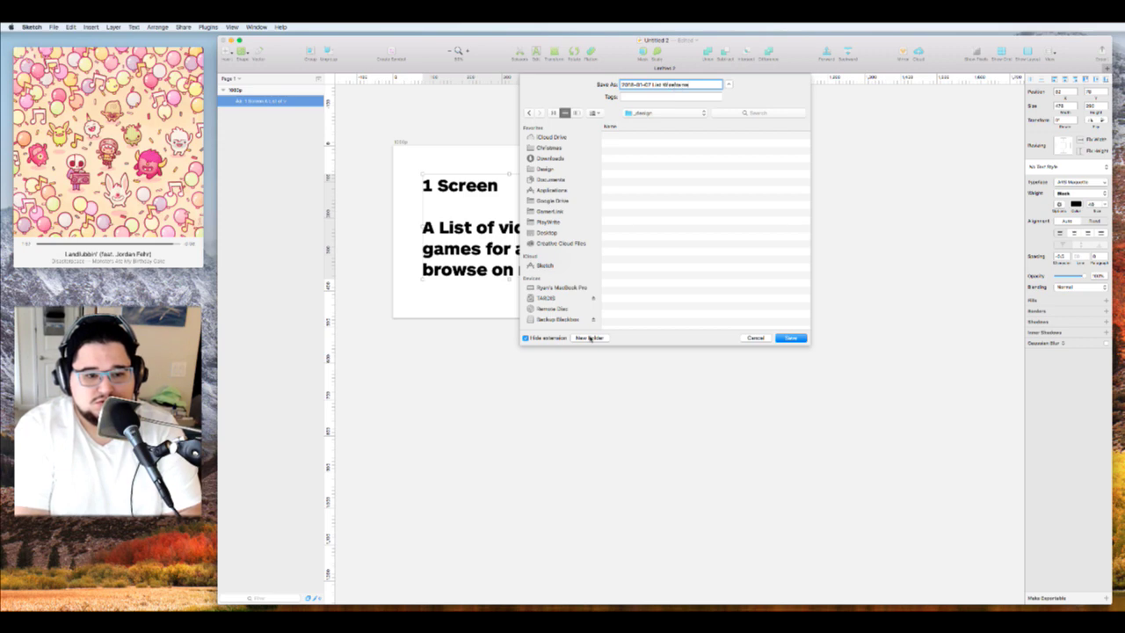
pyautogui.press('Return')
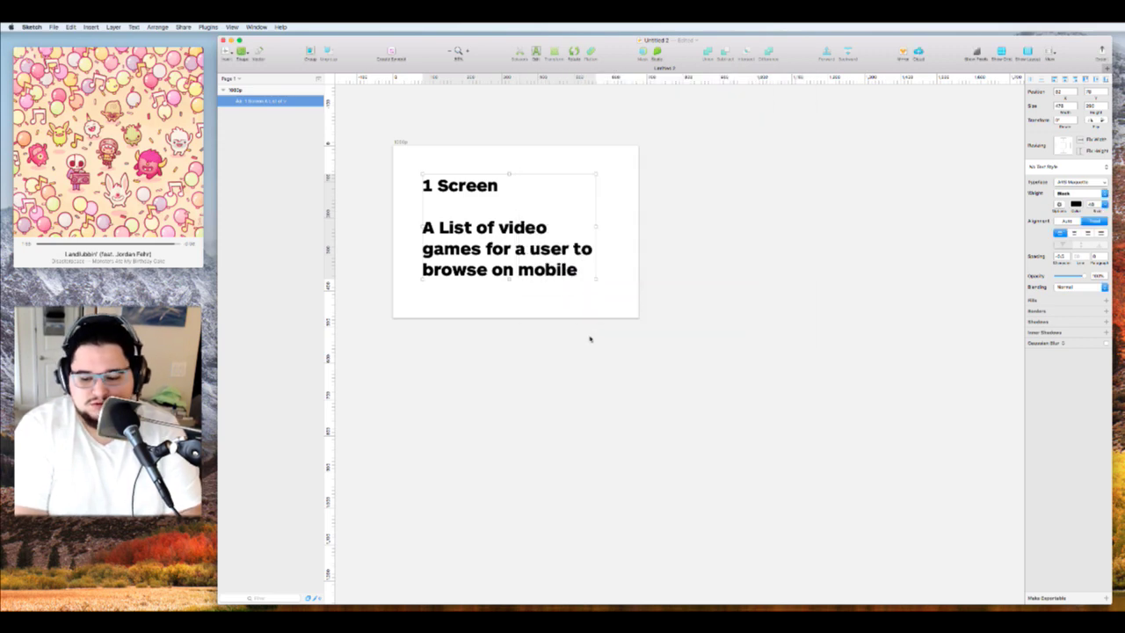
pyautogui.click(672, 291)
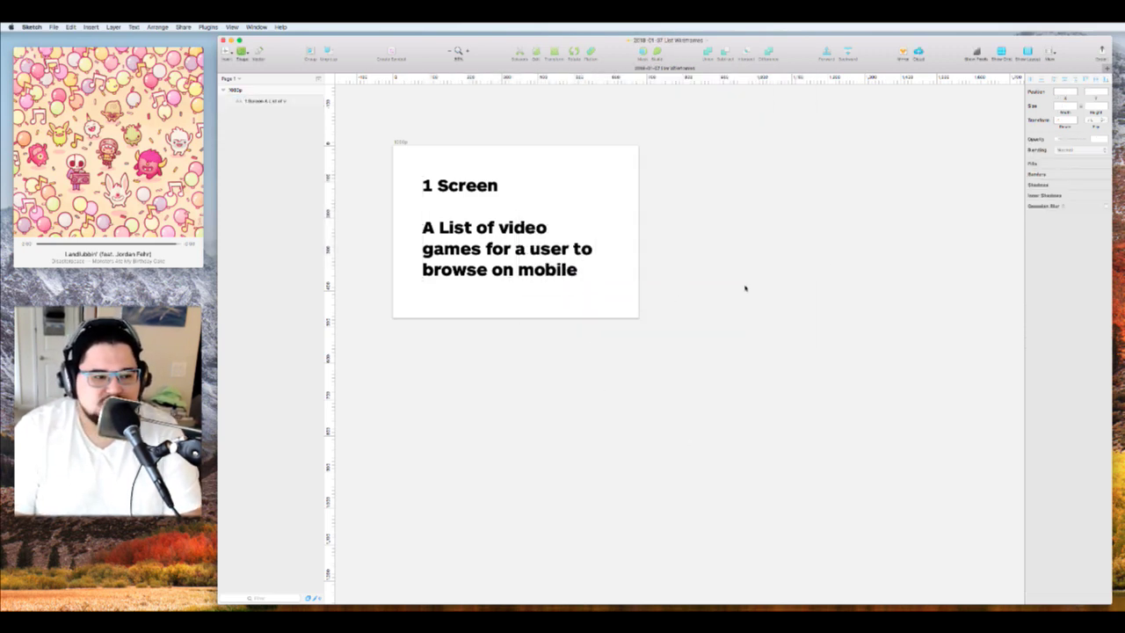
# Expand the document's page list above the layer list
pyautogui.hscroll(2, 745, 288)
pyautogui.hscroll(-2, 745, 287)
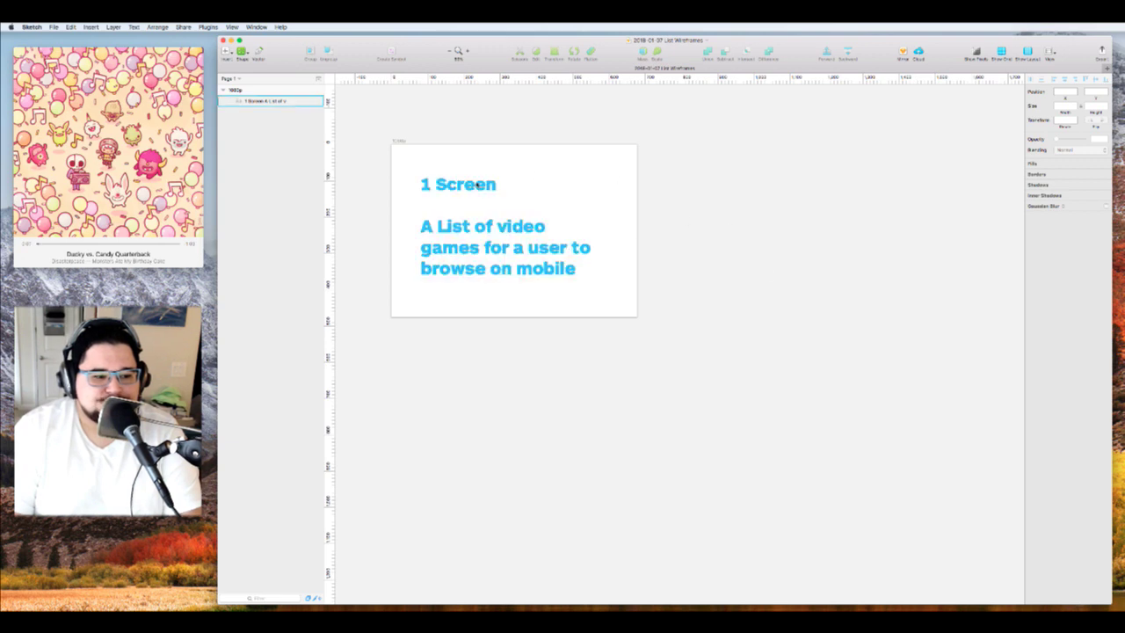
pyautogui.click(321, 79)
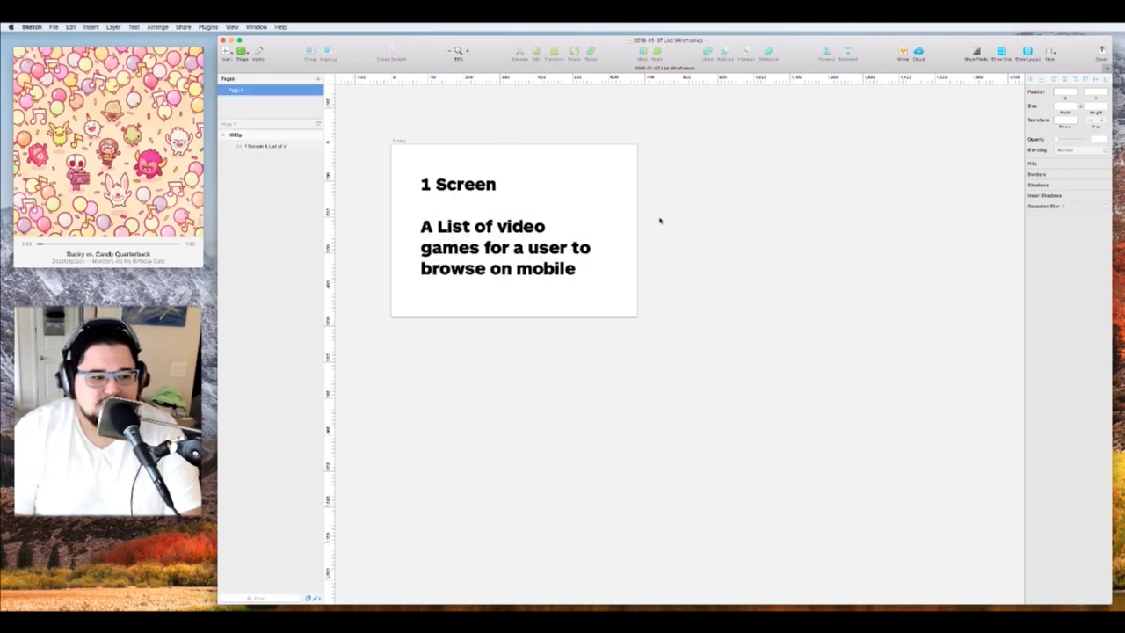
# Add an iPhone 8 artboard from the Apple Devices presets beside the design brief artboard
pyautogui.hscroll(5, 747, 246)
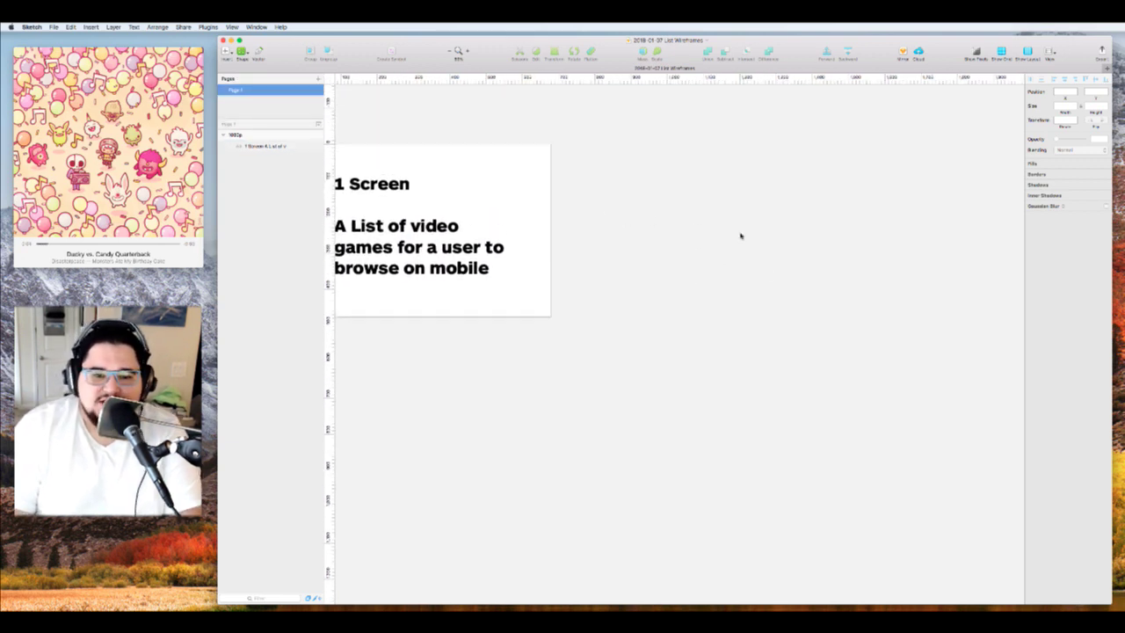
pyautogui.press('a')
pyautogui.click(1059, 82)
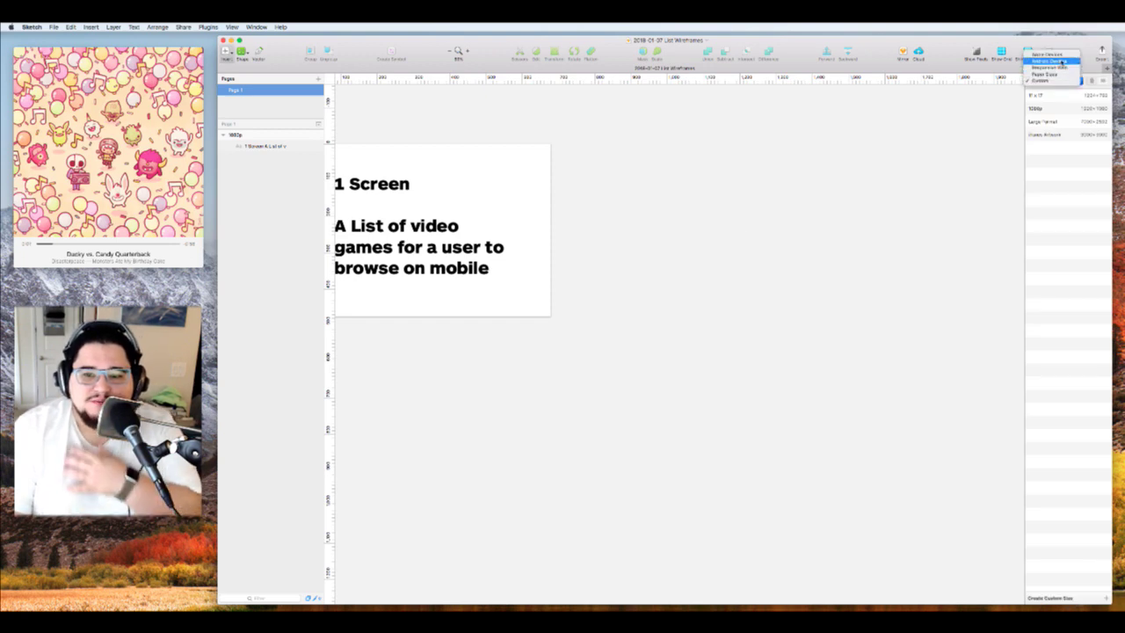
pyautogui.click(1050, 64)
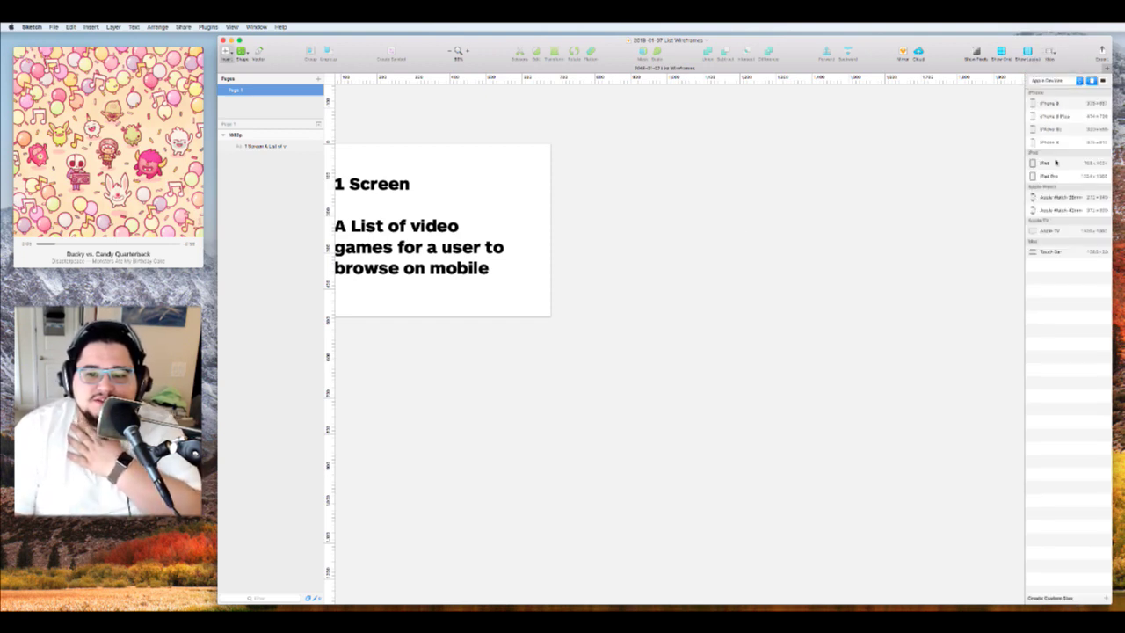
pyautogui.click(1072, 104)
pyautogui.hscroll(3, 749, 267)
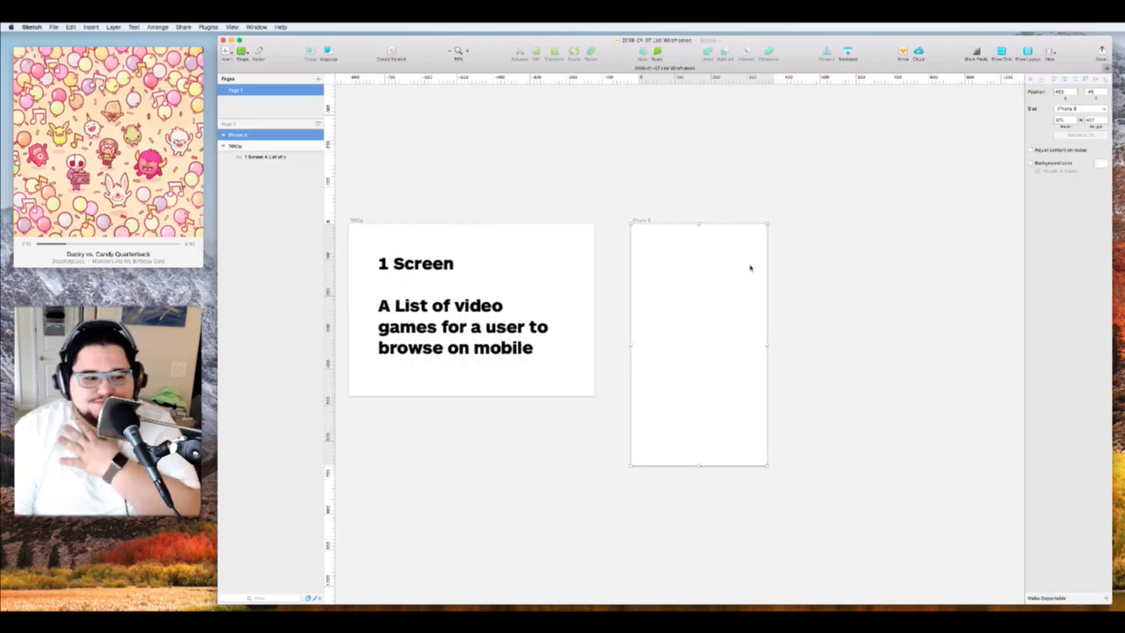
# Deselect the iPhone 8 artboard and save the document
pyautogui.click(748, 201)
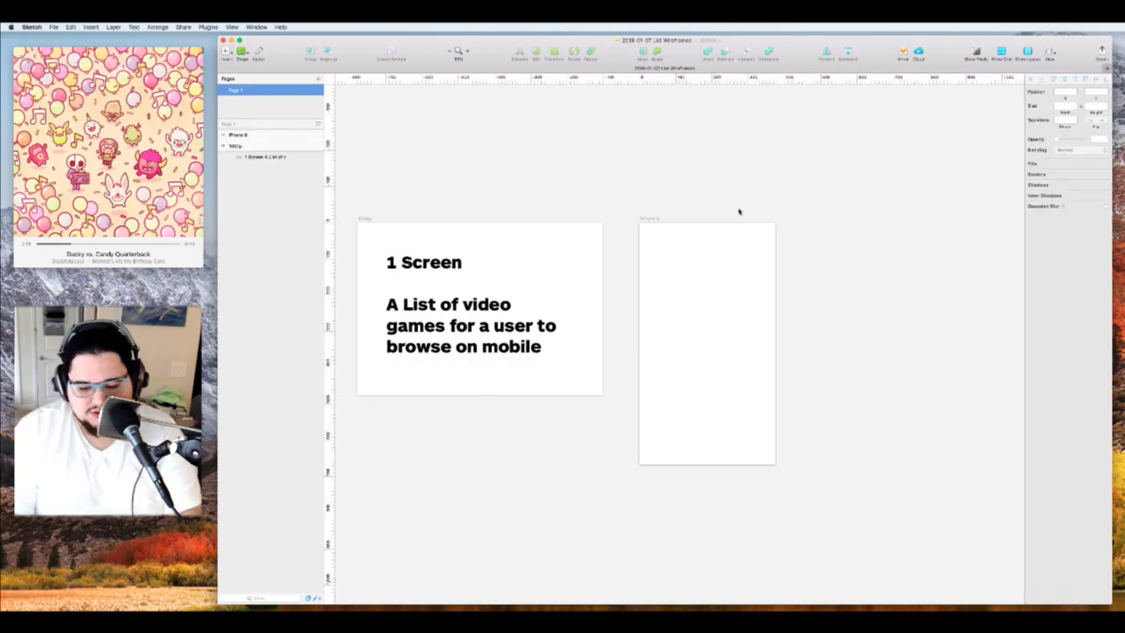
pyautogui.press('super+s')
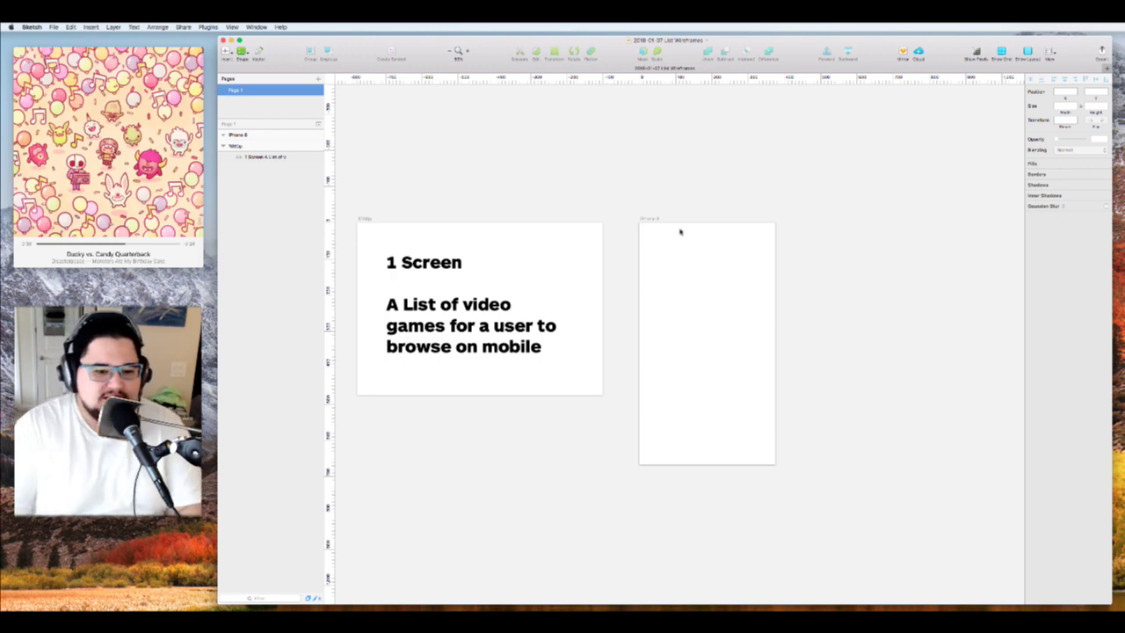
# Draw a full-width grey header rectangle about 76 px high on the iPhone 8 artboard and place a copy along its bottom edge
pyautogui.scroll(4, 781, 180)
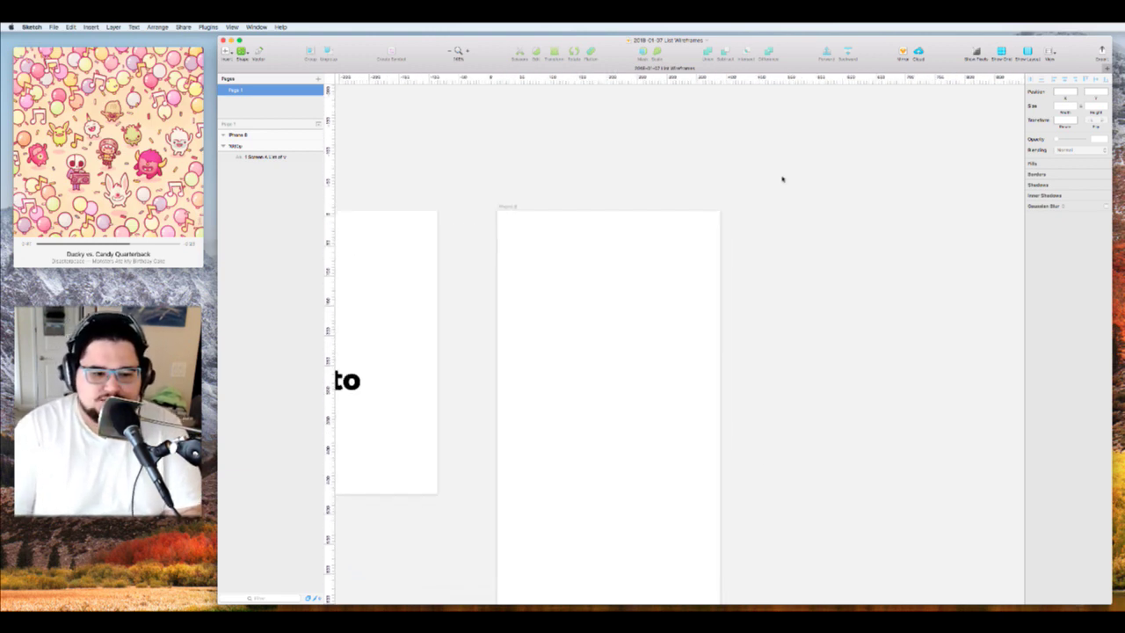
pyautogui.hscroll(-3, 781, 180)
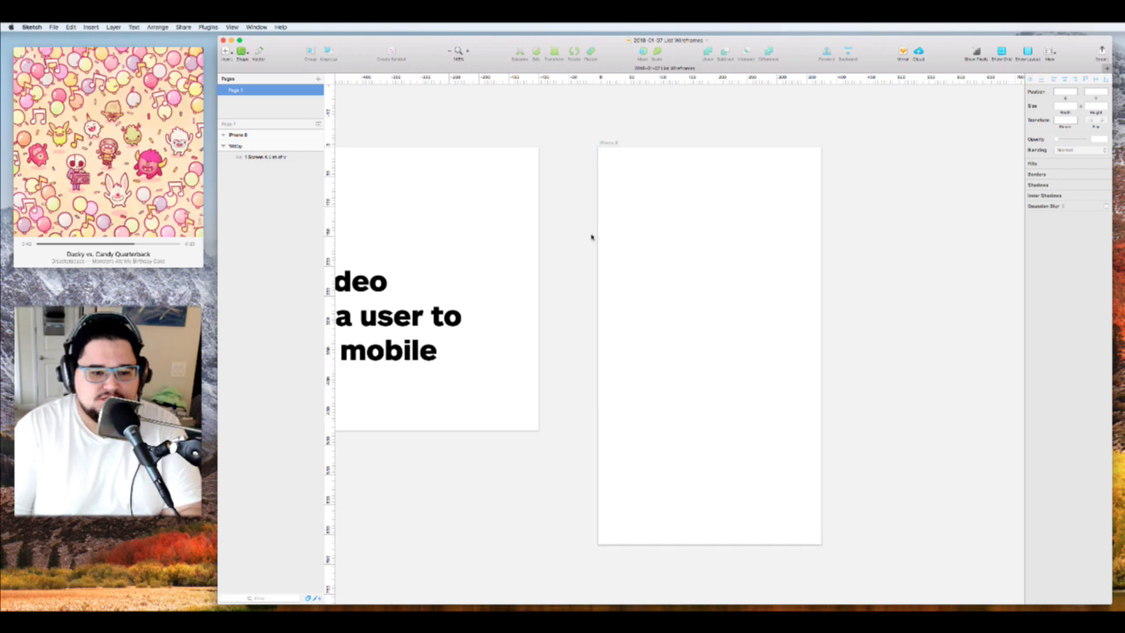
pyautogui.press('r')
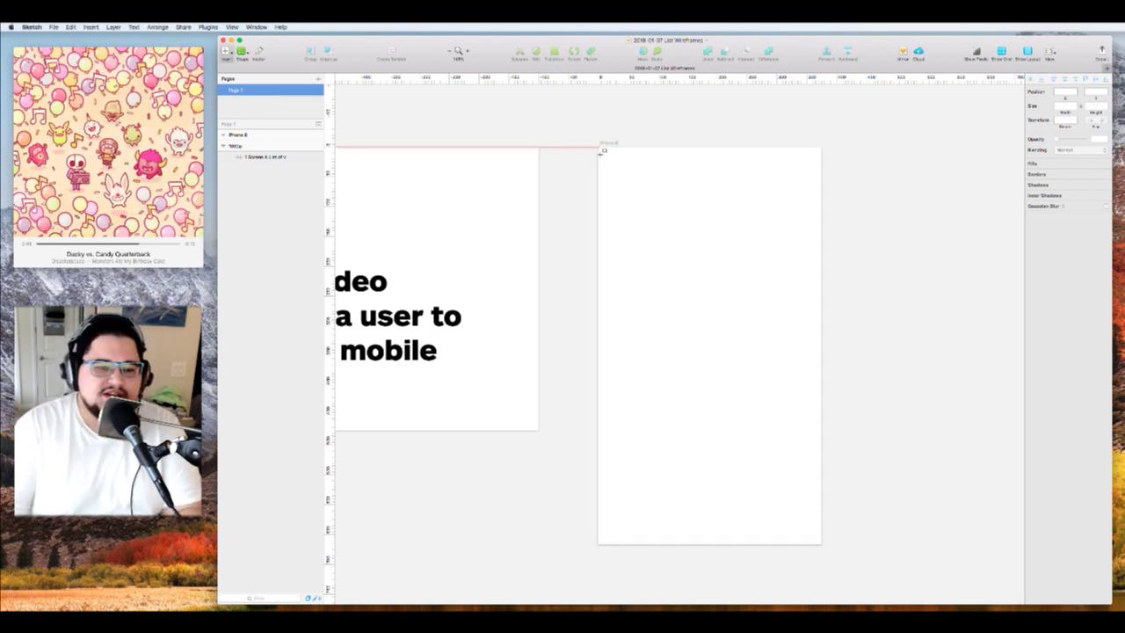
pyautogui.moveTo(602, 152); pyautogui.dragTo(767, 529)
pyautogui.click(844, 179)
# Set the bottom rectangle's height to 60 and align it to the artboard's bottom edge
pyautogui.click(1091, 106)
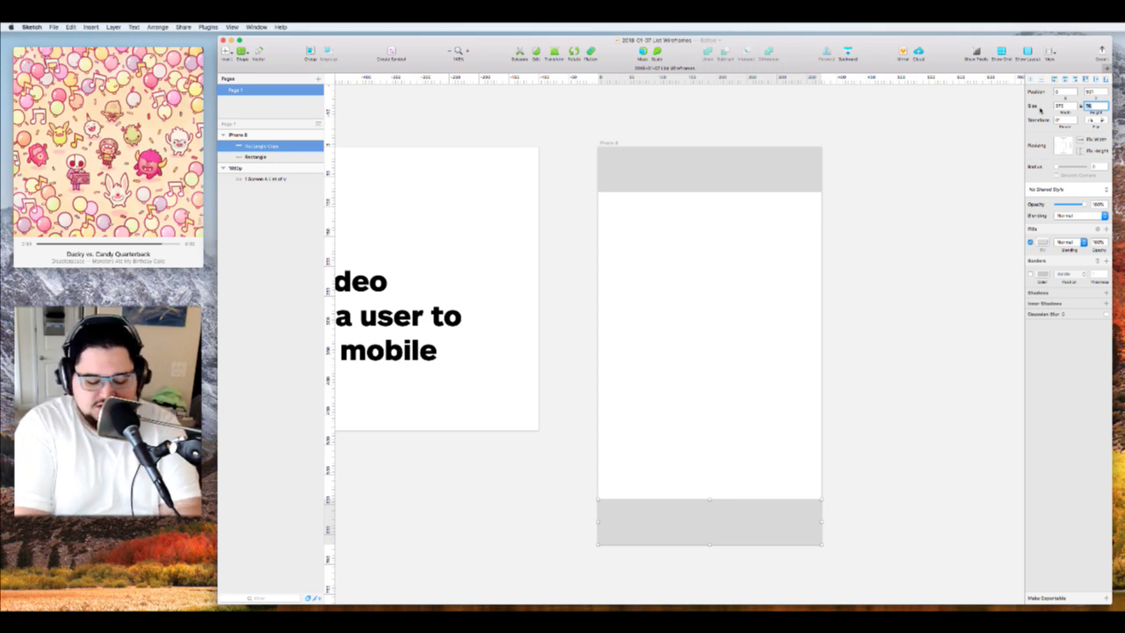
pyautogui.write('49')
pyautogui.press('Return')
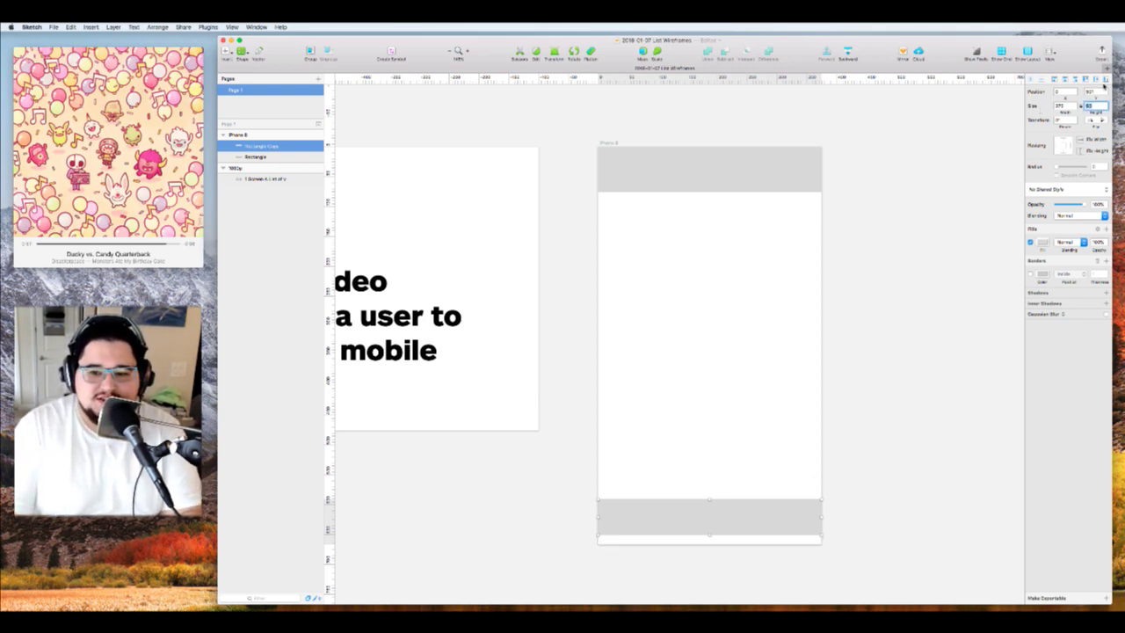
pyautogui.click(1105, 80)
pyautogui.click(832, 299)
# Select the header and bottom rectangles together and lighten their grey fill
pyautogui.click(796, 188)
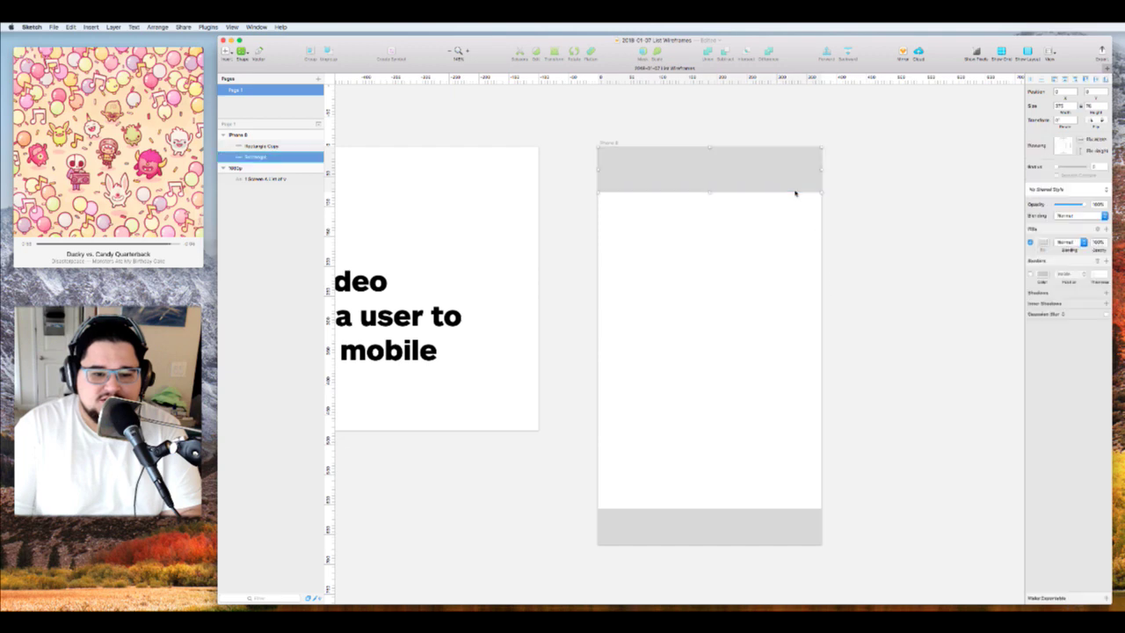
pyautogui.keyDown('shift'); pyautogui.click(738, 508); pyautogui.keyUp('shift')
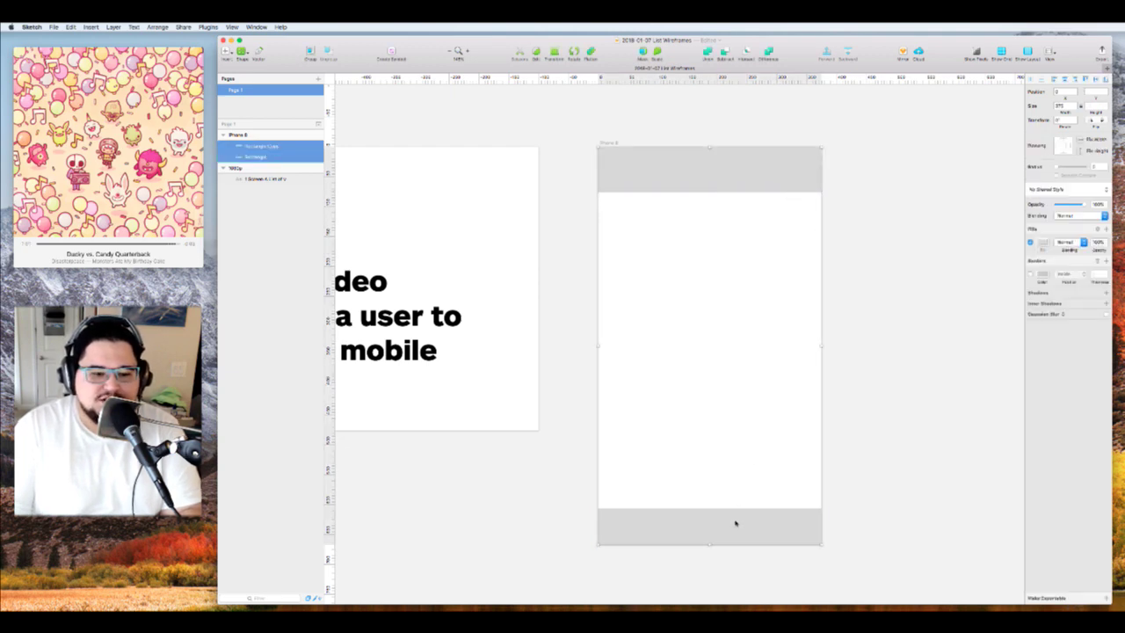
pyautogui.scroll(-3, 699, 219)
pyautogui.click(791, 181)
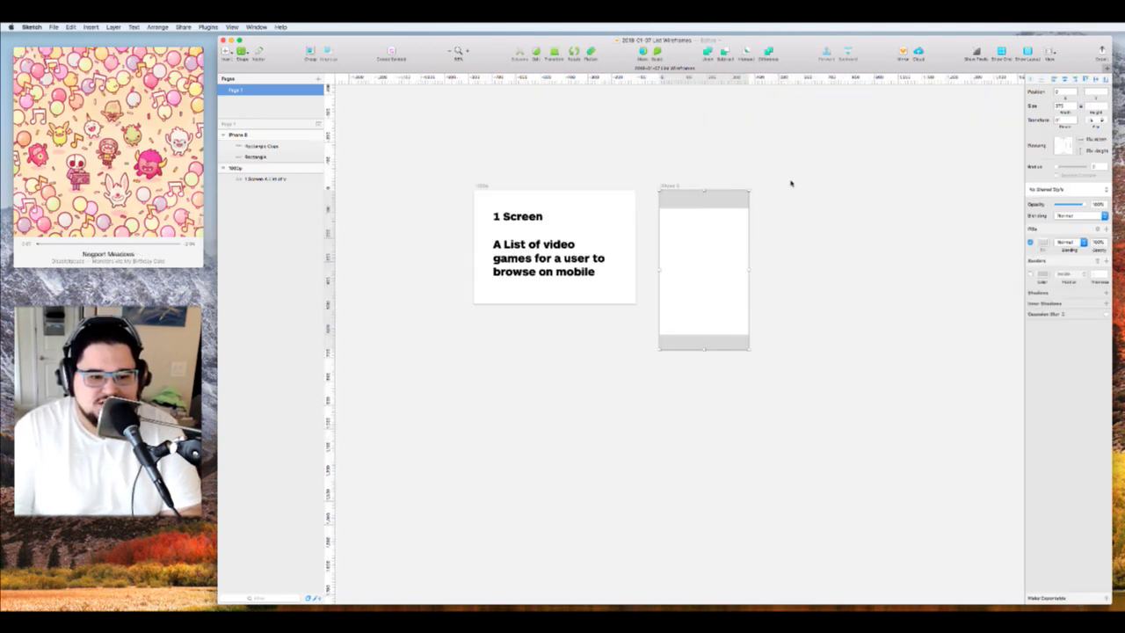
pyautogui.click(703, 198)
pyautogui.keyDown('shift'); pyautogui.click(702, 346); pyautogui.keyUp('shift')
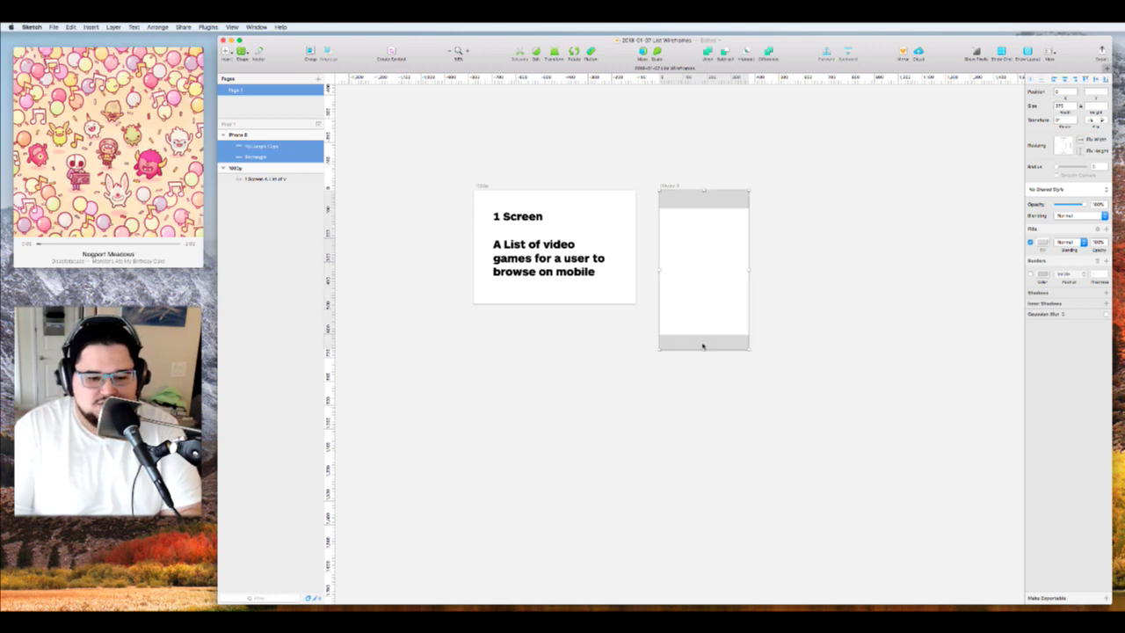
pyautogui.press('super+2')
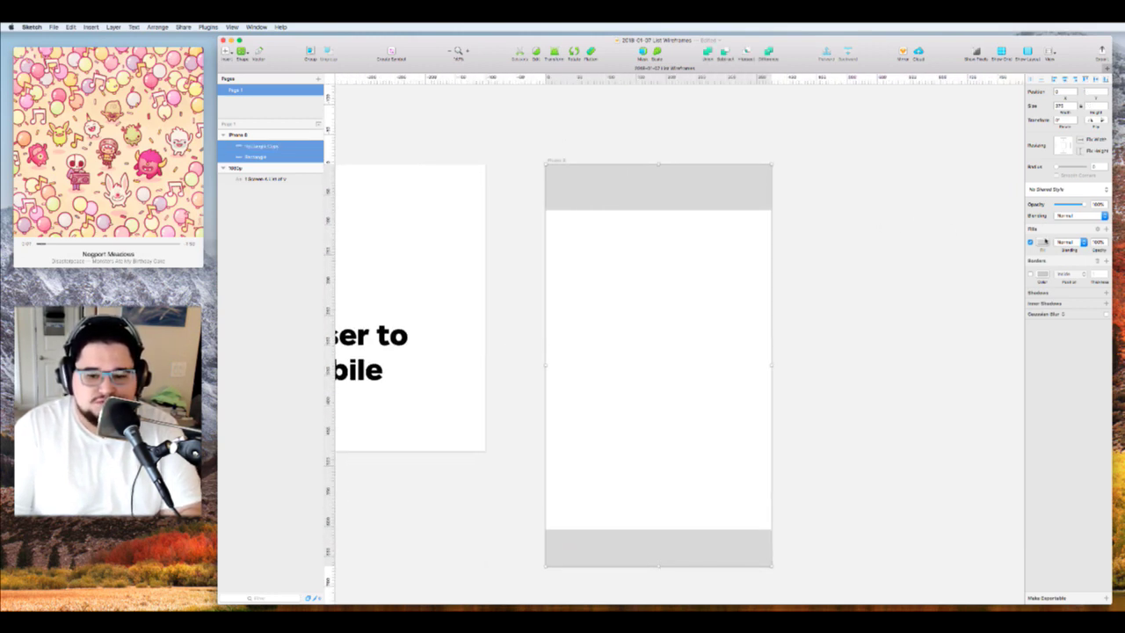
pyautogui.click(1045, 240)
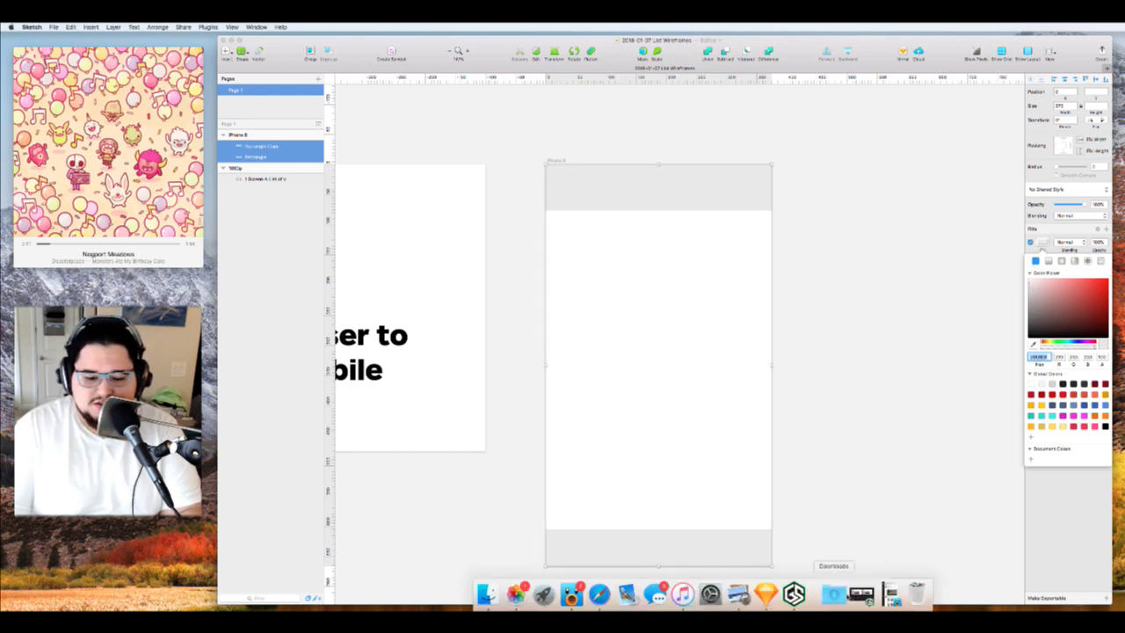
pyautogui.click(858, 596)
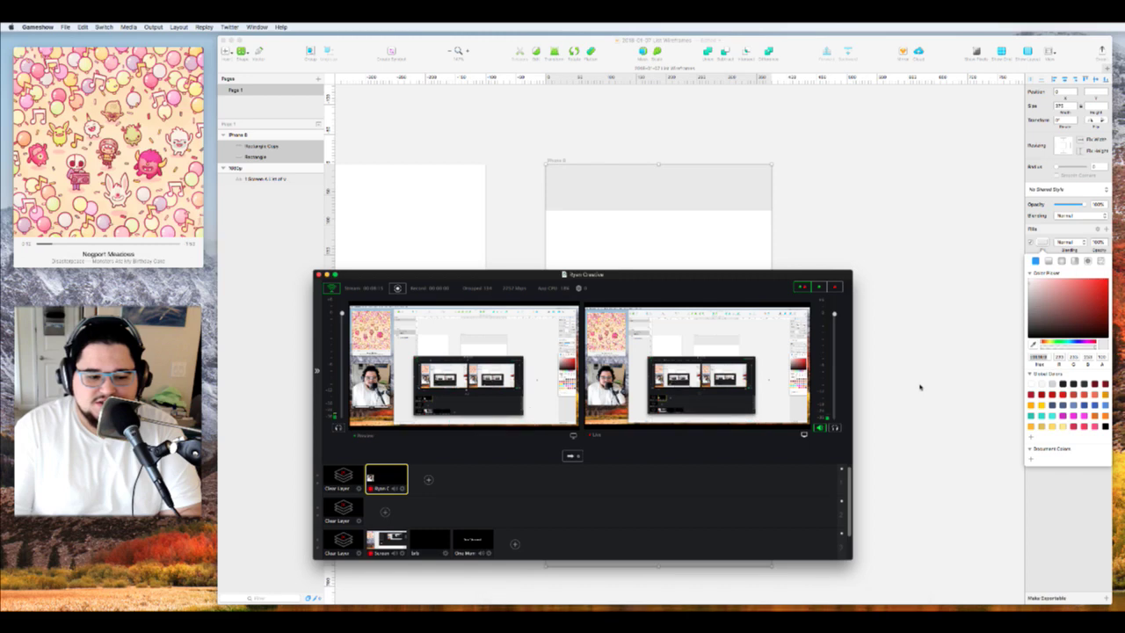
pyautogui.click(920, 387)
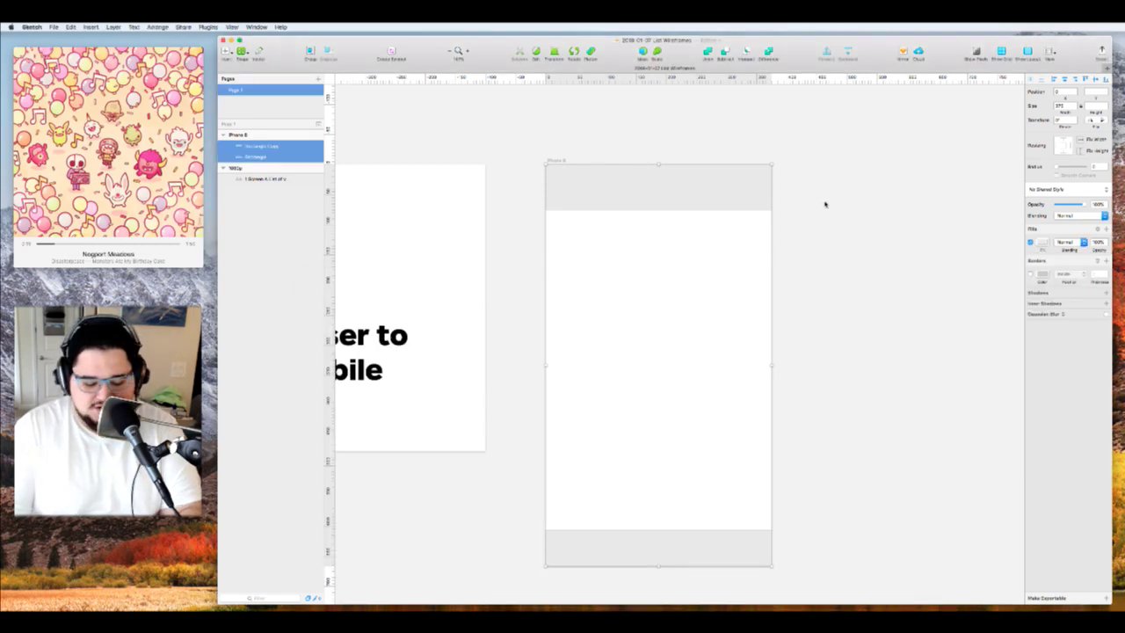
# Group the header and bottom rectangles, name the group "App Chrome", and deselect it
pyautogui.press('super+g')
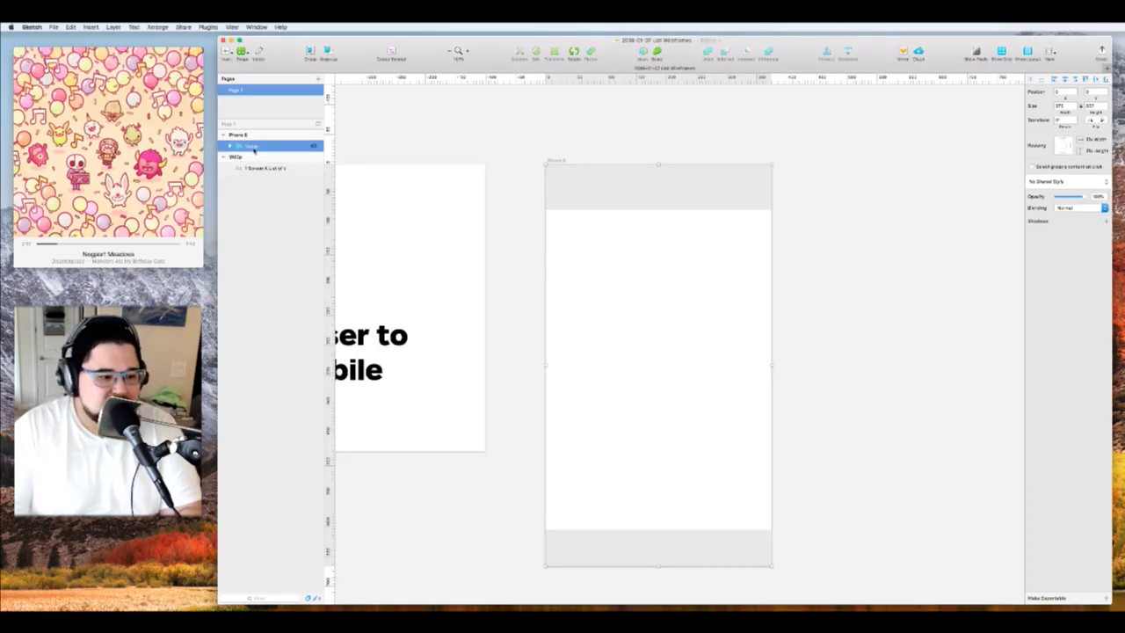
pyautogui.doubleClick(254, 146)
pyautogui.write('Chrome')
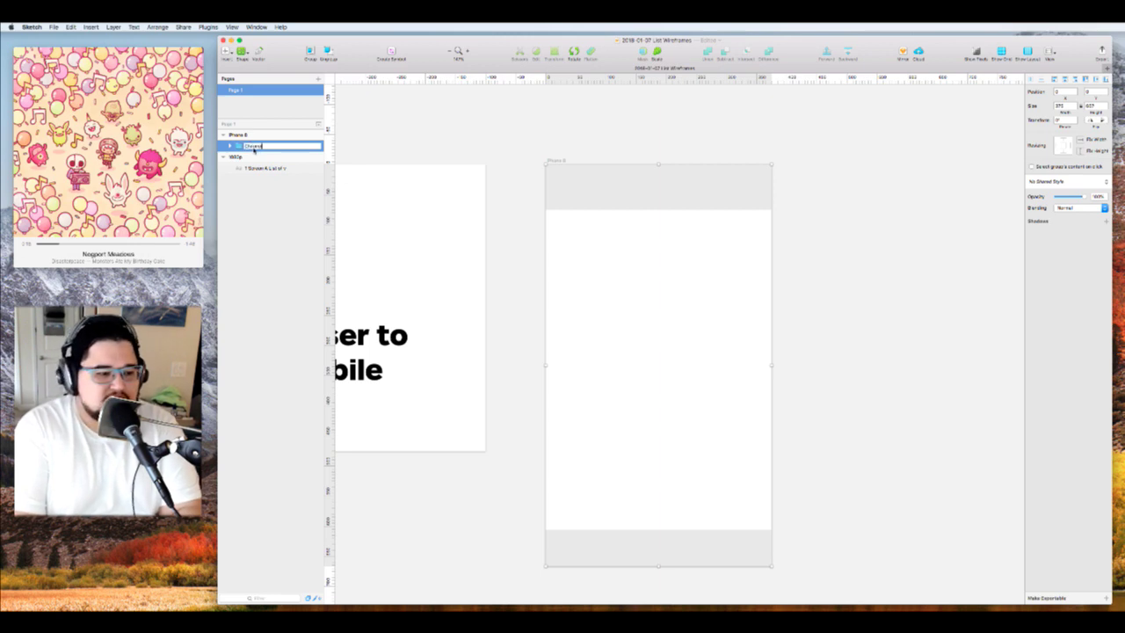
pyautogui.press('super+Left')
pyautogui.write('App')
pyautogui.press('Return')
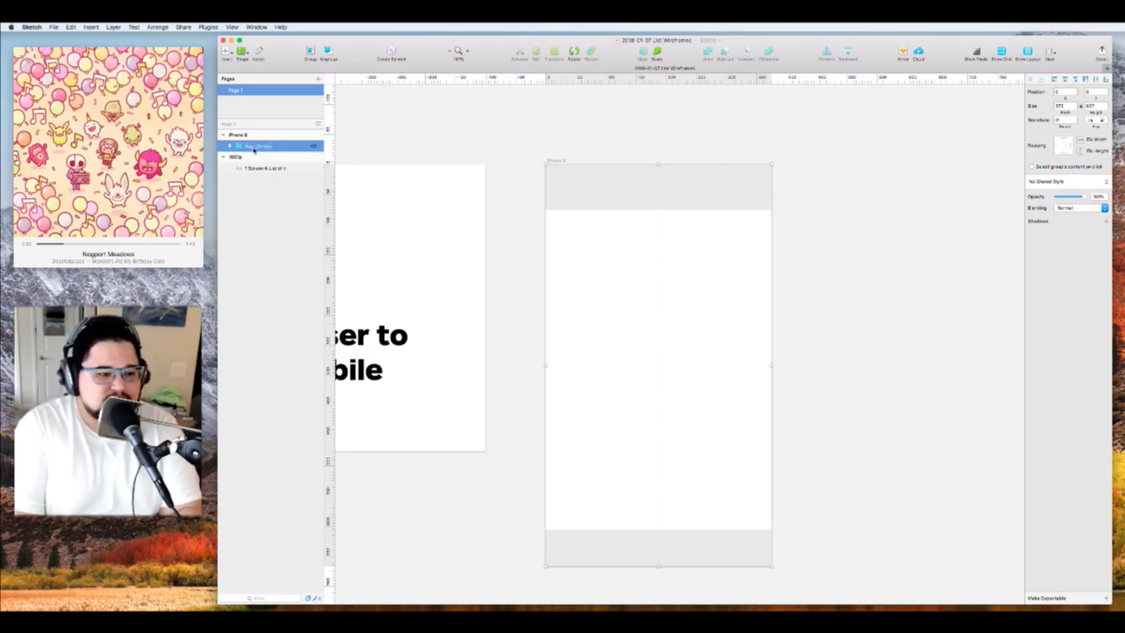
pyautogui.click(531, 161)
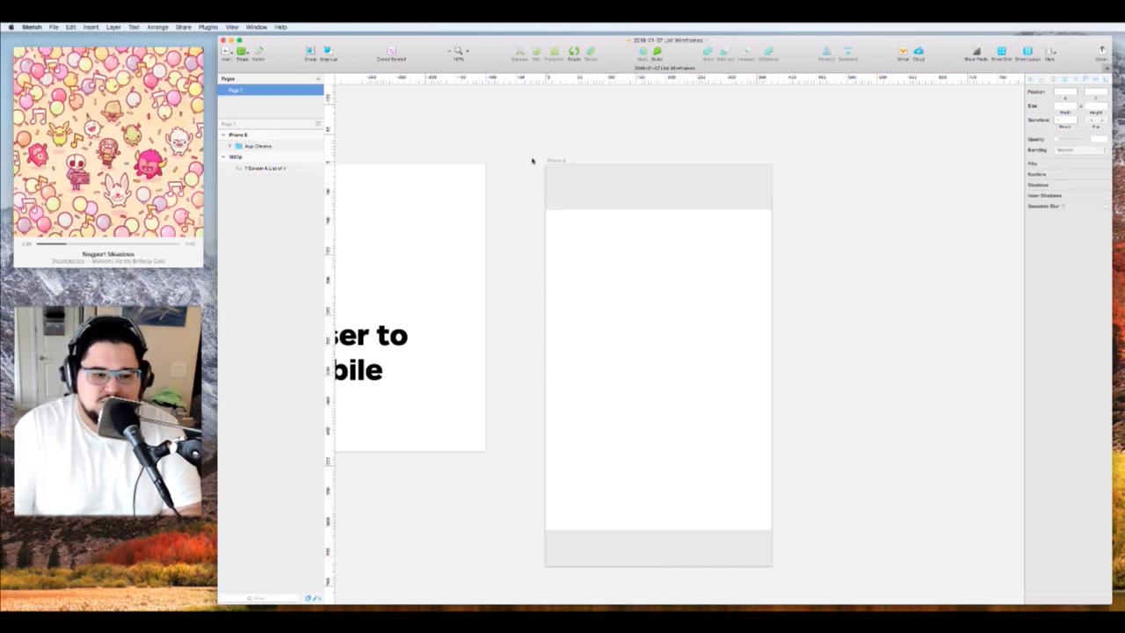
# Duplicate the iPhone 8 artboard three times so that four artboards sit in a row beside the brief
pyautogui.click(558, 161)
pyautogui.scroll(-5, 559, 161)
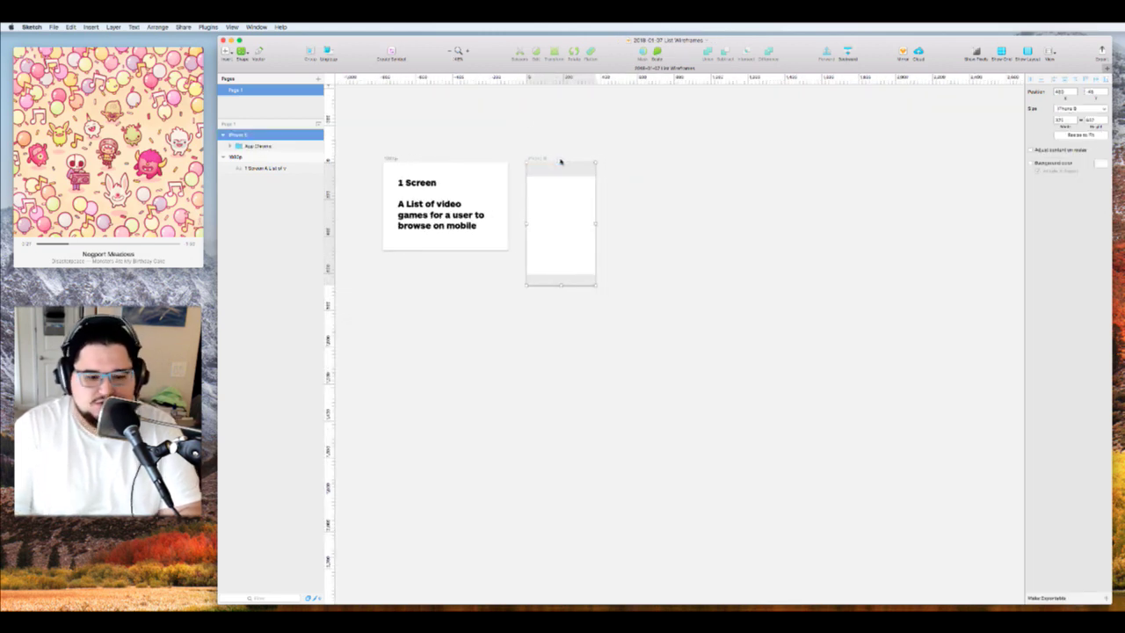
pyautogui.press('super+d')
pyautogui.press('super+d')
pyautogui.press('super+d')
pyautogui.scroll(3, 560, 161)
pyautogui.hscroll(3, 560, 161)
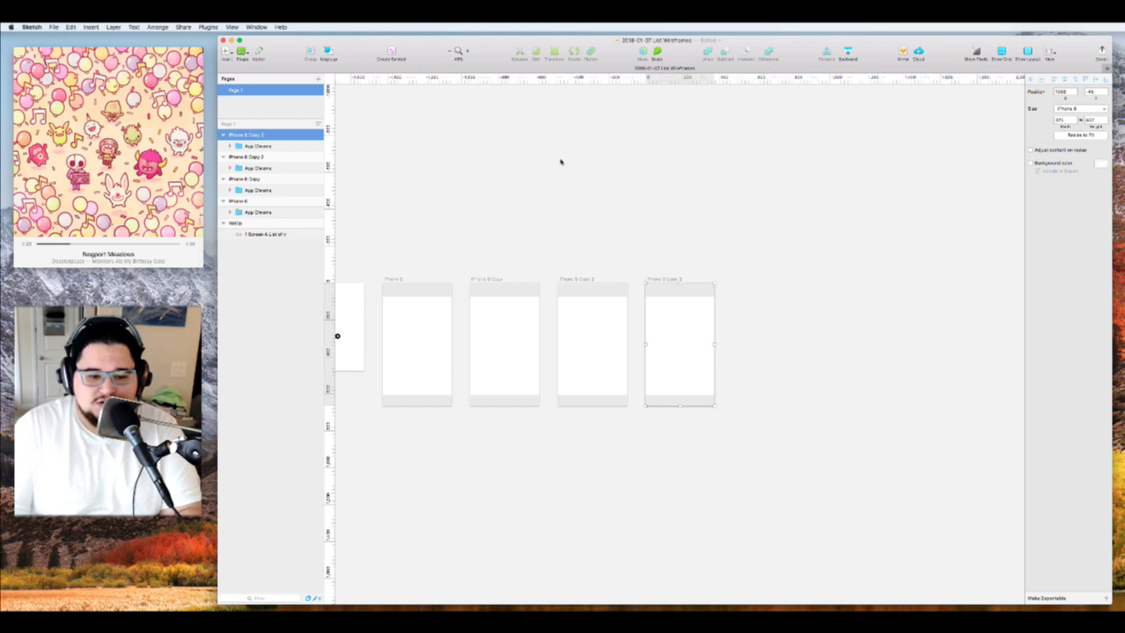
pyautogui.click(560, 161)
# Insert a text layer just below the header bar, near the left edge of the first iPhone 8 artboard
pyautogui.hscroll(-5, 560, 161)
pyautogui.scroll(5, 683, 163)
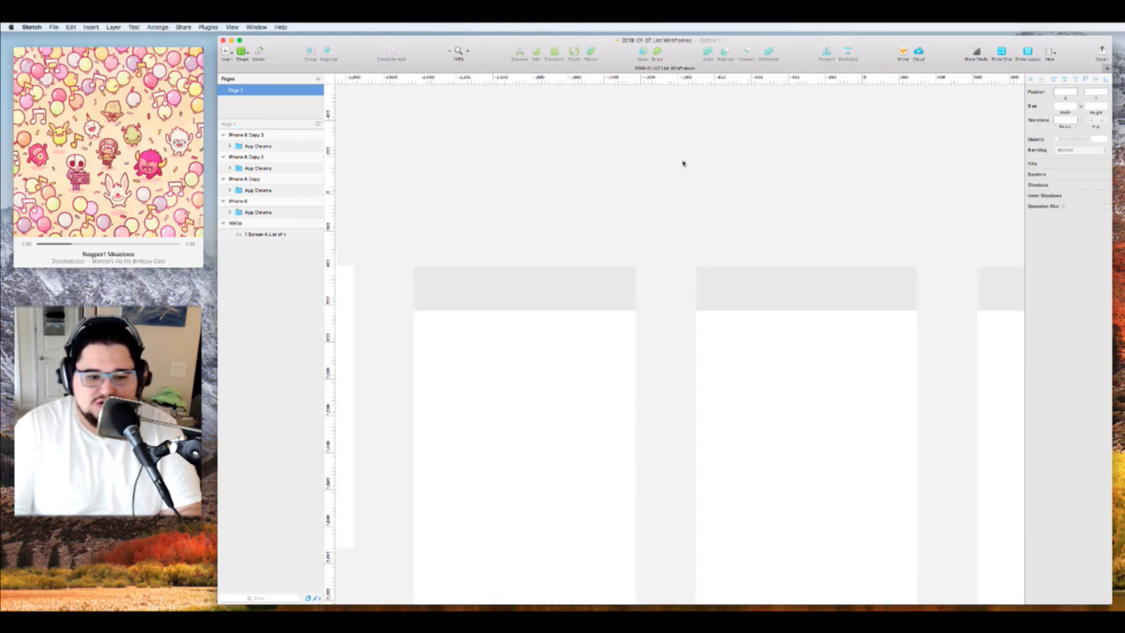
pyautogui.scroll(-4, 682, 162)
pyautogui.hscroll(-4, 683, 163)
pyautogui.hscroll(3, 682, 162)
pyautogui.hscroll(-3, 682, 162)
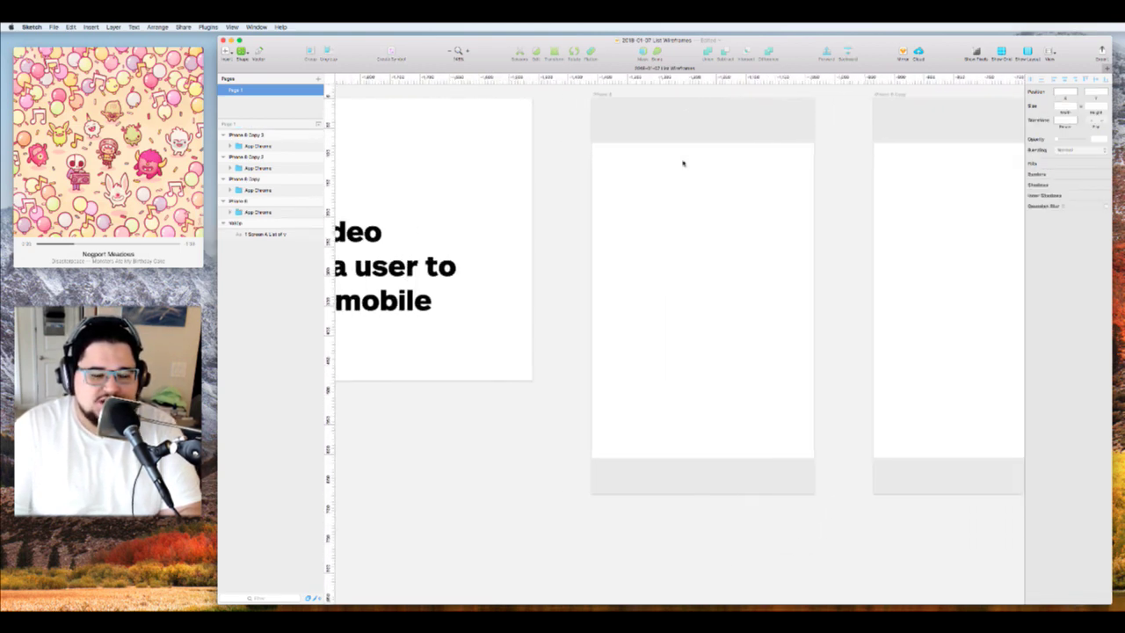
pyautogui.hscroll(-2, 683, 163)
pyautogui.scroll(3, 615, 184)
pyautogui.hscroll(4, 615, 185)
pyautogui.hscroll(2, 515, 208)
pyautogui.scroll(4, 517, 202)
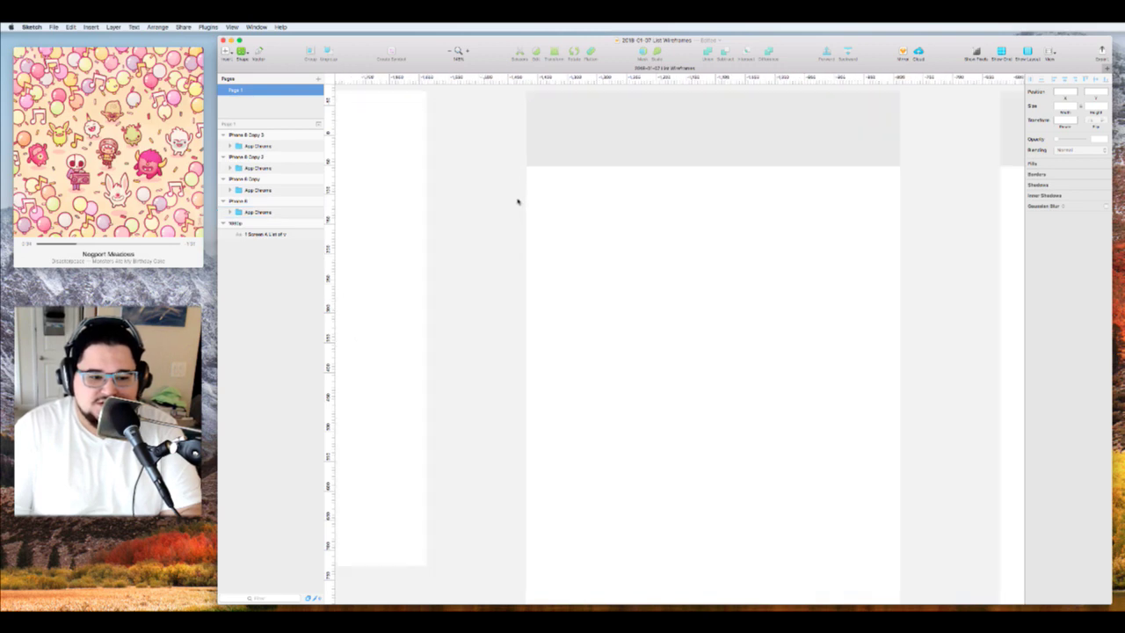
pyautogui.scroll(-1, 517, 202)
pyautogui.scroll(-4, 517, 201)
pyautogui.hscroll(3, 518, 201)
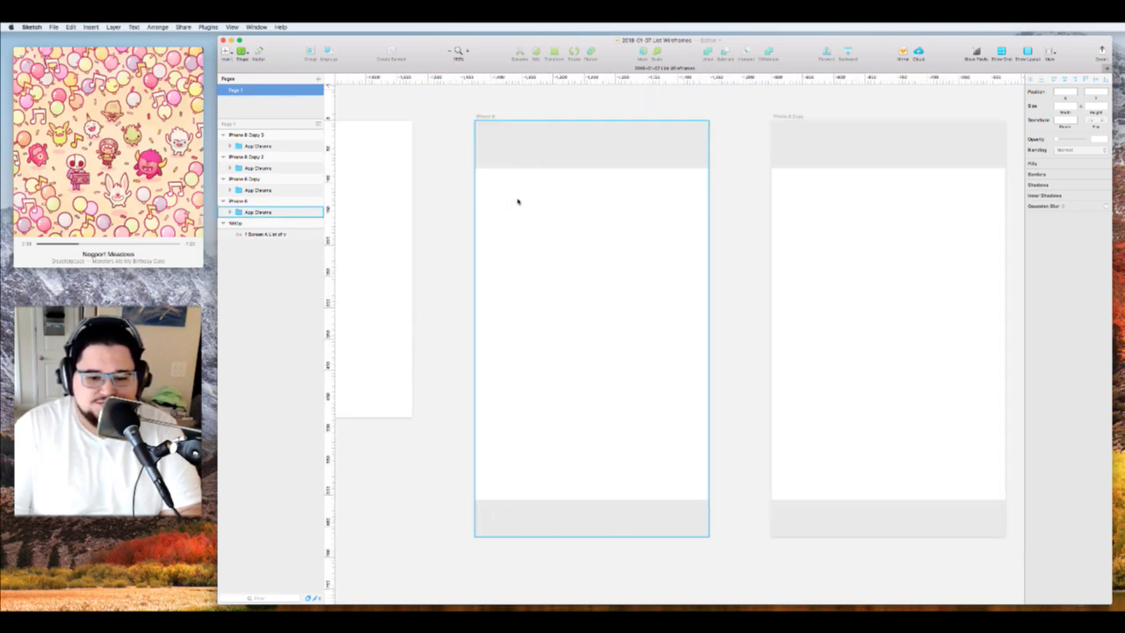
pyautogui.moveTo(470, 609)
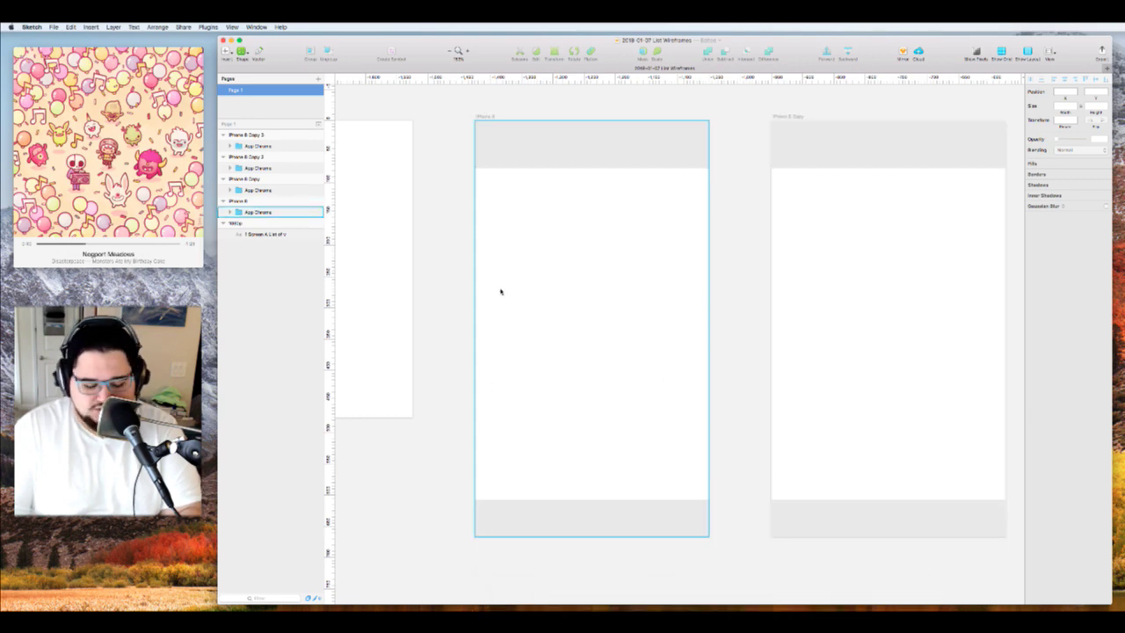
pyautogui.press('t')
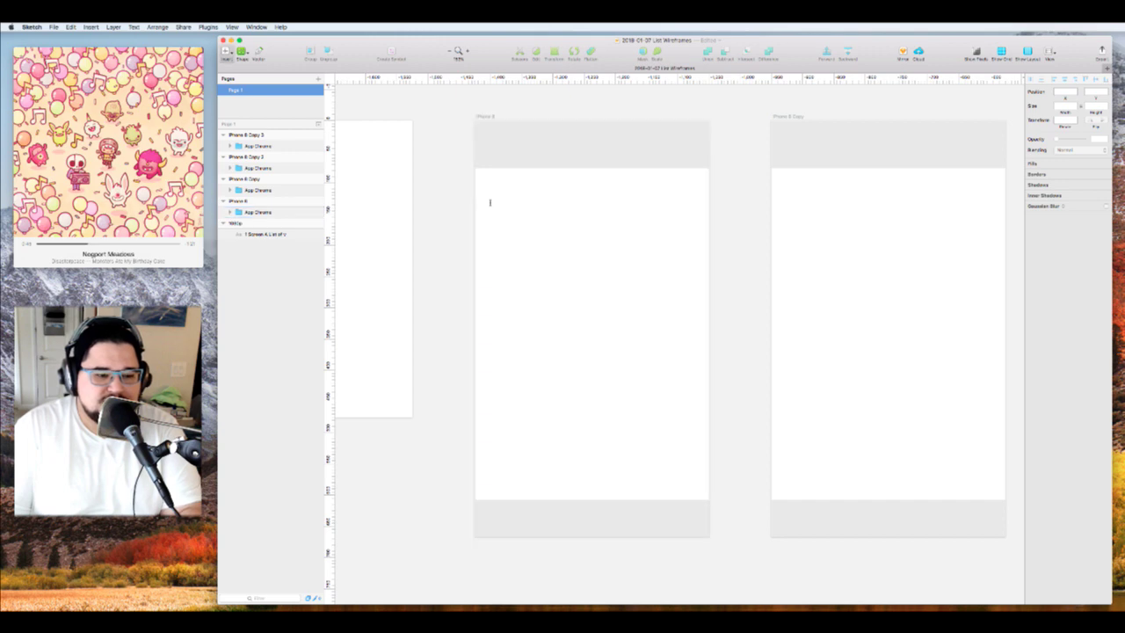
pyautogui.click(485, 204)
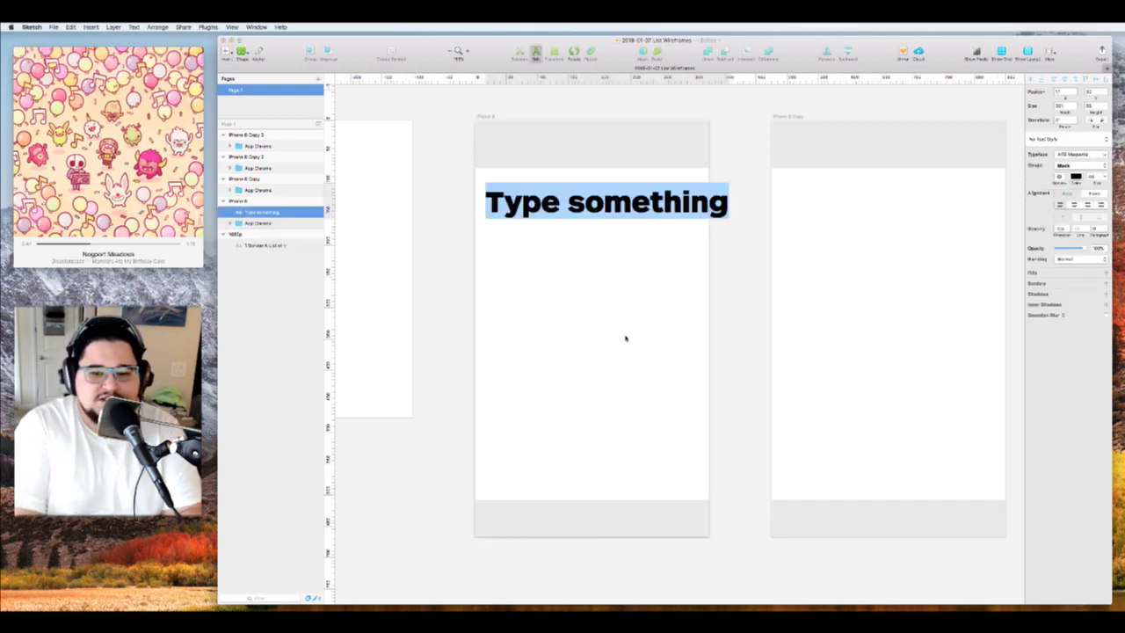
# Change the new text layer's typeface to Libre Franklin
pyautogui.click(1095, 154)
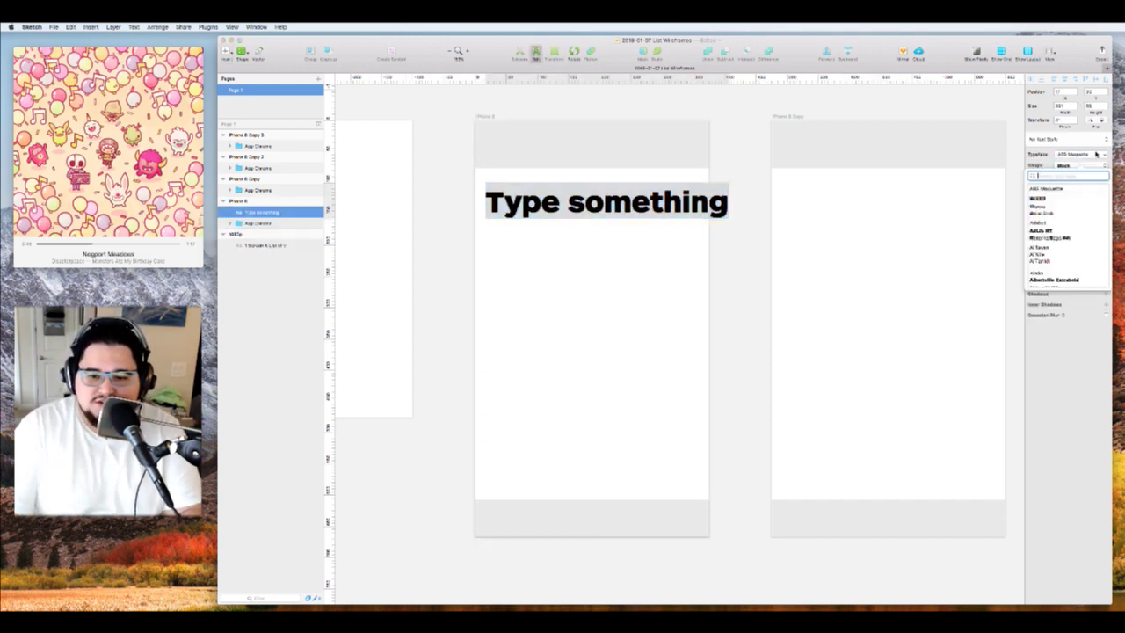
pyautogui.write('lib')
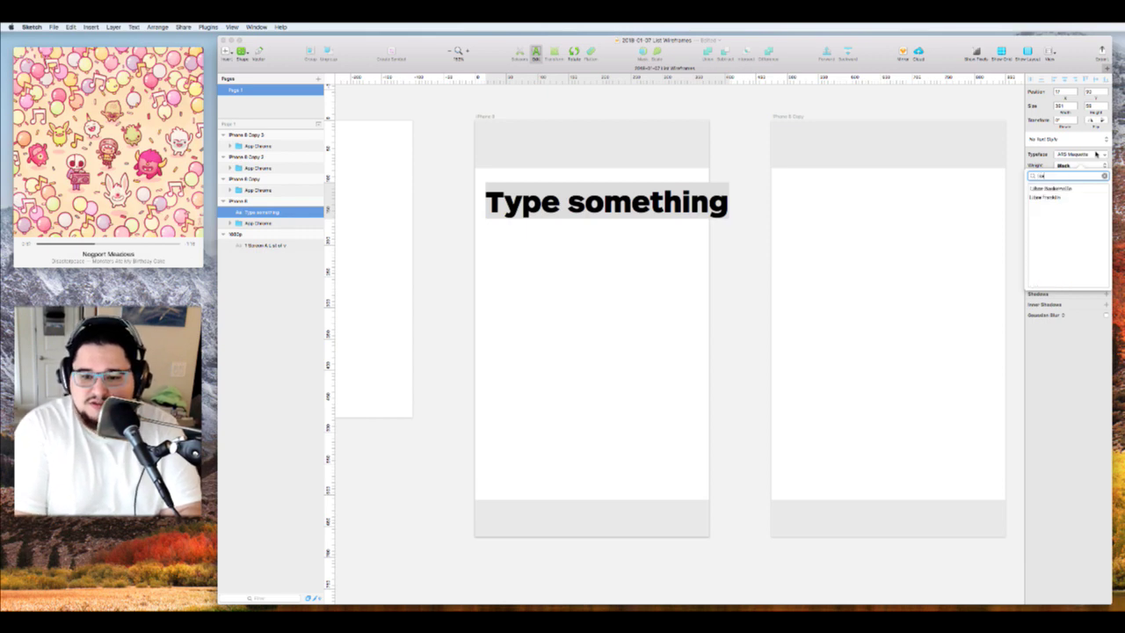
pyautogui.press('Down')
pyautogui.press('Down')
pyautogui.press('Return')
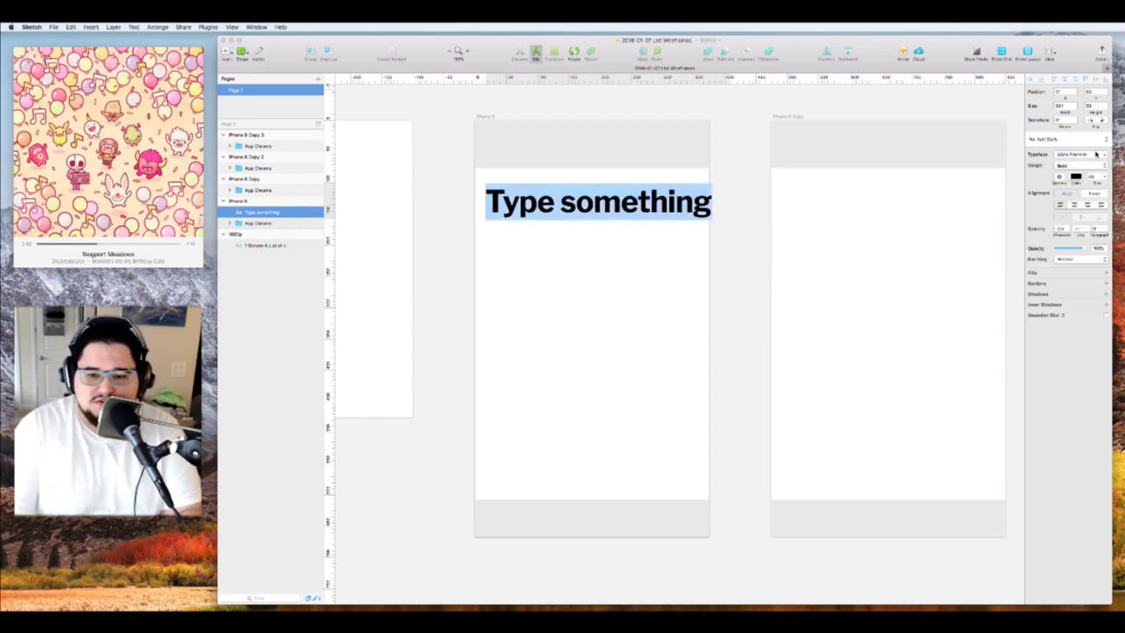
# Finish editing the text, set its size to 24, and move it slightly right and down below the header
pyautogui.click(746, 215)
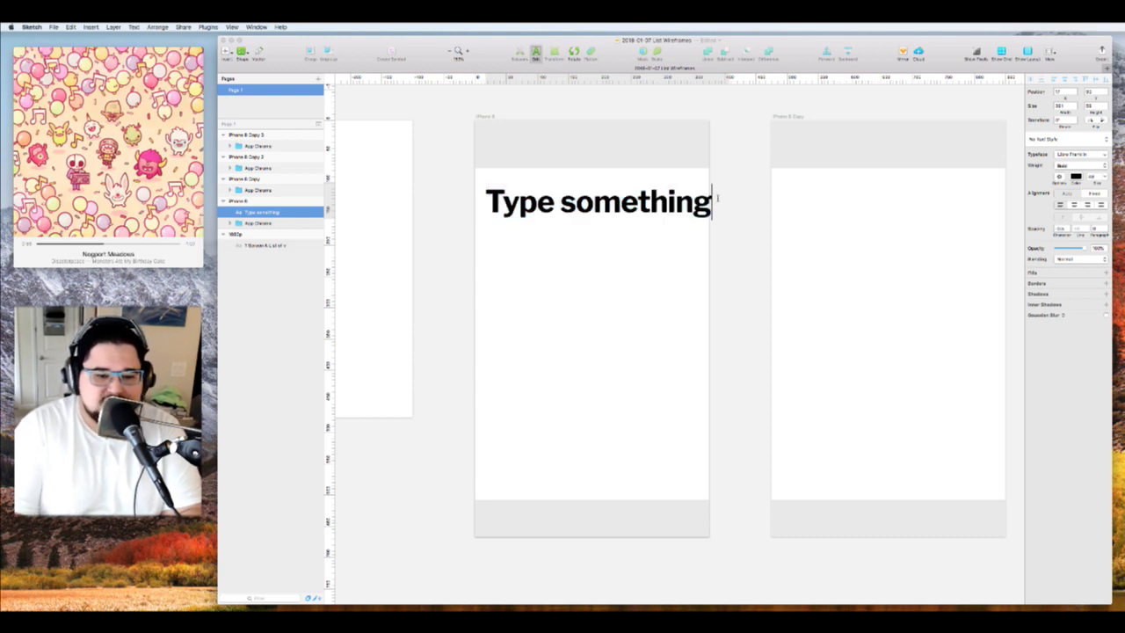
pyautogui.press('Escape')
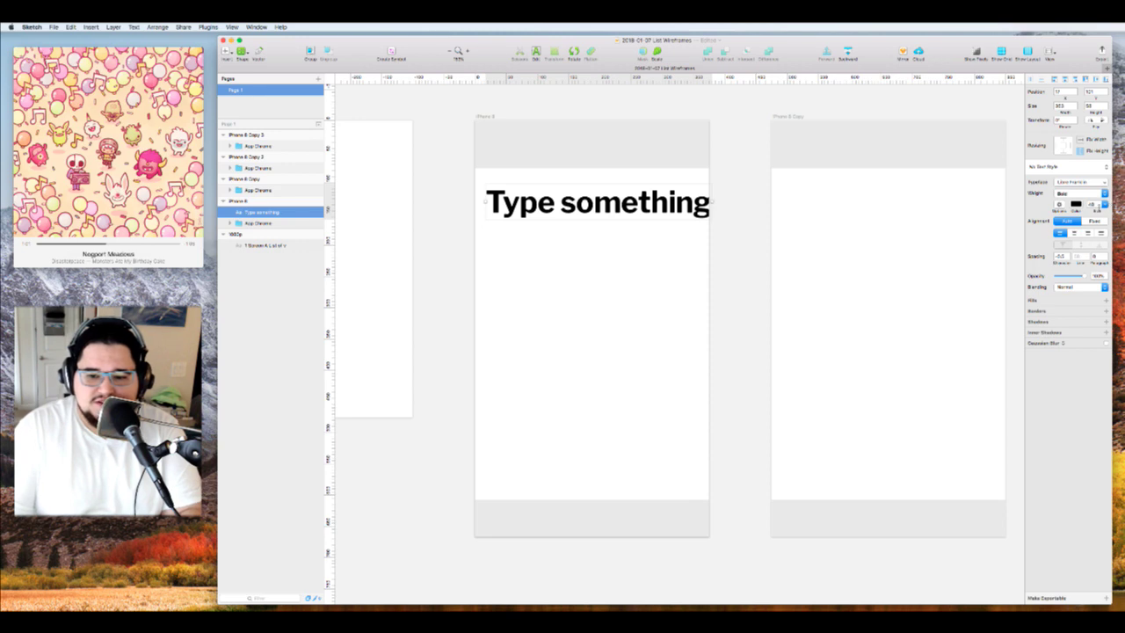
pyautogui.press('Return')
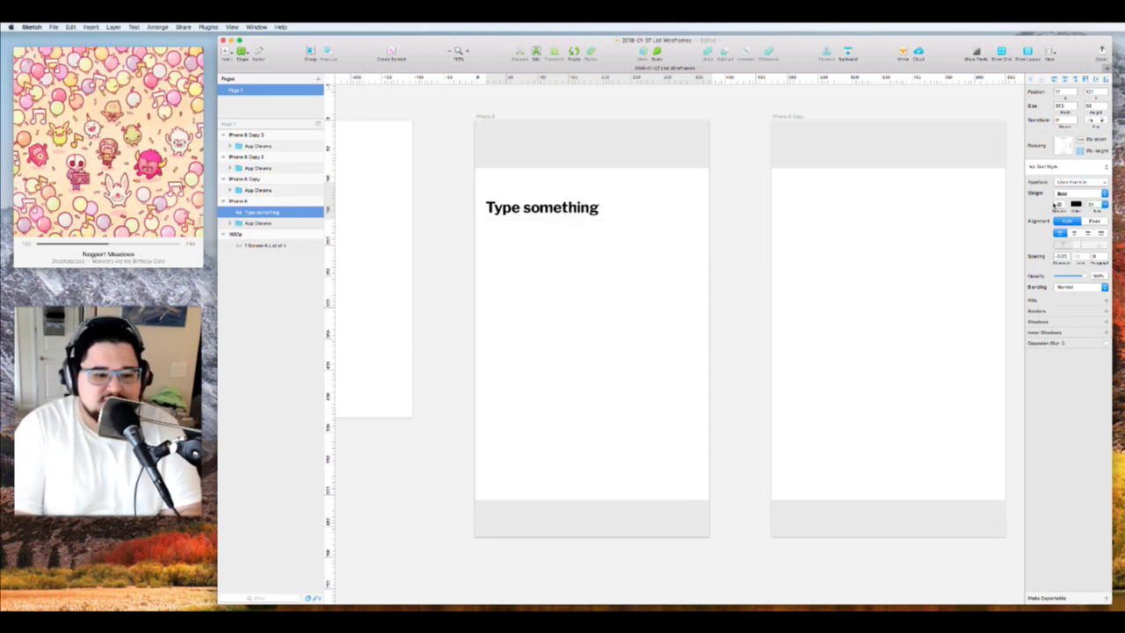
pyautogui.moveTo(586, 210); pyautogui.dragTo(593, 212)
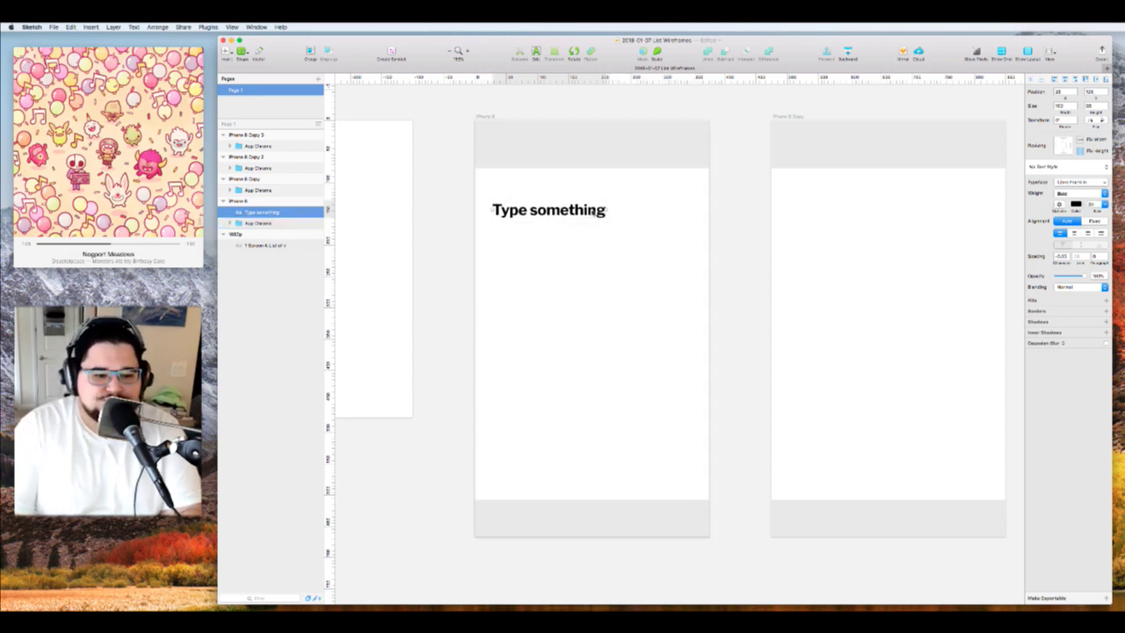
# Replace the placeholder text on the first iPhone 8 artboard with "PlayerUnknown's Battlegrounds"
pyautogui.hscroll(-5, 579, 212)
pyautogui.doubleClick(614, 218)
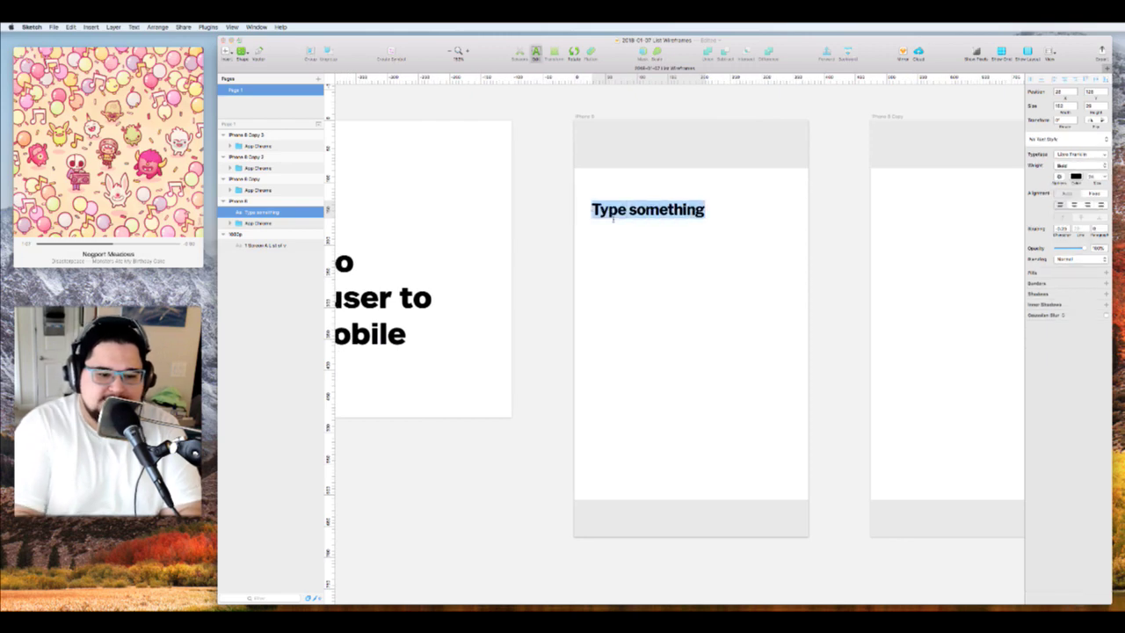
pyautogui.write('Player')
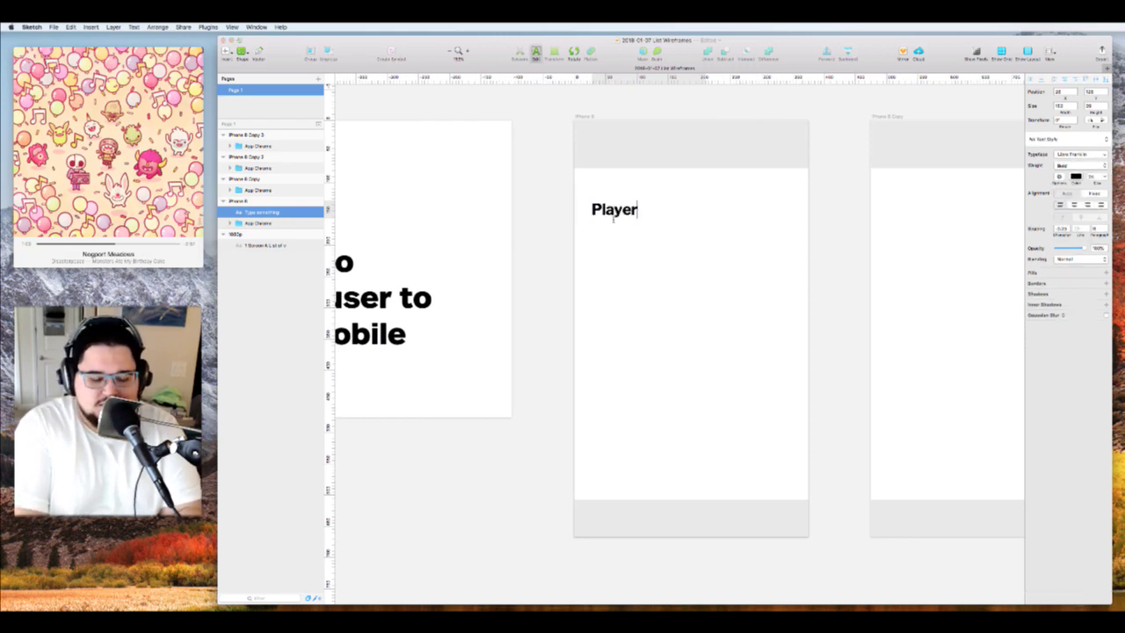
pyautogui.write('Unknown')
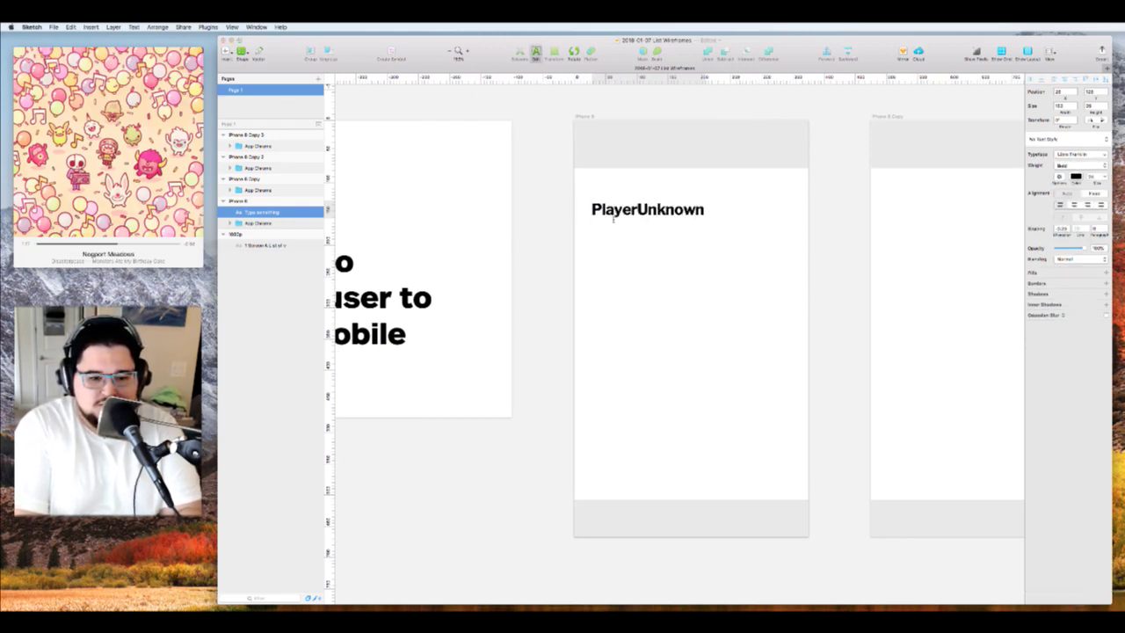
pyautogui.press('BackSpace')
pyautogui.press('BackSpace')
pyautogui.press('BackSpace')
pyautogui.write('o')
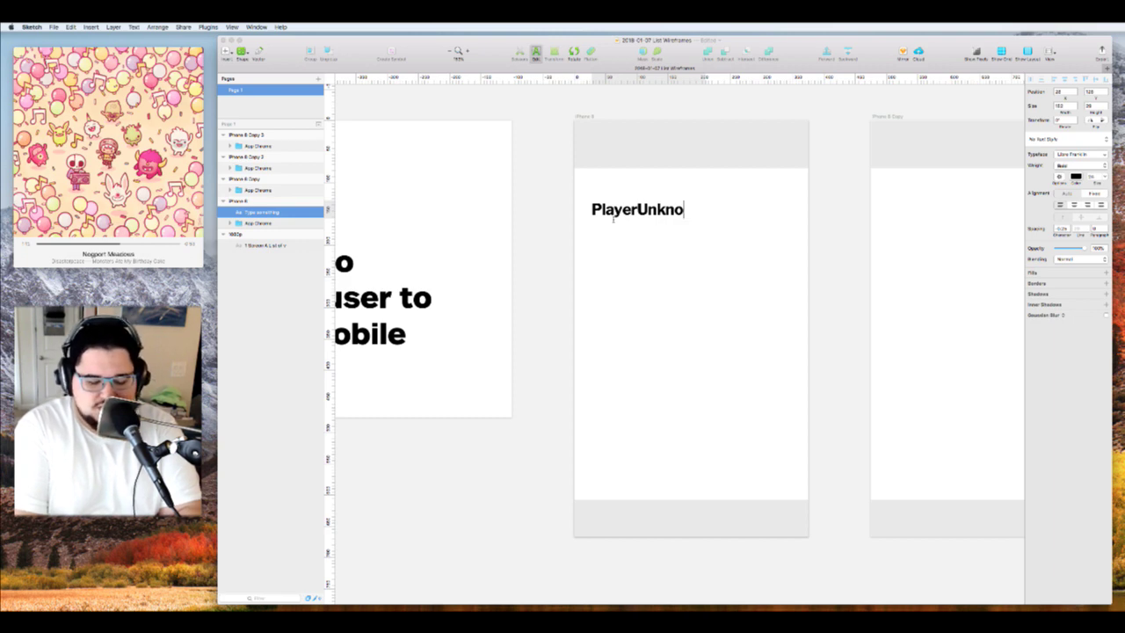
pyautogui.write("wn's Battlegrou")
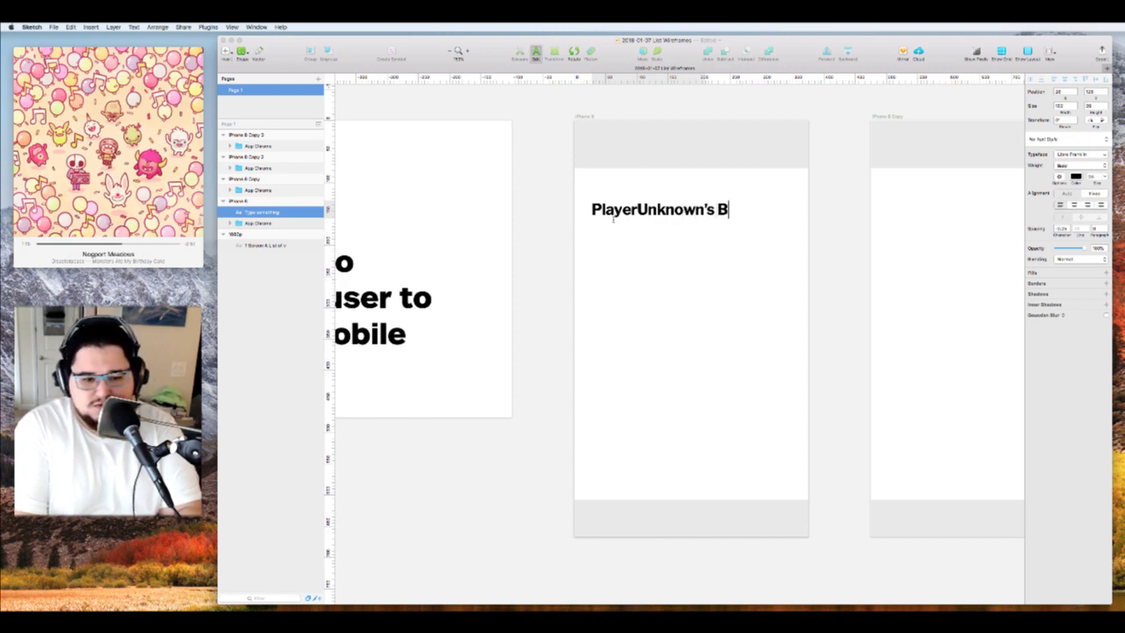
pyautogui.write('nds')
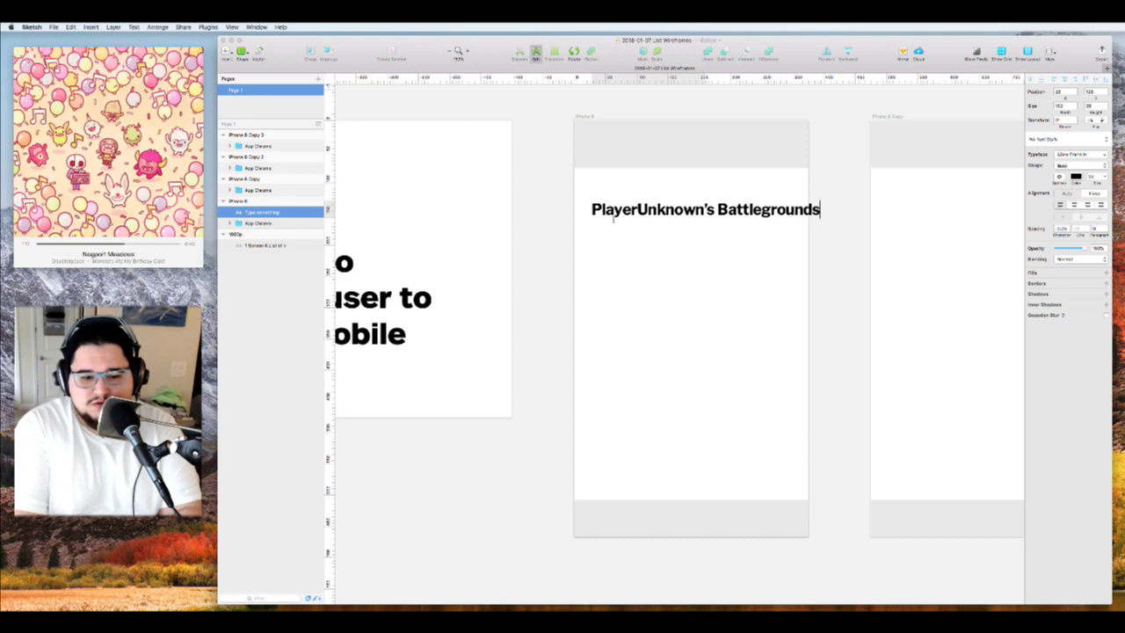
pyautogui.press('Escape')
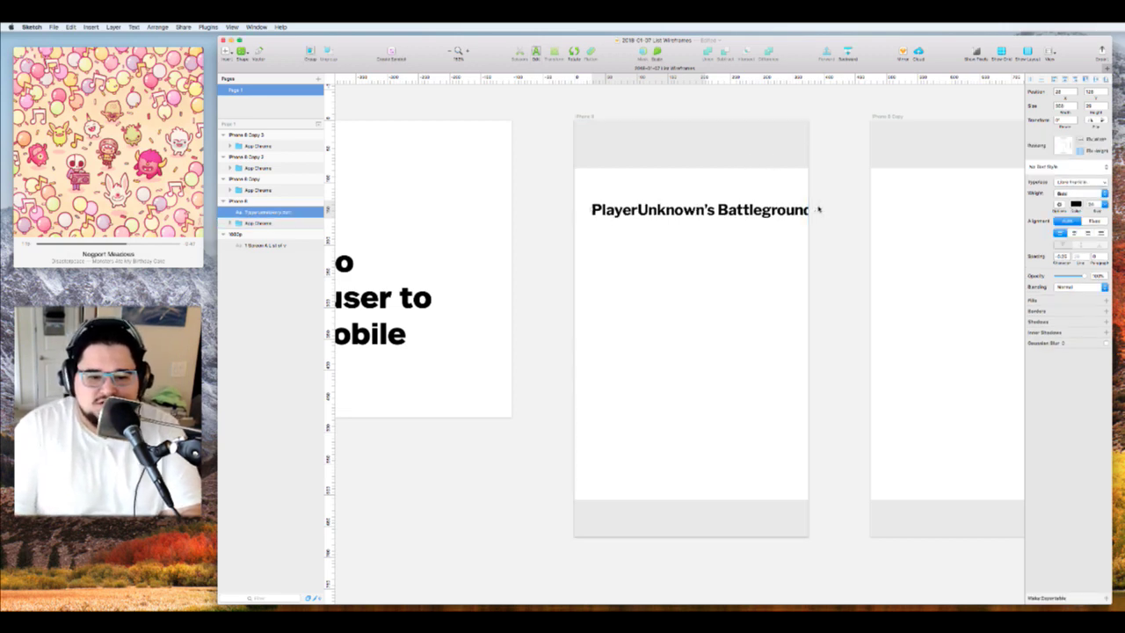
# Narrow the title's text box so it wraps onto two lines, and duplicate the title directly below it
pyautogui.moveTo(817, 211); pyautogui.dragTo(754, 215)
pyautogui.hscroll(-2, 754, 210)
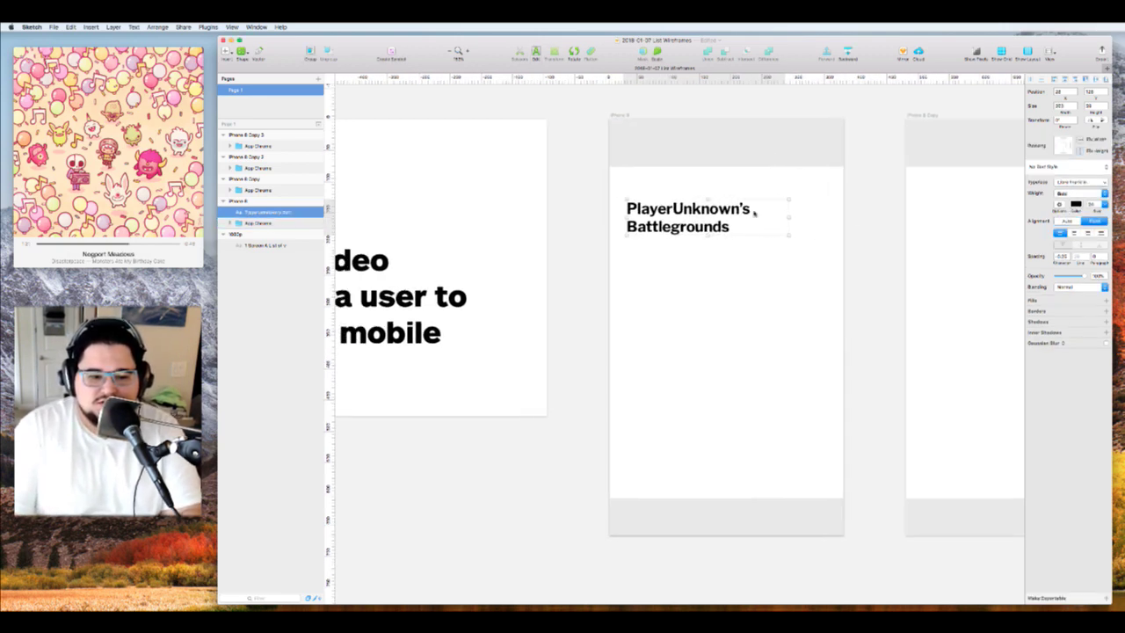
pyautogui.hscroll(1, 755, 211)
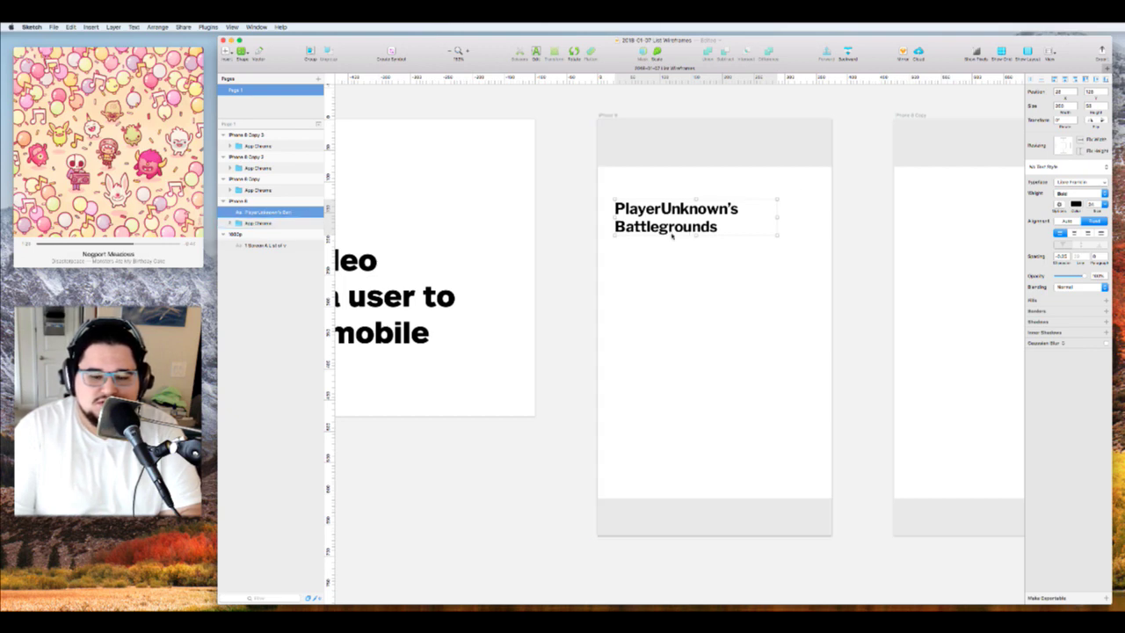
pyautogui.moveTo(677, 225); pyautogui.dragTo(667, 300)
pyautogui.doubleClick(668, 299)
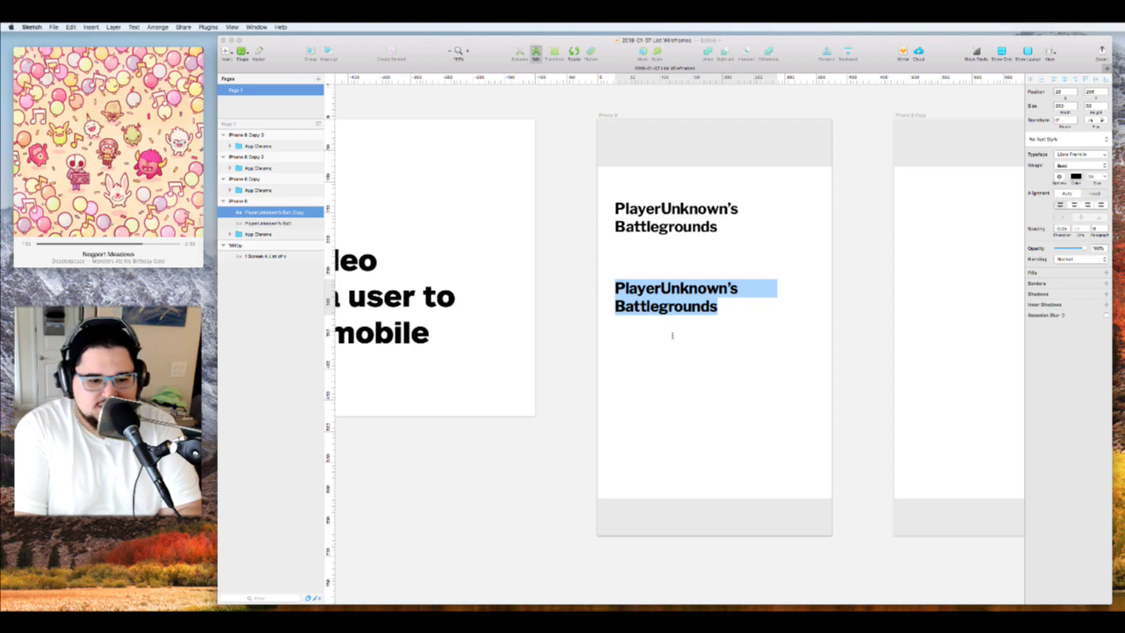
# Switch to Safari, open a new window and go to the Steam Charts website, steamcharts.com
pyautogui.press('super+Tab')
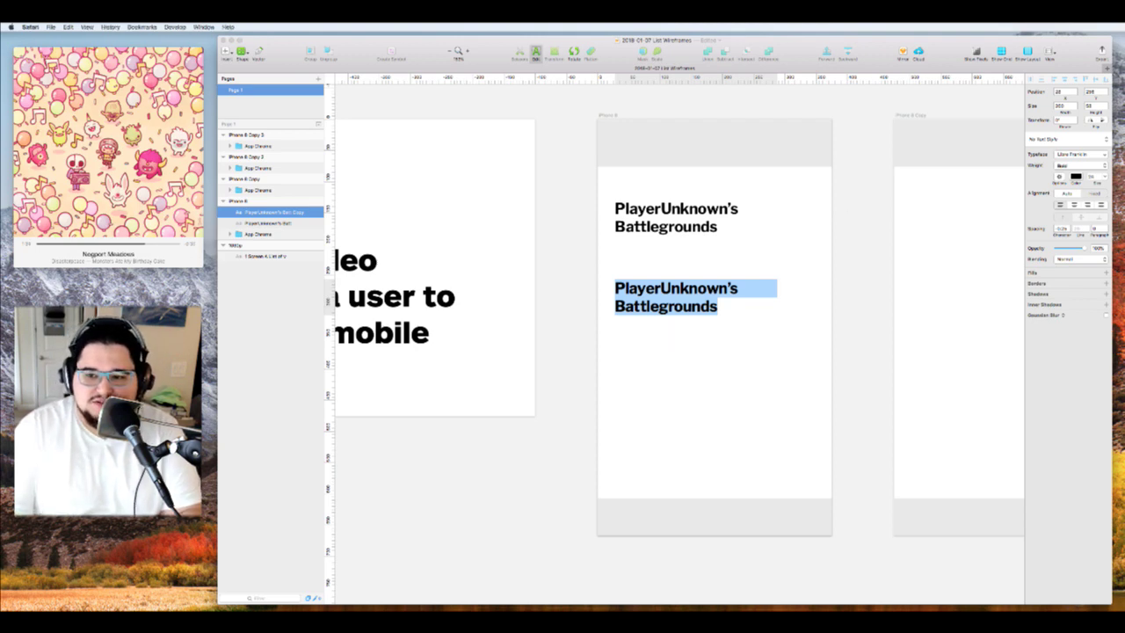
pyautogui.press('super+n')
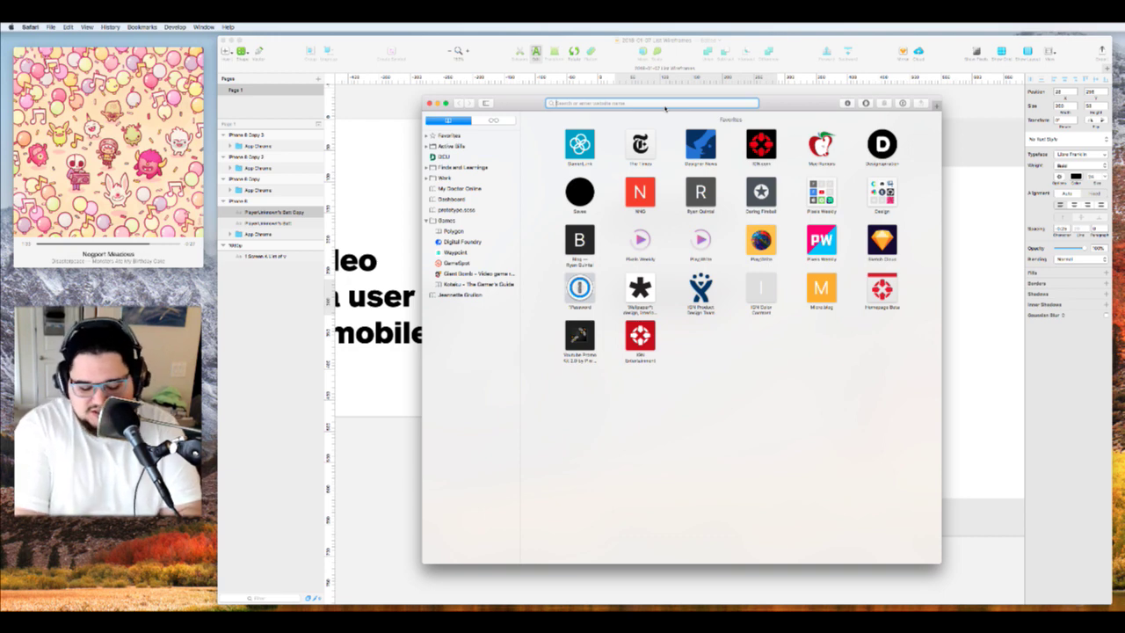
pyautogui.write('steam char')
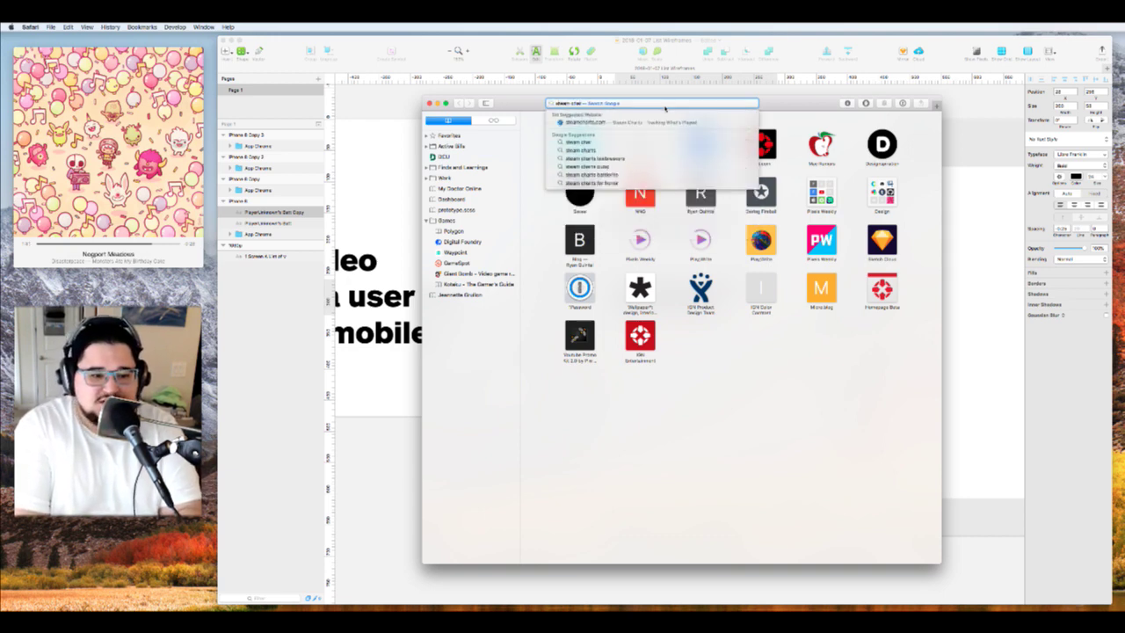
pyautogui.write('ts')
pyautogui.press('Down')
pyautogui.press('Return')
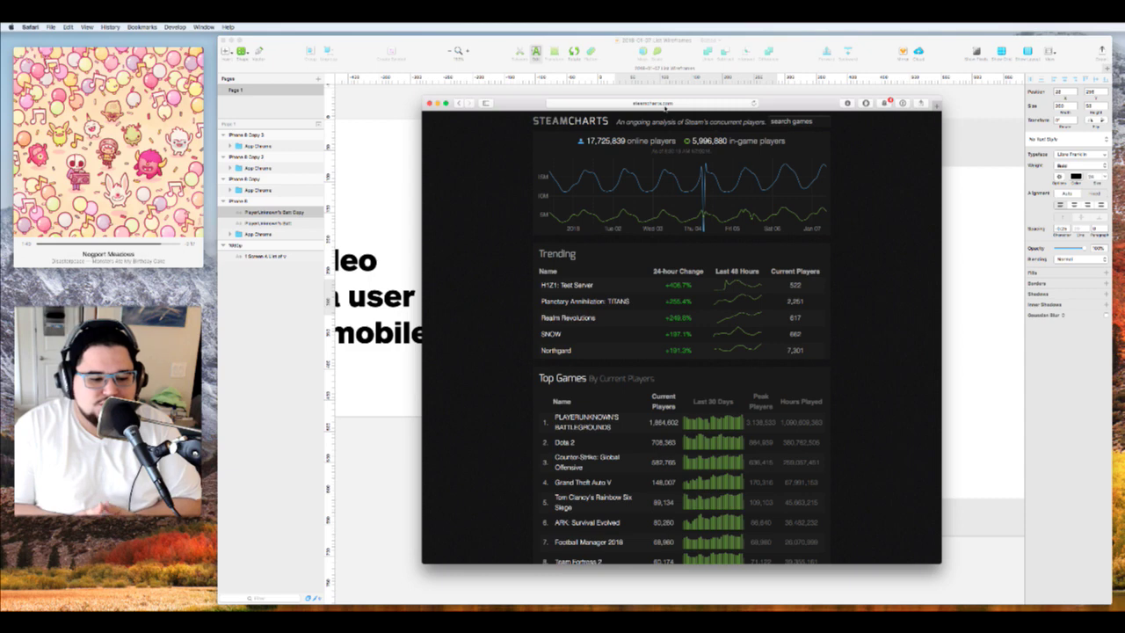
# Copy the PLAYERUNKNOWN'S BATTLEGROUNDS name from the Top Games list and move the browser window aside to uncover the artboard's titles
pyautogui.scroll(-5, 609, 429)
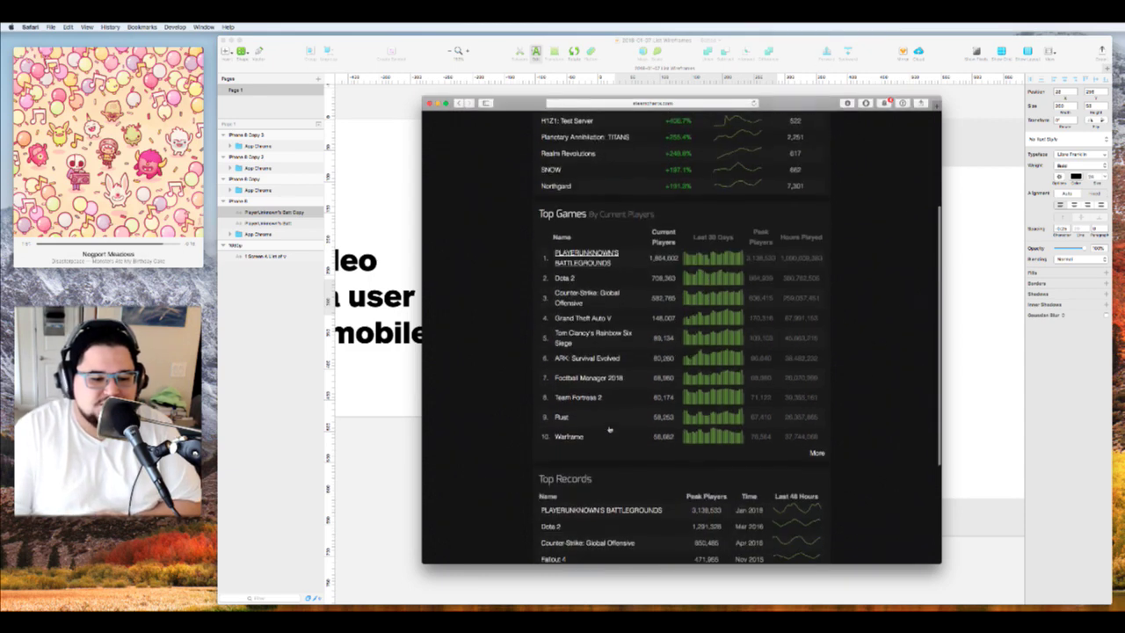
pyautogui.moveTo(638, 264); pyautogui.dragTo(554, 251)
pyautogui.press('super+c')
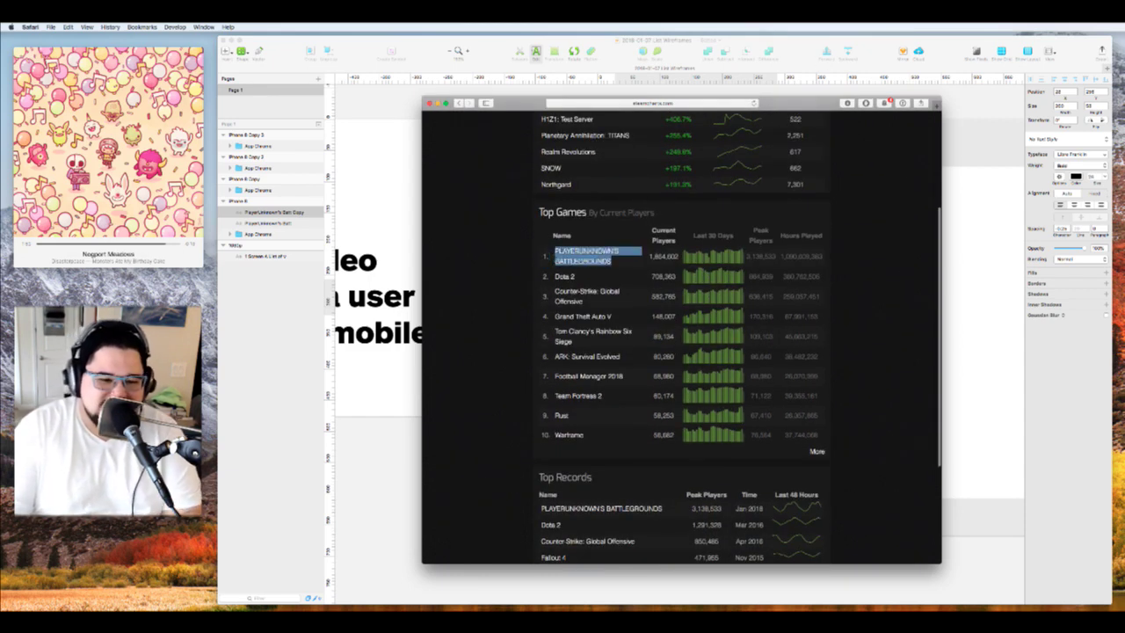
pyautogui.moveTo(778, 106); pyautogui.dragTo(465, 102)
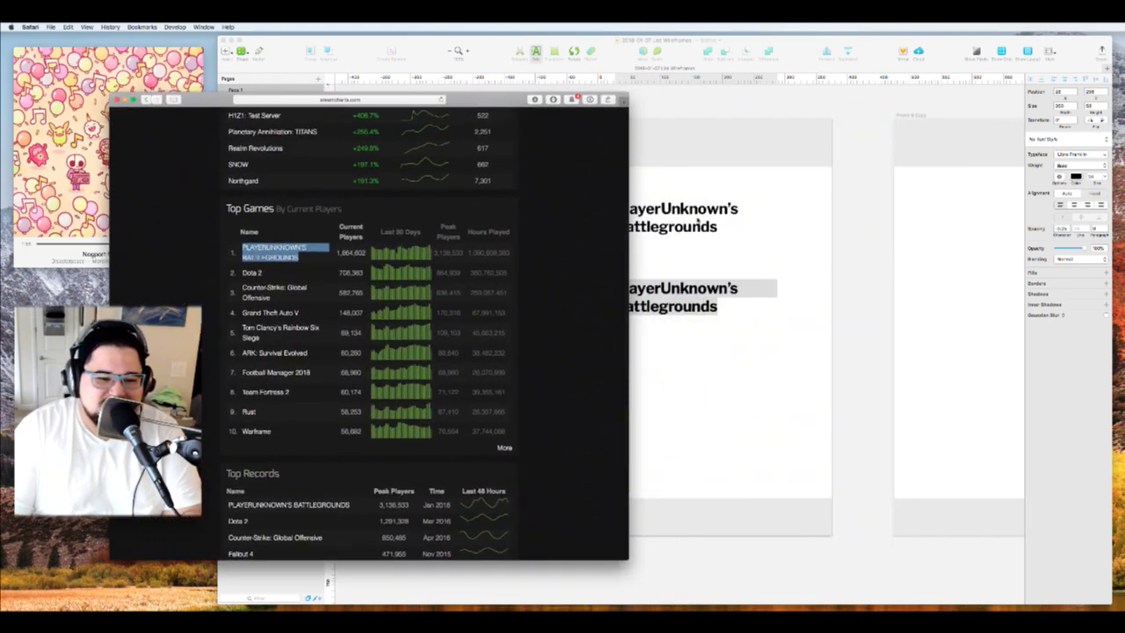
# Try replacing the first title in Sketch with the copied all-caps name, and undo the replacement
pyautogui.click(702, 225)
pyautogui.doubleClick(691, 230)
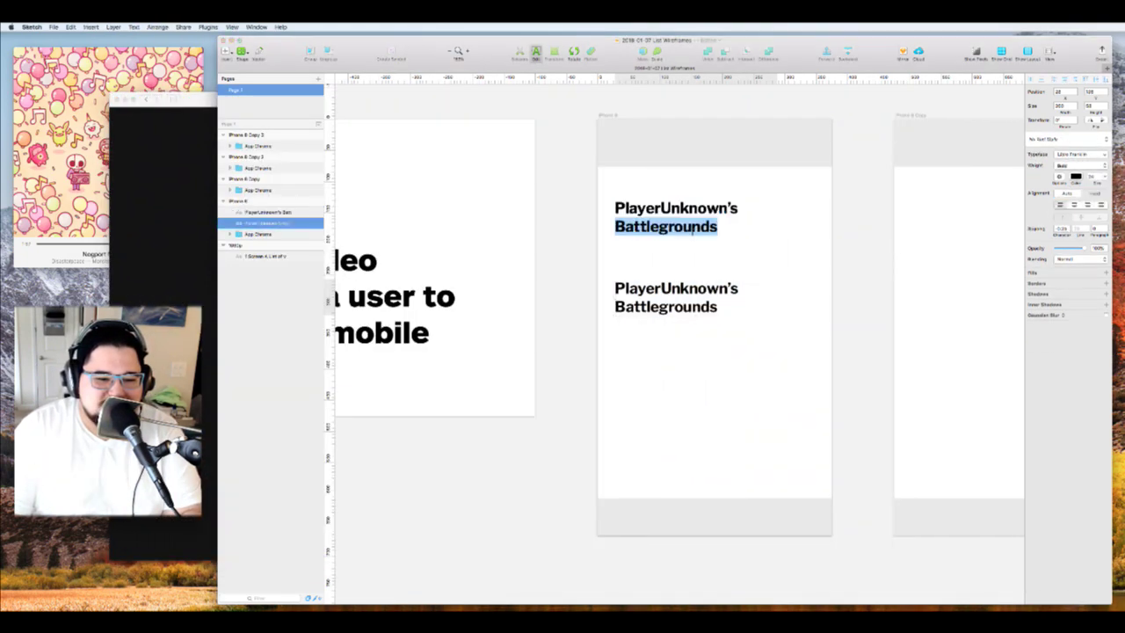
pyautogui.press('super+v')
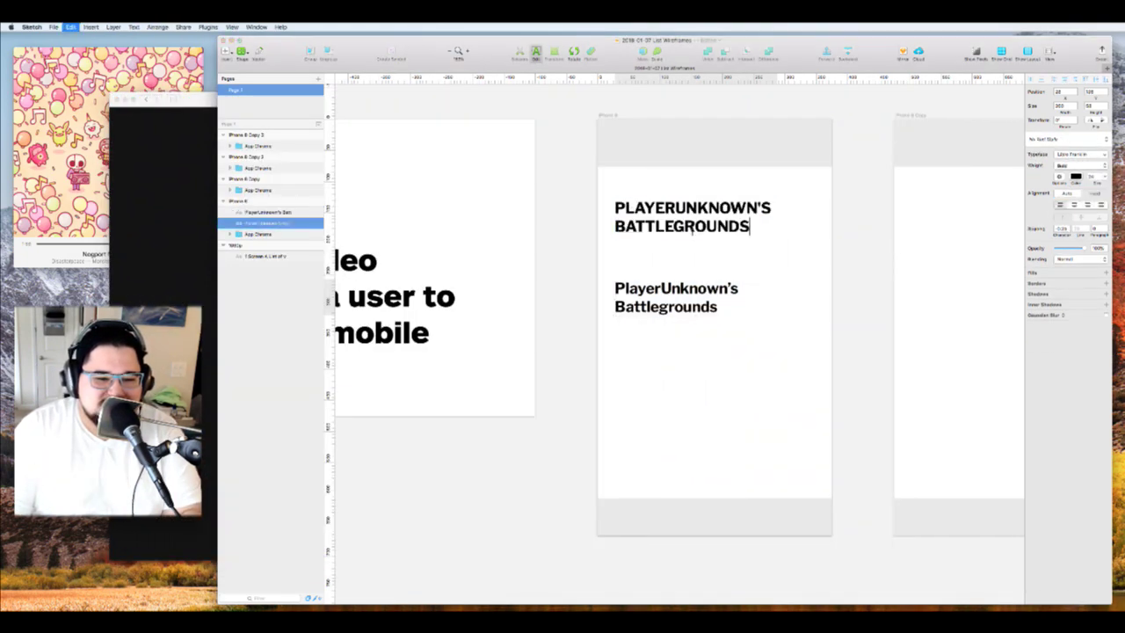
pyautogui.click(204, 279)
pyautogui.click(722, 252)
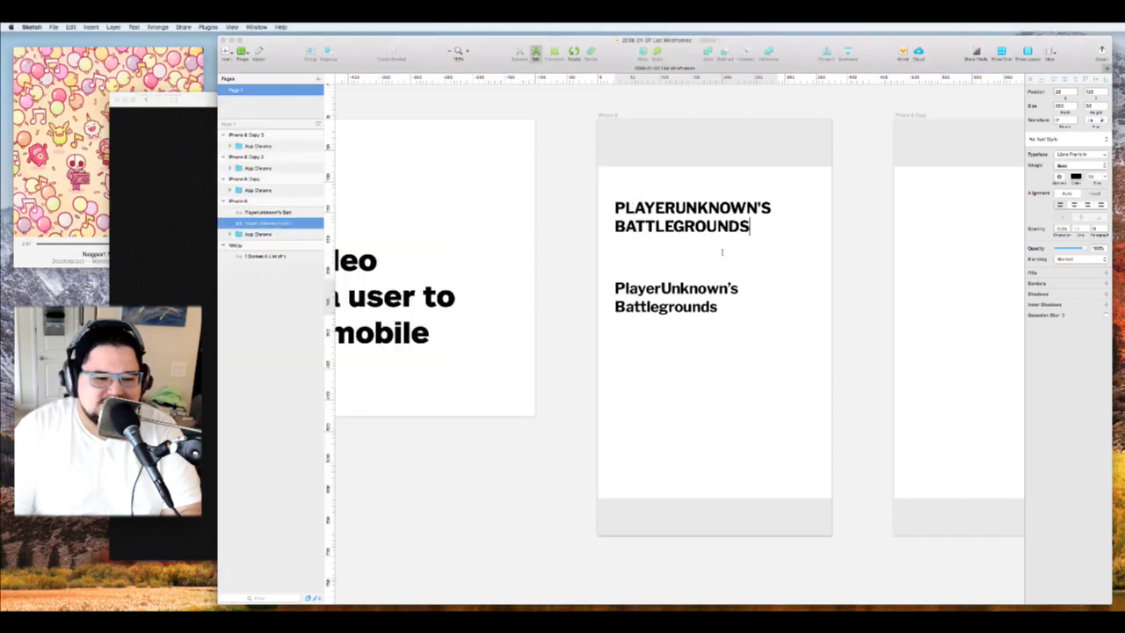
pyautogui.press('super+z')
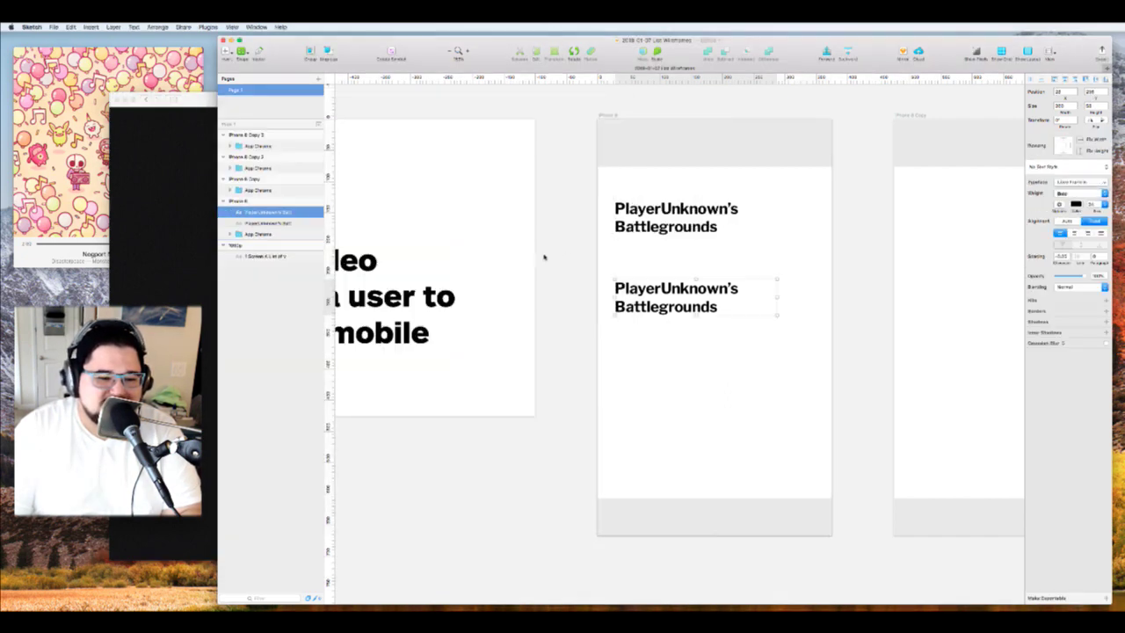
# Copy "Dota 2" from the Top Games list in Safari and replace the second title's text in Sketch with it
pyautogui.click(187, 303)
pyautogui.moveTo(262, 274); pyautogui.dragTo(242, 274)
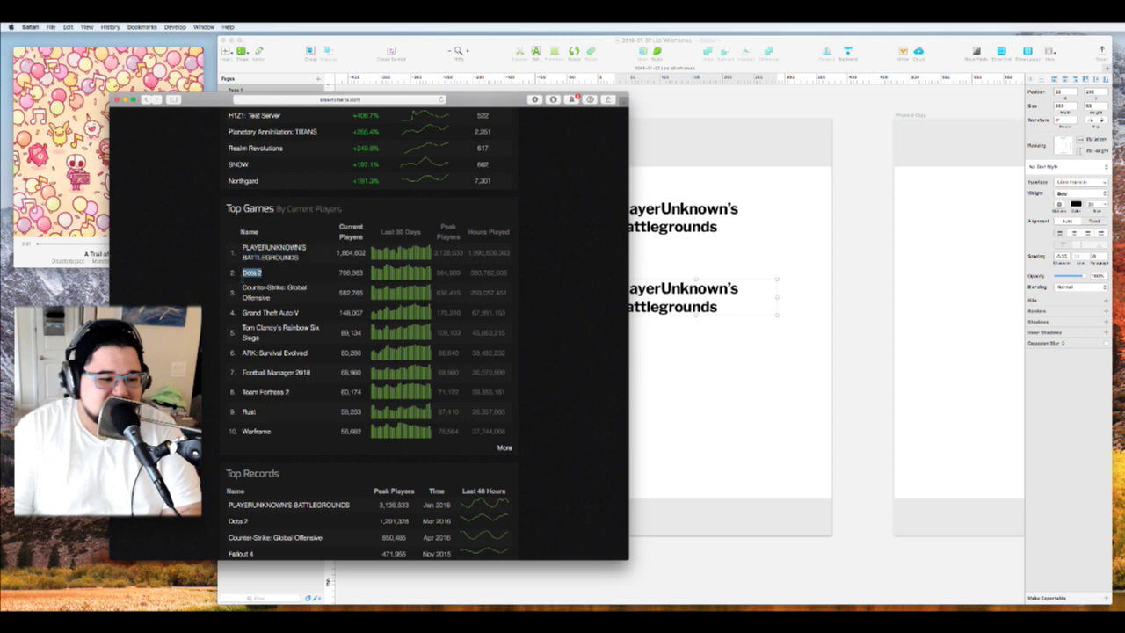
pyautogui.press('super+c')
pyautogui.click(665, 295)
pyautogui.doubleClick(664, 295)
pyautogui.press('super+a')
pyautogui.press('super+v')
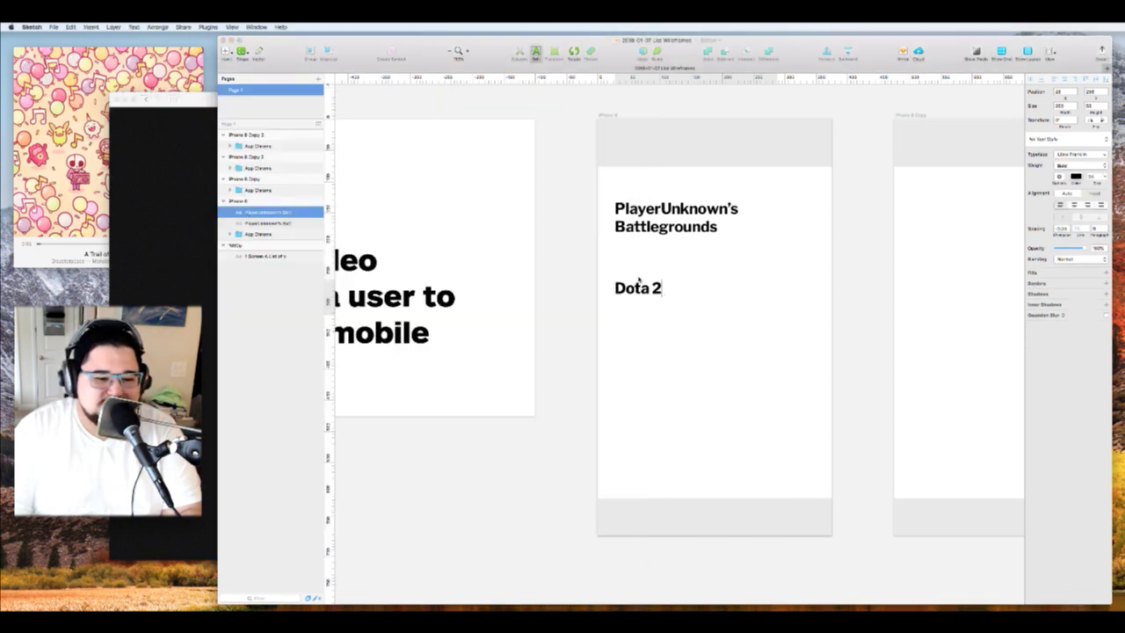
# Duplicate the first title below Dota 2 and replace its text with "Counter-Strike: Global Offensive" copied from the Top Games list in Safari
pyautogui.press('super+Tab')
pyautogui.tripleClick(288, 299)
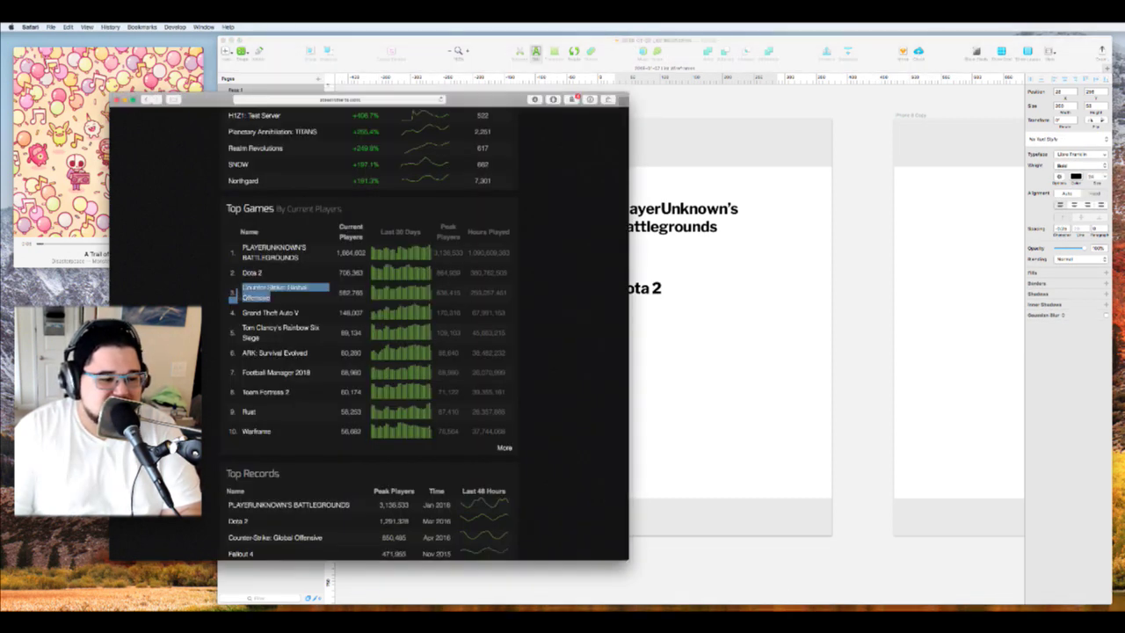
pyautogui.press('super+Tab')
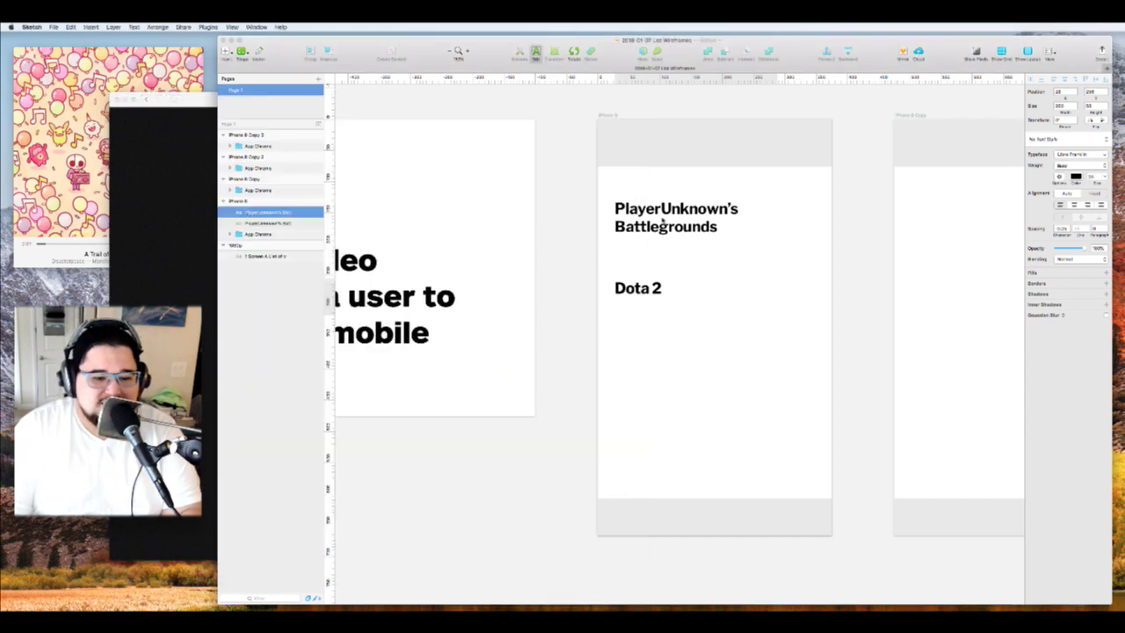
pyautogui.press('Escape')
pyautogui.moveTo(661, 212); pyautogui.dragTo(649, 356)
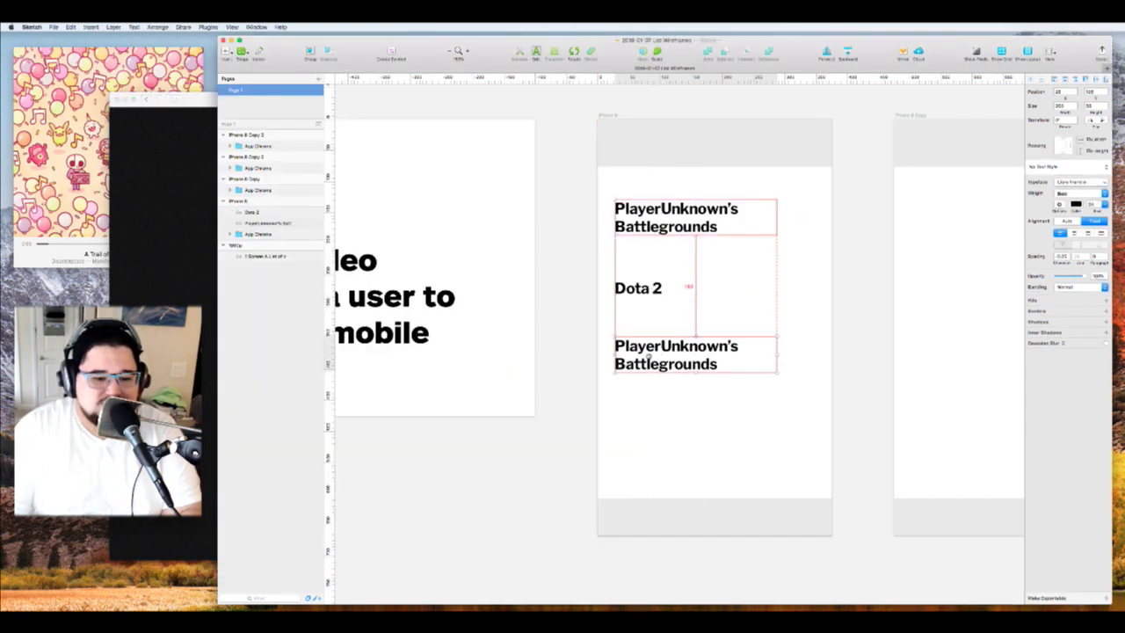
pyautogui.doubleClick(650, 353)
pyautogui.press('super+v')
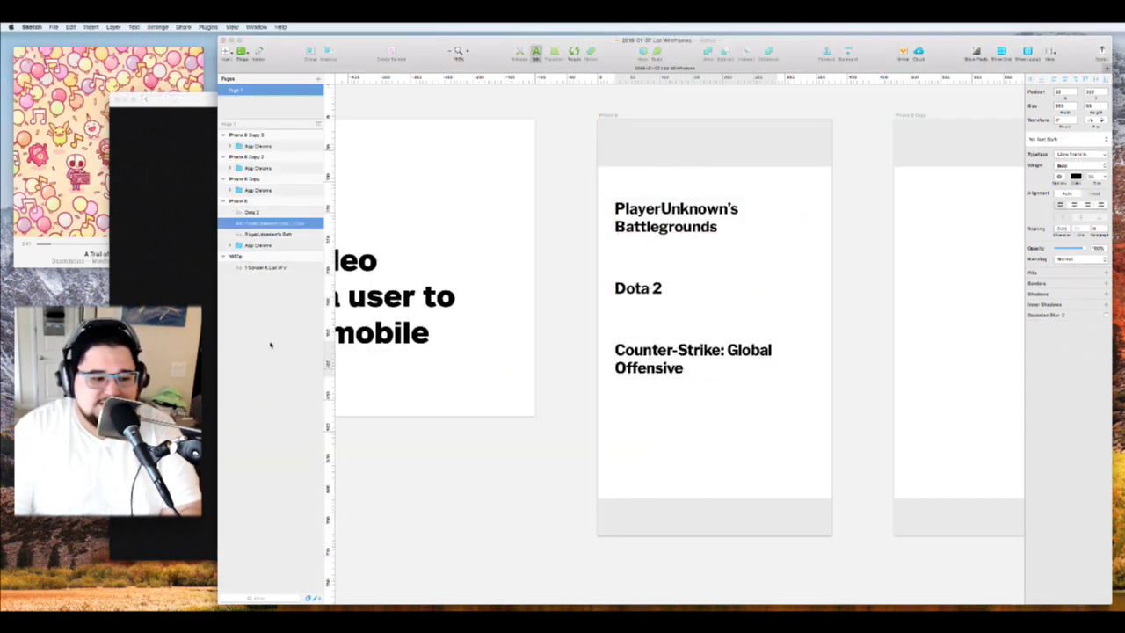
# Duplicate the Counter-Strike title below itself and replace its text with "Grand Theft Auto V" copied from the Top Games list in Safari
pyautogui.press('super+Tab')
pyautogui.moveTo(324, 312); pyautogui.dragTo(243, 313)
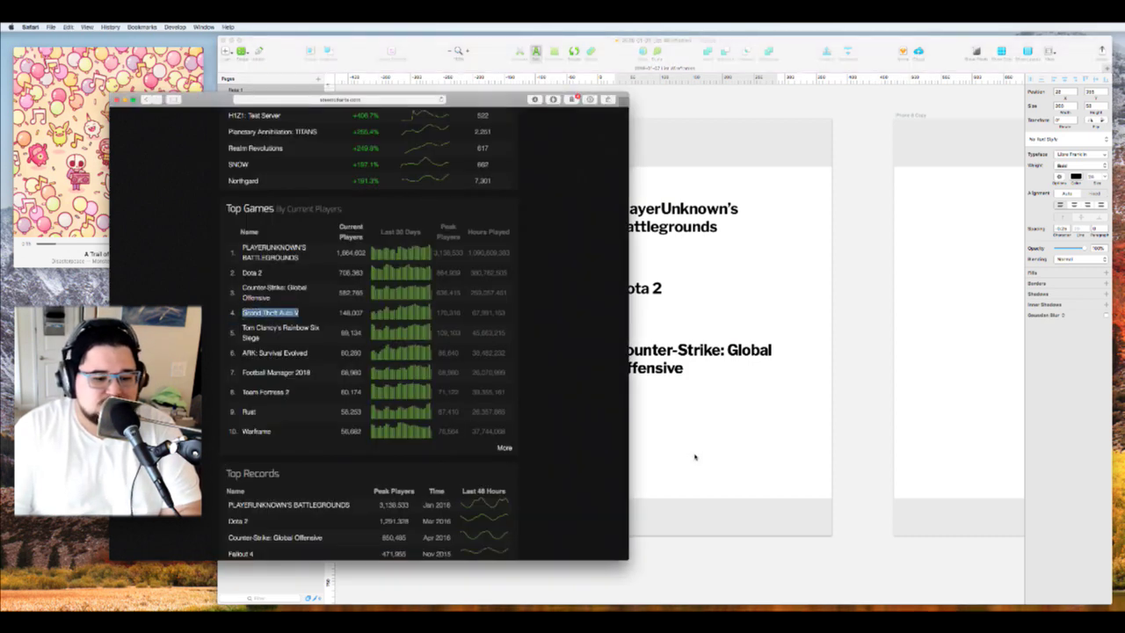
pyautogui.press('super+Tab')
pyautogui.press('Escape')
pyautogui.moveTo(653, 367); pyautogui.dragTo(653, 443)
pyautogui.doubleClick(653, 443)
pyautogui.press('super+a')
pyautogui.press('super+v')
pyautogui.press('Escape')
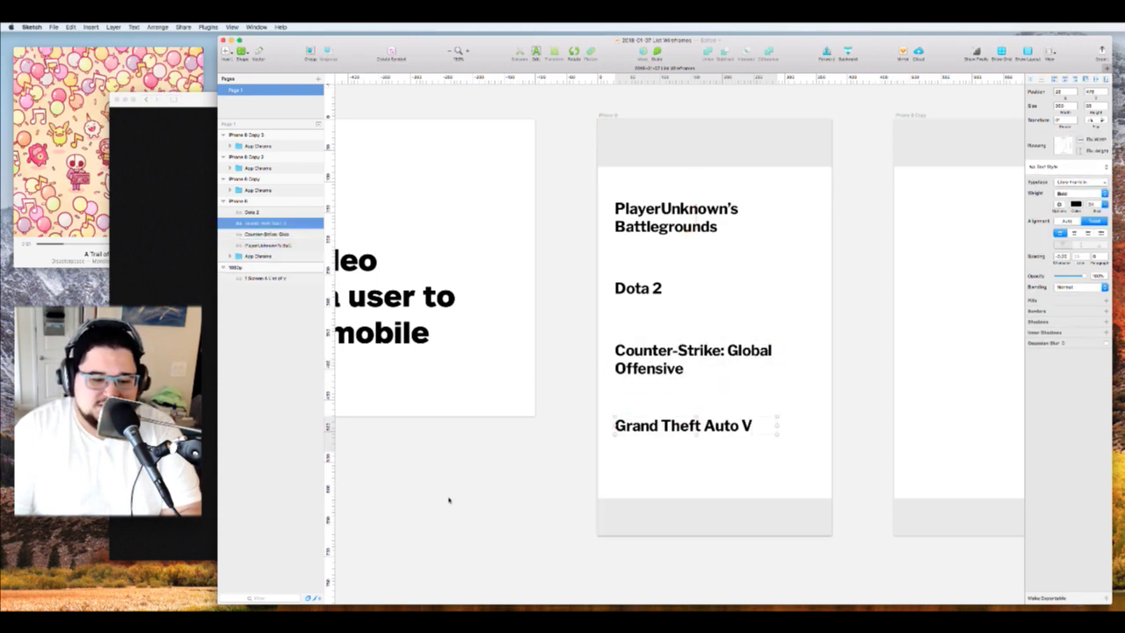
# Duplicate the Grand Theft Auto V title just above the footer bar and replace its text with "Tom Clancy's Rainbow Six Siege" copied from Safari
pyautogui.press('super+Tab')
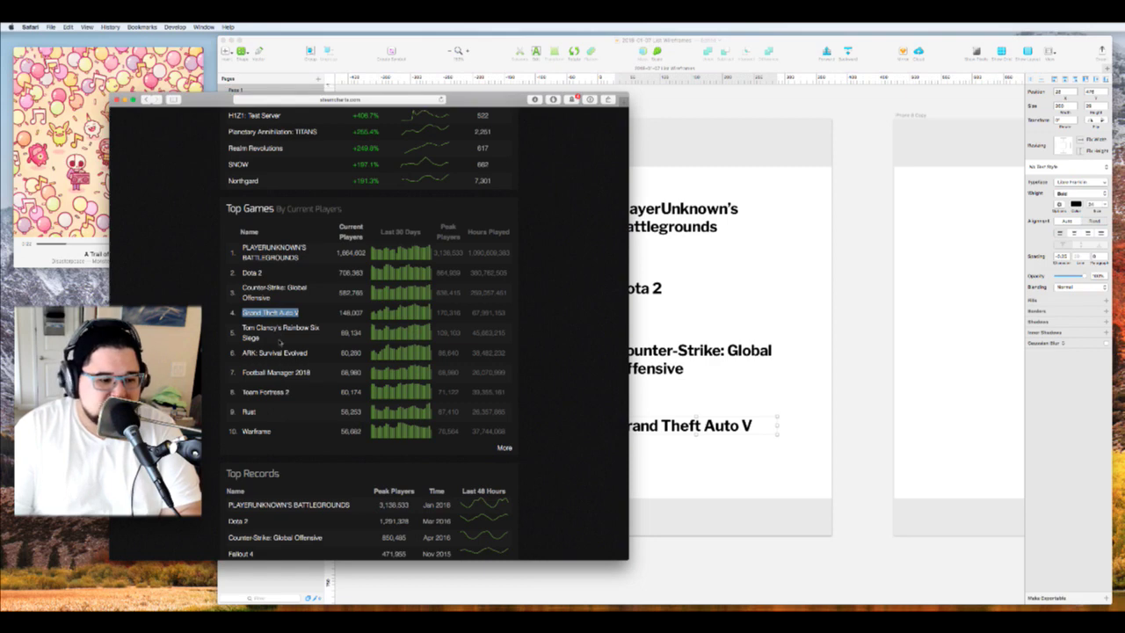
pyautogui.tripleClick(256, 337)
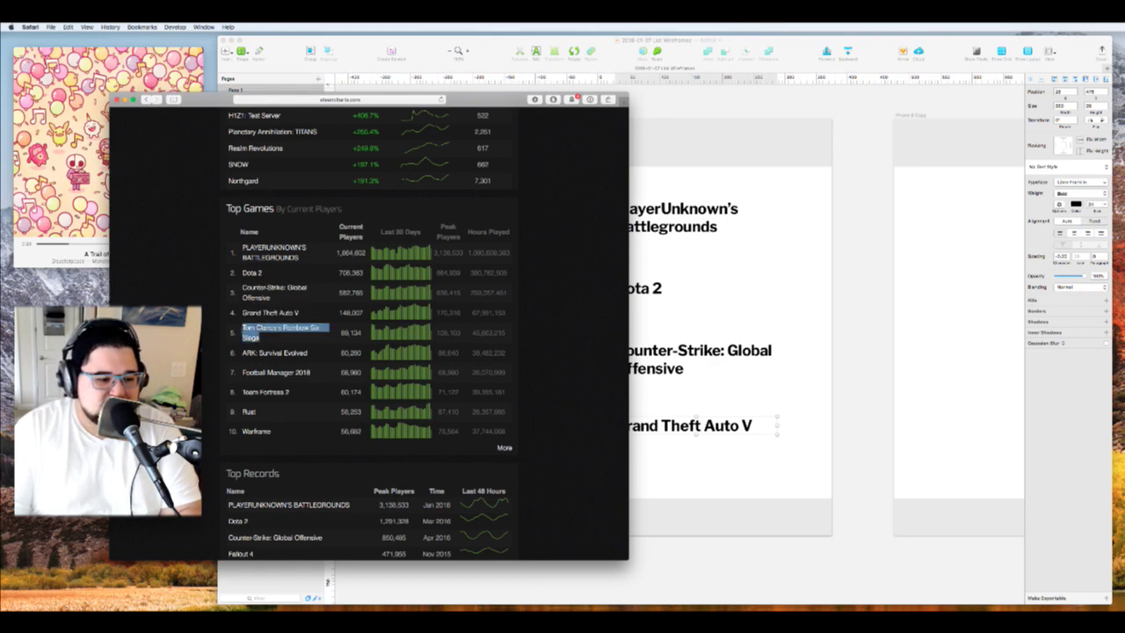
pyautogui.press('super+Tab')
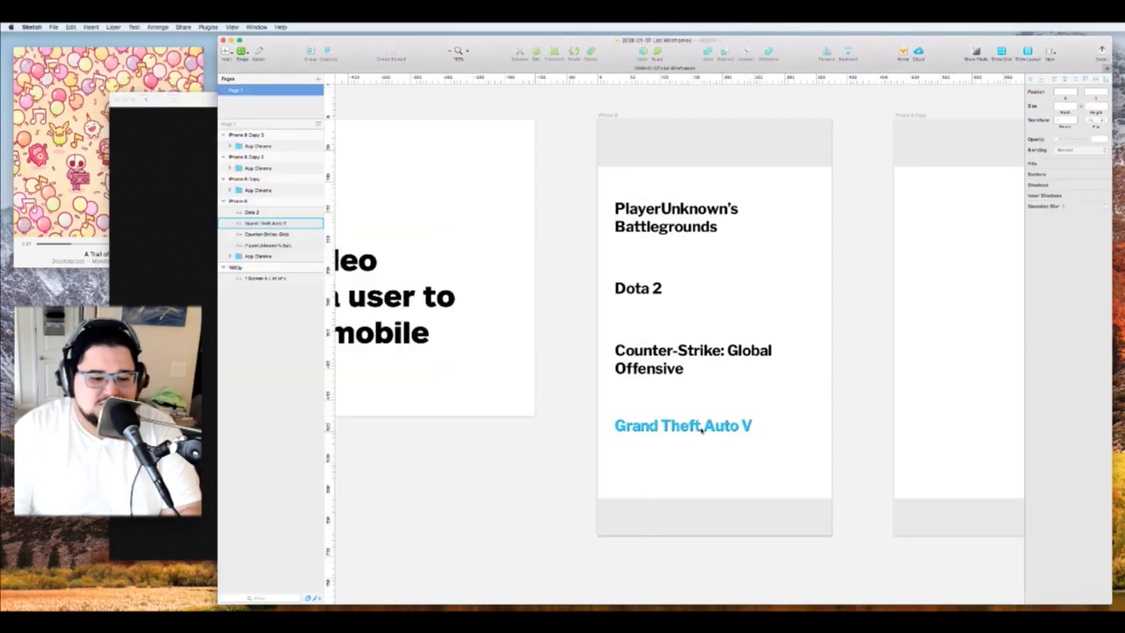
pyautogui.keyDown('alt'); pyautogui.moveTo(703, 422); pyautogui.dragTo(699, 482); pyautogui.keyUp('alt')
pyautogui.press('Return')
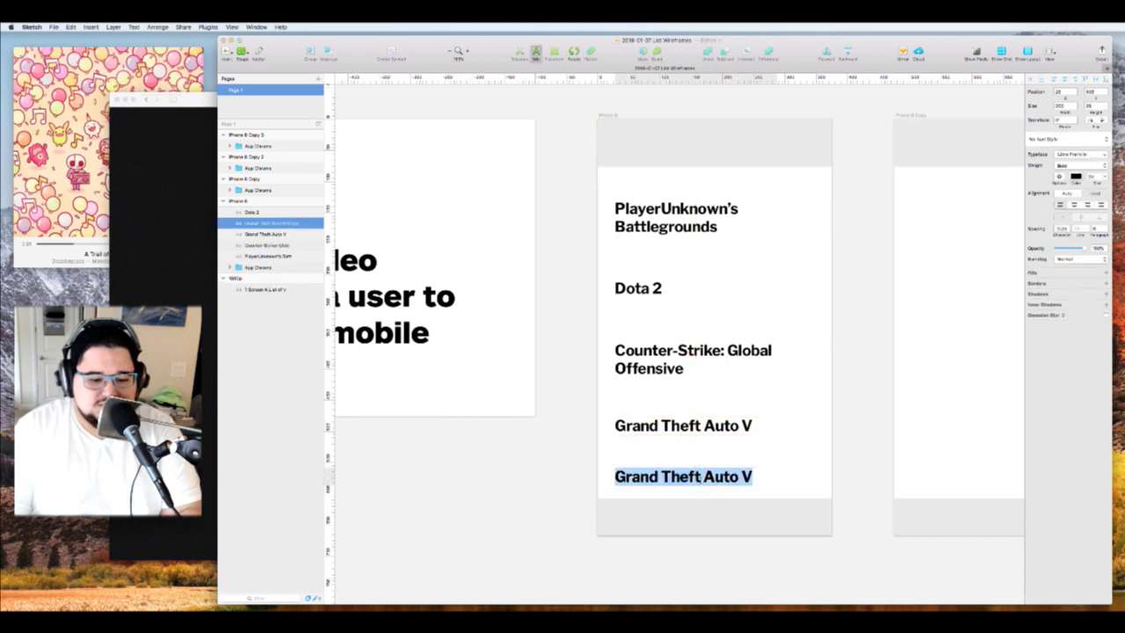
pyautogui.press('super+v')
pyautogui.press('Escape')
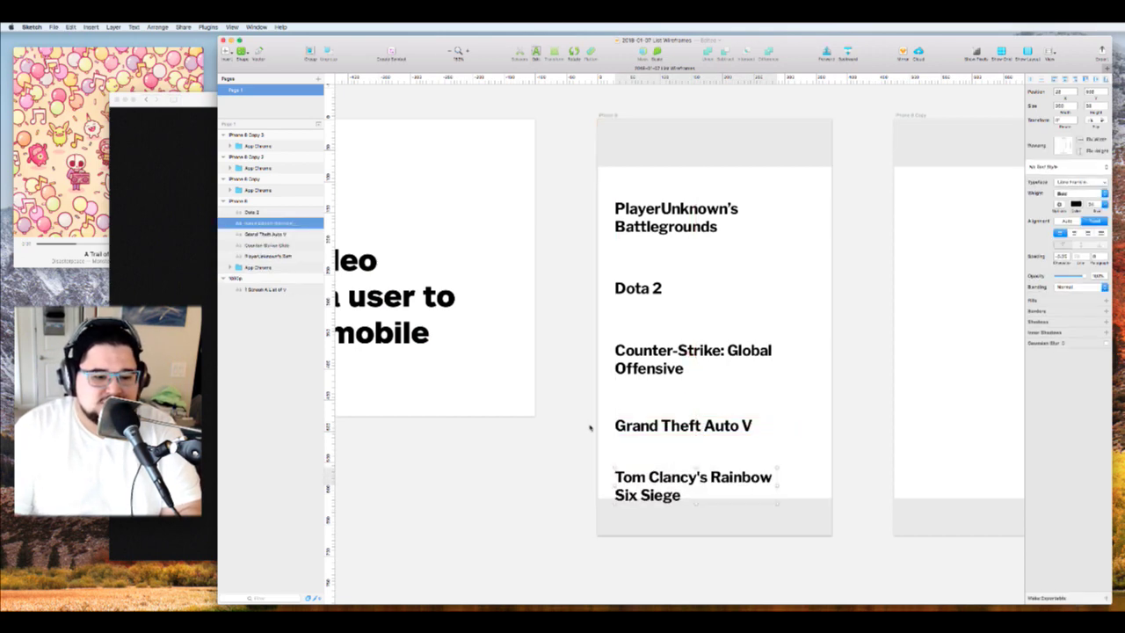
# Duplicate the Rainbow Six Siege title below itself and replace the copy's text with "ARK: Survival Evolved" copied from Top Games in Safari
pyautogui.press('super+Tab')
pyautogui.moveTo(316, 352); pyautogui.dragTo(253, 353)
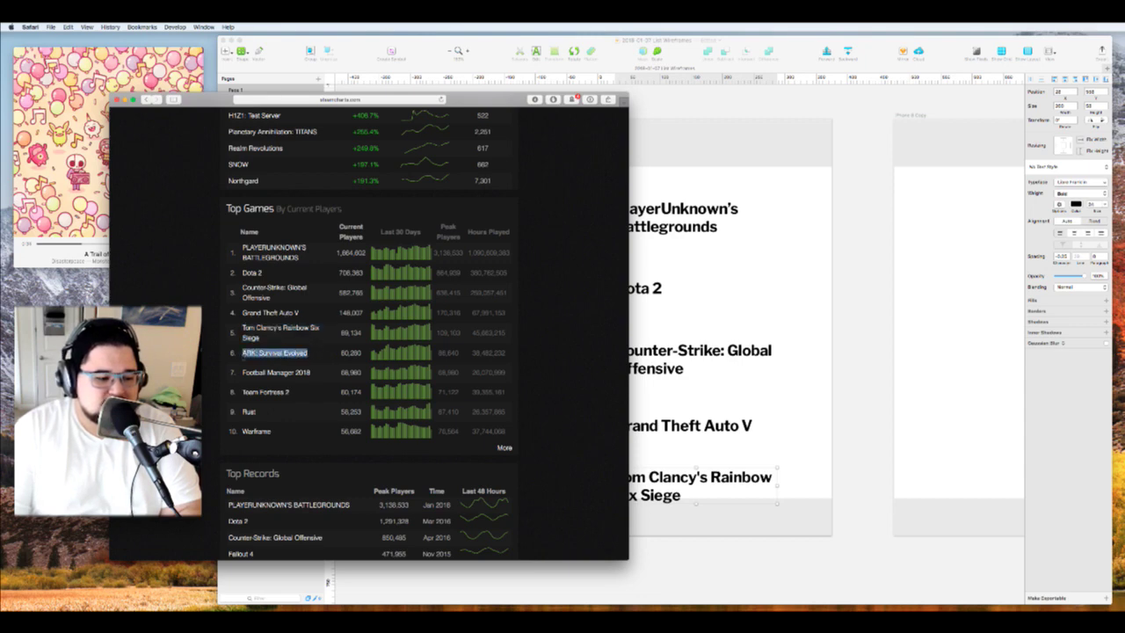
pyautogui.press('super+c')
pyautogui.press('super+Tab')
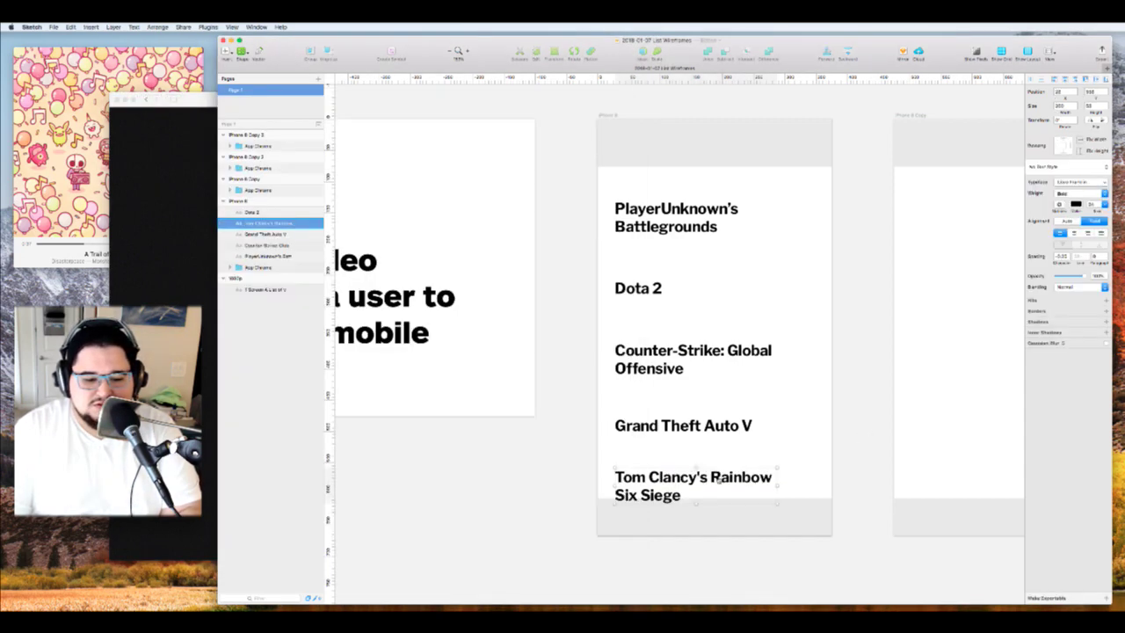
pyautogui.moveTo(719, 481); pyautogui.dragTo(718, 520)
pyautogui.press('BackSpace')
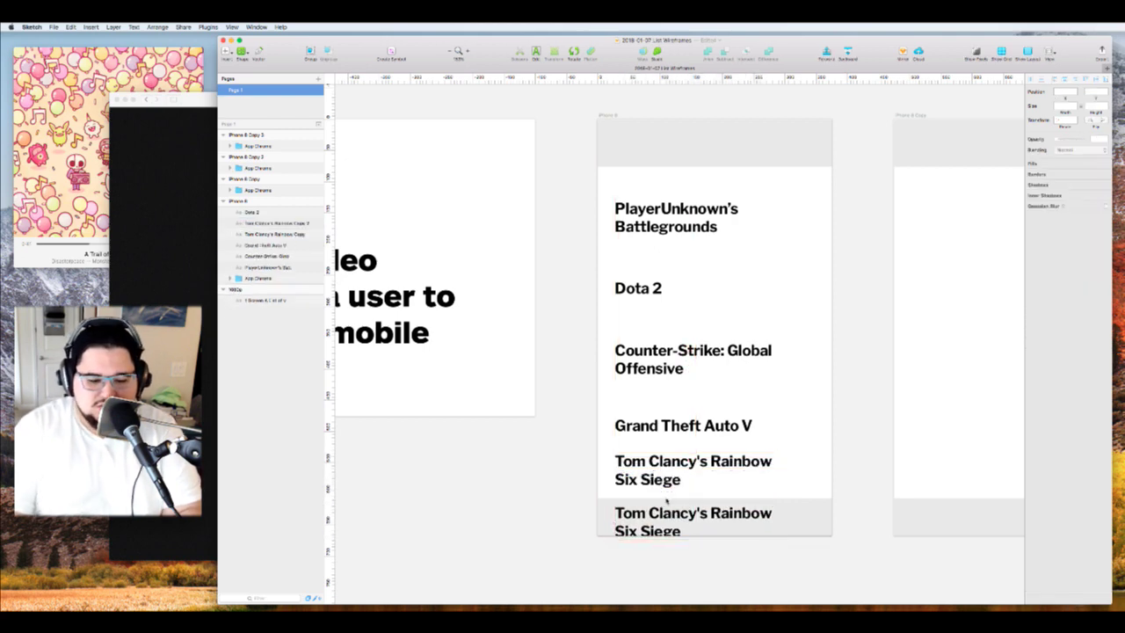
pyautogui.doubleClick(655, 518)
pyautogui.press('super+v')
pyautogui.press('Escape')
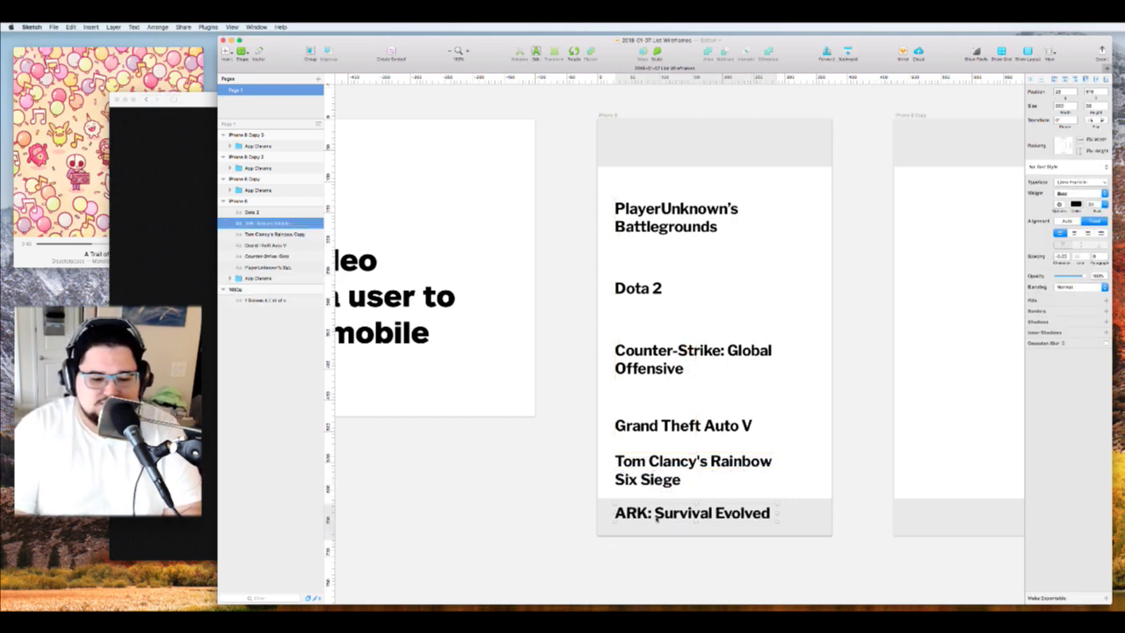
pyautogui.click(672, 226)
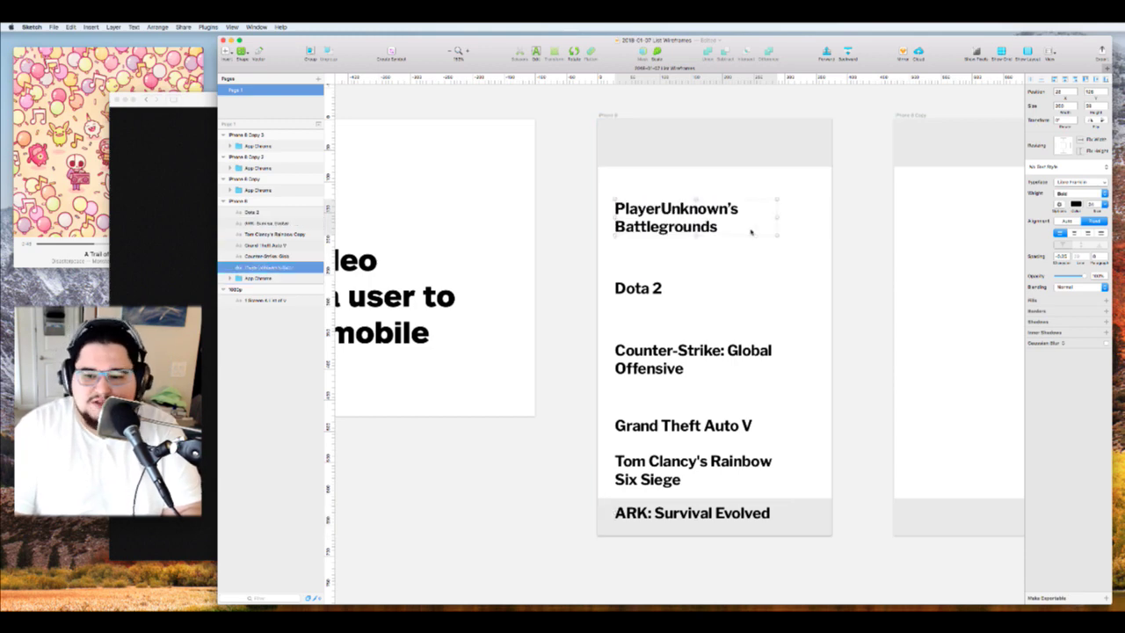
pyautogui.scroll(2, 753, 231)
pyautogui.click(779, 237)
pyautogui.hscroll(-3, 778, 238)
pyautogui.hscroll(2, 778, 237)
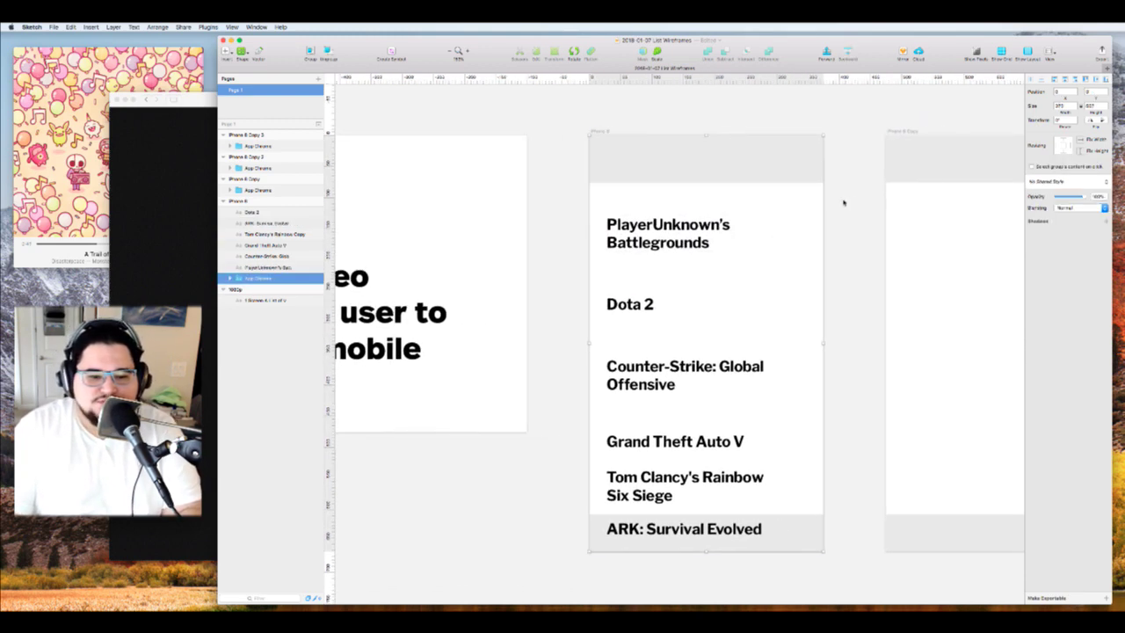
pyautogui.click(844, 202)
pyautogui.scroll(-2, 688, 301)
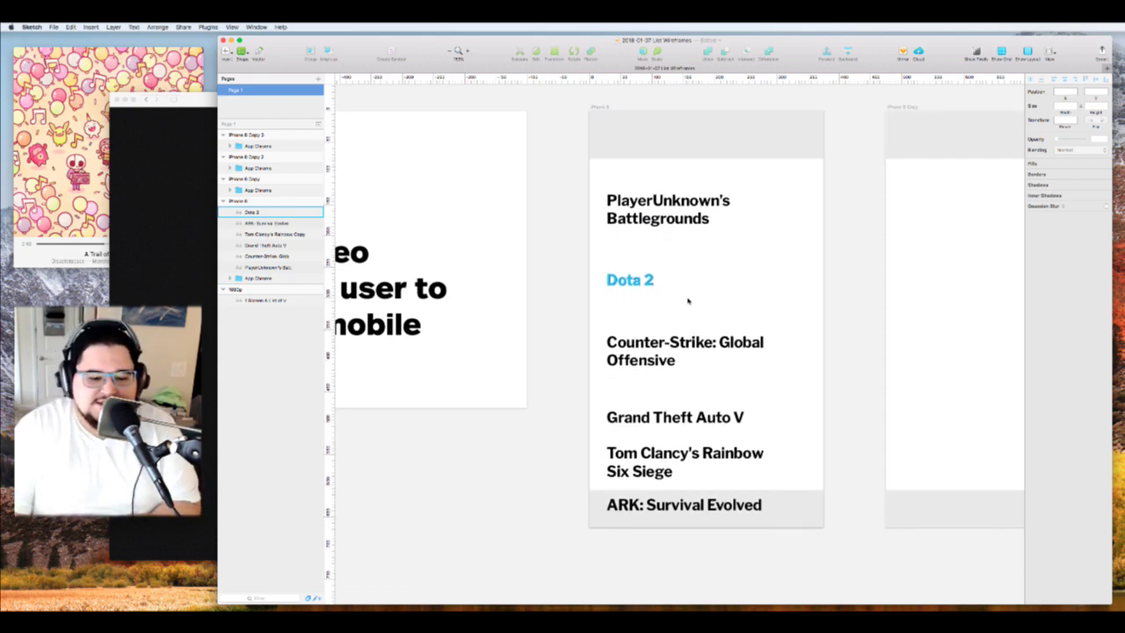
# Select all six game titles and move them up together toward the header bar
pyautogui.click(670, 508)
pyautogui.keyDown('shift'); pyautogui.click(673, 457); pyautogui.keyUp('shift')
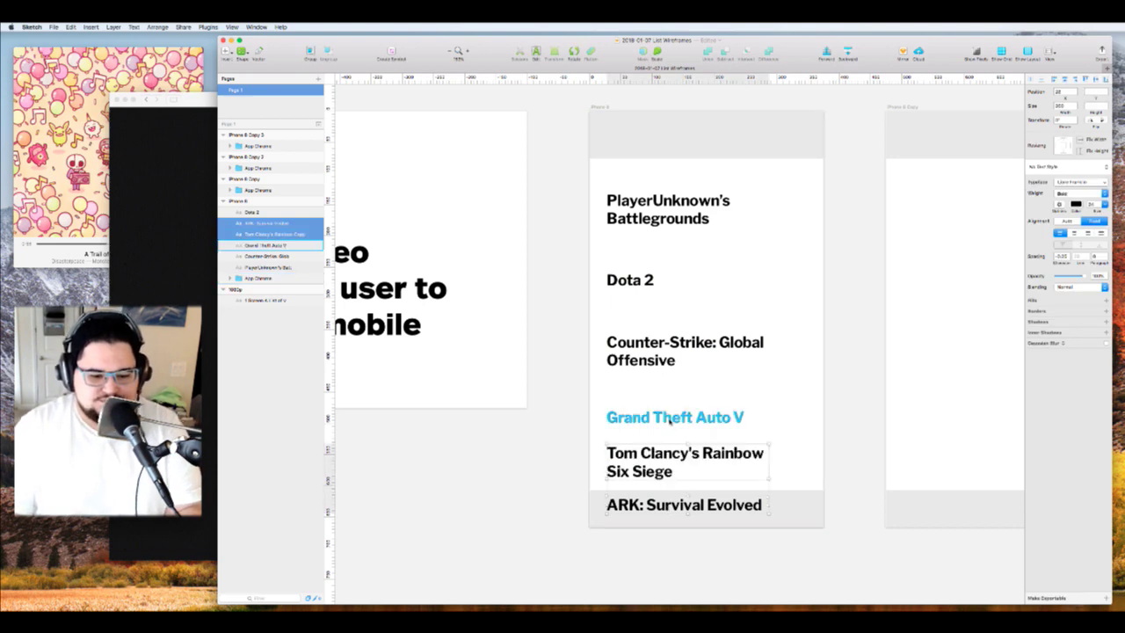
pyautogui.keyDown('shift'); pyautogui.click(670, 420); pyautogui.keyUp('shift')
pyautogui.keyDown('shift'); pyautogui.click(681, 350); pyautogui.keyUp('shift')
pyautogui.keyDown('shift'); pyautogui.click(652, 280); pyautogui.keyUp('shift')
pyautogui.keyDown('shift'); pyautogui.click(672, 204); pyautogui.keyUp('shift')
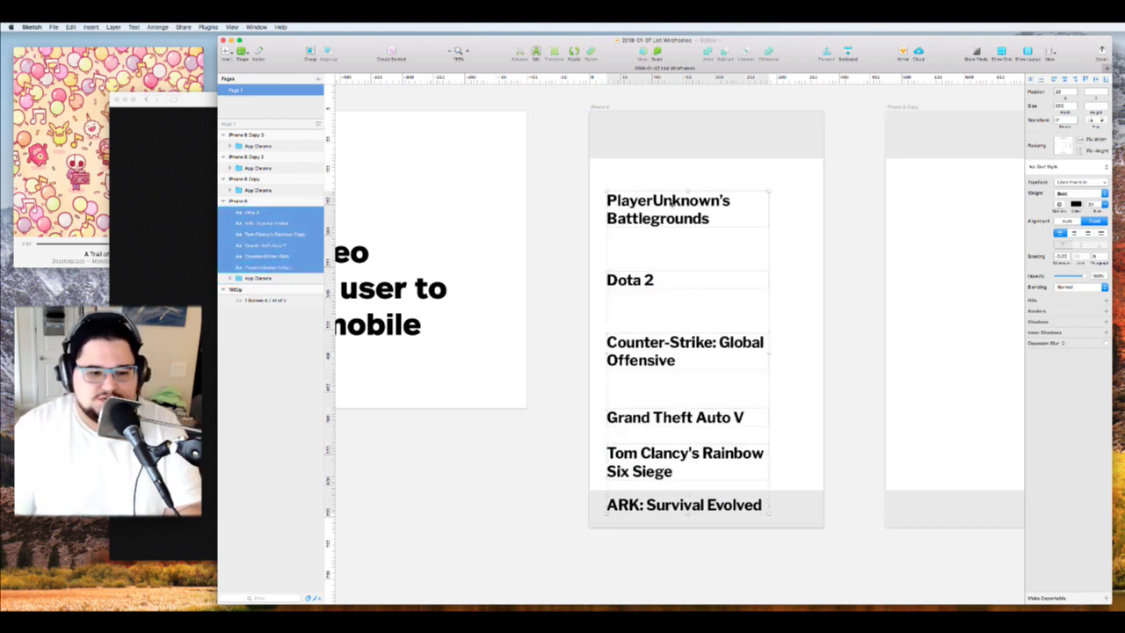
pyautogui.moveTo(673, 205); pyautogui.dragTo(673, 187)
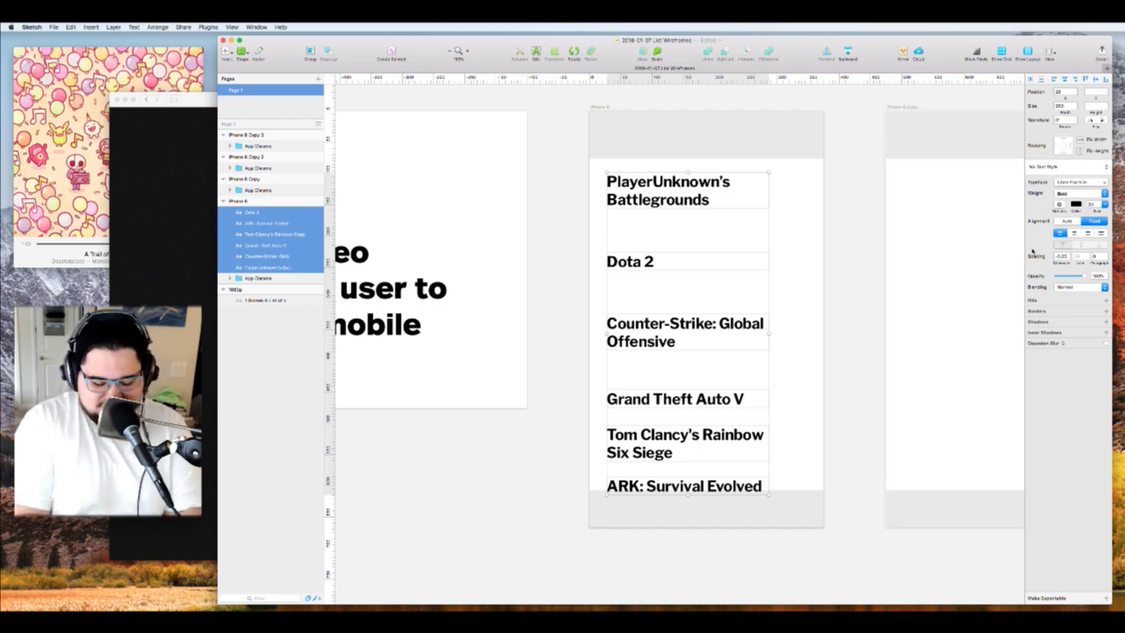
# Space the six titles vertically with an equal gap and shift them slightly down and inward from the artboard's edge
pyautogui.hotkey('ctrl', 'alt', 'v')
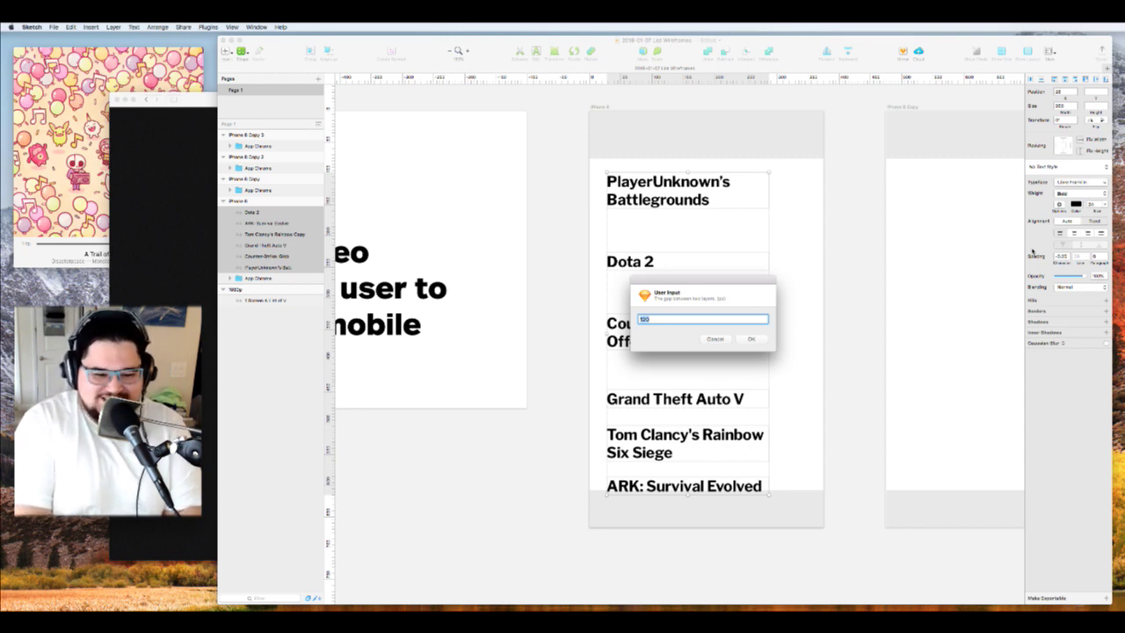
pyautogui.press('Return')
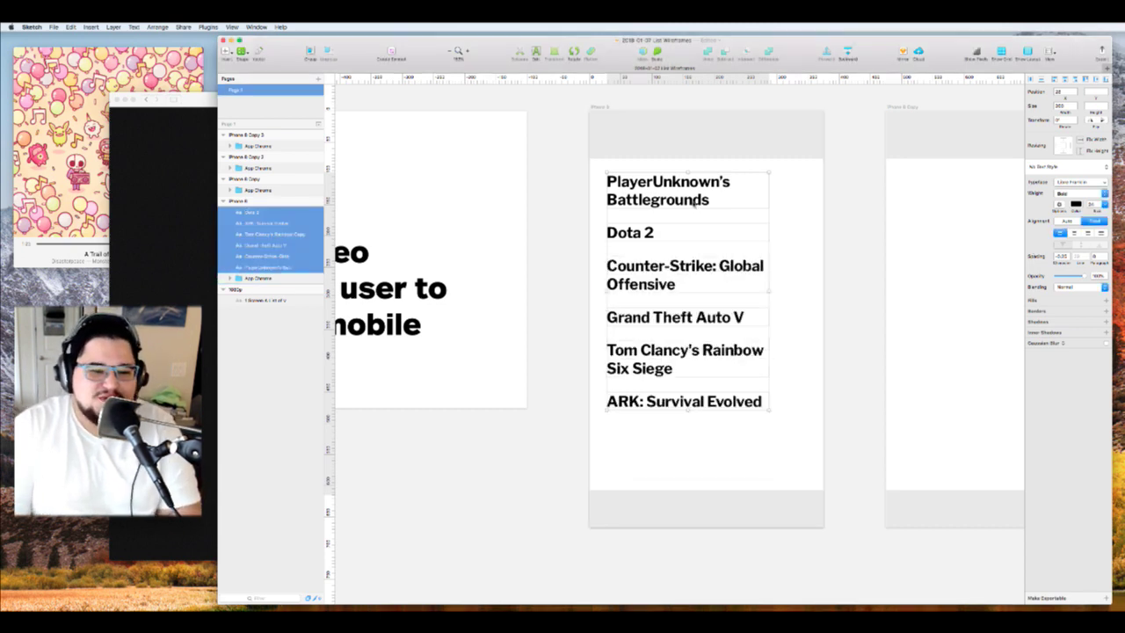
pyautogui.moveTo(694, 201); pyautogui.dragTo(703, 215)
pyautogui.click(875, 176)
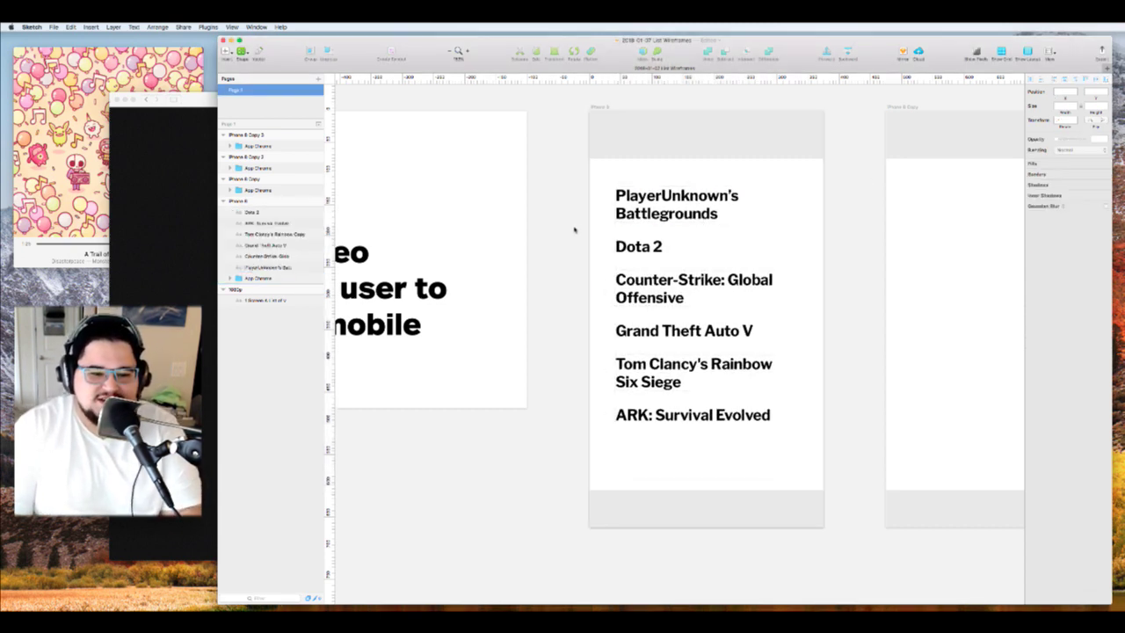
# Draw a full-width rectangle about 103 px tall under the header, send it to the back, and reposition the PlayerUnknown's title inside it
pyautogui.press('r')
pyautogui.moveTo(590, 160); pyautogui.dragTo(823, 225)
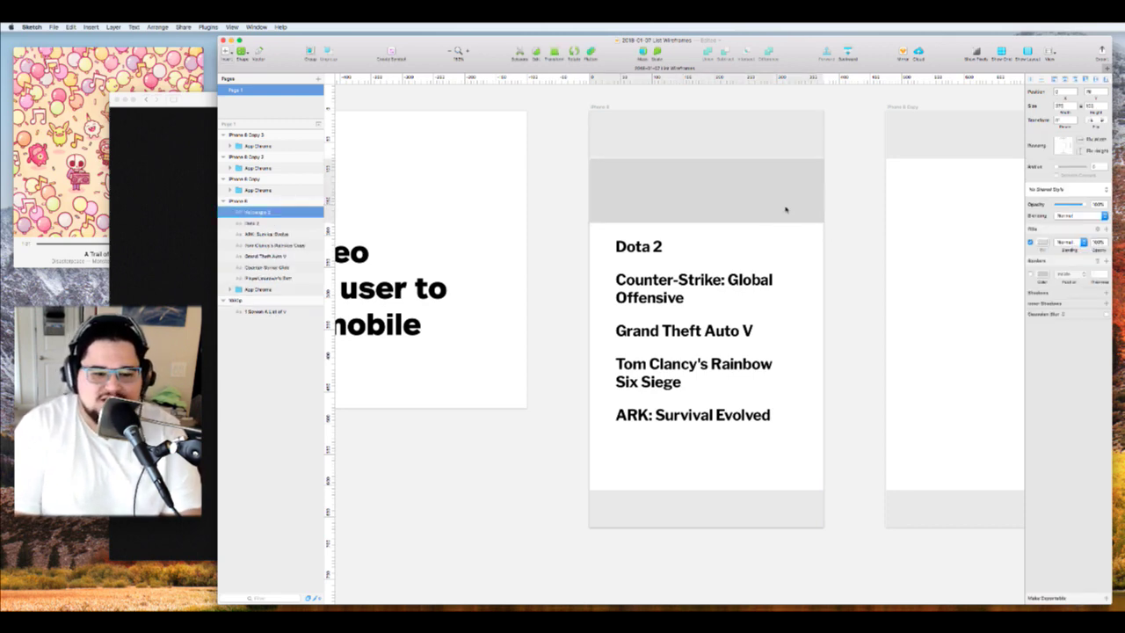
pyautogui.press('ctrl+alt+super+Down')
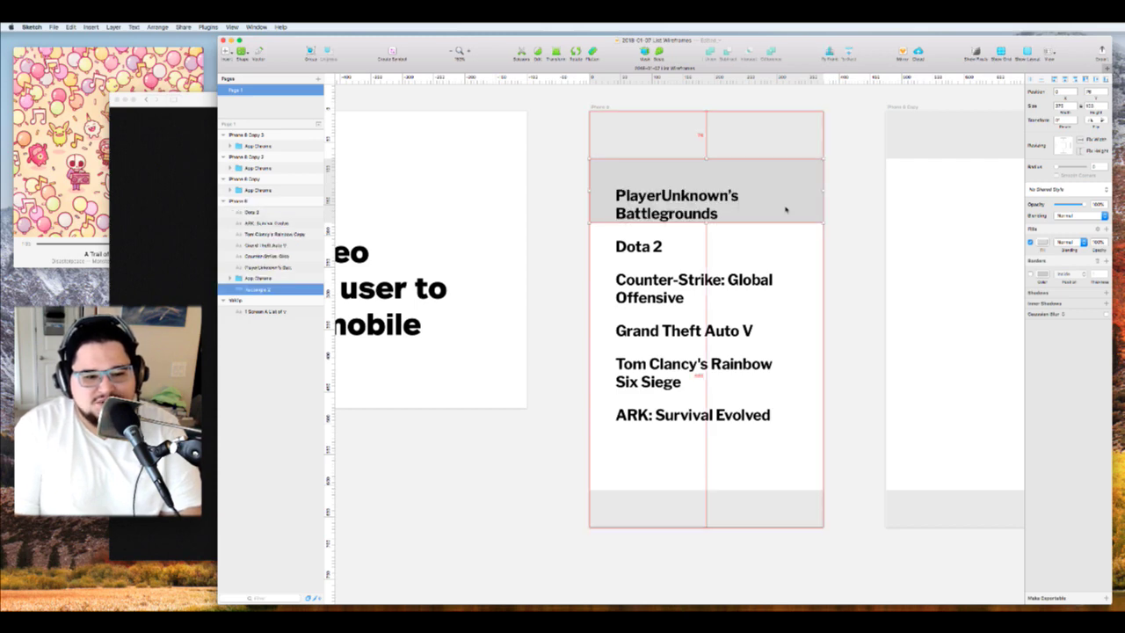
pyautogui.click(840, 186)
pyautogui.moveTo(691, 194); pyautogui.dragTo(684, 181)
# Align the left edges of all six game titles with the PlayerUnknown's Battlegrounds title
pyautogui.click(638, 246)
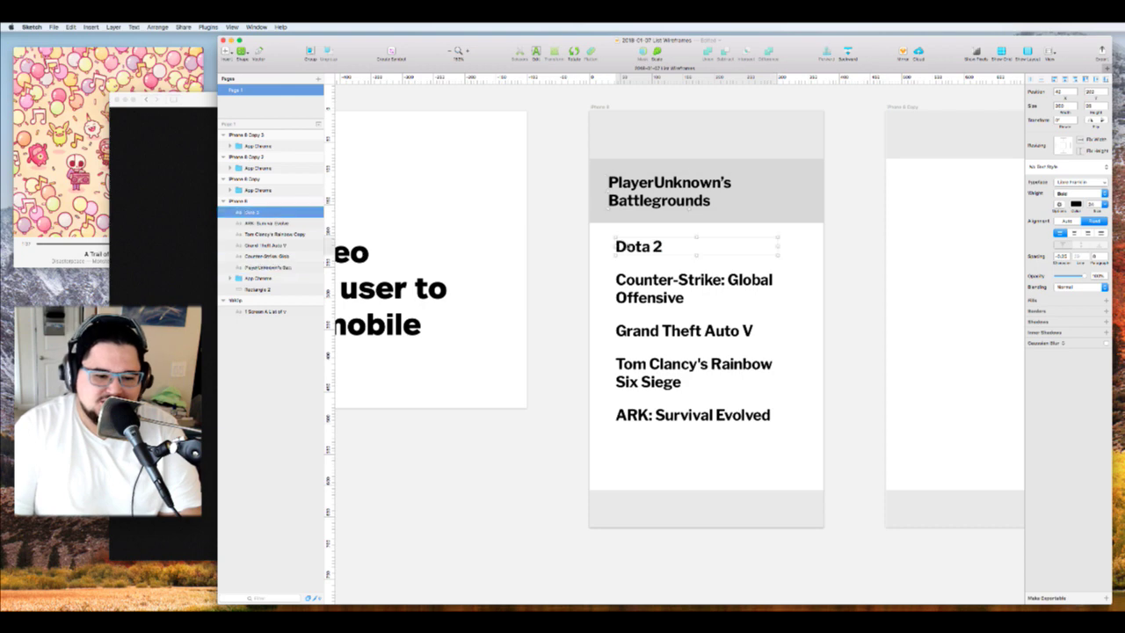
pyautogui.keyDown('shift'); pyautogui.click(638, 280); pyautogui.keyUp('shift')
pyautogui.keyDown('shift'); pyautogui.click(637, 334); pyautogui.keyUp('shift')
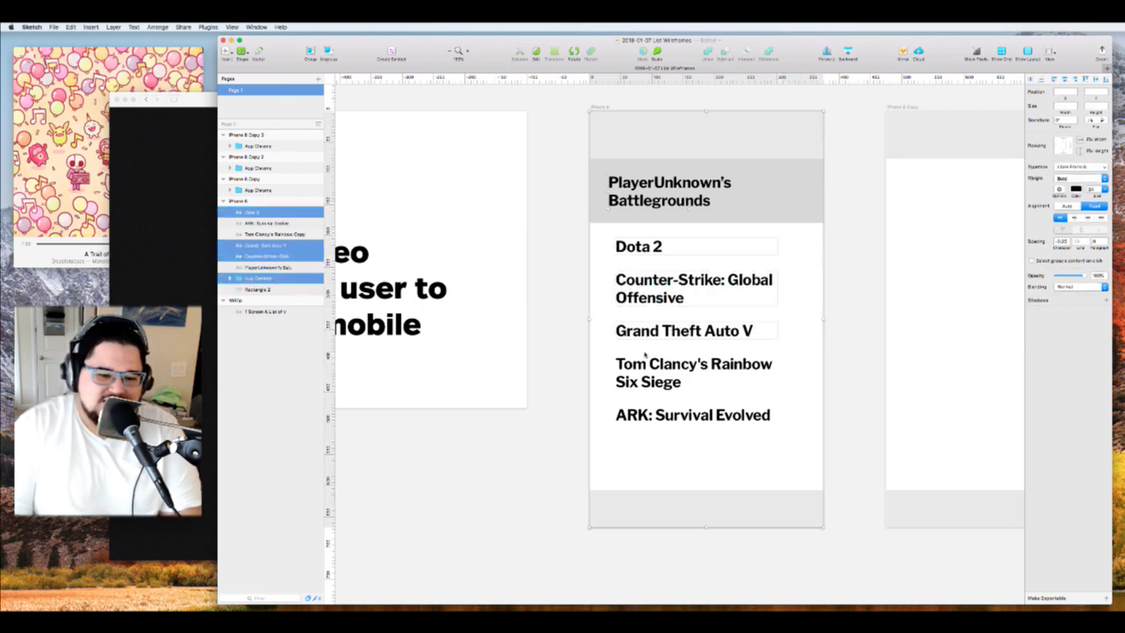
pyautogui.keyDown('shift'); pyautogui.click(619, 365); pyautogui.keyUp('shift')
pyautogui.keyDown('shift'); pyautogui.click(629, 418); pyautogui.keyUp('shift')
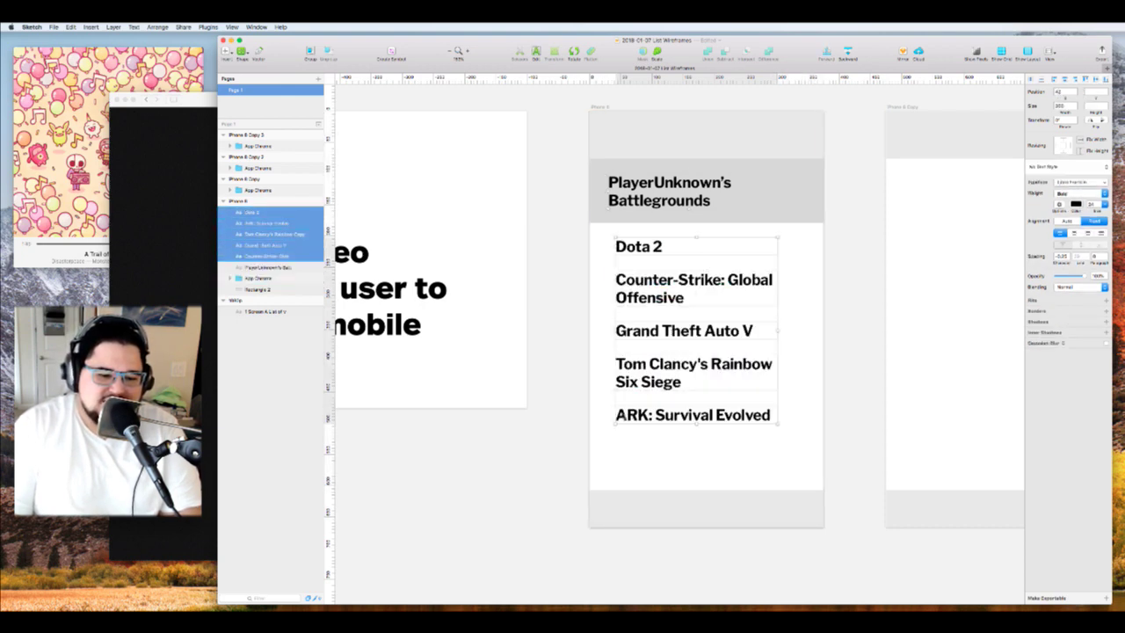
pyautogui.keyDown('shift'); pyautogui.click(647, 182); pyautogui.keyUp('shift')
pyautogui.click(1063, 78)
pyautogui.click(888, 188)
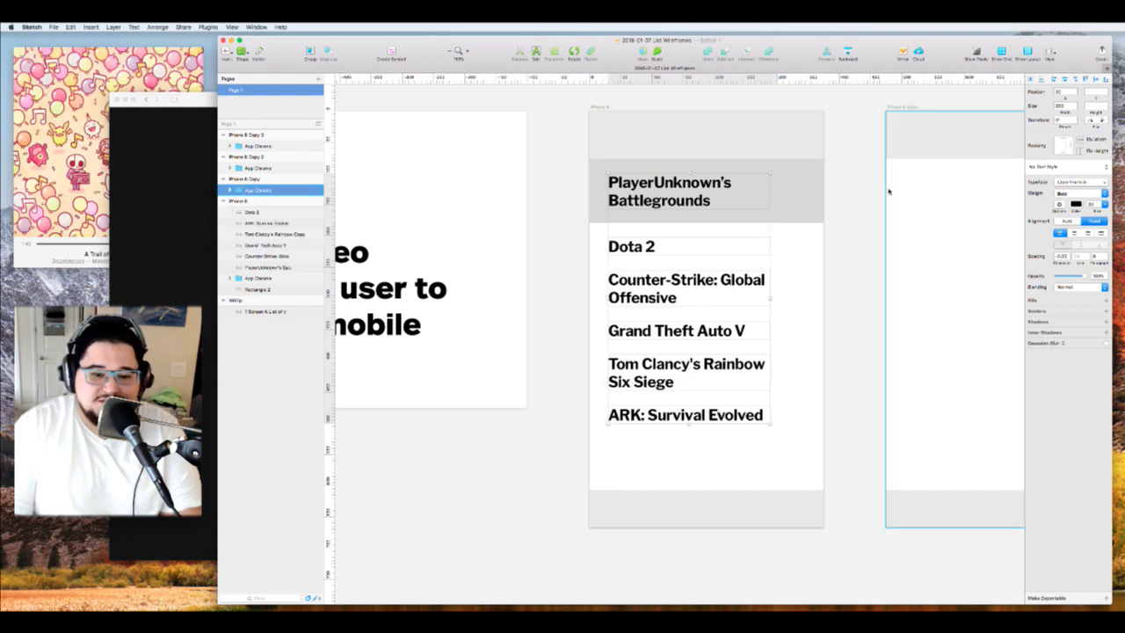
pyautogui.click(803, 206)
pyautogui.click(849, 166)
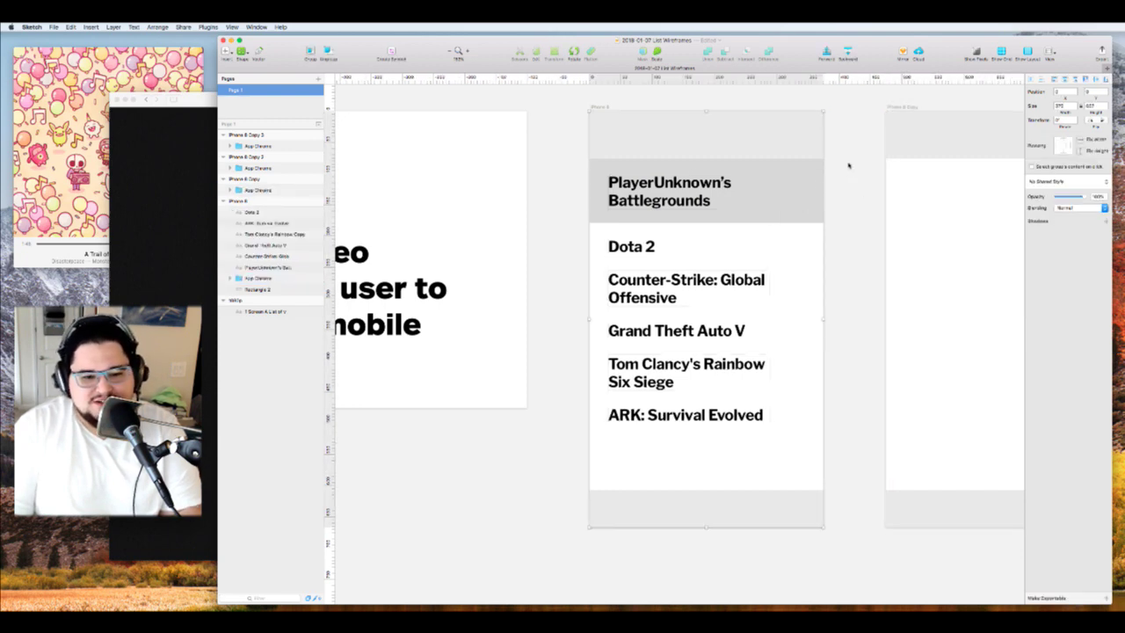
pyautogui.scroll(-5, 847, 166)
pyautogui.hscroll(3, 847, 167)
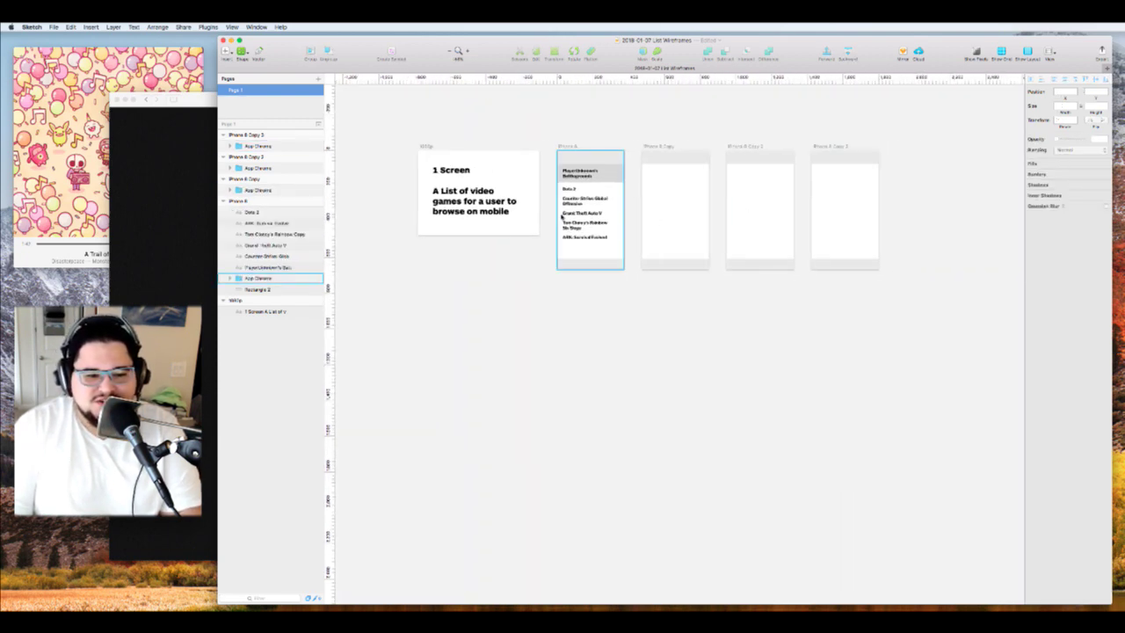
pyautogui.scroll(5, 563, 214)
pyautogui.scroll(4, 562, 214)
pyautogui.hscroll(2, 563, 214)
pyautogui.hscroll(-5, 447, 231)
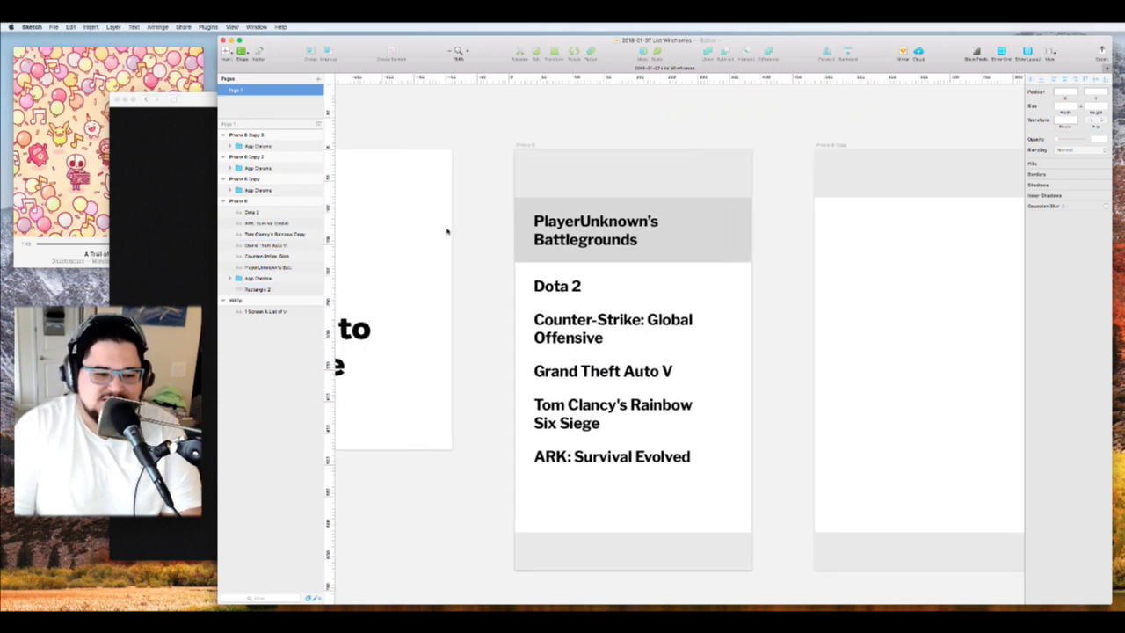
# Change the typeface of all six game titles to SF Pro Text
pyautogui.click(606, 230)
pyautogui.keyDown('shift'); pyautogui.click(602, 290); pyautogui.keyUp('shift')
pyautogui.keyDown('shift'); pyautogui.click(606, 328); pyautogui.keyUp('shift')
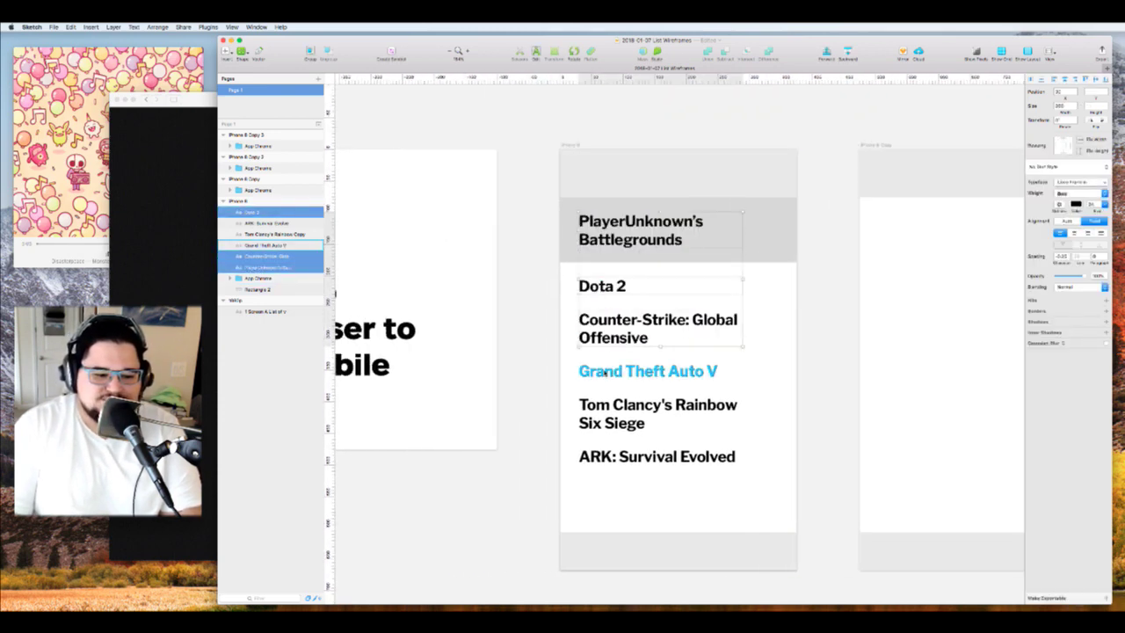
pyautogui.keyDown('shift'); pyautogui.click(606, 373); pyautogui.keyUp('shift')
pyautogui.keyDown('shift'); pyautogui.click(668, 406); pyautogui.keyUp('shift')
pyautogui.keyDown('shift'); pyautogui.click(605, 454); pyautogui.keyUp('shift')
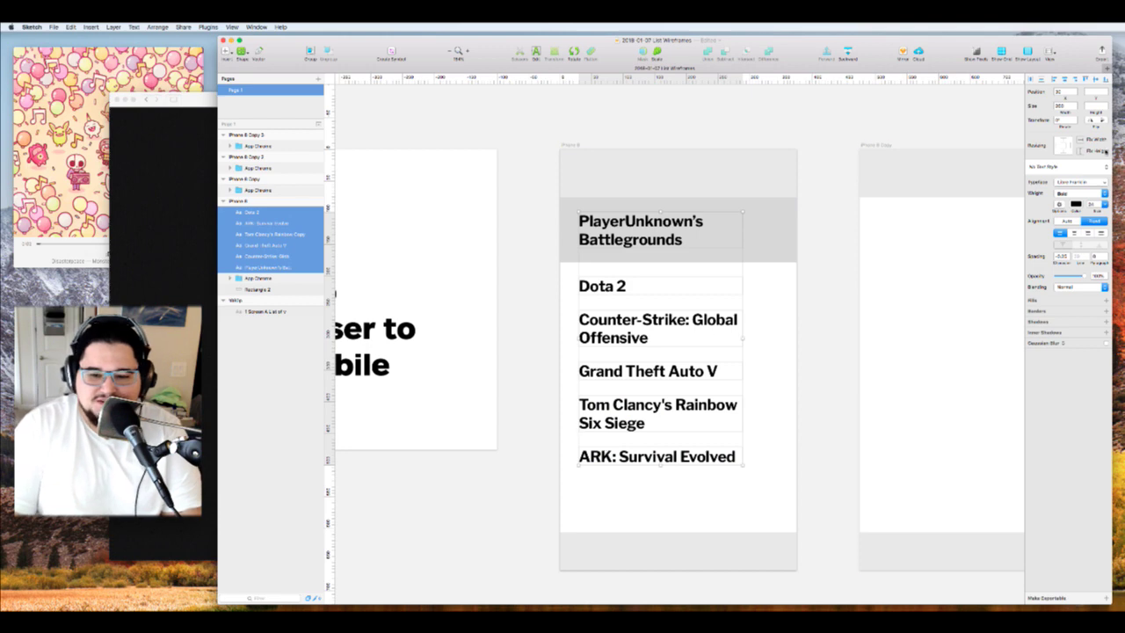
pyautogui.click(1083, 182)
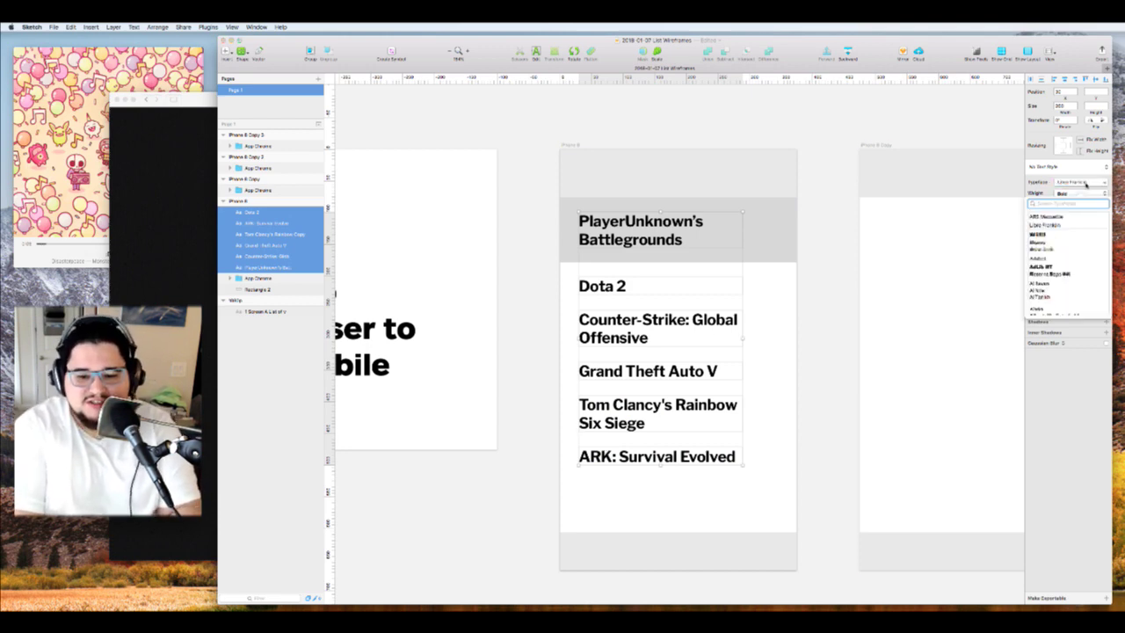
pyautogui.write('sf pr')
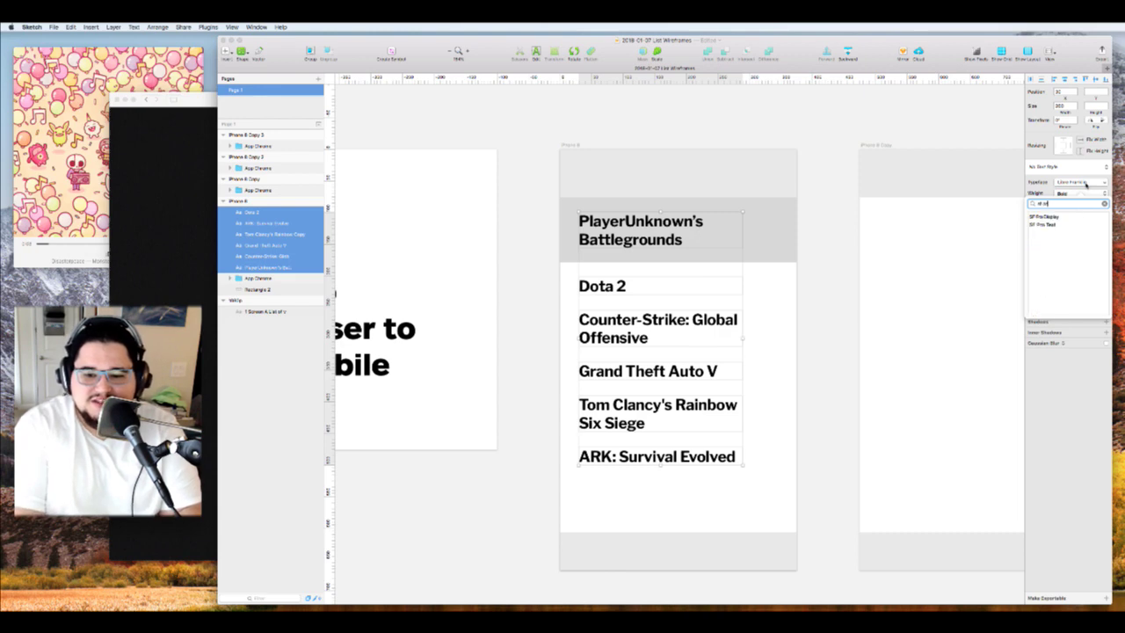
pyautogui.press('Down')
pyautogui.press('Down')
pyautogui.press('Return')
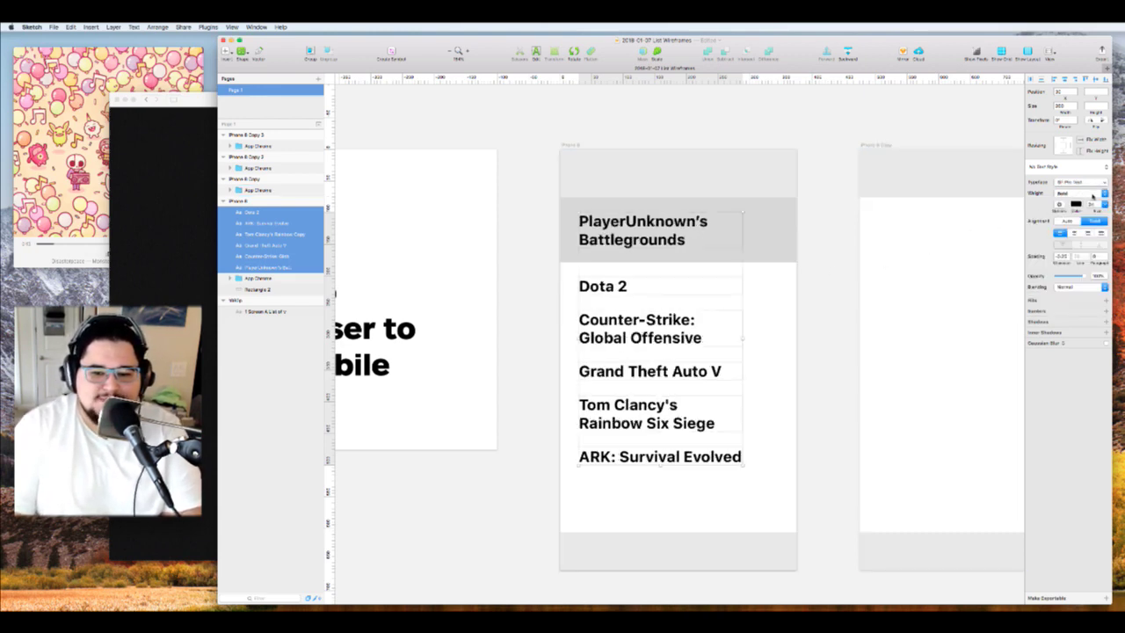
# Set the game titles' weight to Medium and their font size to 18
pyautogui.click(1094, 193)
pyautogui.click(1068, 163)
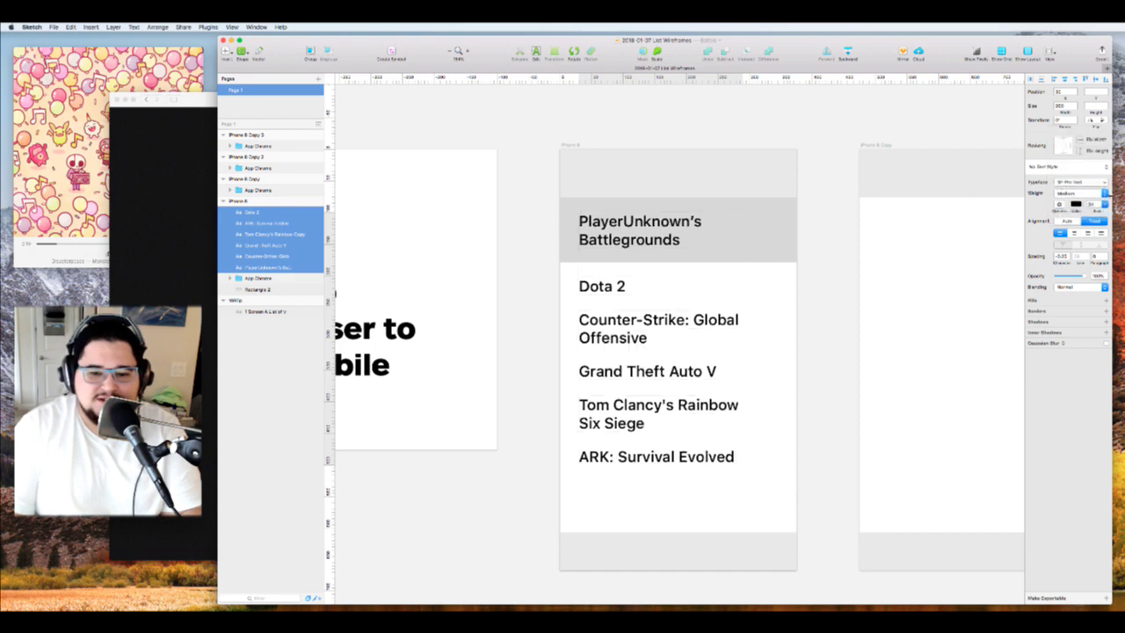
pyautogui.write('18')
pyautogui.press('Return')
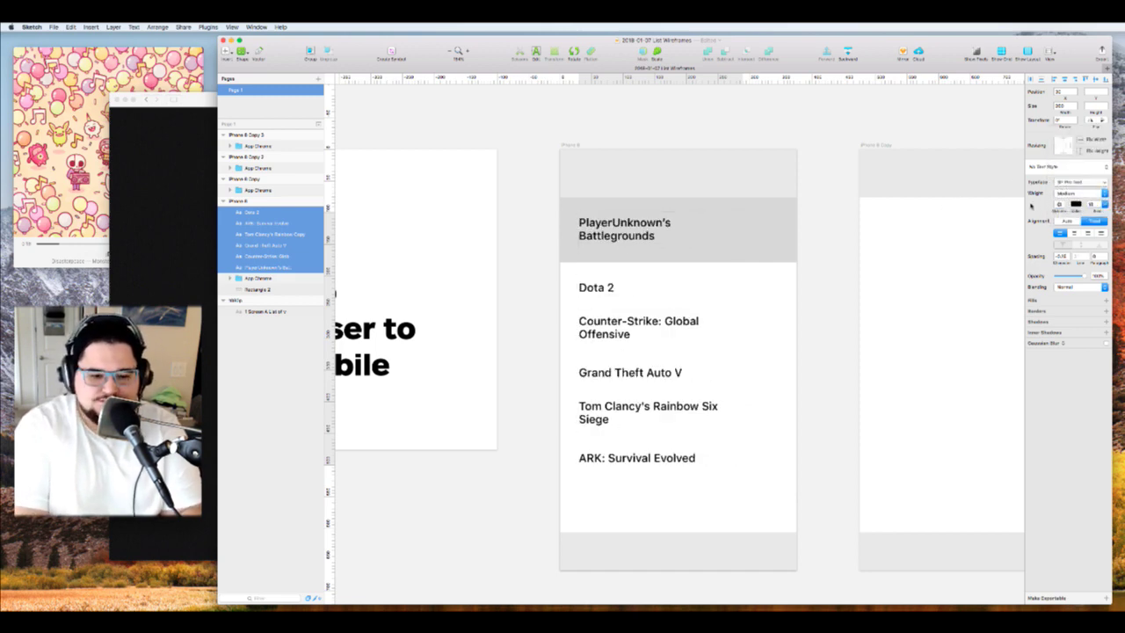
pyautogui.click(862, 262)
# Send the first phone artboard's App Chrome group backward behind the grey row rectangle
pyautogui.click(777, 234)
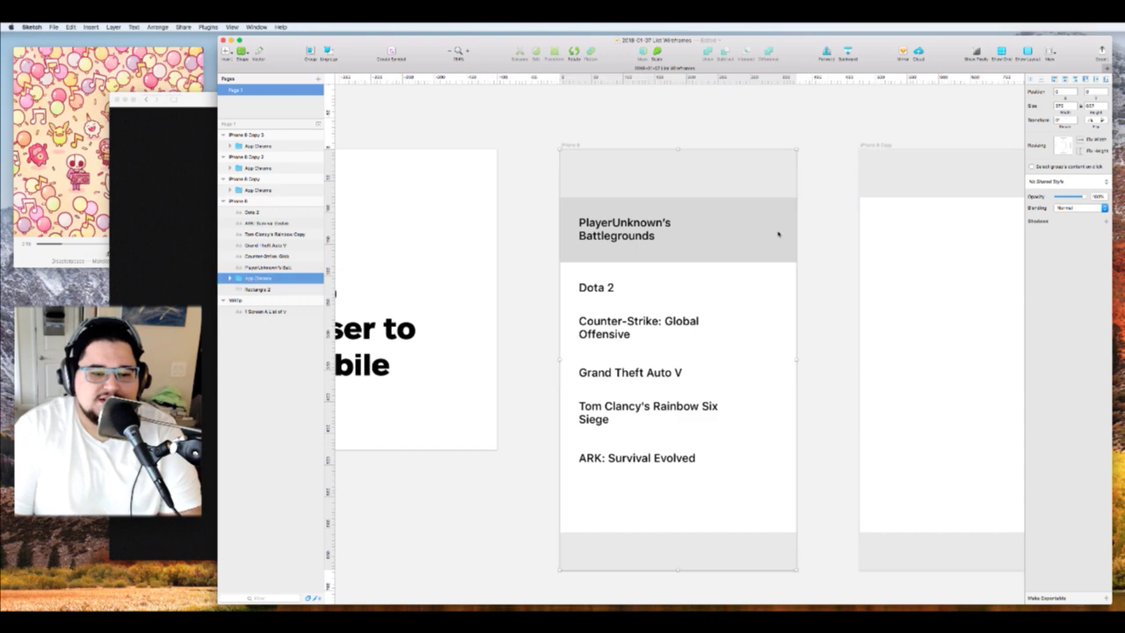
pyautogui.press('alt+super+Down')
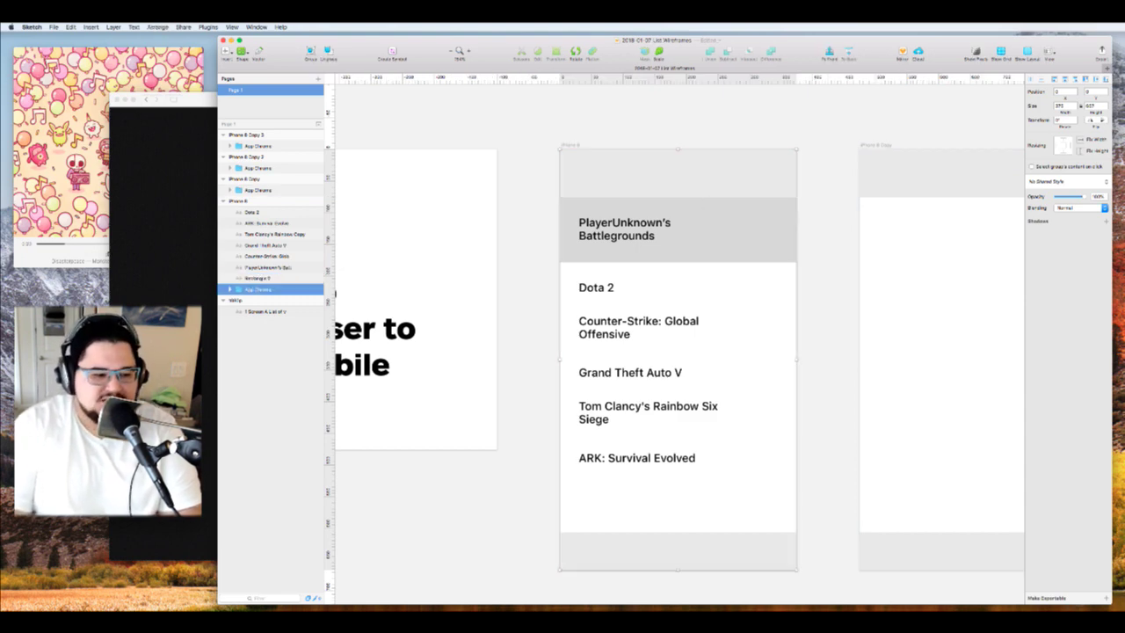
pyautogui.click(517, 234)
# Duplicate the grey row rectangle directly below itself and set the height of both rectangles to 88
pyautogui.click(770, 214)
pyautogui.moveTo(770, 213); pyautogui.dragTo(777, 288)
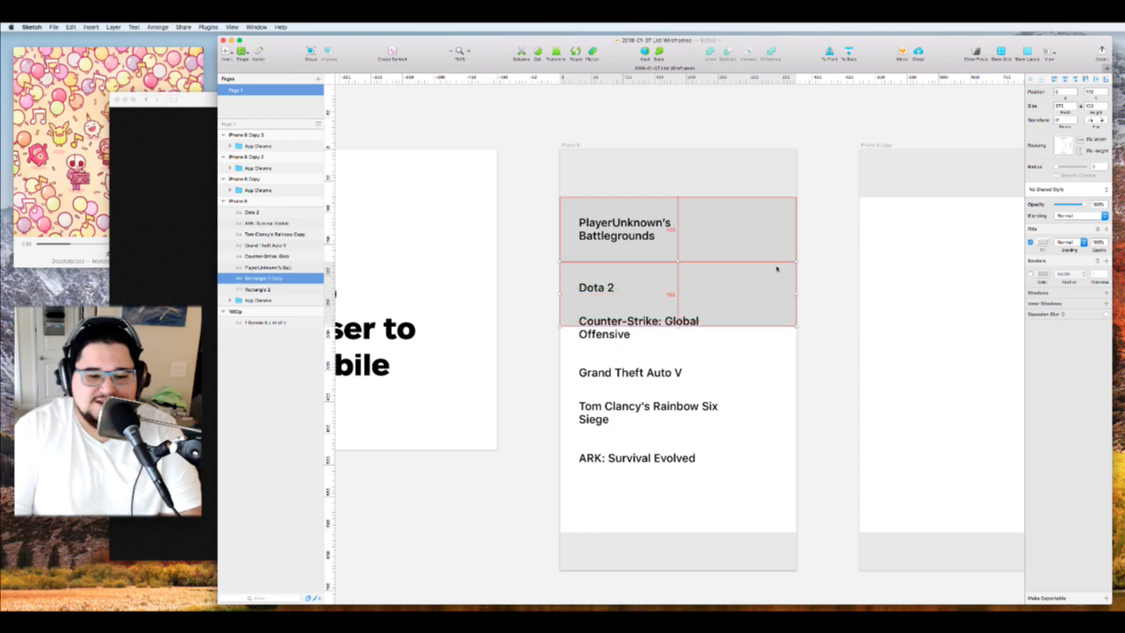
pyautogui.keyDown('shift'); pyautogui.click(787, 229); pyautogui.keyUp('shift')
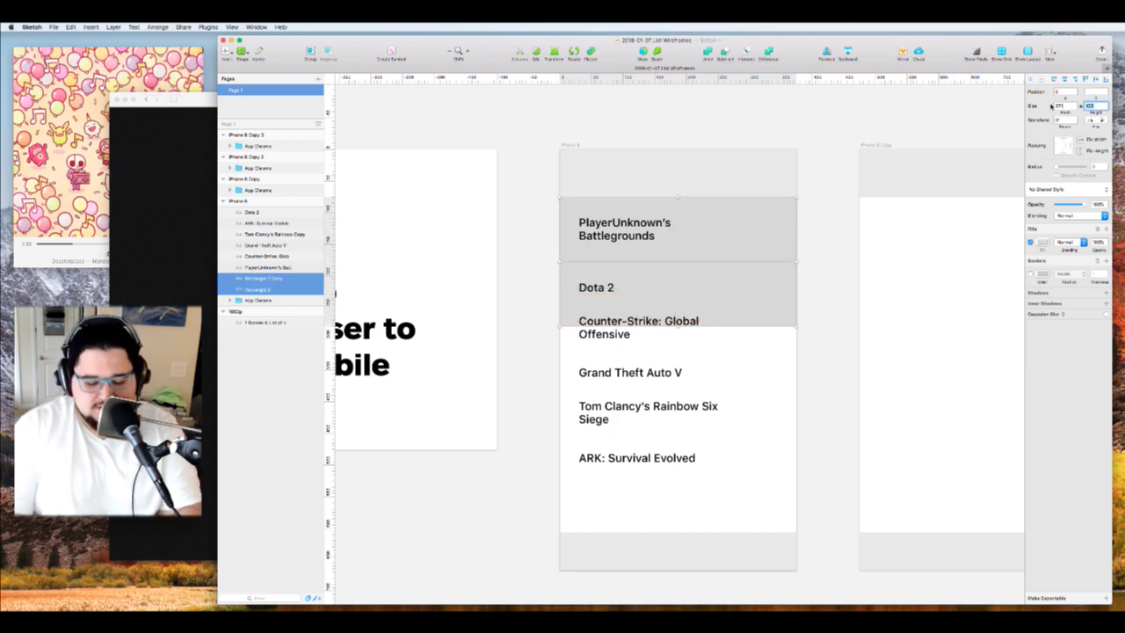
pyautogui.write('88')
pyautogui.press('Return')
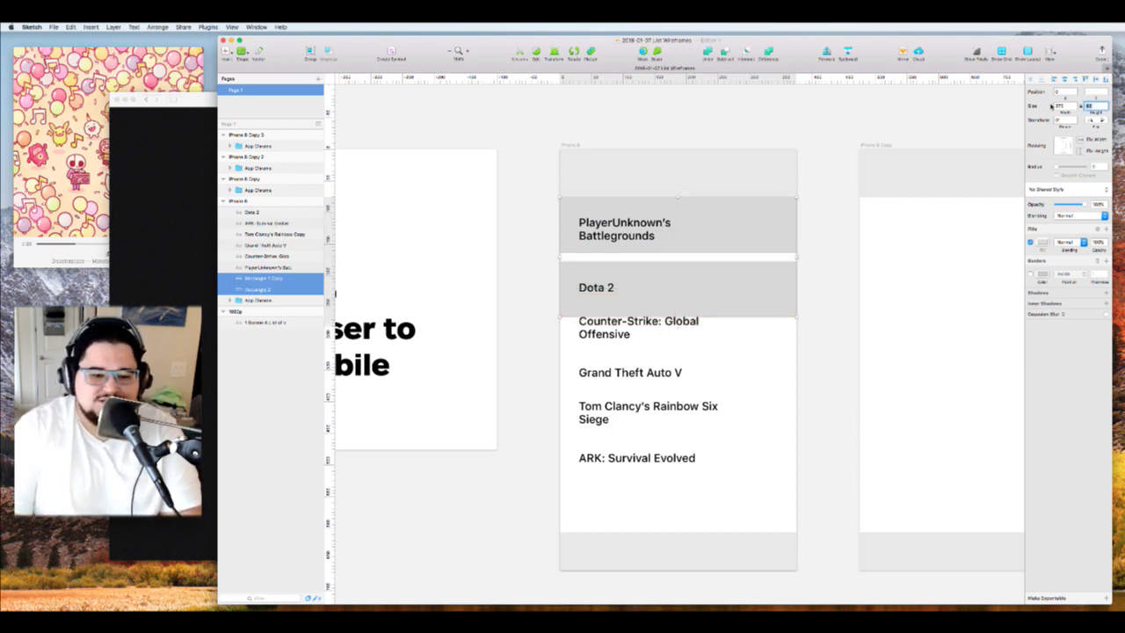
pyautogui.click(823, 294)
pyautogui.click(786, 284)
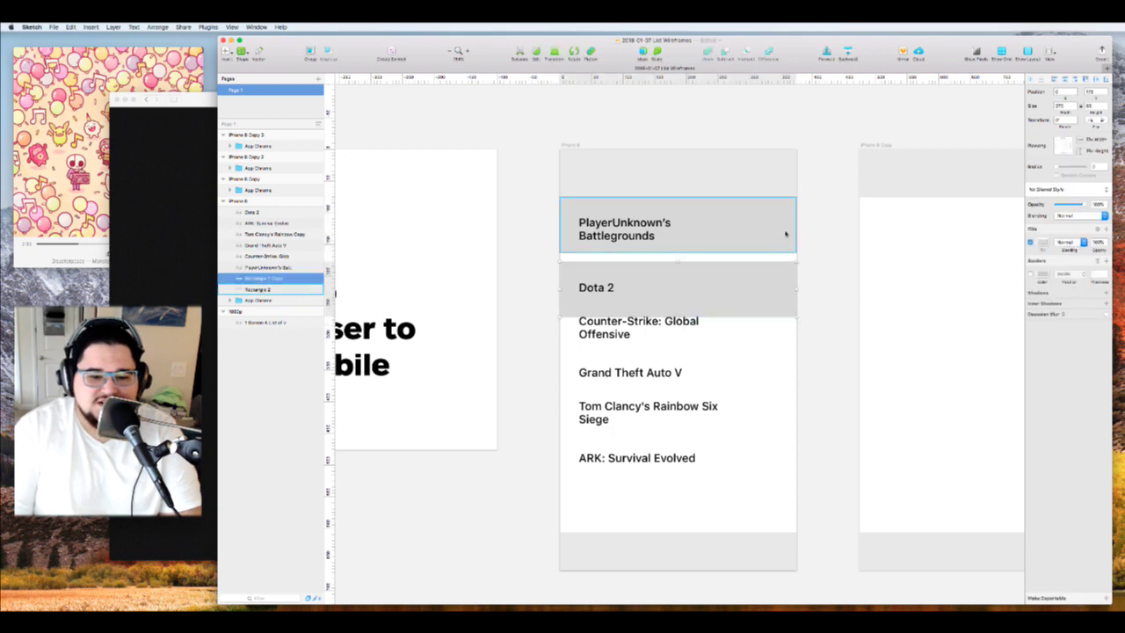
# Duplicate the grey row rectangle down the first phone artboard to form six stacked rows and select all six
pyautogui.moveTo(786, 290); pyautogui.dragTo(783, 509)
pyautogui.keyDown('shift'); pyautogui.click(786, 439); pyautogui.keyUp('shift')
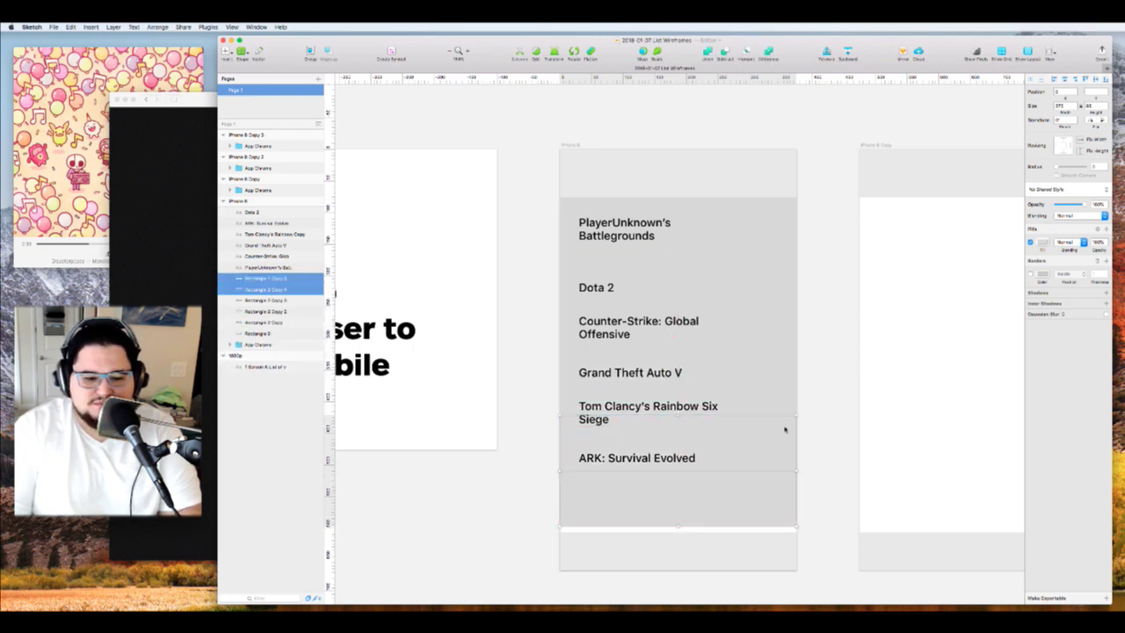
pyautogui.keyDown('shift'); pyautogui.click(785, 391); pyautogui.keyUp('shift')
pyautogui.keyDown('shift'); pyautogui.click(786, 348); pyautogui.keyUp('shift')
pyautogui.keyDown('shift'); pyautogui.click(785, 293); pyautogui.keyUp('shift')
pyautogui.keyDown('shift'); pyautogui.click(786, 221); pyautogui.keyUp('shift')
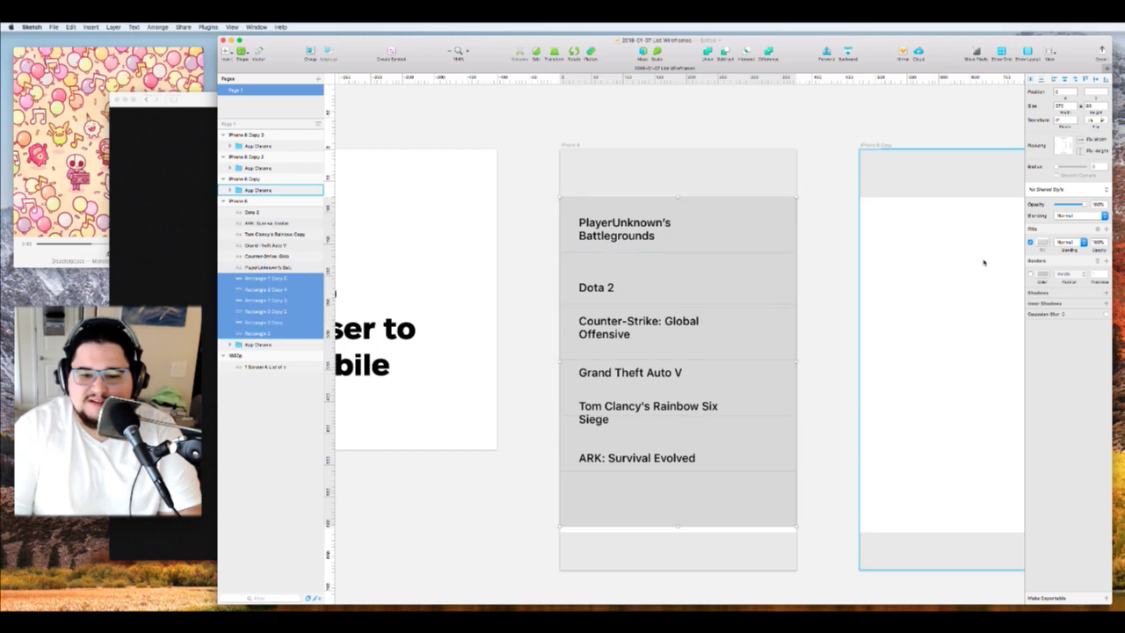
# Add a border to the six row rectangles and lighten their fill to a near-white grey
pyautogui.click(1030, 274)
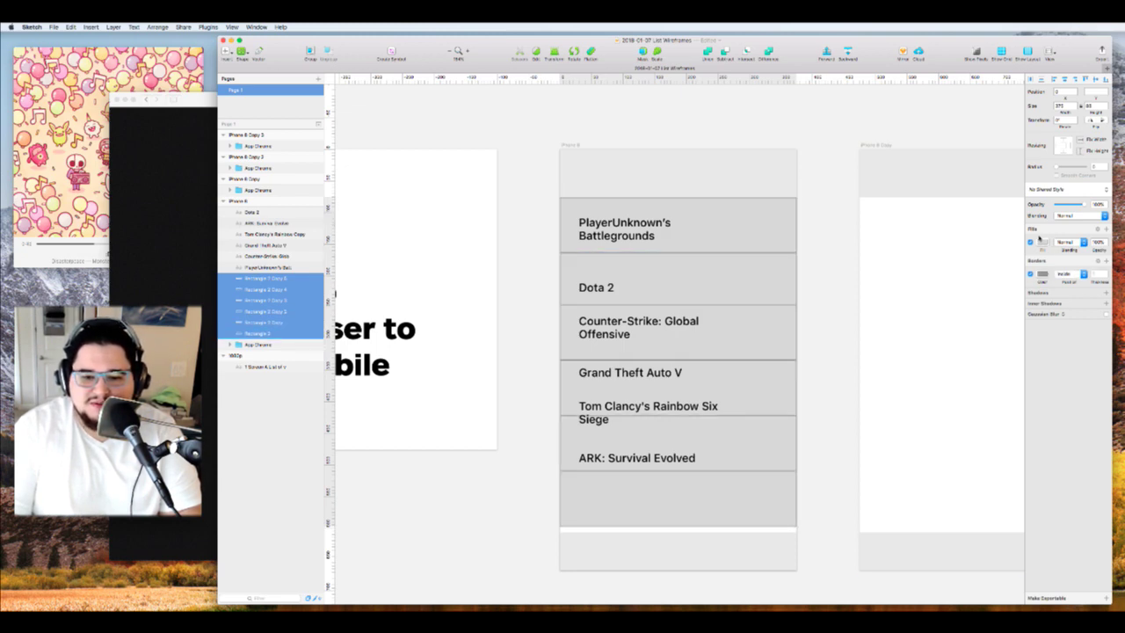
pyautogui.click(1044, 241)
pyautogui.moveTo(1040, 287); pyautogui.dragTo(1011, 281)
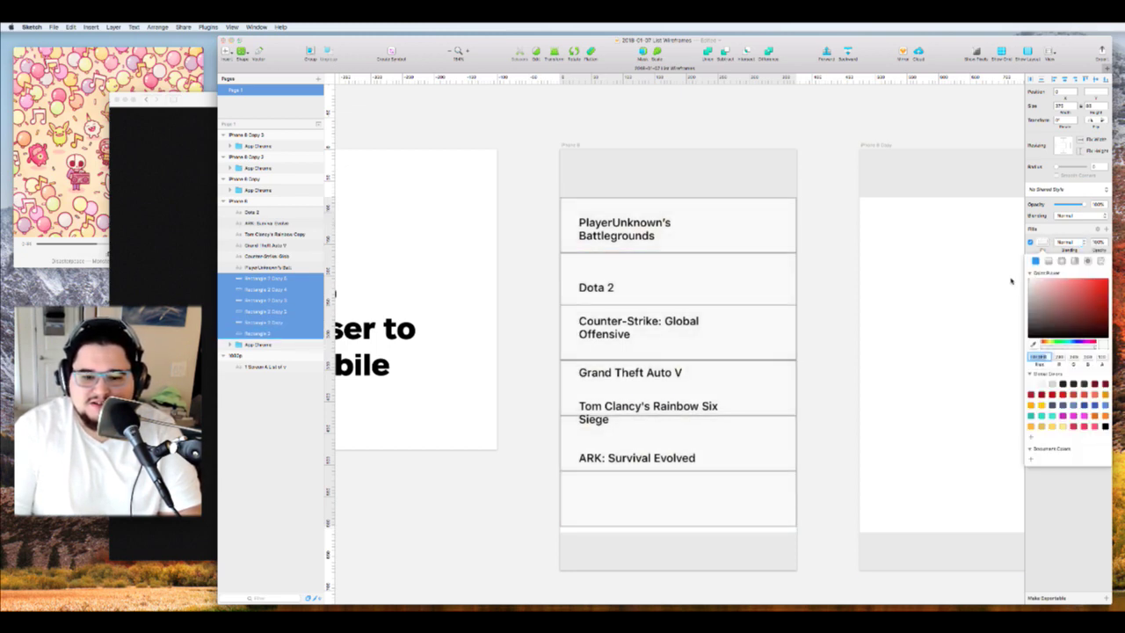
pyautogui.click(1044, 229)
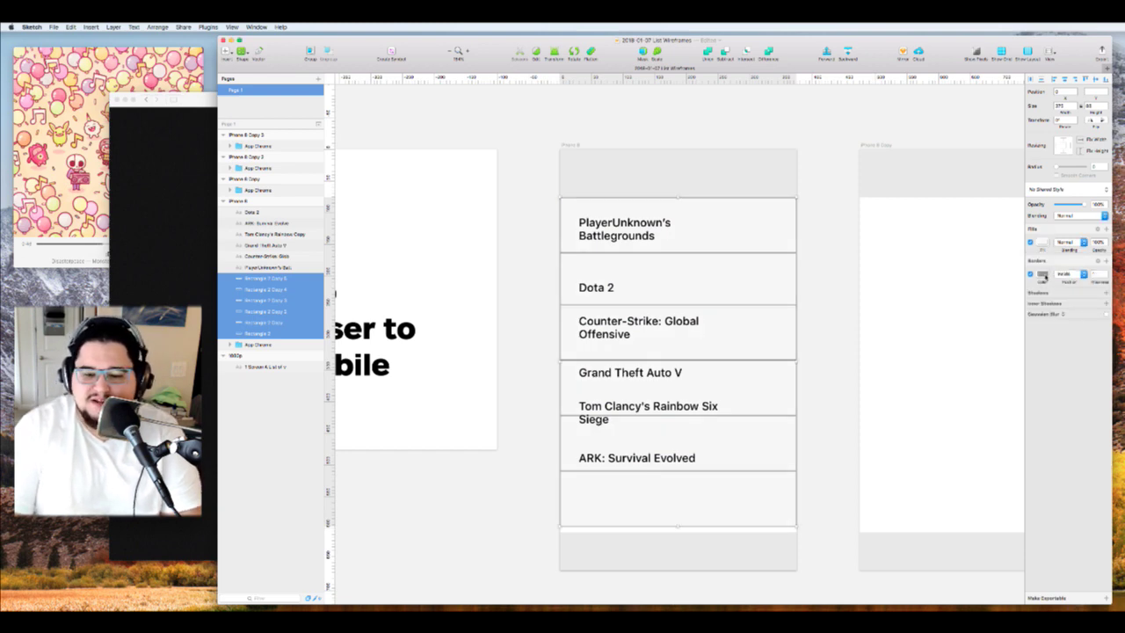
# Change the border colour of the six row rectangles to light grey
pyautogui.click(1042, 274)
pyautogui.moveTo(1036, 330); pyautogui.dragTo(1006, 336)
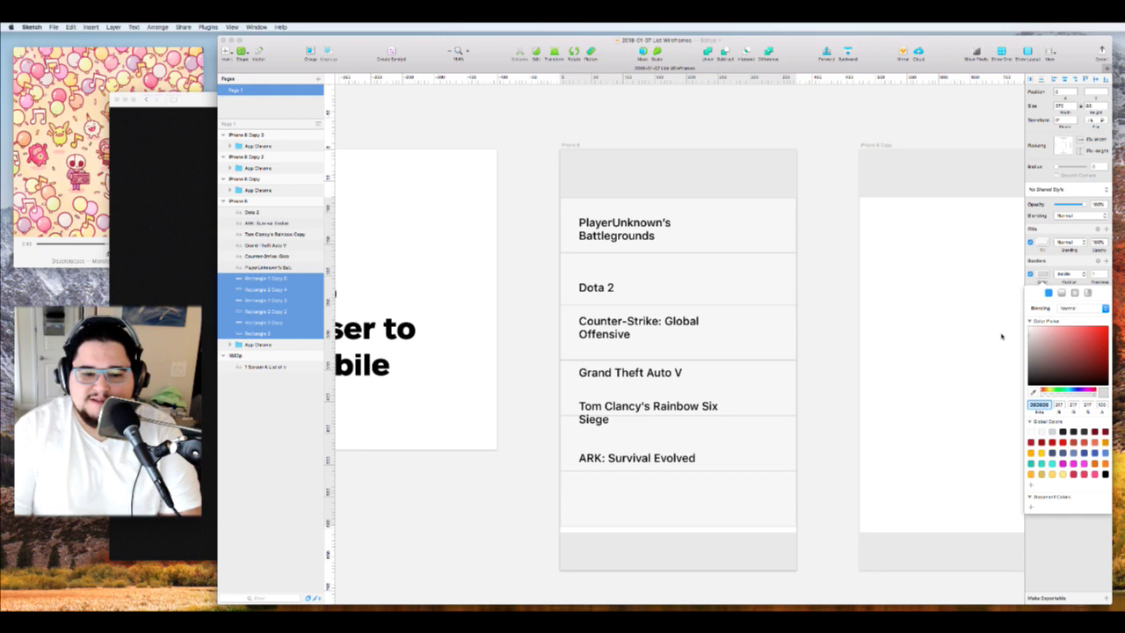
pyautogui.click(802, 301)
# Select all six row rectangles and space them vertically with a gap of 0 px
pyautogui.moveTo(816, 235); pyautogui.dragTo(795, 483)
pyautogui.press('Escape')
pyautogui.click(776, 501)
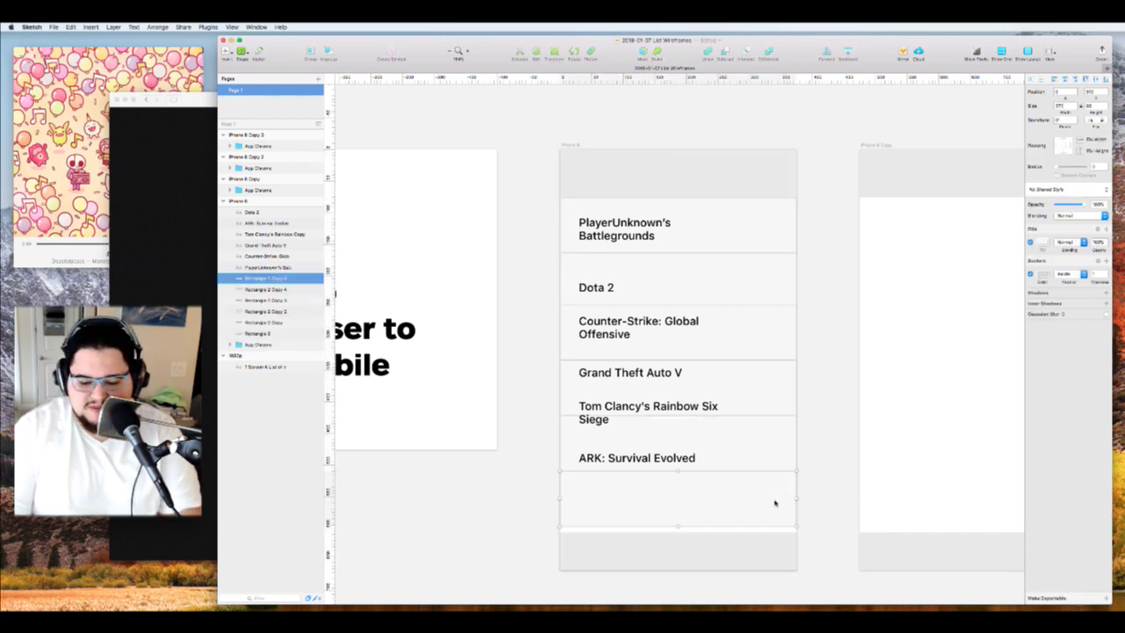
pyautogui.keyDown('shift'); pyautogui.click(782, 457); pyautogui.keyUp('shift')
pyautogui.keyDown('shift'); pyautogui.click(787, 399); pyautogui.keyUp('shift')
pyautogui.moveTo(788, 399); pyautogui.dragTo(788, 224)
pyautogui.hotkey('ctrl', 'shift', 'v')
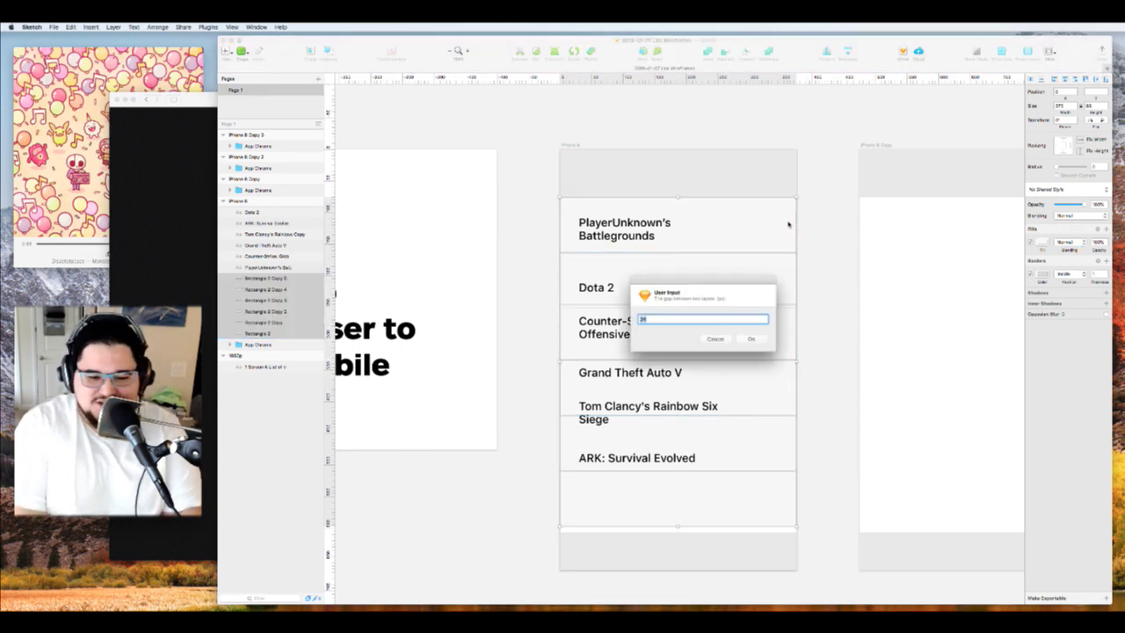
pyautogui.press('Return')
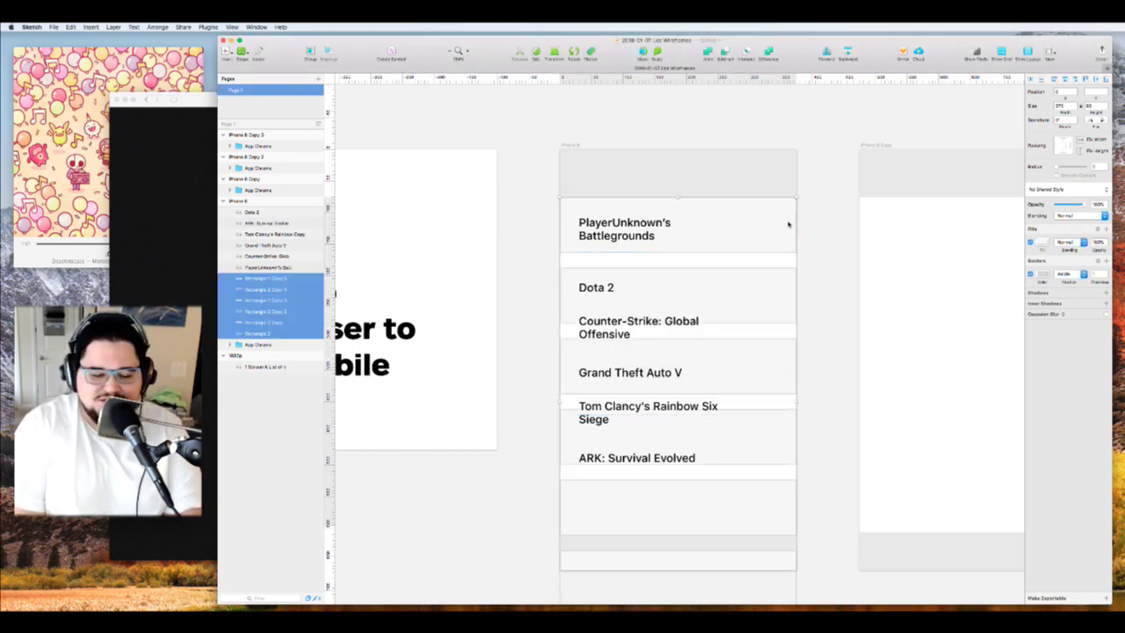
pyautogui.press('ctrl+alt+super+d')
pyautogui.write('0')
pyautogui.press('Return')
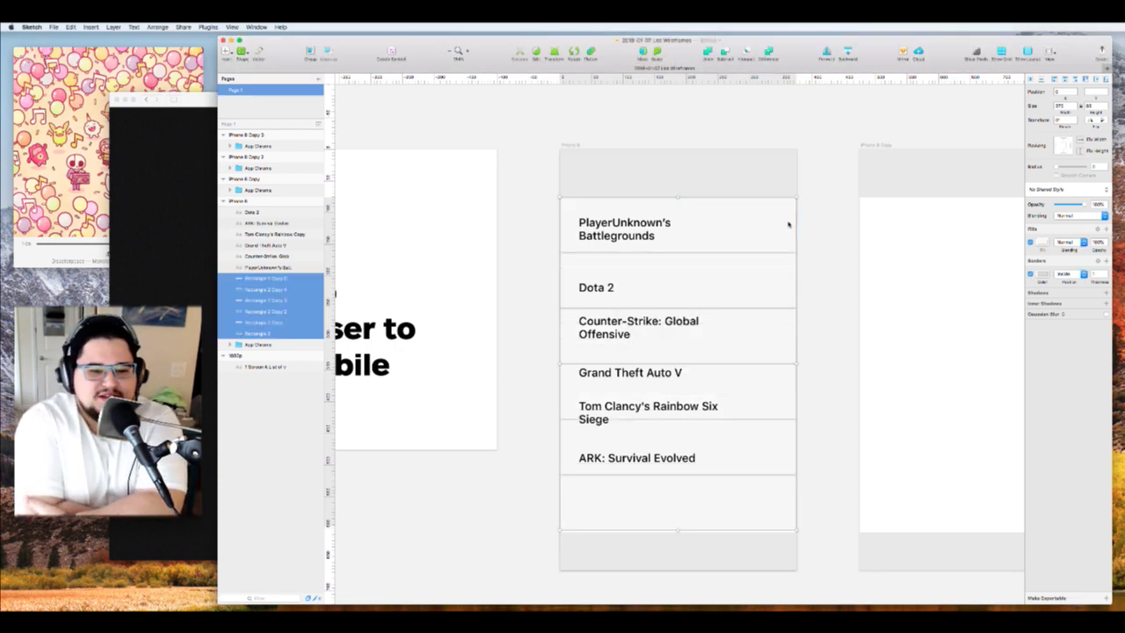
# Move the five game titles below PlayerUnknown's Battlegrounds so that each sits inside its own row
pyautogui.click(526, 520)
pyautogui.moveTo(612, 460); pyautogui.dragTo(611, 511)
pyautogui.moveTo(598, 413); pyautogui.dragTo(595, 457)
pyautogui.moveTo(608, 380); pyautogui.dragTo(607, 405)
pyautogui.click(604, 333)
pyautogui.moveTo(605, 331); pyautogui.dragTo(604, 337)
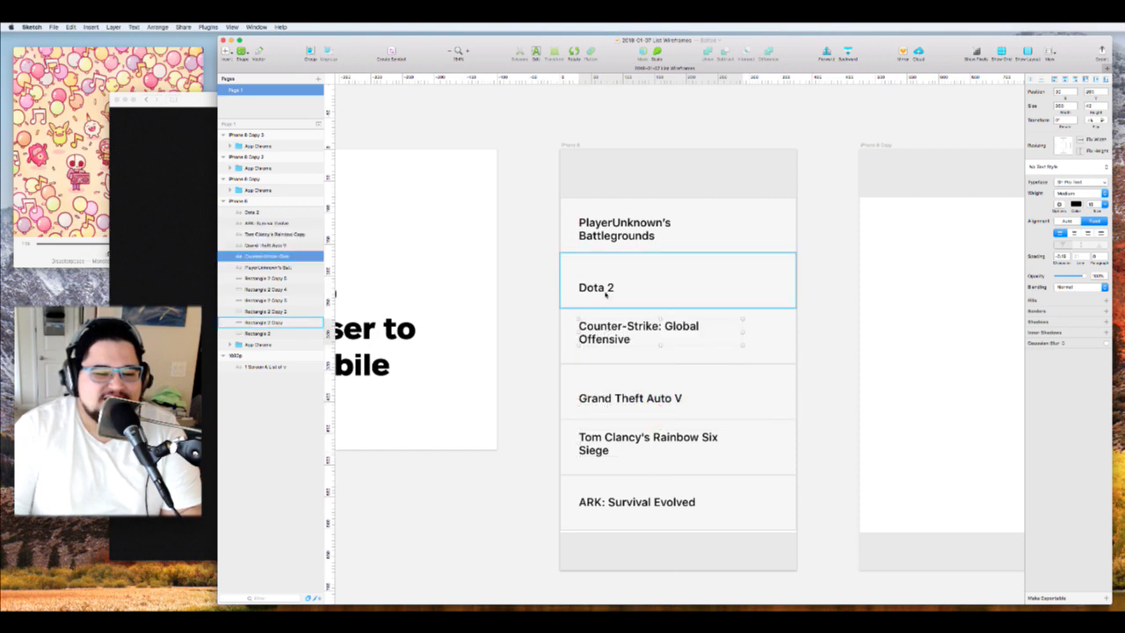
pyautogui.moveTo(606, 289); pyautogui.dragTo(605, 283)
# Vertically centre the Dota 2 and Counter-Strike: Global Offensive titles within their row rectangles
pyautogui.click(572, 263)
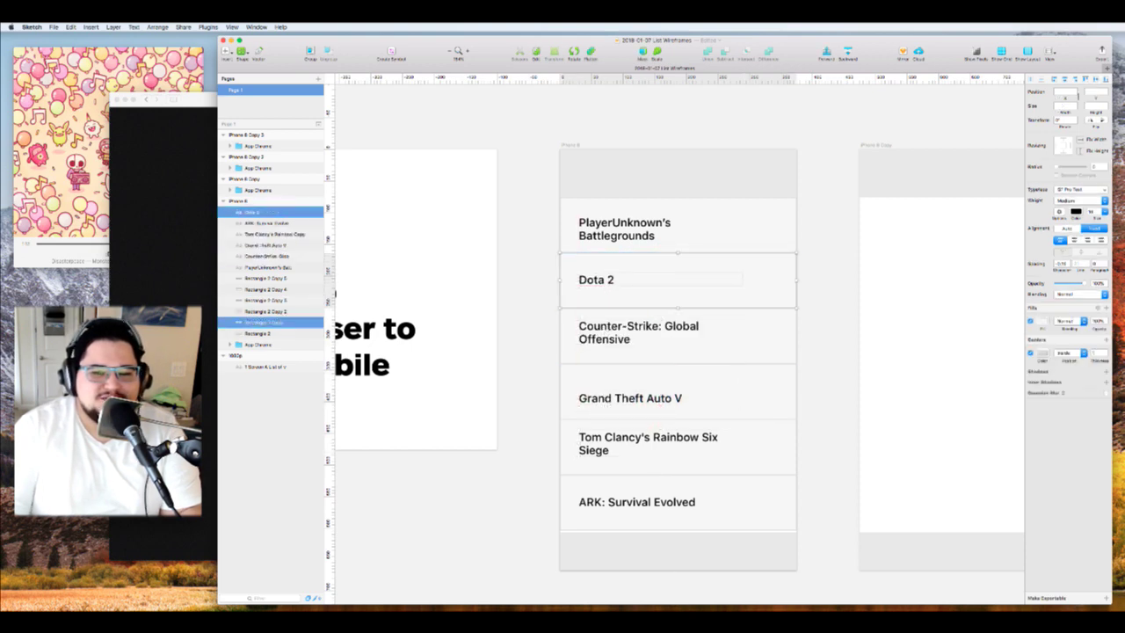
pyautogui.click(677, 338)
pyautogui.click(746, 334)
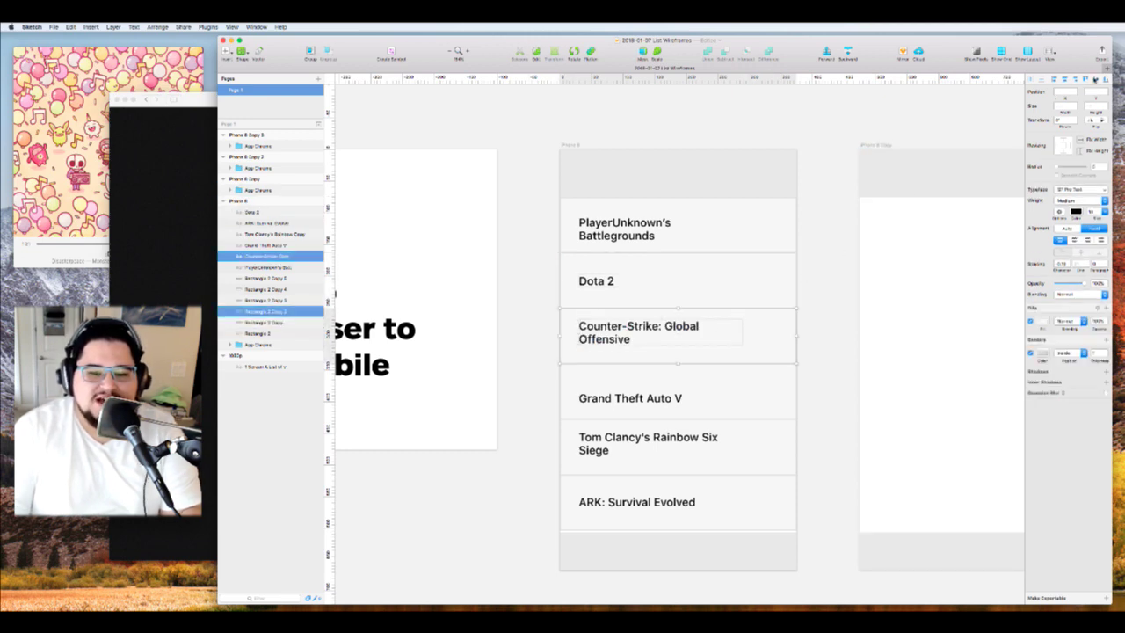
pyautogui.click(1095, 80)
pyautogui.click(828, 325)
# Vertically centre the Grand Theft Auto V, Tom Clancy's Rainbow Six Siege and ARK: Survival Evolved titles within their rows
pyautogui.click(641, 401)
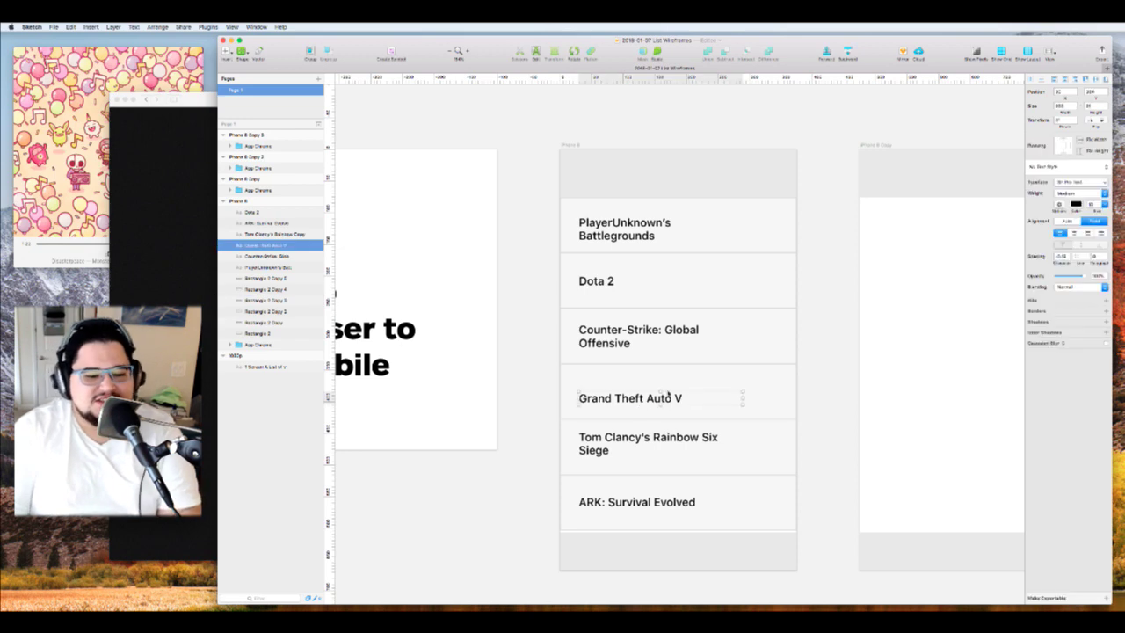
pyautogui.keyDown('shift'); pyautogui.click(763, 376); pyautogui.keyUp('shift')
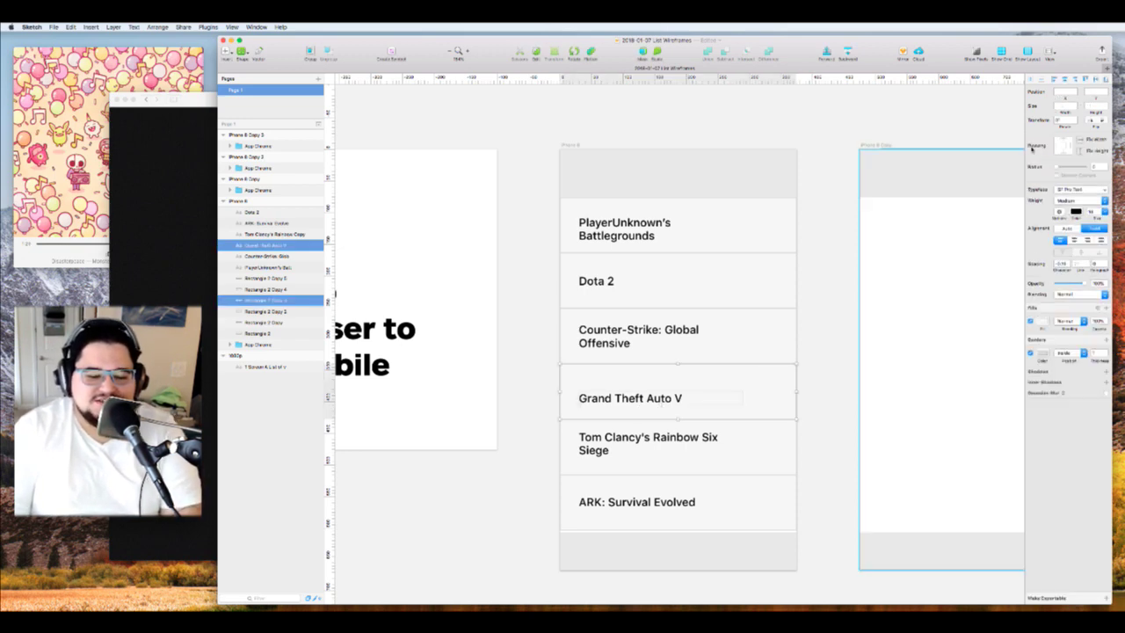
pyautogui.click(1094, 79)
pyautogui.click(740, 440)
pyautogui.keyDown('shift'); pyautogui.click(779, 442); pyautogui.keyUp('shift')
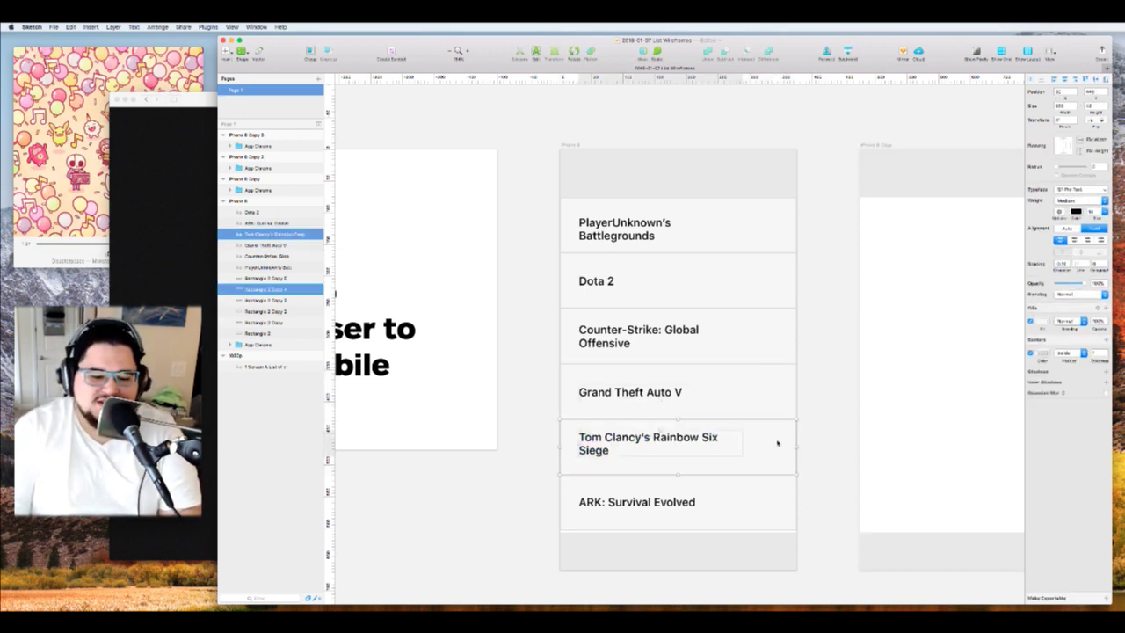
pyautogui.click(1094, 79)
pyautogui.click(631, 501)
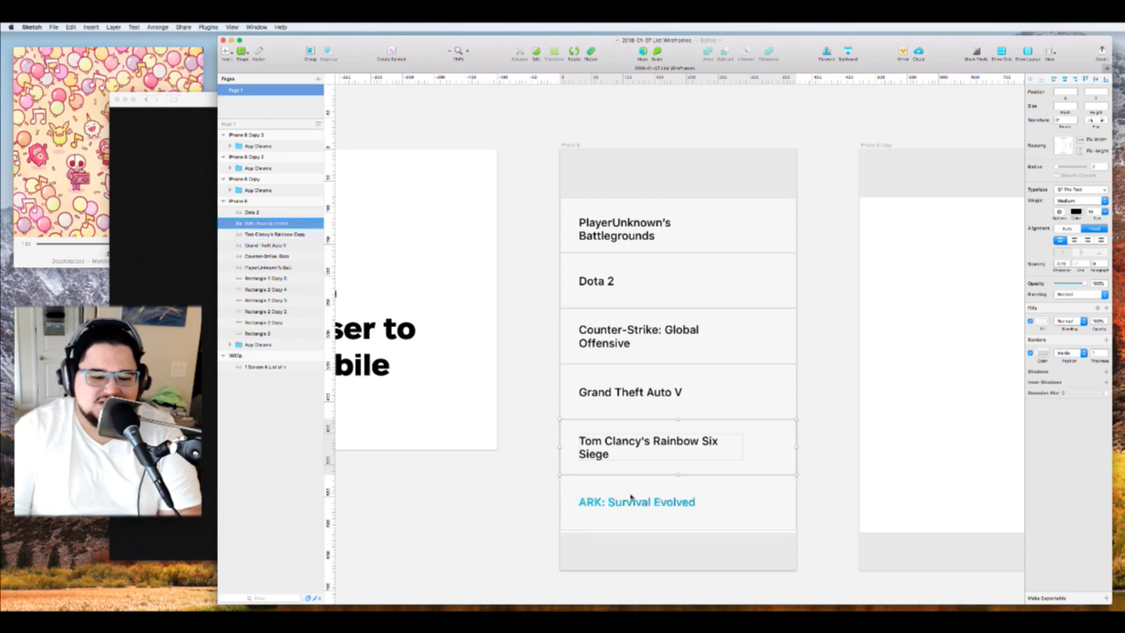
pyautogui.keyDown('shift'); pyautogui.click(768, 504); pyautogui.keyUp('shift')
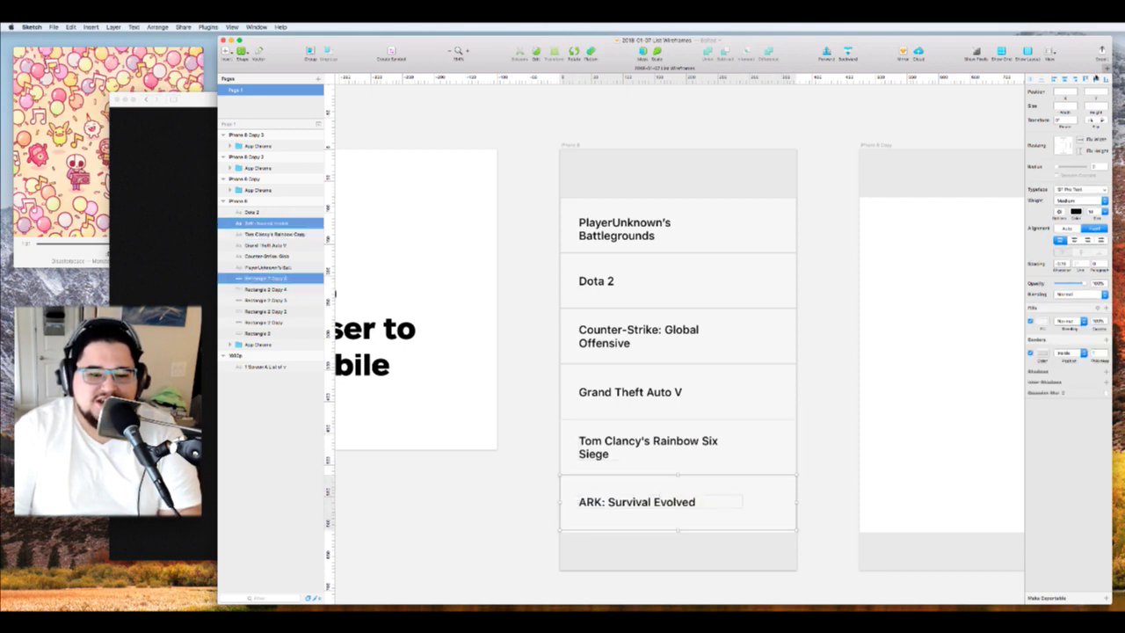
pyautogui.click(1094, 79)
pyautogui.click(826, 261)
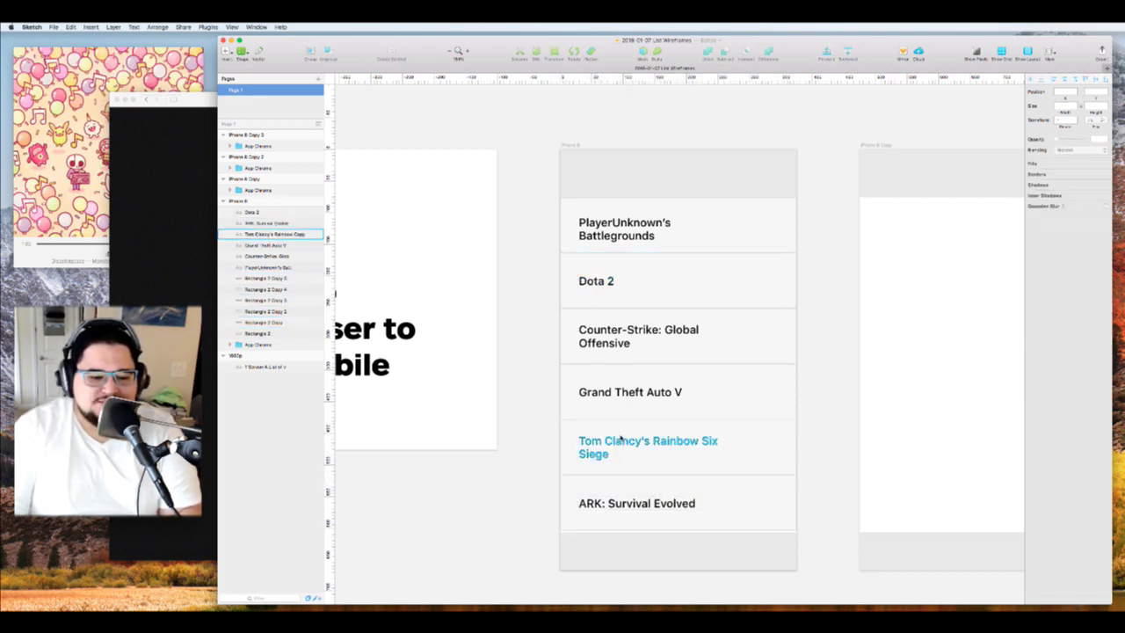
# Select all six game titles without their row rectangles and move them flush with the artboard's left edge
pyautogui.click(604, 458)
pyautogui.keyDown('shift'); pyautogui.click(588, 514); pyautogui.keyUp('shift')
pyautogui.keyDown('shift'); pyautogui.click(598, 503); pyautogui.keyUp('shift')
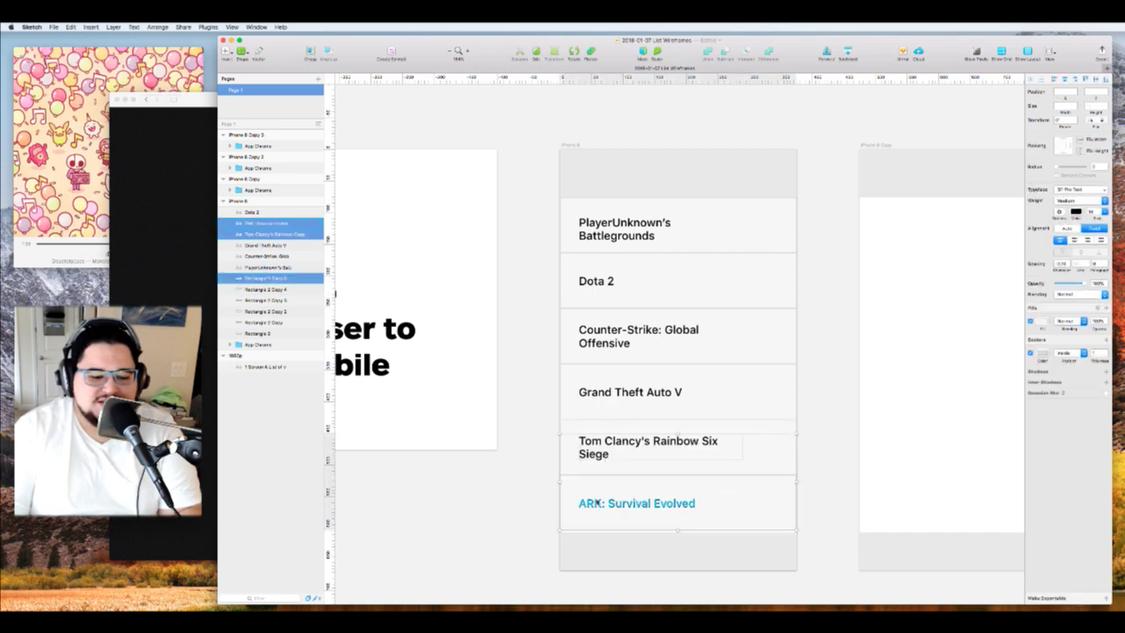
pyautogui.keyDown('shift'); pyautogui.click(573, 447); pyautogui.keyUp('shift')
pyautogui.keyDown('shift'); pyautogui.click(615, 392); pyautogui.keyUp('shift')
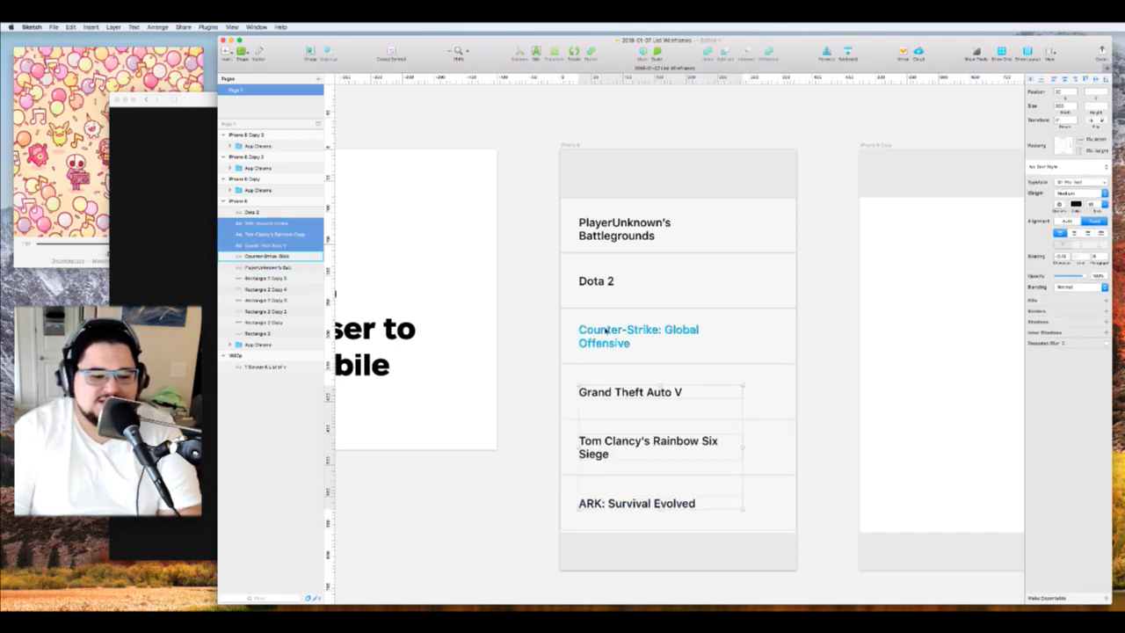
pyautogui.keyDown('shift'); pyautogui.click(615, 336); pyautogui.keyUp('shift')
pyautogui.keyDown('shift'); pyautogui.click(597, 281); pyautogui.keyUp('shift')
pyautogui.keyDown('shift'); pyautogui.click(616, 230); pyautogui.keyUp('shift')
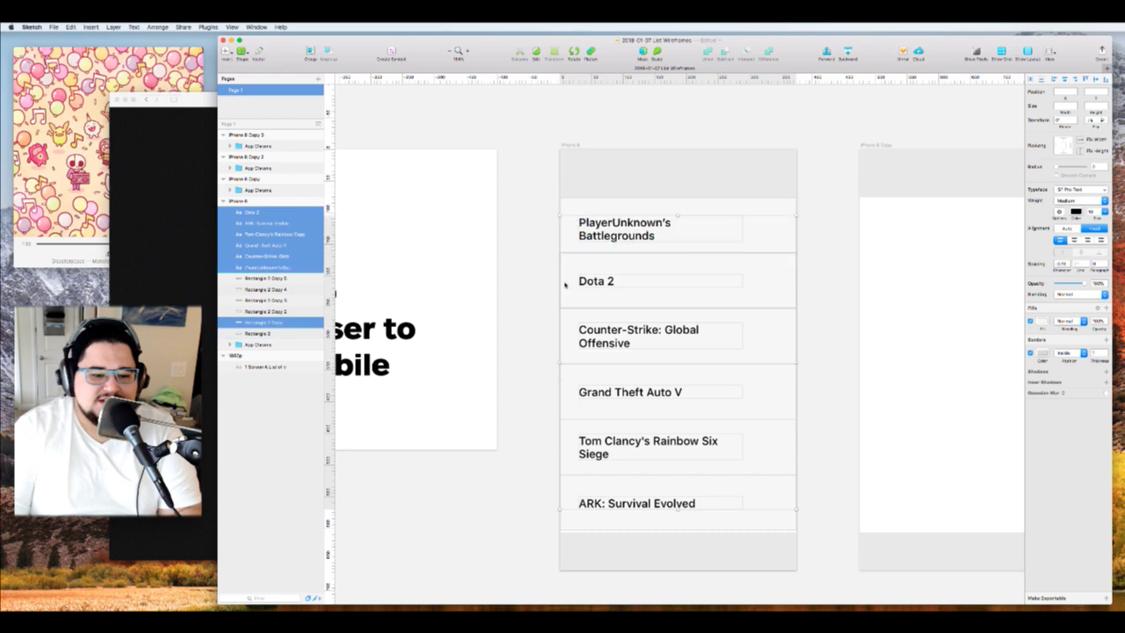
pyautogui.moveTo(598, 281); pyautogui.dragTo(579, 282)
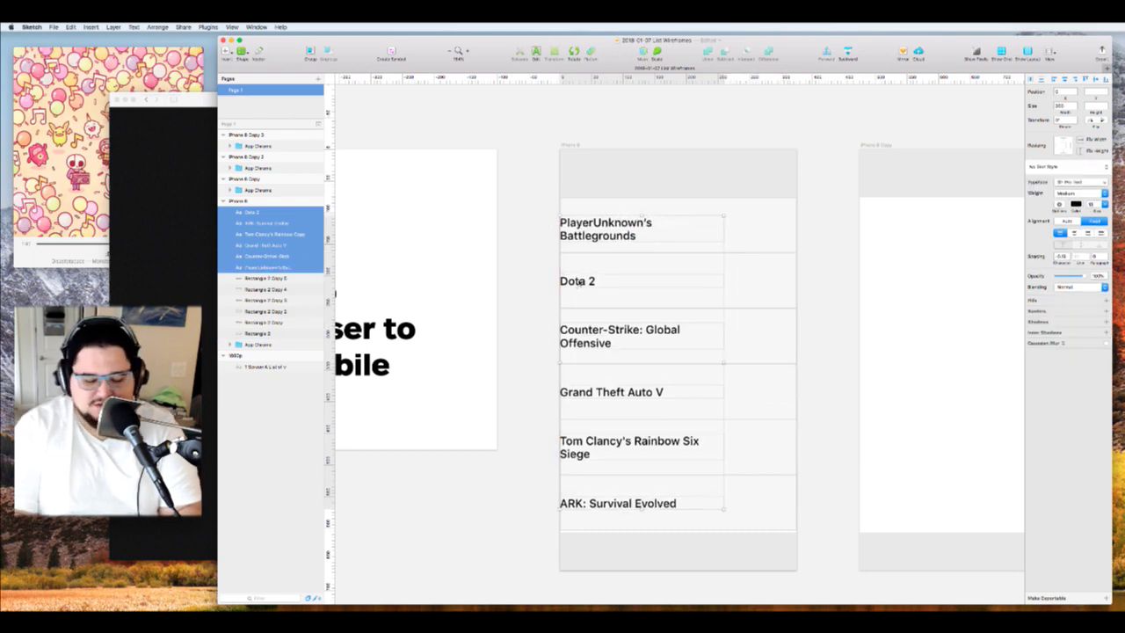
# Indent the six game titles to an X position of 24
pyautogui.hotkey('shift', 'Right')
pyautogui.hotkey('shift', 'Right')
pyautogui.press('Right')
pyautogui.press('Right')
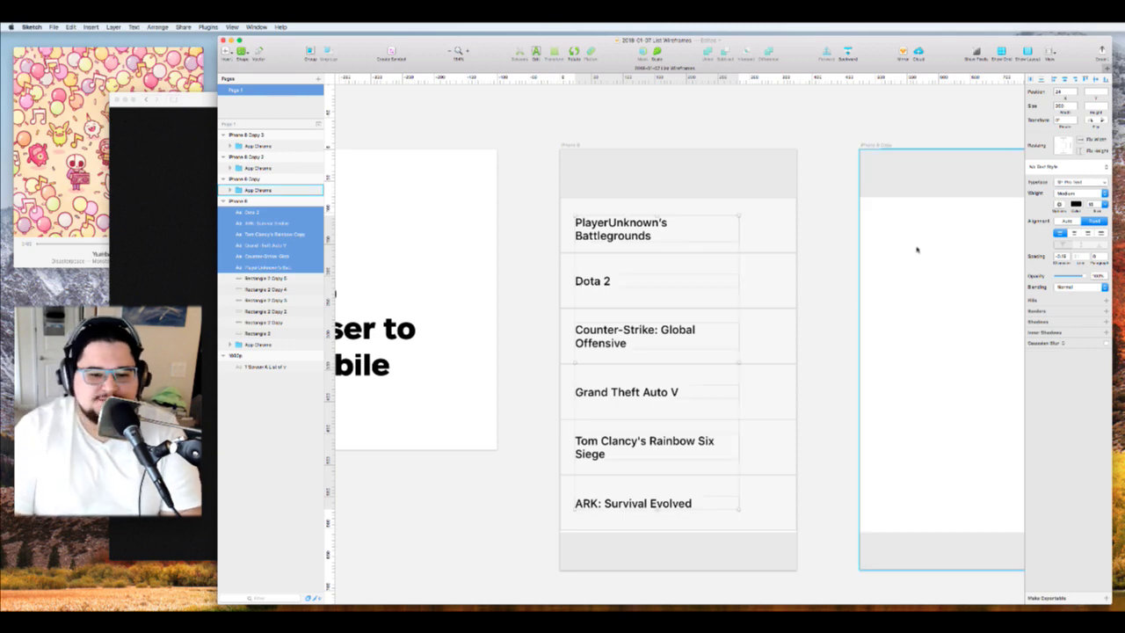
pyautogui.click(829, 246)
# Draw a small circle near the right end of the first game row, with a smaller square overlapping its lower left
pyautogui.scroll(5, 771, 226)
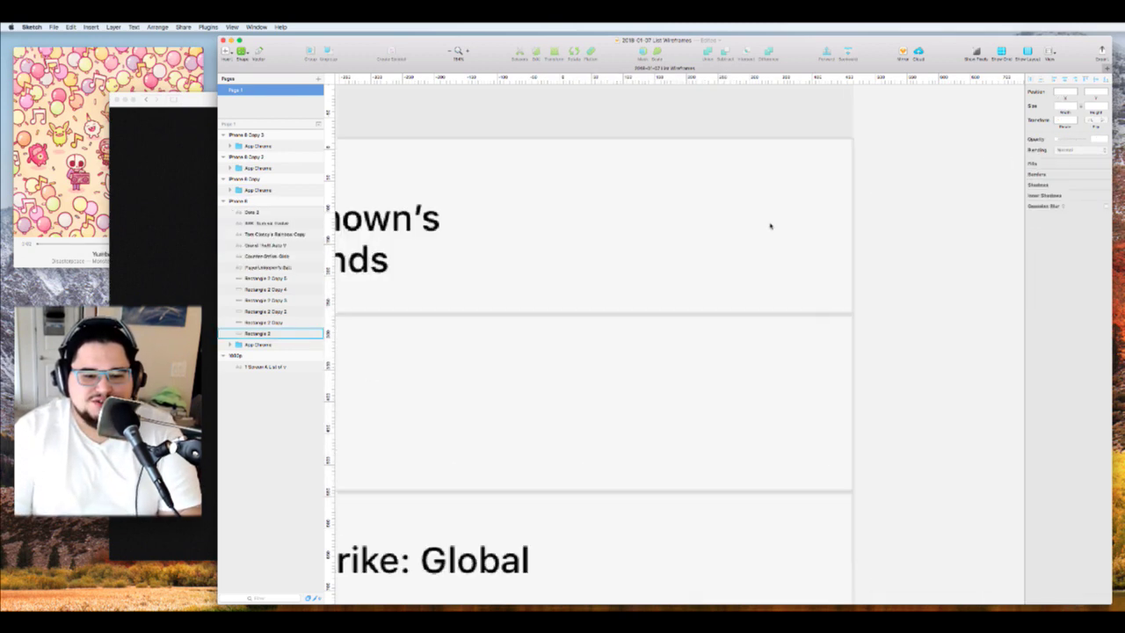
pyautogui.hscroll(2, 771, 226)
pyautogui.press('o')
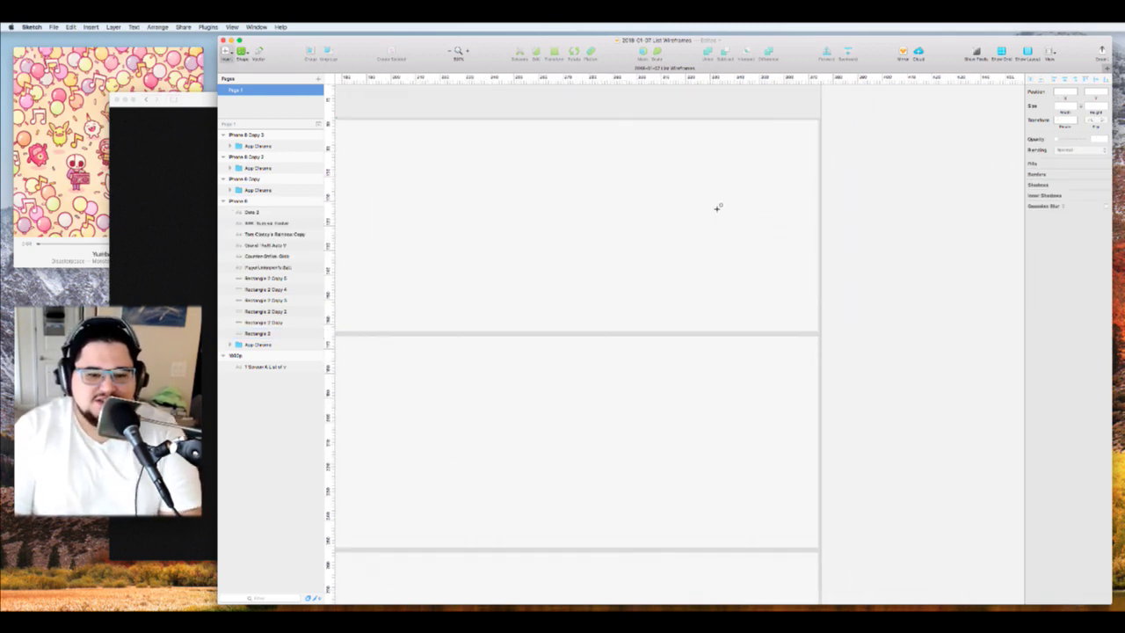
pyautogui.moveTo(717, 201)
pyautogui.mouseDown()
pyautogui.moveTo(779, 275)
pyautogui.moveTo(744, 246)
pyautogui.moveTo(743, 226)
pyautogui.moveTo(696, 263)
pyautogui.mouseUp()
pyautogui.press('r')
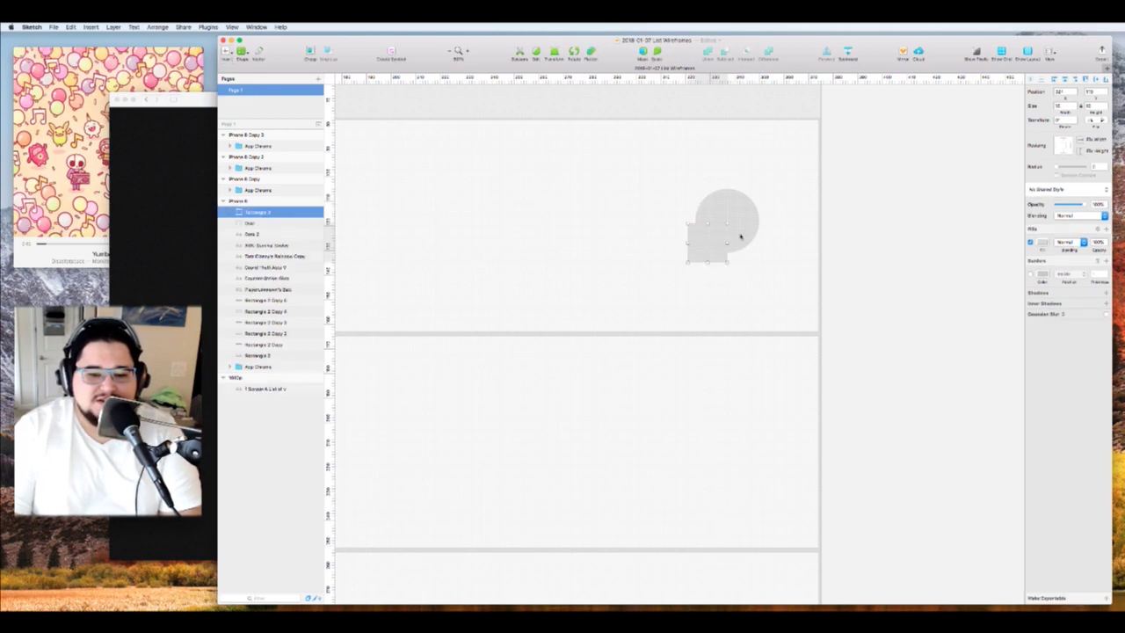
# Give the small square a border and turn off its fill
pyautogui.click(1031, 275)
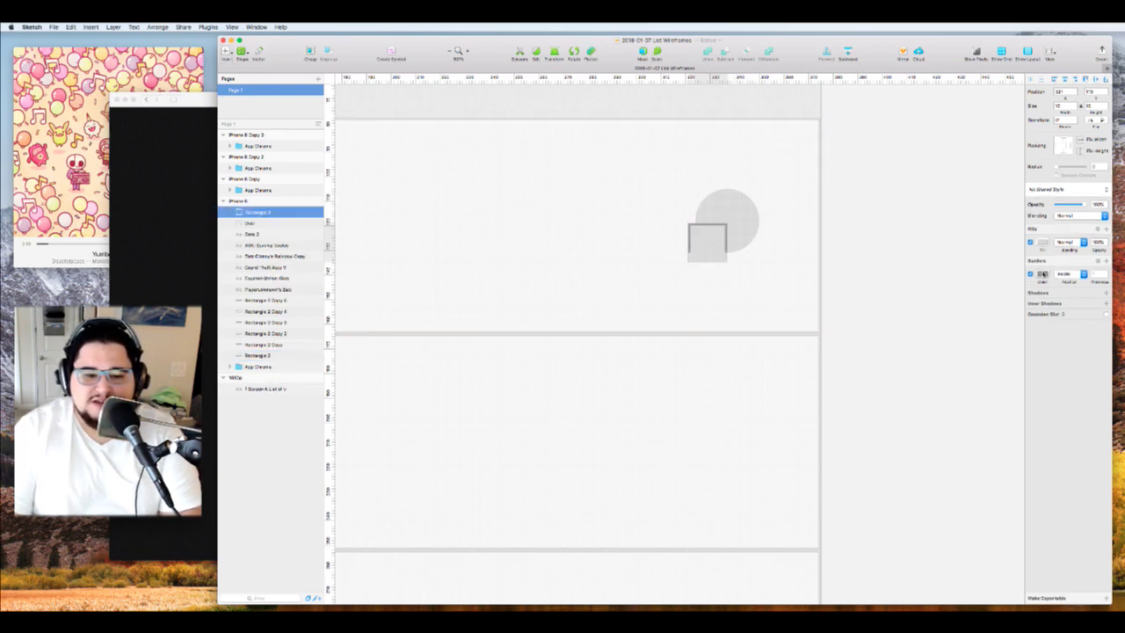
pyautogui.click(1043, 274)
pyautogui.click(974, 244)
pyautogui.scroll(3, 731, 259)
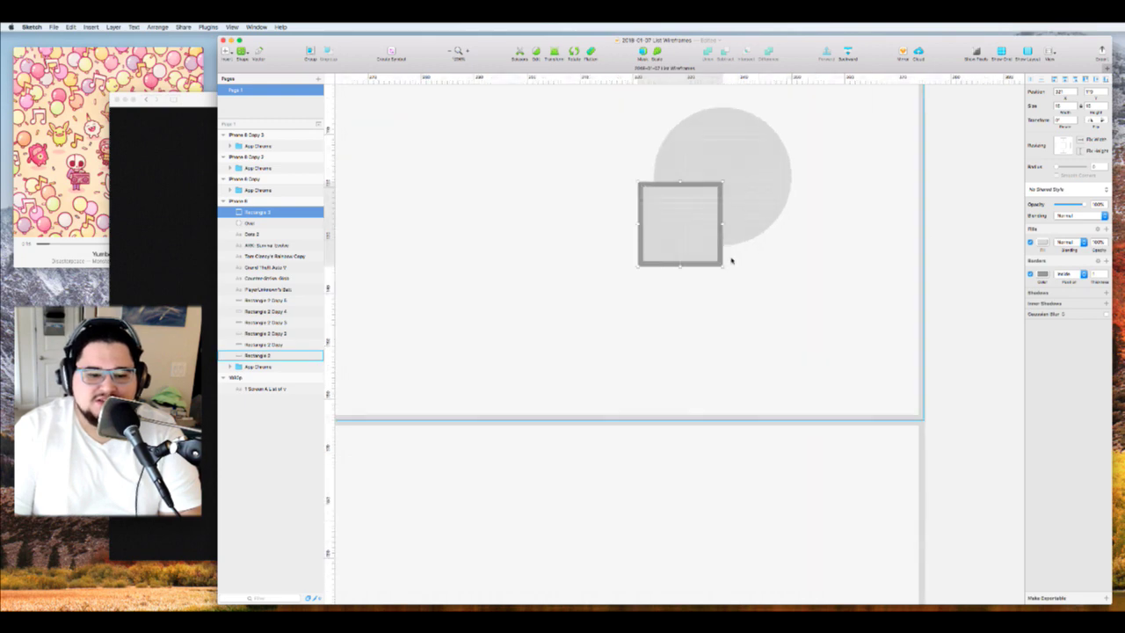
pyautogui.scroll(2, 731, 261)
pyautogui.click(1031, 242)
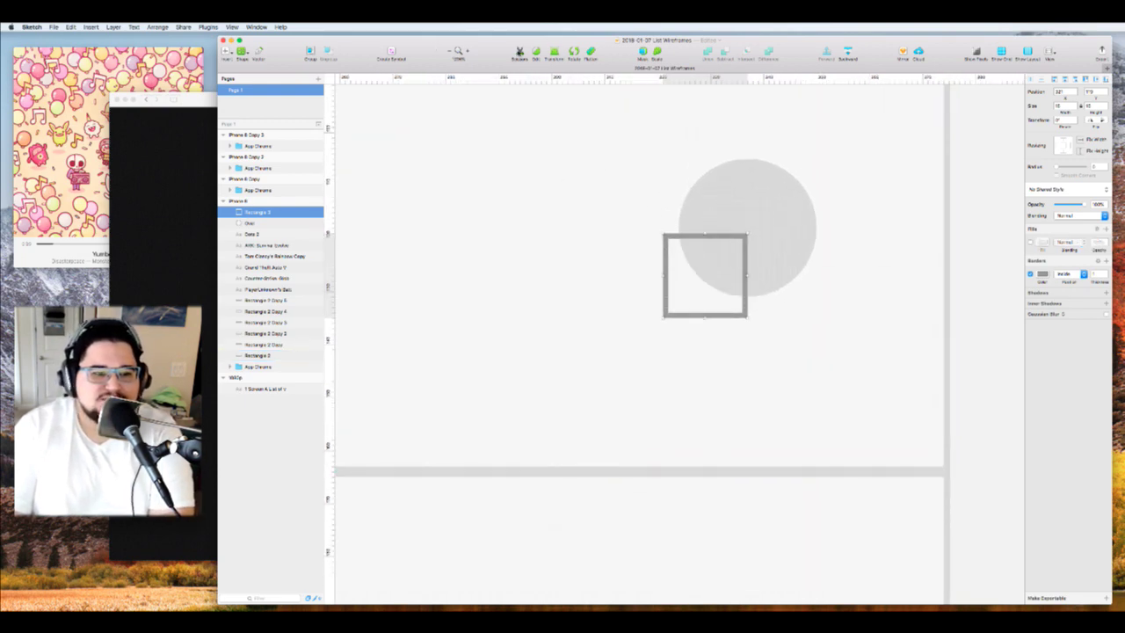
# Cut away the square's left and bottom edges with the Scissors tool, leaving an open right-angle corner
pyautogui.click(520, 52)
pyautogui.click(665, 288)
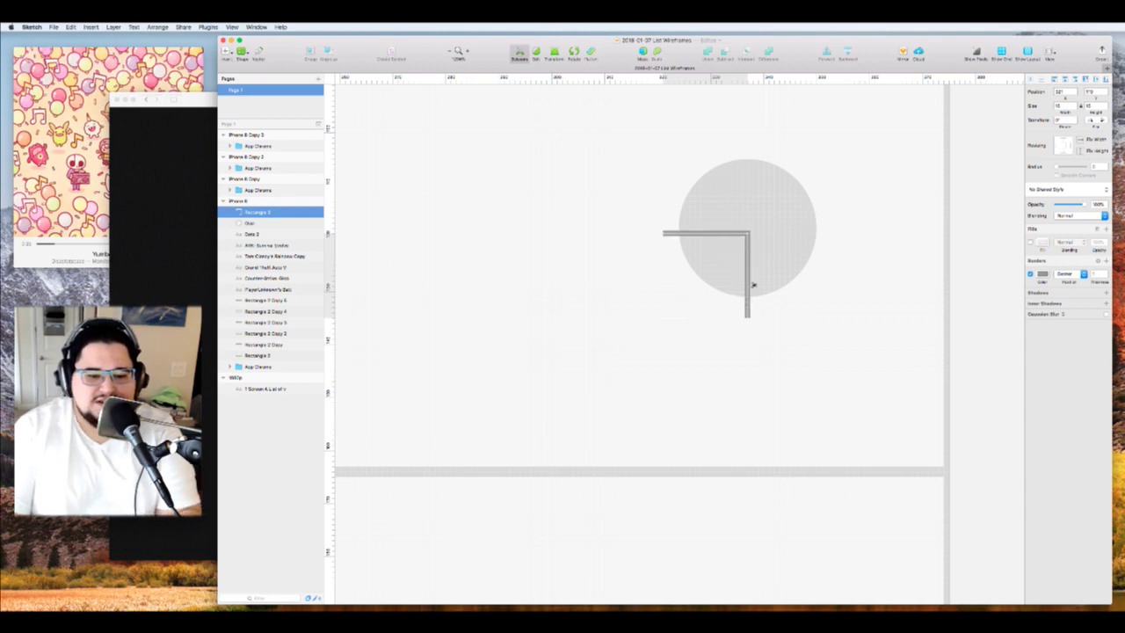
pyautogui.press('Escape')
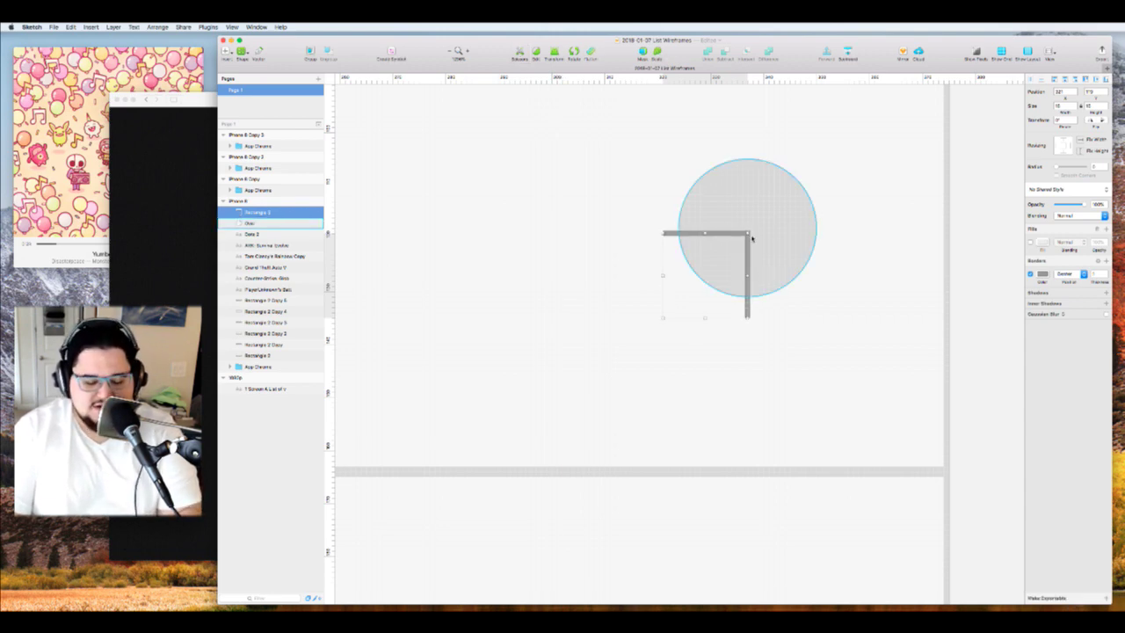
# Rotate the open corner shape 45 degrees clockwise to form a chevron pointing right
pyautogui.press('super+shift+r')
pyautogui.moveTo(751, 238); pyautogui.dragTo(775, 323)
pyautogui.moveTo(774, 287); pyautogui.dragTo(775, 284)
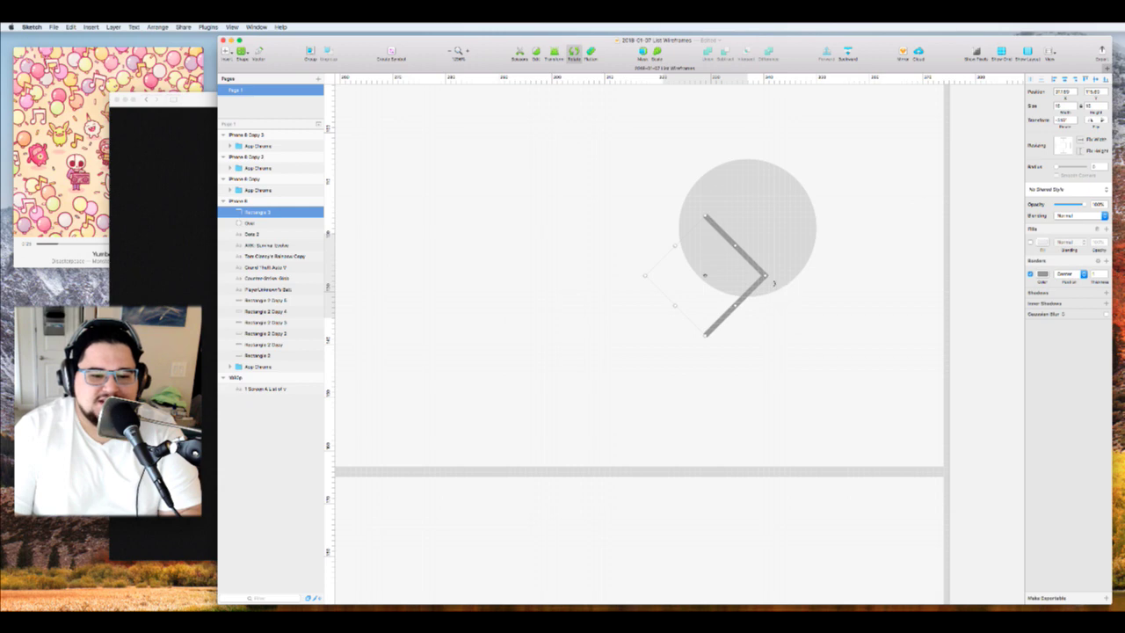
pyautogui.press('Escape')
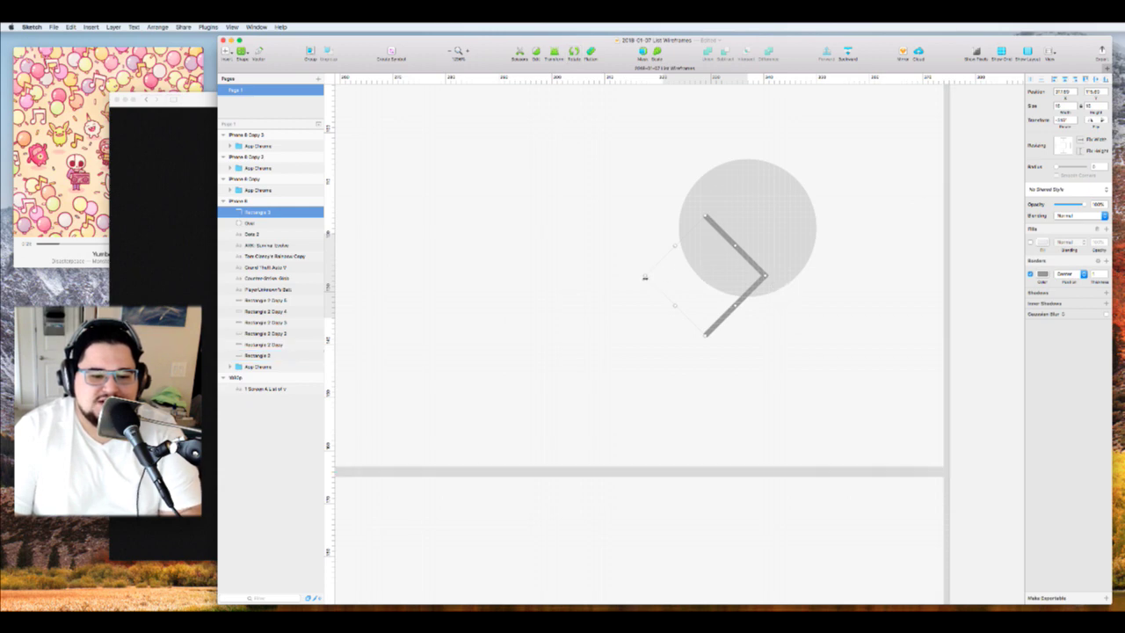
# Scale the chevron down by pulling its outer corner inward, then leave point editing
pyautogui.moveTo(645, 275); pyautogui.dragTo(705, 278)
pyautogui.press('Return')
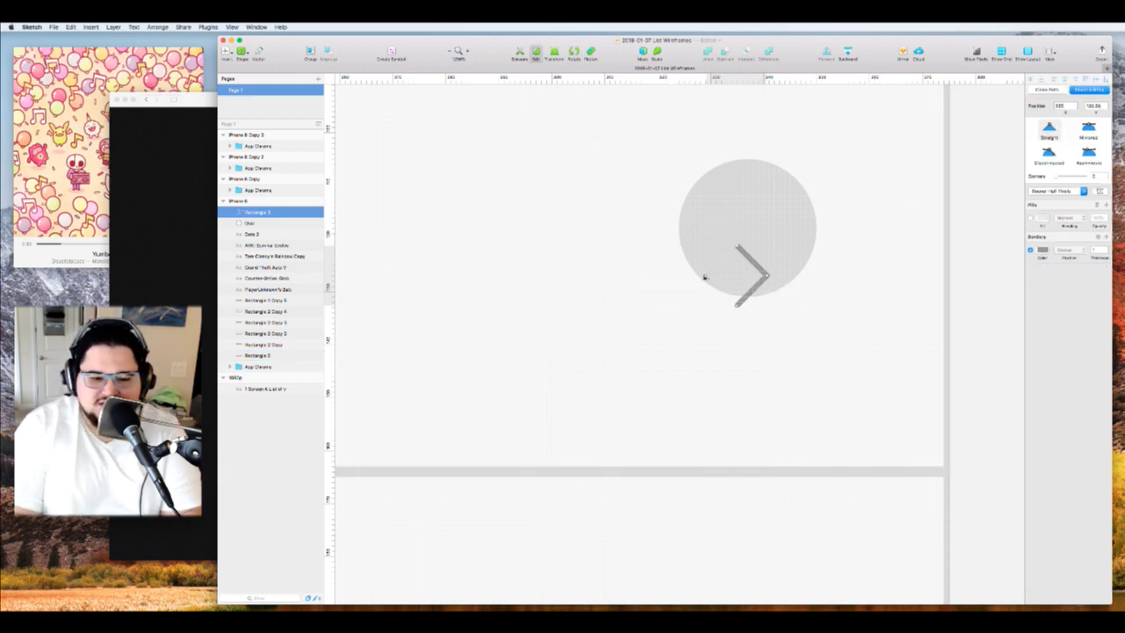
pyautogui.press('Escape')
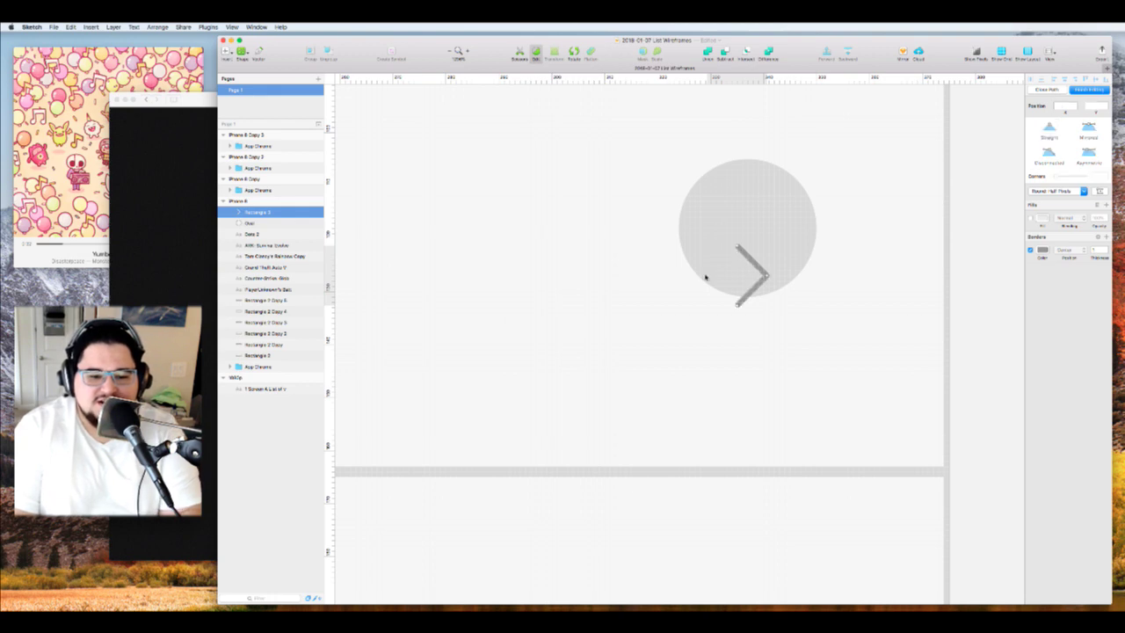
pyautogui.press('Escape')
# Nudge the chevron up until it sits vertically centred inside the circle
pyautogui.press('Up')
pyautogui.hotkey('shift', 'Up')
pyautogui.press('Down')
pyautogui.press('Down')
pyautogui.press('Down')
pyautogui.press('Down')
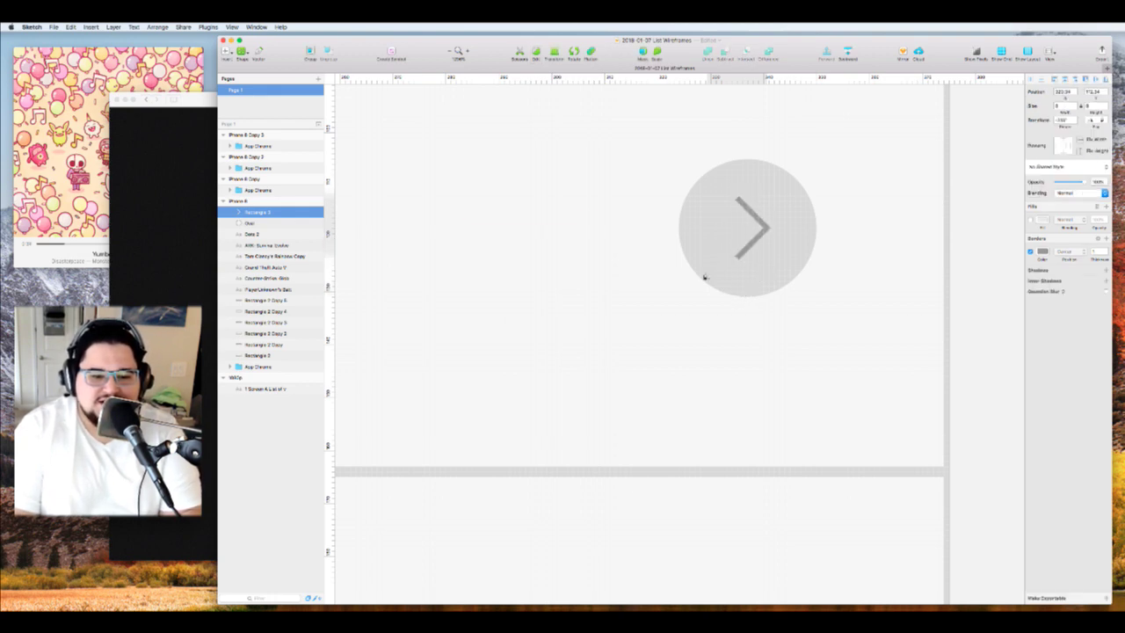
pyautogui.press('Left')
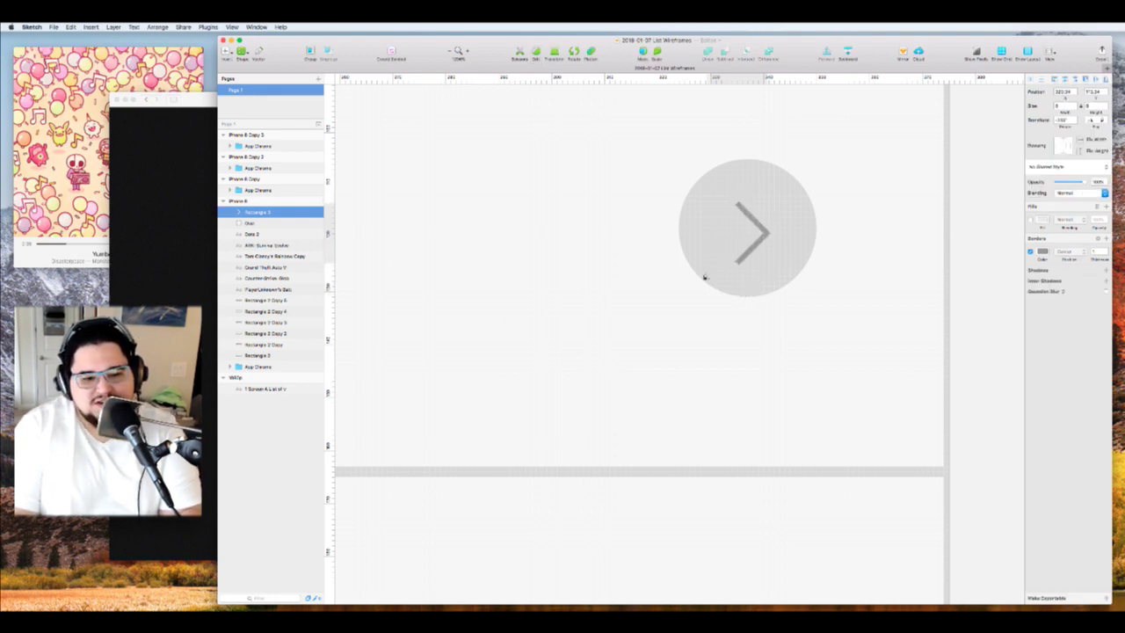
pyautogui.press('Up')
# Increase the chevron's border thickness to 3
pyautogui.click(1095, 256)
pyautogui.press('Up')
pyautogui.press('Up')
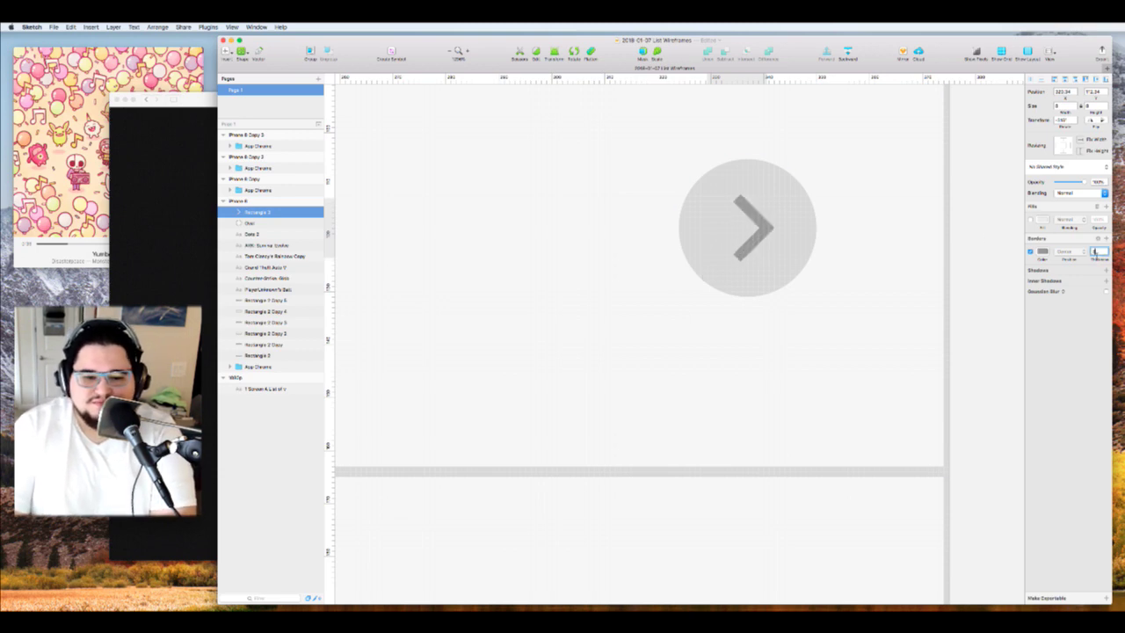
pyautogui.click(764, 232)
pyautogui.press('Escape')
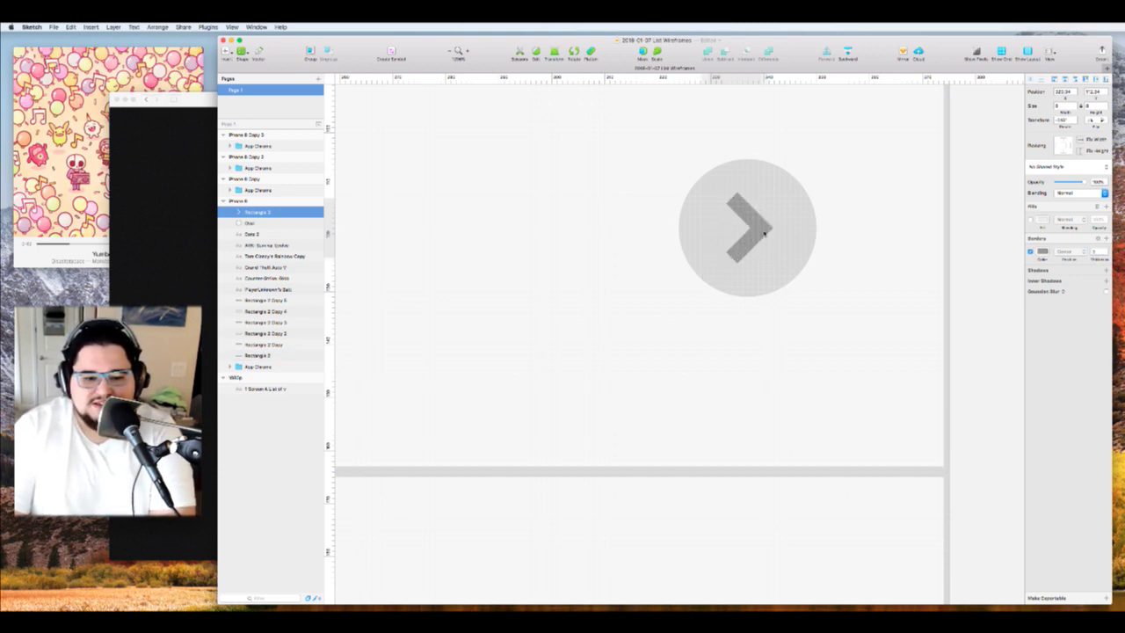
# Shrink the circle behind the chevron to 24 × 24
pyautogui.scroll(-6, 811, 238)
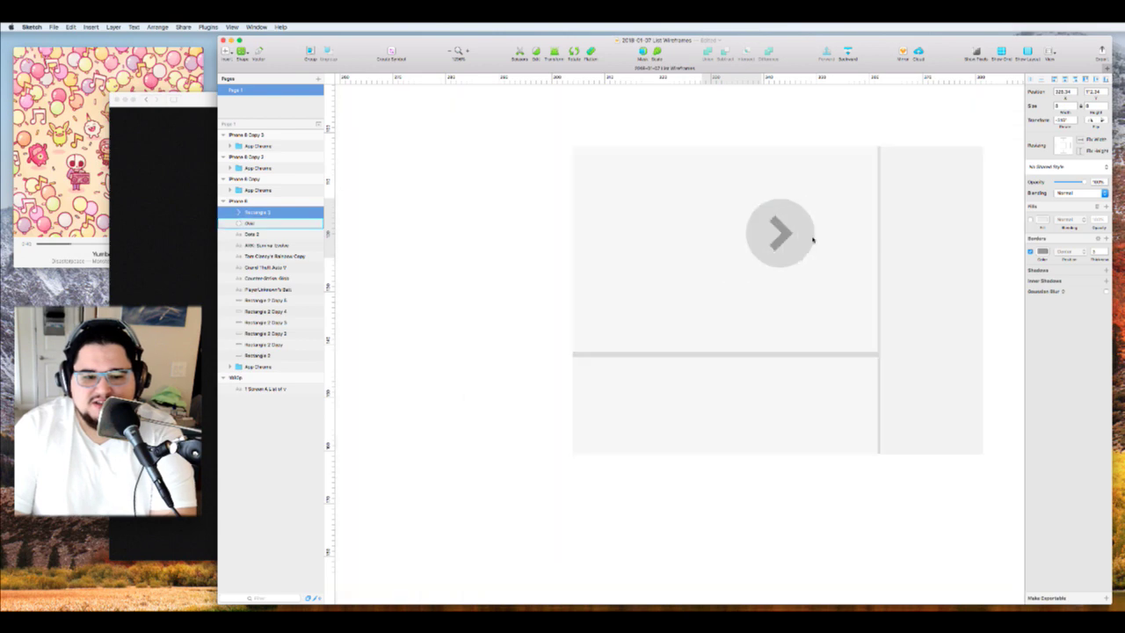
pyautogui.click(811, 239)
pyautogui.scroll(5, 810, 235)
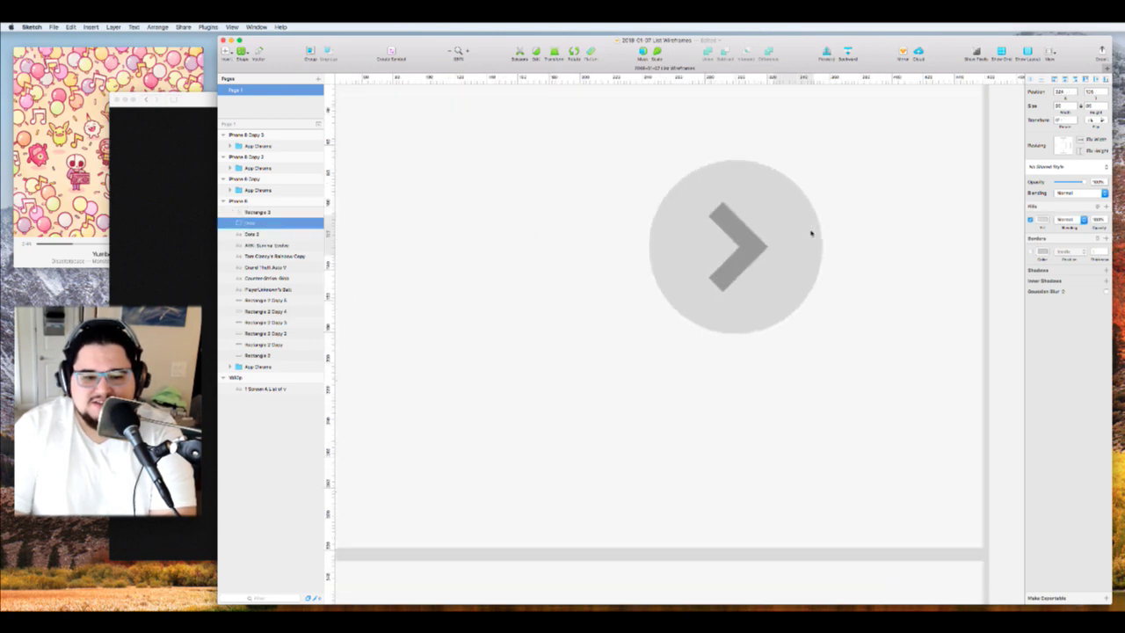
pyautogui.moveTo(824, 336); pyautogui.dragTo(816, 329)
pyautogui.press('Down')
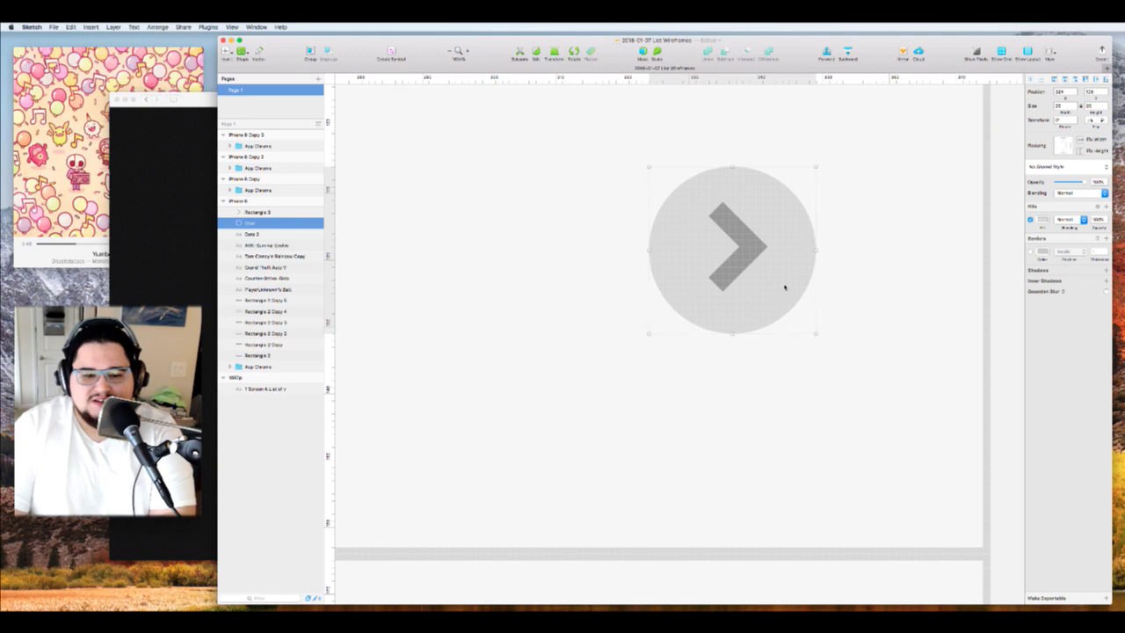
pyautogui.moveTo(814, 333); pyautogui.dragTo(808, 327)
pyautogui.click(749, 244)
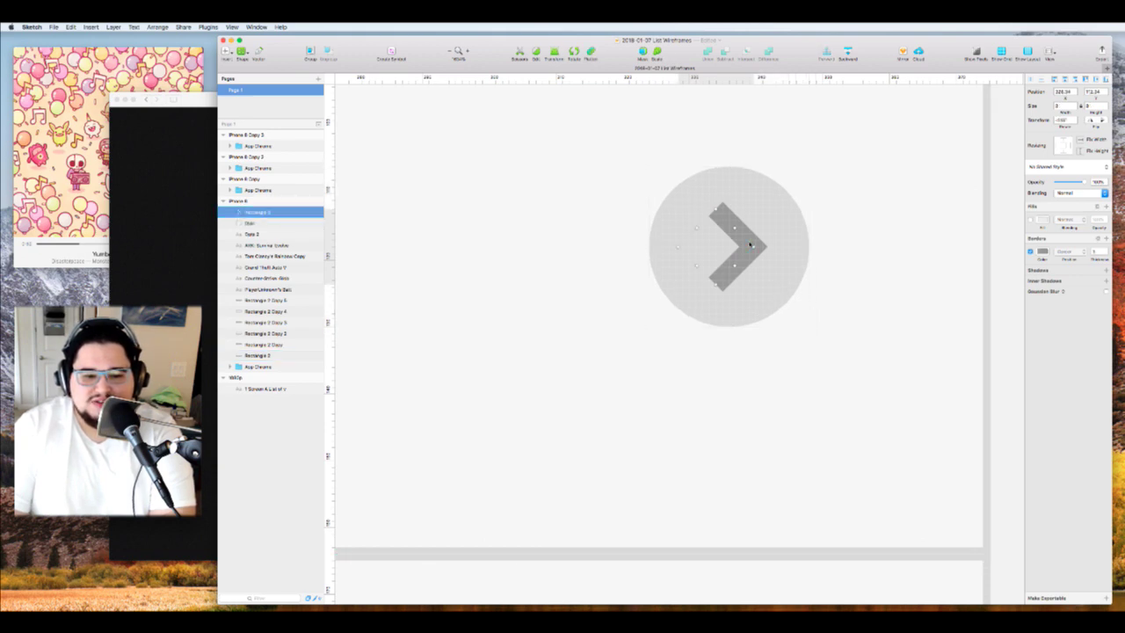
# Change the circle's fill from light to dark grey
pyautogui.press('super+minus')
pyautogui.press('super+minus')
pyautogui.press('super+minus')
pyautogui.press('super+minus')
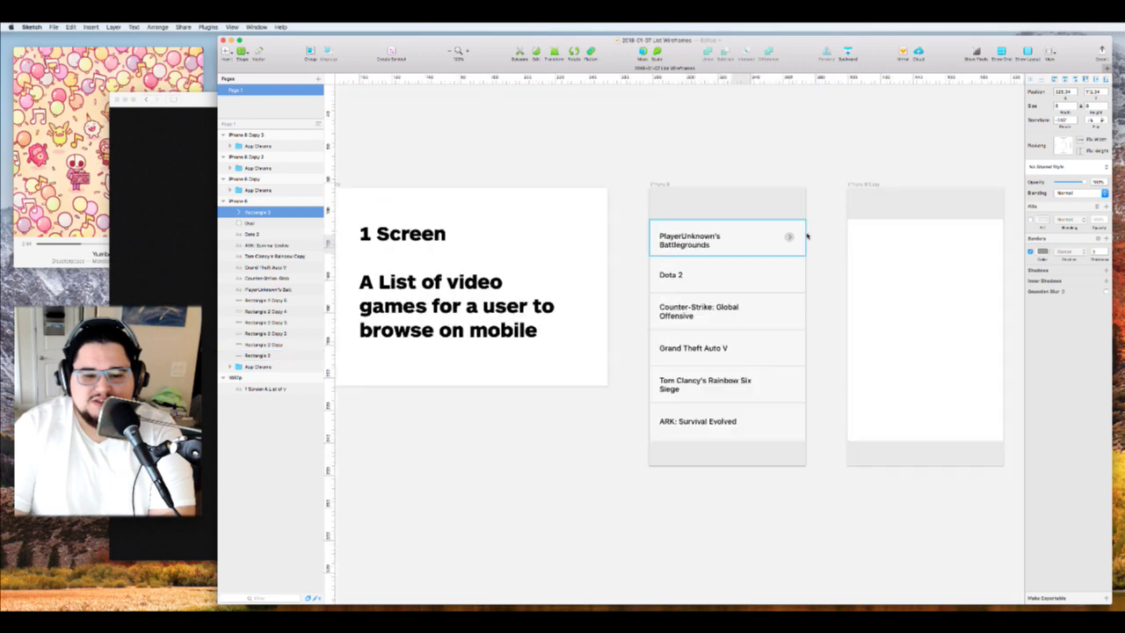
pyautogui.click(825, 227)
pyautogui.click(788, 236)
pyautogui.scroll(5, 791, 235)
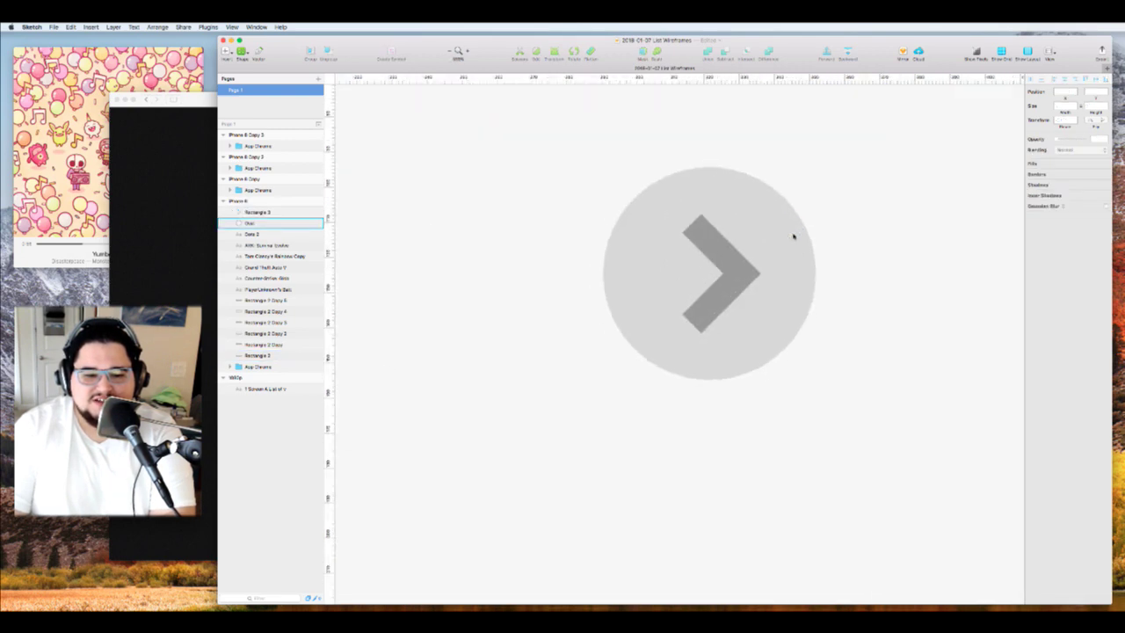
pyautogui.click(1043, 220)
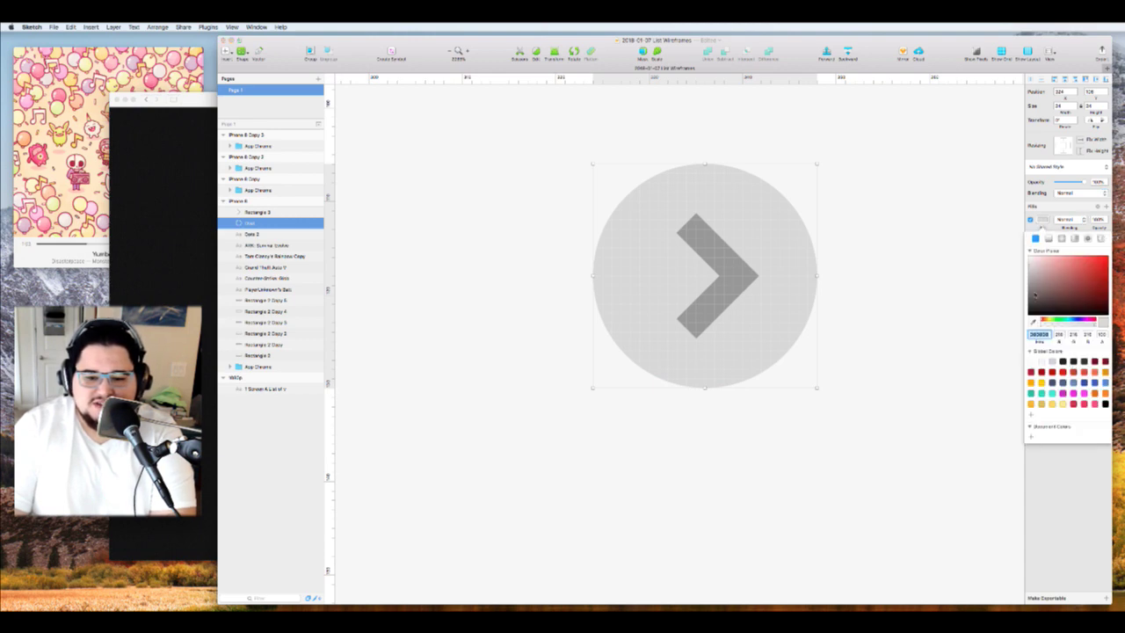
pyautogui.click(1035, 296)
# Recolour the chevron's border to white so it contrasts with the dark circle
pyautogui.click(710, 241)
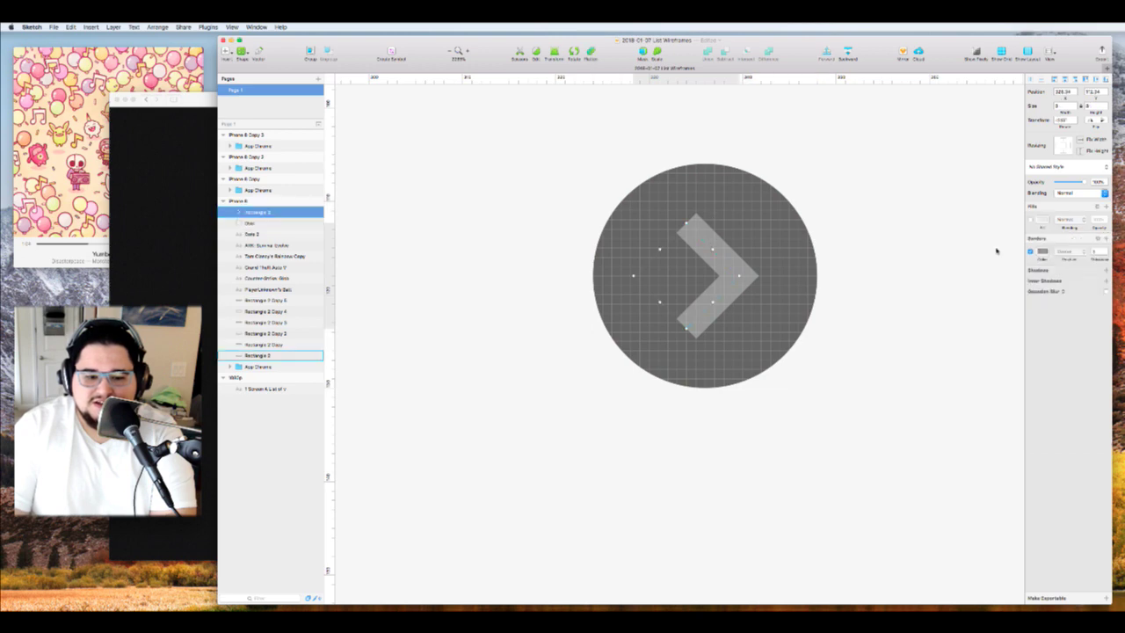
pyautogui.click(1041, 252)
pyautogui.moveTo(1060, 304); pyautogui.dragTo(941, 271)
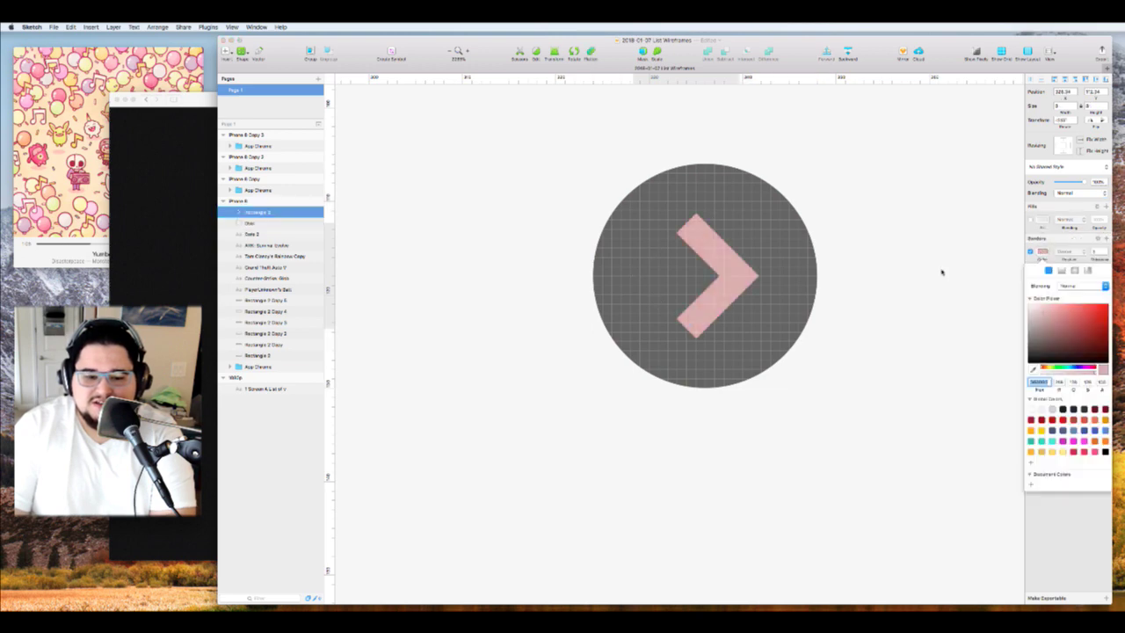
# Group the chevron and the circle into a single icon
pyautogui.keyDown('shift'); pyautogui.click(789, 245); pyautogui.keyUp('shift')
pyautogui.scroll(-5, 789, 245)
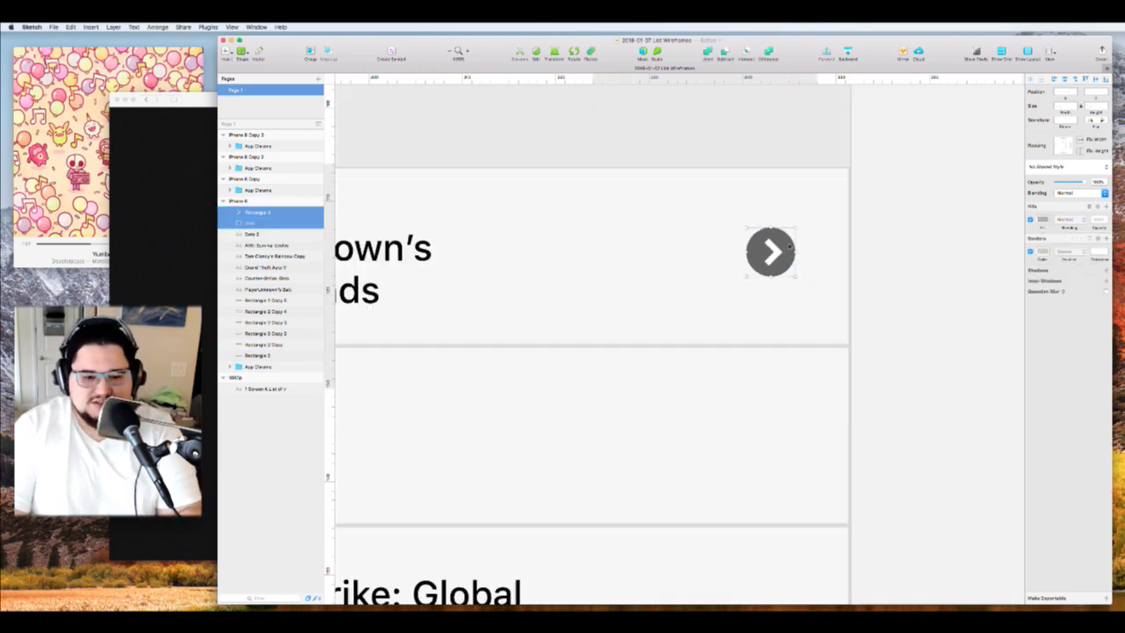
pyautogui.scroll(-3, 789, 245)
pyautogui.scroll(10, 789, 246)
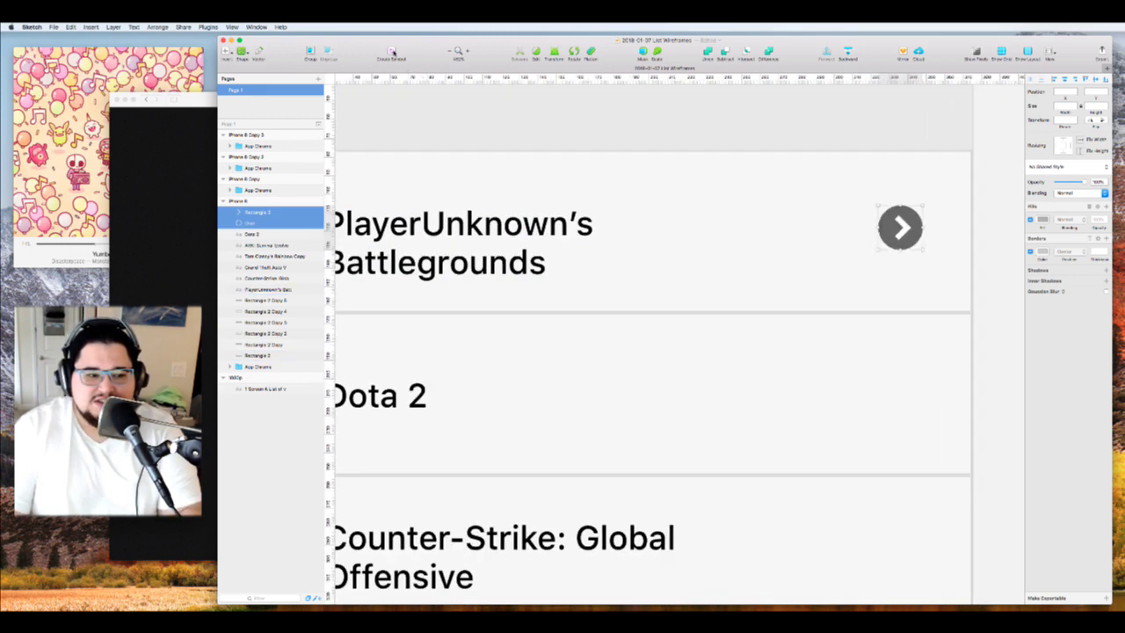
pyautogui.press('super+g')
# Duplicate the icon group straight down into the Dota 2, Counter-Strike: Global Offensive and Grand Theft Auto V rows
pyautogui.scroll(-6, 763, 291)
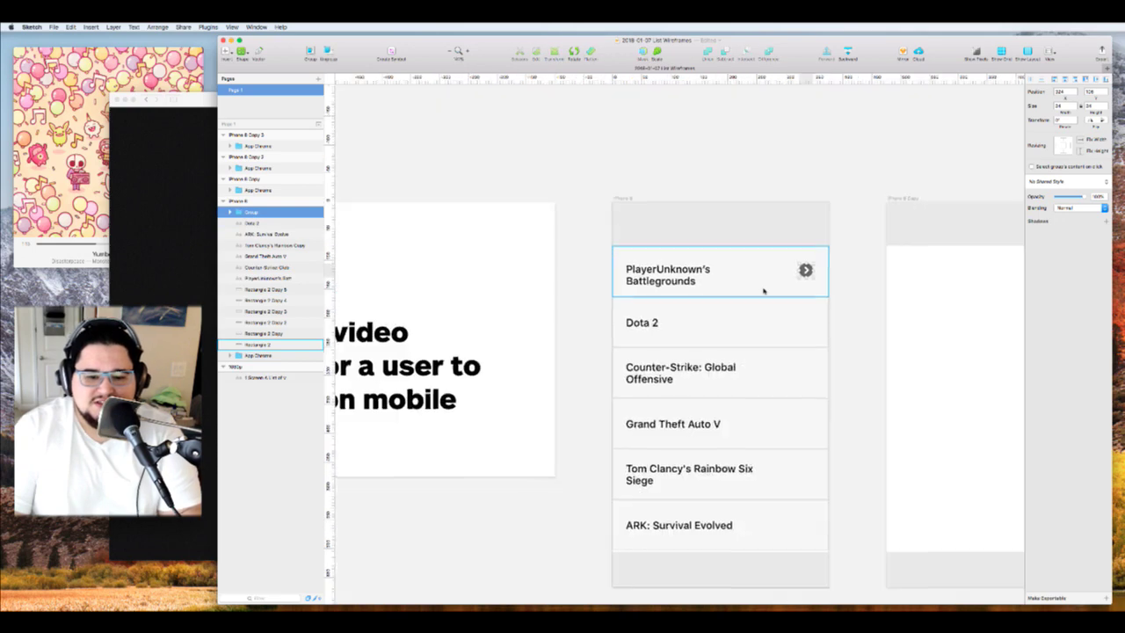
pyautogui.hscroll(-1, 764, 291)
pyautogui.press('alt')
pyautogui.moveTo(834, 253); pyautogui.dragTo(834, 407)
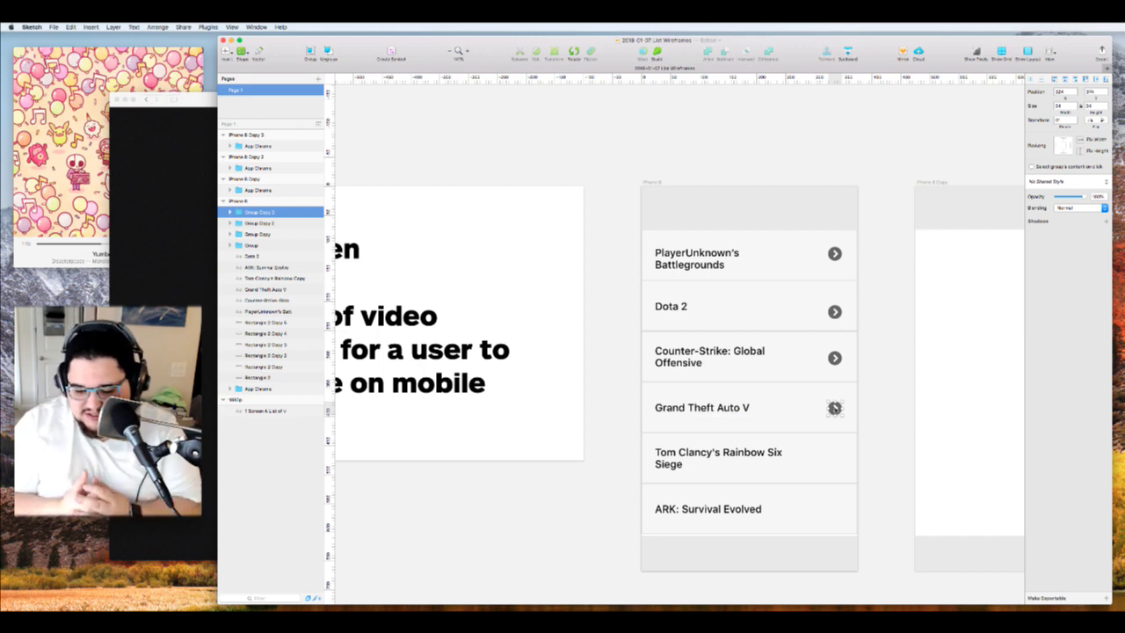
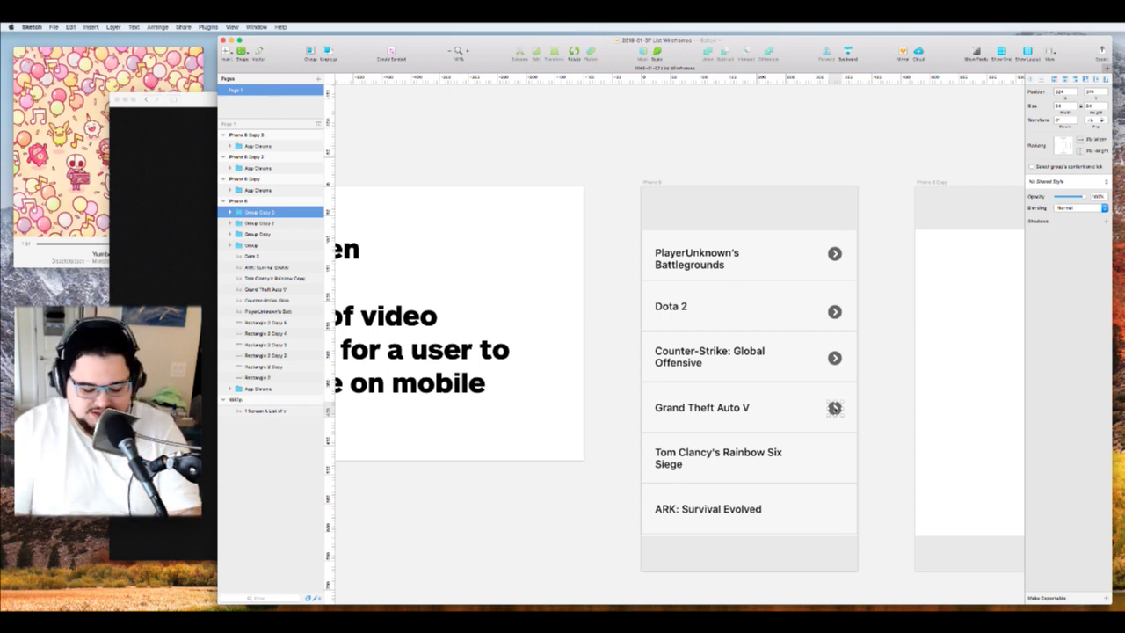
# Duplicate the icon into the last two rows and vertically centre the ARK: Survival Evolved row's icon and title on its background
pyautogui.moveTo(834, 408); pyautogui.dragTo(834, 503)
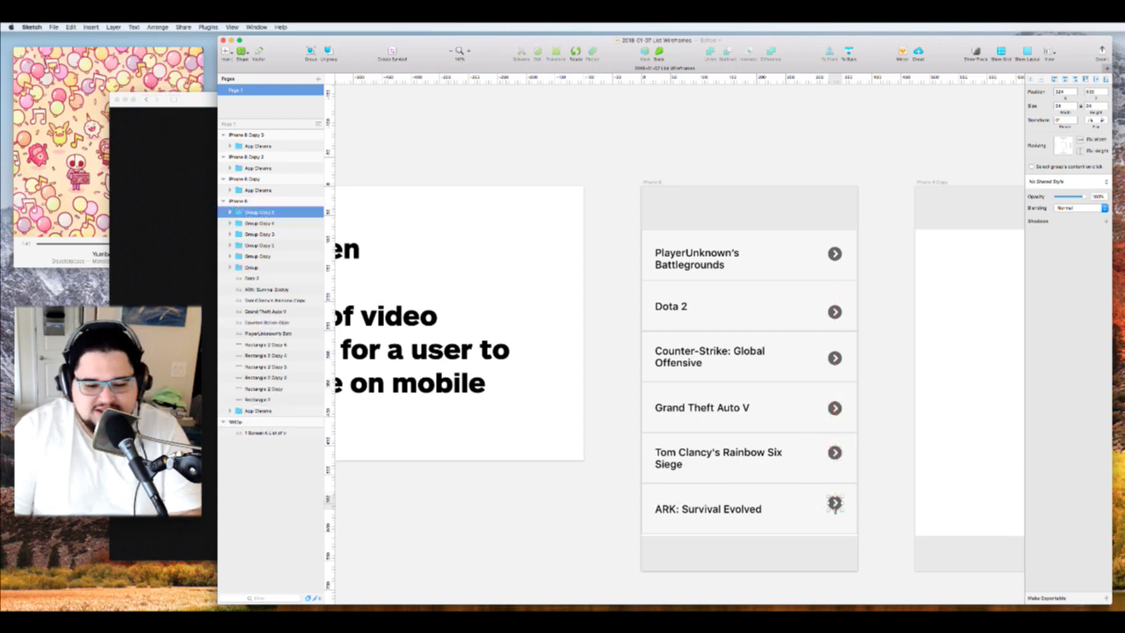
pyautogui.keyDown('shift'); pyautogui.click(738, 511); pyautogui.keyUp('shift')
pyautogui.keyDown('shift'); pyautogui.click(803, 498); pyautogui.keyUp('shift')
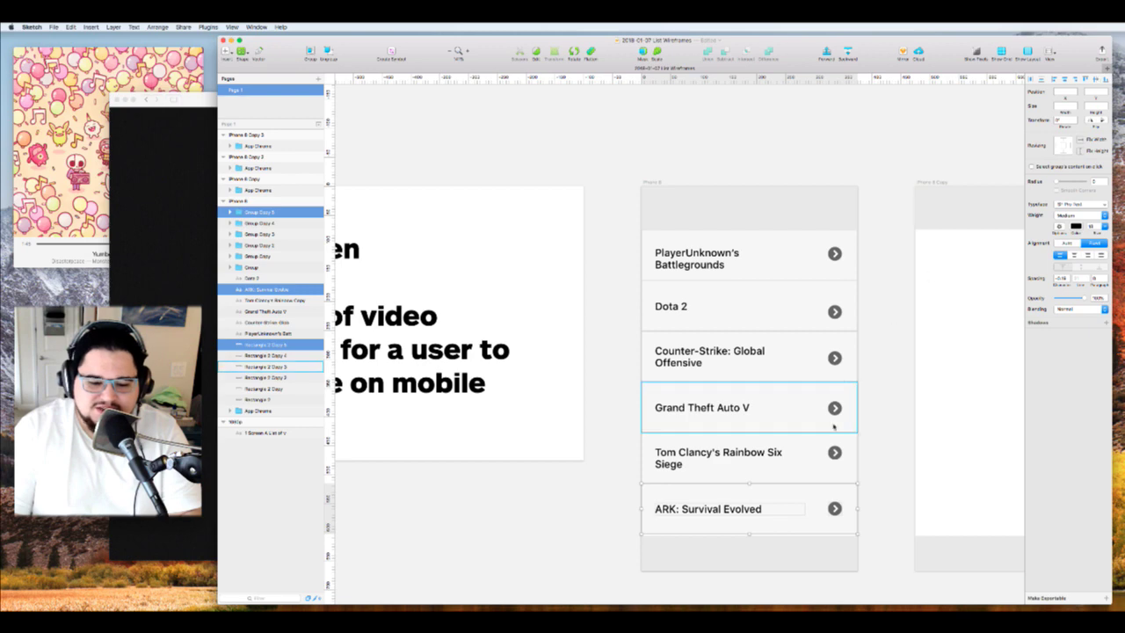
pyautogui.moveTo(861, 454); pyautogui.dragTo(716, 470)
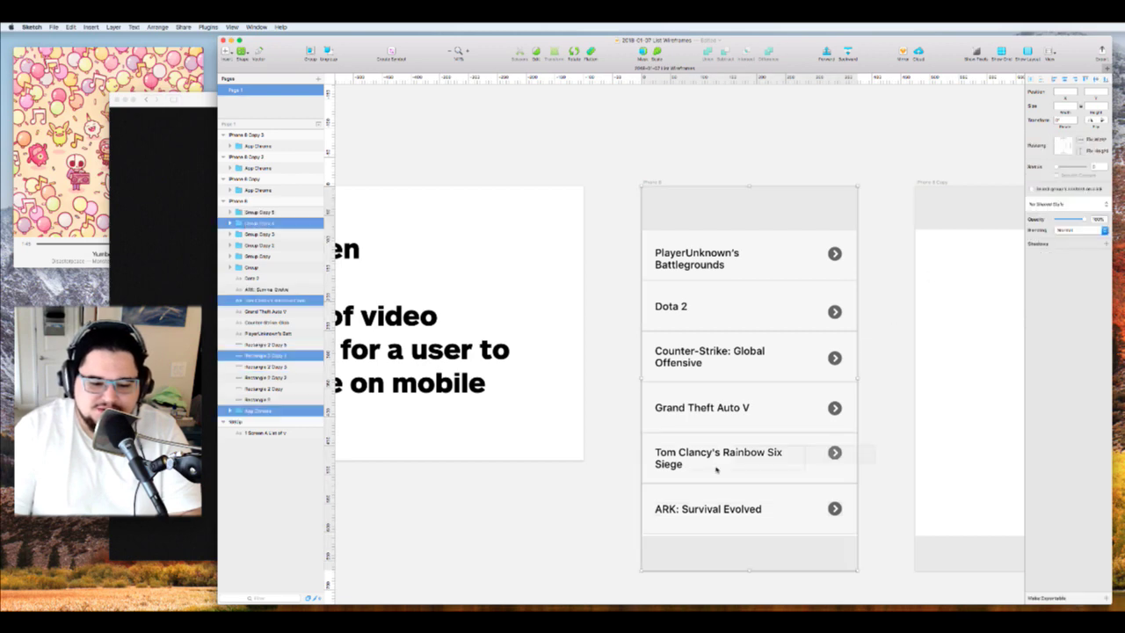
pyautogui.click(1096, 80)
pyautogui.press('super+z')
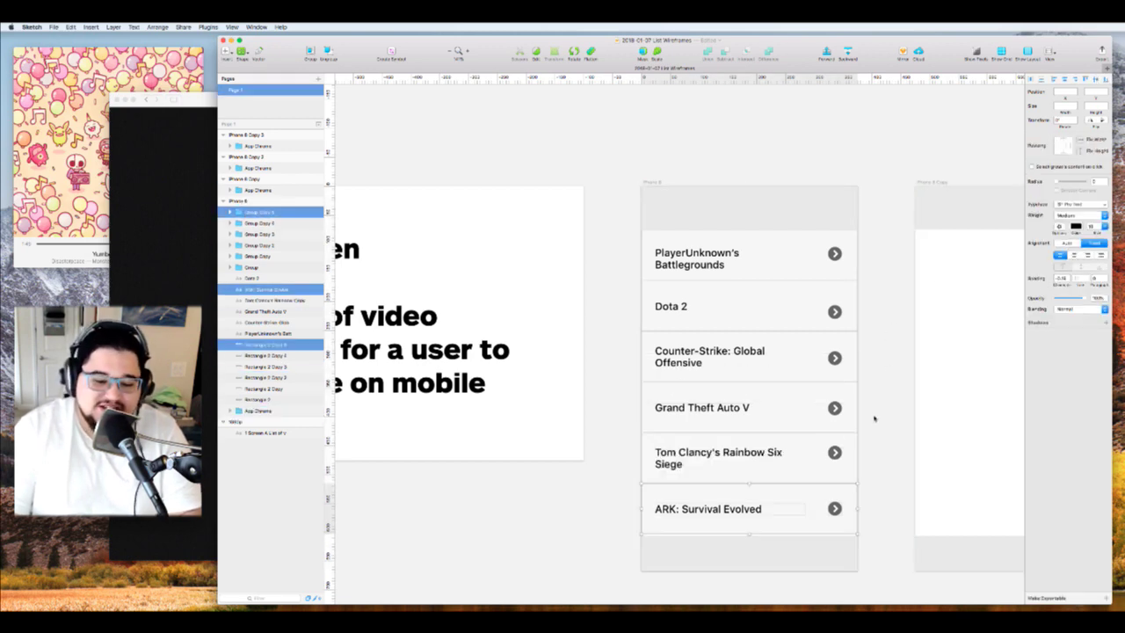
# Vertically centre the icon and title of the Tom Clancy's Rainbow Six Siege row on its background rectangle
pyautogui.click(875, 418)
pyautogui.click(836, 454)
pyautogui.keyDown('shift'); pyautogui.click(757, 456); pyautogui.keyUp('shift')
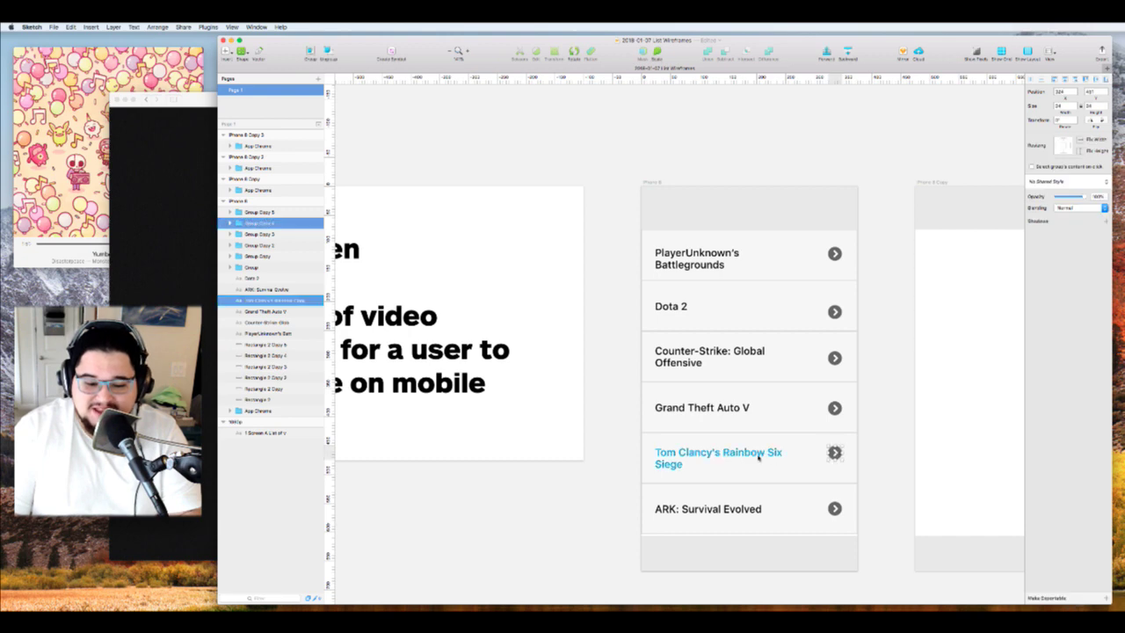
pyautogui.keyDown('shift'); pyautogui.click(824, 479); pyautogui.keyUp('shift')
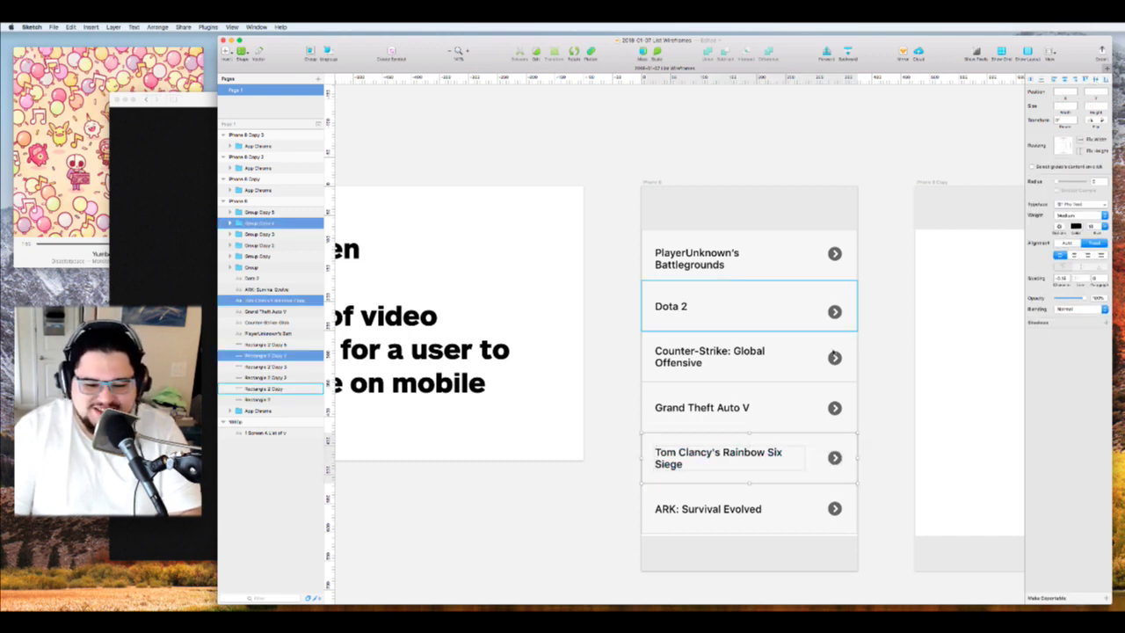
# Vertically centre the icons and titles of the Grand Theft Auto V and Counter-Strike: Global Offensive rows on their own backgrounds
pyautogui.click(725, 412)
pyautogui.doubleClick(722, 412)
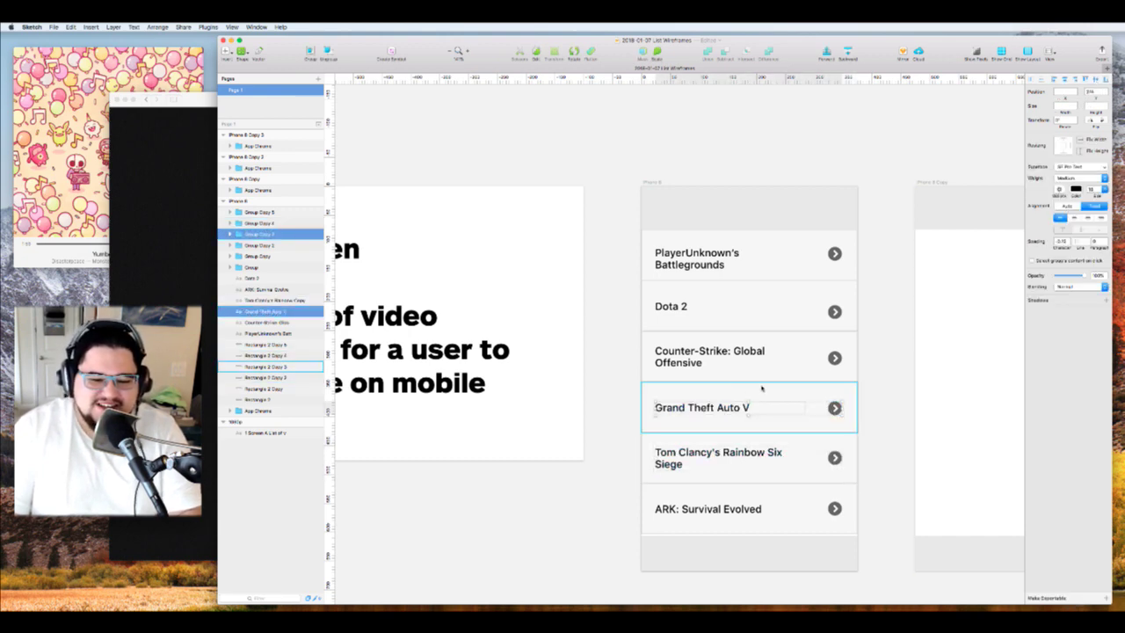
pyautogui.keyDown('shift'); pyautogui.click(763, 389); pyautogui.keyUp('shift')
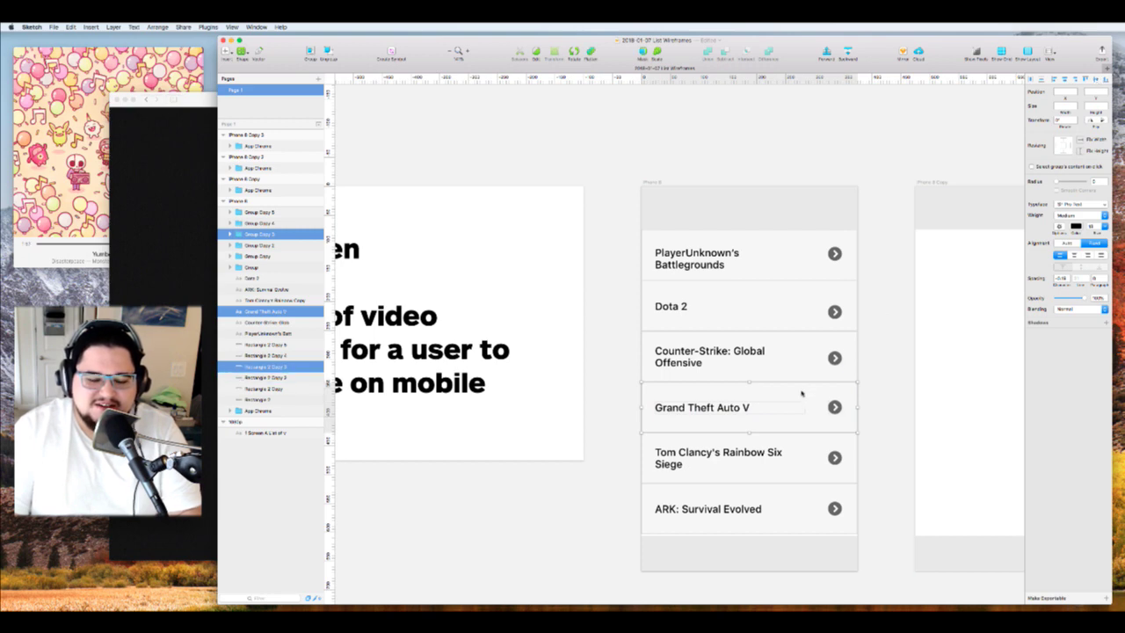
pyautogui.doubleClick(703, 356)
pyautogui.keyDown('shift'); pyautogui.click(806, 341); pyautogui.keyUp('shift')
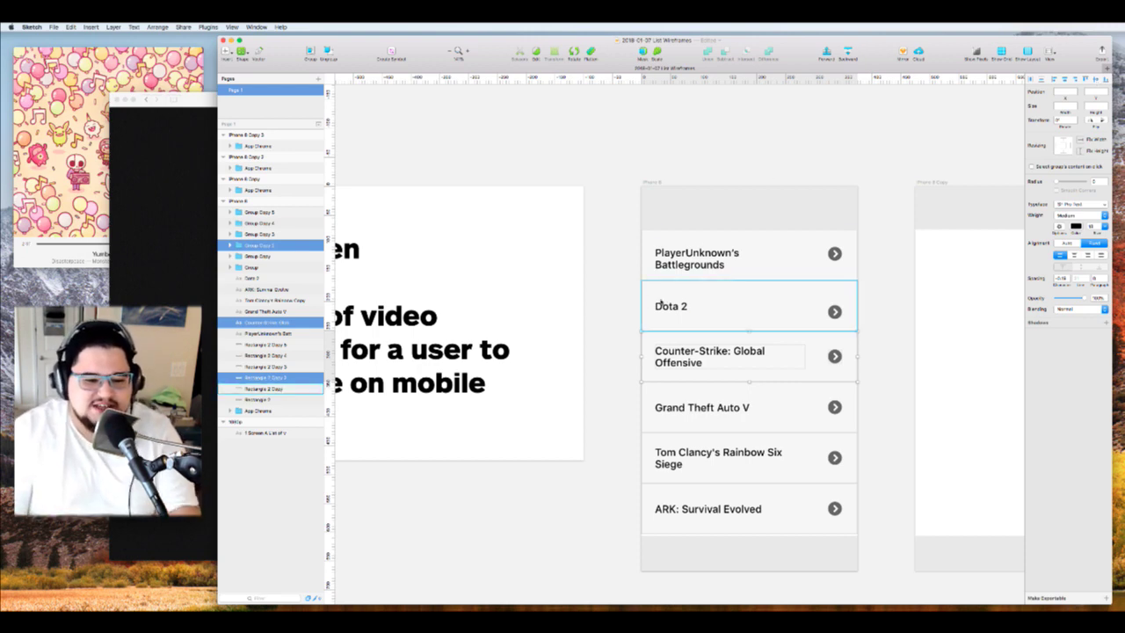
# Vertically centre the icon and title of the Dota 2 row on its background rectangle
pyautogui.doubleClick(699, 313)
pyautogui.keyDown('shift'); pyautogui.click(837, 313); pyautogui.keyUp('shift')
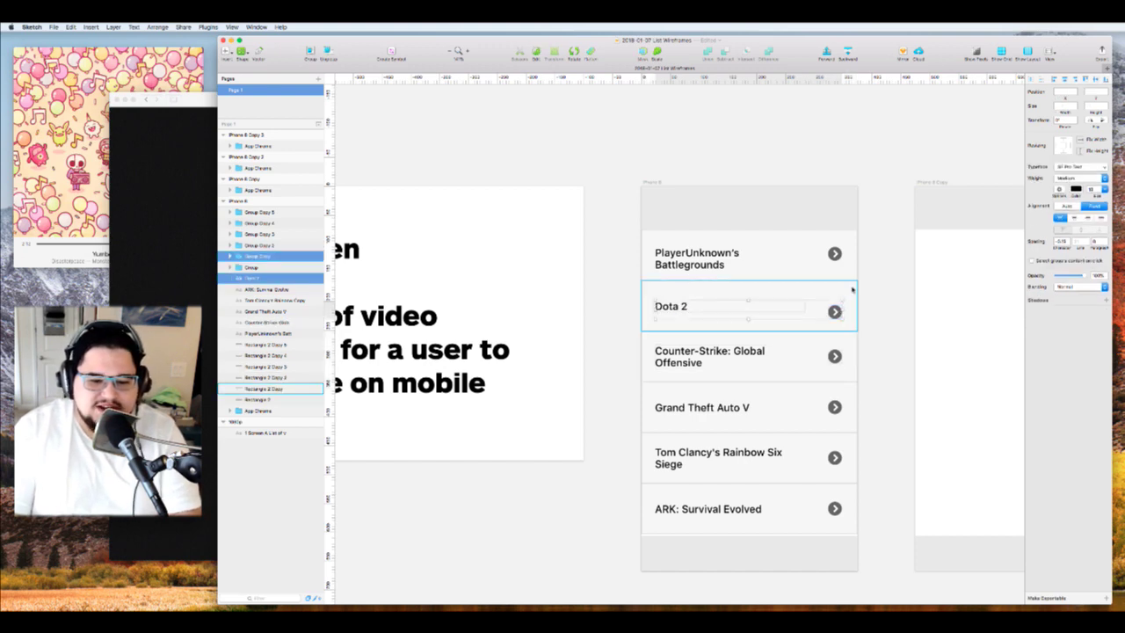
pyautogui.keyDown('shift'); pyautogui.click(852, 289); pyautogui.keyUp('shift')
pyautogui.click(1097, 81)
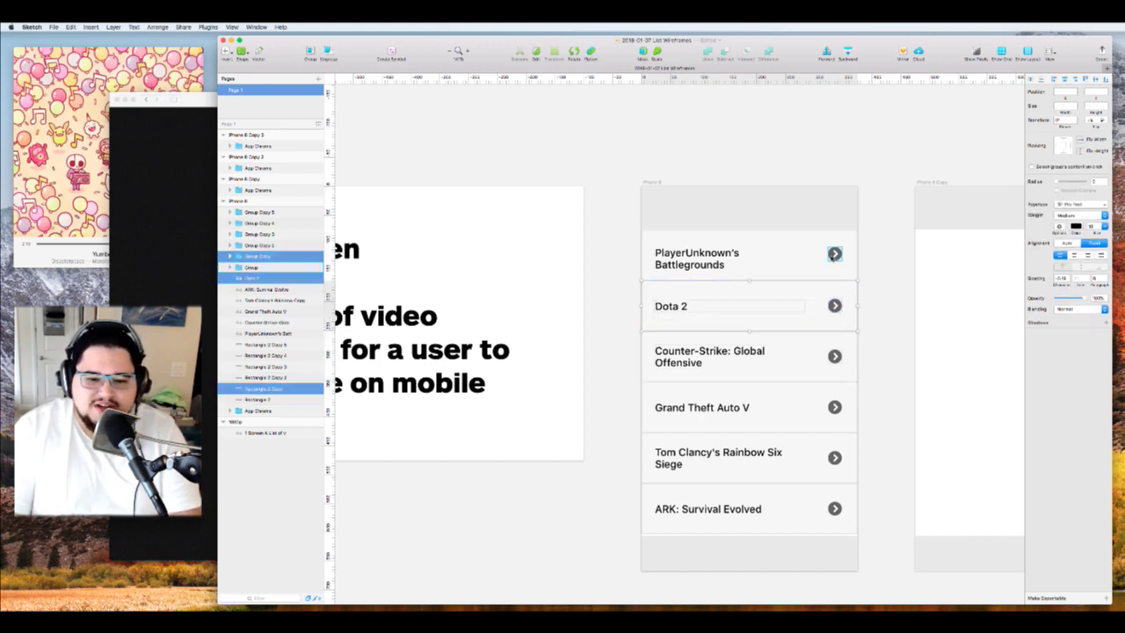
# Vertically centre the icon and title of the PlayerUnknown's Battlegrounds row on its background, then clear the selection
pyautogui.click(833, 256)
pyautogui.keyDown('shift'); pyautogui.click(672, 263); pyautogui.keyUp('shift')
pyautogui.keyDown('shift'); pyautogui.click(647, 241); pyautogui.keyUp('shift')
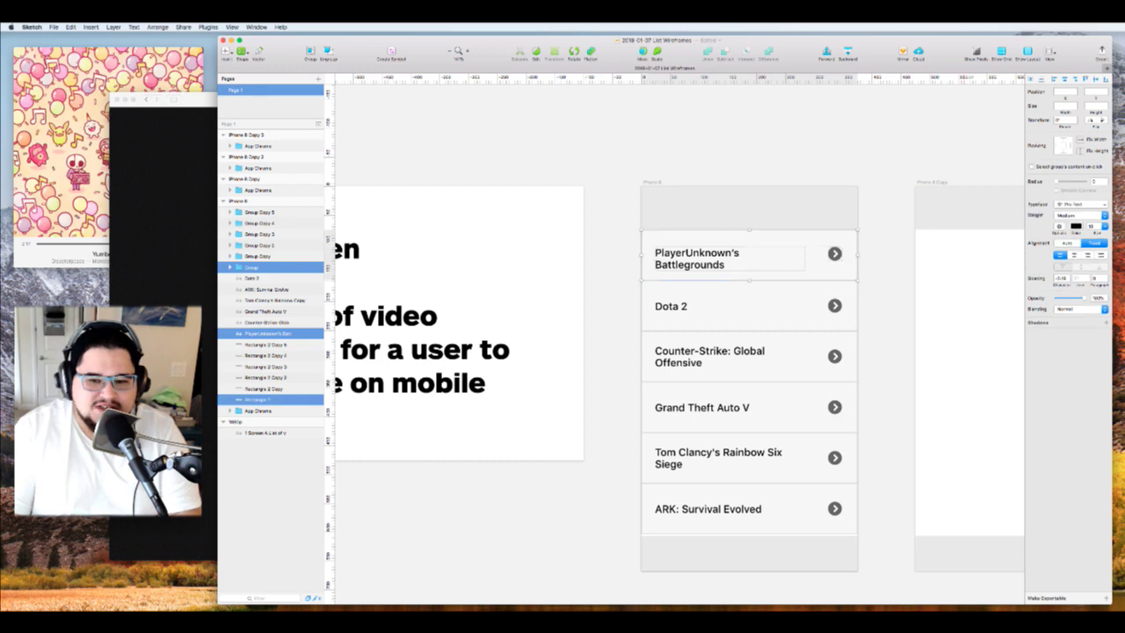
pyautogui.click(1095, 79)
pyautogui.click(872, 227)
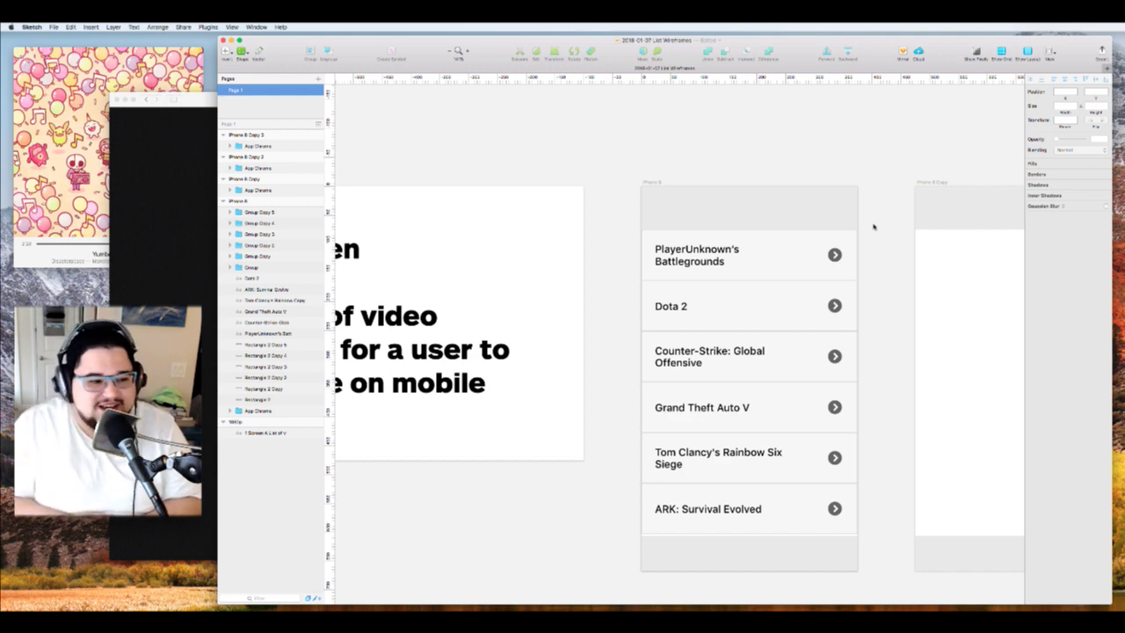
pyautogui.click(703, 255)
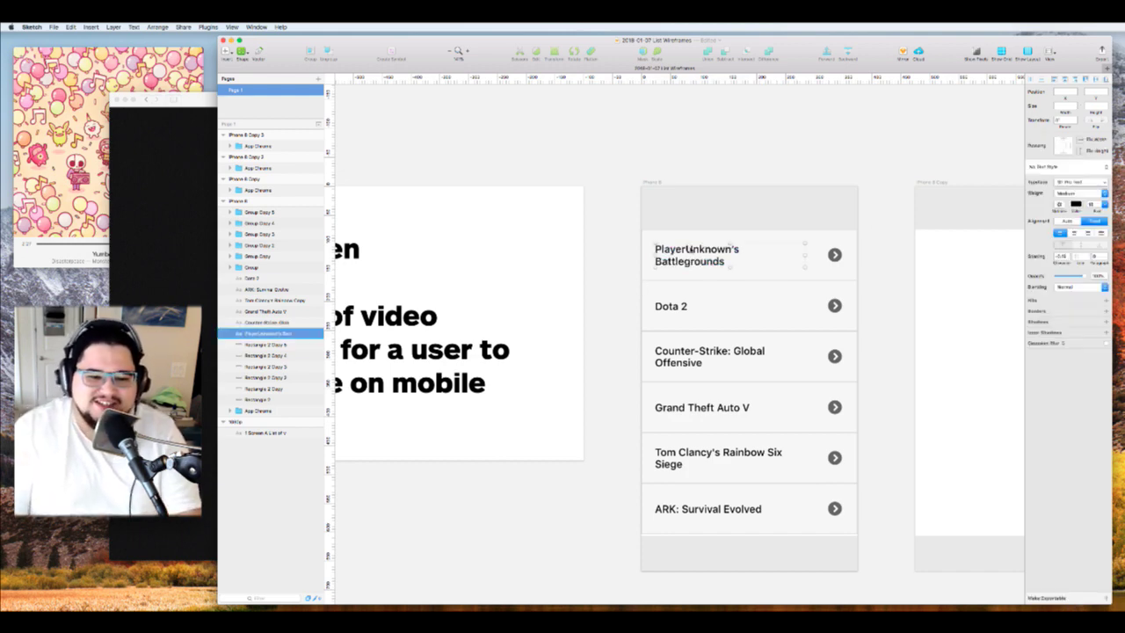
pyautogui.keyDown('shift'); pyautogui.click(686, 305); pyautogui.keyUp('shift')
pyautogui.keyDown('shift'); pyautogui.click(689, 355); pyautogui.keyUp('shift')
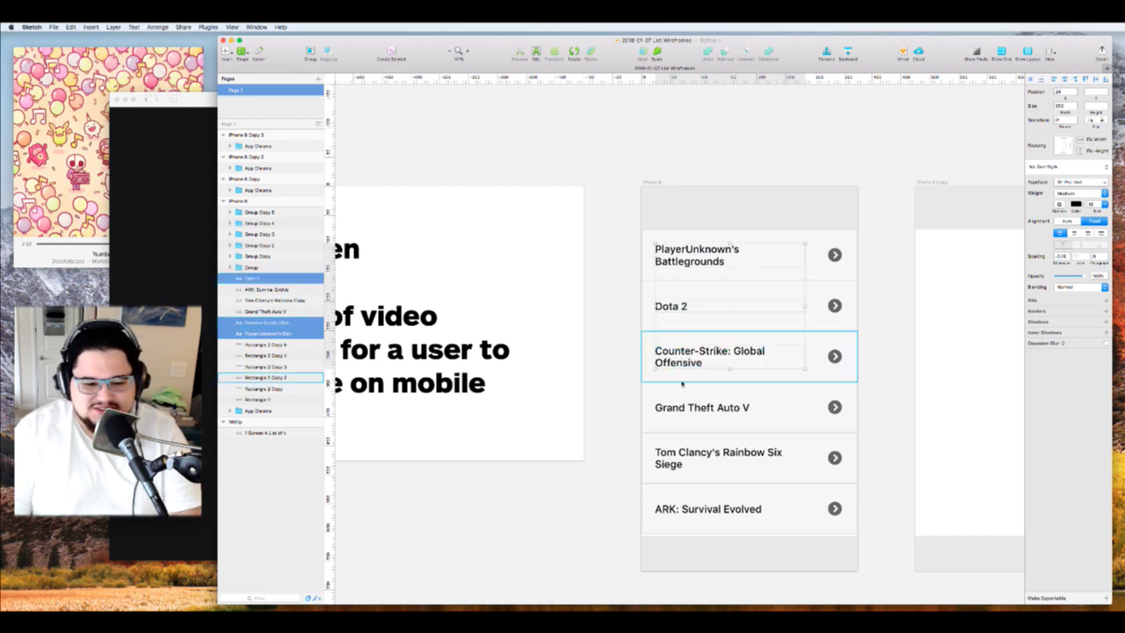
pyautogui.keyDown('shift'); pyautogui.click(684, 406); pyautogui.keyUp('shift')
pyautogui.keyDown('shift'); pyautogui.click(681, 451); pyautogui.keyUp('shift')
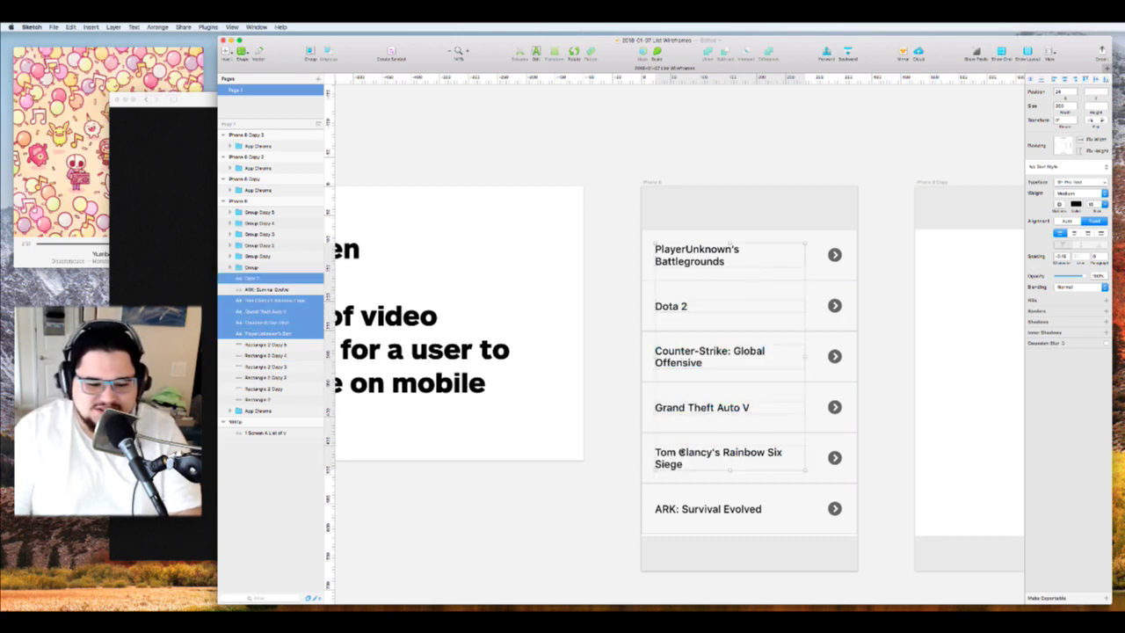
pyautogui.keyDown('shift'); pyautogui.click(683, 512); pyautogui.keyUp('shift')
pyautogui.scroll(-3, 839, 427)
pyautogui.hscroll(2, 840, 428)
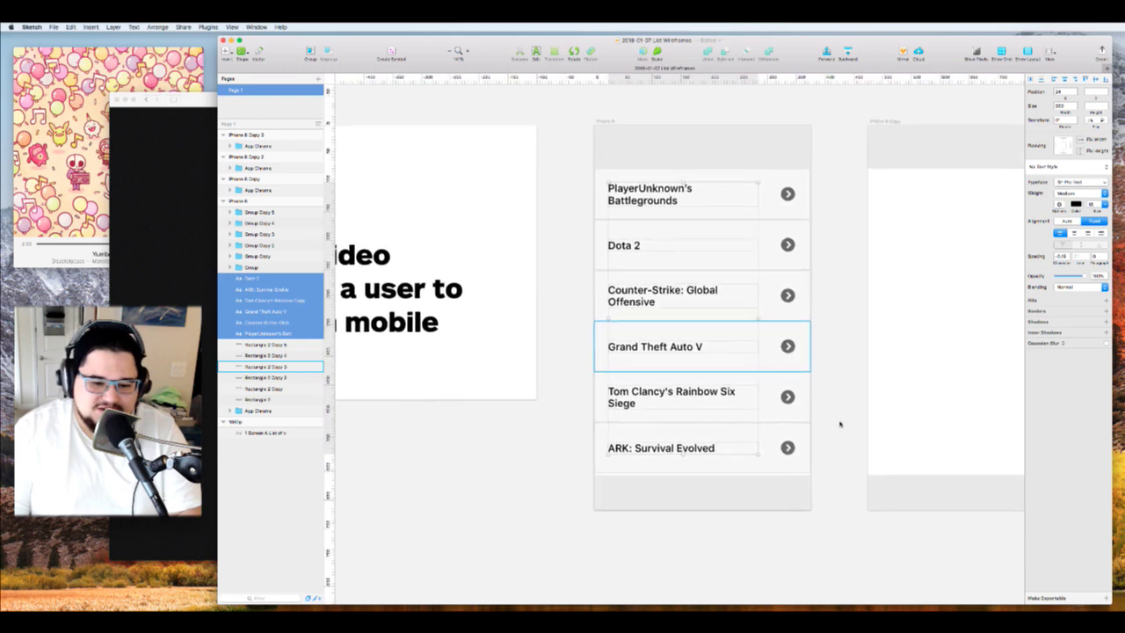
pyautogui.scroll(2, 839, 427)
pyautogui.click(857, 380)
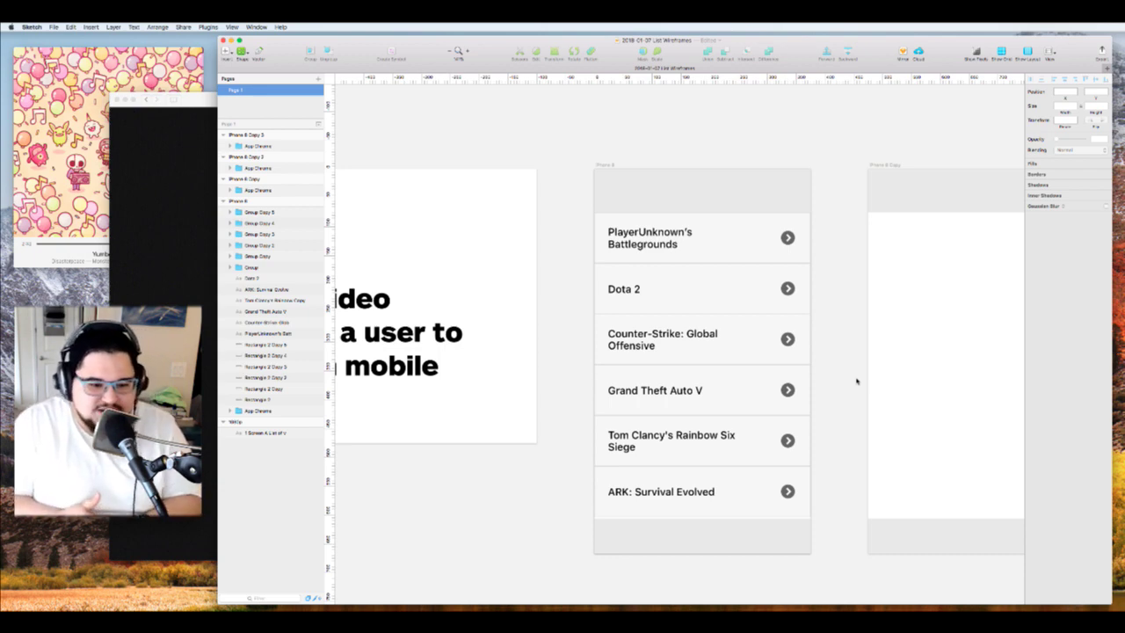
pyautogui.hscroll(3, 855, 383)
pyautogui.scroll(-4, 855, 383)
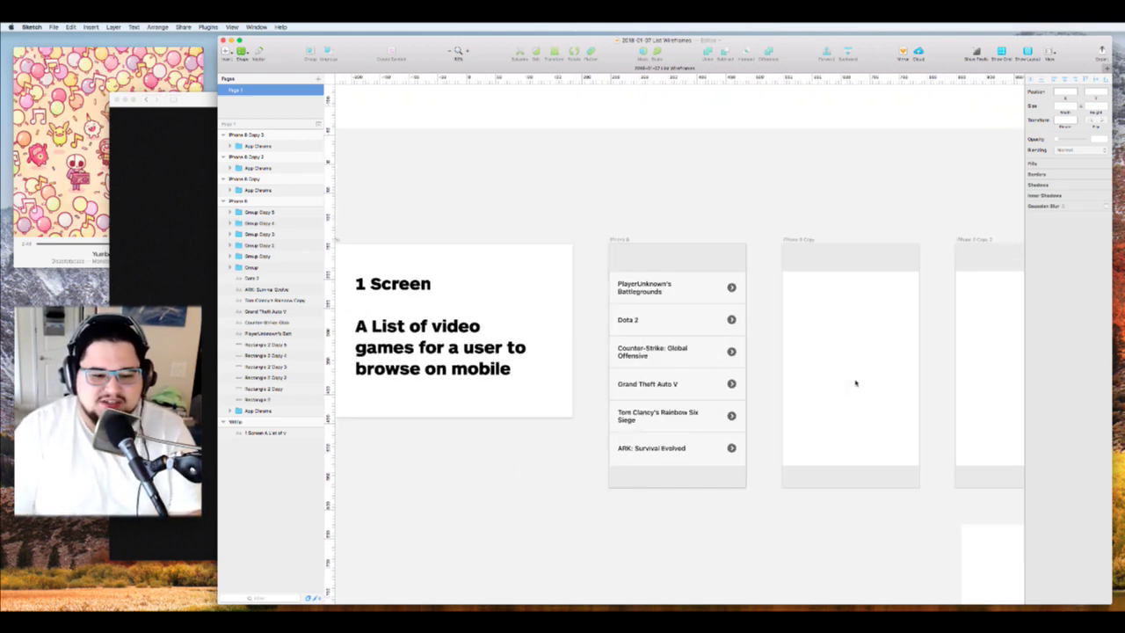
pyautogui.scroll(4, 855, 383)
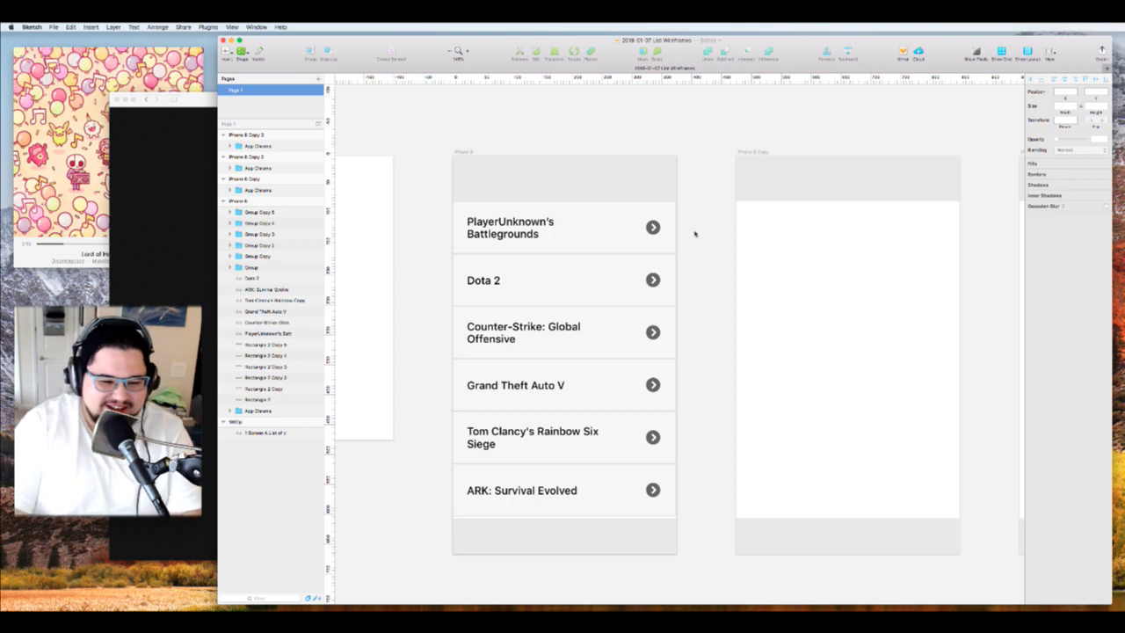
pyautogui.hscroll(-3, 562, 492)
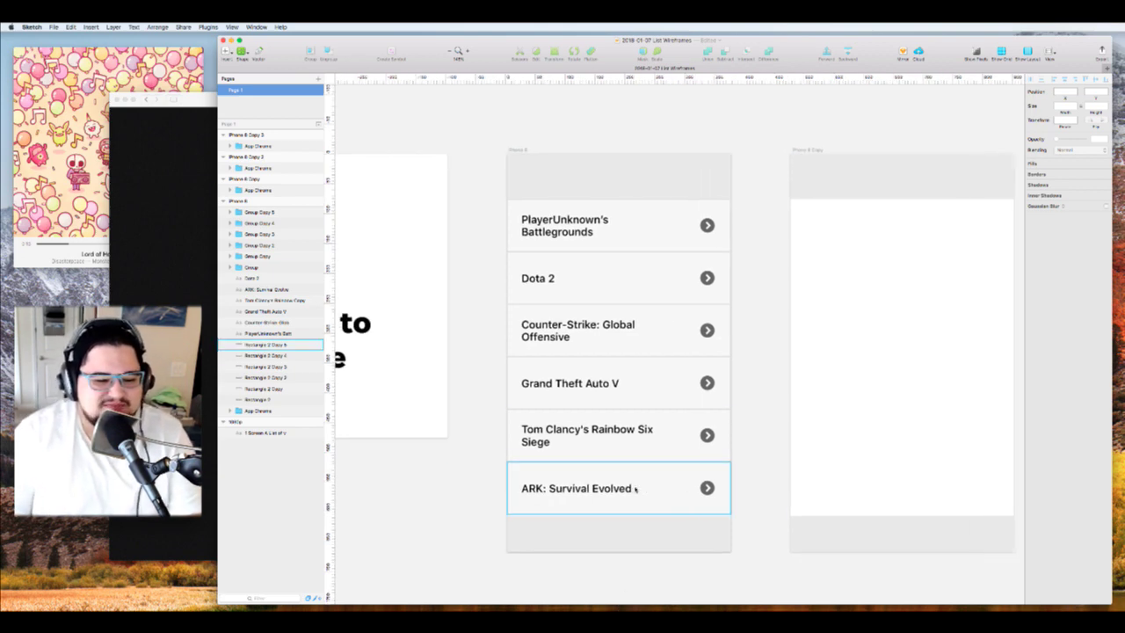
pyautogui.click(562, 488)
pyautogui.keyDown('shift'); pyautogui.click(557, 433); pyautogui.keyUp('shift')
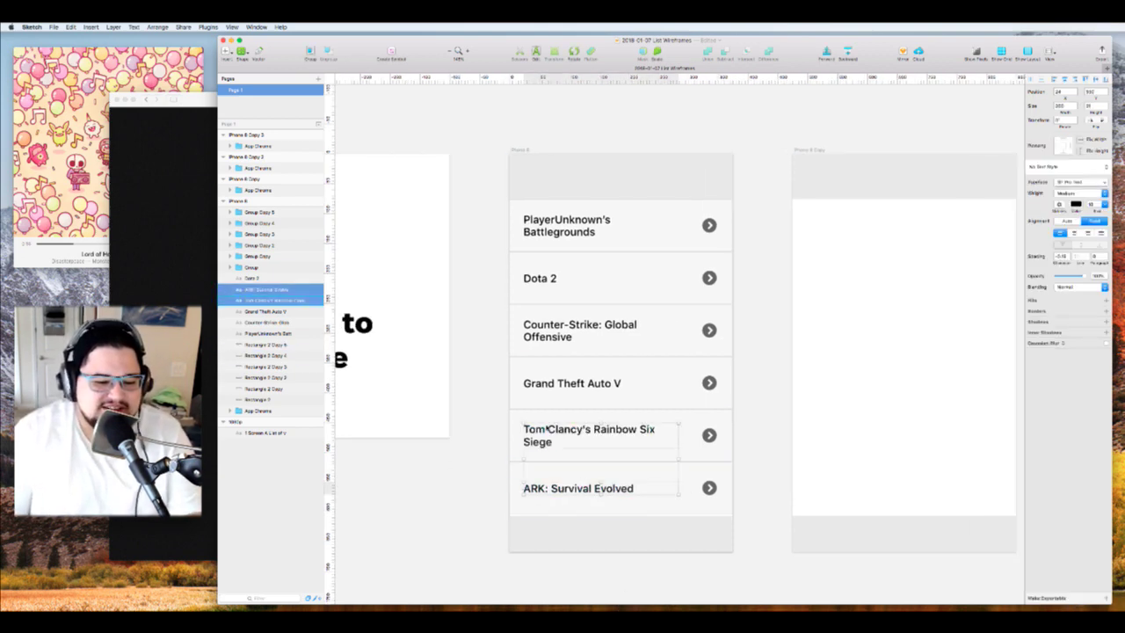
pyautogui.keyDown('shift'); pyautogui.click(557, 383); pyautogui.keyUp('shift')
pyautogui.keyDown('shift'); pyautogui.click(557, 326); pyautogui.keyUp('shift')
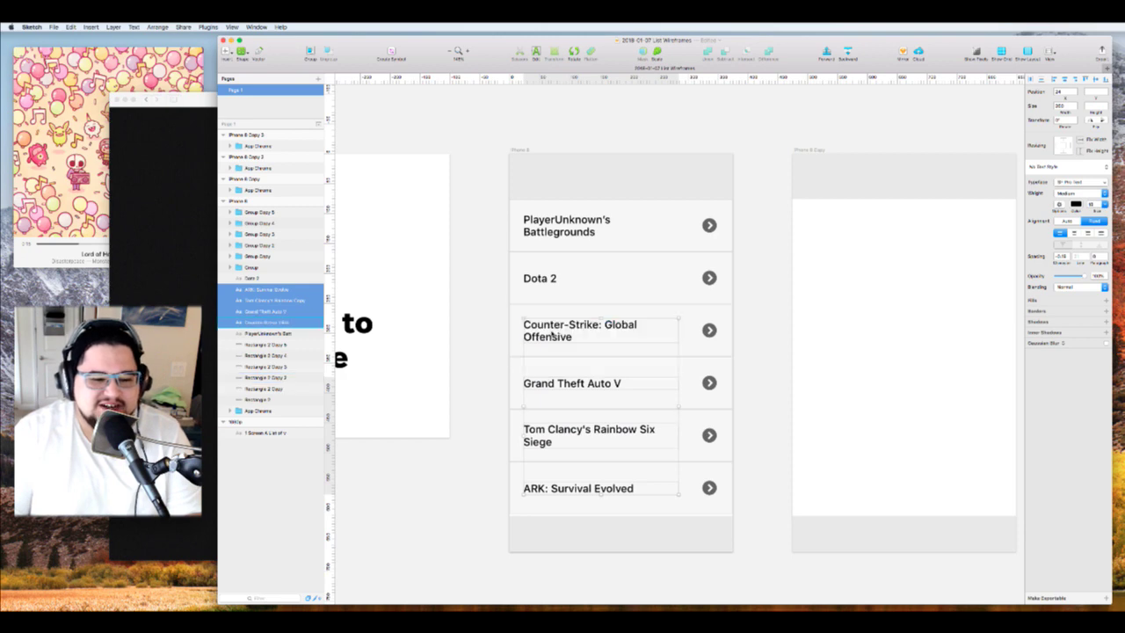
pyautogui.keyDown('shift'); pyautogui.click(540, 279); pyautogui.keyUp('shift')
pyautogui.keyDown('shift'); pyautogui.click(559, 230); pyautogui.keyUp('shift')
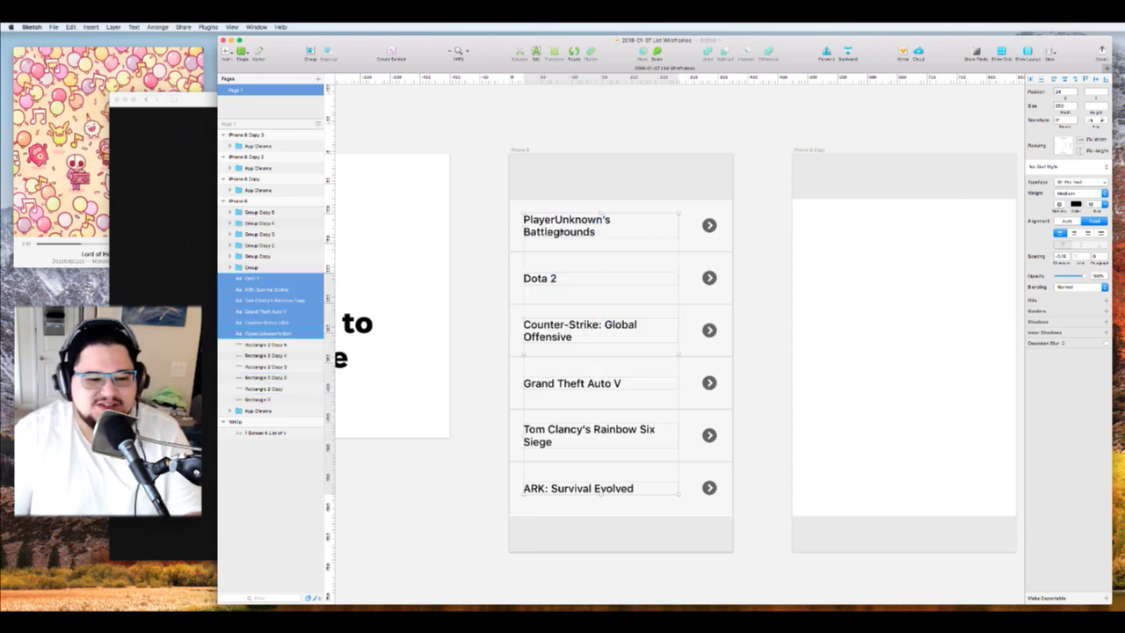
pyautogui.click(752, 212)
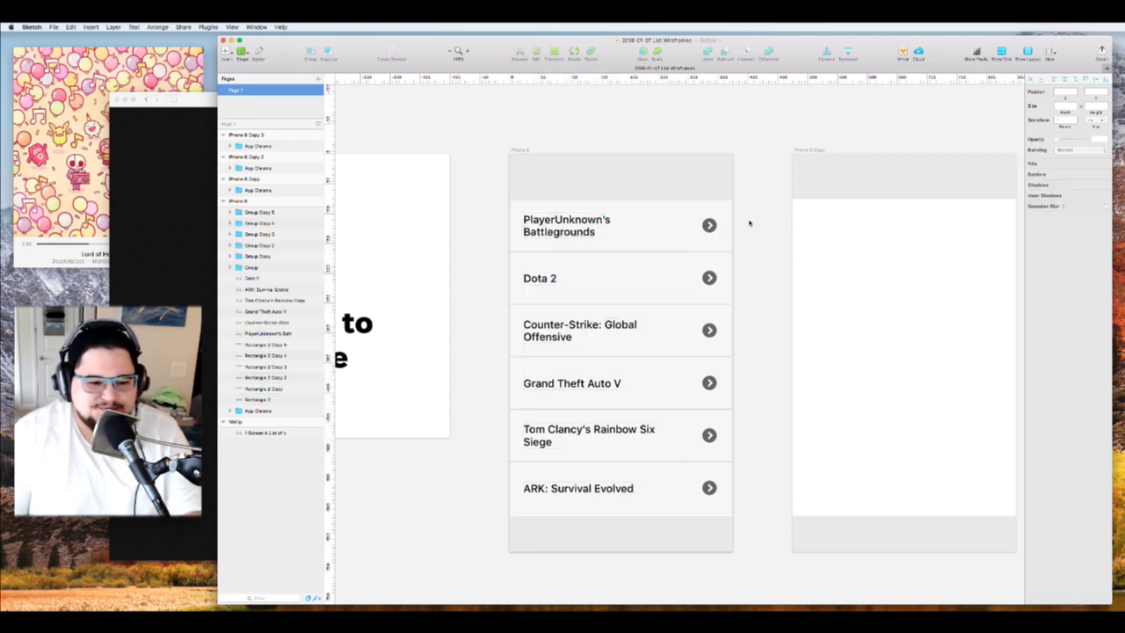
# Narrow the text boxes of all six game titles and shift them right to an X position of about 75
pyautogui.click(540, 241)
pyautogui.keyDown('shift'); pyautogui.click(541, 277); pyautogui.keyUp('shift')
pyautogui.keyDown('shift'); pyautogui.click(557, 332); pyautogui.keyUp('shift')
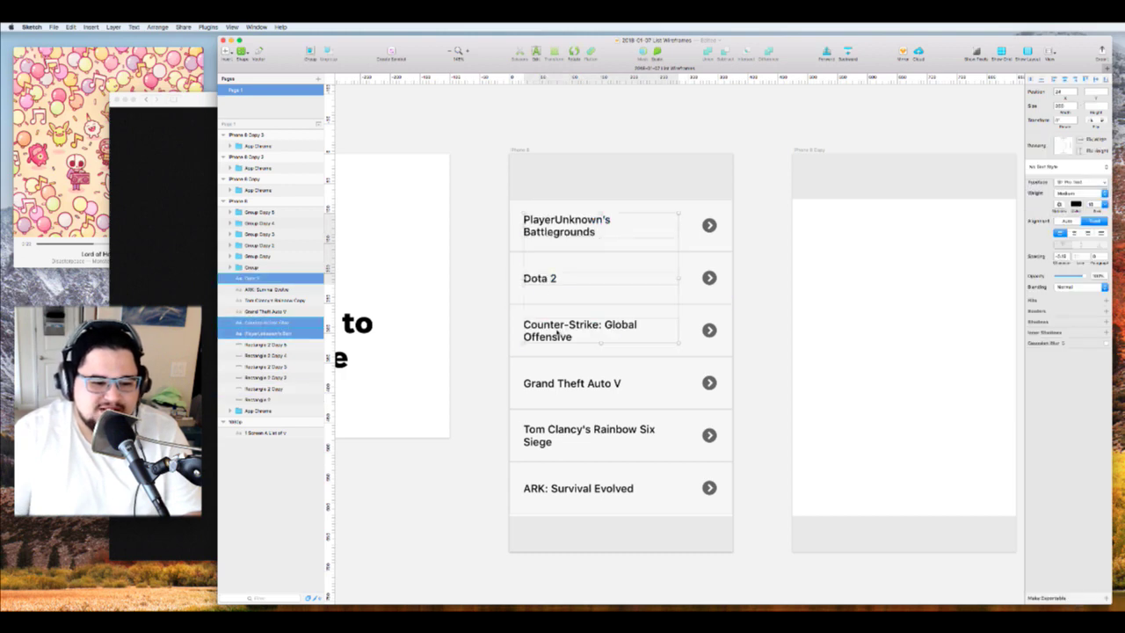
pyautogui.keyDown('shift'); pyautogui.click(562, 385); pyautogui.keyUp('shift')
pyautogui.keyDown('shift'); pyautogui.click(557, 440); pyautogui.keyUp('shift')
pyautogui.keyDown('shift'); pyautogui.click(553, 491); pyautogui.keyUp('shift')
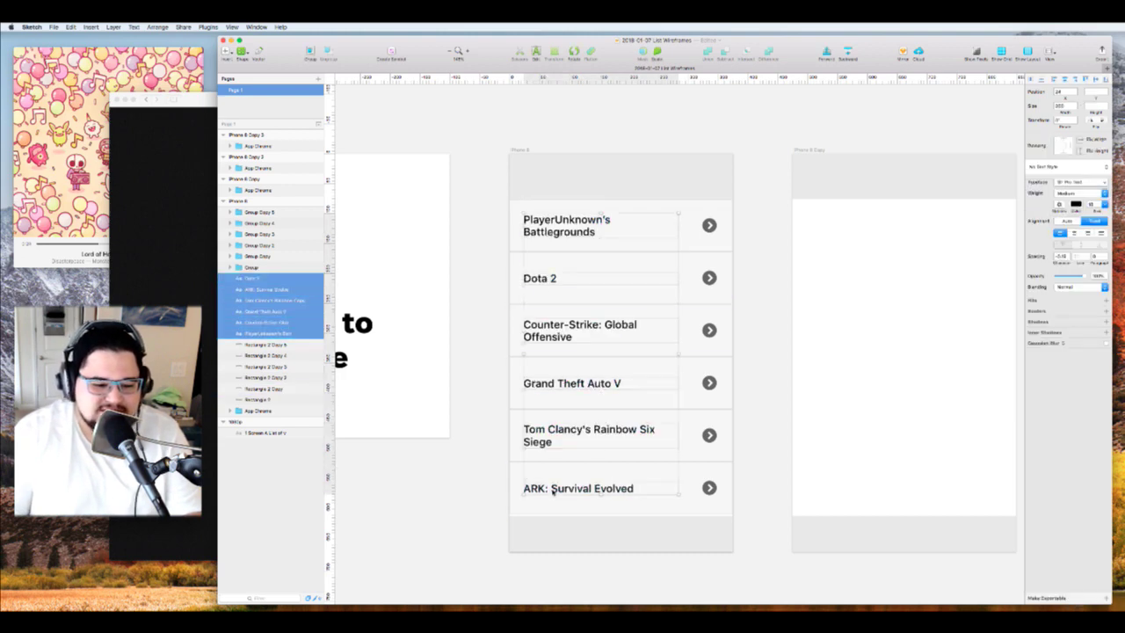
pyautogui.moveTo(677, 356); pyautogui.dragTo(657, 356)
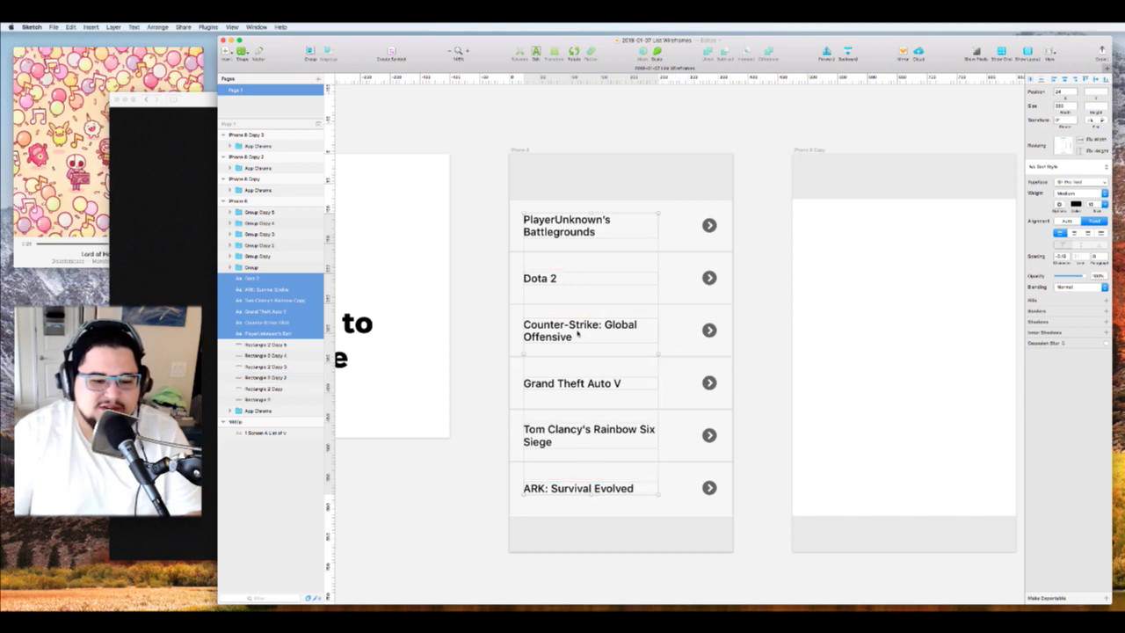
pyautogui.moveTo(580, 340); pyautogui.dragTo(608, 336)
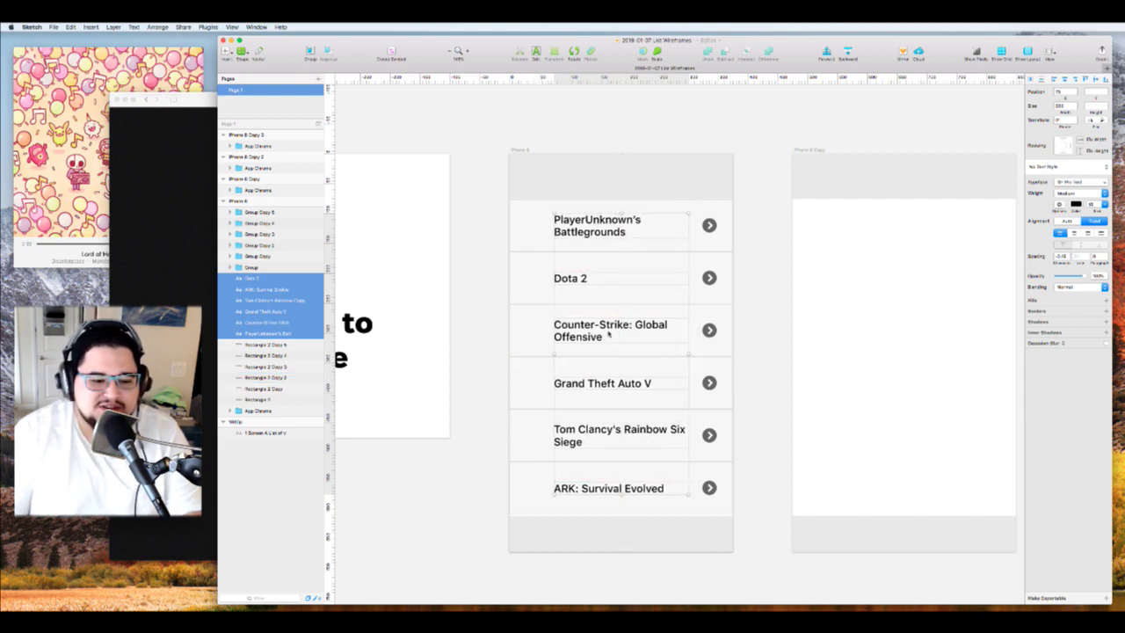
pyautogui.click(500, 325)
# Draw a 44 × 44 thumbnail square beside the PlayerUnknown's Battlegrounds title and centre it vertically on the row background
pyautogui.scroll(3, 499, 325)
pyautogui.scroll(5, 499, 325)
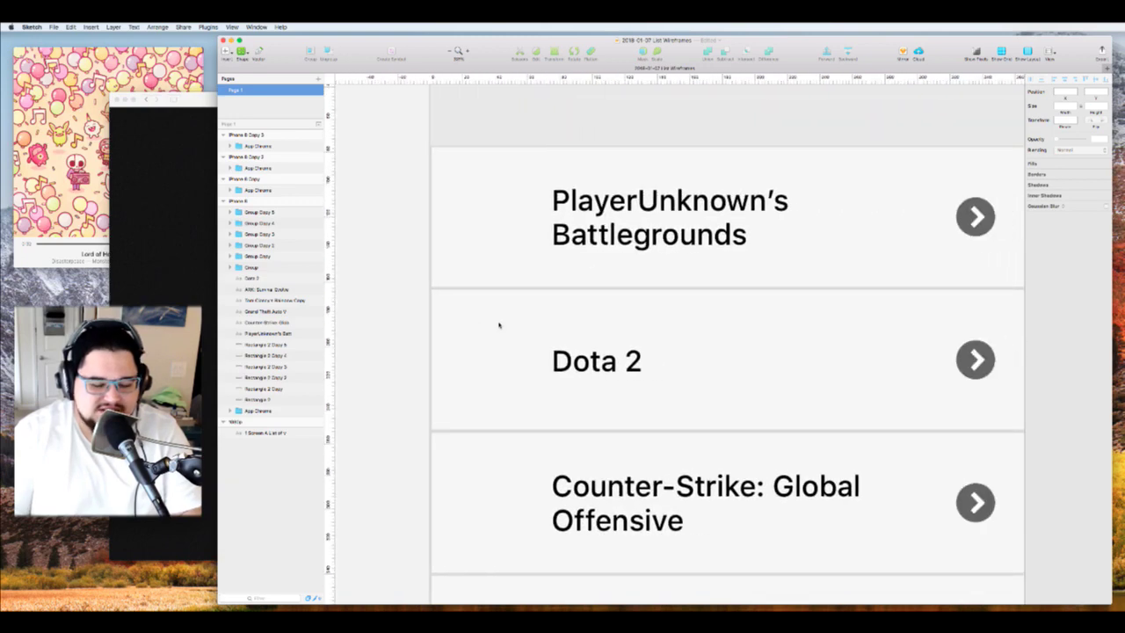
pyautogui.press('r')
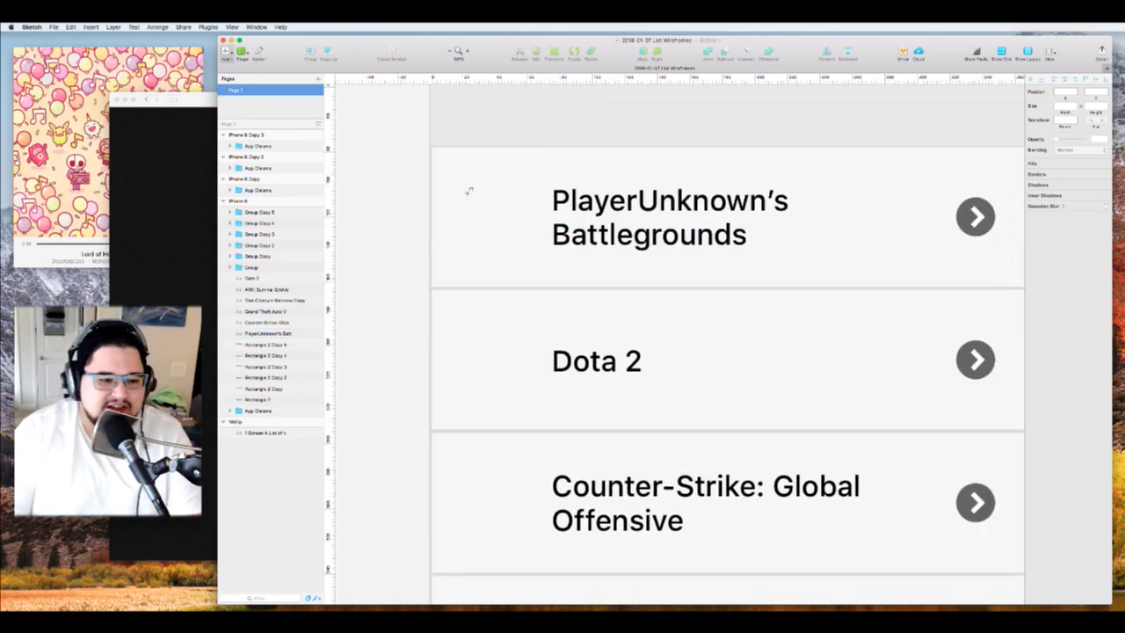
pyautogui.moveTo(449, 173); pyautogui.dragTo(502, 218)
pyautogui.scroll(-5, 502, 218)
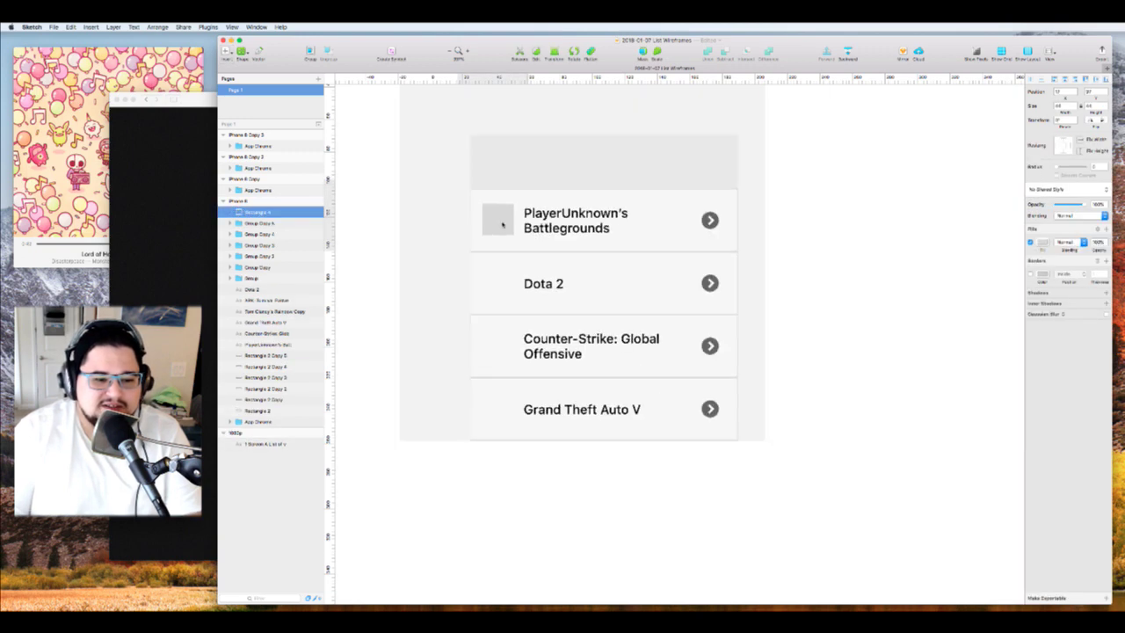
pyautogui.scroll(3, 510, 202)
pyautogui.keyDown('shift'); pyautogui.click(516, 193); pyautogui.keyUp('shift')
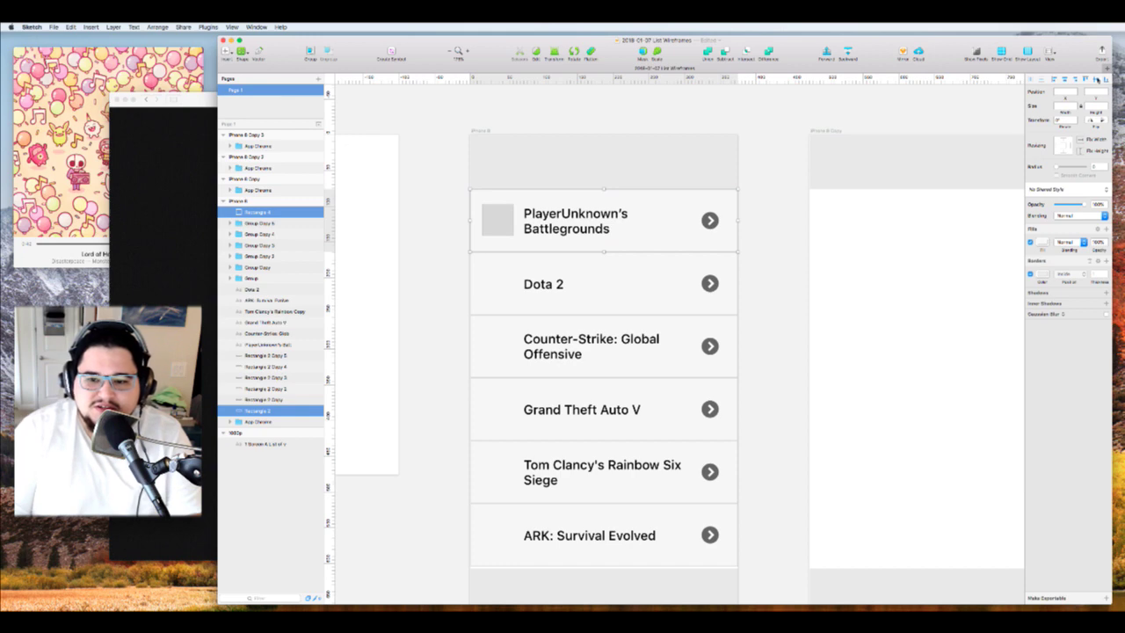
pyautogui.click(765, 258)
# Duplicate the thumbnail square into each of the five rows below, from Dota 2 down to ARK: Survival Evolved
pyautogui.scroll(5, 766, 261)
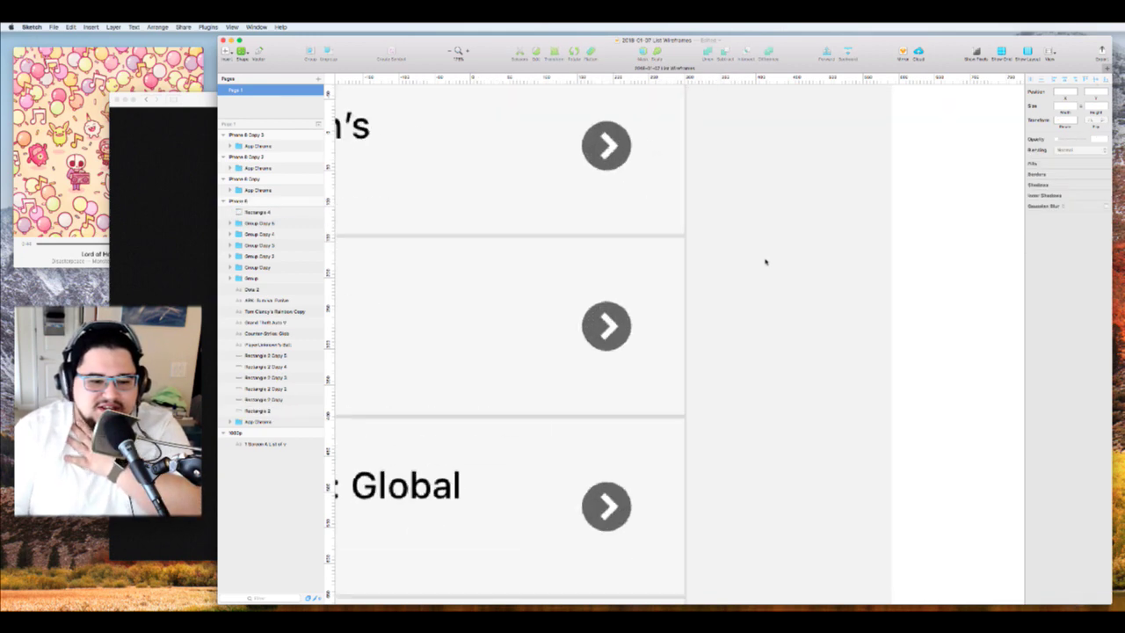
pyautogui.scroll(-6, 766, 262)
pyautogui.hscroll(-2, 766, 264)
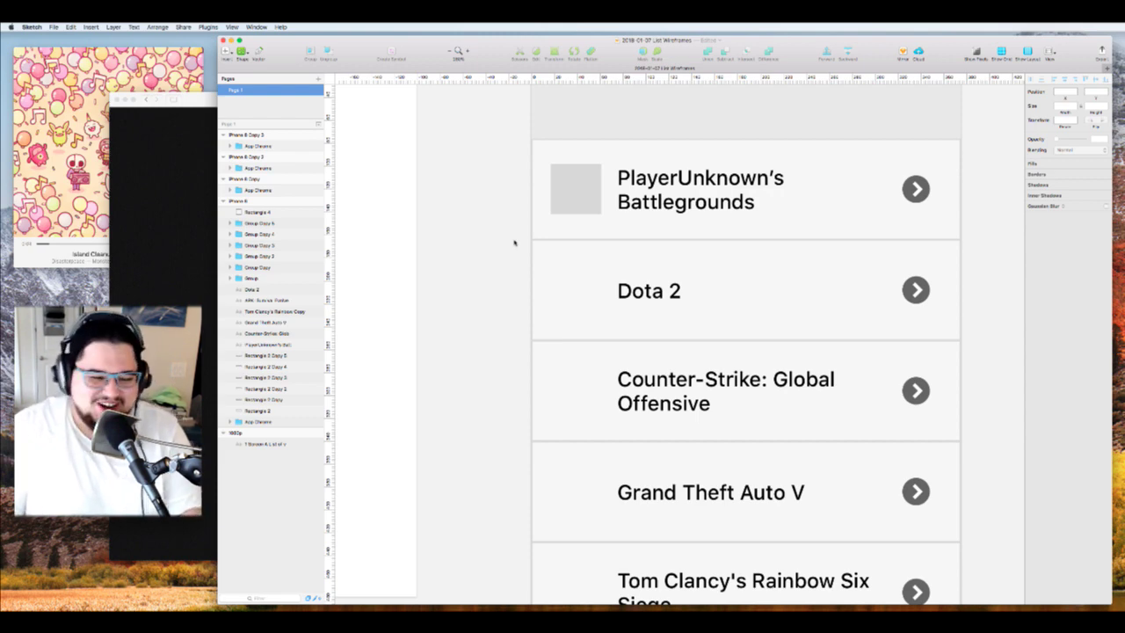
pyautogui.click(580, 211)
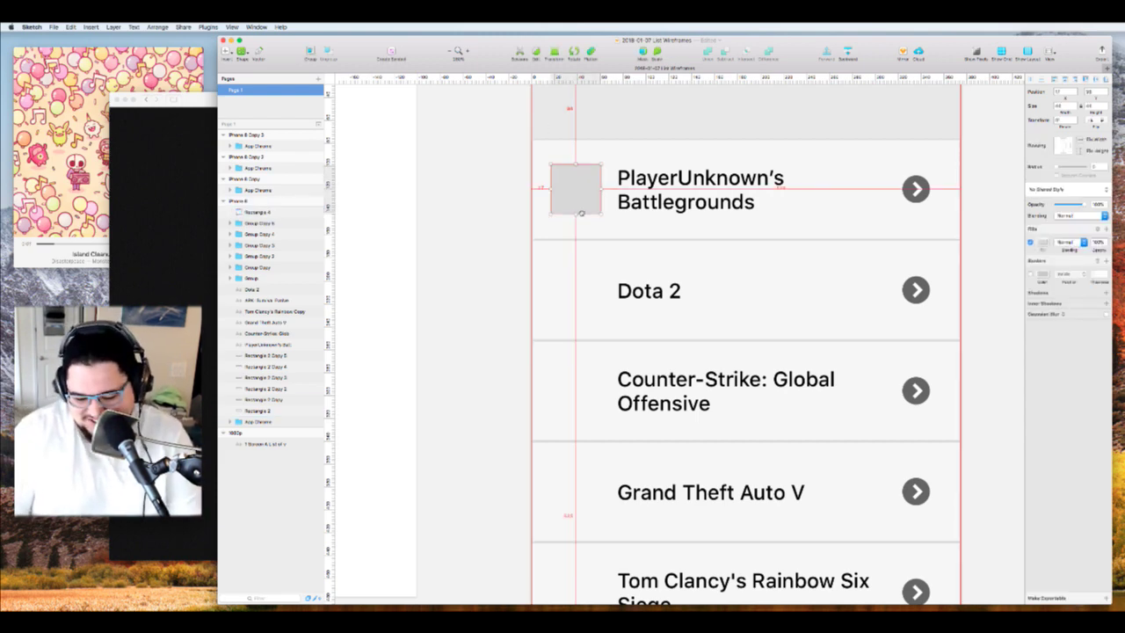
pyautogui.moveTo(580, 213); pyautogui.dragTo(571, 495)
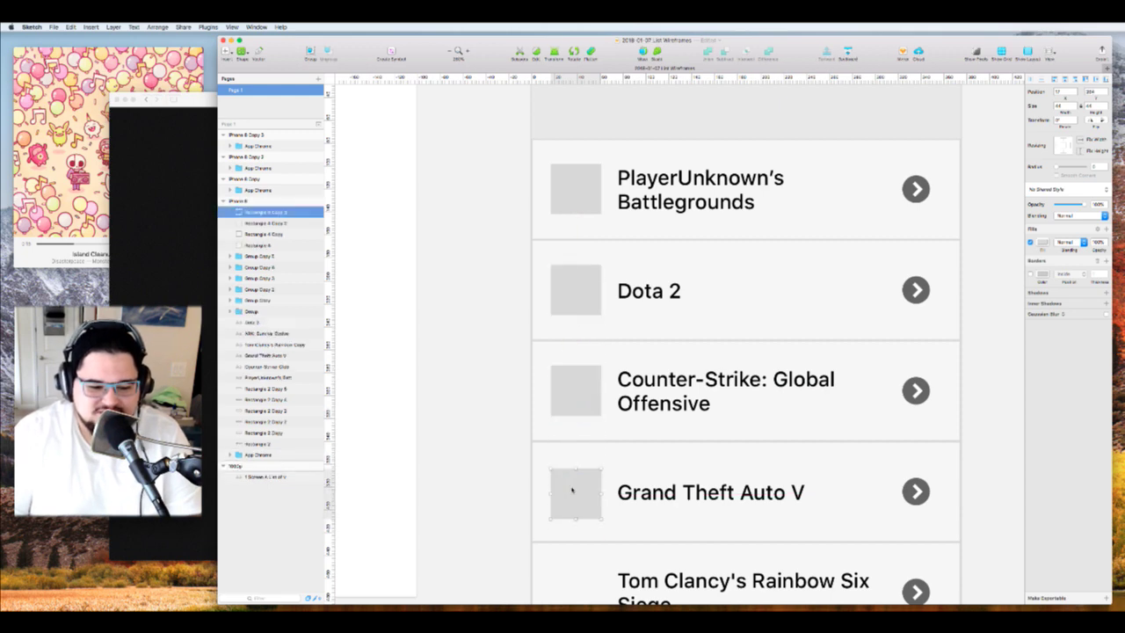
pyautogui.scroll(-5, 572, 489)
pyautogui.moveTo(575, 329); pyautogui.dragTo(577, 439)
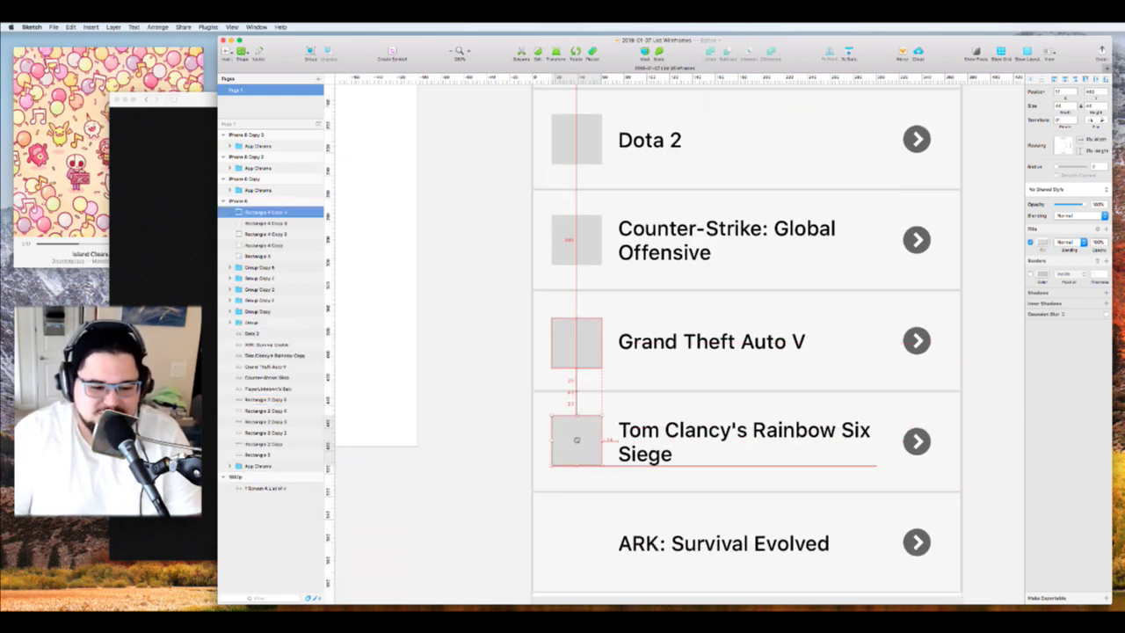
pyautogui.scroll(-4, 576, 439)
pyautogui.moveTo(579, 312); pyautogui.dragTo(578, 417)
# Round the corners of all six thumbnail squares together, then clear the selection
pyautogui.scroll(-5, 579, 412)
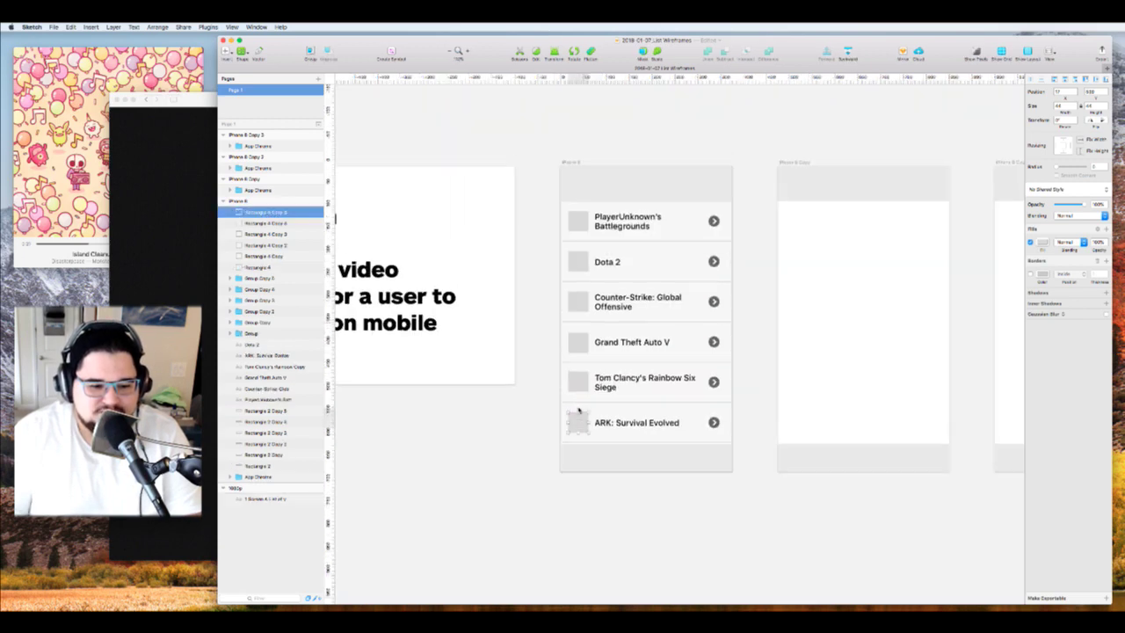
pyautogui.scroll(3, 581, 440)
pyautogui.keyDown('shift'); pyautogui.click(577, 493); pyautogui.keyUp('shift')
pyautogui.keyDown('shift'); pyautogui.click(577, 454); pyautogui.keyUp('shift')
pyautogui.keyDown('shift'); pyautogui.click(577, 413); pyautogui.keyUp('shift')
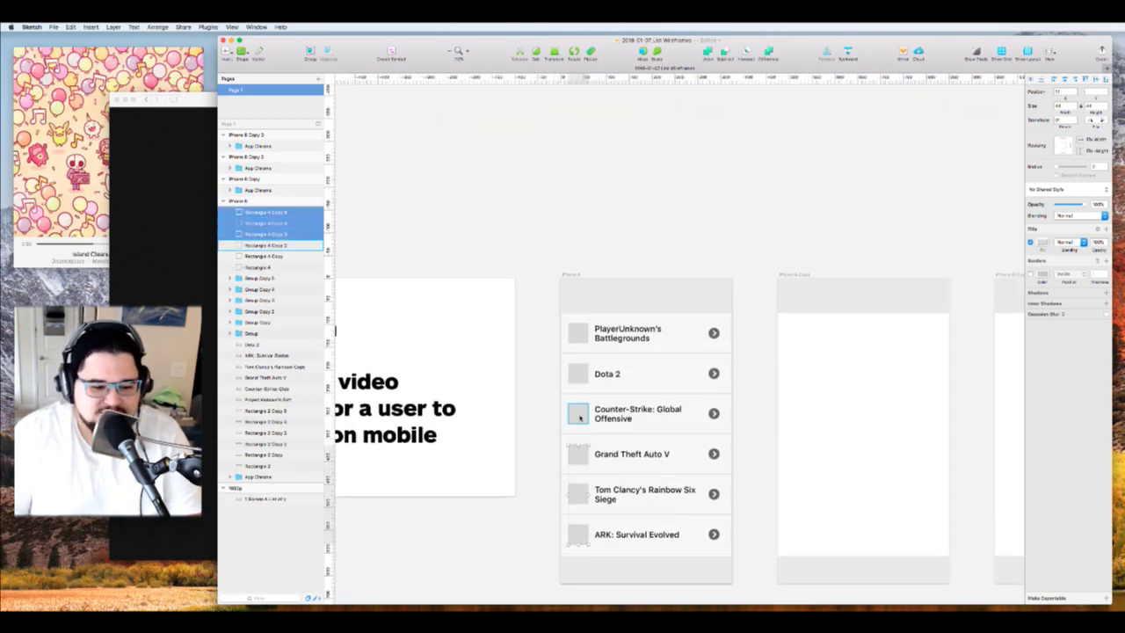
pyautogui.keyDown('shift'); pyautogui.click(578, 376); pyautogui.keyUp('shift')
pyautogui.keyDown('shift'); pyautogui.click(579, 335); pyautogui.keyUp('shift')
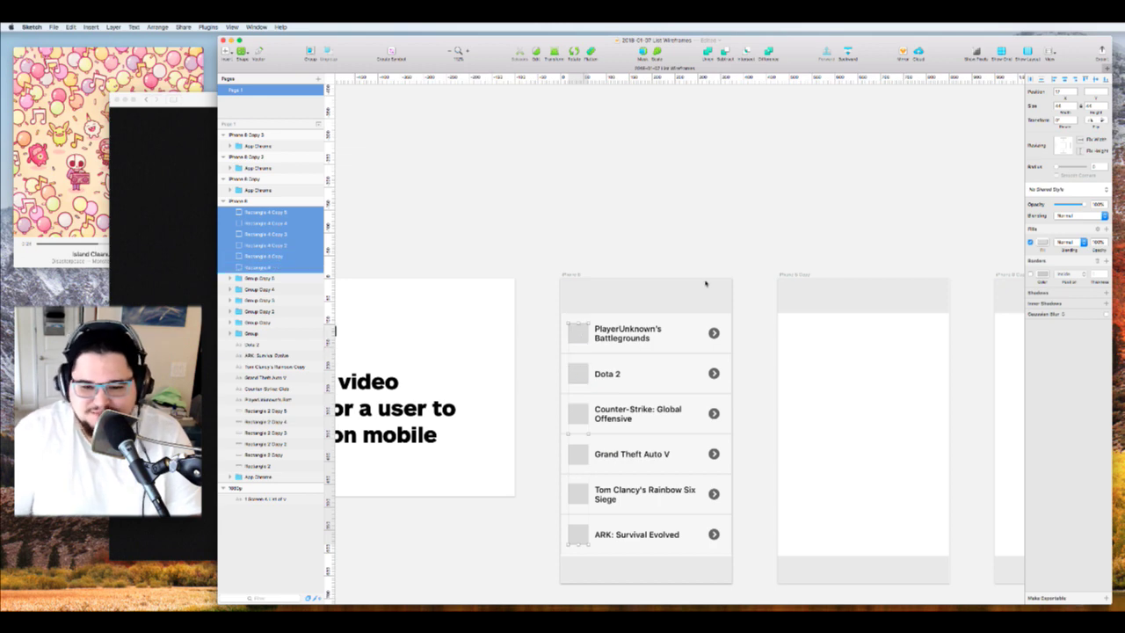
pyautogui.scroll(8, 656, 313)
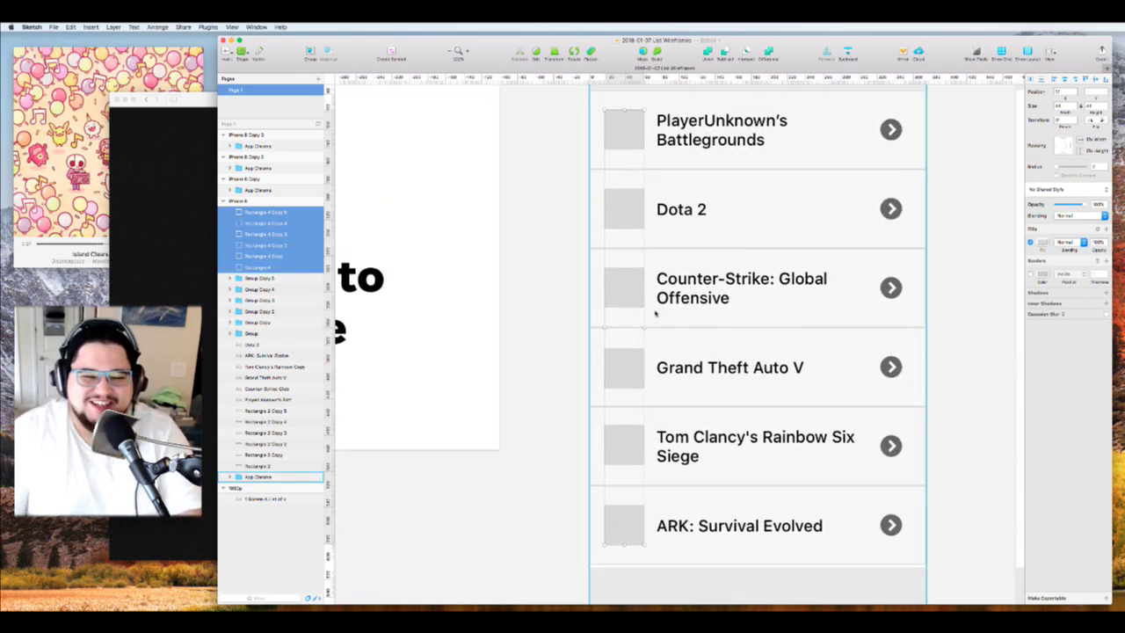
pyautogui.hscroll(3, 867, 188)
pyautogui.scroll(2, 866, 188)
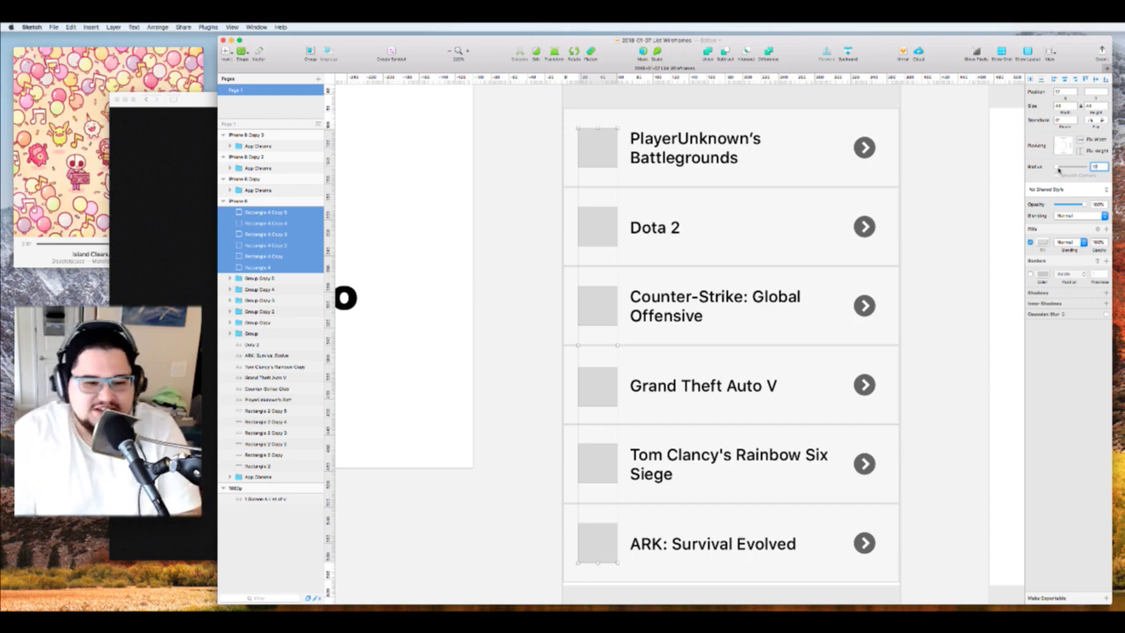
pyautogui.press('Return')
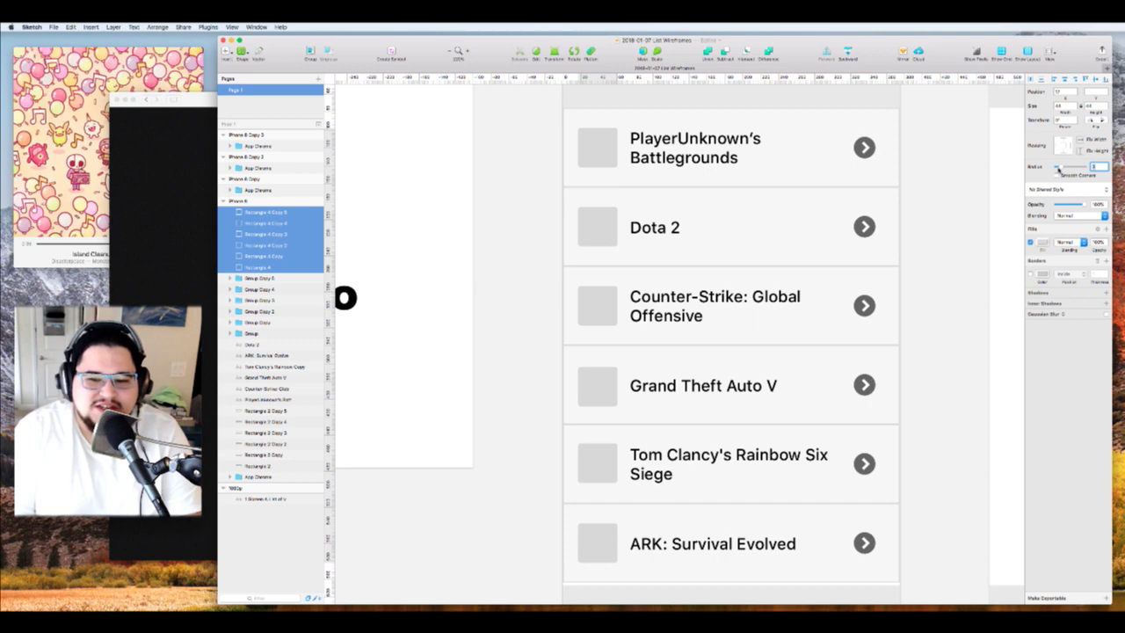
pyautogui.click(521, 339)
# Centre the Counter-Strike, Dota 2 and PlayerUnknown's Battlegrounds thumbnails vertically on their respective row backgrounds
pyautogui.click(601, 297)
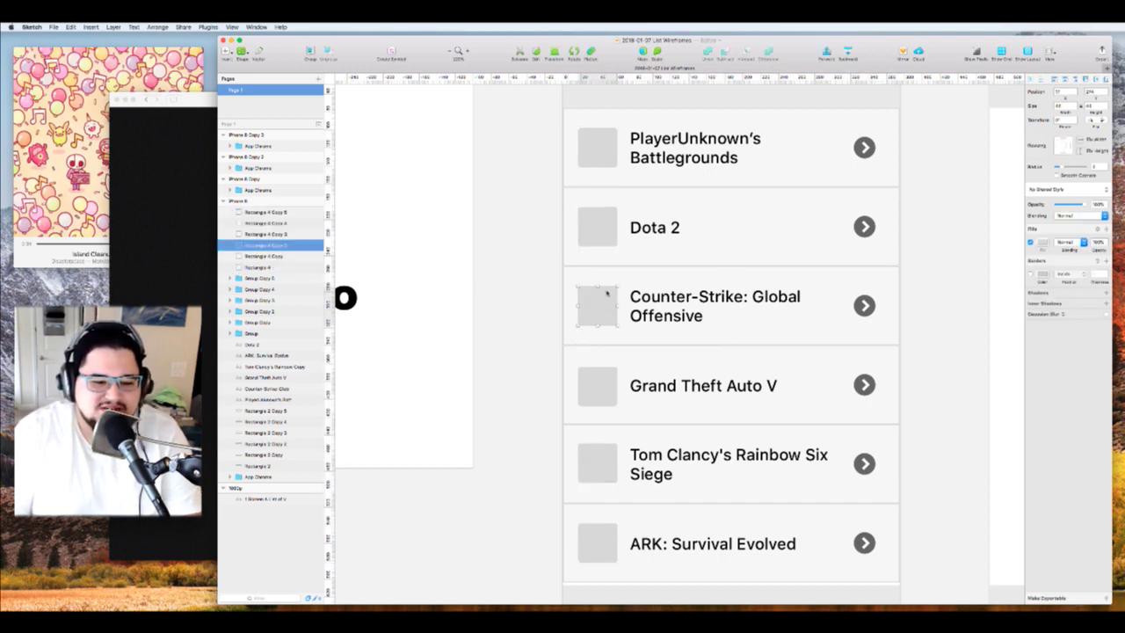
pyautogui.keyDown('shift'); pyautogui.click(608, 281); pyautogui.keyUp('shift')
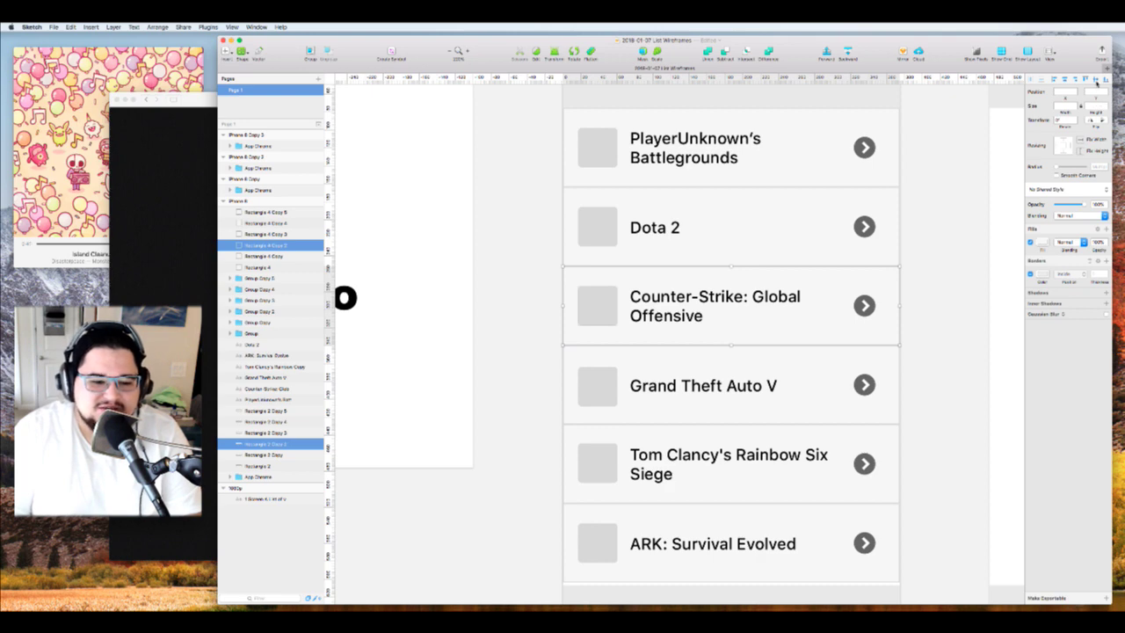
pyautogui.click(592, 224)
pyautogui.keyDown('shift'); pyautogui.click(669, 197); pyautogui.keyUp('shift')
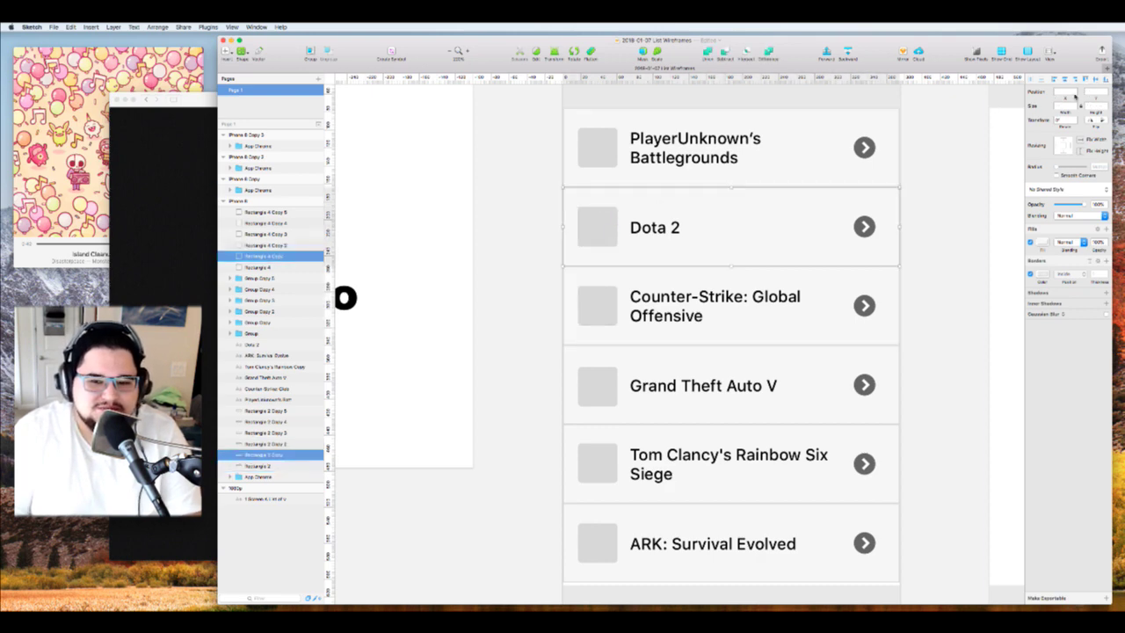
pyautogui.click(592, 159)
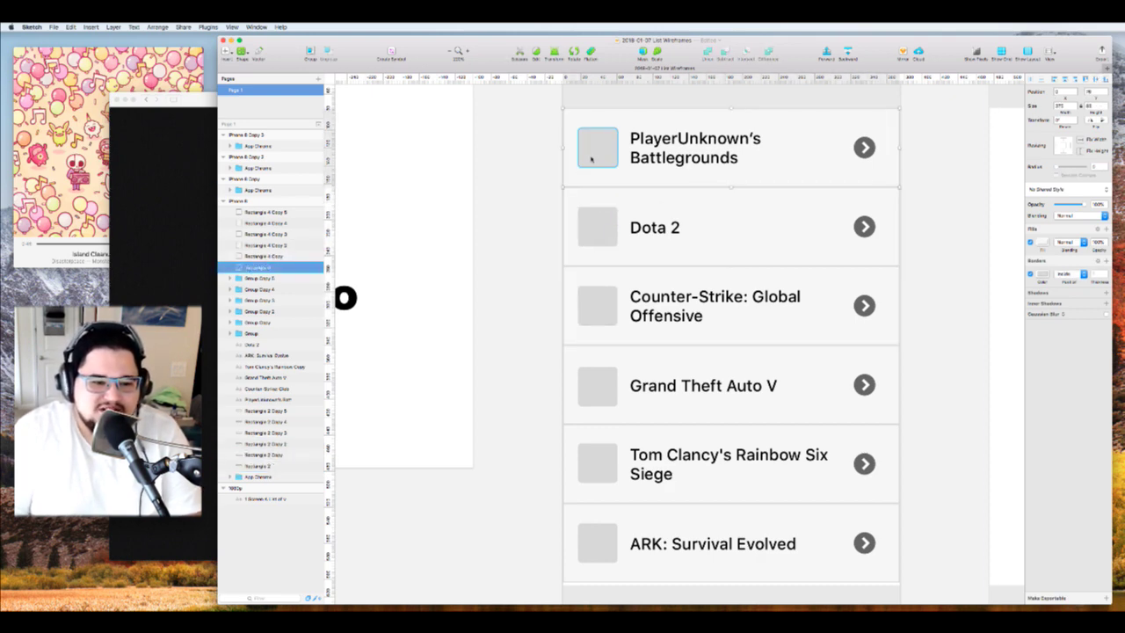
pyautogui.keyDown('shift'); pyautogui.click(572, 178); pyautogui.keyUp('shift')
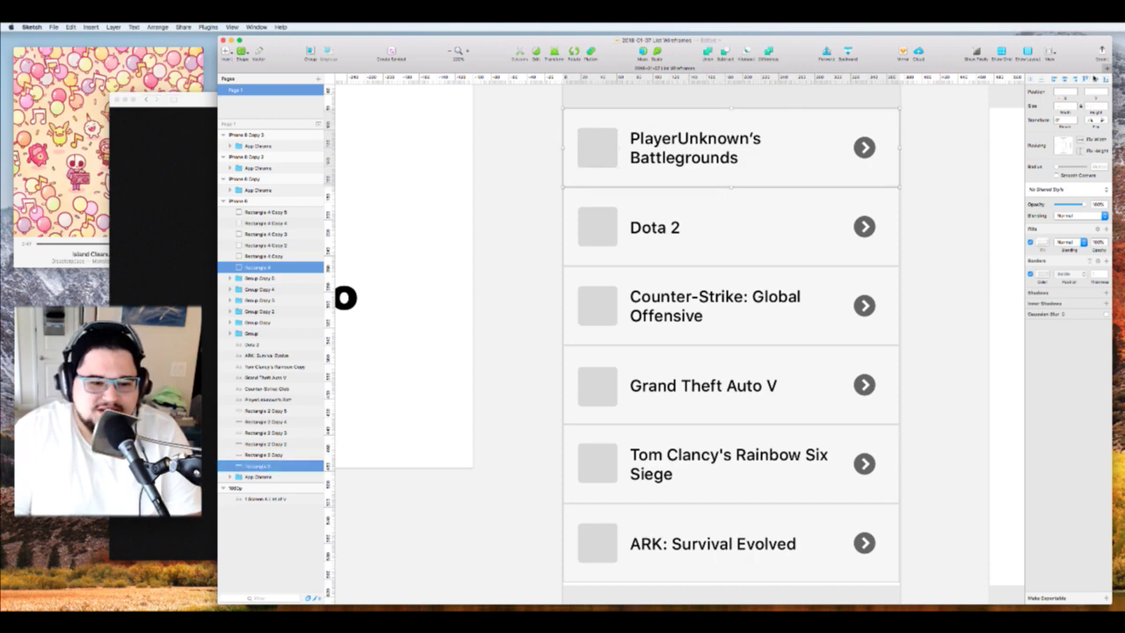
# Set the X position of all six thumbnail squares to 12 and clear the selection
pyautogui.click(586, 304)
pyautogui.keyDown('shift'); pyautogui.click(598, 384); pyautogui.keyUp('shift')
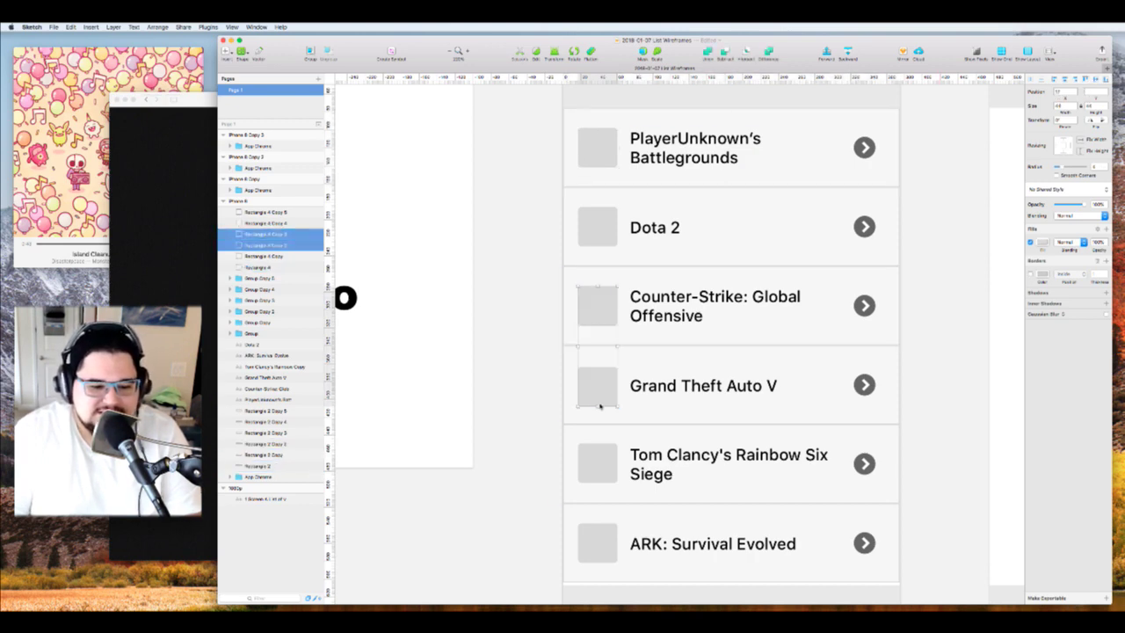
pyautogui.keyDown('shift'); pyautogui.click(588, 464); pyautogui.keyUp('shift')
pyautogui.keyDown('shift'); pyautogui.click(594, 541); pyautogui.keyUp('shift')
pyautogui.keyDown('shift'); pyautogui.click(599, 151); pyautogui.keyUp('shift')
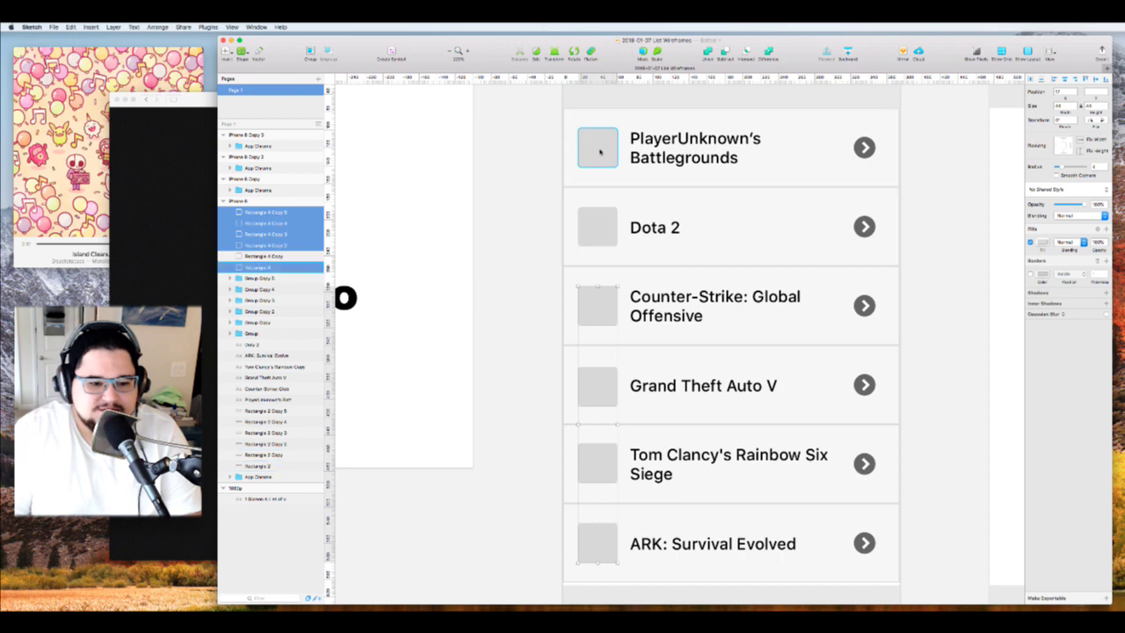
pyautogui.keyDown('shift'); pyautogui.click(596, 225); pyautogui.keyUp('shift')
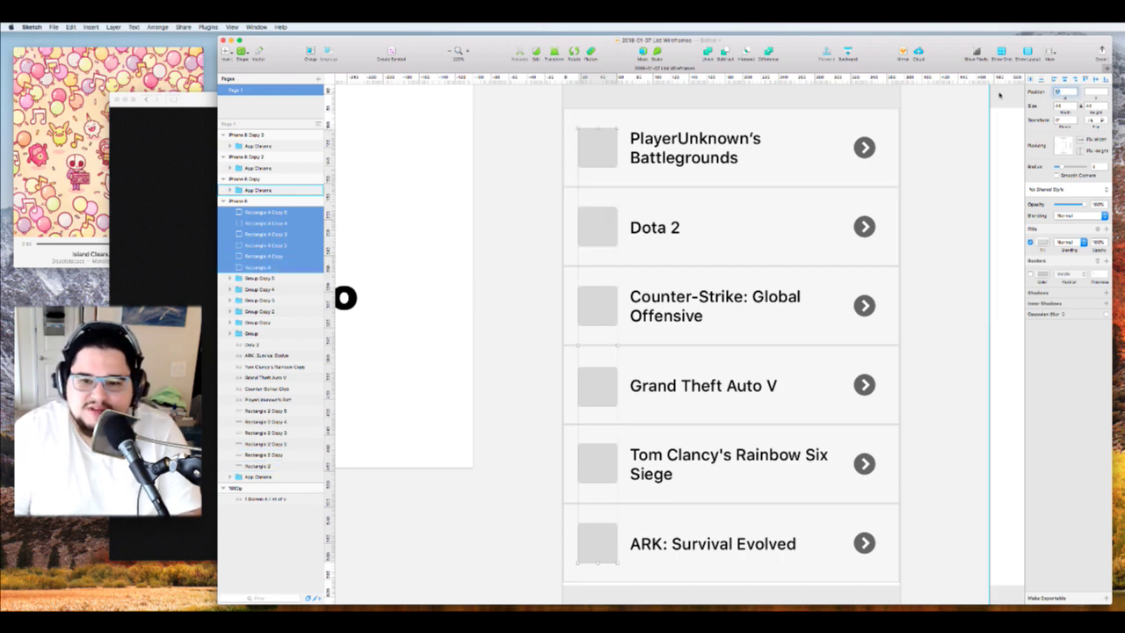
pyautogui.write('12')
pyautogui.press('Return')
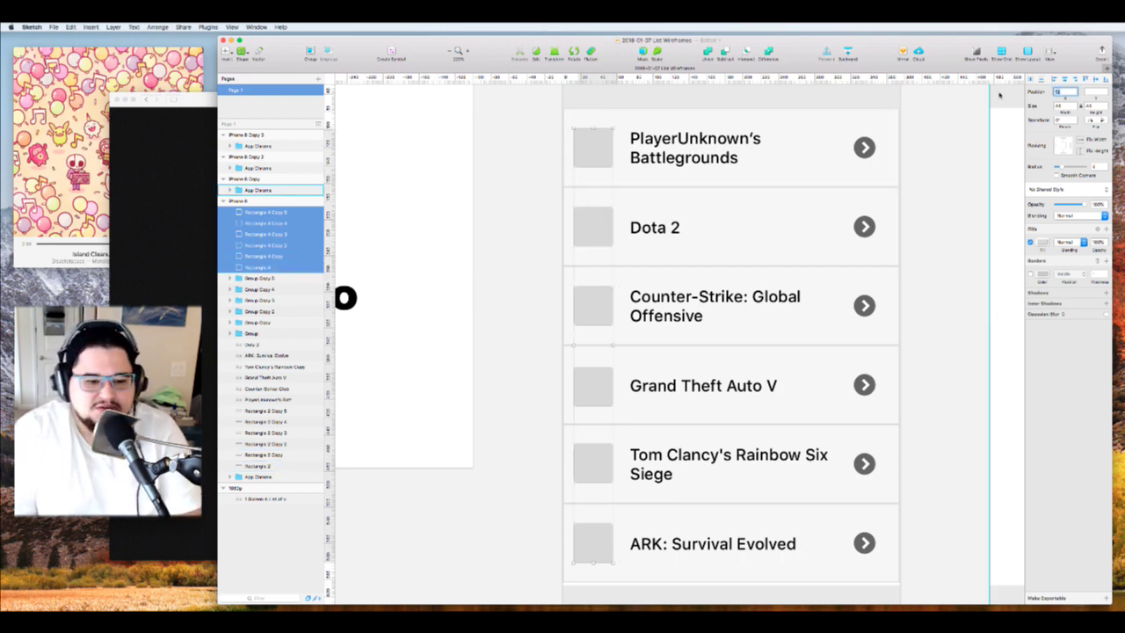
pyautogui.click(550, 284)
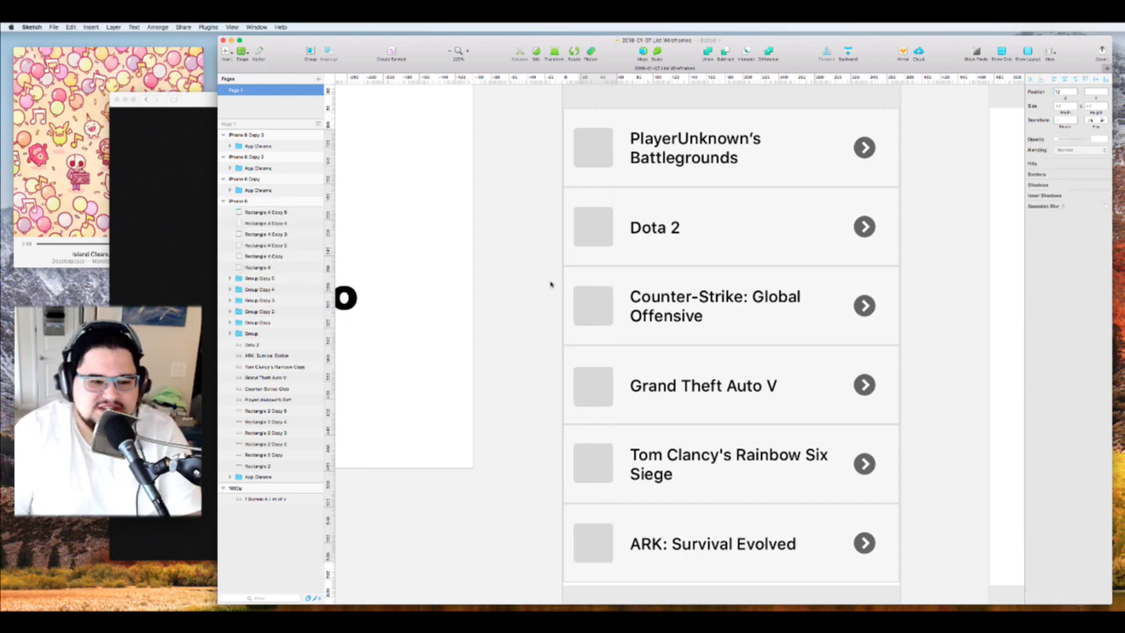
# Try spacing the PlayerUnknown's Battlegrounds title from its thumbnail with the horizontal spacing command, and undo it
pyautogui.click(673, 156)
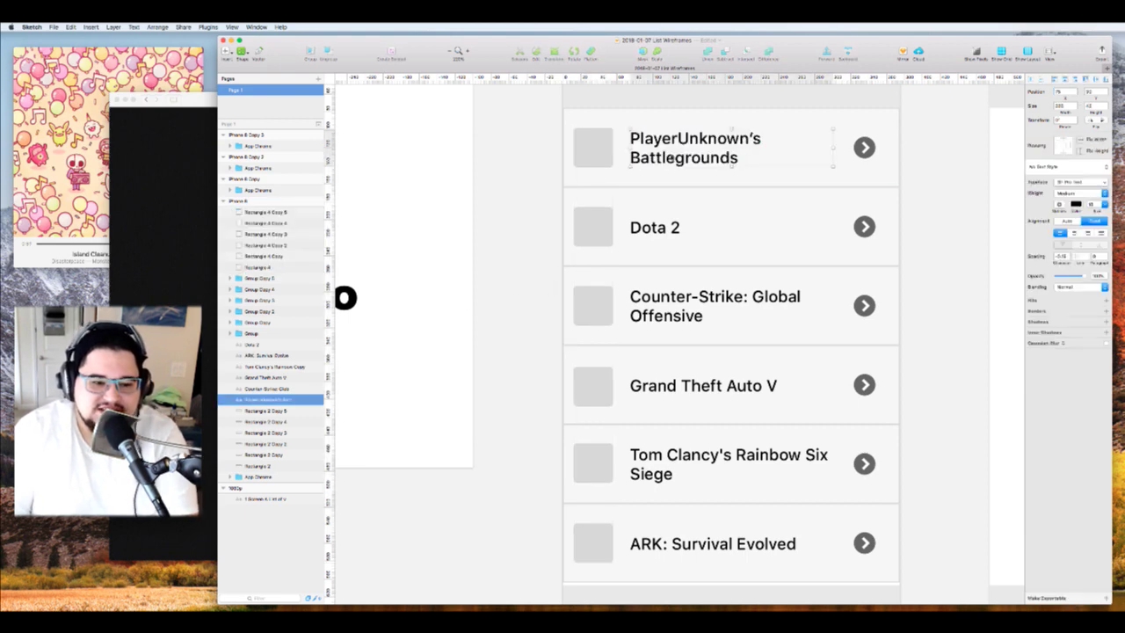
pyautogui.keyDown('shift'); pyautogui.click(607, 156); pyautogui.keyUp('shift')
pyautogui.hotkey('ctrl', 'alt', 'h')
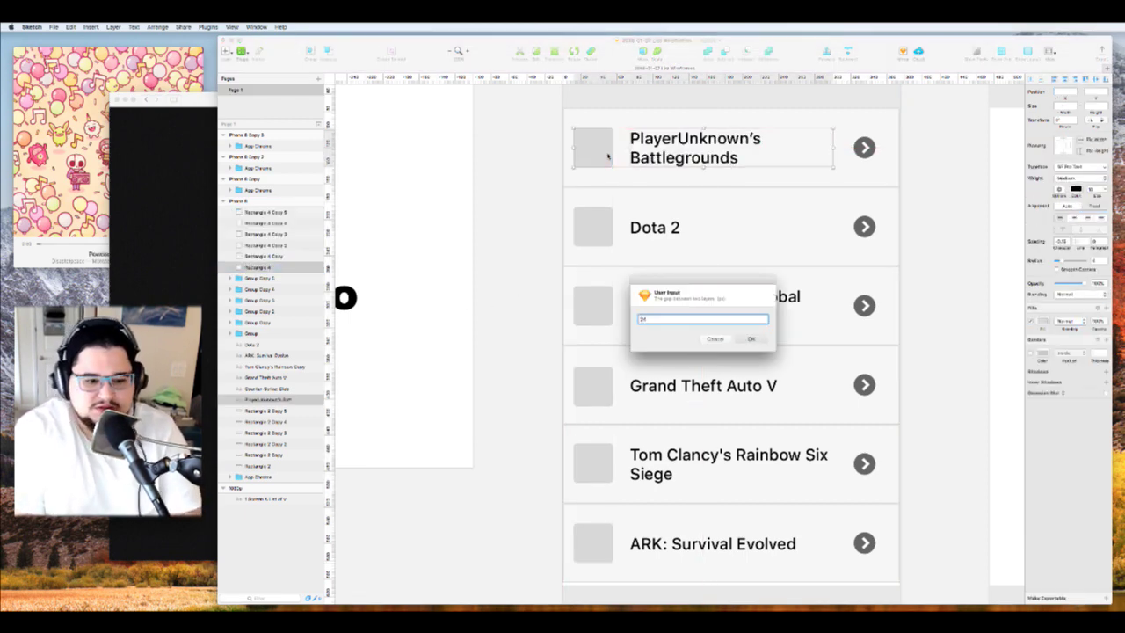
pyautogui.press('Return')
pyautogui.press('super+z')
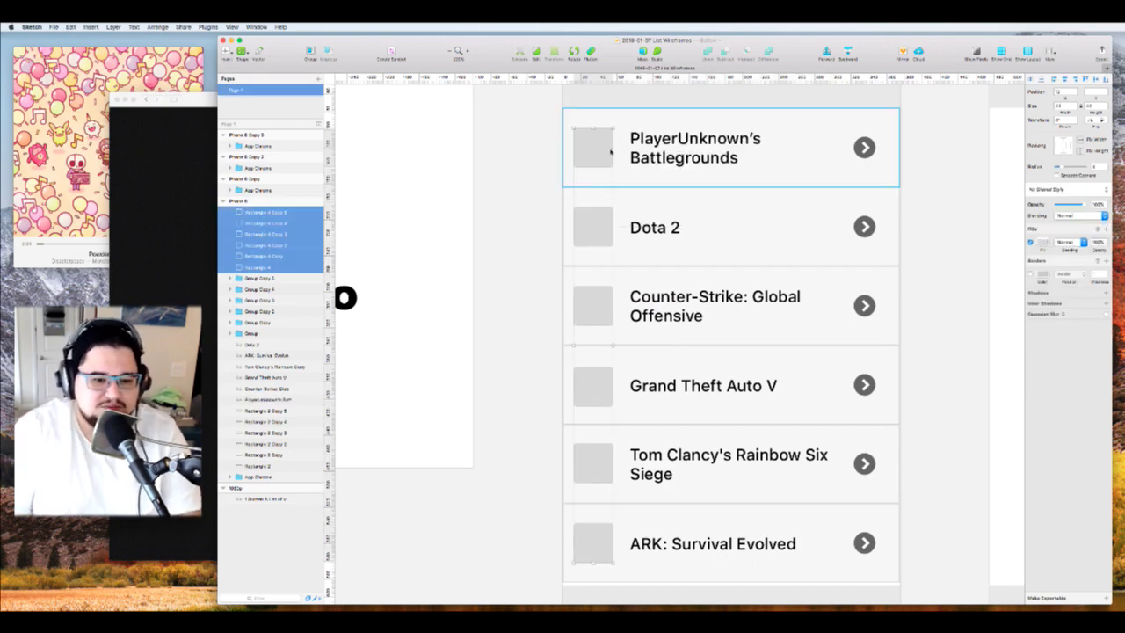
# Set a 12 px horizontal gap between the PlayerUnknown's Battlegrounds thumbnail and its title
pyautogui.click(517, 166)
pyautogui.click(590, 151)
pyautogui.click(665, 142)
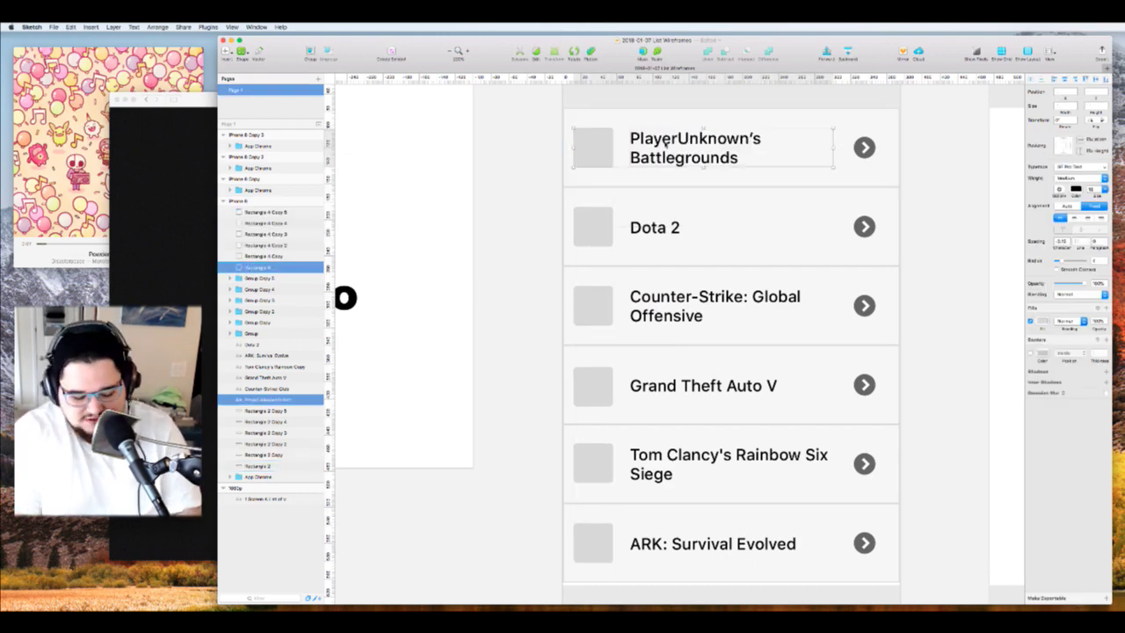
pyautogui.hotkey('ctrl', 'shift', 'h')
pyautogui.press('Return')
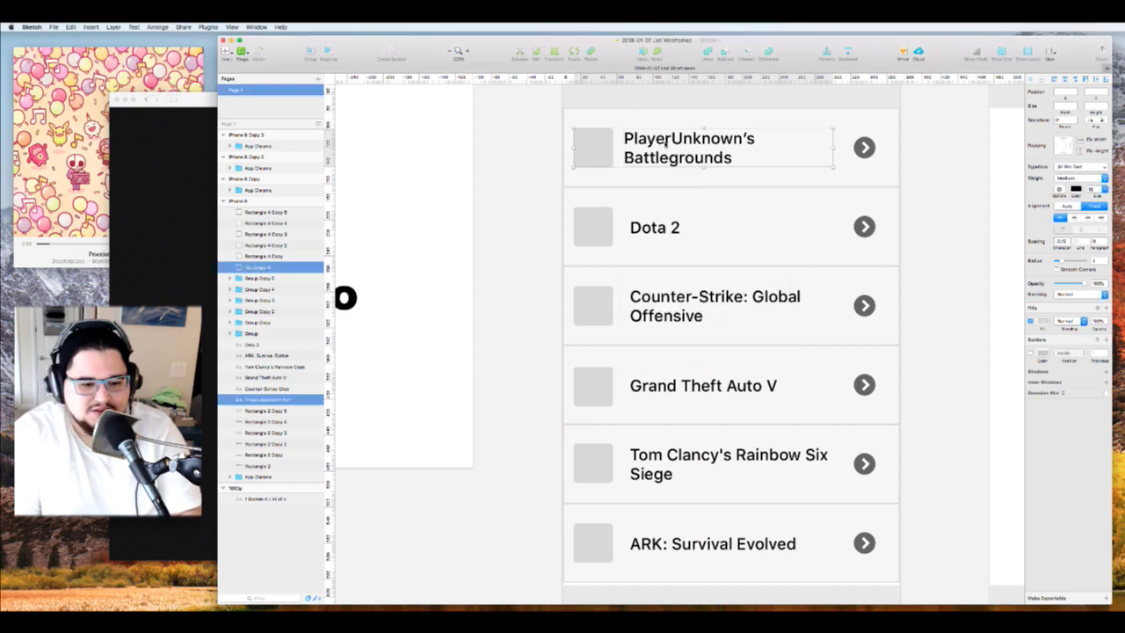
# Set a 12 px horizontal gap between the Dota 2 thumbnail and its title
pyautogui.click(597, 220)
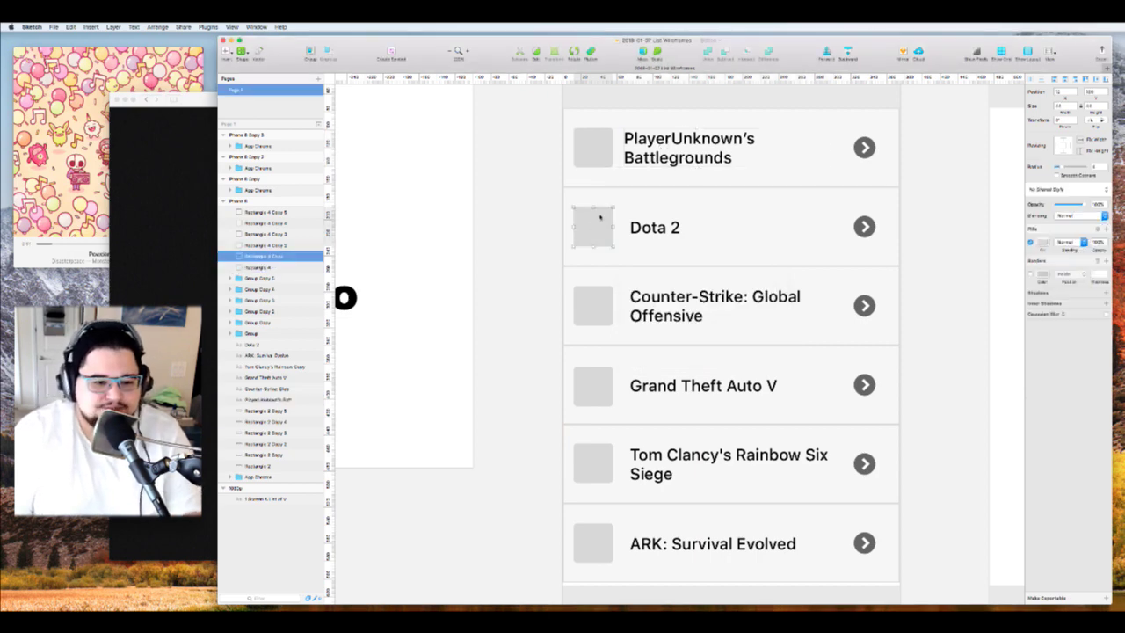
pyautogui.keyDown('shift'); pyautogui.click(646, 226); pyautogui.keyUp('shift')
pyautogui.press('alt')
pyautogui.press('ctrl+super+d')
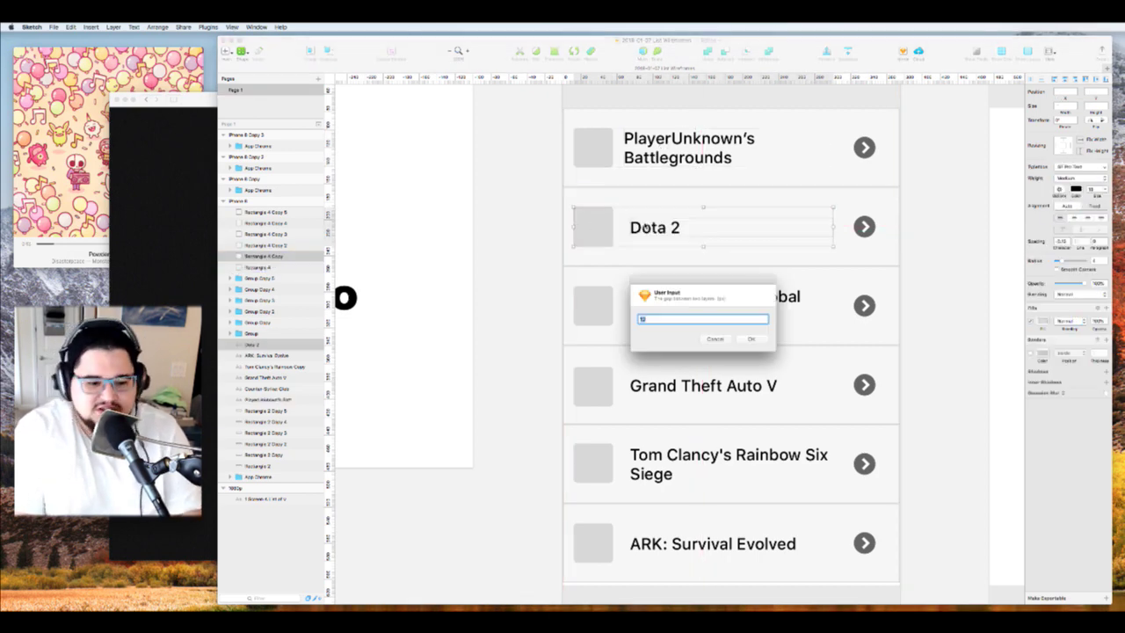
pyautogui.press('Return')
# Set a 12 px horizontal gap between the Counter-Strike: Global Offensive thumbnail and its title
pyautogui.click(597, 303)
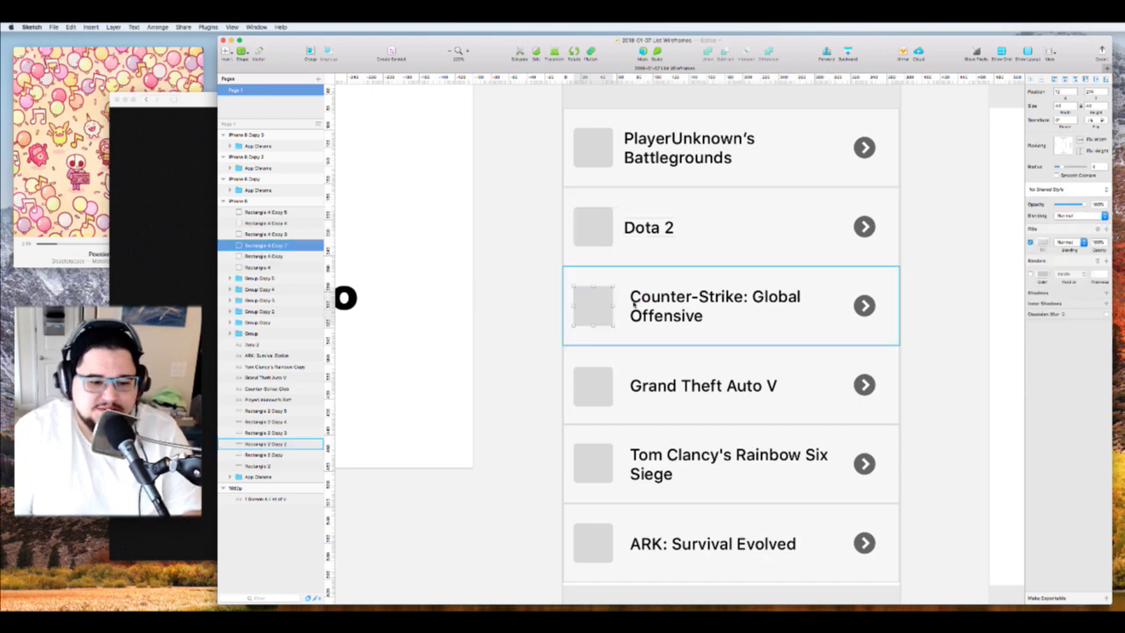
pyautogui.keyDown('shift'); pyautogui.click(670, 302); pyautogui.keyUp('shift')
pyautogui.press('alt')
pyautogui.press('ctrl+super+d')
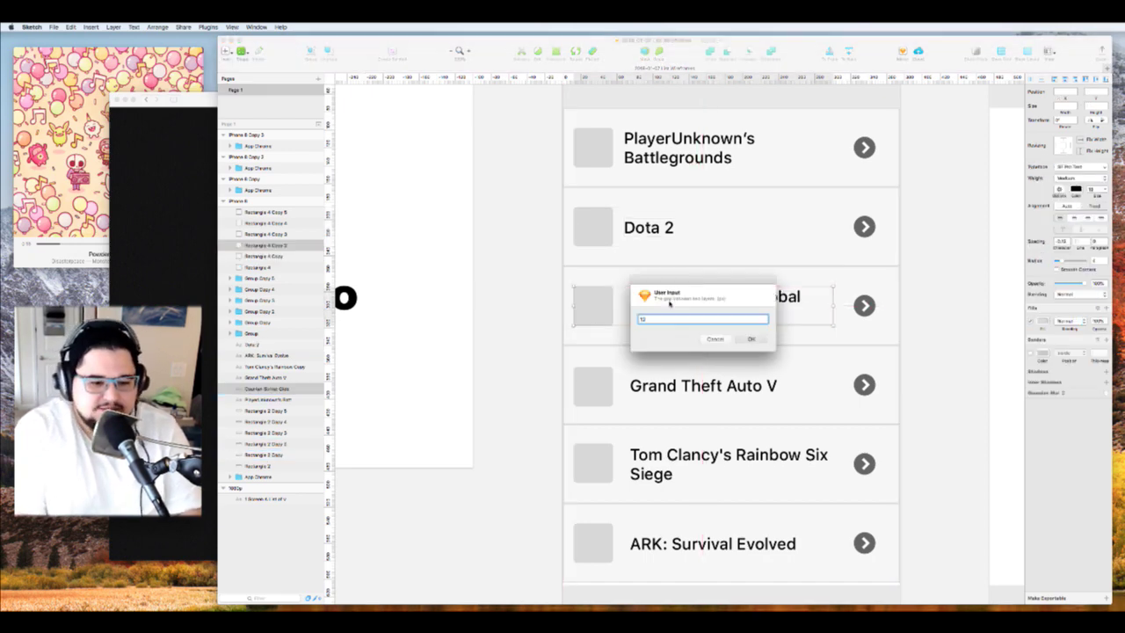
pyautogui.press('Return')
# Set a 12 px horizontal gap between the Grand Theft Auto V thumbnail and its title
pyautogui.click(595, 384)
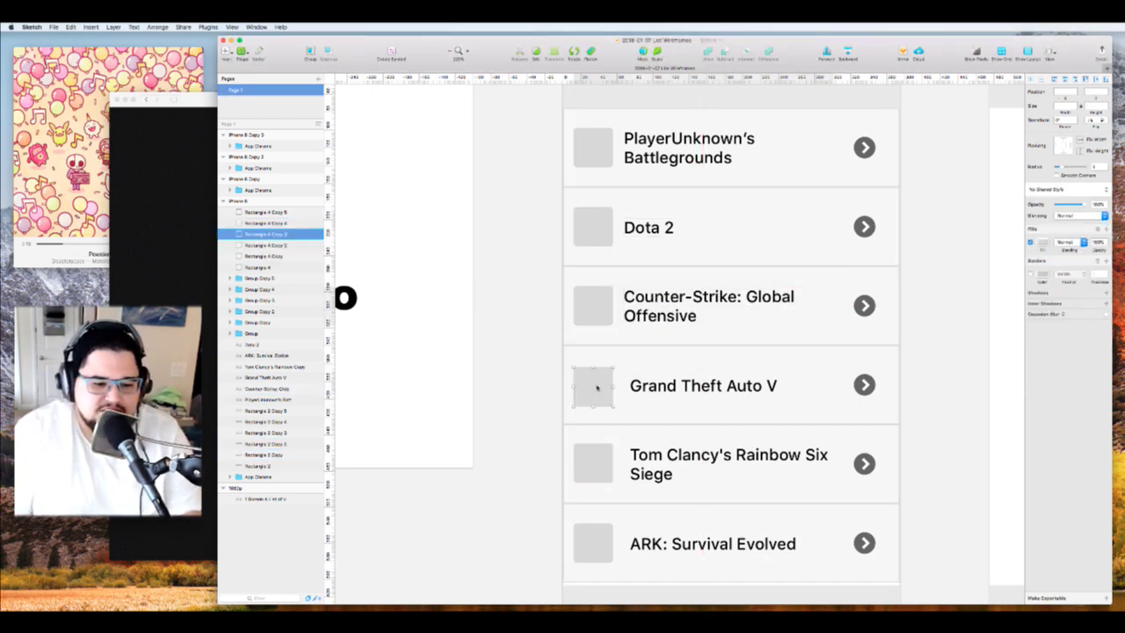
pyautogui.keyDown('shift'); pyautogui.click(673, 391); pyautogui.keyUp('shift')
pyautogui.press('alt')
pyautogui.press('ctrl+super+d')
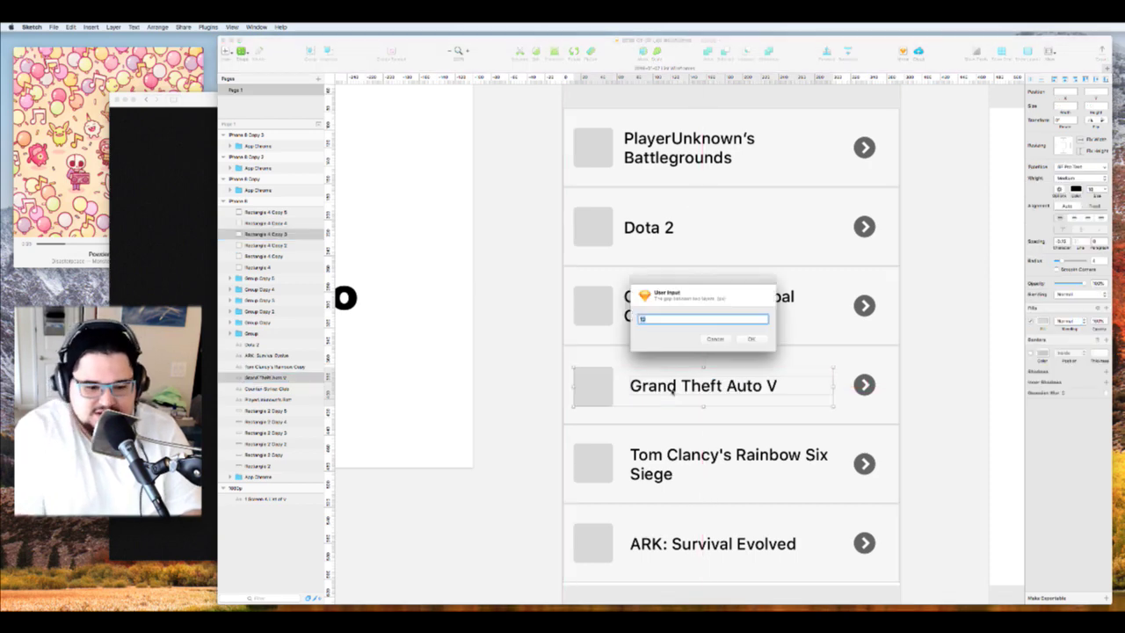
pyautogui.press('Return')
# Space the Tom Clancy's Rainbow Six Siege title 12 px from its thumbnail and centre both vertically on the row background
pyautogui.click(584, 474)
pyautogui.keyDown('shift'); pyautogui.click(643, 468); pyautogui.keyUp('shift')
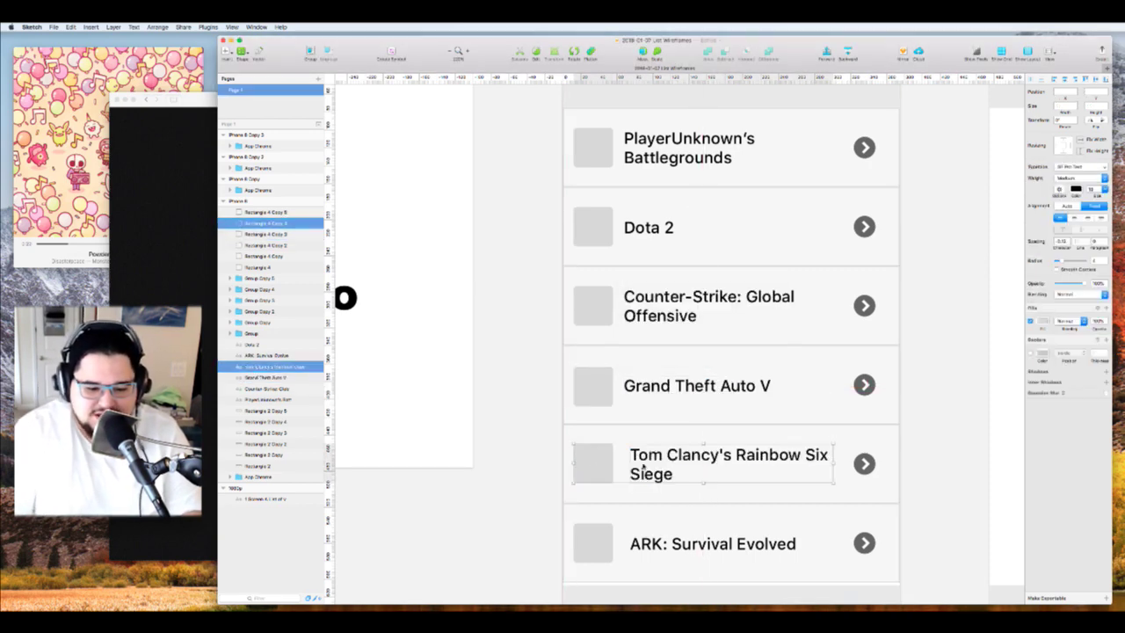
pyautogui.press('ctrl+super+d')
pyautogui.press('Return')
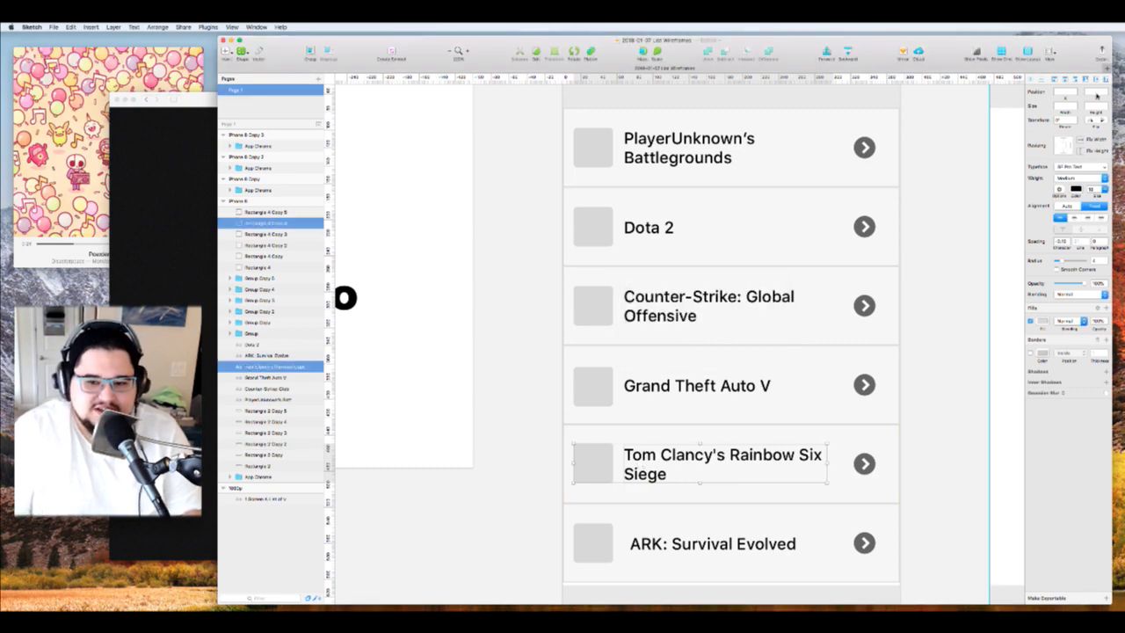
pyautogui.keyDown('shift'); pyautogui.click(707, 434); pyautogui.keyUp('shift')
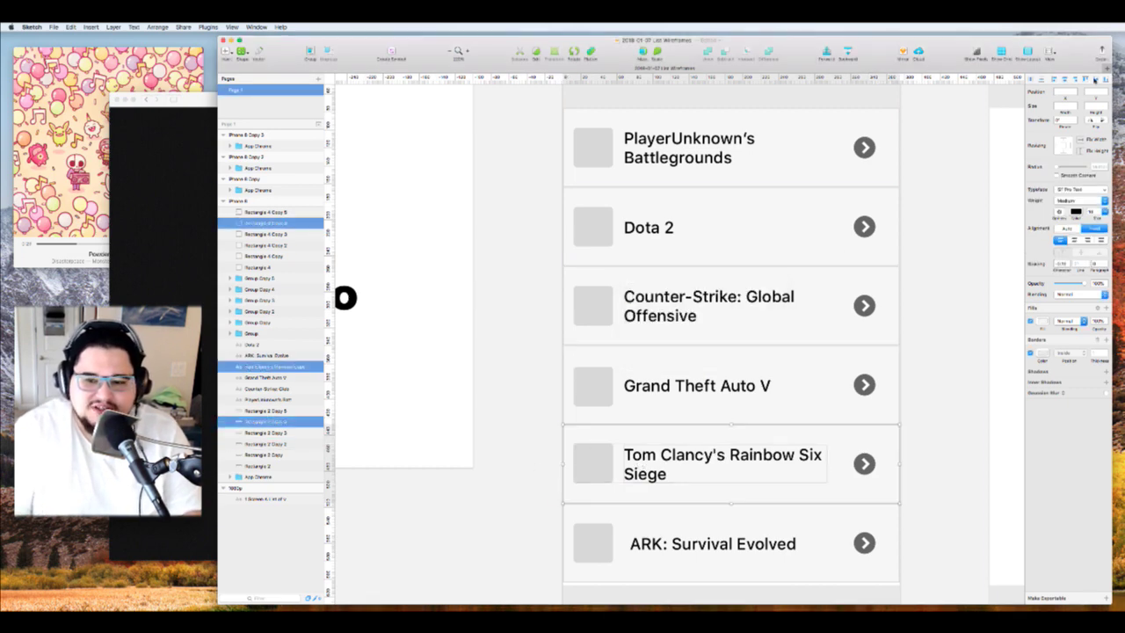
# Set a 12 px horizontal gap between the ARK: Survival Evolved thumbnail and its title, then clear the selection
pyautogui.click(588, 542)
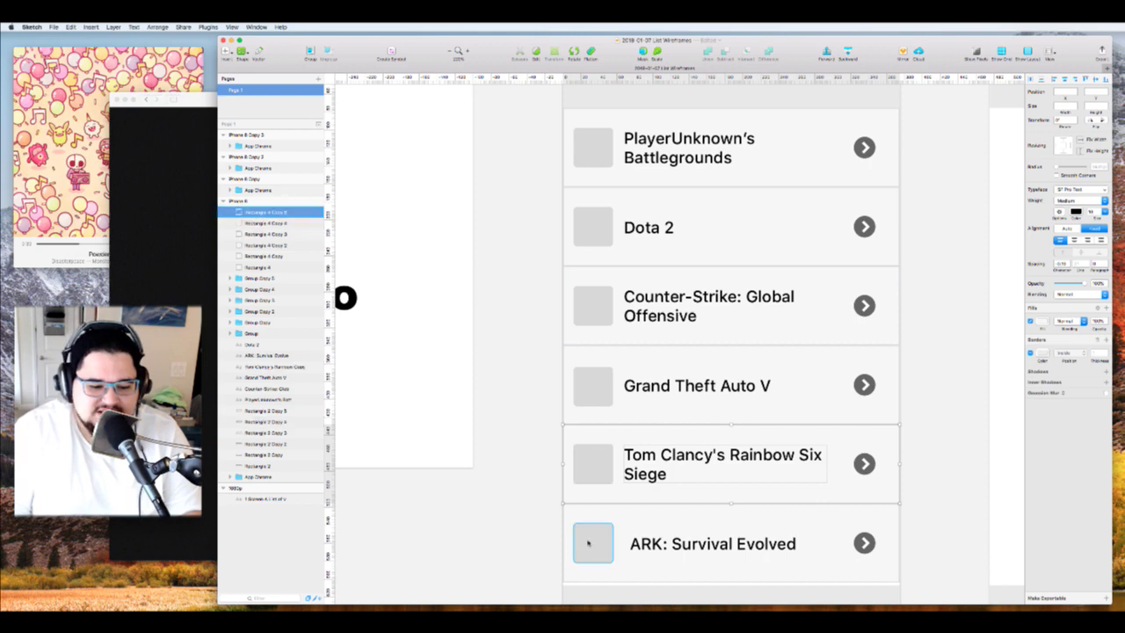
pyautogui.keyDown('shift'); pyautogui.click(649, 543); pyautogui.keyUp('shift')
pyautogui.hotkey('ctrl', 'alt', 'h')
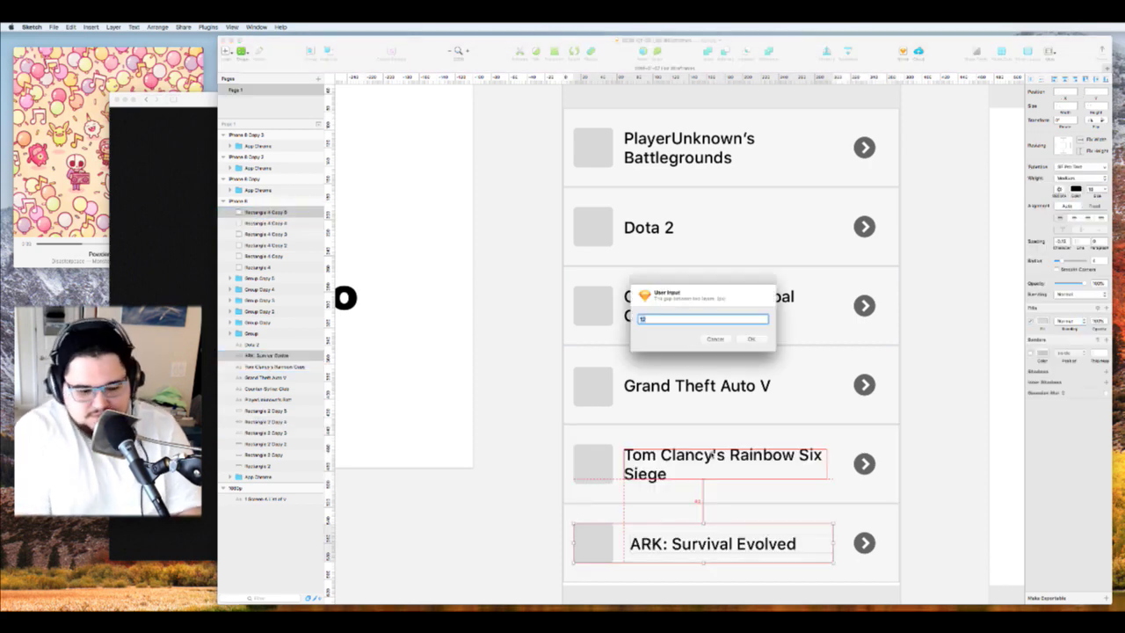
pyautogui.press('Return')
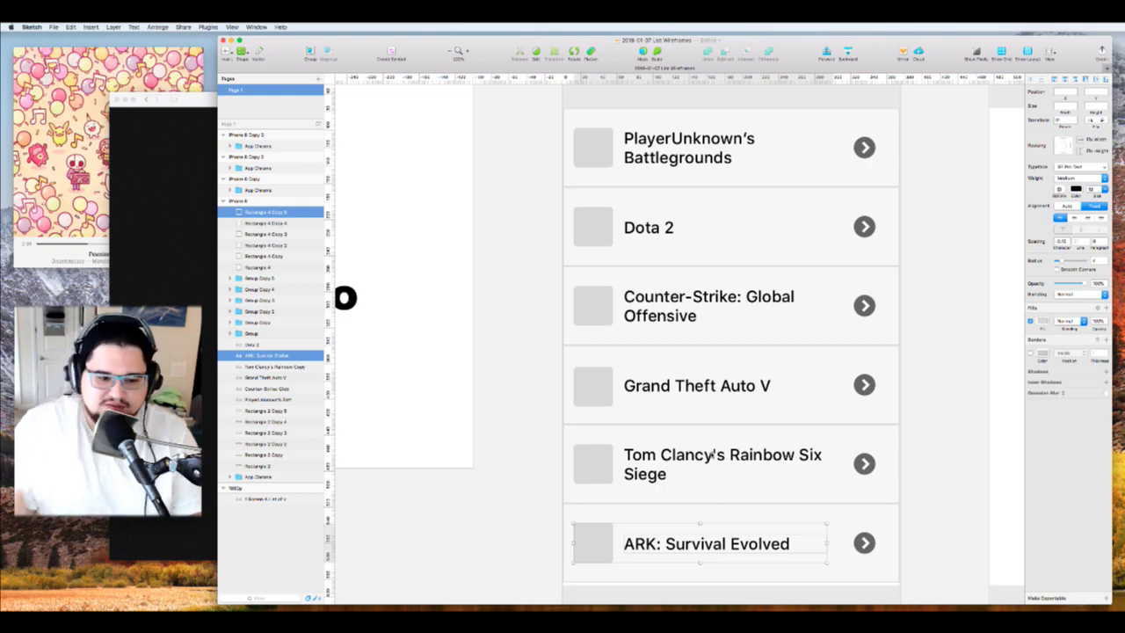
pyautogui.click(530, 324)
# Move all six thumbnail squares together to an X position of 16 and clear the selection
pyautogui.scroll(-2, 527, 336)
pyautogui.scroll(-3, 527, 336)
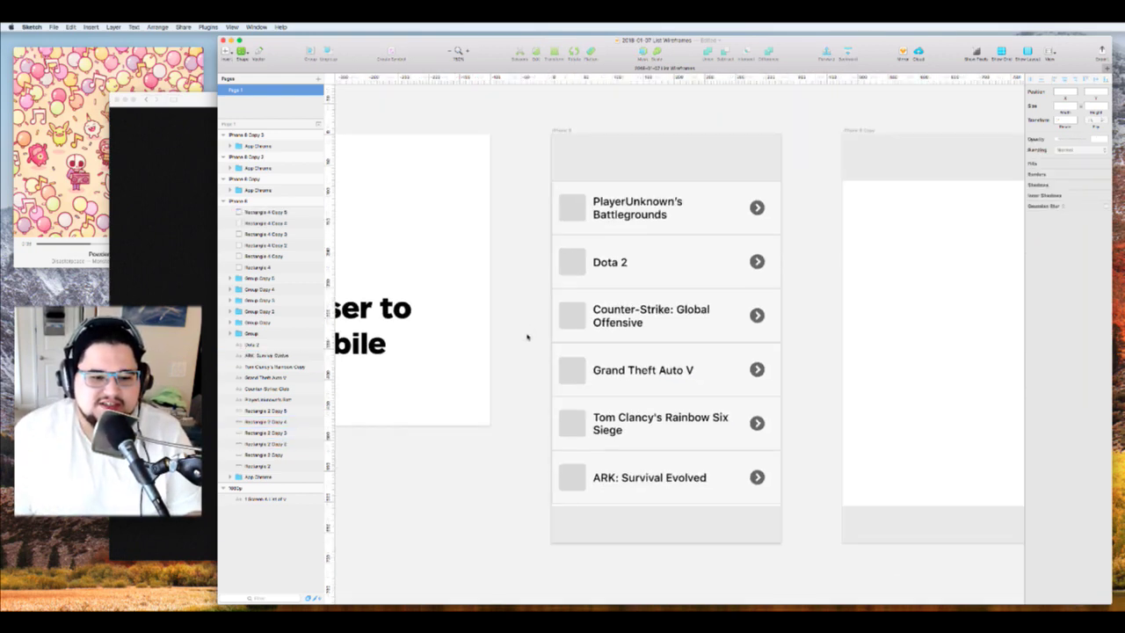
pyautogui.hscroll(-1, 527, 337)
pyautogui.scroll(3, 527, 336)
pyautogui.hscroll(3, 528, 337)
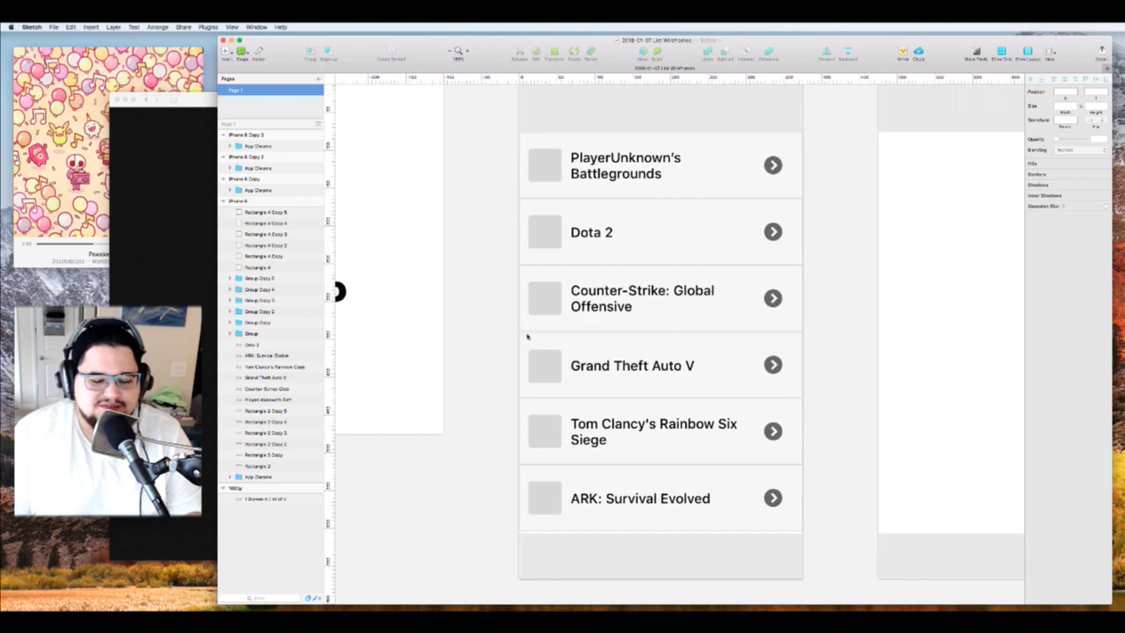
pyautogui.click(542, 163)
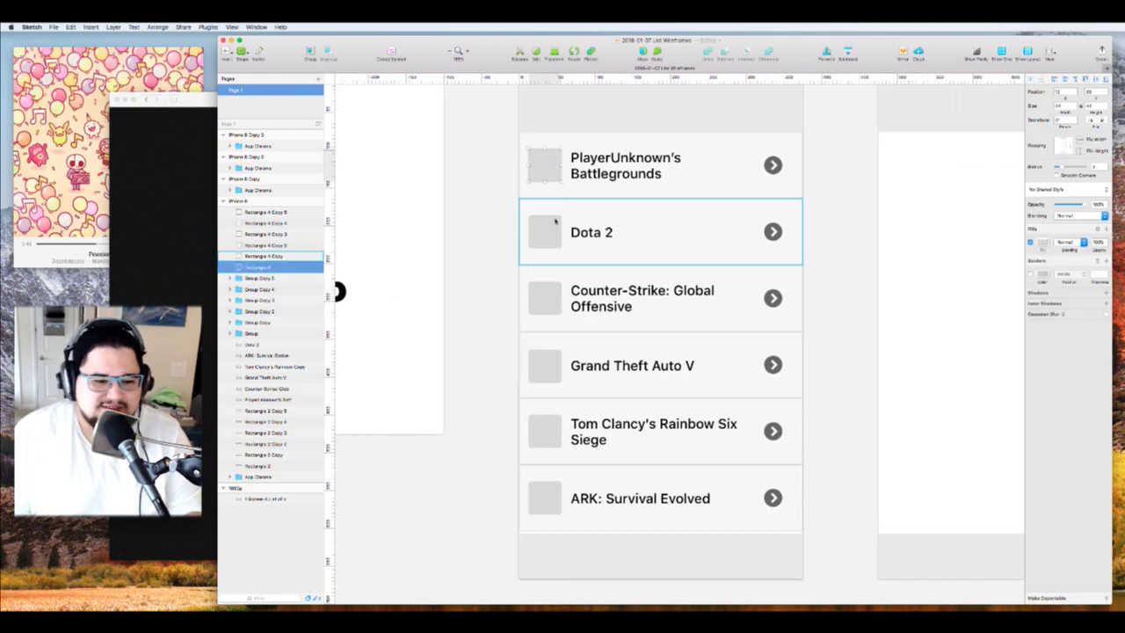
pyautogui.keyDown('shift'); pyautogui.click(540, 226); pyautogui.keyUp('shift')
pyautogui.keyDown('shift'); pyautogui.click(555, 284); pyautogui.keyUp('shift')
pyautogui.keyDown('shift'); pyautogui.click(543, 368); pyautogui.keyUp('shift')
pyautogui.keyDown('shift'); pyautogui.click(543, 433); pyautogui.keyUp('shift')
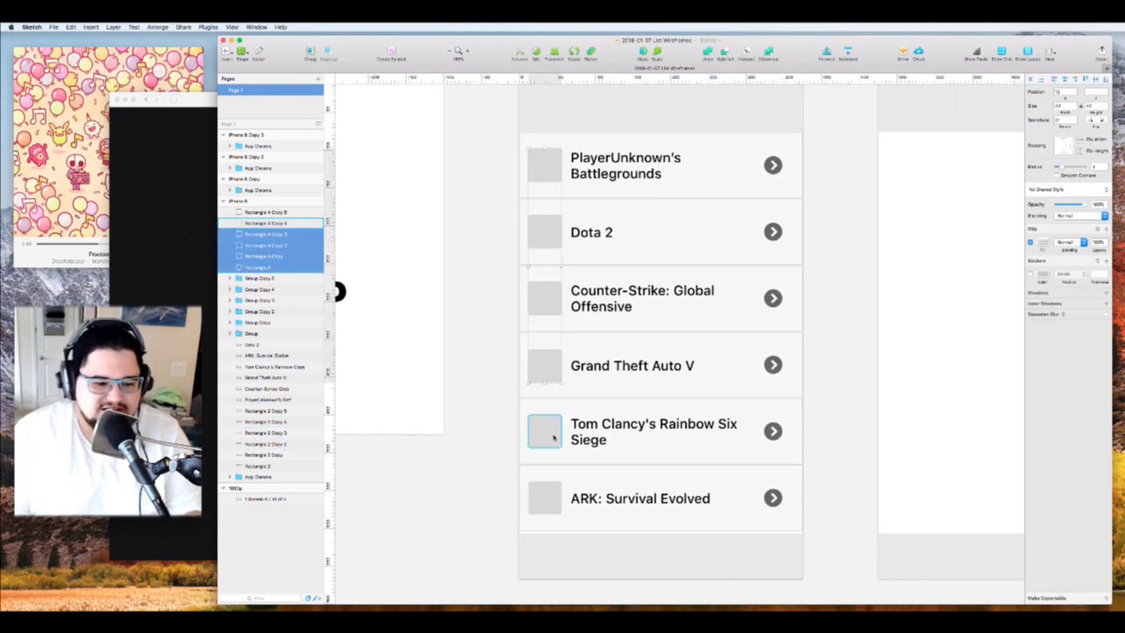
pyautogui.keyDown('shift'); pyautogui.click(543, 497); pyautogui.keyUp('shift')
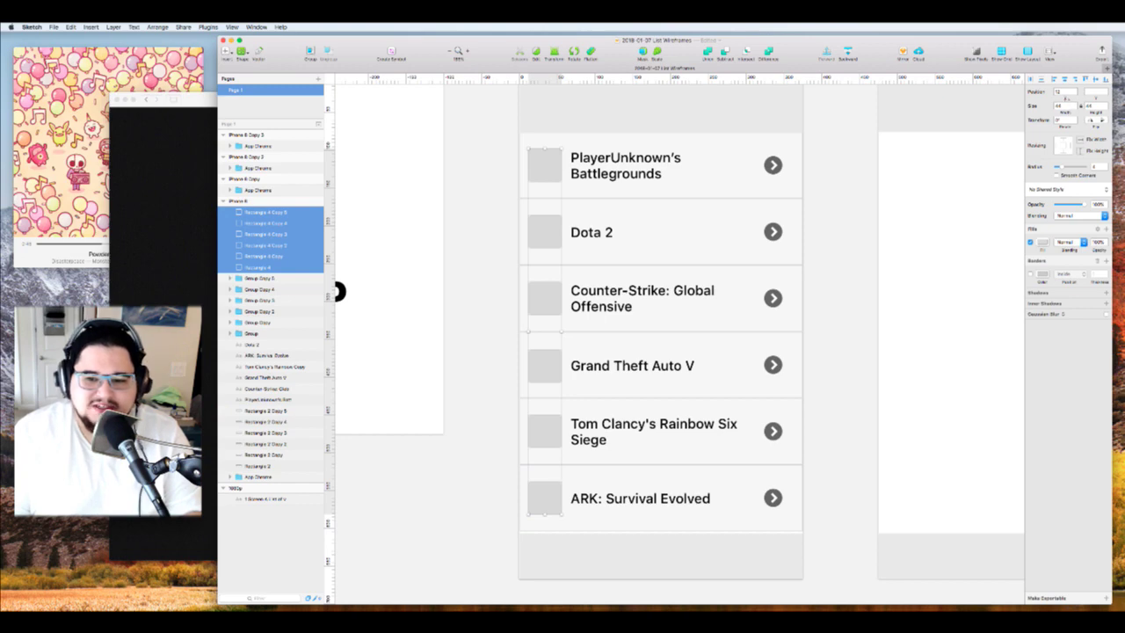
pyautogui.write('16')
pyautogui.press('Return')
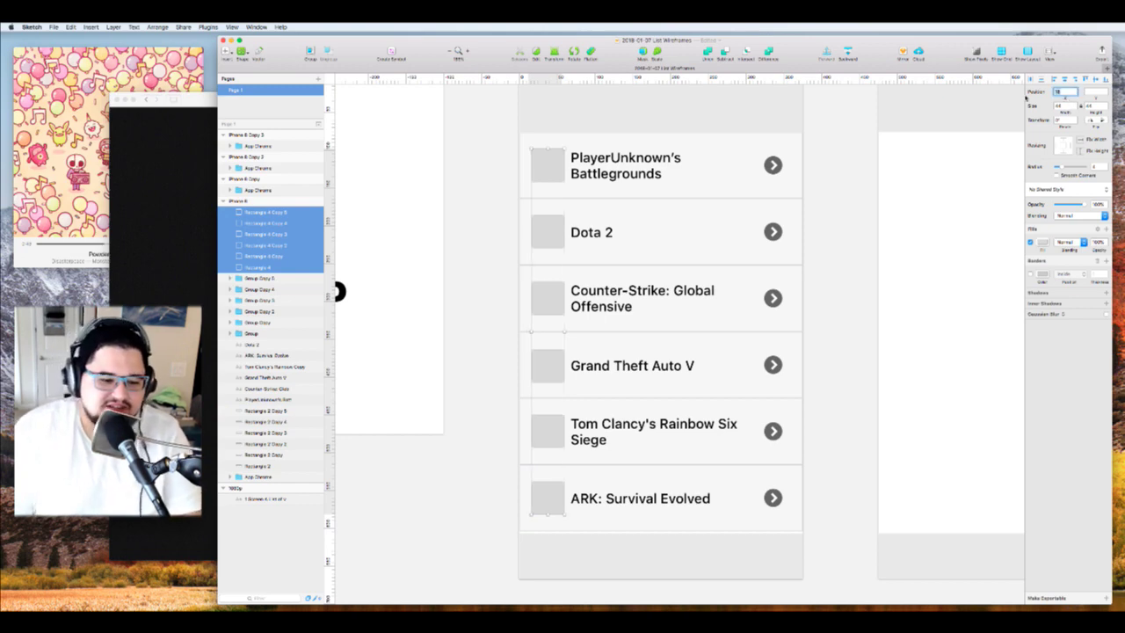
pyautogui.click(494, 480)
# Set a 16 px horizontal gap between the ARK: Survival Evolved thumbnail and its title
pyautogui.click(550, 488)
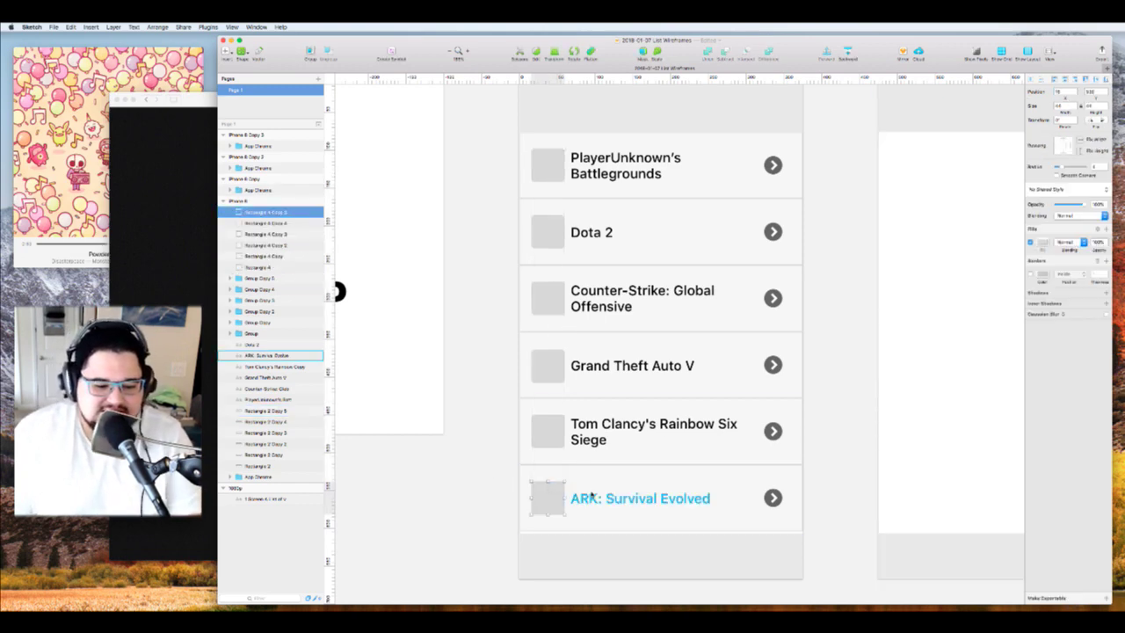
pyautogui.rightClick(591, 495)
pyautogui.click(552, 503)
pyautogui.keyDown('shift'); pyautogui.click(553, 502); pyautogui.keyUp('shift')
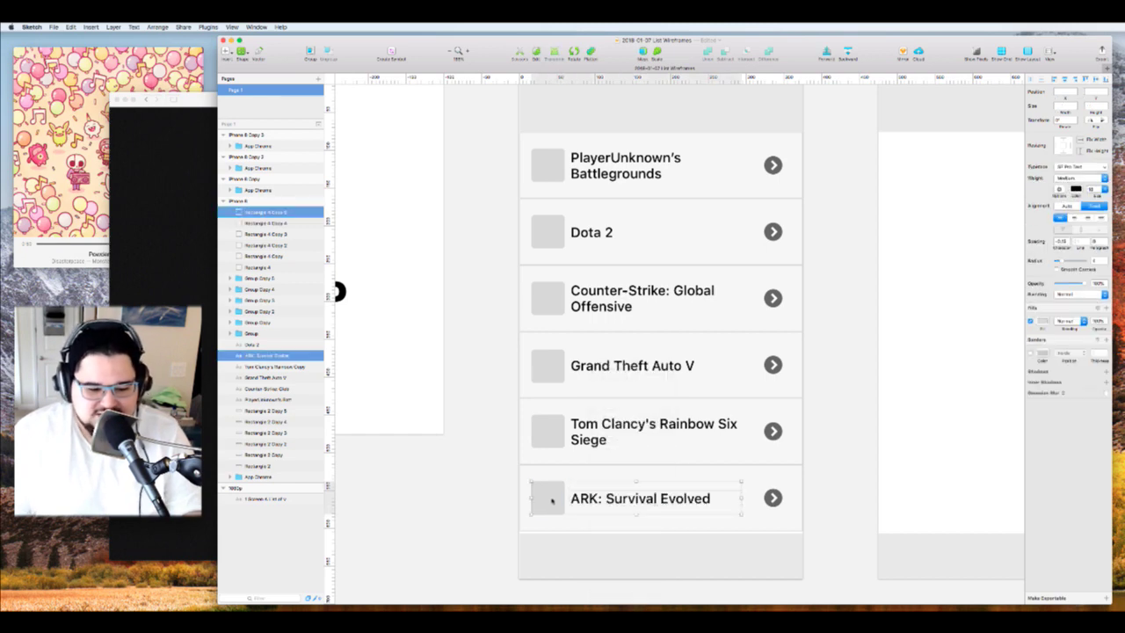
pyautogui.hotkey('ctrl', 'alt', 'h')
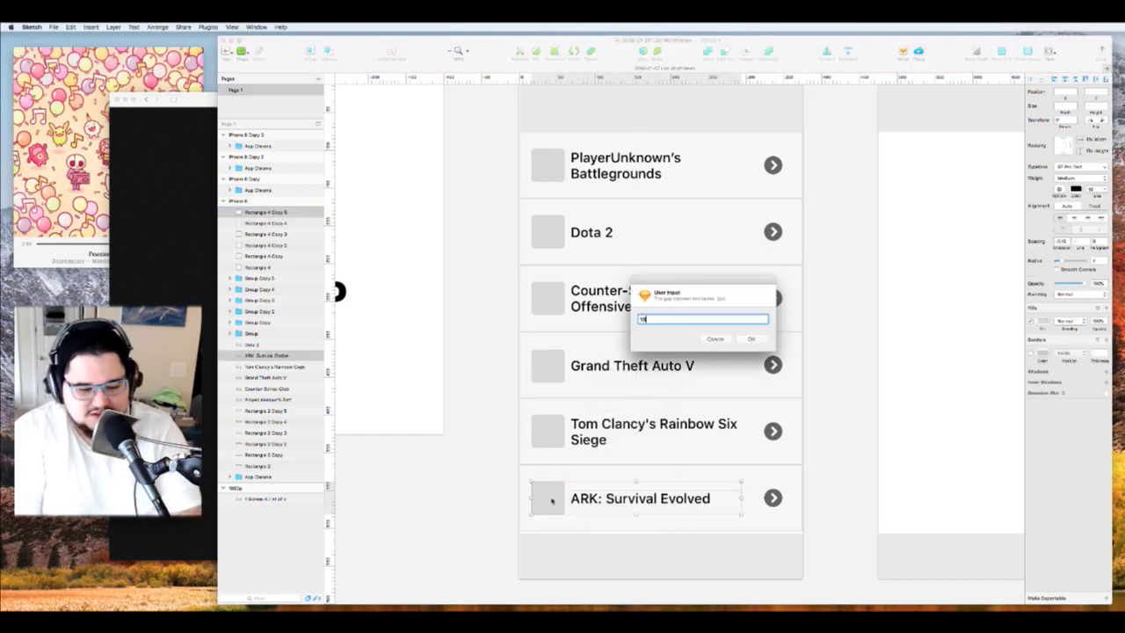
pyautogui.press('Return')
# Space the Tom Clancy's Rainbow Six Siege title 16 px horizontally from its thumbnail
pyautogui.click(547, 430)
pyautogui.keyDown('shift'); pyautogui.click(594, 430); pyautogui.keyUp('shift')
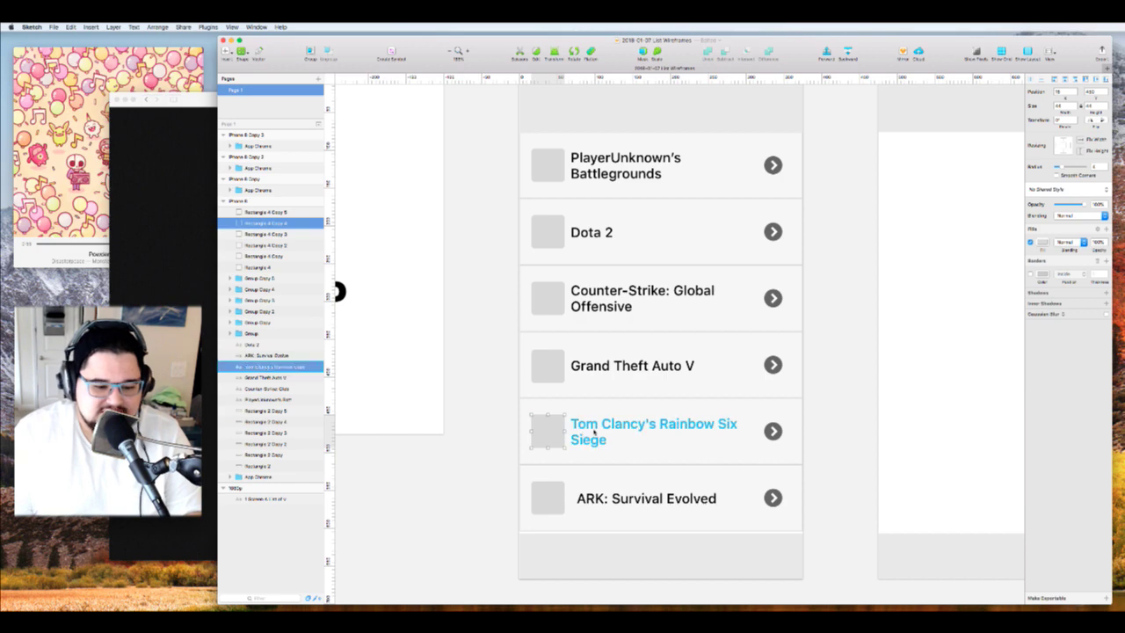
pyautogui.hotkey('ctrl', 'alt', 'h')
pyautogui.press('Return')
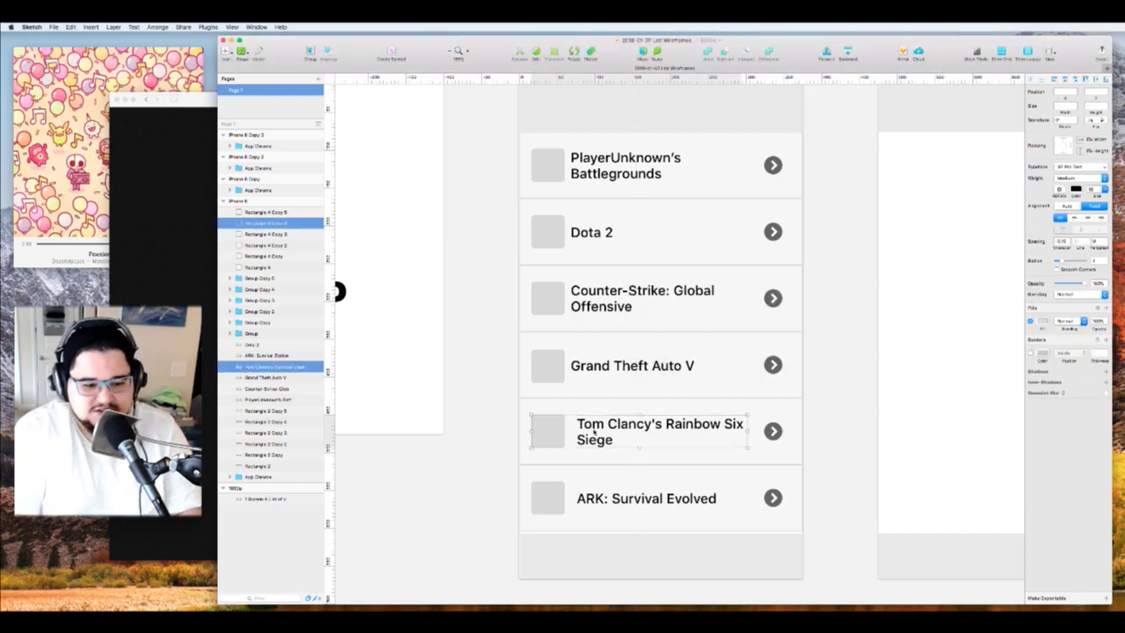
# Move all six game titles together to an X position of 76 and clear the selection
pyautogui.click(594, 499)
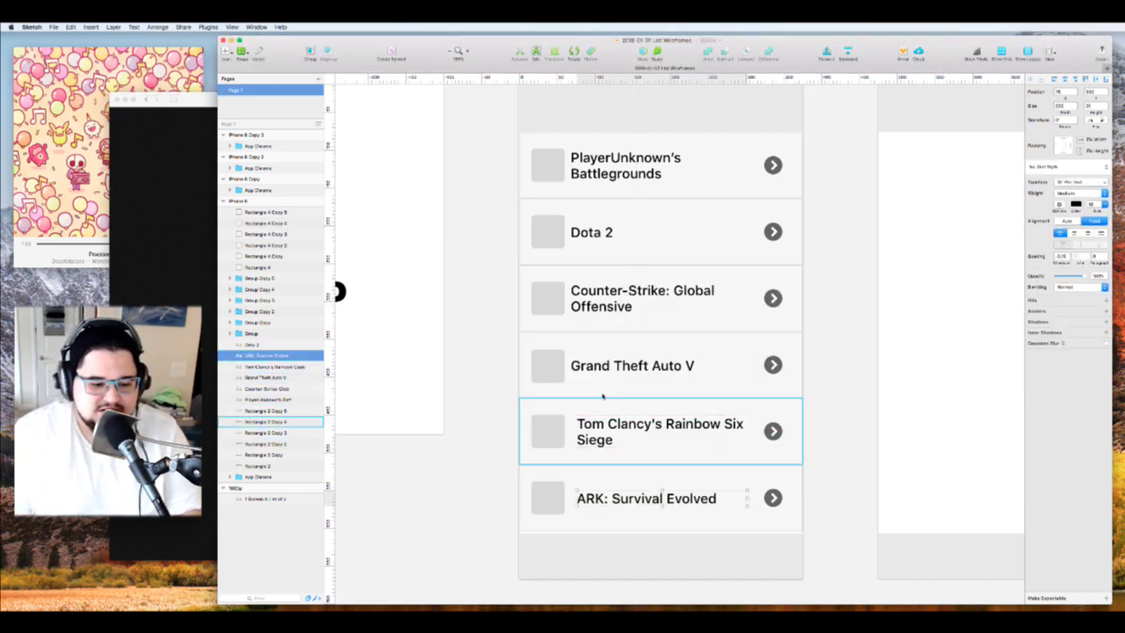
pyautogui.keyDown('shift'); pyautogui.click(596, 430); pyautogui.keyUp('shift')
pyautogui.keyDown('shift'); pyautogui.click(582, 365); pyautogui.keyUp('shift')
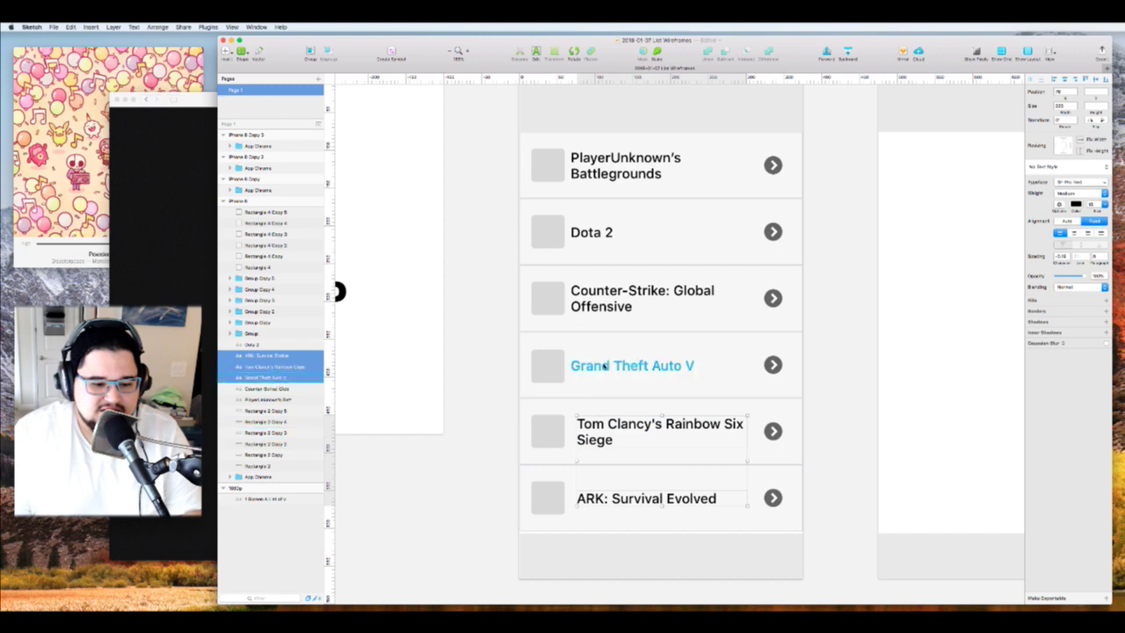
pyautogui.keyDown('shift'); pyautogui.click(613, 299); pyautogui.keyUp('shift')
pyautogui.keyDown('shift'); pyautogui.click(602, 232); pyautogui.keyUp('shift')
pyautogui.keyDown('shift'); pyautogui.click(612, 173); pyautogui.keyUp('shift')
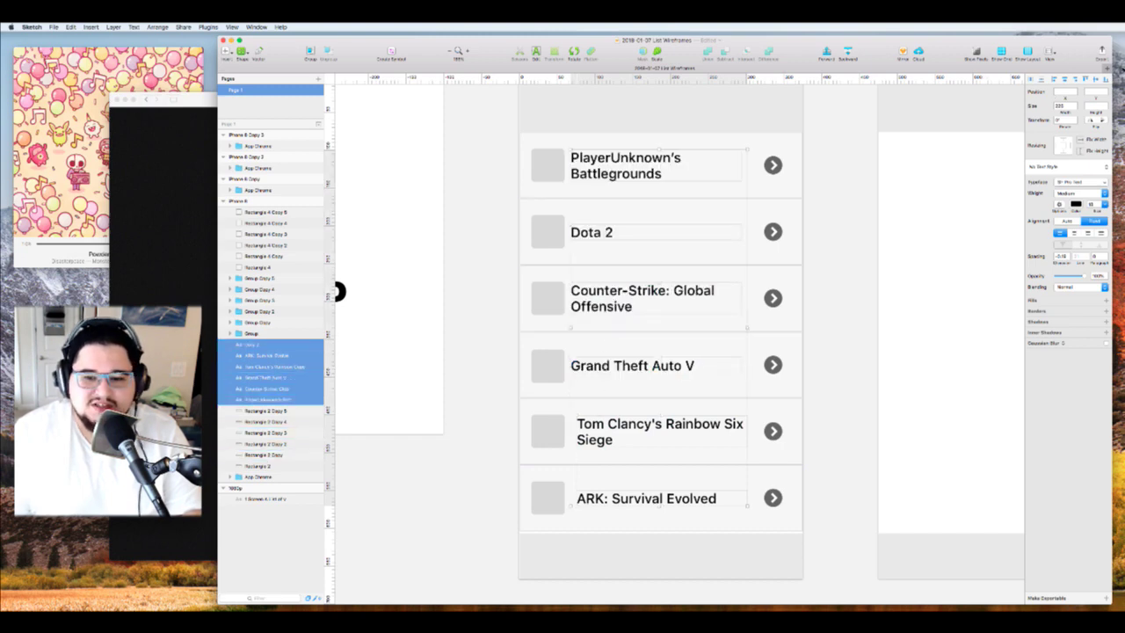
pyautogui.click(846, 241)
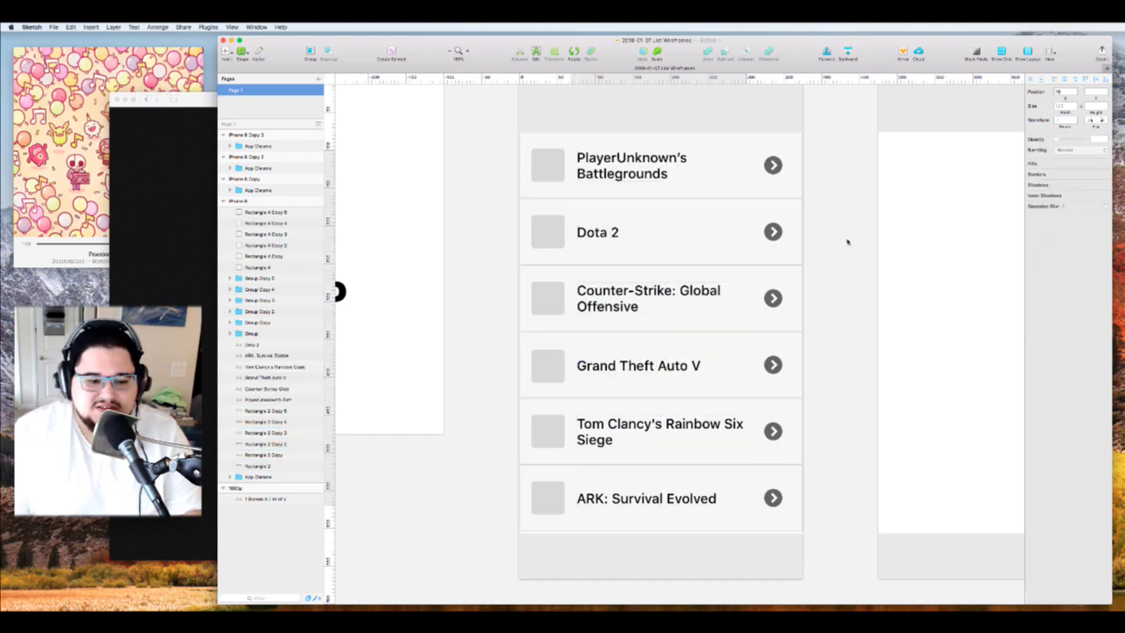
pyautogui.hscroll(1, 846, 240)
pyautogui.scroll(-3, 846, 241)
pyautogui.scroll(5, 846, 240)
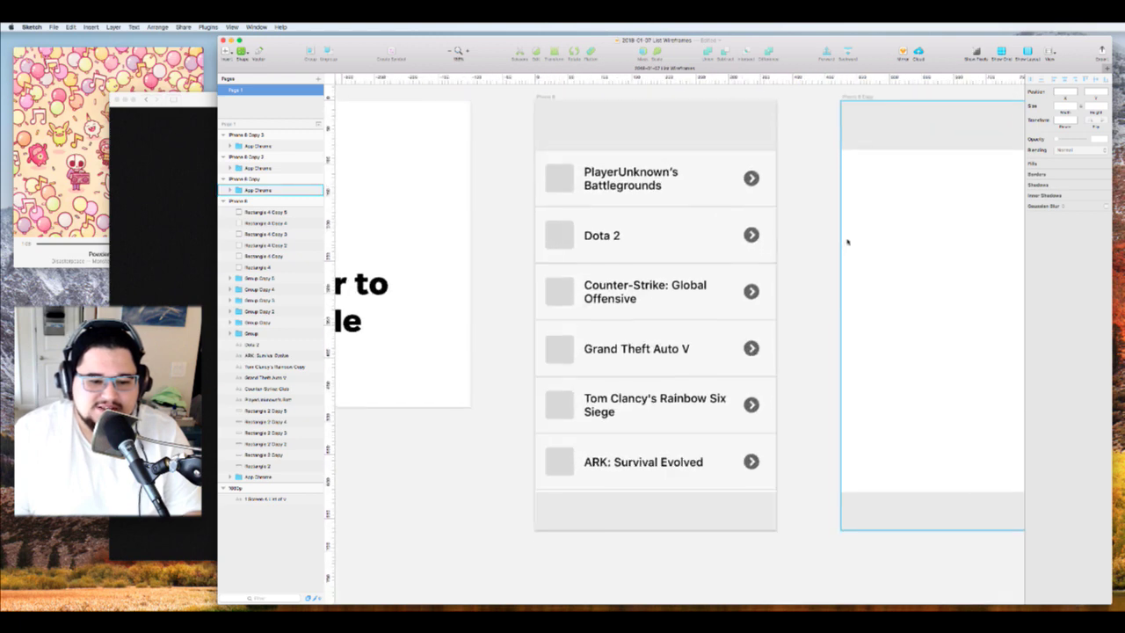
# Apply a noise fill to the thumbnails of the ARK: Survival Evolved and Tom Clancy's Rainbow Six Siege rows
pyautogui.click(570, 485)
pyautogui.scroll(4, 567, 488)
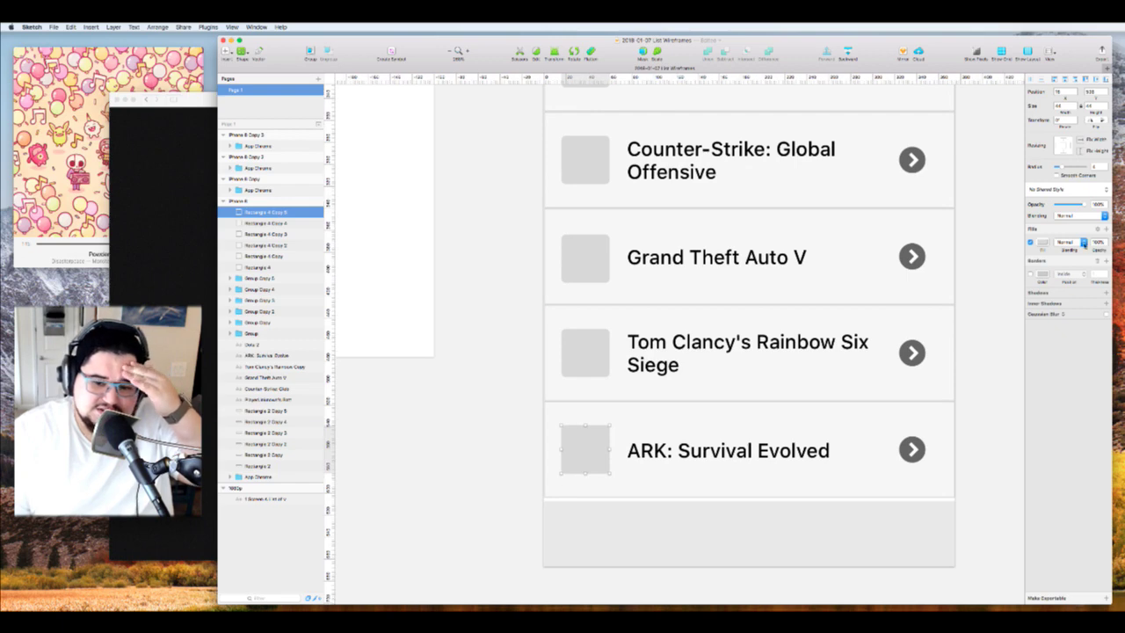
pyautogui.click(1043, 244)
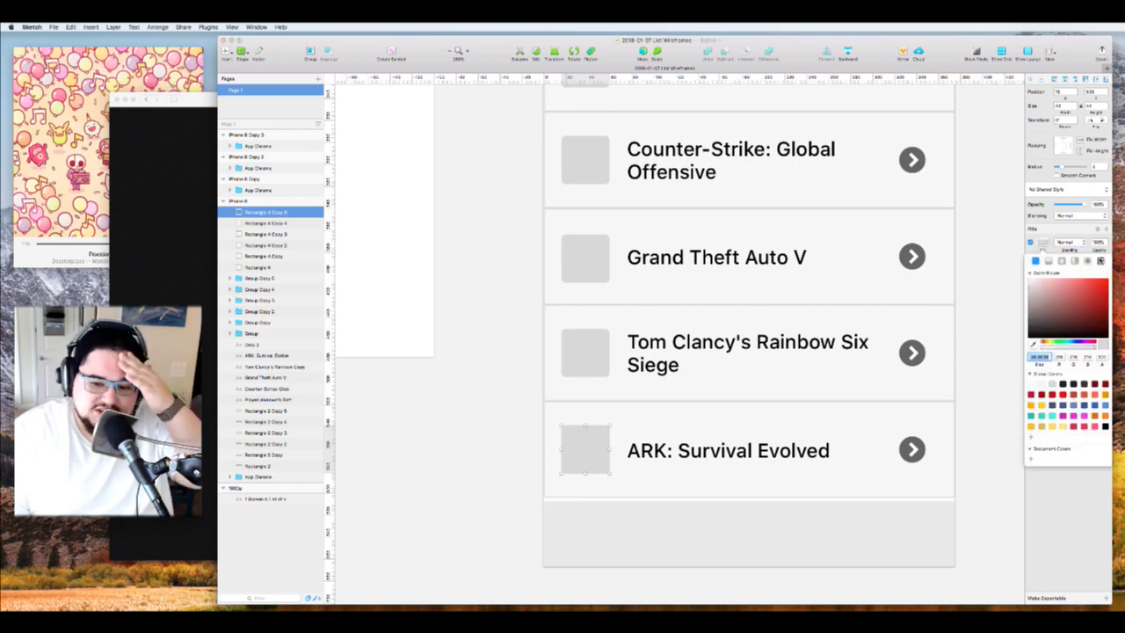
pyautogui.click(1100, 261)
pyautogui.click(584, 351)
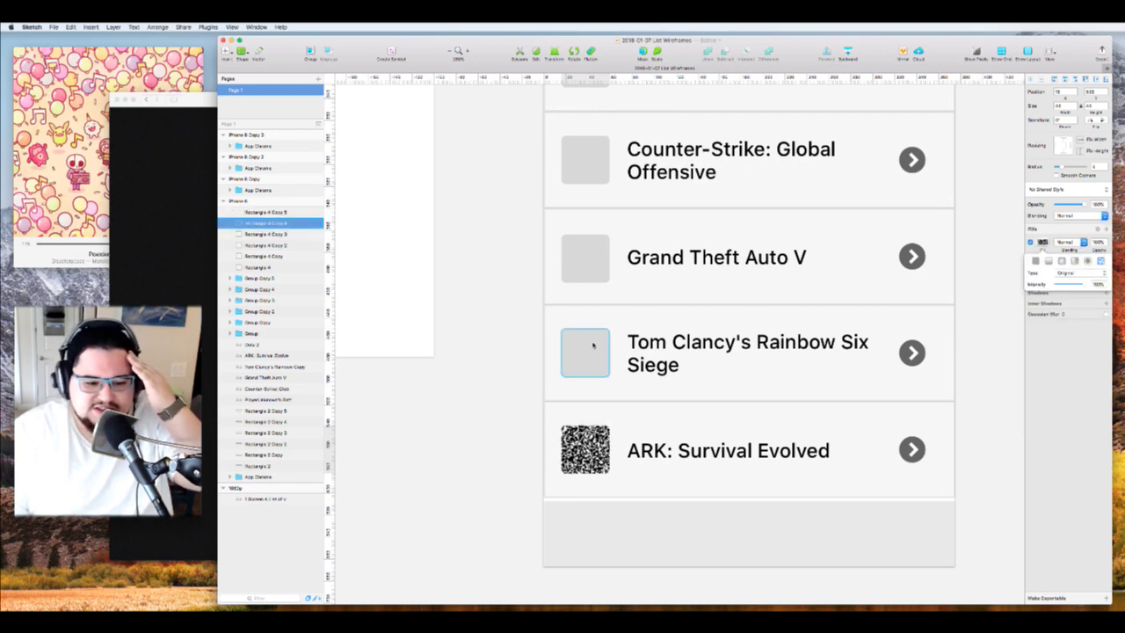
pyautogui.click(1043, 244)
pyautogui.click(1093, 262)
# Give the Grand Theft Auto V and Counter-Strike: Global Offensive thumbnails the same noise fill
pyautogui.click(585, 255)
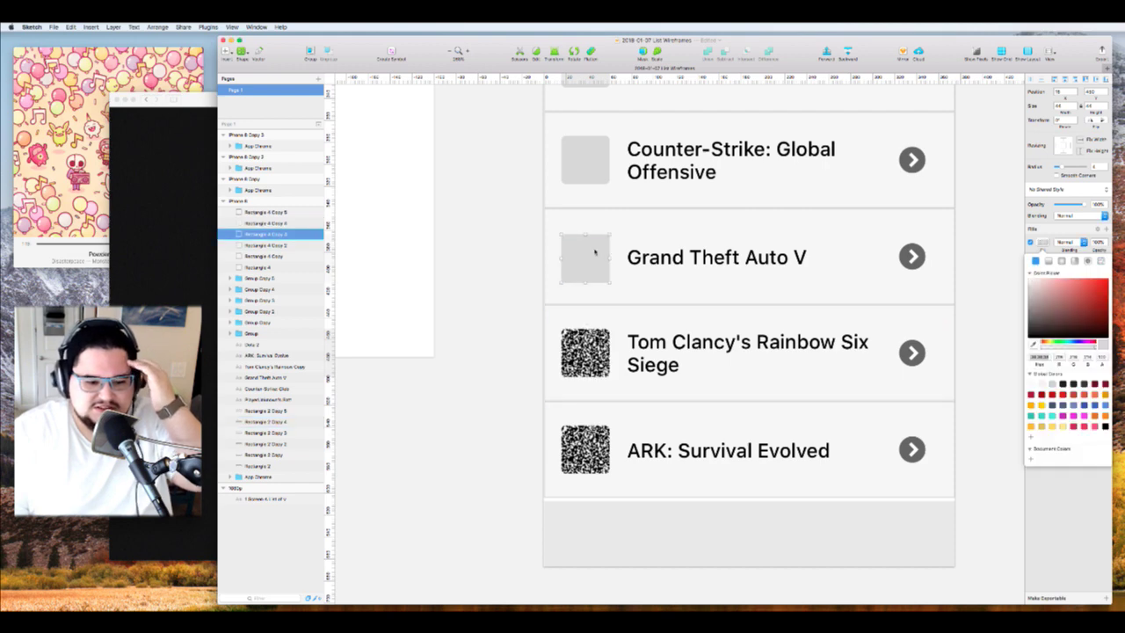
pyautogui.click(1100, 261)
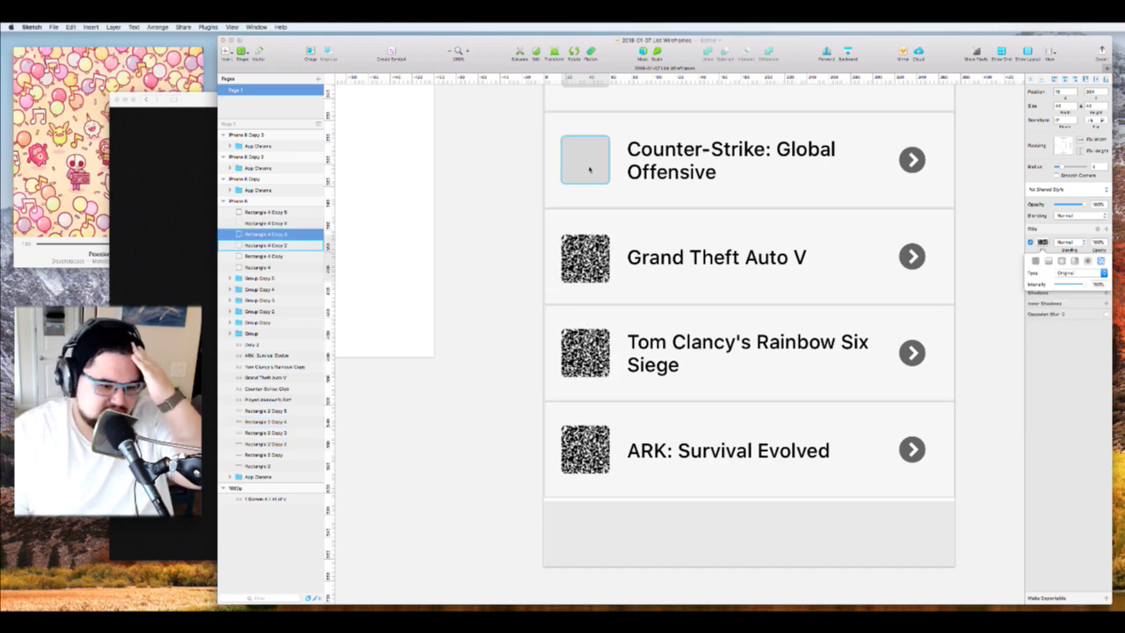
pyautogui.click(589, 169)
pyautogui.click(1101, 261)
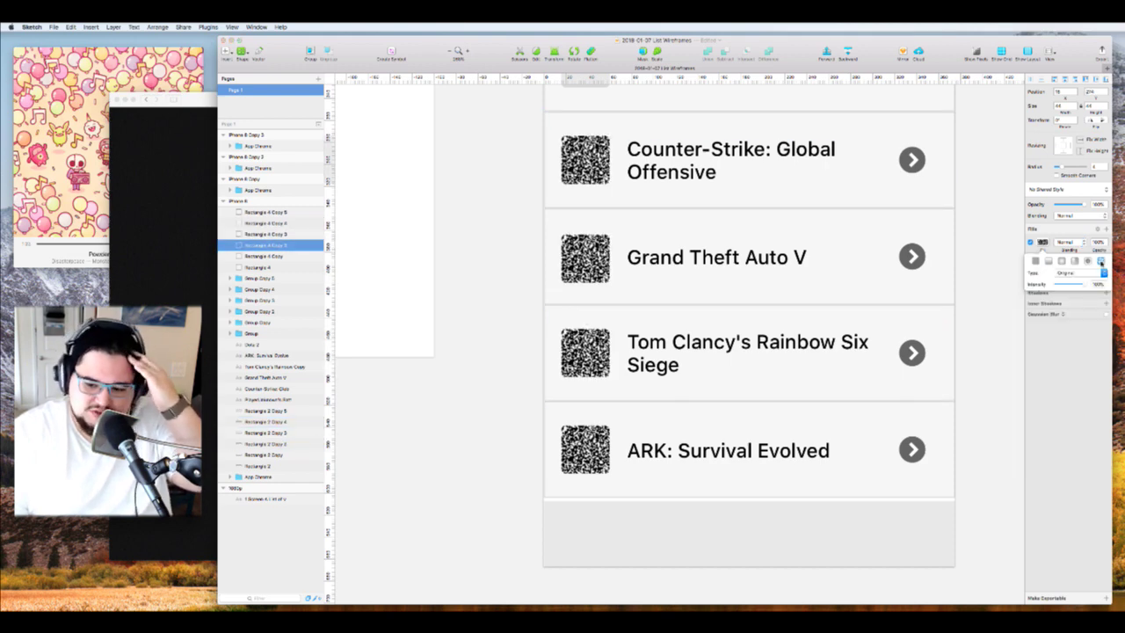
# Change the fill of the Dota 2 and PlayerUnknown's Battlegrounds thumbnails to noise
pyautogui.scroll(3, 466, 183)
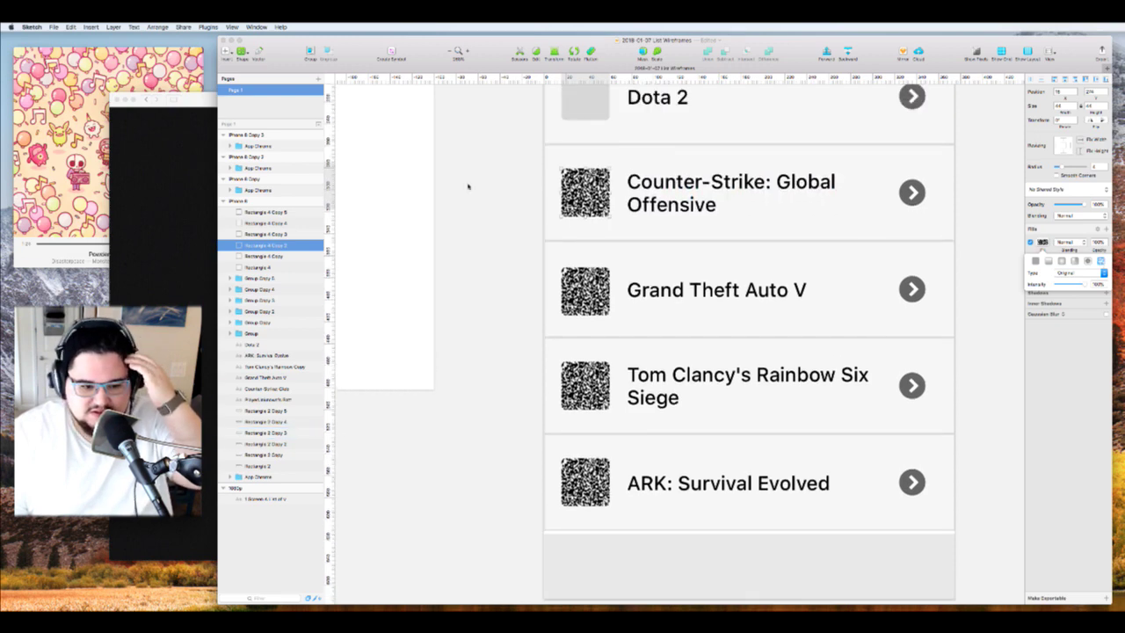
pyautogui.click(571, 164)
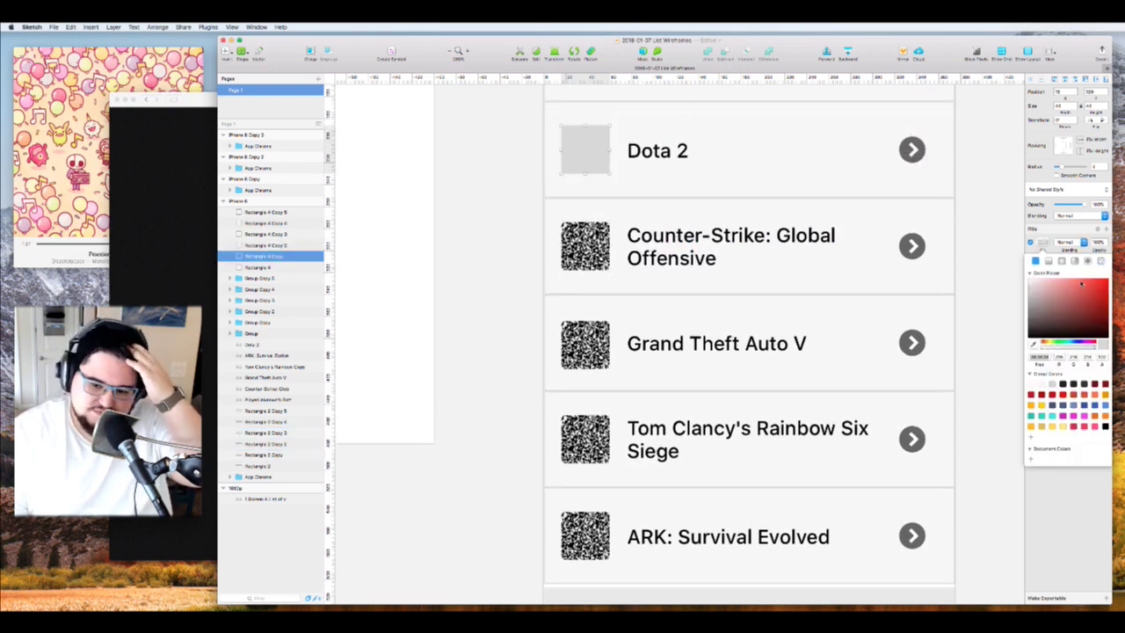
pyautogui.click(1101, 261)
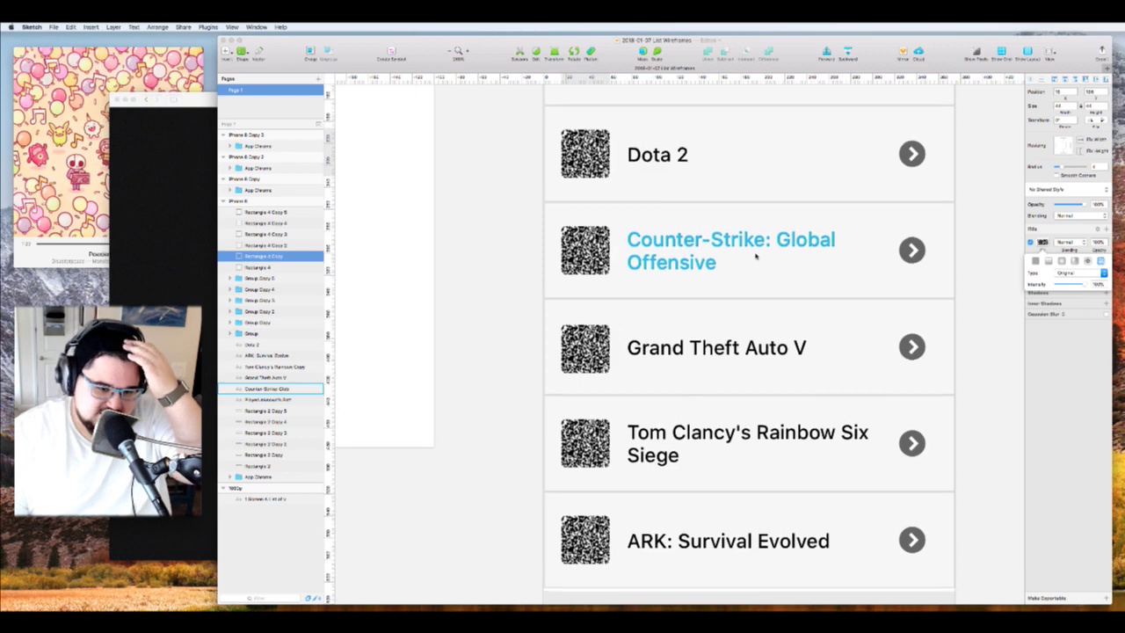
pyautogui.scroll(3, 712, 235)
pyautogui.click(582, 196)
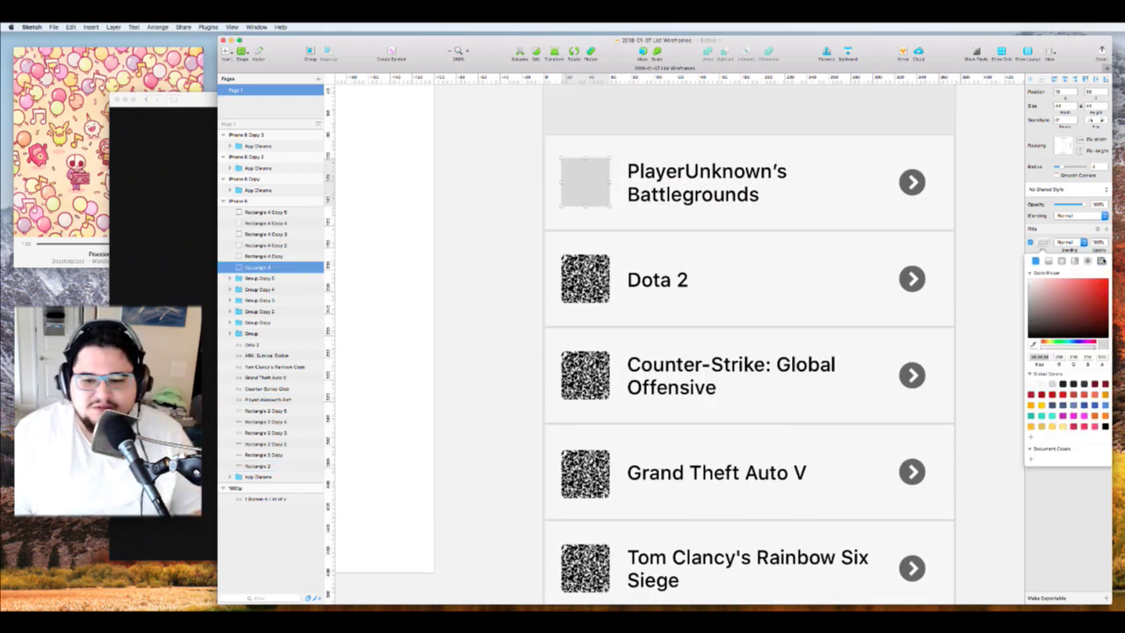
pyautogui.click(1101, 261)
pyautogui.scroll(-3, 623, 317)
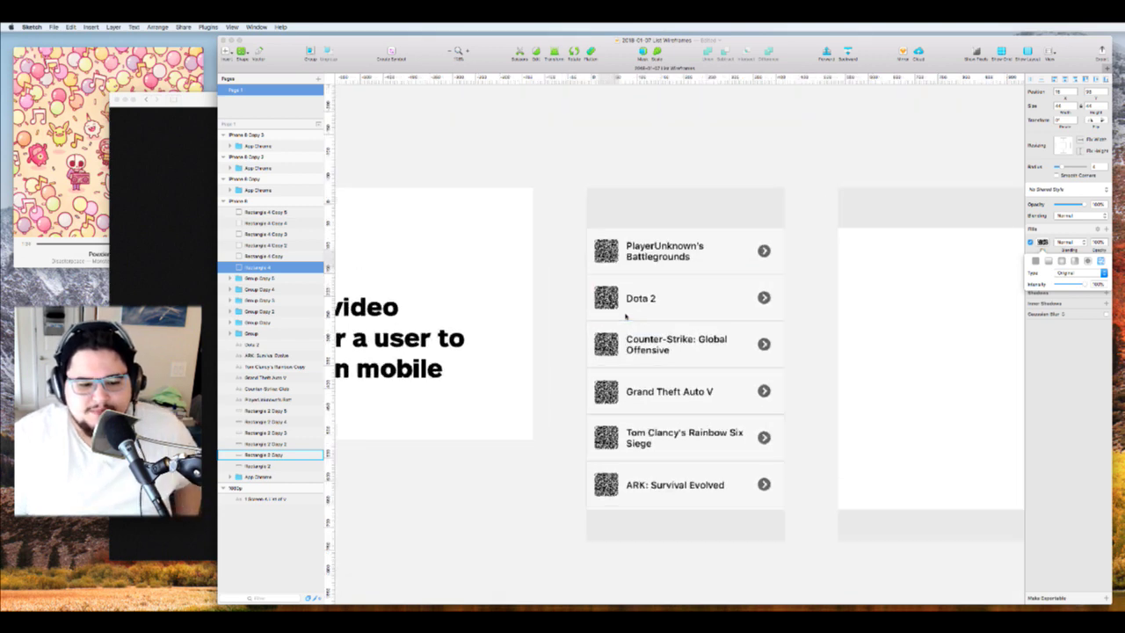
# Set the font size of all six game titles in the first artboard to 16
pyautogui.scroll(2, 625, 314)
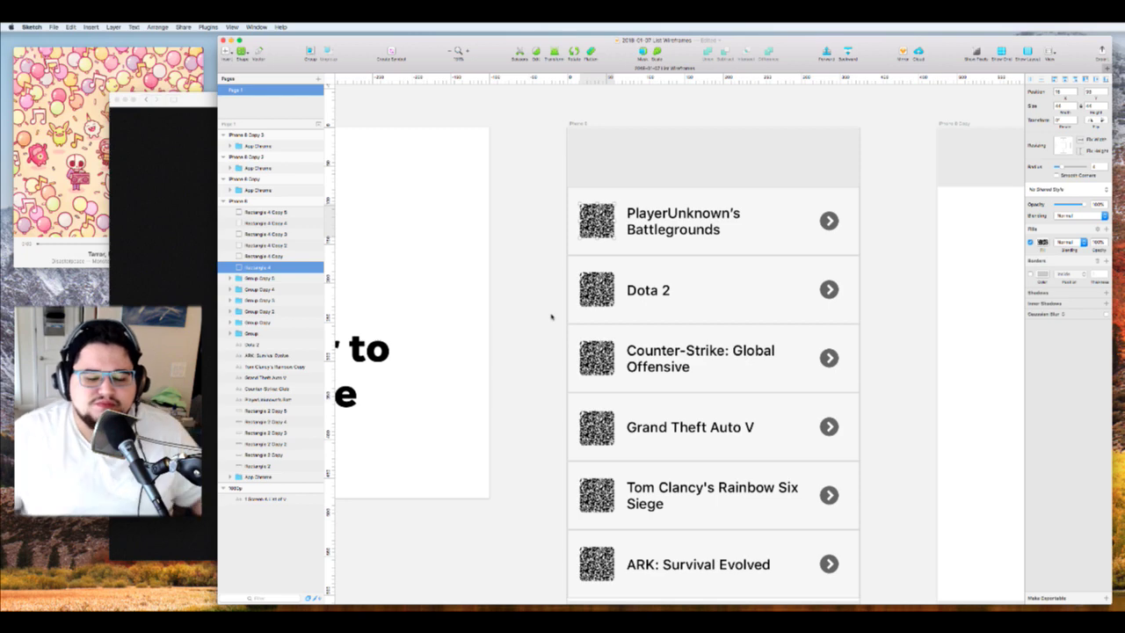
pyautogui.scroll(-5, 552, 316)
pyautogui.scroll(6, 552, 316)
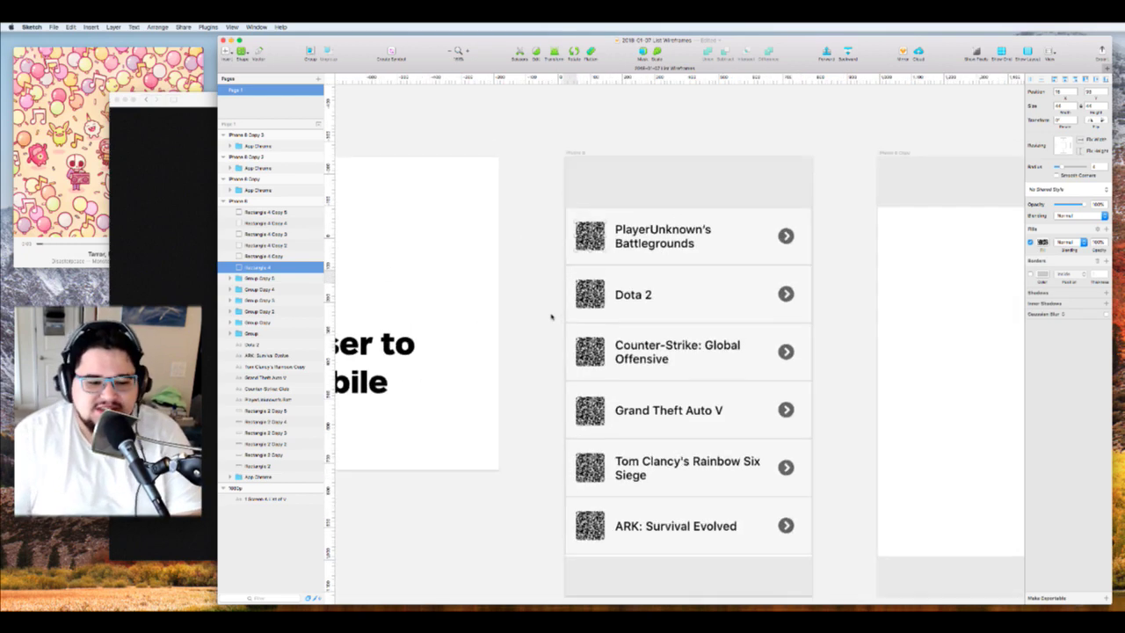
pyautogui.scroll(-3, 551, 316)
pyautogui.hscroll(4, 551, 316)
pyautogui.scroll(4, 550, 318)
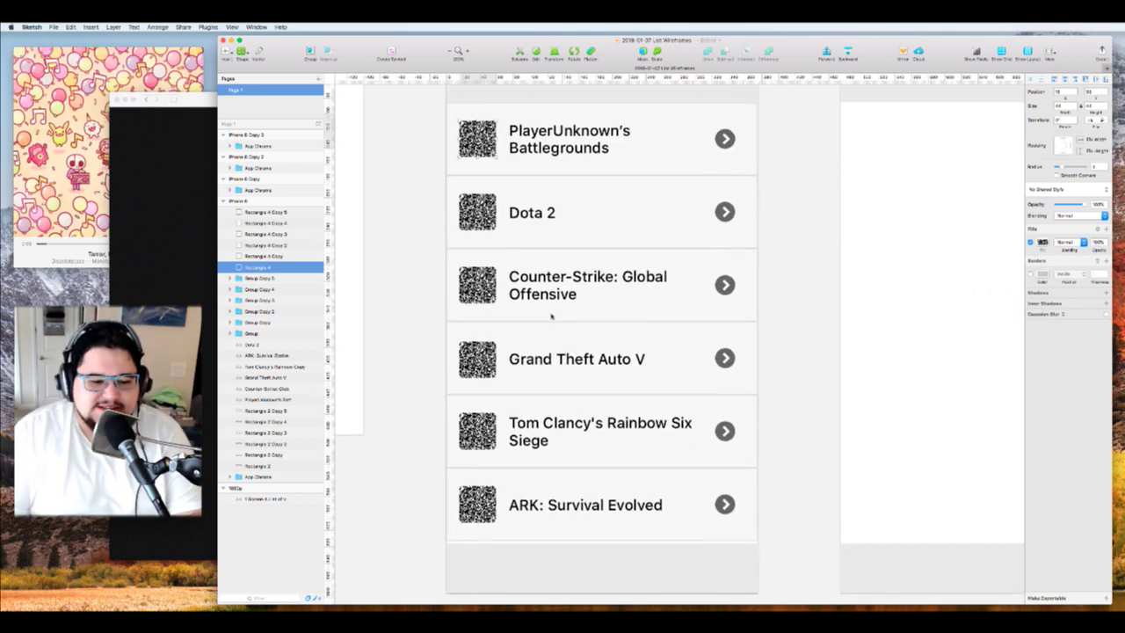
pyautogui.click(528, 227)
pyautogui.keyDown('shift'); pyautogui.click(522, 307); pyautogui.keyUp('shift')
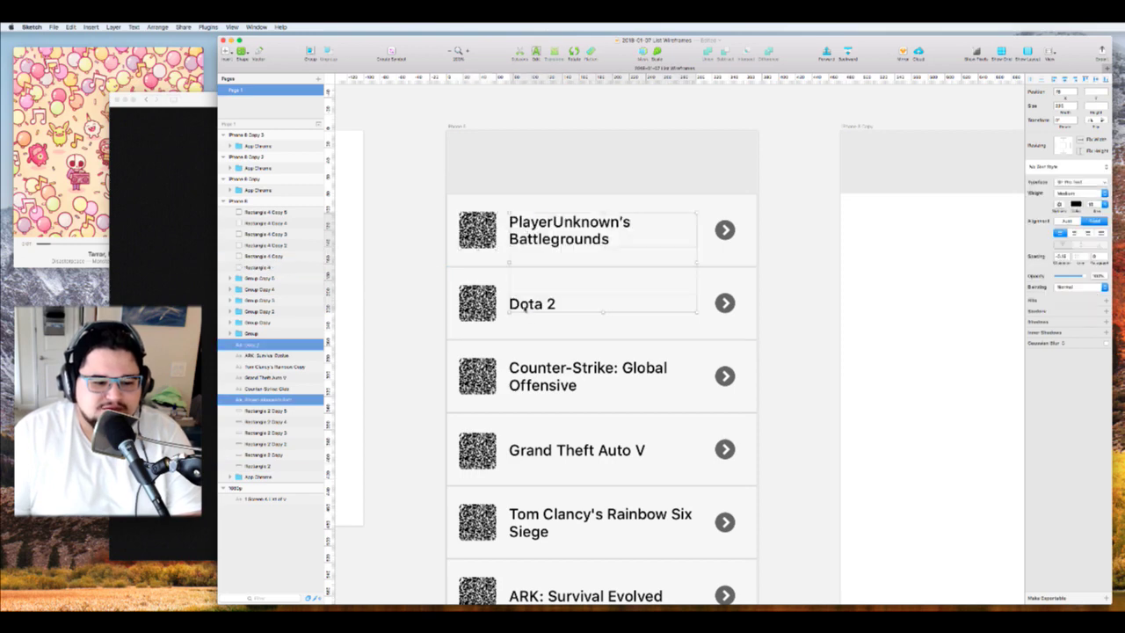
pyautogui.keyDown('shift'); pyautogui.click(531, 384); pyautogui.keyUp('shift')
pyautogui.scroll(-2, 557, 446)
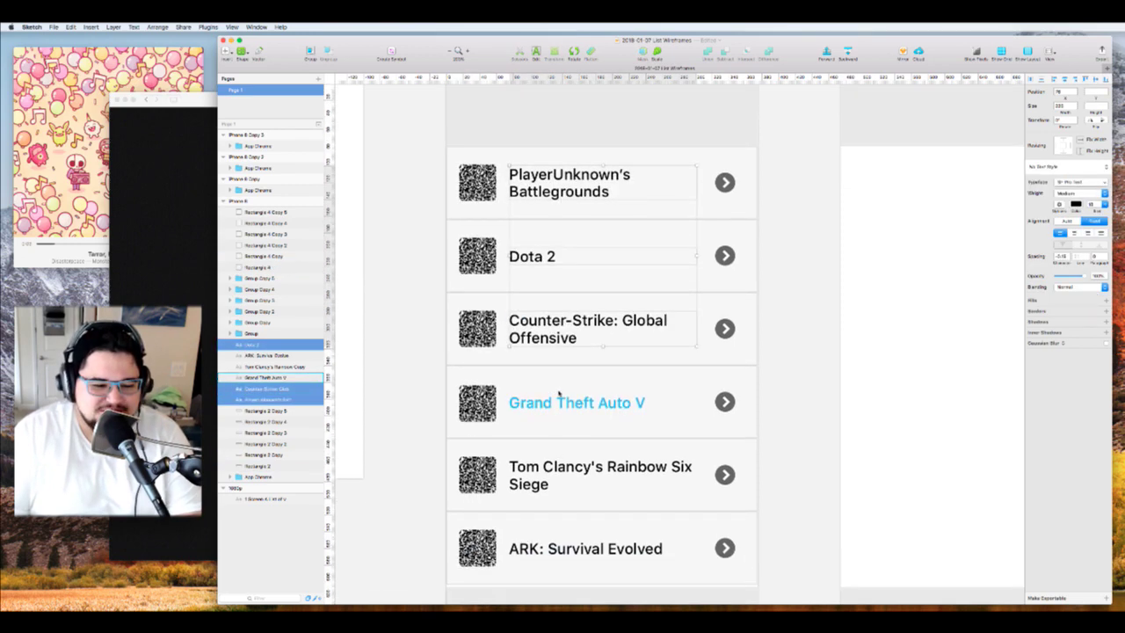
pyautogui.keyDown('shift'); pyautogui.click(556, 403); pyautogui.keyUp('shift')
pyautogui.keyDown('shift'); pyautogui.click(527, 466); pyautogui.keyUp('shift')
pyautogui.keyDown('shift'); pyautogui.click(538, 547); pyautogui.keyUp('shift')
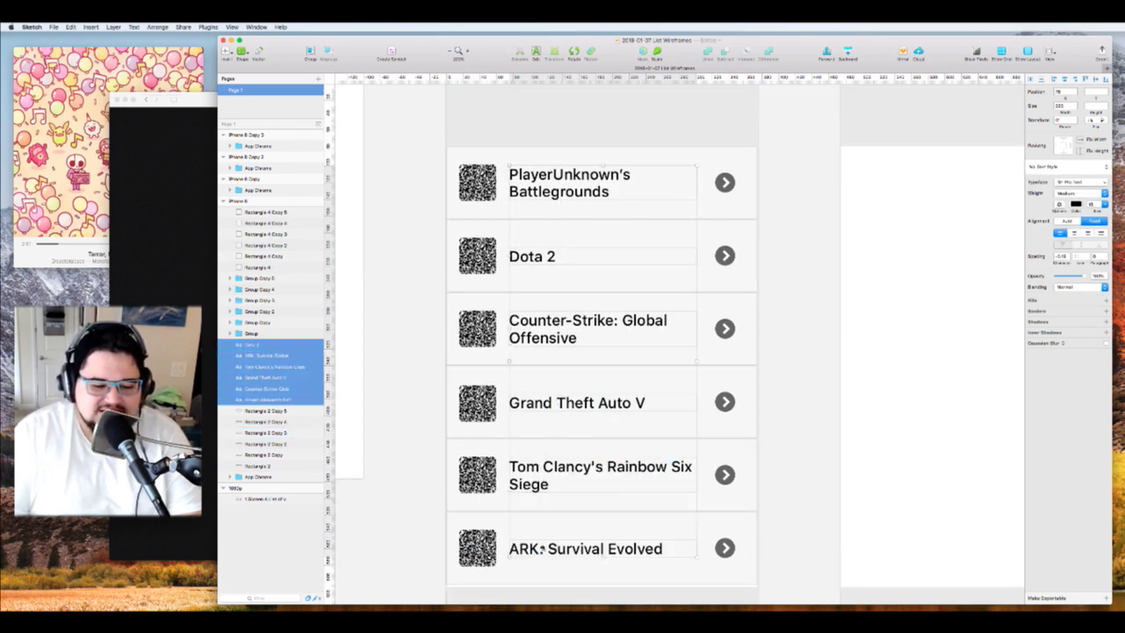
pyautogui.write('1')
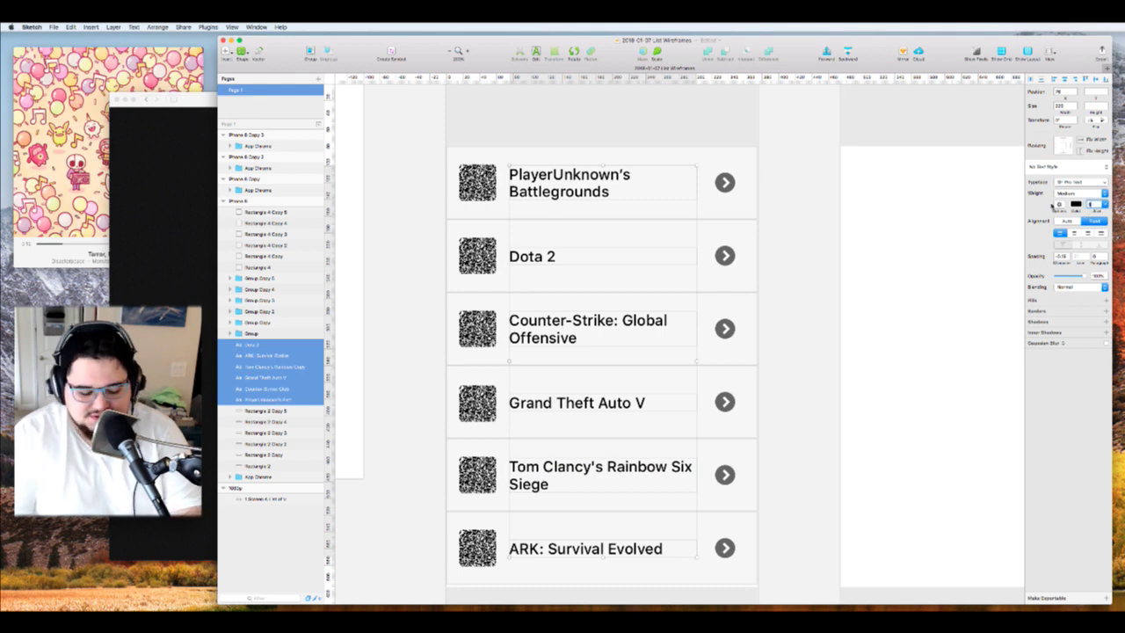
pyautogui.write('6')
pyautogui.press('Return')
pyautogui.click(770, 326)
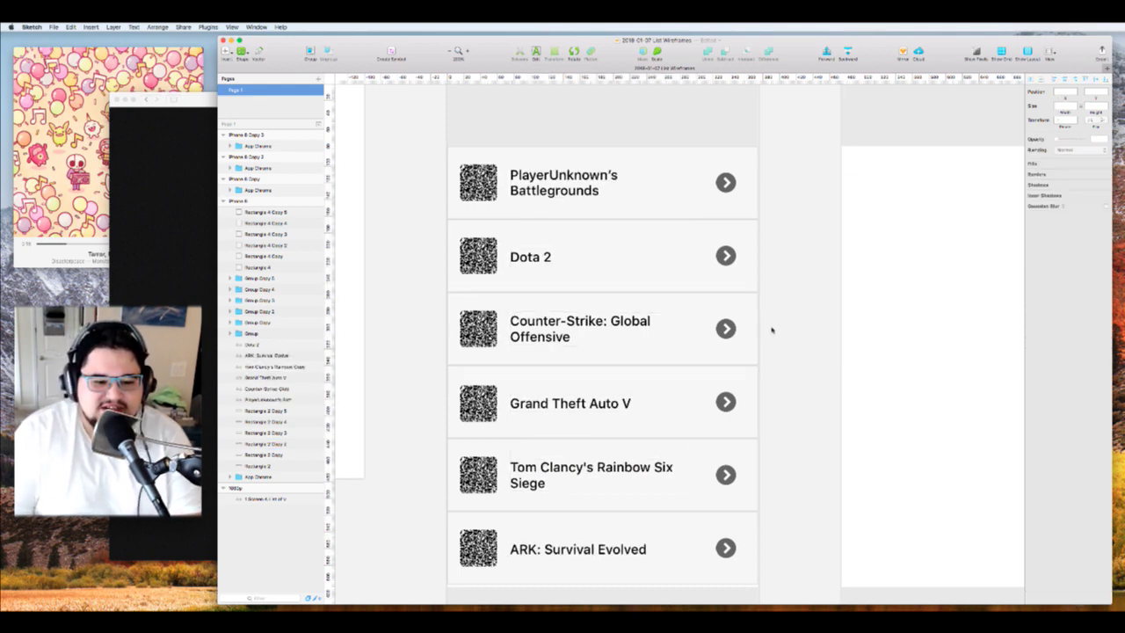
pyautogui.scroll(-3, 771, 326)
pyautogui.hscroll(2, 772, 329)
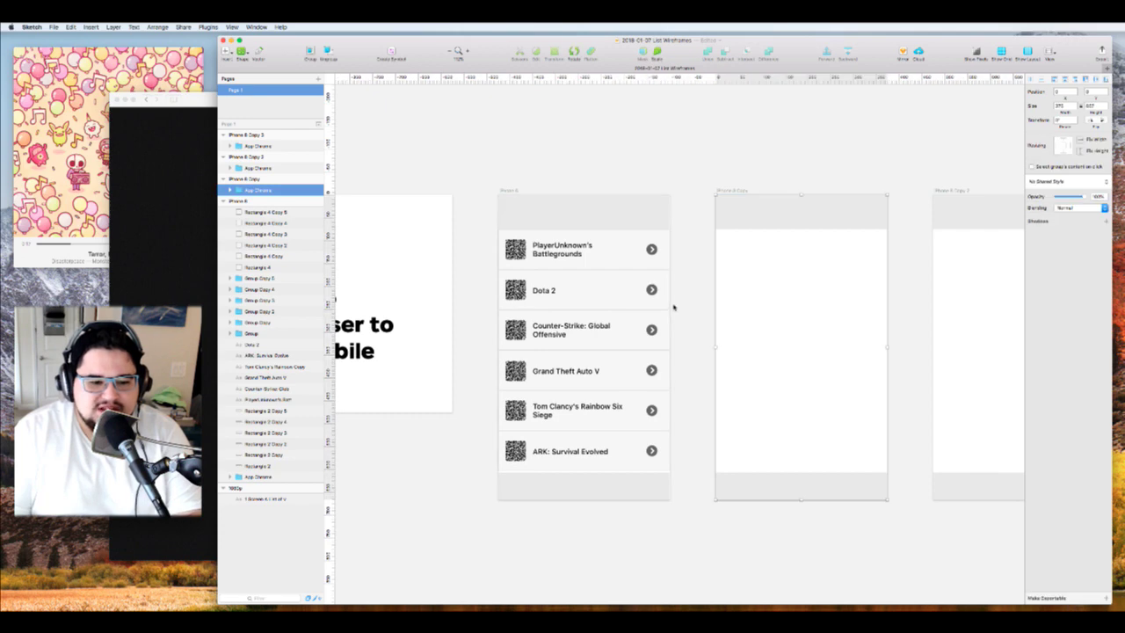
pyautogui.scroll(3, 505, 249)
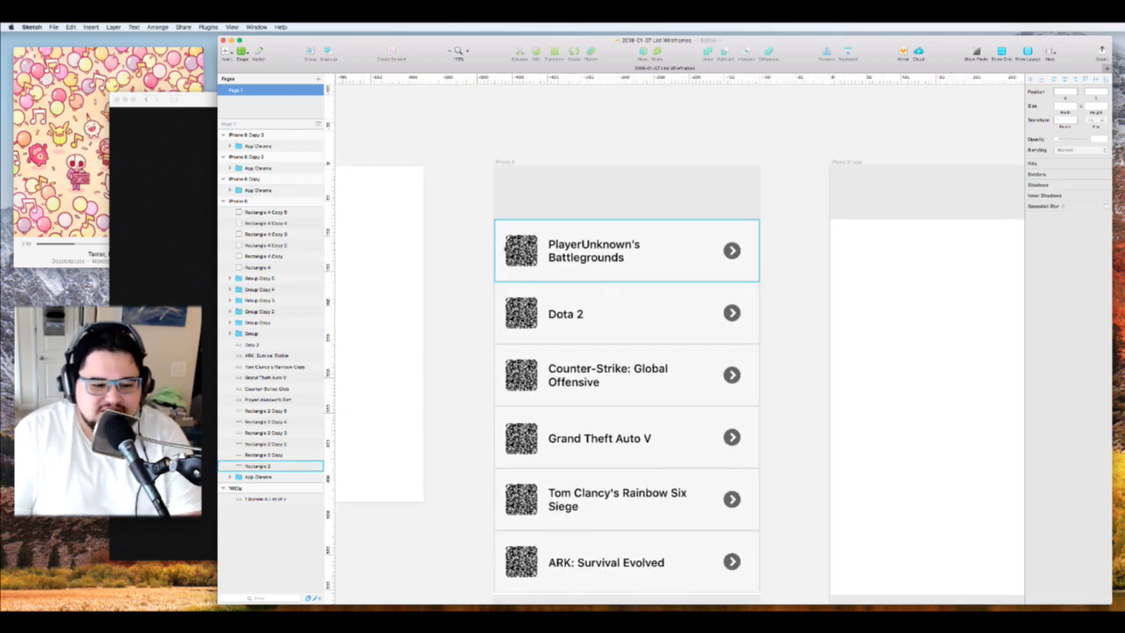
pyautogui.scroll(-1, 504, 249)
pyautogui.scroll(1, 505, 250)
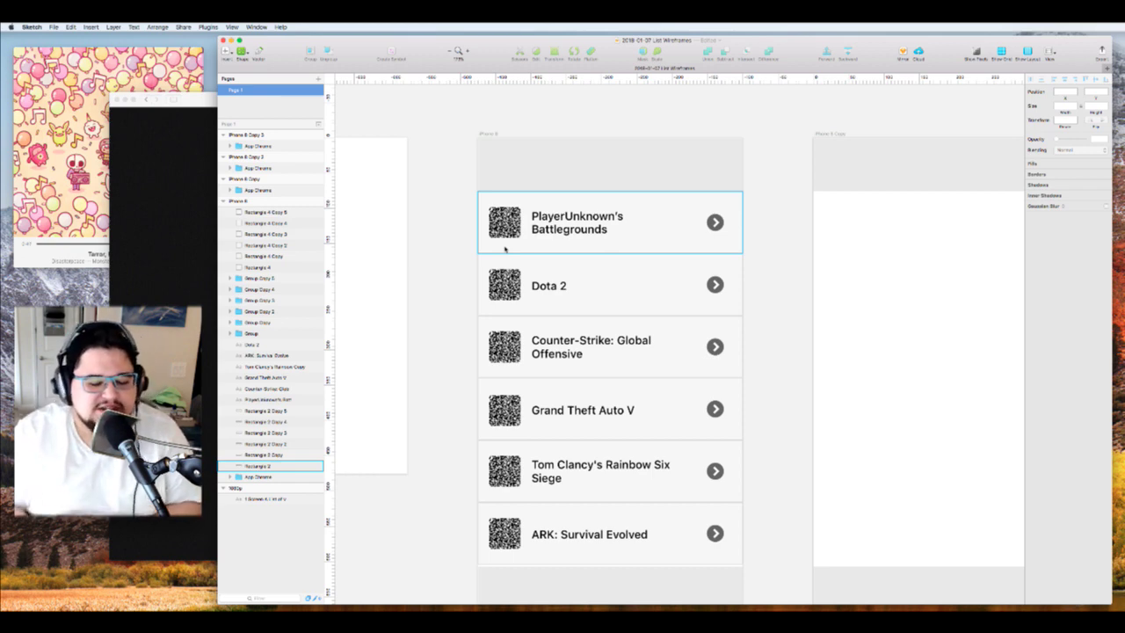
pyautogui.hscroll(10, 504, 249)
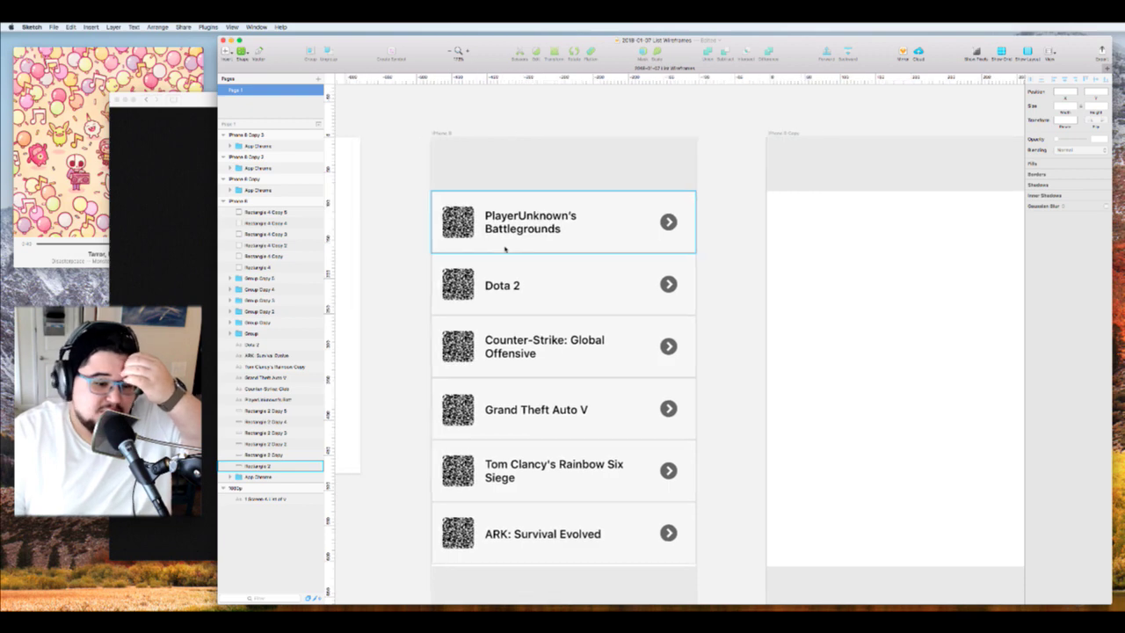
pyautogui.click(591, 211)
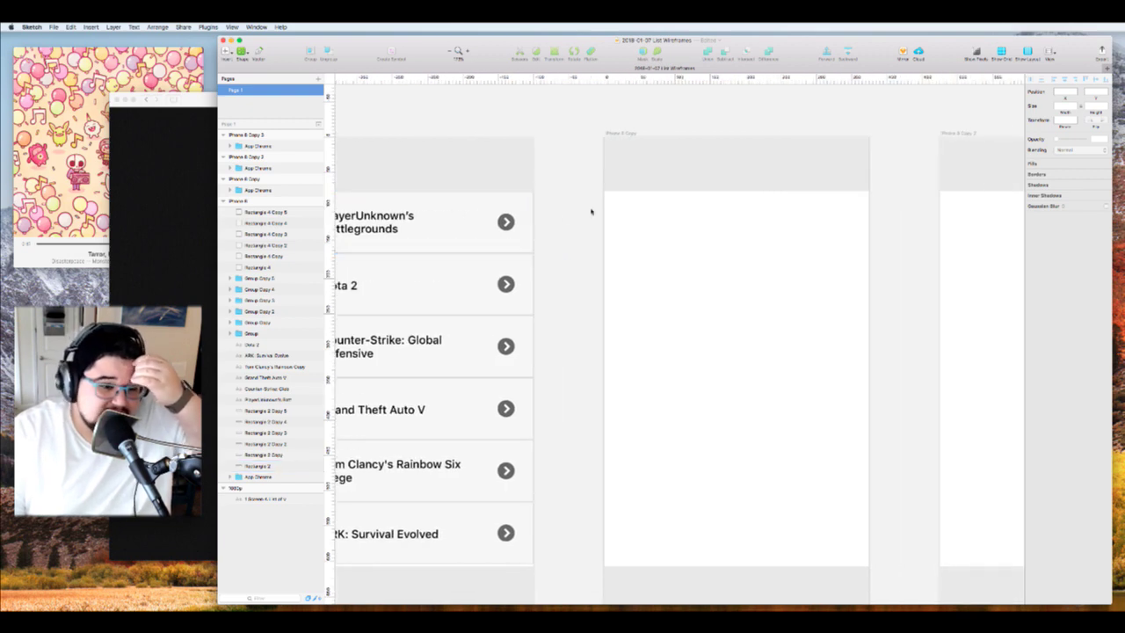
# Copy the first four game rows, without the App Chrome group, from the first artboard into the empty artboard beside it
pyautogui.hscroll(-6, 590, 212)
pyautogui.scroll(-1, 591, 212)
pyautogui.moveTo(369, 191); pyautogui.dragTo(665, 403)
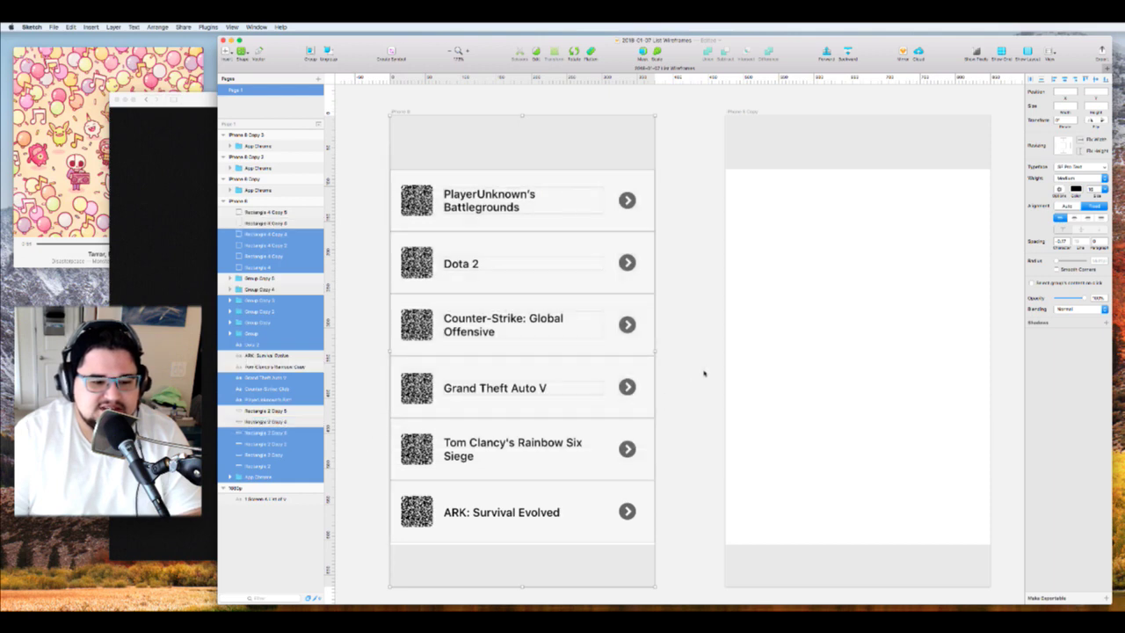
pyautogui.hscroll(4, 703, 372)
pyautogui.hscroll(-3, 570, 317)
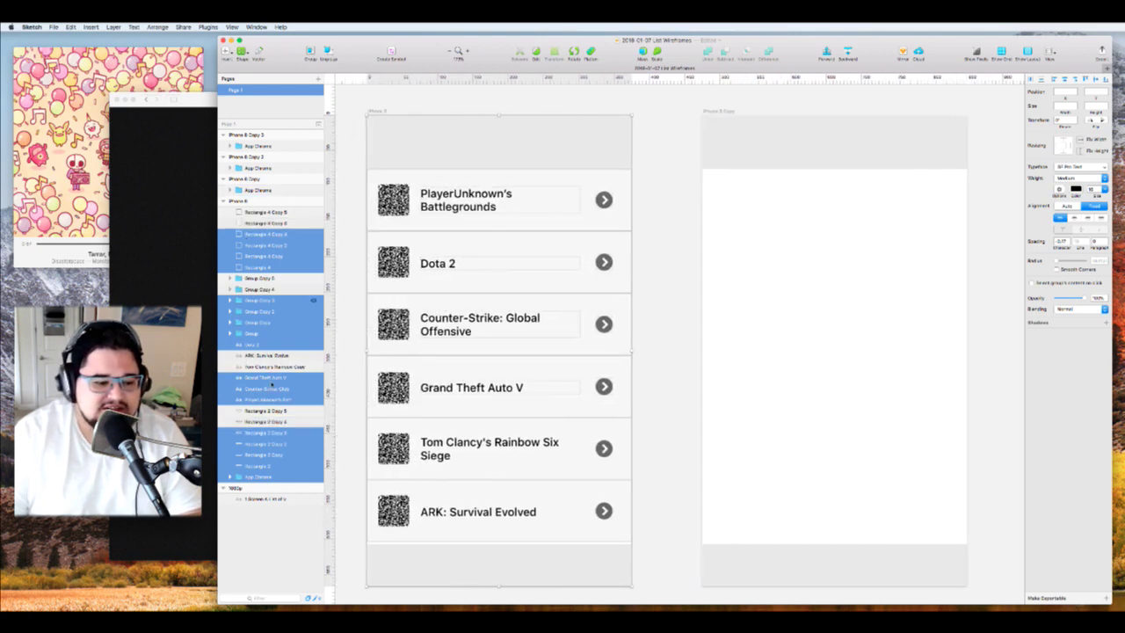
pyautogui.keyDown('super'); pyautogui.click(257, 477); pyautogui.keyUp('super')
pyautogui.click(791, 116)
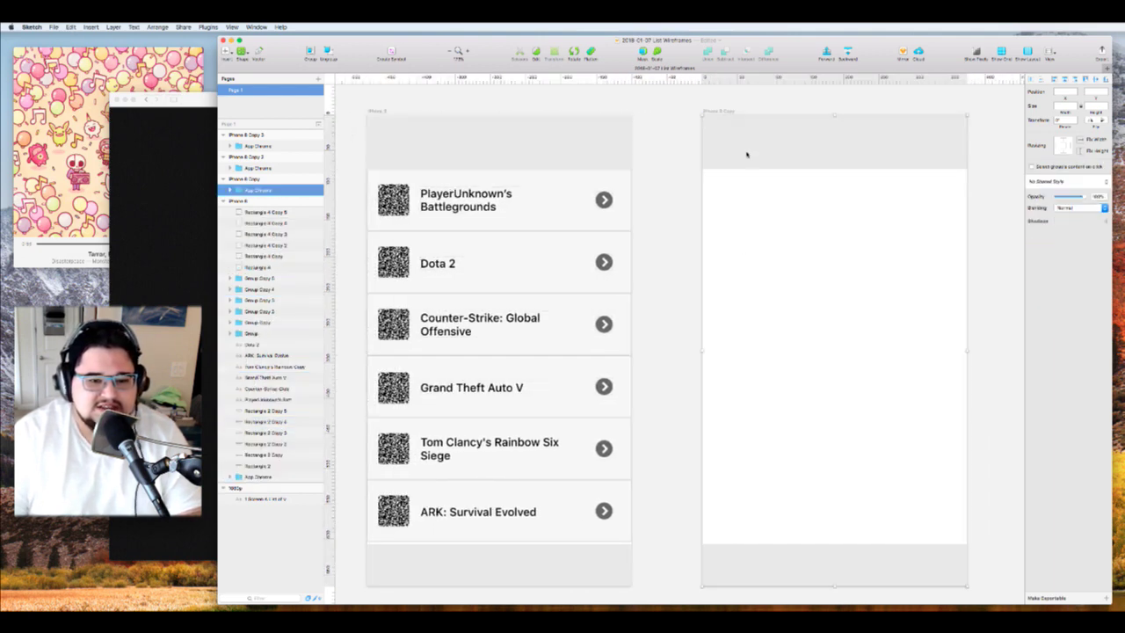
pyautogui.press('super+v')
pyautogui.hscroll(4, 828, 143)
pyautogui.click(828, 142)
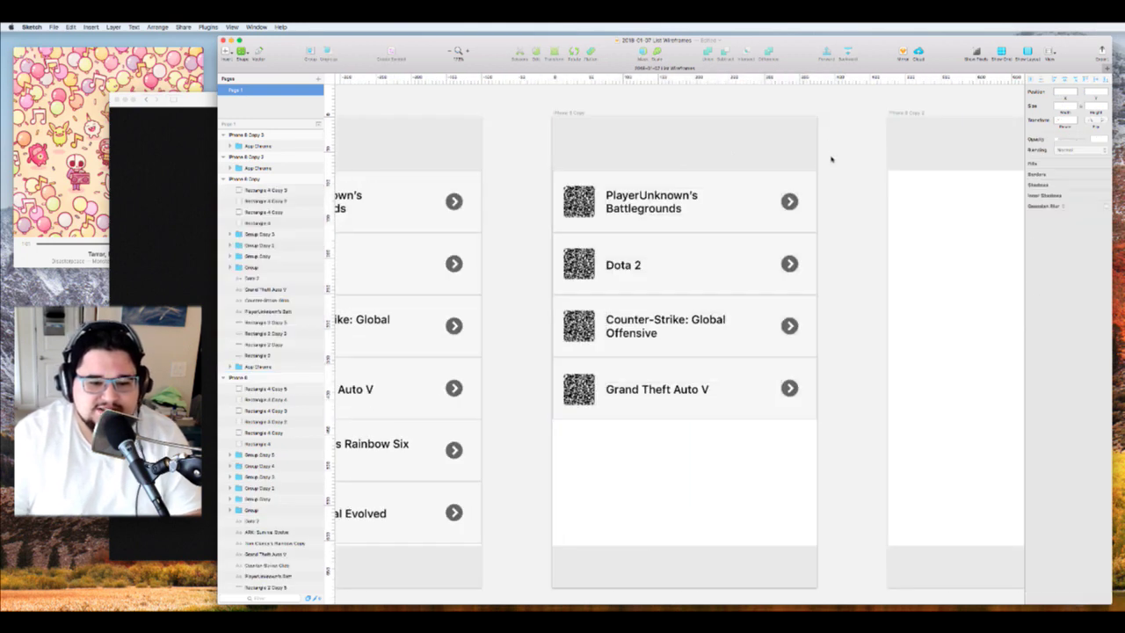
pyautogui.hscroll(3, 768, 236)
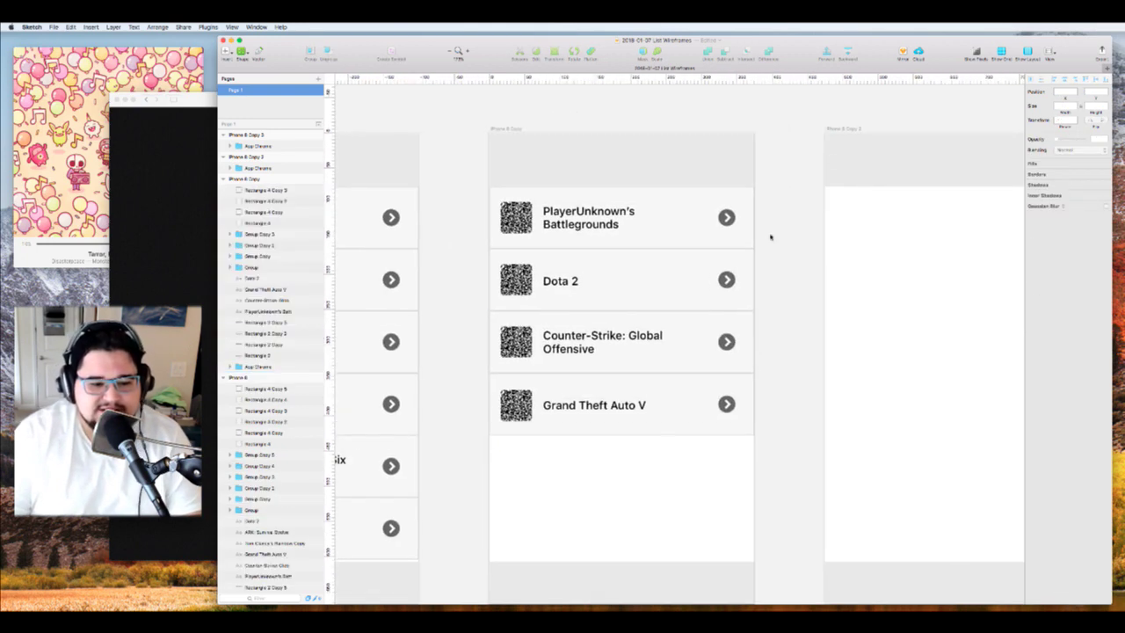
pyautogui.click(700, 302)
pyautogui.keyDown('shift'); pyautogui.click(708, 337); pyautogui.keyUp('shift')
pyautogui.keyDown('shift'); pyautogui.click(698, 402); pyautogui.keyUp('shift')
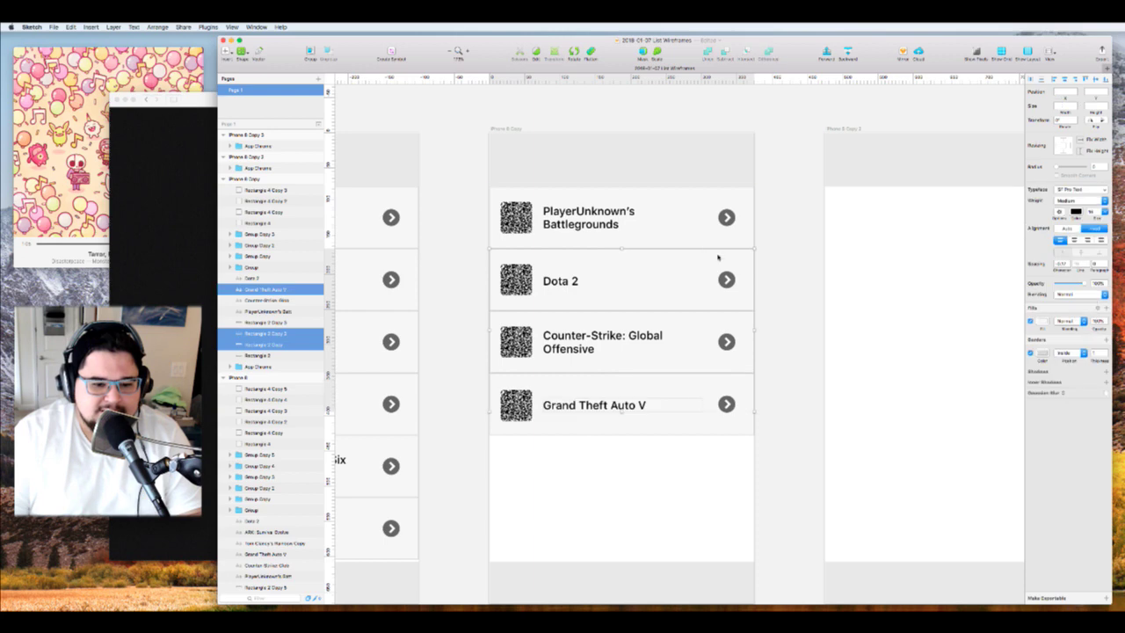
pyautogui.click(771, 392)
pyautogui.click(741, 392)
pyautogui.keyDown('shift'); pyautogui.click(747, 357); pyautogui.keyUp('shift')
pyautogui.keyDown('shift'); pyautogui.click(748, 294); pyautogui.keyUp('shift')
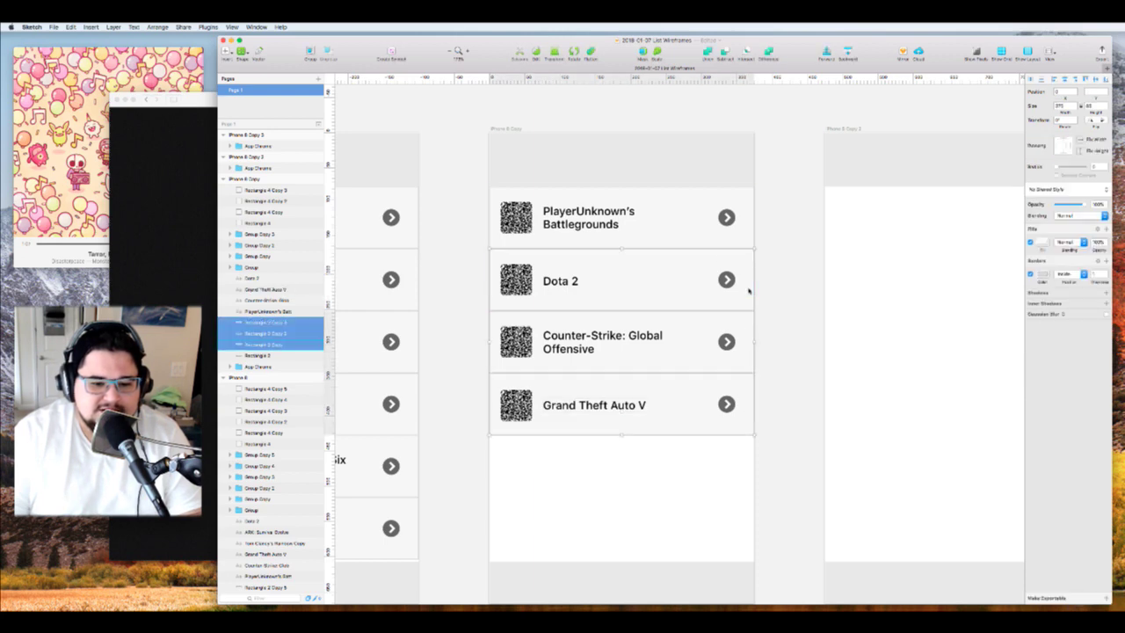
# Delete the four arrow icons from the copied rows in the second artboard
pyautogui.click(726, 217)
pyautogui.keyDown('shift'); pyautogui.click(726, 281); pyautogui.keyUp('shift')
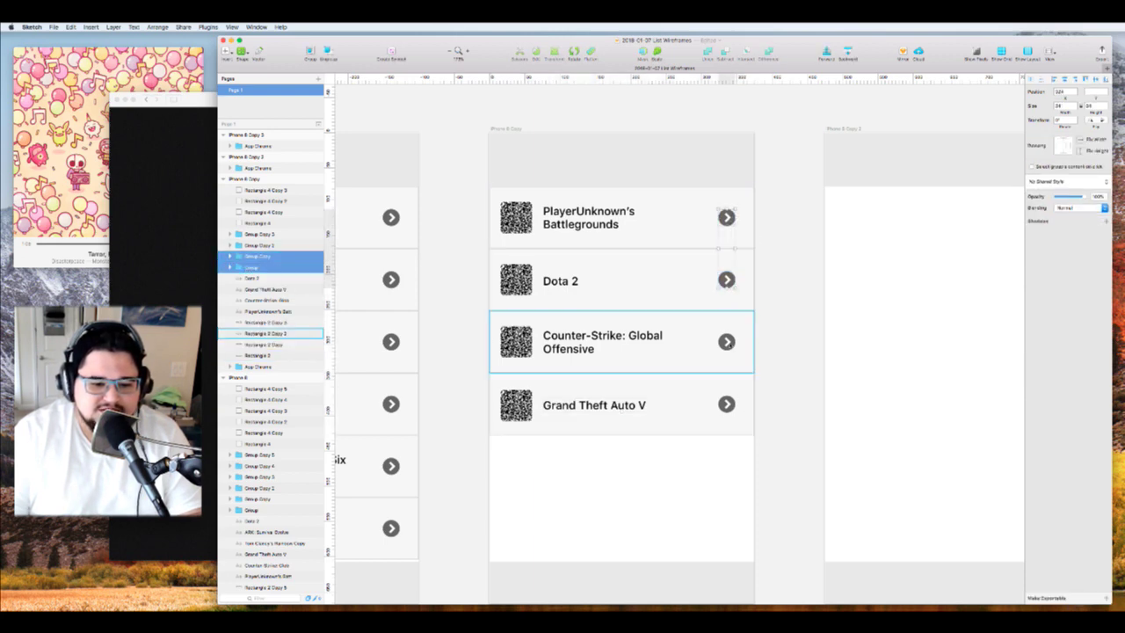
pyautogui.keyDown('shift'); pyautogui.click(728, 343); pyautogui.keyUp('shift')
pyautogui.keyDown('shift'); pyautogui.click(726, 404); pyautogui.keyUp('shift')
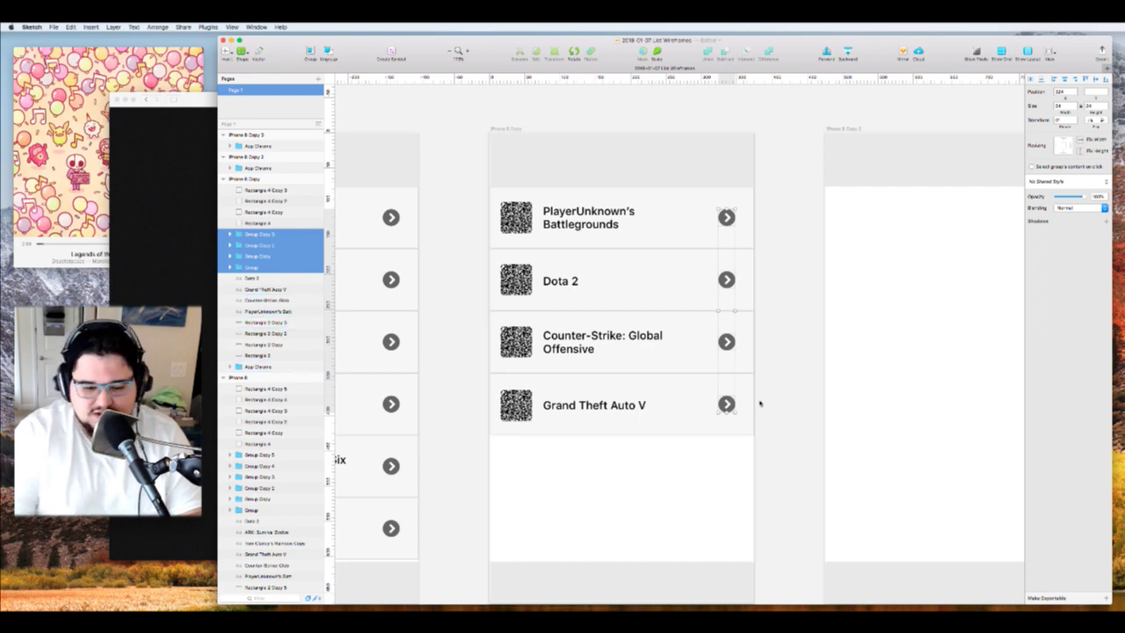
pyautogui.press('Delete')
pyautogui.click(730, 405)
pyautogui.keyDown('shift'); pyautogui.click(741, 355); pyautogui.keyUp('shift')
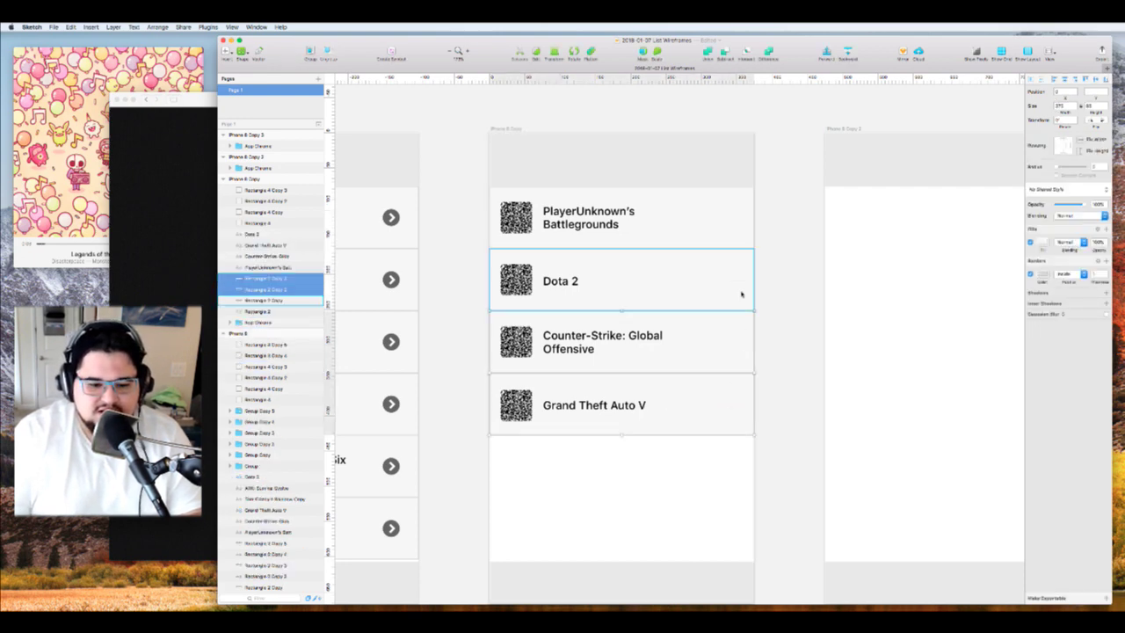
pyautogui.keyDown('shift'); pyautogui.click(741, 294); pyautogui.keyUp('shift')
pyautogui.keyDown('shift'); pyautogui.click(745, 226); pyautogui.keyUp('shift')
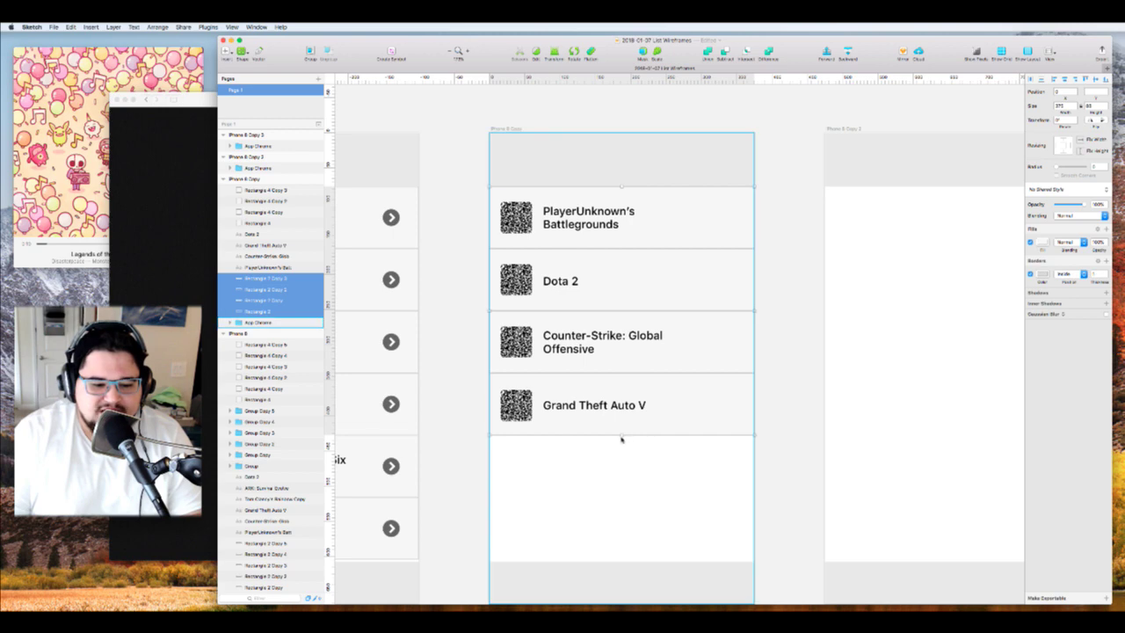
pyautogui.click(789, 440)
# Stretch the four row rectangles in the second artboard together so that they fill the height down to the footer bar
pyautogui.click(746, 418)
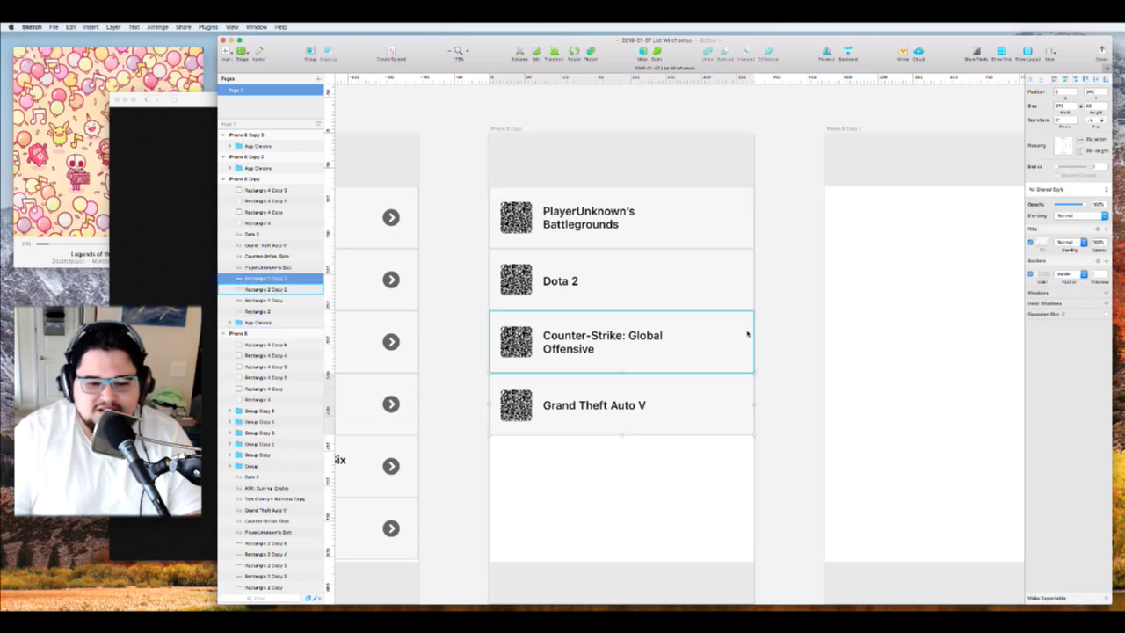
pyautogui.keyDown('shift'); pyautogui.click(746, 331); pyautogui.keyUp('shift')
pyautogui.keyDown('shift'); pyautogui.click(743, 293); pyautogui.keyUp('shift')
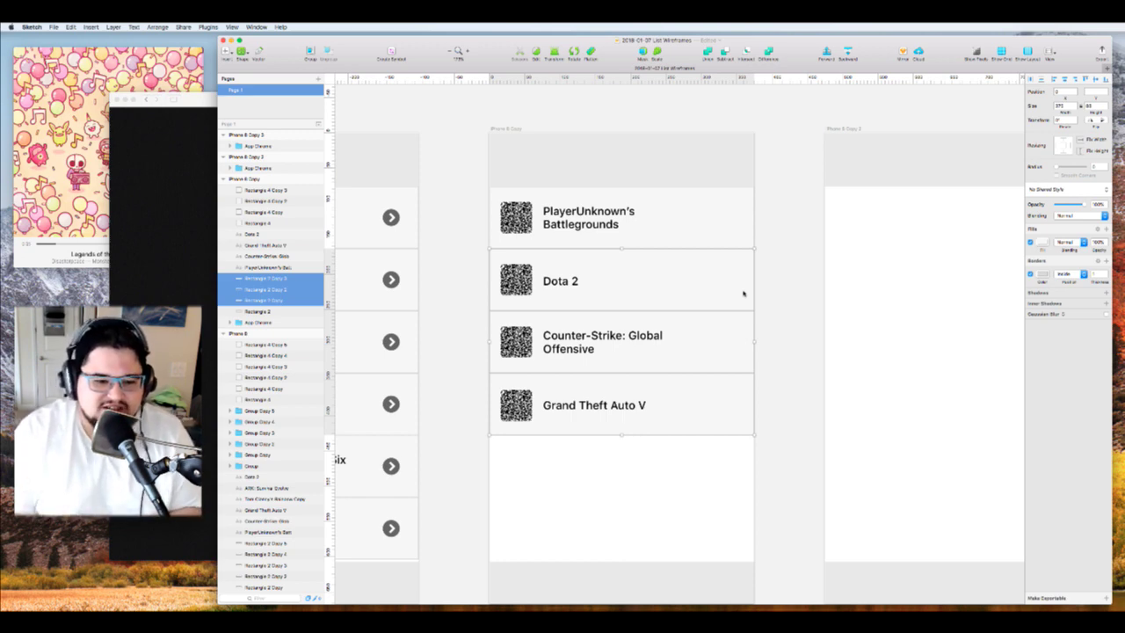
pyautogui.keyDown('shift'); pyautogui.click(744, 240); pyautogui.keyUp('shift')
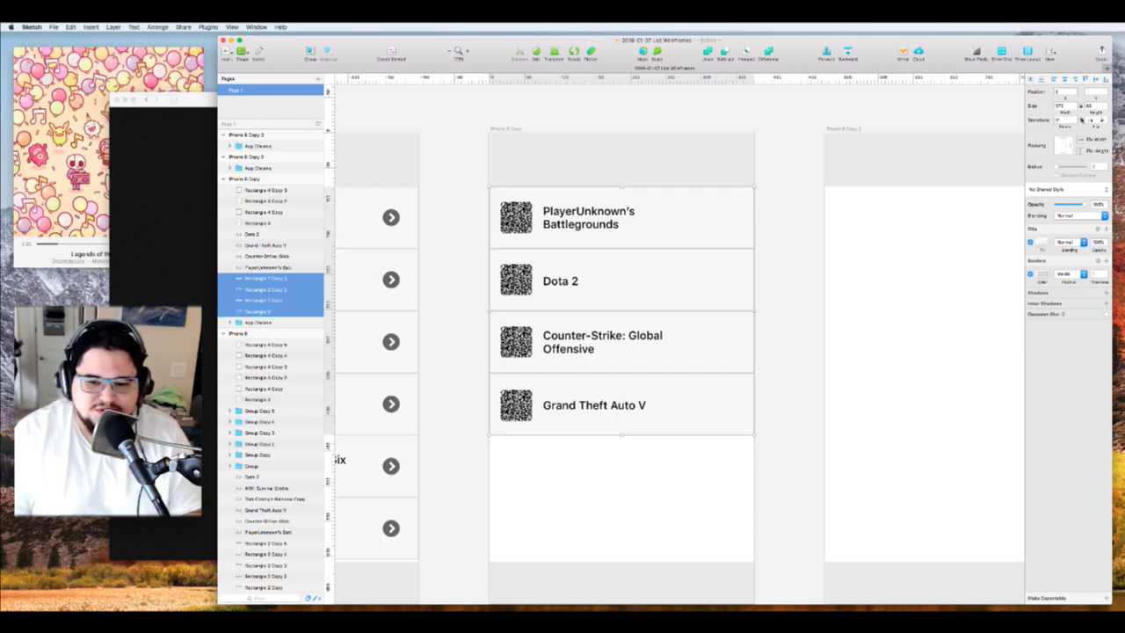
pyautogui.click(1091, 107)
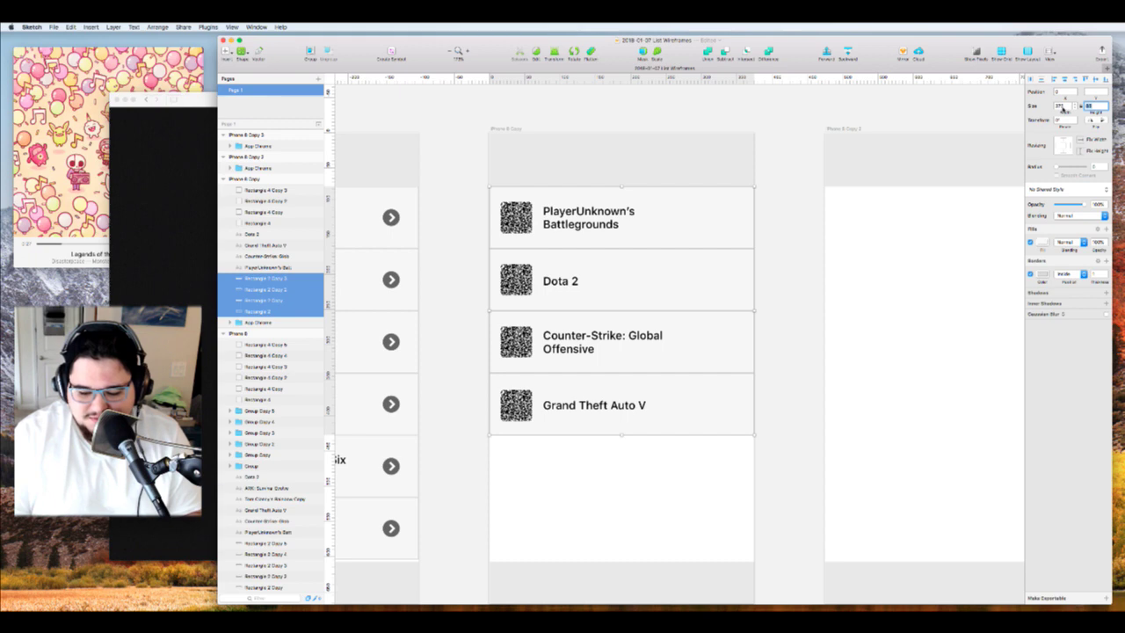
pyautogui.hscroll(1, 827, 173)
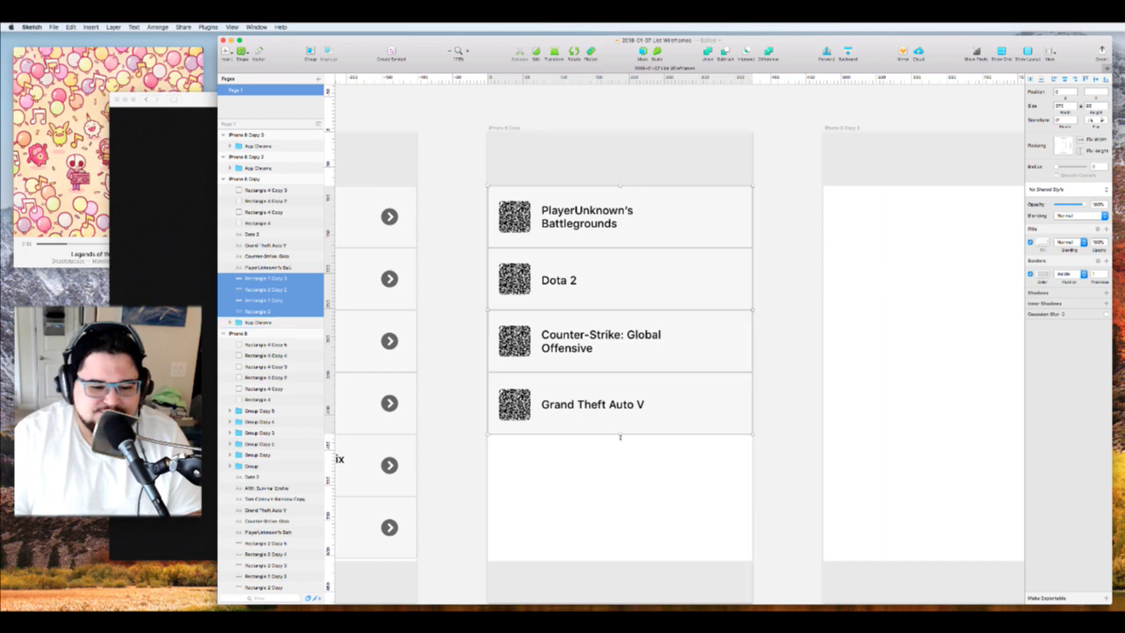
pyautogui.moveTo(619, 436); pyautogui.dragTo(621, 572)
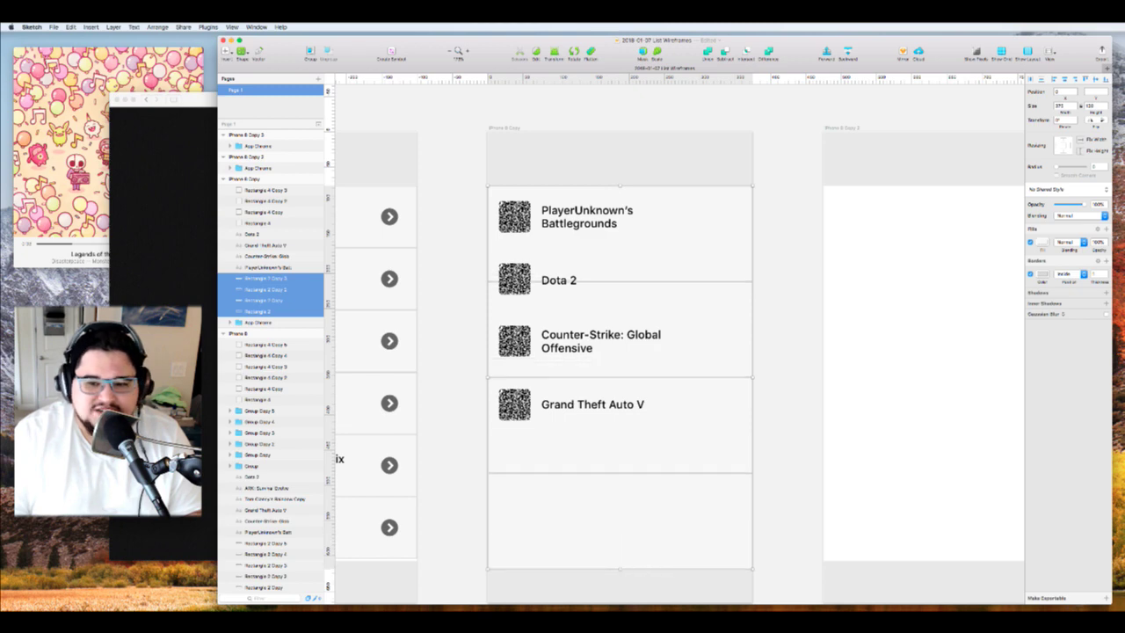
pyautogui.click(794, 245)
# Delete the four noise-filled thumbnails from the rows in the second artboard
pyautogui.hscroll(-3, 795, 246)
pyautogui.scroll(-2, 795, 246)
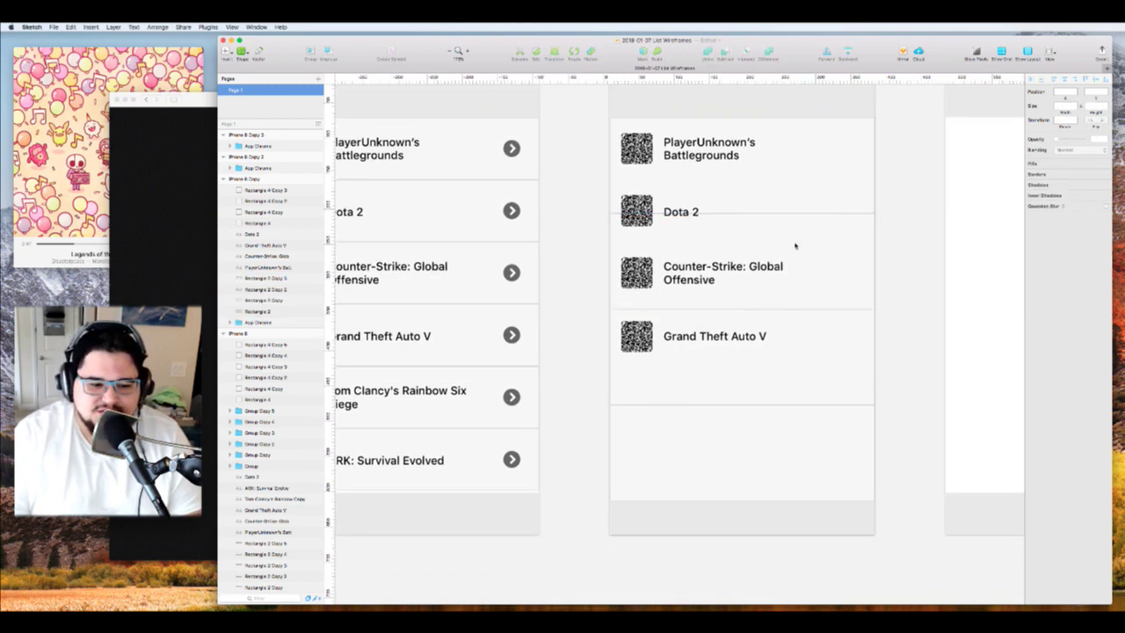
pyautogui.click(637, 335)
pyautogui.keyDown('shift'); pyautogui.click(643, 278); pyautogui.keyUp('shift')
pyautogui.keyDown('shift'); pyautogui.click(644, 214); pyautogui.keyUp('shift')
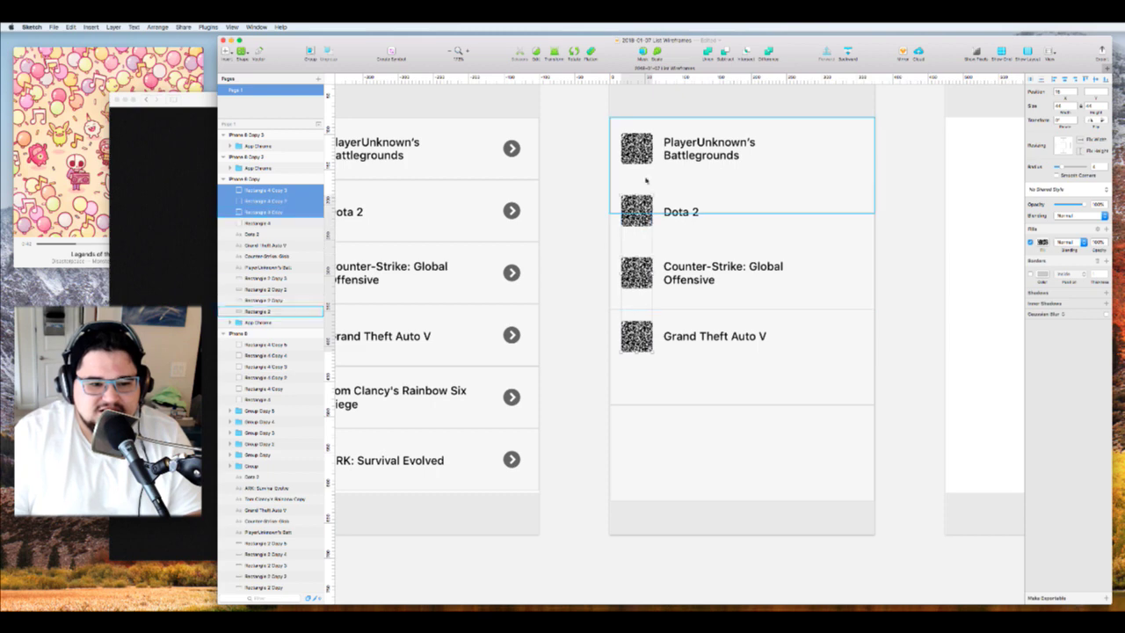
pyautogui.keyDown('shift'); pyautogui.click(642, 152); pyautogui.keyUp('shift')
pyautogui.press('Delete')
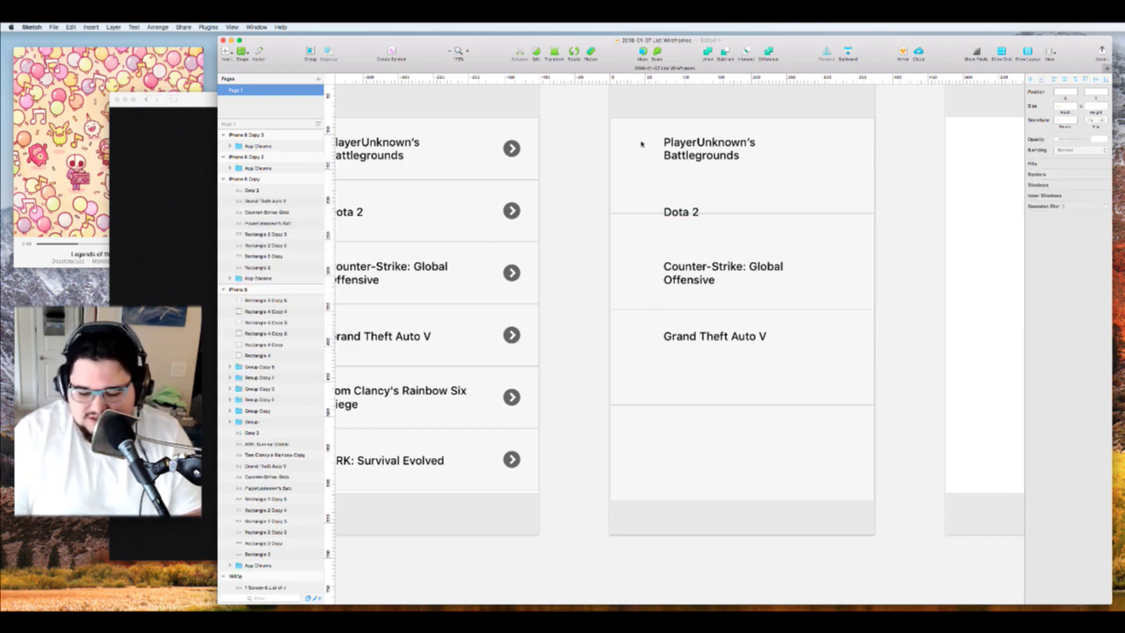
# Move each of the four game titles to the lower left area of its own enlarged row
pyautogui.moveTo(718, 153); pyautogui.dragTo(636, 294)
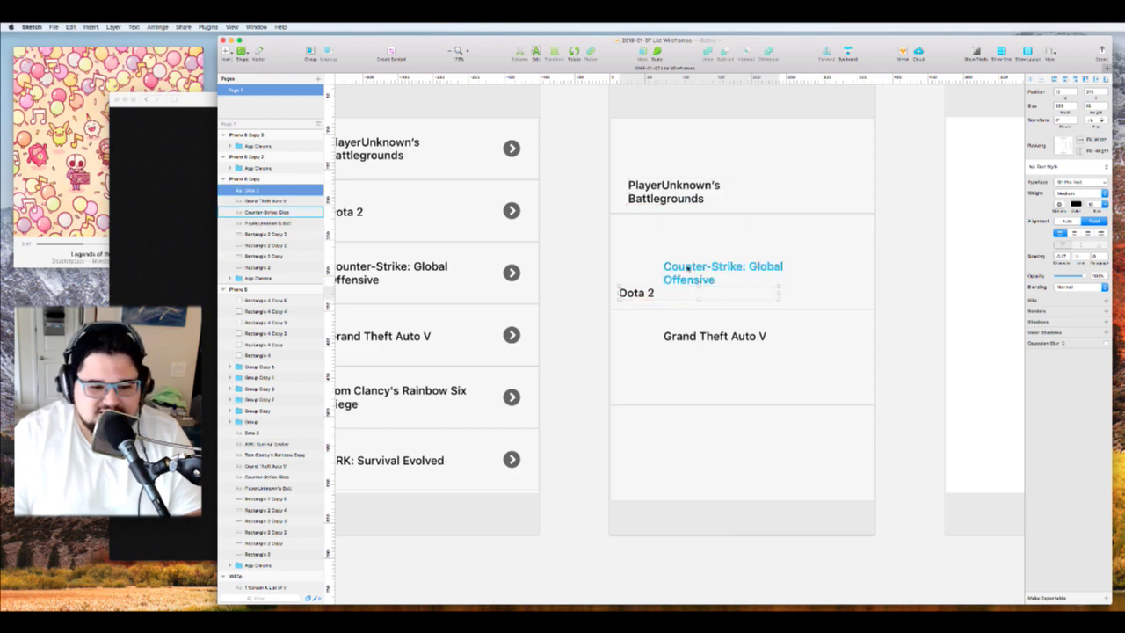
pyautogui.moveTo(691, 267); pyautogui.dragTo(647, 379)
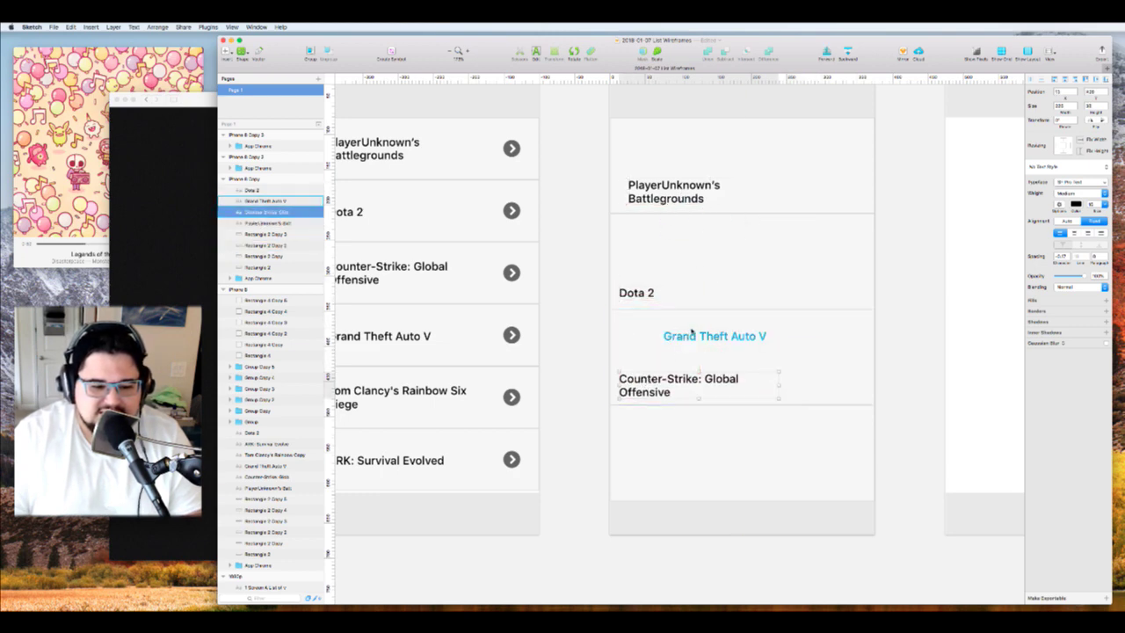
pyautogui.moveTo(688, 338); pyautogui.dragTo(645, 487)
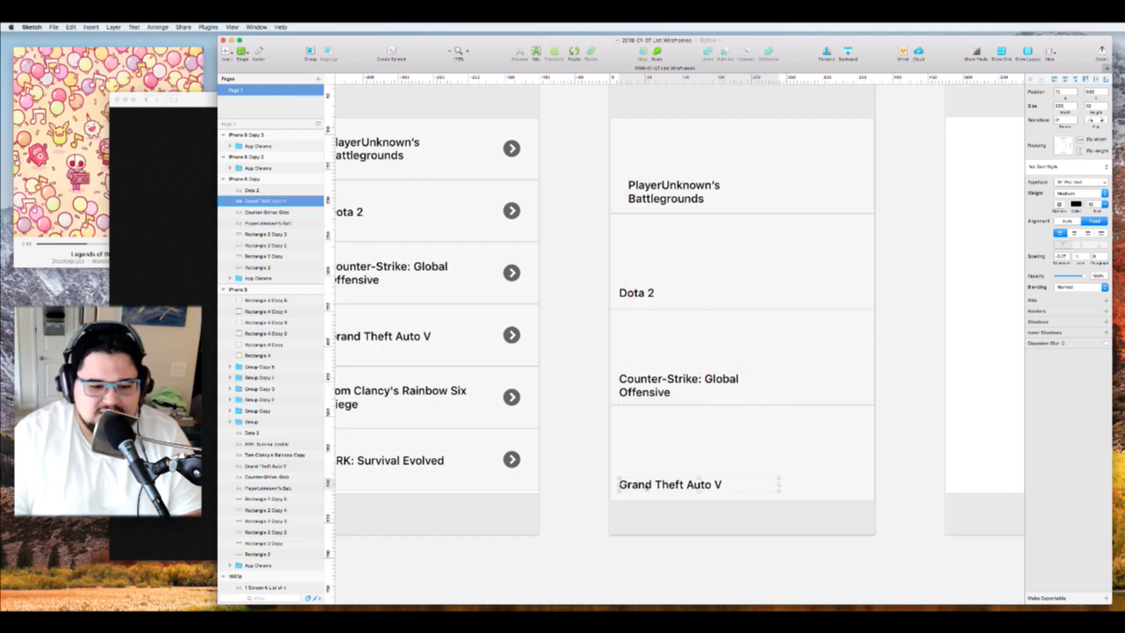
# Align the left edges of the four game titles in the second artboard
pyautogui.keyDown('shift'); pyautogui.click(653, 380); pyautogui.keyUp('shift')
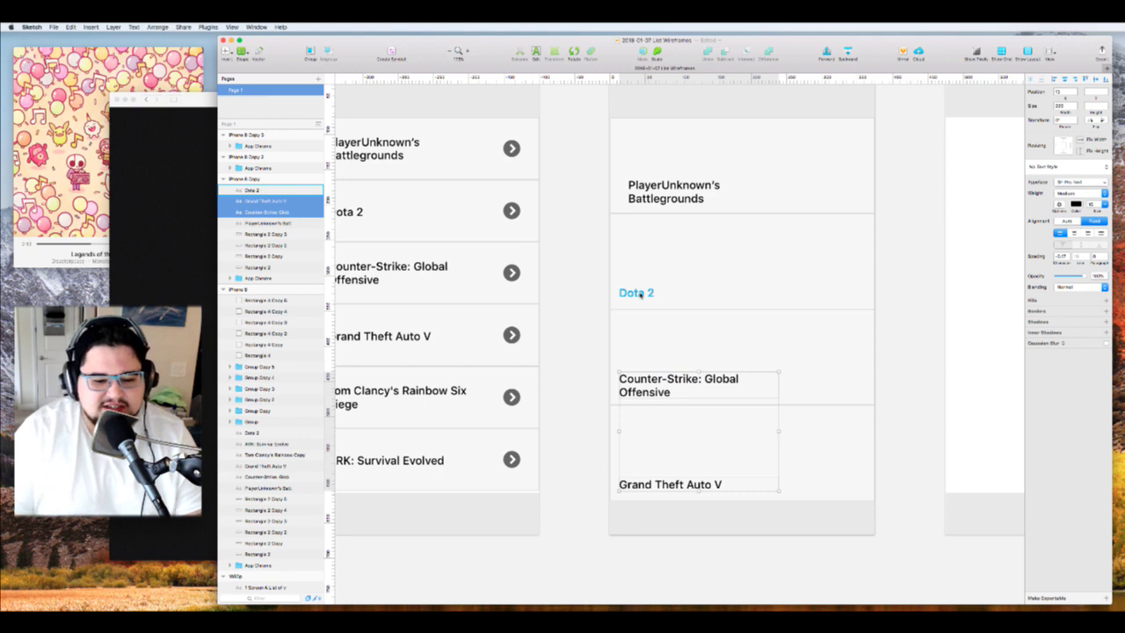
pyautogui.scroll(2, 636, 293)
pyautogui.keyDown('shift'); pyautogui.click(637, 324); pyautogui.keyUp('shift')
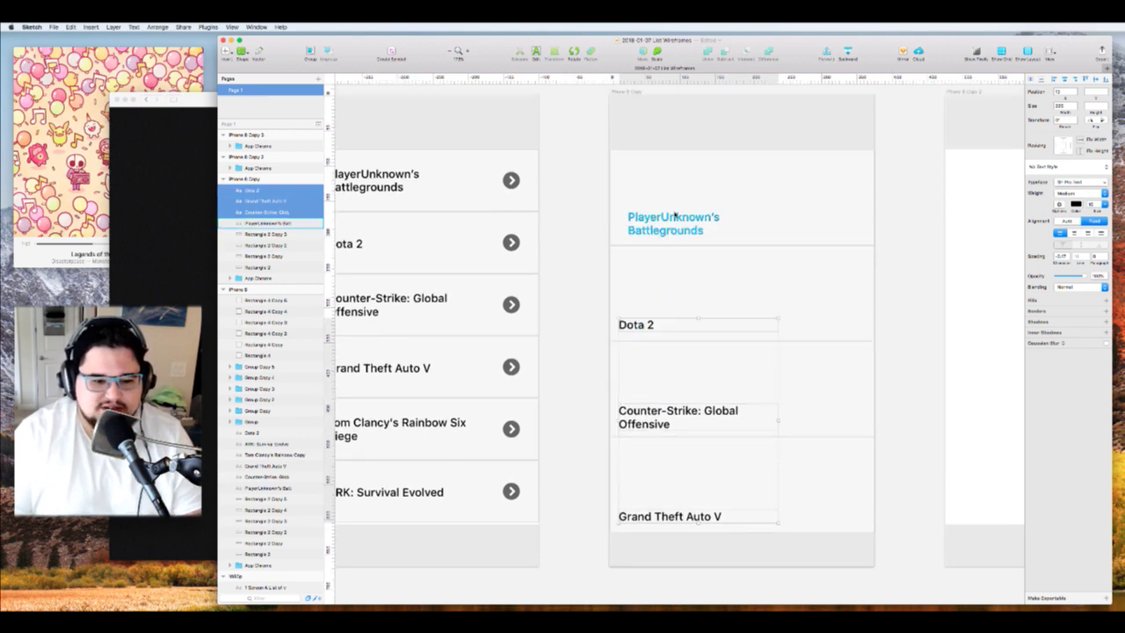
pyautogui.keyDown('shift'); pyautogui.click(677, 213); pyautogui.keyUp('shift')
pyautogui.click(1059, 83)
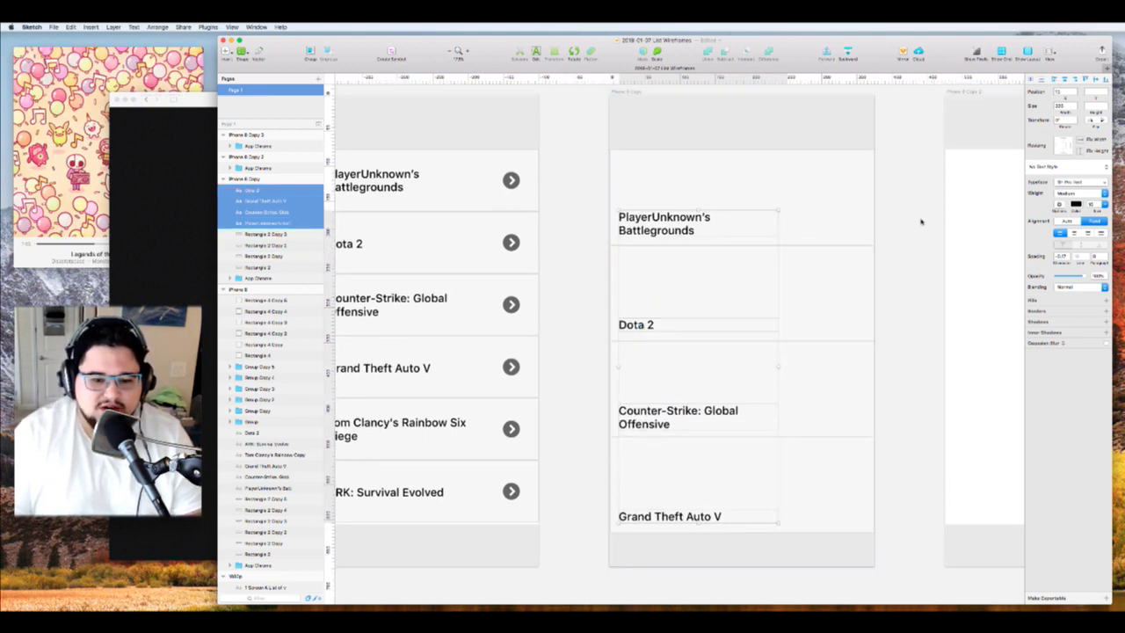
# Nudge the four aligned game titles to an X position of 20 and raise them by 24 px
pyautogui.hotkey('shift', 'Right')
pyautogui.hotkey('shift', 'Right')
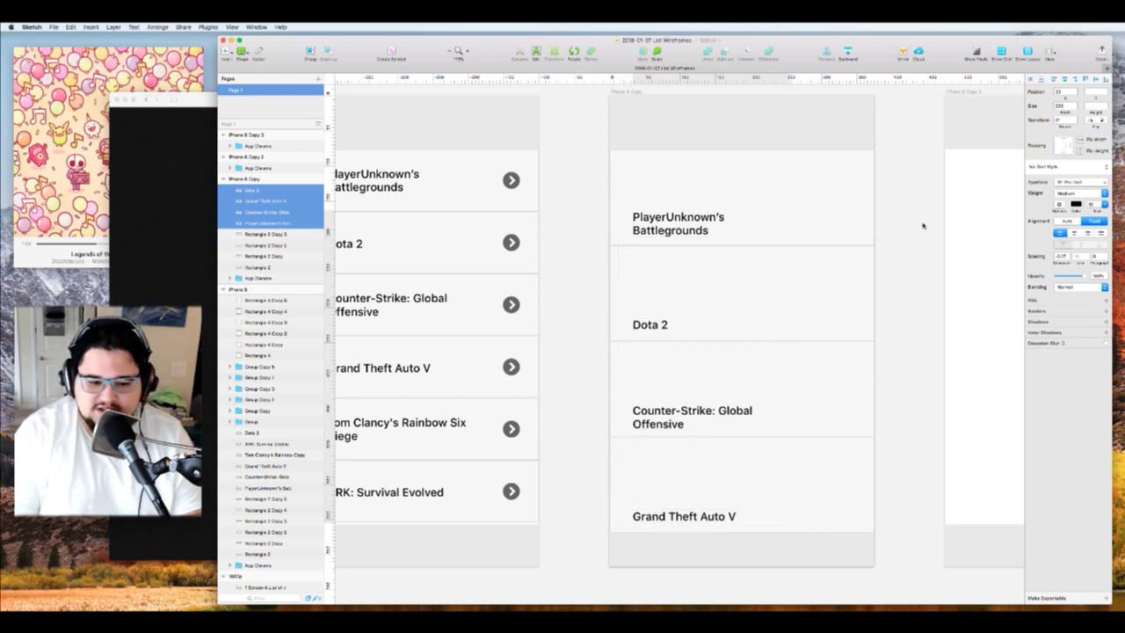
pyautogui.hotkey('shift', 'Left')
pyautogui.hotkey('shift', 'Left')
pyautogui.hotkey('shift', 'Right')
pyautogui.press('Left')
pyautogui.press('Left')
pyautogui.press('Left')
pyautogui.press('Up')
pyautogui.press('Up')
pyautogui.press('Up')
pyautogui.press('Up')
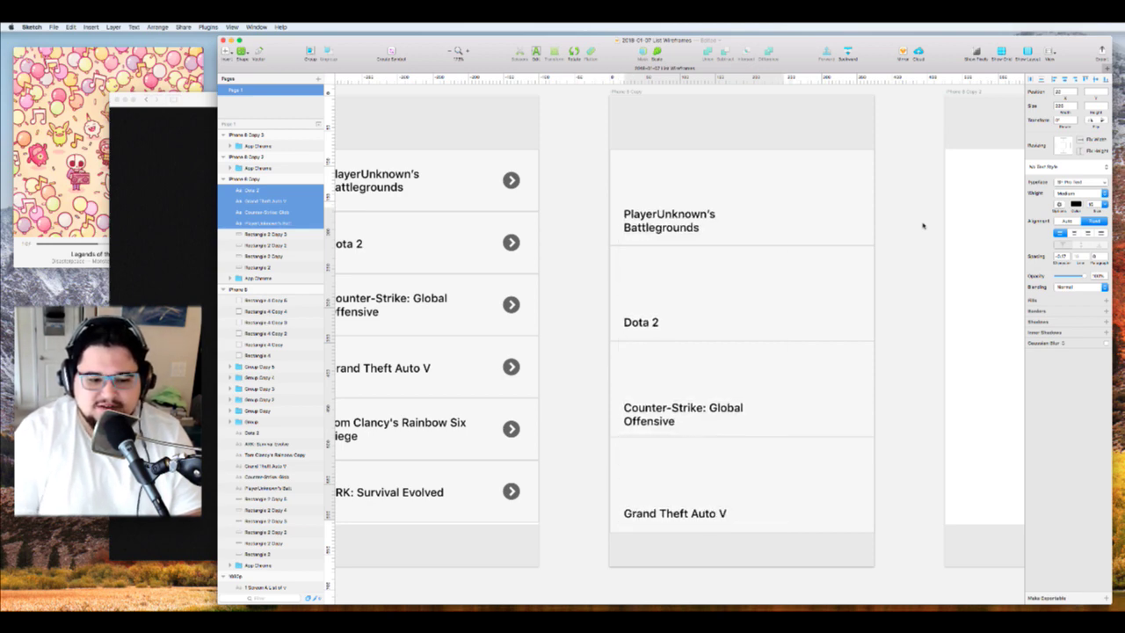
pyautogui.hotkey('shift', 'Up')
pyautogui.hotkey('shift', 'Up')
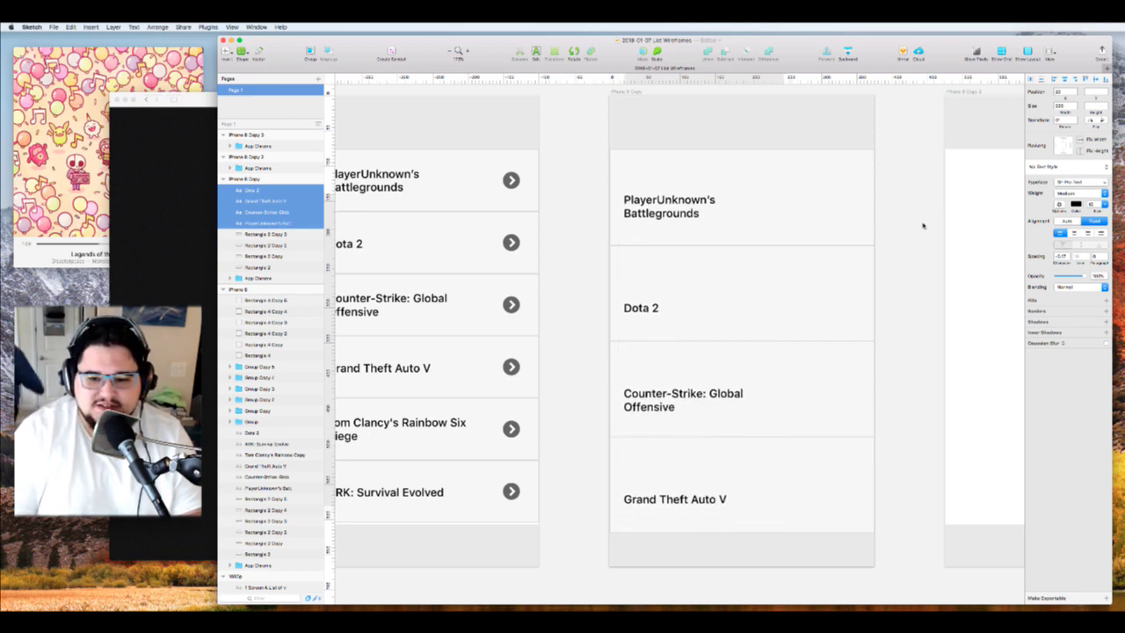
# Duplicate the four game titles just below the originals and change the PlayerUnknown's Battlegrounds copy to "120 Players"
pyautogui.moveTo(664, 213); pyautogui.dragTo(665, 253)
pyautogui.doubleClick(665, 236)
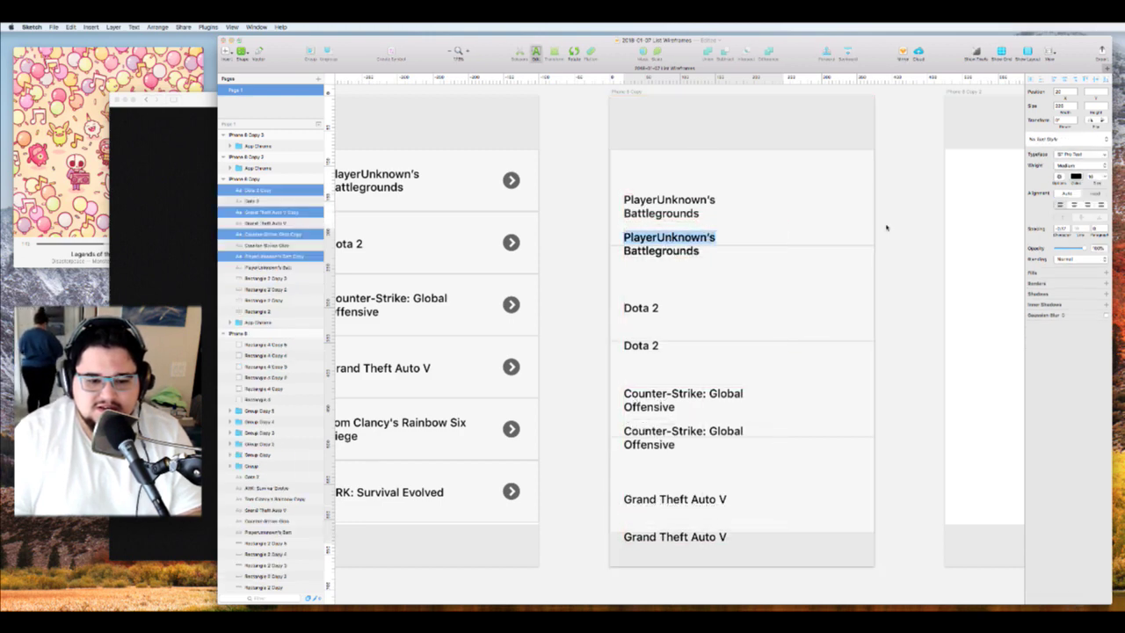
pyautogui.press('Escape')
pyautogui.doubleClick(739, 233)
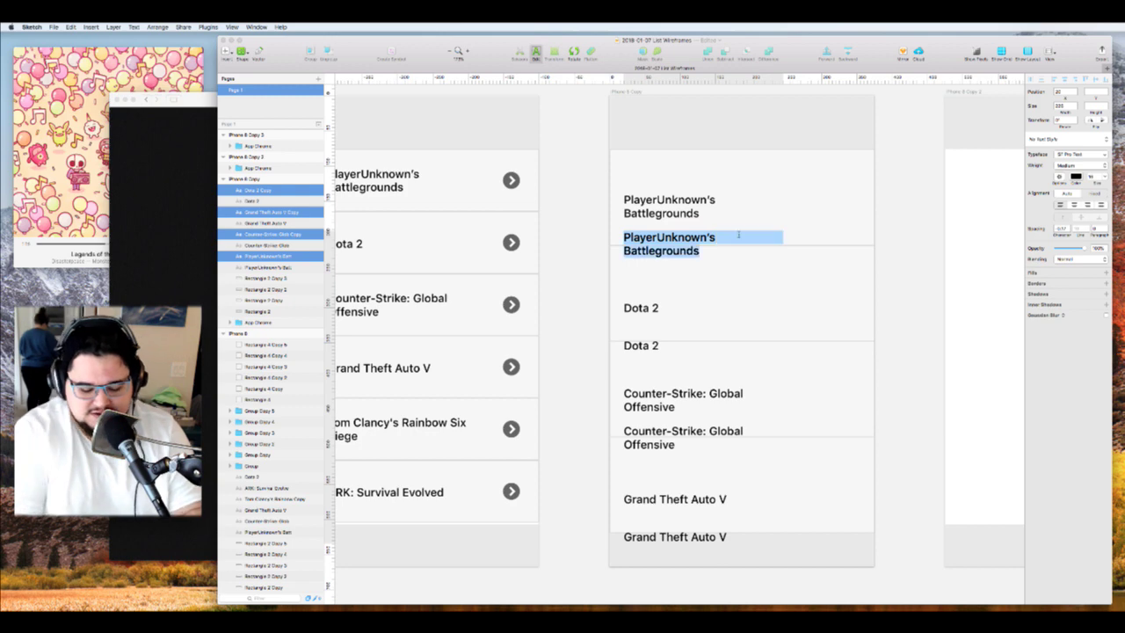
pyautogui.write('1')
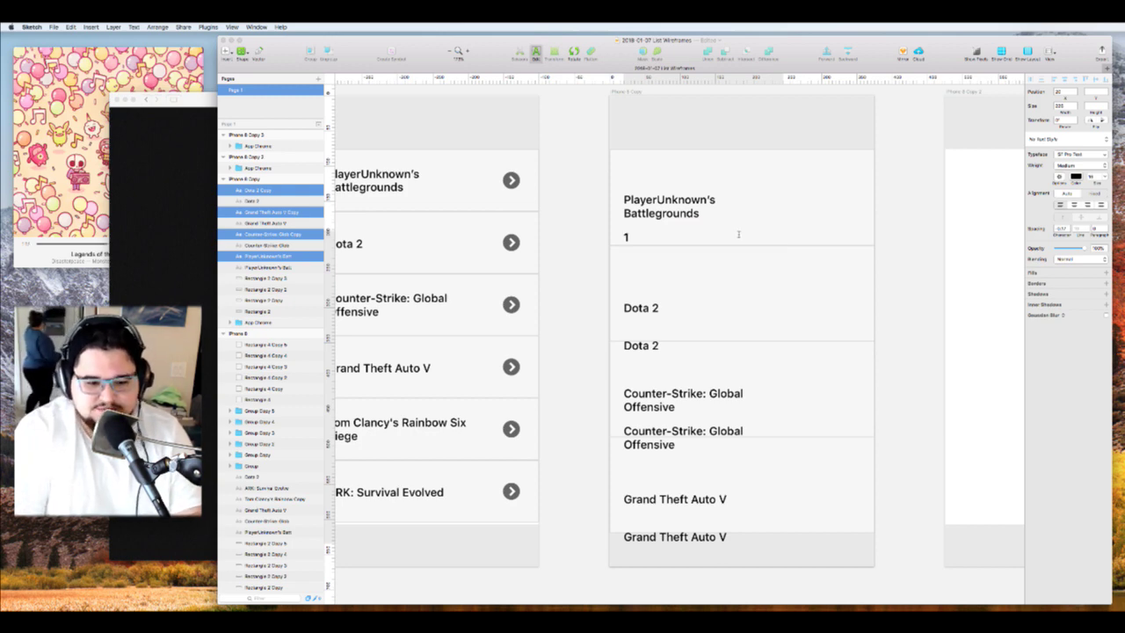
pyautogui.write('20')
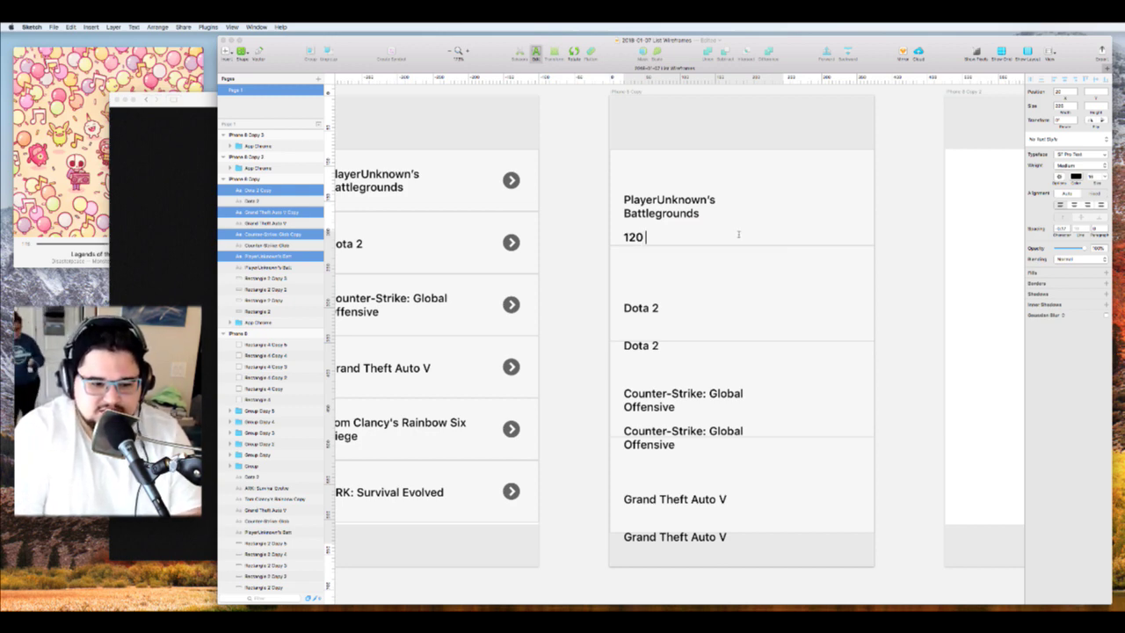
pyautogui.write(' Players')
pyautogui.press('Escape')
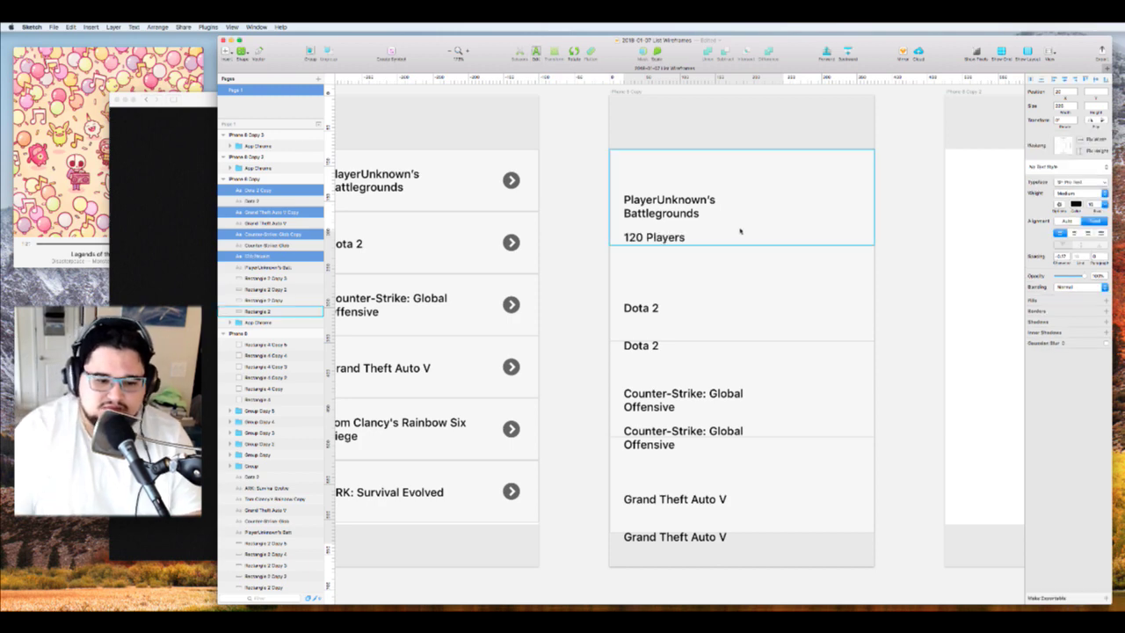
pyautogui.click(905, 249)
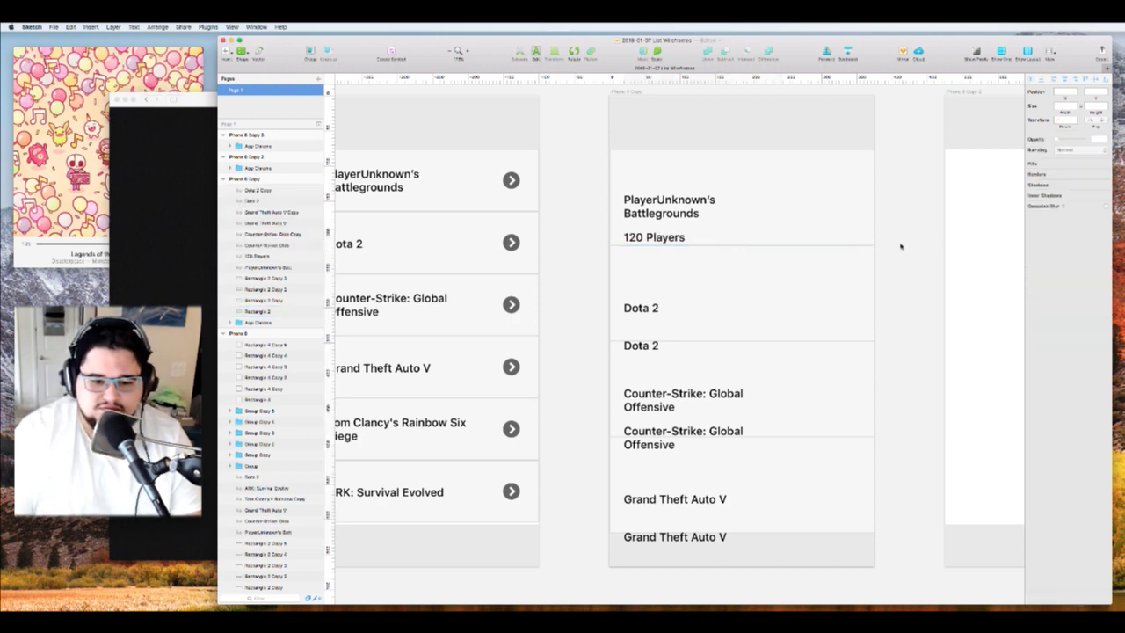
pyautogui.click(685, 239)
pyautogui.doubleClick(665, 238)
pyautogui.press('Escape')
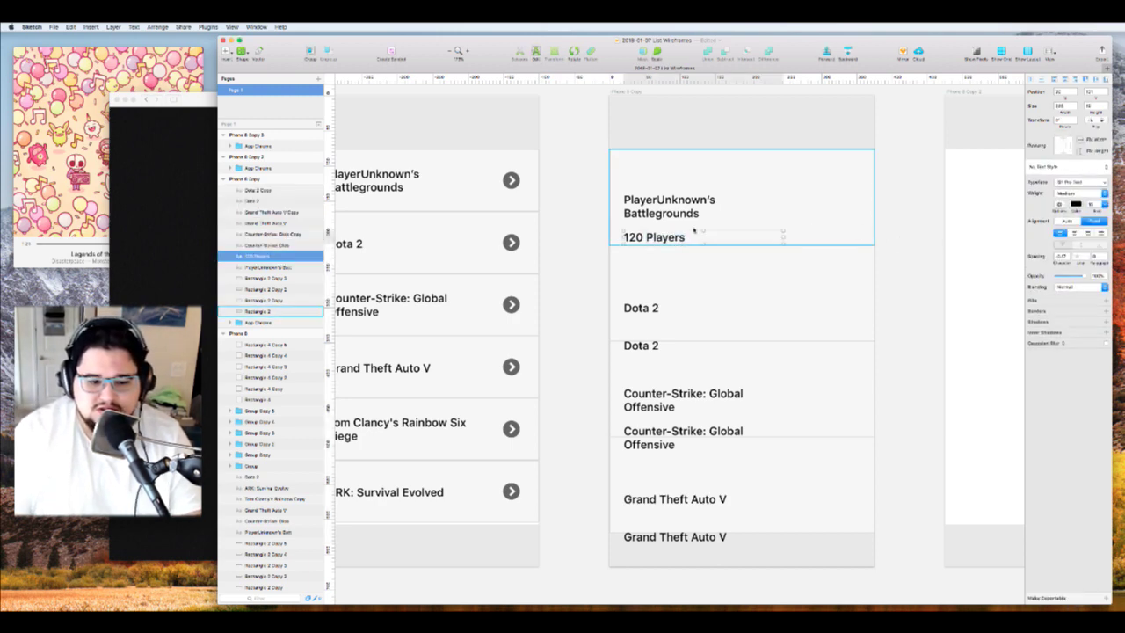
# Change the text of the lower Dota 2 copy to "65 Players"
pyautogui.click(638, 346)
pyautogui.doubleClick(638, 346)
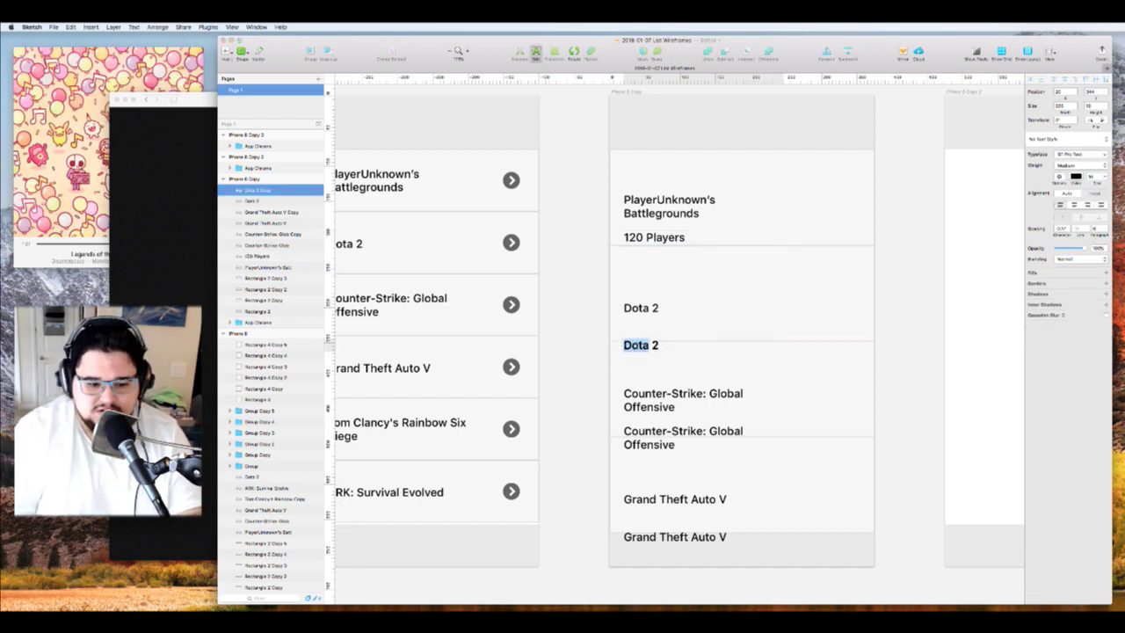
pyautogui.write('65')
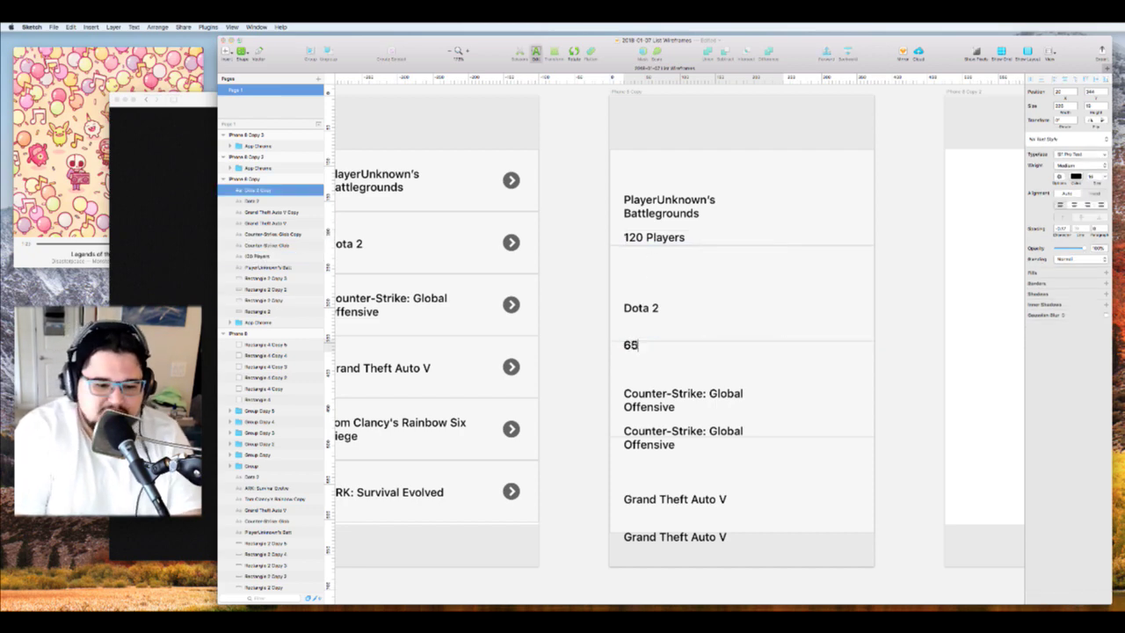
pyautogui.write(' Player')
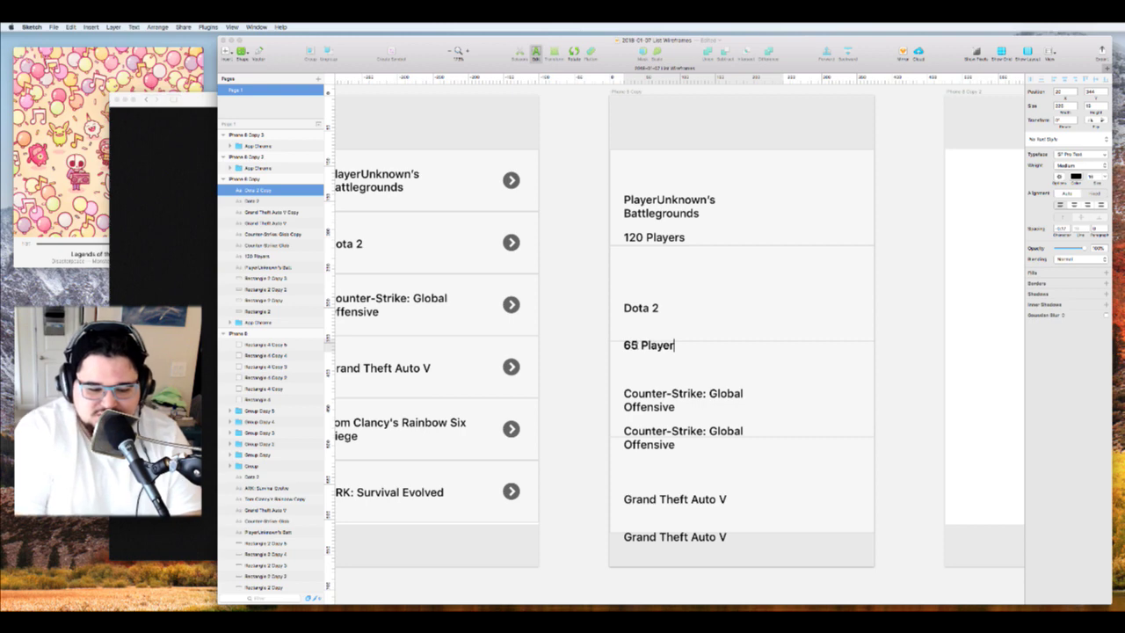
pyautogui.press('Escape')
pyautogui.doubleClick(633, 433)
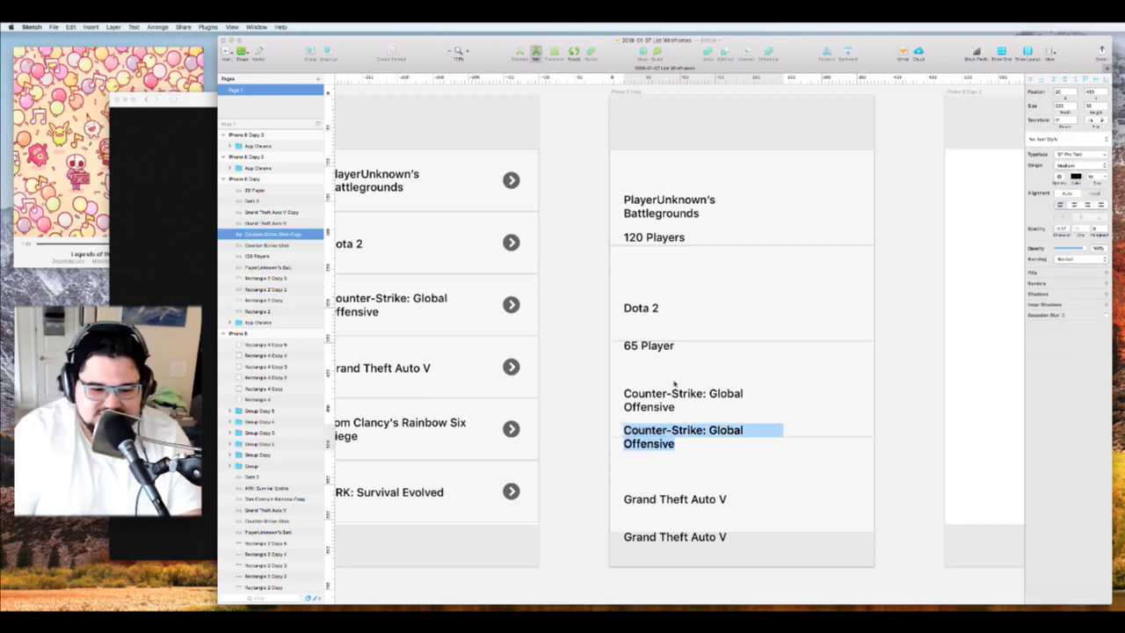
pyautogui.click(671, 350)
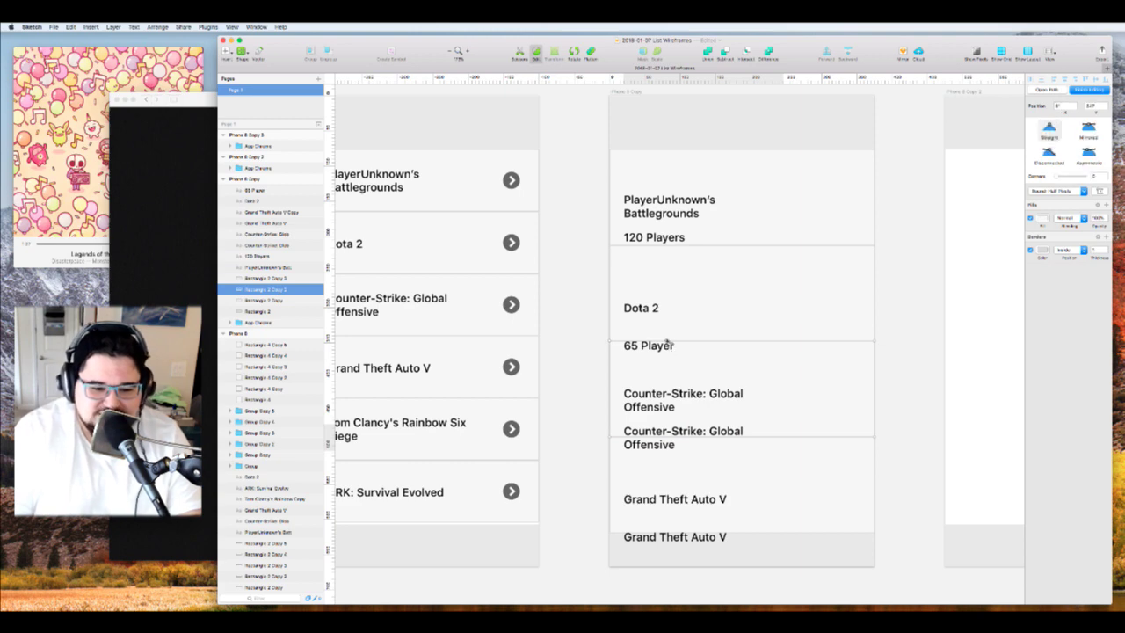
pyautogui.doubleClick(664, 347)
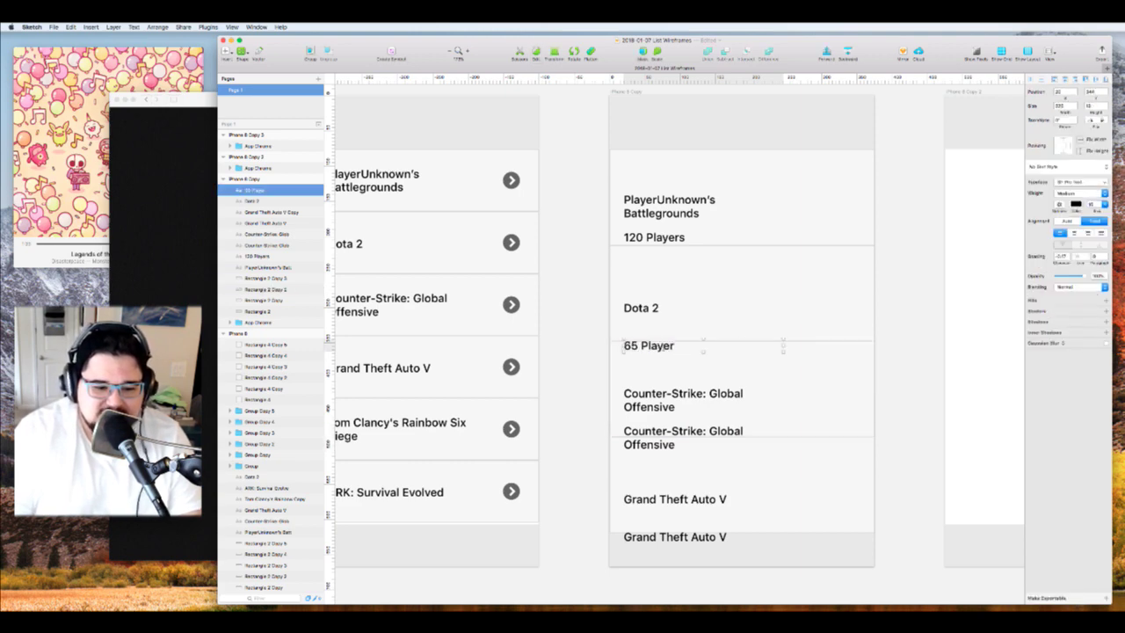
pyautogui.write('s')
pyautogui.press('Escape')
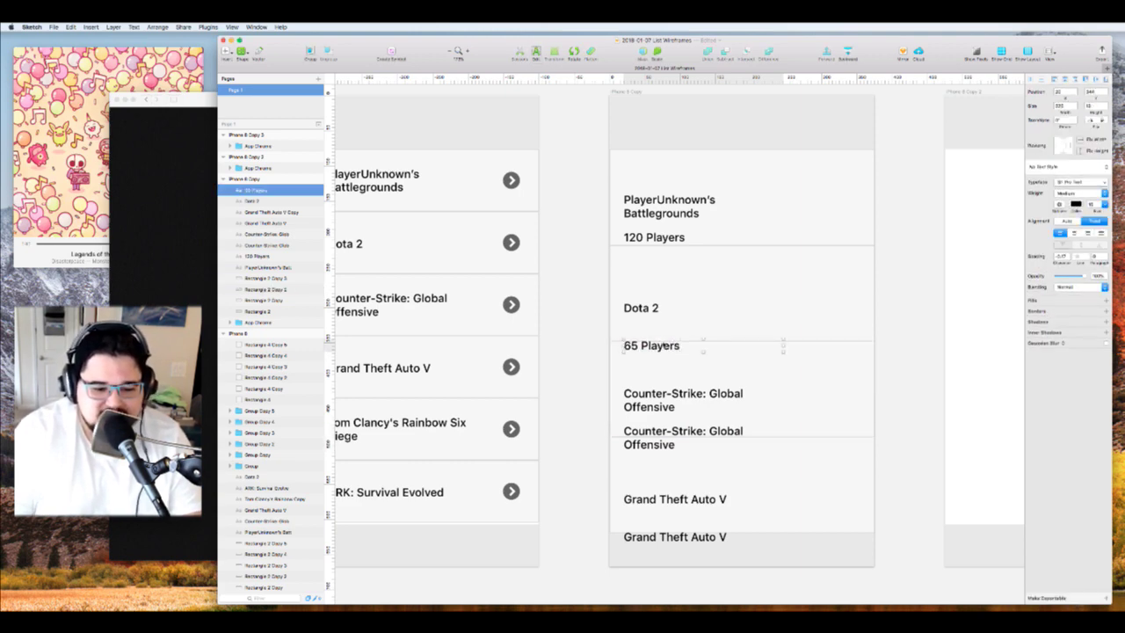
# Change the lower Counter-Strike: Global Offensive copy to "12 Players" and the lower Grand Theft Auto V copy to "32 Players"
pyautogui.doubleClick(630, 437)
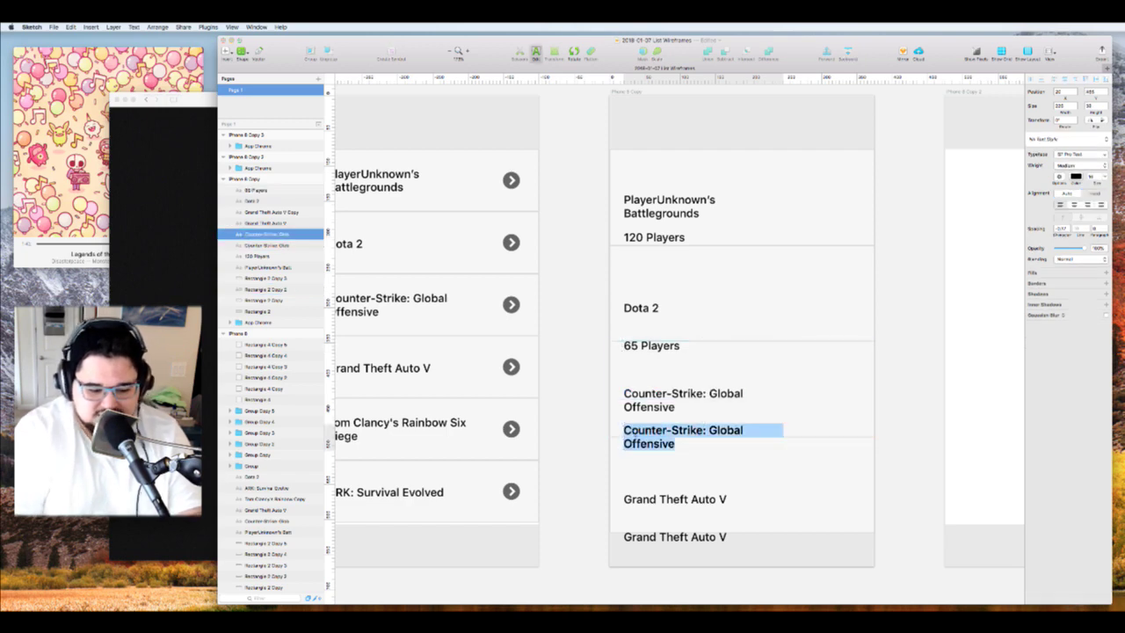
pyautogui.write('12 Pla')
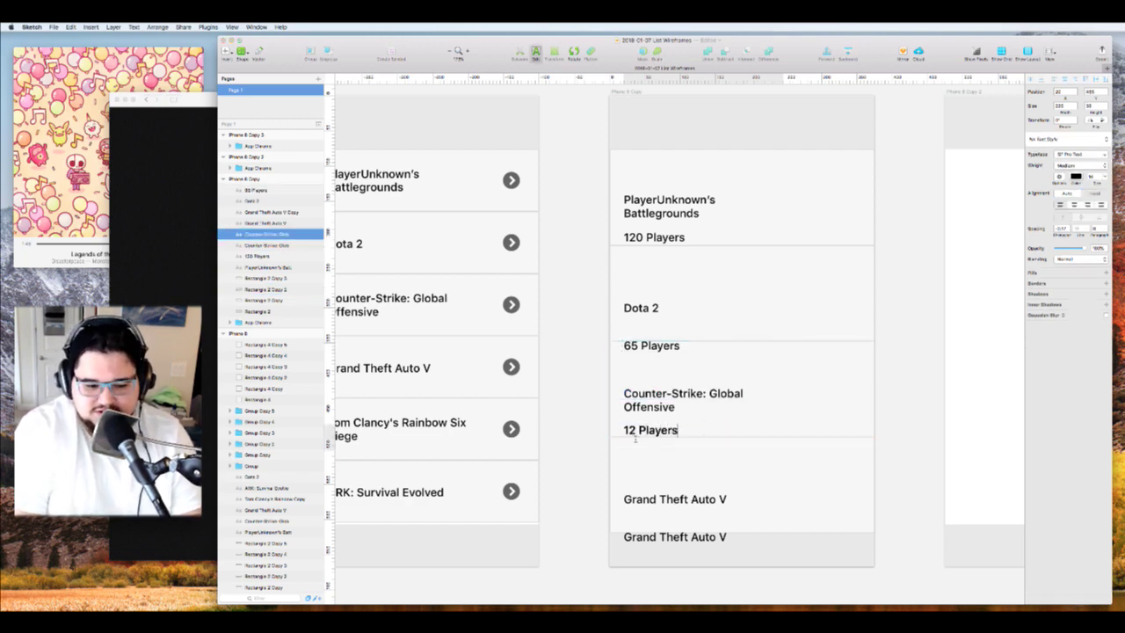
pyautogui.write('yers')
pyautogui.press('Escape')
pyautogui.doubleClick(665, 537)
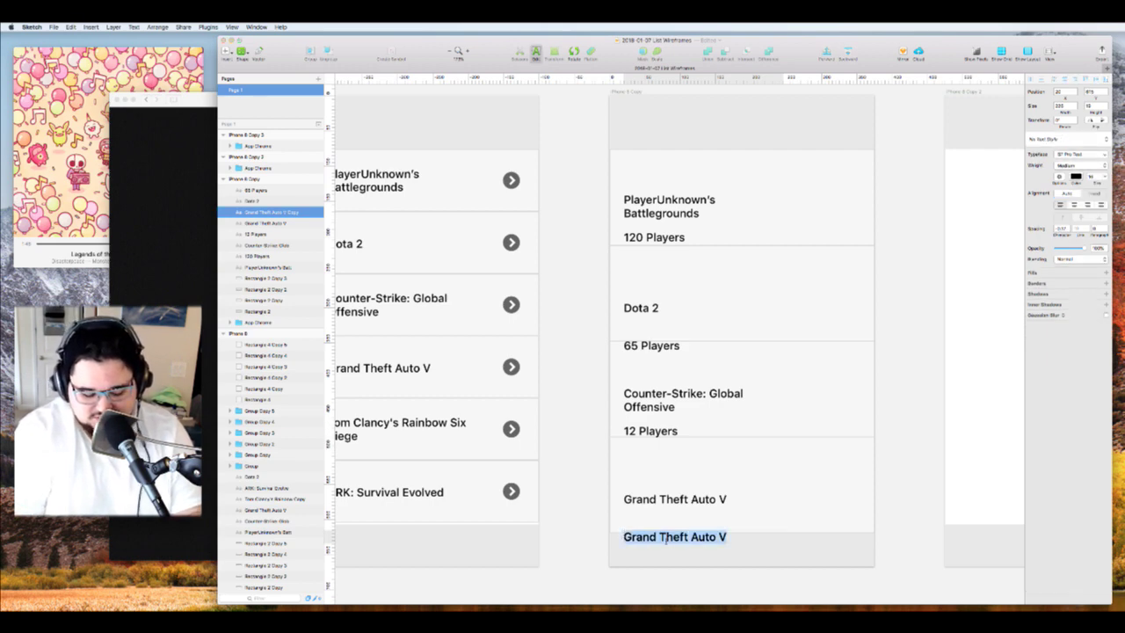
pyautogui.write('3')
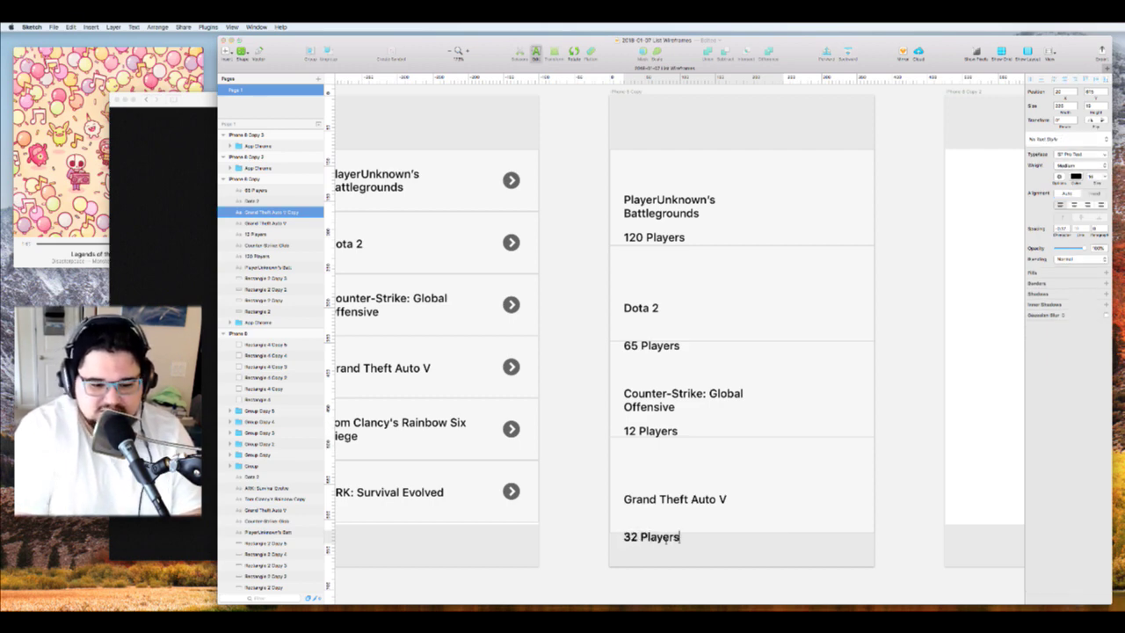
pyautogui.write('2 Players')
pyautogui.press('Escape')
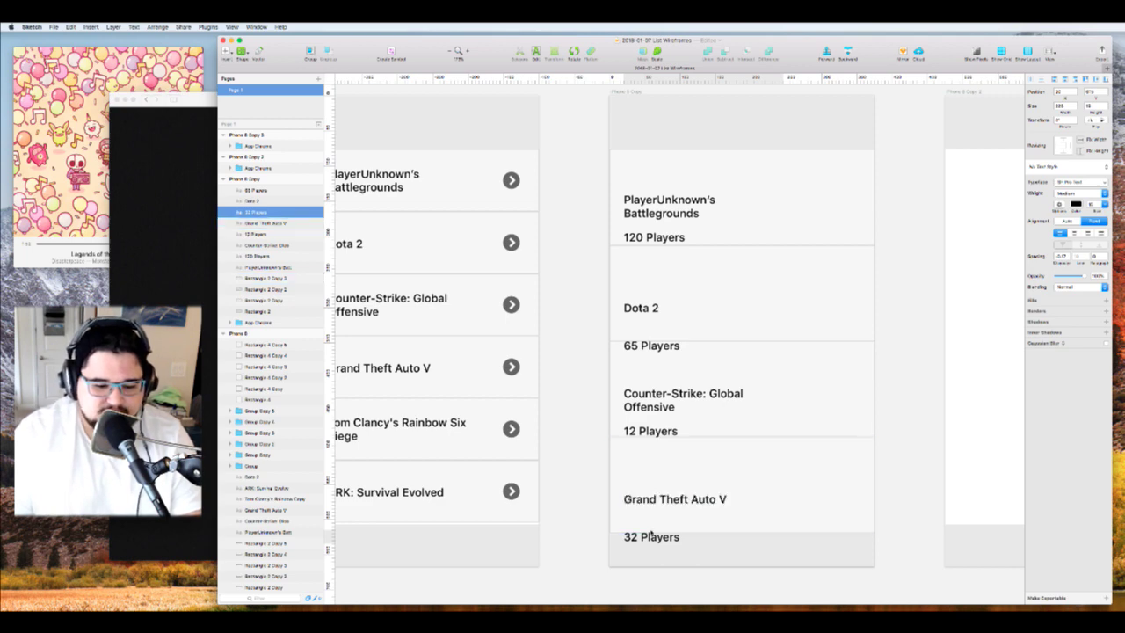
# Increase the font size of the four game titles in the second artboard by 4
pyautogui.click(673, 498)
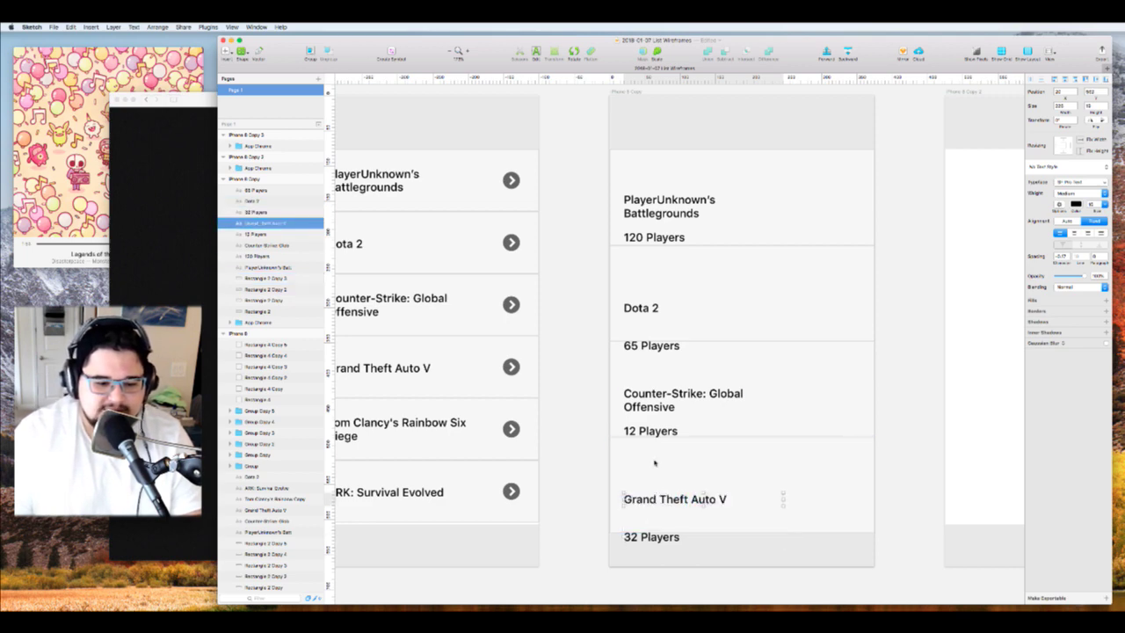
pyautogui.keyDown('shift'); pyautogui.click(668, 397); pyautogui.keyUp('shift')
pyautogui.keyDown('shift'); pyautogui.click(650, 307); pyautogui.keyUp('shift')
pyautogui.keyDown('shift'); pyautogui.click(668, 204); pyautogui.keyUp('shift')
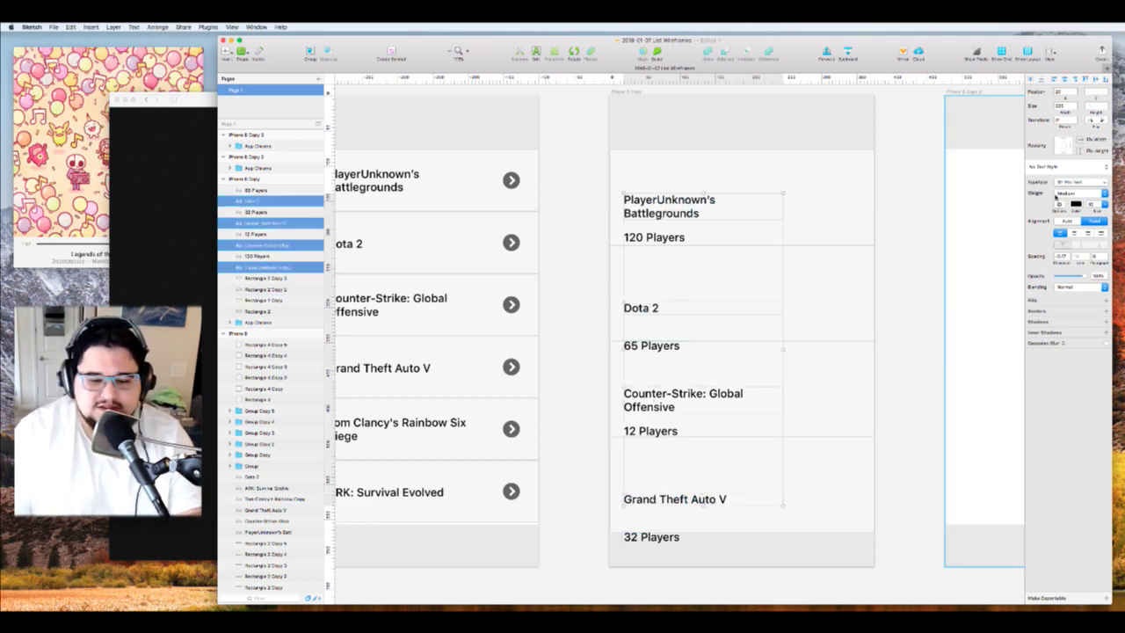
pyautogui.hotkey('shift', 'Up')
pyautogui.press('Down')
pyautogui.press('Down')
pyautogui.press('Down')
pyautogui.press('Down')
pyautogui.press('Down')
pyautogui.press('Down')
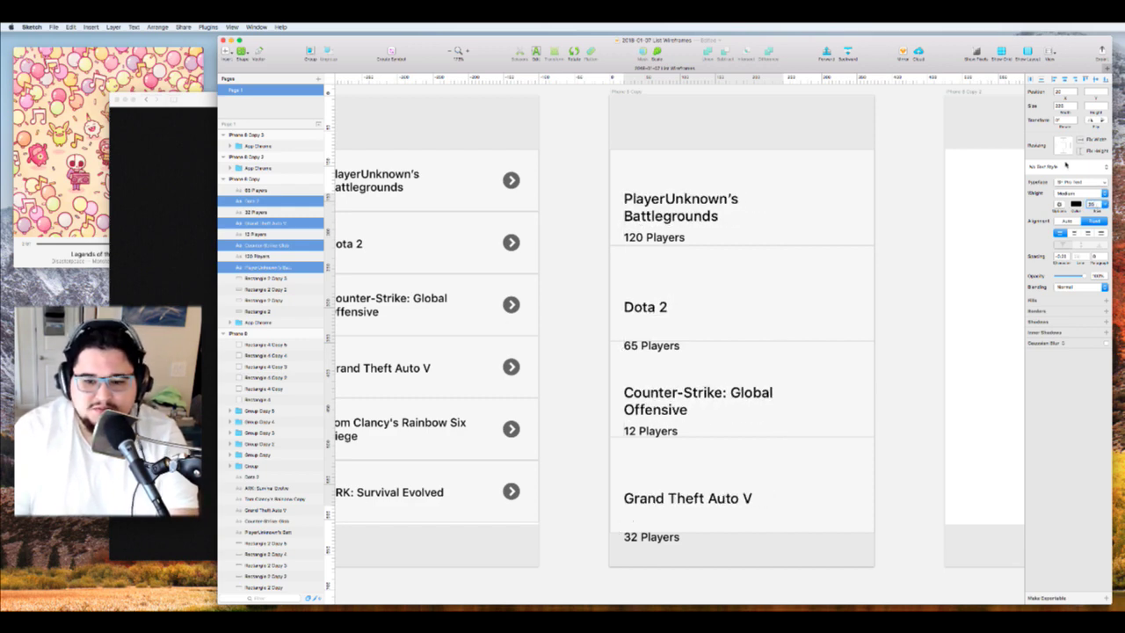
# Set the four game titles to the Heavy weight and widen their text boxes to about 325 px
pyautogui.click(1068, 193)
pyautogui.click(1068, 230)
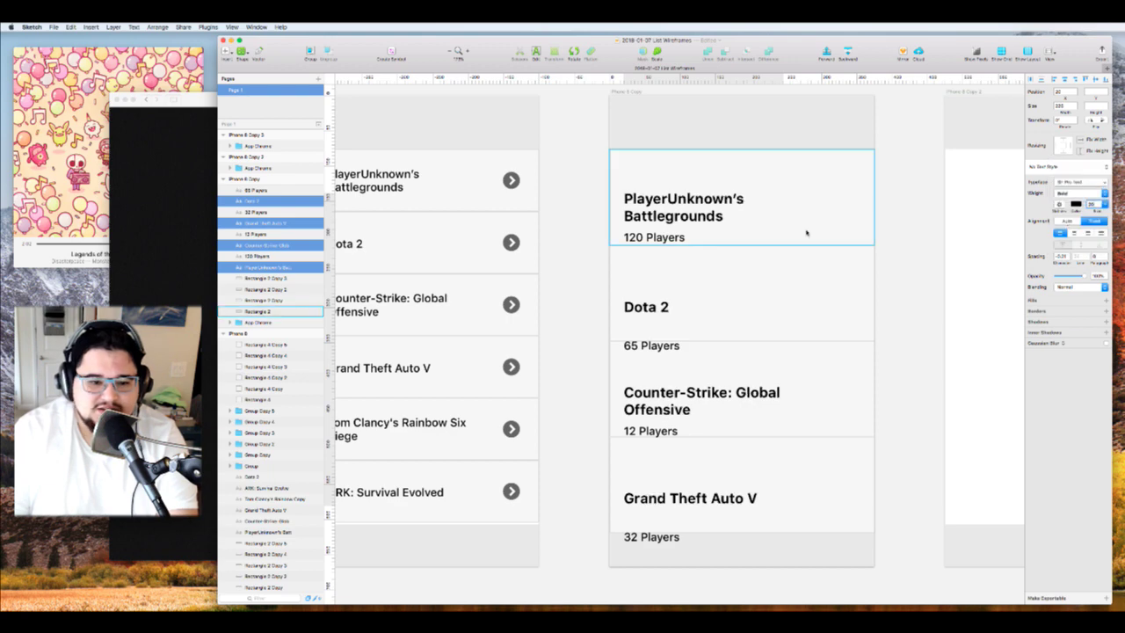
pyautogui.click(1070, 194)
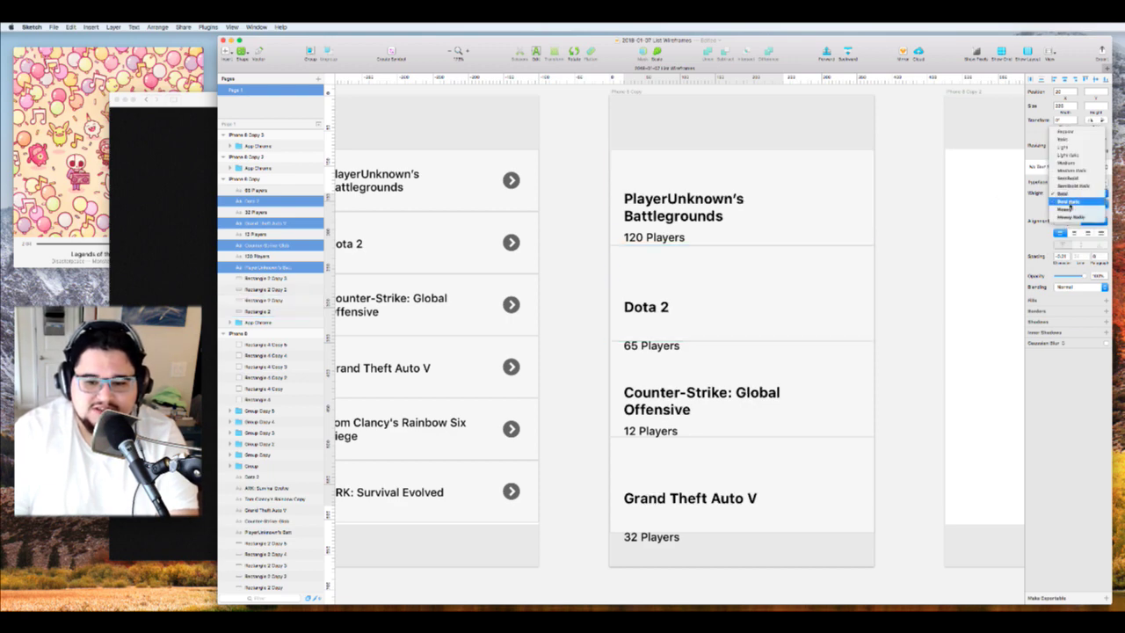
pyautogui.click(1069, 205)
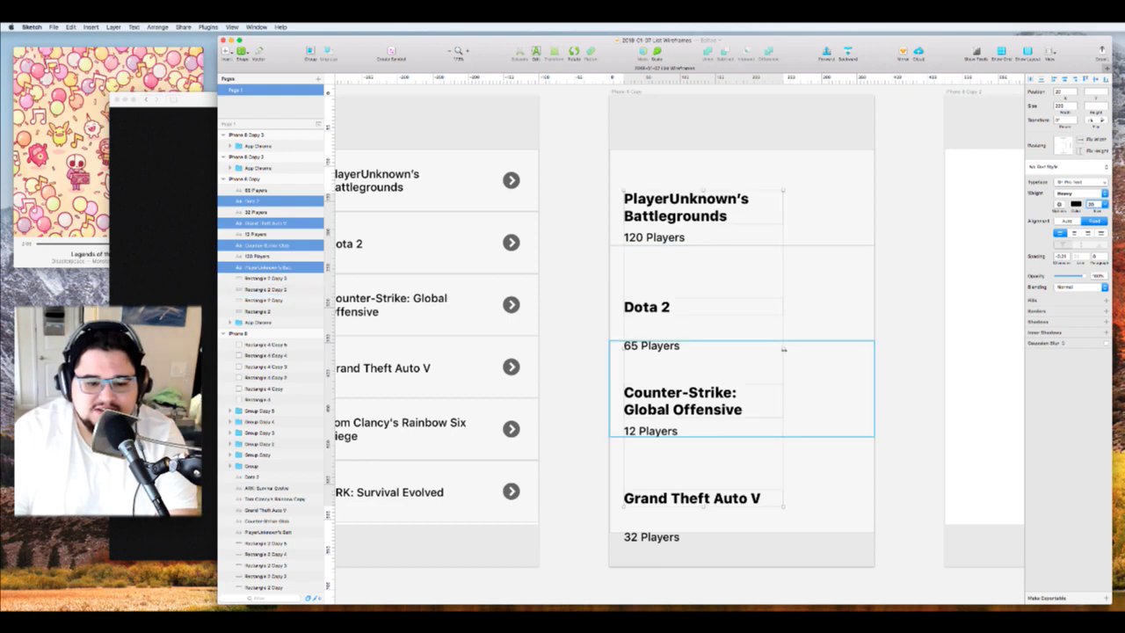
pyautogui.moveTo(783, 350); pyautogui.dragTo(854, 353)
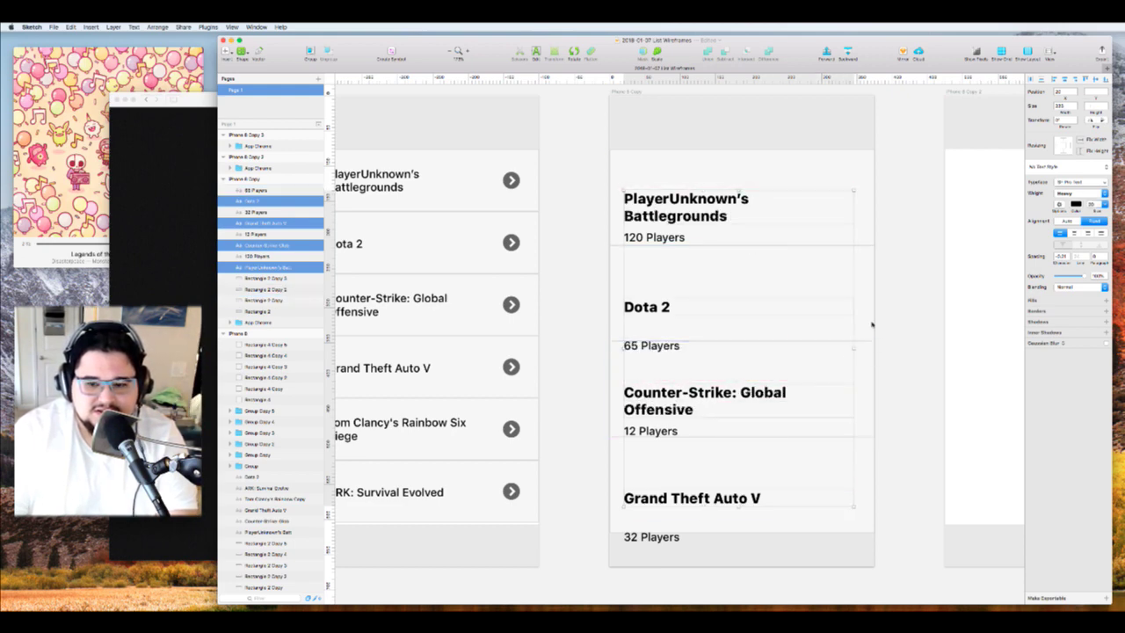
# Reduce the font size of the four player counts by 2 and move them up slightly, closer to the titles
pyautogui.click(650, 237)
pyautogui.keyDown('shift'); pyautogui.click(642, 347); pyautogui.keyUp('shift')
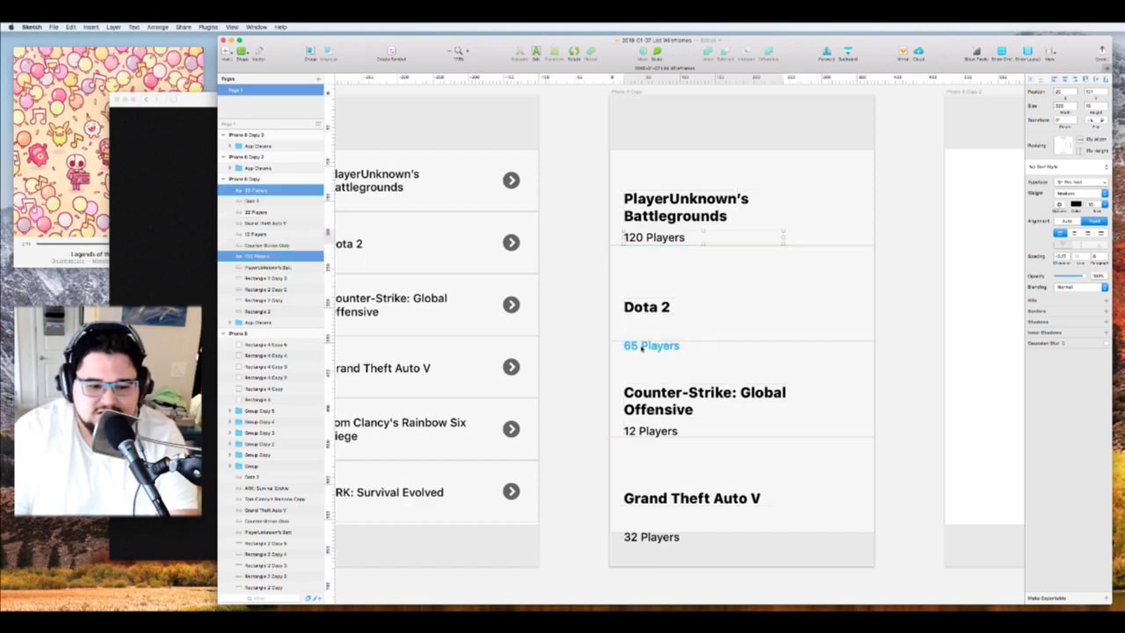
pyautogui.keyDown('shift'); pyautogui.click(651, 432); pyautogui.keyUp('shift')
pyautogui.keyDown('shift'); pyautogui.click(651, 536); pyautogui.keyUp('shift')
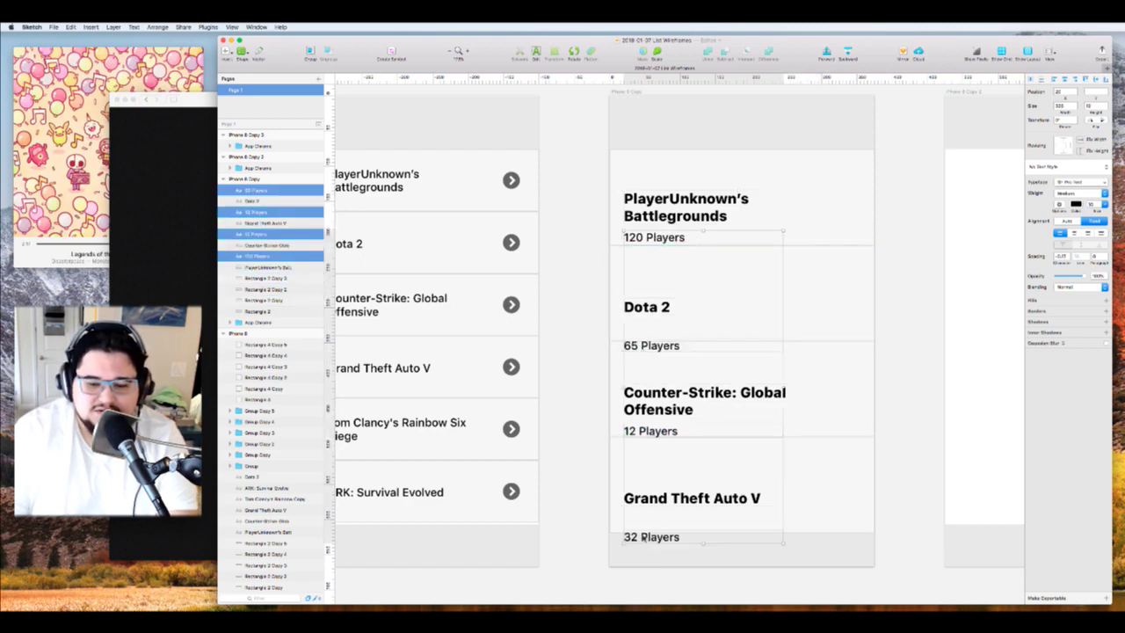
pyautogui.click(1092, 205)
pyautogui.press('Down')
pyautogui.press('Down')
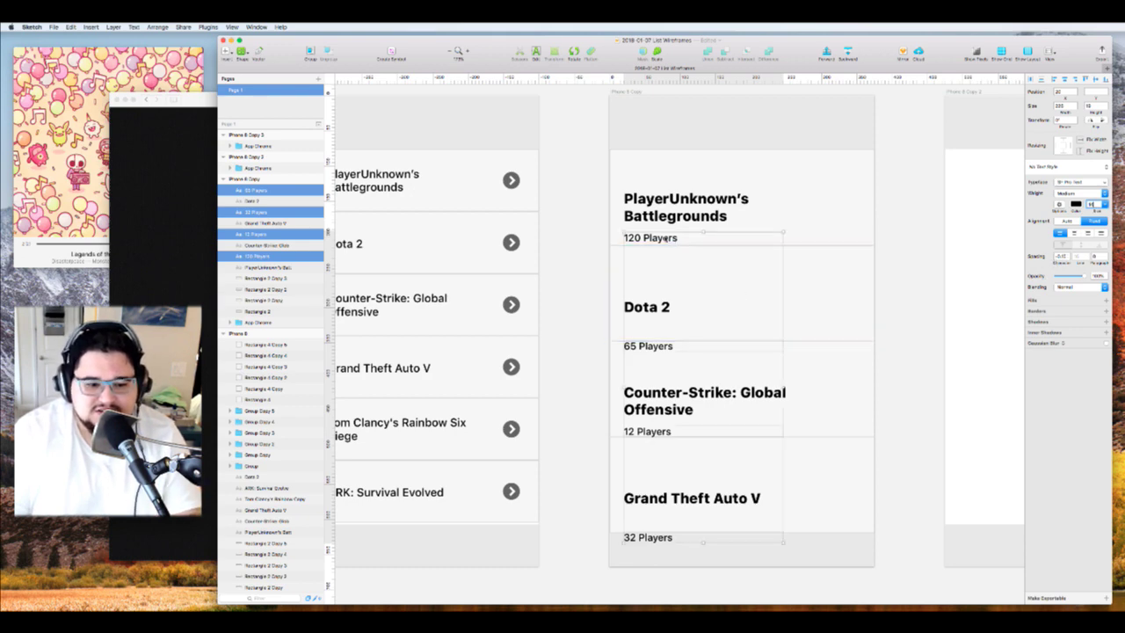
pyautogui.moveTo(664, 245); pyautogui.dragTo(665, 242)
pyautogui.click(886, 180)
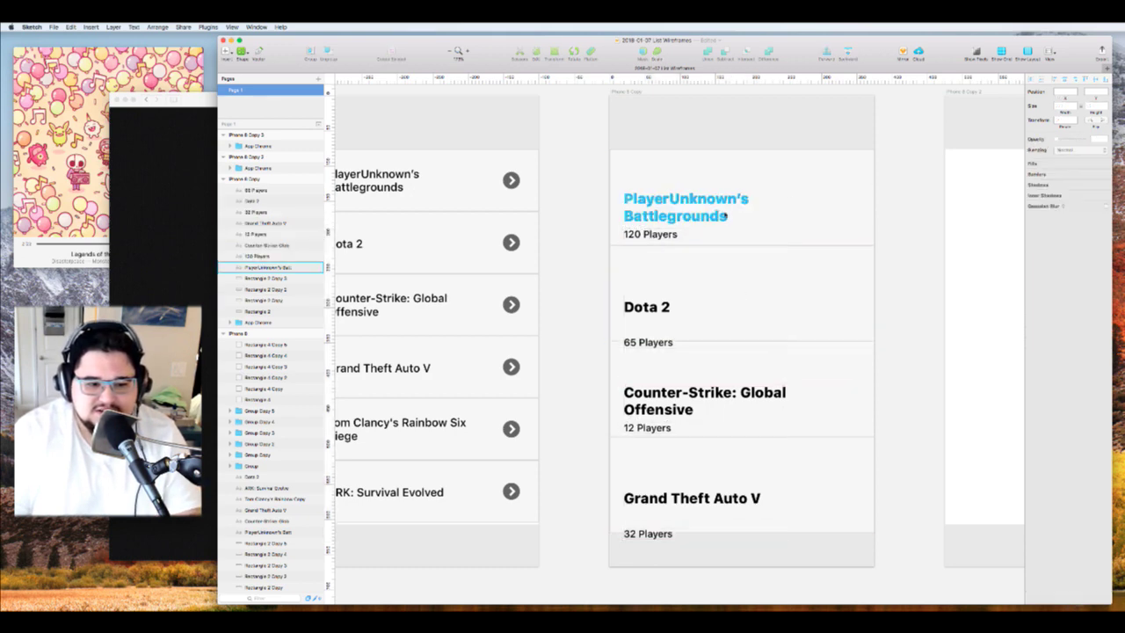
# Set the vertical gap between the PlayerUnknown's Battlegrounds title and its "120 Players" text to 4 px
pyautogui.click(723, 216)
pyautogui.keyDown('shift'); pyautogui.click(663, 237); pyautogui.keyUp('shift')
pyautogui.hotkey('ctrl', 'alt', 'v')
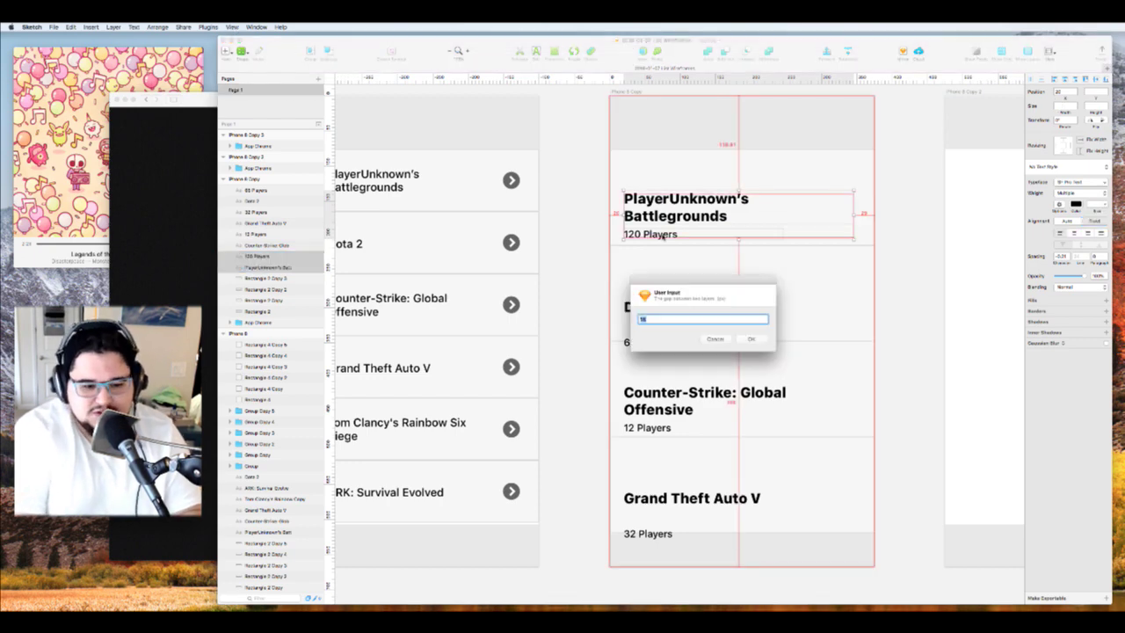
pyautogui.press('Return')
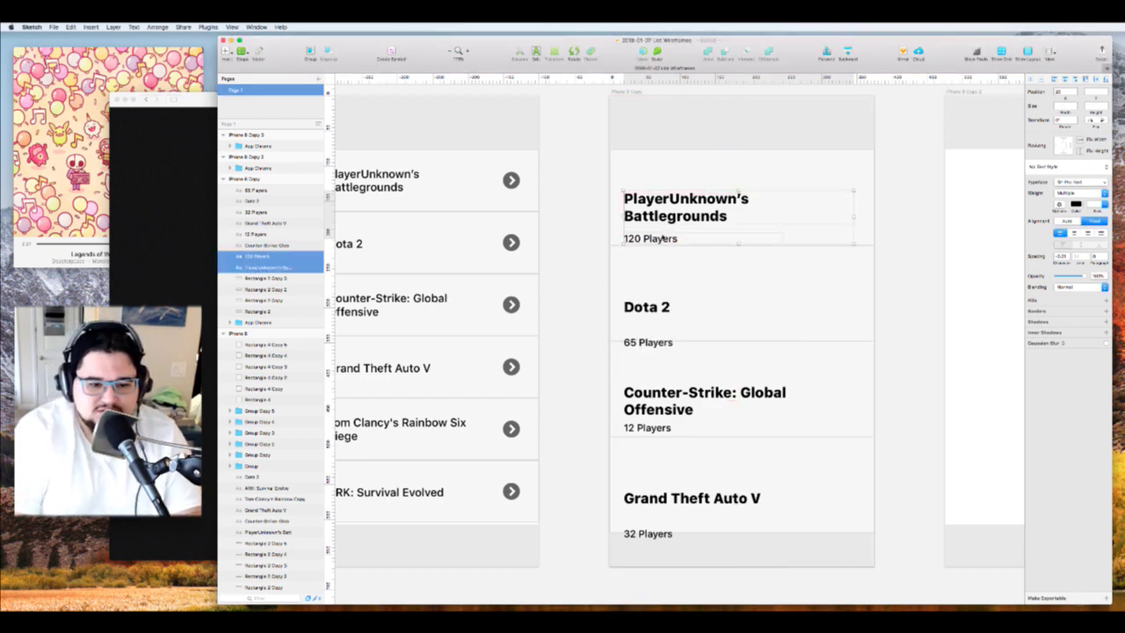
pyautogui.press('ctrl+alt+super+d')
pyautogui.press('Return')
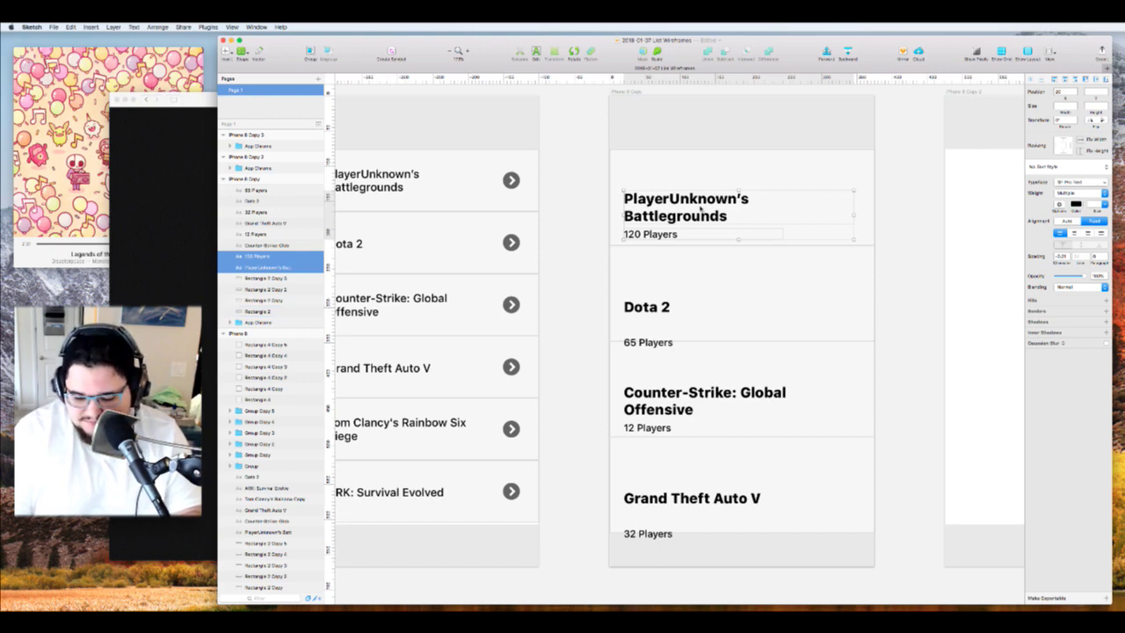
# Move the PlayerUnknown's Battlegrounds title and its player count to the lower-left corner of their row and group them
pyautogui.moveTo(701, 208); pyautogui.dragTo(688, 212)
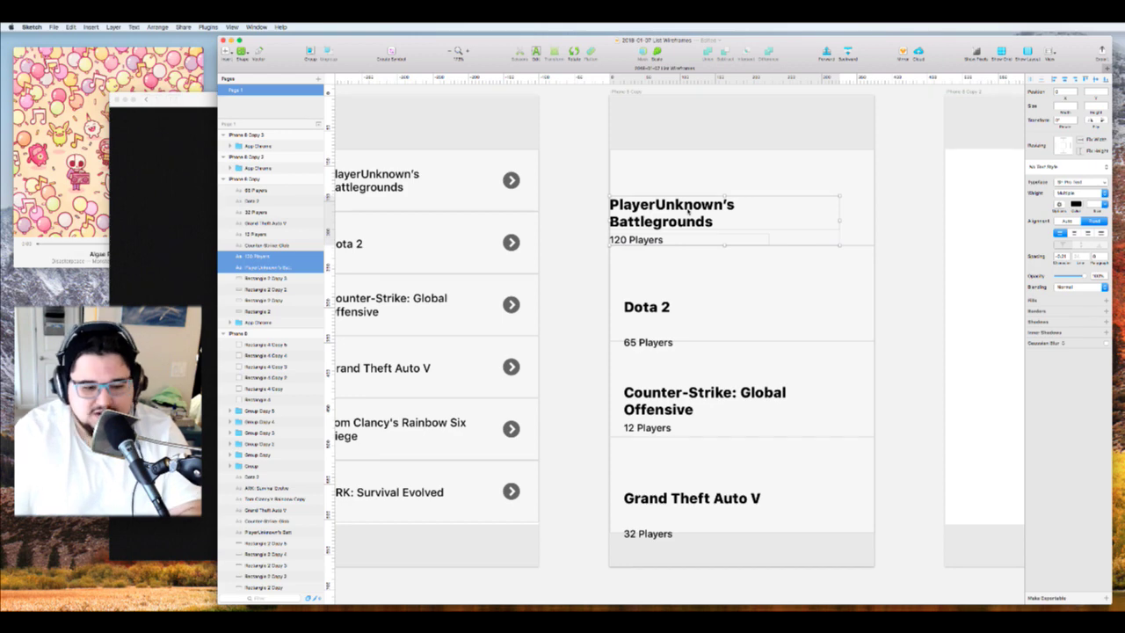
pyautogui.press('super+g')
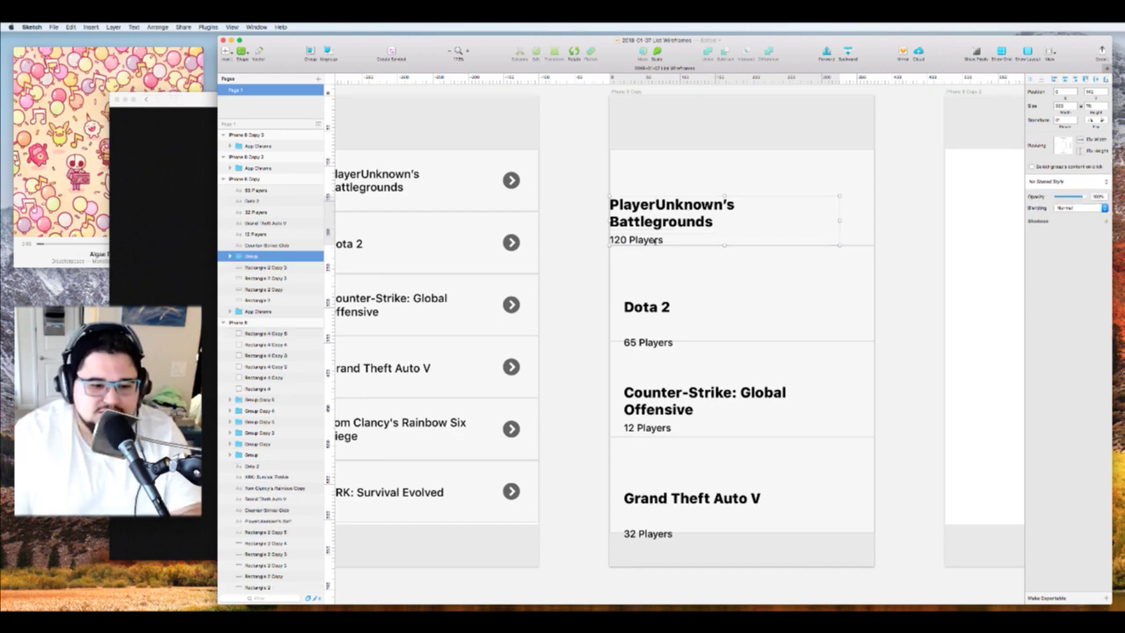
# Set the vertical gap between the Dota 2 title and "65 Players" to 4 px and group the two texts
pyautogui.click(642, 310)
pyautogui.keyDown('shift'); pyautogui.click(640, 344); pyautogui.keyUp('shift')
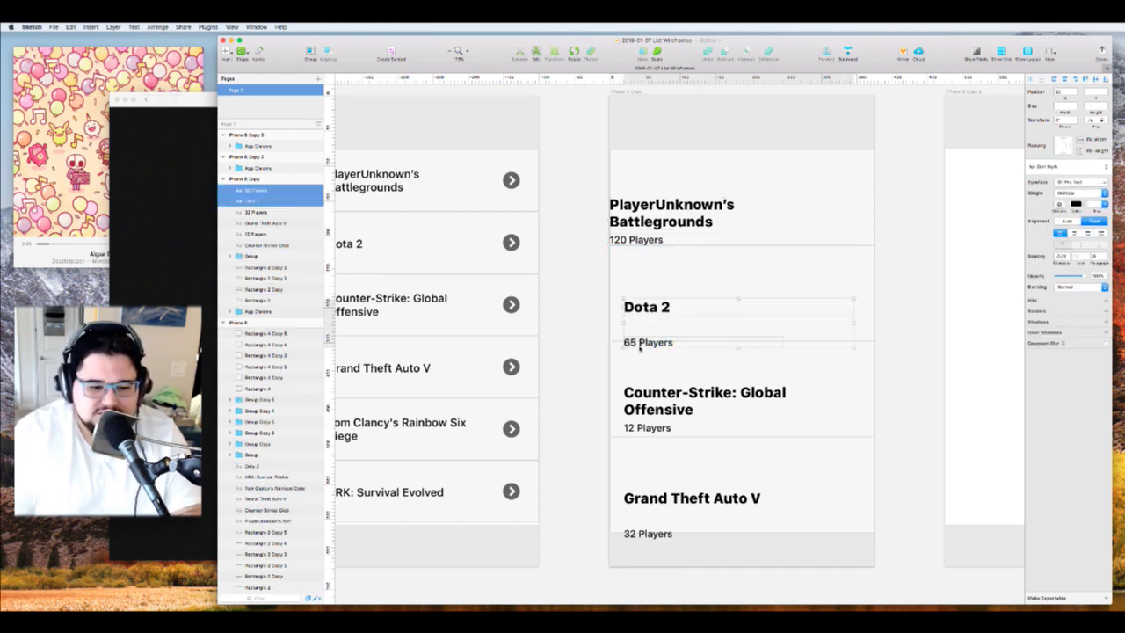
pyautogui.hotkey('ctrl', 'alt', 'v')
pyautogui.press('Return')
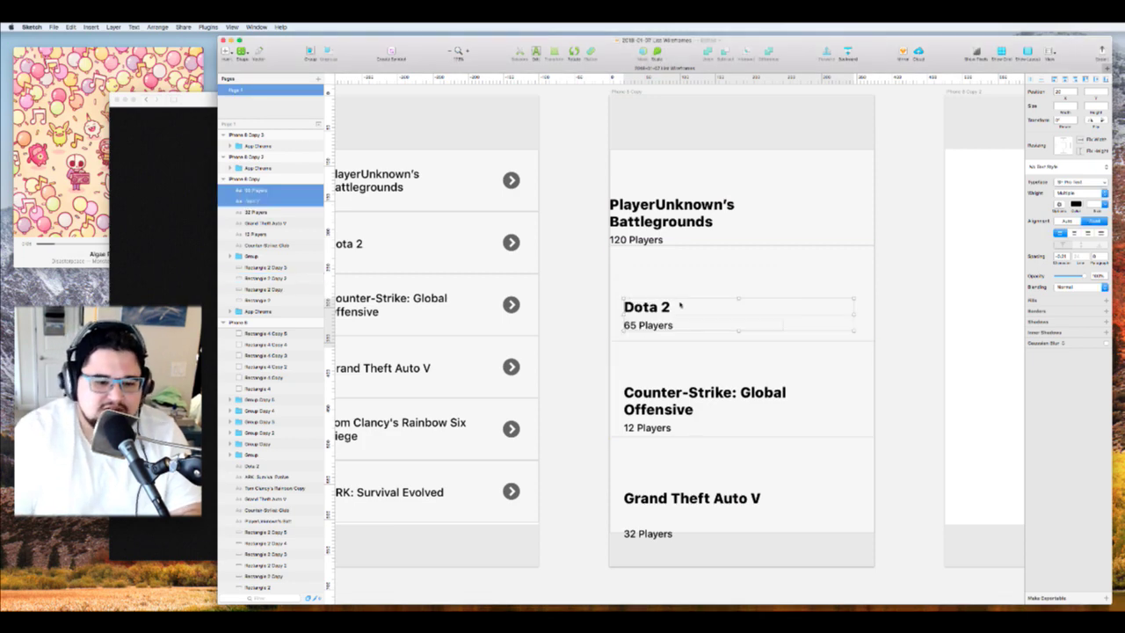
# Lighten the "120 Players" text inside its group by lowering the alpha of its black text color
pyautogui.click(651, 239)
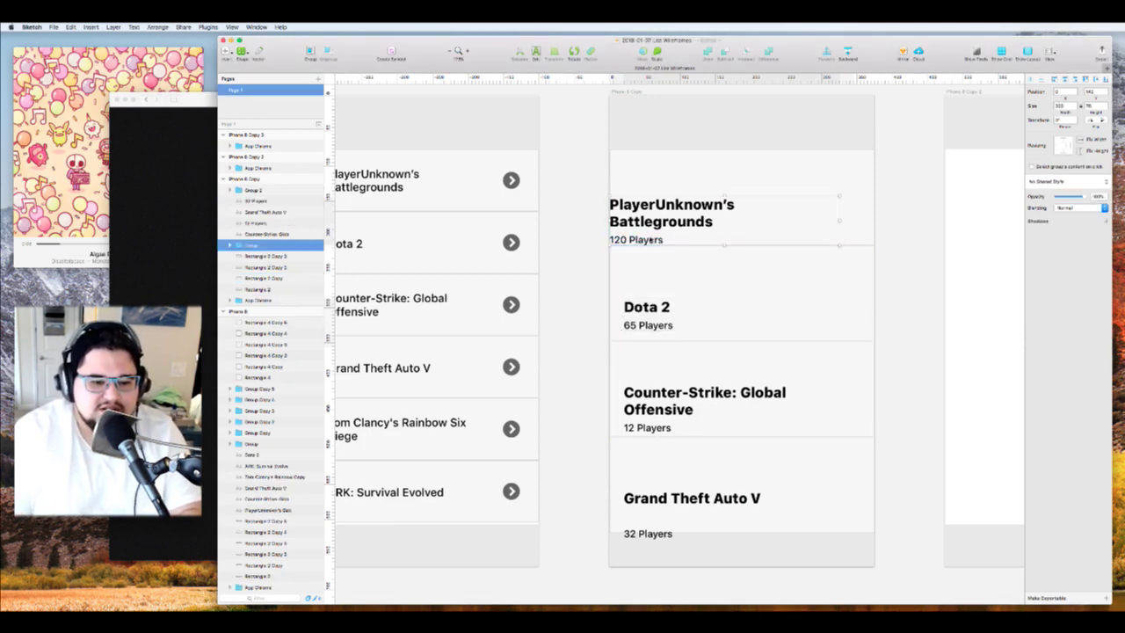
pyautogui.click(650, 239)
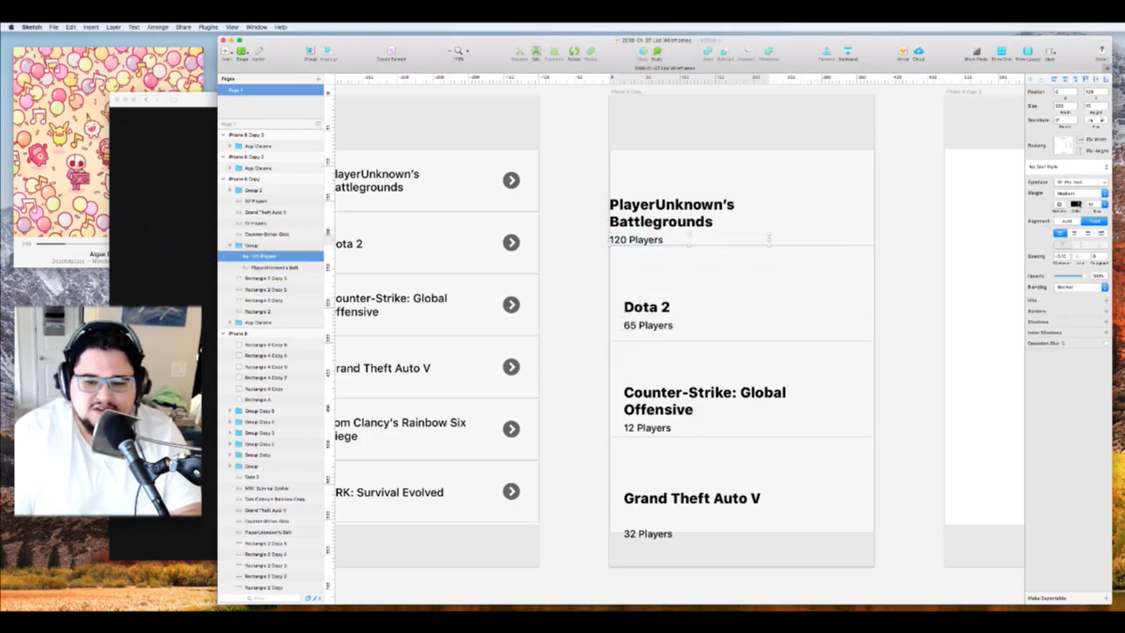
pyautogui.click(1075, 204)
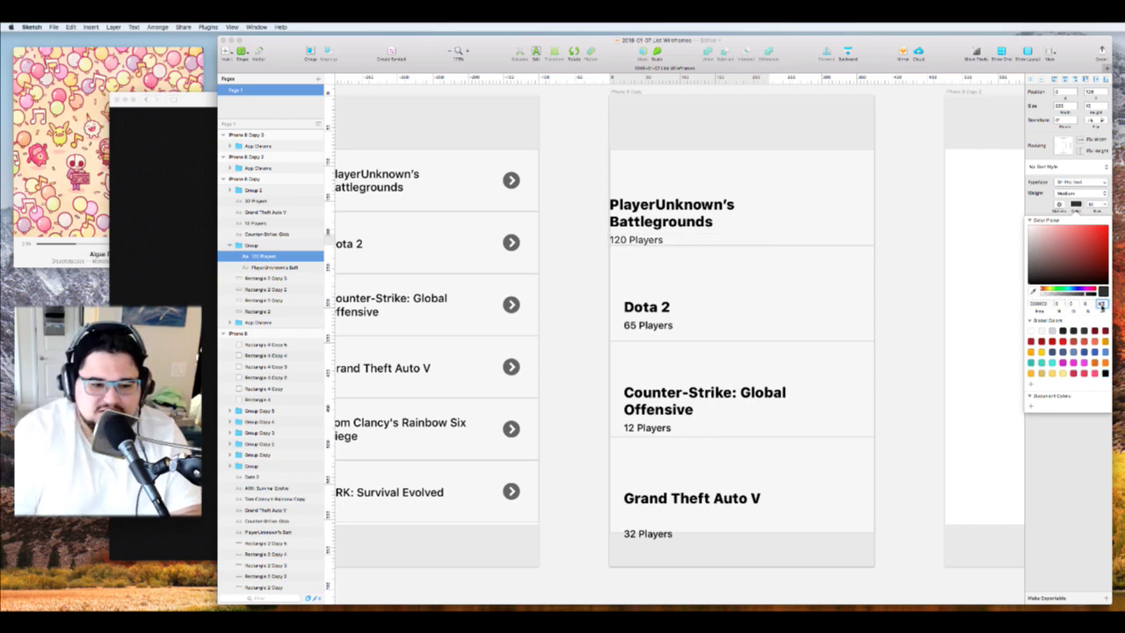
# Lower the text color alpha of the 65, 12 and 32 Players texts together to make them lighter
pyautogui.click(671, 329)
pyautogui.keyDown('shift'); pyautogui.click(647, 427); pyautogui.keyUp('shift')
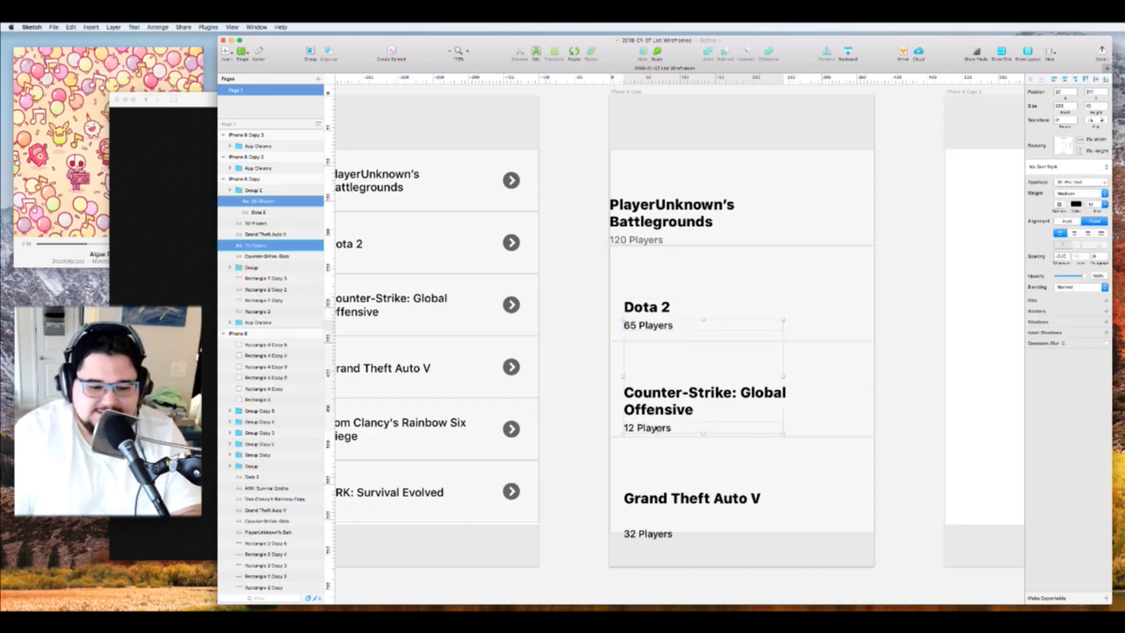
pyautogui.keyDown('shift'); pyautogui.click(648, 533); pyautogui.keyUp('shift')
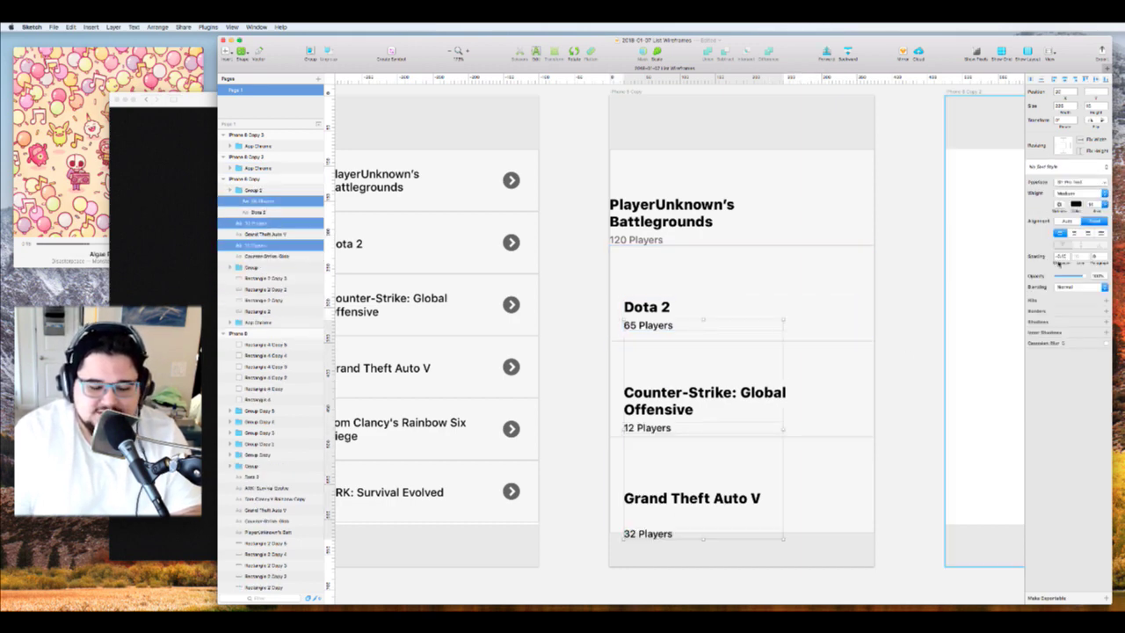
pyautogui.click(1075, 204)
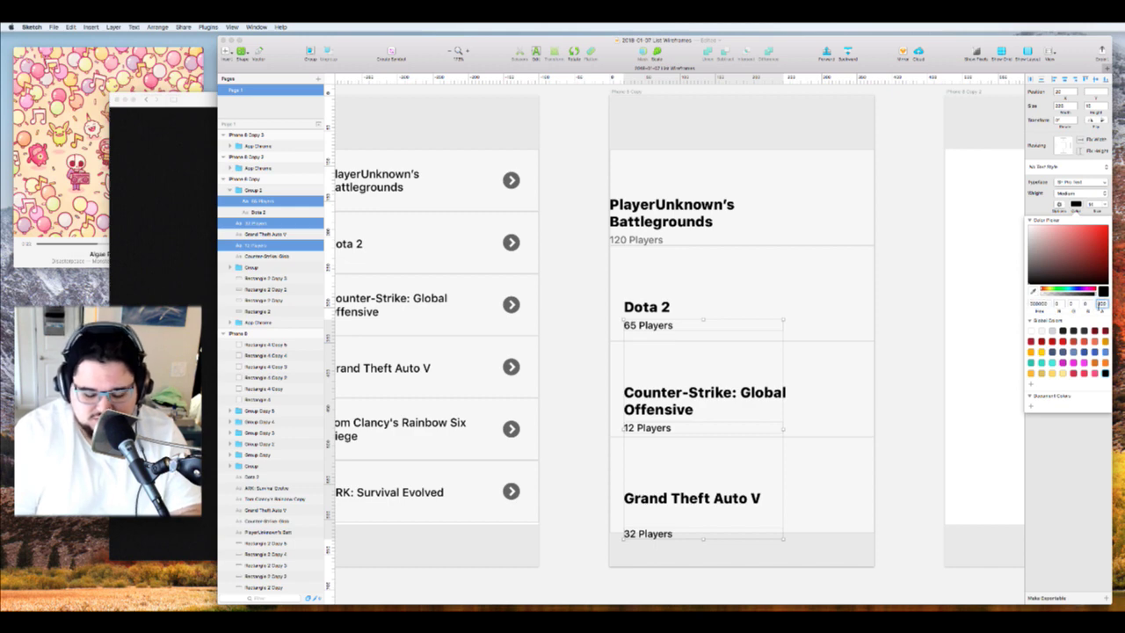
pyautogui.hotkey('shift', 'Down')
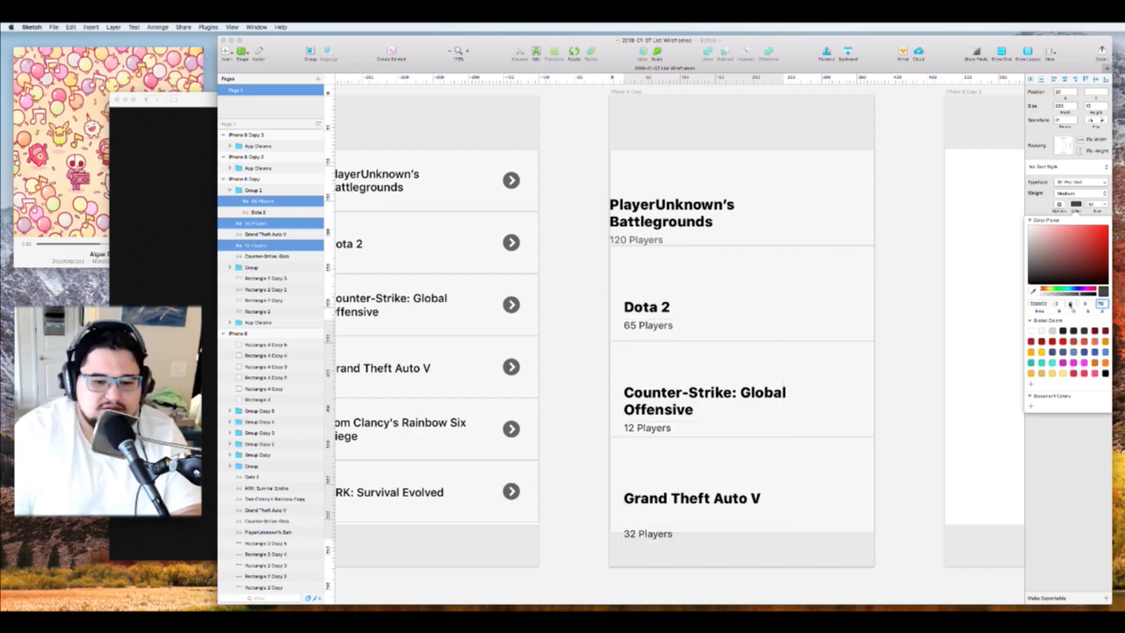
pyautogui.press('Escape')
# Group the Dota 2 title and "65 Players" once more inside their existing group
pyautogui.click(650, 308)
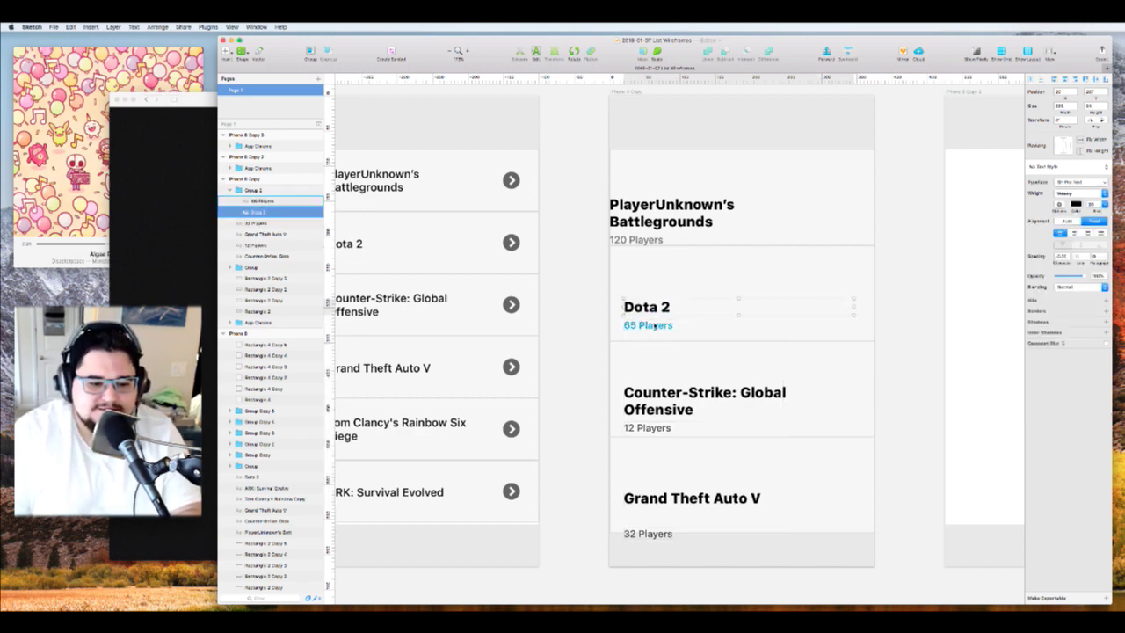
pyautogui.keyDown('shift'); pyautogui.click(653, 325); pyautogui.keyUp('shift')
pyautogui.press('super+g')
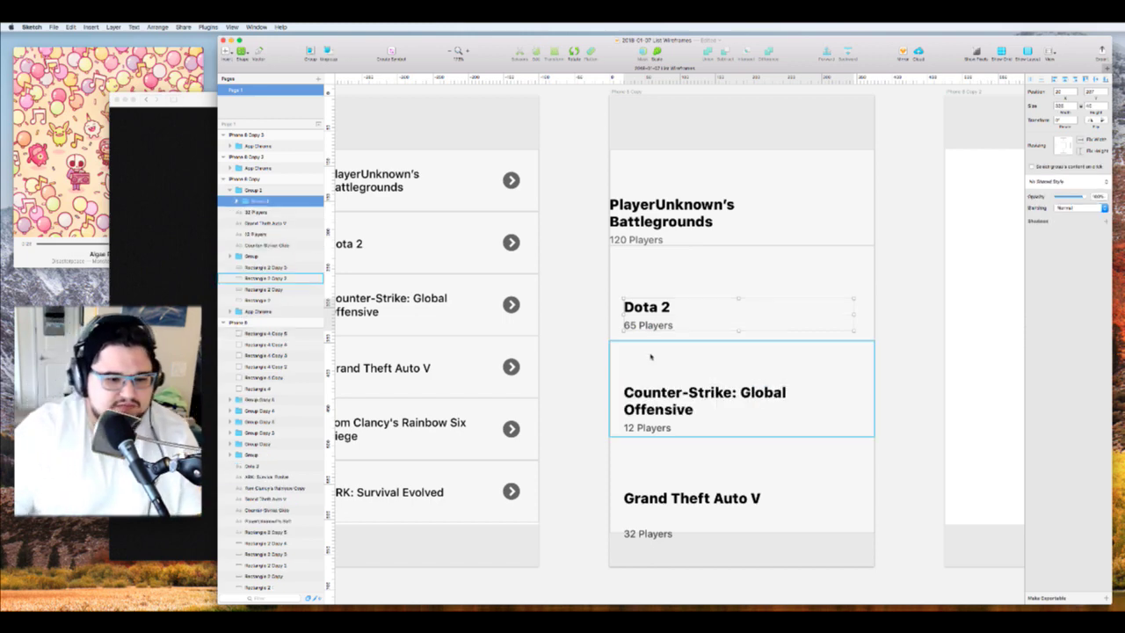
# Set the vertical gap between the Counter-Strike: Global Offensive title and "12 Players" to 4 px, and delete the pair
pyautogui.click(653, 396)
pyautogui.keyDown('shift'); pyautogui.click(645, 427); pyautogui.keyUp('shift')
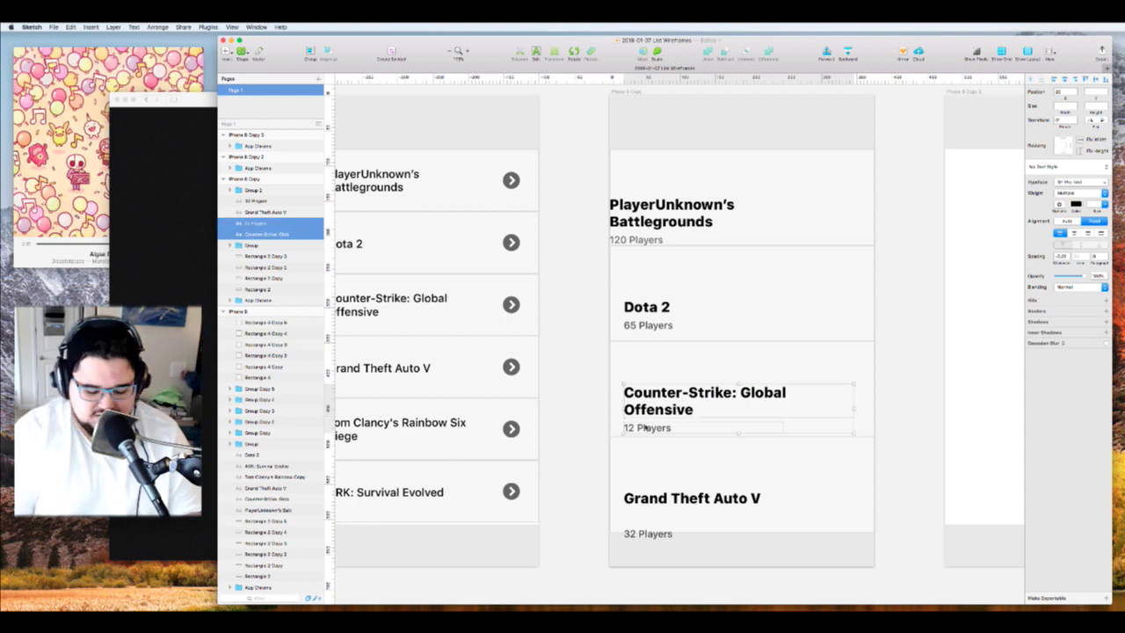
pyautogui.hotkey('ctrl', 'alt', 'v')
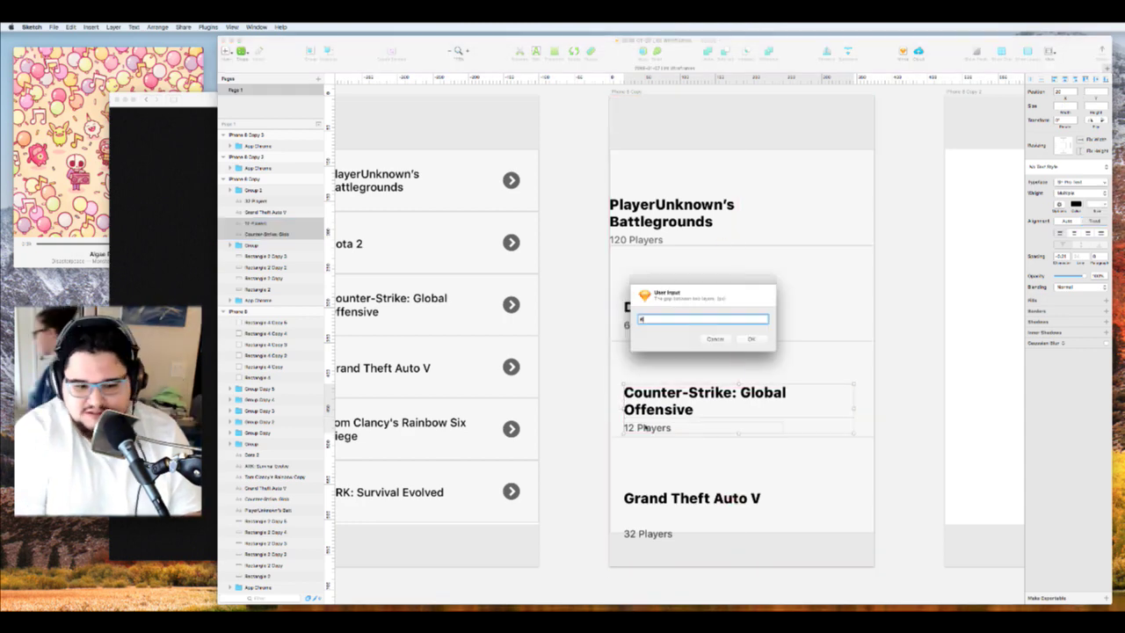
pyautogui.press('Return')
pyautogui.press('BackSpace')
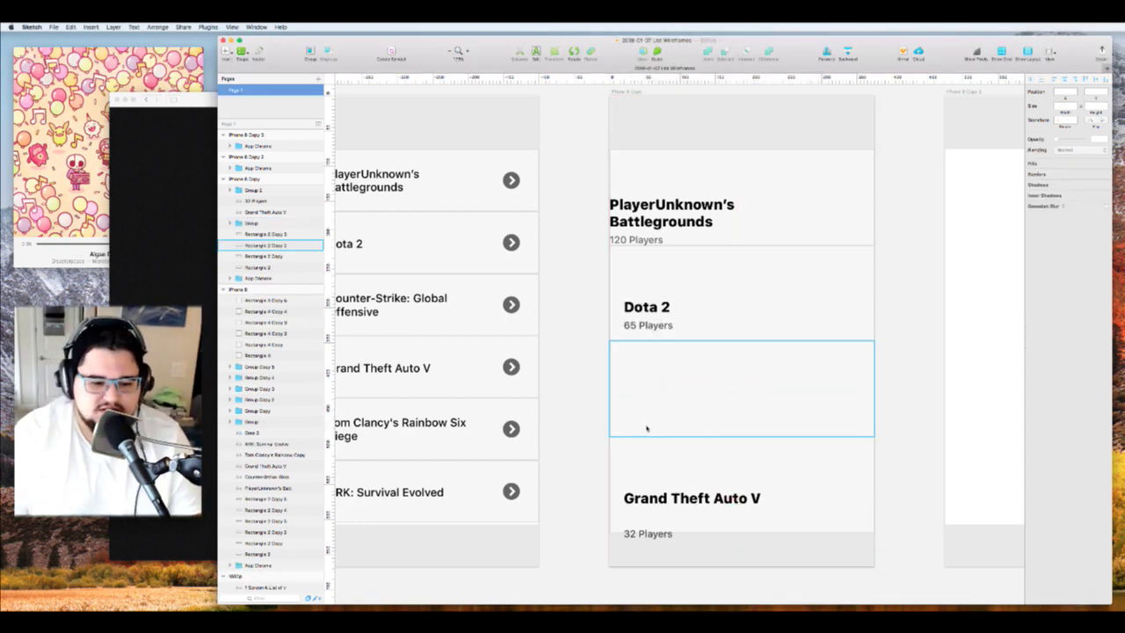
# Restore and group the deleted Counter-Strike pair, and give the Grand Theft Auto V title and "32 Players" a 4 px gap and group them
pyautogui.press('super+z')
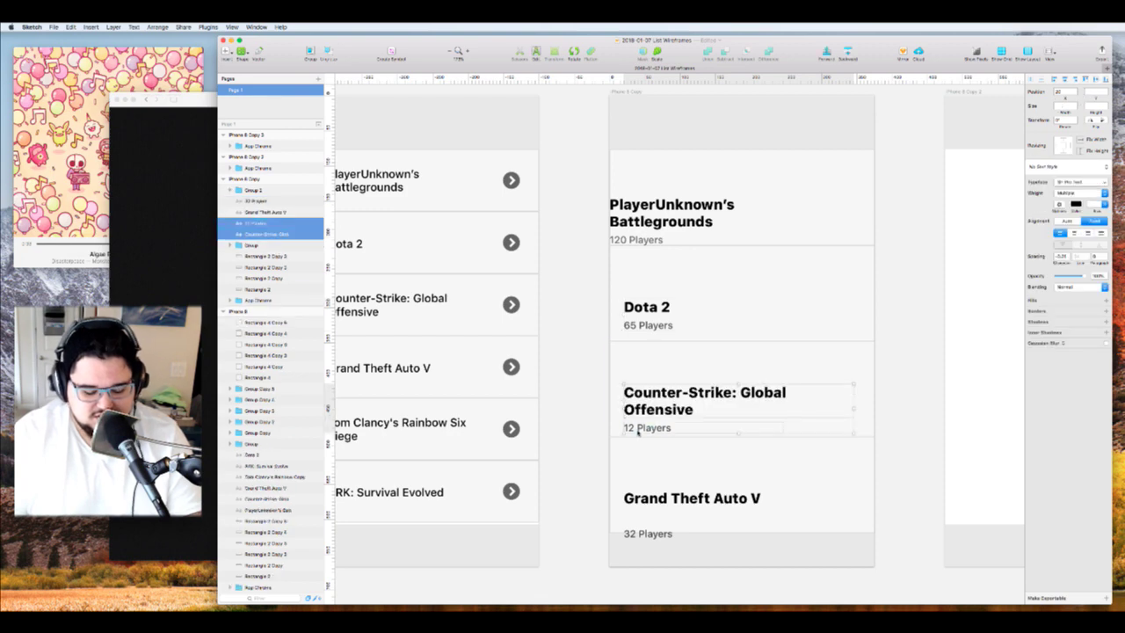
pyautogui.doubleClick(661, 492)
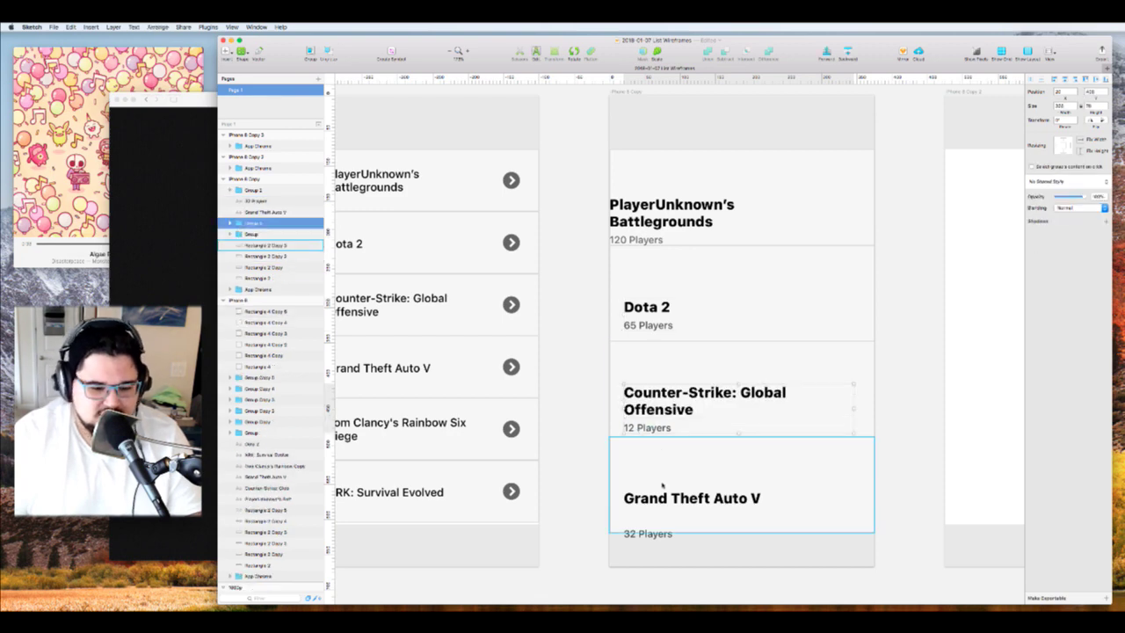
pyautogui.keyDown('shift'); pyautogui.click(643, 534); pyautogui.keyUp('shift')
pyautogui.hotkey('ctrl', 'alt', 'v')
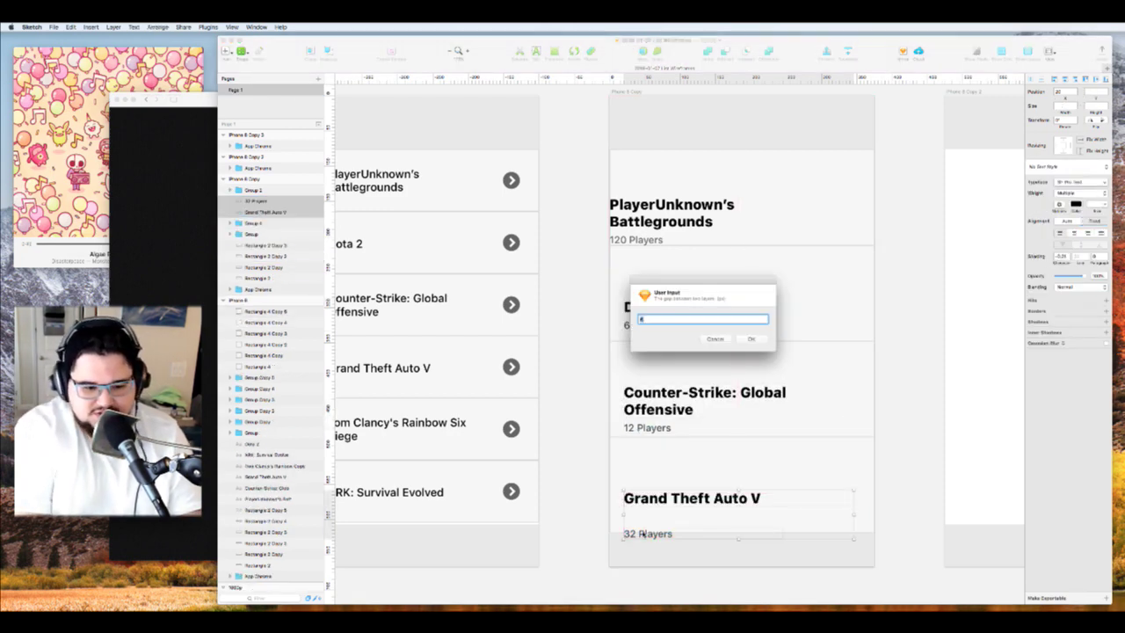
pyautogui.press('Return')
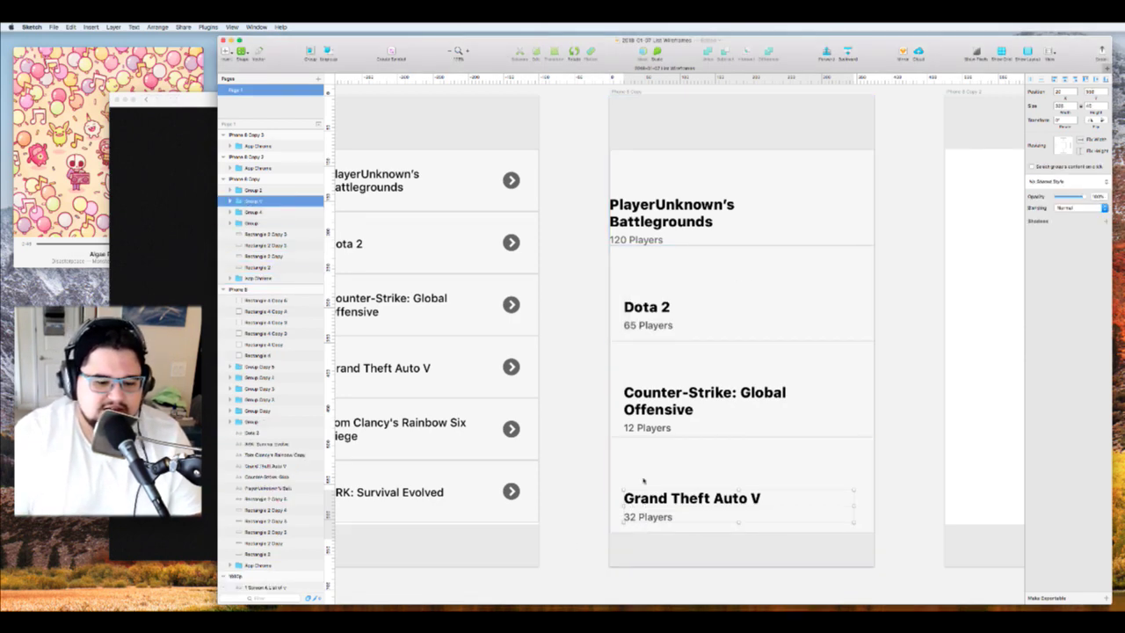
# Select all four title-and-player-count groups and set their shared X position to 16
pyautogui.keyDown('shift'); pyautogui.click(650, 409); pyautogui.keyUp('shift')
pyautogui.keyDown('shift'); pyautogui.click(656, 326); pyautogui.keyUp('shift')
pyautogui.keyDown('shift'); pyautogui.click(658, 237); pyautogui.keyUp('shift')
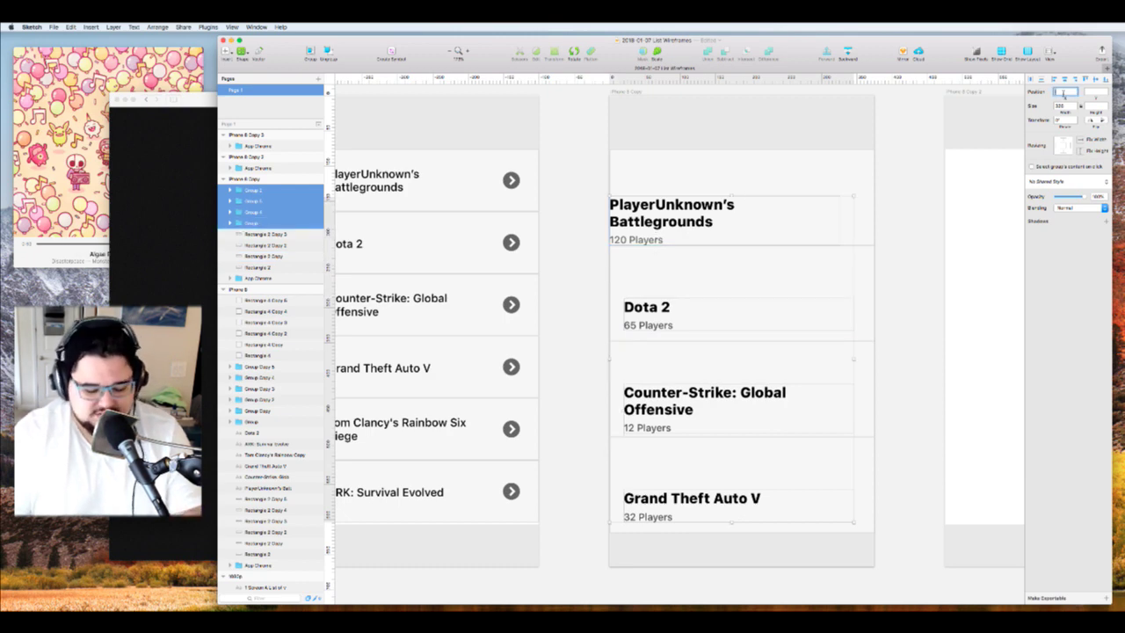
pyautogui.press('Return')
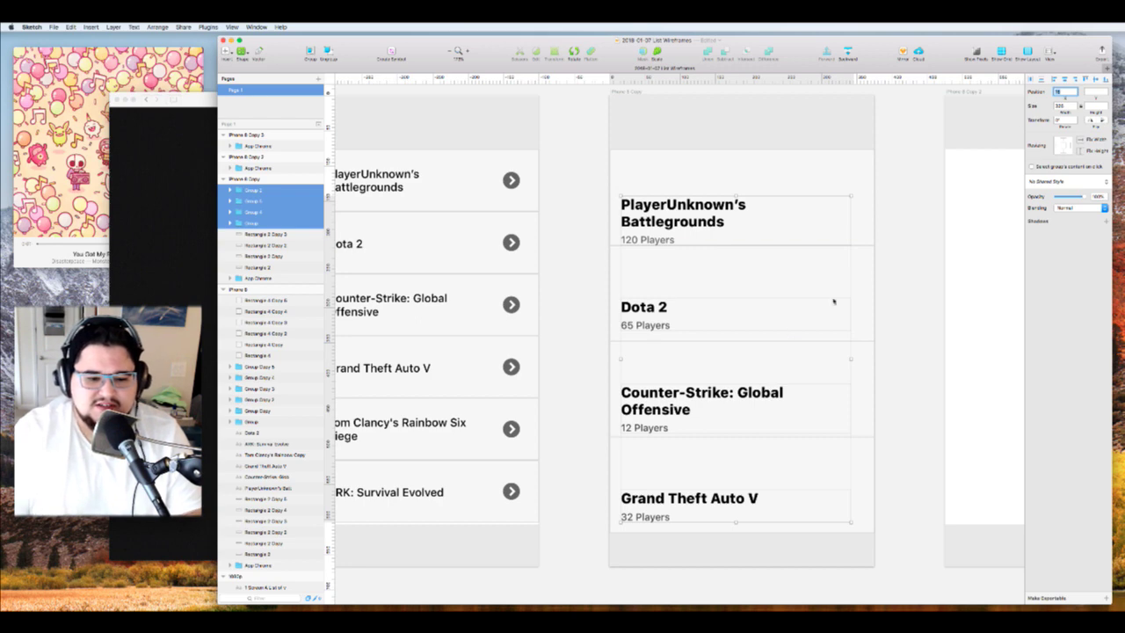
# Adjust the PlayerUnknown's Battlegrounds and Dota 2 groups vertically so both have the same padding above their rows' bottom edges
pyautogui.click(943, 238)
pyautogui.moveTo(661, 228); pyautogui.dragTo(661, 216)
pyautogui.click(646, 321)
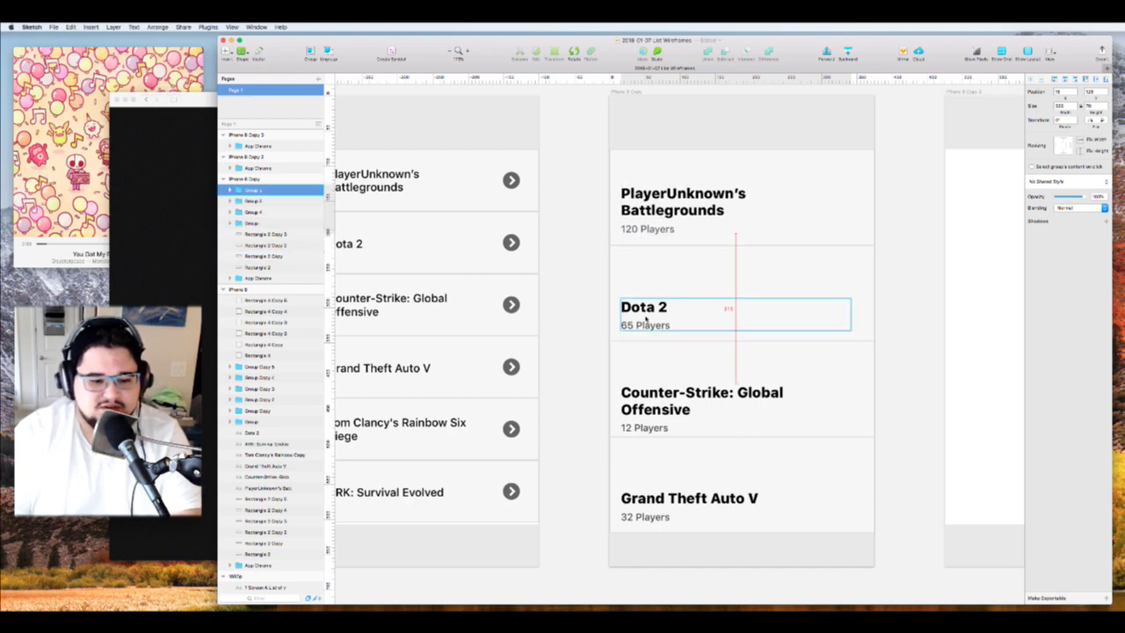
pyautogui.moveTo(645, 318); pyautogui.dragTo(646, 326)
pyautogui.hotkey('shift', 'Up')
pyautogui.hotkey('shift', 'Up')
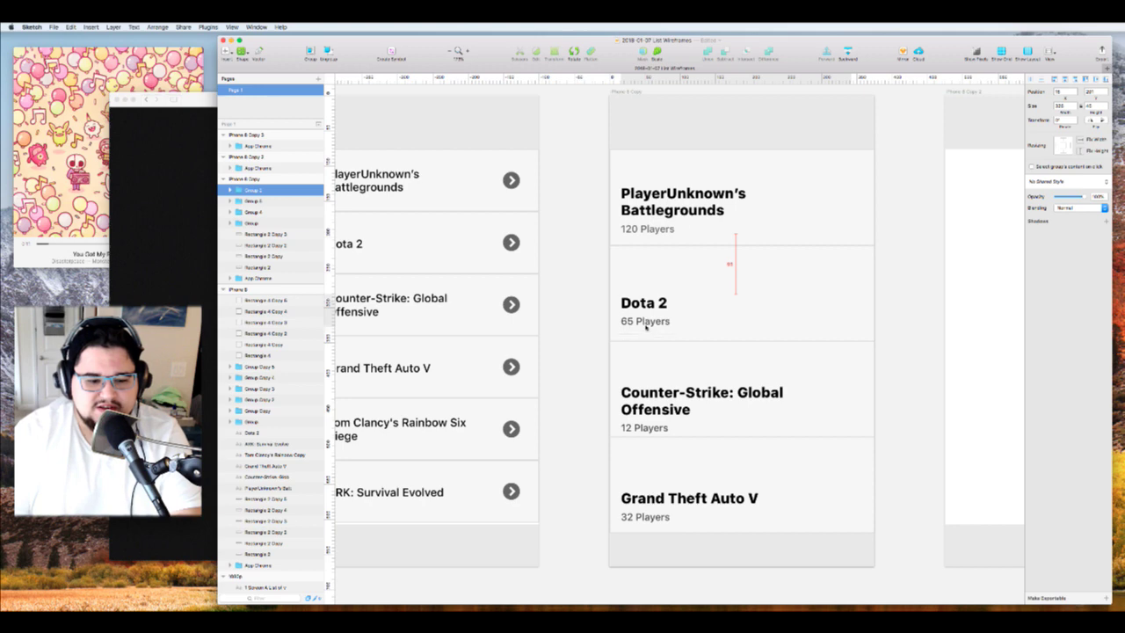
pyautogui.press('Down')
pyautogui.press('Down')
pyautogui.press('Down')
pyautogui.press('Down')
# Adjust the Counter-Strike and Grand Theft Auto V groups vertically to match the bottom padding of the rows above
pyautogui.moveTo(633, 403); pyautogui.dragTo(634, 400)
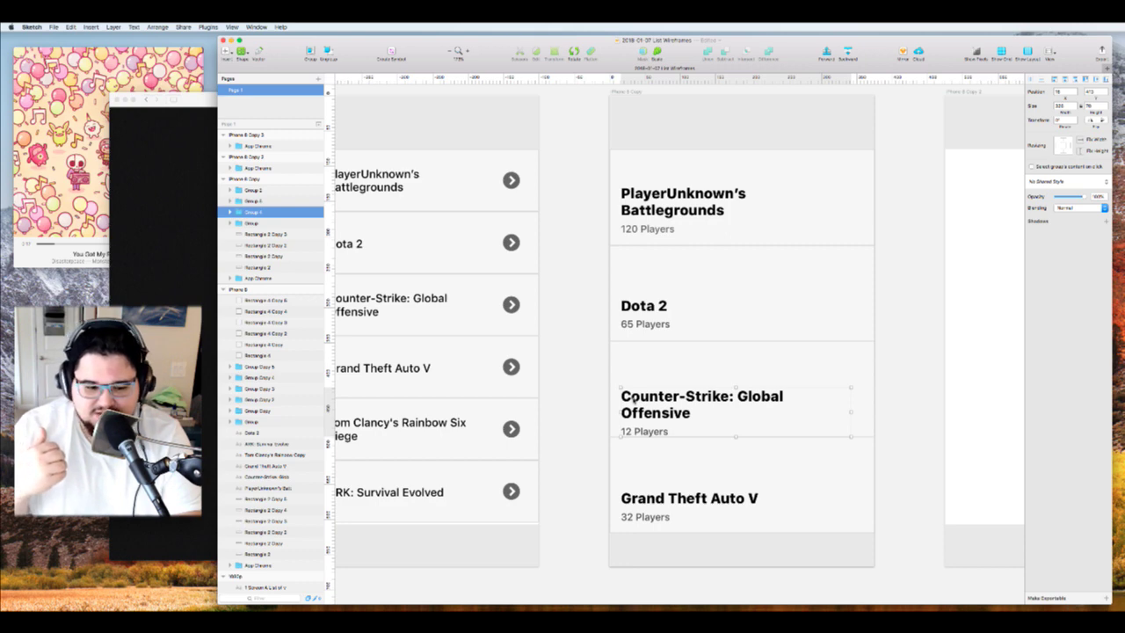
pyautogui.hotkey('shift', 'Up')
pyautogui.hotkey('shift', 'Down')
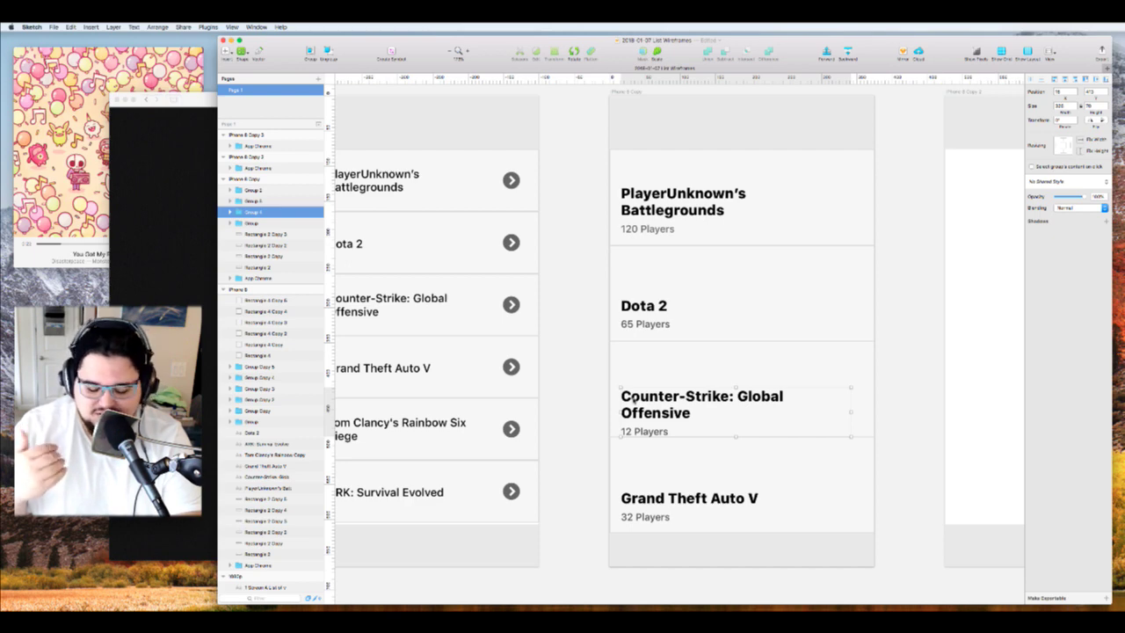
pyautogui.hotkey('shift', 'Up')
pyautogui.hotkey('shift', 'Up')
pyautogui.hotkey('shift', 'Down')
pyautogui.hotkey('shift', 'Down')
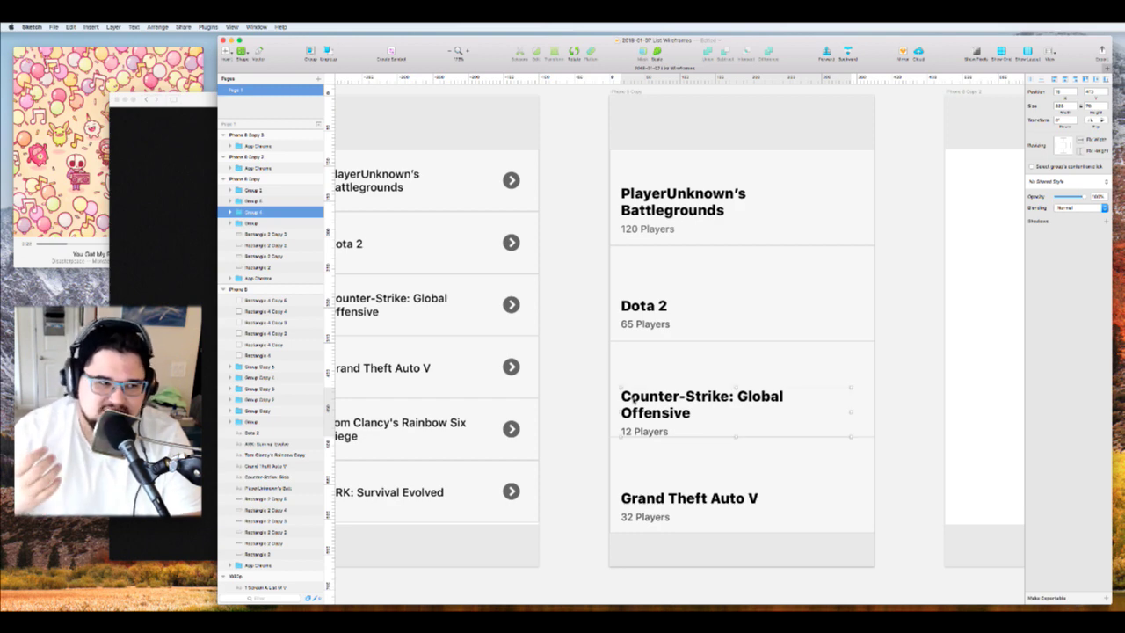
pyautogui.moveTo(634, 399); pyautogui.dragTo(635, 387)
pyautogui.click(641, 497)
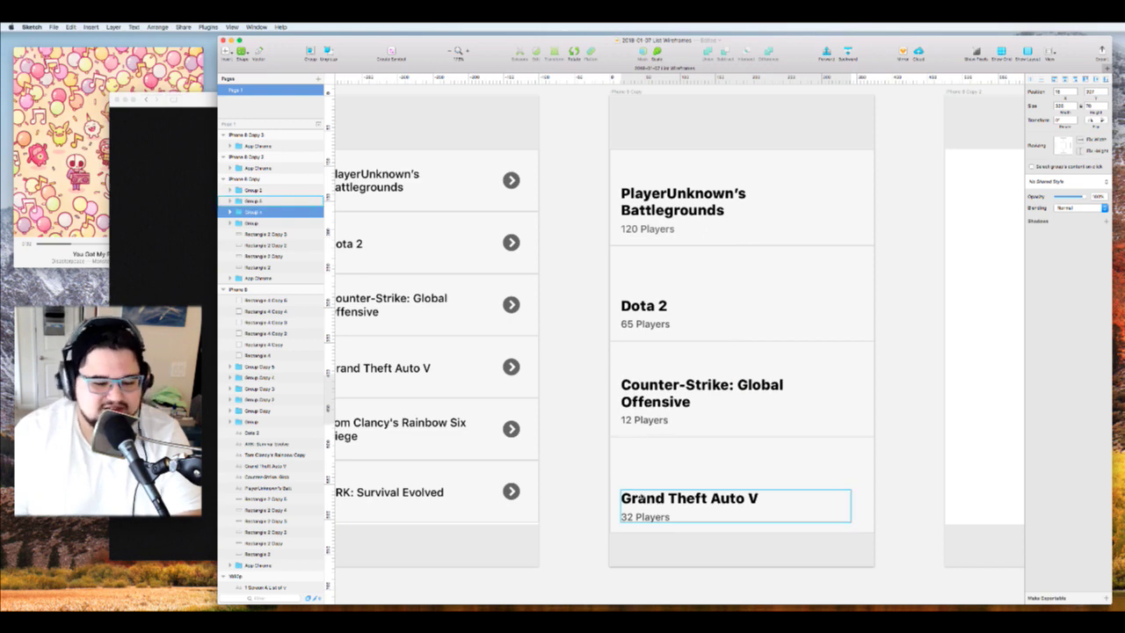
pyautogui.moveTo(642, 497); pyautogui.dragTo(638, 511)
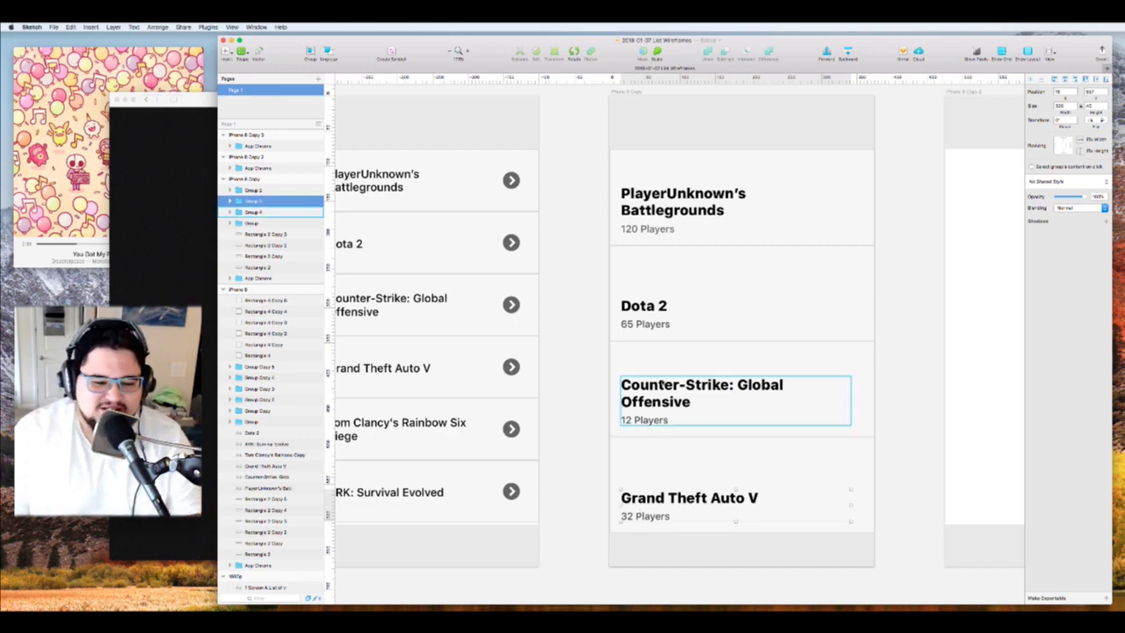
# Resize all four text groups together to about 324 px wide, keeping the long titles wrapped on two lines
pyautogui.keyDown('shift'); pyautogui.click(657, 397); pyautogui.keyUp('shift')
pyautogui.keyDown('shift'); pyautogui.click(646, 307); pyautogui.keyUp('shift')
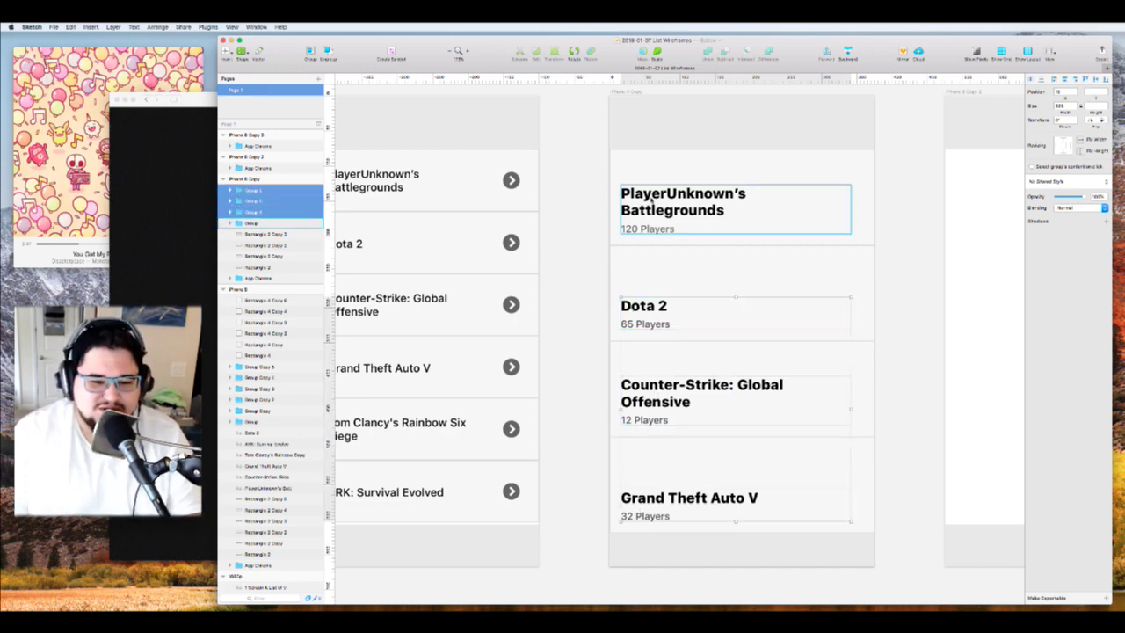
pyautogui.keyDown('shift'); pyautogui.click(654, 202); pyautogui.keyUp('shift')
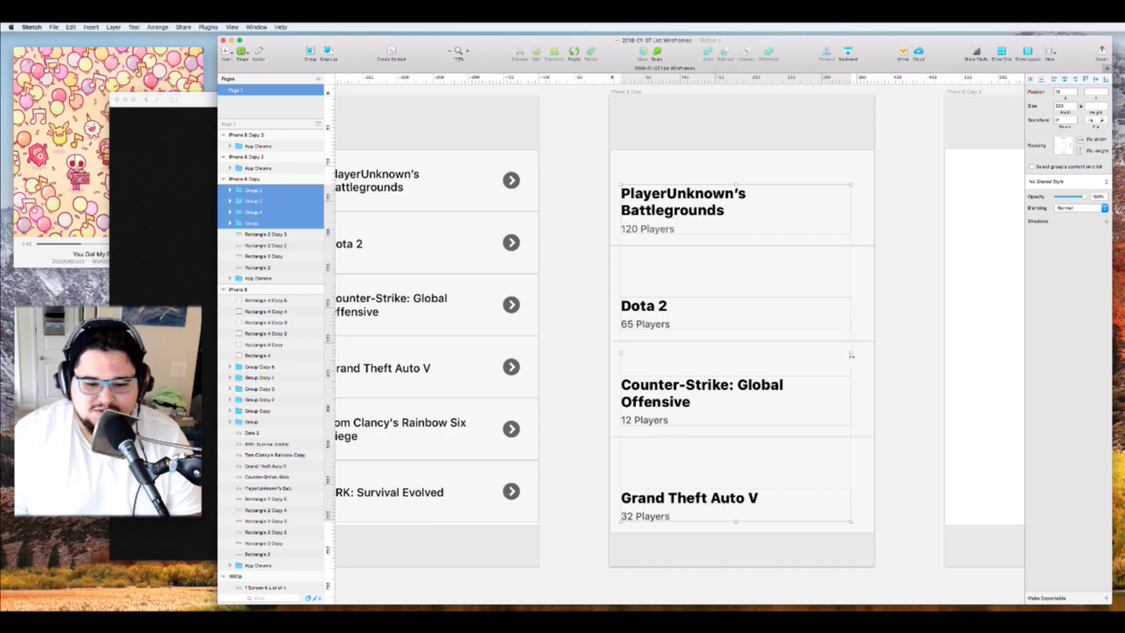
pyautogui.moveTo(852, 354); pyautogui.dragTo(861, 356)
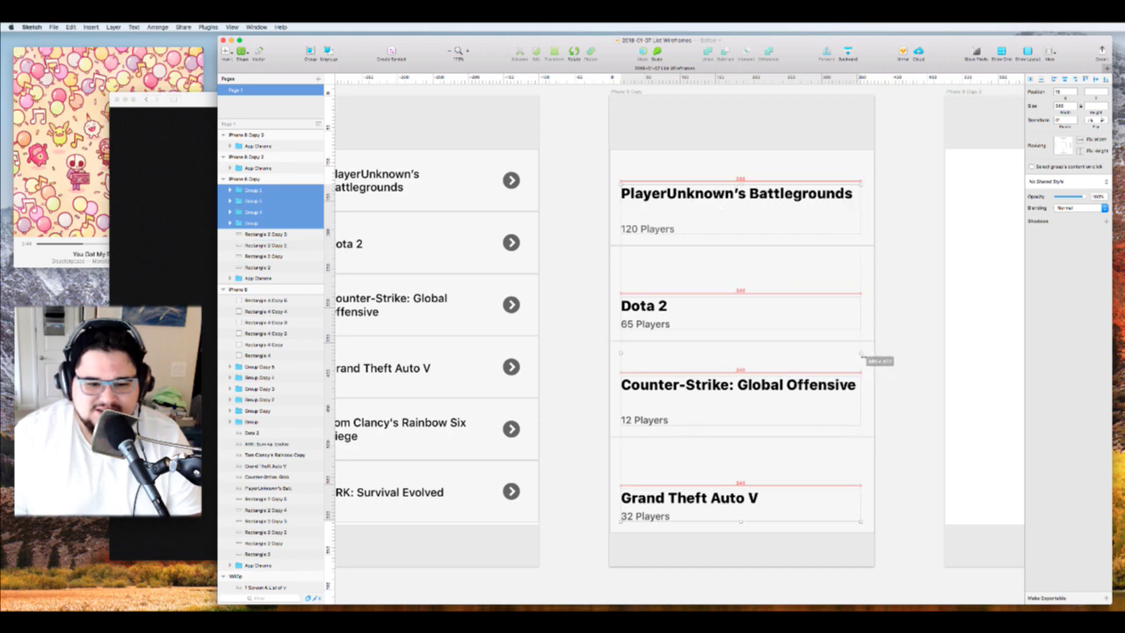
pyautogui.moveTo(866, 356); pyautogui.dragTo(849, 357)
pyautogui.click(896, 348)
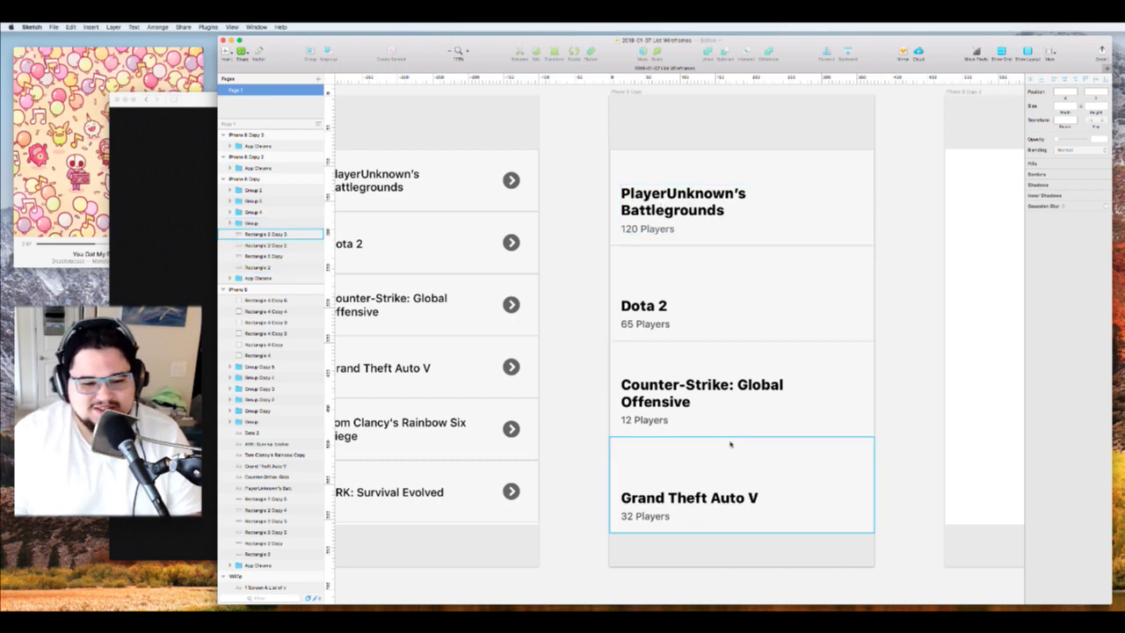
pyautogui.click(706, 390)
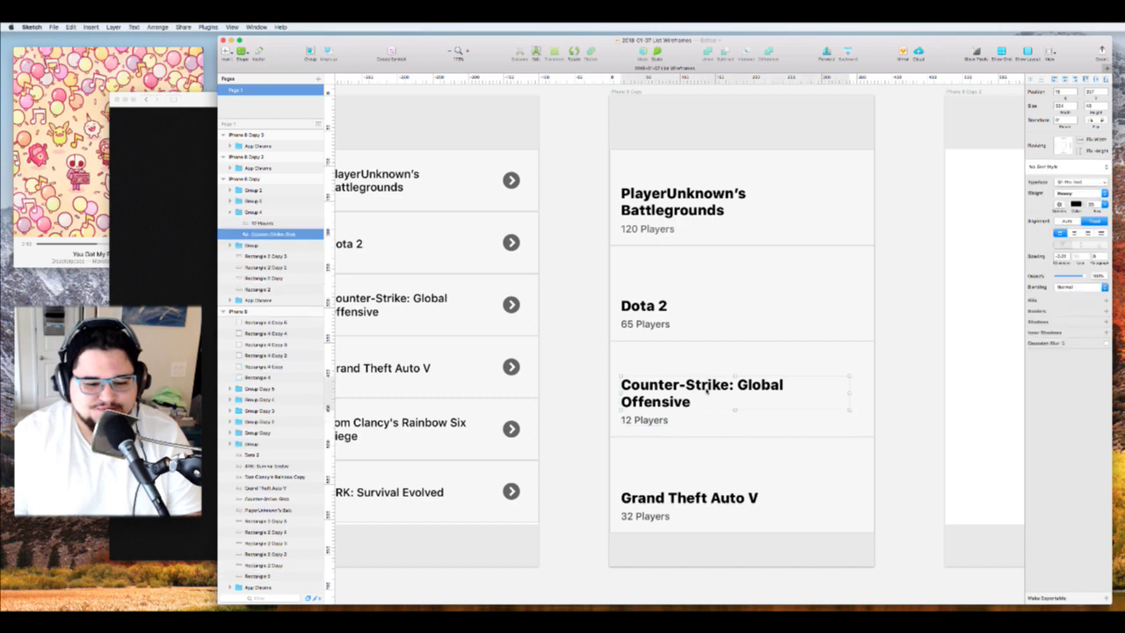
pyautogui.click(696, 503)
pyautogui.click(922, 334)
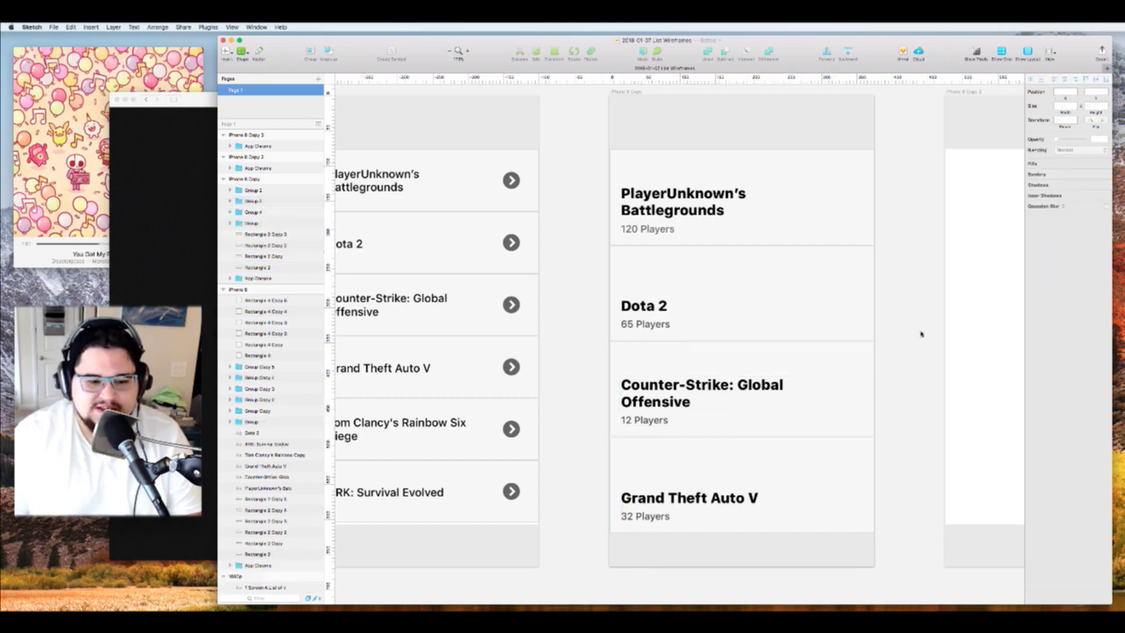
pyautogui.hscroll(2, 922, 334)
pyautogui.scroll(3, 922, 334)
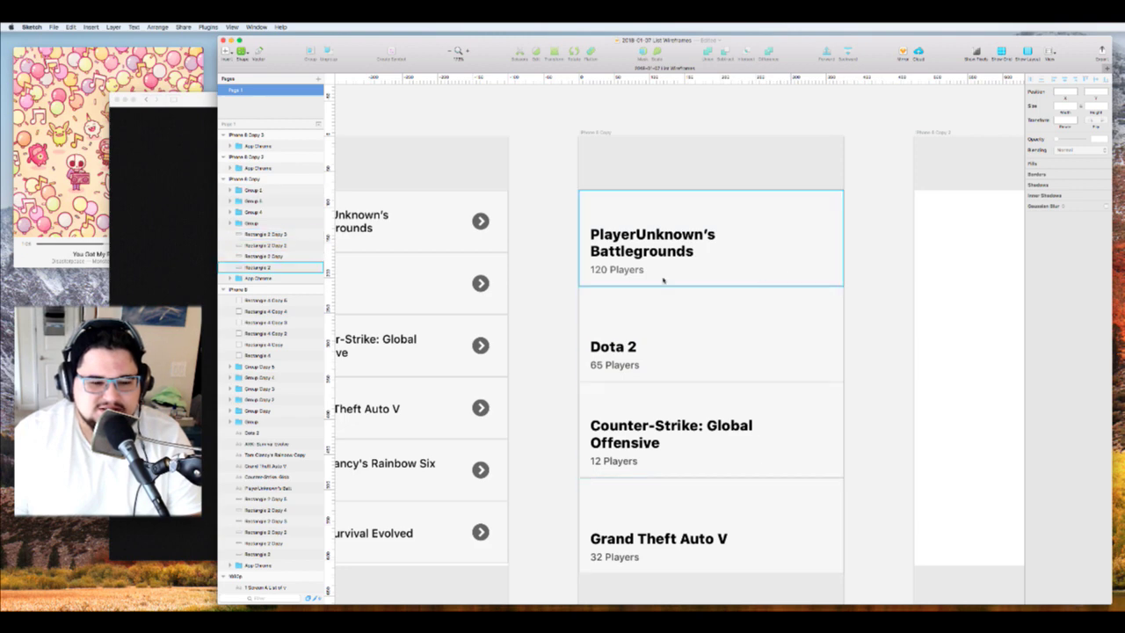
# Switch to Safari, open a new tab and search Google Images for "playerunknown's battlegrounds"
pyautogui.press('super+Tab')
pyautogui.moveTo(484, 97)
pyautogui.mouseDown()
pyautogui.moveTo(511, 114)
pyautogui.moveTo(485, 114)
pyautogui.mouseUp()
pyautogui.press('super+t')
pyautogui.write('playerunkn')
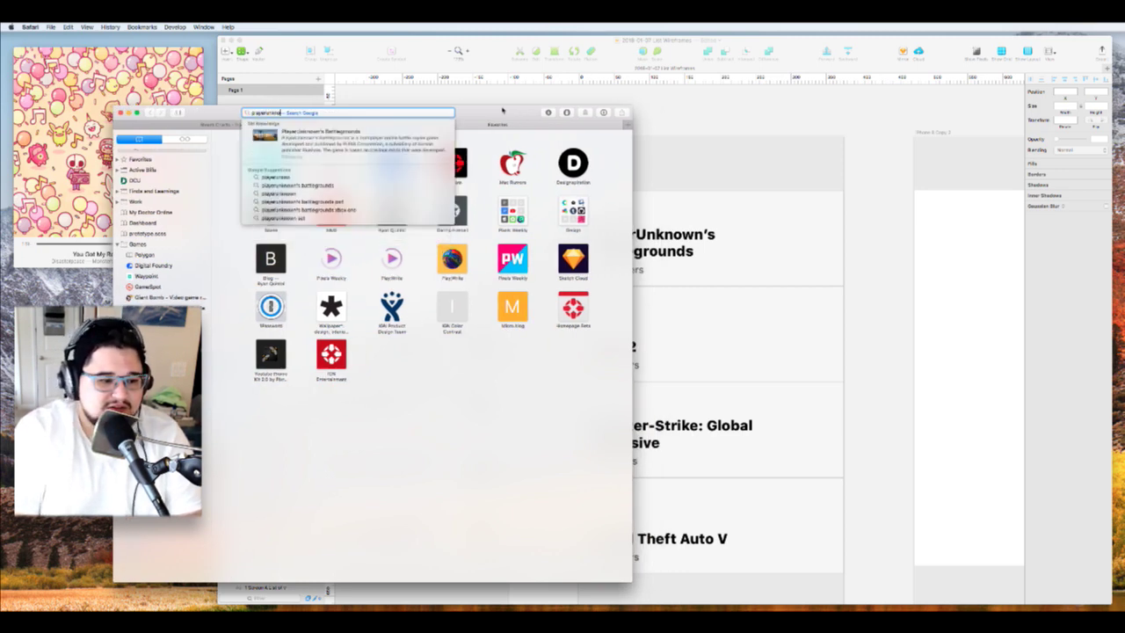
pyautogui.press('Down')
pyautogui.press('Down')
pyautogui.press('Return')
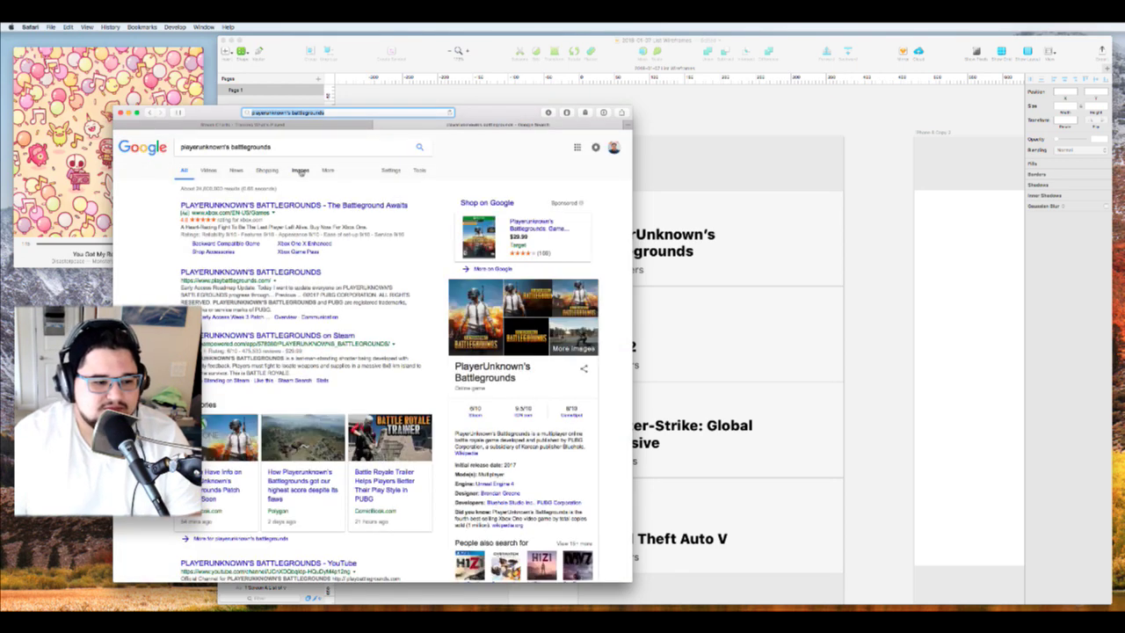
pyautogui.click(300, 172)
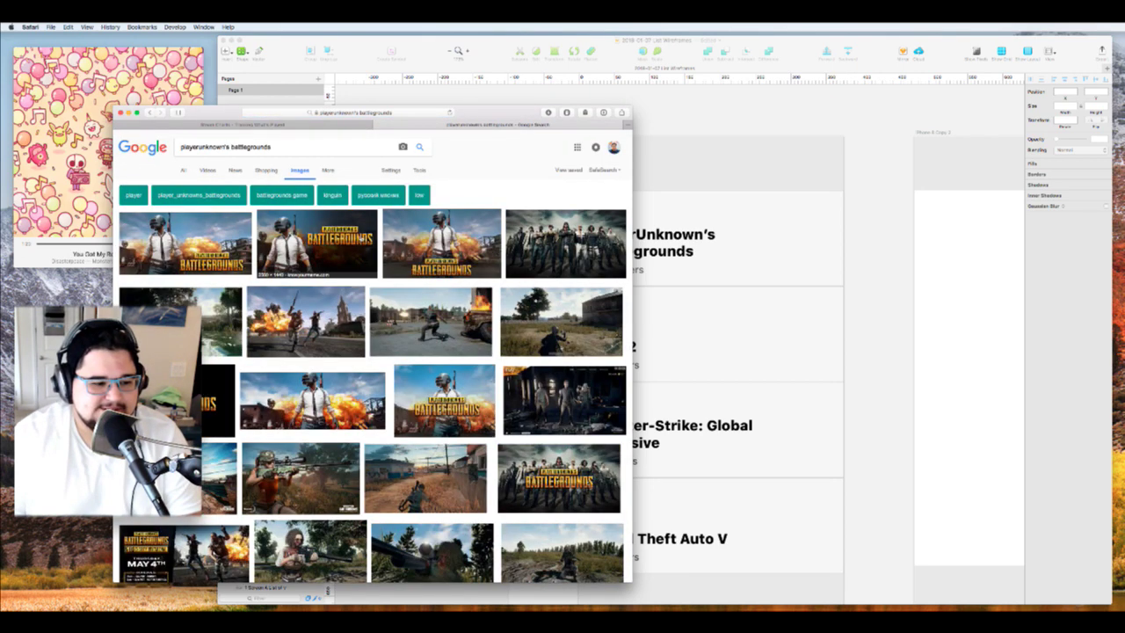
# Preview the image of armed players running past an explosion and a church, and save it to Downloads
pyautogui.scroll(-2, 257, 398)
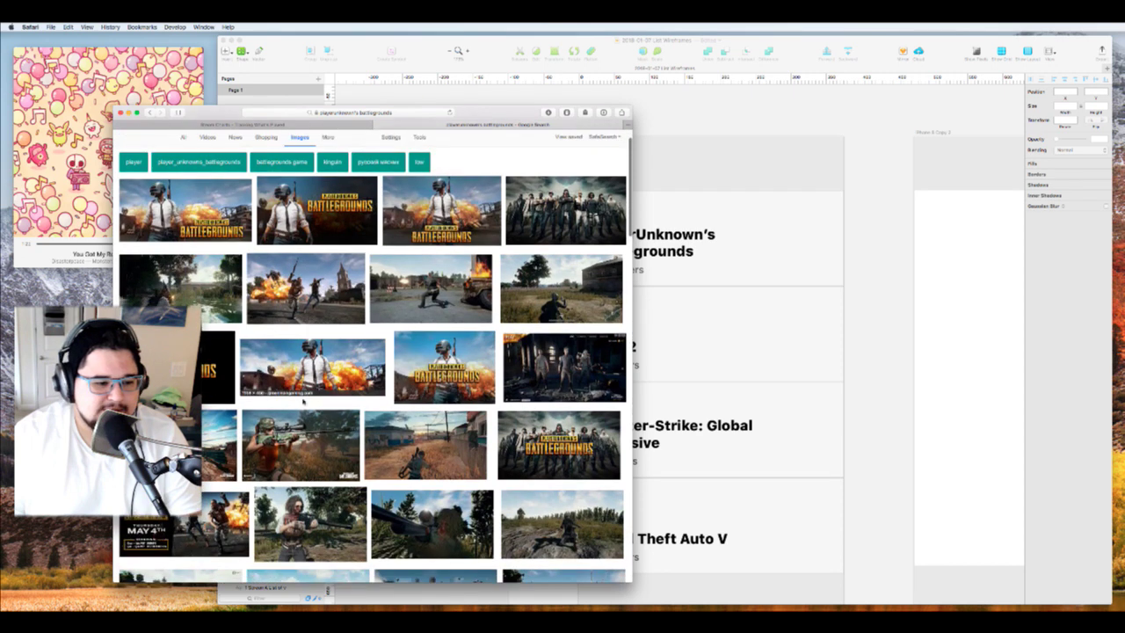
pyautogui.scroll(-1, 303, 400)
pyautogui.click(306, 277)
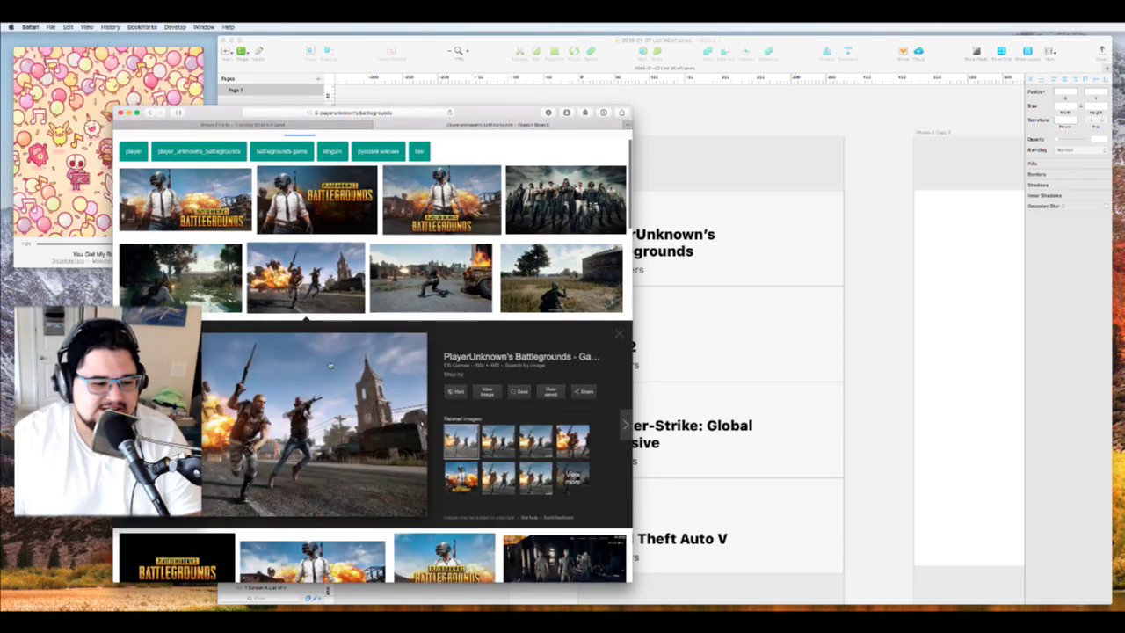
pyautogui.rightClick(263, 397)
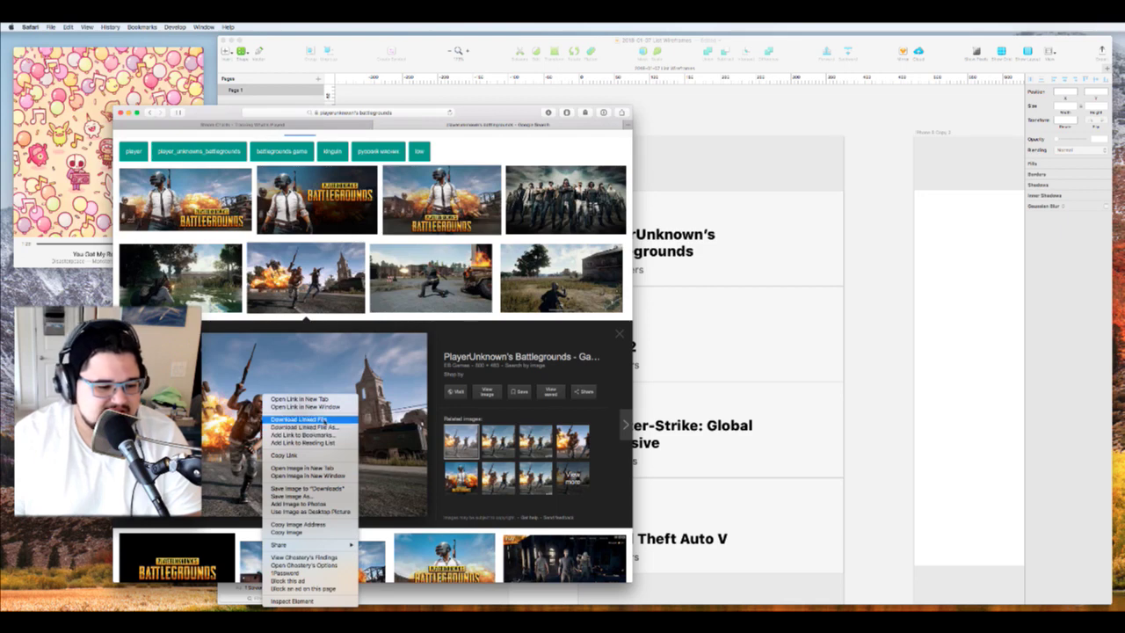
pyautogui.click(327, 488)
# Move the browser window beside the second artboard so that the list rows and the image results are visible together
pyautogui.scroll(2, 413, 264)
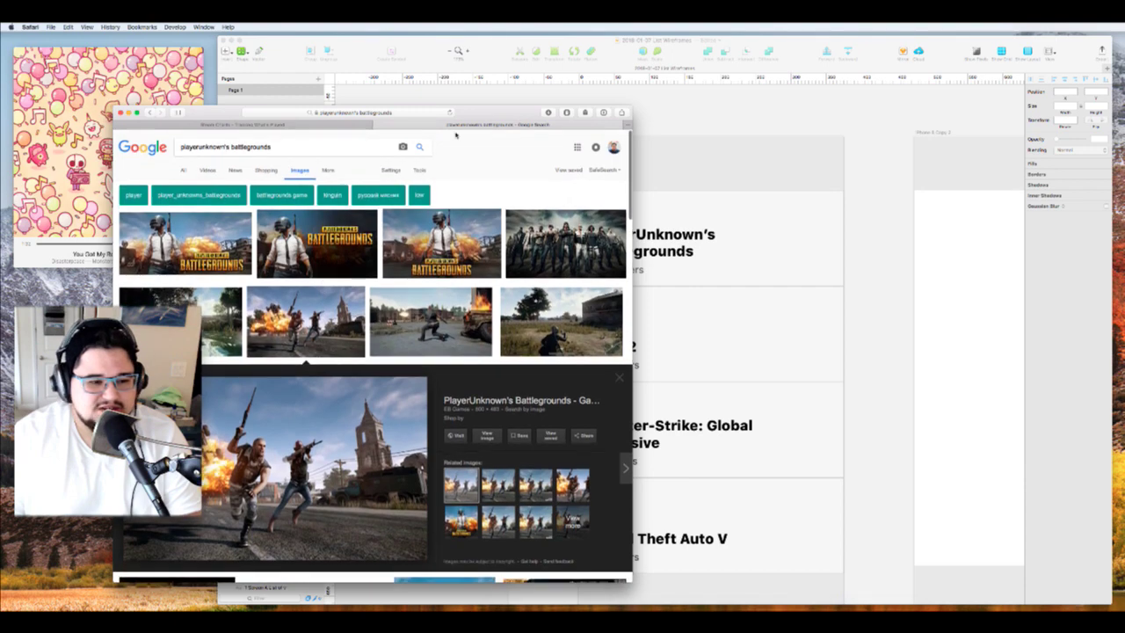
pyautogui.moveTo(630, 112); pyautogui.dragTo(454, 95)
pyautogui.moveTo(362, 95); pyautogui.dragTo(1043, 84)
pyautogui.click(630, 225)
pyautogui.hscroll(2, 631, 225)
pyautogui.hscroll(3, 631, 225)
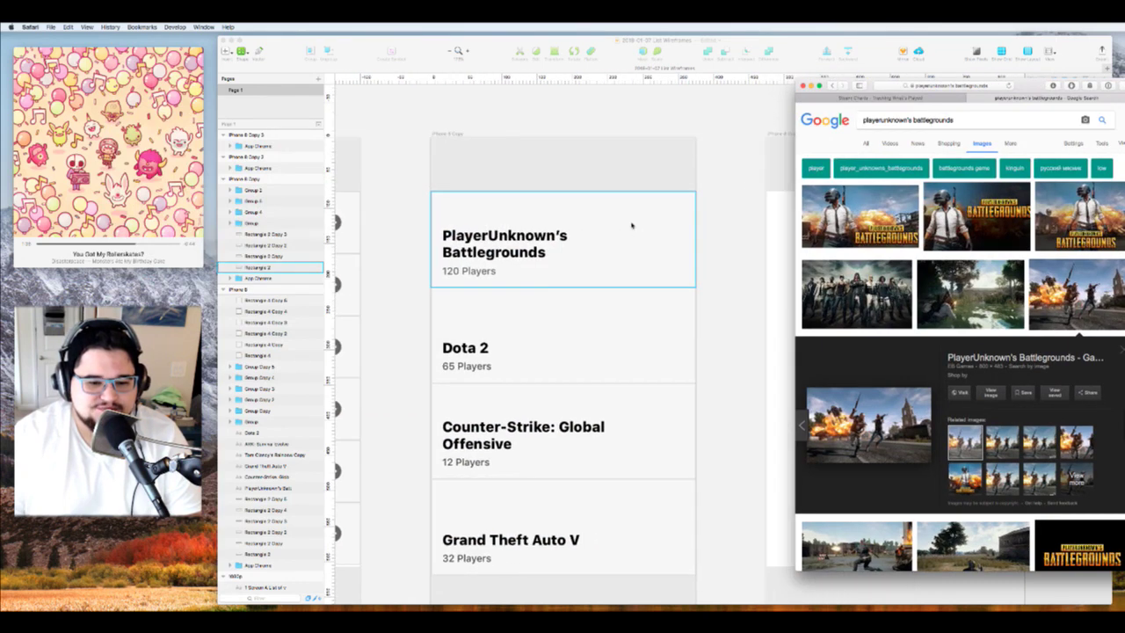
# Replace the Google Images query with "dota 2" and run the search
pyautogui.click(962, 125)
pyautogui.press('super+a')
pyautogui.write('dota 2')
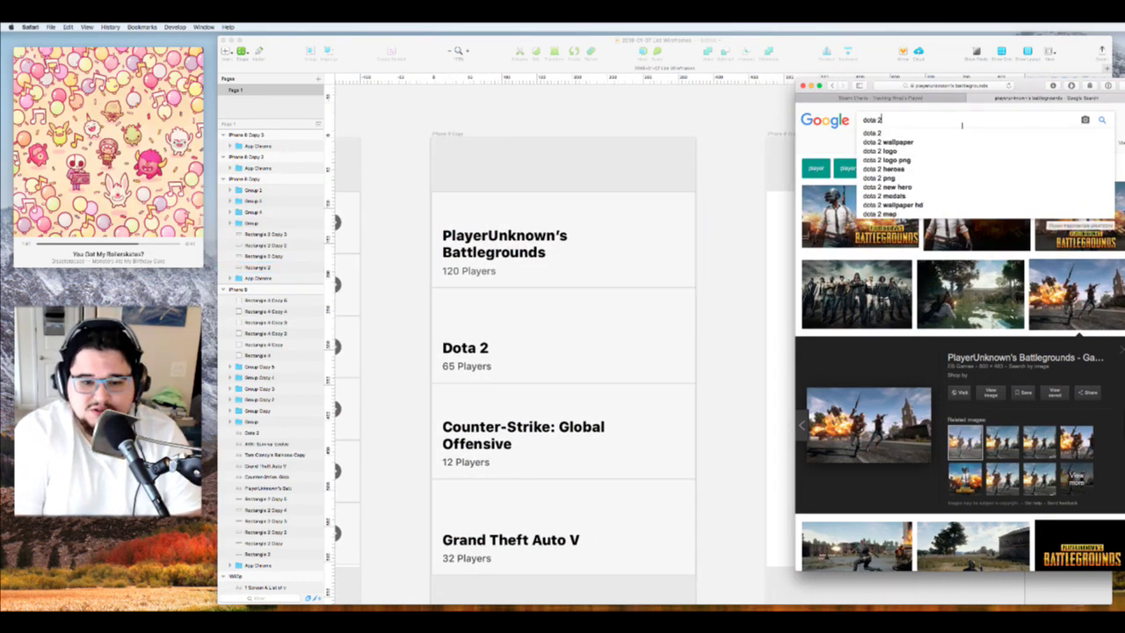
pyautogui.press('Return')
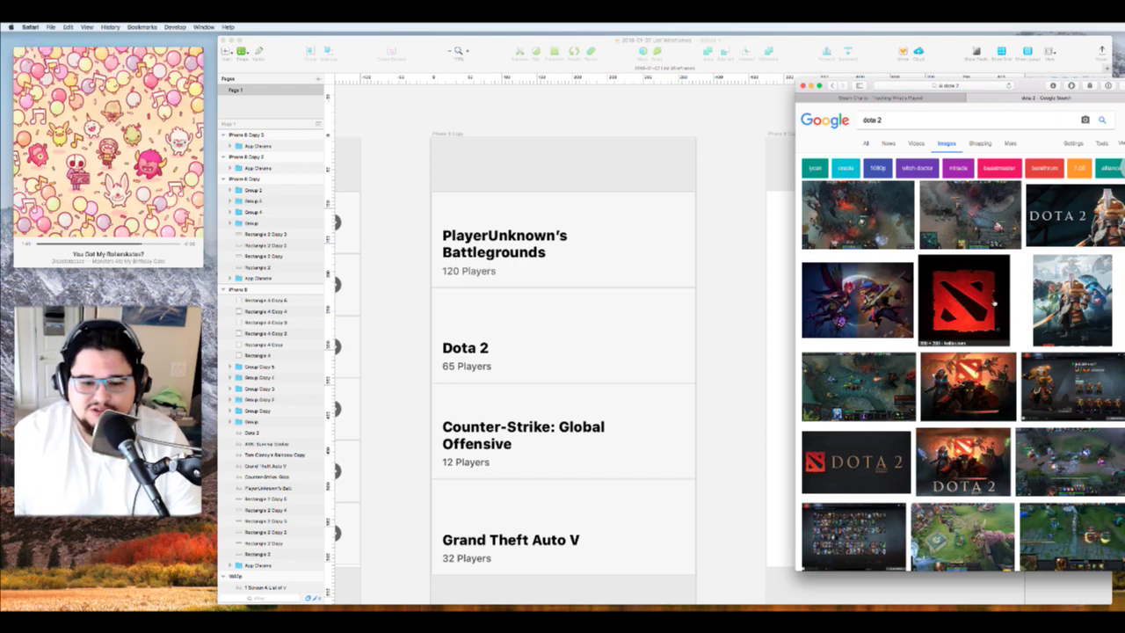
# Open the "Dota 2 on Steam" artwork of two facing heroes at full size, save it to Downloads and return to the image results
pyautogui.scroll(-5, 962, 343)
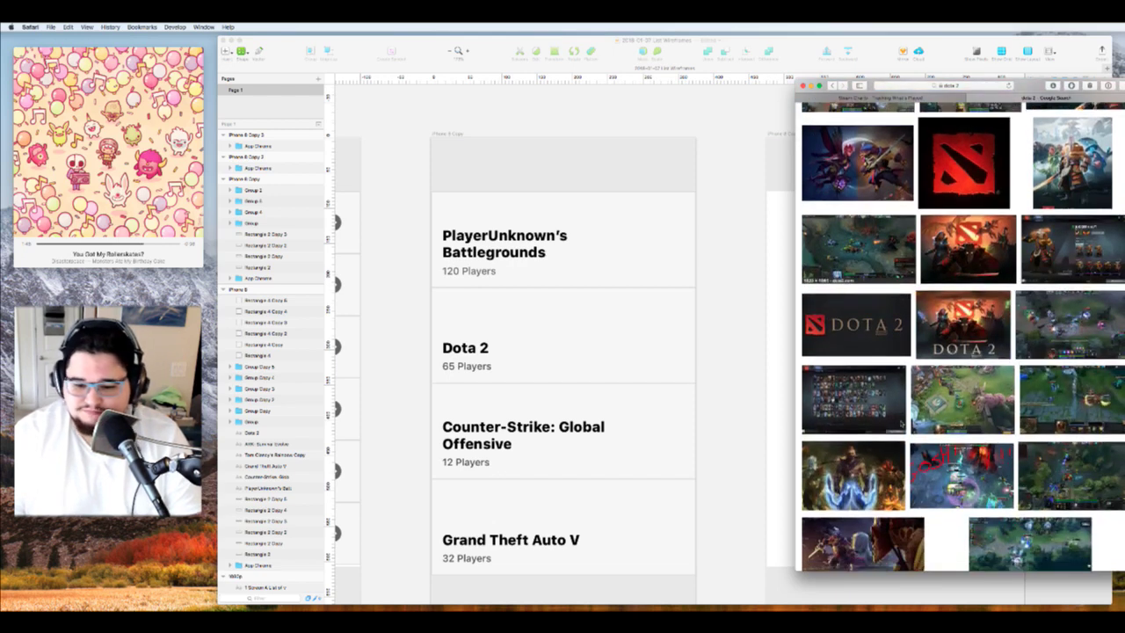
pyautogui.scroll(2, 963, 333)
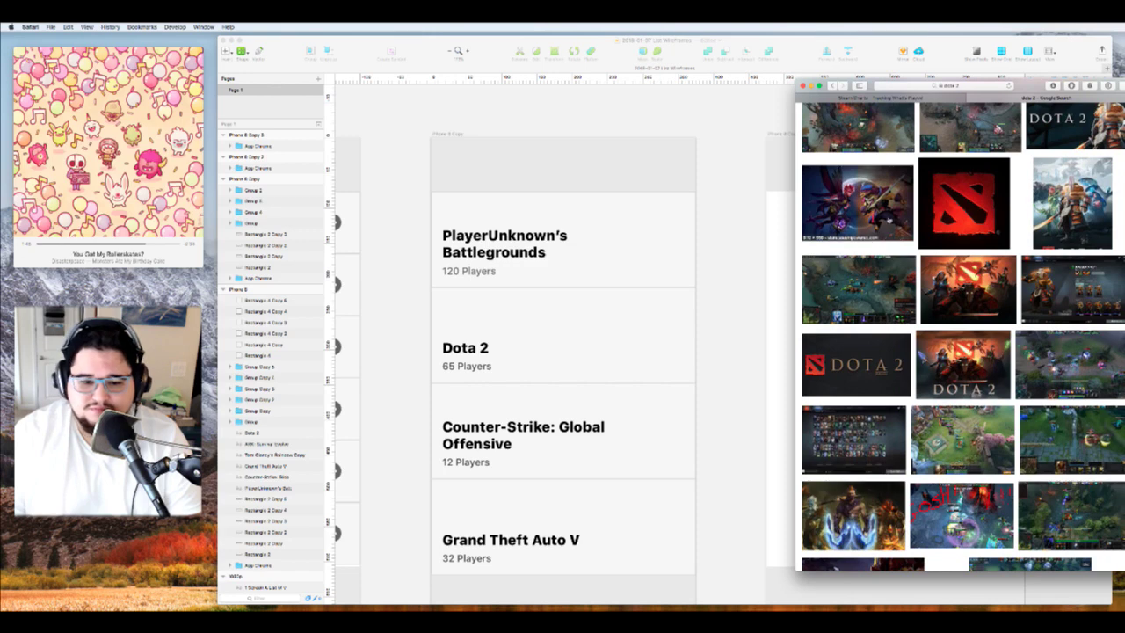
pyautogui.click(857, 202)
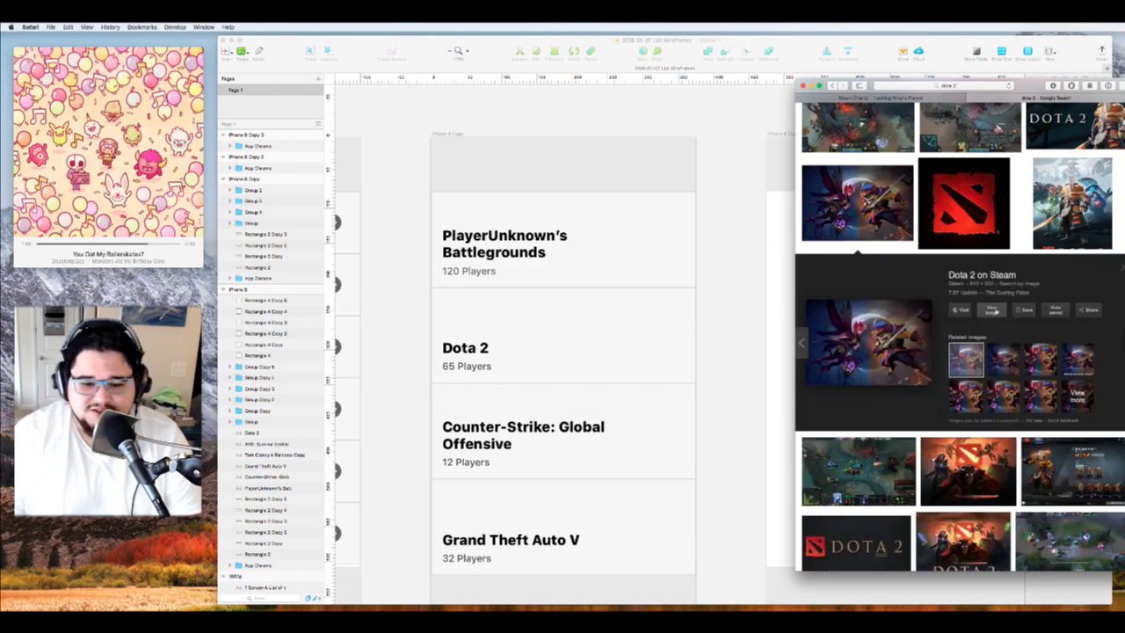
pyautogui.click(994, 312)
pyautogui.rightClick(957, 235)
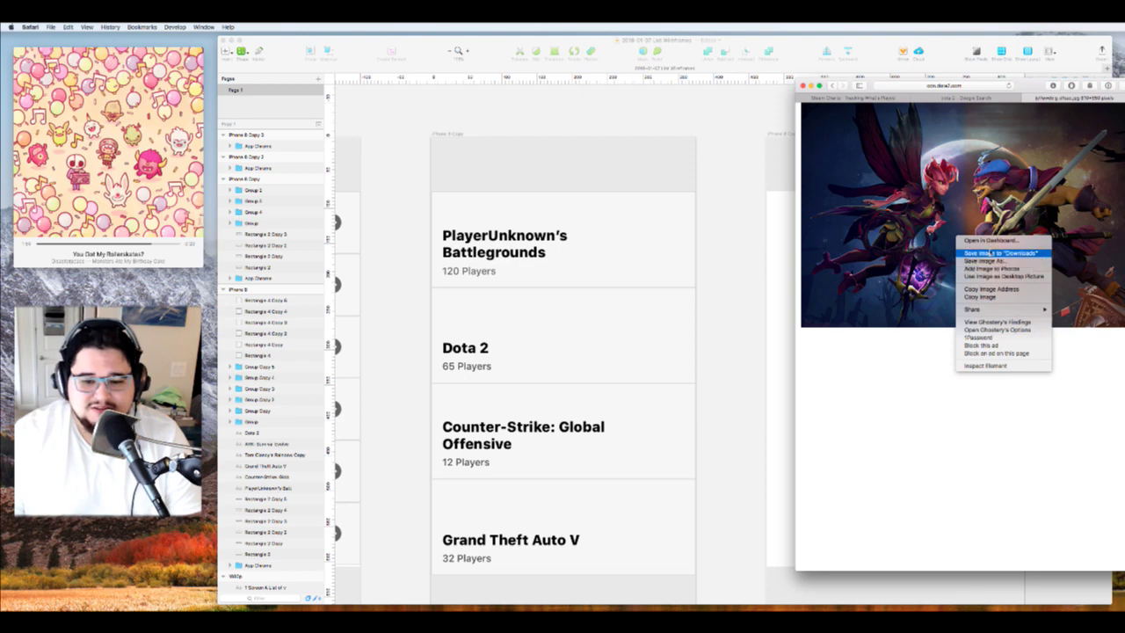
pyautogui.click(990, 253)
pyautogui.hscroll(-3, 942, 259)
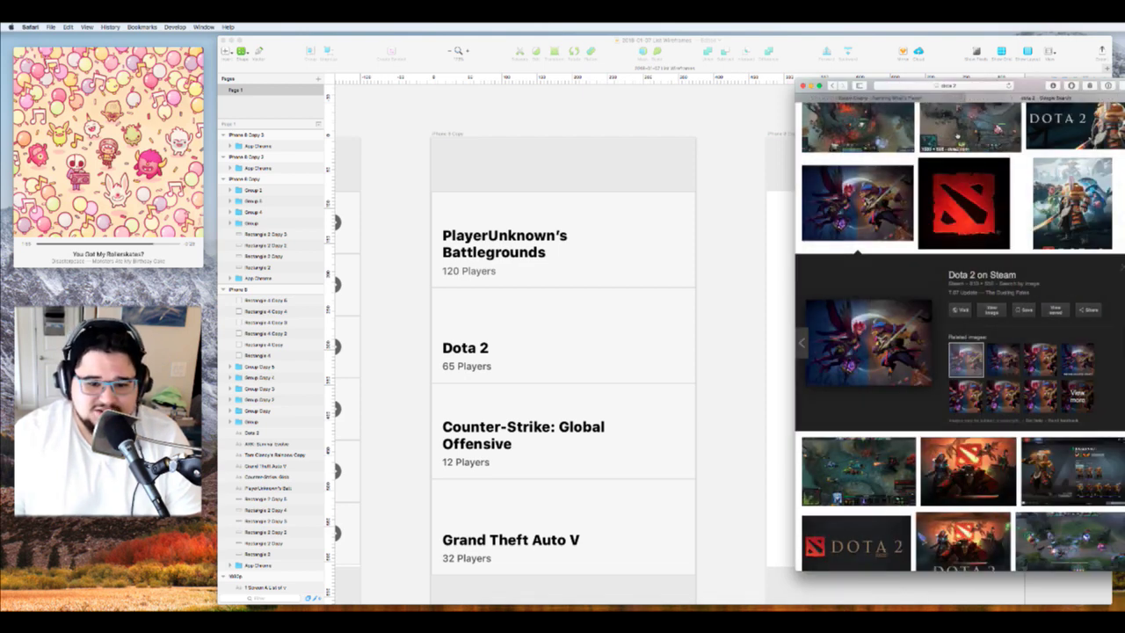
# Replace the Google Images query with "cs go" and run the search
pyautogui.scroll(3, 949, 211)
pyautogui.click(925, 122)
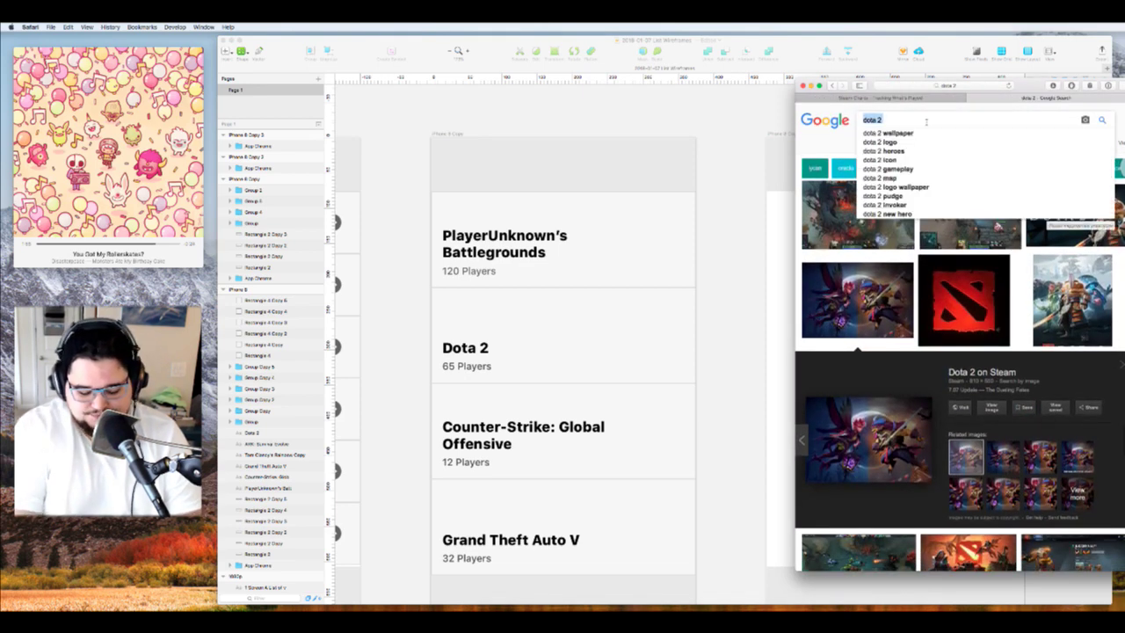
pyautogui.write('cs go')
pyautogui.press('Return')
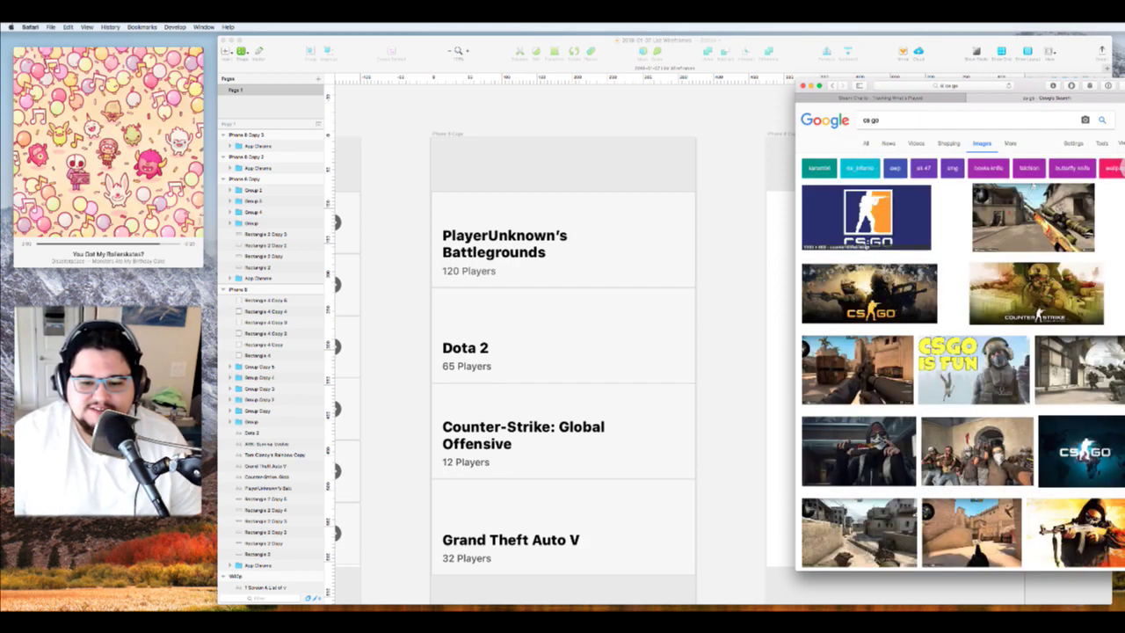
# Browse the Counter-Strike image results for artwork suitable as a list row background
pyautogui.scroll(-4, 905, 249)
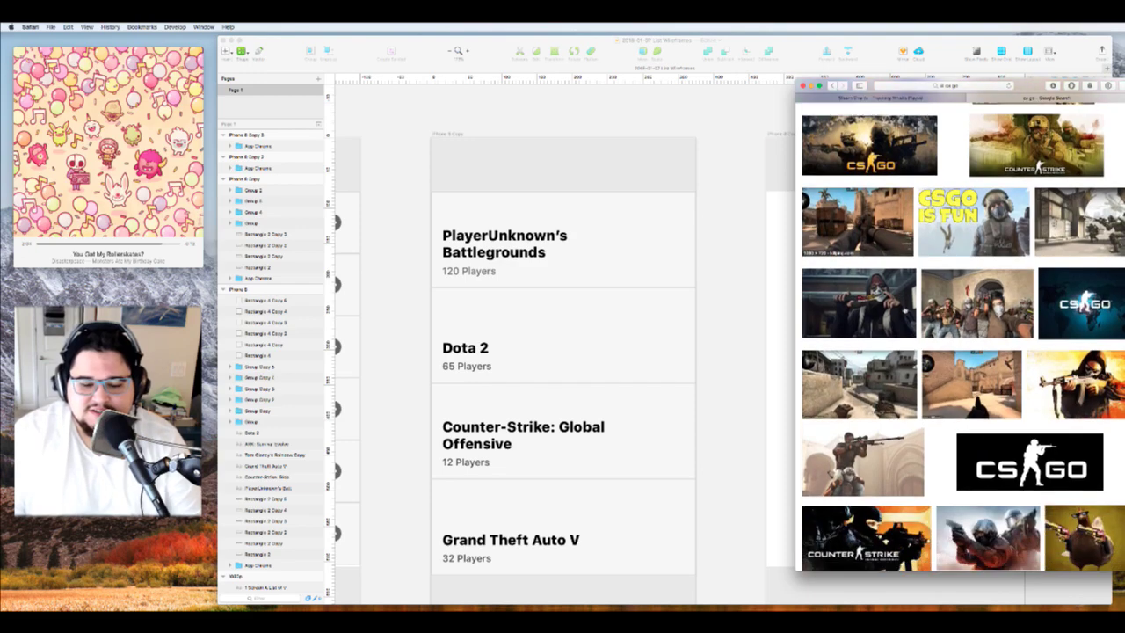
pyautogui.scroll(-2, 1053, 360)
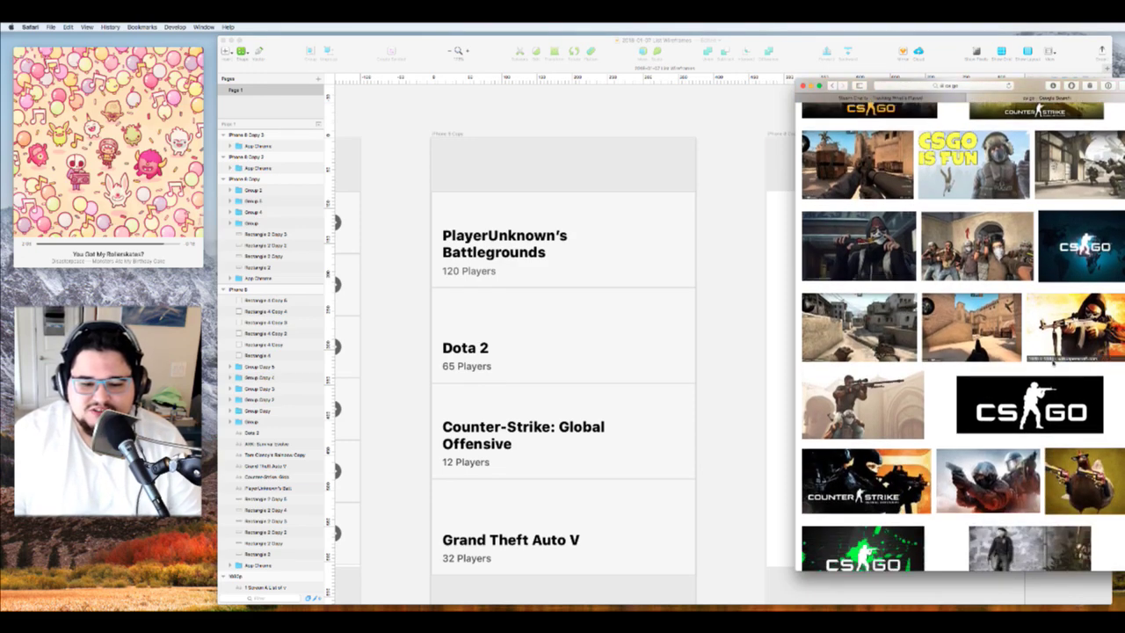
pyautogui.scroll(-10, 993, 360)
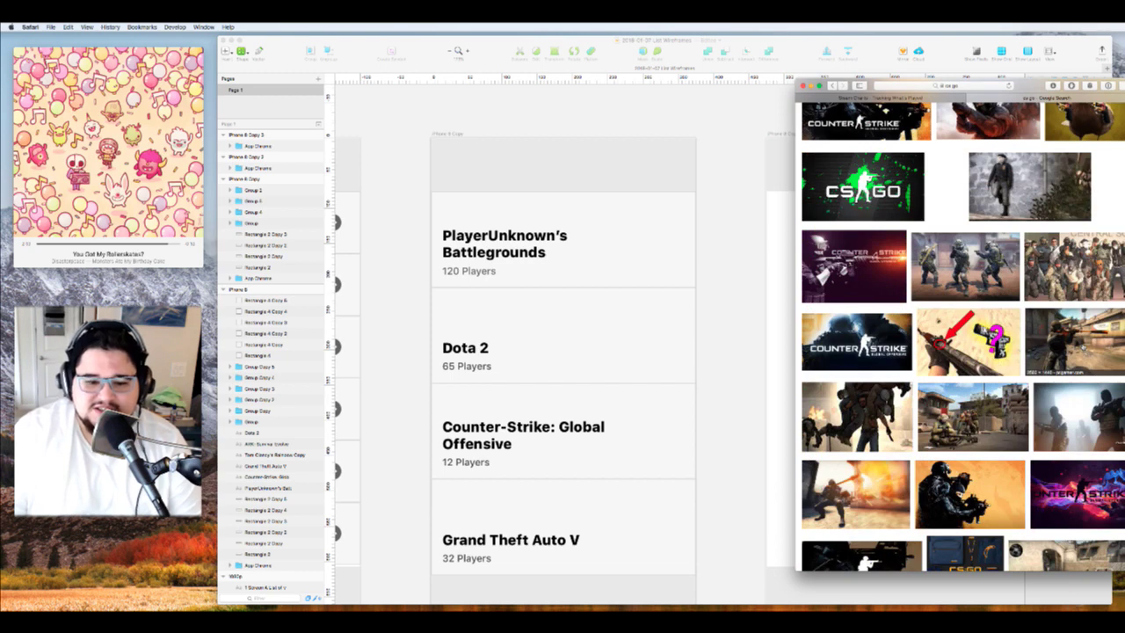
pyautogui.scroll(-5, 1083, 345)
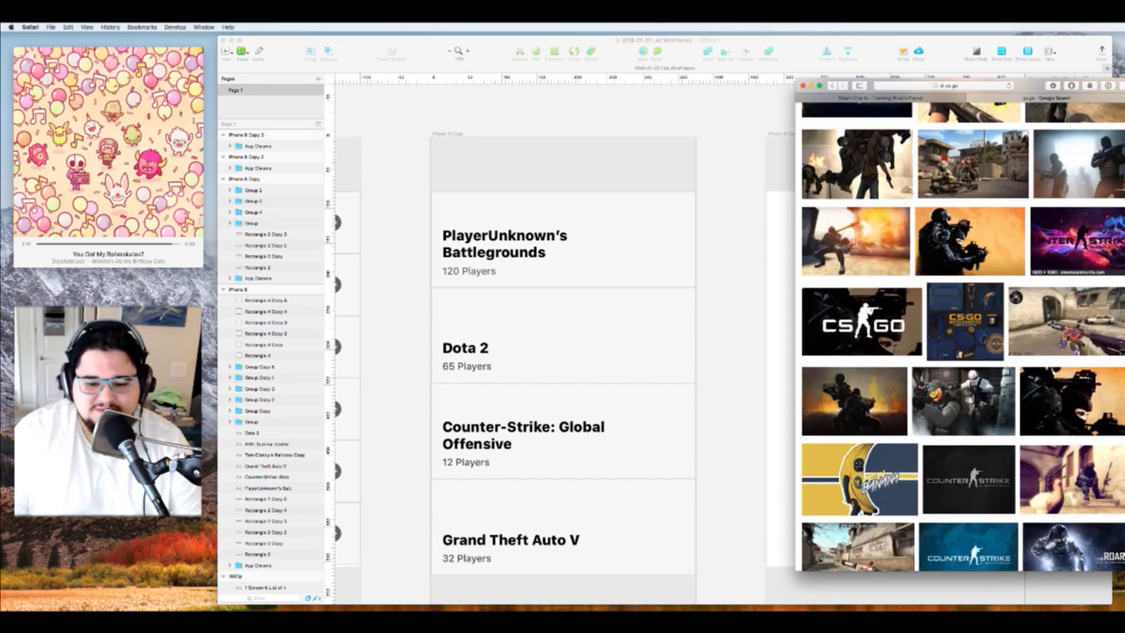
pyautogui.scroll(-2, 1081, 345)
pyautogui.scroll(-6, 1082, 346)
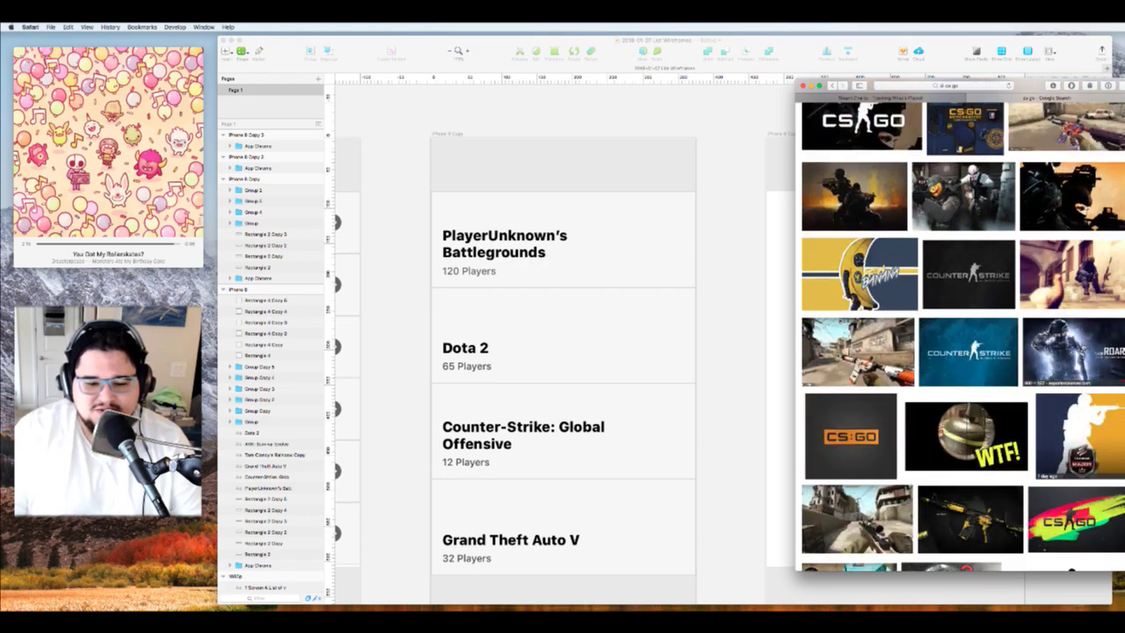
pyautogui.scroll(-3, 1082, 345)
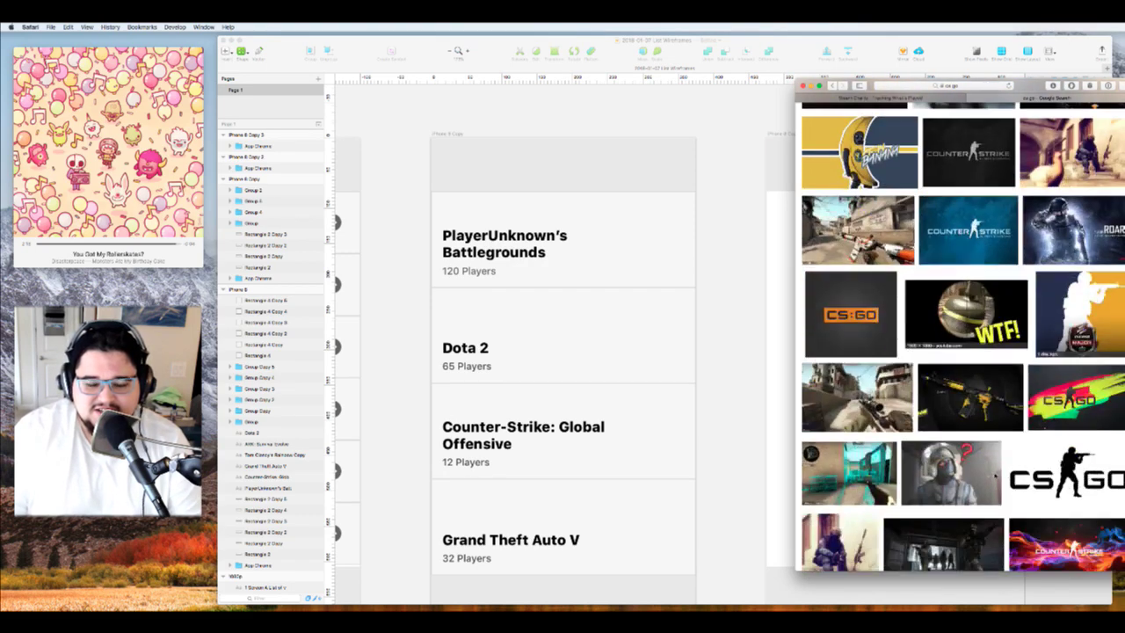
pyautogui.scroll(-6, 960, 325)
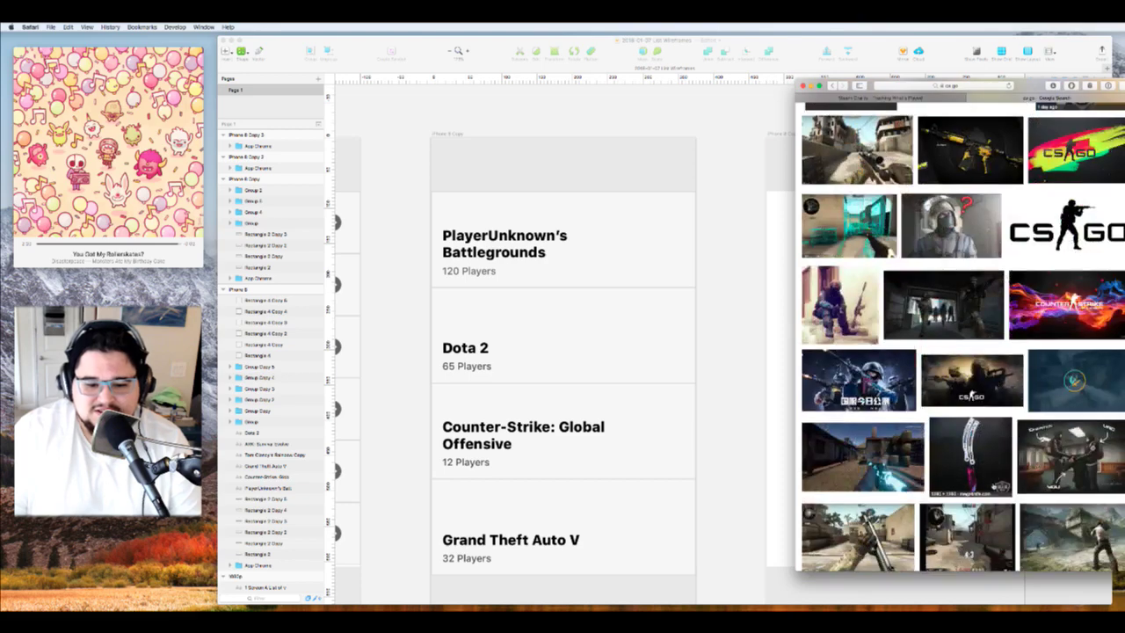
pyautogui.scroll(-5, 963, 334)
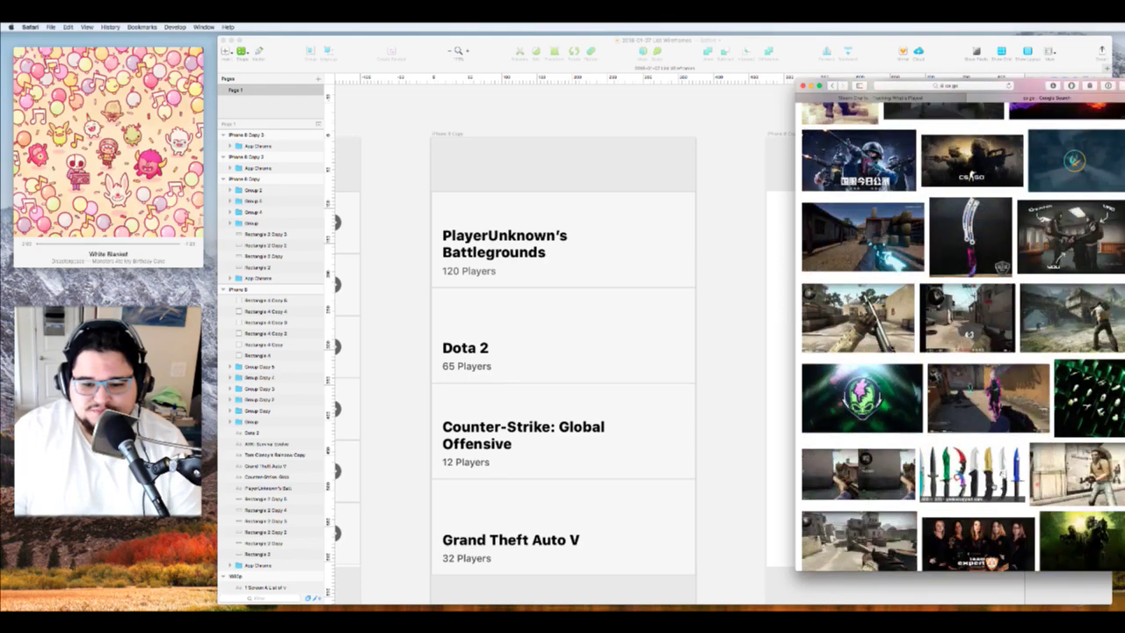
pyautogui.scroll(-3, 960, 334)
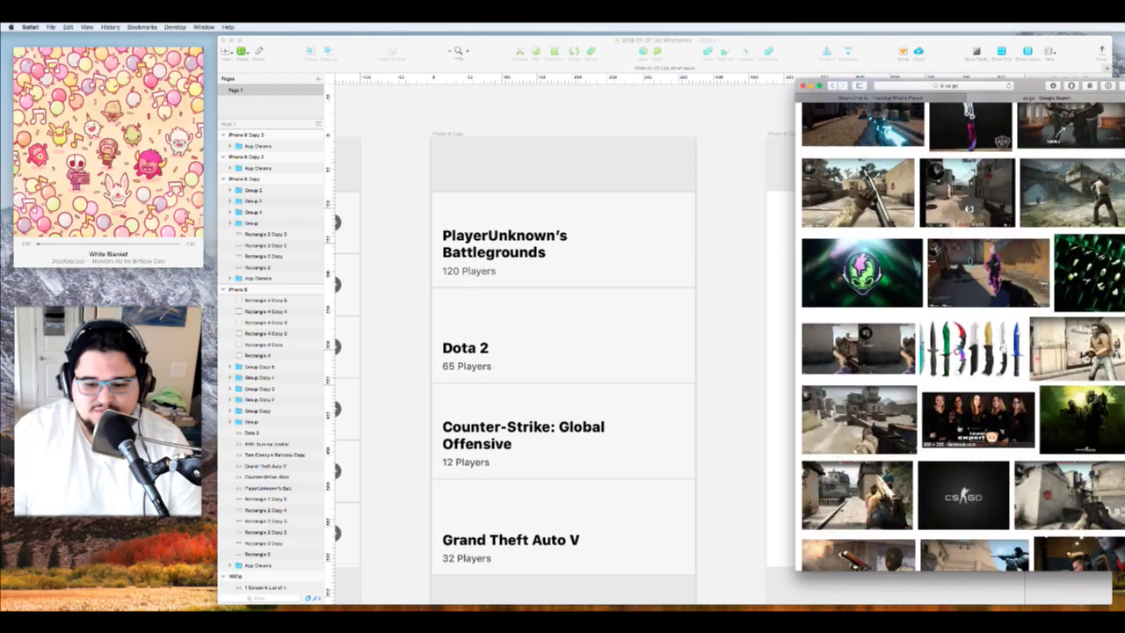
pyautogui.scroll(-3, 959, 428)
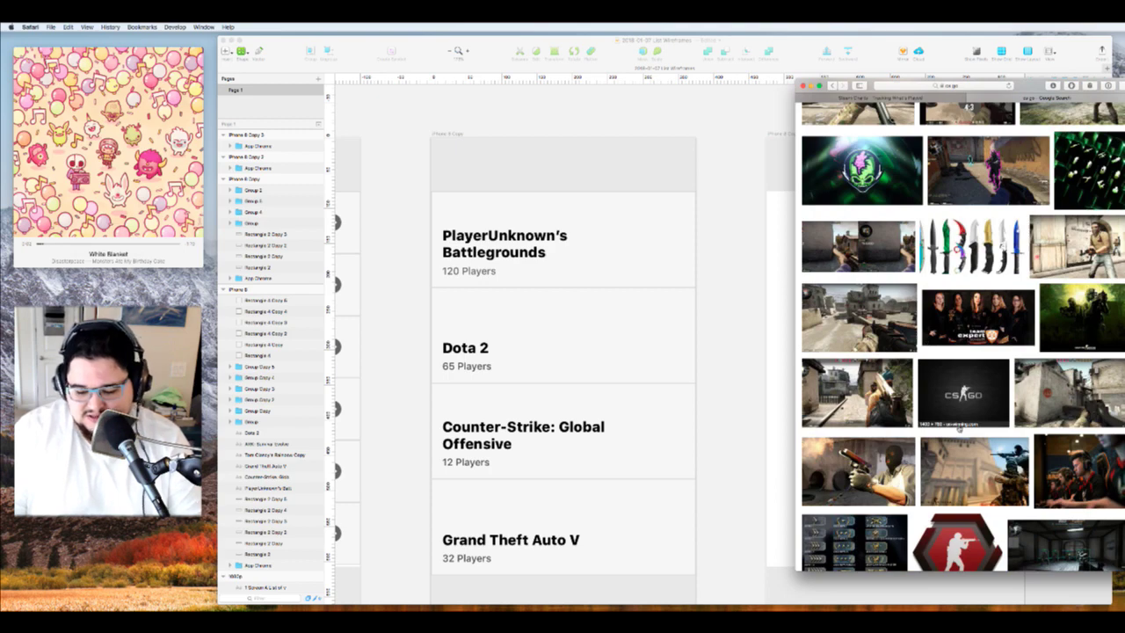
pyautogui.scroll(-4, 958, 428)
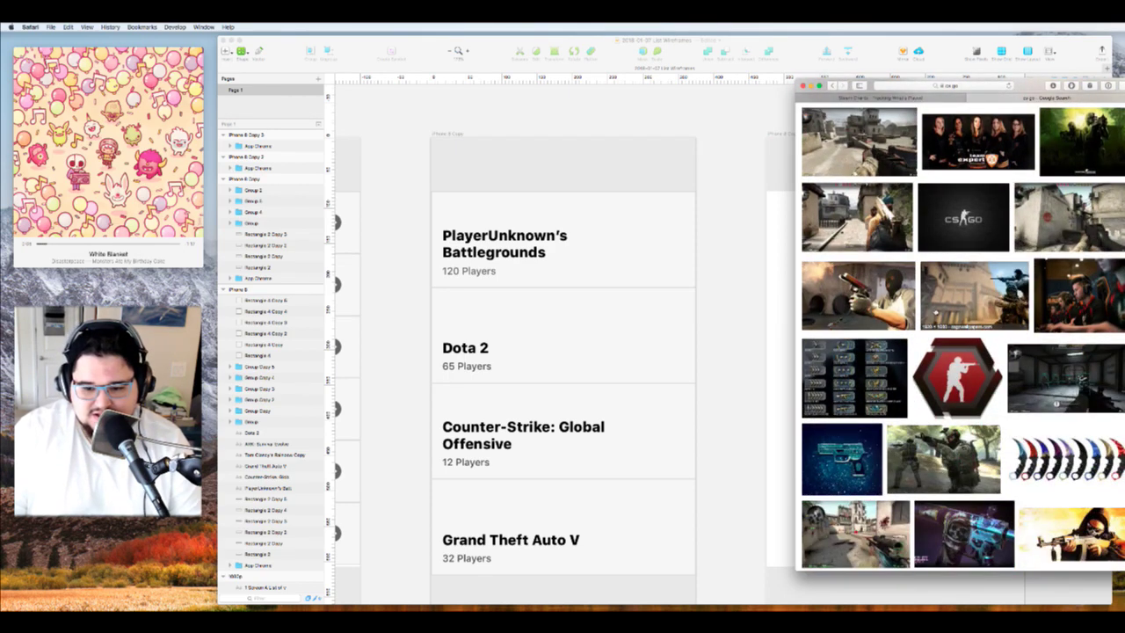
pyautogui.scroll(-6, 934, 312)
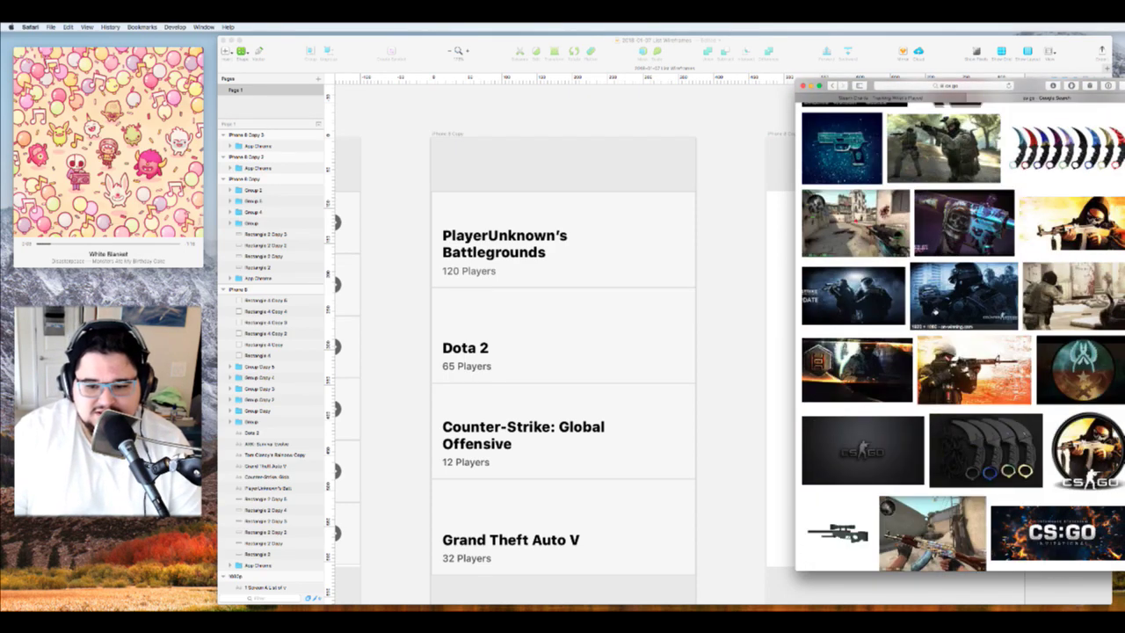
# View the Counter-Strike image of a masked soldier aiming beside a blood-stained wall at full size and return to the results
pyautogui.click(1084, 304)
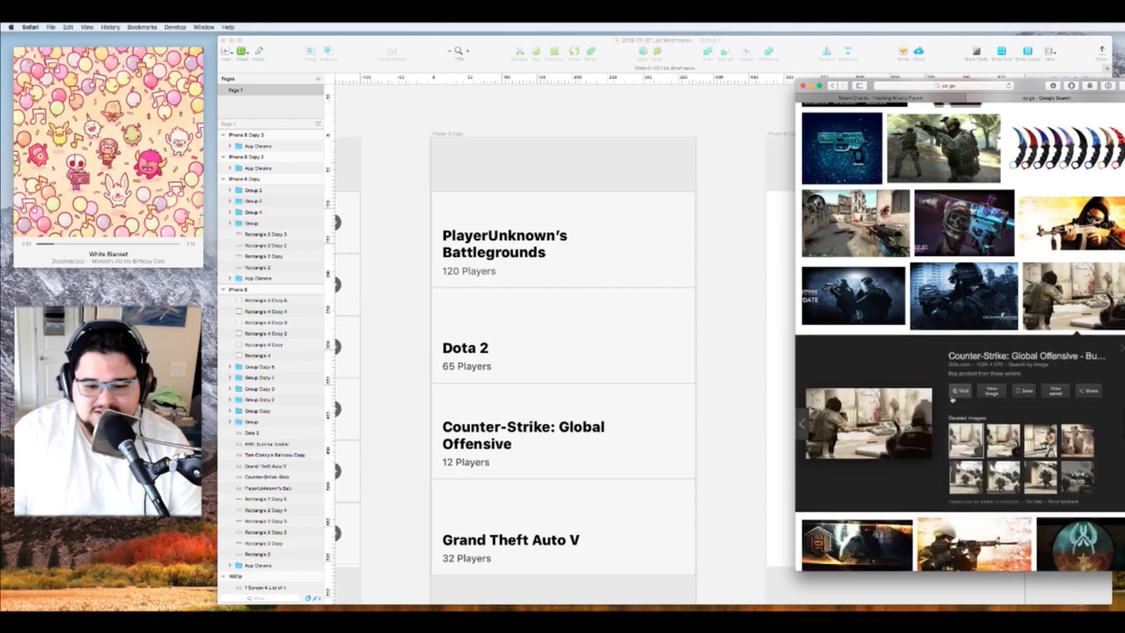
pyautogui.click(992, 392)
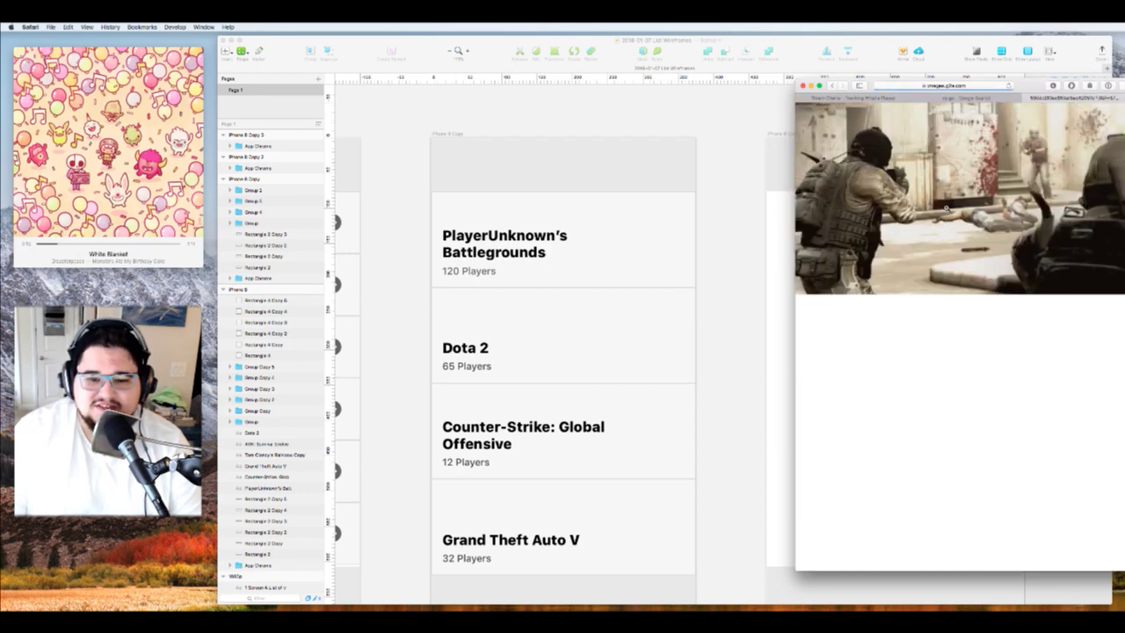
pyautogui.press('super+w')
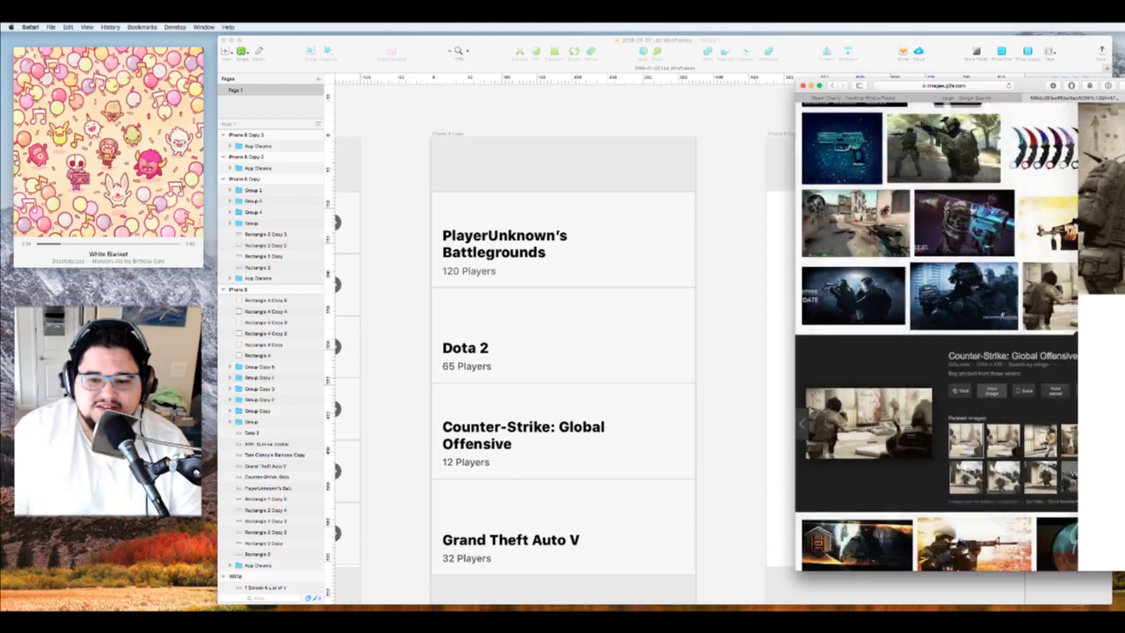
# Open the Counter-Strike image of two soldiers aiming near an archway at full size, save it to Downloads and return to the results
pyautogui.scroll(4, 947, 210)
pyautogui.scroll(-15, 947, 208)
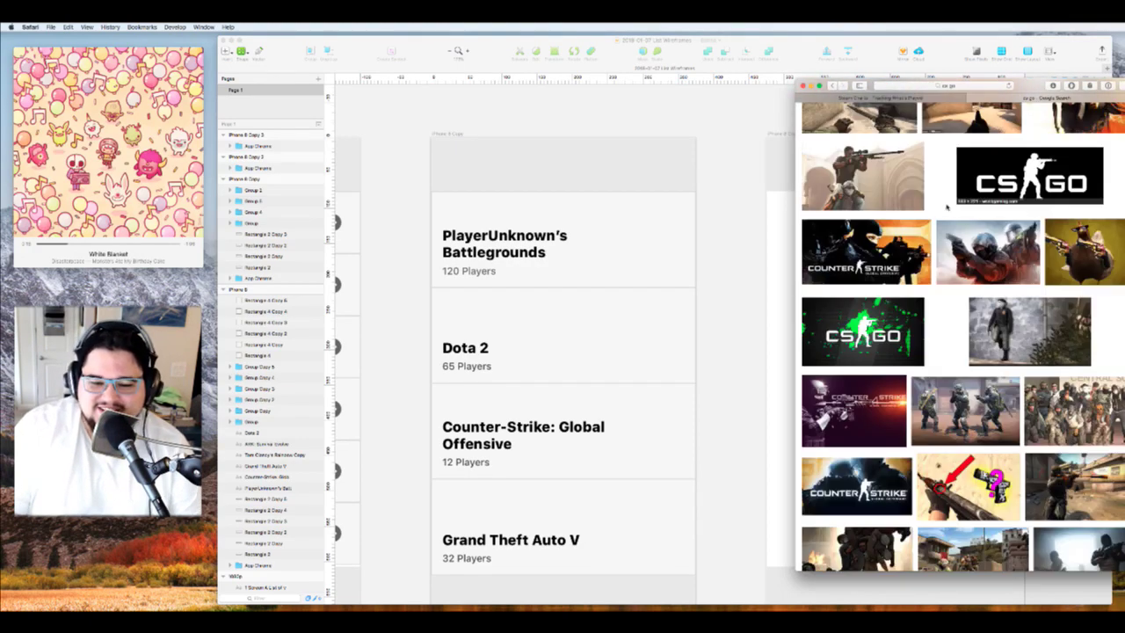
pyautogui.scroll(15, 946, 208)
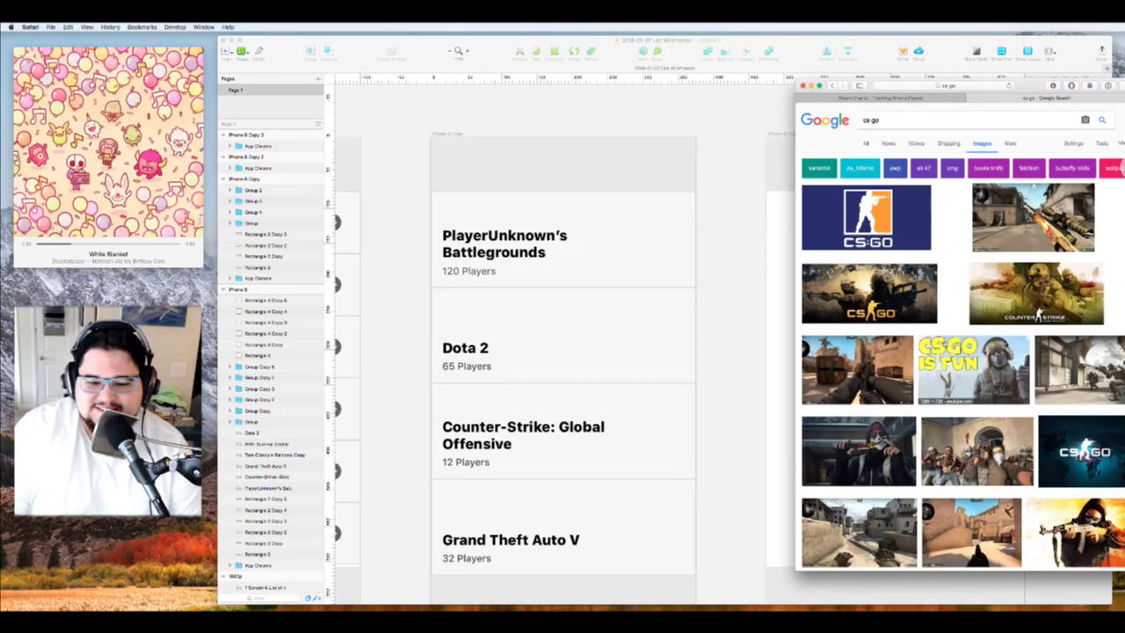
pyautogui.click(1083, 380)
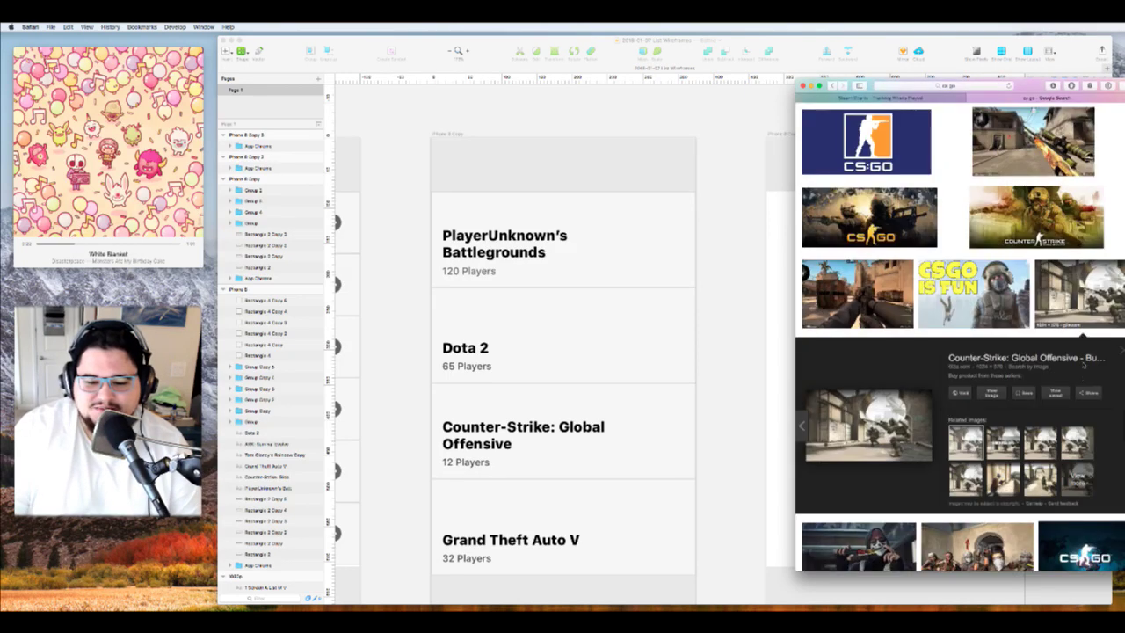
pyautogui.click(1000, 397)
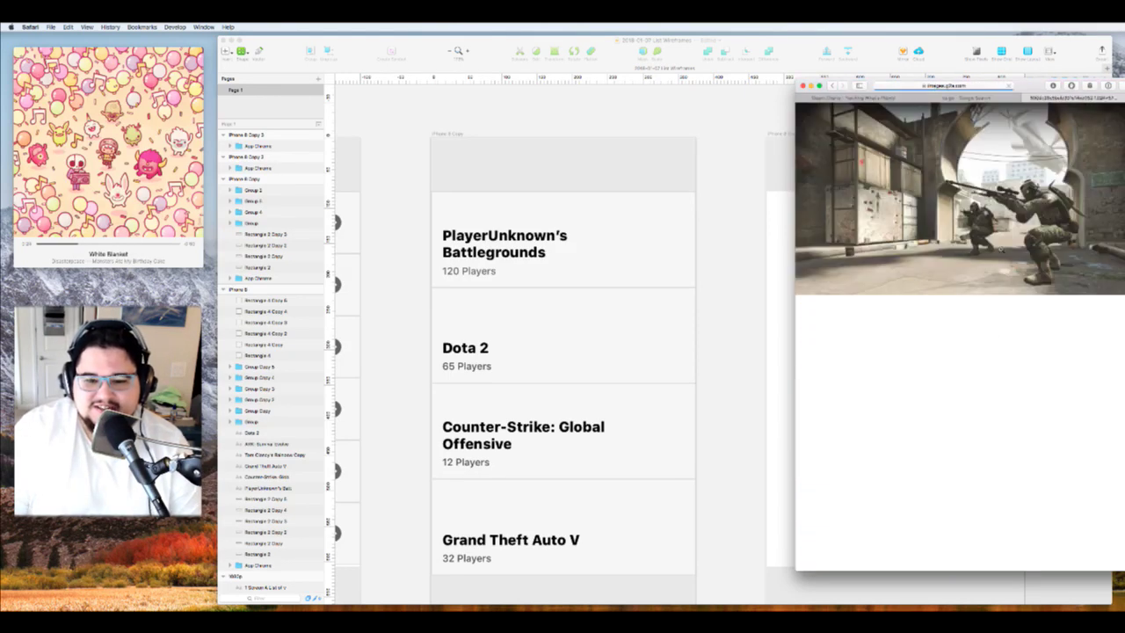
pyautogui.rightClick(1005, 253)
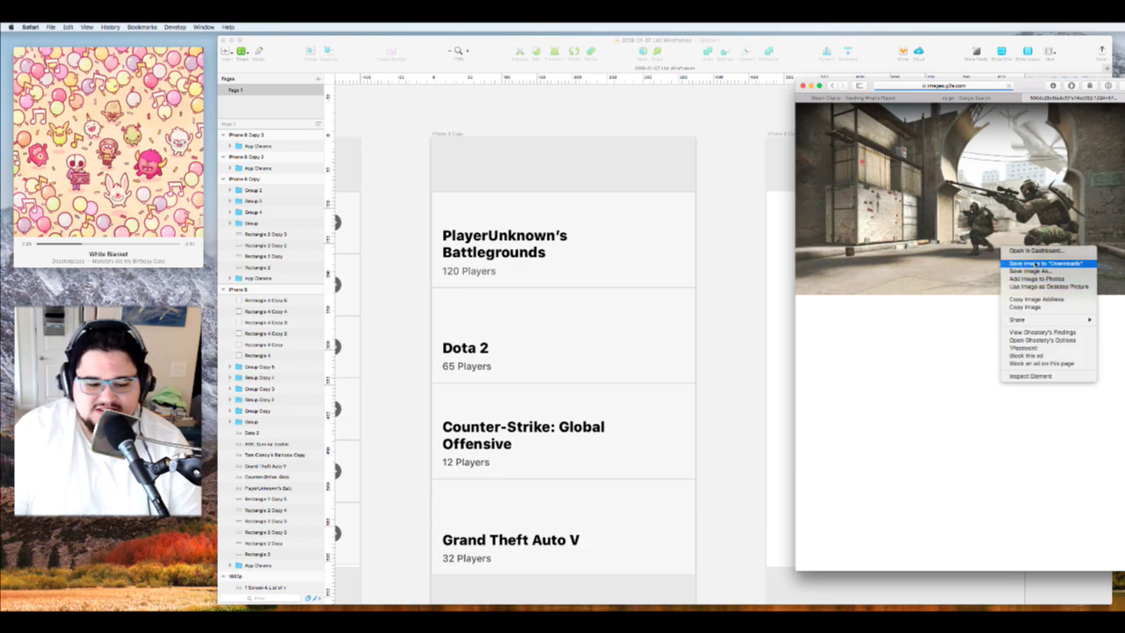
pyautogui.click(1035, 264)
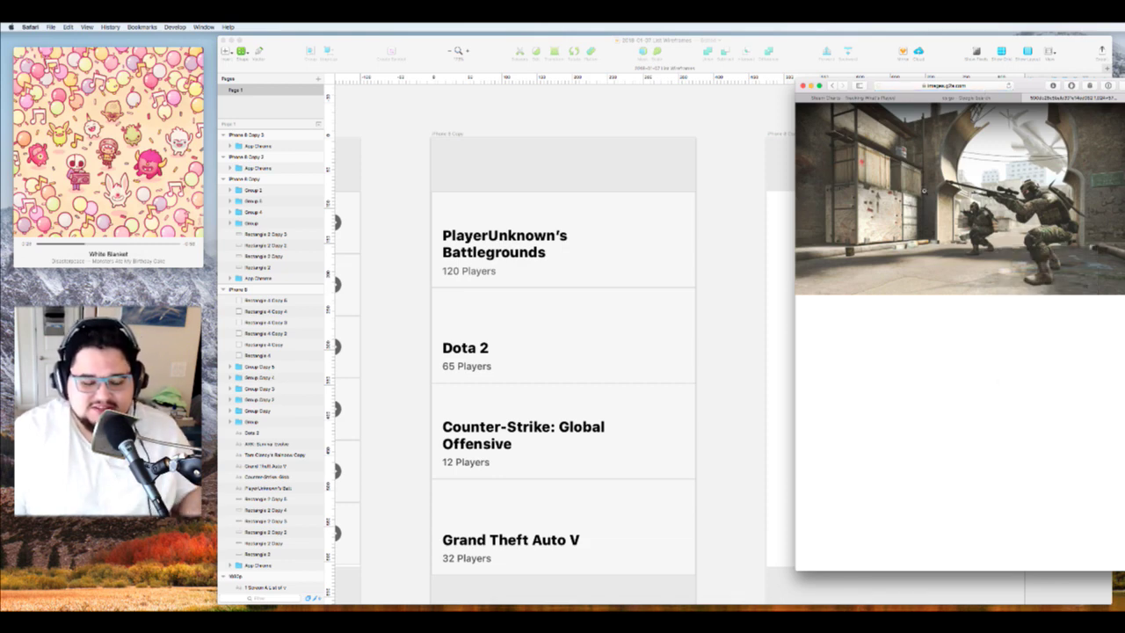
pyautogui.press('super+w')
# Replace the Google Images query with "gta 5" and run the search
pyautogui.scroll(5, 923, 158)
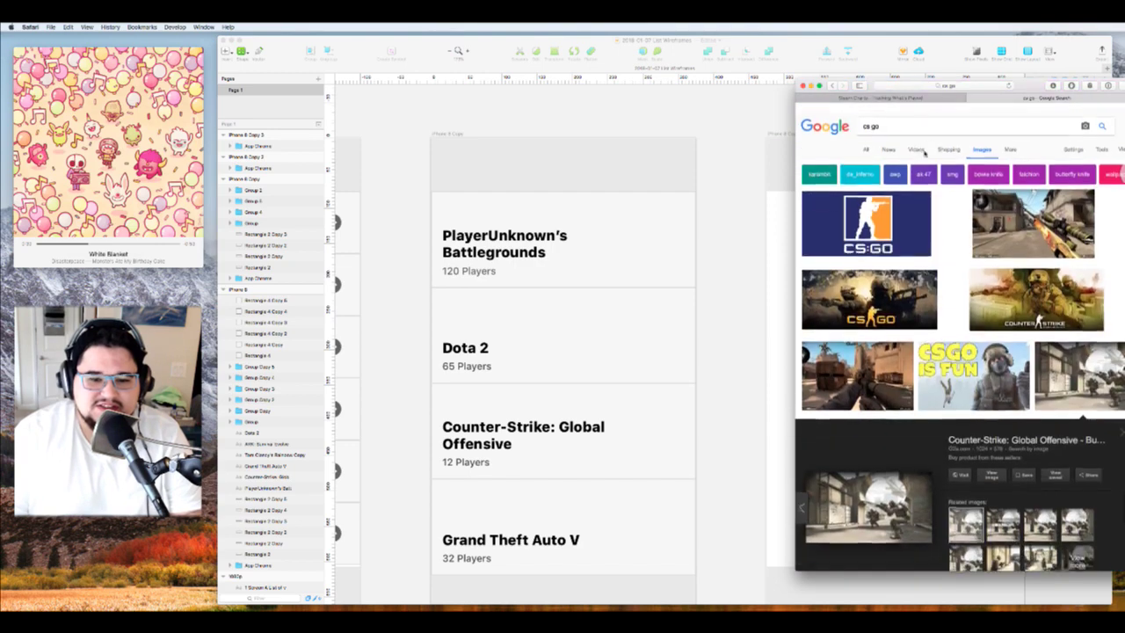
pyautogui.press('super+a')
pyautogui.write('g')
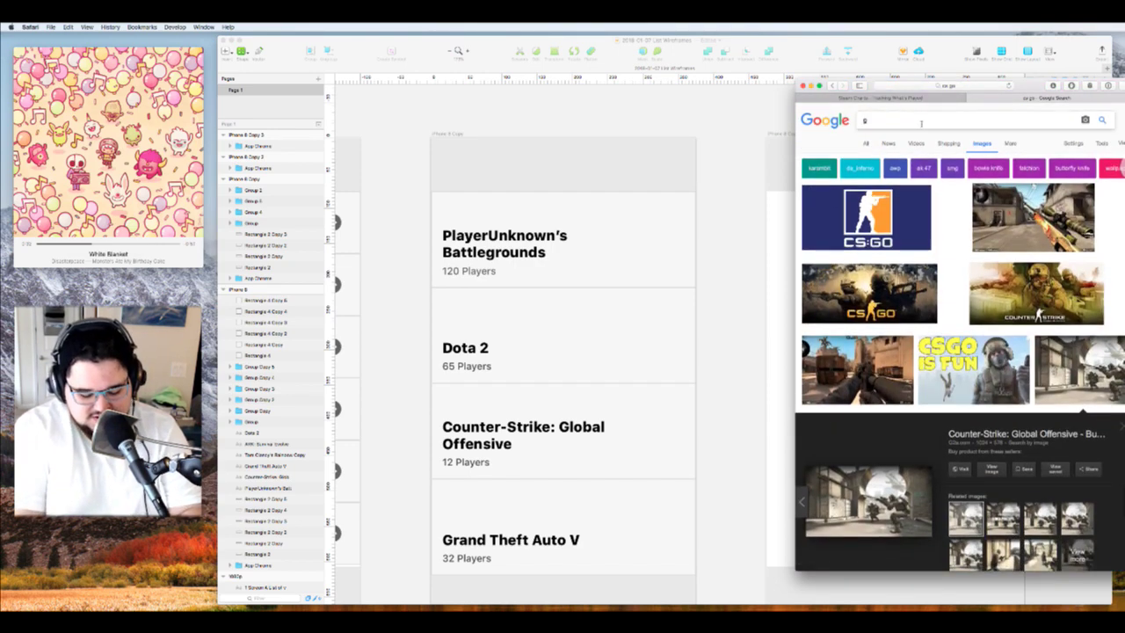
pyautogui.write('ta 5')
pyautogui.press('Return')
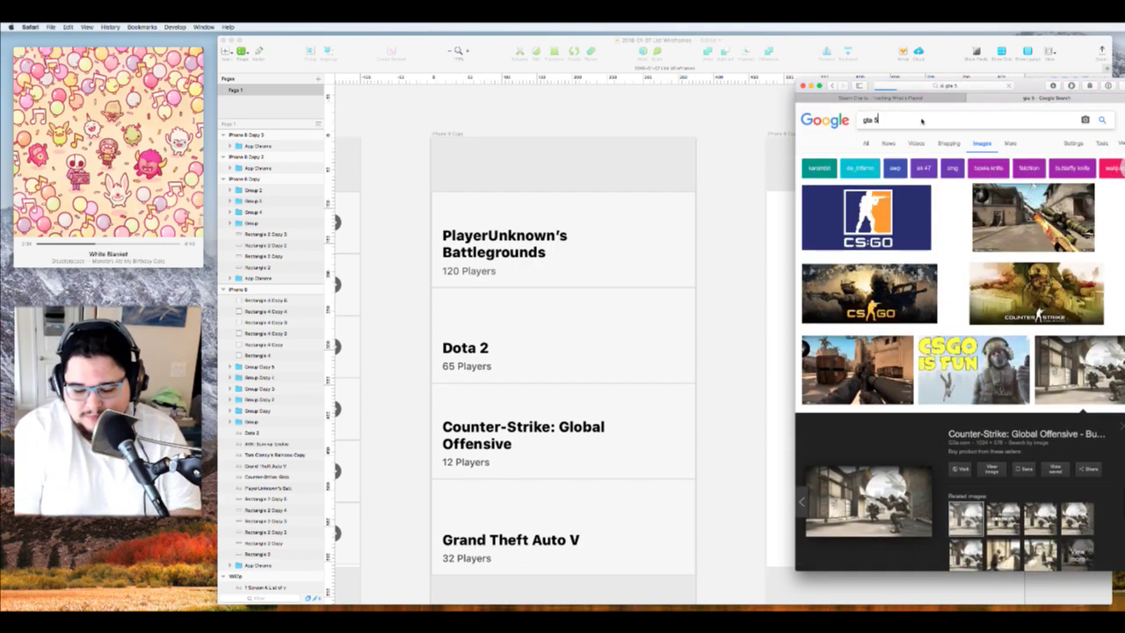
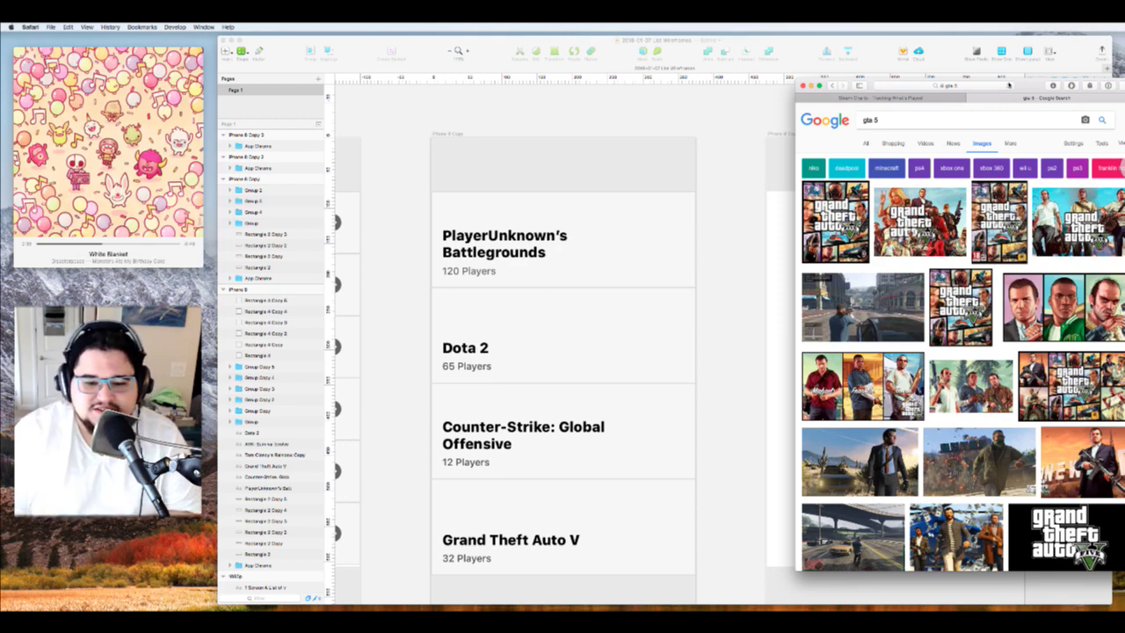
# Open the Grand Theft Auto artwork of three armed men in front of trees at full size and save it to Downloads
pyautogui.scroll(-3, 960, 334)
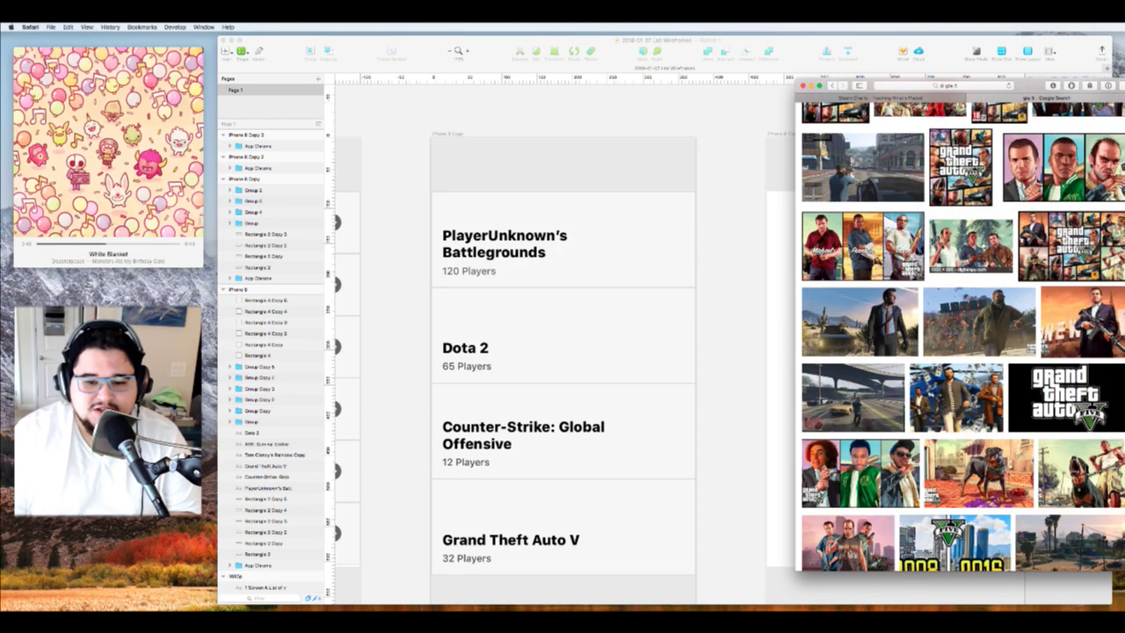
pyautogui.click(979, 245)
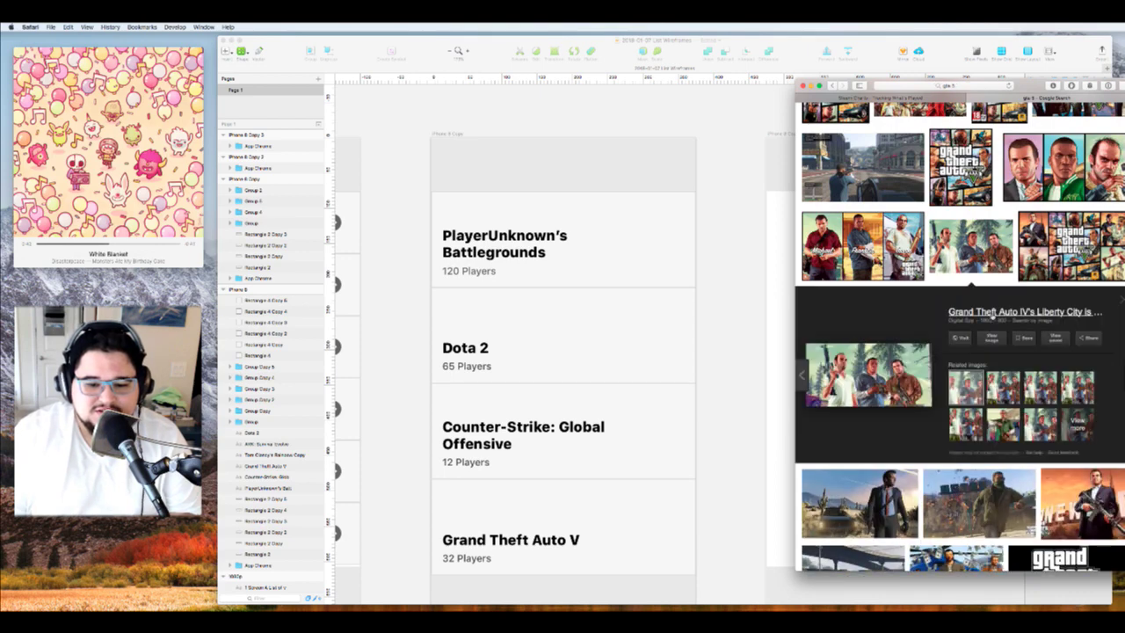
pyautogui.click(991, 332)
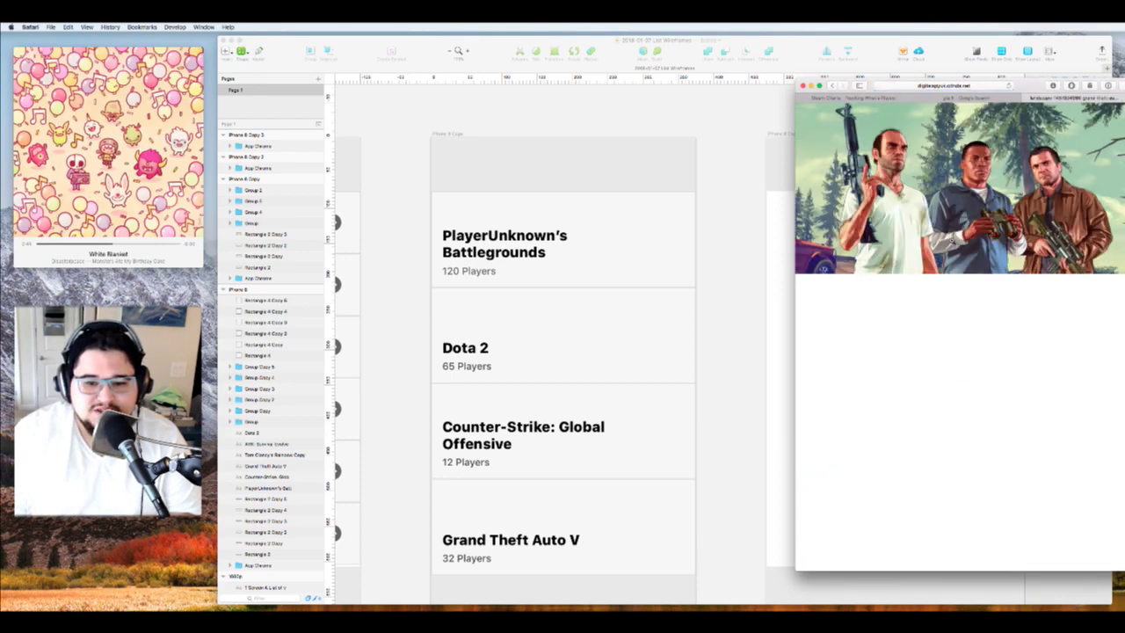
pyautogui.rightClick(949, 235)
pyautogui.click(986, 255)
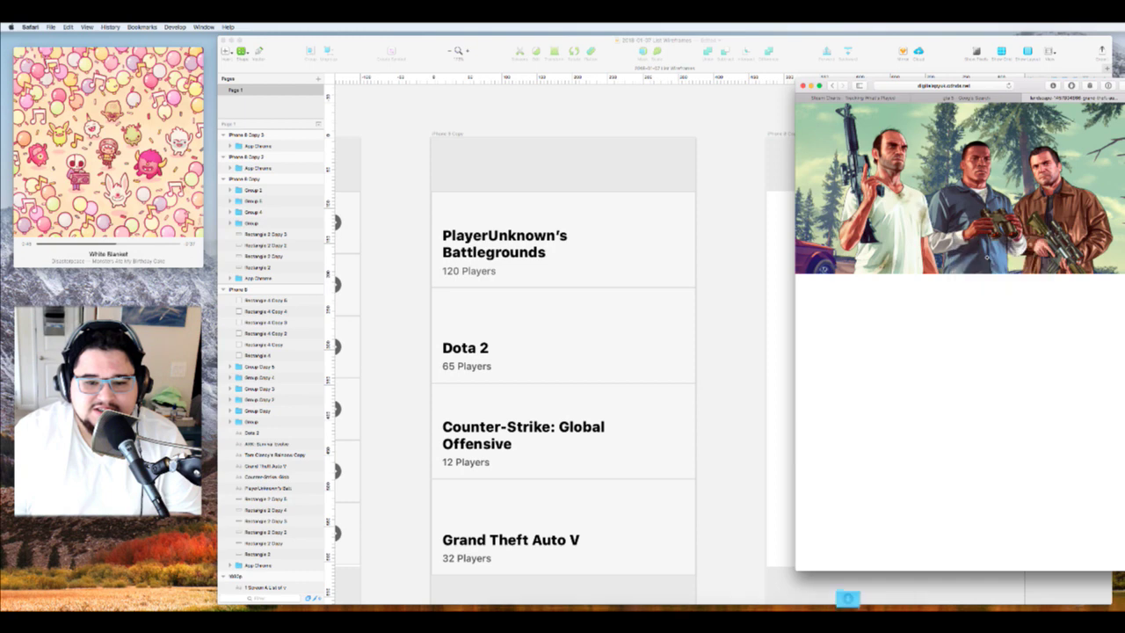
# Switch to Sketch and review the taller-row list artboard alongside the first list wireframe
pyautogui.click(713, 463)
pyautogui.scroll(-4, 694, 470)
pyautogui.hscroll(-4, 694, 471)
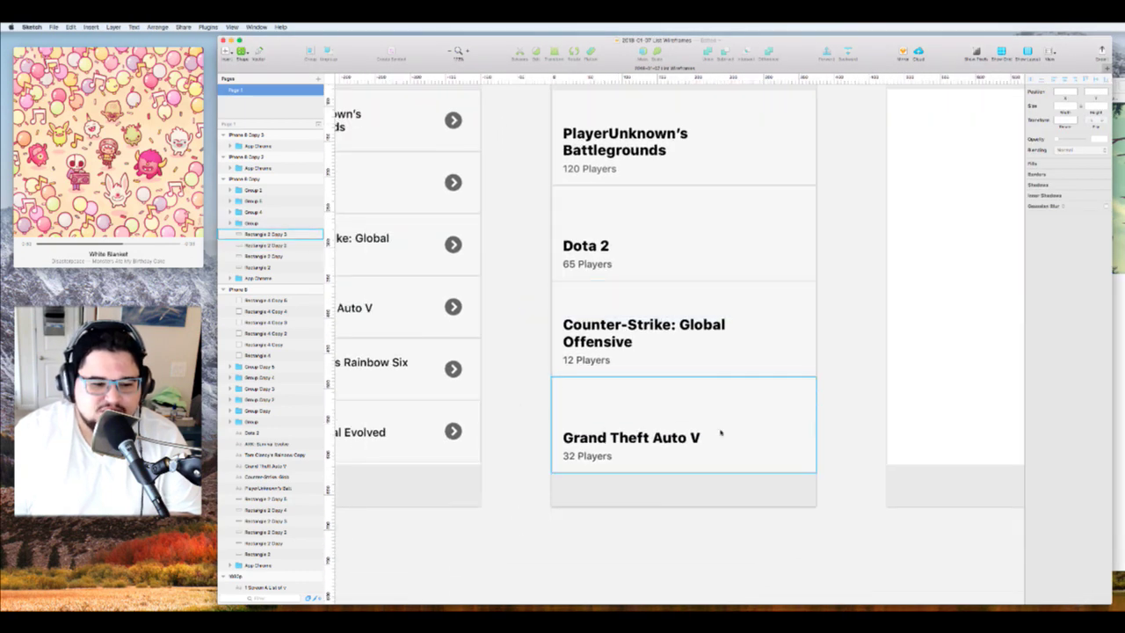
pyautogui.scroll(2, 727, 362)
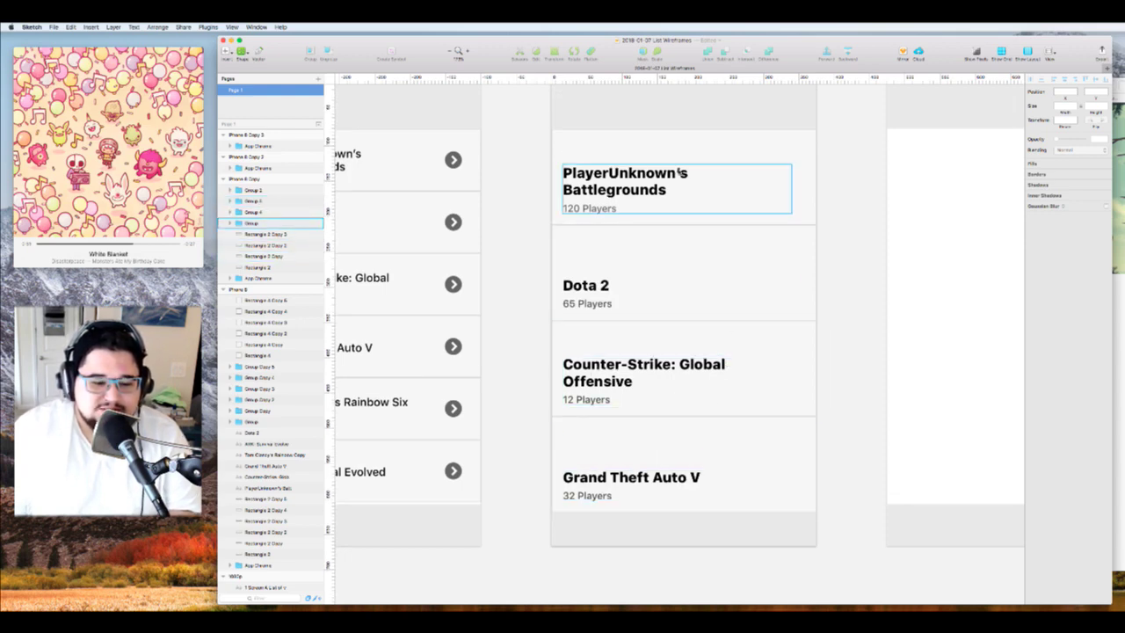
pyautogui.hscroll(-3, 665, 175)
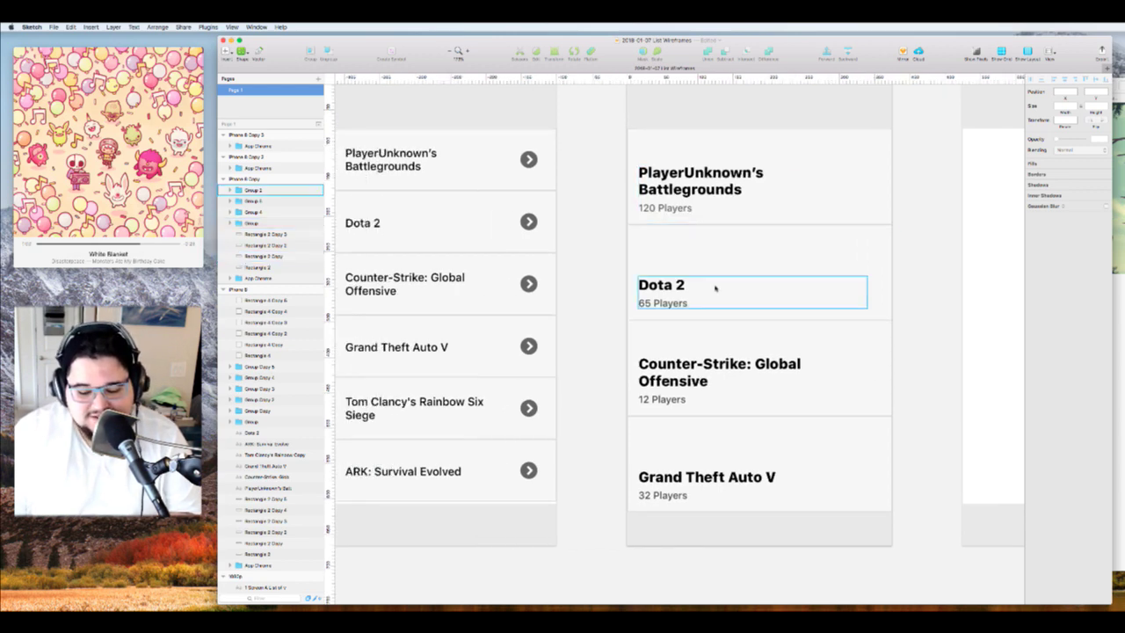
pyautogui.scroll(-5, 715, 288)
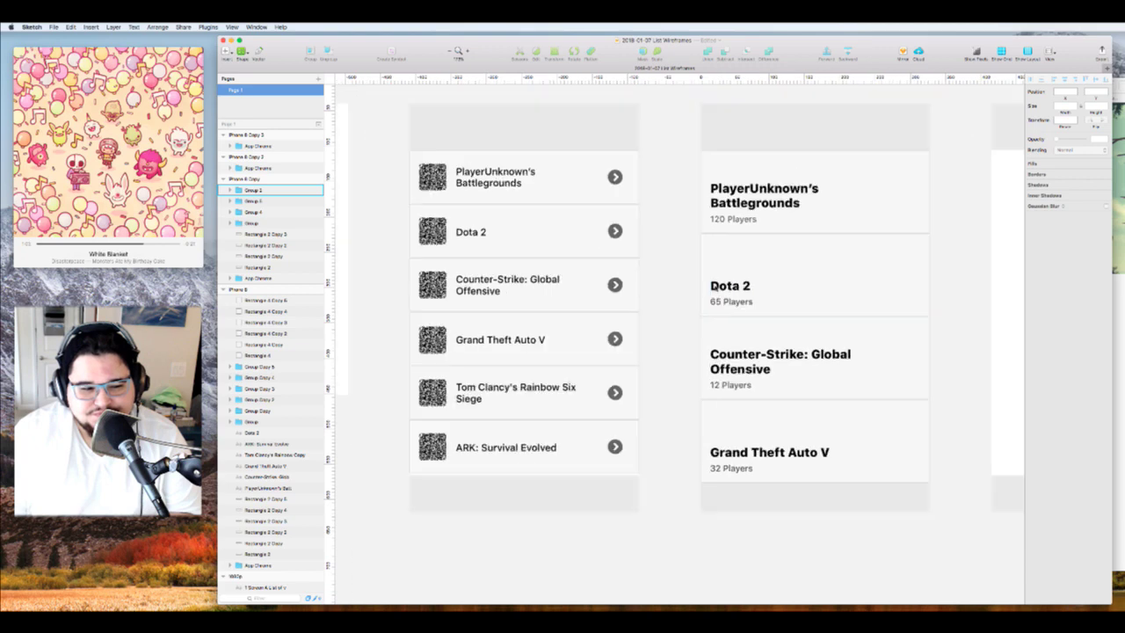
# Fill the Grand Theft Auto V row's rectangle with the downloaded image of three armed men from the Downloads folder
pyautogui.scroll(3, 713, 288)
pyautogui.hscroll(3, 931, 437)
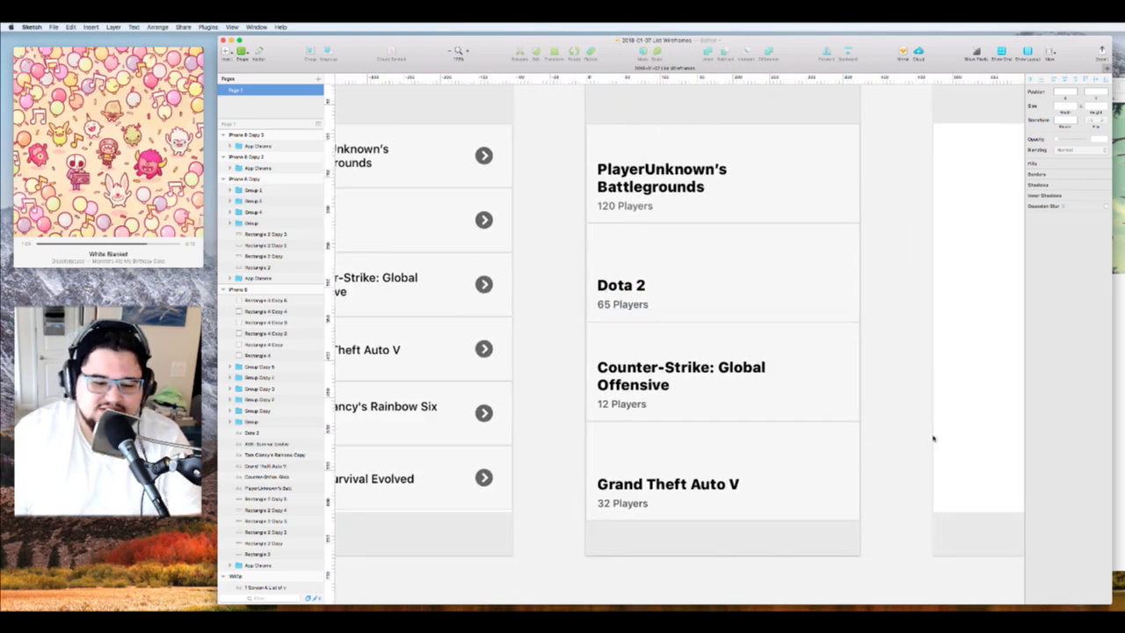
pyautogui.click(806, 453)
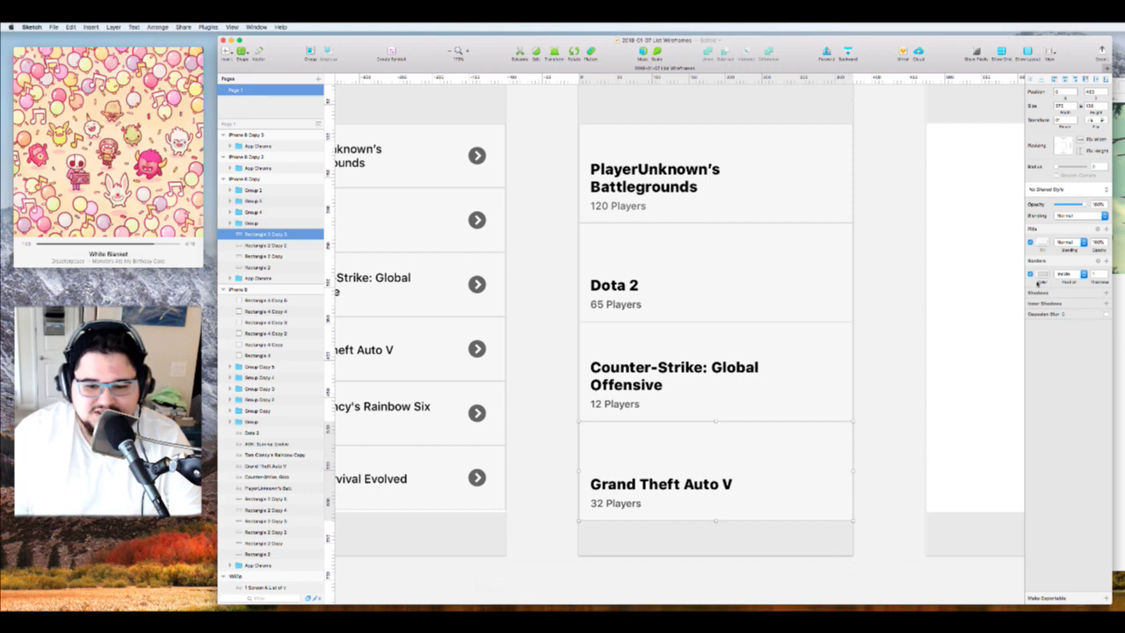
pyautogui.click(1043, 243)
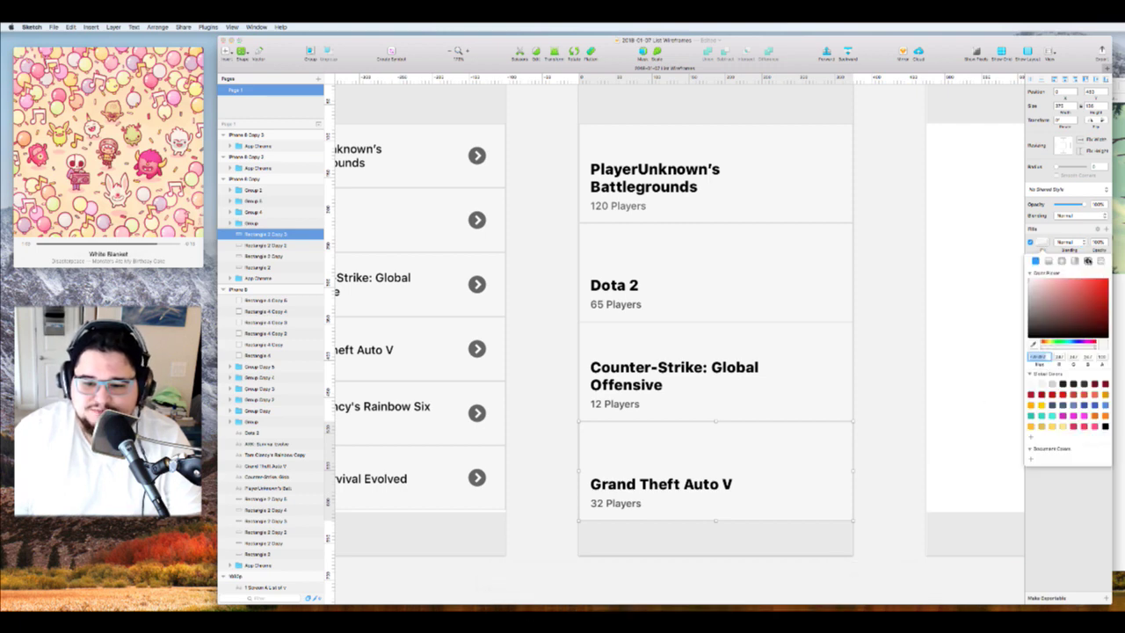
pyautogui.click(1088, 261)
pyautogui.click(1086, 273)
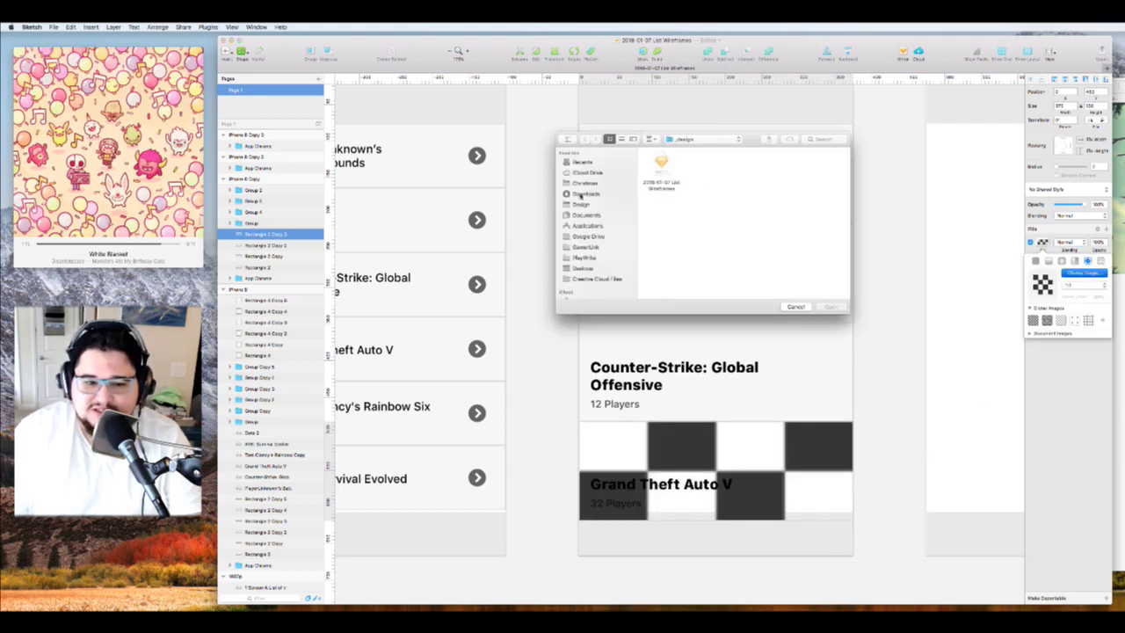
pyautogui.click(586, 194)
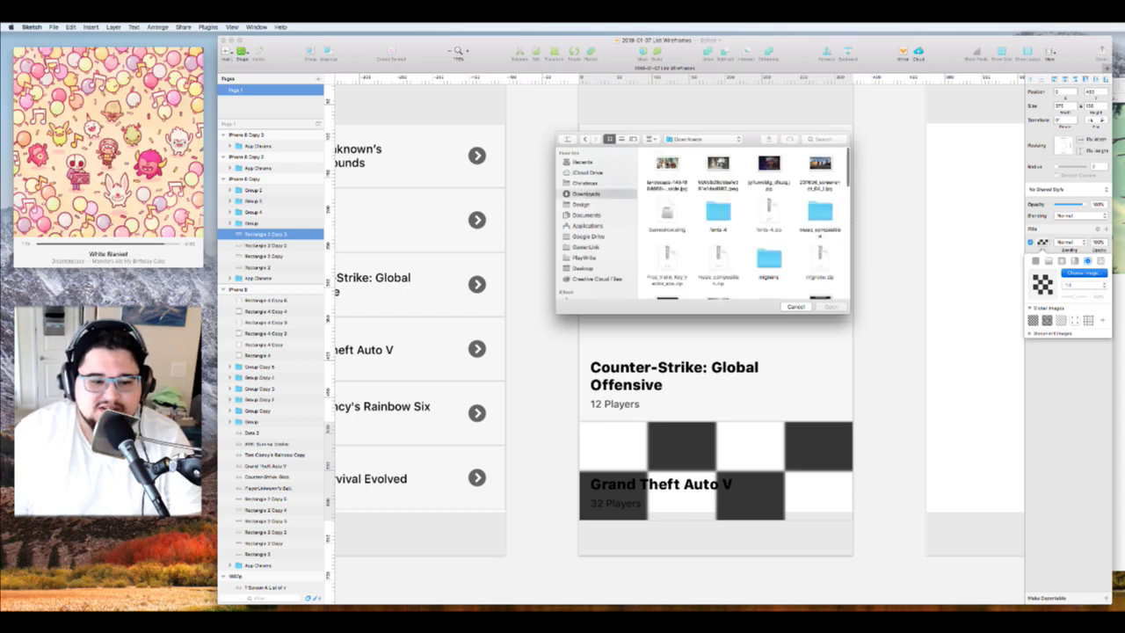
pyautogui.click(667, 165)
pyautogui.click(830, 306)
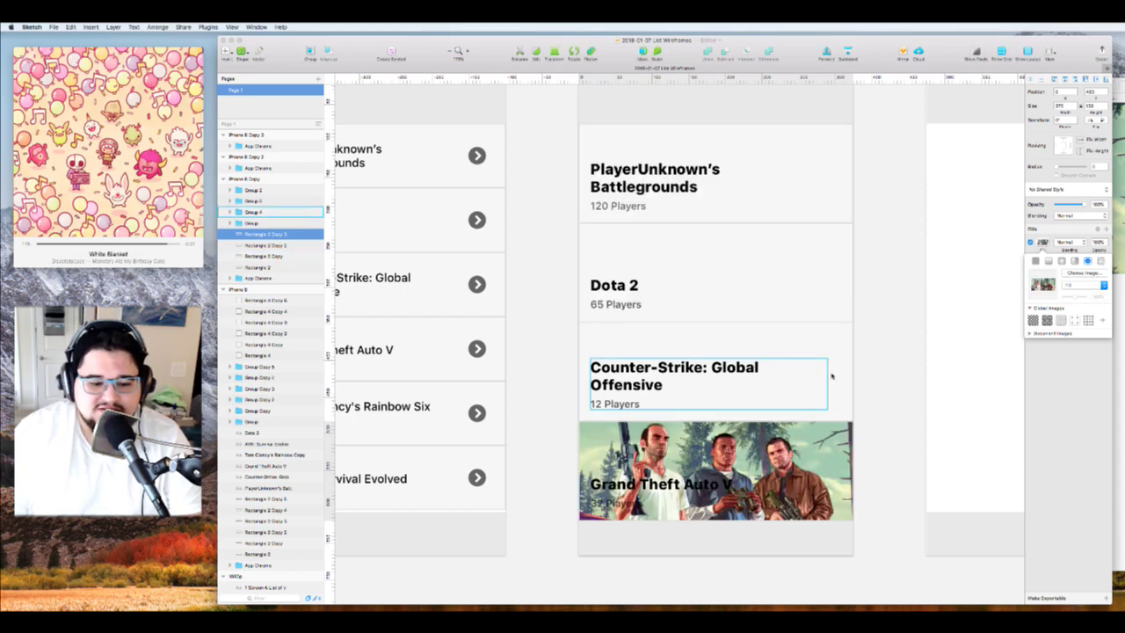
# Fill the Counter-Strike: Global Offensive row's rectangle with the downloaded image of soldiers near an archway
pyautogui.click(834, 351)
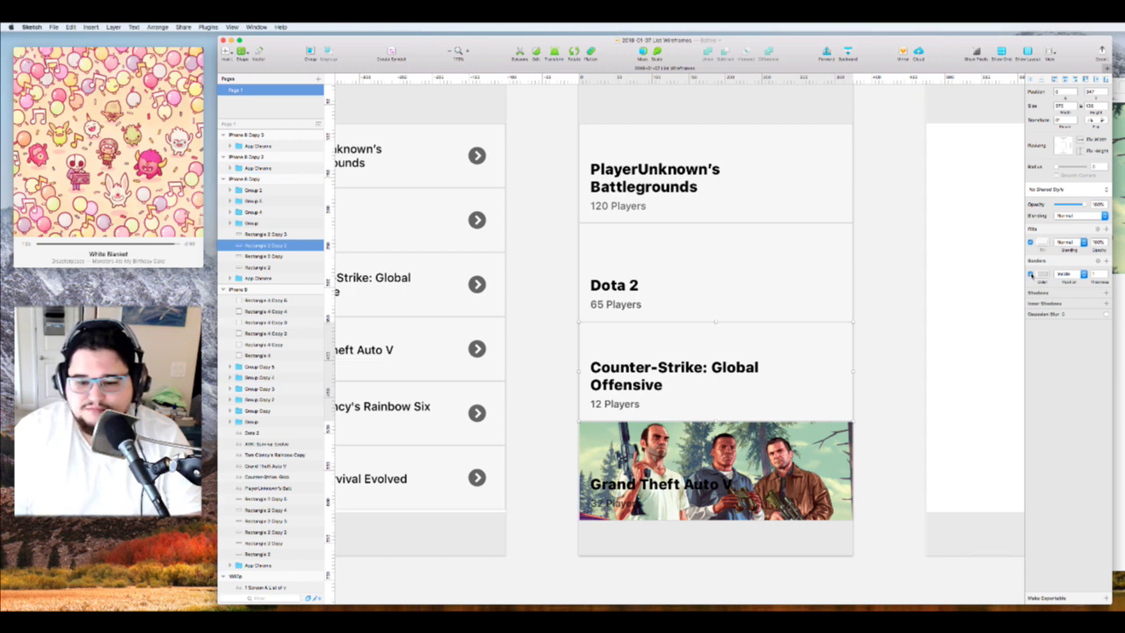
pyautogui.click(1044, 242)
pyautogui.click(1087, 261)
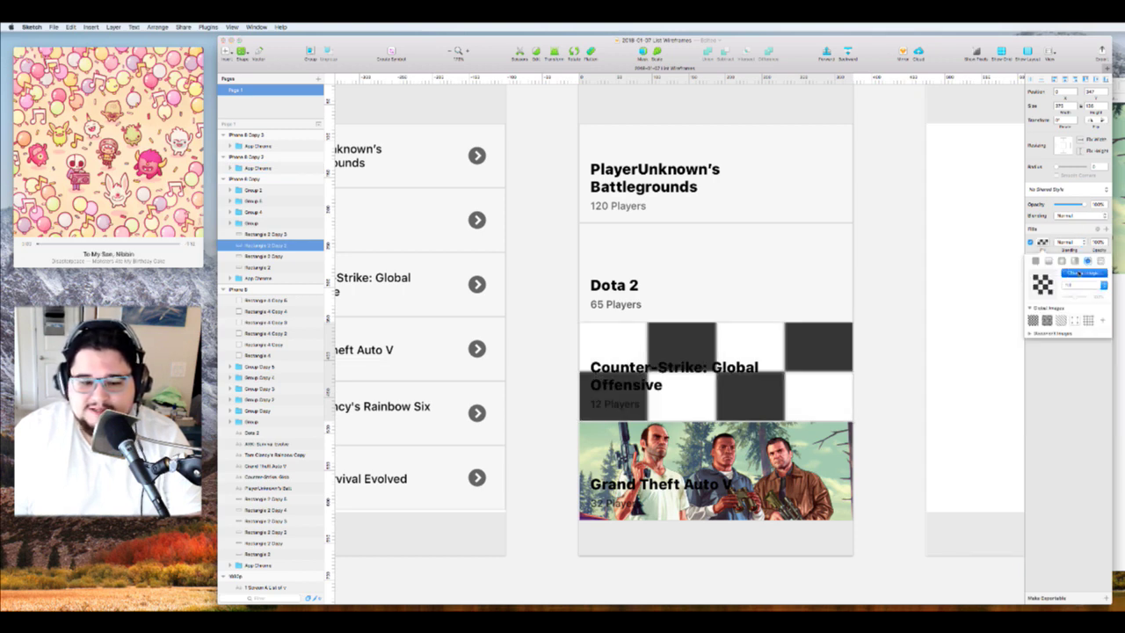
pyautogui.click(1083, 272)
pyautogui.click(717, 167)
pyautogui.click(831, 306)
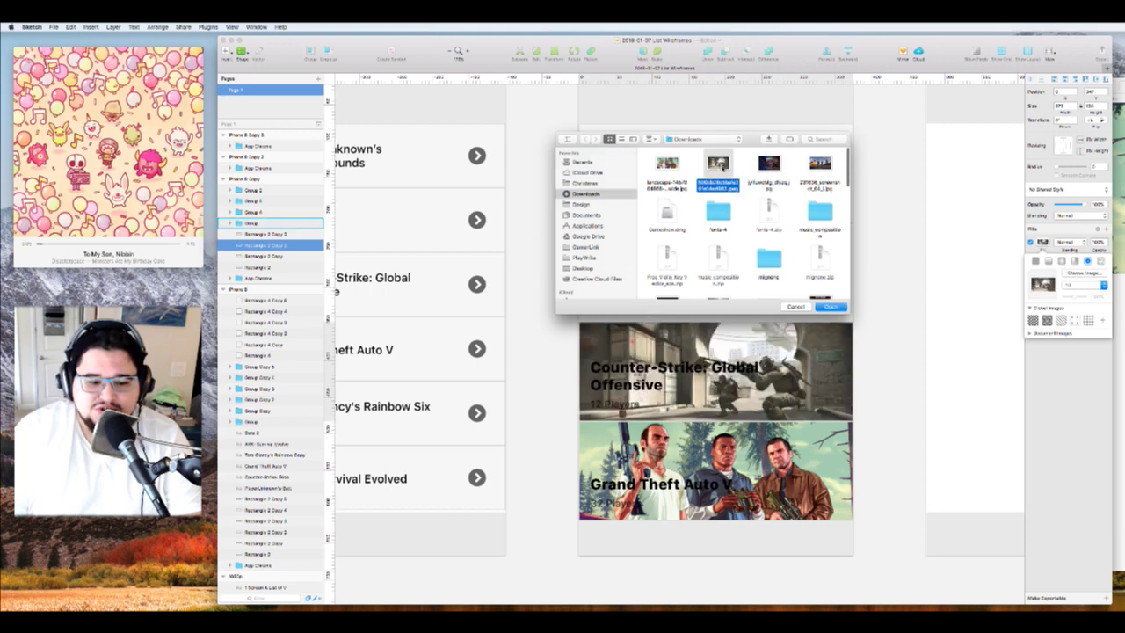
# Give the Dota 2 row's rectangle an image fill using the downloaded artwork of two fantasy characters
pyautogui.click(820, 269)
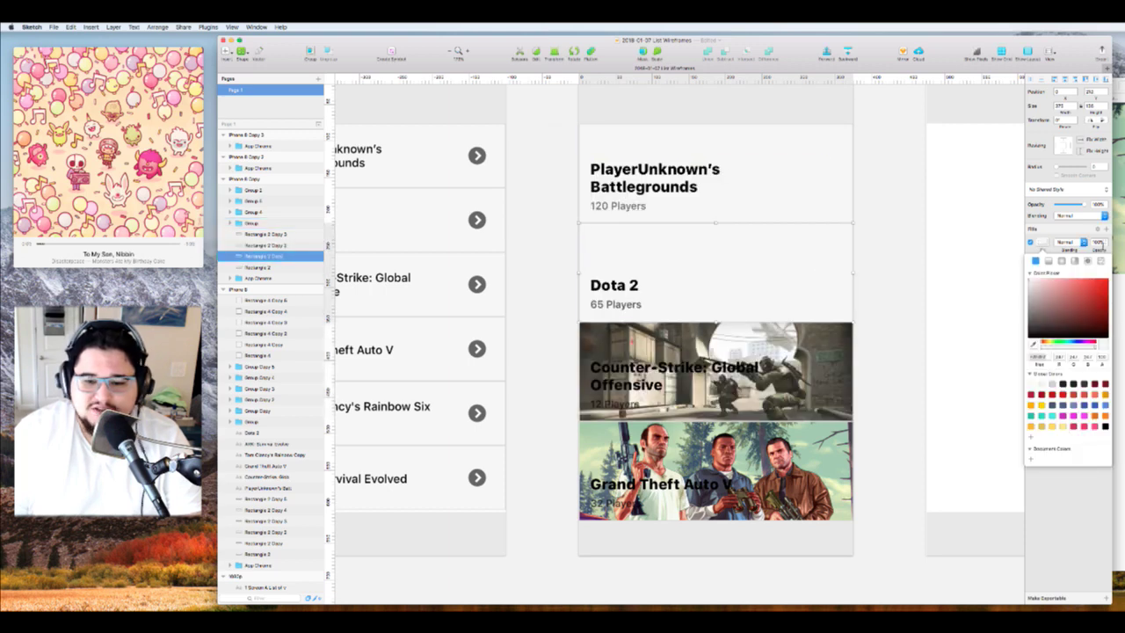
pyautogui.click(1087, 261)
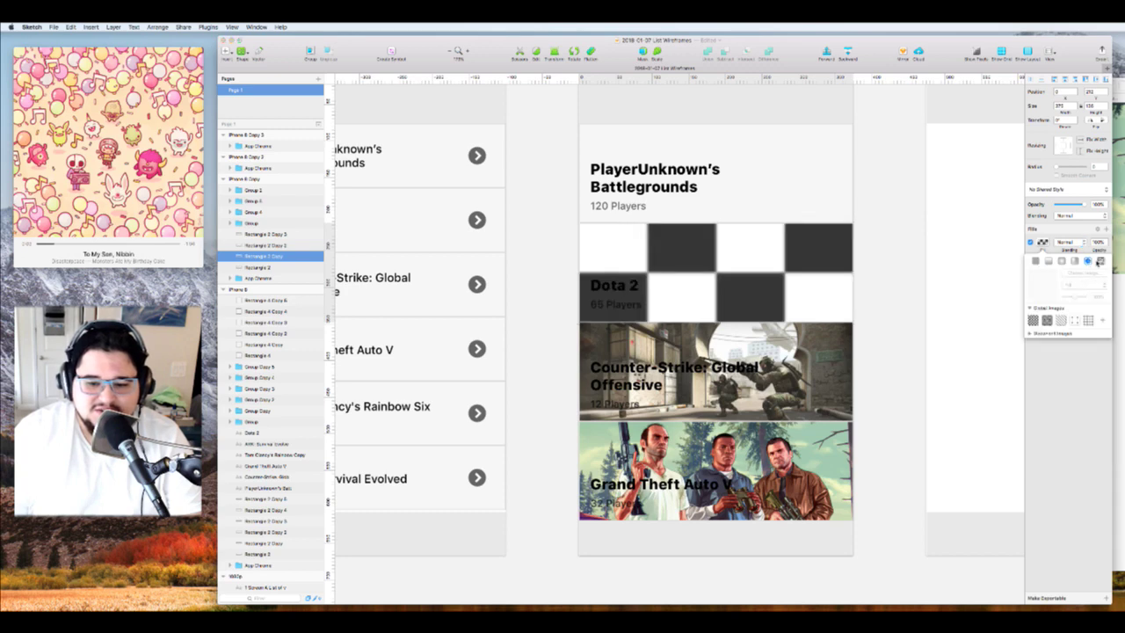
pyautogui.click(791, 274)
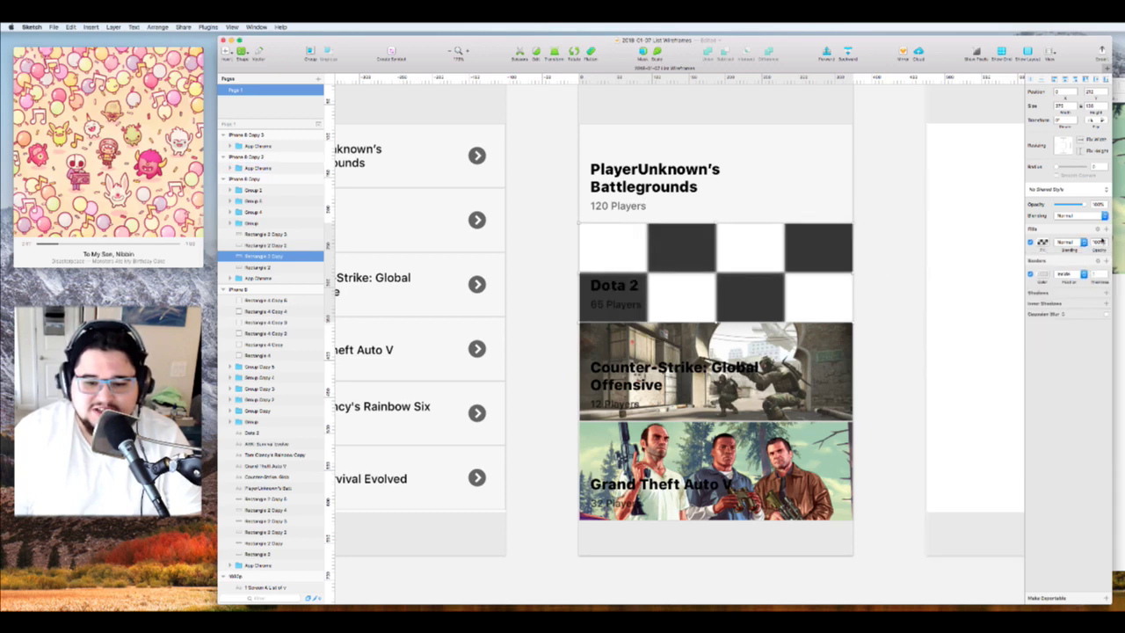
pyautogui.click(1043, 241)
pyautogui.click(1083, 273)
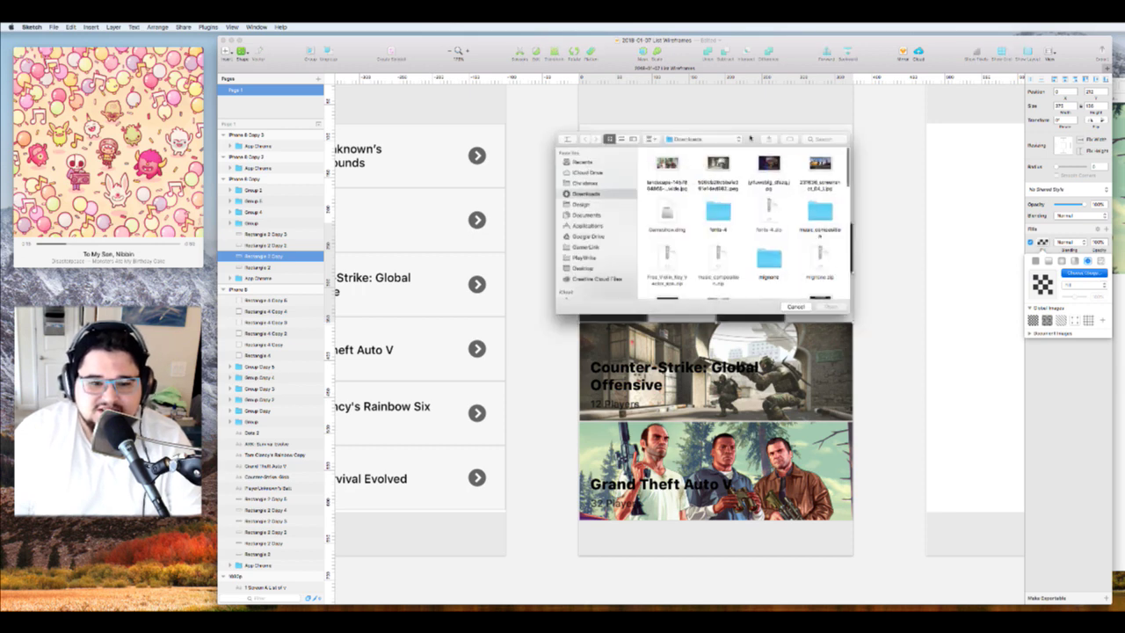
pyautogui.click(742, 138)
pyautogui.click(750, 138)
pyautogui.moveTo(752, 138); pyautogui.dragTo(786, 135)
pyautogui.click(804, 161)
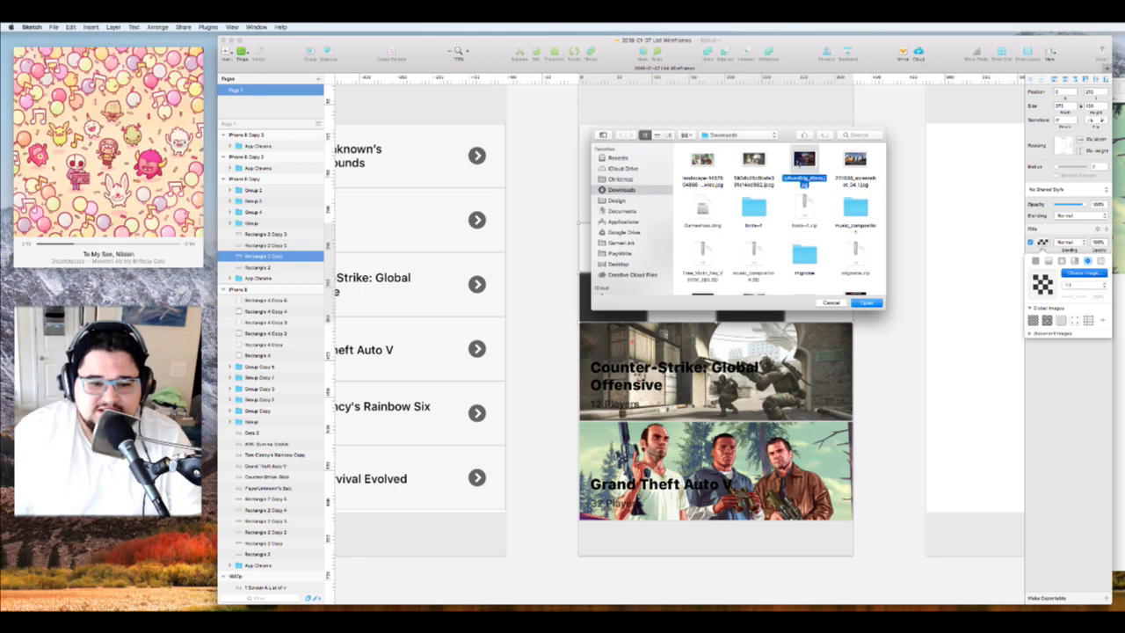
pyautogui.doubleClick(798, 164)
# Give the PlayerUnknown's Battlegrounds row's rectangle an image fill using the downloaded screenshot of armed players and an explosion
pyautogui.scroll(3, 803, 167)
pyautogui.click(843, 207)
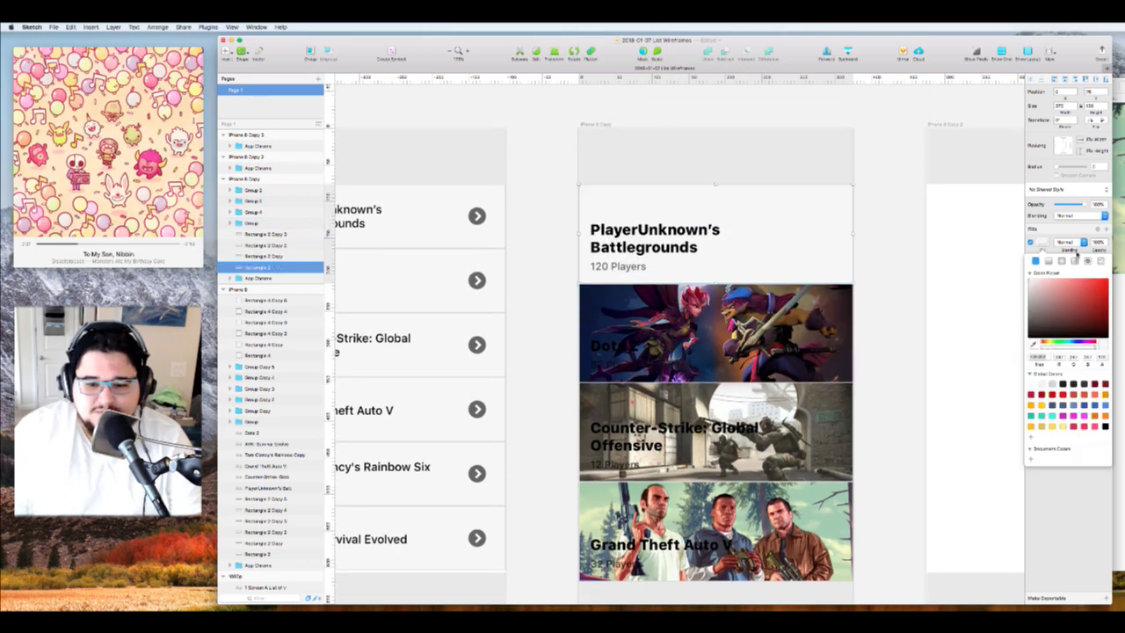
pyautogui.click(1086, 261)
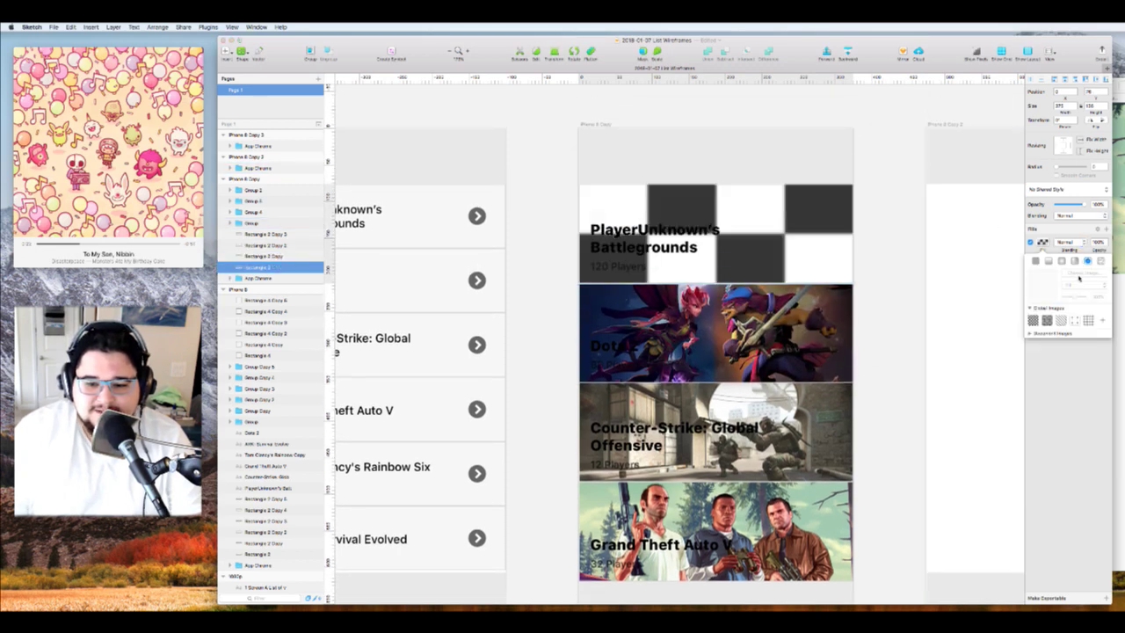
pyautogui.click(878, 271)
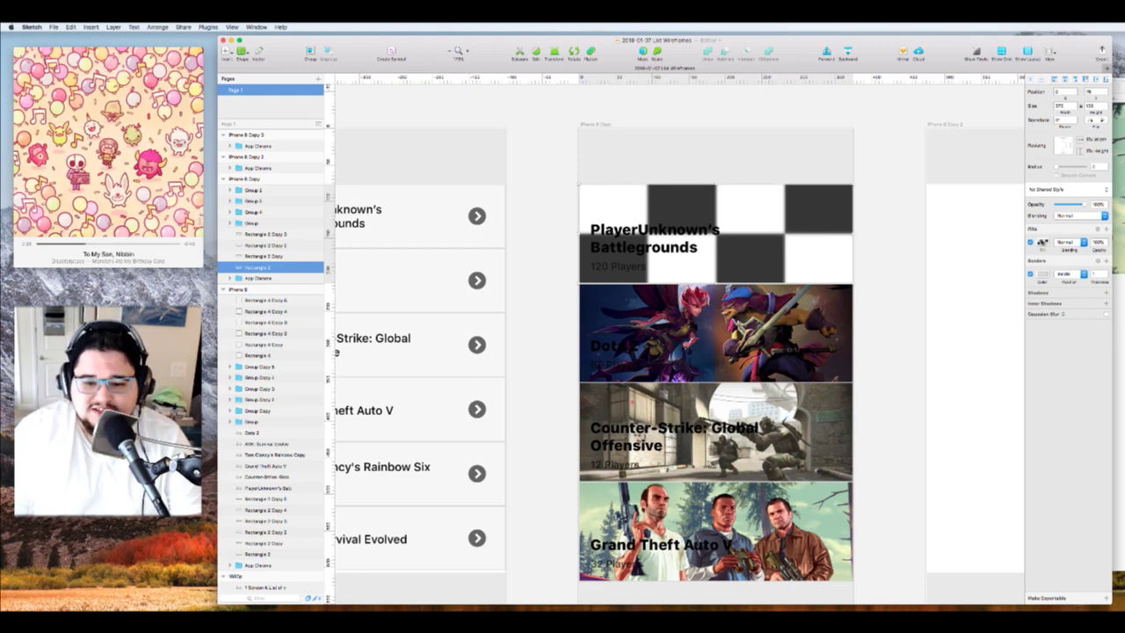
pyautogui.click(1042, 242)
pyautogui.click(1084, 272)
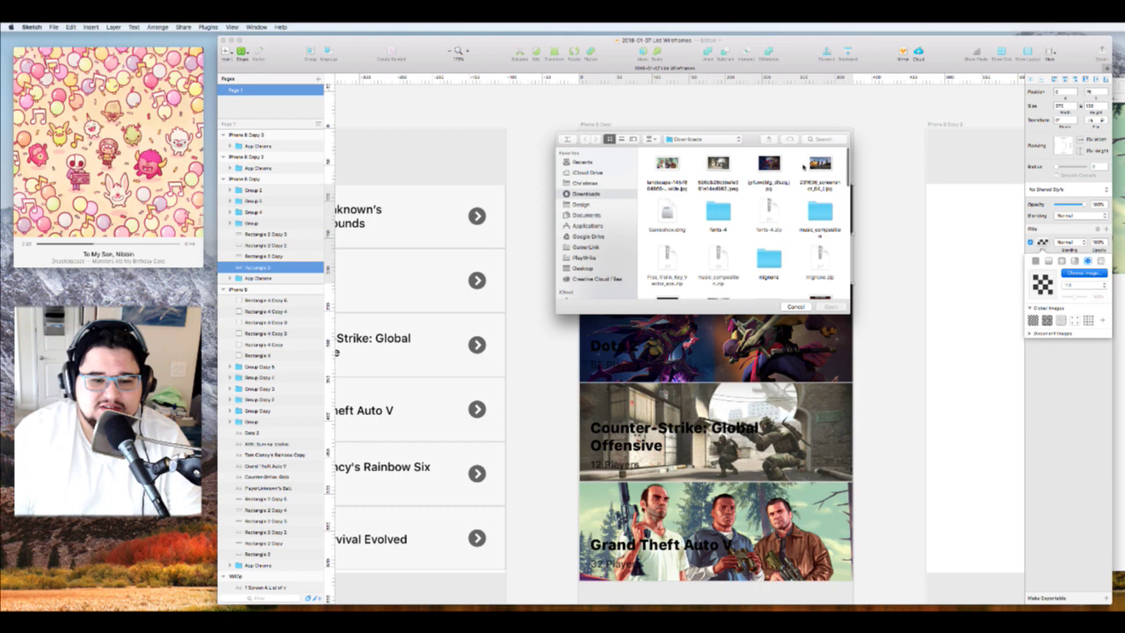
pyautogui.doubleClick(806, 167)
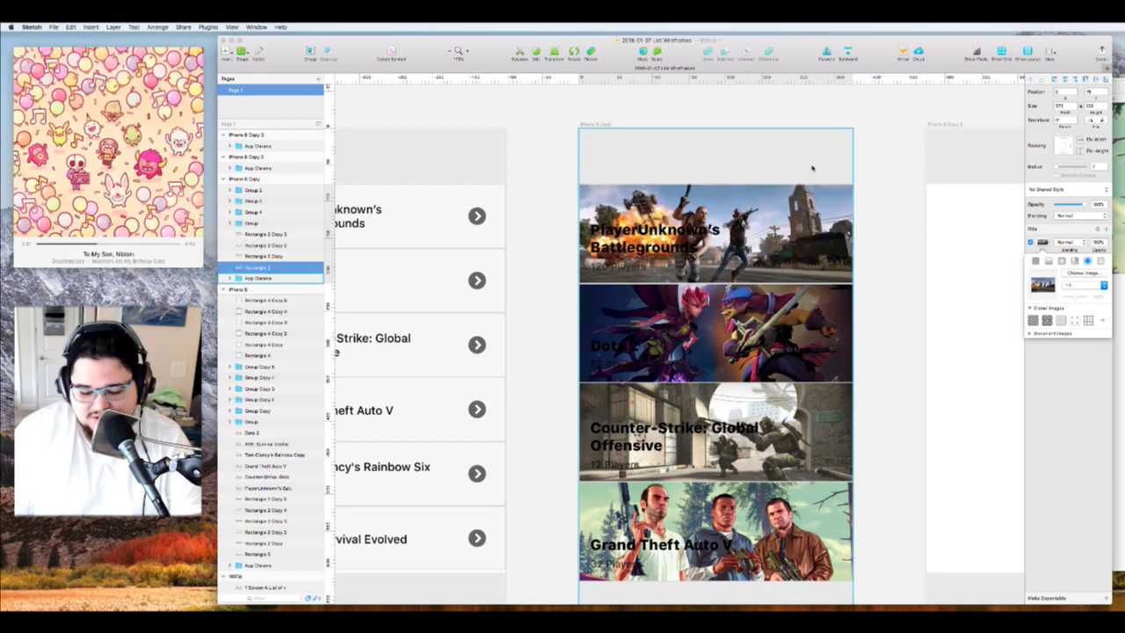
pyautogui.scroll(-2, 859, 283)
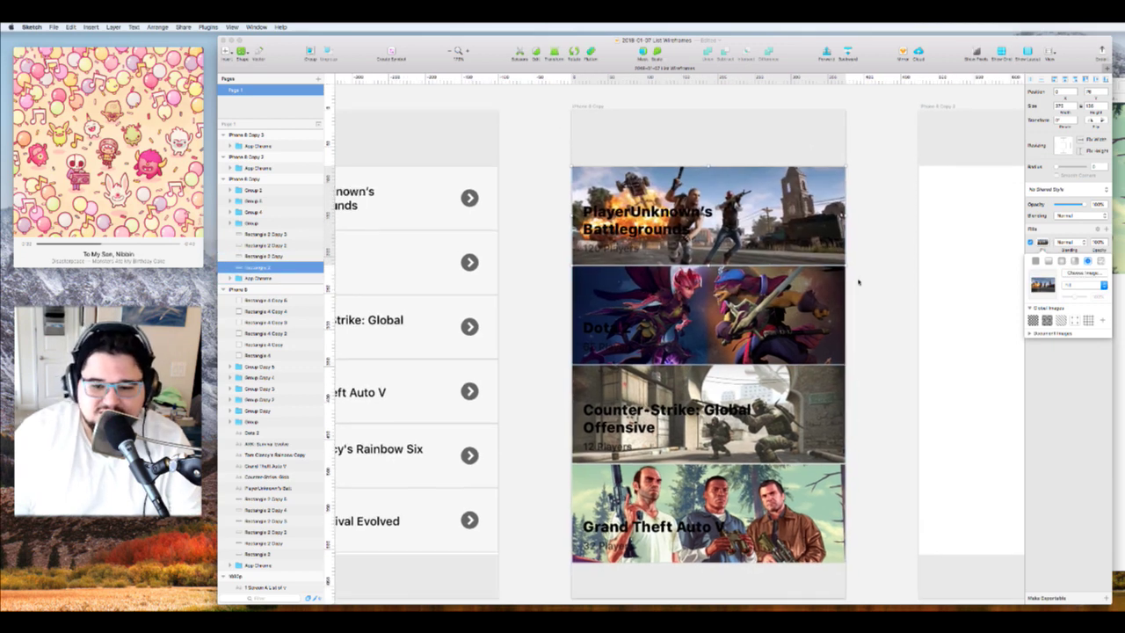
pyautogui.press('Escape')
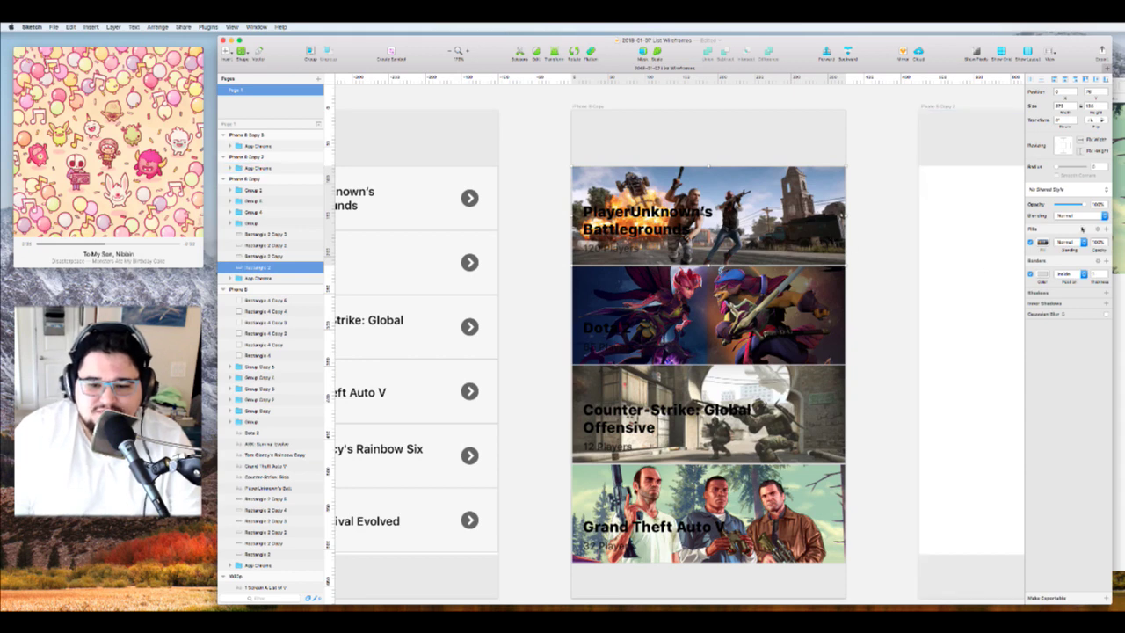
# Select the four image row rectangles together and redistribute them vertically with equal spacing
pyautogui.keyDown('shift'); pyautogui.click(835, 315); pyautogui.keyUp('shift')
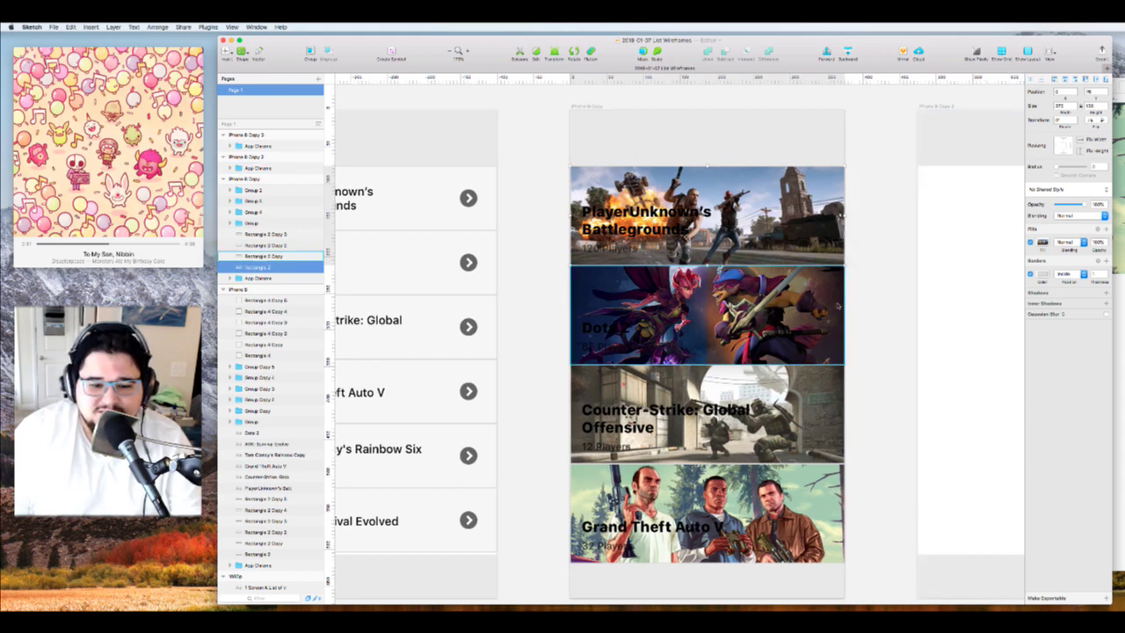
pyautogui.keyDown('shift'); pyautogui.click(828, 450); pyautogui.keyUp('shift')
pyautogui.keyDown('shift'); pyautogui.click(837, 475); pyautogui.keyUp('shift')
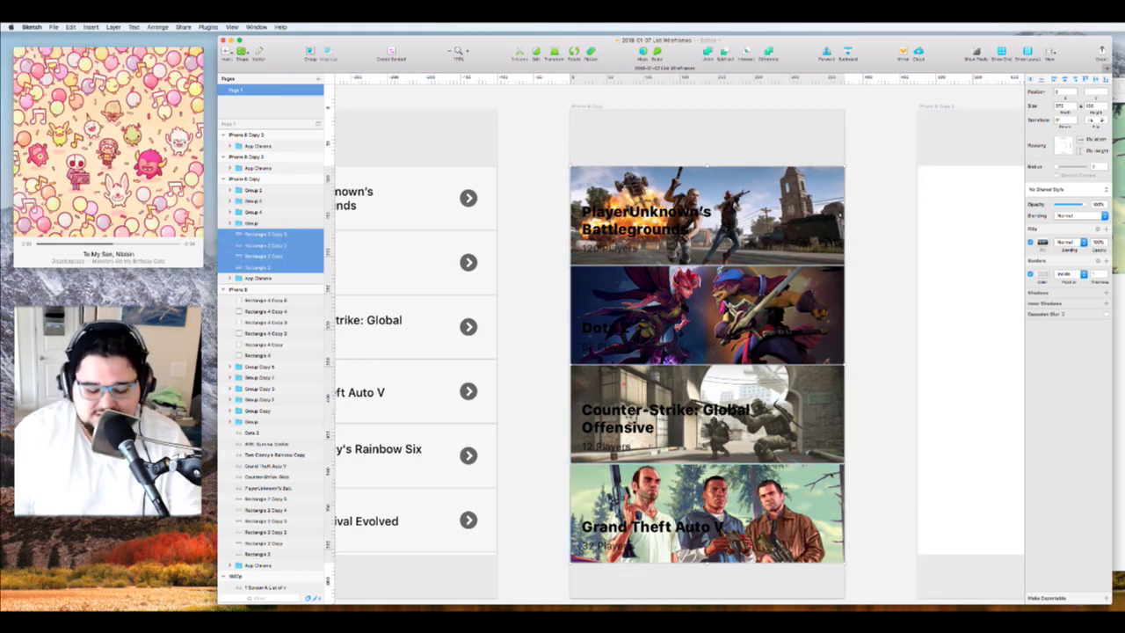
pyautogui.hotkey('ctrl', 'alt', 'v')
pyautogui.write('8')
pyautogui.press('Return')
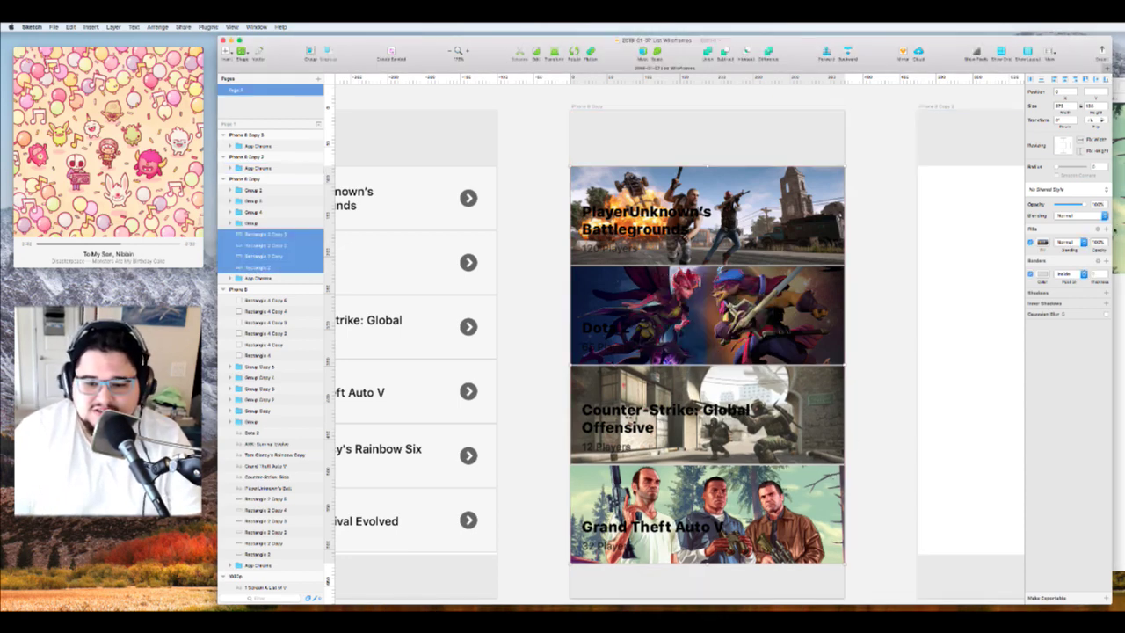
# Add a solid white fill over the images of all four selected rows and lower its opacity slightly
pyautogui.click(1107, 230)
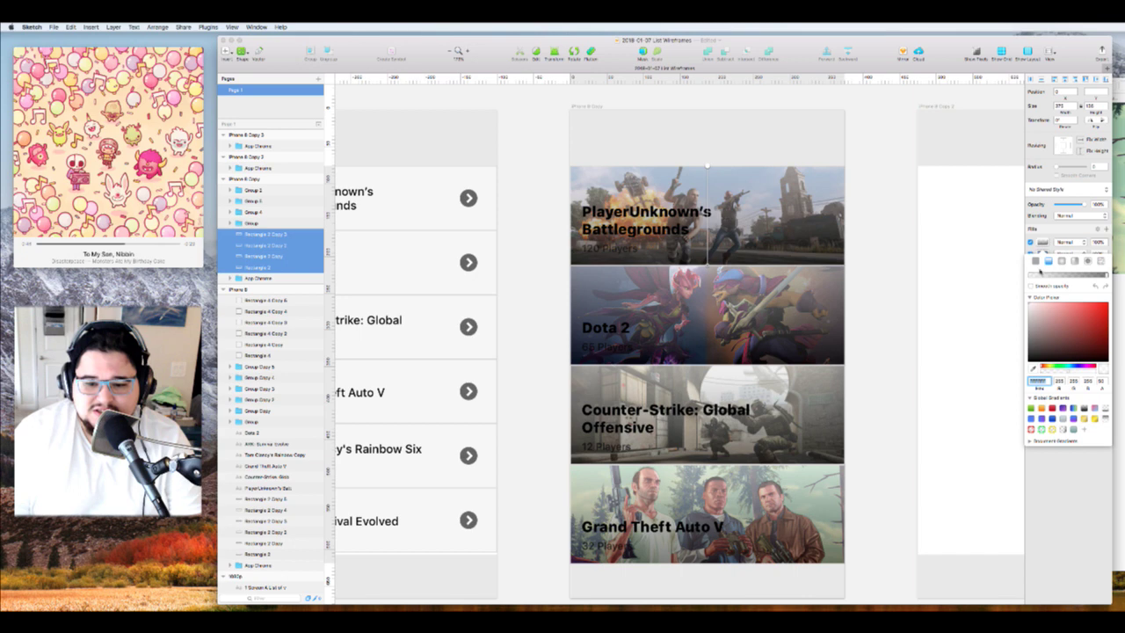
pyautogui.click(1036, 261)
pyautogui.moveTo(1042, 301); pyautogui.dragTo(1020, 280)
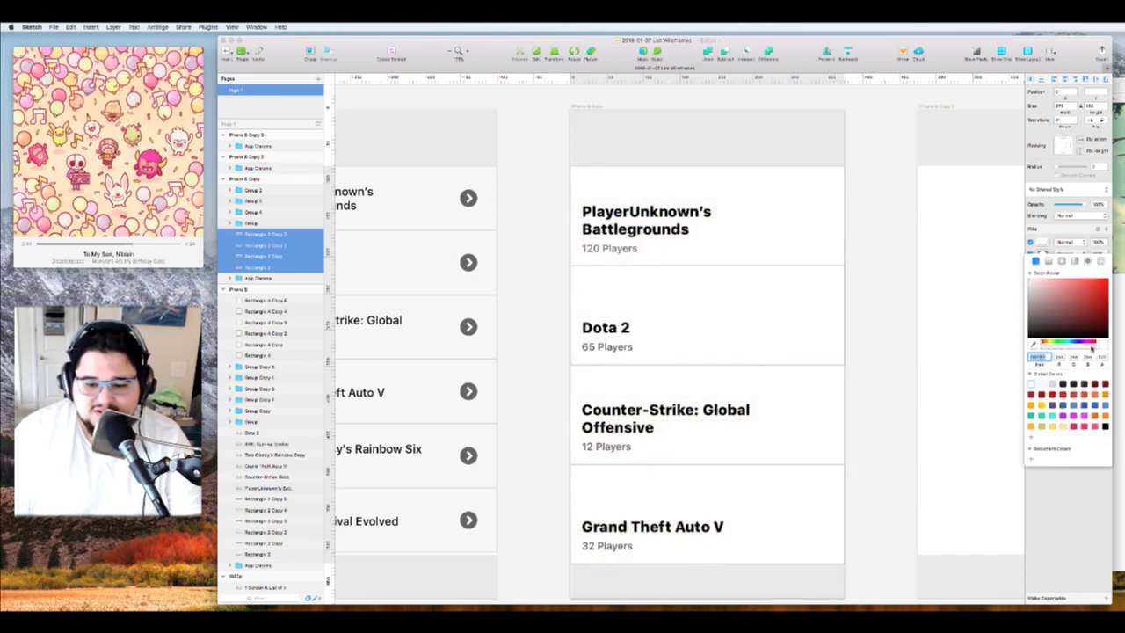
pyautogui.moveTo(1092, 349); pyautogui.dragTo(1087, 350)
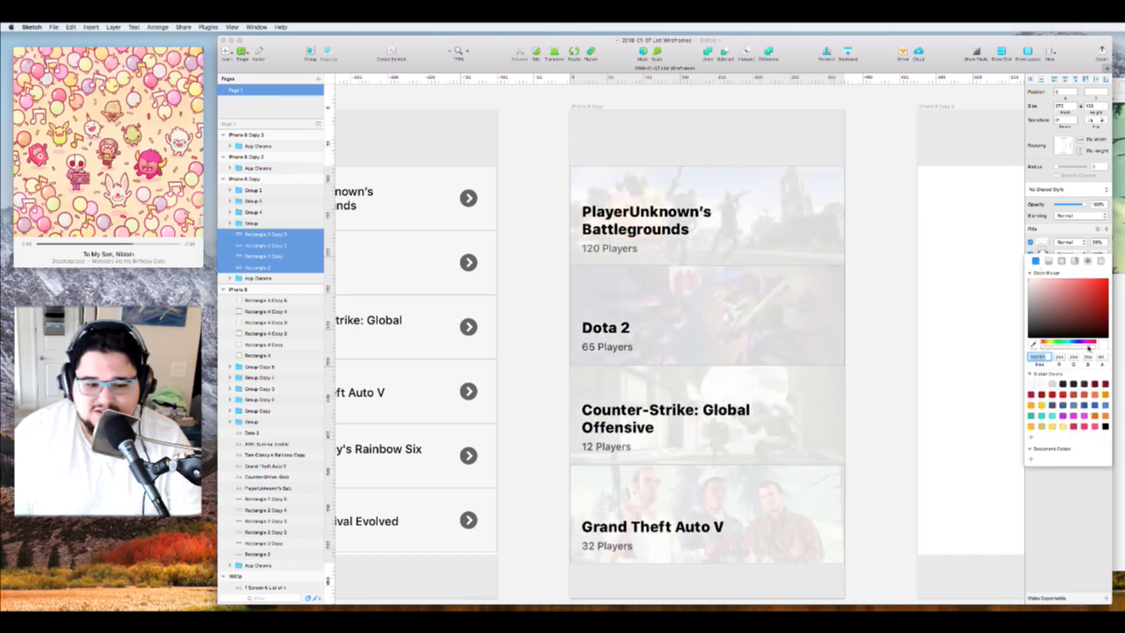
# Try Luminosity blending on the white fill, settle on Color to desaturate the images, and set its opacity to 100%
pyautogui.click(1082, 243)
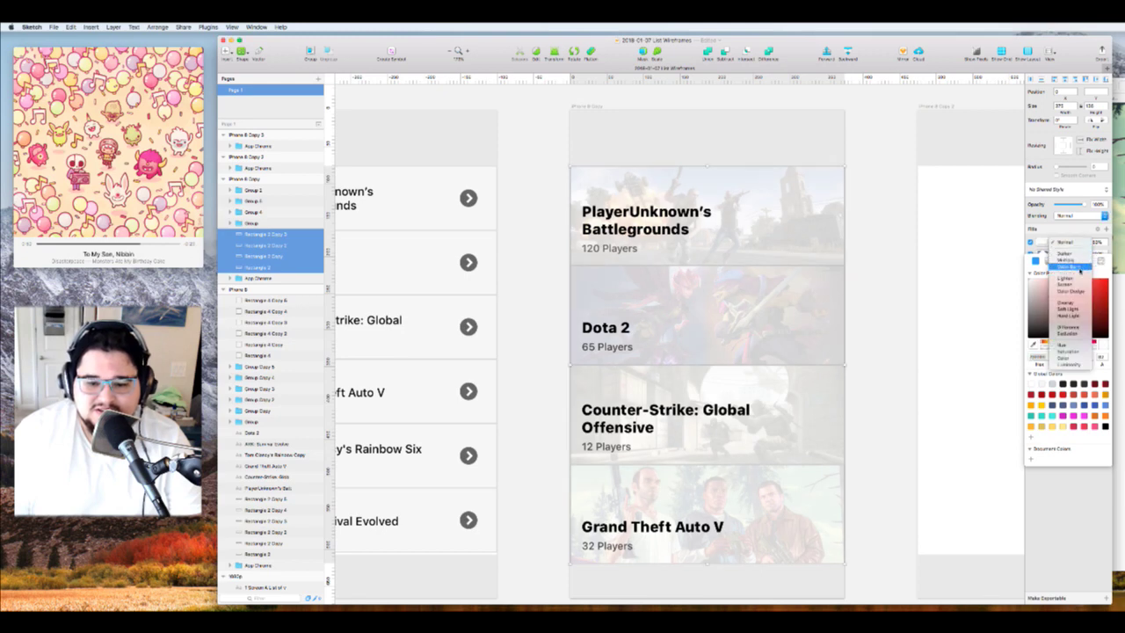
pyautogui.click(1074, 364)
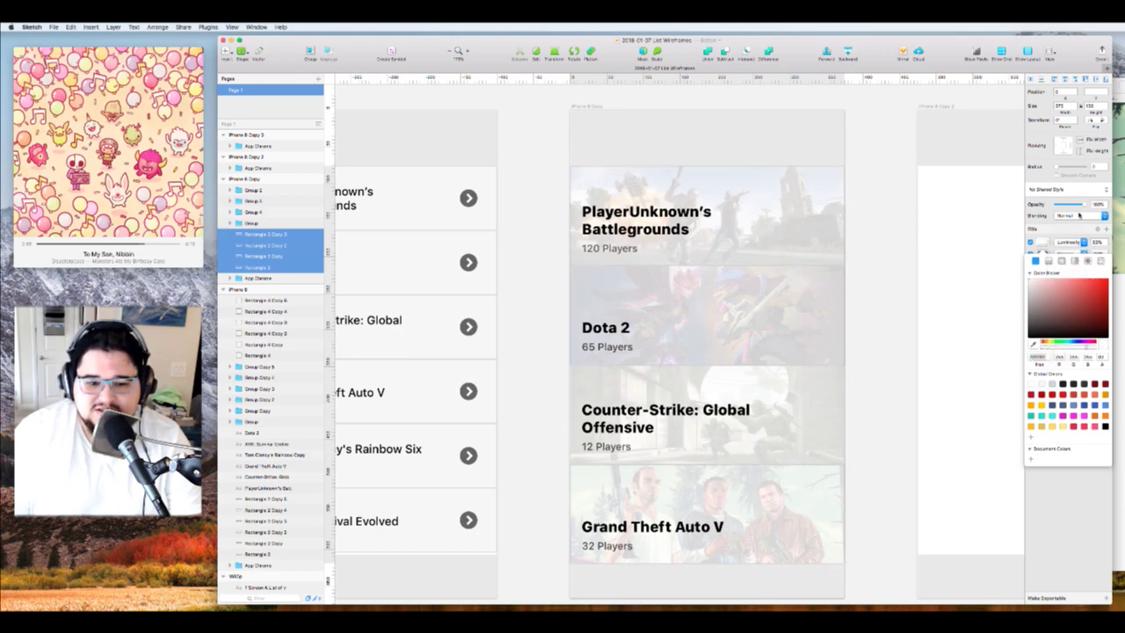
pyautogui.click(1070, 243)
pyautogui.click(1071, 242)
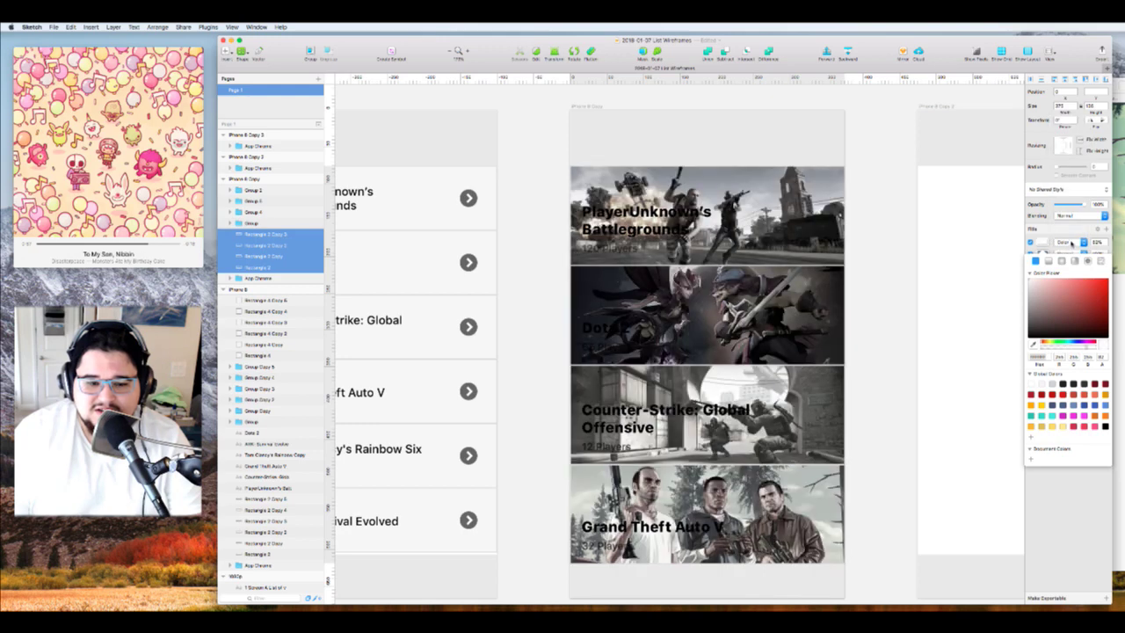
pyautogui.click(1071, 242)
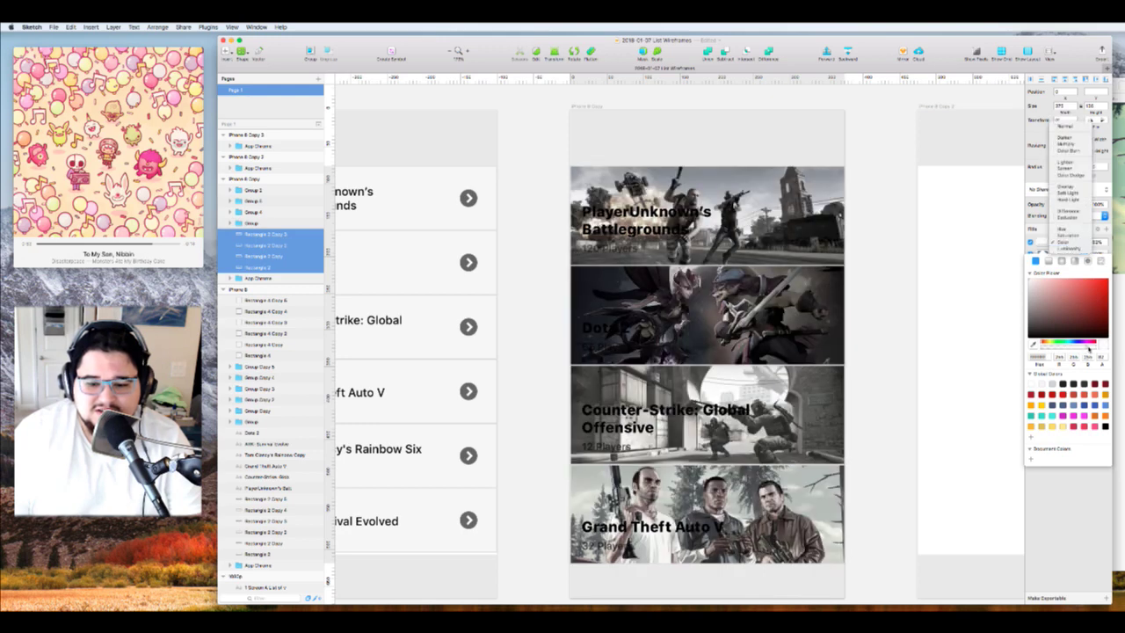
pyautogui.moveTo(1088, 349); pyautogui.dragTo(1104, 350)
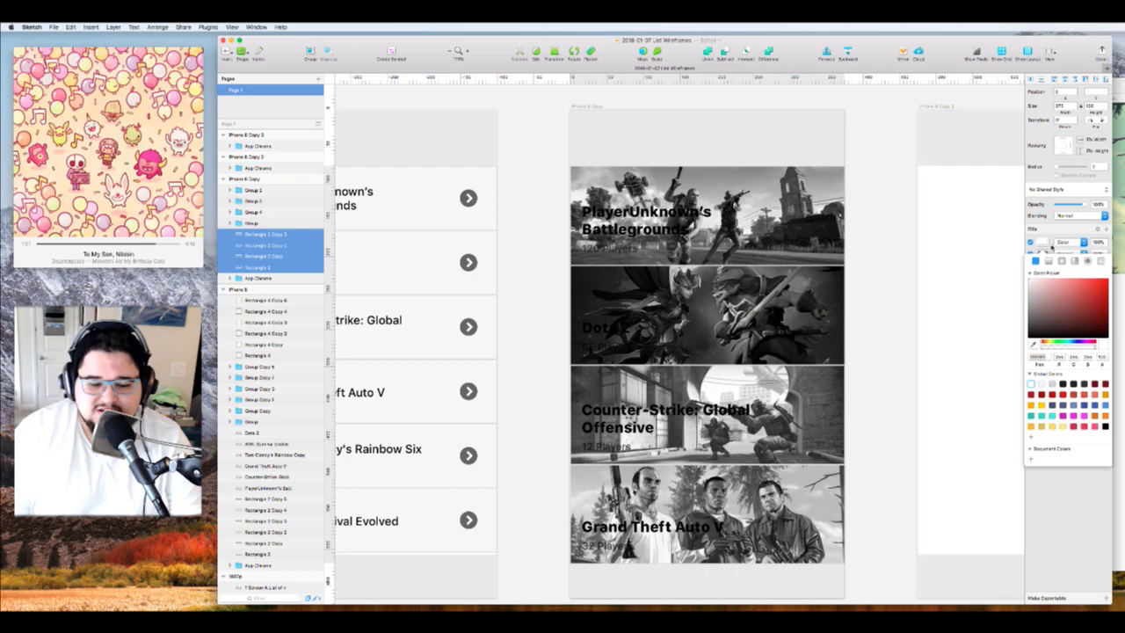
# Add a dark gray solid fill over the four selected row images and lower its opacity slightly so they show through
pyautogui.click(1106, 227)
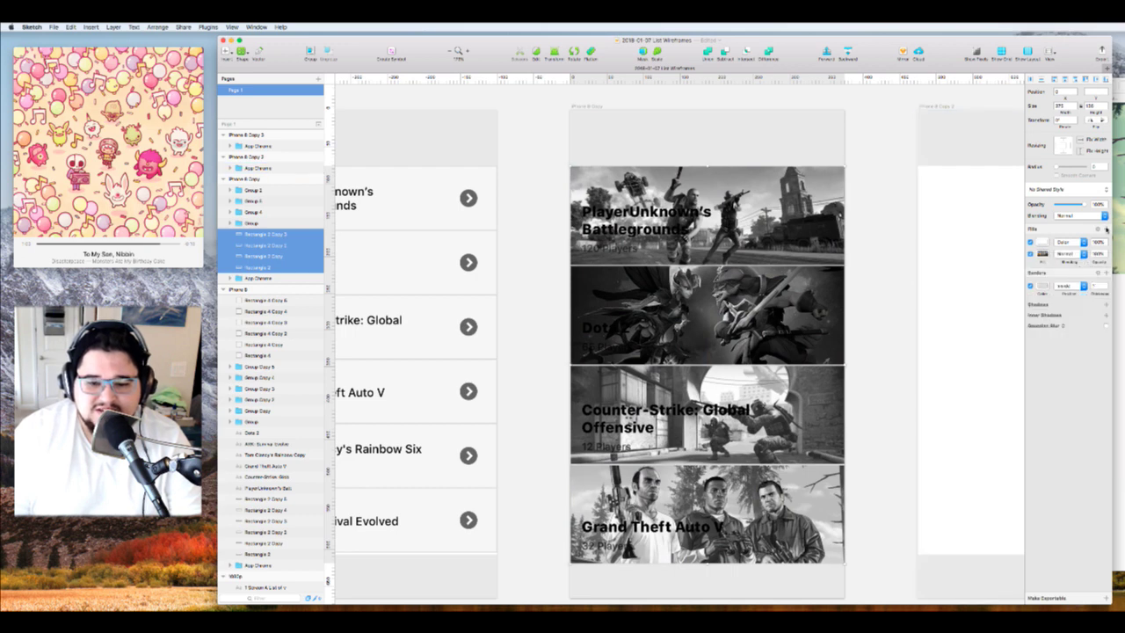
pyautogui.click(1106, 229)
pyautogui.click(1036, 261)
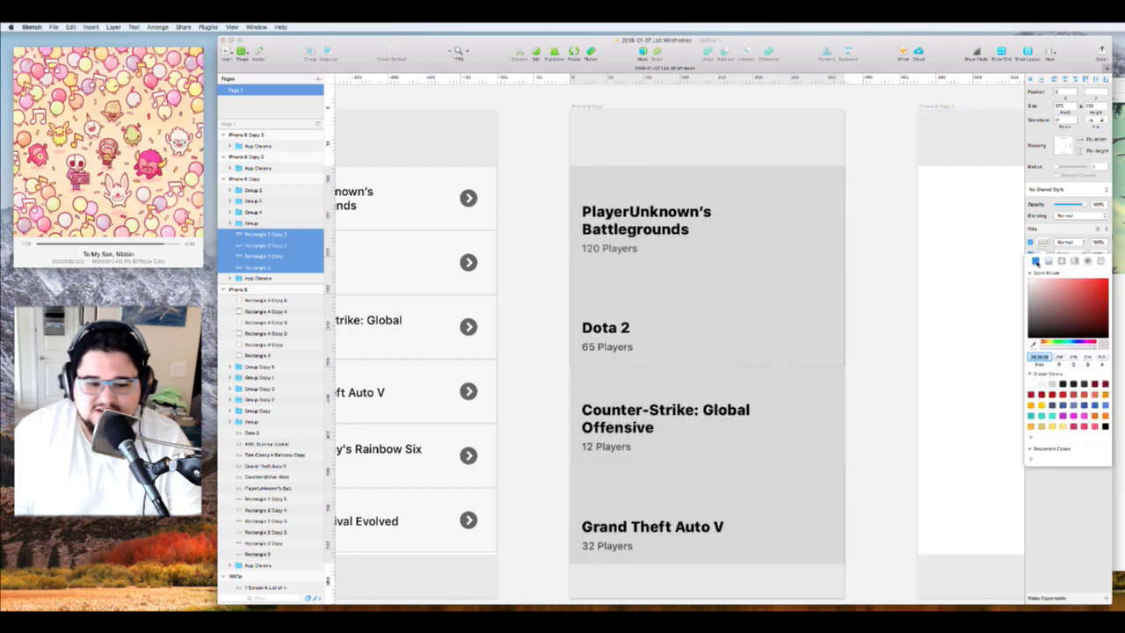
pyautogui.moveTo(1061, 282); pyautogui.dragTo(1008, 328)
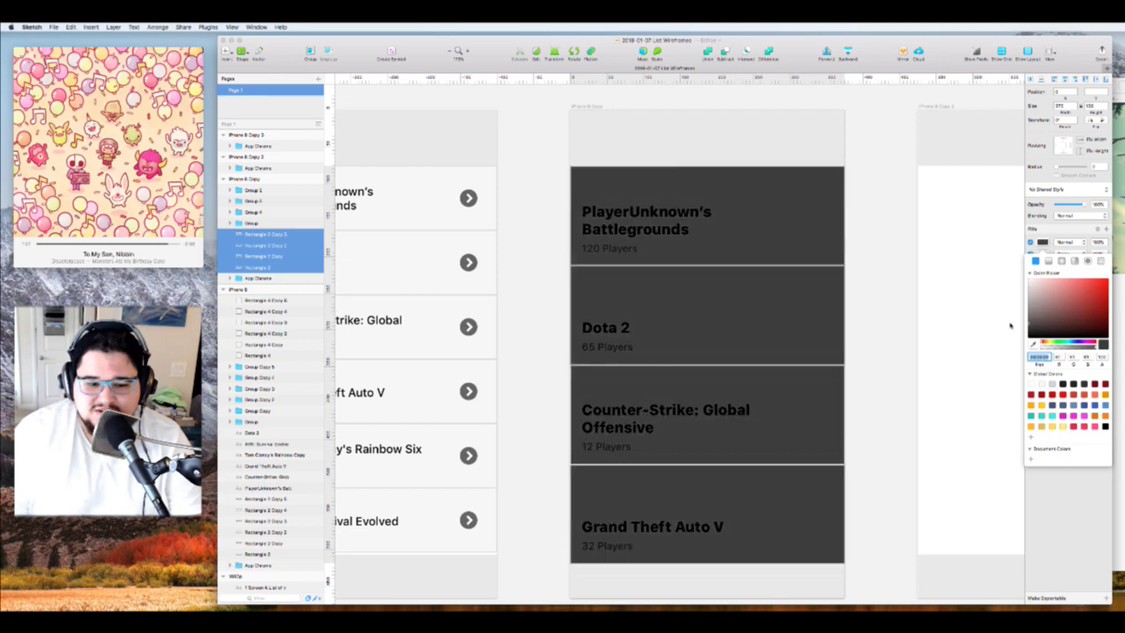
pyautogui.moveTo(1086, 351)
pyautogui.mouseDown()
pyautogui.moveTo(1071, 351)
pyautogui.moveTo(1089, 350)
pyautogui.mouseUp()
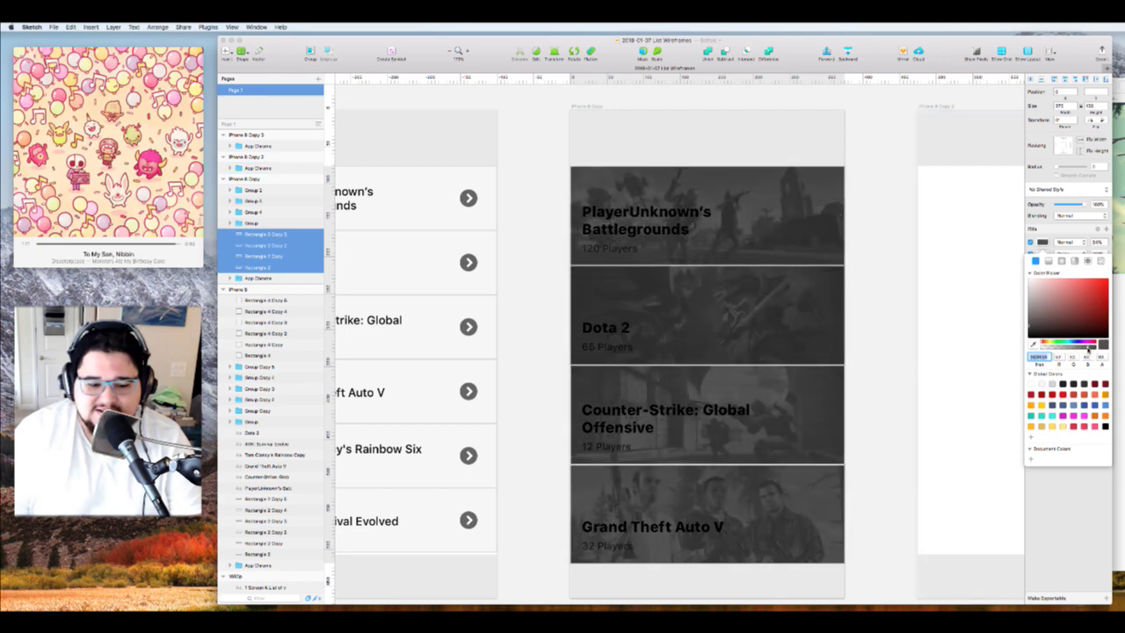
# Ungroup the title and player-count text groups of all four rows and color their text white
pyautogui.click(668, 420)
pyautogui.click(635, 527)
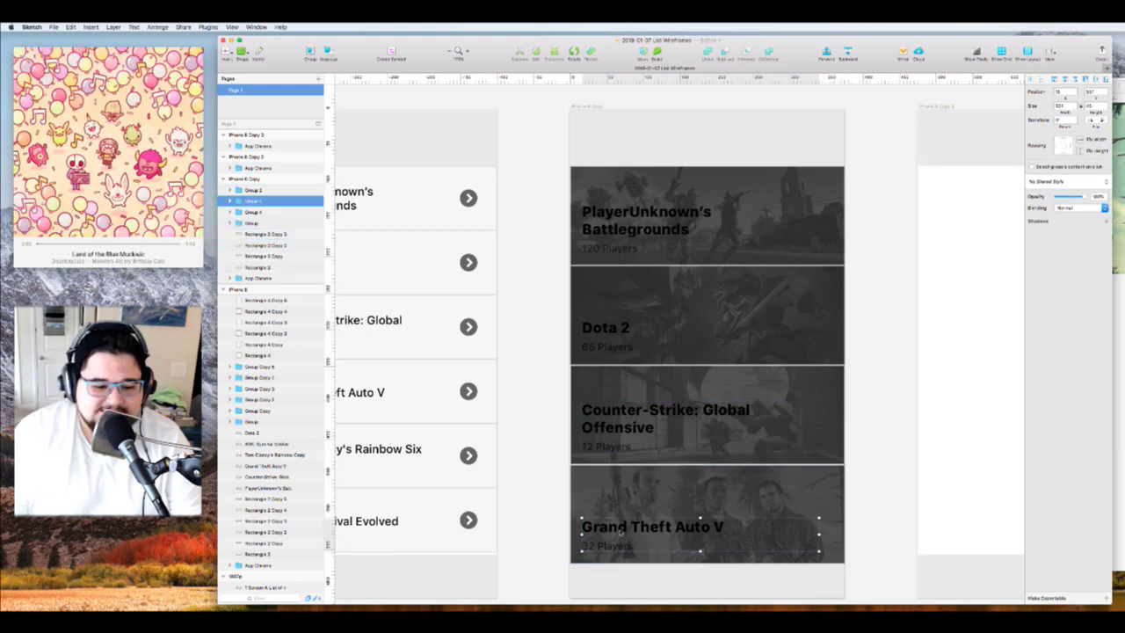
pyautogui.keyDown('shift'); pyautogui.click(624, 411); pyautogui.keyUp('shift')
pyautogui.keyDown('shift'); pyautogui.click(616, 347); pyautogui.keyUp('shift')
pyautogui.keyDown('shift'); pyautogui.click(615, 243); pyautogui.keyUp('shift')
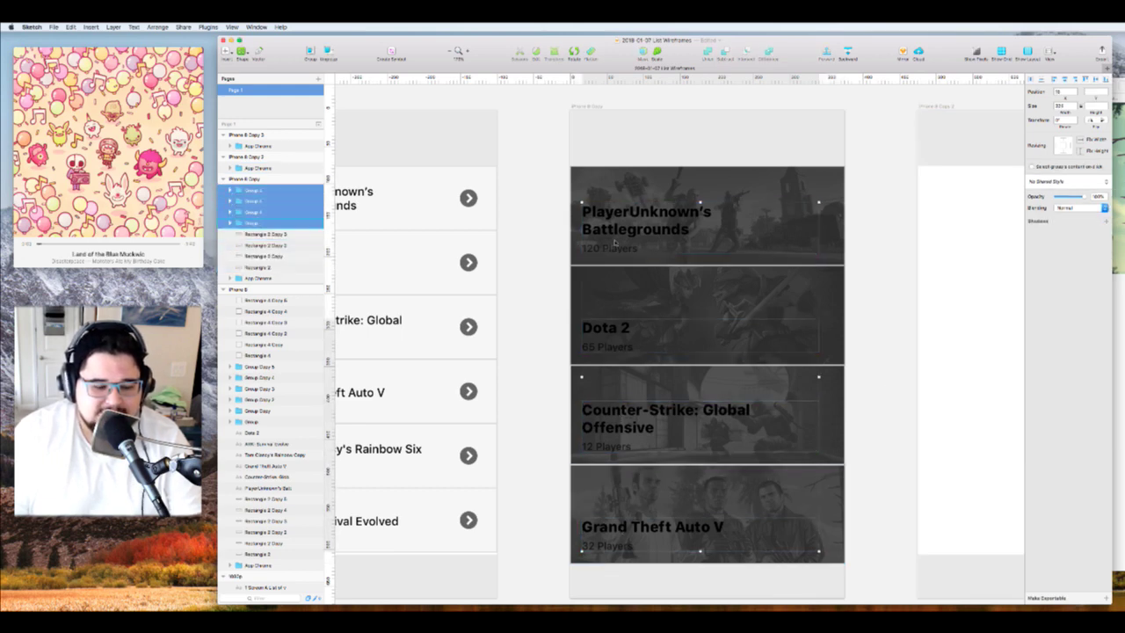
pyautogui.press('Return')
pyautogui.click(1075, 190)
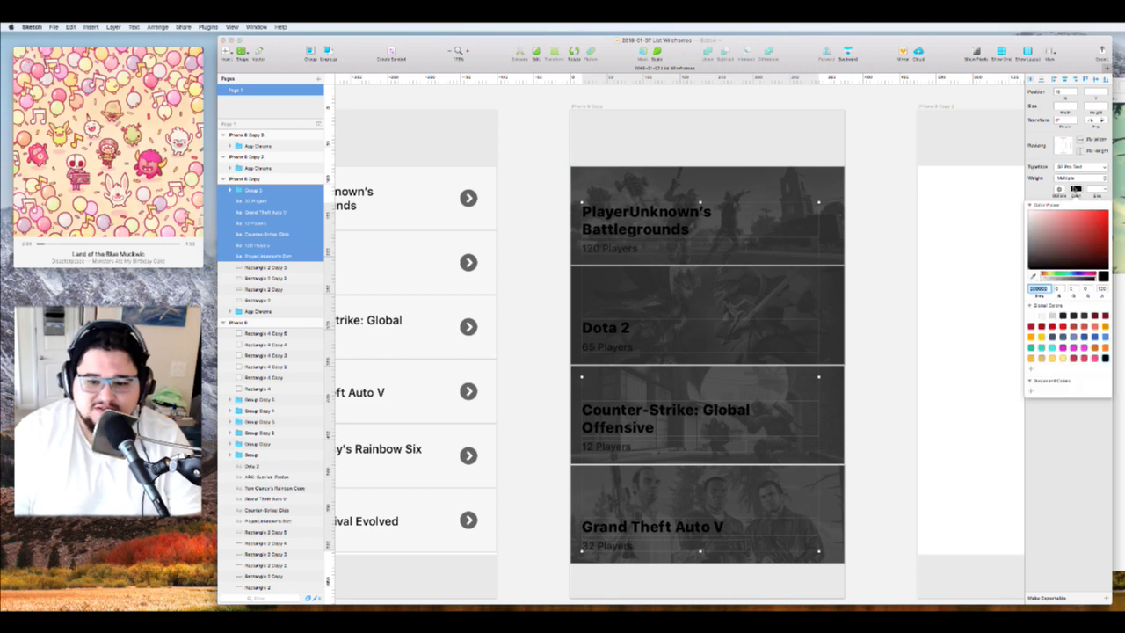
pyautogui.moveTo(1059, 239); pyautogui.dragTo(952, 166)
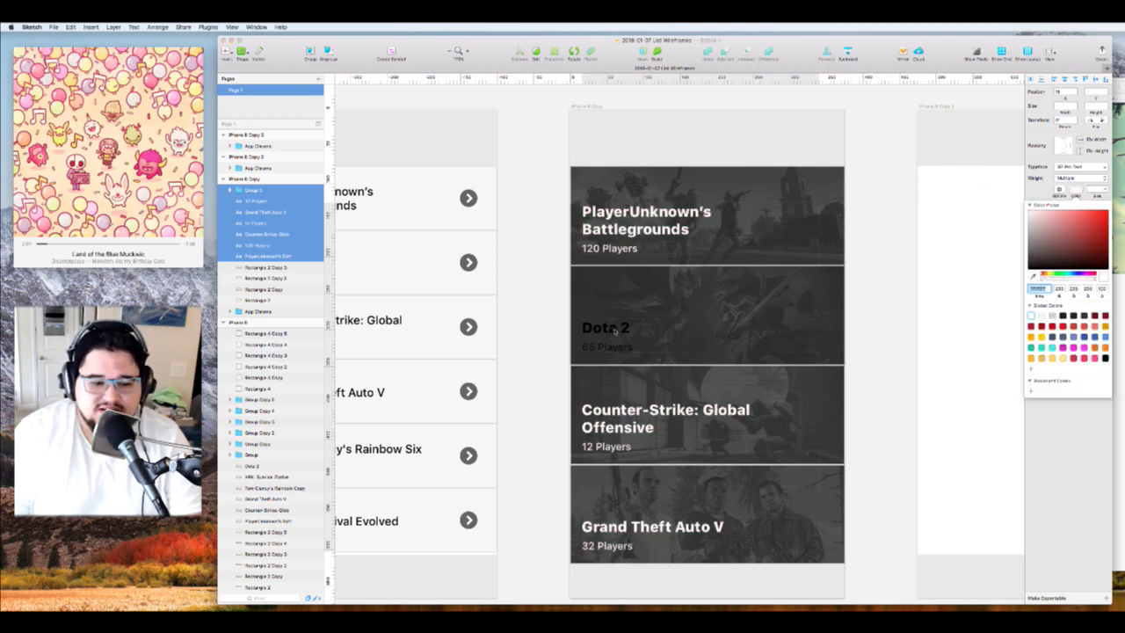
# Ungroup the remaining Dota 2 text group and color its title and player count white
pyautogui.click(665, 318)
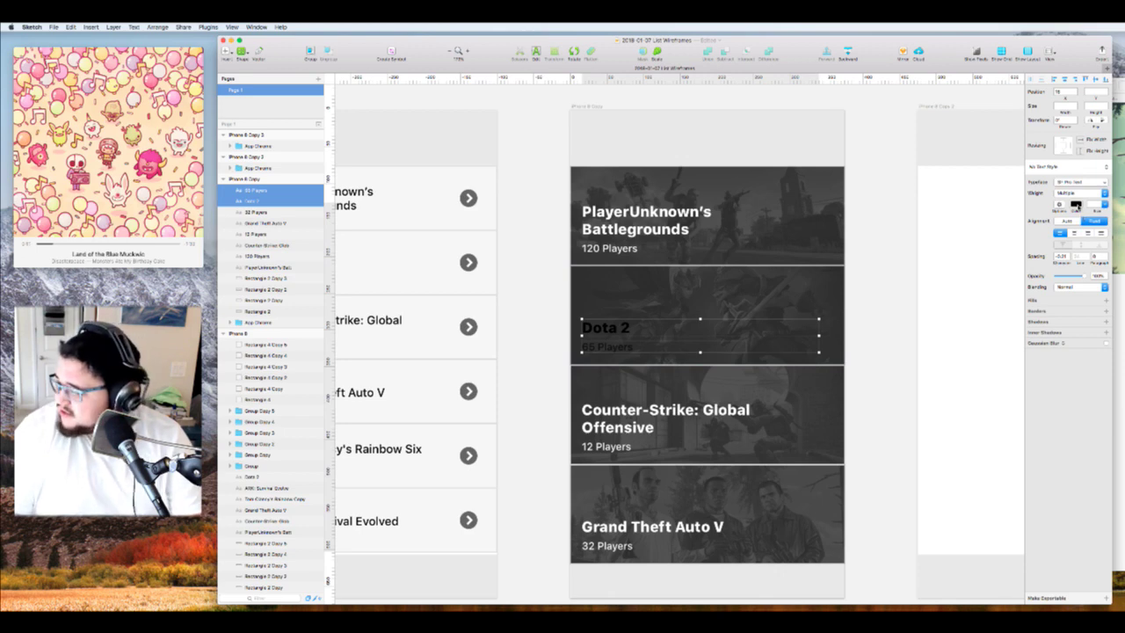
pyautogui.click(1077, 206)
pyautogui.press('Escape')
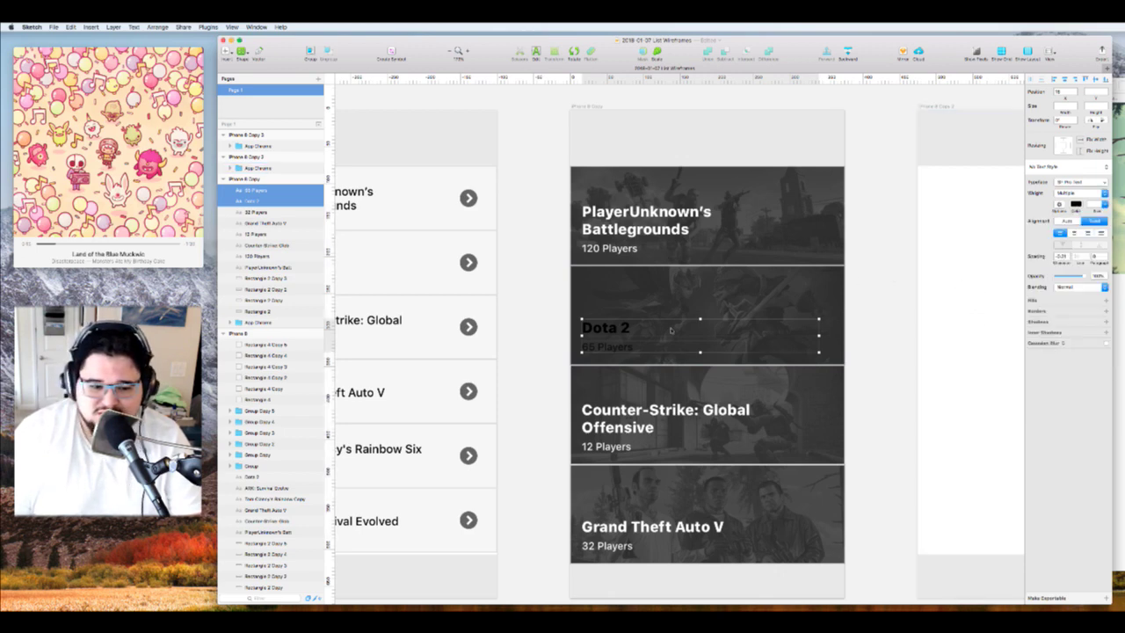
pyautogui.click(1077, 205)
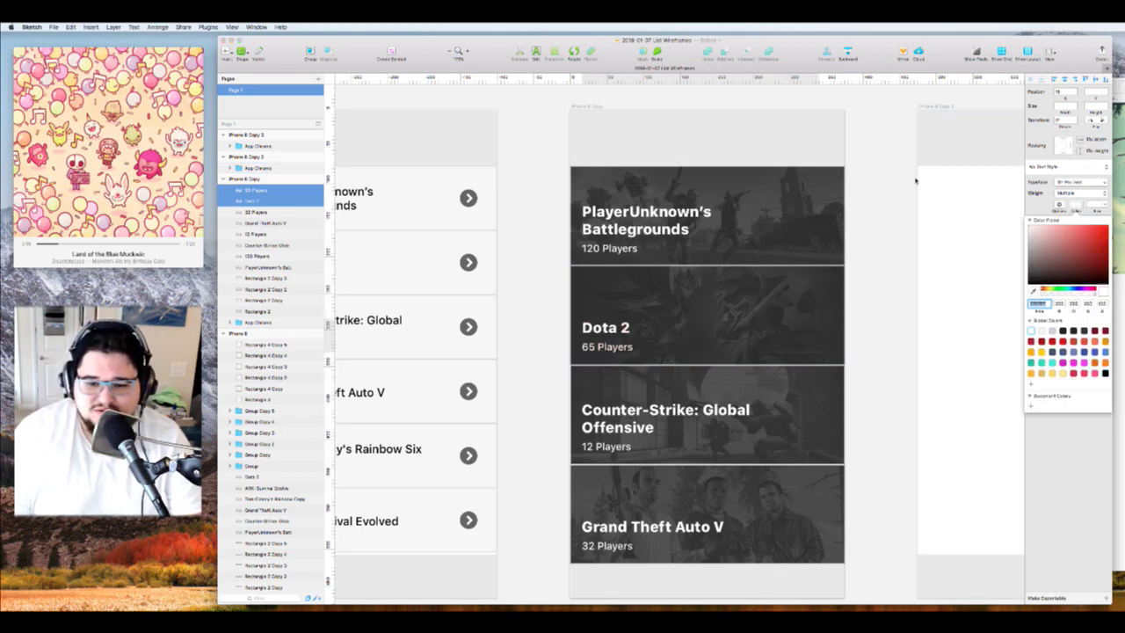
pyautogui.press('Escape')
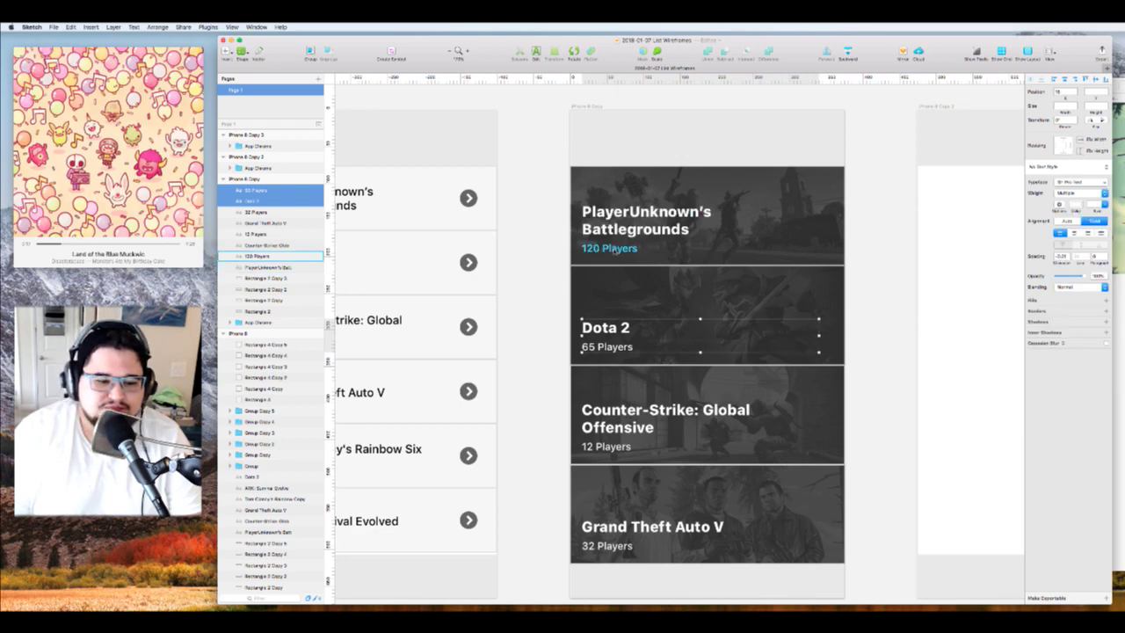
pyautogui.click(821, 252)
pyautogui.keyDown('shift'); pyautogui.click(820, 308); pyautogui.keyUp('shift')
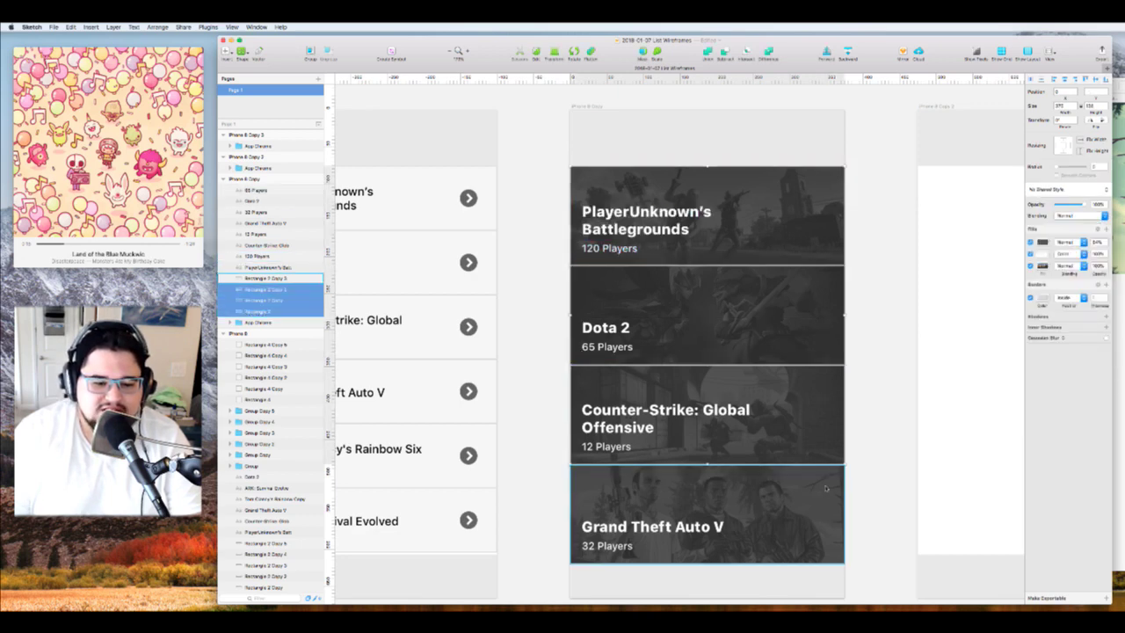
pyautogui.click(863, 434)
# Select the four player-count texts together and lower their opacity so they recede behind the titles
pyautogui.click(619, 544)
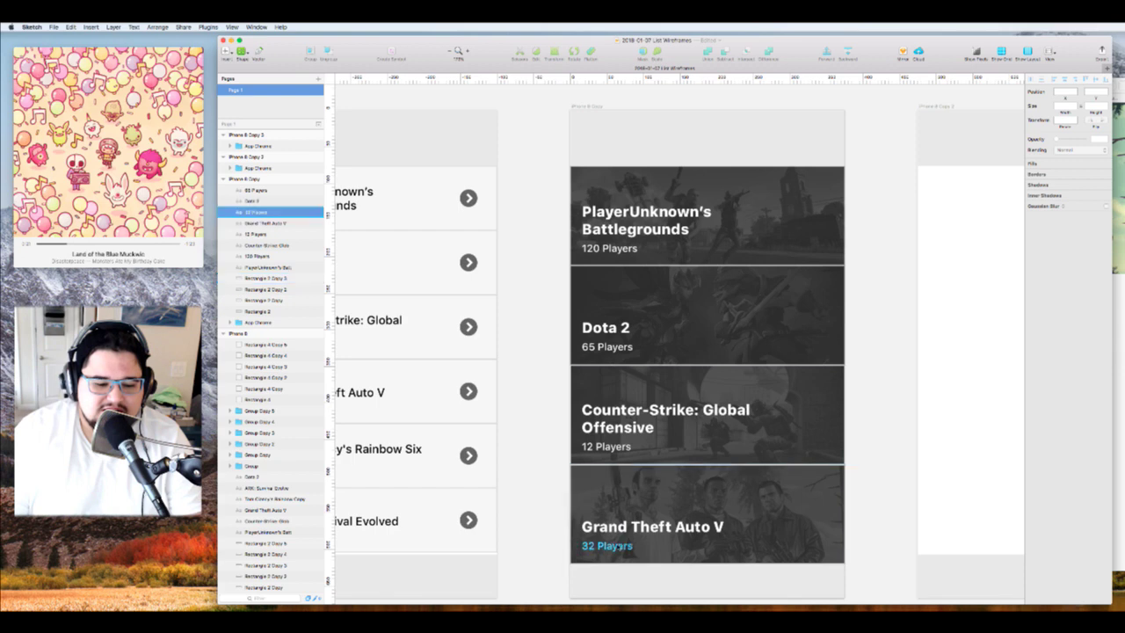
pyautogui.keyDown('shift'); pyautogui.click(606, 446); pyautogui.keyUp('shift')
pyautogui.keyDown('shift'); pyautogui.click(605, 445); pyautogui.keyUp('shift')
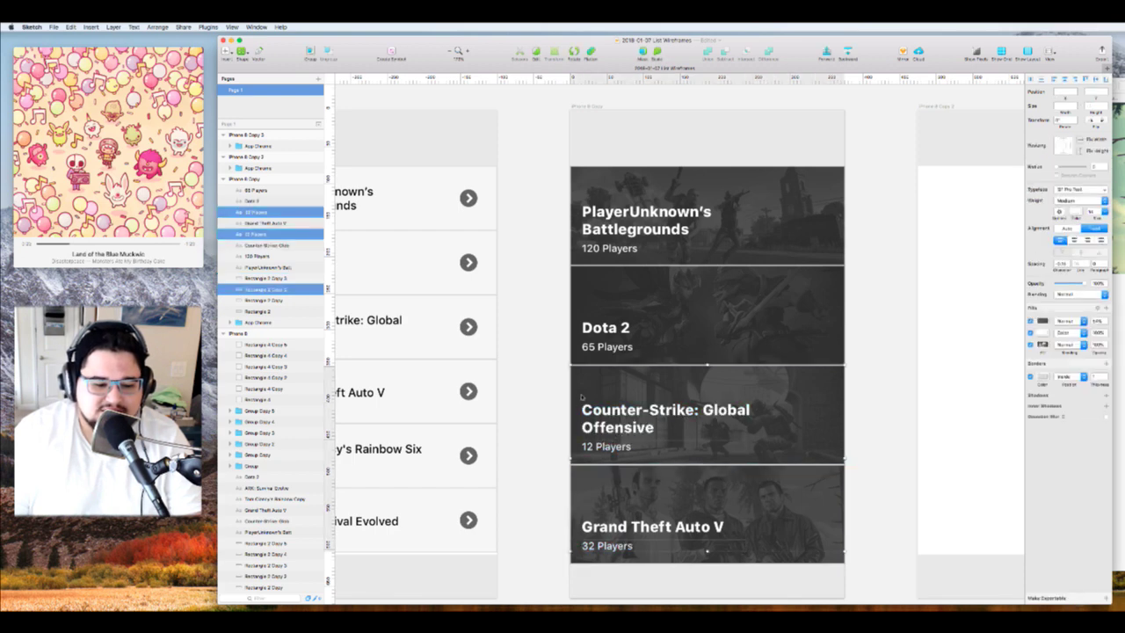
pyautogui.keyDown('shift'); pyautogui.click(612, 386); pyautogui.keyUp('shift')
pyautogui.keyDown('shift'); pyautogui.click(606, 347); pyautogui.keyUp('shift')
pyautogui.keyDown('shift'); pyautogui.click(607, 247); pyautogui.keyUp('shift')
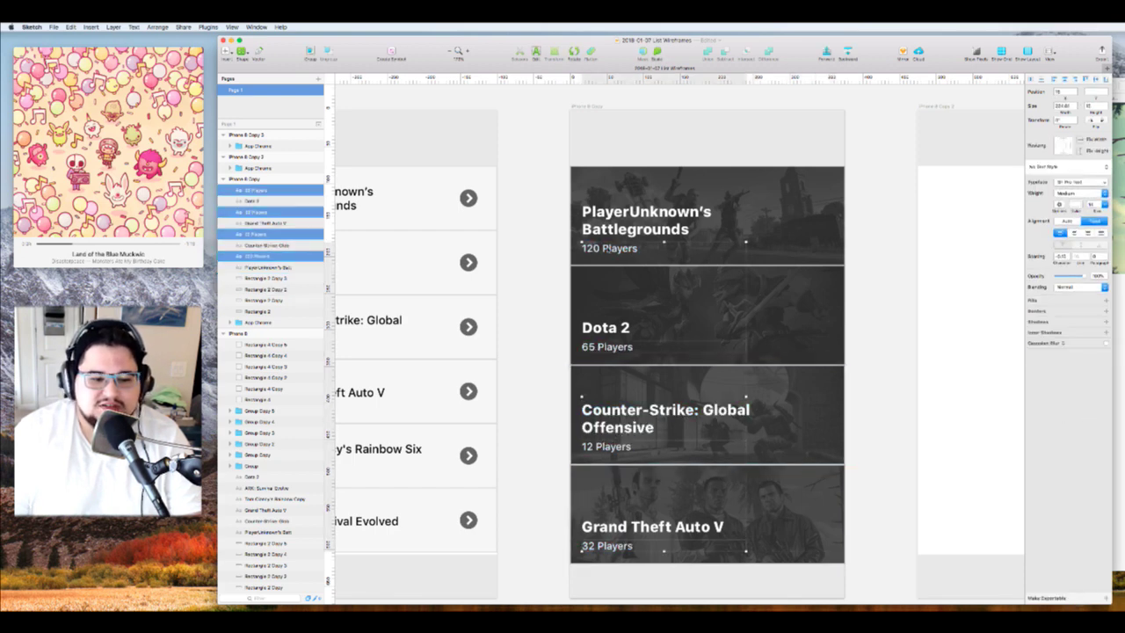
pyautogui.moveTo(1076, 276); pyautogui.dragTo(1074, 276)
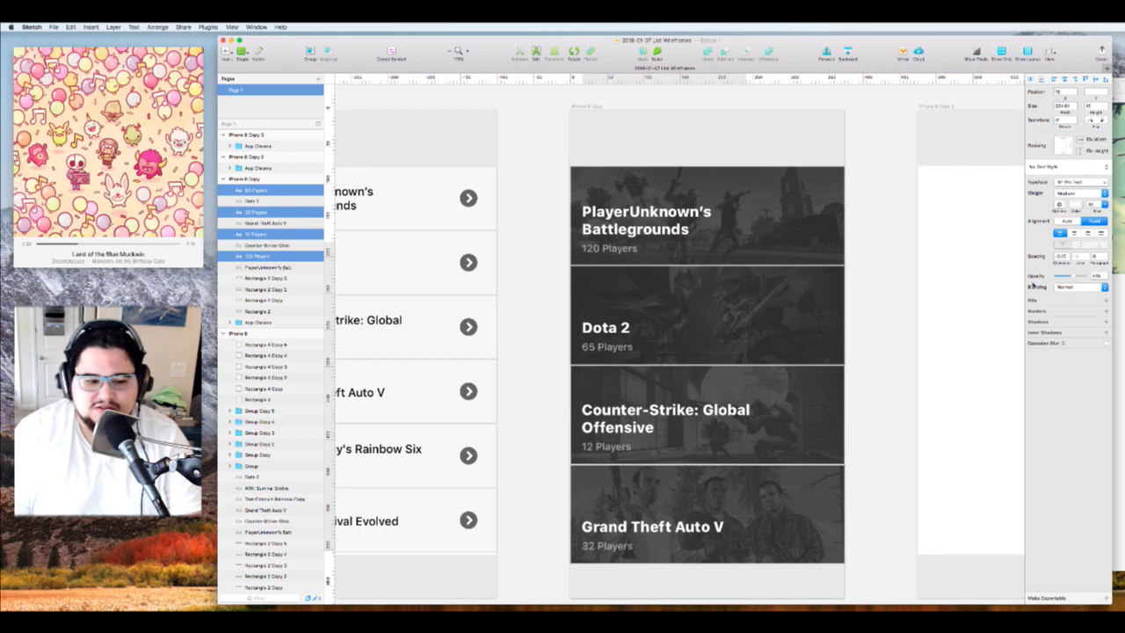
pyautogui.click(891, 331)
# Try a character spacing of -1 on all four game titles together and settle on -0.6
pyautogui.click(675, 526)
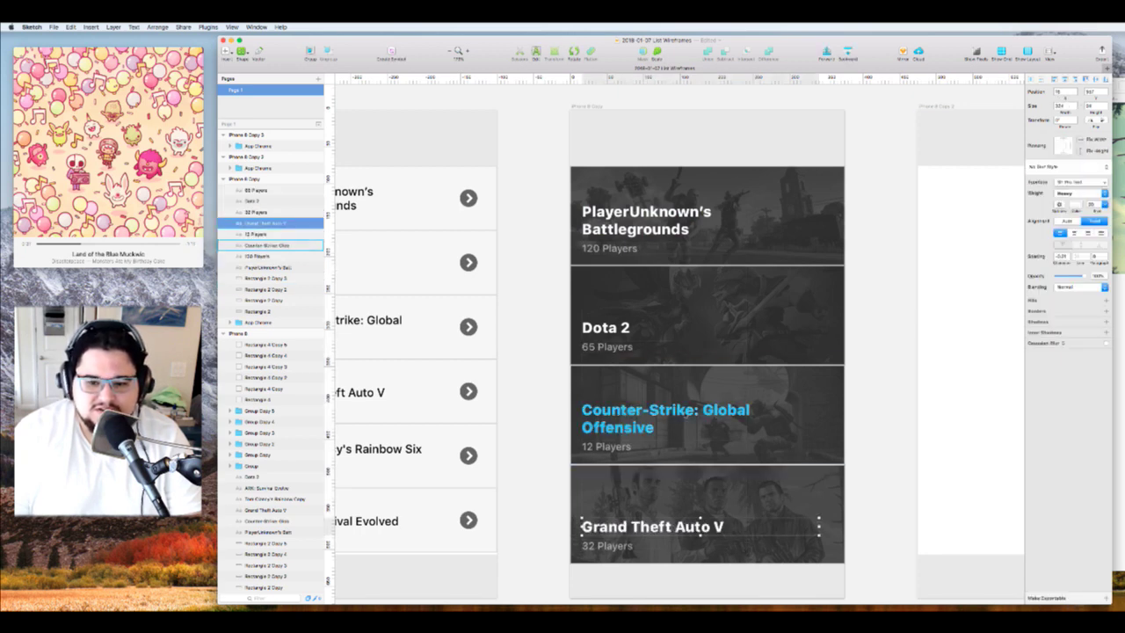
pyautogui.keyDown('shift'); pyautogui.click(631, 411); pyautogui.keyUp('shift')
pyautogui.keyDown('shift'); pyautogui.click(607, 327); pyautogui.keyUp('shift')
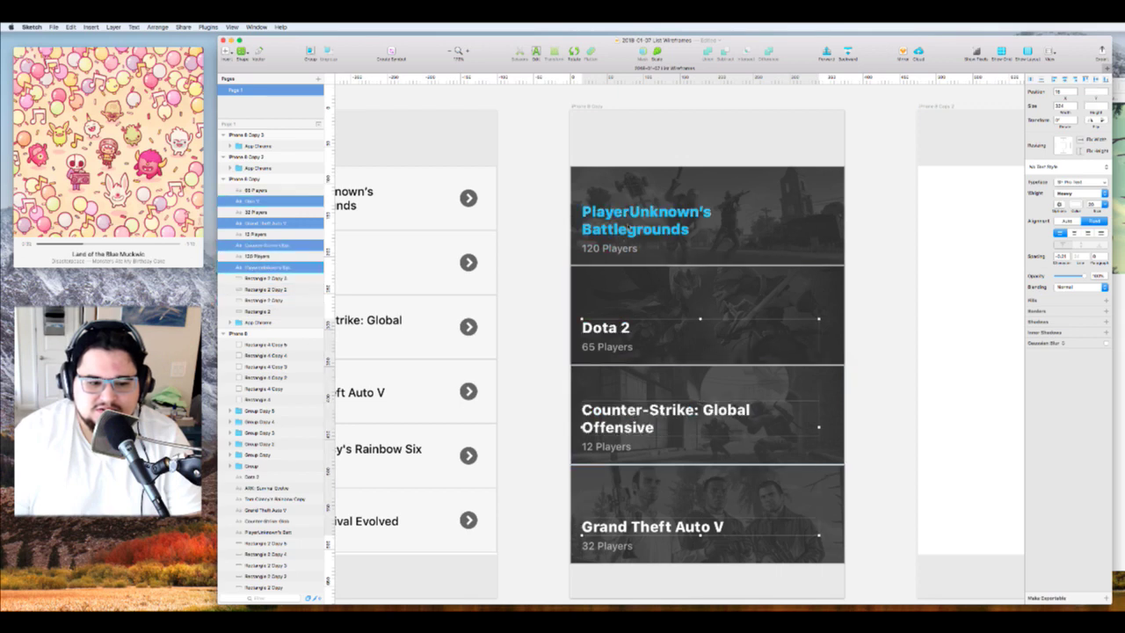
pyautogui.keyDown('shift'); pyautogui.click(646, 220); pyautogui.keyUp('shift')
pyautogui.click(1082, 193)
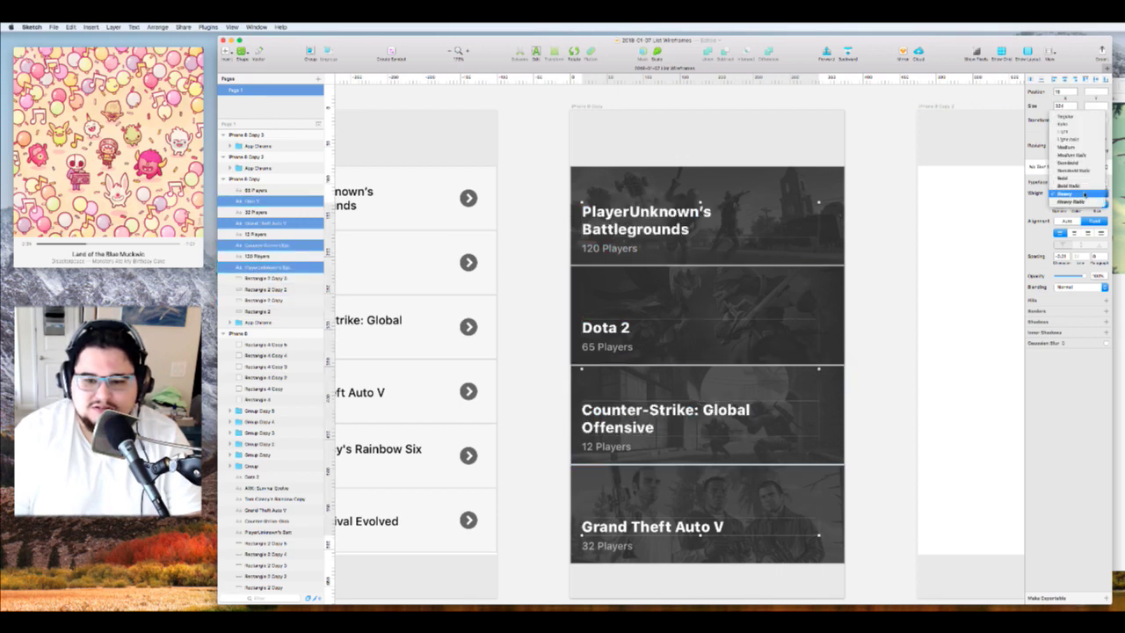
pyautogui.click(888, 232)
pyautogui.click(1060, 258)
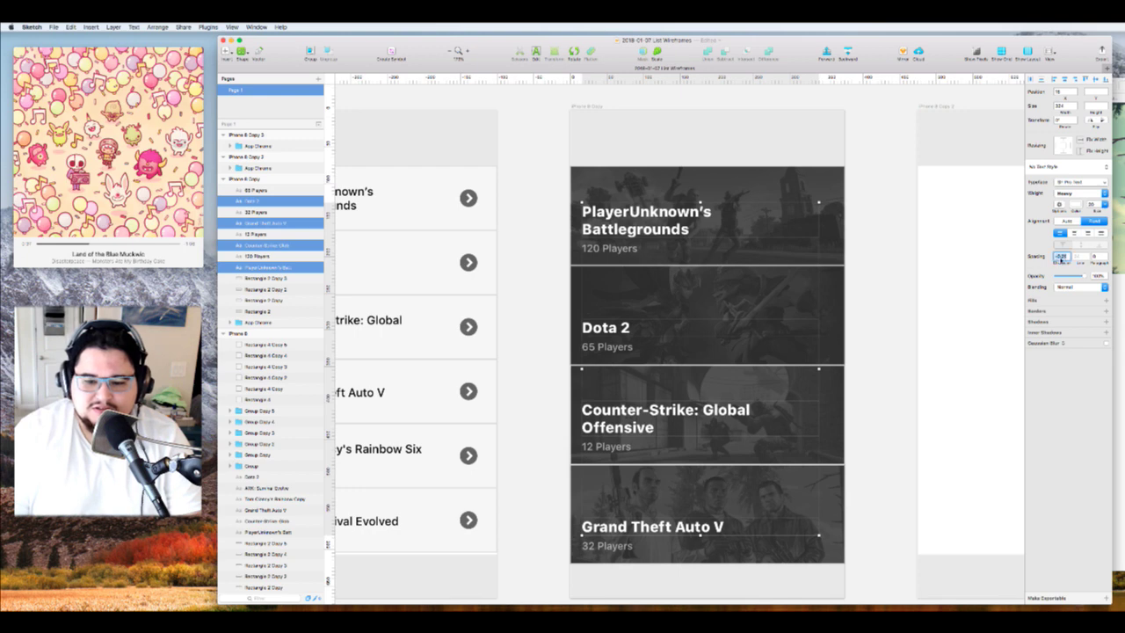
pyautogui.write('-1')
pyautogui.press('Return')
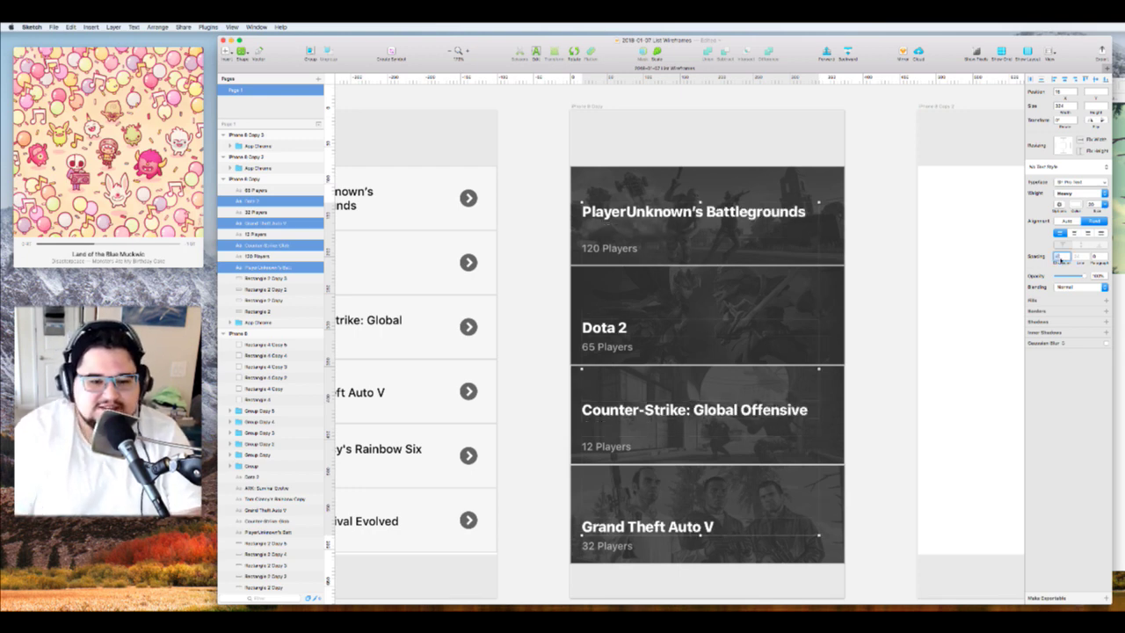
pyautogui.hotkey('alt', 'Up')
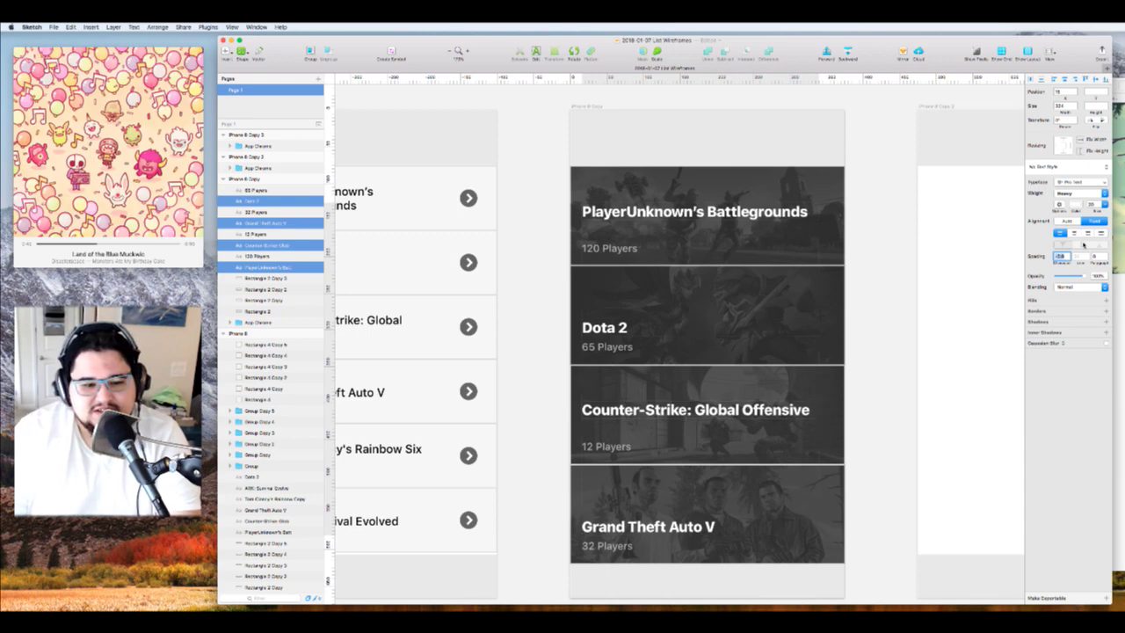
pyautogui.hotkey('alt', 'Up')
pyautogui.hotkey('alt', 'Up')
pyautogui.hotkey('alt', 'Up')
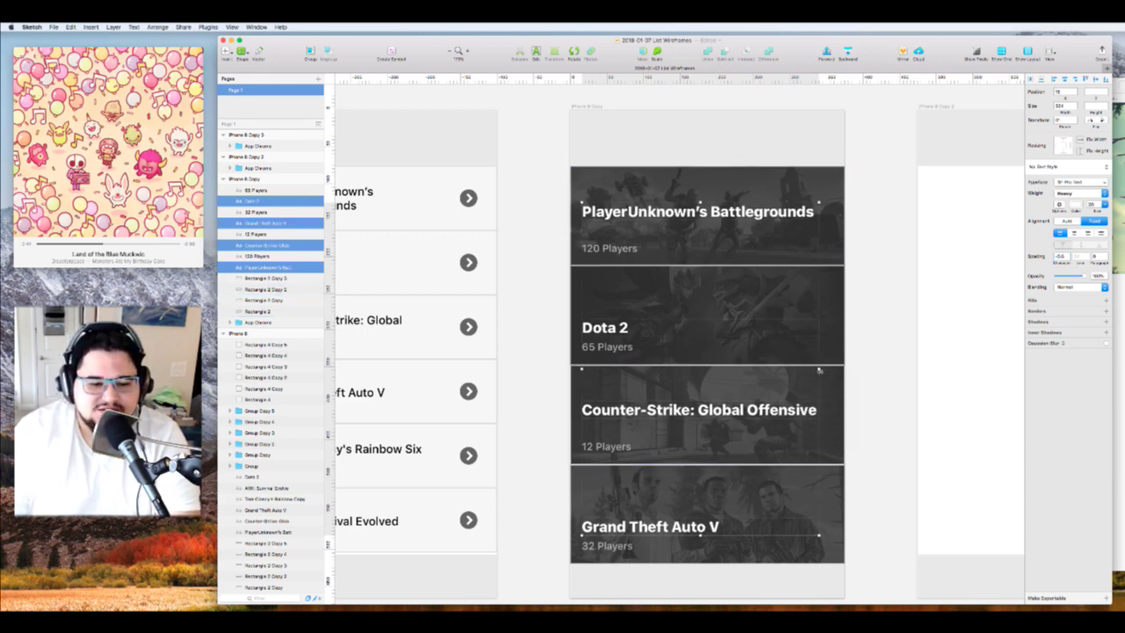
# Narrow the four title text boxes slightly so the long game titles wrap onto two lines
pyautogui.moveTo(819, 367); pyautogui.dragTo(801, 367)
pyautogui.click(897, 375)
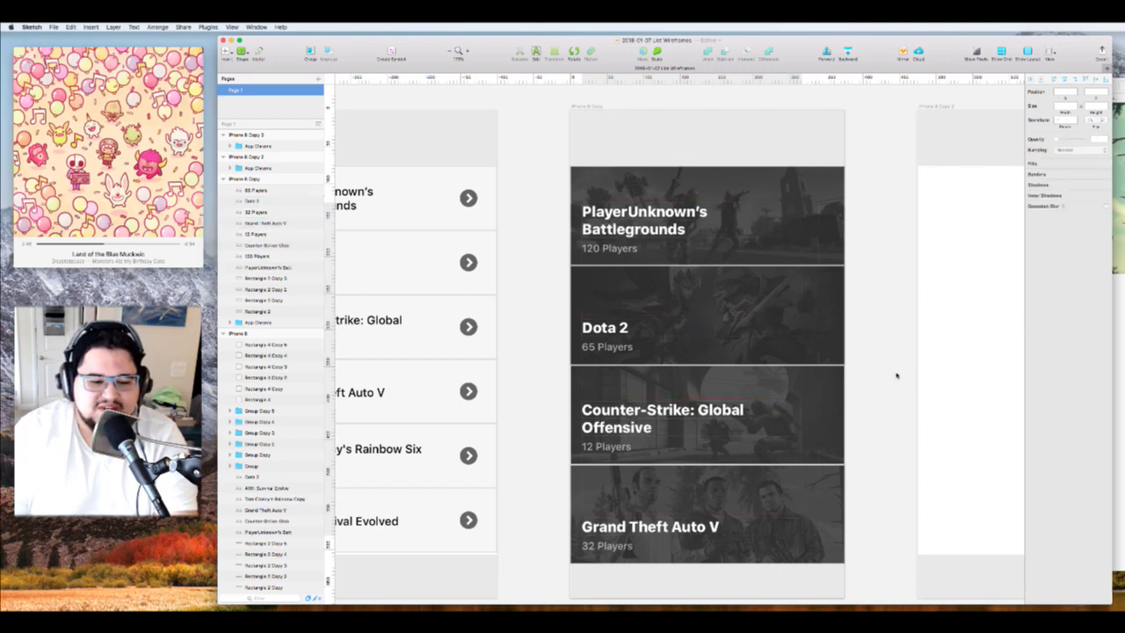
pyautogui.hscroll(2, 915, 311)
pyautogui.hscroll(-3, 916, 311)
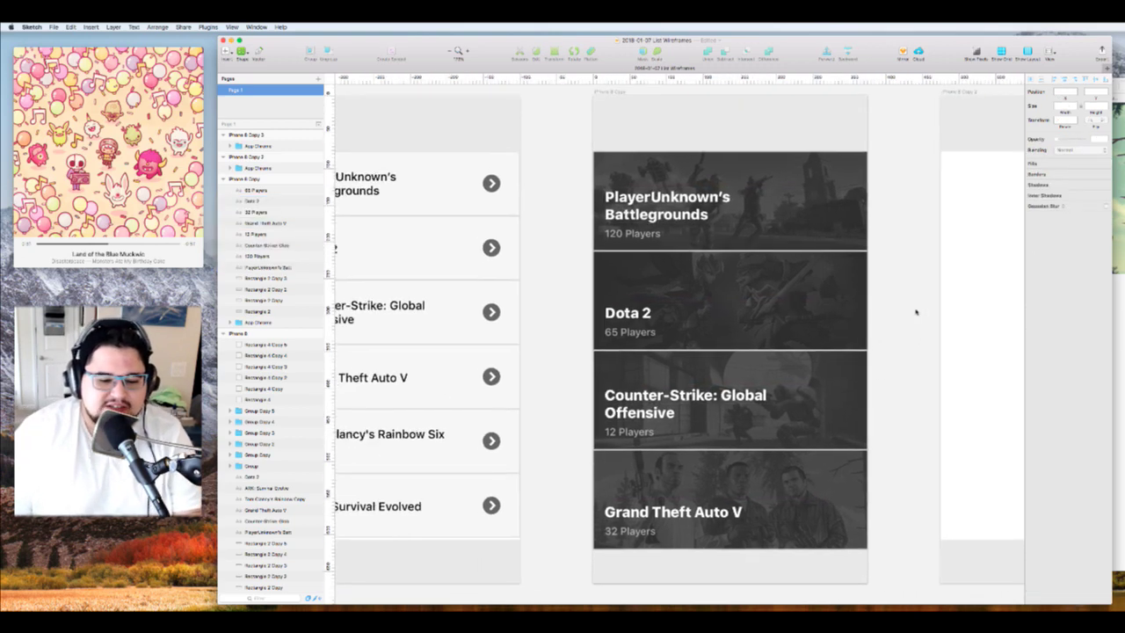
# Group all the image rows' rectangles and texts on the iPhone 8 Copy artboard, leaving out the App Chrome group
pyautogui.moveTo(888, 169); pyautogui.dragTo(602, 546)
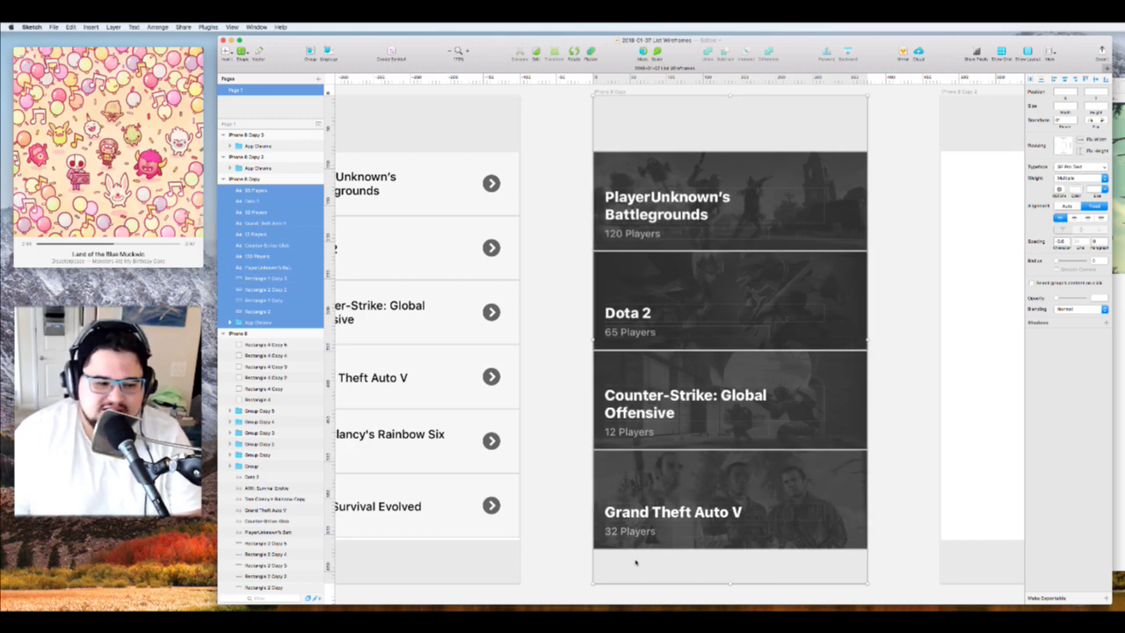
pyautogui.keyDown('super'); pyautogui.click(288, 322); pyautogui.keyUp('super')
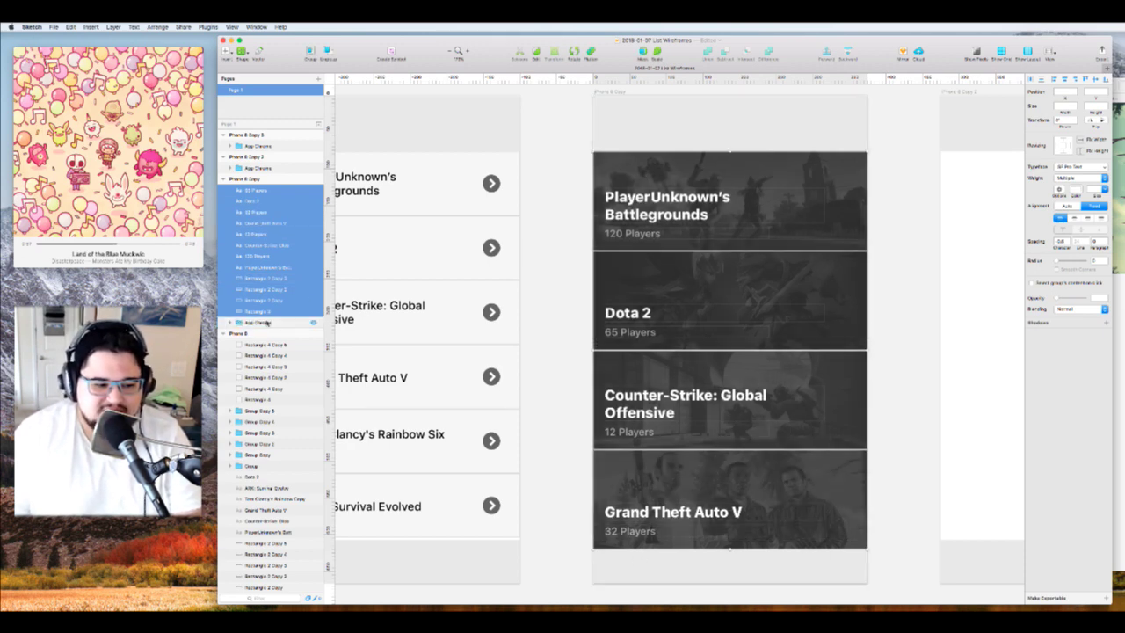
pyautogui.press('super+g')
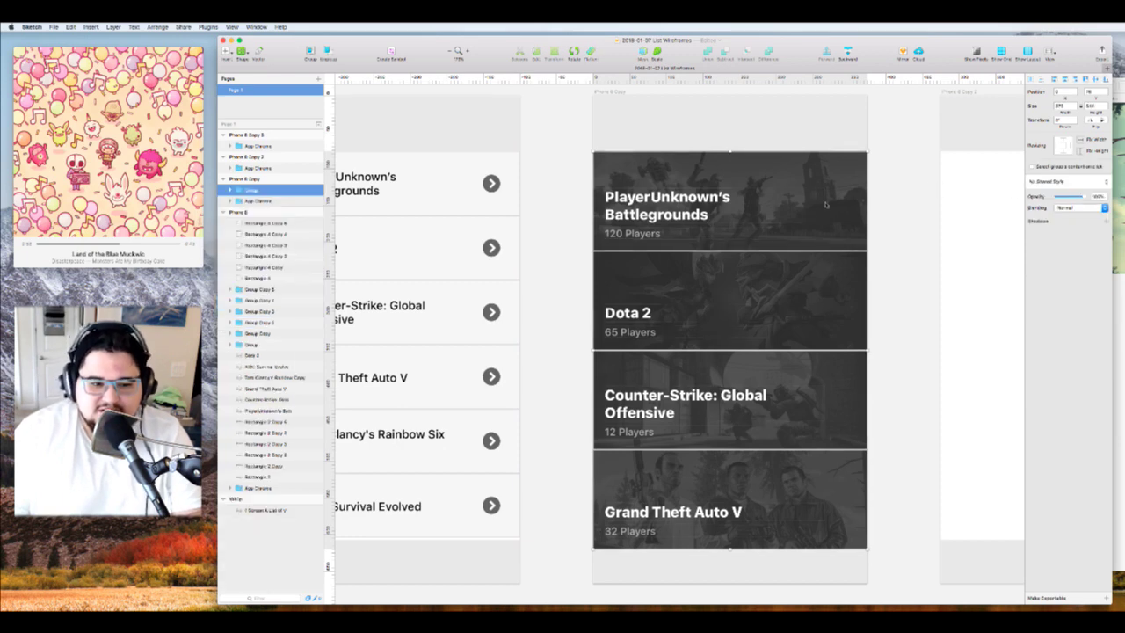
# Place the image rows group behind the App Chrome and shift it slightly upward to center it in the content area
pyautogui.hotkey('shift', 'Up')
pyautogui.moveTo(804, 224); pyautogui.dragTo(804, 230)
pyautogui.press('alt')
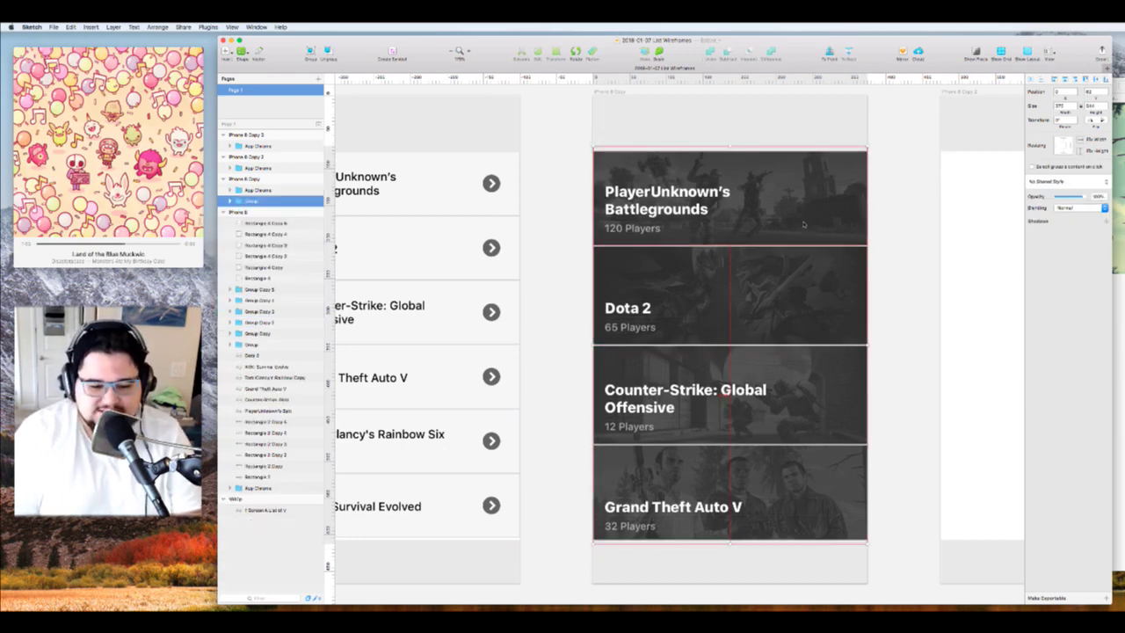
# Group all row elements of the thumbnail list on the iPhone 8 artboard, leaving out the App Chrome, and check the group's margins
pyautogui.hscroll(-5, 648, 231)
pyautogui.hscroll(-6, 648, 231)
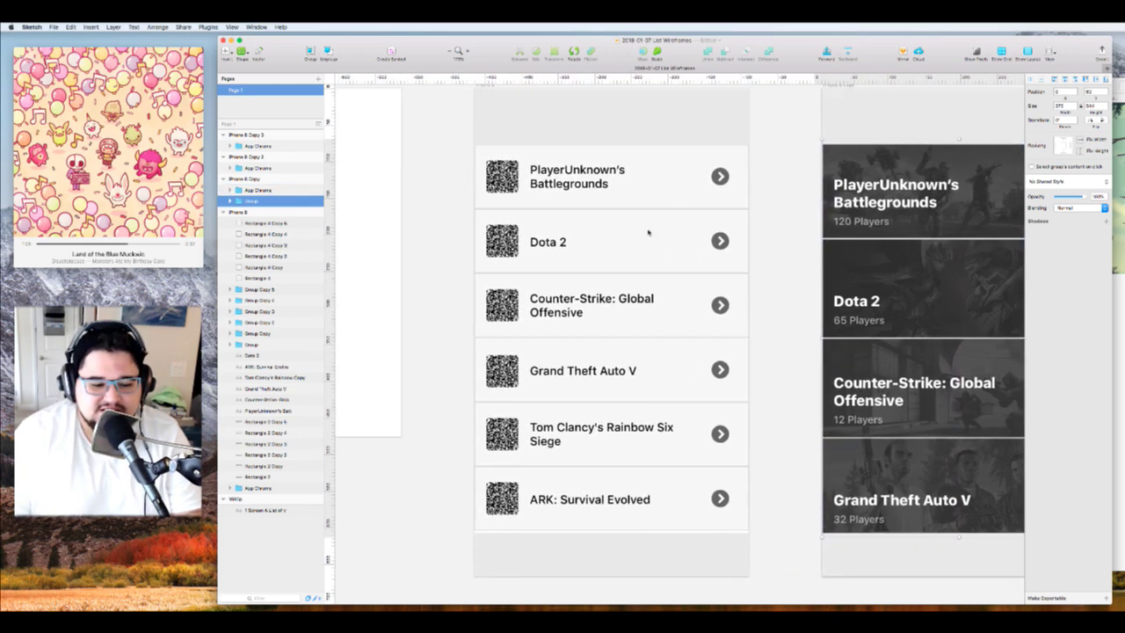
pyautogui.click(743, 382)
pyautogui.click(783, 479)
pyautogui.moveTo(789, 509); pyautogui.dragTo(486, 158)
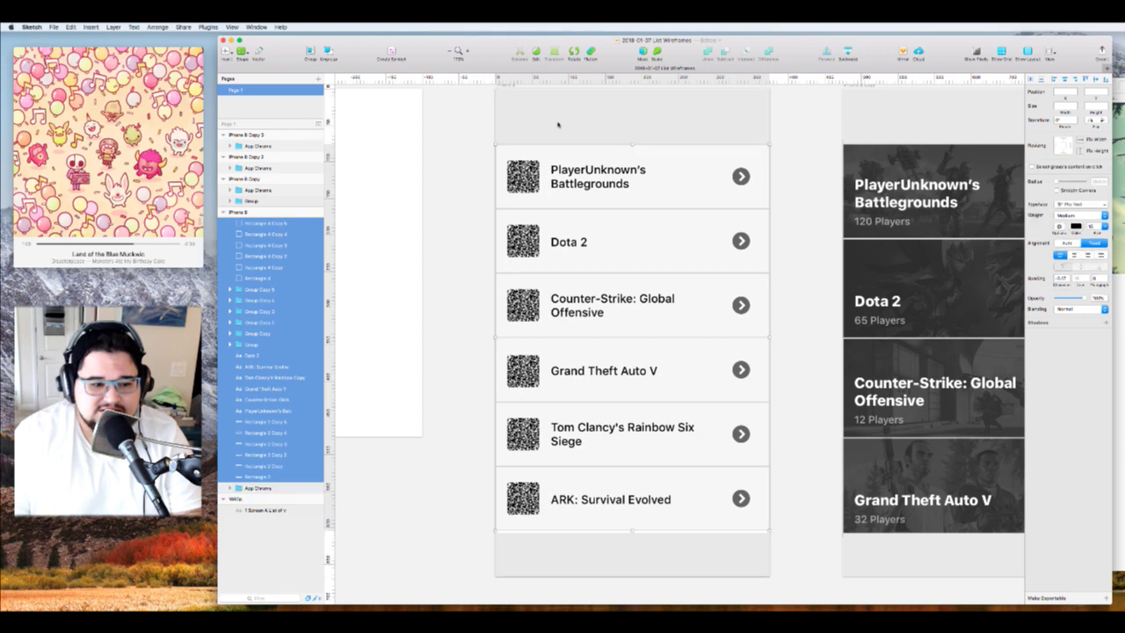
pyautogui.press('super+g')
pyautogui.press('alt')
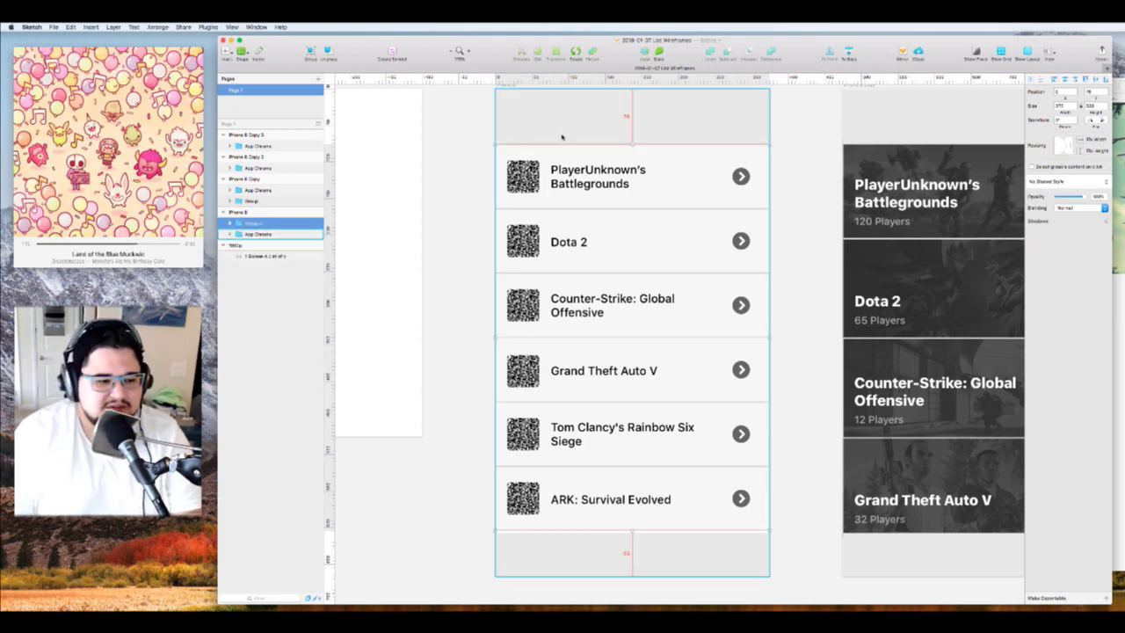
# Send the thumbnail list group behind the App Chrome on the iPhone 8 artboard
pyautogui.click(493, 195)
pyautogui.click(521, 192)
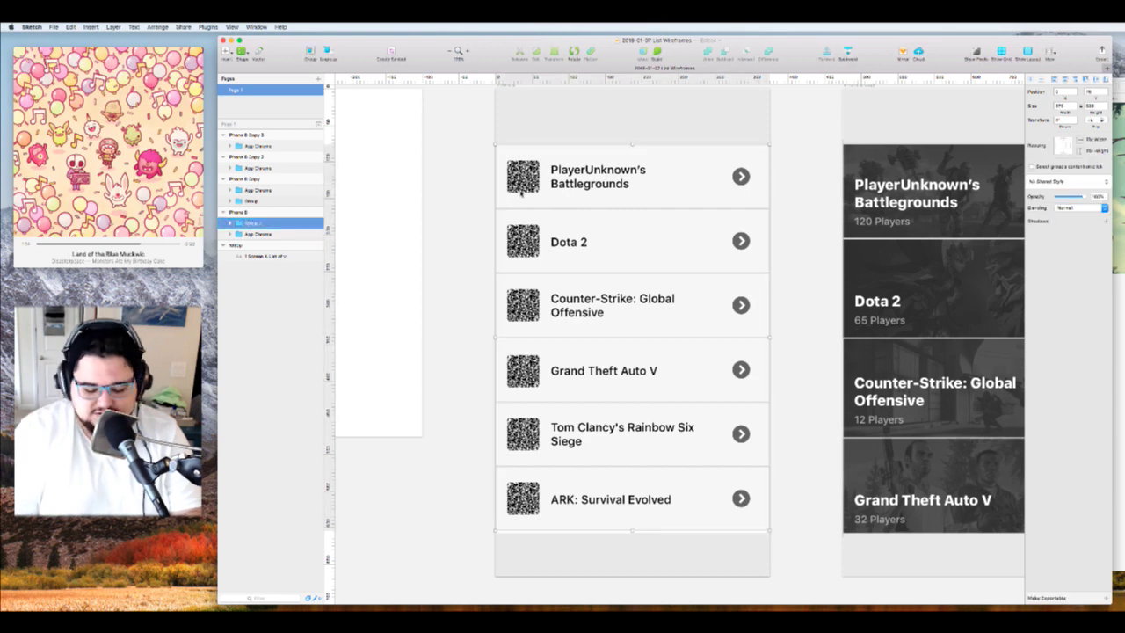
pyautogui.press('super+alt+Down')
pyautogui.hscroll(5, 615, 254)
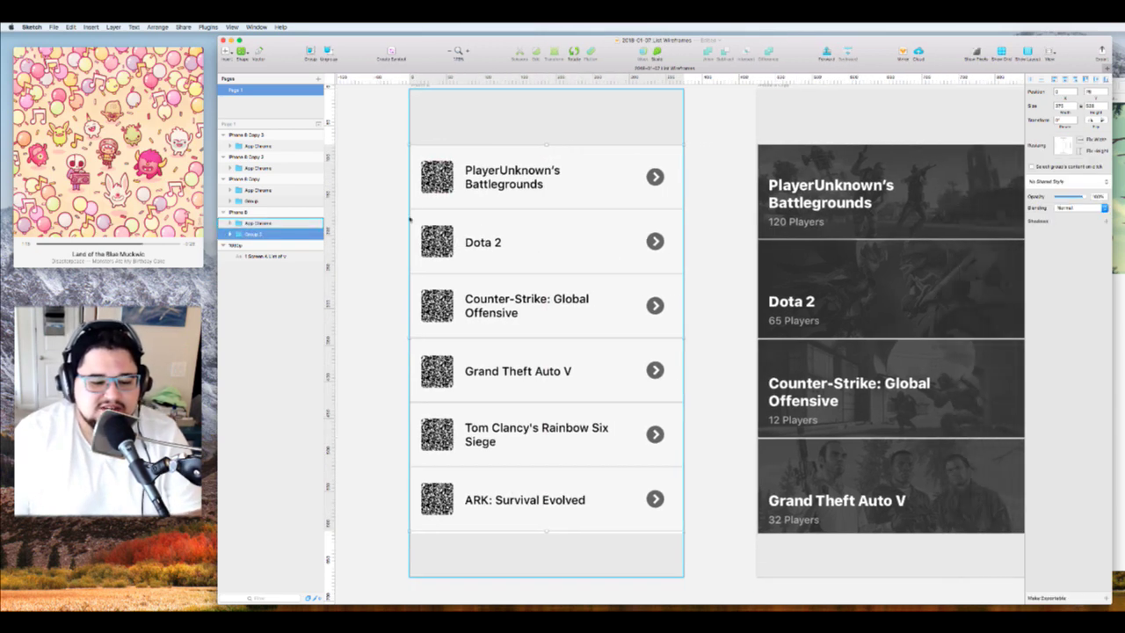
# Compare the thumbnail list and image row wireframes with each other and with the empty artboards beside them
pyautogui.click(382, 258)
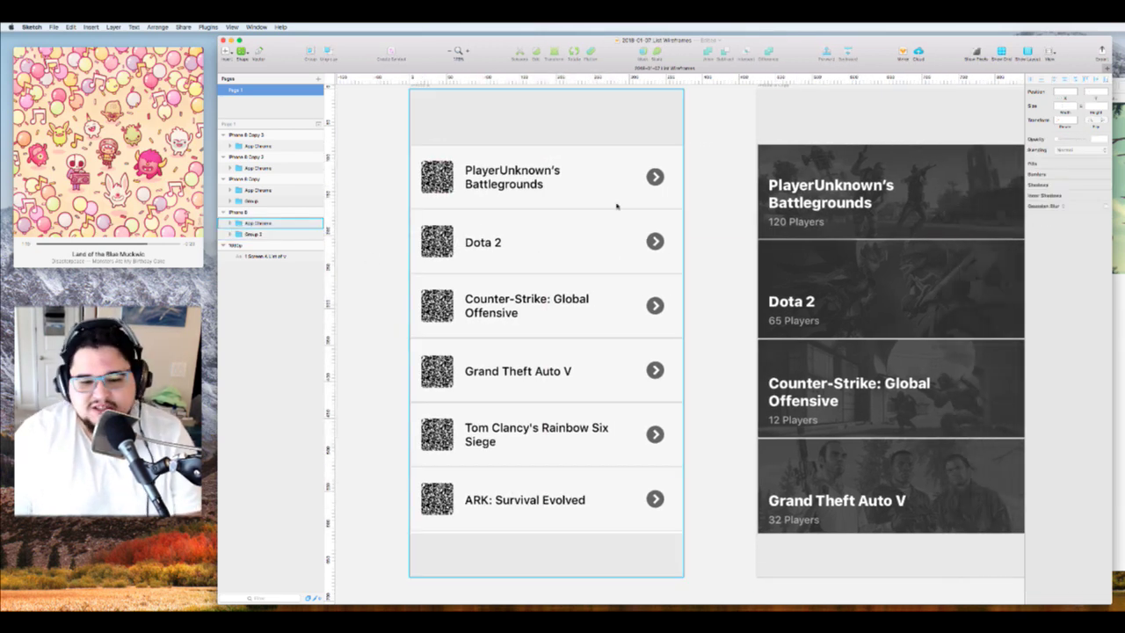
pyautogui.hscroll(8, 618, 207)
pyautogui.scroll(-5, 601, 208)
pyautogui.scroll(3, 589, 132)
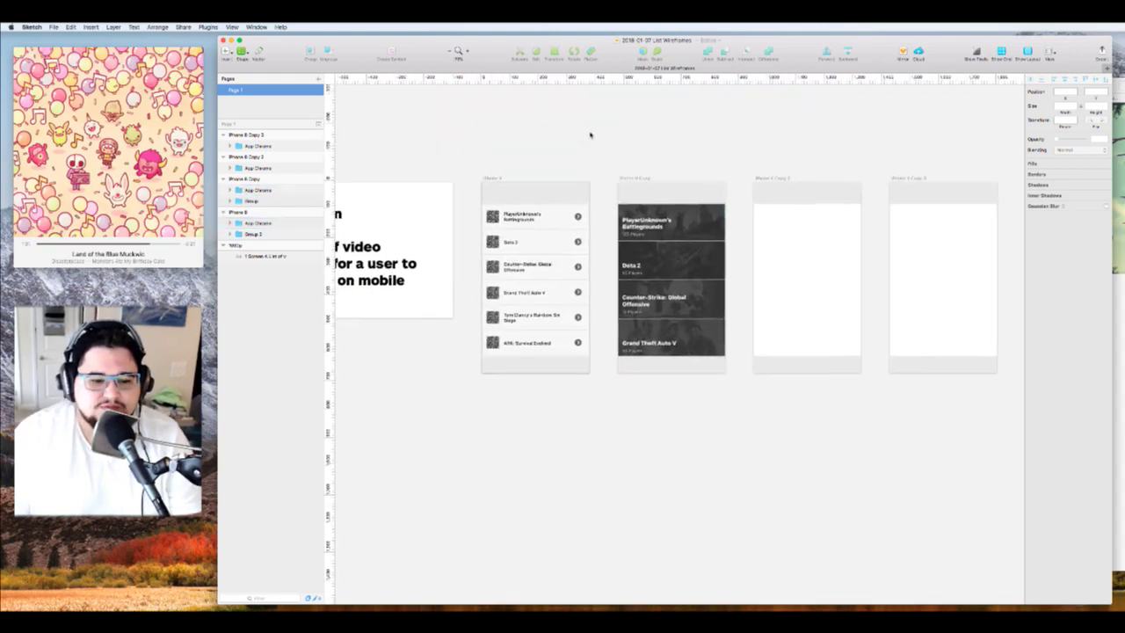
pyautogui.hscroll(-3, 655, 260)
pyautogui.hscroll(2, 660, 290)
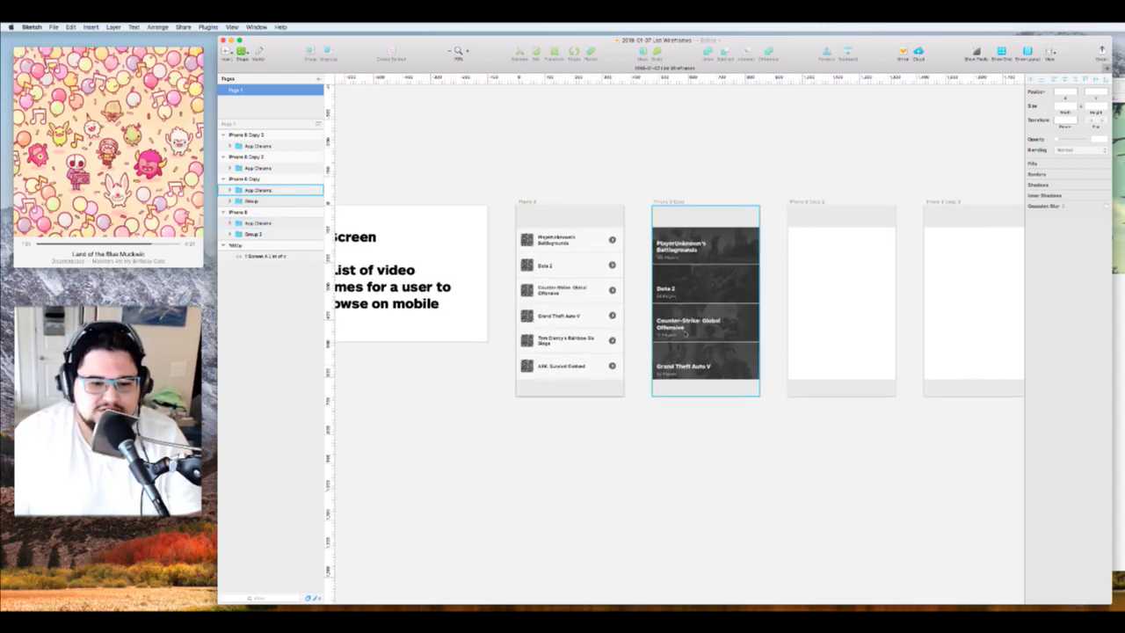
pyautogui.scroll(2, 665, 306)
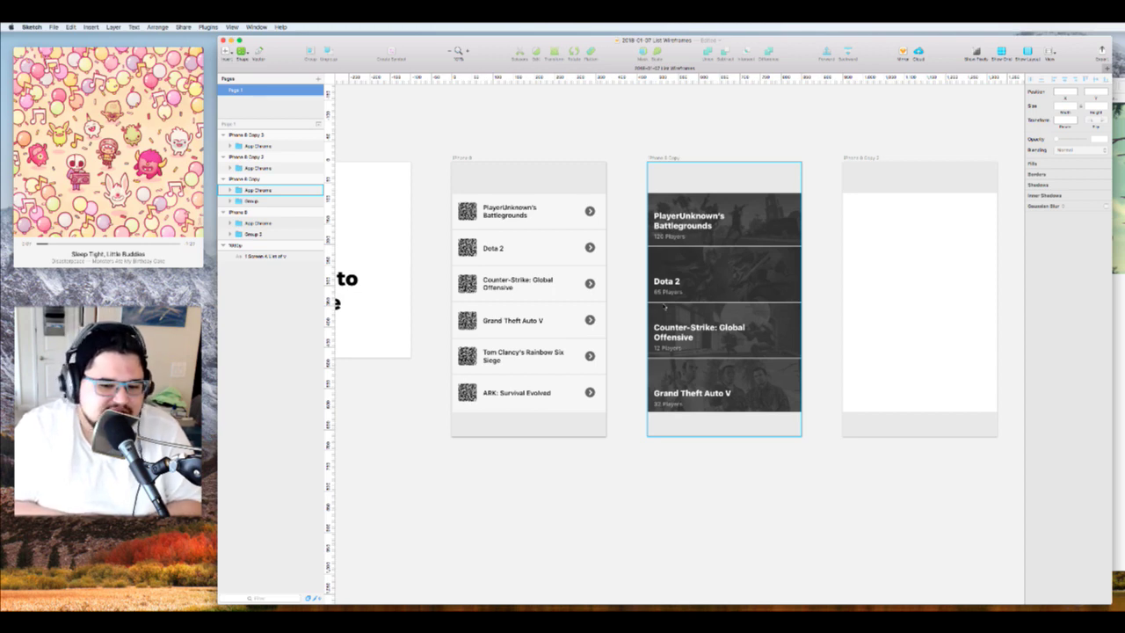
pyautogui.hscroll(3, 664, 307)
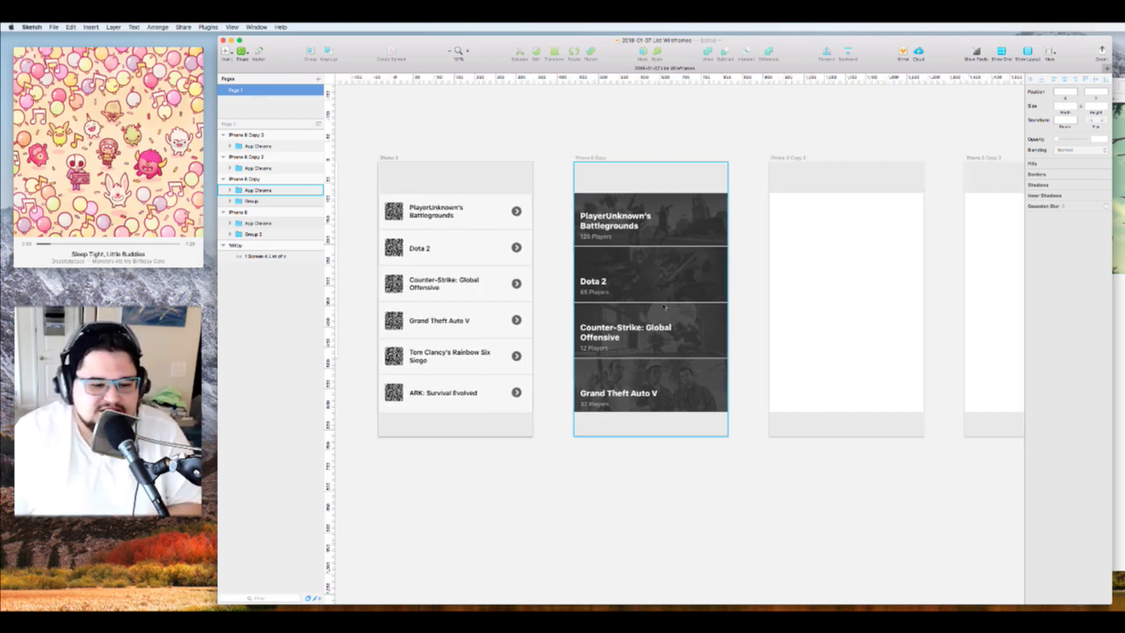
pyautogui.scroll(3, 785, 287)
pyautogui.hscroll(-2, 785, 288)
pyautogui.hscroll(2, 782, 299)
pyautogui.click(778, 314)
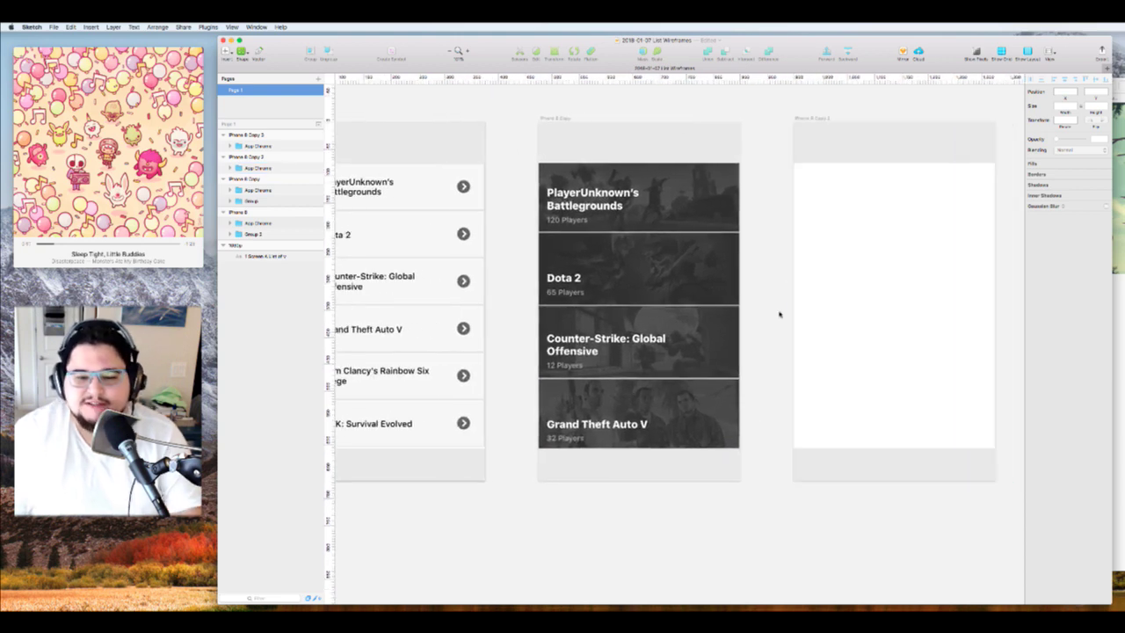
pyautogui.click(803, 314)
pyautogui.hscroll(-1, 882, 382)
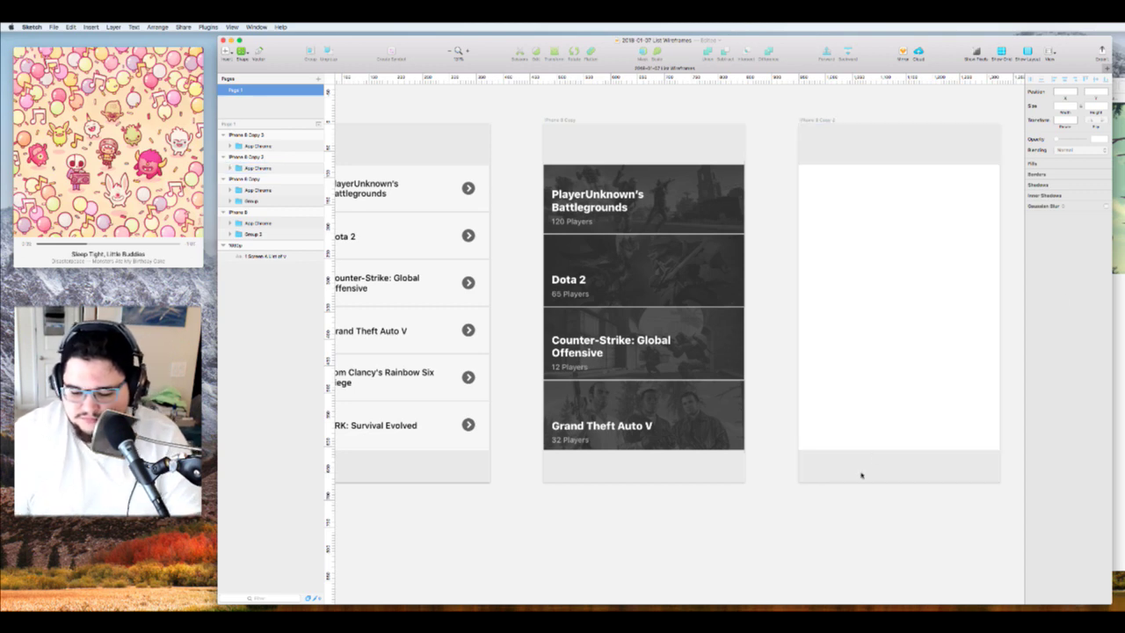
pyautogui.hscroll(4, 747, 348)
pyautogui.scroll(2, 747, 347)
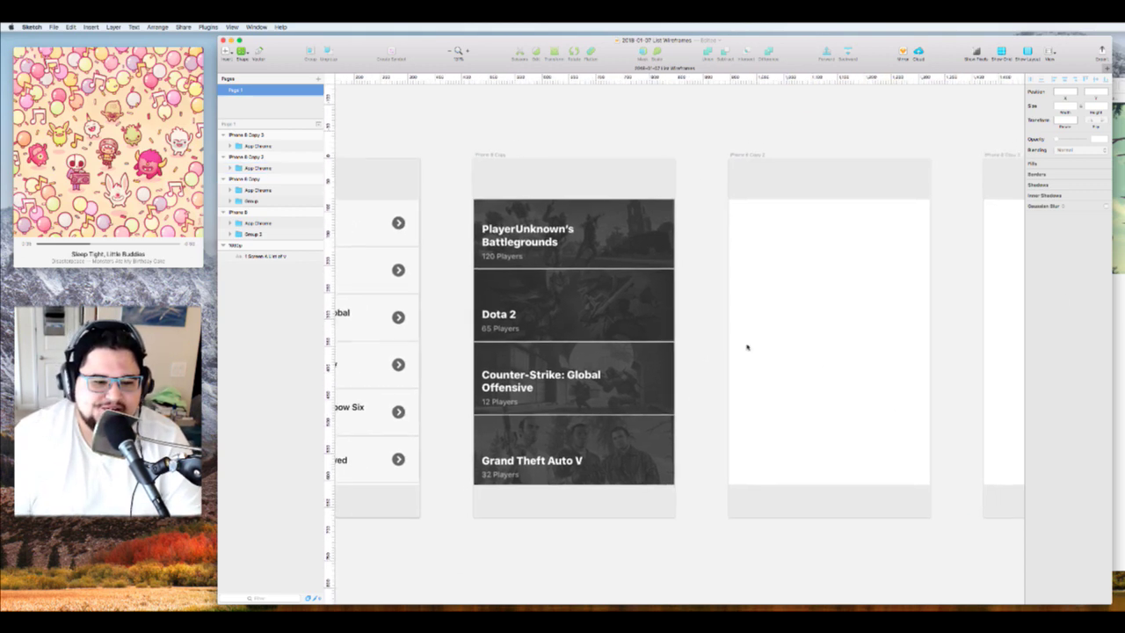
# Copy the image rows group from the iPhone 8 Copy artboard into the iPhone 8 Copy 2 artboard
pyautogui.click(579, 271)
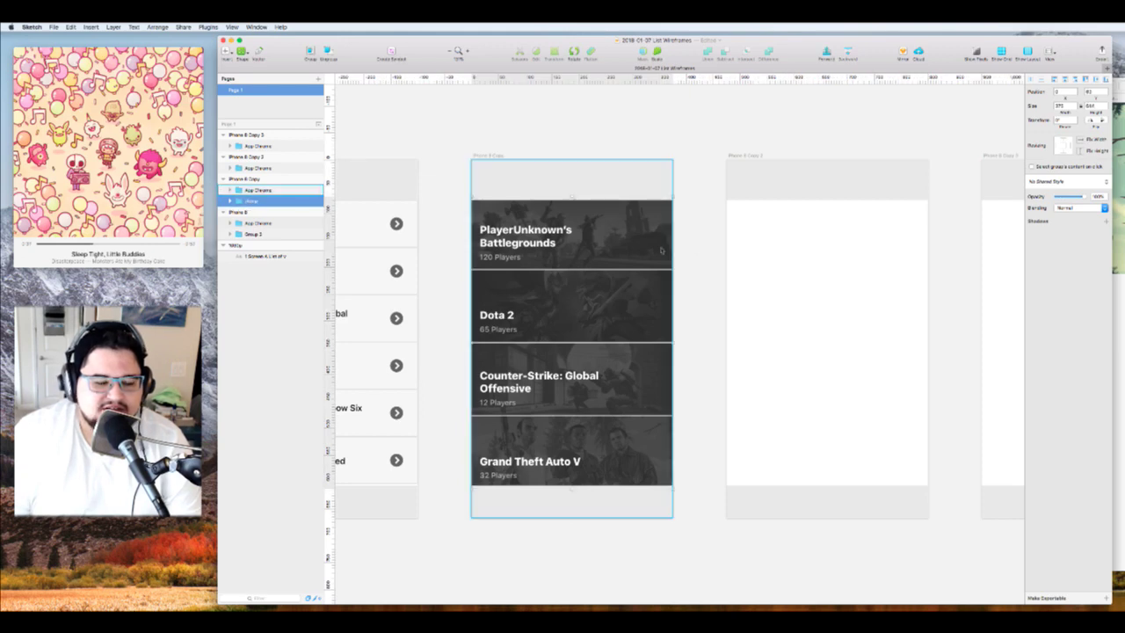
pyautogui.click(742, 181)
pyautogui.press('super+v')
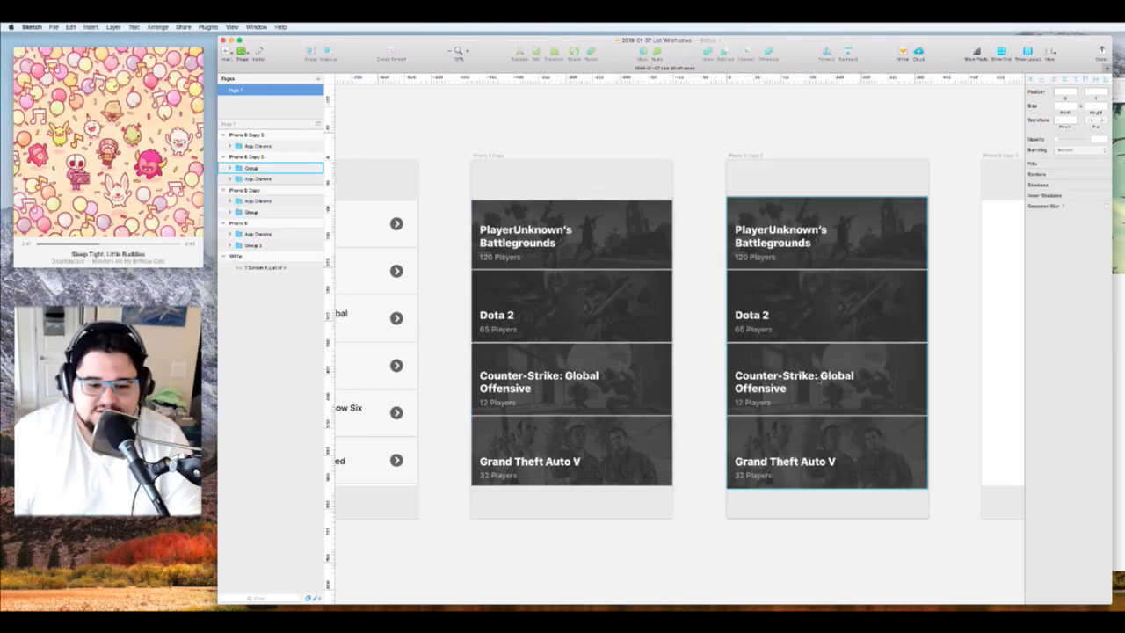
# Delete the Grand Theft Auto V row's rectangle, title and player count from the copied group
pyautogui.doubleClick(877, 383)
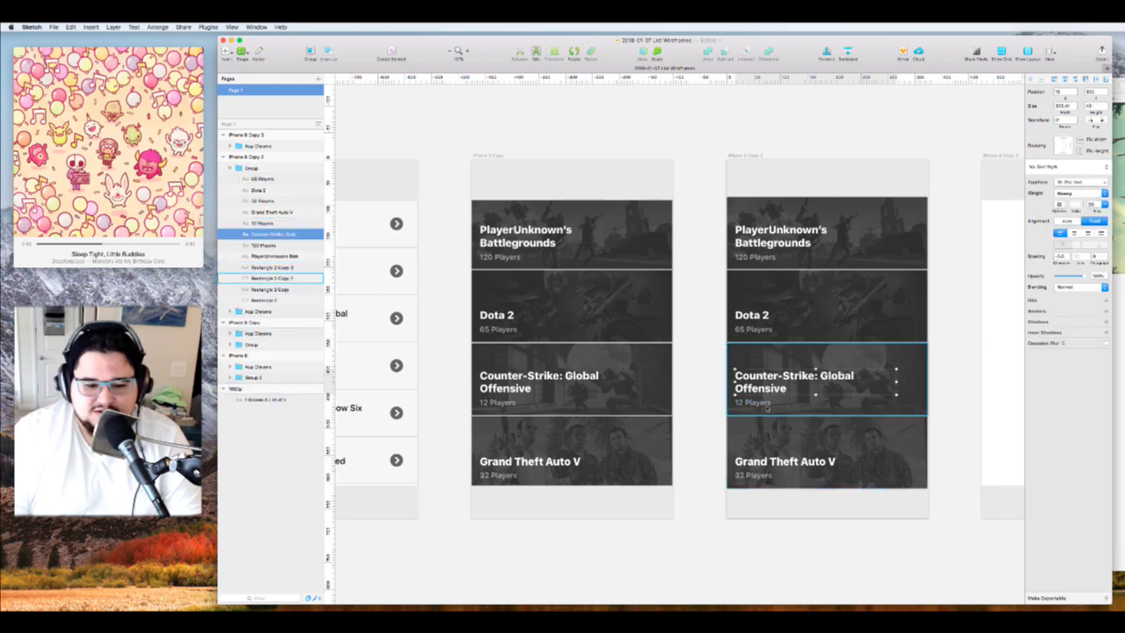
pyautogui.click(843, 456)
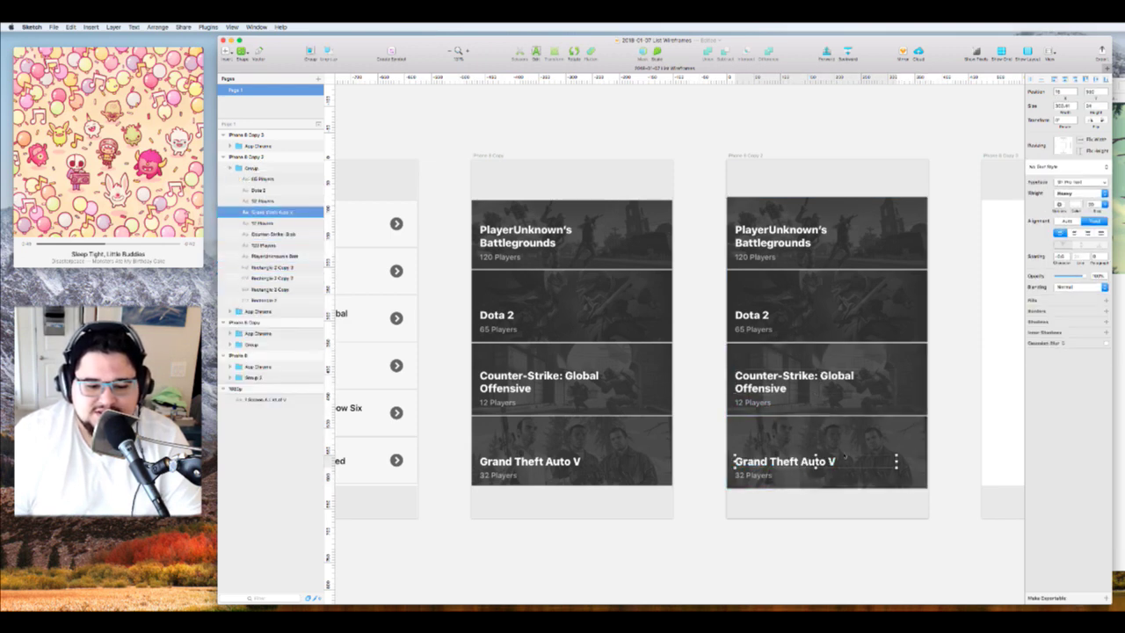
pyautogui.keyDown('shift'); pyautogui.click(843, 446); pyautogui.keyUp('shift')
pyautogui.keyDown('shift'); pyautogui.click(746, 479); pyautogui.keyUp('shift')
pyautogui.press('BackSpace')
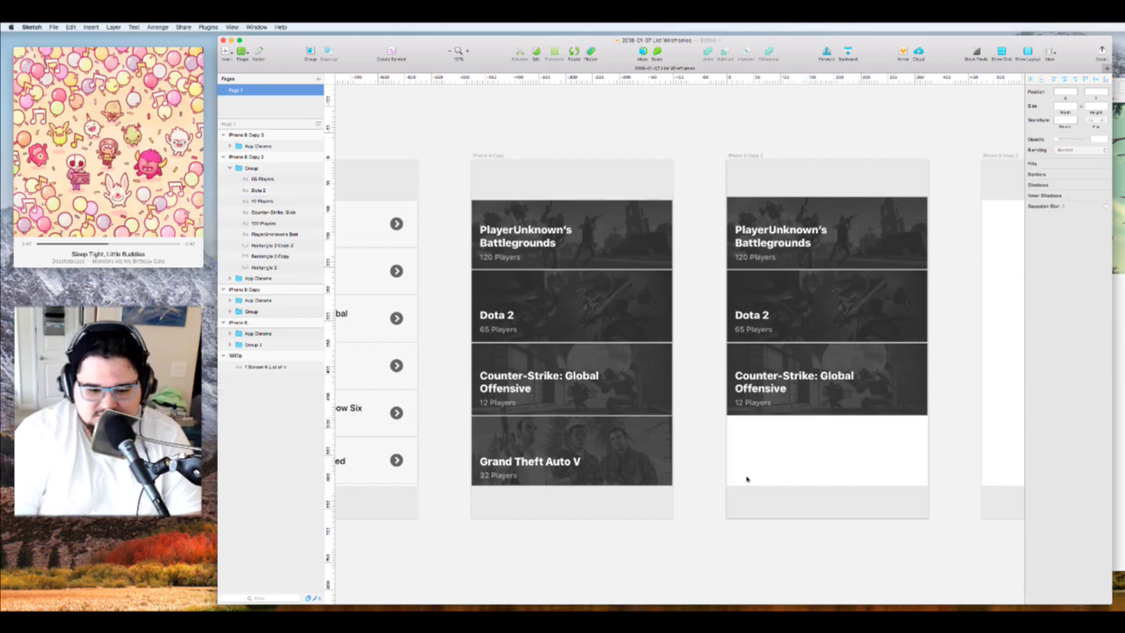
# Ungroup the three remaining image rows on the iPhone 8 Copy 2 artboard
pyautogui.hscroll(5, 788, 422)
pyautogui.click(834, 376)
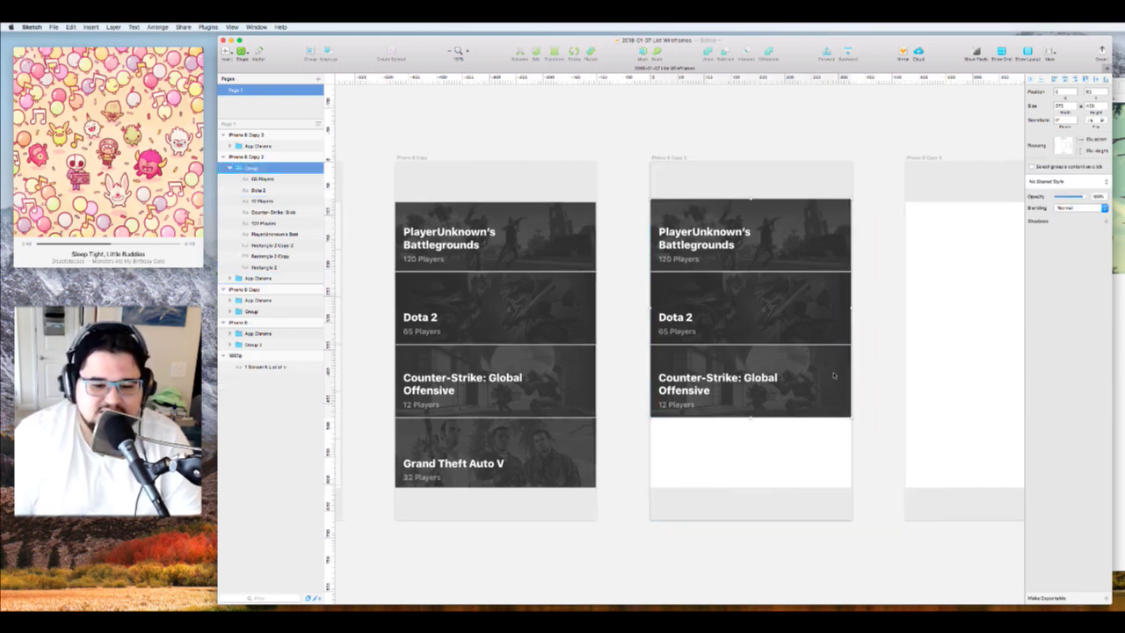
pyautogui.doubleClick(826, 370)
pyautogui.press('super+a')
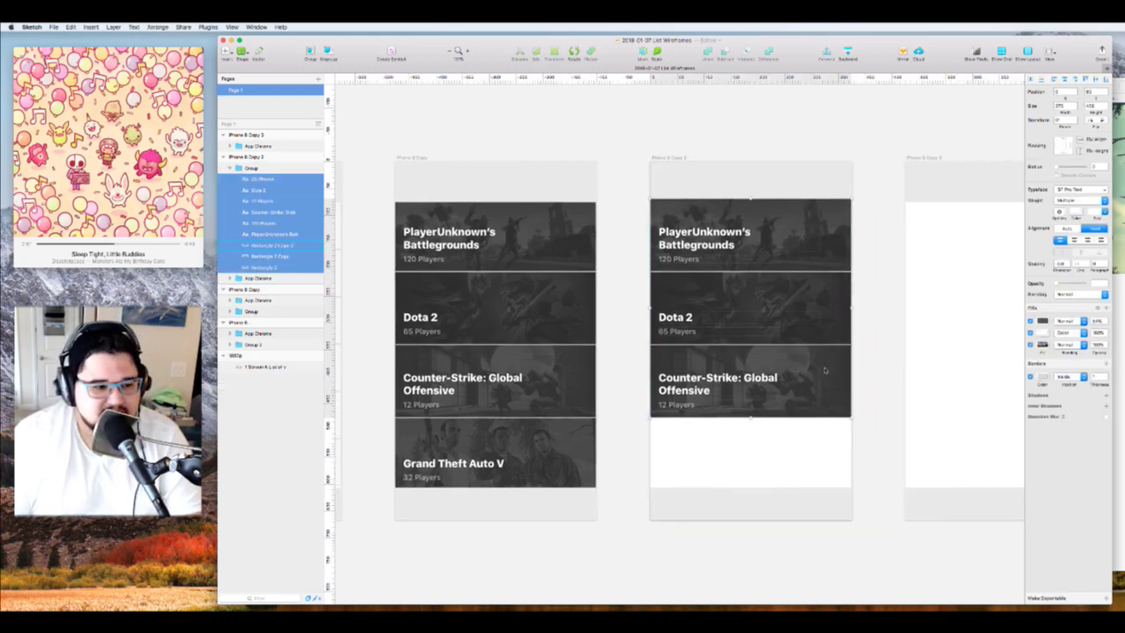
pyautogui.press('super+shift+g')
# Set the X position of all three rows' rectangles and texts to 16, leaving out the App Chrome group
pyautogui.click(838, 379)
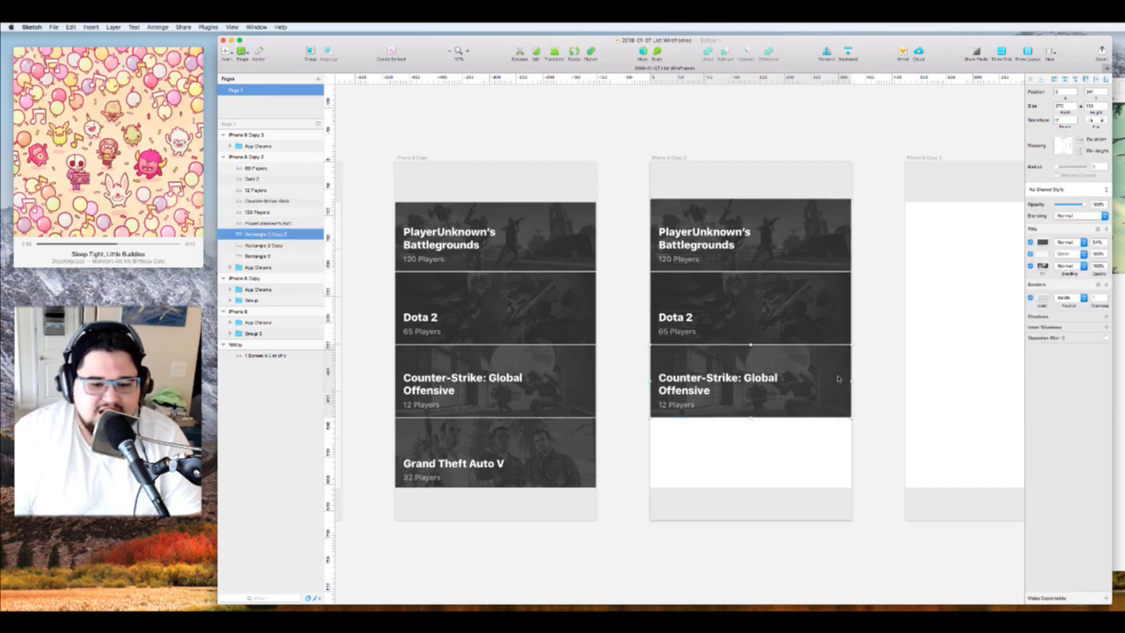
pyautogui.keyDown('shift'); pyautogui.click(840, 312); pyautogui.keyUp('shift')
pyautogui.keyDown('shift'); pyautogui.click(844, 249); pyautogui.keyUp('shift')
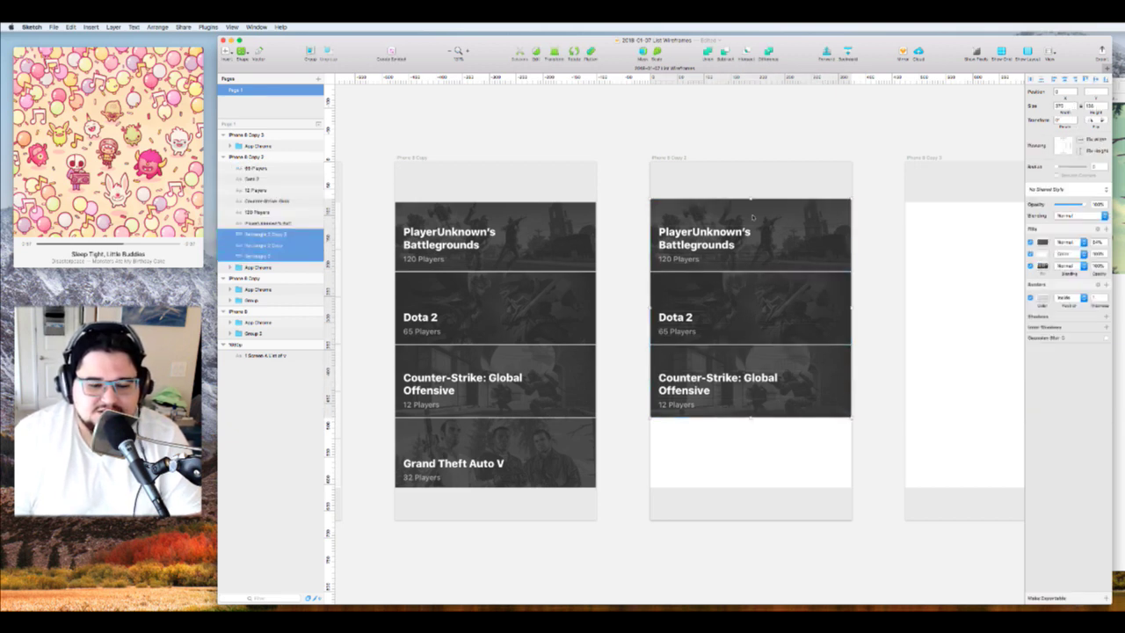
pyautogui.press('super+a')
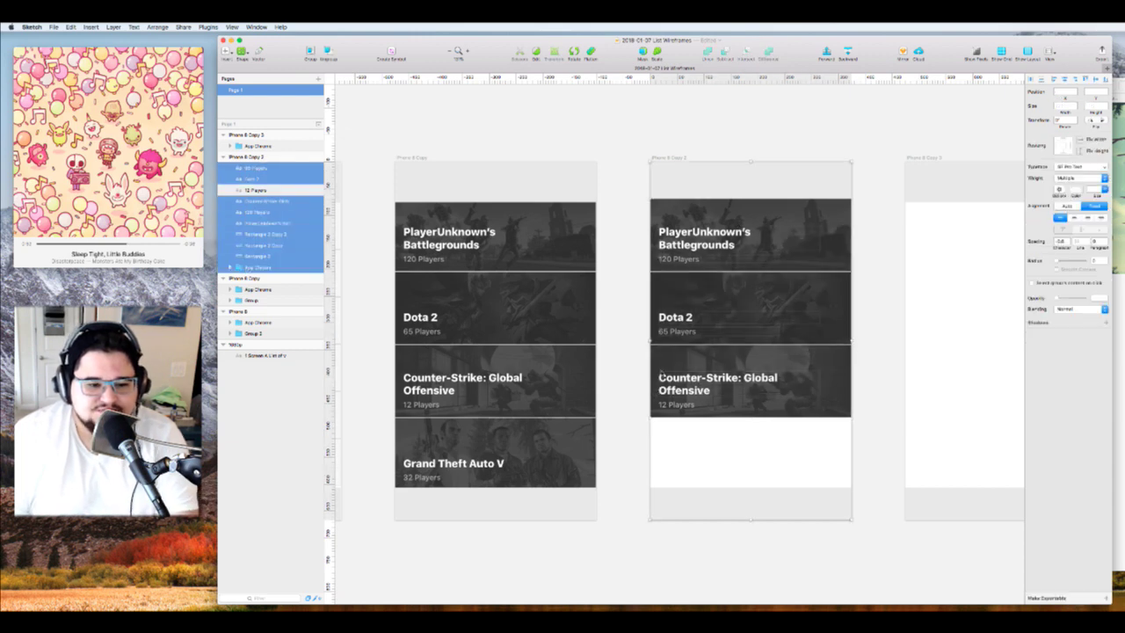
pyautogui.keyDown('shift'); pyautogui.click(727, 173); pyautogui.keyUp('shift')
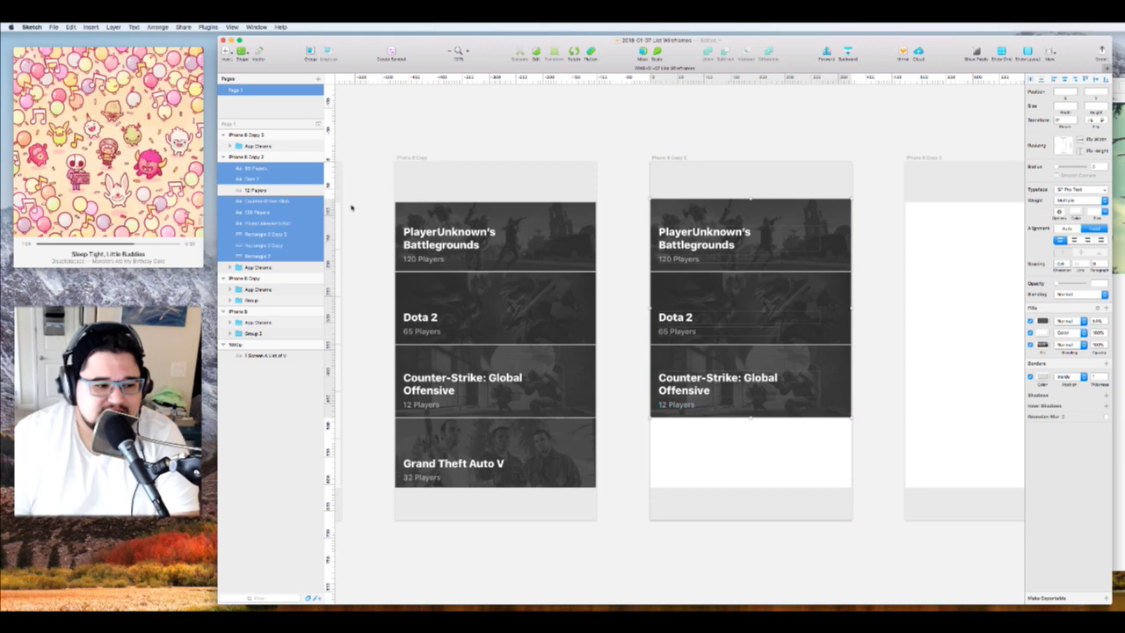
pyautogui.keyDown('shift'); pyautogui.click(282, 191); pyautogui.keyUp('shift')
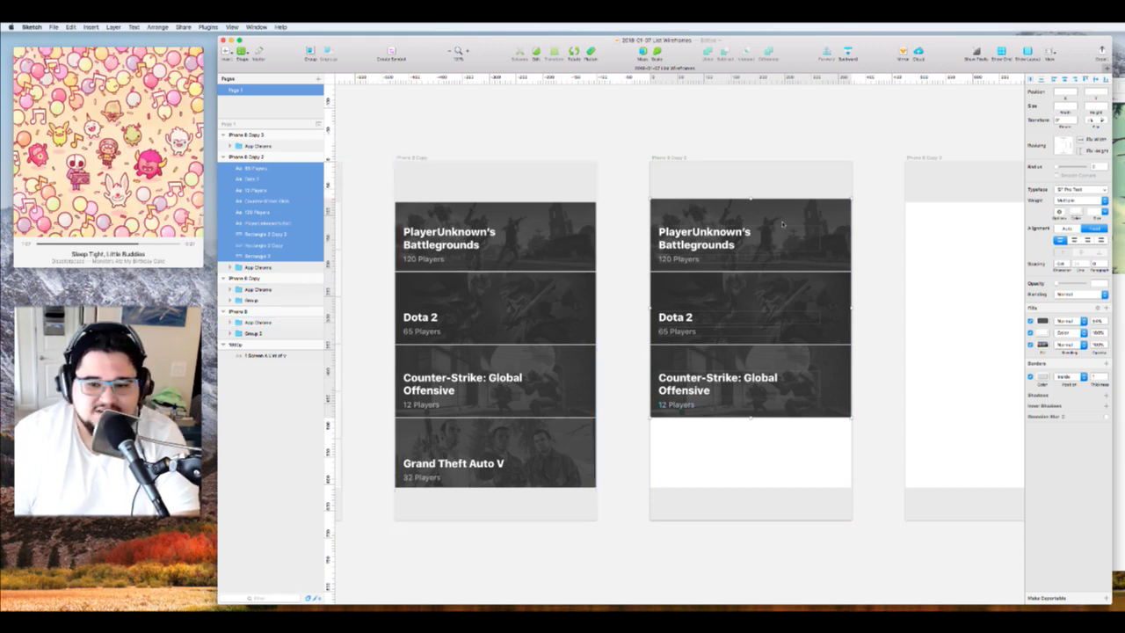
pyautogui.click(1061, 90)
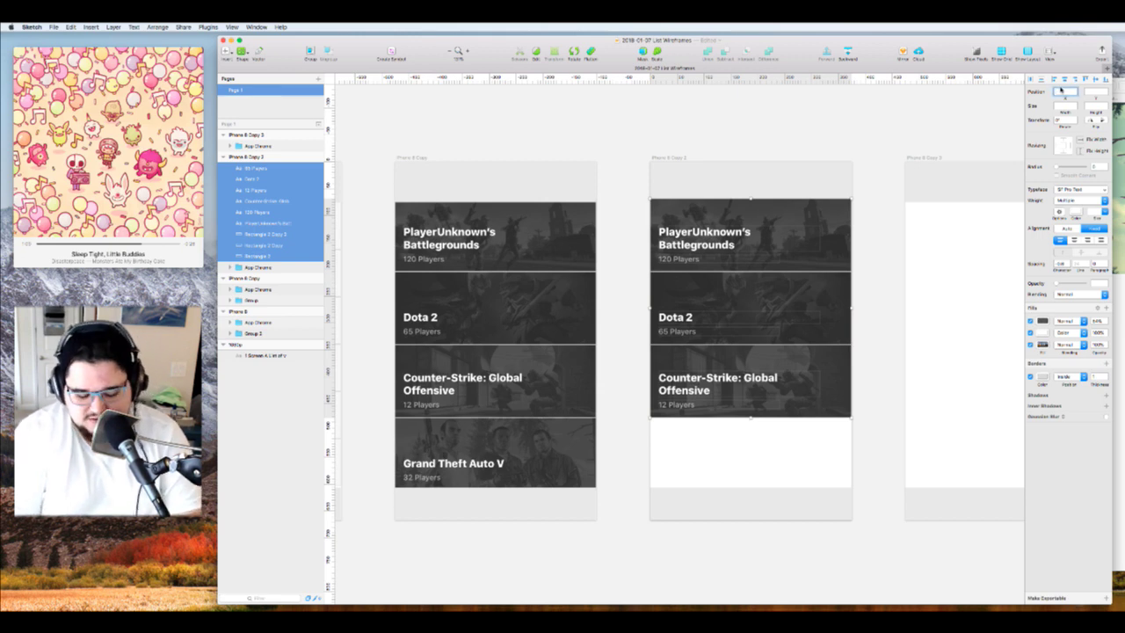
pyautogui.press('Return')
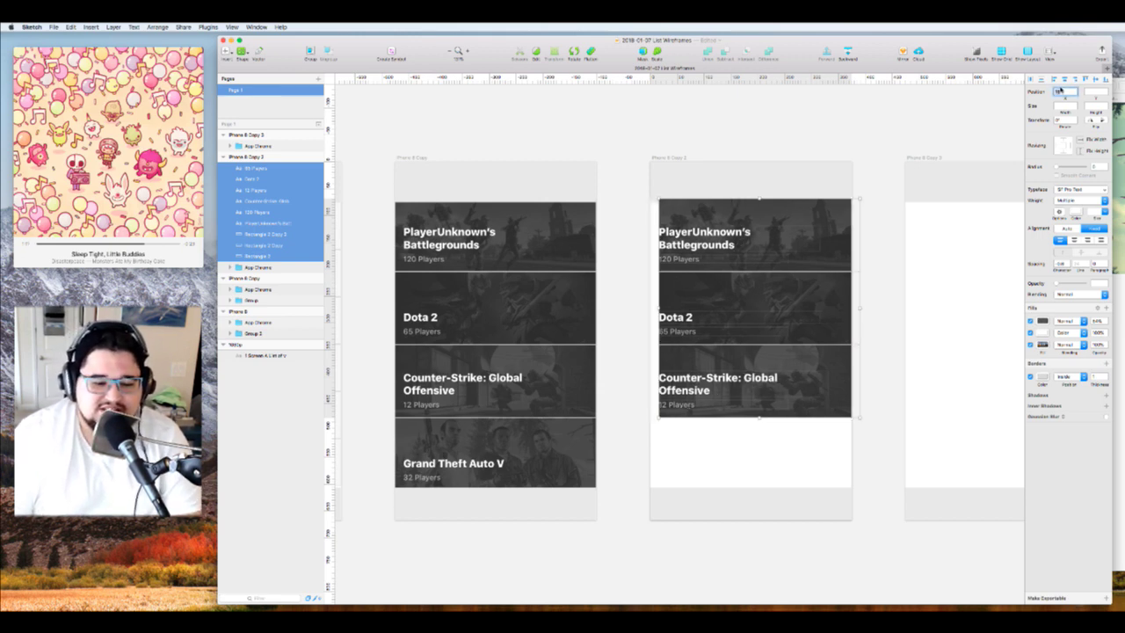
# Set the X position of the three rows' titles and player counts to 32
pyautogui.click(642, 316)
pyautogui.click(696, 380)
pyautogui.keyDown('shift'); pyautogui.click(677, 404); pyautogui.keyUp('shift')
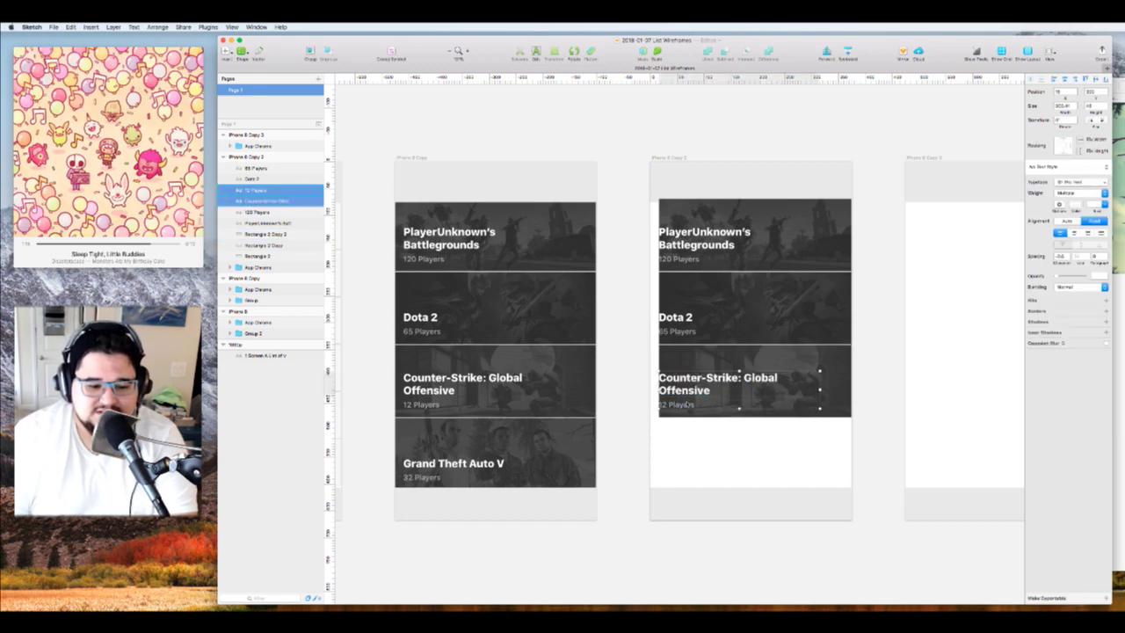
pyautogui.keyDown('shift'); pyautogui.click(688, 331); pyautogui.keyUp('shift')
pyautogui.keyDown('shift'); pyautogui.click(675, 317); pyautogui.keyUp('shift')
pyautogui.keyDown('shift'); pyautogui.click(678, 258); pyautogui.keyUp('shift')
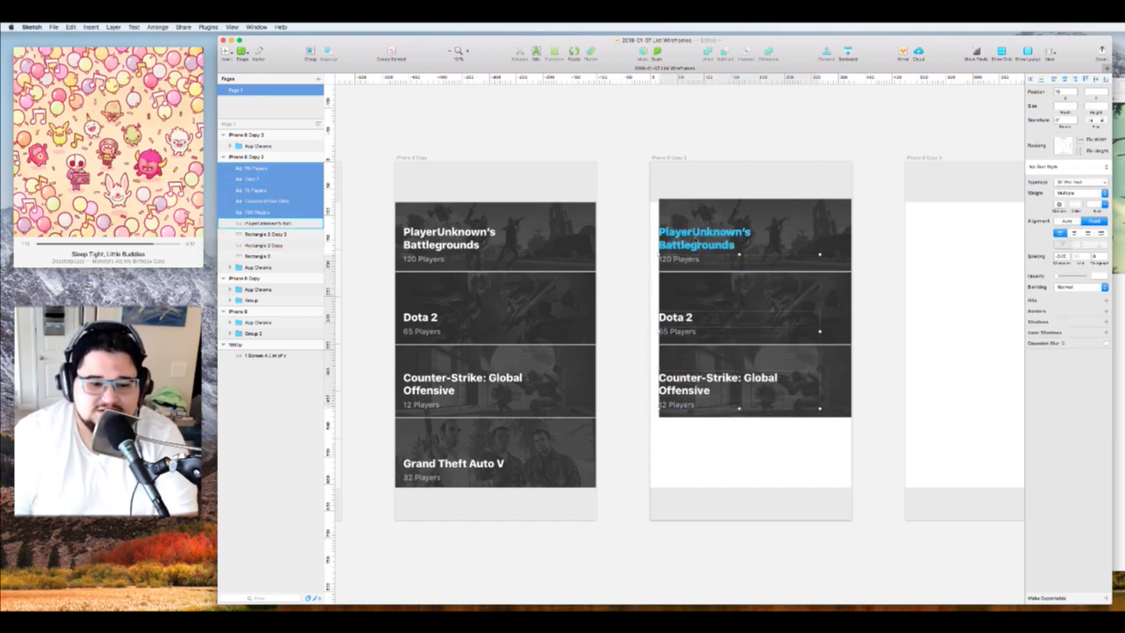
pyautogui.keyDown('shift'); pyautogui.click(703, 234); pyautogui.keyUp('shift')
pyautogui.moveTo(1064, 93); pyautogui.dragTo(1030, 96)
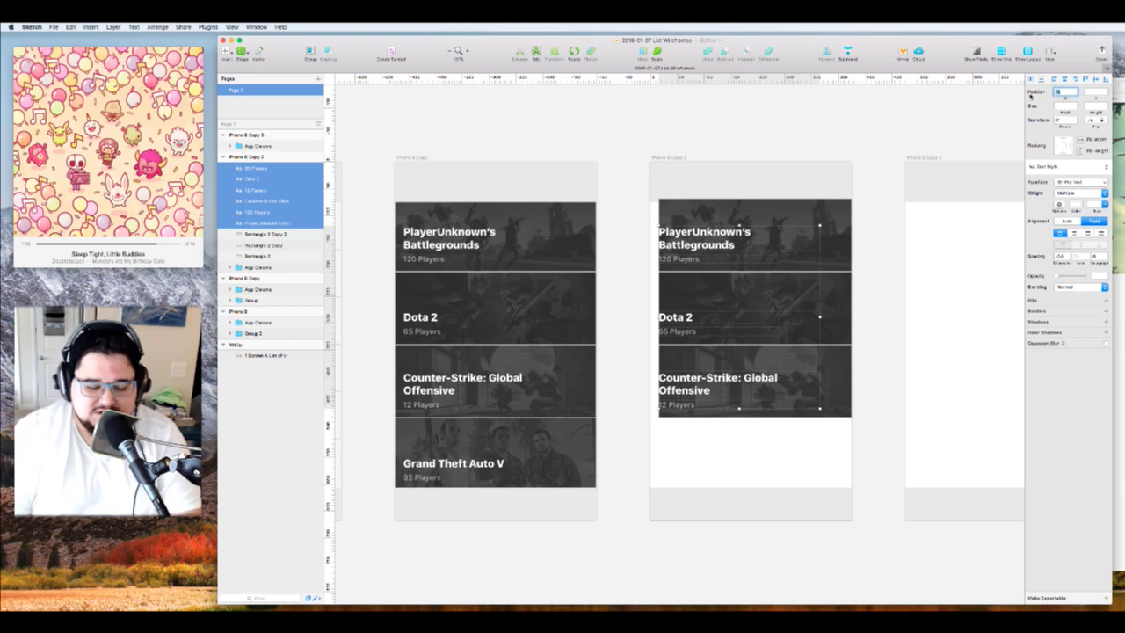
pyautogui.write('32')
pyautogui.press('Return')
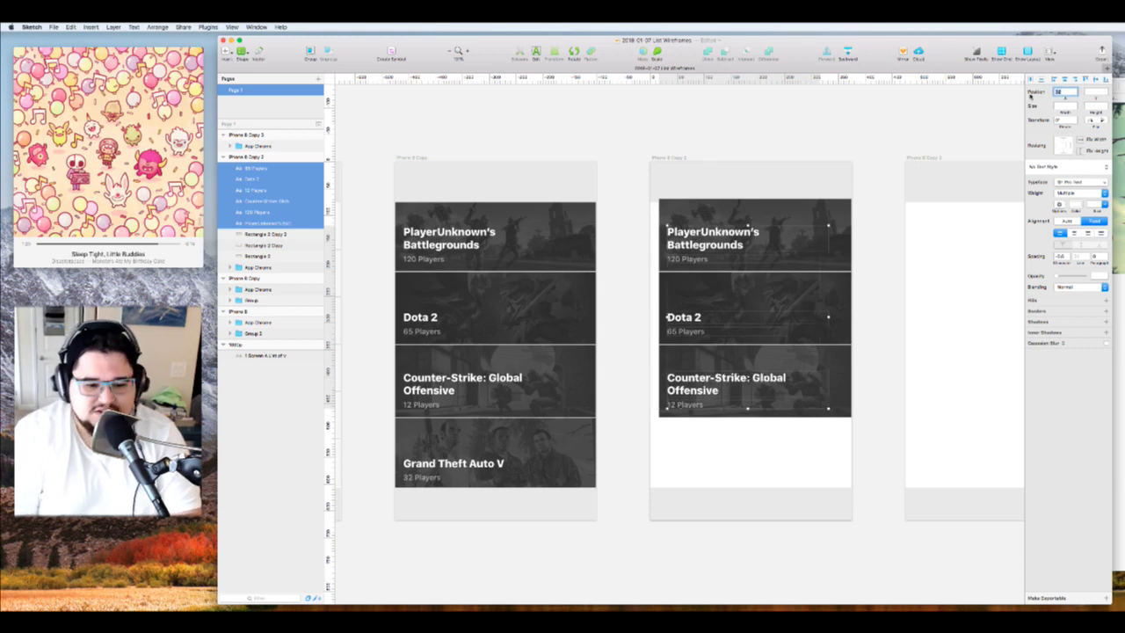
pyautogui.click(846, 244)
pyautogui.keyDown('shift'); pyautogui.click(847, 310); pyautogui.keyUp('shift')
pyautogui.keyDown('shift'); pyautogui.click(847, 361); pyautogui.keyUp('shift')
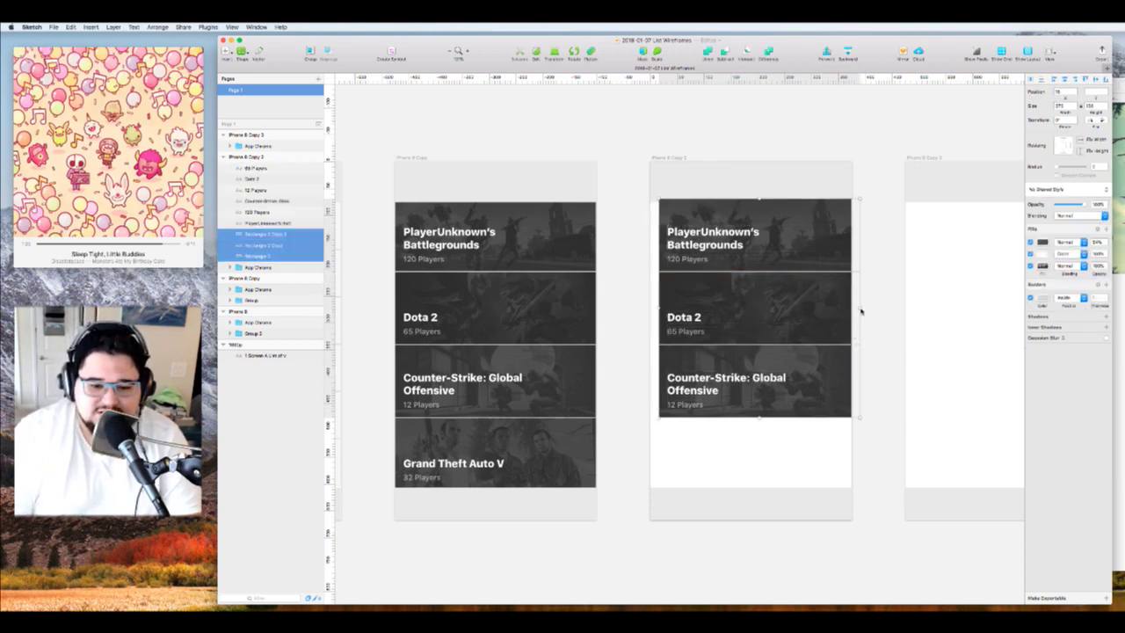
pyautogui.click(859, 311)
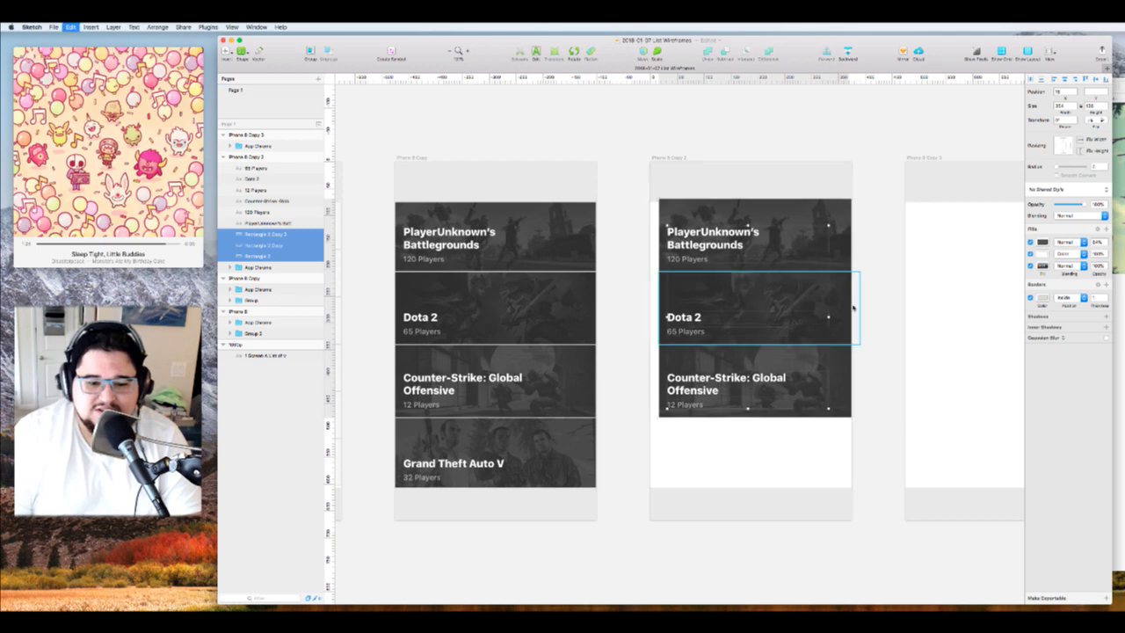
# Set the width of the three row rectangles to 343 so both side margins match
pyautogui.click(848, 356)
pyautogui.keyDown('shift'); pyautogui.click(849, 321); pyautogui.keyUp('shift')
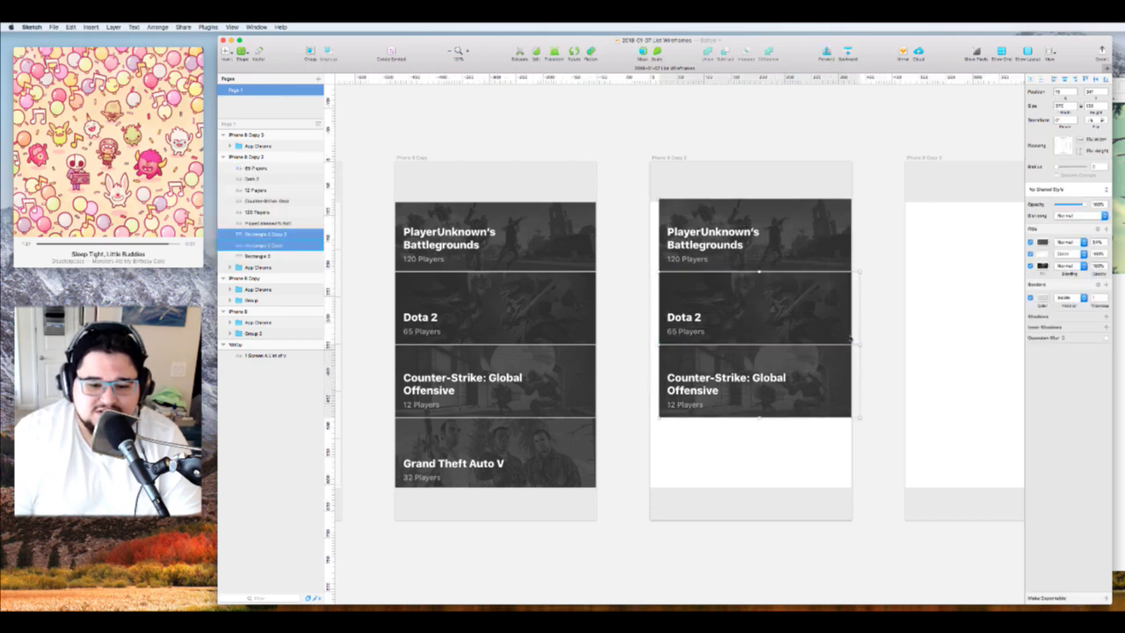
pyautogui.keyDown('shift'); pyautogui.click(851, 262); pyautogui.keyUp('shift')
pyautogui.moveTo(860, 306)
pyautogui.mouseDown()
pyautogui.moveTo(850, 310)
pyautogui.moveTo(867, 322)
pyautogui.moveTo(857, 315)
pyautogui.mouseUp()
pyautogui.scroll(5, 849, 310)
pyautogui.doubleClick(1060, 105)
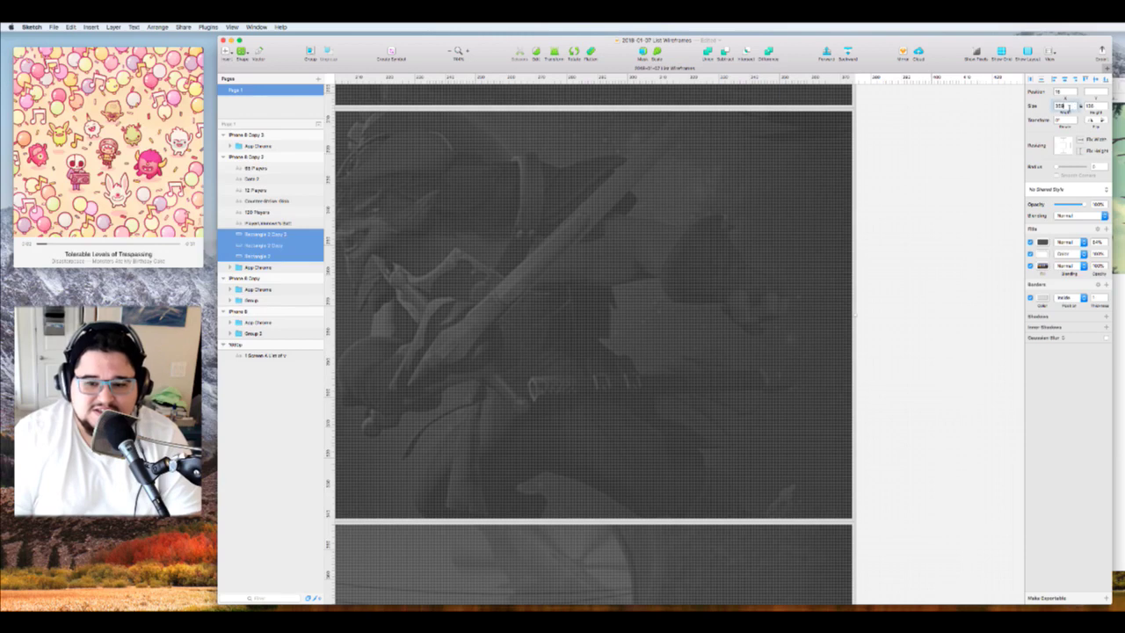
pyautogui.hotkey('shift', 'Down')
pyautogui.hotkey('shift', 'Down')
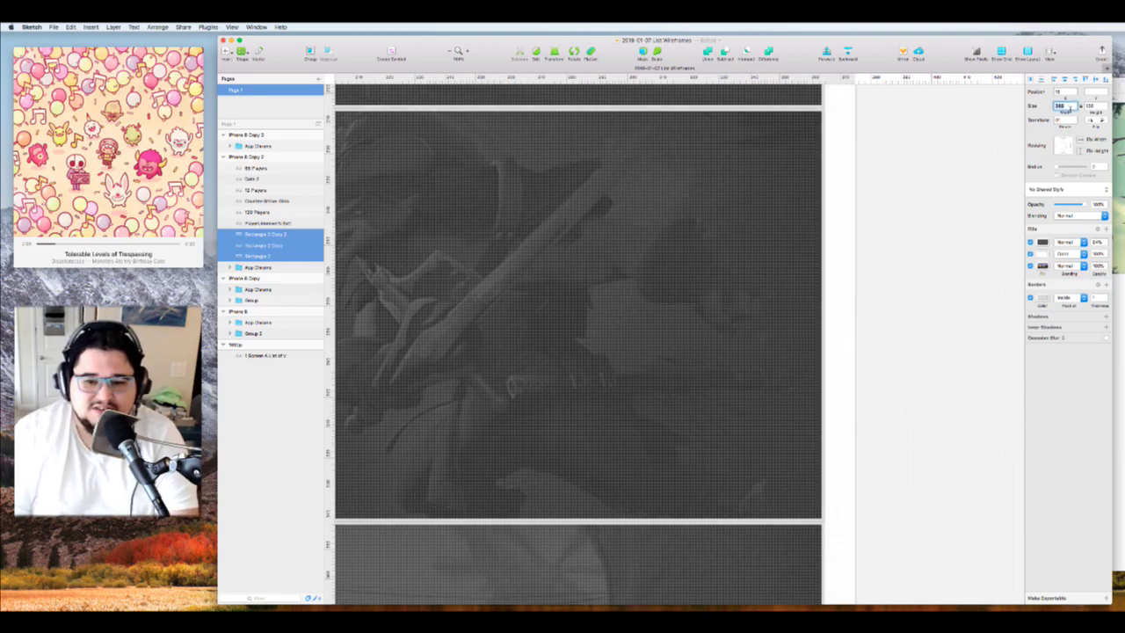
pyautogui.press('Up')
pyautogui.press('Up')
pyautogui.press('Up')
pyautogui.press('Up')
pyautogui.scroll(-8, 799, 212)
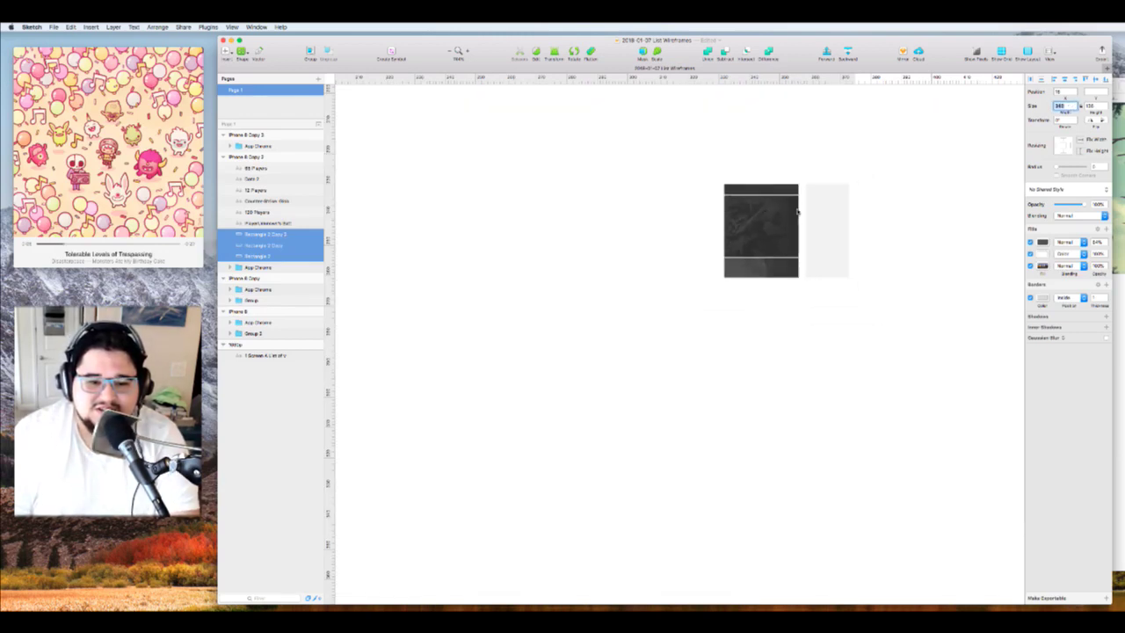
pyautogui.scroll(2, 799, 212)
pyautogui.scroll(5, 843, 267)
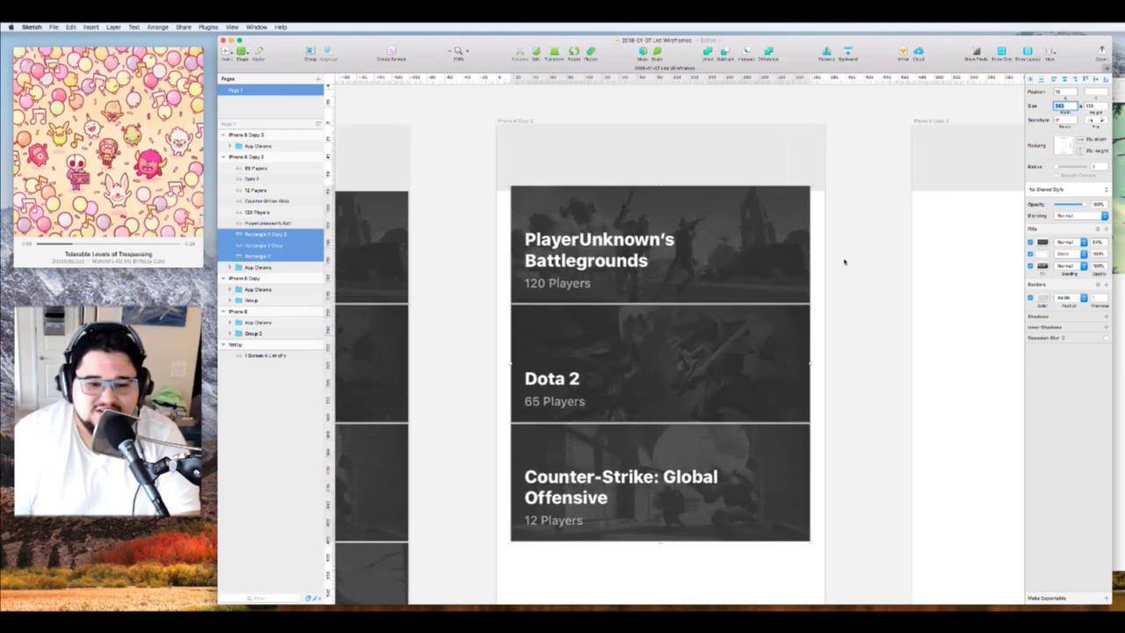
pyautogui.click(891, 216)
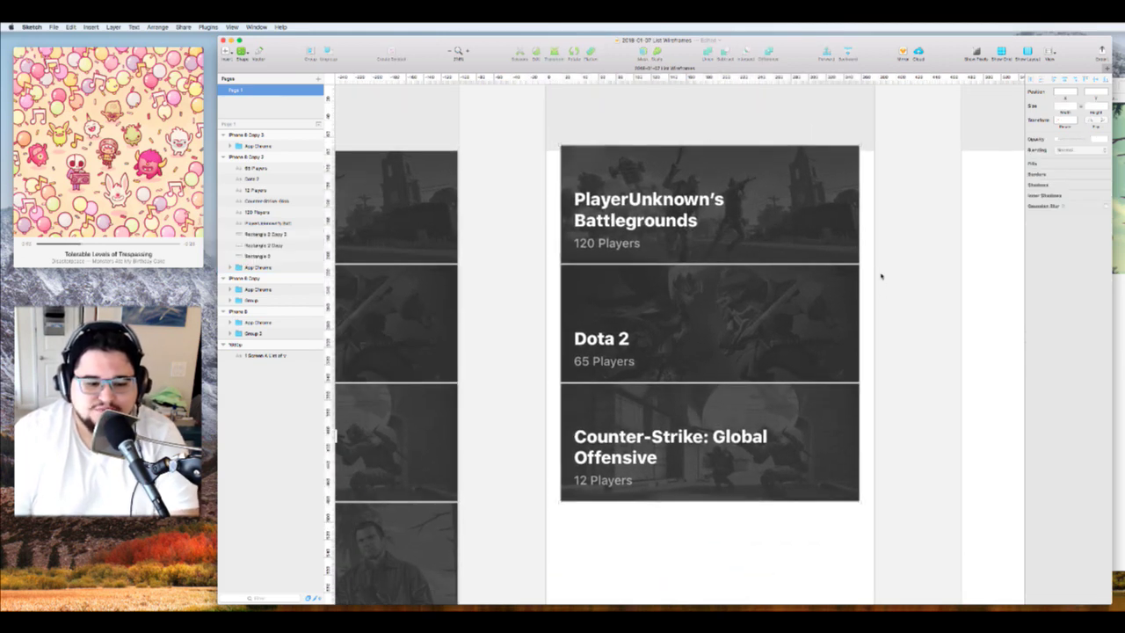
# Set the height of the three row rectangles on the iPhone 8 Copy 2 artboard to 320
pyautogui.click(849, 414)
pyautogui.keyDown('shift'); pyautogui.click(849, 343); pyautogui.keyUp('shift')
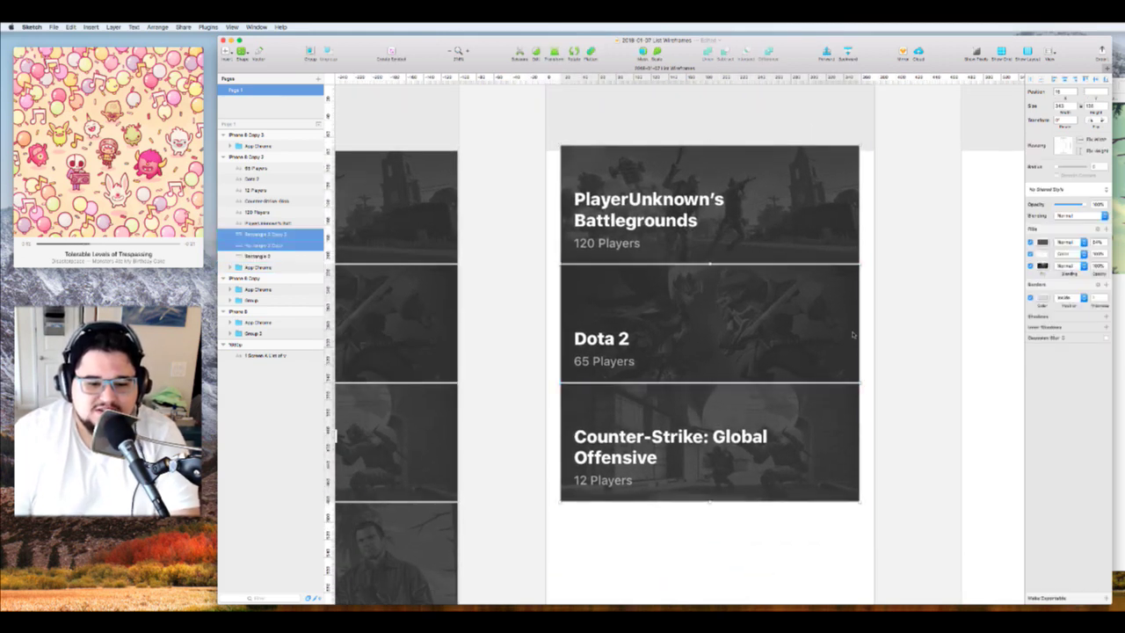
pyautogui.keyDown('shift'); pyautogui.click(848, 259); pyautogui.keyUp('shift')
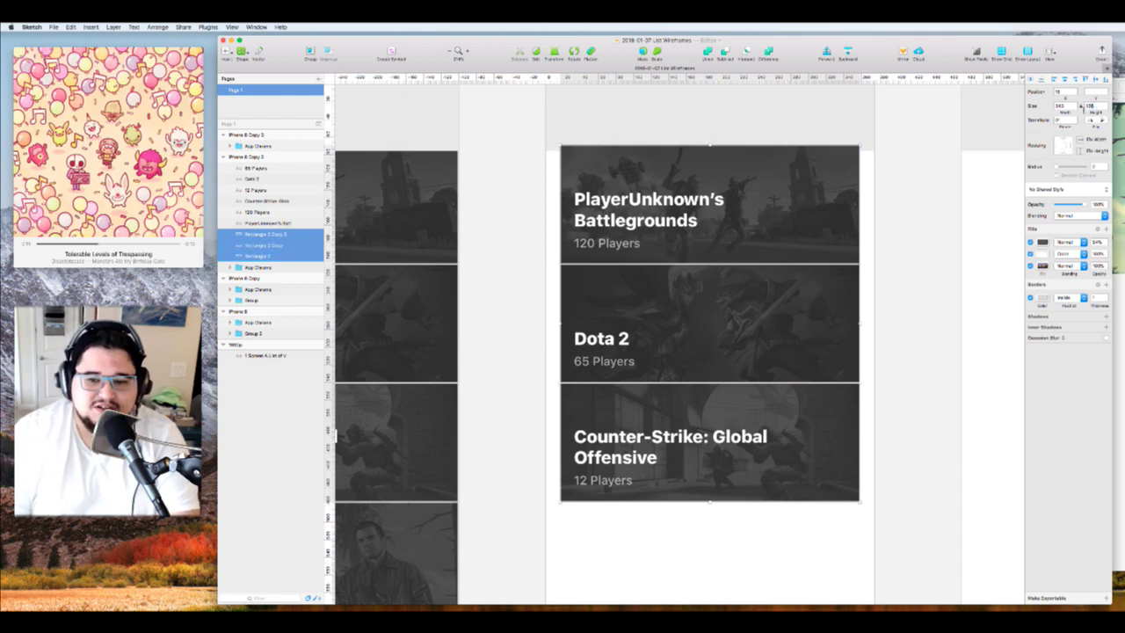
pyautogui.moveTo(1083, 109); pyautogui.dragTo(1051, 107)
pyautogui.write('45')
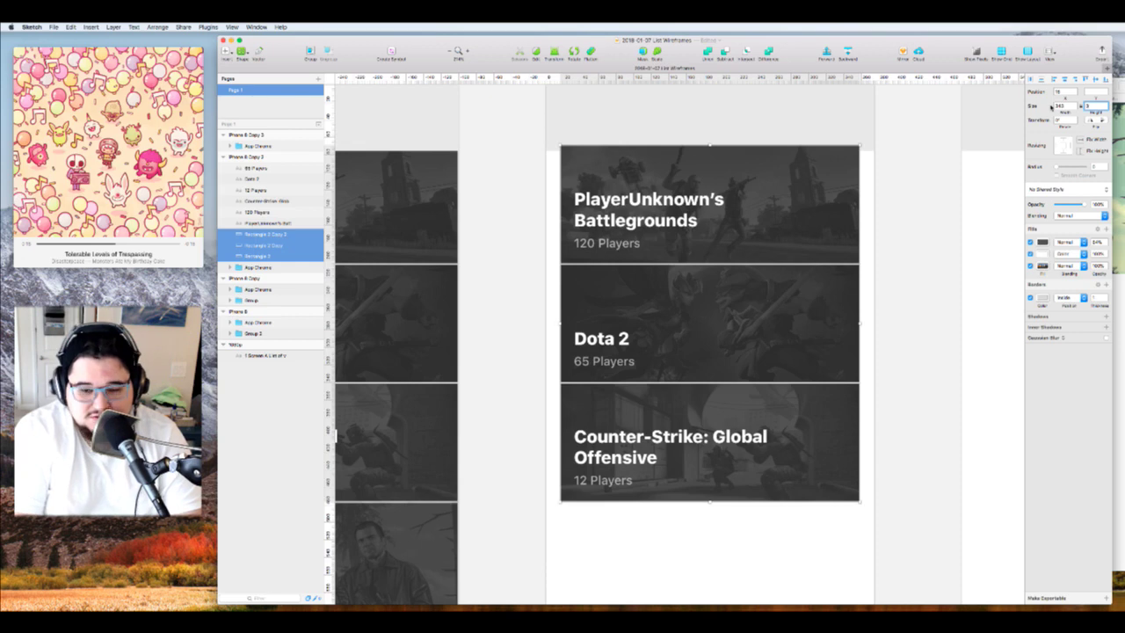
pyautogui.write('320')
pyautogui.press('Return')
pyautogui.scroll(-5, 622, 339)
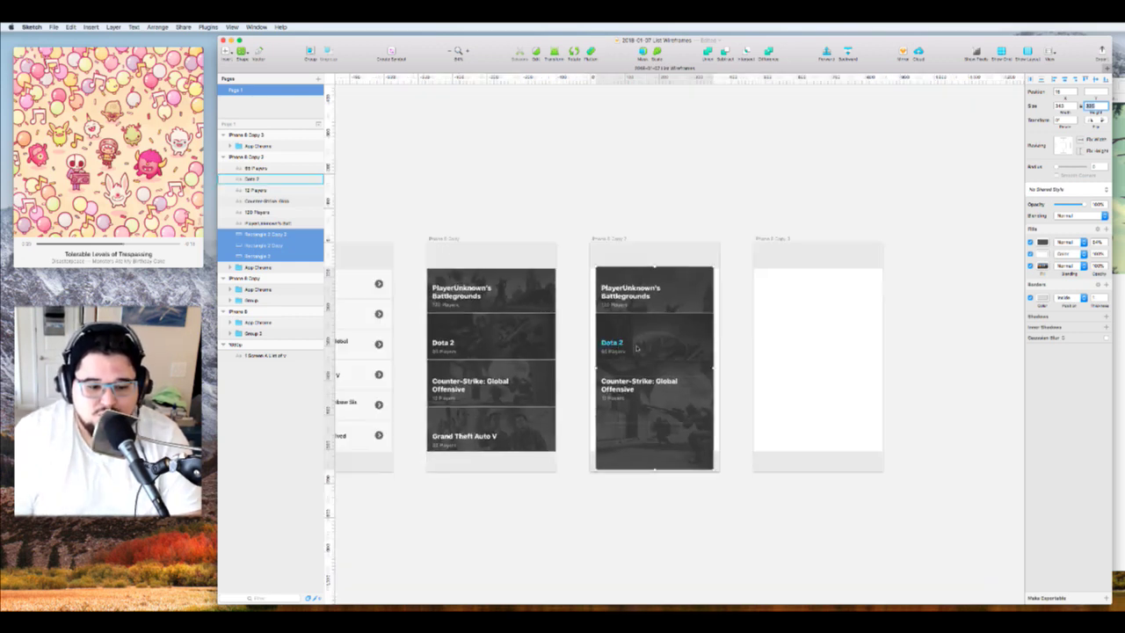
# Move the Counter-Strike title and its player count slightly up, closer to the top edge of their rectangle
pyautogui.click(718, 384)
pyautogui.scroll(2, 748, 381)
pyautogui.scroll(4, 748, 381)
pyautogui.hscroll(-1, 747, 381)
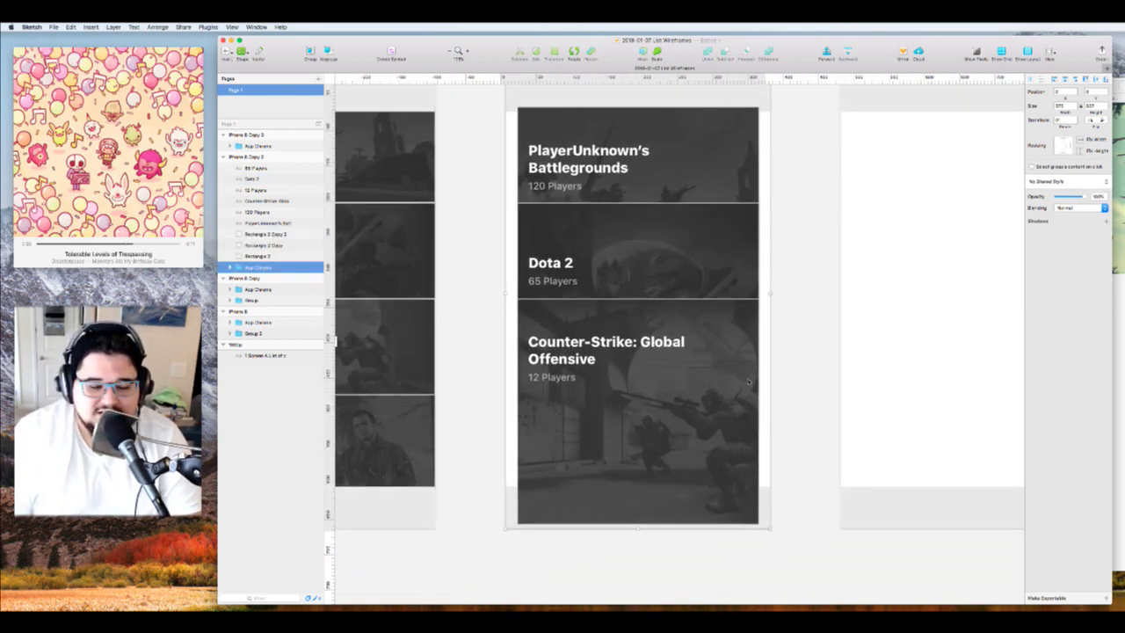
pyautogui.click(595, 355)
pyautogui.keyDown('shift'); pyautogui.click(569, 370); pyautogui.keyUp('shift')
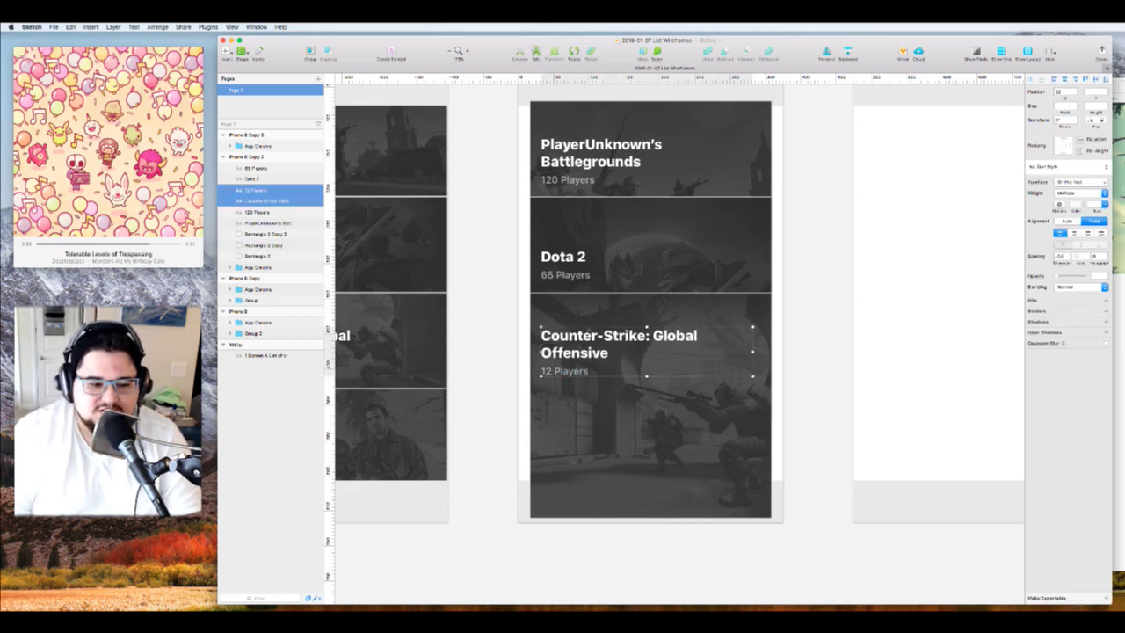
pyautogui.moveTo(575, 351); pyautogui.dragTo(574, 336)
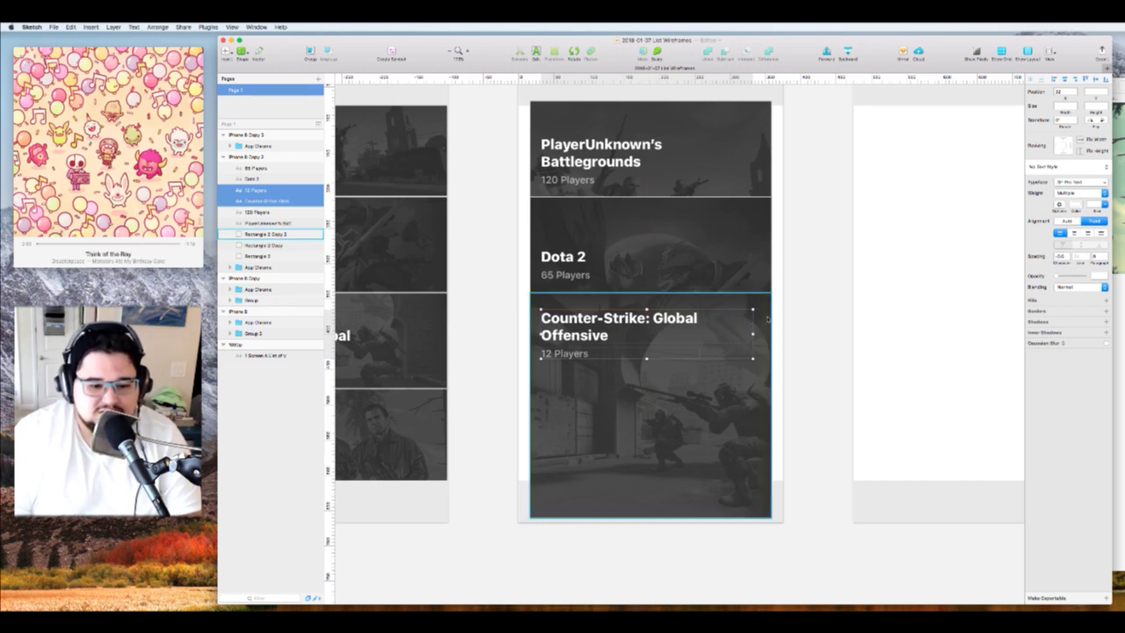
# Give all three card rectangles a corner radius of 32 with smooth corners enabled
pyautogui.click(767, 318)
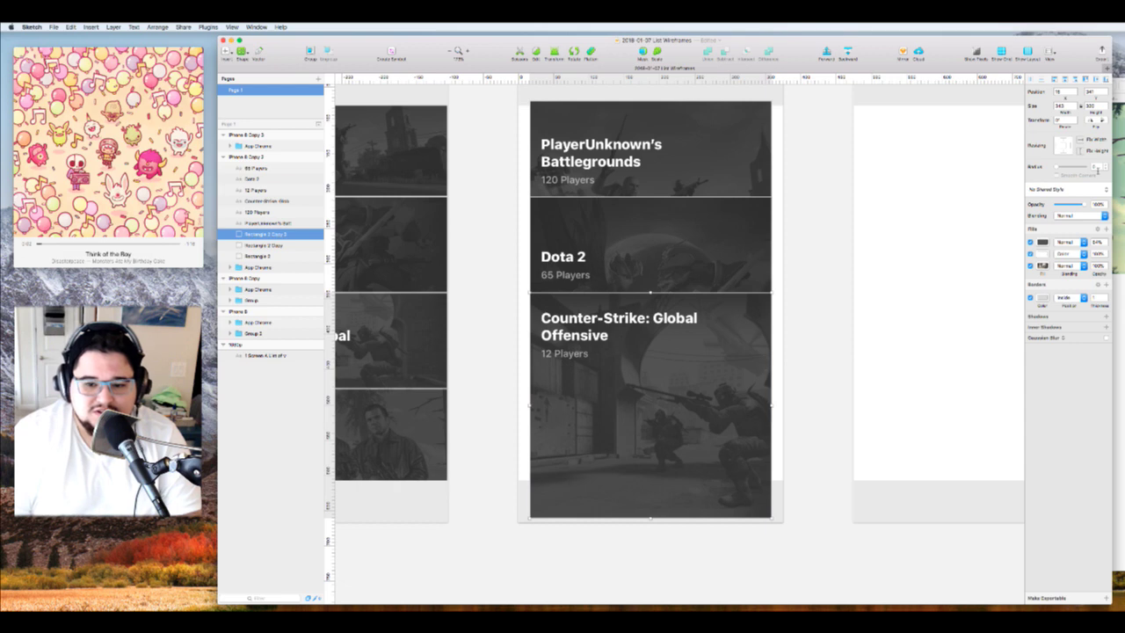
pyautogui.click(1097, 167)
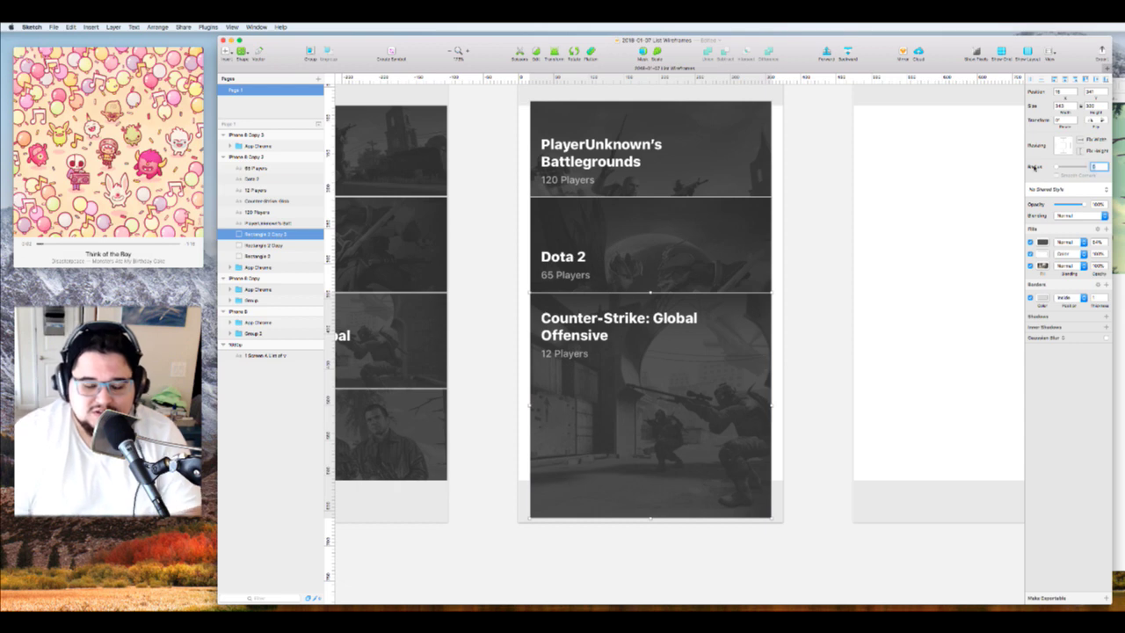
pyautogui.click(764, 250)
pyautogui.keyDown('shift'); pyautogui.click(765, 189); pyautogui.keyUp('shift')
pyautogui.keyDown('shift'); pyautogui.click(765, 316); pyautogui.keyUp('shift')
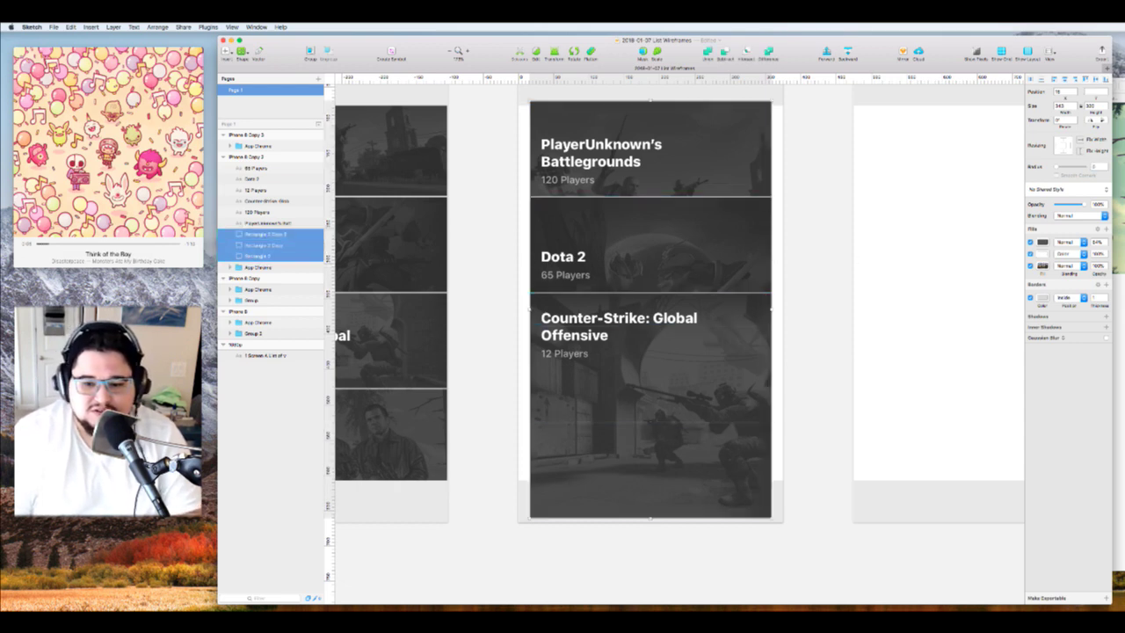
pyautogui.click(1094, 167)
pyautogui.write('32')
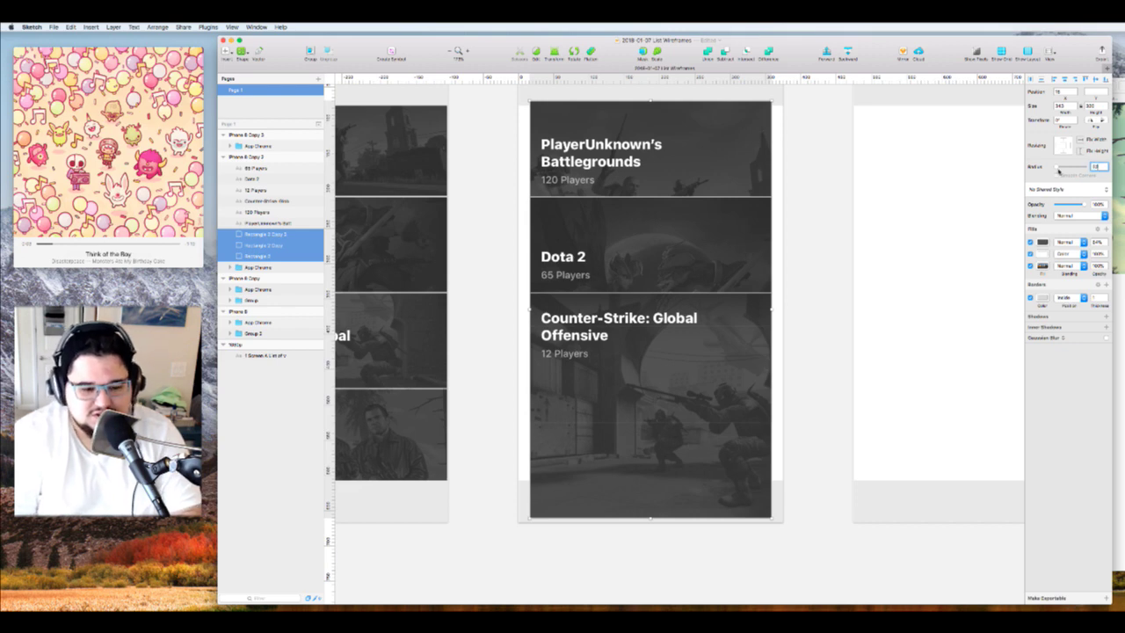
pyautogui.press('Return')
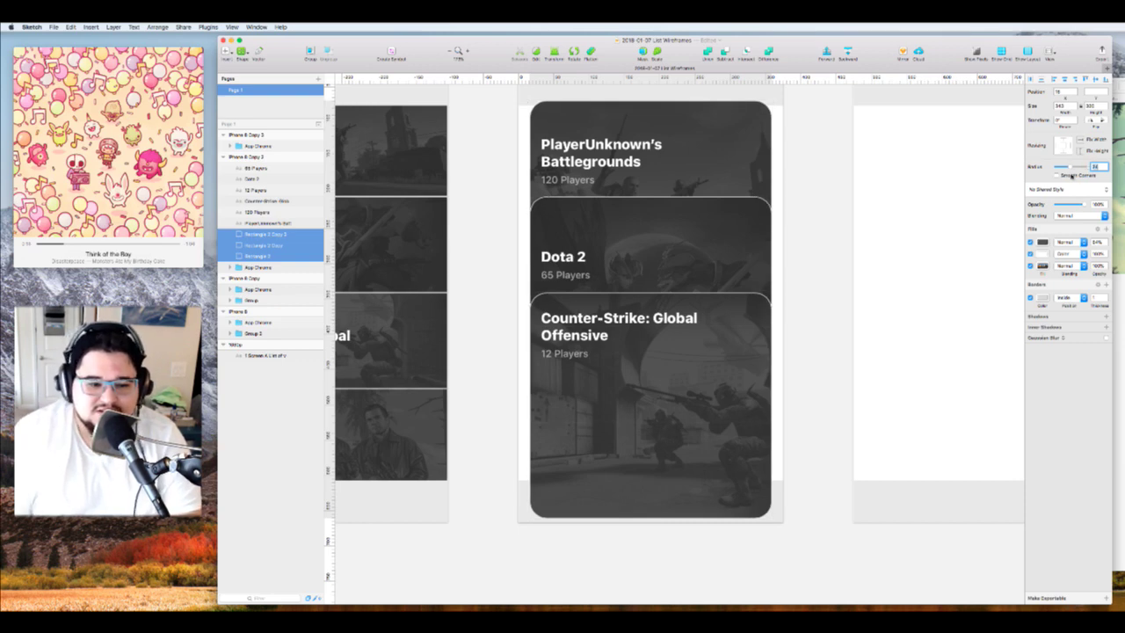
pyautogui.click(1071, 175)
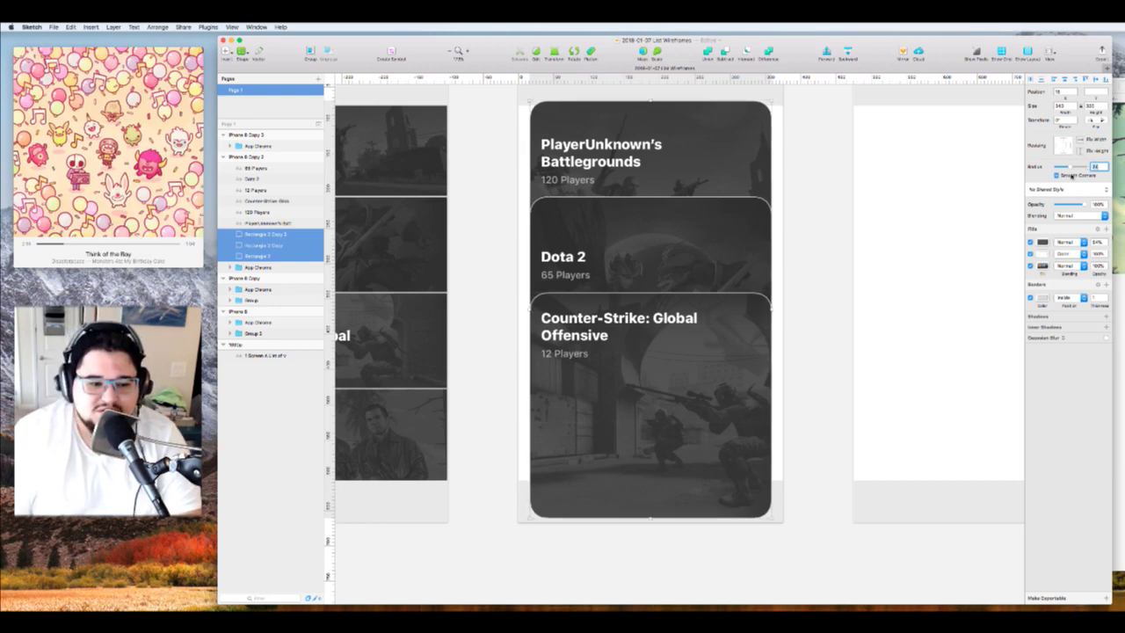
pyautogui.click(811, 304)
pyautogui.click(572, 336)
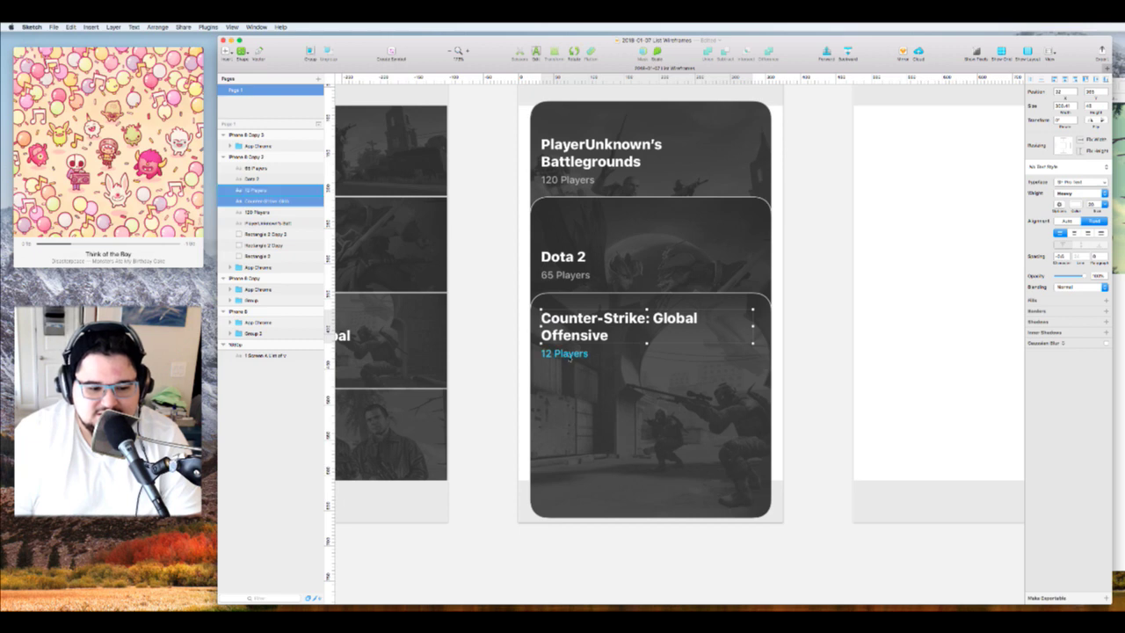
pyautogui.keyDown('shift'); pyautogui.click(573, 353); pyautogui.keyUp('shift')
pyautogui.click(806, 369)
# Recolor the dark overlay fill of the three card rectangles to light gray and turn off their second fill
pyautogui.click(753, 369)
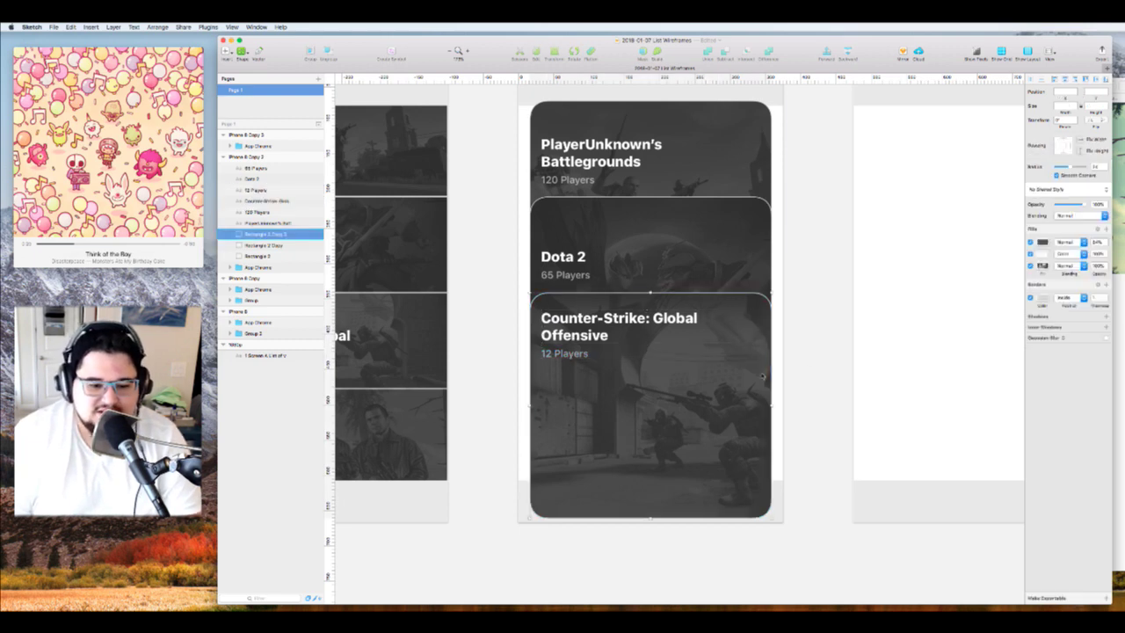
pyautogui.keyDown('shift'); pyautogui.click(757, 255); pyautogui.keyUp('shift')
pyautogui.keyDown('shift'); pyautogui.click(759, 185); pyautogui.keyUp('shift')
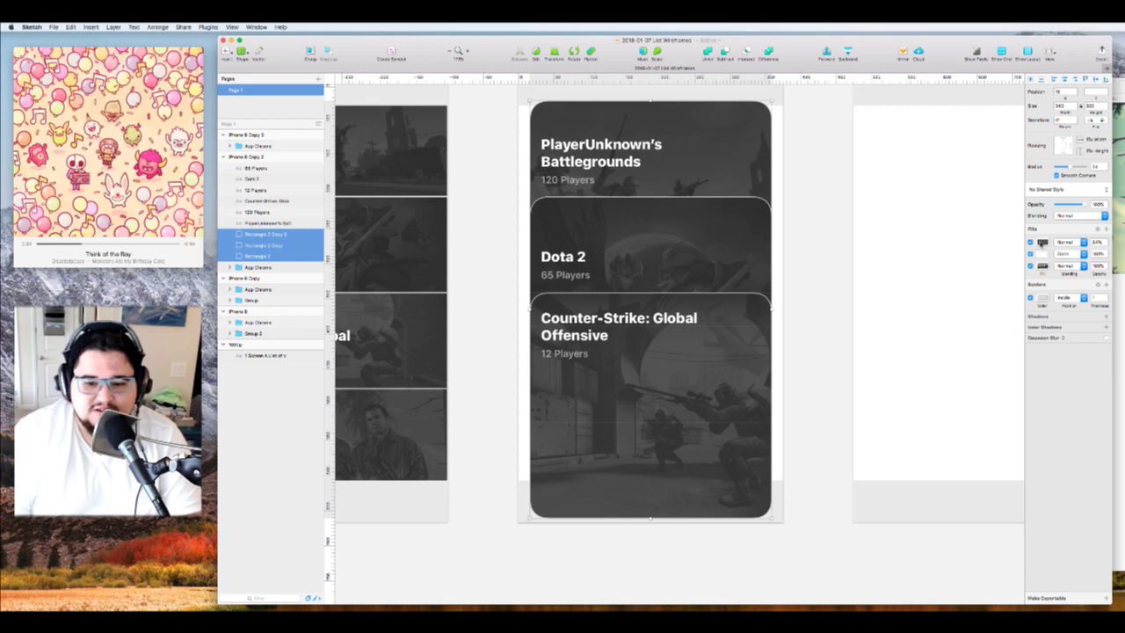
pyautogui.click(1041, 244)
pyautogui.moveTo(1038, 307); pyautogui.dragTo(970, 286)
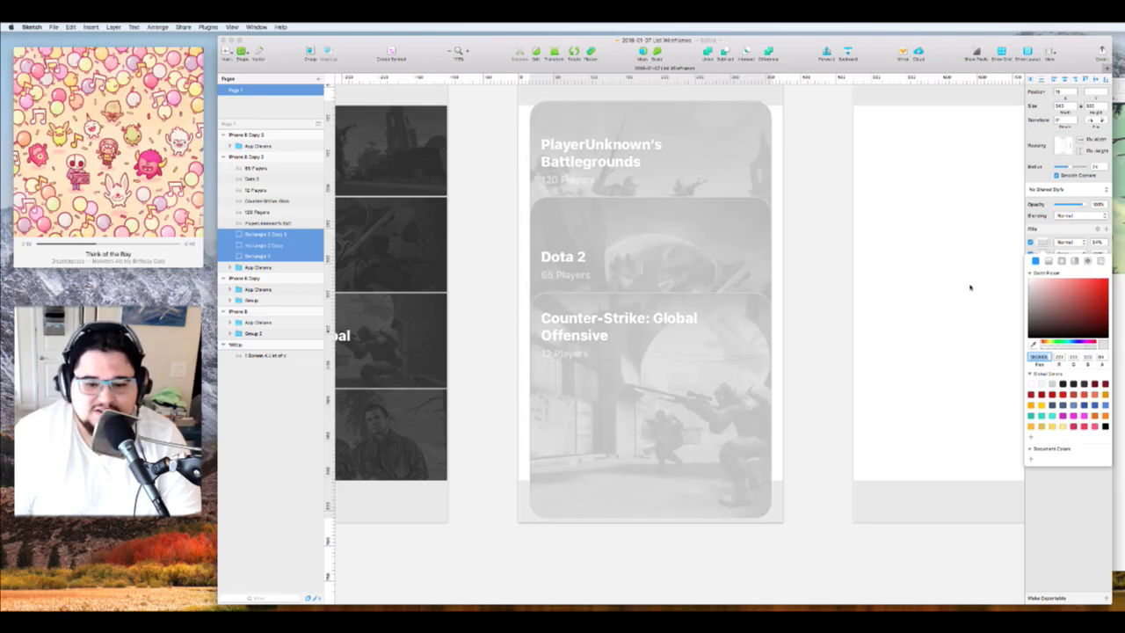
pyautogui.click(1033, 237)
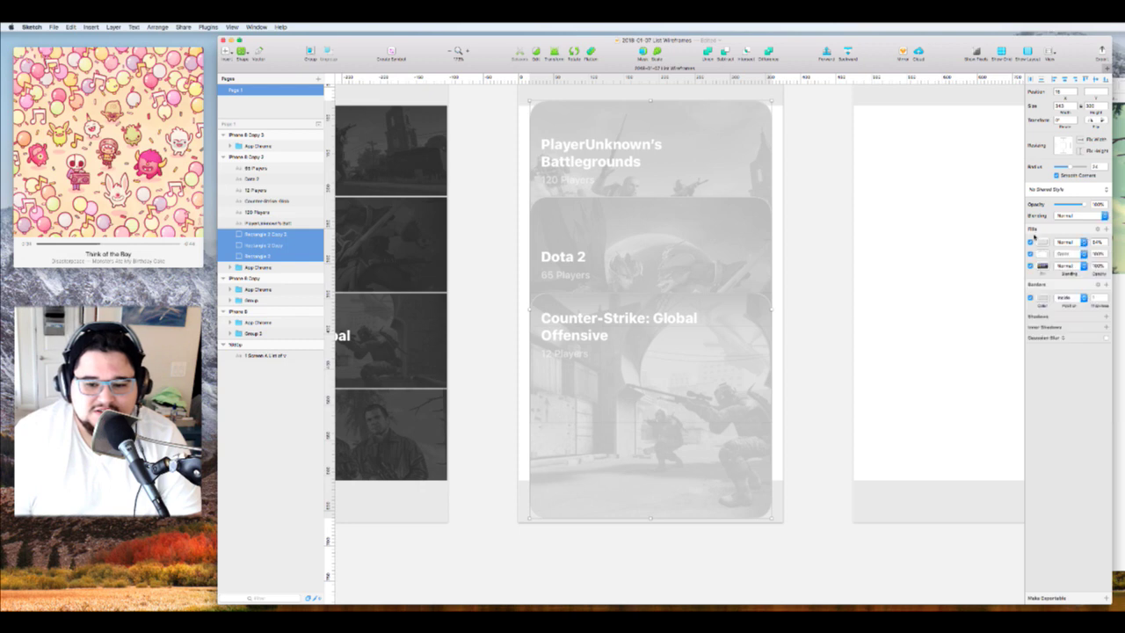
pyautogui.click(1031, 253)
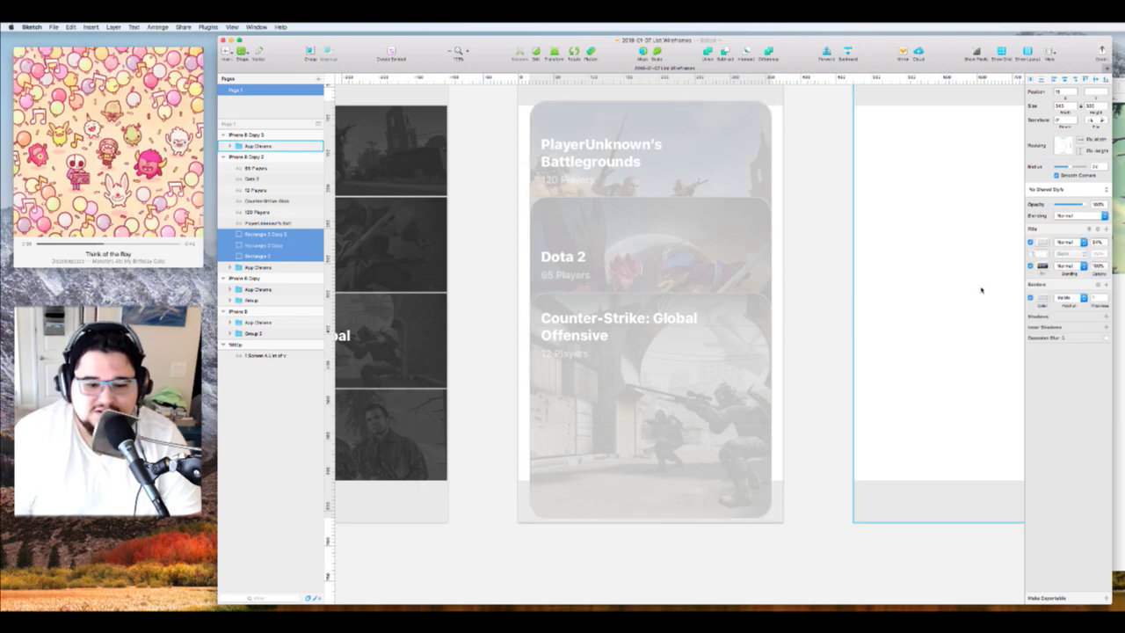
# Fine-tune the cards' overlay fill to a very light gray and lower its alpha so the game images show through more
pyautogui.click(1042, 242)
pyautogui.moveTo(1042, 284); pyautogui.dragTo(1085, 250)
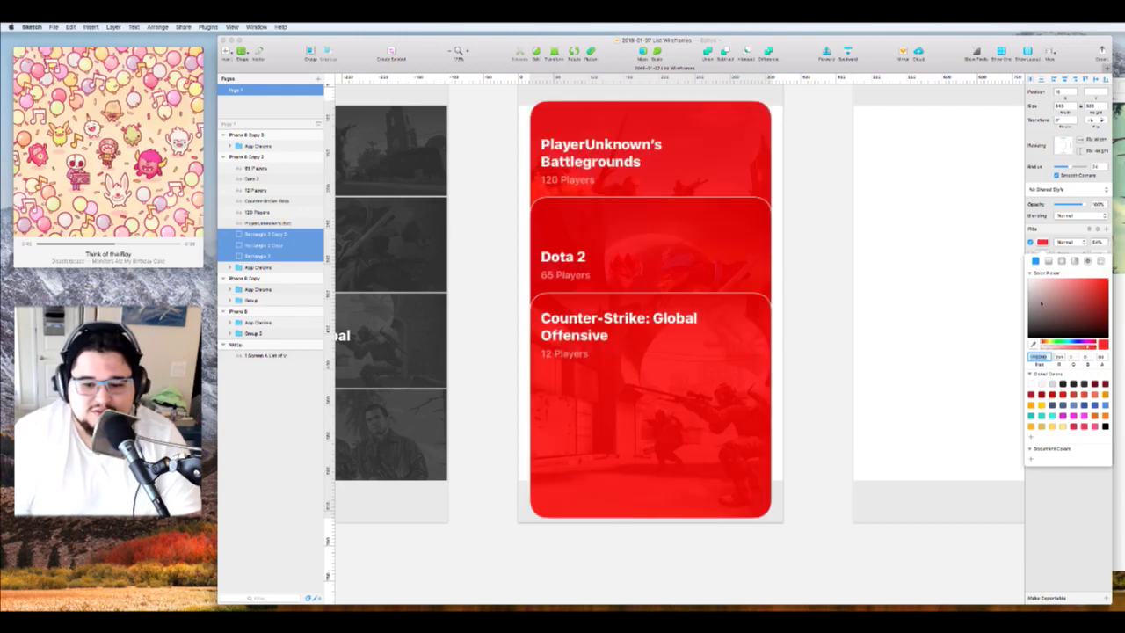
pyautogui.moveTo(1031, 286); pyautogui.dragTo(1009, 289)
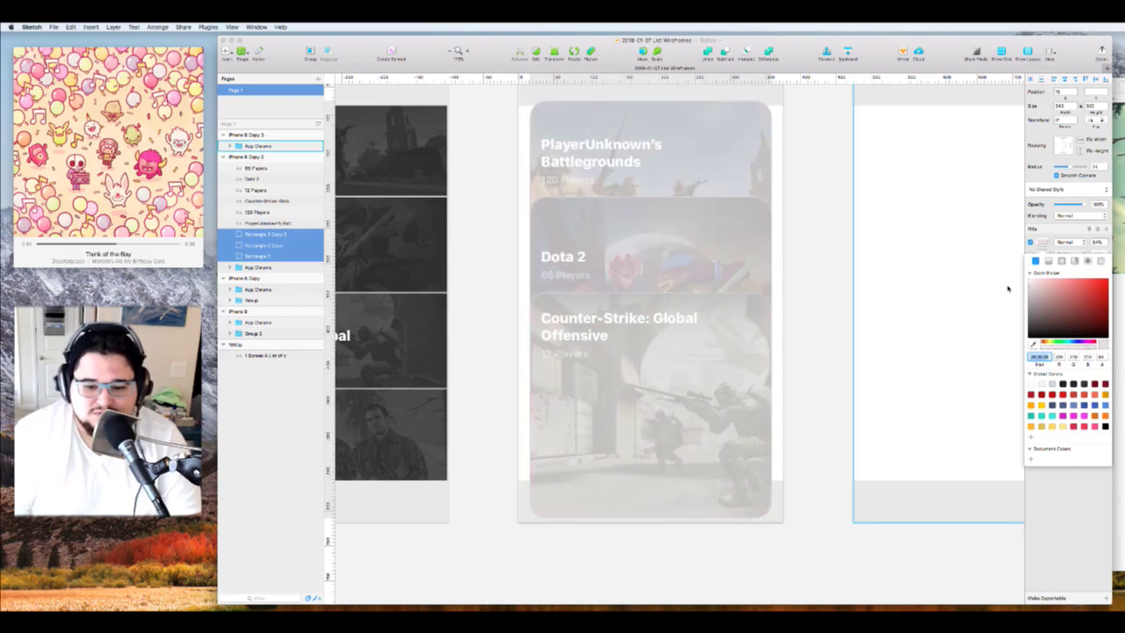
pyautogui.click(1100, 358)
pyautogui.hotkey('shift', 'Down')
pyautogui.hotkey('shift', 'Down')
pyautogui.press('Escape')
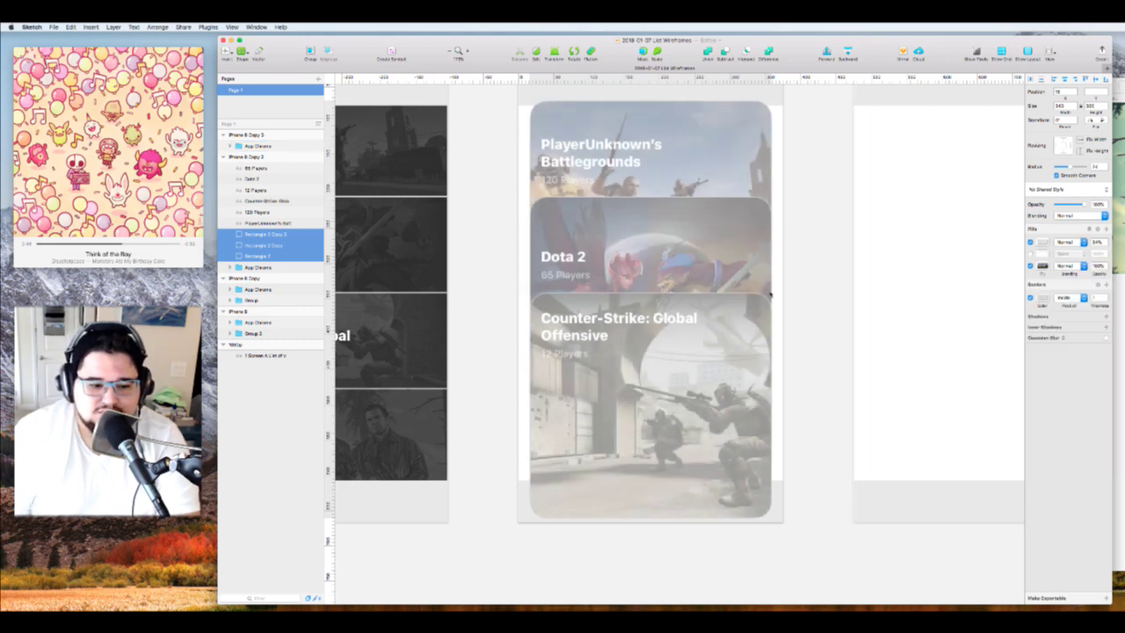
# Change the text color of all three game titles and player counts to black
pyautogui.click(615, 318)
pyautogui.keyDown('shift'); pyautogui.click(562, 353); pyautogui.keyUp('shift')
pyautogui.keyDown('shift'); pyautogui.click(562, 275); pyautogui.keyUp('shift')
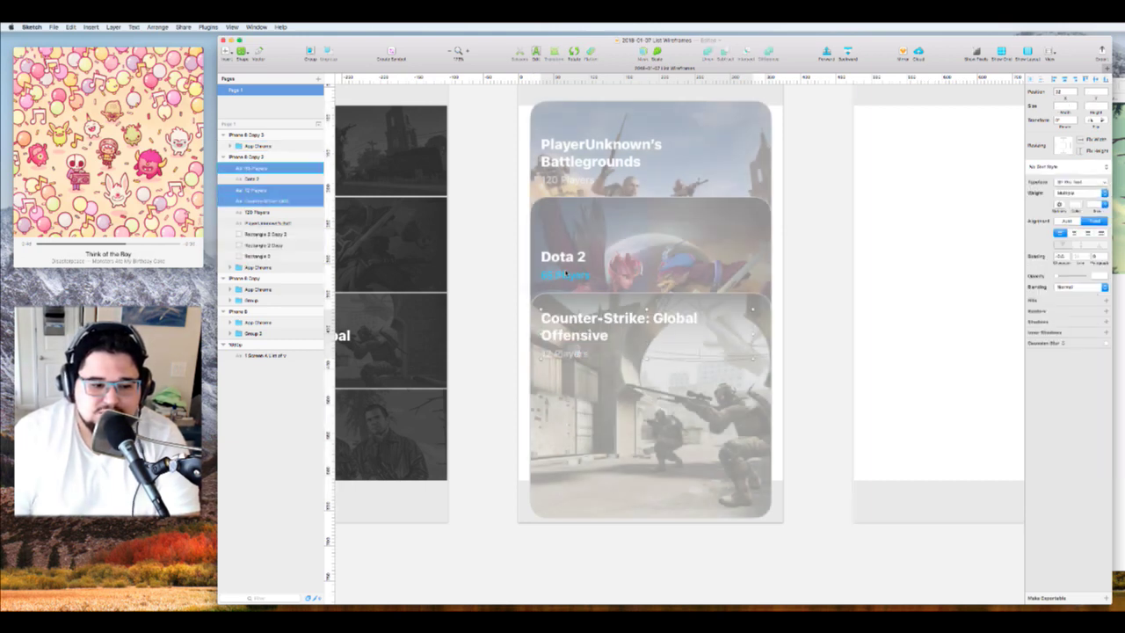
pyautogui.keyDown('shift'); pyautogui.click(562, 256); pyautogui.keyUp('shift')
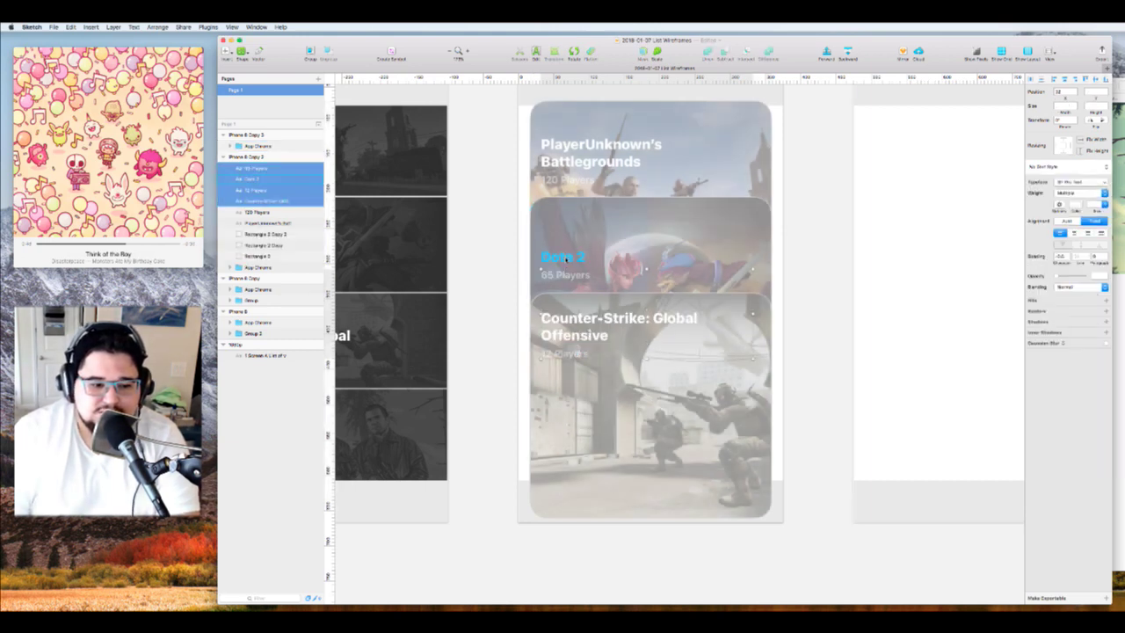
pyautogui.click(1076, 205)
pyautogui.keyDown('shift'); pyautogui.click(550, 179); pyautogui.keyUp('shift')
pyautogui.keyDown('shift'); pyautogui.click(569, 162); pyautogui.keyUp('shift')
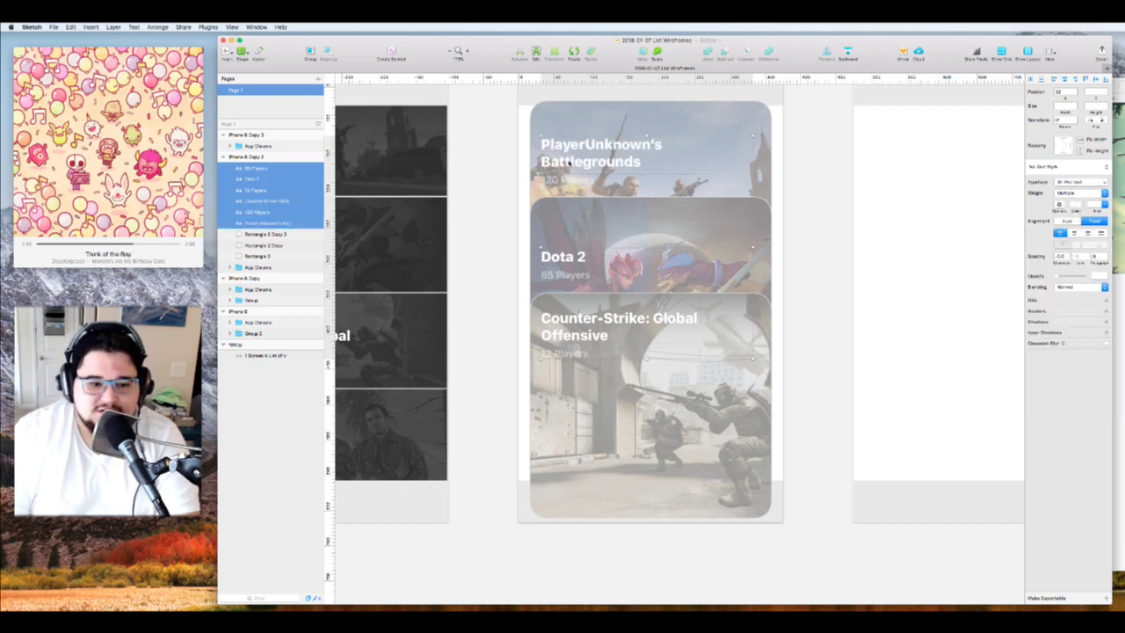
pyautogui.click(1080, 203)
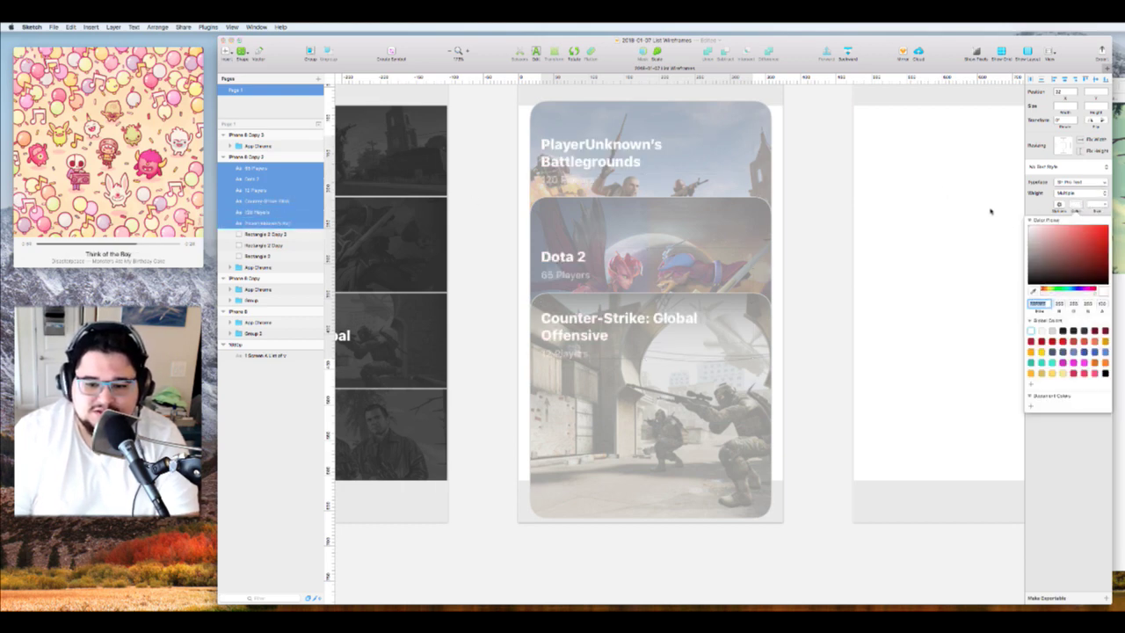
pyautogui.click(827, 312)
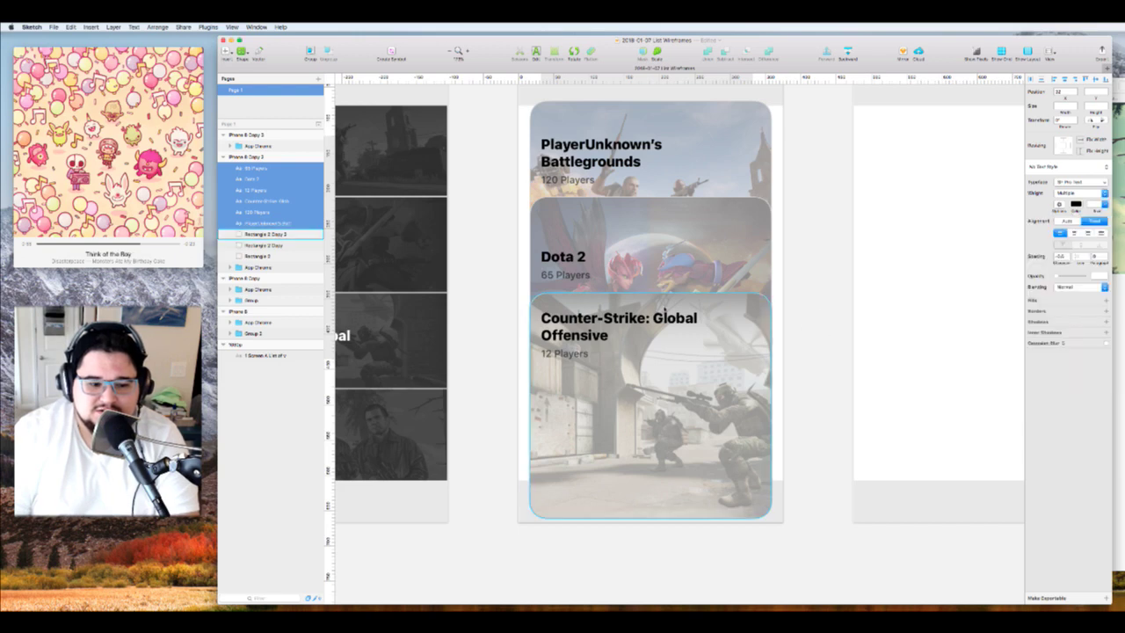
pyautogui.click(814, 289)
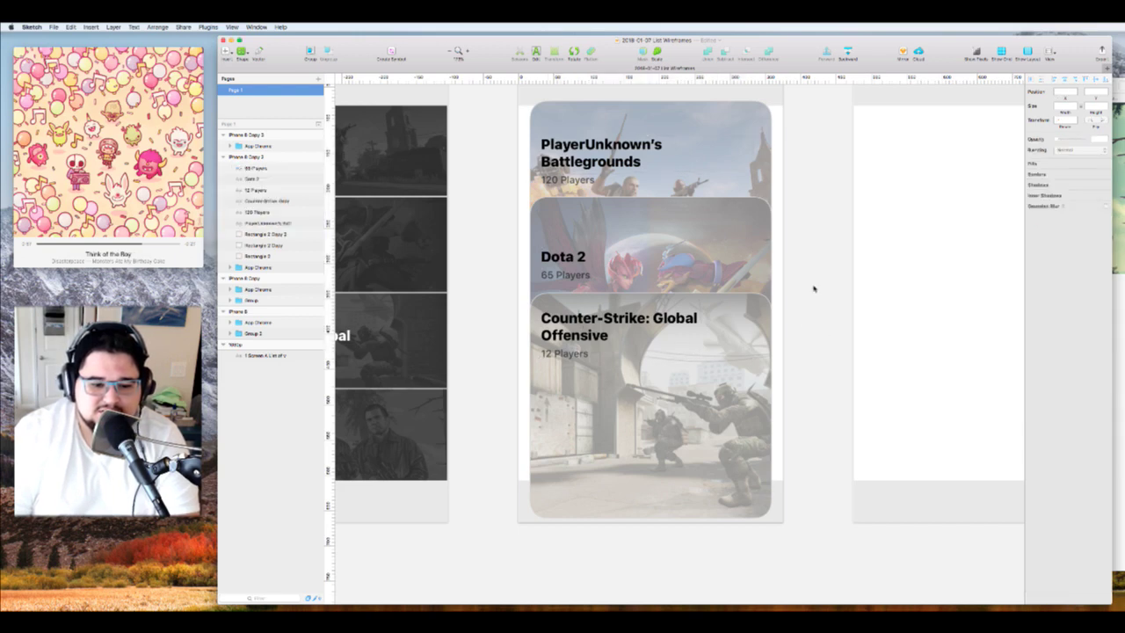
# Group the Counter-Strike title, its player count and its image rectangle into one card
pyautogui.click(603, 328)
pyautogui.keyDown('shift'); pyautogui.click(573, 360); pyautogui.keyUp('shift')
pyautogui.keyDown('shift'); pyautogui.click(569, 354); pyautogui.keyUp('shift')
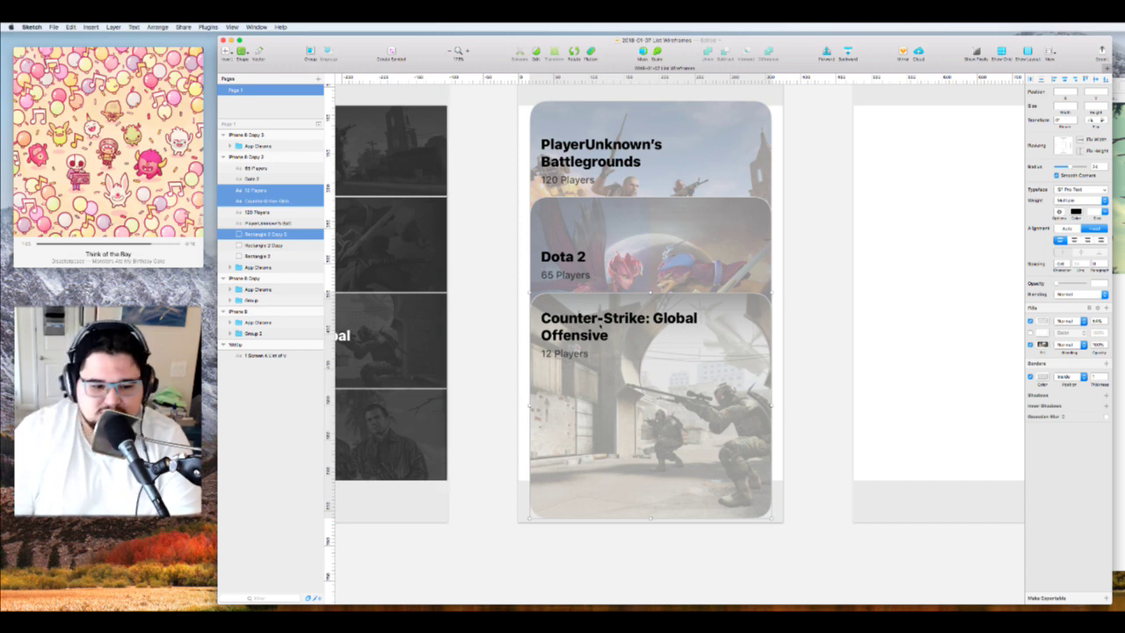
pyautogui.press('super+g')
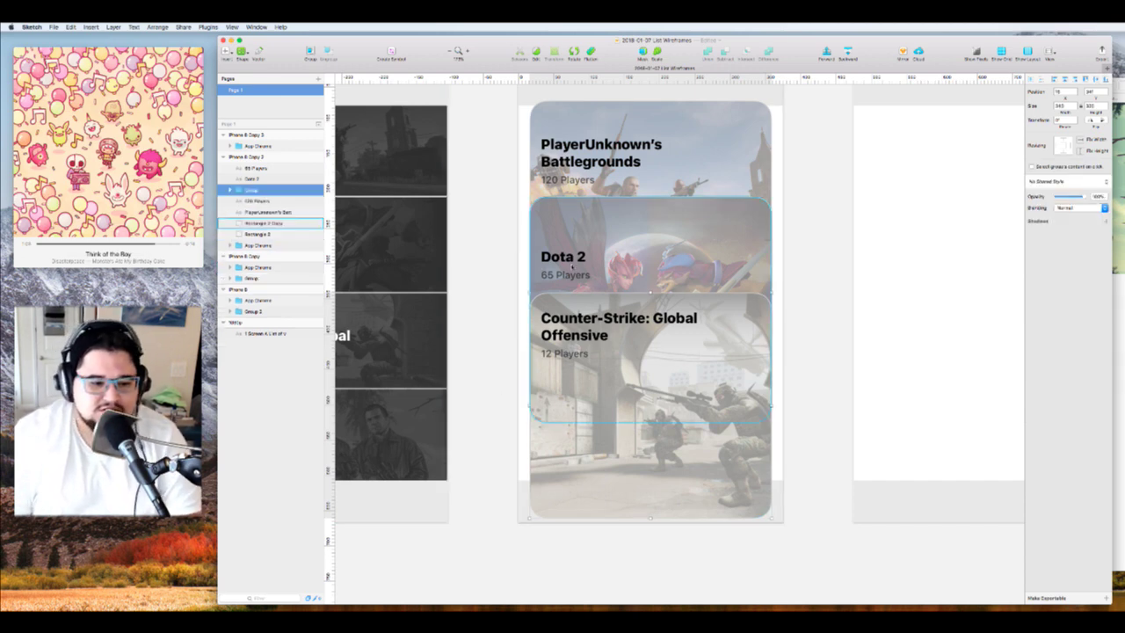
# Move the Dota 2 title and player count up near the top of their rectangle and group all three as a card
pyautogui.click(569, 266)
pyautogui.click(569, 262)
pyautogui.keyDown('shift'); pyautogui.click(567, 275); pyautogui.keyUp('shift')
pyautogui.moveTo(569, 264); pyautogui.dragTo(571, 231)
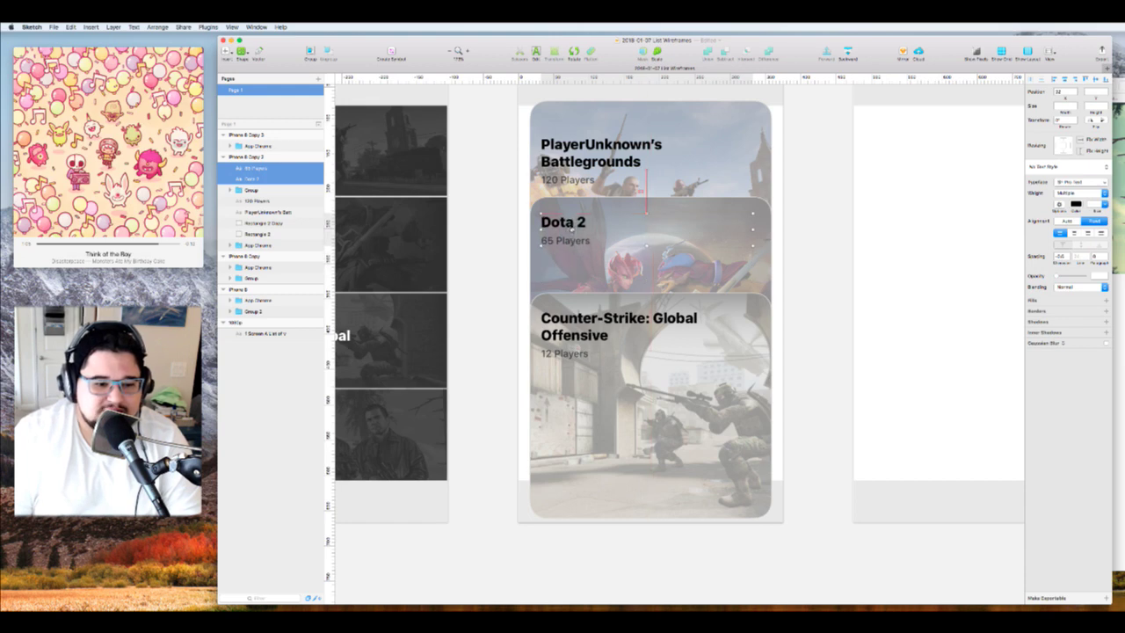
pyautogui.click(643, 205)
pyautogui.press('super+g')
# Move the PlayerUnknown's Battlegrounds title and player count up near their card's top edge and group them with the rectangle
pyautogui.click(595, 160)
pyautogui.keyDown('shift'); pyautogui.click(575, 179); pyautogui.keyUp('shift')
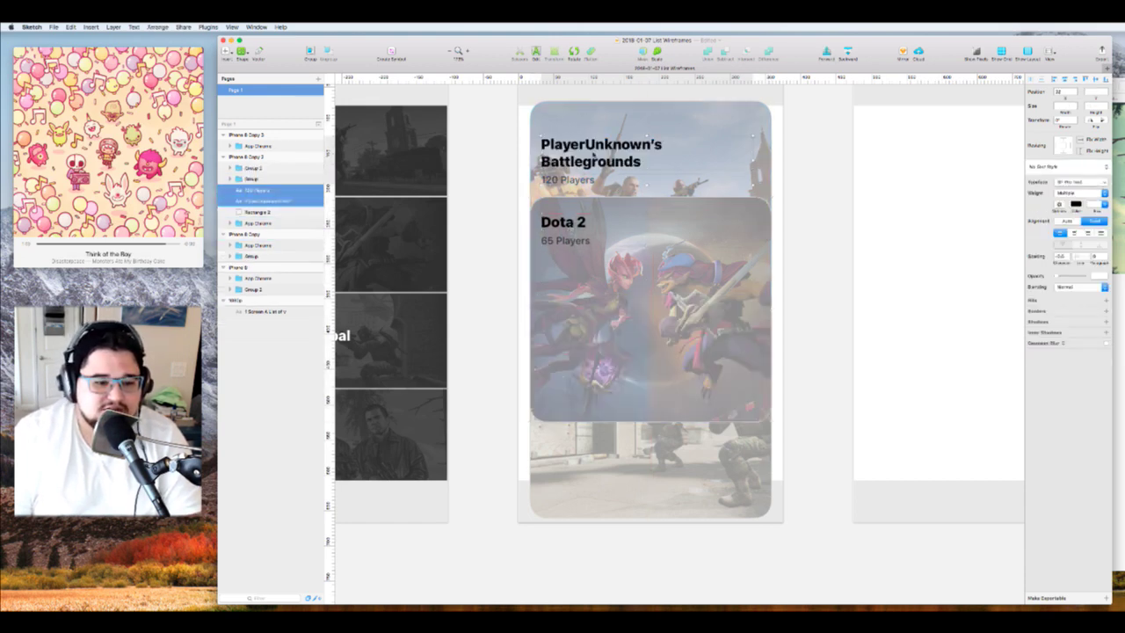
pyautogui.moveTo(594, 158); pyautogui.dragTo(594, 135)
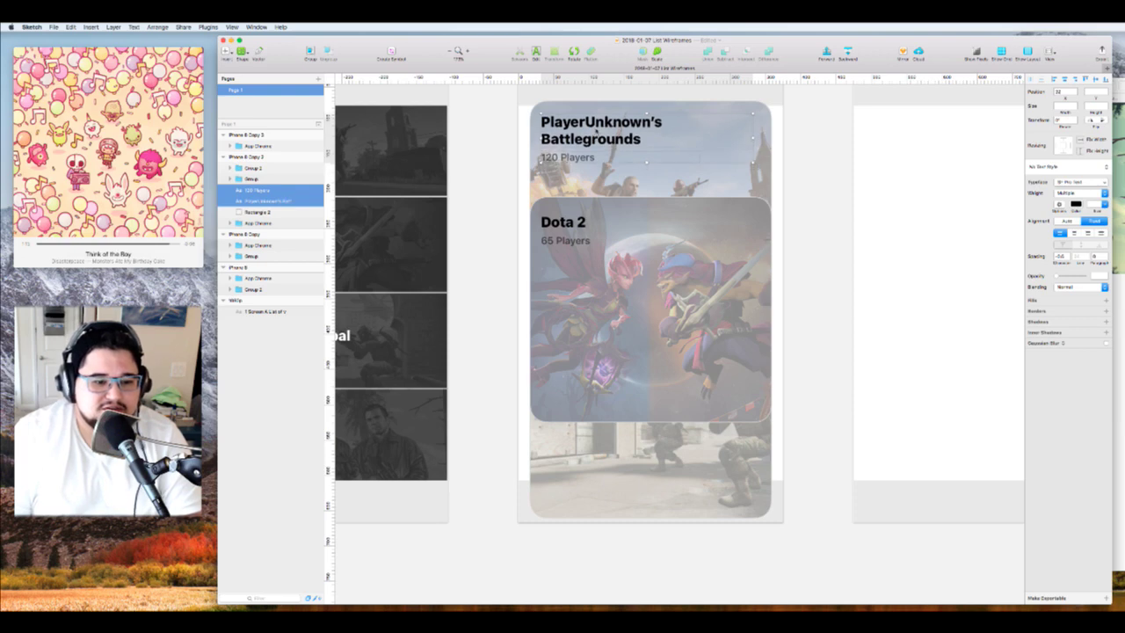
pyautogui.keyDown('shift'); pyautogui.click(621, 181); pyautogui.keyUp('shift')
pyautogui.press('super+g')
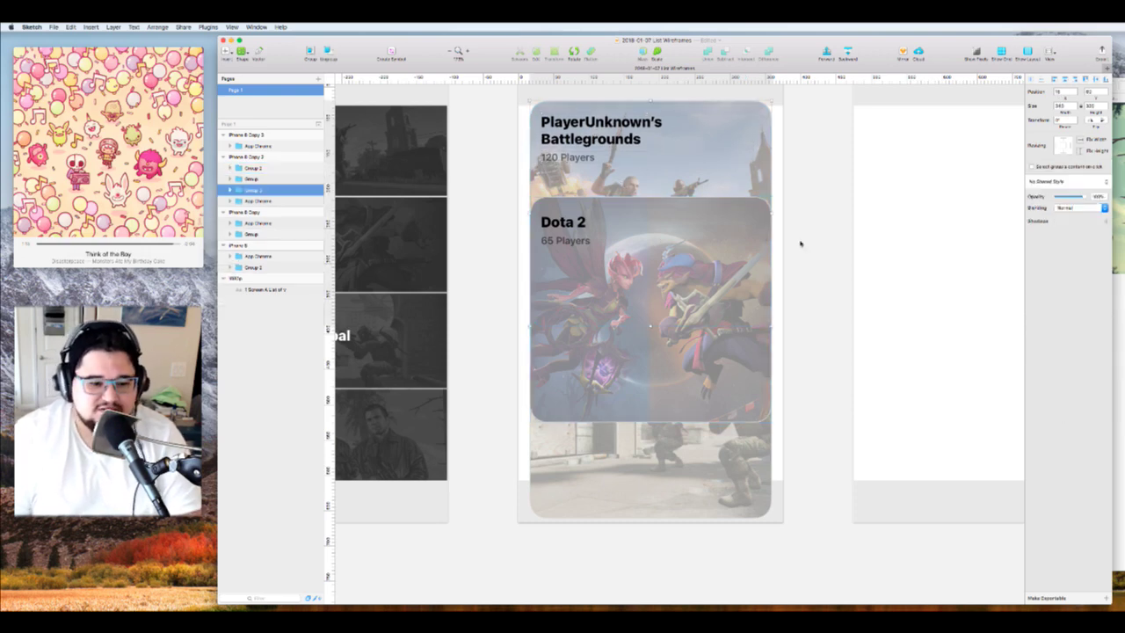
# Try spacing the three game cards vertically with a 16 px gap, and undo the spacing
pyautogui.keyDown('shift'); pyautogui.click(726, 319); pyautogui.keyUp('shift')
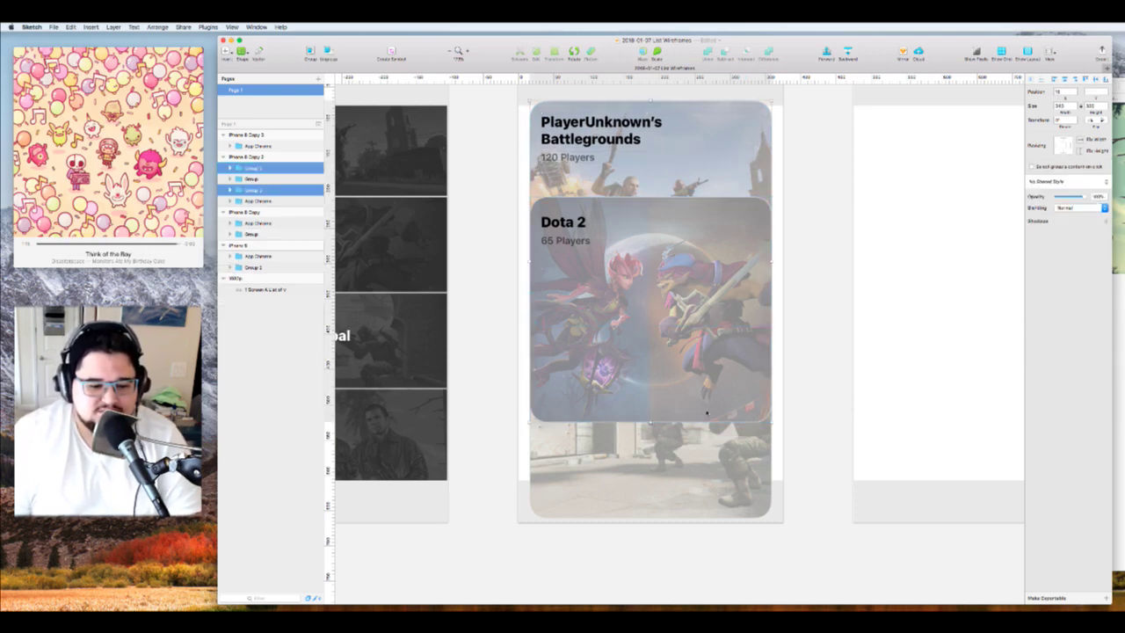
pyautogui.keyDown('shift'); pyautogui.click(704, 429); pyautogui.keyUp('shift')
pyautogui.hotkey('ctrl', 'alt', 'v')
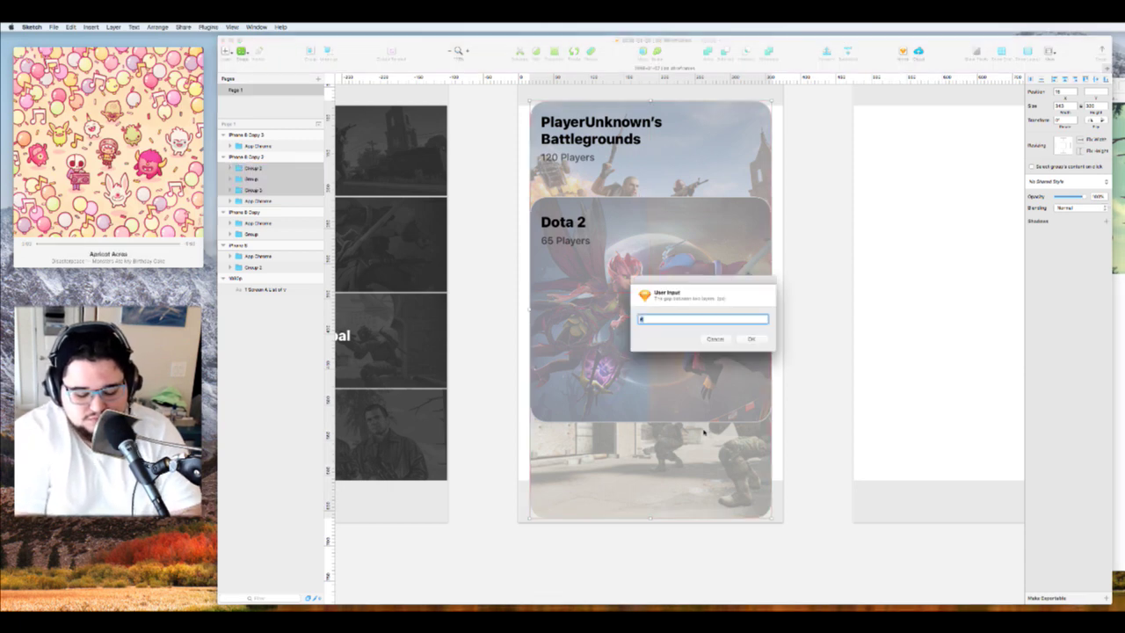
pyautogui.write('16')
pyautogui.press('Return')
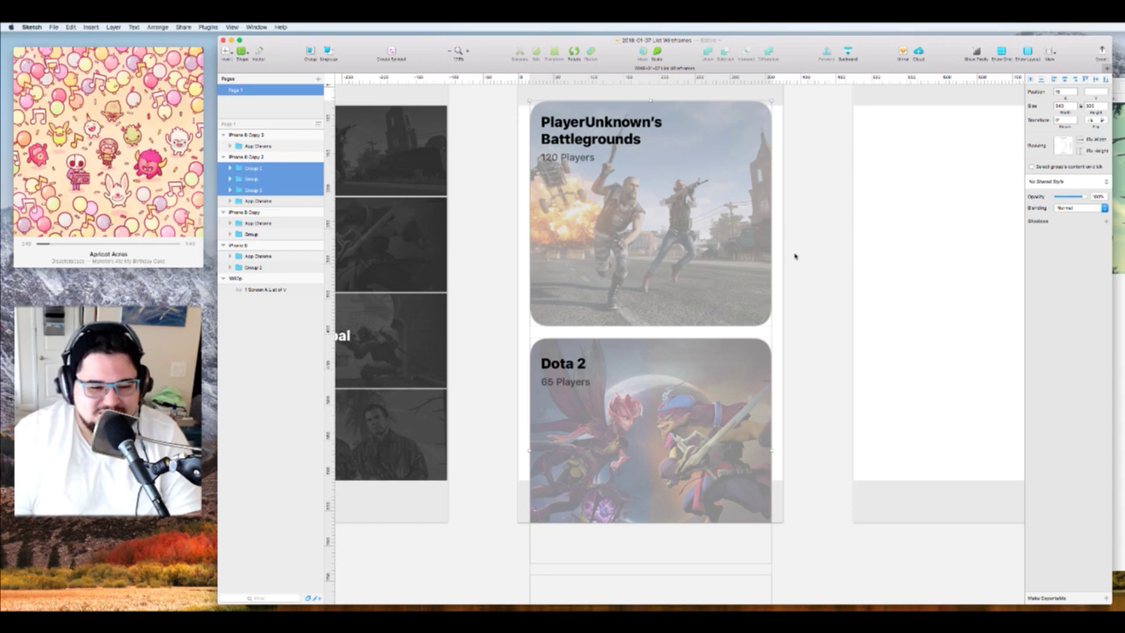
pyautogui.press('super+z')
# Set the height of the Counter-Strike card's image rectangle to 280
pyautogui.click(809, 255)
pyautogui.doubleClick(738, 452)
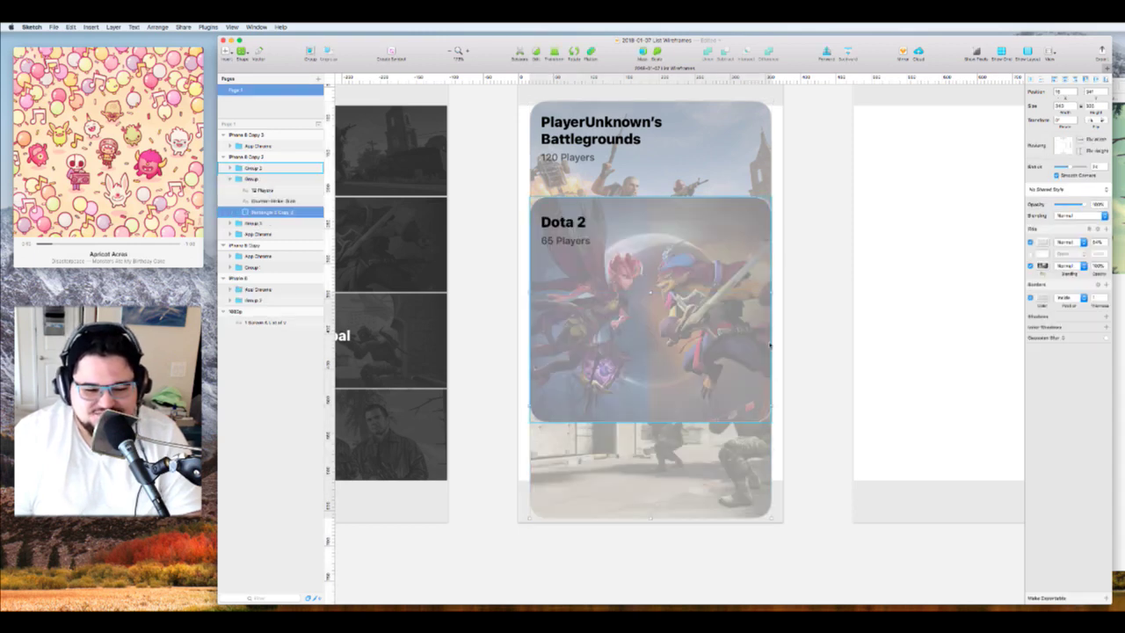
pyautogui.click(1097, 108)
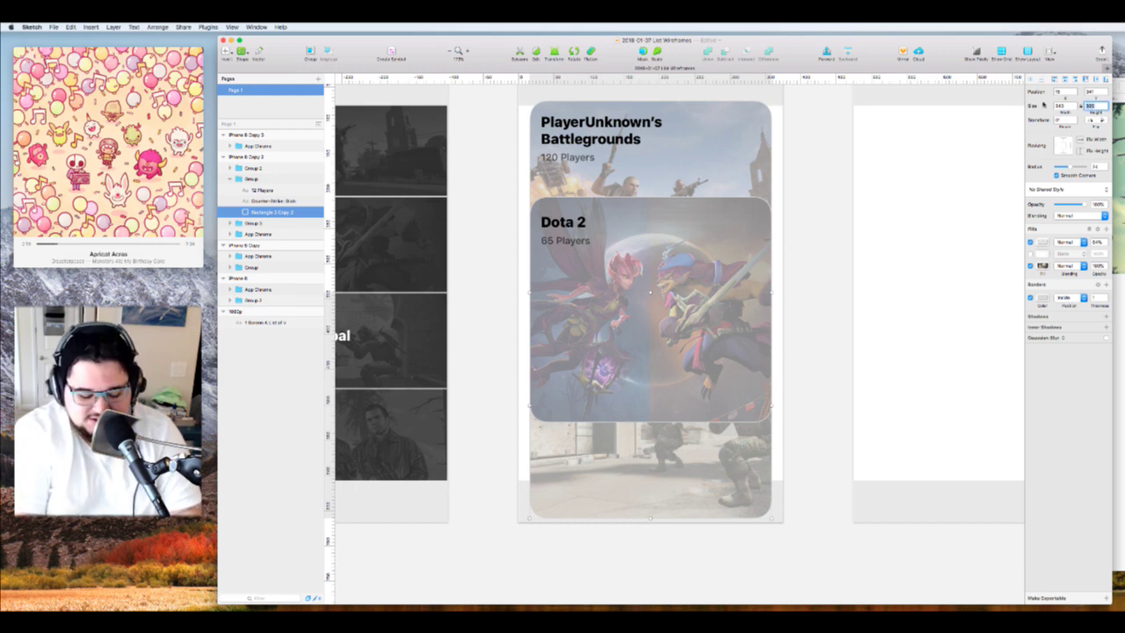
pyautogui.write('280')
# Set the height of the Dota 2 card's image rectangle to 280
pyautogui.click(754, 257)
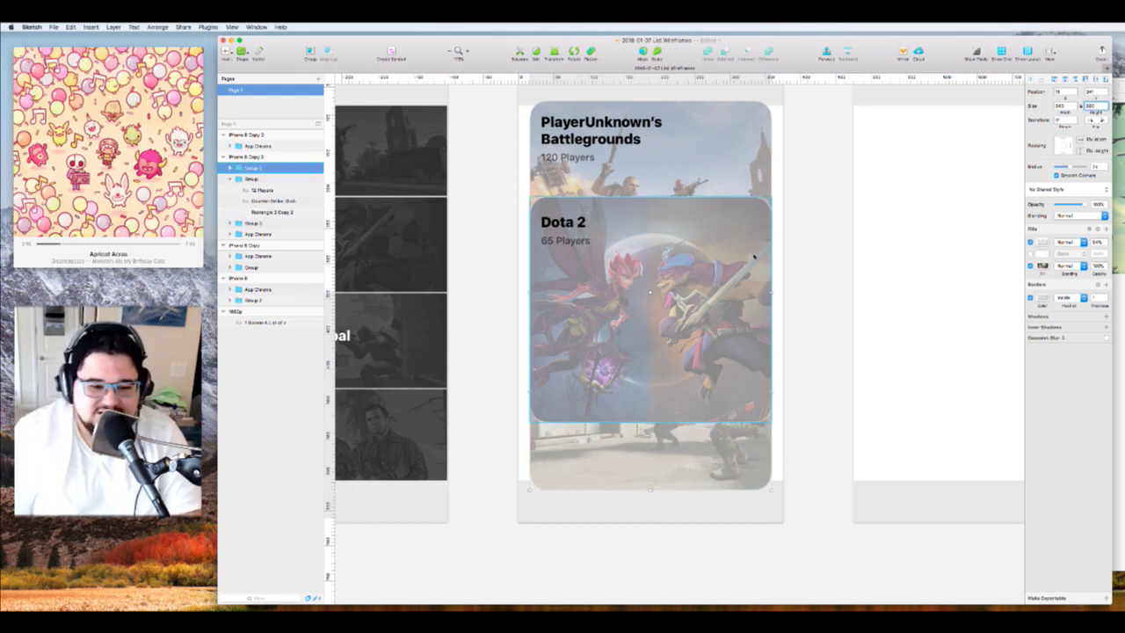
pyautogui.doubleClick(754, 255)
pyautogui.moveTo(1096, 109); pyautogui.dragTo(1029, 108)
pyautogui.write('280')
pyautogui.press('Return')
# Select the image rectangle inside the PlayerUnknown's Battlegrounds card and open its height for editing
pyautogui.click(728, 150)
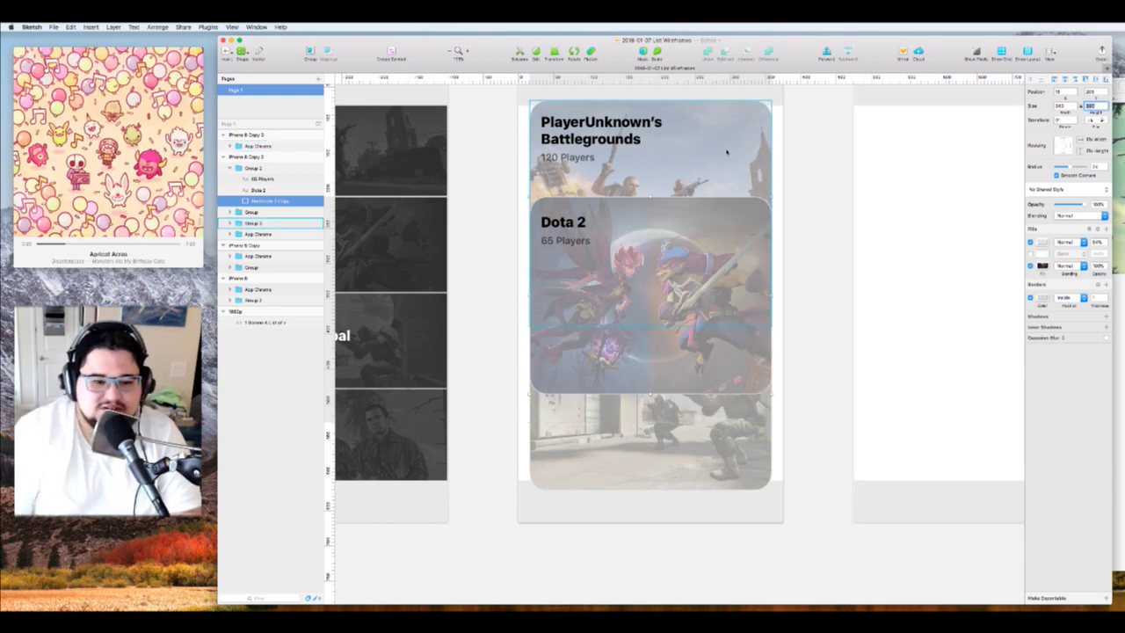
pyautogui.doubleClick(732, 150)
pyautogui.moveTo(1096, 109); pyautogui.dragTo(1044, 107)
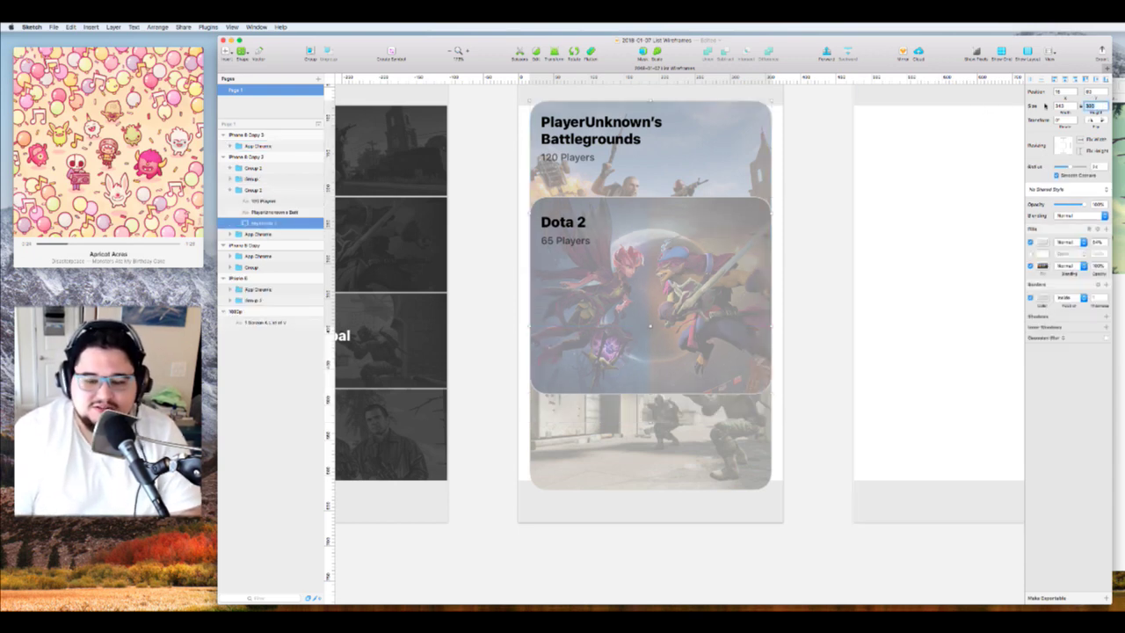
# Set the height of the PlayerUnknown's Battlegrounds card background to 280
pyautogui.write('280')
pyautogui.press('Return')
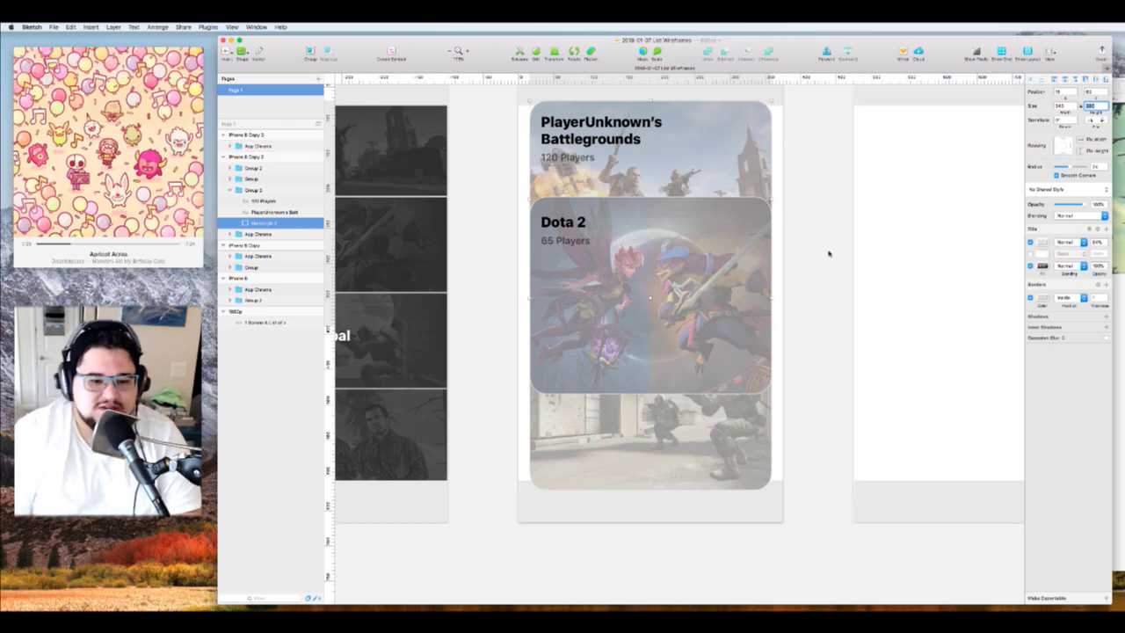
pyautogui.click(826, 211)
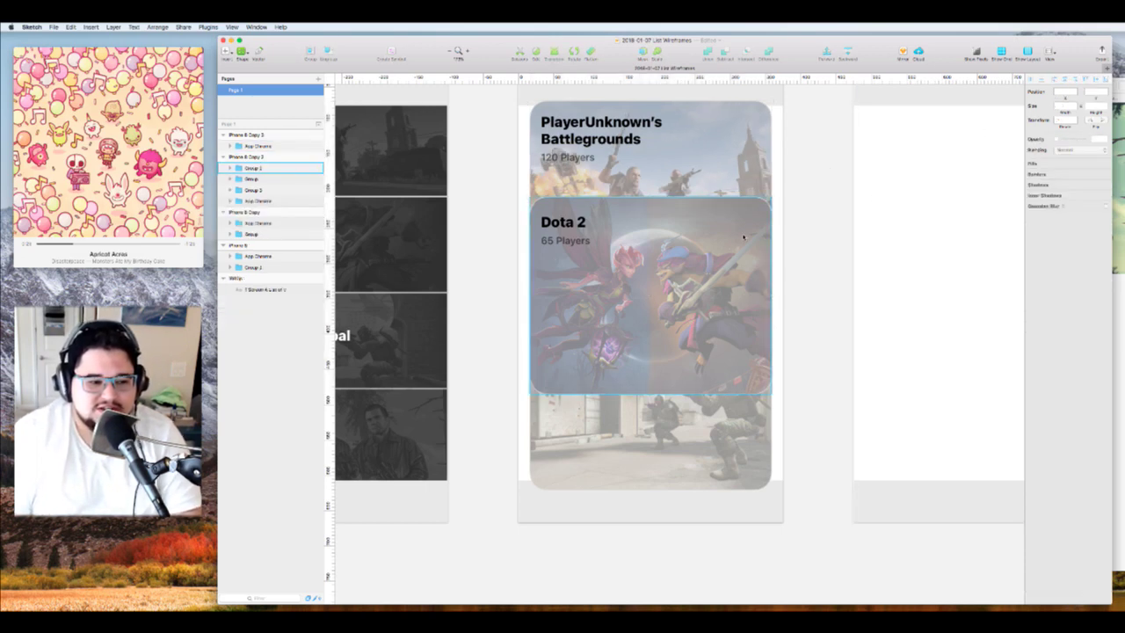
pyautogui.click(720, 192)
pyautogui.keyDown('shift'); pyautogui.click(719, 166); pyautogui.keyUp('shift')
pyautogui.keyDown('shift'); pyautogui.click(685, 446); pyautogui.keyUp('shift')
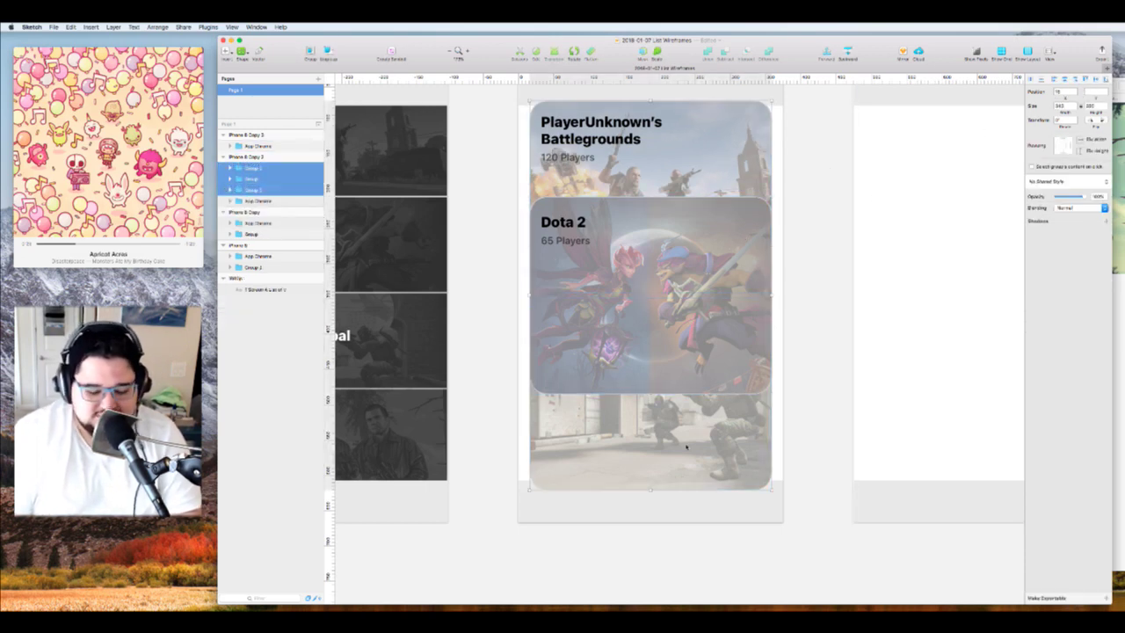
pyautogui.press('alt')
pyautogui.press('1')
pyautogui.press('Return')
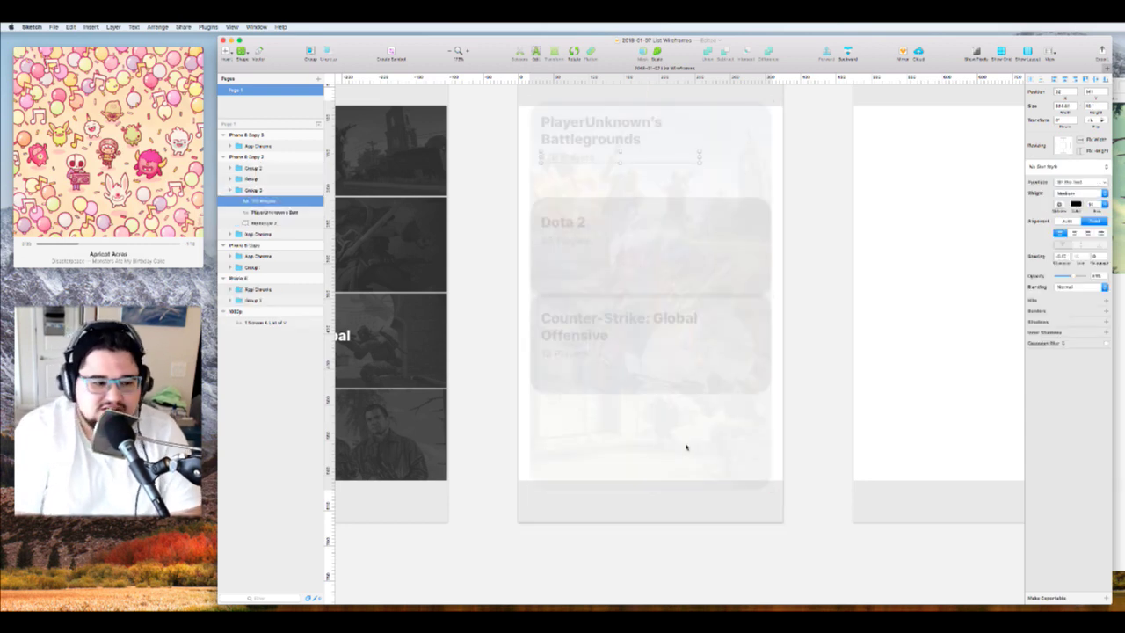
pyautogui.click(847, 319)
pyautogui.press('super+z')
pyautogui.click(784, 187)
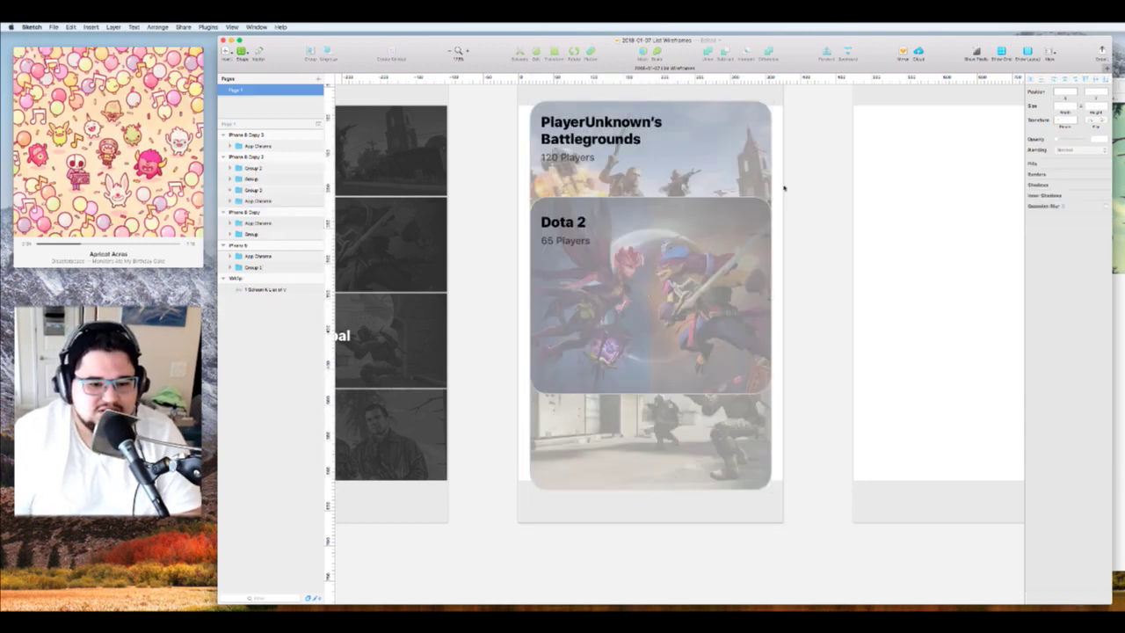
# Space the three game cards vertically with an even gap and move them up near the artboard's upper edge
pyautogui.click(761, 186)
pyautogui.keyDown('shift'); pyautogui.click(739, 276); pyautogui.keyUp('shift')
pyautogui.keyDown('shift'); pyautogui.click(700, 458); pyautogui.keyUp('shift')
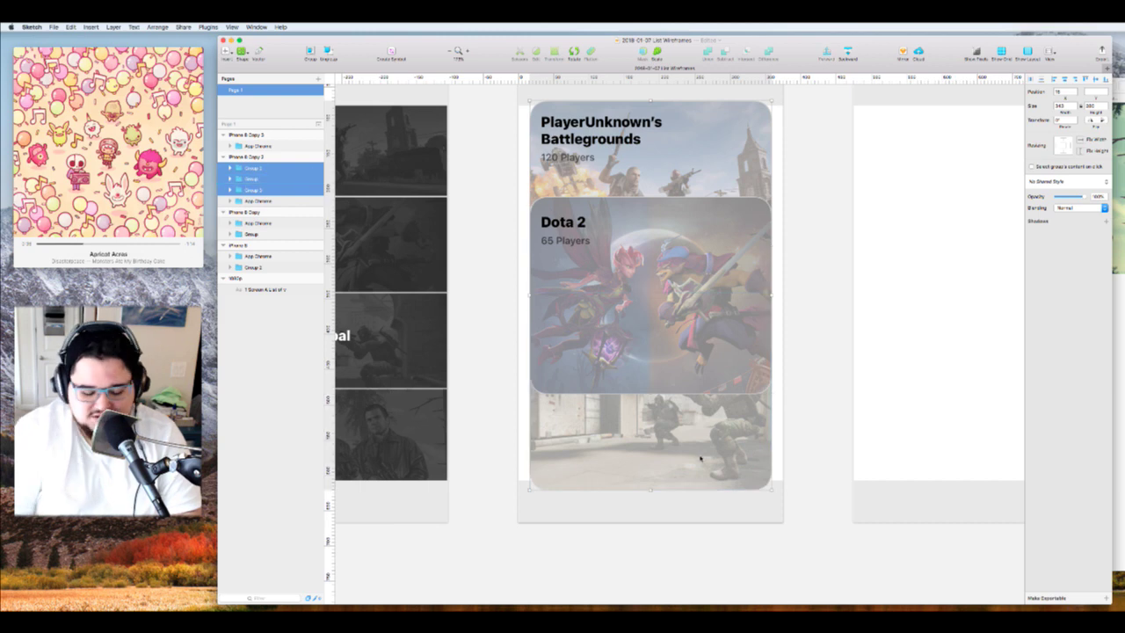
pyautogui.press('ctrl+super+v')
pyautogui.press('Return')
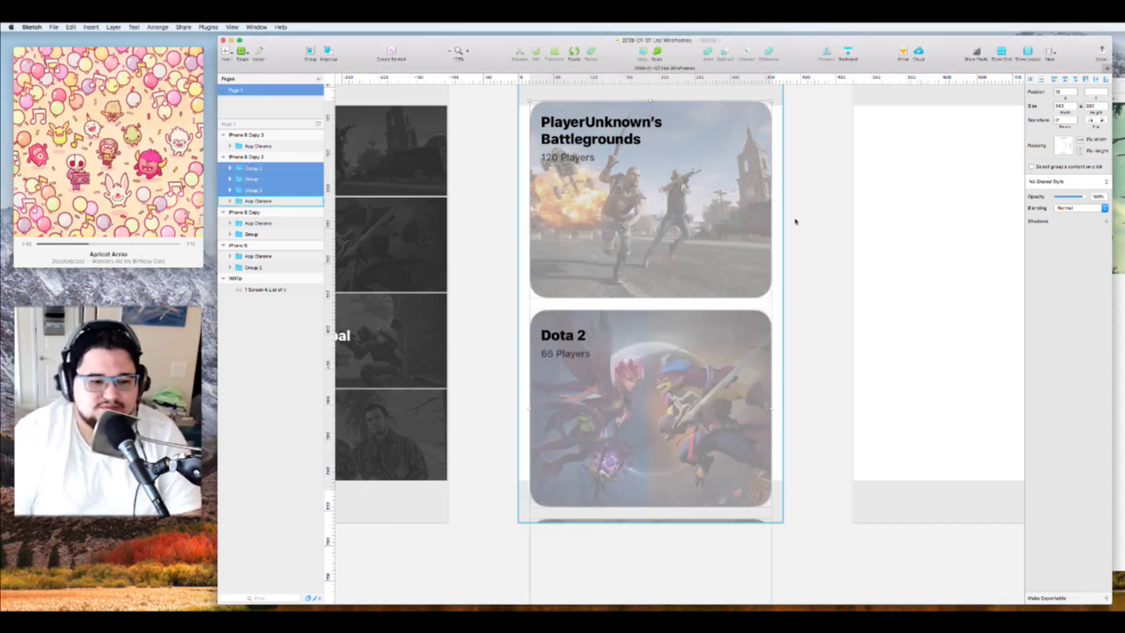
pyautogui.moveTo(712, 206); pyautogui.dragTo(756, 195)
pyautogui.scroll(3, 745, 178)
pyautogui.hscroll(-4, 745, 179)
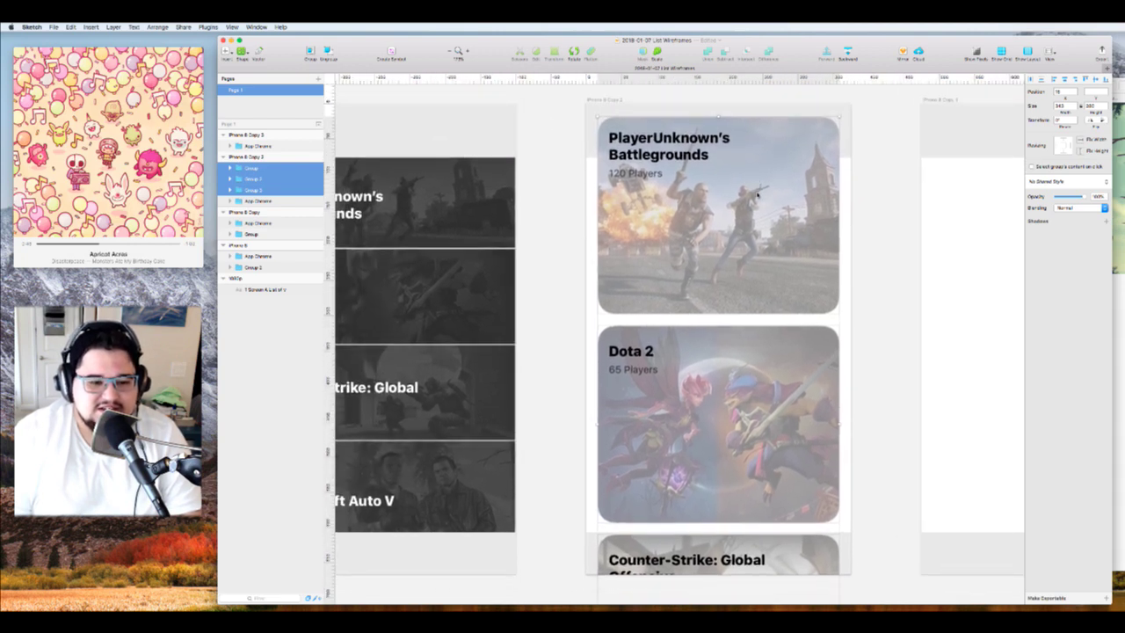
# Set the height of the PlayerUnknown's Battlegrounds card's background rectangle to 220
pyautogui.click(861, 287)
pyautogui.doubleClick(802, 286)
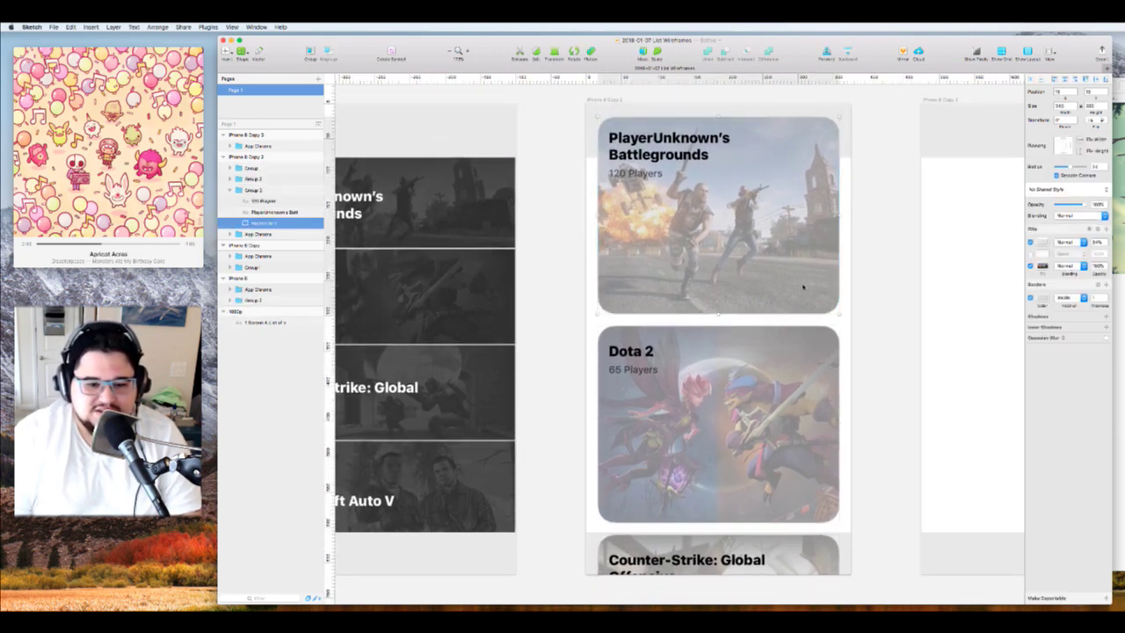
pyautogui.click(1090, 106)
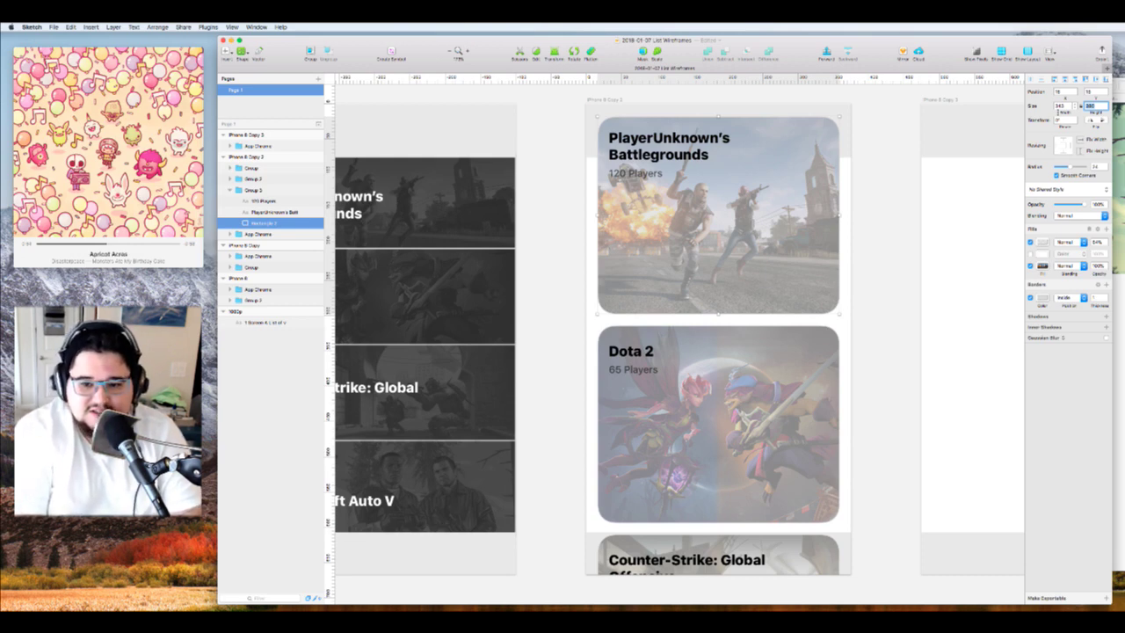
pyautogui.write('220')
pyautogui.press('Return')
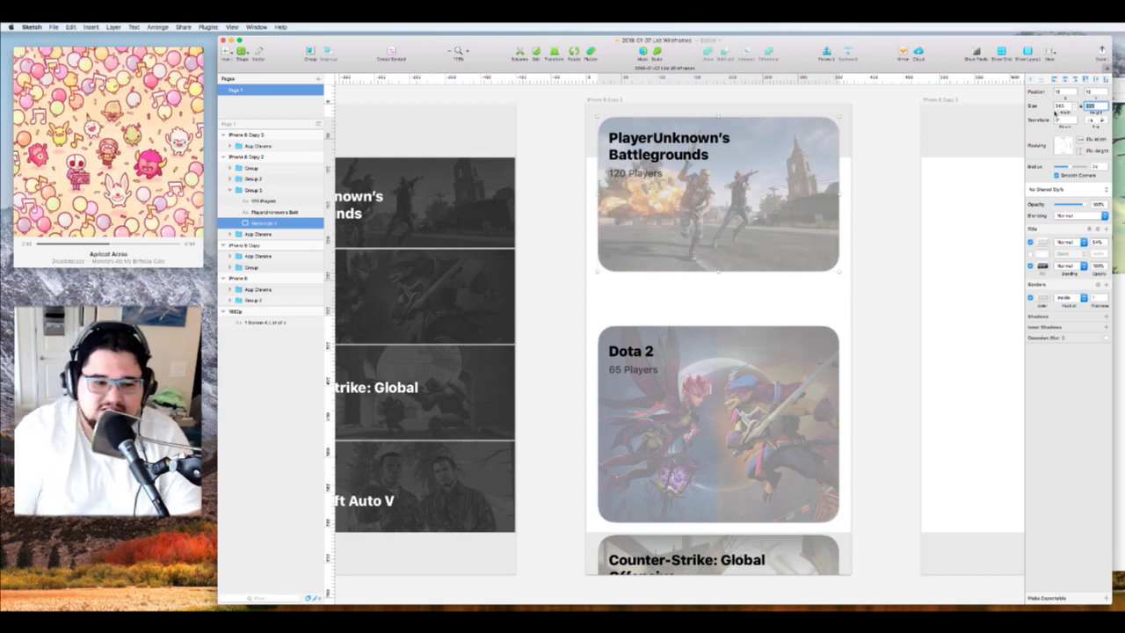
# Set the height of the Dota 2 card's background rectangle to 220
pyautogui.click(825, 356)
pyautogui.doubleClick(826, 356)
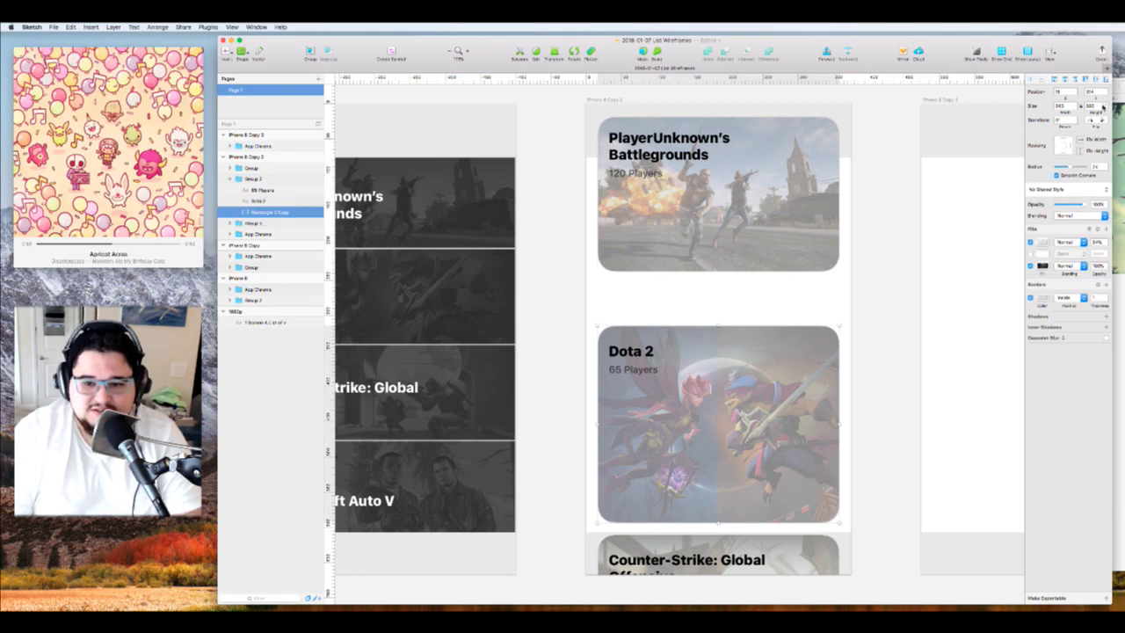
pyautogui.click(1102, 107)
pyautogui.write('220')
pyautogui.press('Return')
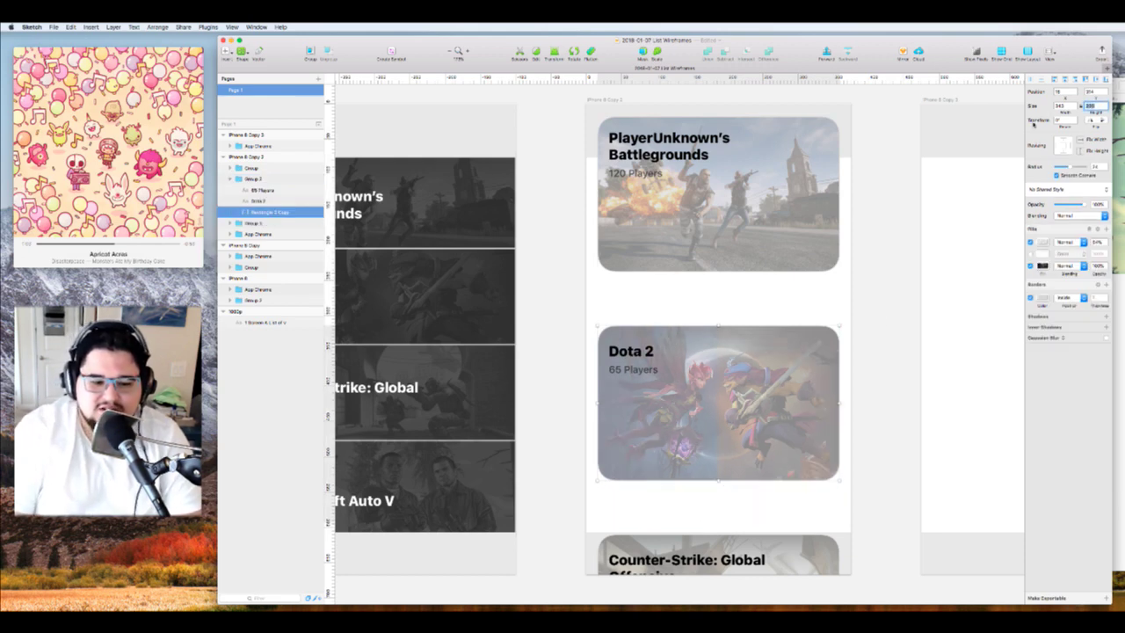
# Set the height of the Counter-Strike card's background rectangle to 220
pyautogui.doubleClick(807, 566)
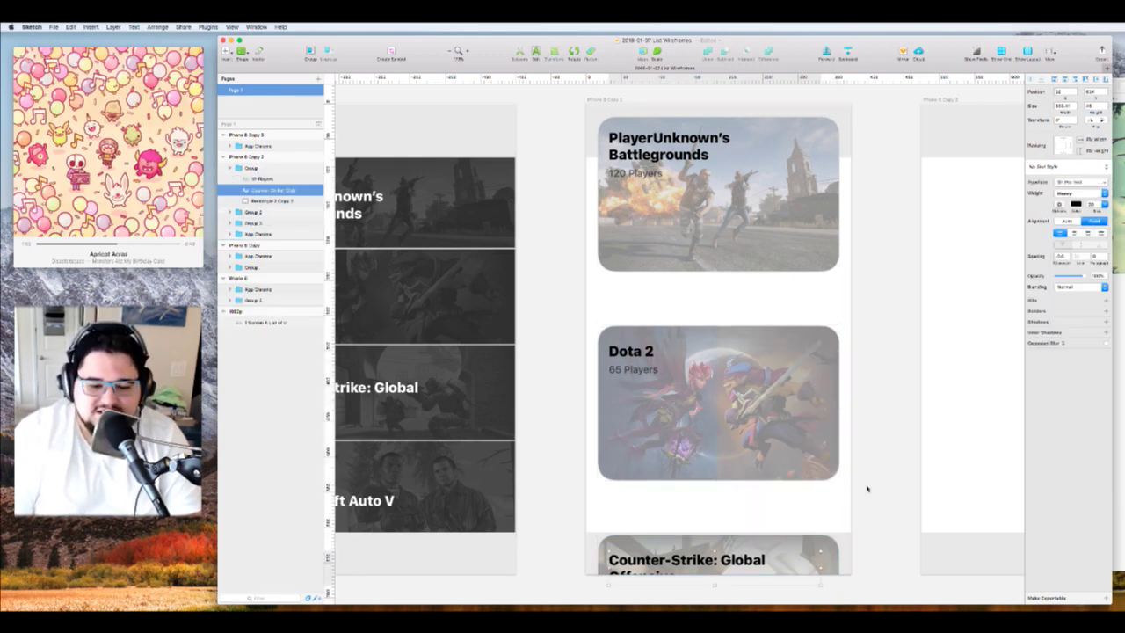
pyautogui.doubleClick(824, 567)
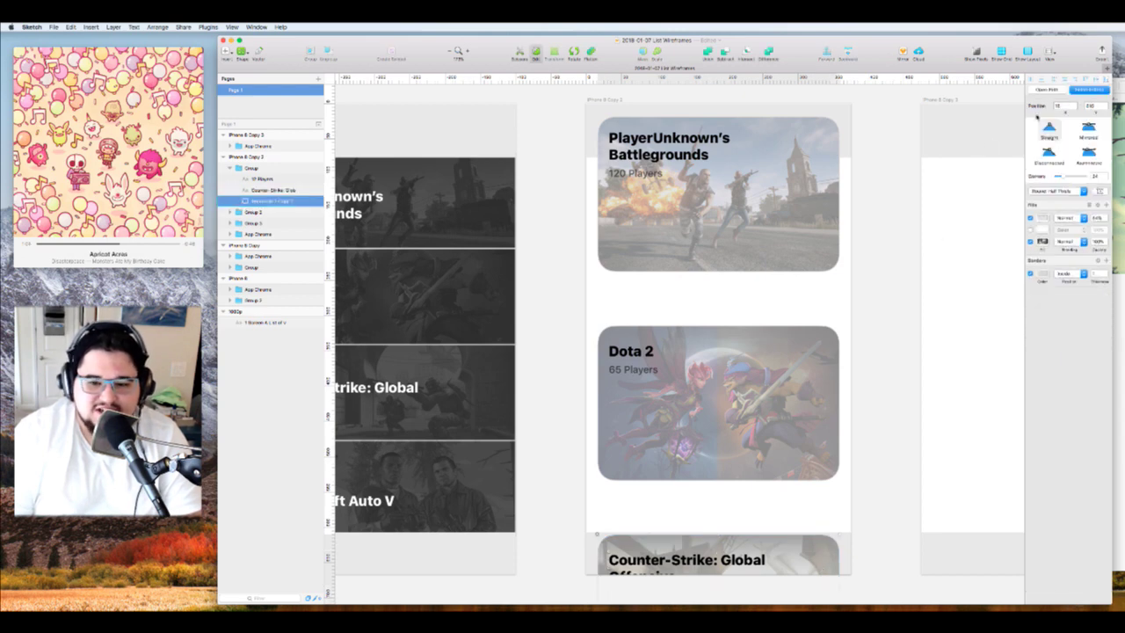
pyautogui.press('Escape')
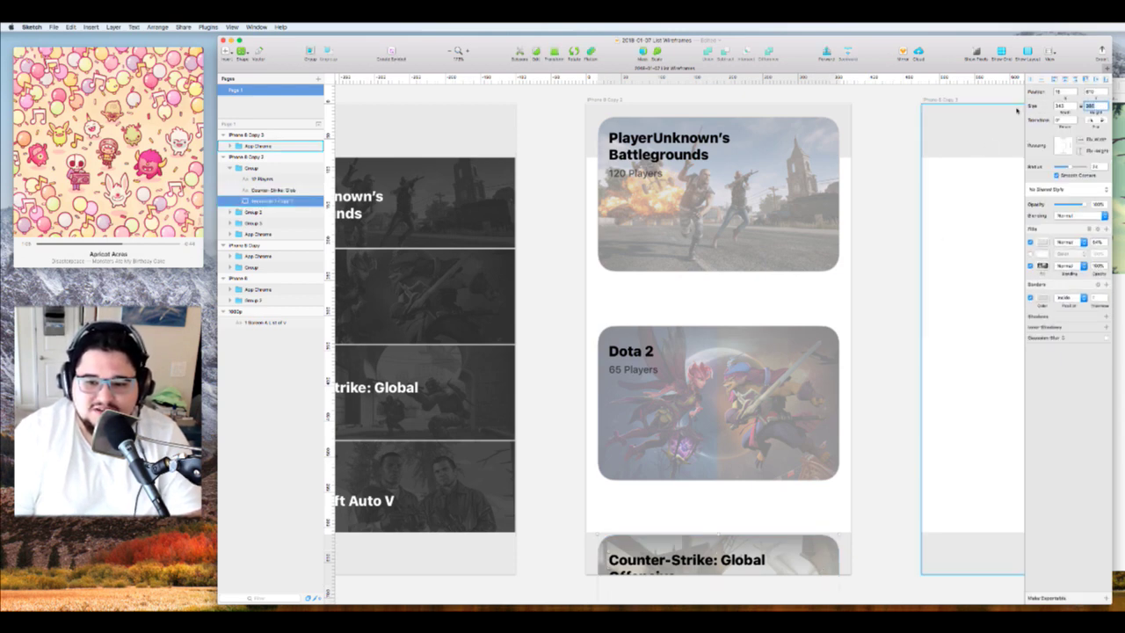
pyautogui.click(850, 454)
# Space the three cards 16 px apart vertically and move them down below the header area, behind the app chrome
pyautogui.click(765, 557)
pyautogui.keyDown('shift'); pyautogui.click(775, 465); pyautogui.keyUp('shift')
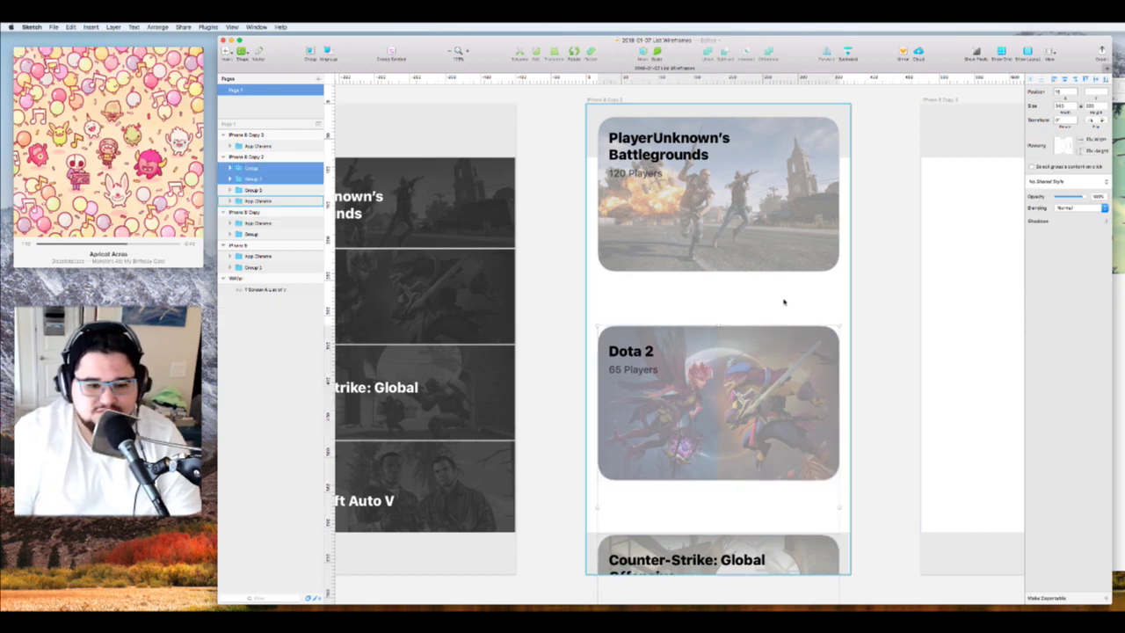
pyautogui.keyDown('shift'); pyautogui.click(784, 255); pyautogui.keyUp('shift')
pyautogui.hotkey('ctrl', 'shift', 'v')
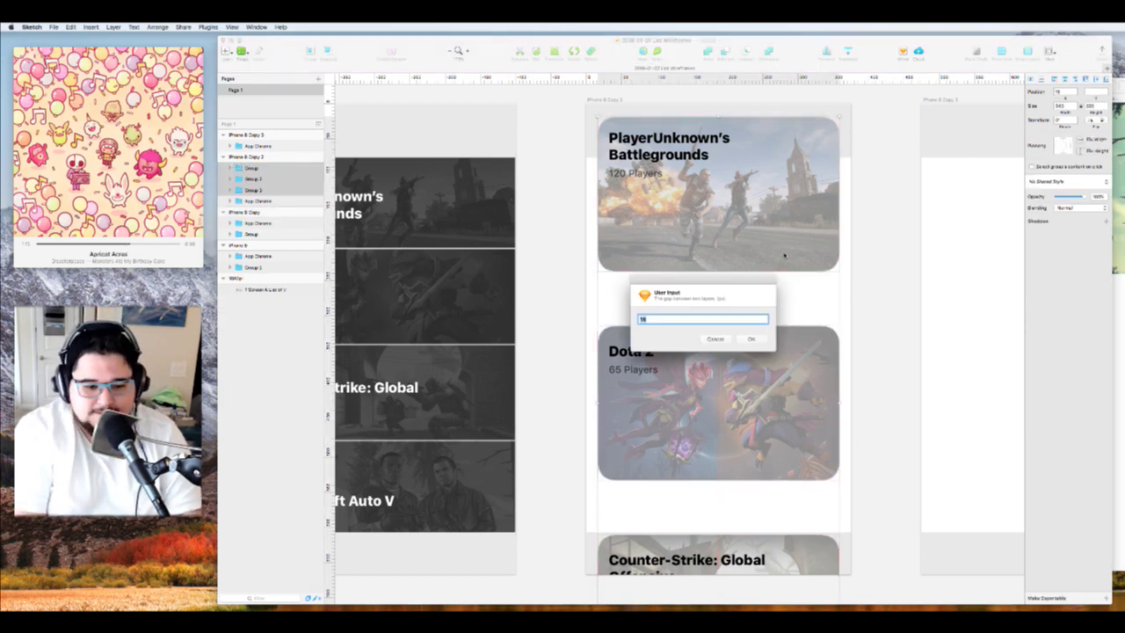
pyautogui.press('Return')
pyautogui.moveTo(783, 210); pyautogui.dragTo(784, 262)
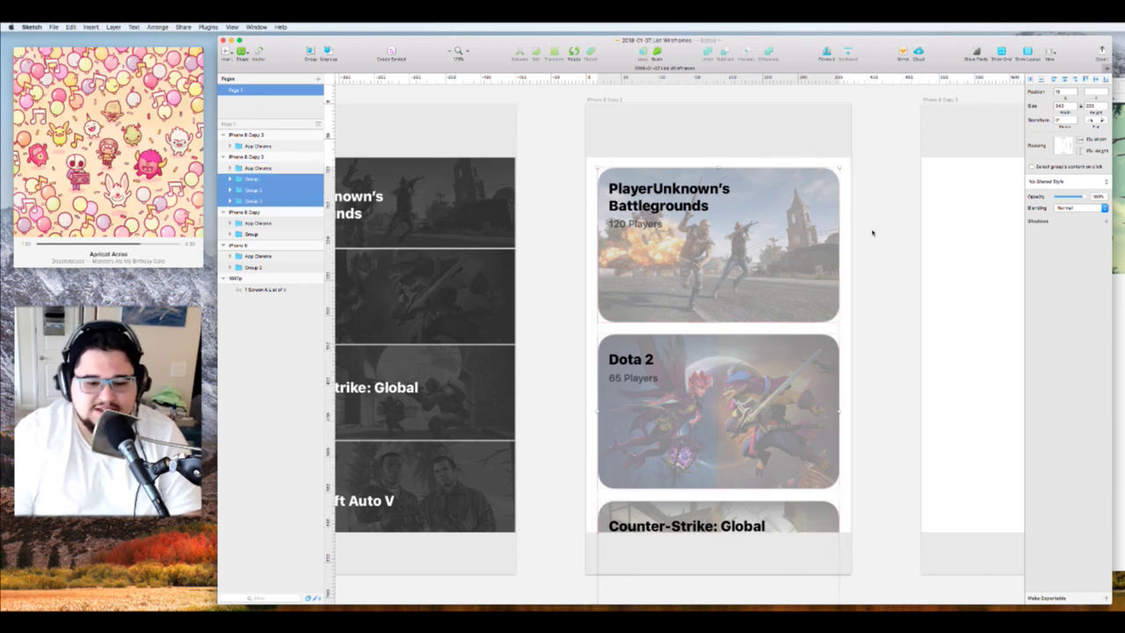
pyautogui.click(873, 256)
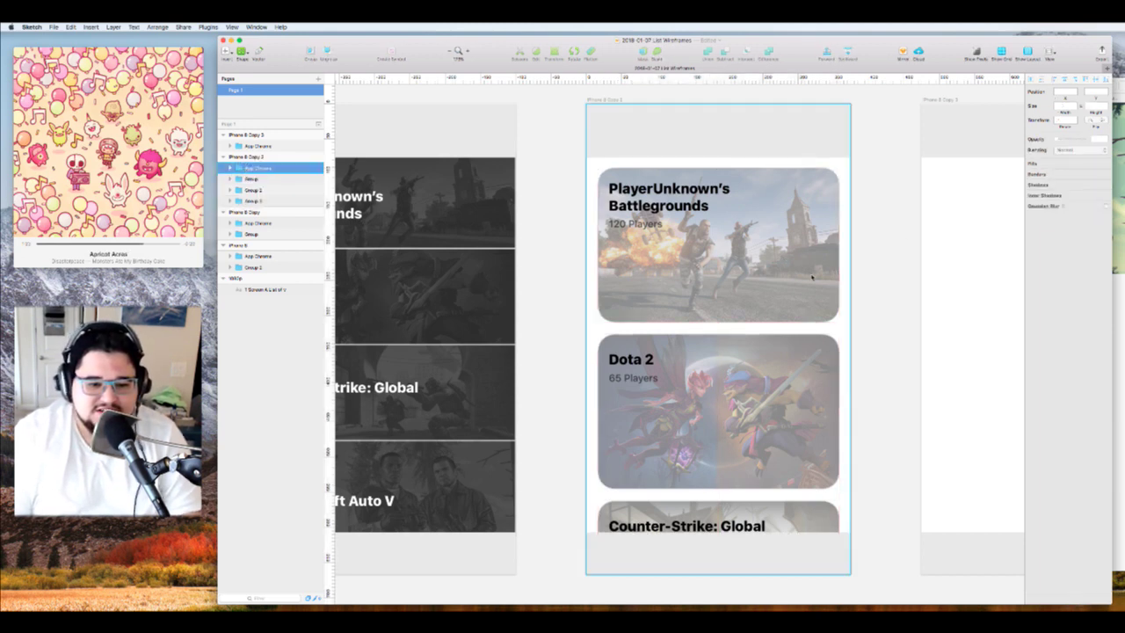
# Ungroup the PlayerUnknown's Battlegrounds card
pyautogui.click(823, 253)
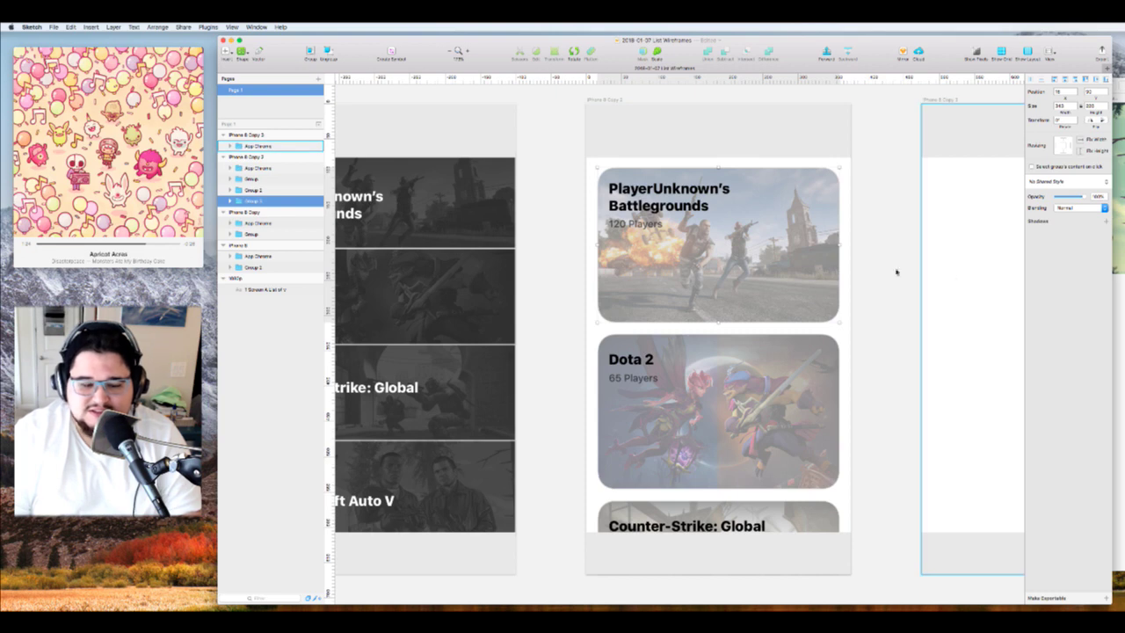
pyautogui.keyDown('shift'); pyautogui.click(797, 458); pyautogui.keyUp('shift')
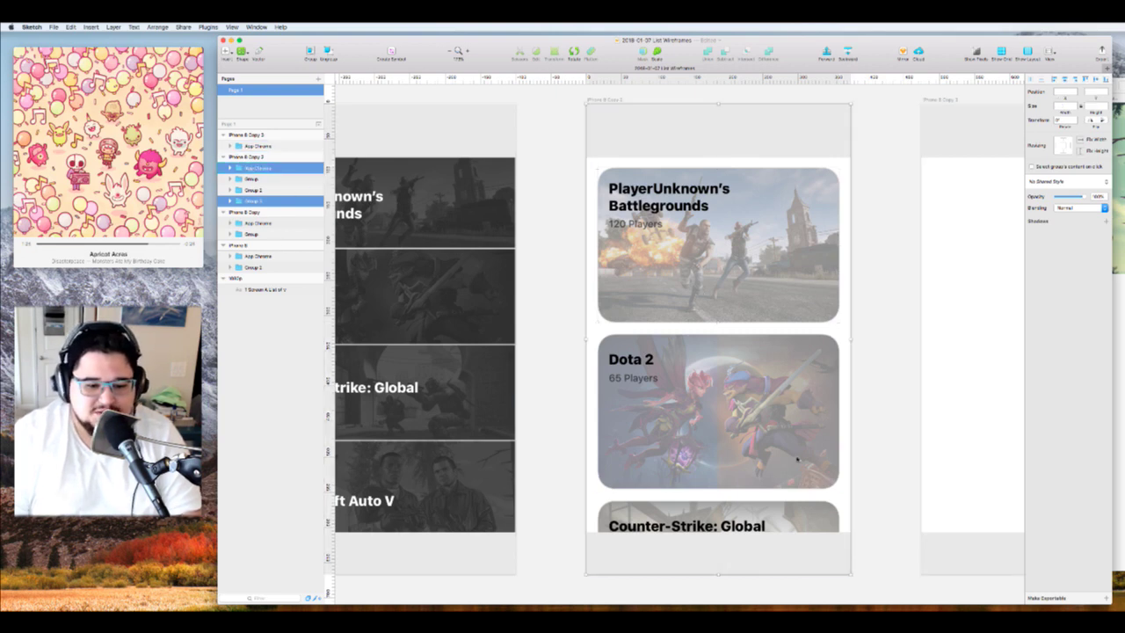
pyautogui.keyDown('shift'); pyautogui.click(779, 518); pyautogui.keyUp('shift')
pyautogui.press('super+shift+g')
pyautogui.click(888, 469)
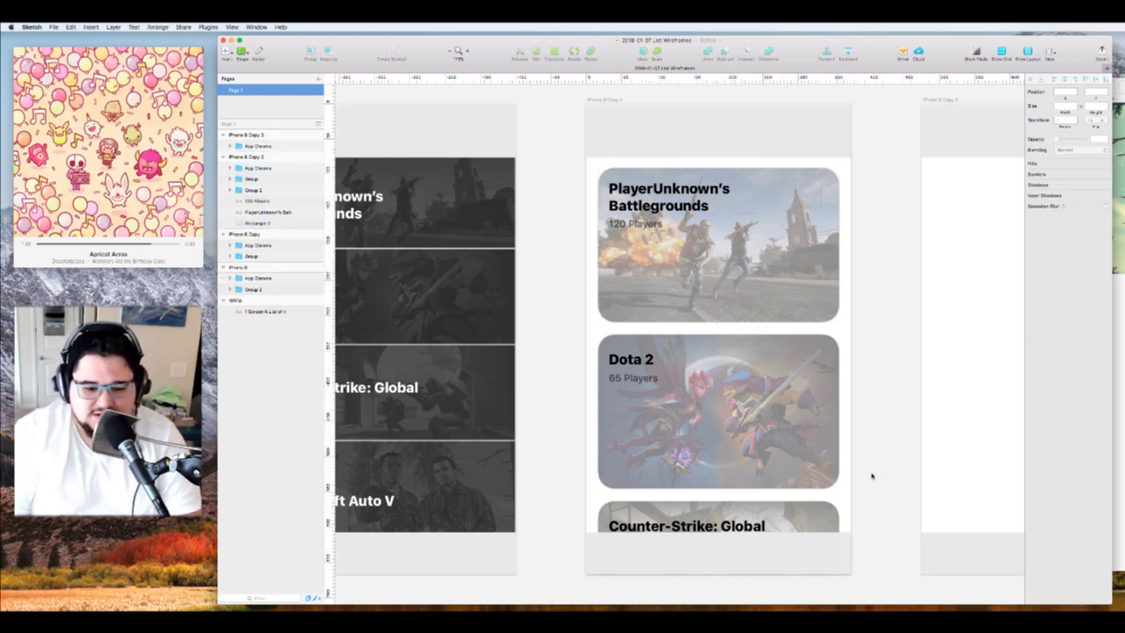
# Lock the App Chrome layer of the card artboard
pyautogui.doubleClick(828, 515)
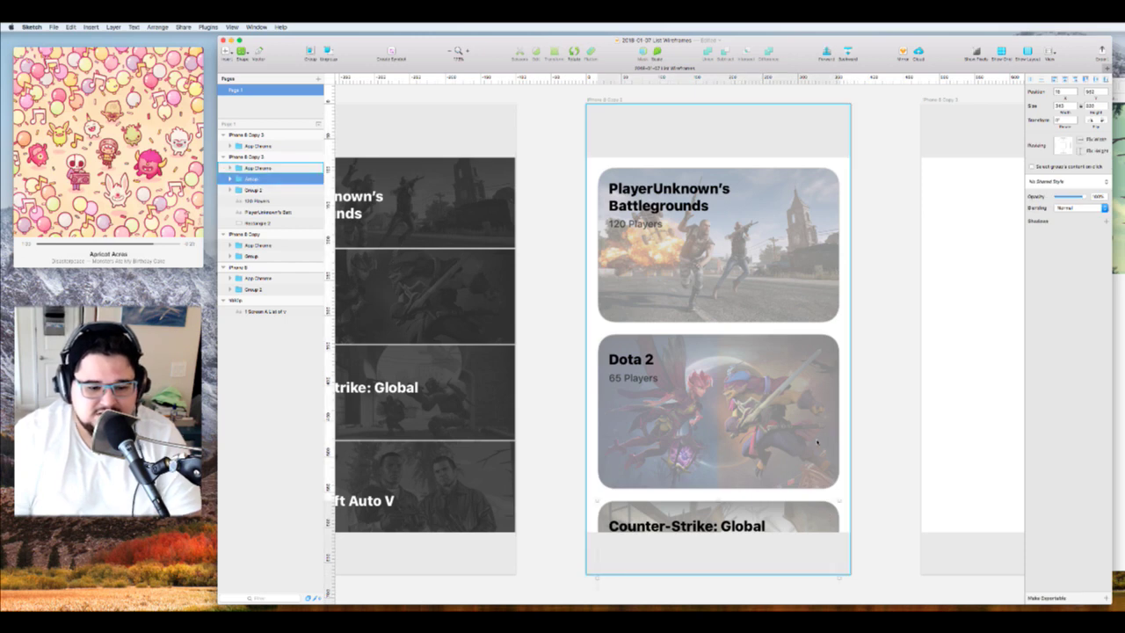
pyautogui.click(829, 515)
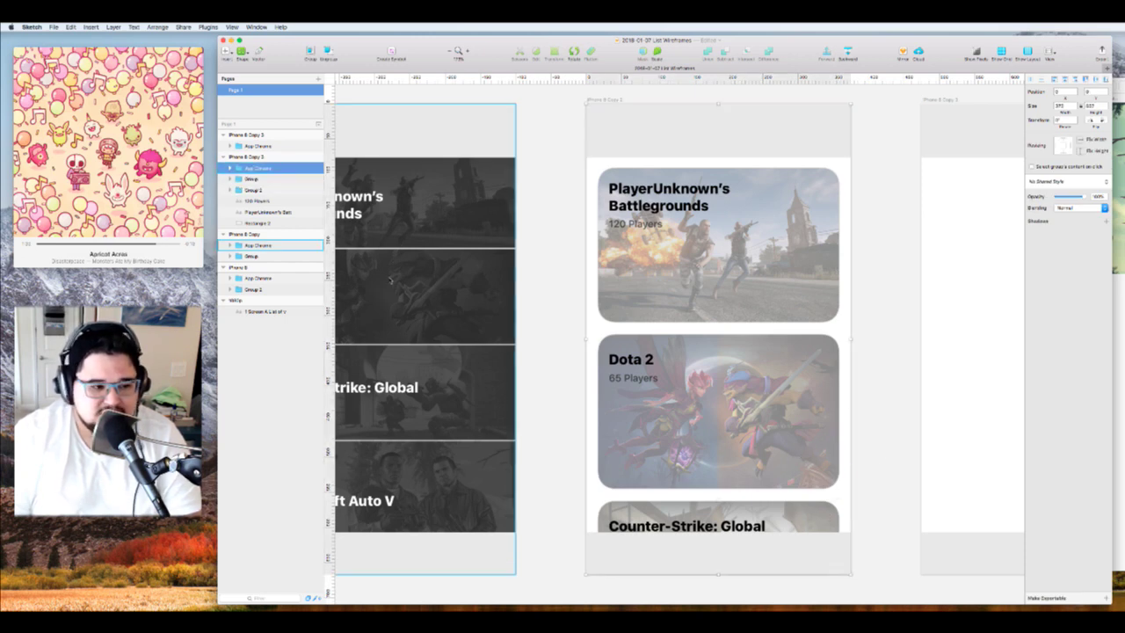
pyautogui.rightClick(293, 168)
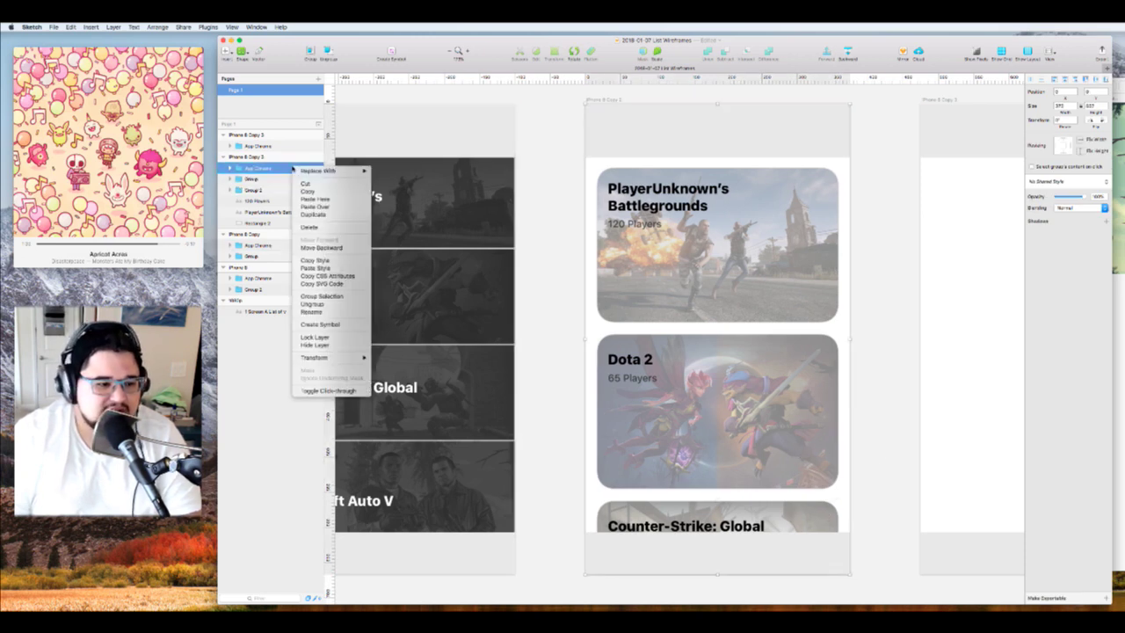
pyautogui.click(329, 337)
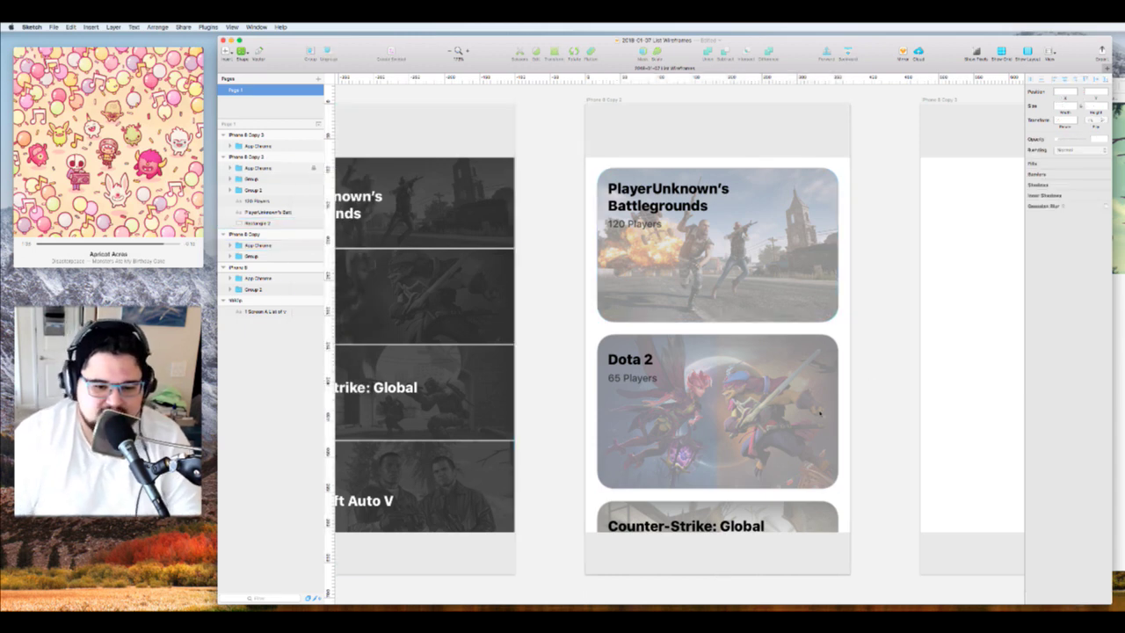
# Ungroup the Dota 2 and Counter-Strike cards and turn off the border on their background rectangles
pyautogui.click(774, 439)
pyautogui.keyDown('shift'); pyautogui.click(775, 439); pyautogui.keyUp('shift')
pyautogui.keyDown('shift'); pyautogui.click(793, 269); pyautogui.keyUp('shift')
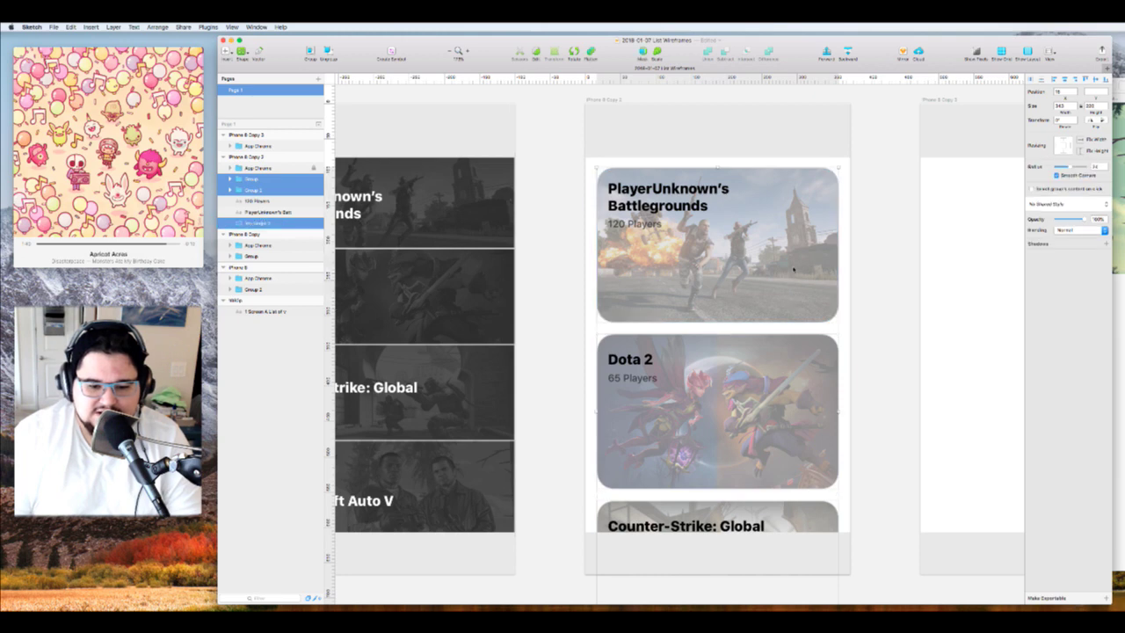
pyautogui.press('super+shift+g')
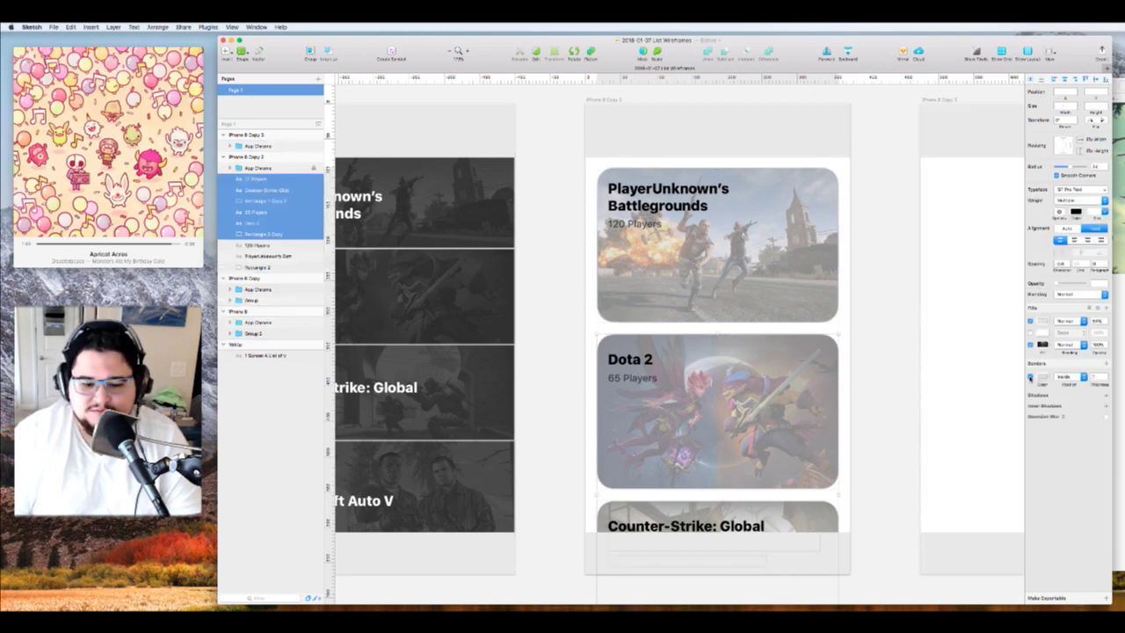
pyautogui.click(1030, 377)
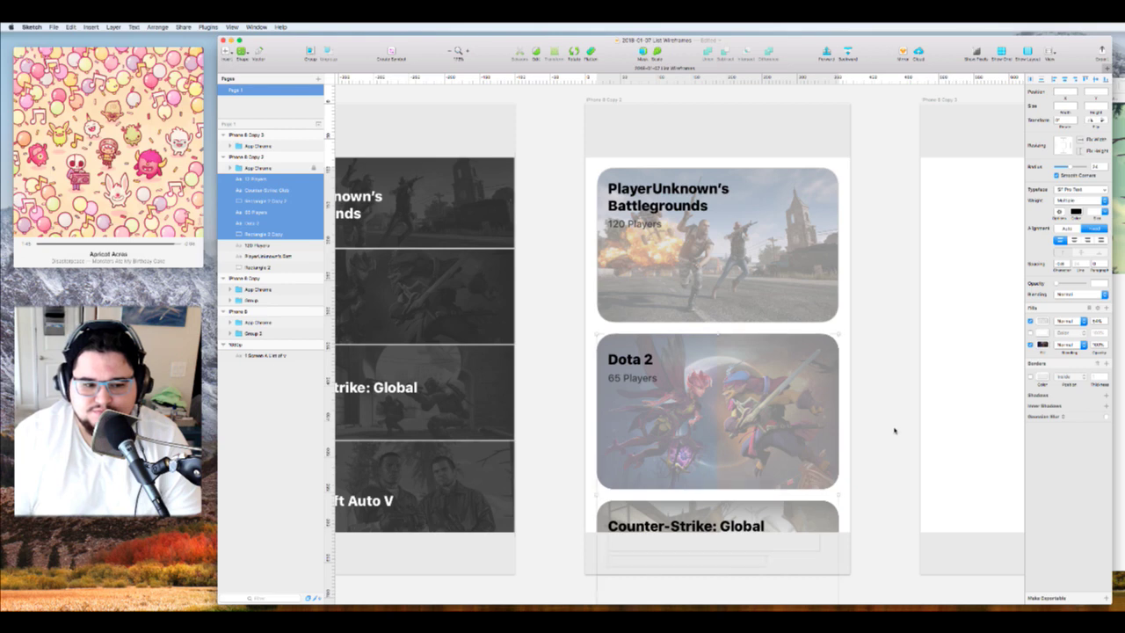
# Change the overlay fill of all three card background rectangles to a linear gradient
pyautogui.click(831, 421)
pyautogui.keyDown('shift'); pyautogui.click(826, 314); pyautogui.keyUp('shift')
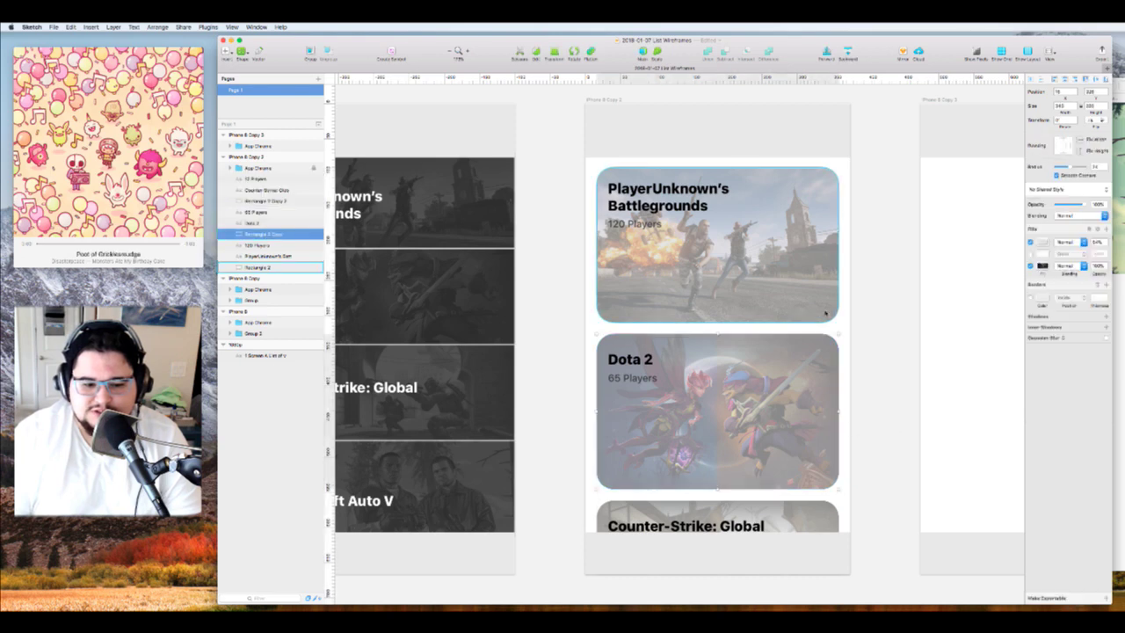
pyautogui.keyDown('shift'); pyautogui.click(828, 514); pyautogui.keyUp('shift')
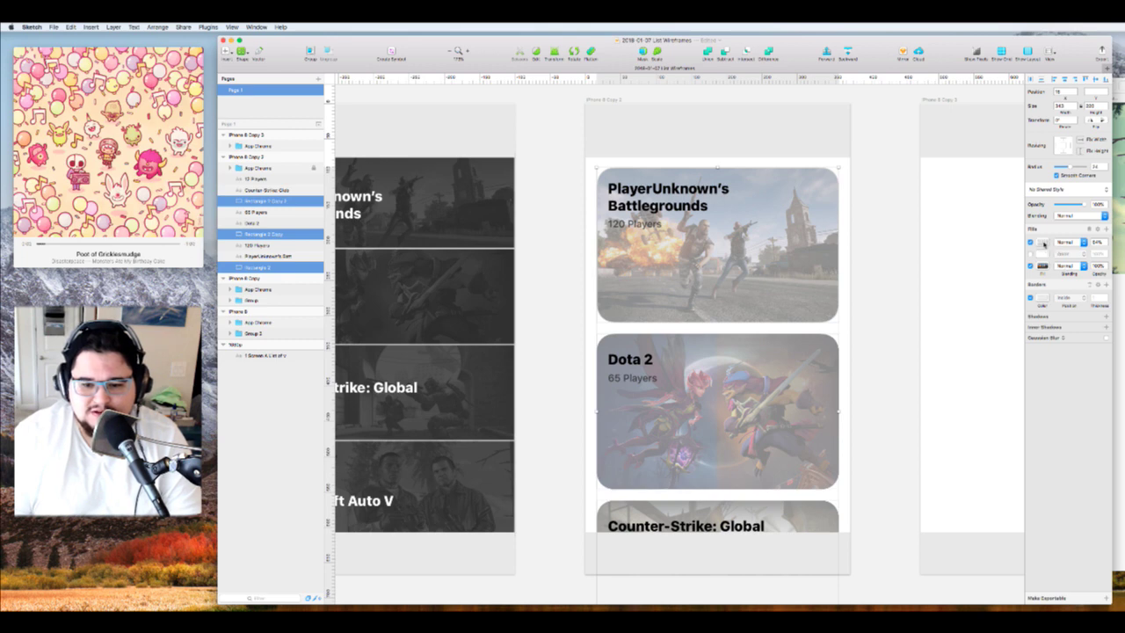
pyautogui.click(1043, 244)
pyautogui.click(1048, 261)
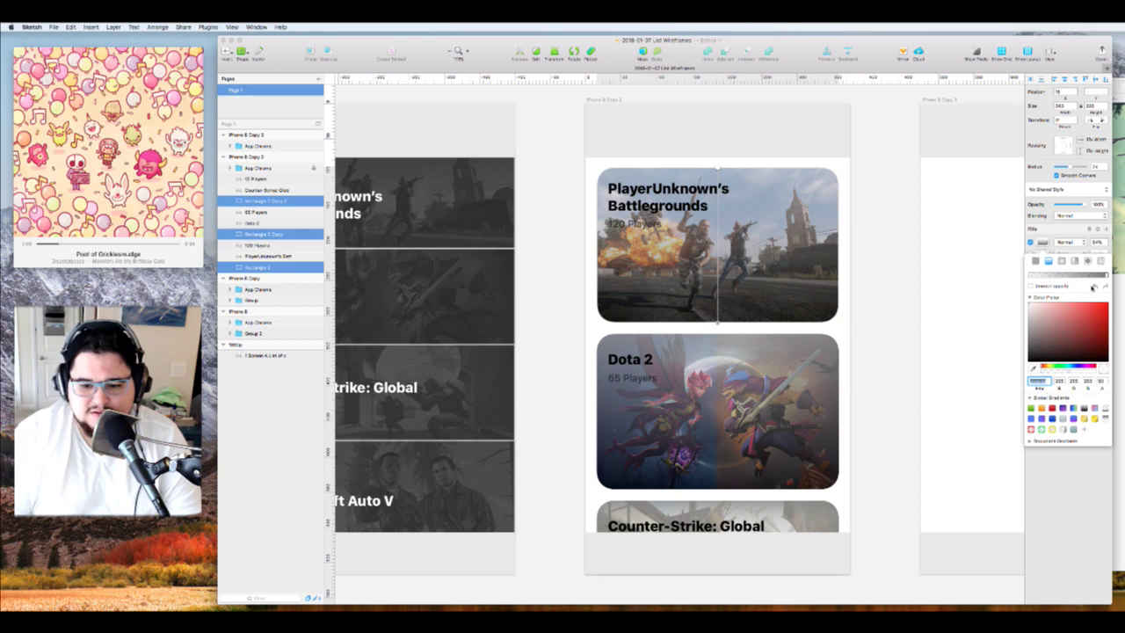
# Turn the overlay gradient around so it darkens the cards' upper part and set the selected colour stop to 000000
pyautogui.click(1096, 287)
pyautogui.click(1096, 287)
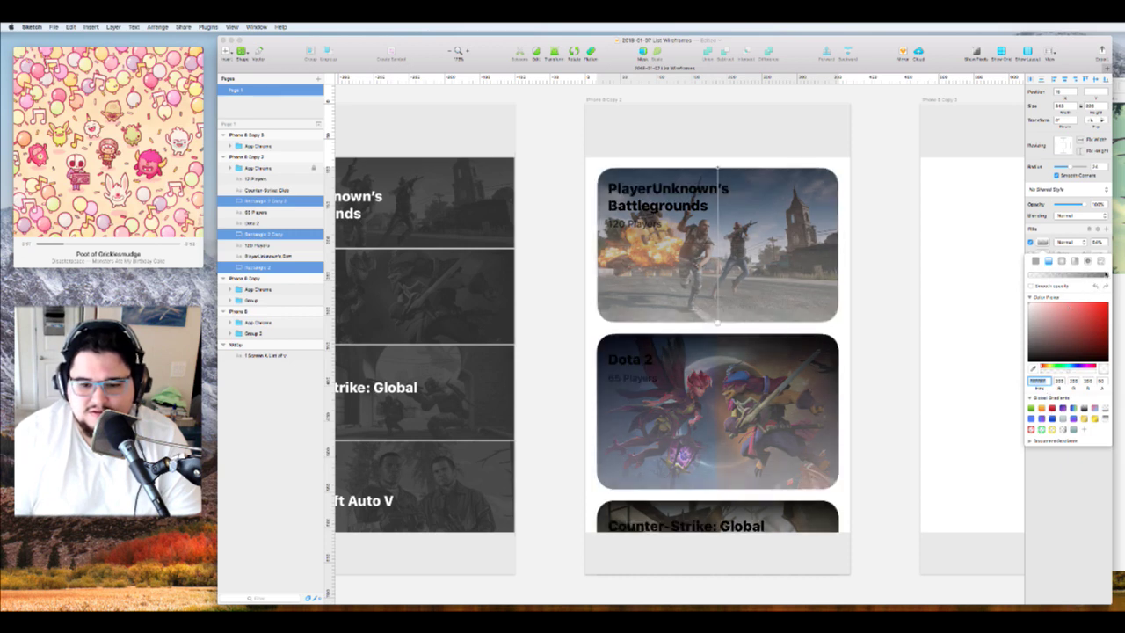
pyautogui.write('000000')
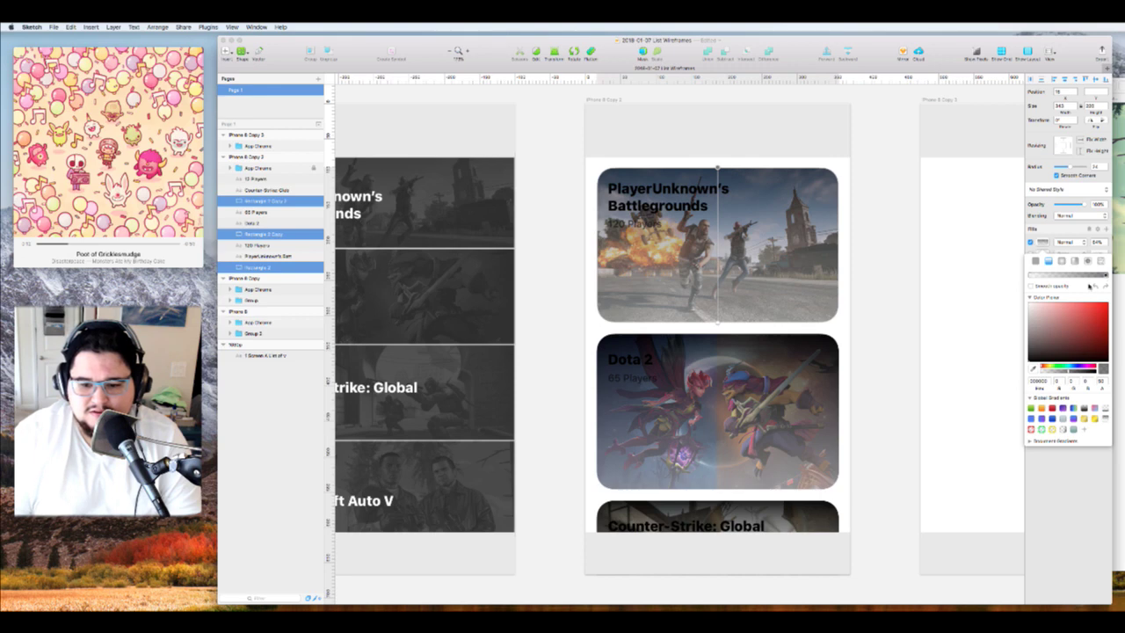
# Make the overlay gradient's selected colour stop white, raise its opacity, and set the overlay fill's blending to Screen
pyautogui.moveTo(1060, 324); pyautogui.dragTo(973, 272)
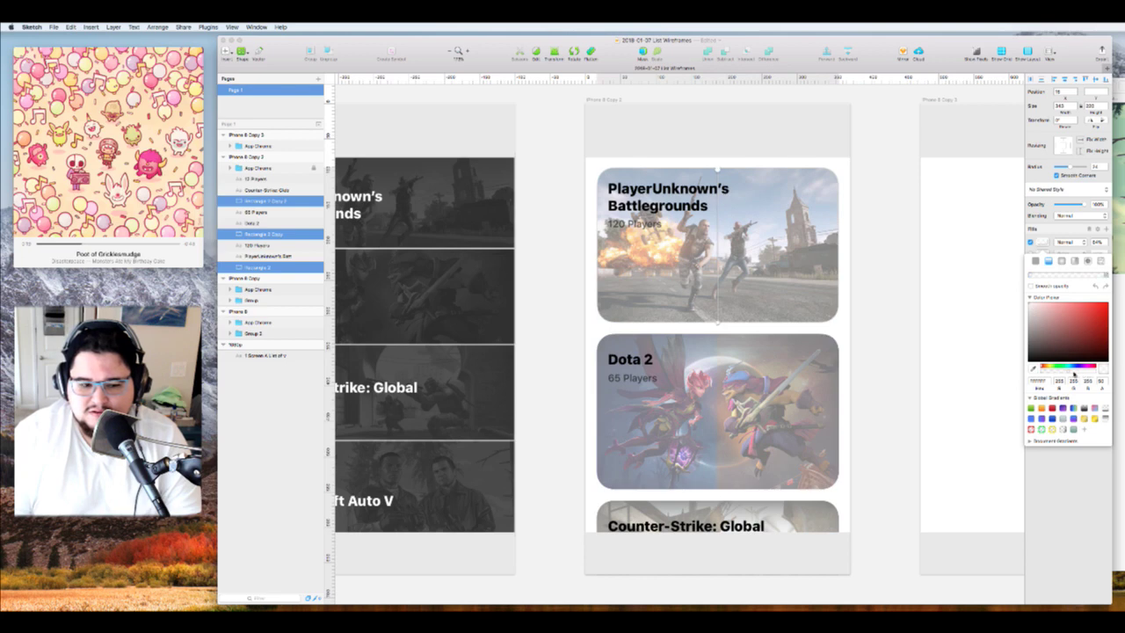
pyautogui.moveTo(1073, 375); pyautogui.dragTo(1086, 374)
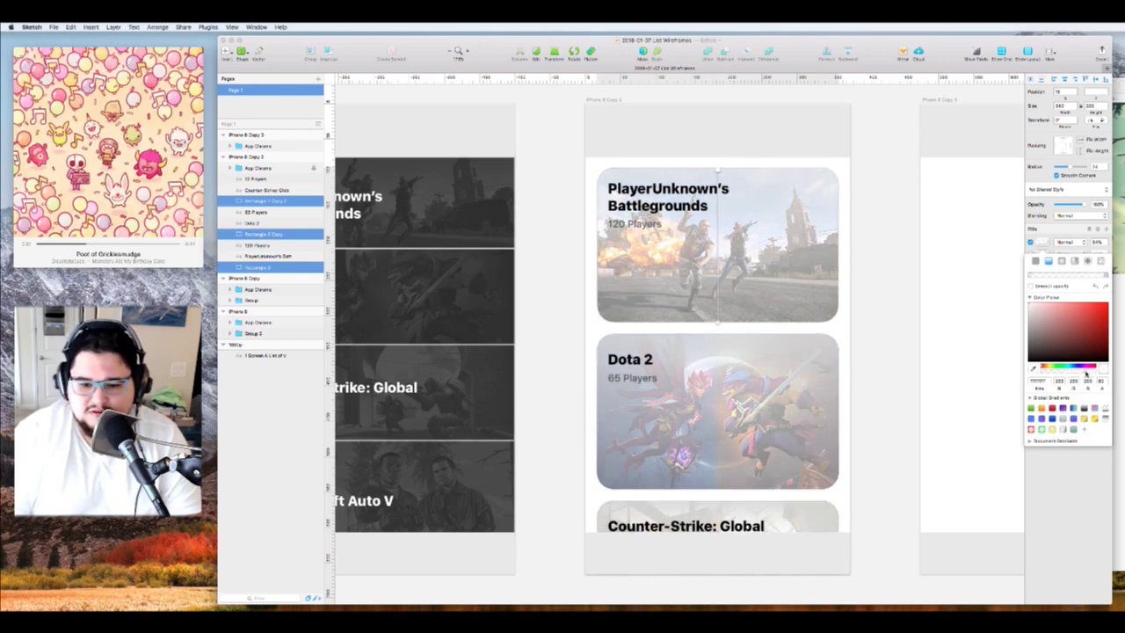
pyautogui.click(1063, 241)
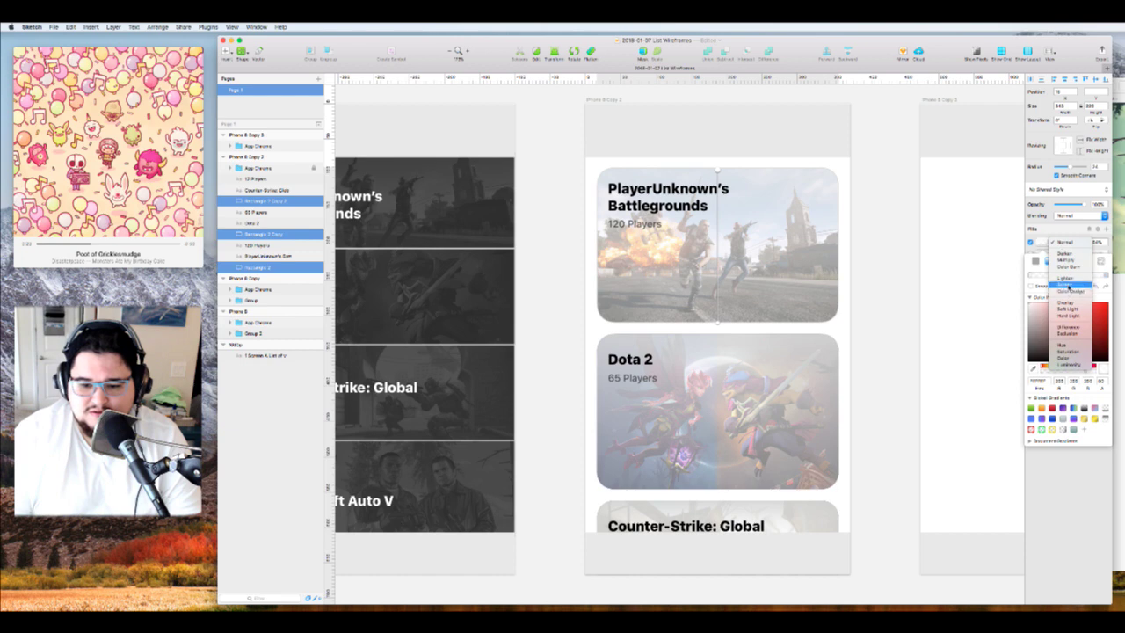
pyautogui.click(1061, 236)
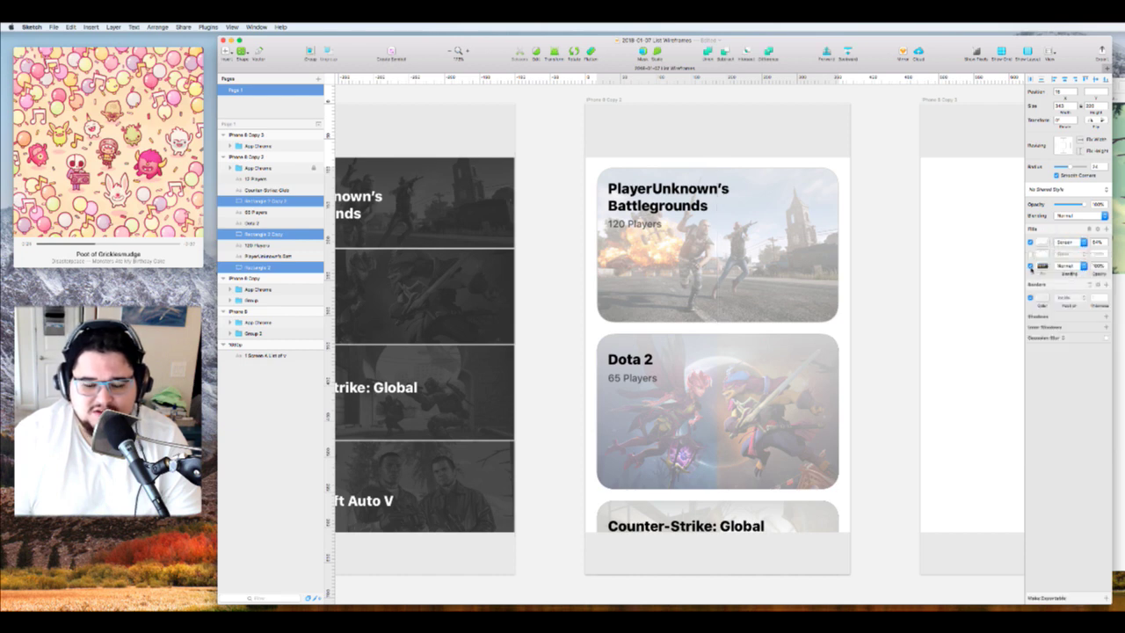
# Move the overlay gradient's starting colour stop inwards on the three card backgrounds, leaving the cards deselected
pyautogui.click(1043, 242)
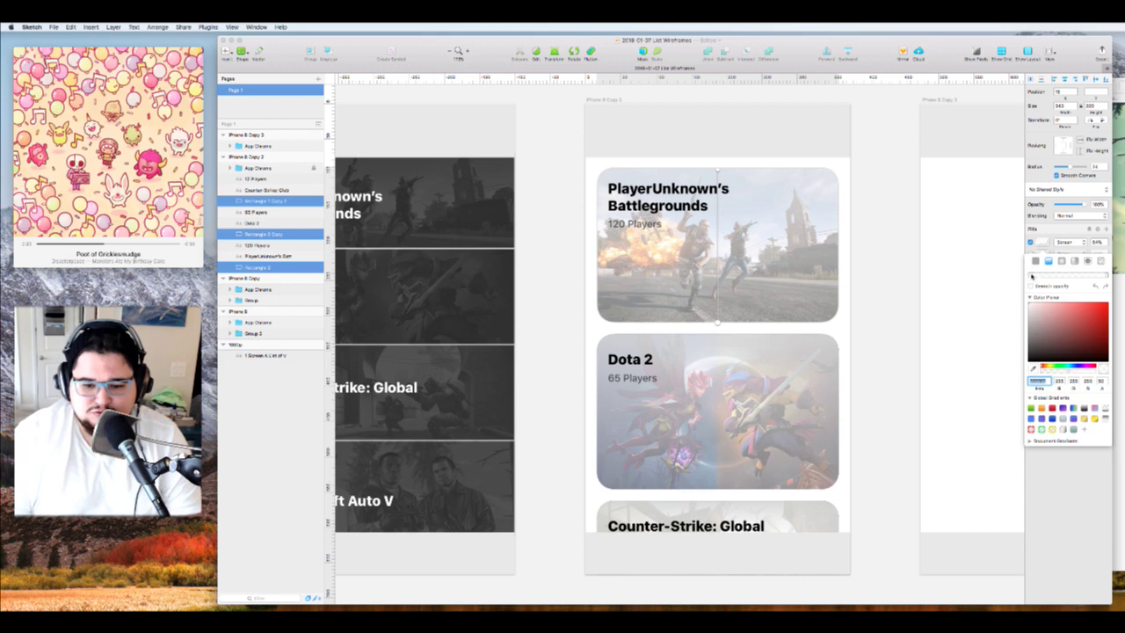
pyautogui.moveTo(1032, 276); pyautogui.dragTo(1055, 277)
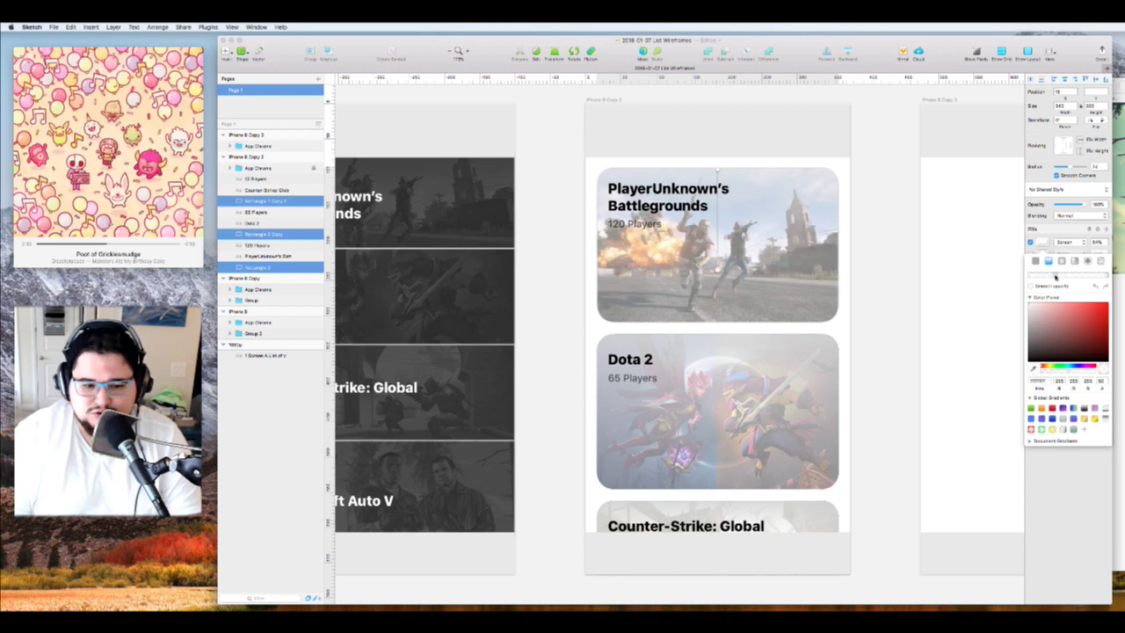
pyautogui.click(850, 369)
pyautogui.click(886, 377)
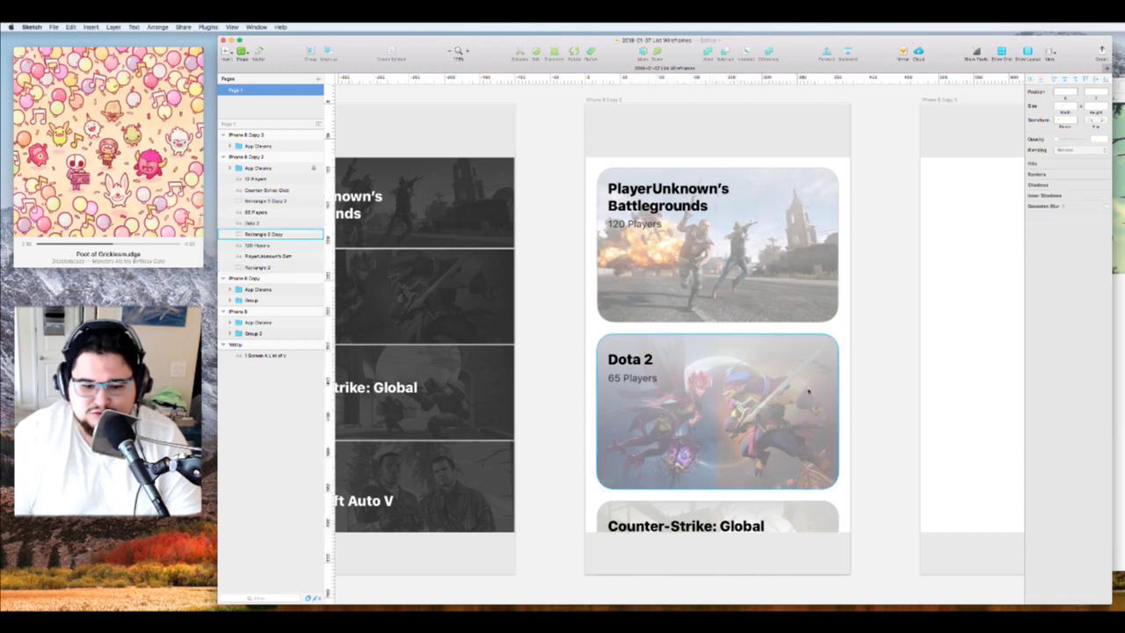
# Select the background rectangles of all three game cards and remove their unused border
pyautogui.click(806, 422)
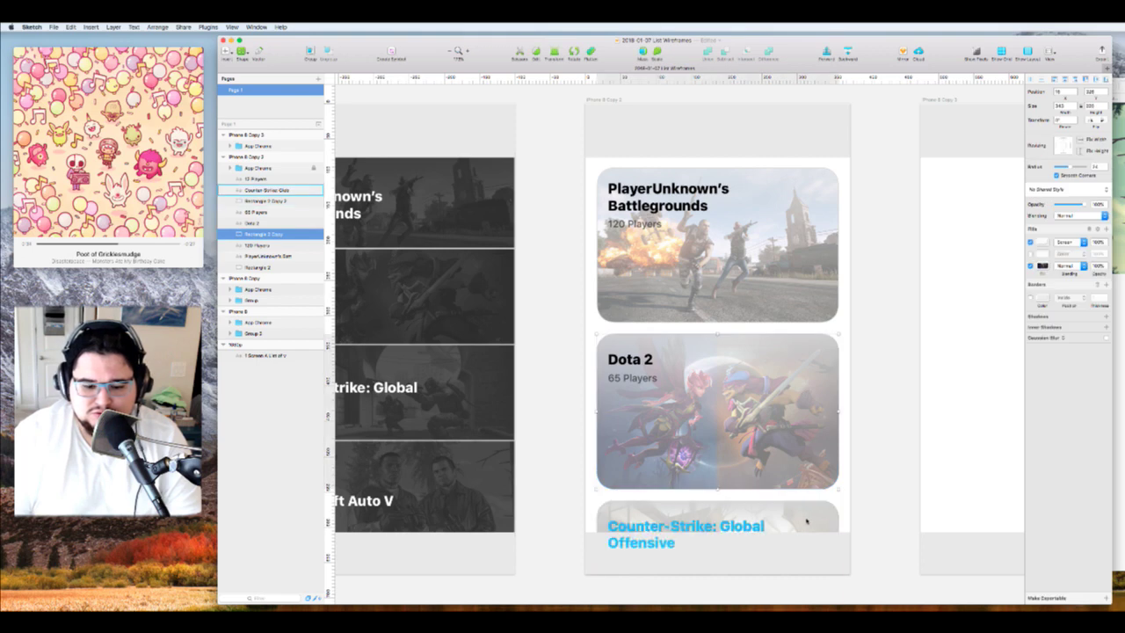
pyautogui.keyDown('shift'); pyautogui.click(833, 520); pyautogui.keyUp('shift')
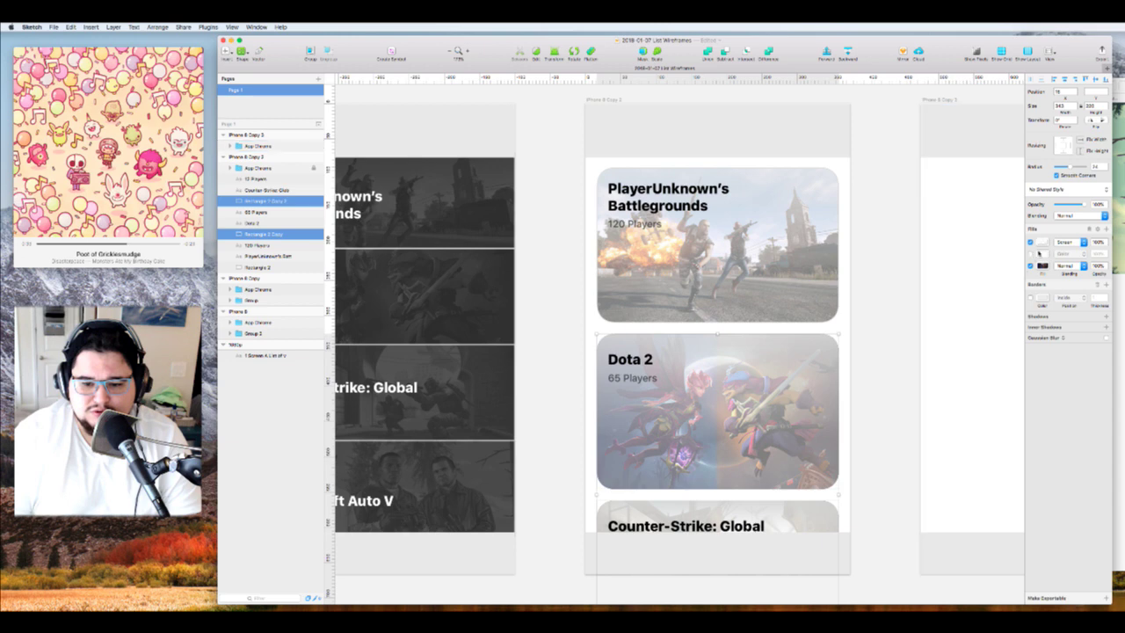
pyautogui.keyDown('shift'); pyautogui.click(826, 255); pyautogui.keyUp('shift')
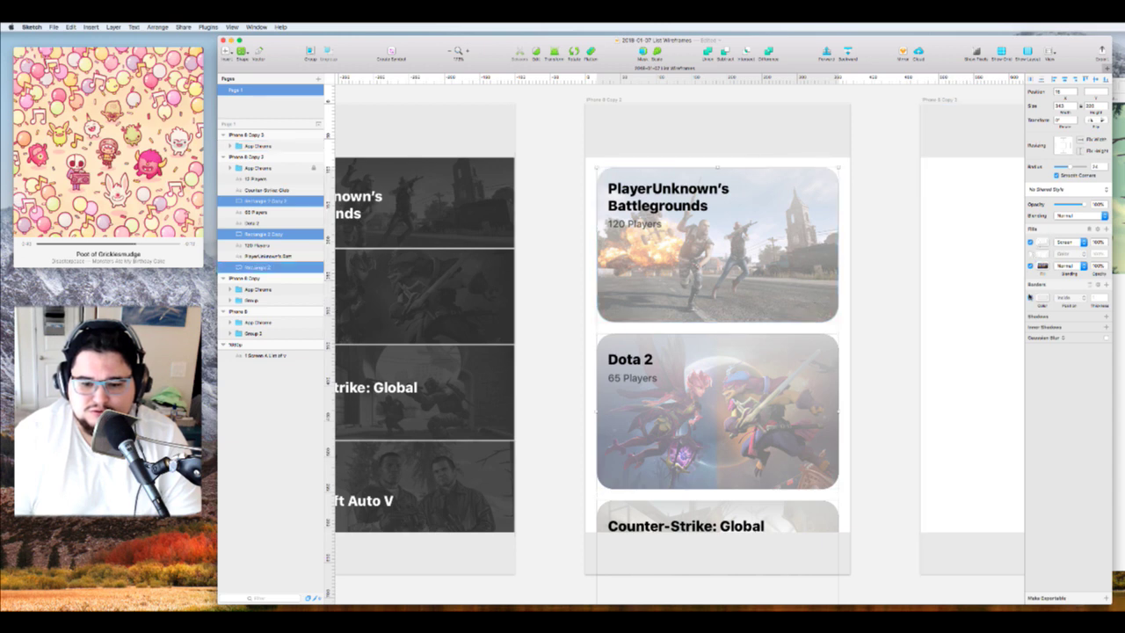
pyautogui.click(1030, 298)
pyautogui.click(1030, 298)
pyautogui.click(1098, 283)
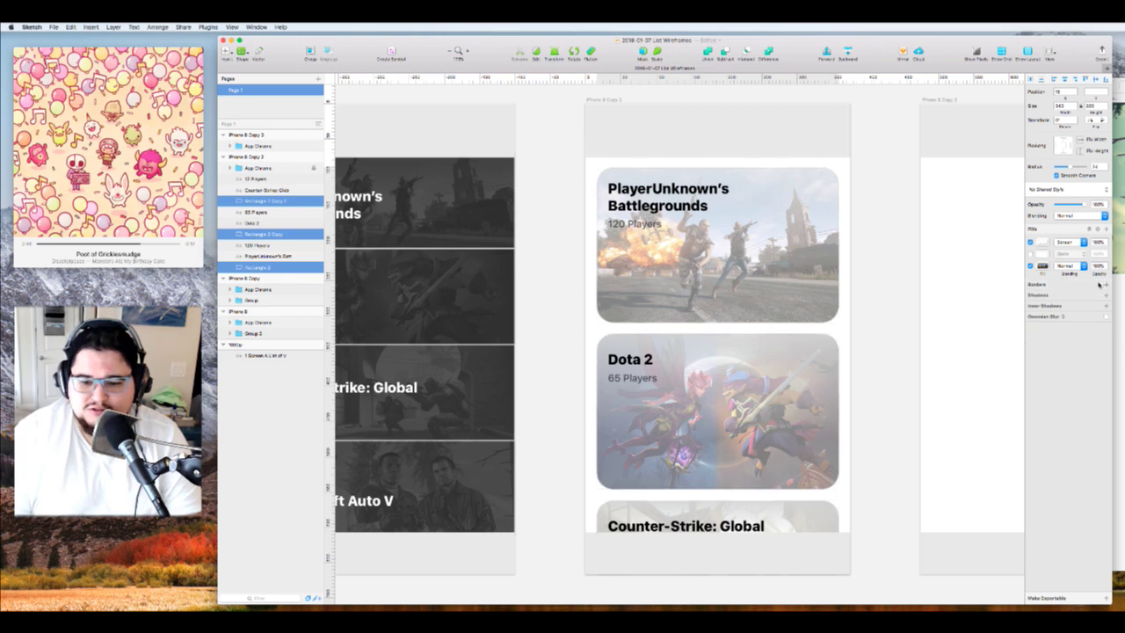
# Turn on smooth opacity for the three cards' overlay gradient and shift its starting colour stop inwards
pyautogui.click(1043, 241)
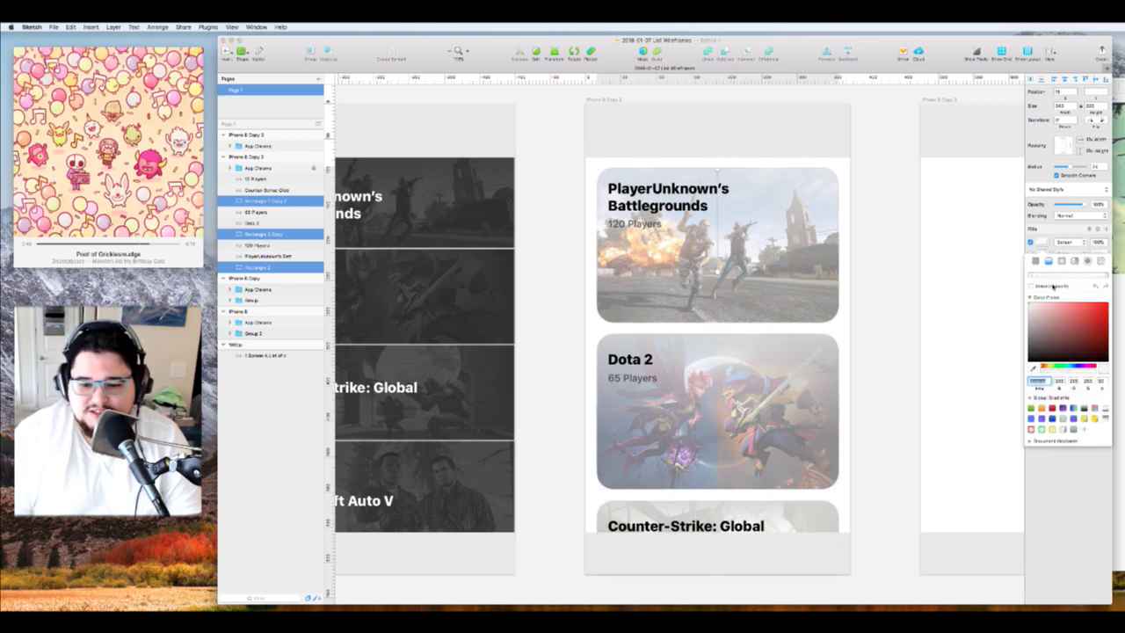
pyautogui.moveTo(1028, 274); pyautogui.dragTo(1057, 277)
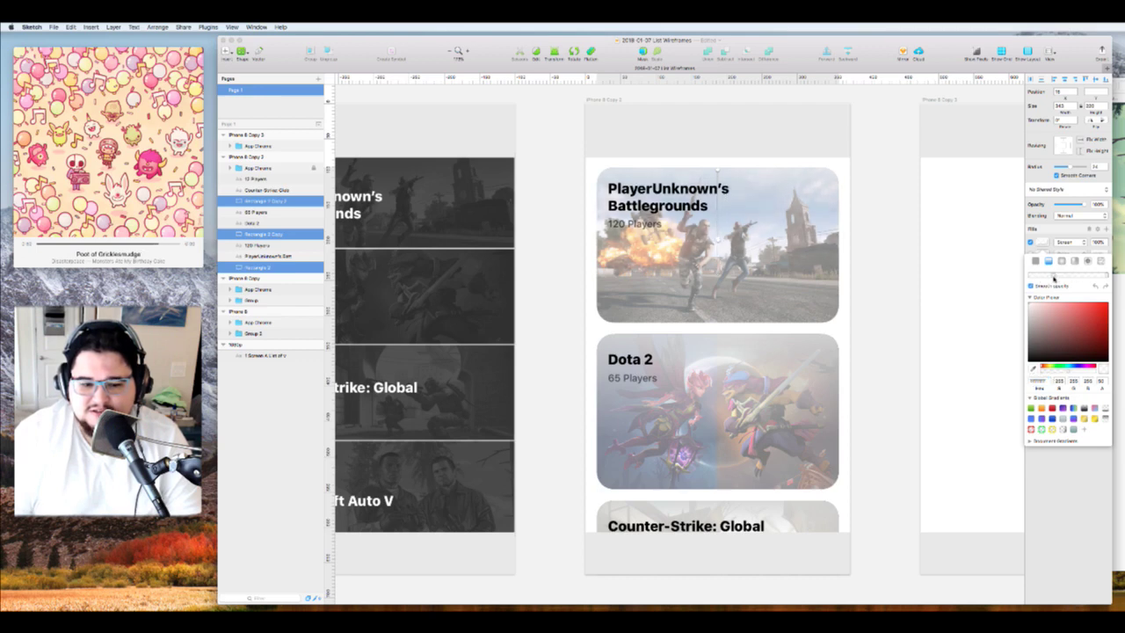
pyautogui.click(872, 355)
pyautogui.click(849, 390)
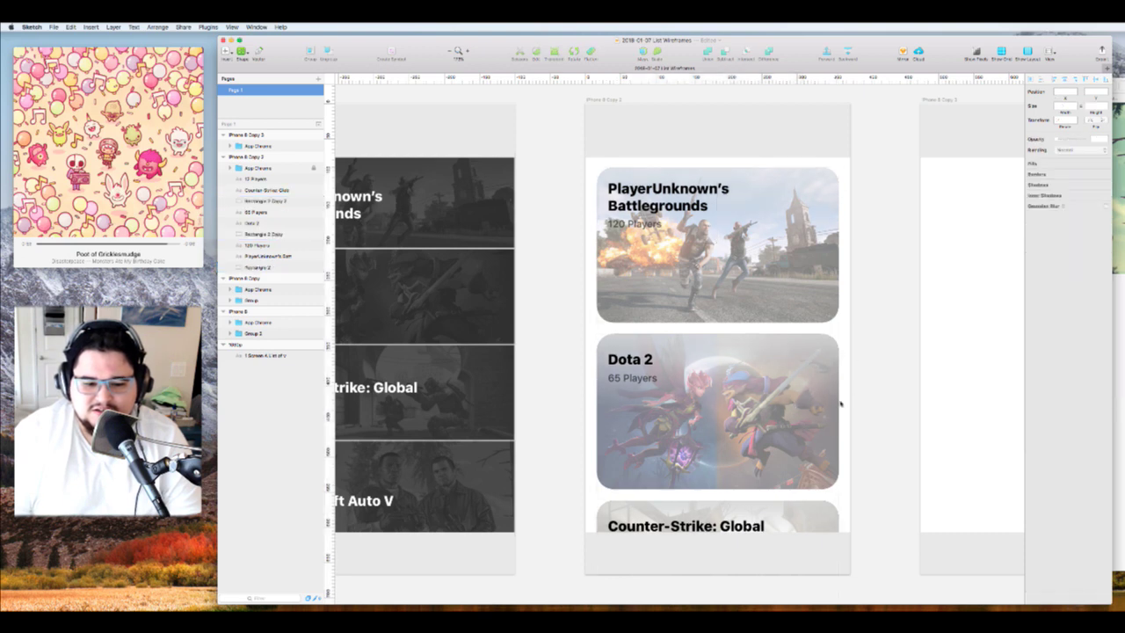
# Reselect the three card background rectangles and lower the opacity of their overlay gradient's starting colour stop
pyautogui.click(840, 405)
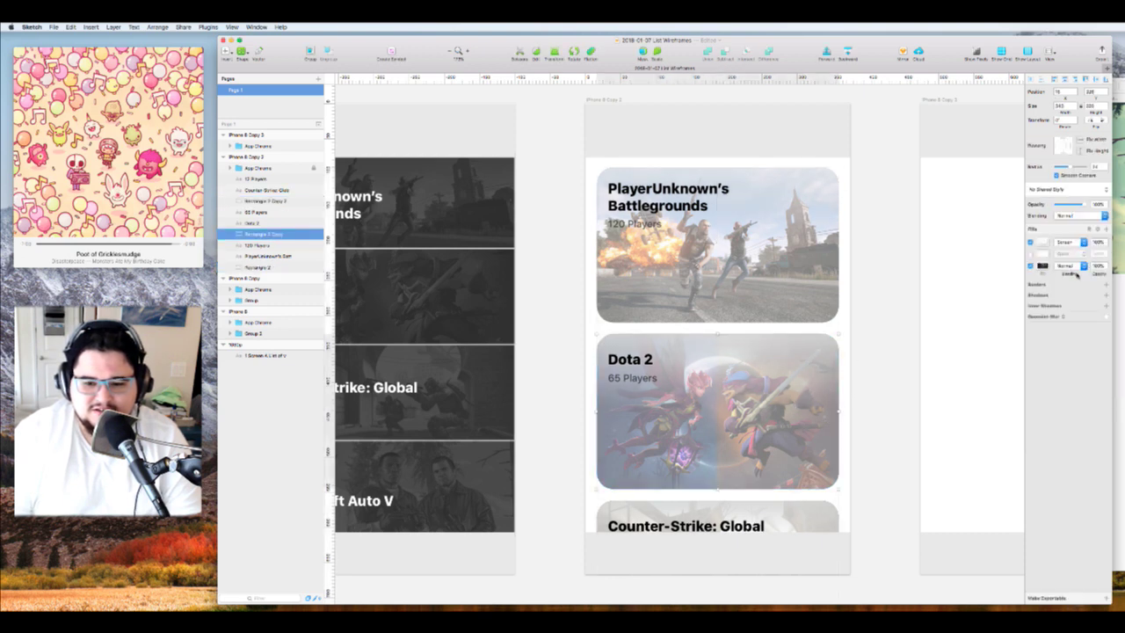
pyautogui.click(805, 297)
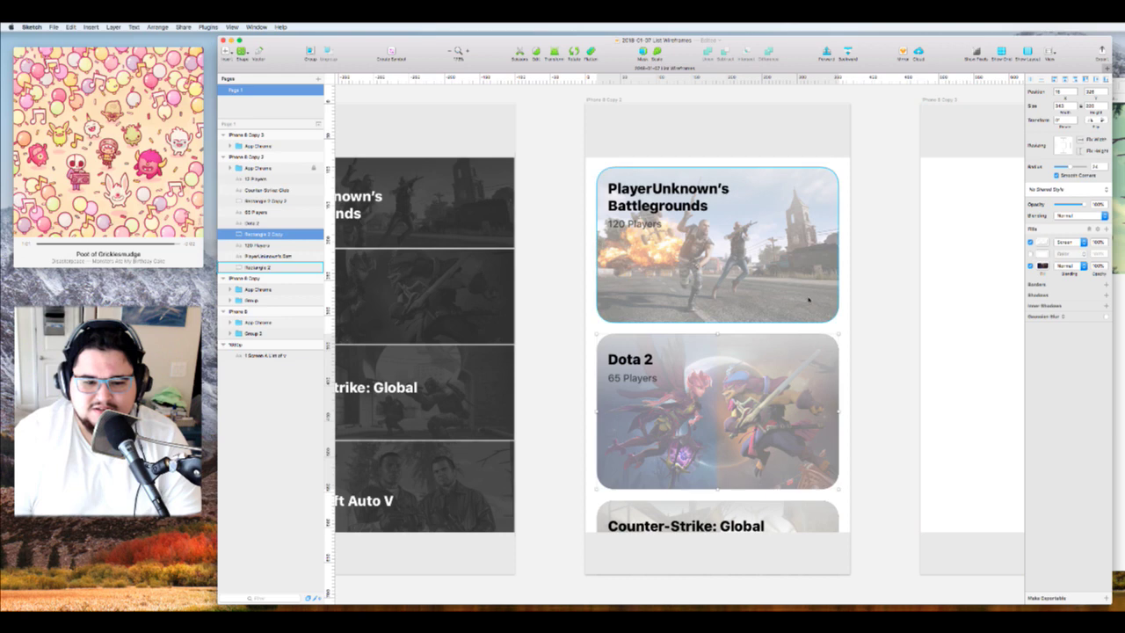
pyautogui.click(815, 422)
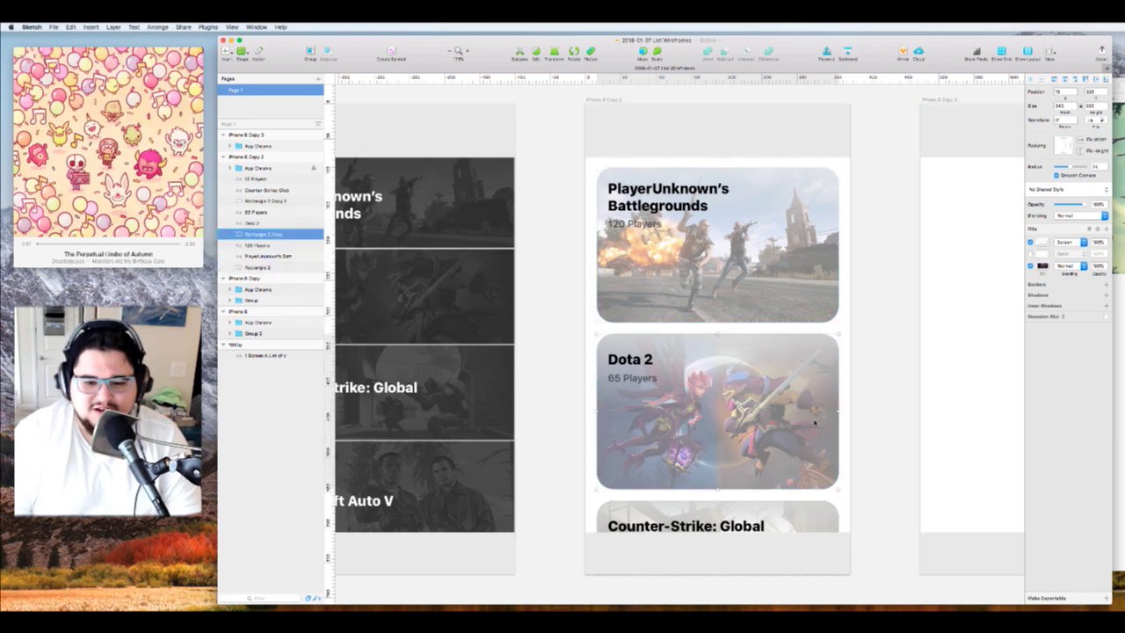
pyautogui.click(828, 518)
pyautogui.keyDown('shift'); pyautogui.click(821, 413); pyautogui.keyUp('shift')
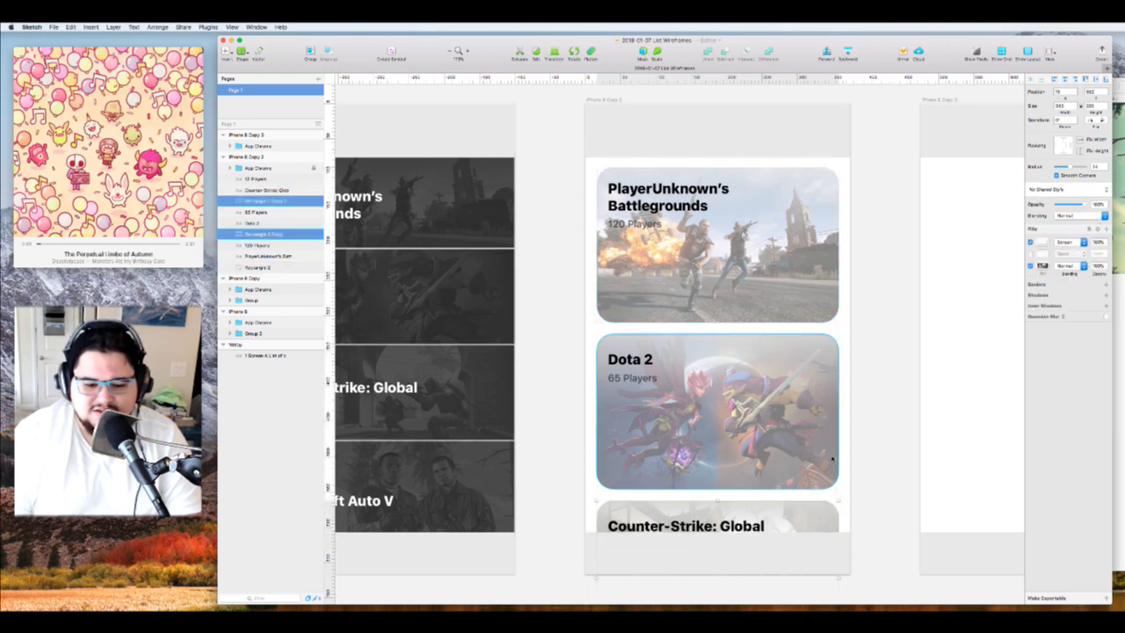
pyautogui.keyDown('shift'); pyautogui.click(817, 263); pyautogui.keyUp('shift')
pyautogui.click(1043, 243)
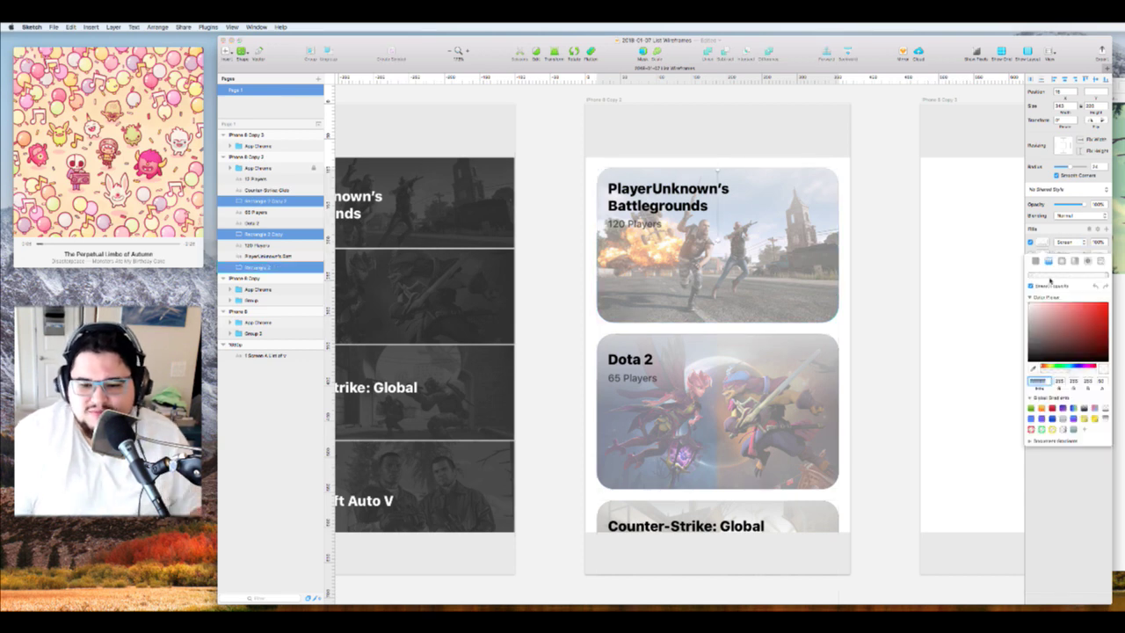
pyautogui.moveTo(1060, 367)
pyautogui.mouseDown()
pyautogui.moveTo(1028, 374)
pyautogui.moveTo(1061, 365)
pyautogui.mouseUp()
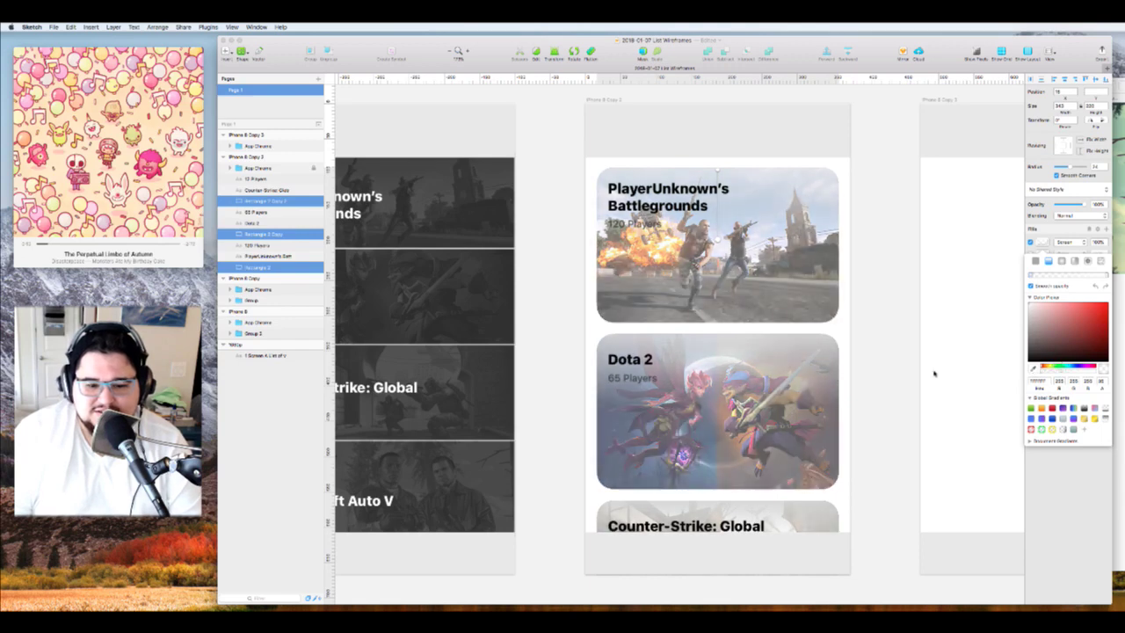
pyautogui.press('Escape')
# Add a shadow to the three card background rectangles with a blur of 12
pyautogui.hscroll(-5, 879, 387)
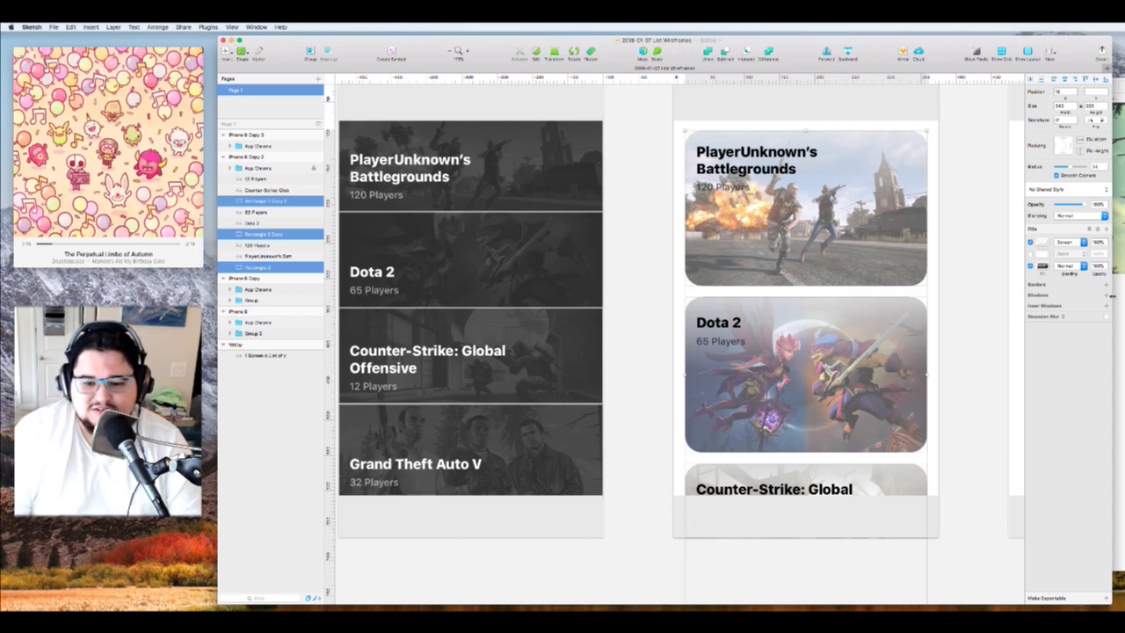
pyautogui.click(1106, 296)
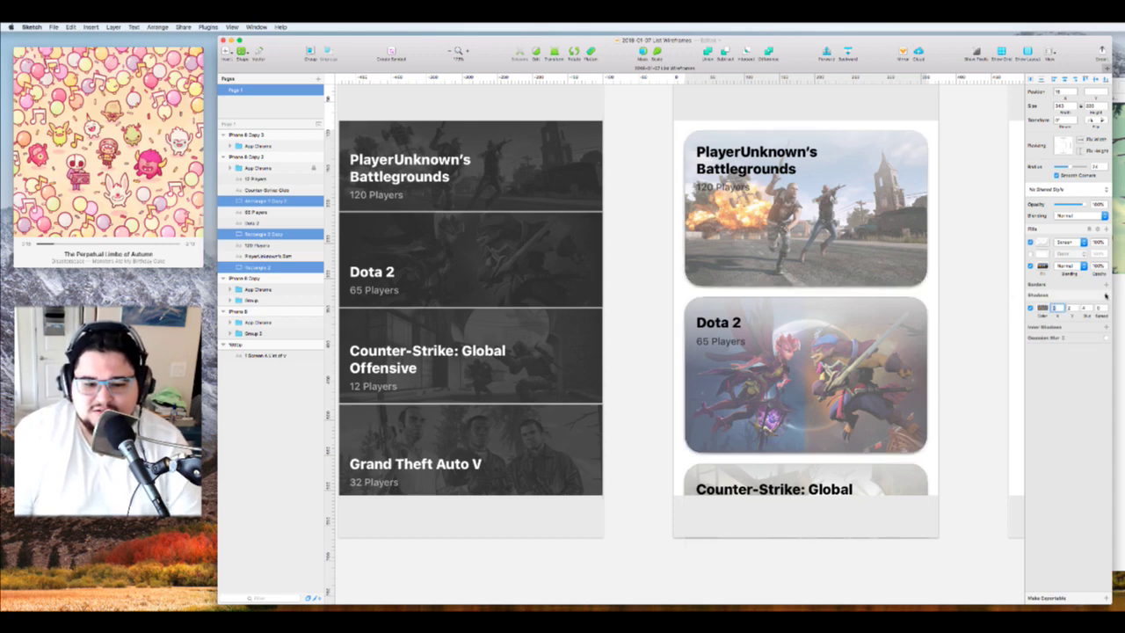
pyautogui.click(1087, 308)
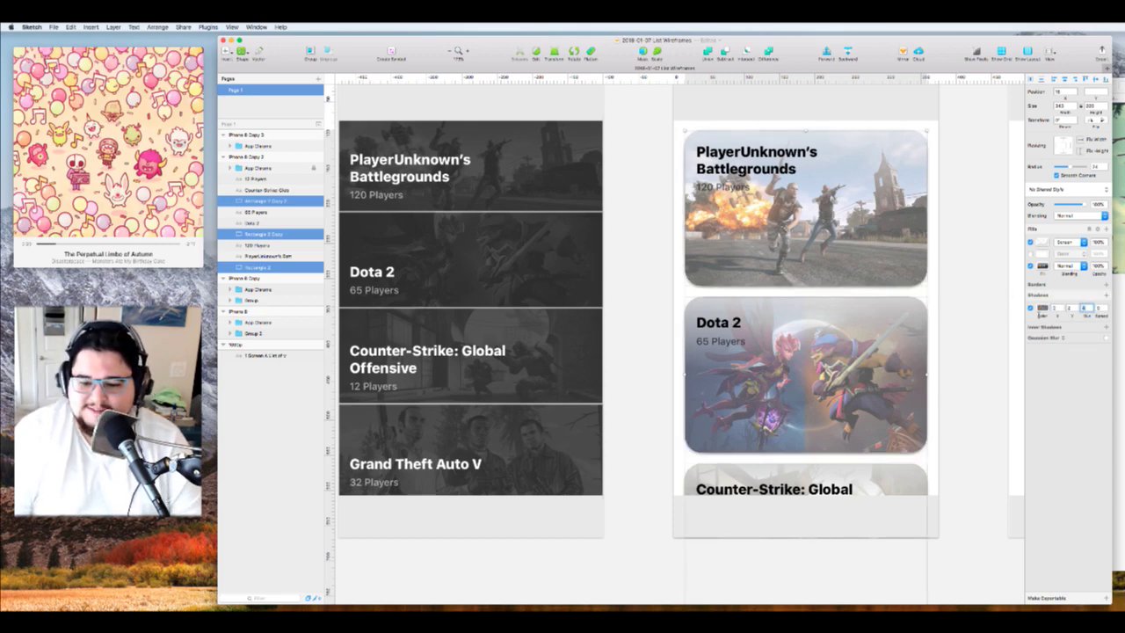
pyautogui.write('12')
pyautogui.press('Return')
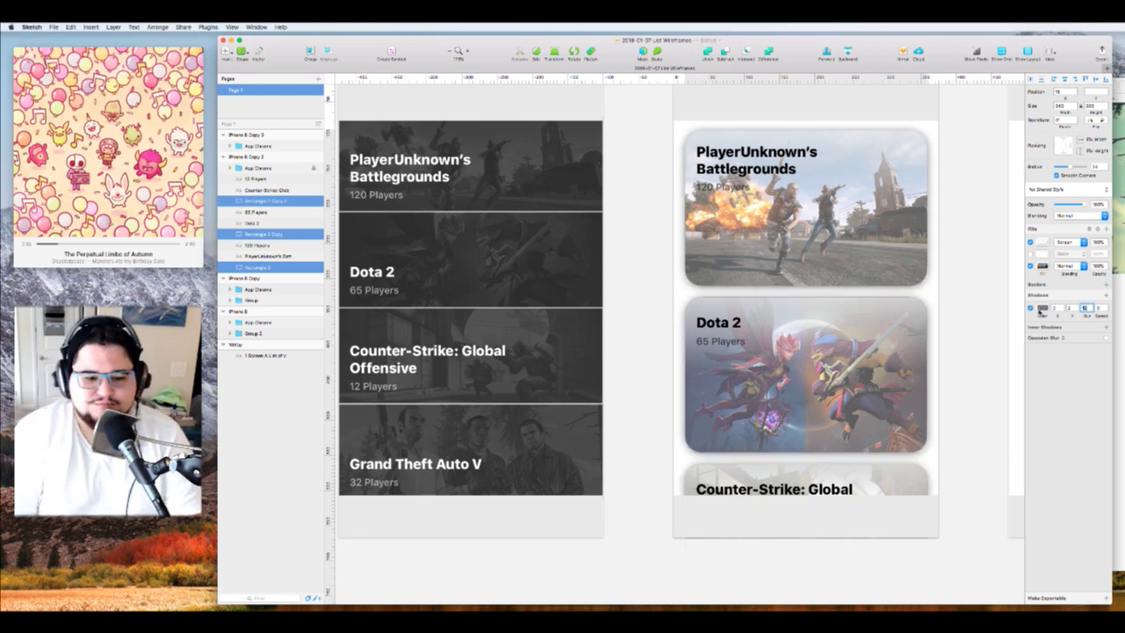
# Set the vertical offset of the cards' shadow to 4
pyautogui.click(1071, 309)
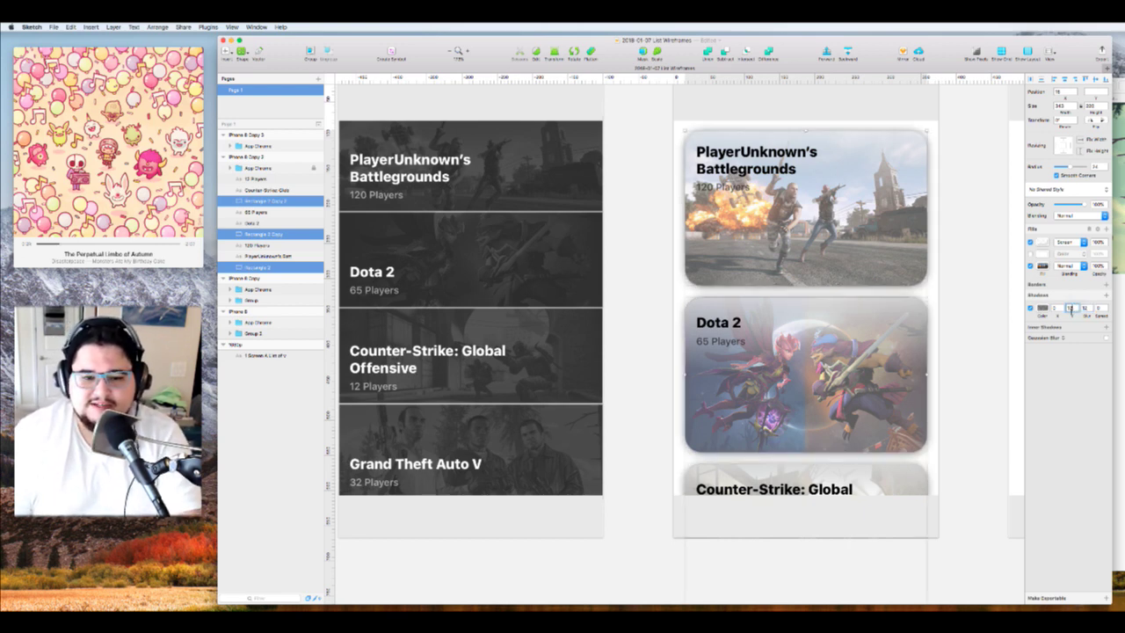
pyautogui.hotkey('shift', 'Up')
pyautogui.press('Down')
pyautogui.press('Down')
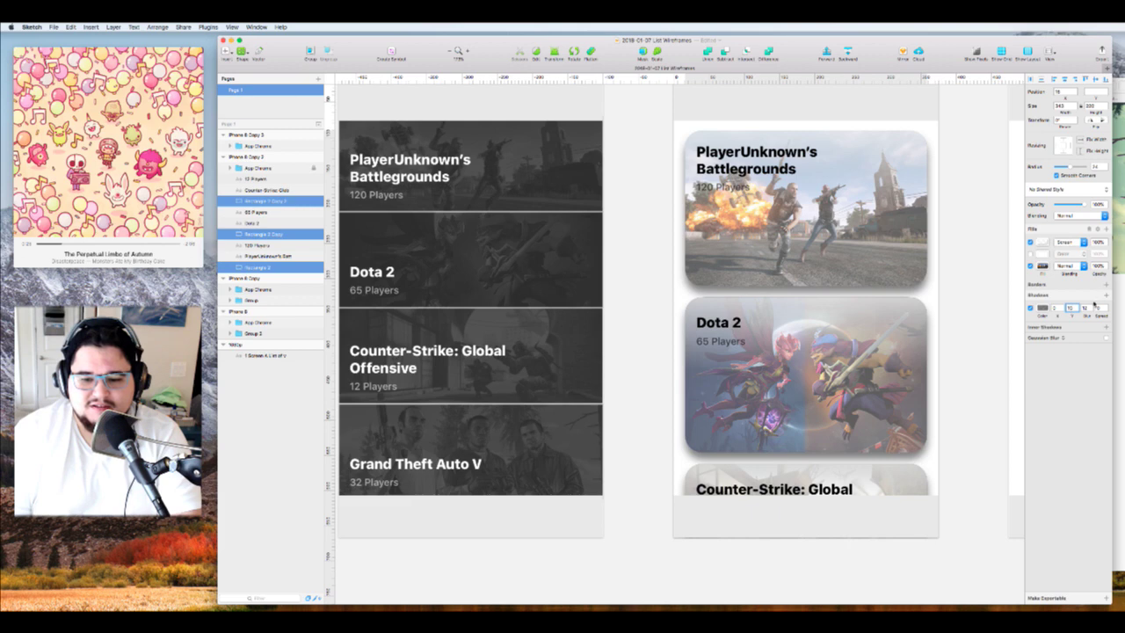
pyautogui.hotkey('shift', 'Down')
pyautogui.press('Up')
pyautogui.press('Up')
pyautogui.press('Up')
pyautogui.press('Up')
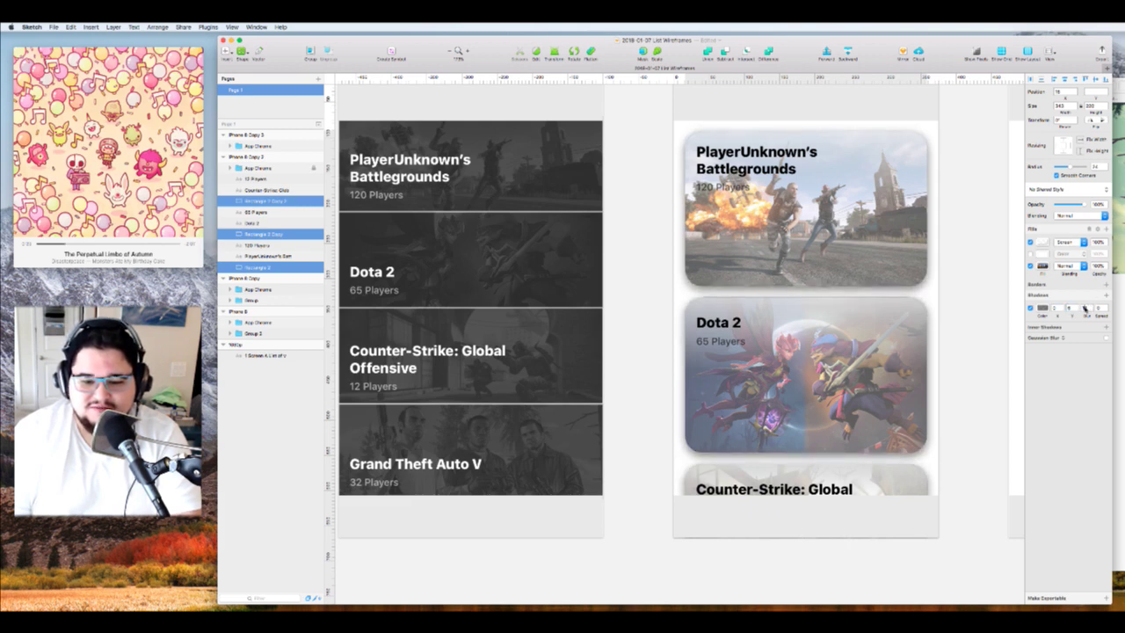
# Reduce the blur of the cards' shadow to 4
pyautogui.click(1085, 309)
pyautogui.hotkey('shift', 'Down')
pyautogui.press('Up')
pyautogui.press('Up')
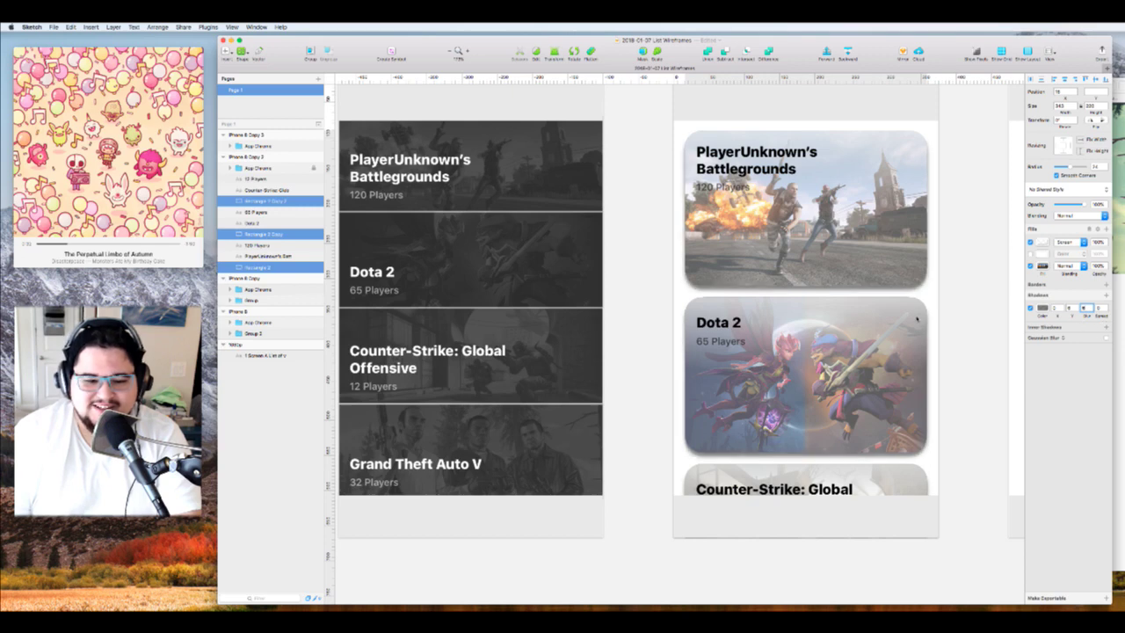
# Lower the opacity of the shadow colour on the three cards to a faint black and deselect them
pyautogui.click(1042, 308)
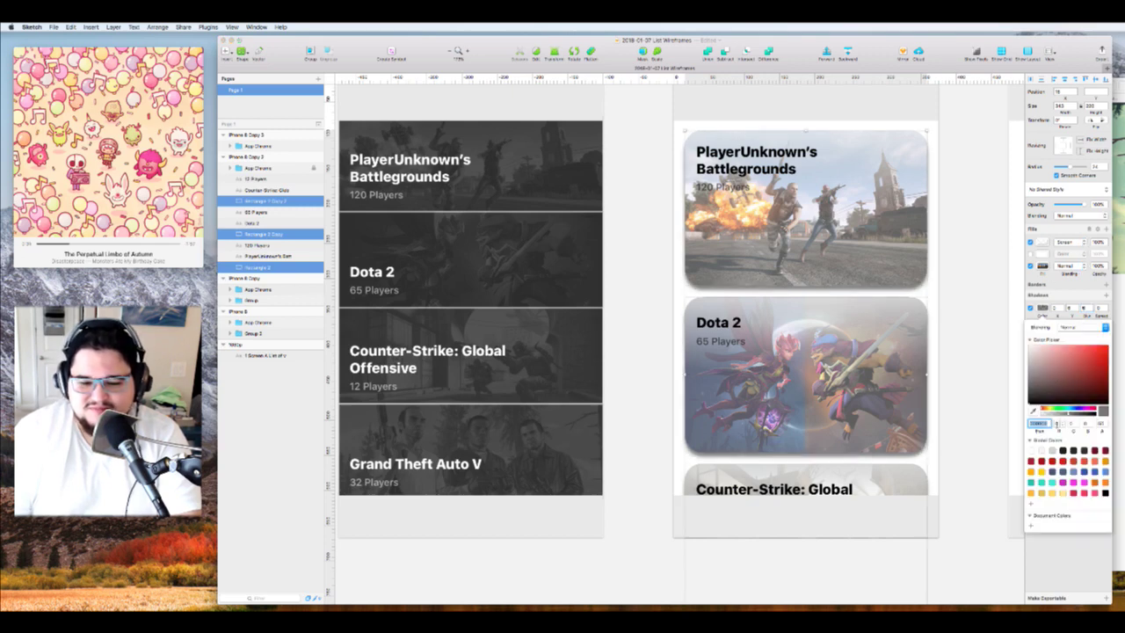
pyautogui.moveTo(1059, 414); pyautogui.dragTo(1050, 414)
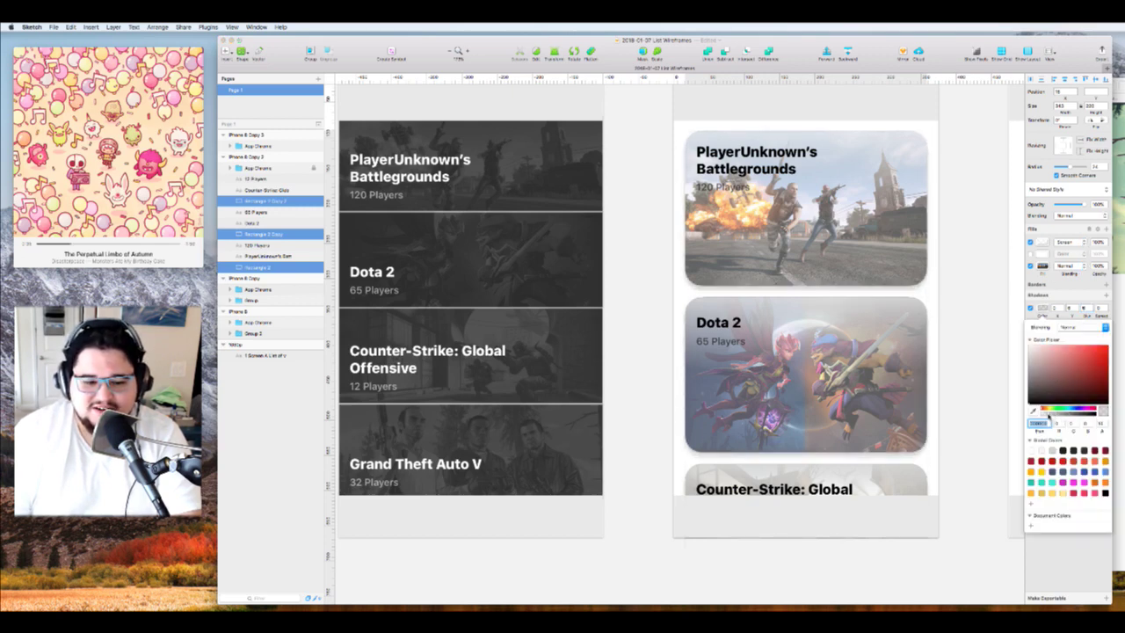
pyautogui.click(956, 339)
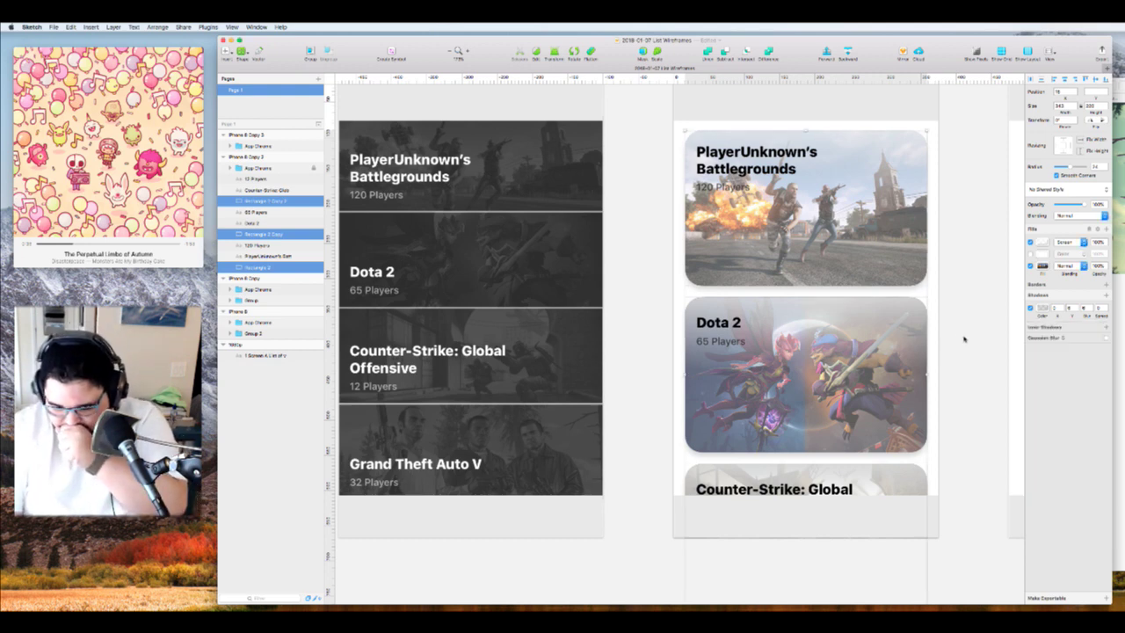
pyautogui.click(963, 338)
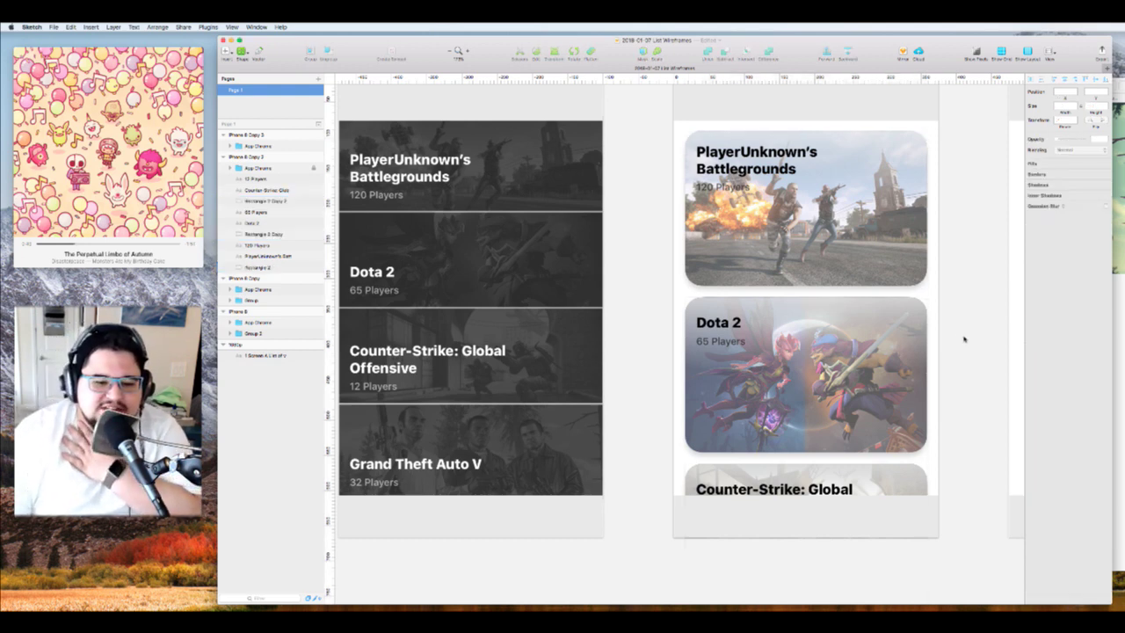
# Group the PlayerUnknown's Battlegrounds title with its 120 Players label
pyautogui.click(722, 340)
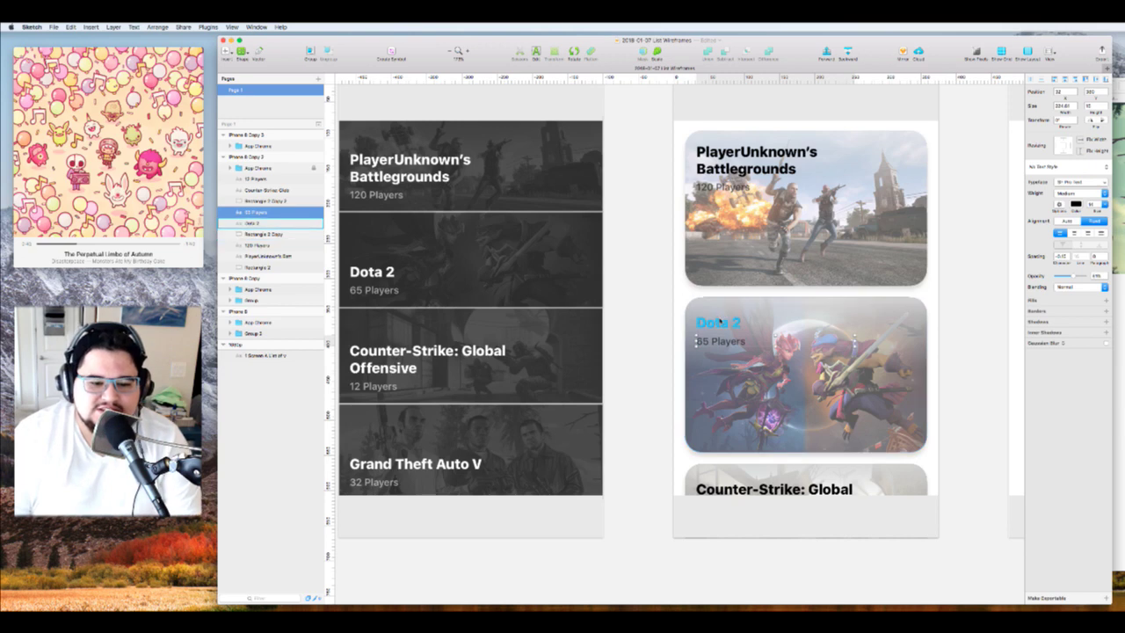
pyautogui.keyDown('super'); pyautogui.click(736, 163); pyautogui.keyUp('super')
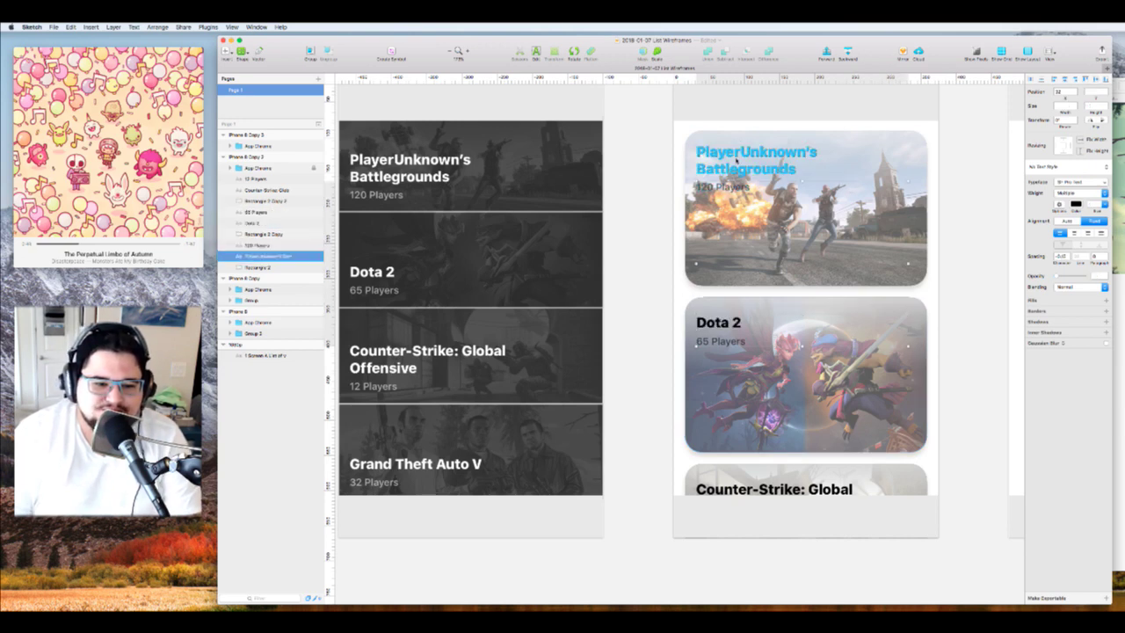
pyautogui.keyDown('shift'); pyautogui.keyDown('super'); pyautogui.click(721, 187); pyautogui.keyUp('super'); pyautogui.keyUp('shift')
pyautogui.press('super+g')
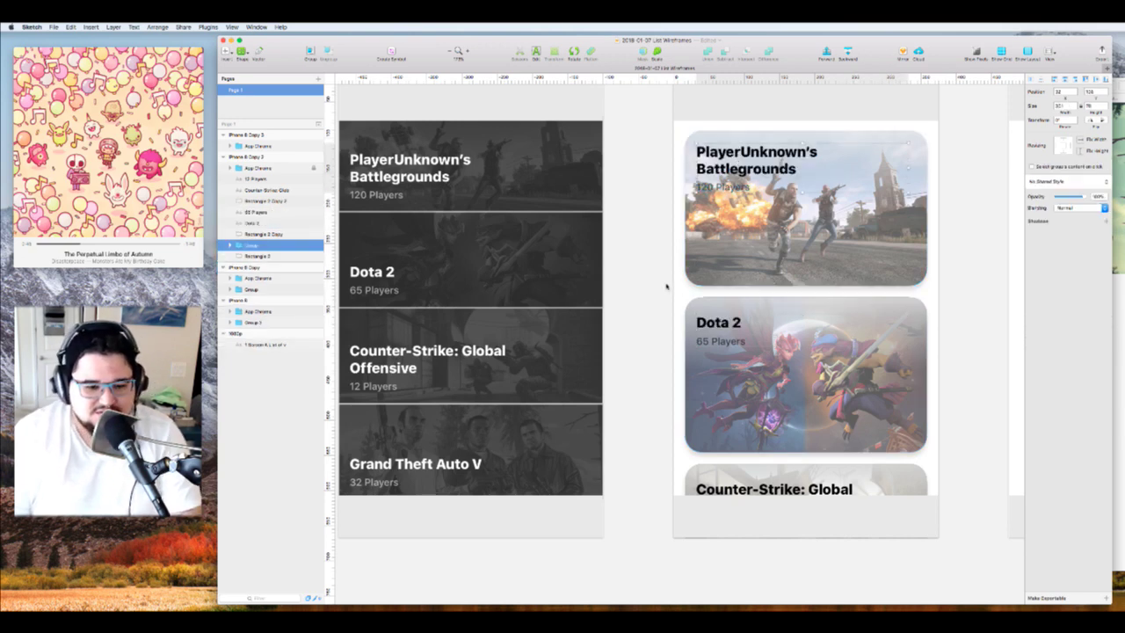
# Nudge the Dota 2 title and its 65 Players label slightly upward and group them together
pyautogui.keyDown('super'); pyautogui.click(718, 321); pyautogui.keyUp('super')
pyautogui.keyDown('shift'); pyautogui.keyDown('super'); pyautogui.click(721, 340); pyautogui.keyUp('super'); pyautogui.keyUp('shift')
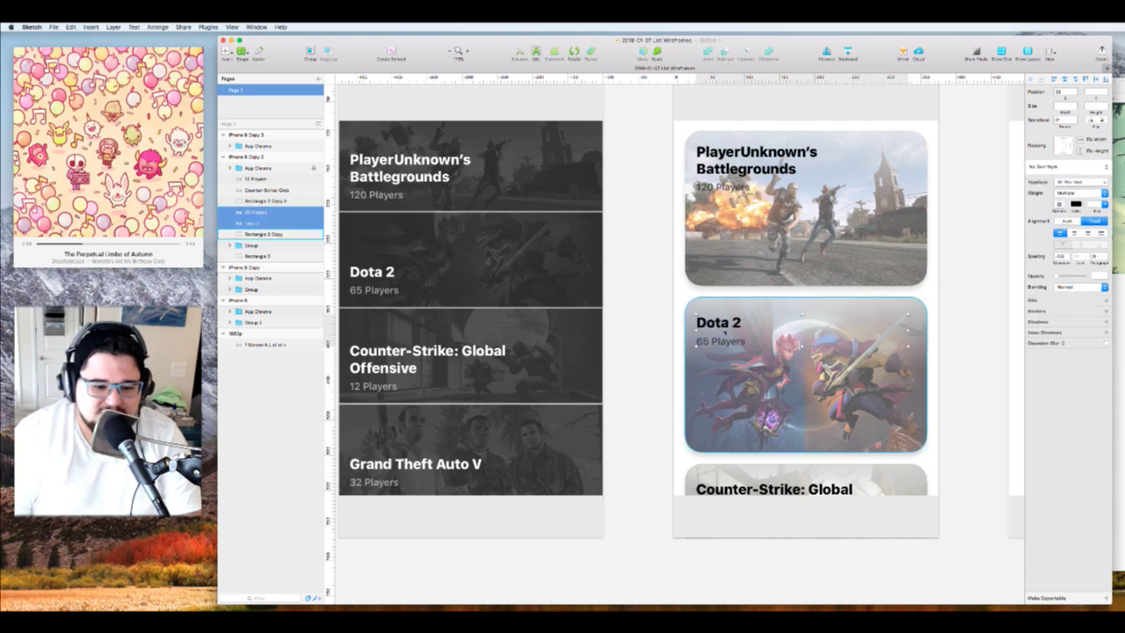
pyautogui.moveTo(722, 322); pyautogui.dragTo(722, 320)
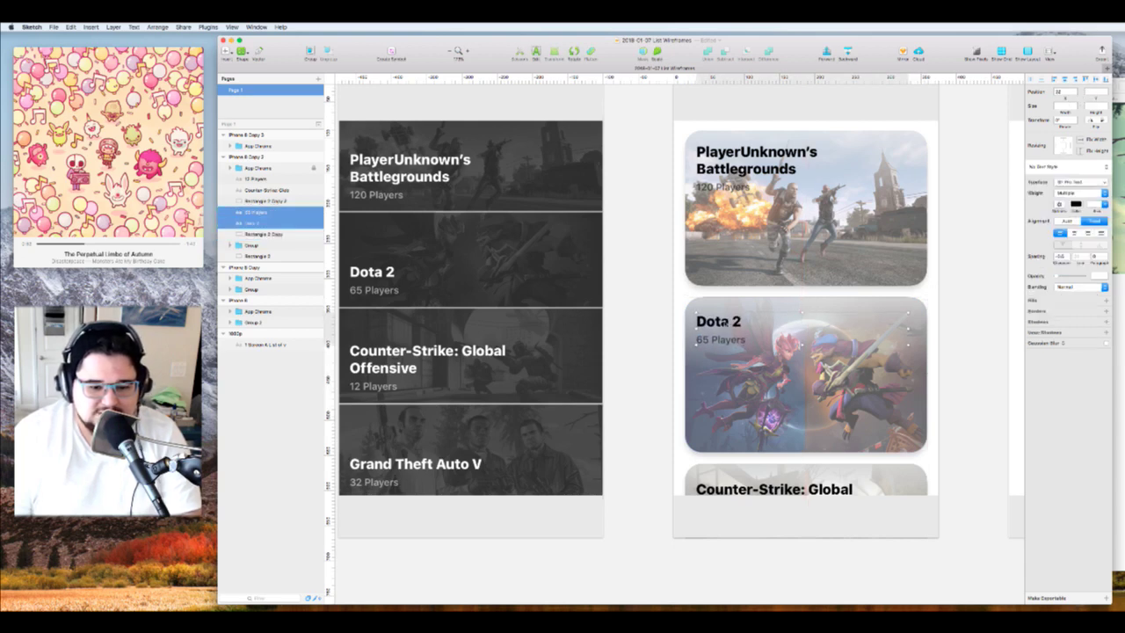
pyautogui.press('super+g')
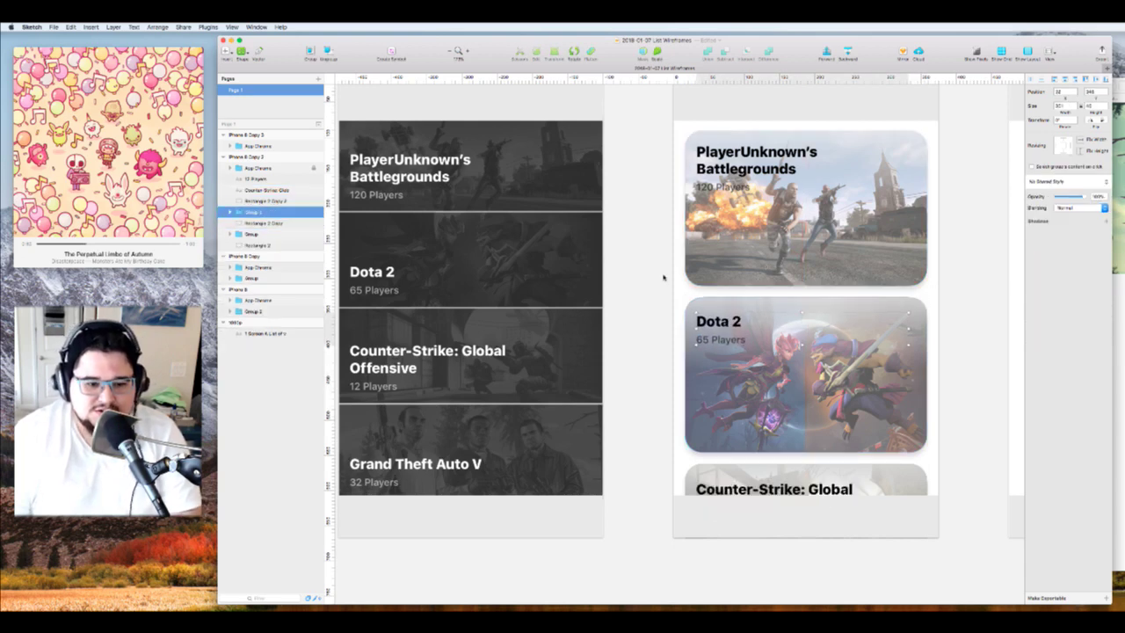
pyautogui.click(662, 278)
# Draw a light grey circle near the lower edge of the PlayerUnknown's Battlegrounds card and set its size to 32
pyautogui.hscroll(3, 662, 278)
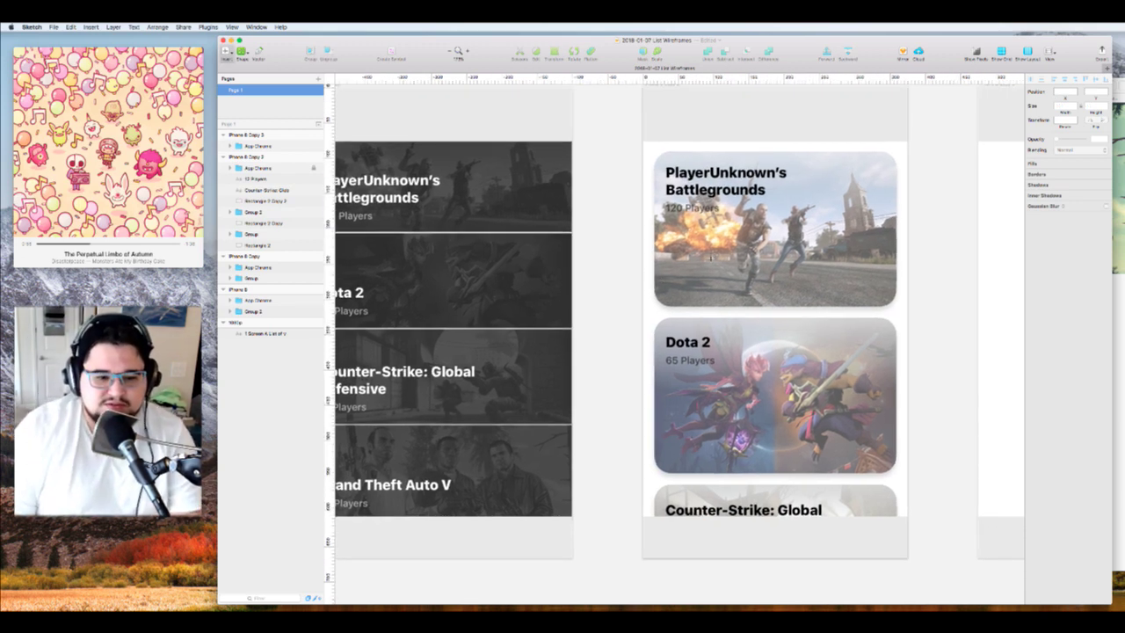
pyautogui.click(743, 300)
pyautogui.press('r')
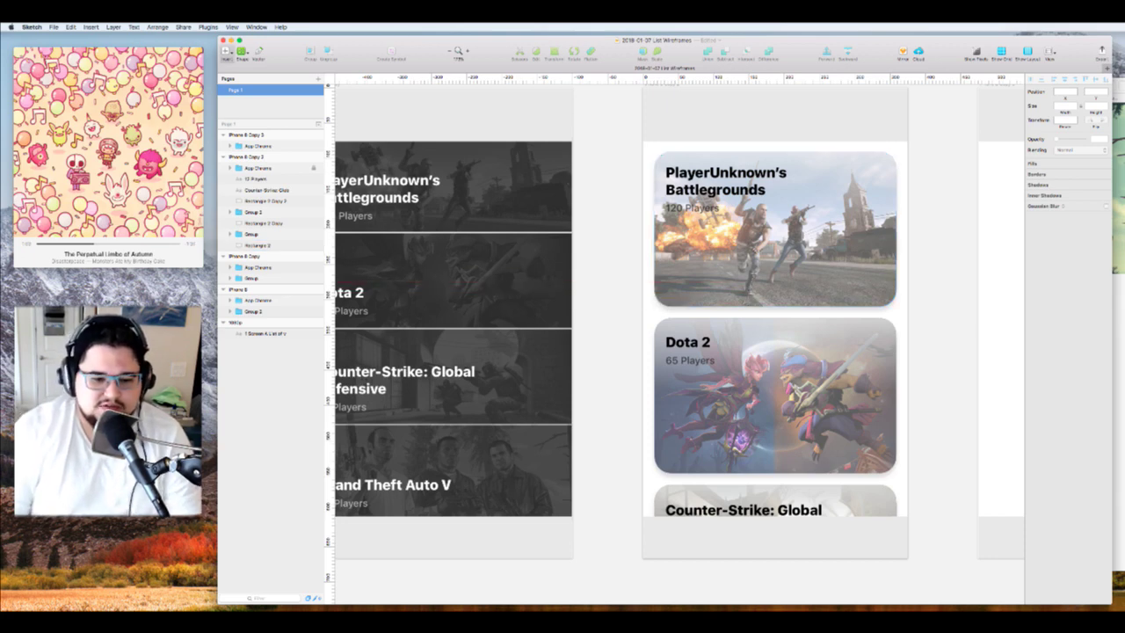
pyautogui.moveTo(773, 293)
pyautogui.mouseDown()
pyautogui.moveTo(761, 285)
pyautogui.moveTo(829, 290)
pyautogui.moveTo(811, 287)
pyautogui.mouseUp()
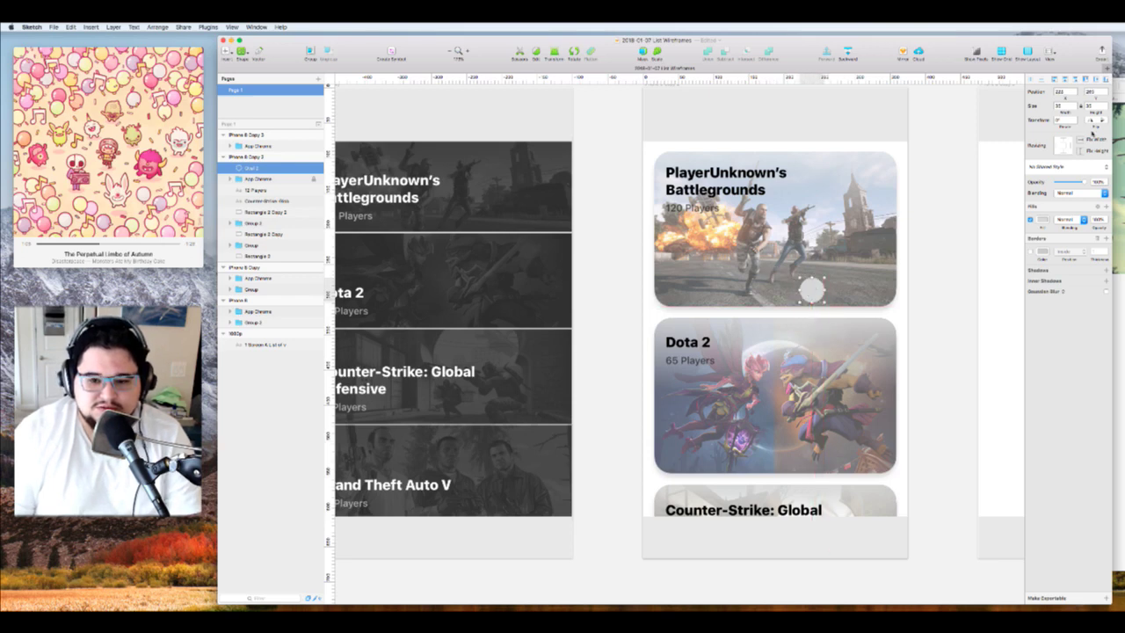
pyautogui.click(1062, 105)
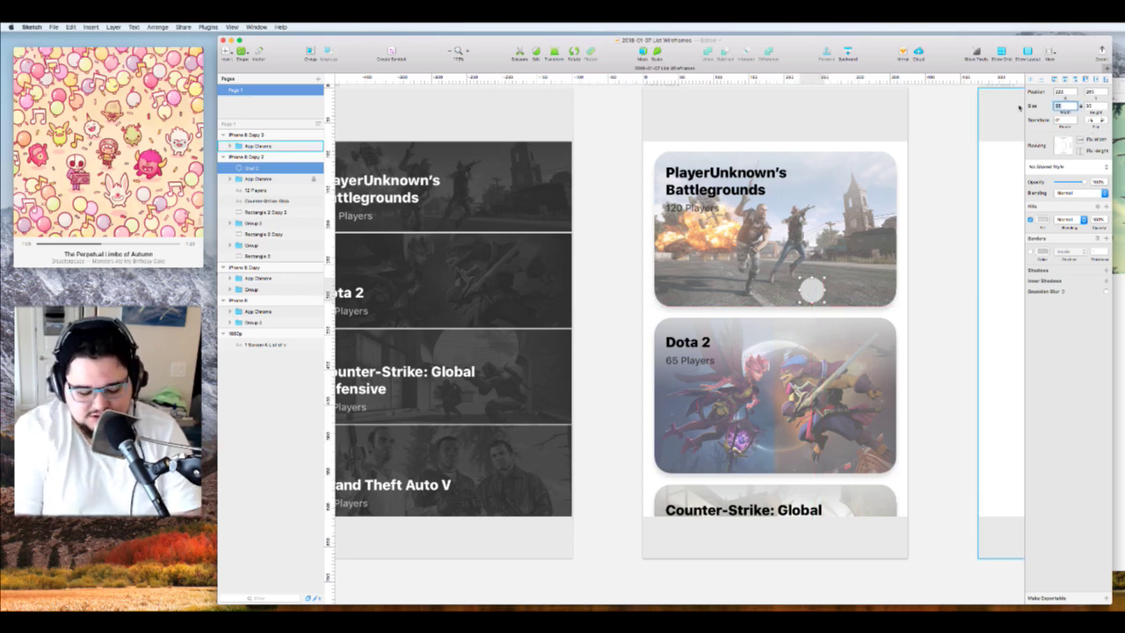
pyautogui.write('28')
pyautogui.press('Return')
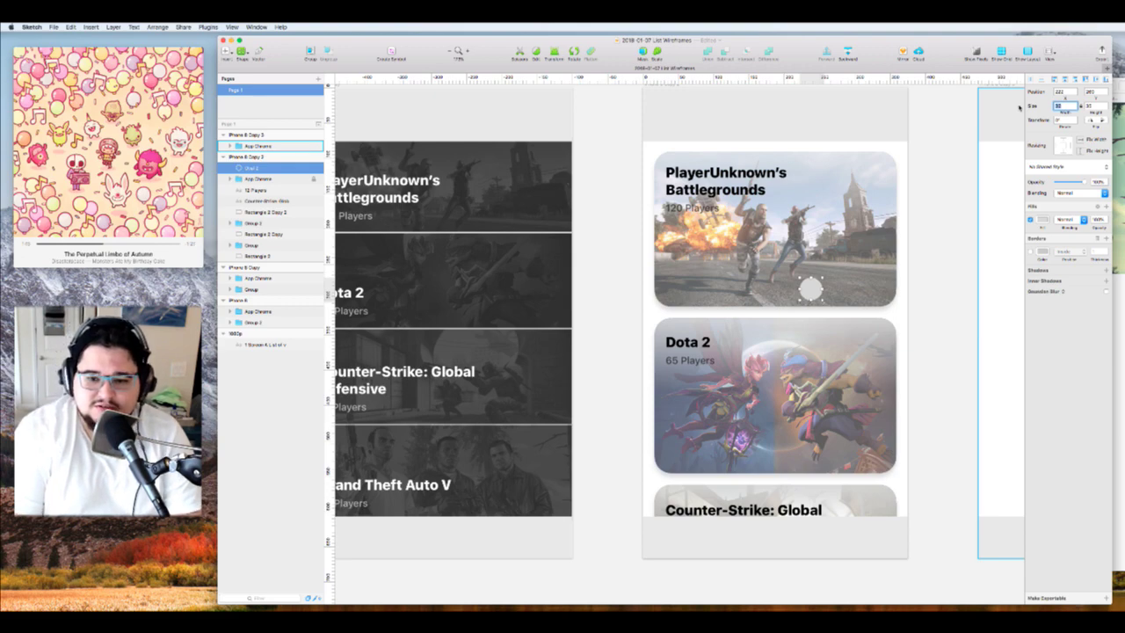
pyautogui.scroll(5, 810, 290)
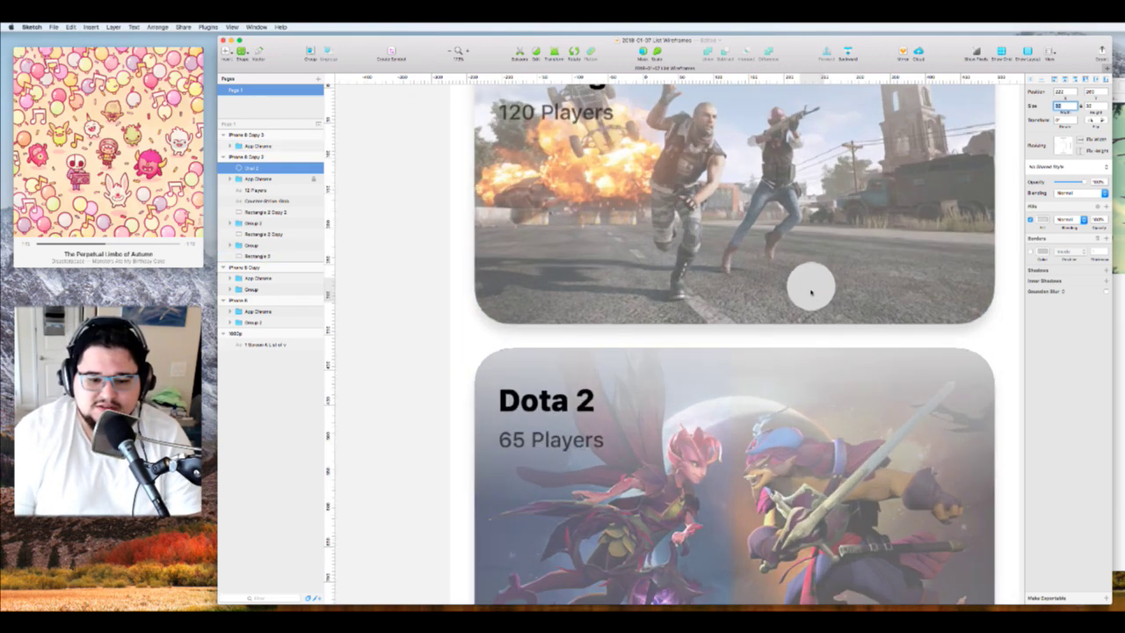
pyautogui.hscroll(3, 810, 292)
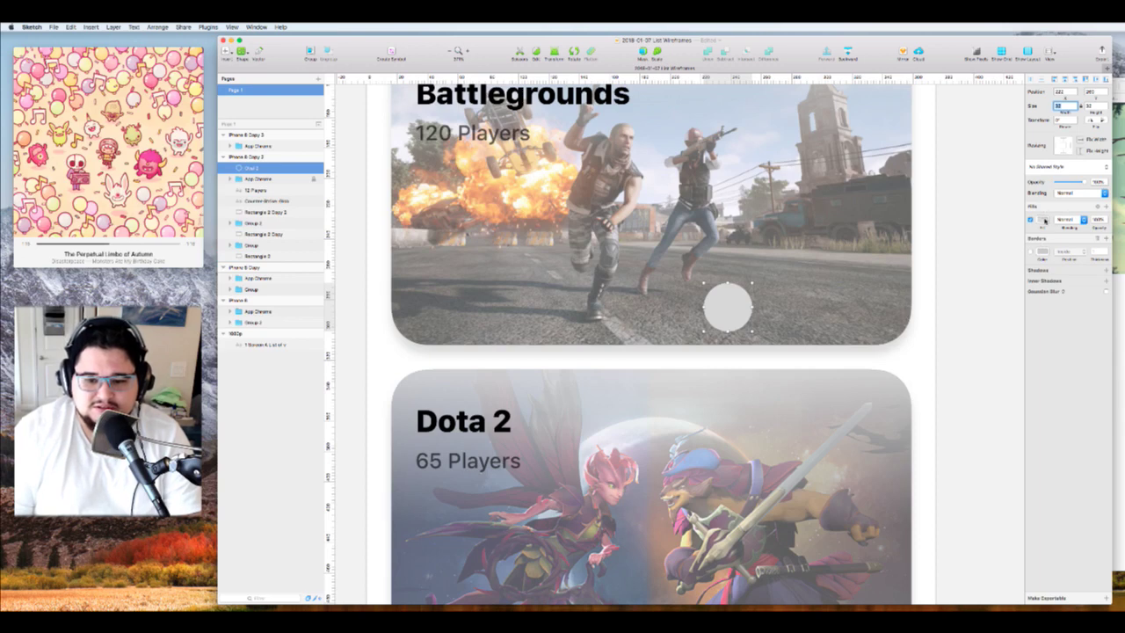
# Switch to Safari, move its window over the design and search Google for "avatar pictures"
pyautogui.moveTo(849, 607)
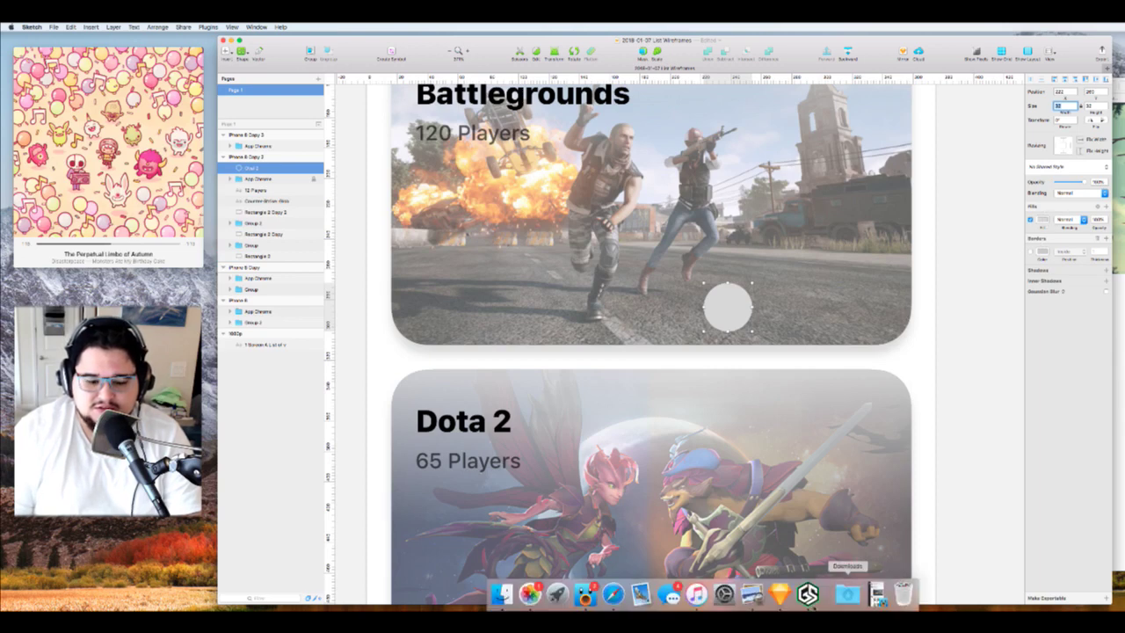
pyautogui.click(615, 598)
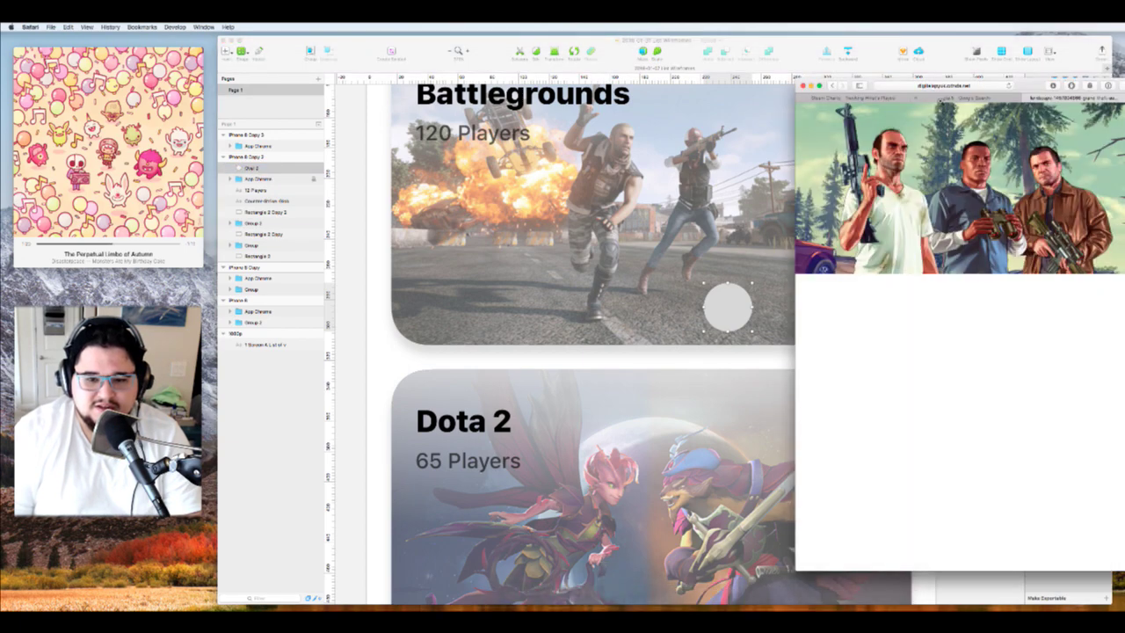
pyautogui.moveTo(1035, 82); pyautogui.dragTo(765, 111)
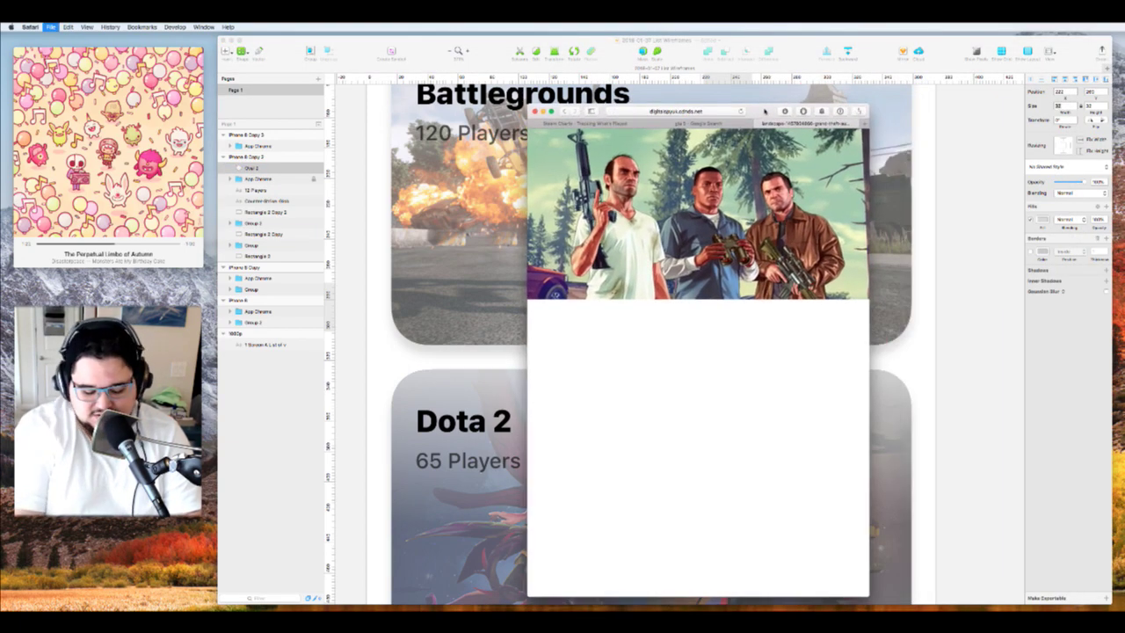
pyautogui.press('super+l')
pyautogui.write('avatar pictures')
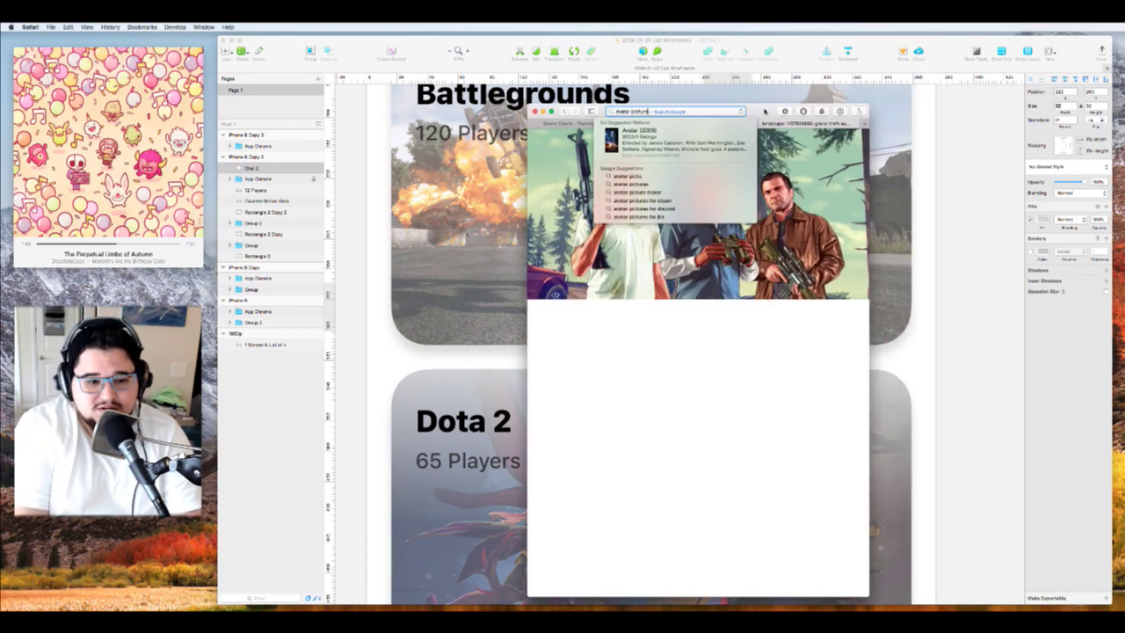
pyautogui.press('Return')
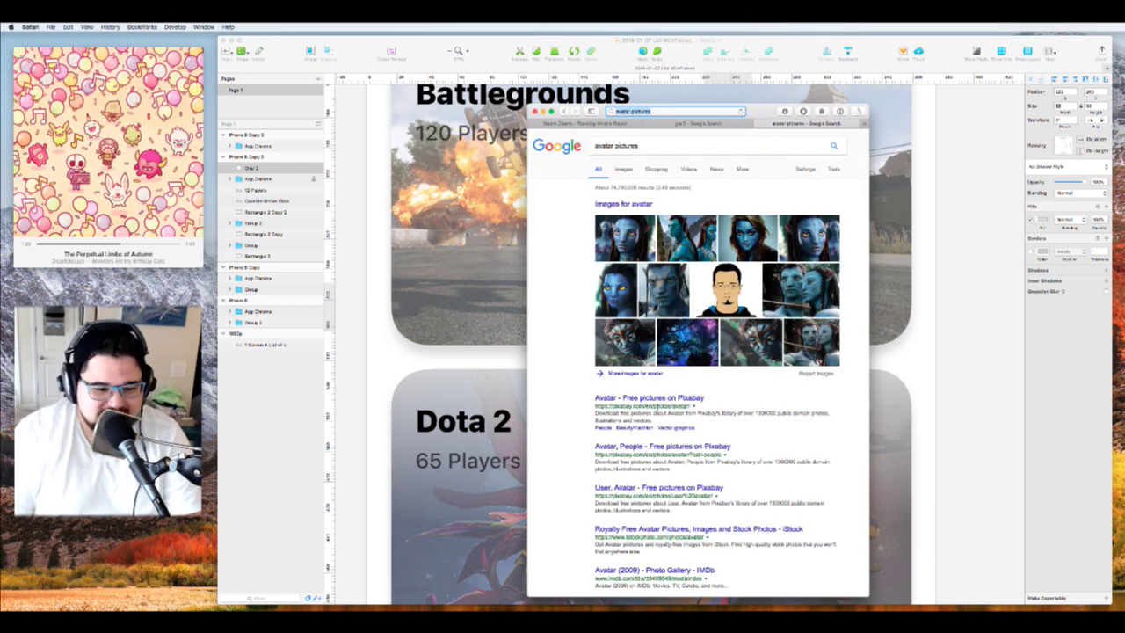
# Check the "Avatar - Free pictures on Pixabay" result, then go back and look through the remaining search results
pyautogui.click(663, 399)
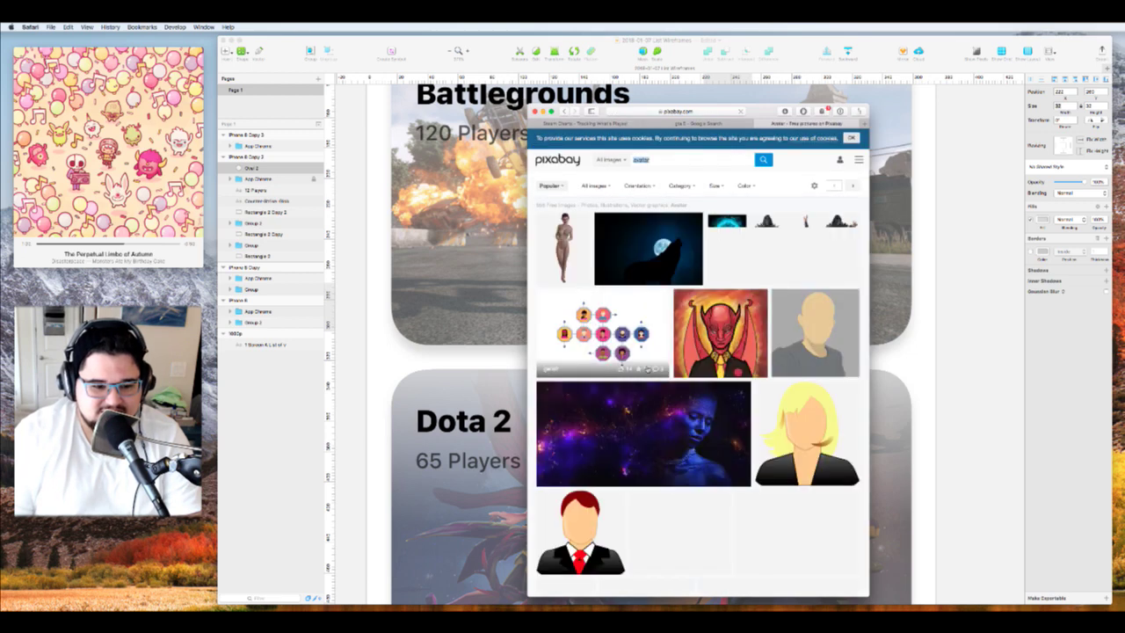
pyautogui.press('super+bracketleft')
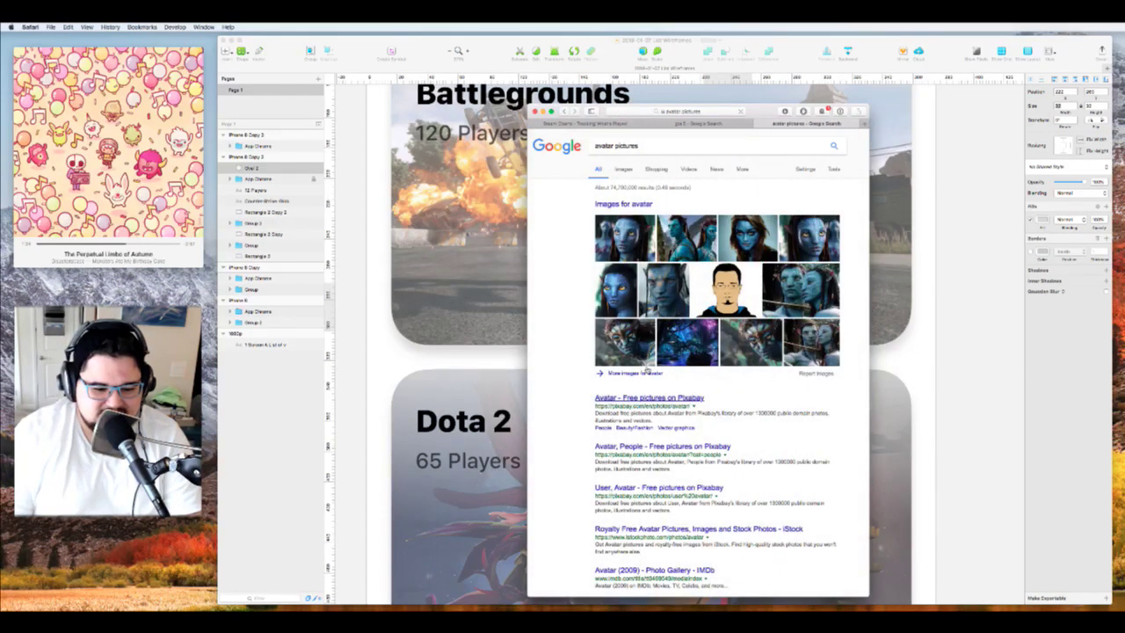
pyautogui.scroll(-3, 697, 484)
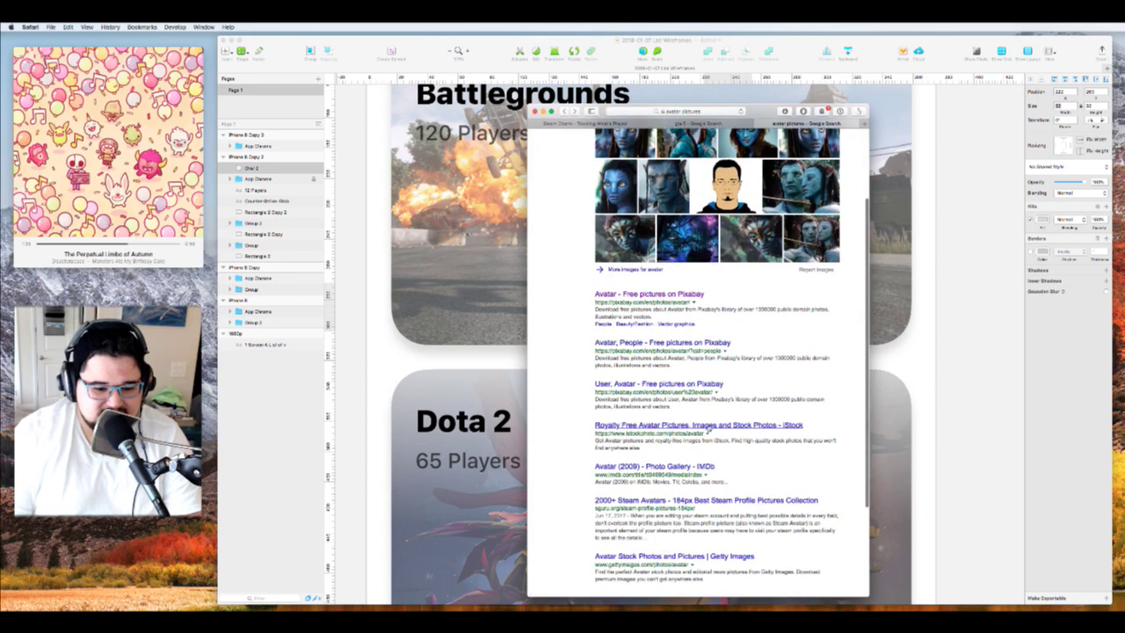
pyautogui.scroll(-3, 699, 447)
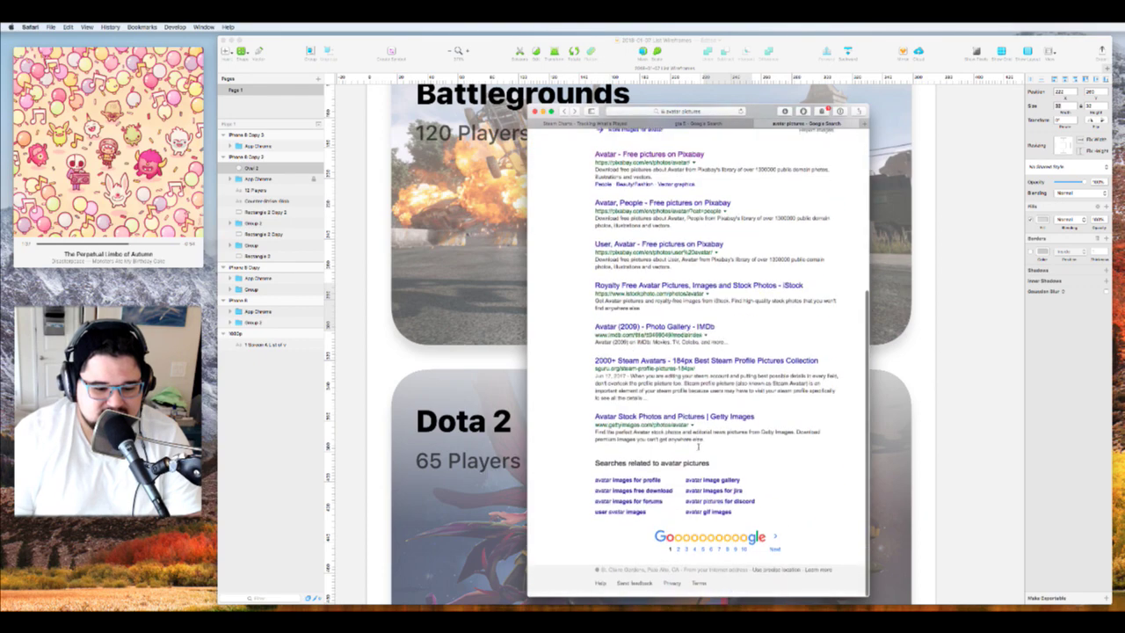
# Open the "2000+ Steam Avatars - 184px Best Steam Profile Pictures Collection" result and widen the browser window
pyautogui.click(712, 367)
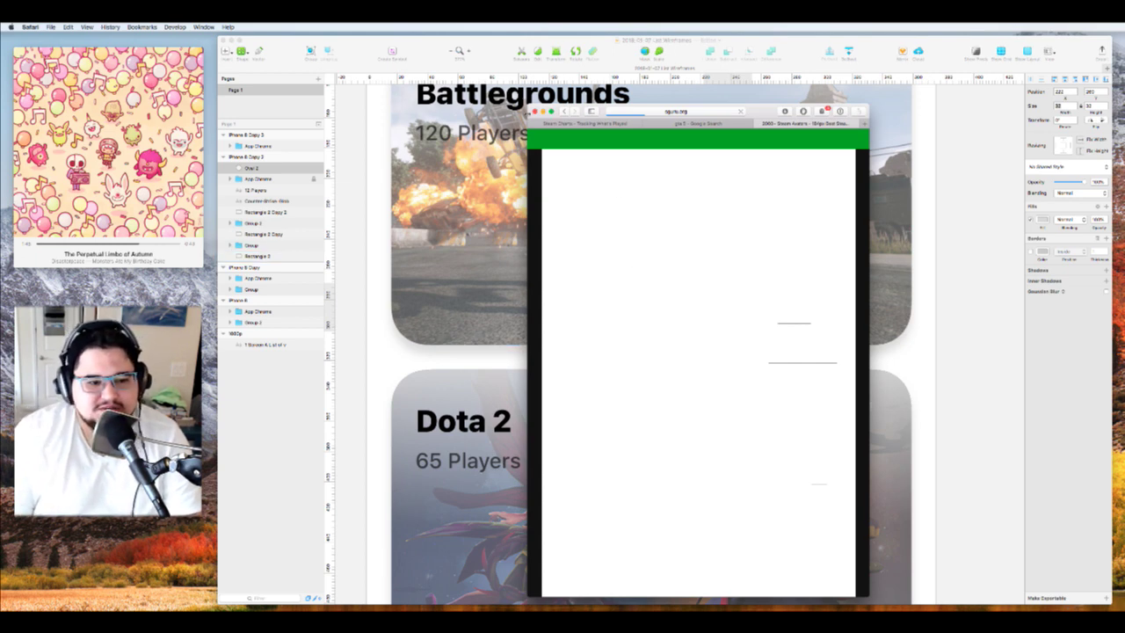
pyautogui.moveTo(527, 114); pyautogui.dragTo(411, 118)
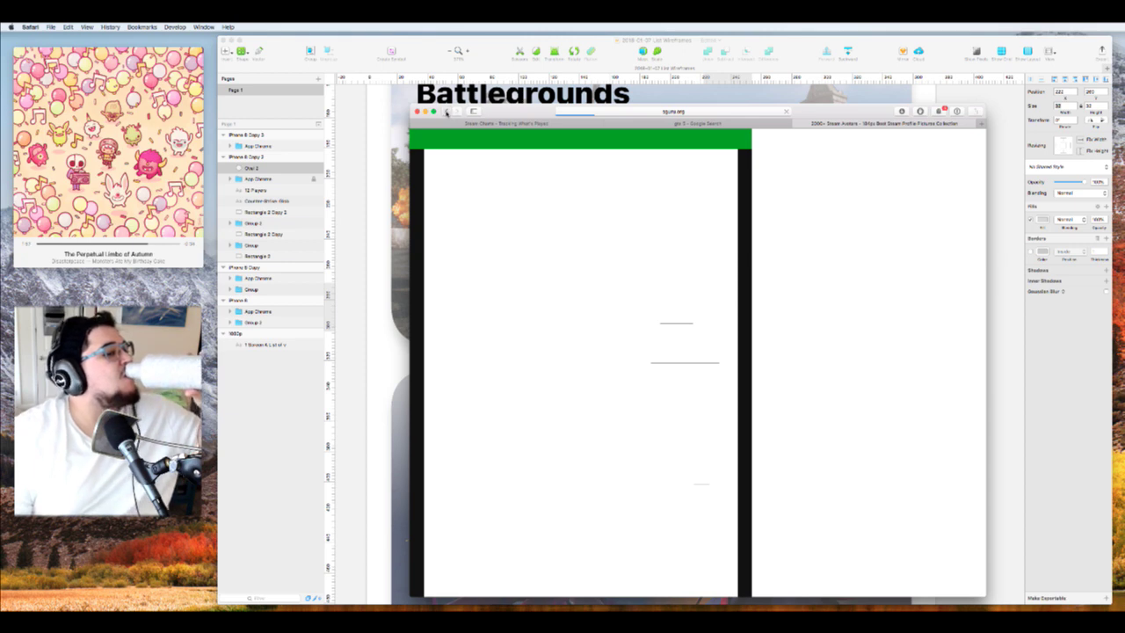
pyautogui.click(447, 111)
pyautogui.scroll(-10, 522, 282)
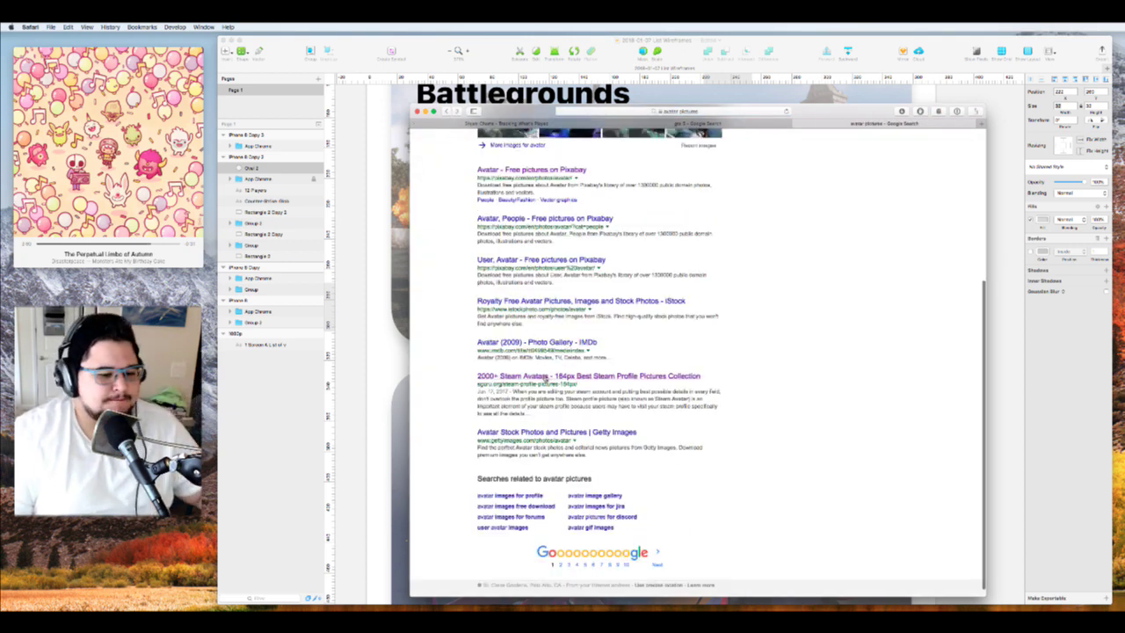
pyautogui.click(545, 376)
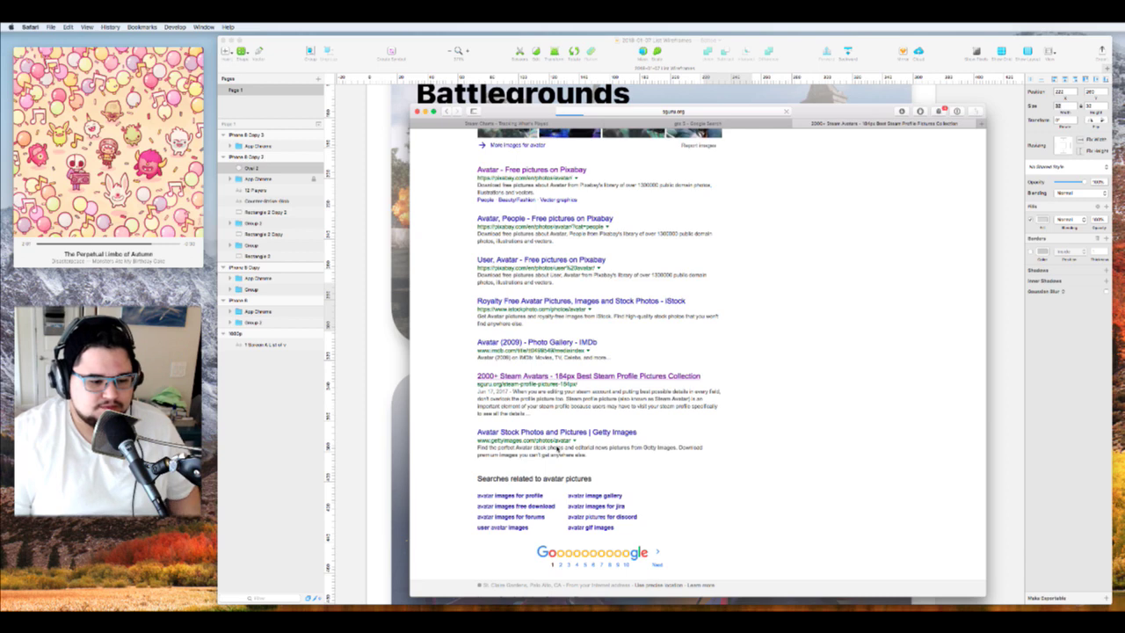
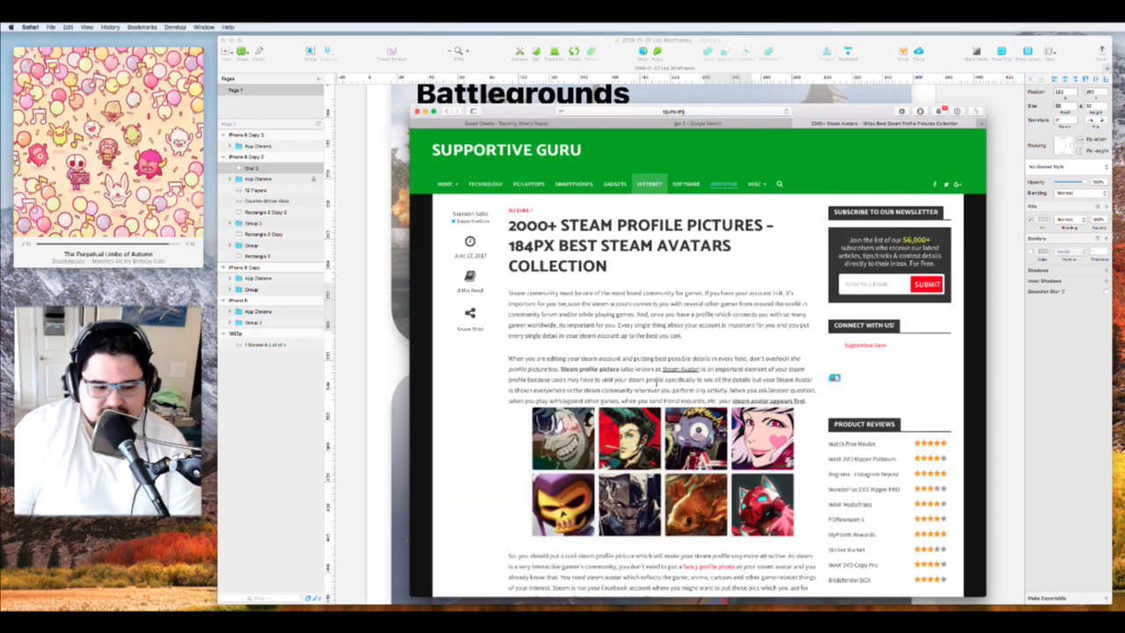
# Preview the blue-haired avatar in the Steam Avatar 184px gallery and close the enlarged image
pyautogui.scroll(-10, 652, 384)
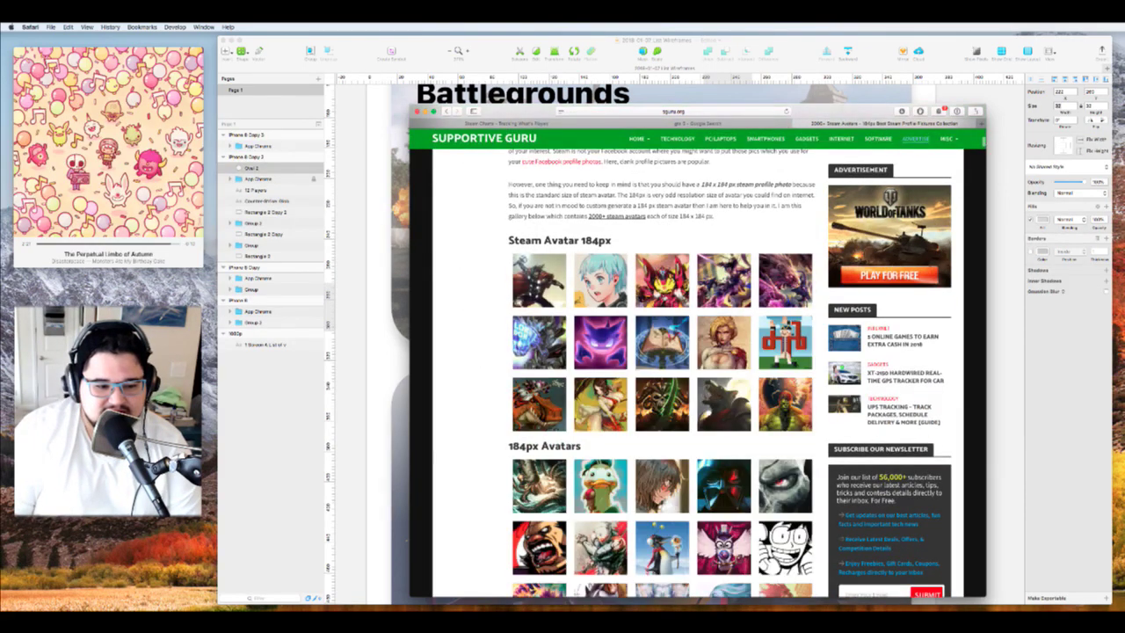
pyautogui.scroll(-2, 652, 384)
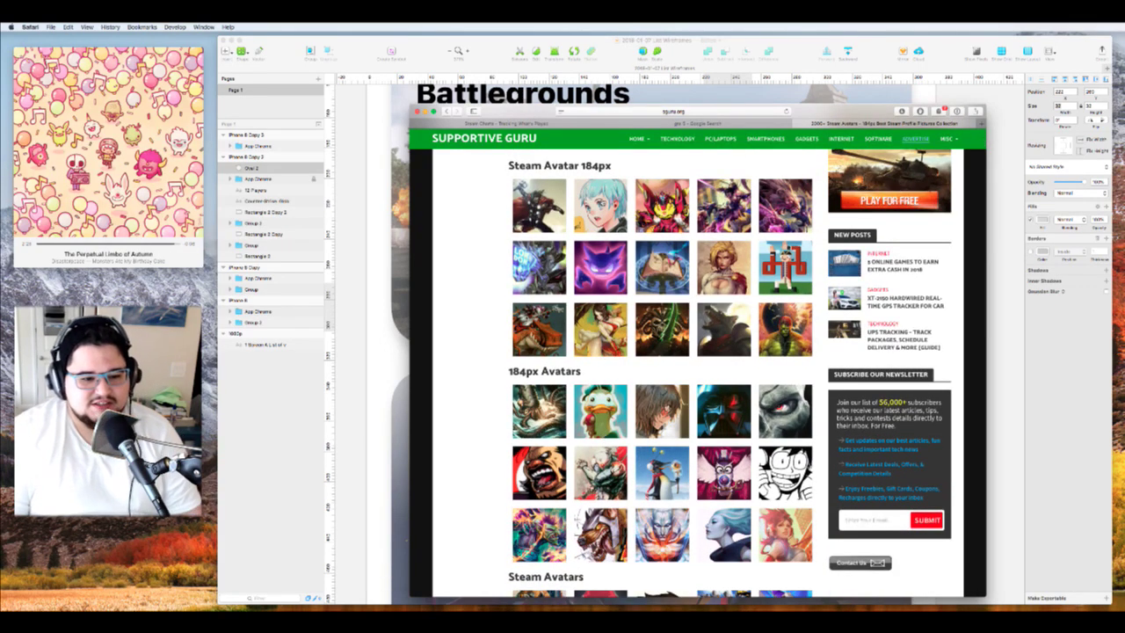
pyautogui.click(619, 217)
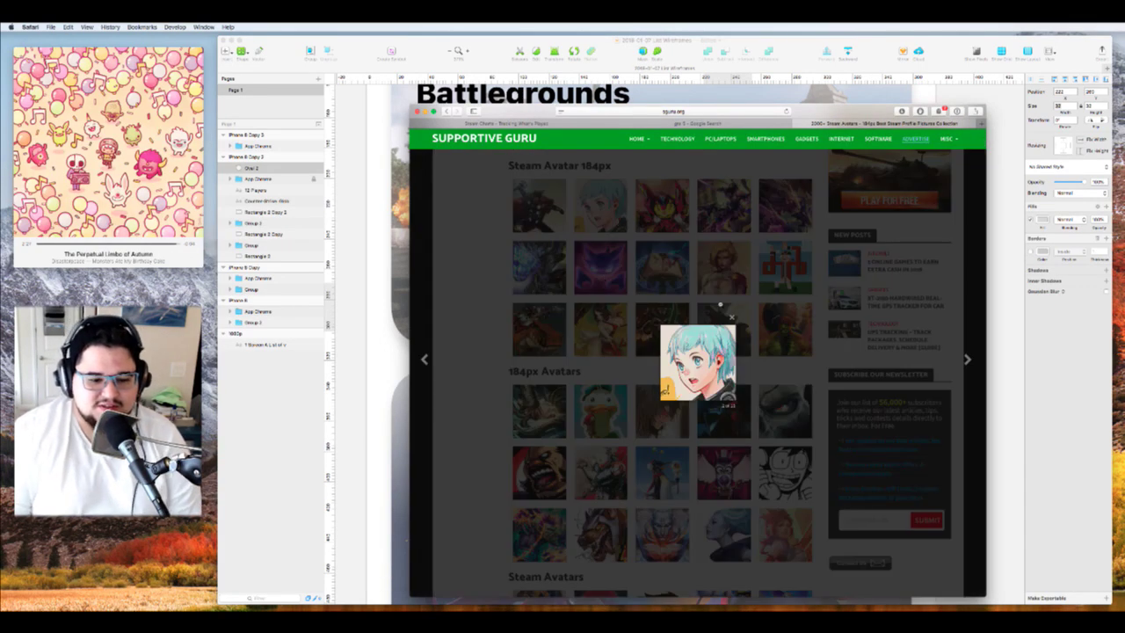
pyautogui.click(731, 318)
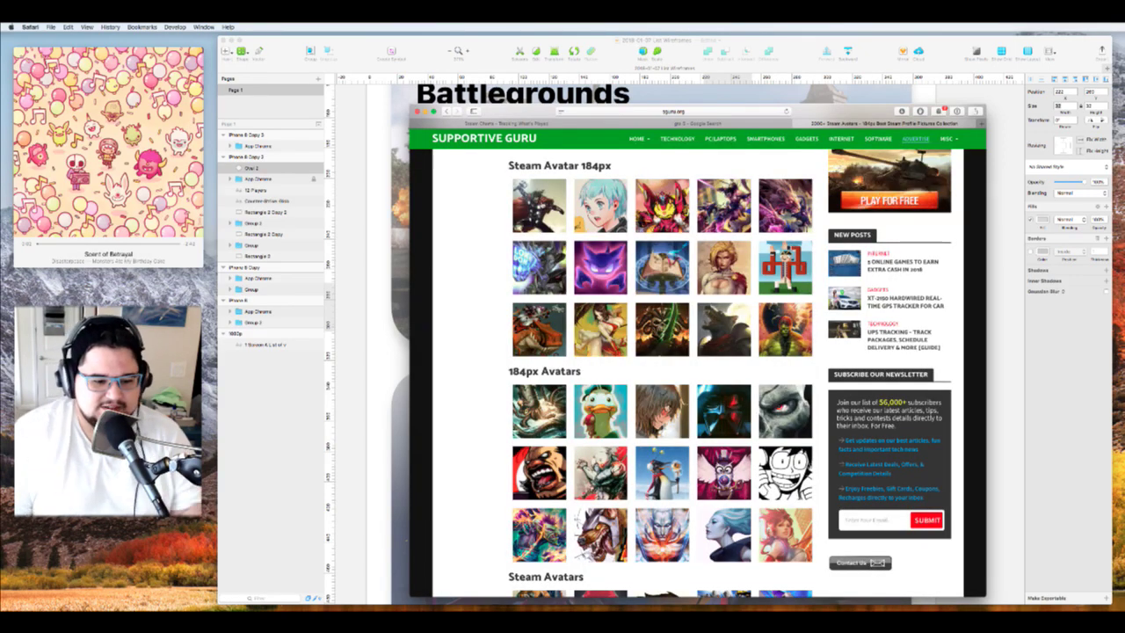
# Look through the Steam profile picture galleries on the page for images suitable as player avatars
pyautogui.rightClick(544, 199)
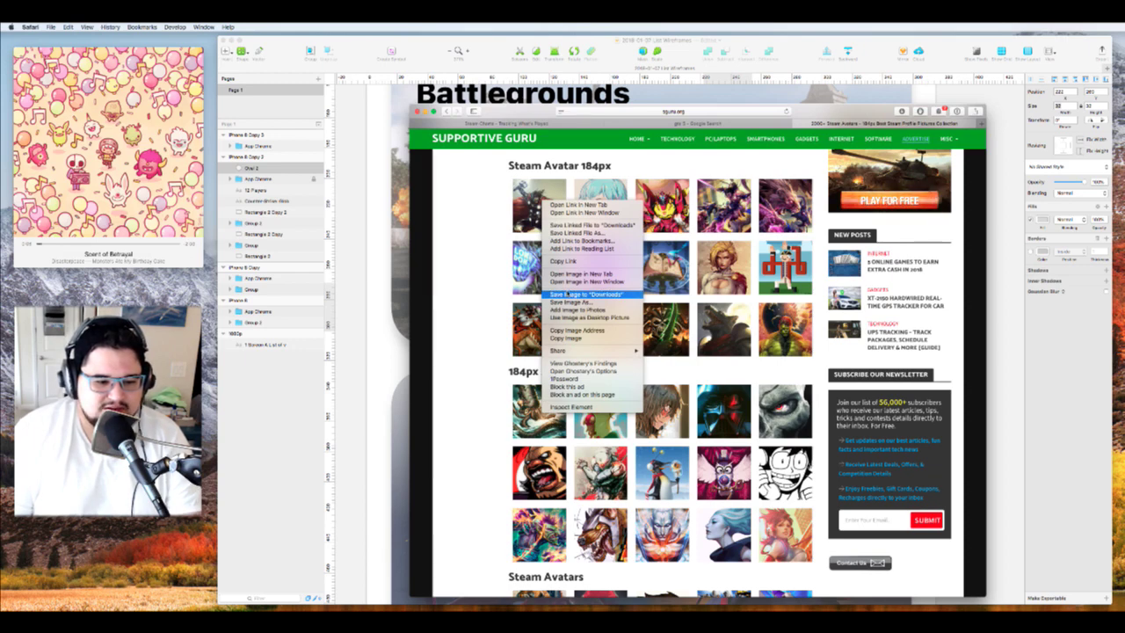
pyautogui.click(475, 348)
pyautogui.scroll(-15, 472, 350)
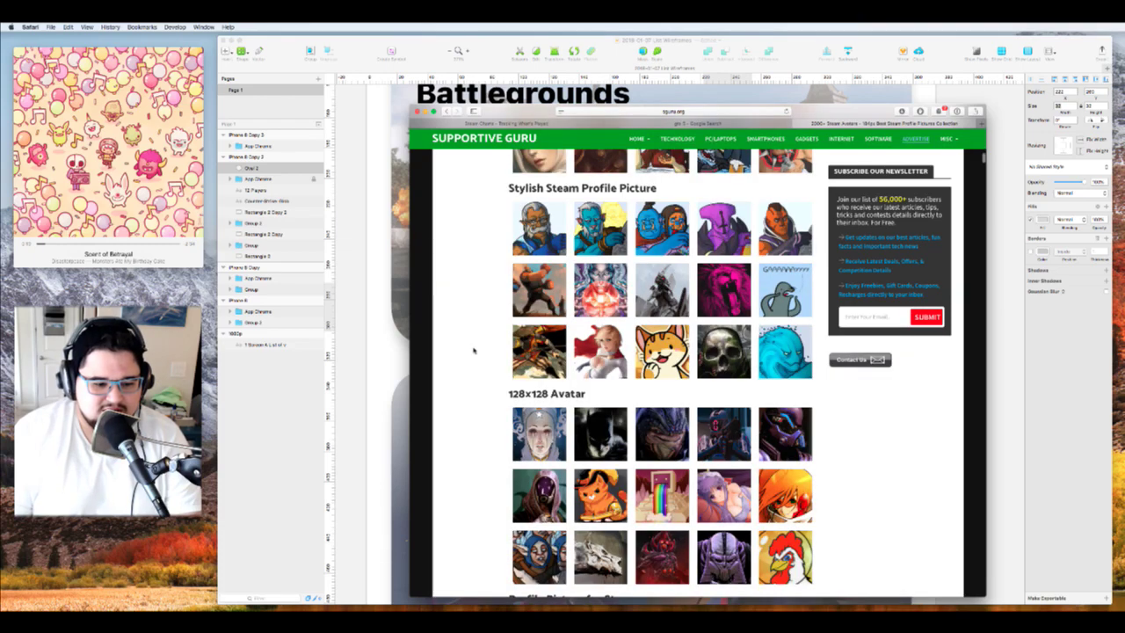
pyautogui.scroll(-5, 473, 349)
pyautogui.scroll(-2, 473, 349)
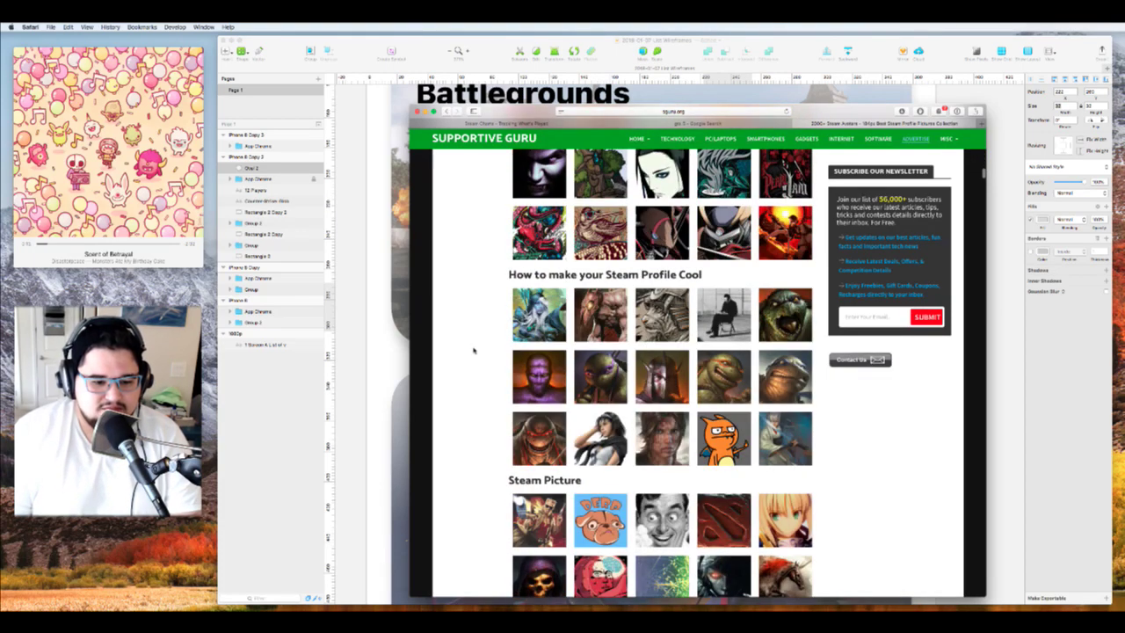
pyautogui.scroll(-10, 473, 349)
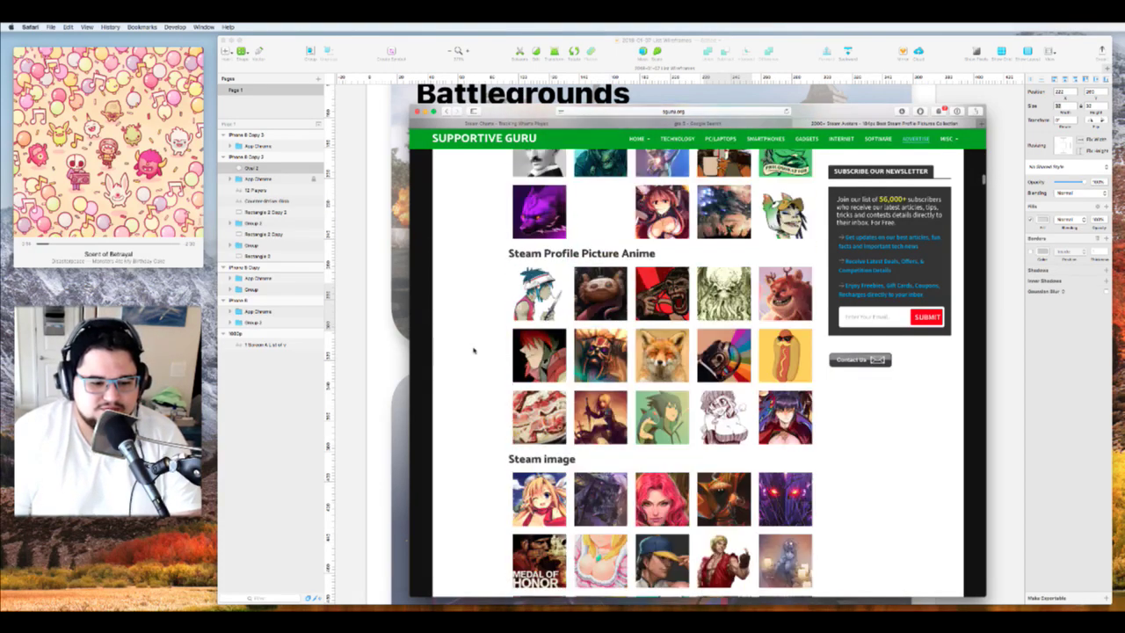
pyautogui.scroll(15, 475, 348)
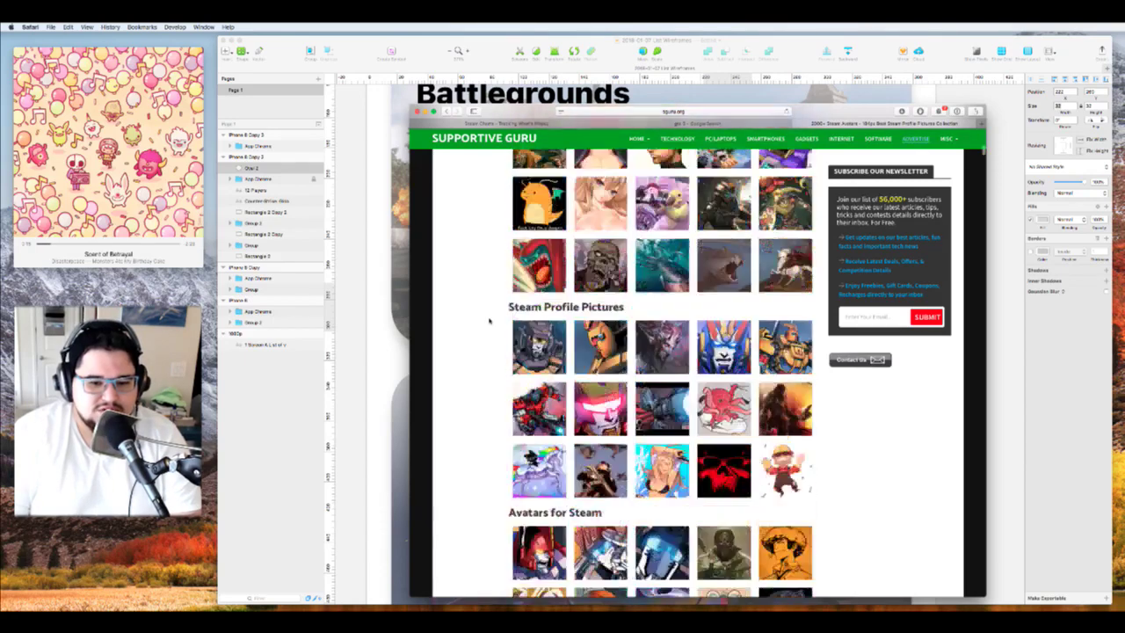
pyautogui.scroll(2, 489, 321)
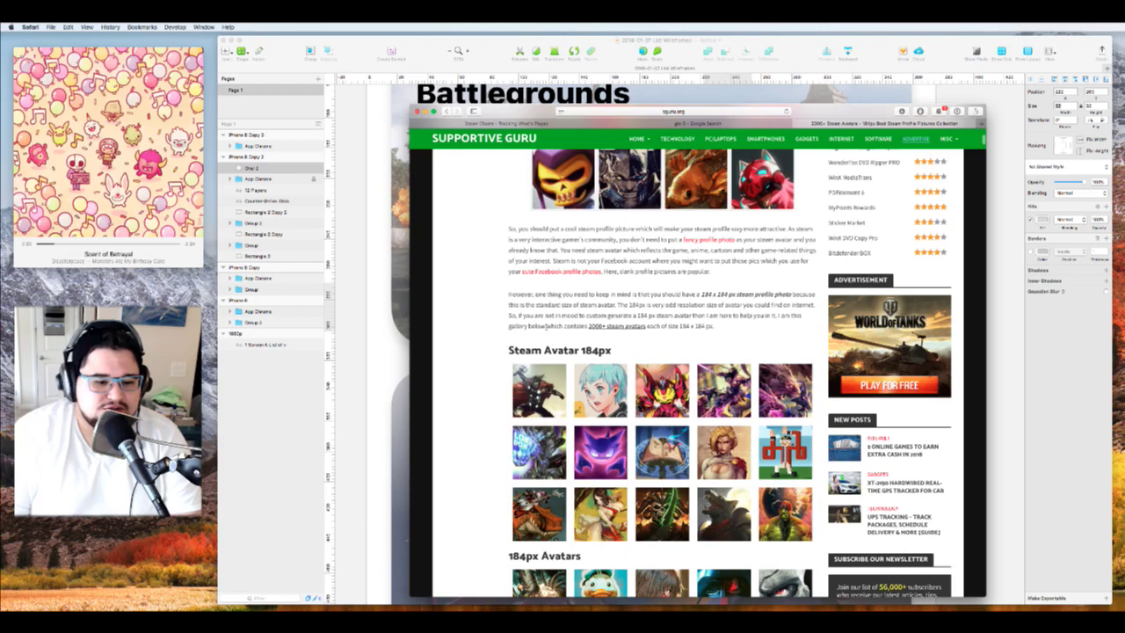
pyautogui.scroll(2, 650, 314)
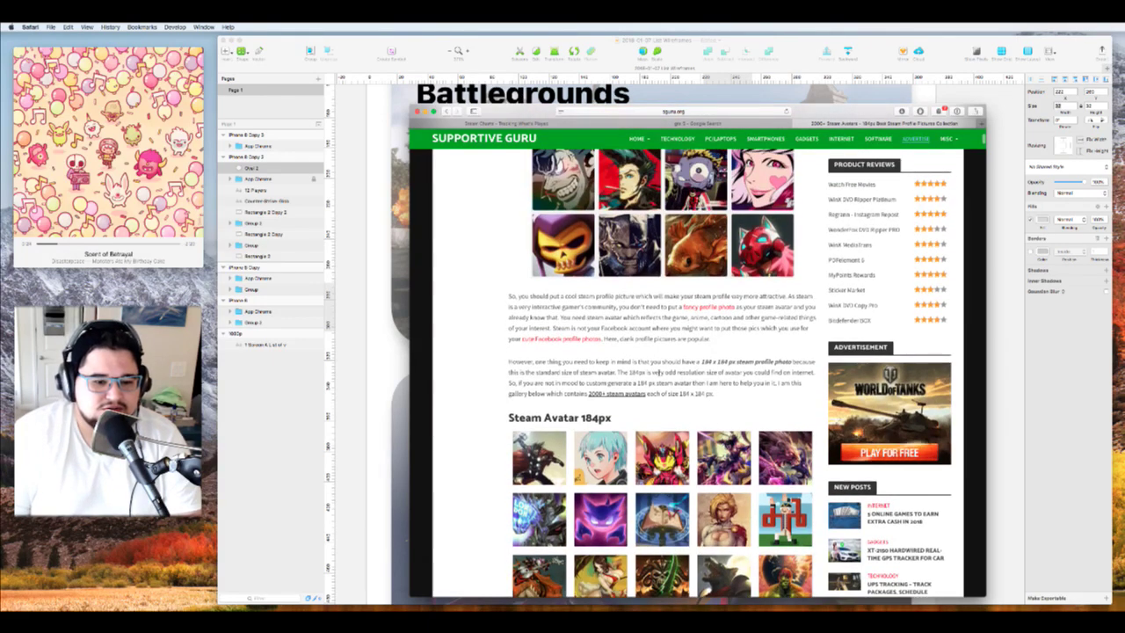
# Save all five avatars in the first row of the Steam Avatar 184px gallery to the Downloads folder
pyautogui.scroll(-1, 650, 312)
pyautogui.scroll(5, 650, 312)
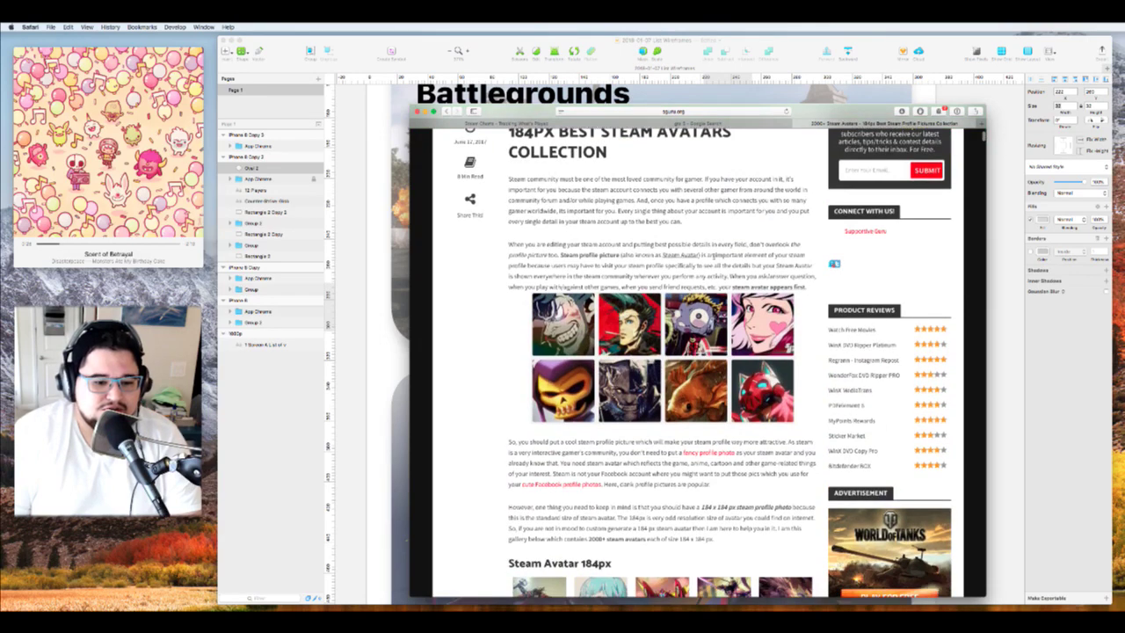
pyautogui.scroll(-8, 650, 312)
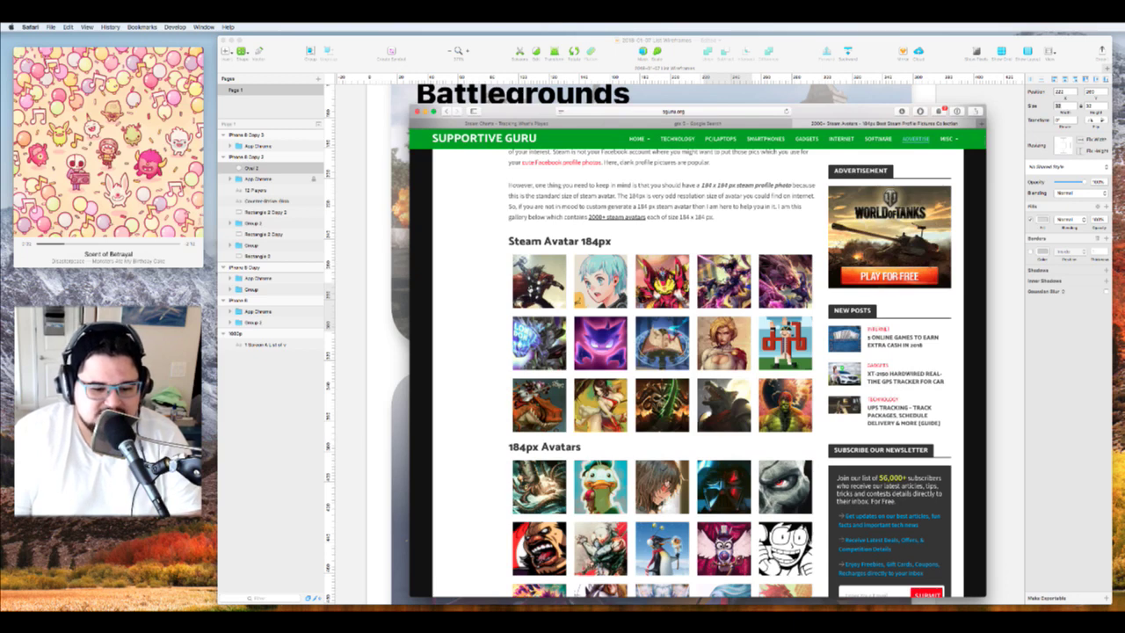
pyautogui.rightClick(531, 283)
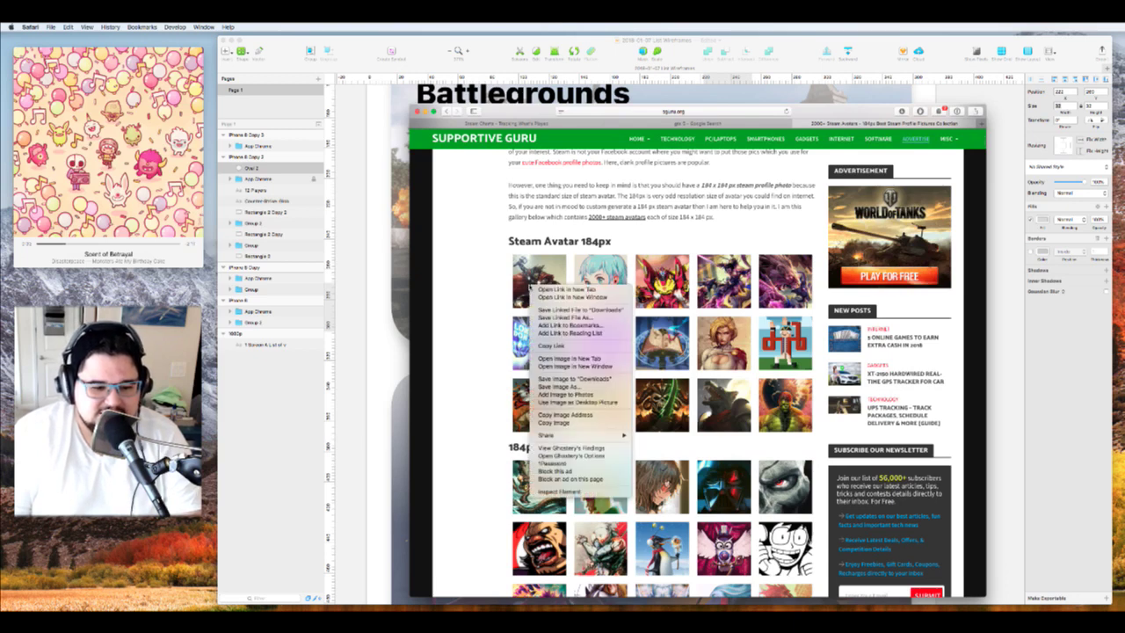
pyautogui.click(601, 378)
pyautogui.rightClick(600, 275)
pyautogui.click(650, 365)
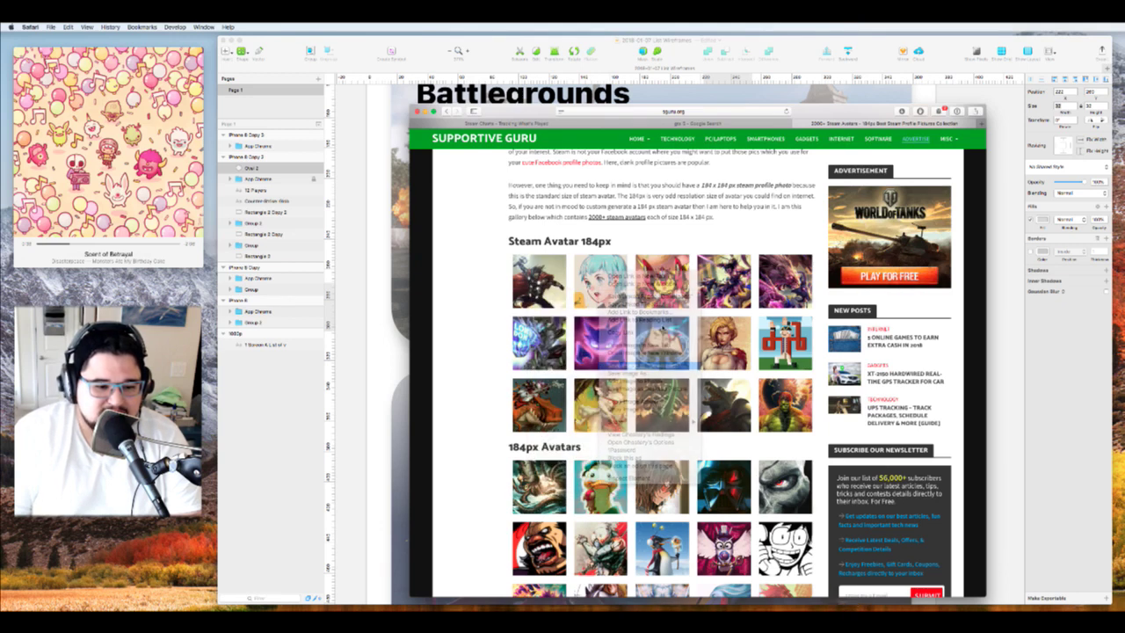
pyautogui.rightClick(676, 289)
pyautogui.click(719, 383)
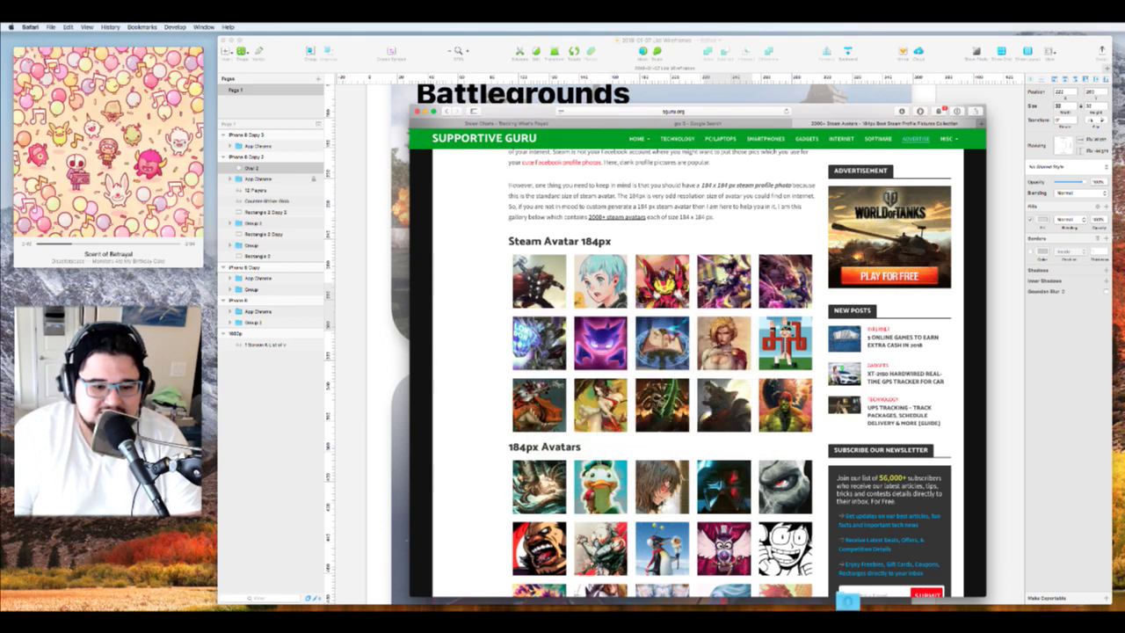
pyautogui.rightClick(729, 269)
pyautogui.click(773, 364)
pyautogui.rightClick(780, 283)
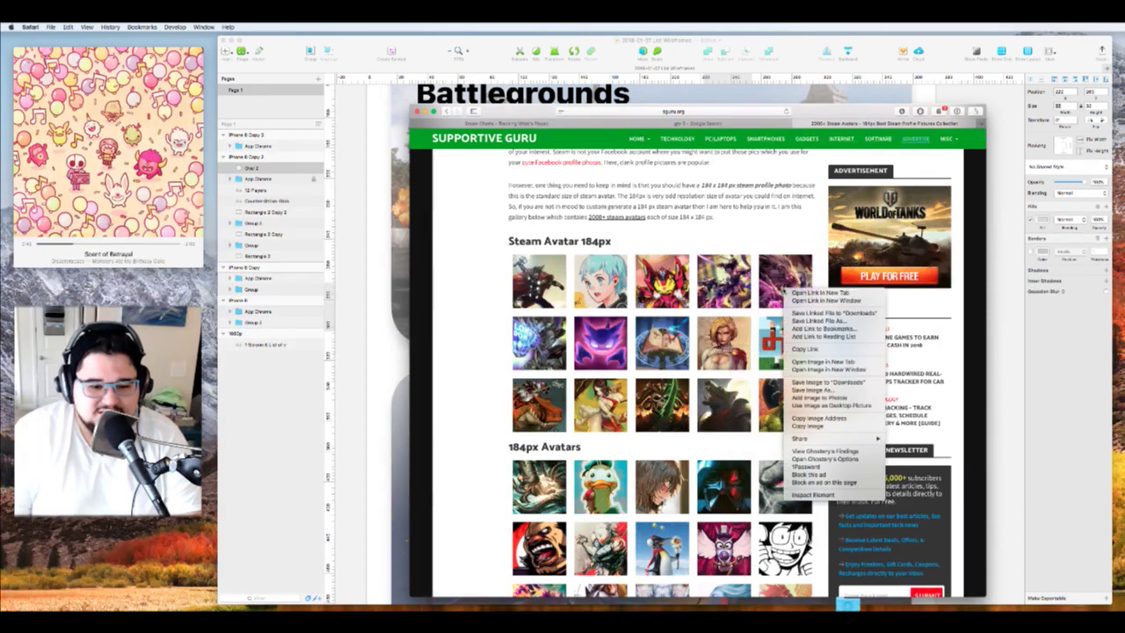
pyautogui.click(826, 380)
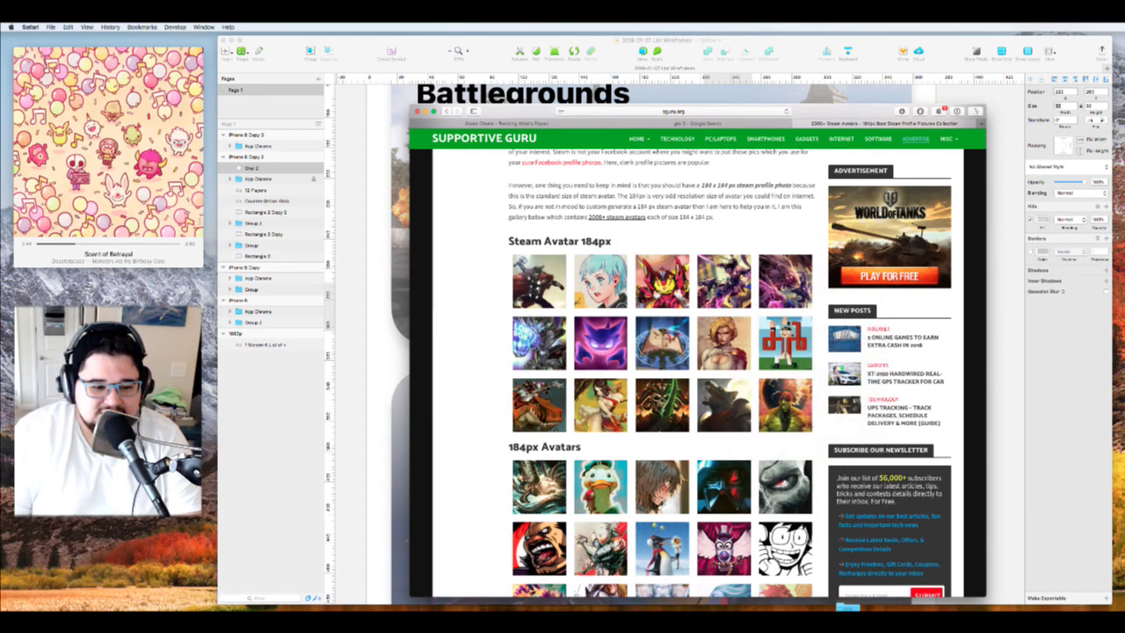
# Save all five avatars in the second row of the Steam Avatar 184px gallery to the Downloads folder
pyautogui.rightClick(545, 348)
pyautogui.click(594, 441)
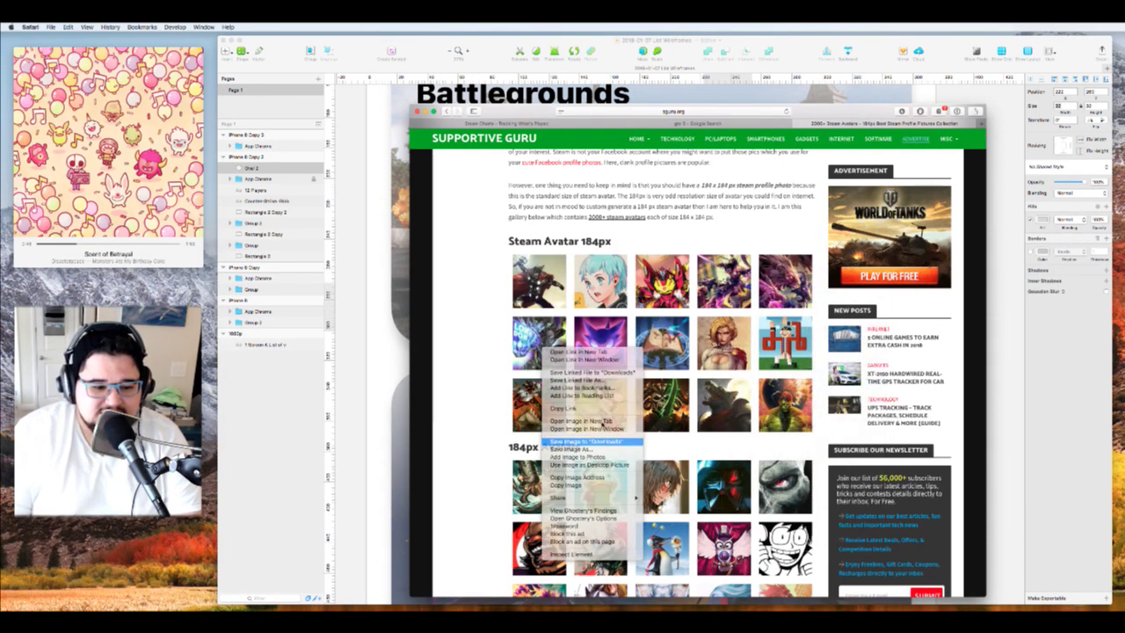
pyautogui.rightClick(616, 343)
pyautogui.click(665, 437)
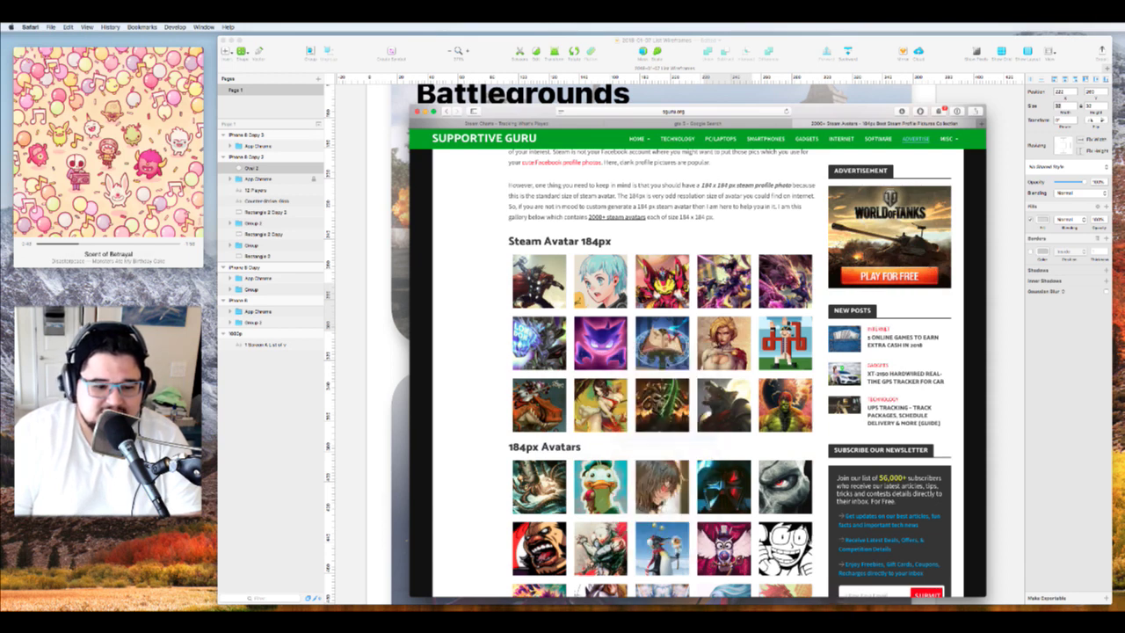
pyautogui.rightClick(669, 344)
pyautogui.click(716, 436)
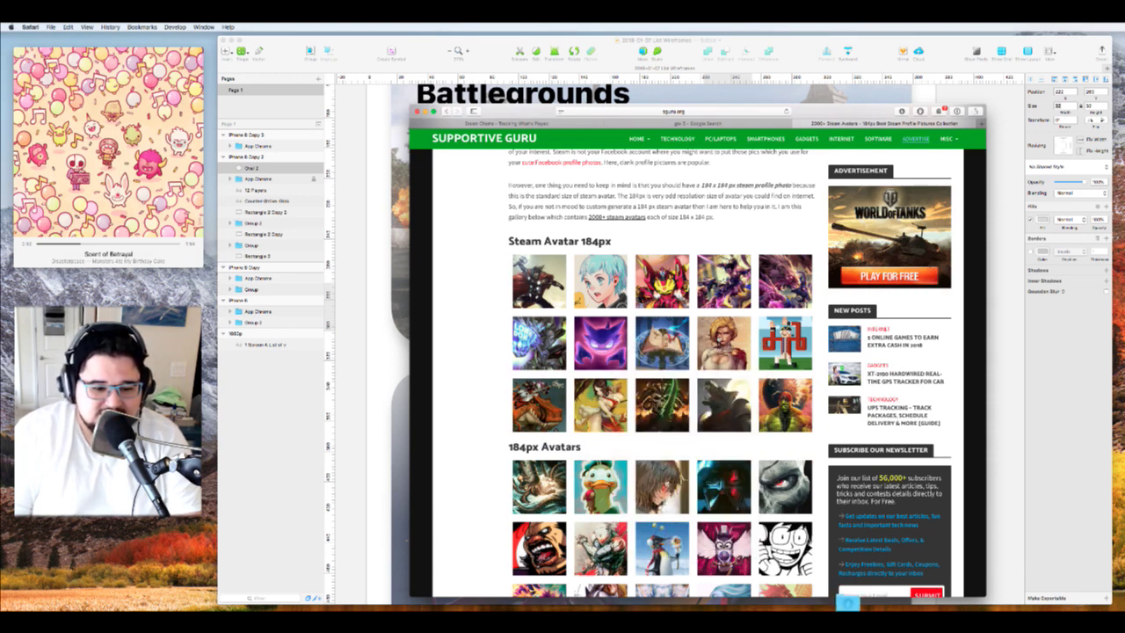
pyautogui.rightClick(718, 339)
pyautogui.click(768, 429)
pyautogui.rightClick(787, 342)
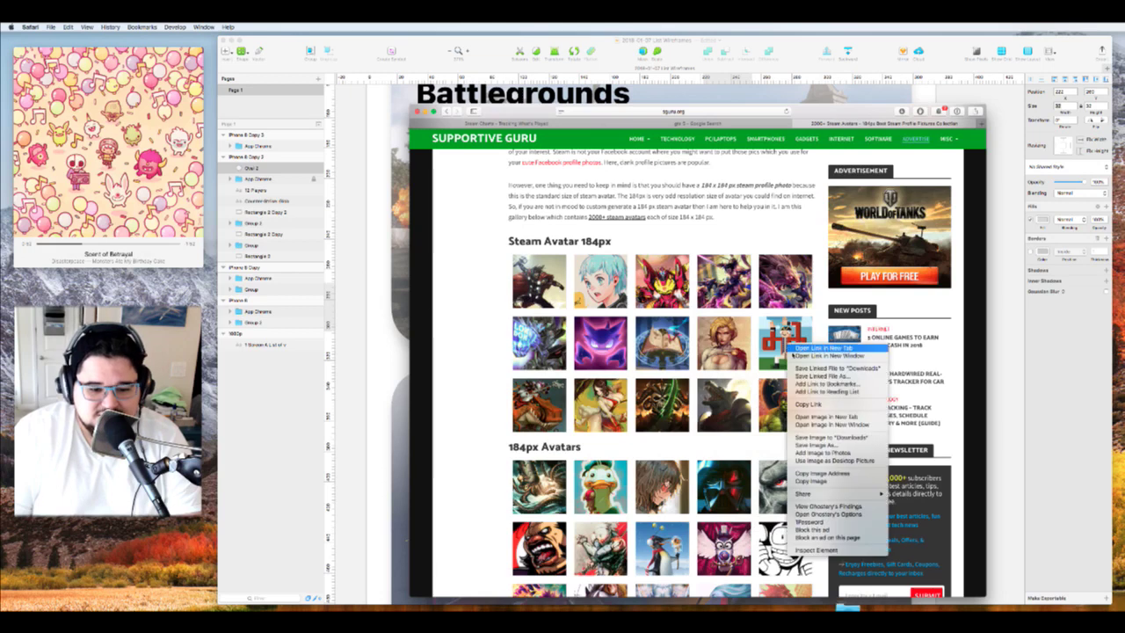
pyautogui.click(835, 435)
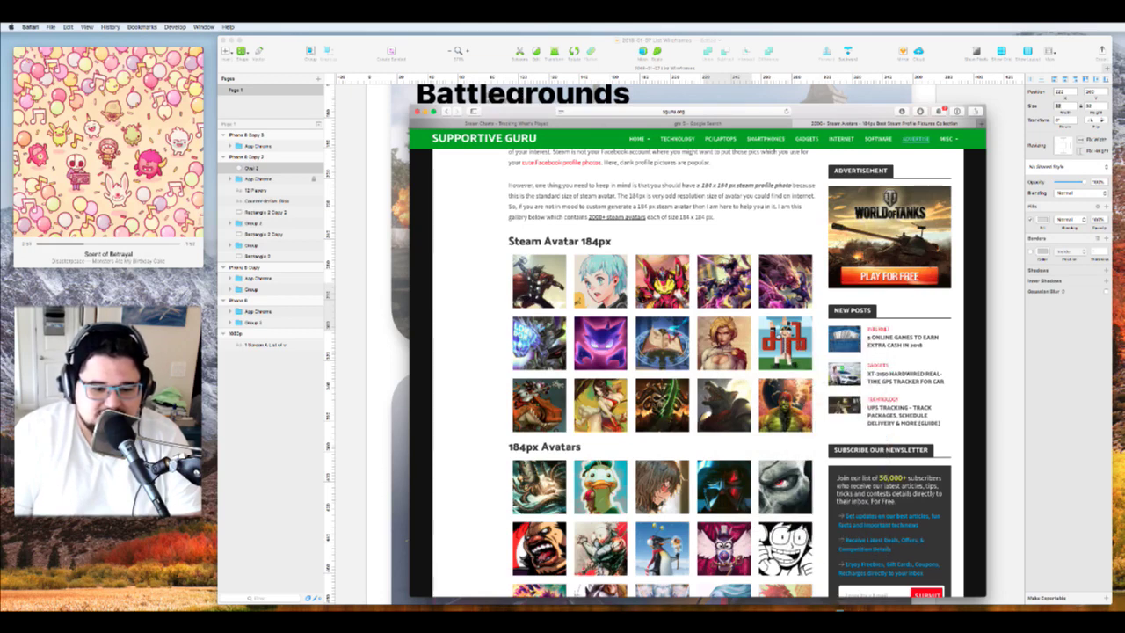
# Save all five avatars in the third row of the Steam Avatar 184px gallery to the Downloads folder
pyautogui.rightClick(542, 393)
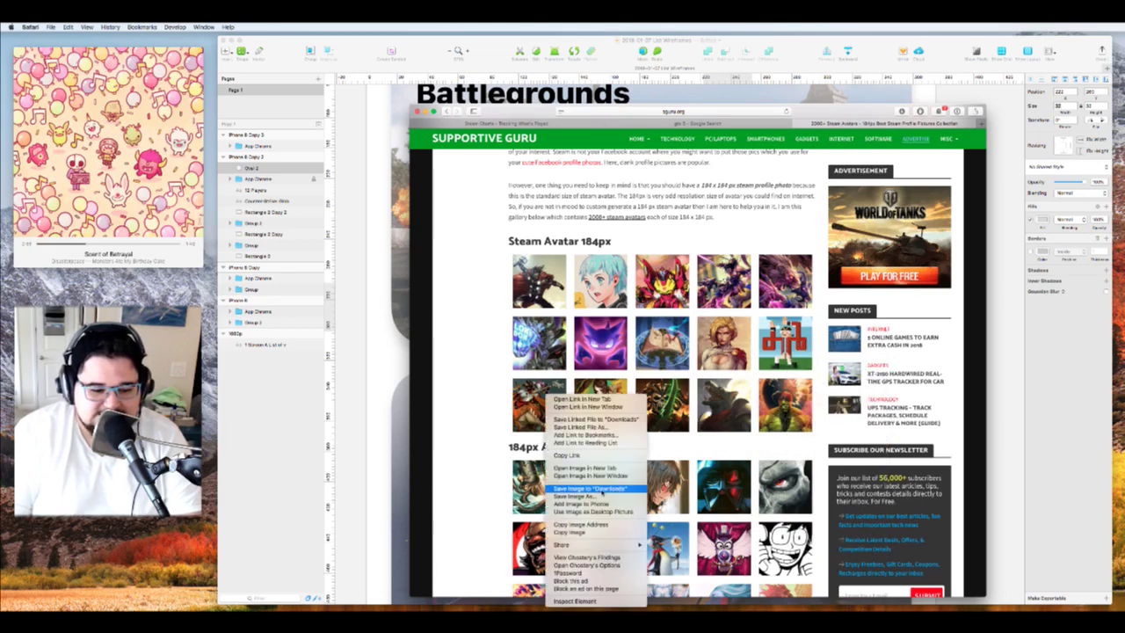
pyautogui.click(580, 489)
pyautogui.rightClick(614, 394)
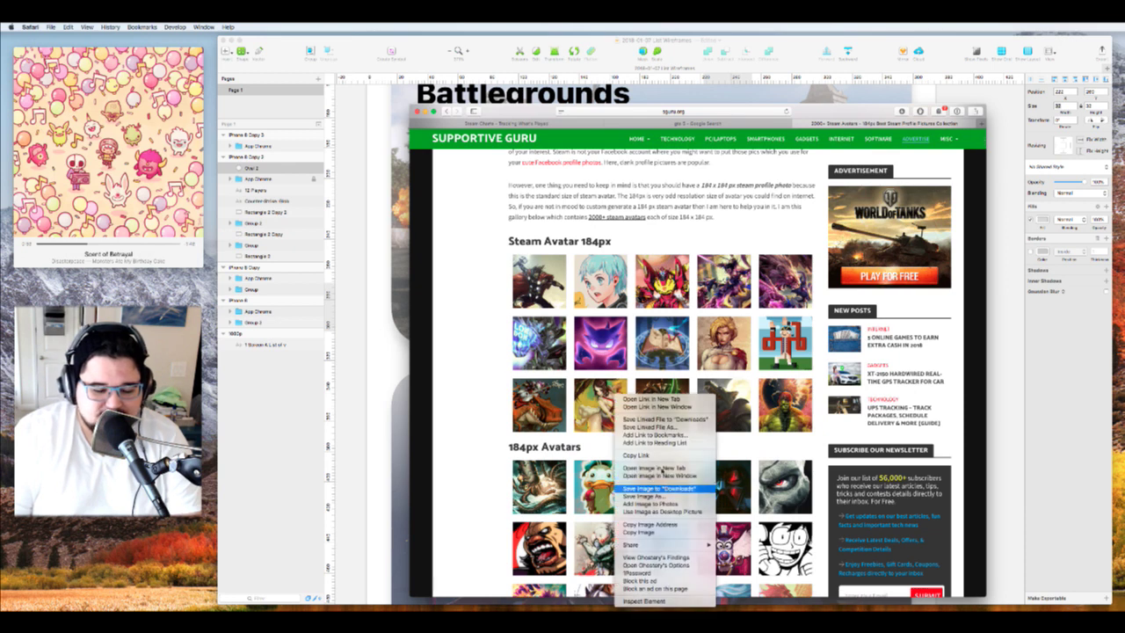
pyautogui.click(659, 488)
pyautogui.rightClick(648, 394)
pyautogui.click(688, 487)
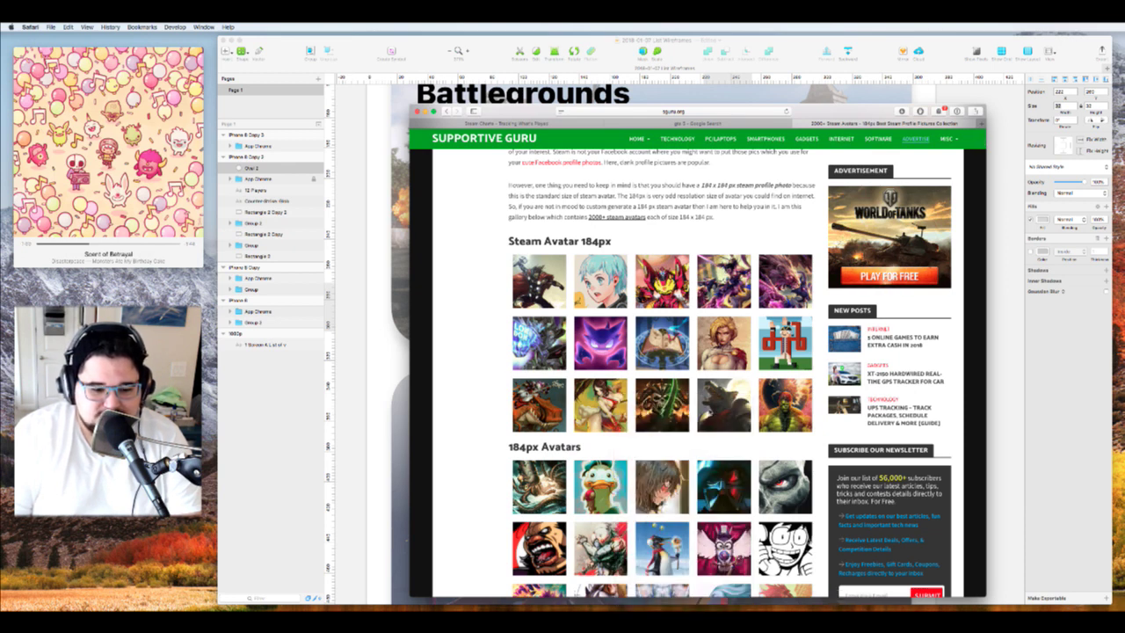
pyautogui.rightClick(714, 393)
pyautogui.click(754, 488)
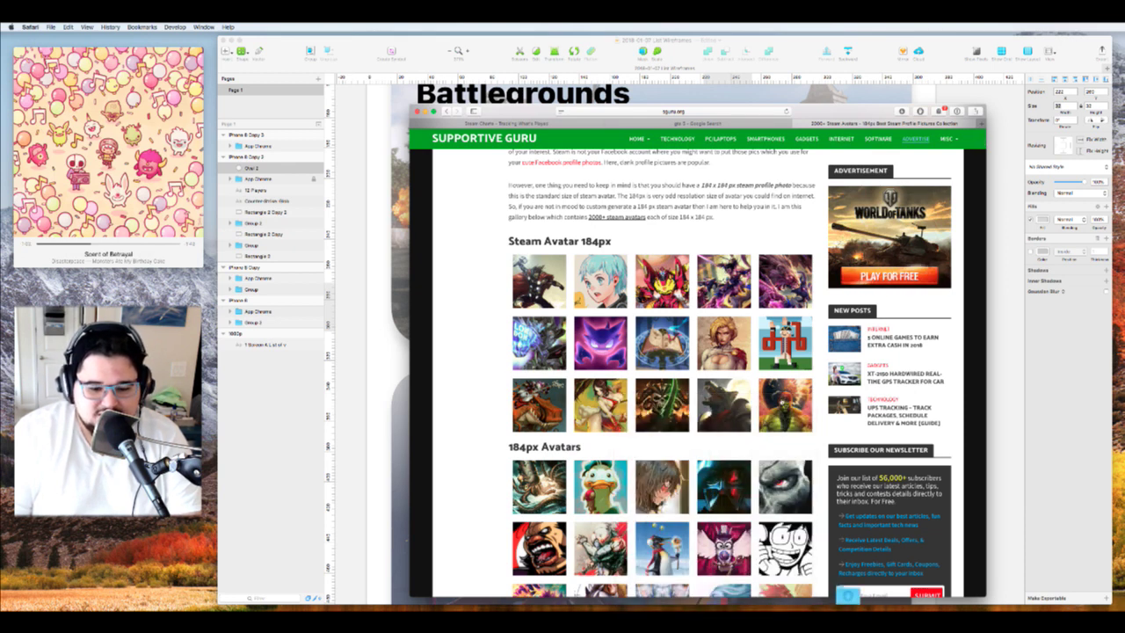
pyautogui.rightClick(783, 395)
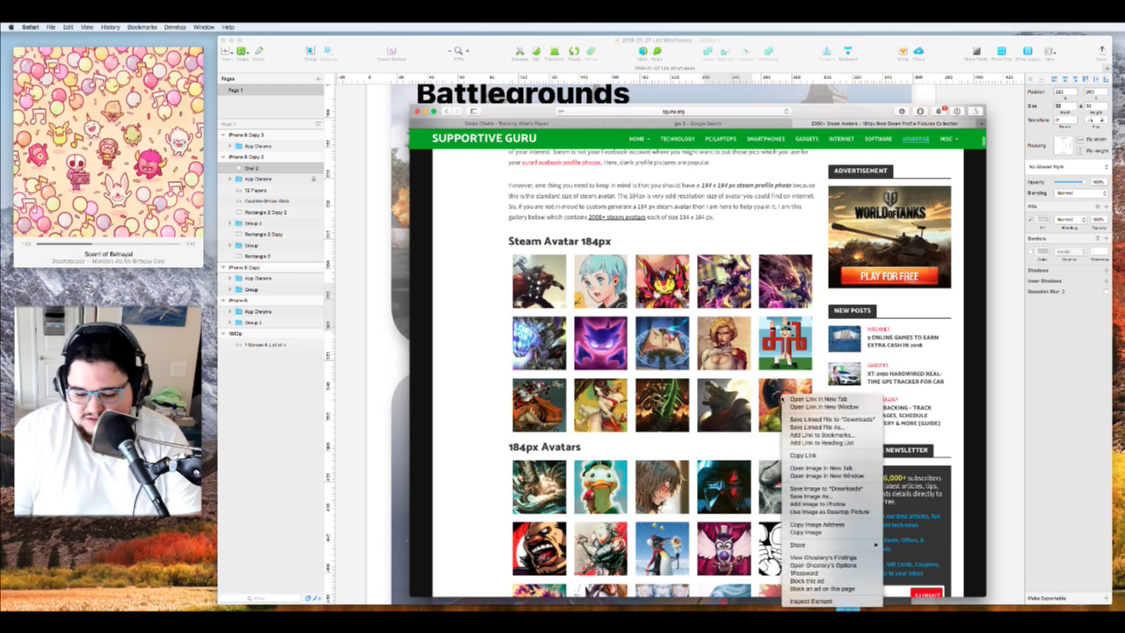
pyautogui.click(812, 488)
# Save all five pictures in the first row of the 184px Avatars gallery to the Downloads folder
pyautogui.scroll(-5, 735, 432)
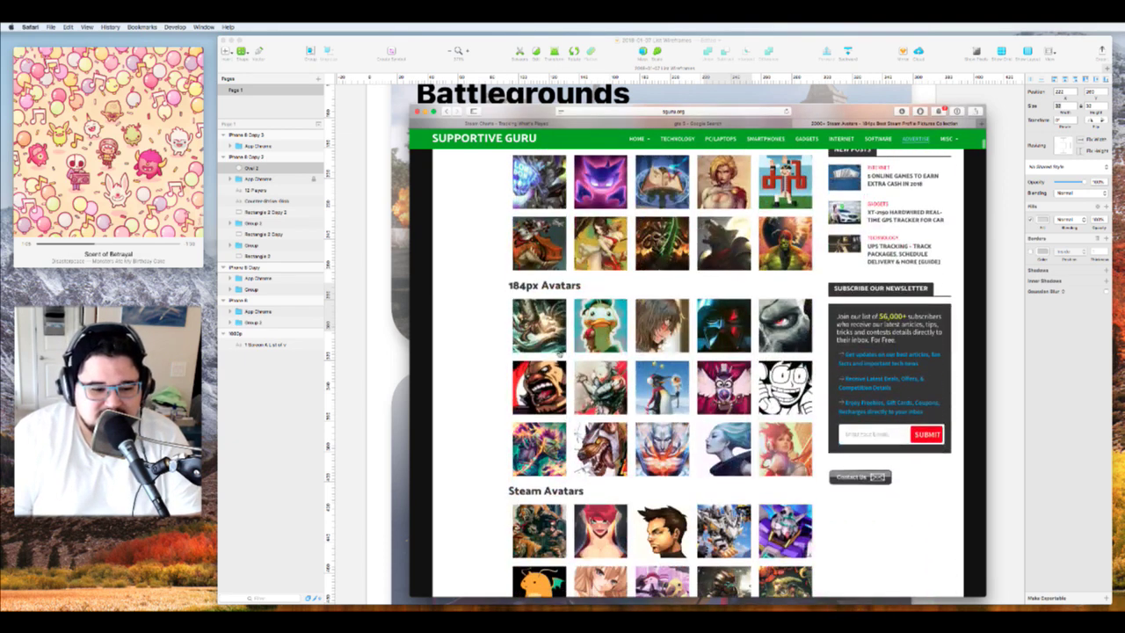
pyautogui.rightClick(561, 335)
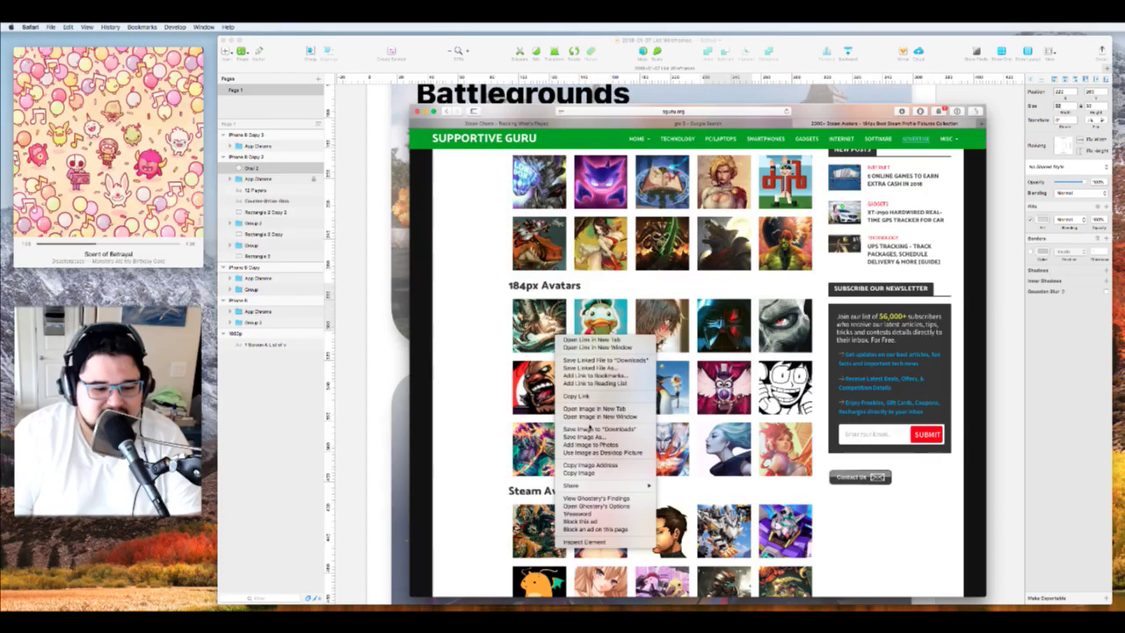
pyautogui.click(597, 429)
pyautogui.rightClick(610, 325)
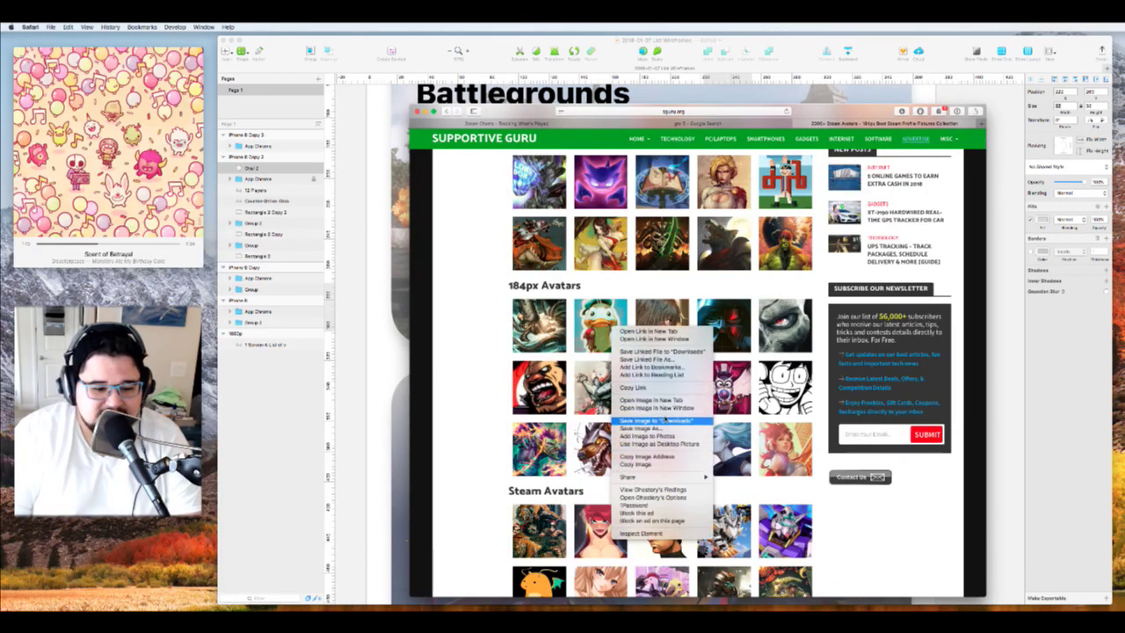
pyautogui.click(654, 420)
pyautogui.rightClick(668, 325)
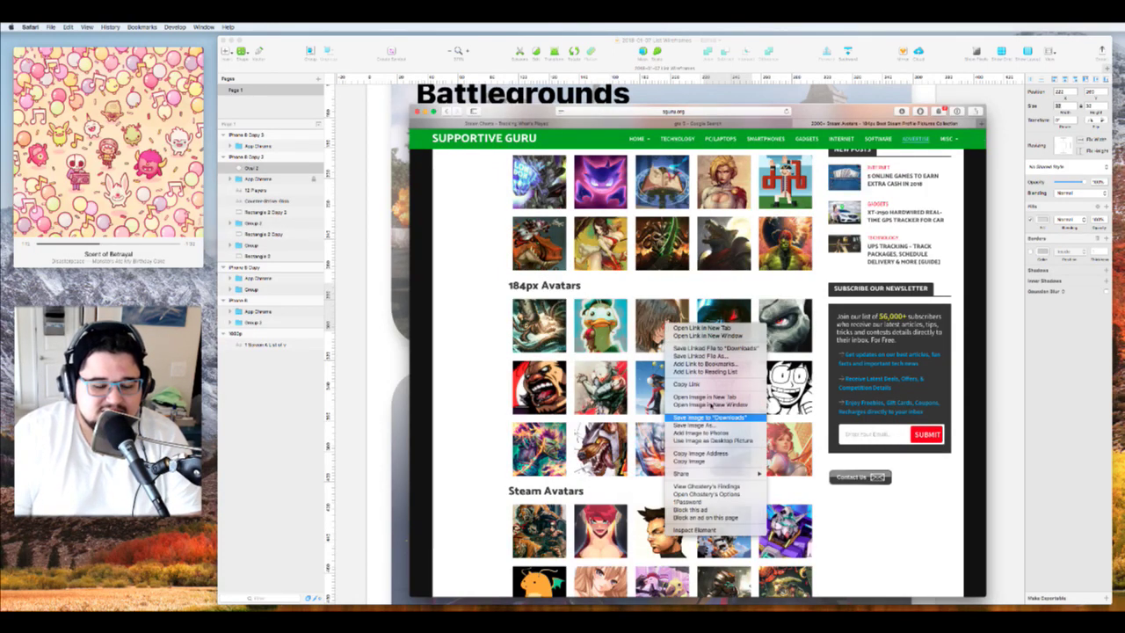
pyautogui.click(710, 416)
pyautogui.rightClick(710, 323)
pyautogui.click(737, 417)
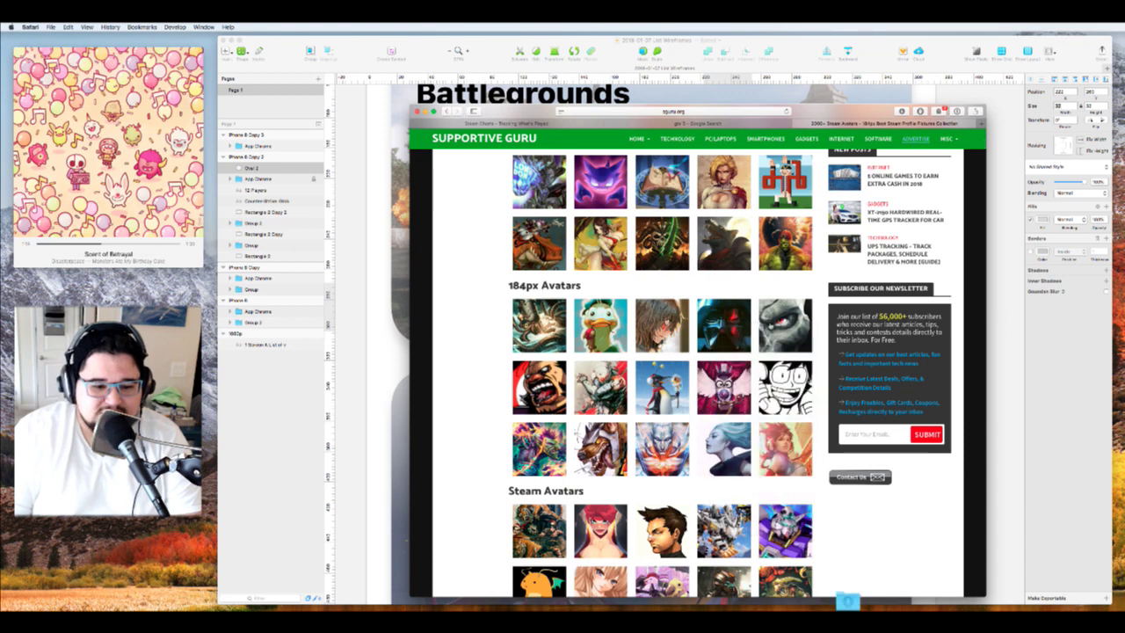
pyautogui.rightClick(772, 324)
pyautogui.click(812, 414)
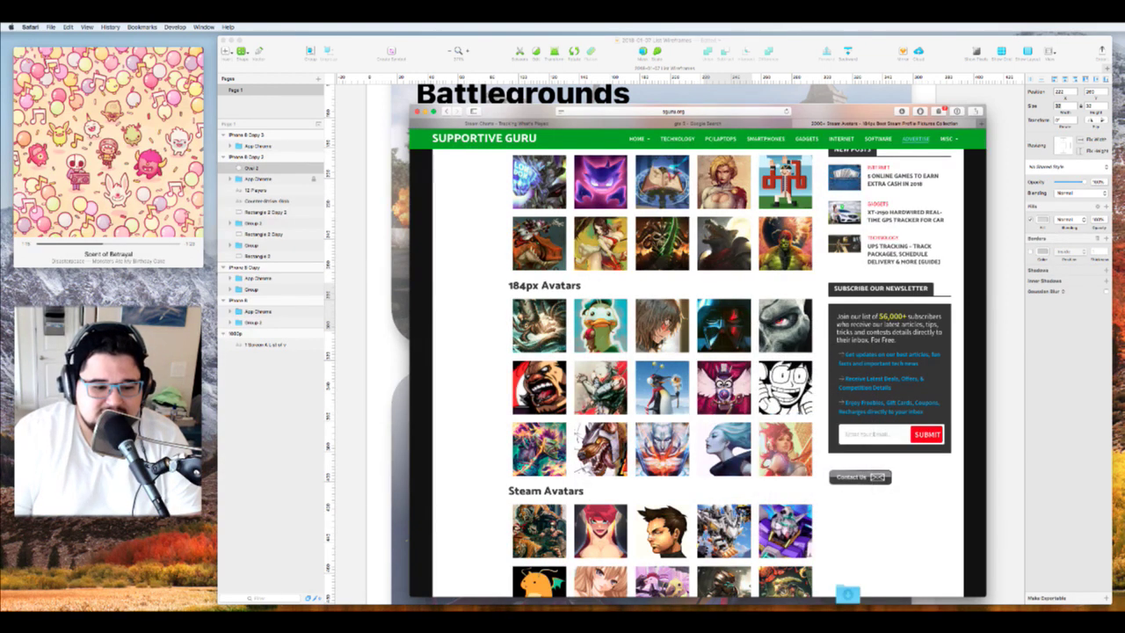
# Save all five pictures in the second row of the 184px Avatars gallery to the Downloads folder
pyautogui.rightClick(547, 379)
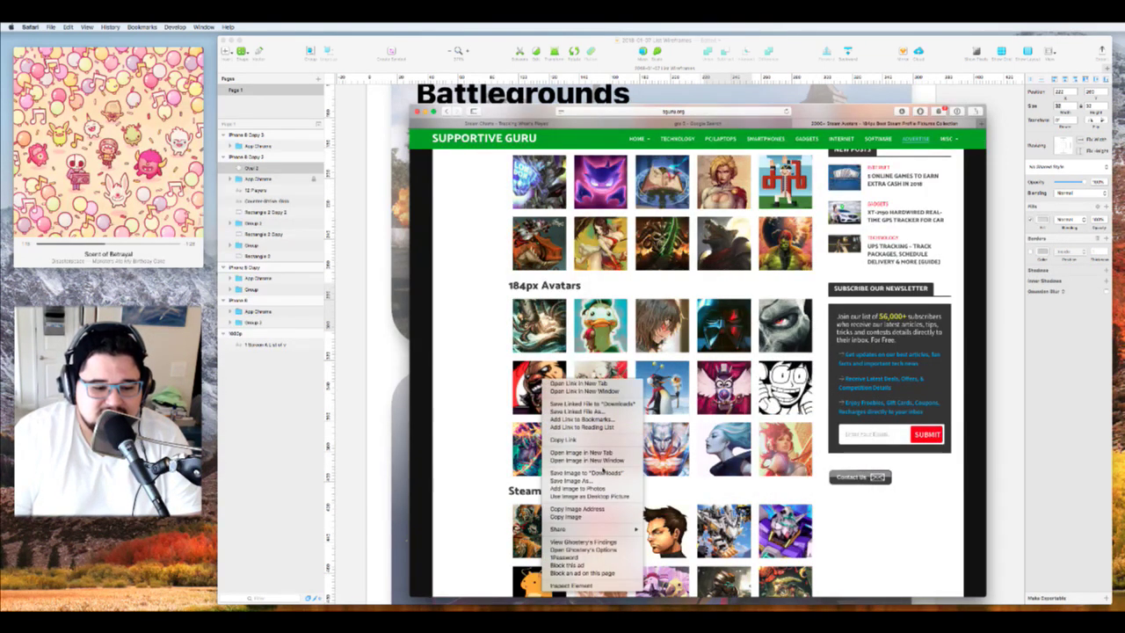
pyautogui.click(603, 472)
pyautogui.rightClick(609, 384)
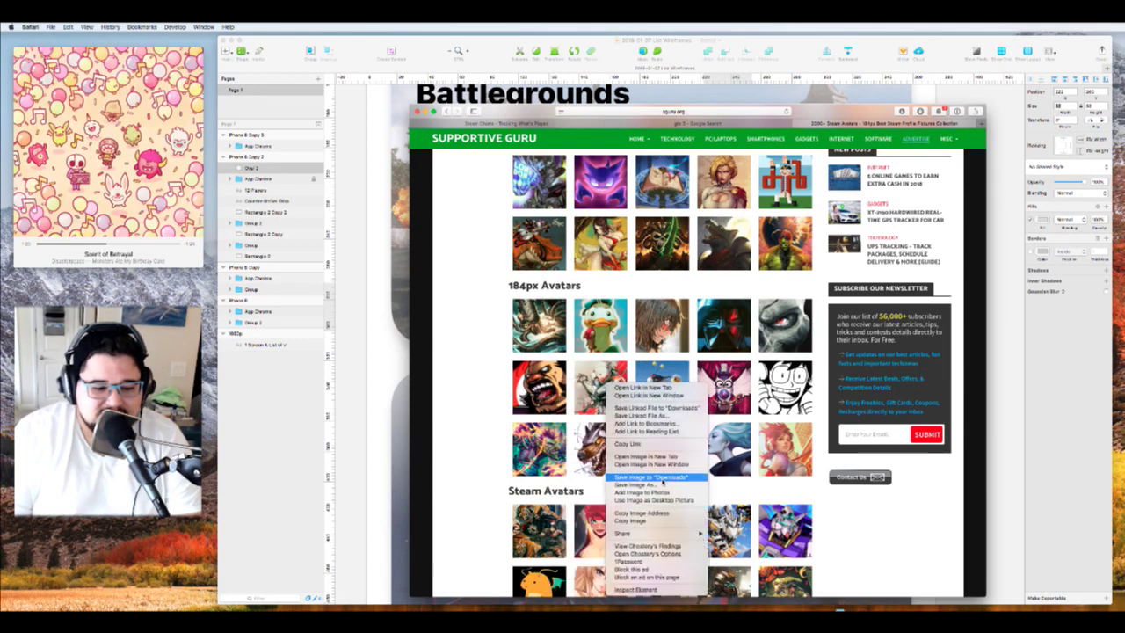
pyautogui.click(661, 477)
pyautogui.rightClick(674, 392)
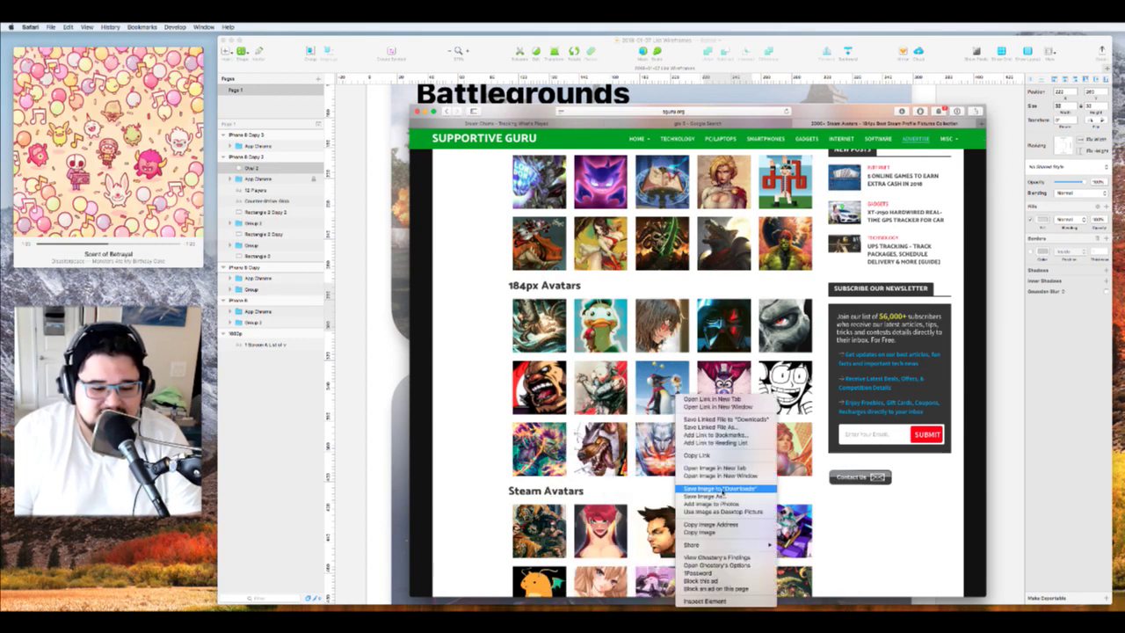
pyautogui.click(703, 484)
pyautogui.rightClick(731, 387)
pyautogui.click(759, 481)
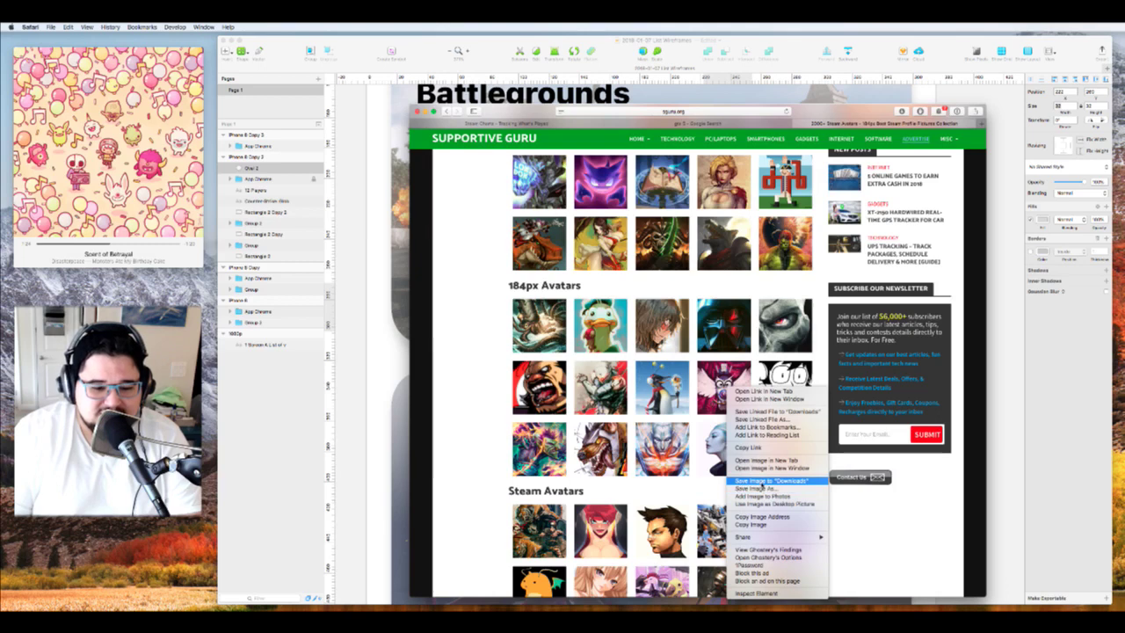
pyautogui.rightClick(788, 387)
pyautogui.click(819, 480)
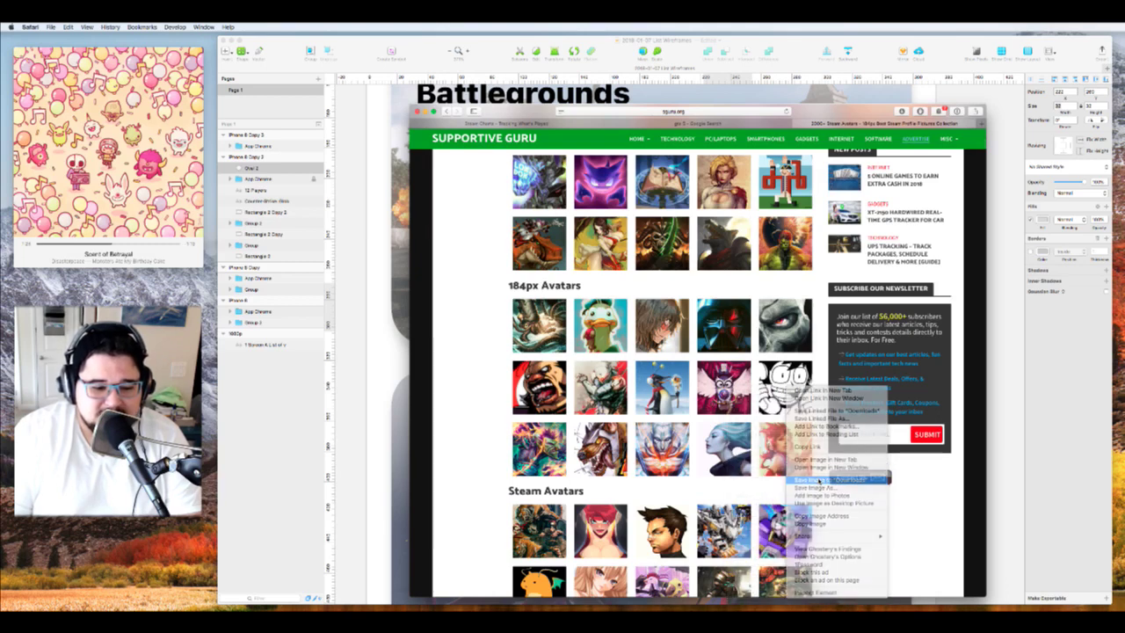
# Save all five pictures in the third row of the 184px Avatars gallery to the Downloads folder
pyautogui.rightClick(545, 457)
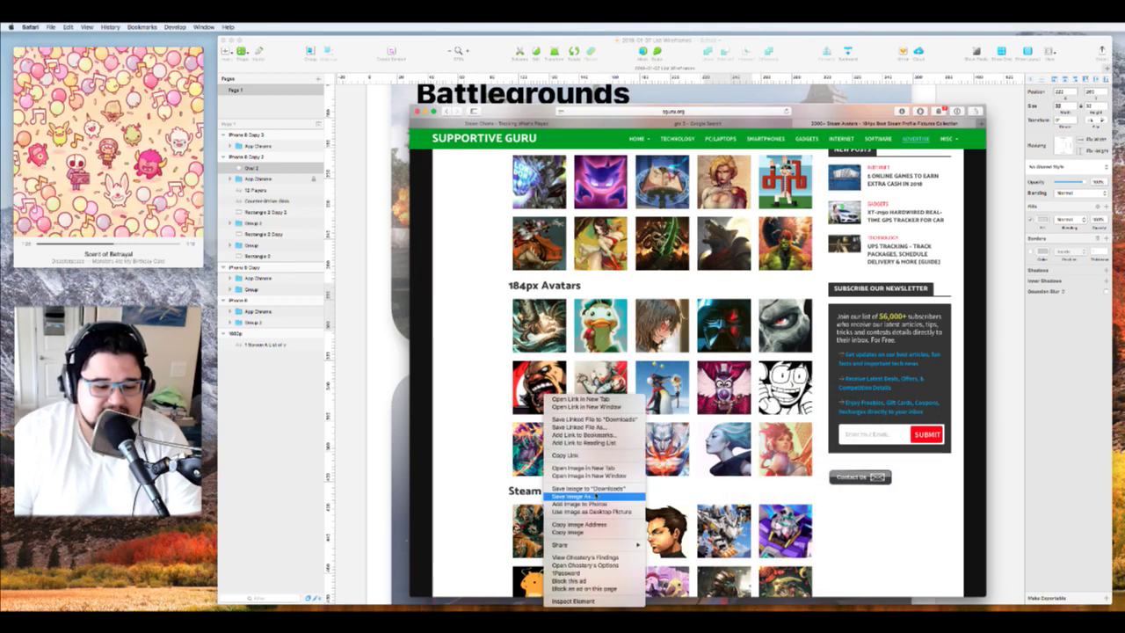
pyautogui.click(587, 488)
pyautogui.rightClick(603, 394)
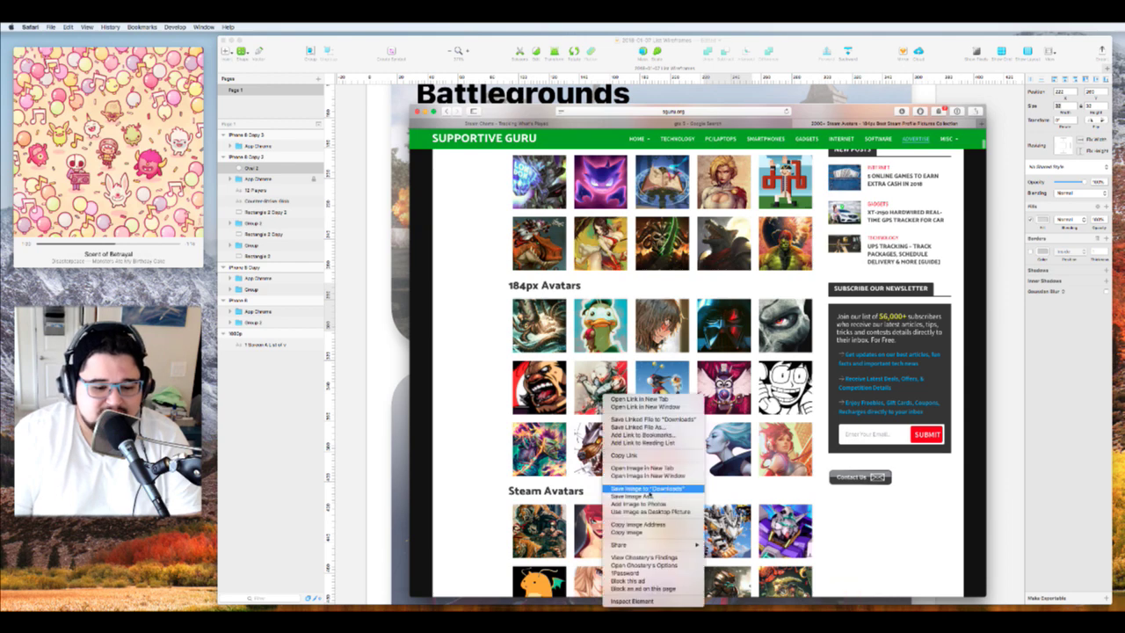
pyautogui.click(651, 489)
pyautogui.rightClick(667, 394)
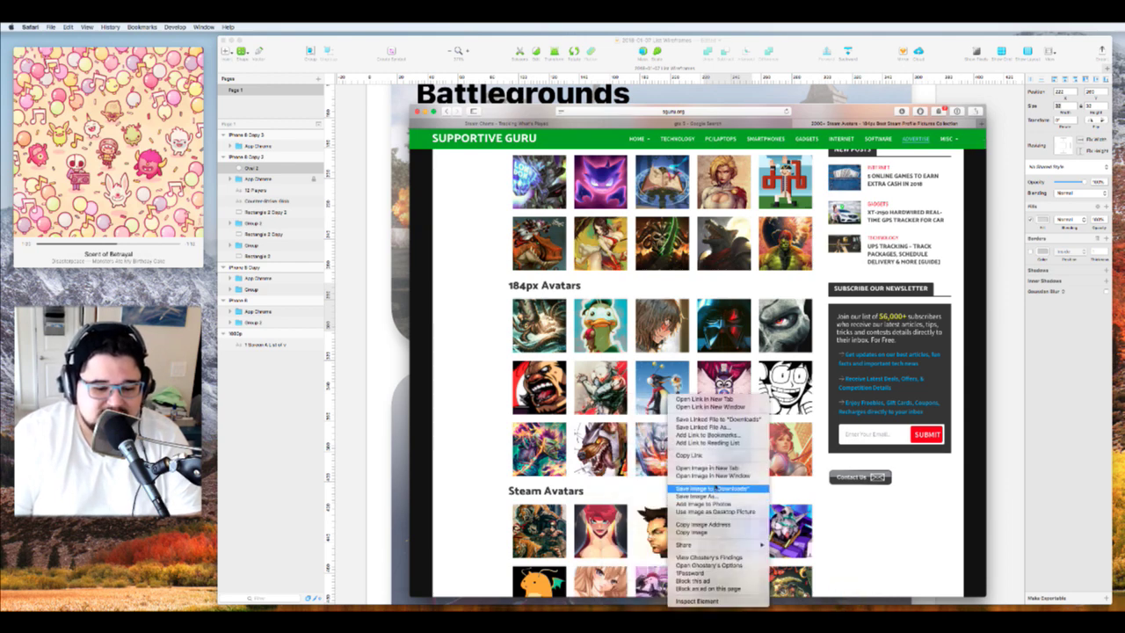
pyautogui.click(716, 488)
pyautogui.rightClick(719, 393)
pyautogui.click(765, 490)
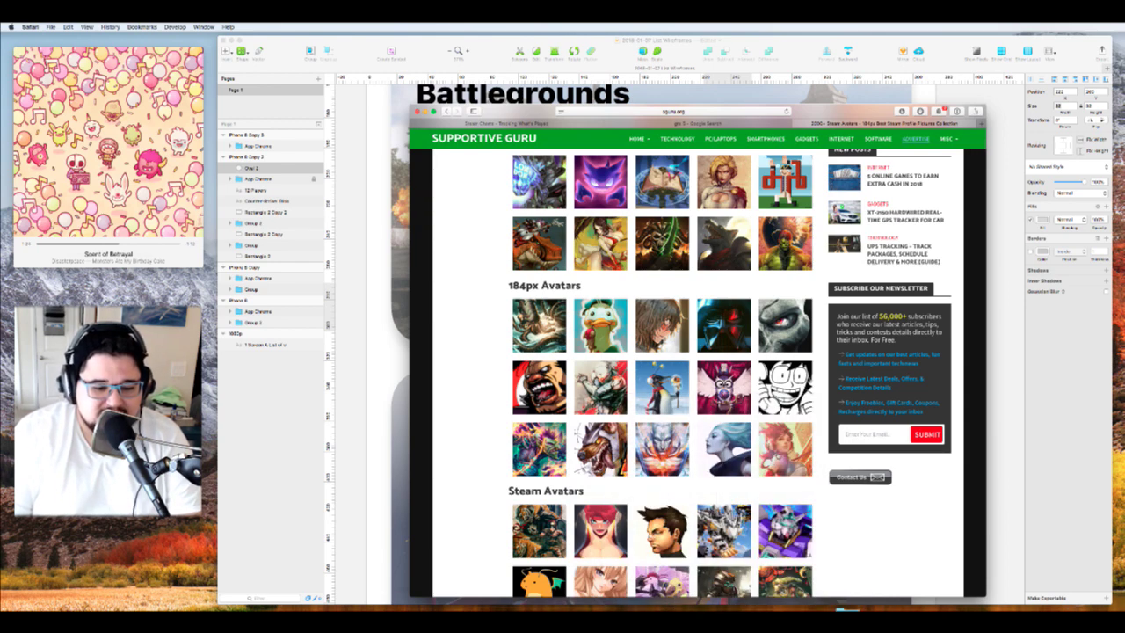
pyautogui.rightClick(779, 393)
pyautogui.click(826, 489)
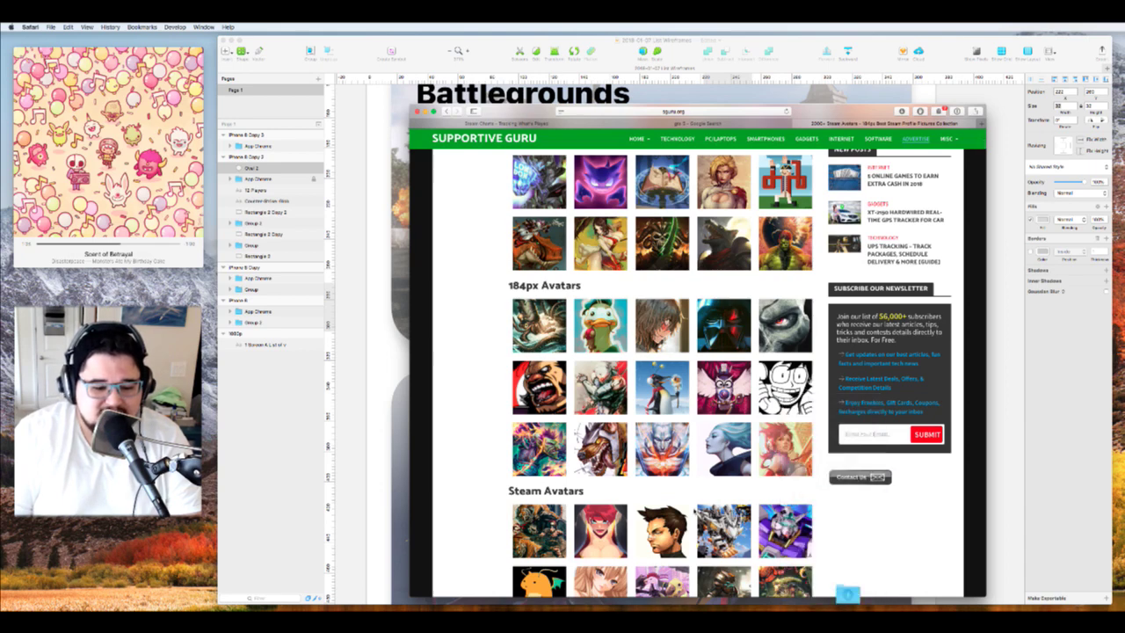
# Save all five pictures in the first row of the Steam Avatars gallery to the Downloads folder
pyautogui.scroll(-5, 694, 508)
pyautogui.rightClick(551, 346)
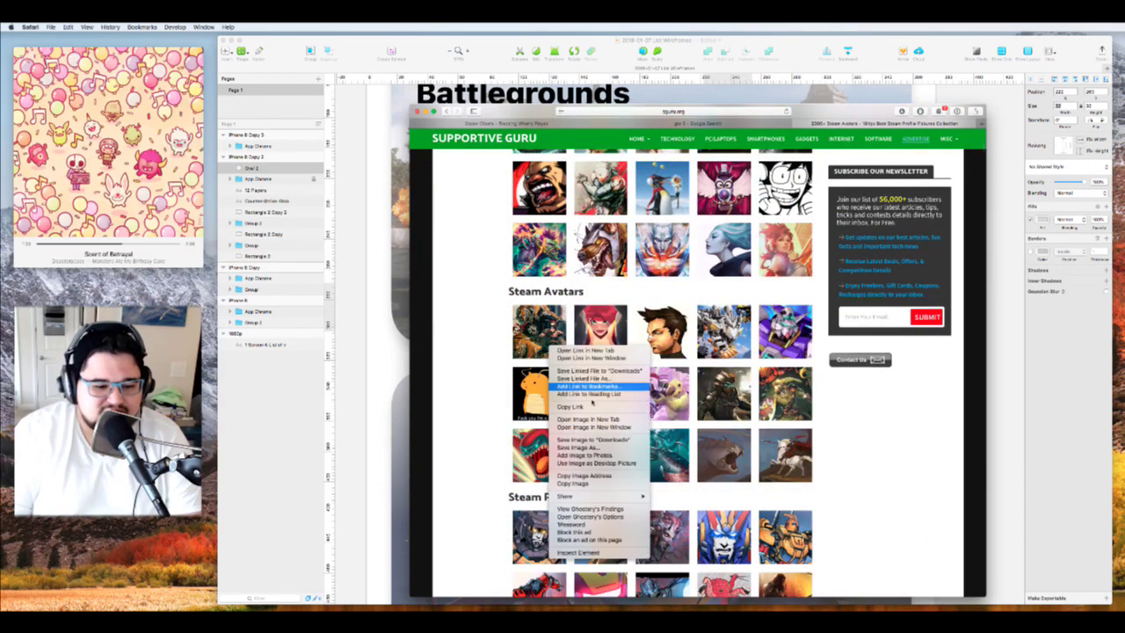
pyautogui.click(596, 439)
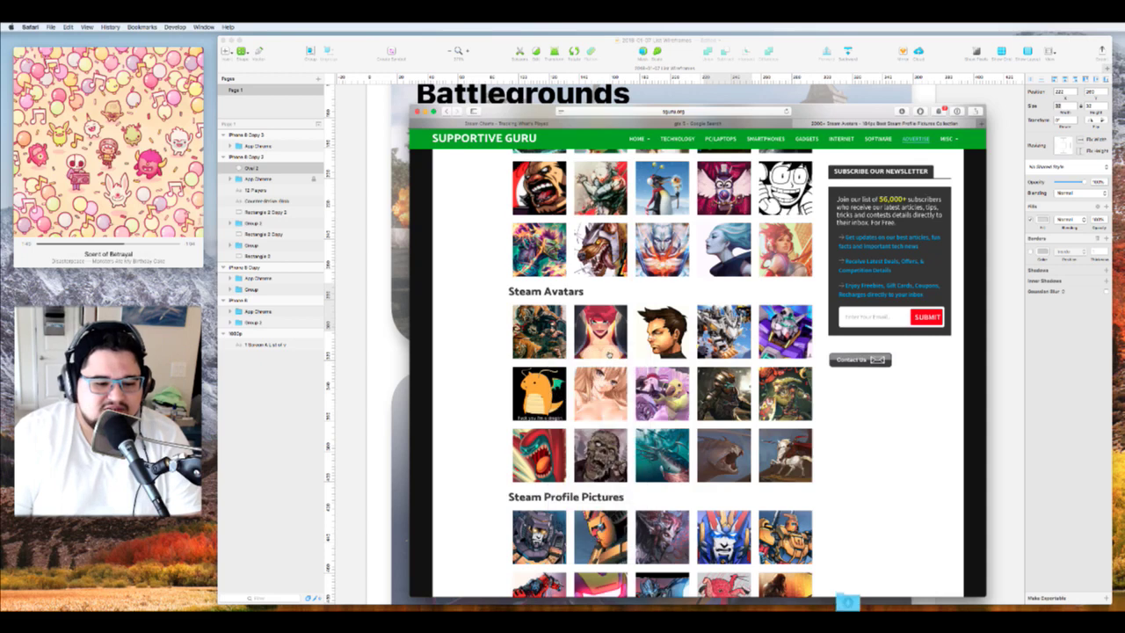
pyautogui.rightClick(608, 349)
pyautogui.click(652, 444)
pyautogui.rightClick(667, 325)
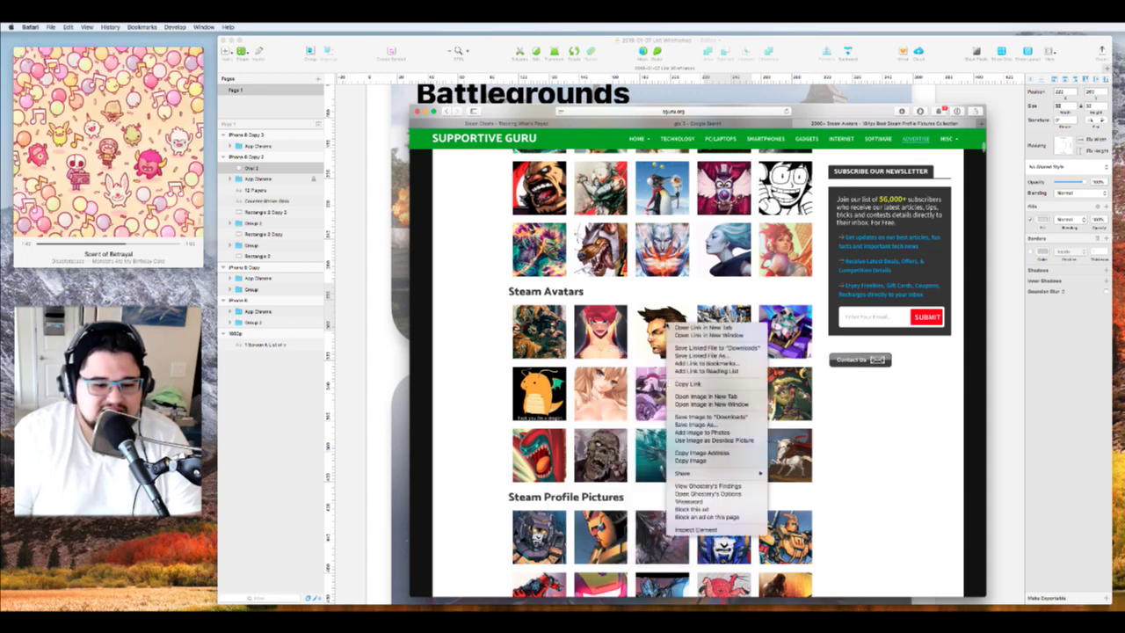
pyautogui.click(704, 416)
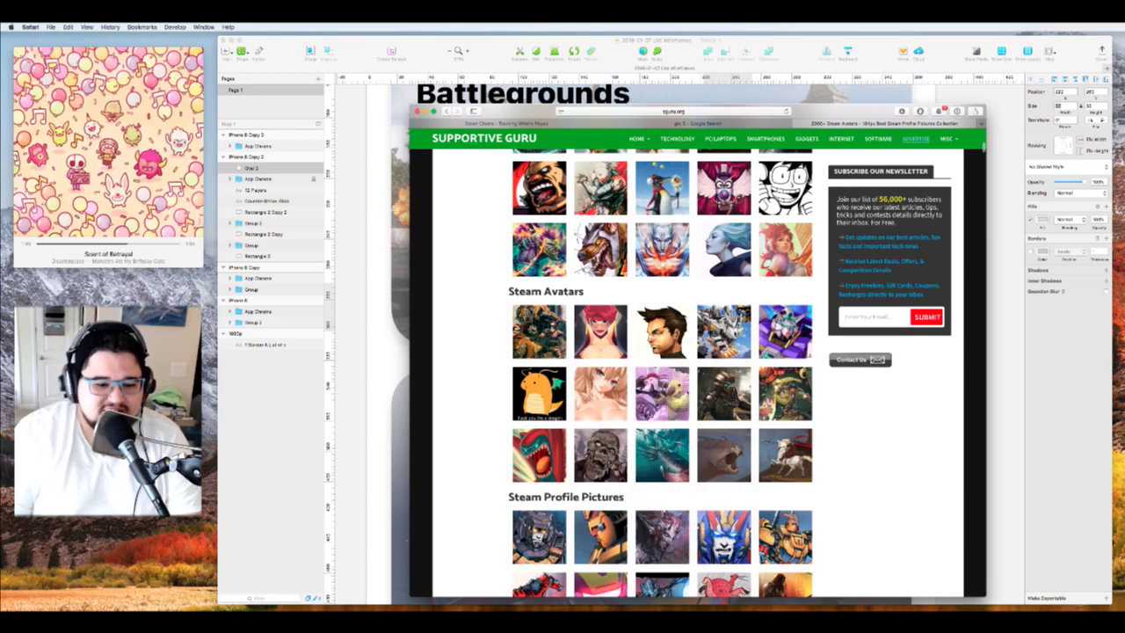
pyautogui.rightClick(737, 331)
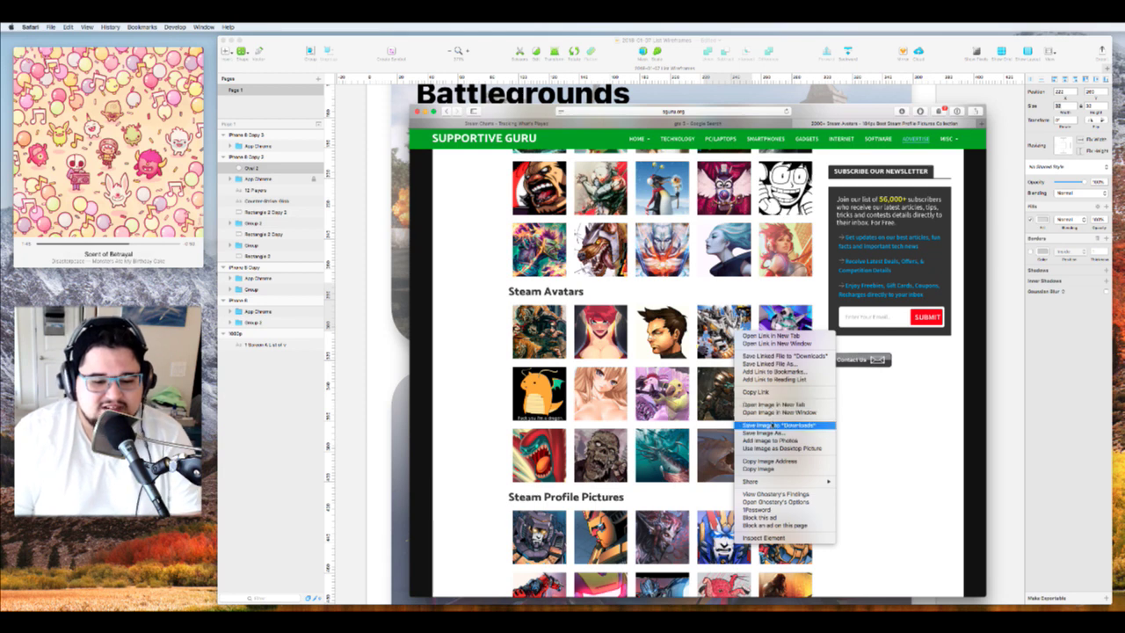
pyautogui.click(774, 425)
pyautogui.rightClick(768, 324)
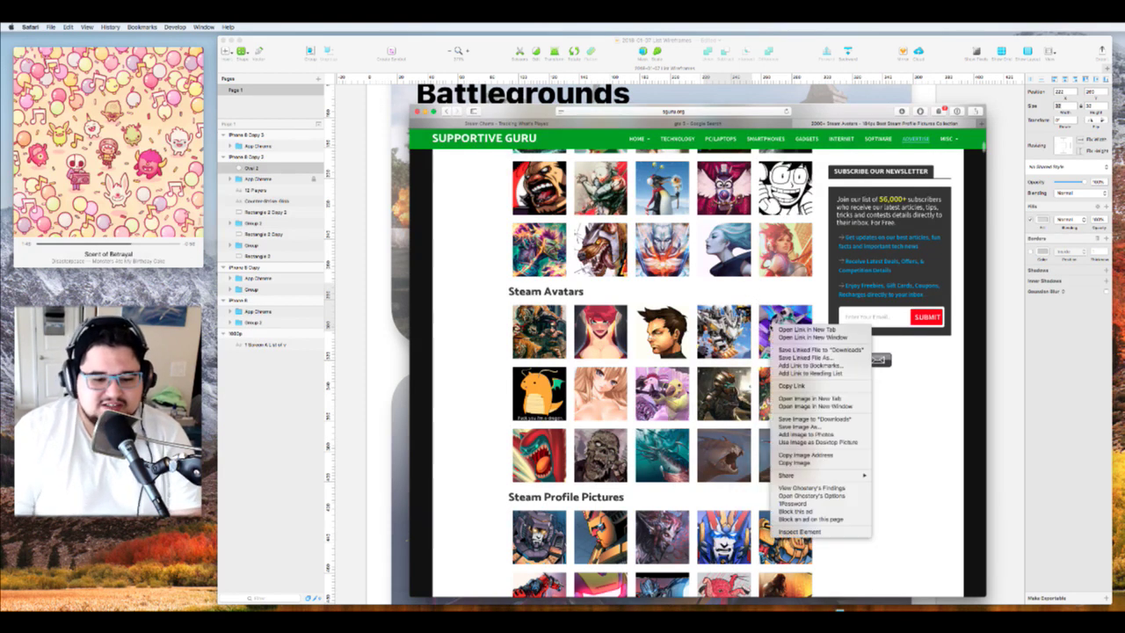
pyautogui.click(795, 416)
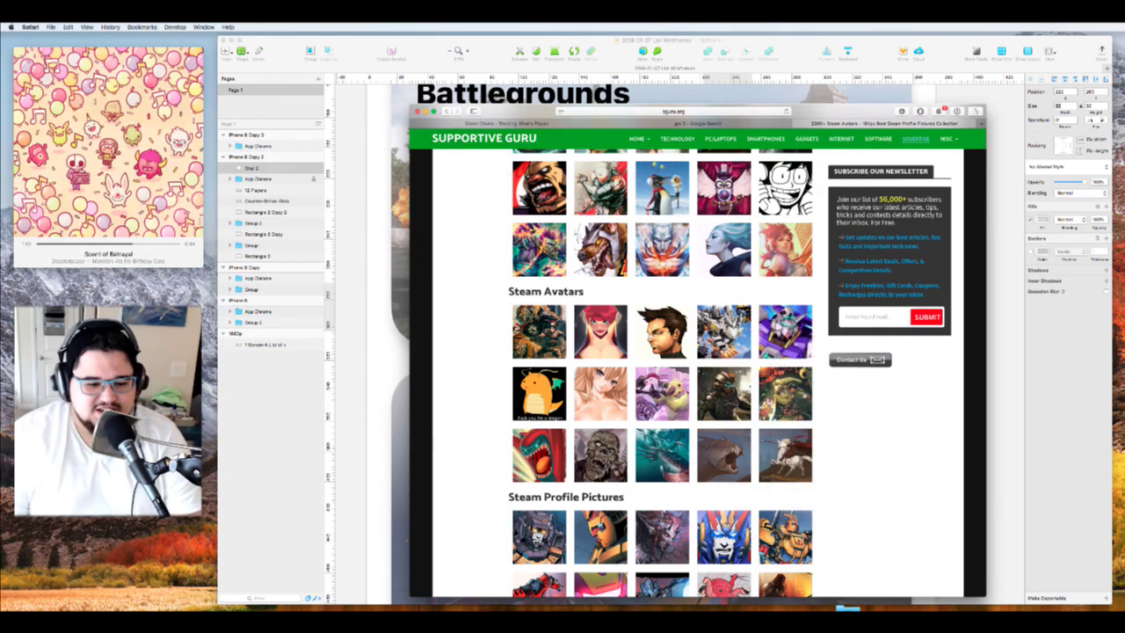
# Save the first three pictures in the second row of the Steam Avatars gallery to the Downloads folder
pyautogui.rightClick(549, 388)
pyautogui.click(596, 482)
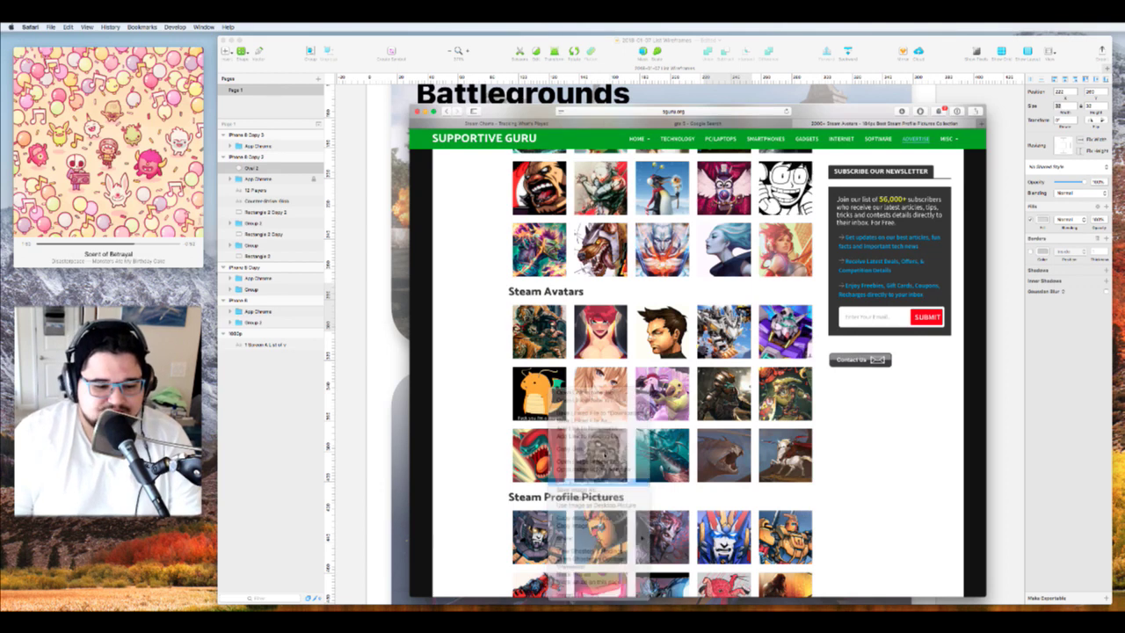
pyautogui.rightClick(606, 394)
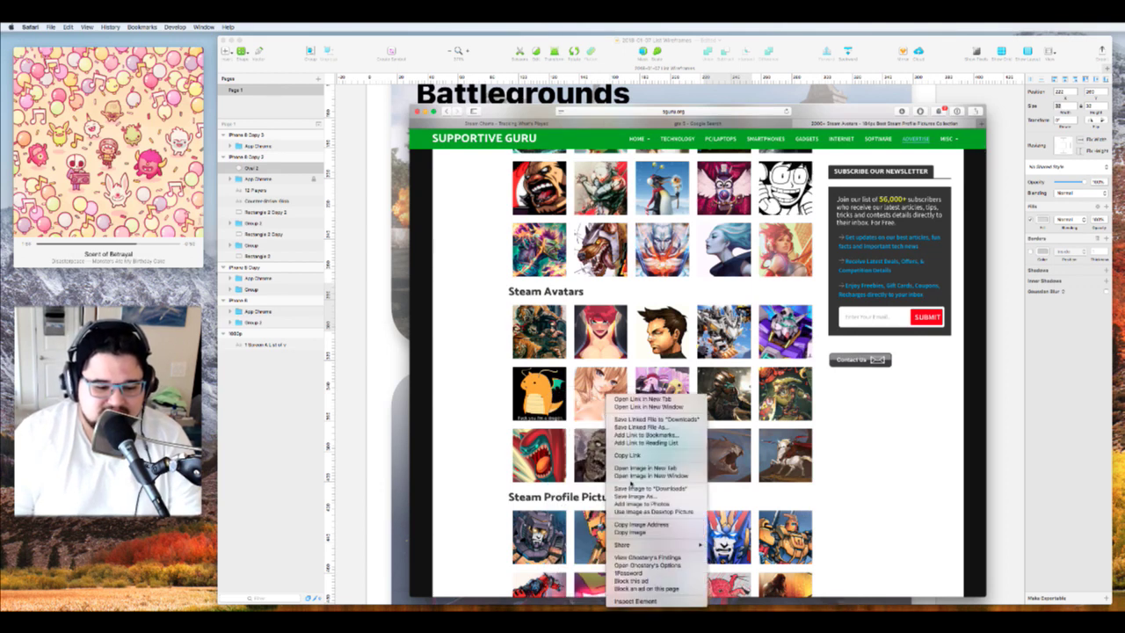
pyautogui.click(632, 488)
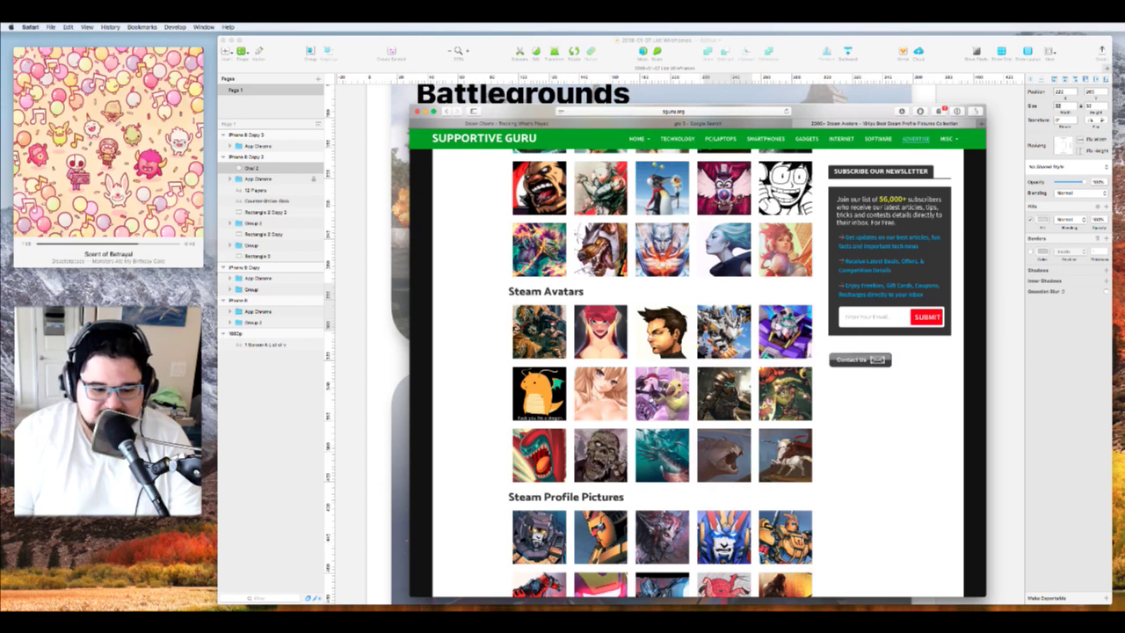
pyautogui.rightClick(651, 395)
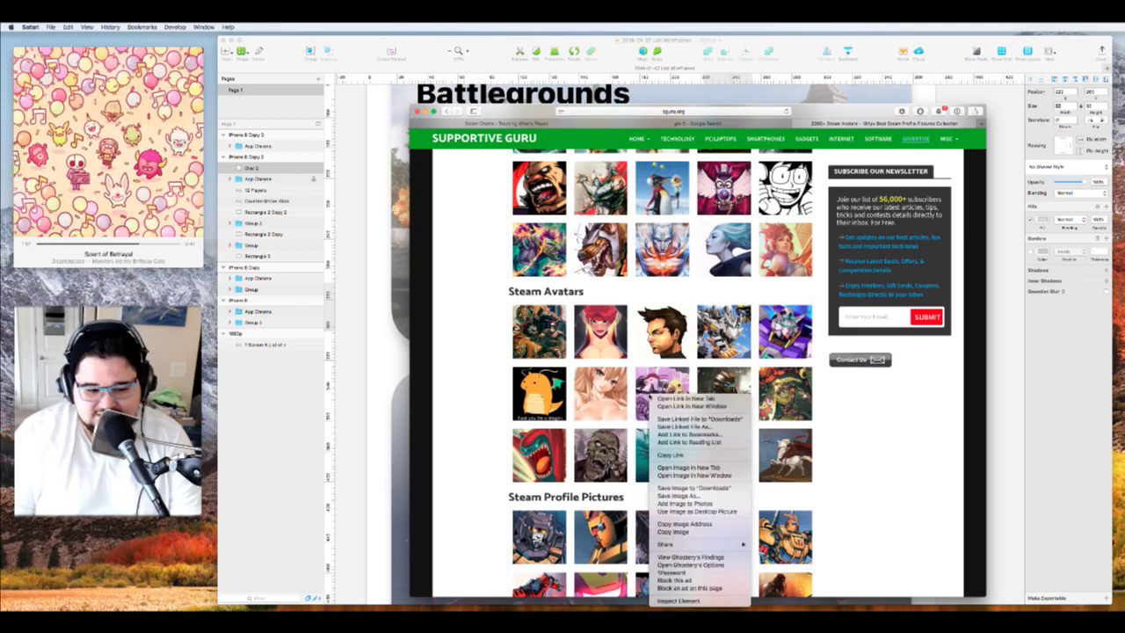
pyautogui.click(694, 486)
# Check the images saved in Downloads and save the fourth and fifth pictures in the second Steam Avatars row there
pyautogui.scroll(5, 685, 369)
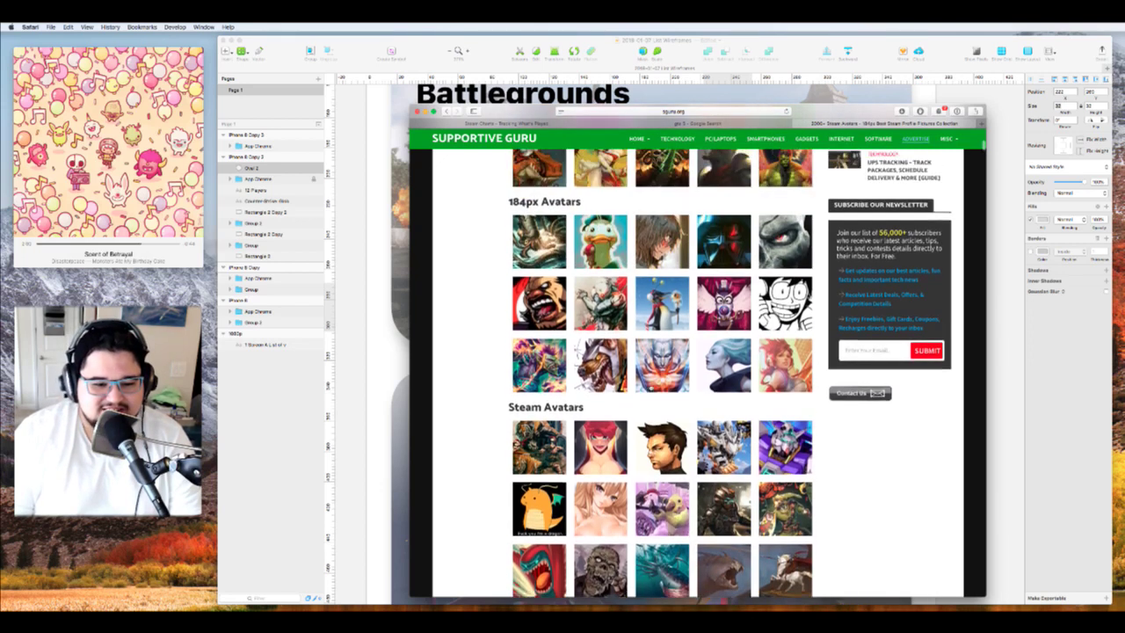
pyautogui.scroll(-2, 686, 369)
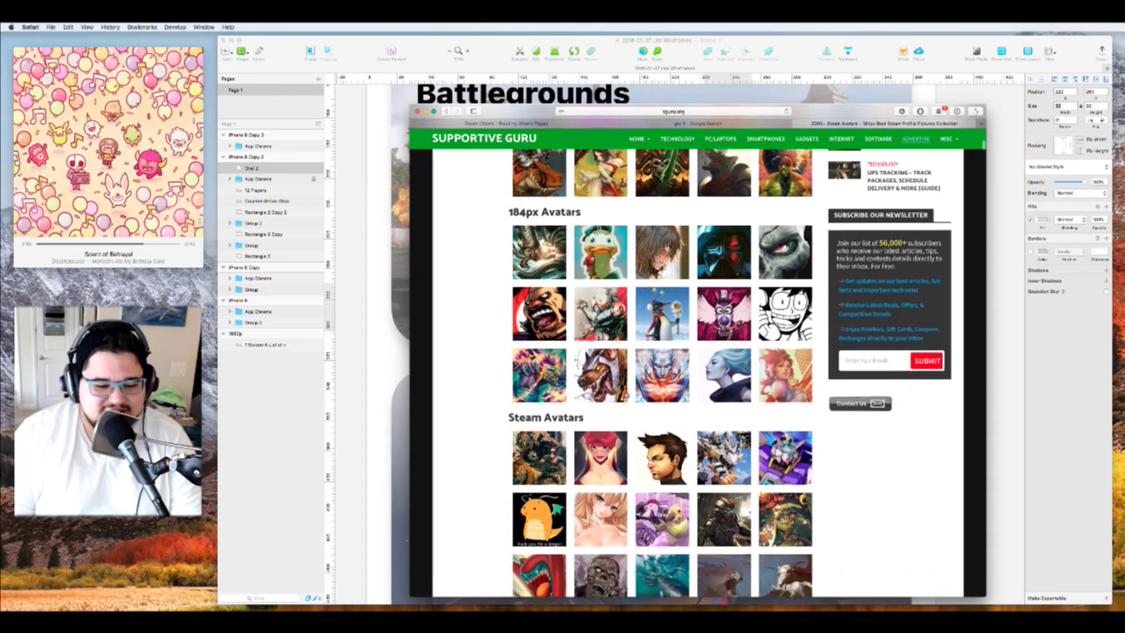
pyautogui.scroll(-4, 655, 494)
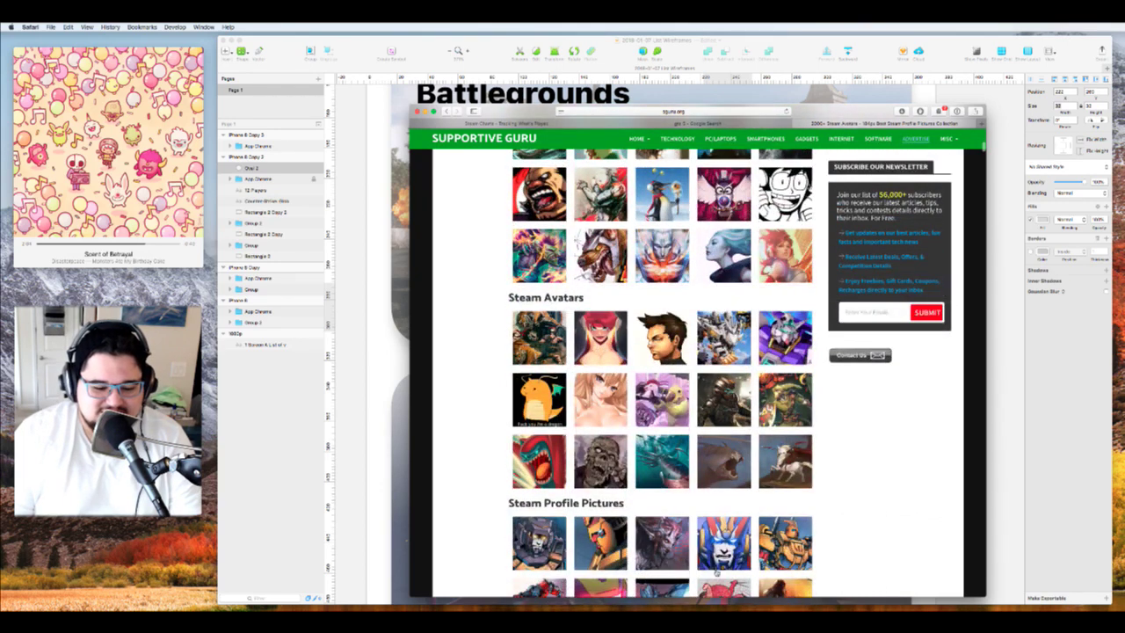
pyautogui.click(846, 595)
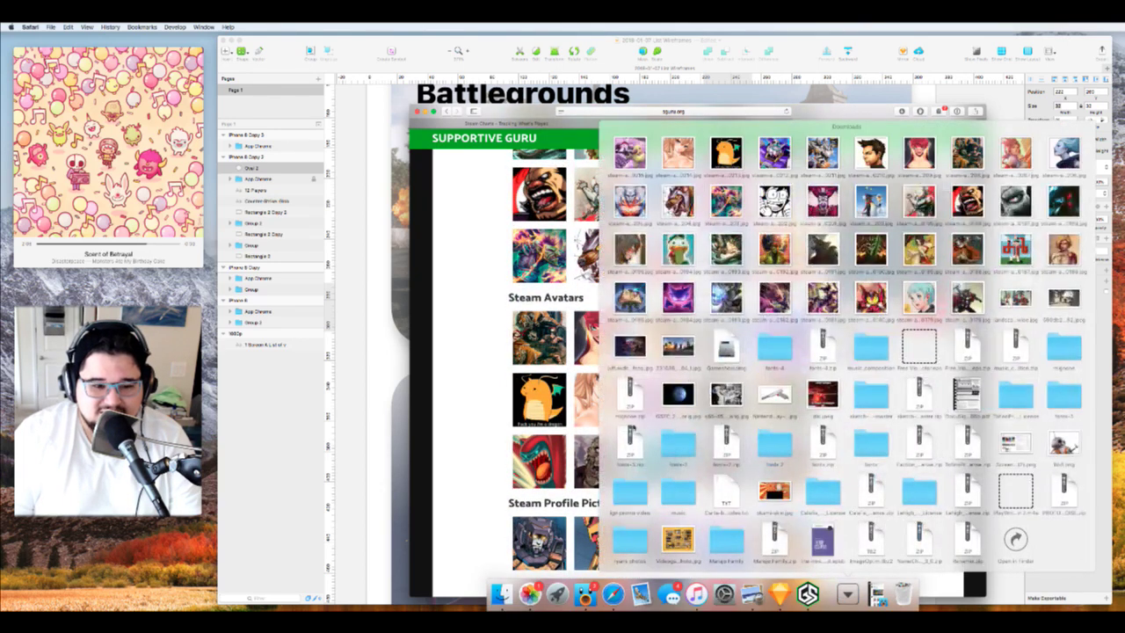
pyautogui.click(493, 422)
pyautogui.rightClick(728, 390)
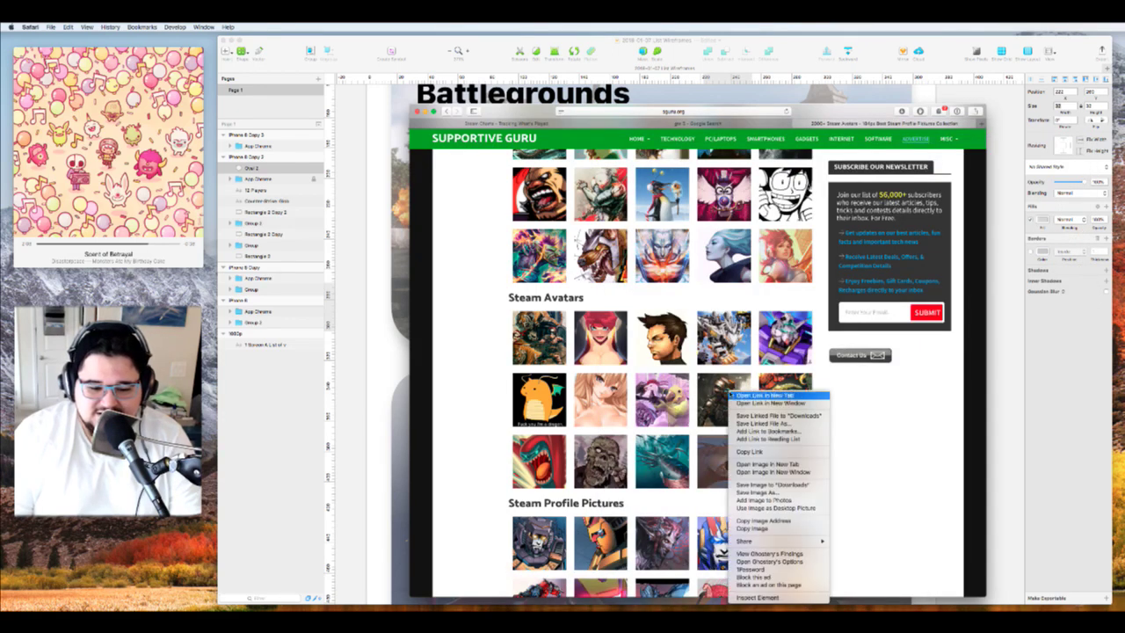
pyautogui.click(769, 485)
pyautogui.rightClick(789, 392)
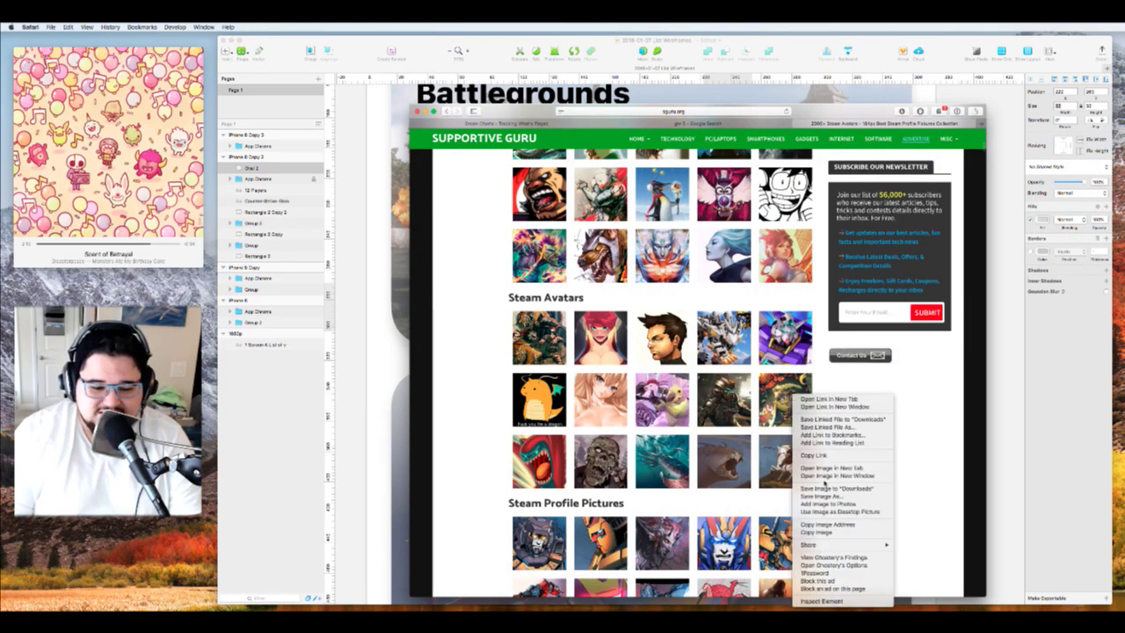
pyautogui.click(826, 489)
# Save the first three pictures in the third row of the Steam Avatars gallery to the Downloads folder
pyautogui.rightClick(527, 394)
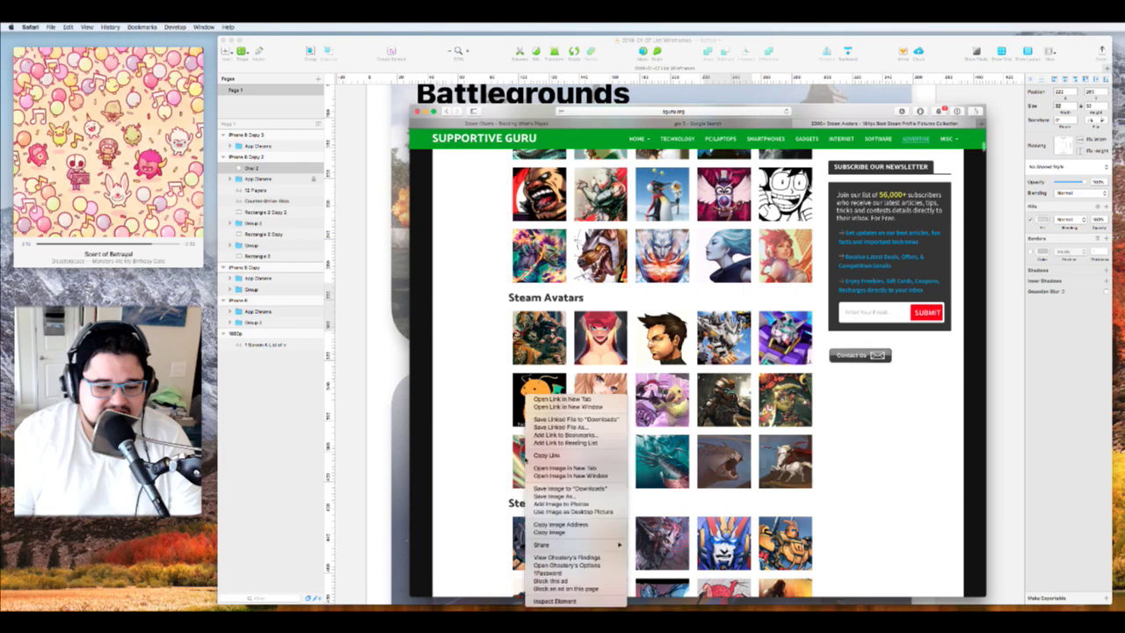
pyautogui.click(575, 488)
pyautogui.rightClick(604, 395)
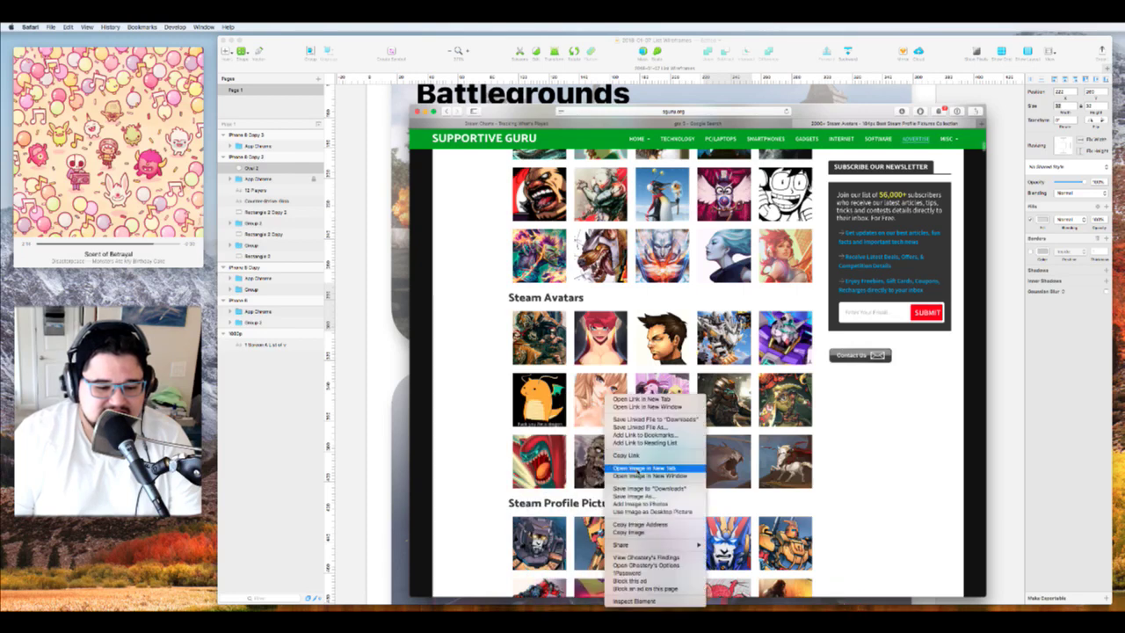
pyautogui.click(650, 489)
pyautogui.rightClick(667, 395)
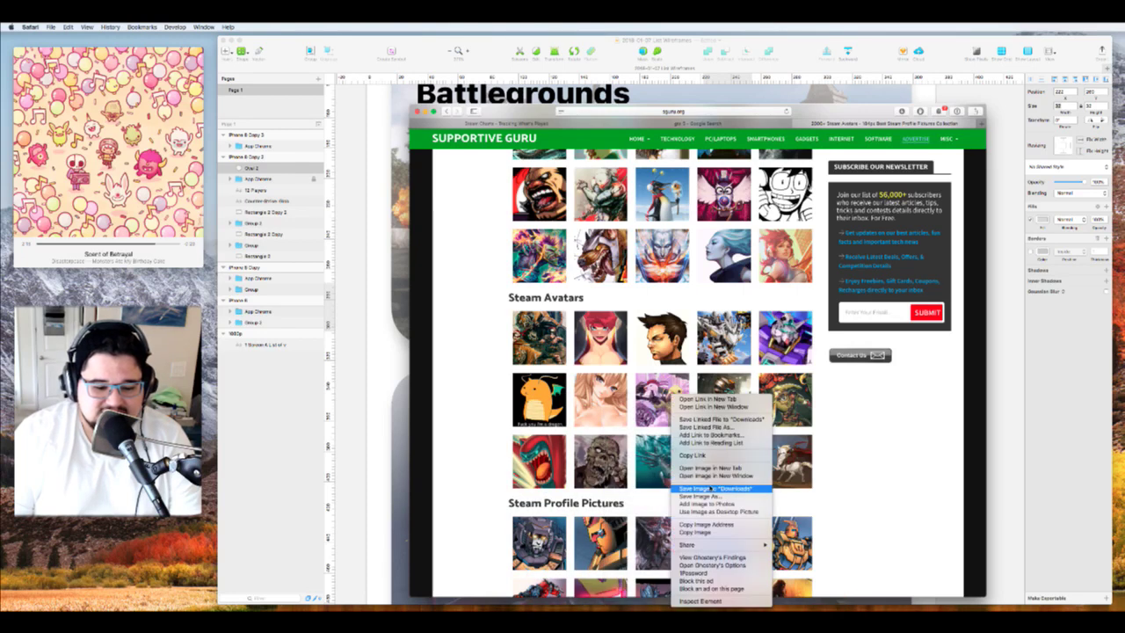
pyautogui.click(716, 489)
pyautogui.rightClick(729, 393)
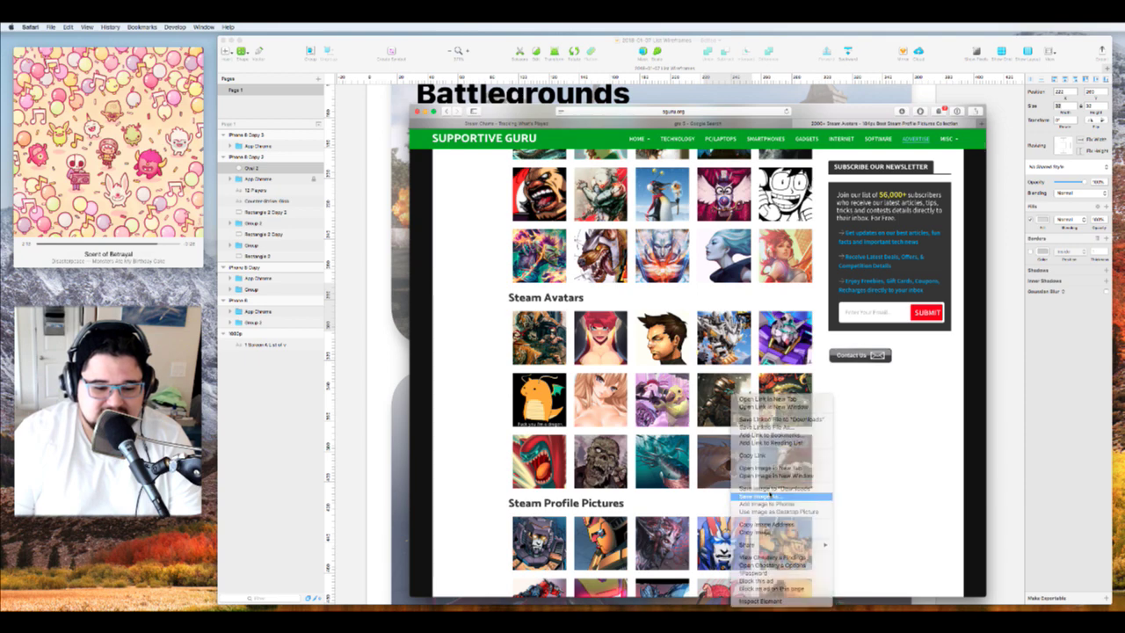
pyautogui.click(769, 490)
pyautogui.click(775, 371)
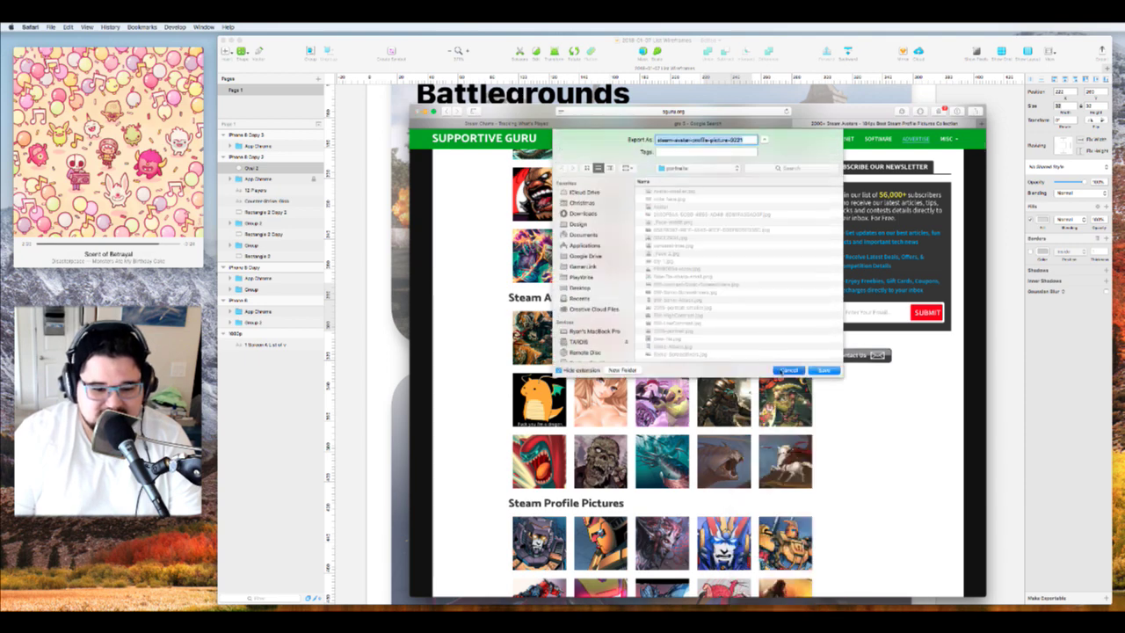
# Save the fourth and fifth pictures in the third row of the Steam Avatars gallery to the Downloads folder
pyautogui.rightClick(721, 393)
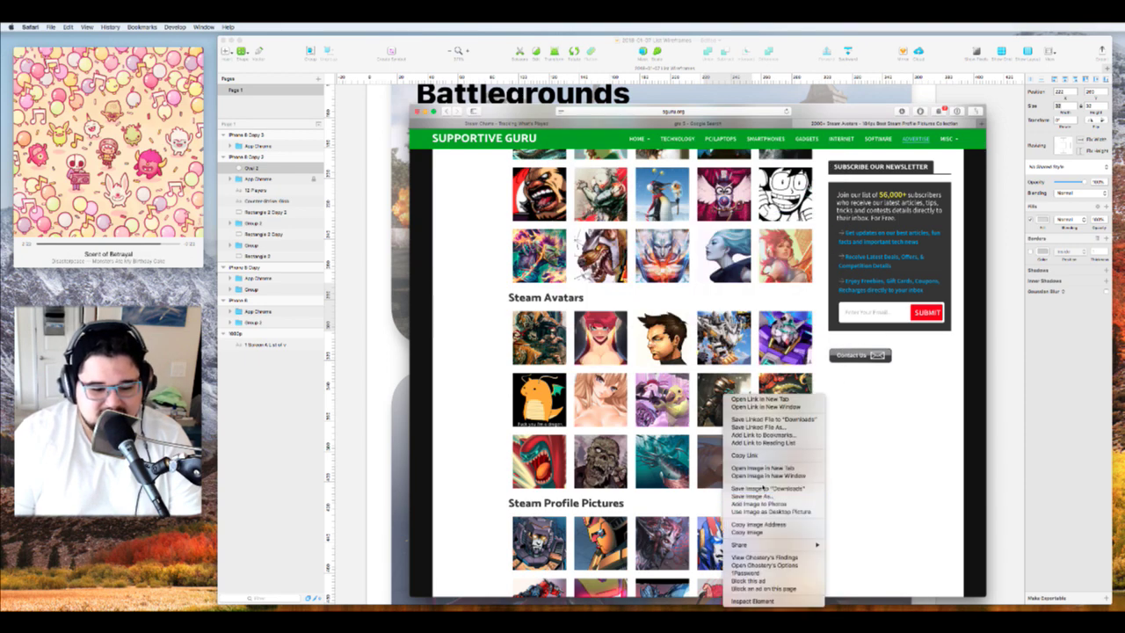
pyautogui.click(757, 487)
pyautogui.rightClick(780, 395)
pyautogui.click(824, 488)
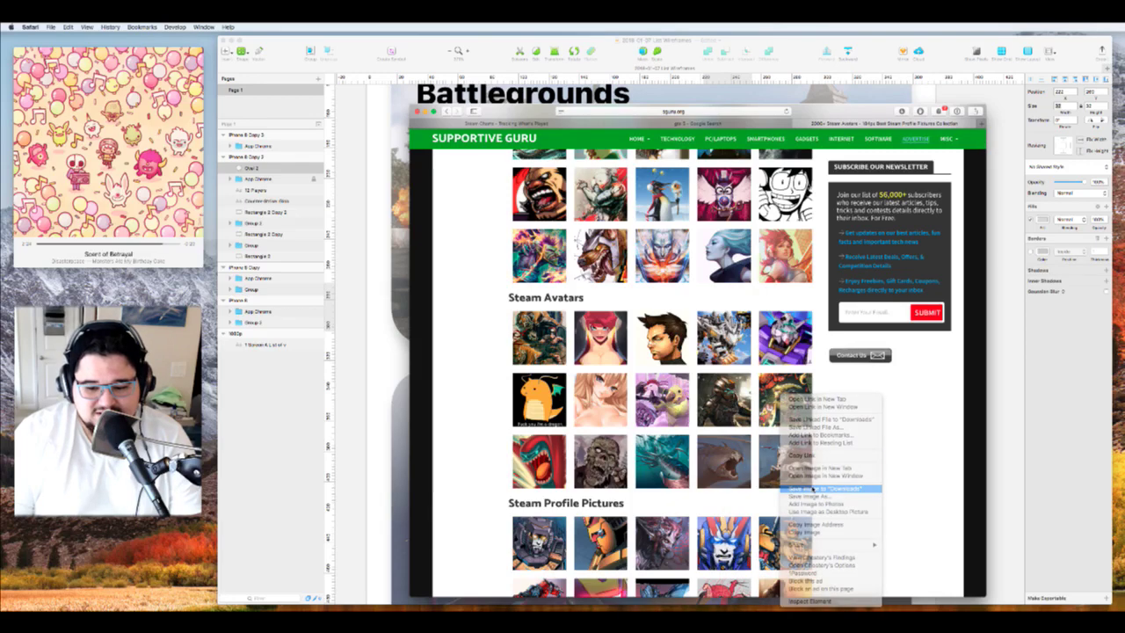
# Save all five pictures in the first row of the Steam Profile Pictures gallery to the Downloads folder
pyautogui.scroll(-5, 824, 487)
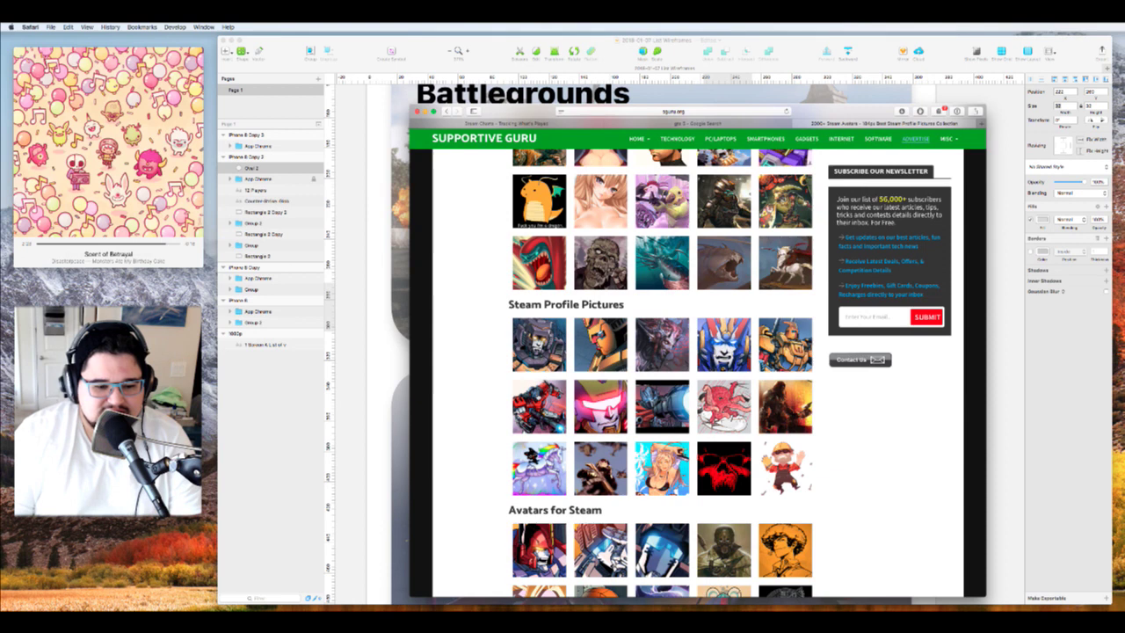
pyautogui.rightClick(533, 345)
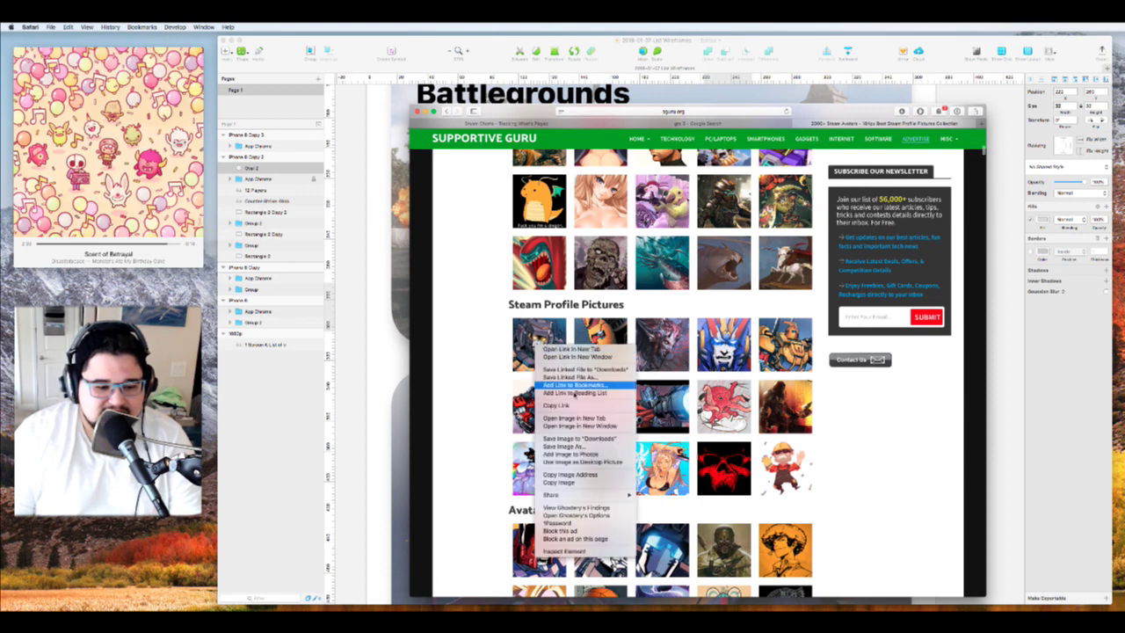
pyautogui.click(579, 437)
pyautogui.rightClick(601, 344)
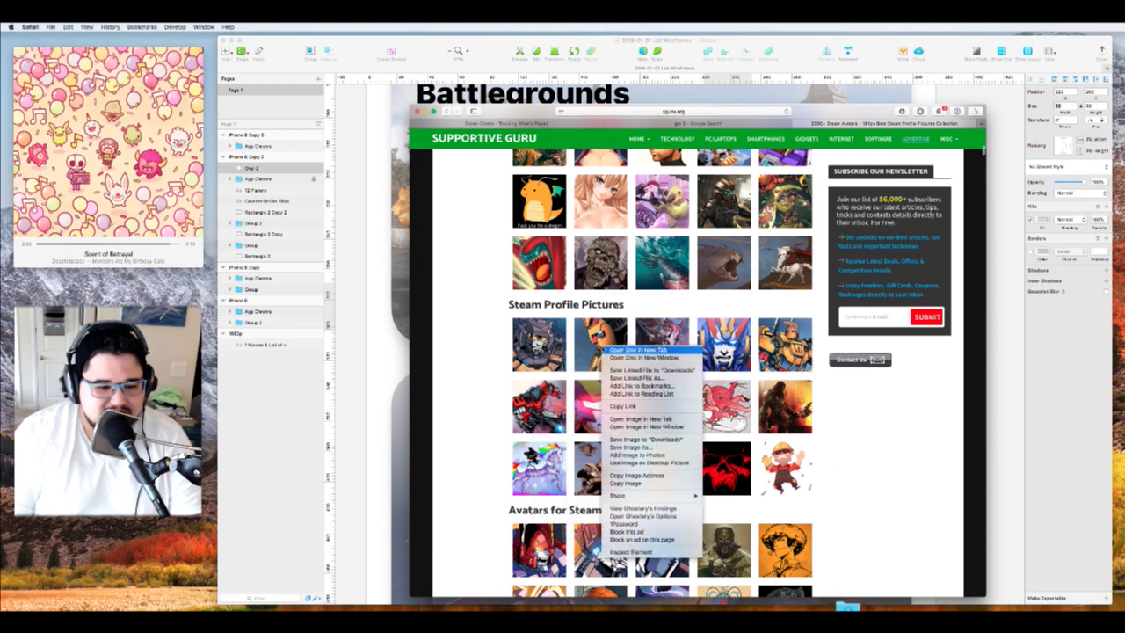
pyautogui.click(645, 438)
pyautogui.rightClick(661, 340)
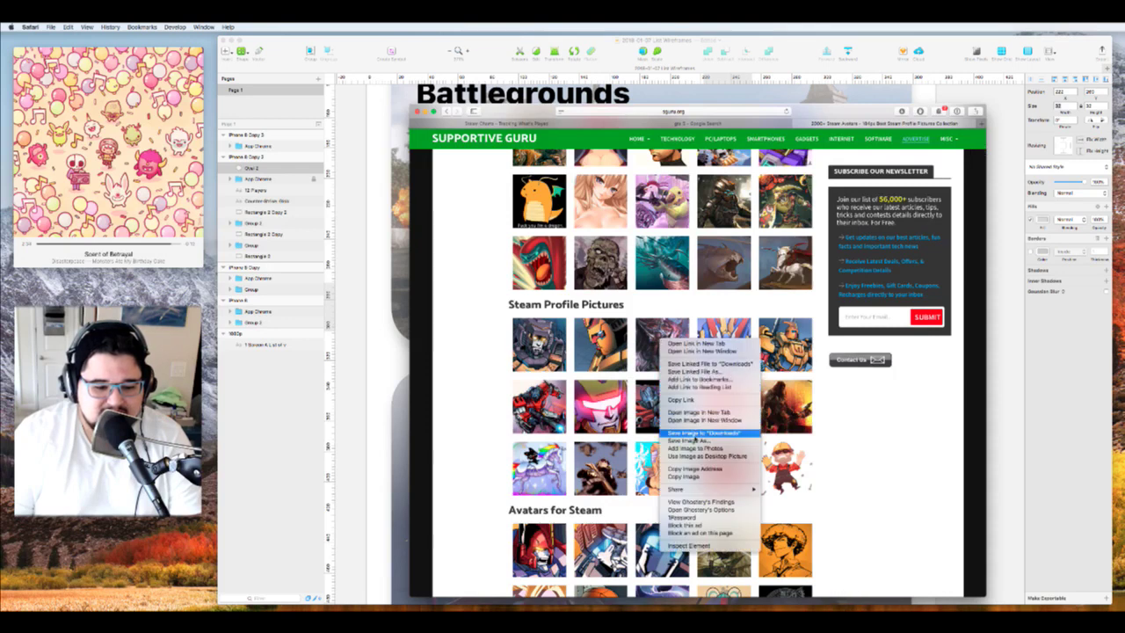
pyautogui.click(694, 434)
pyautogui.rightClick(729, 334)
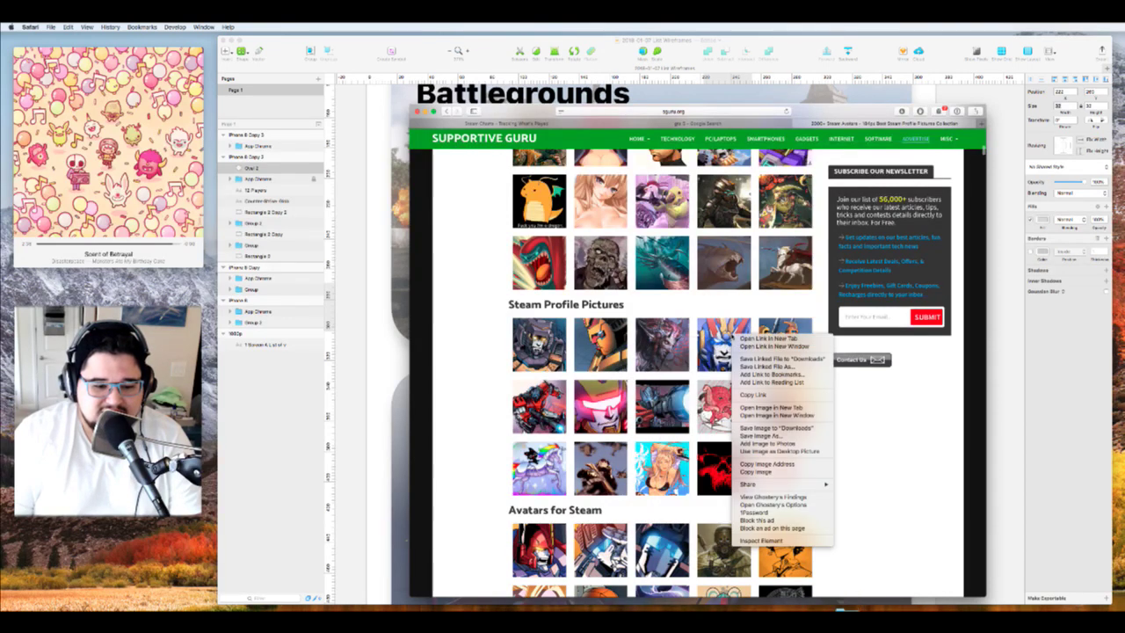
pyautogui.click(763, 427)
pyautogui.rightClick(784, 346)
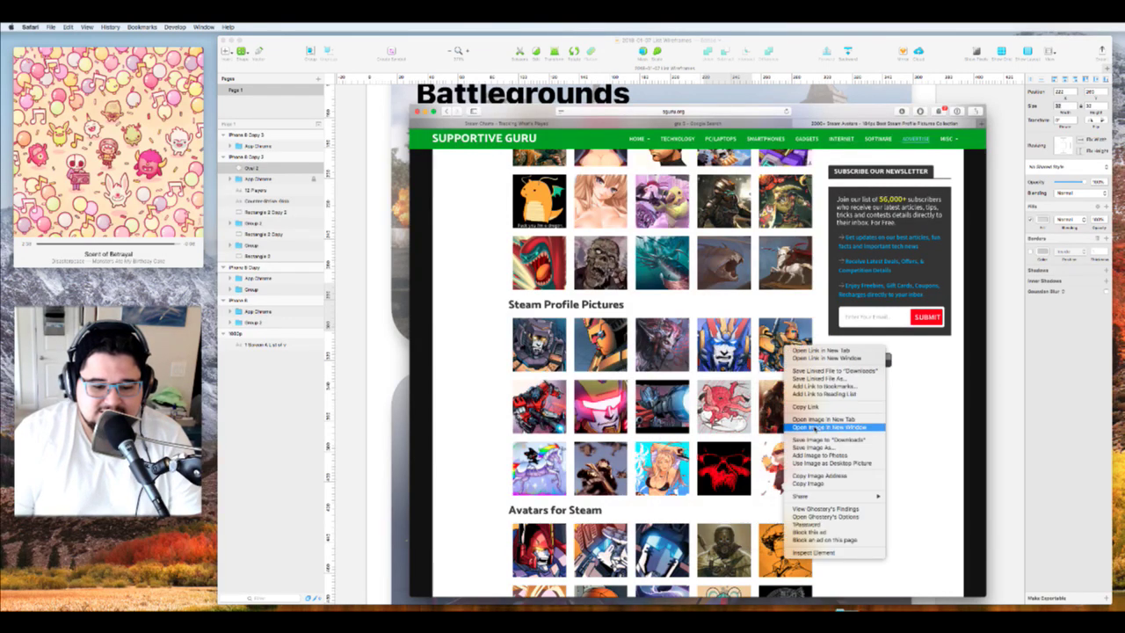
pyautogui.click(818, 440)
# Save all five pictures in the second row of the Steam Profile Pictures gallery to the Downloads folder
pyautogui.rightClick(535, 394)
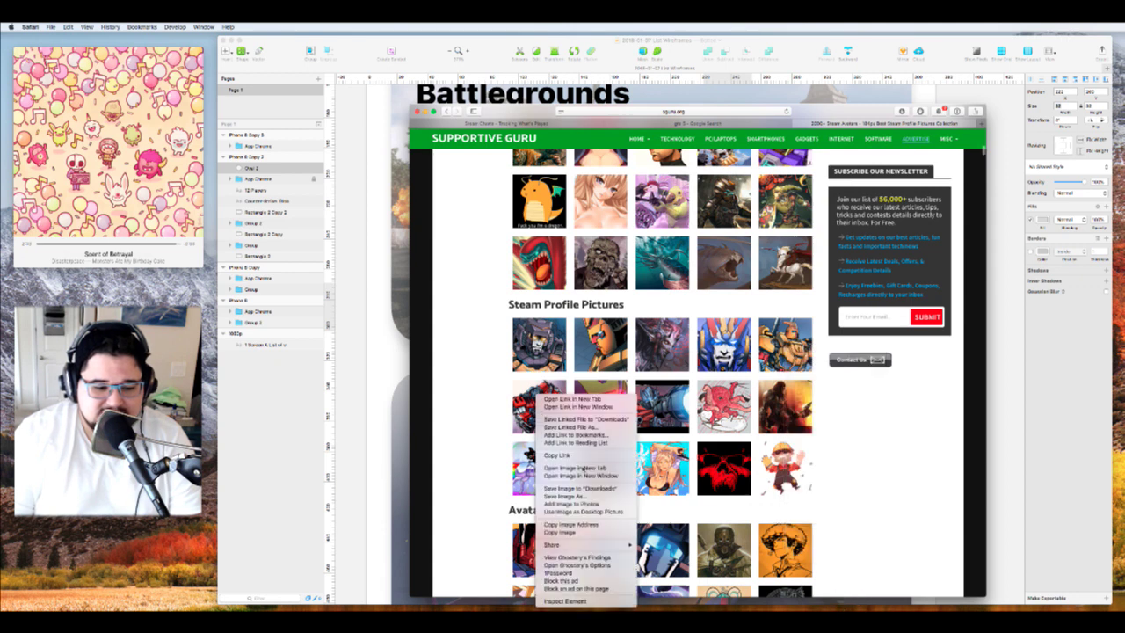
pyautogui.click(567, 488)
pyautogui.rightClick(604, 394)
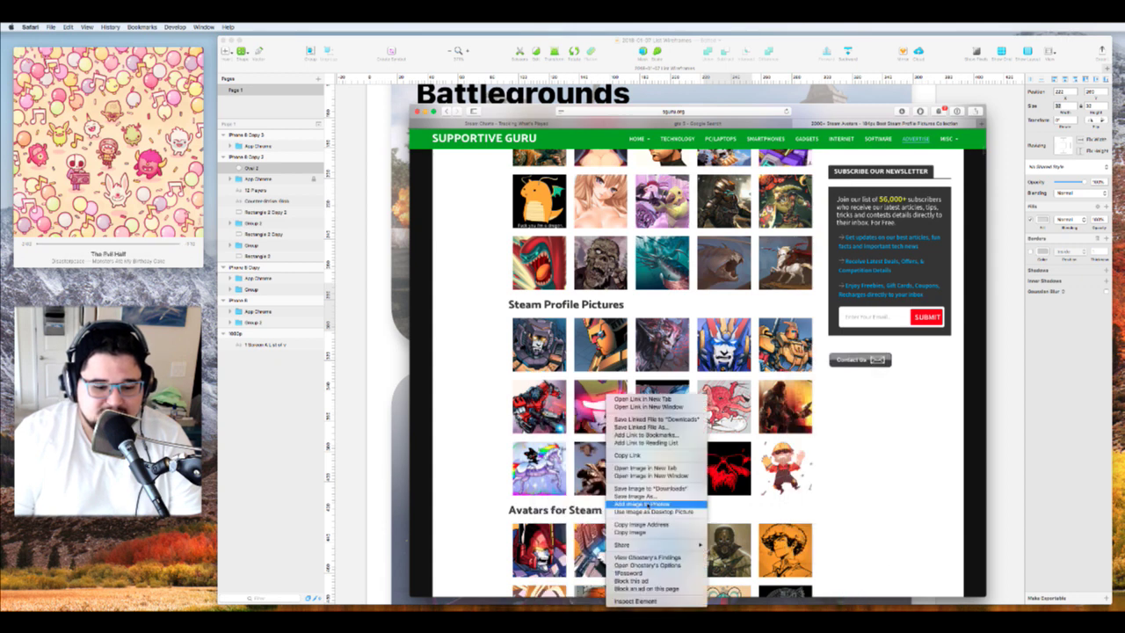
pyautogui.click(650, 488)
pyautogui.rightClick(670, 394)
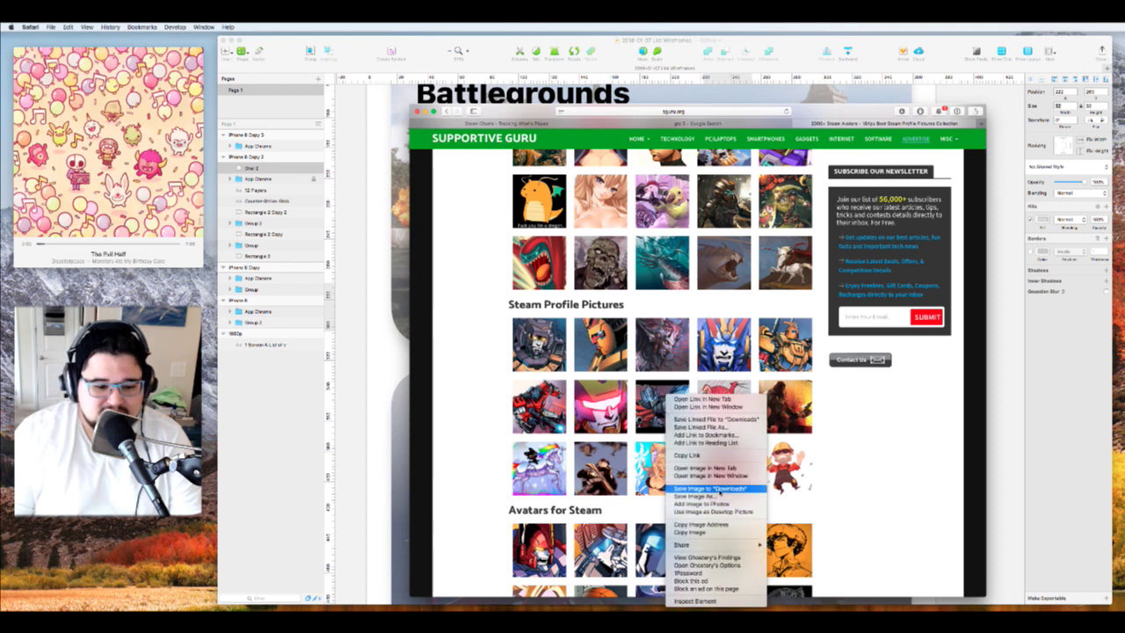
pyautogui.click(709, 488)
pyautogui.rightClick(723, 394)
pyautogui.click(763, 487)
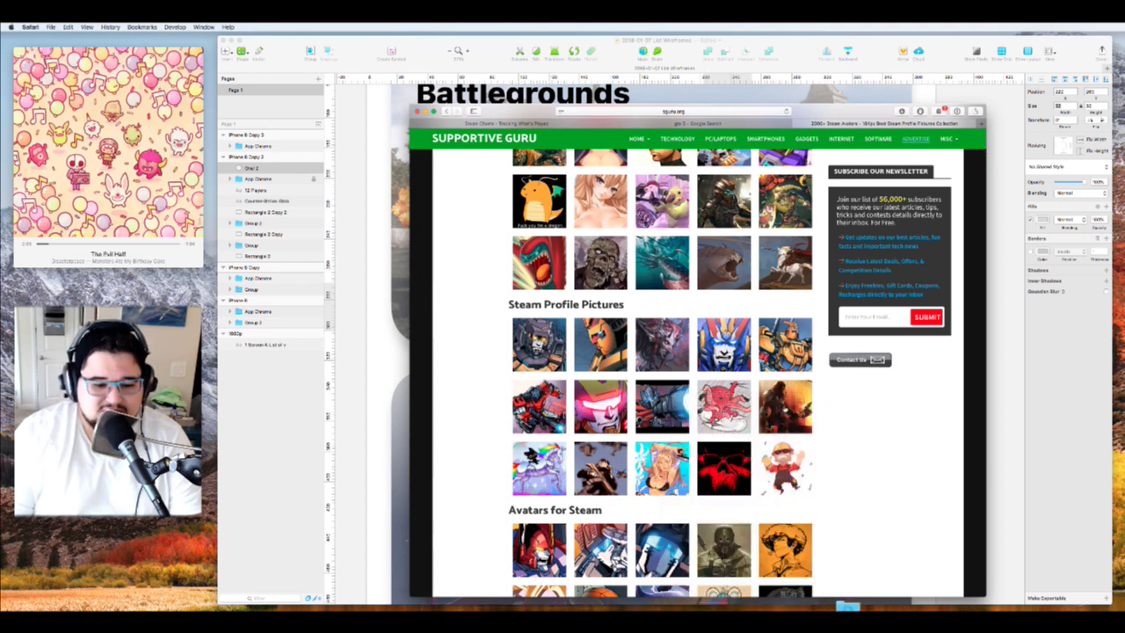
pyautogui.rightClick(785, 395)
pyautogui.click(824, 487)
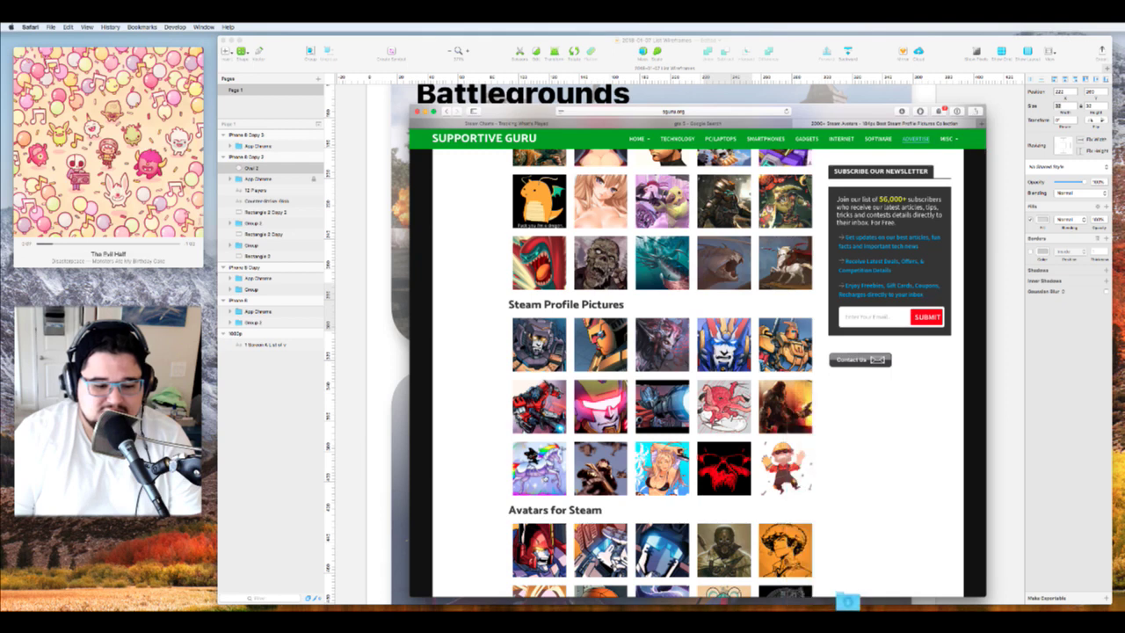
# Save all five pictures in the third row of the Steam Profile Pictures gallery to the Downloads folder
pyautogui.rightClick(541, 459)
pyautogui.click(600, 487)
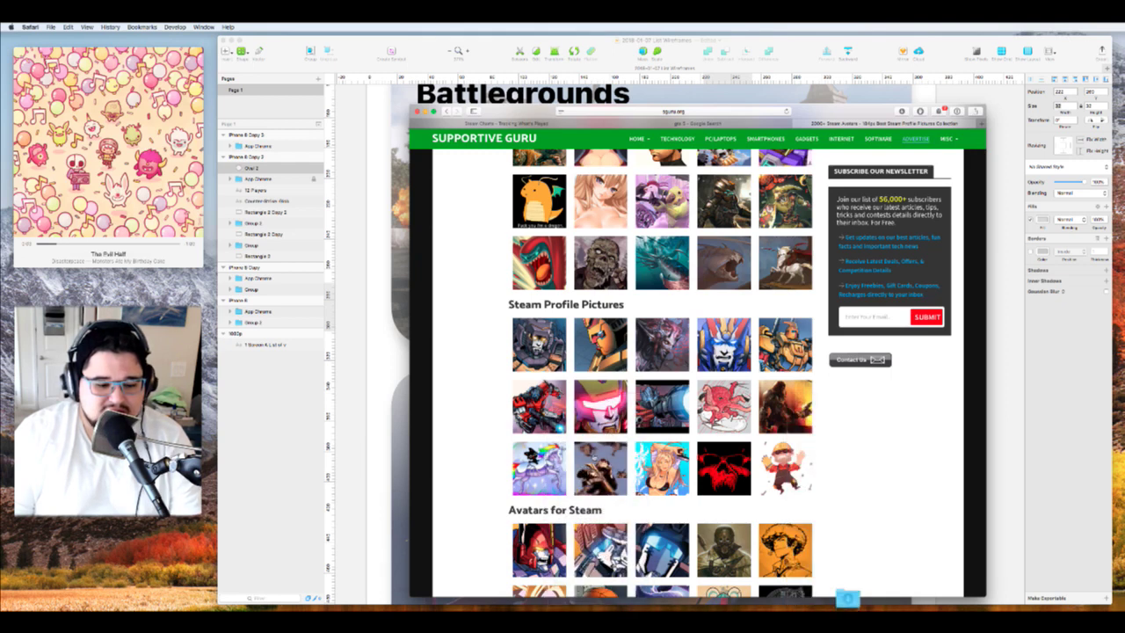
pyautogui.rightClick(594, 466)
pyautogui.click(634, 490)
pyautogui.rightClick(651, 466)
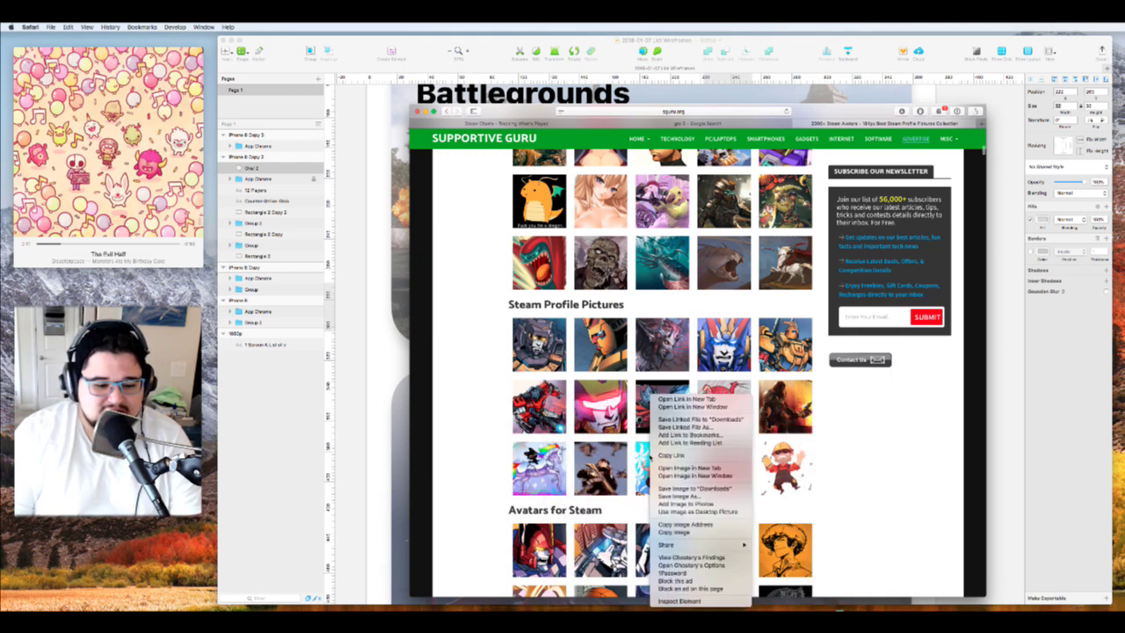
pyautogui.click(663, 490)
pyautogui.rightClick(717, 466)
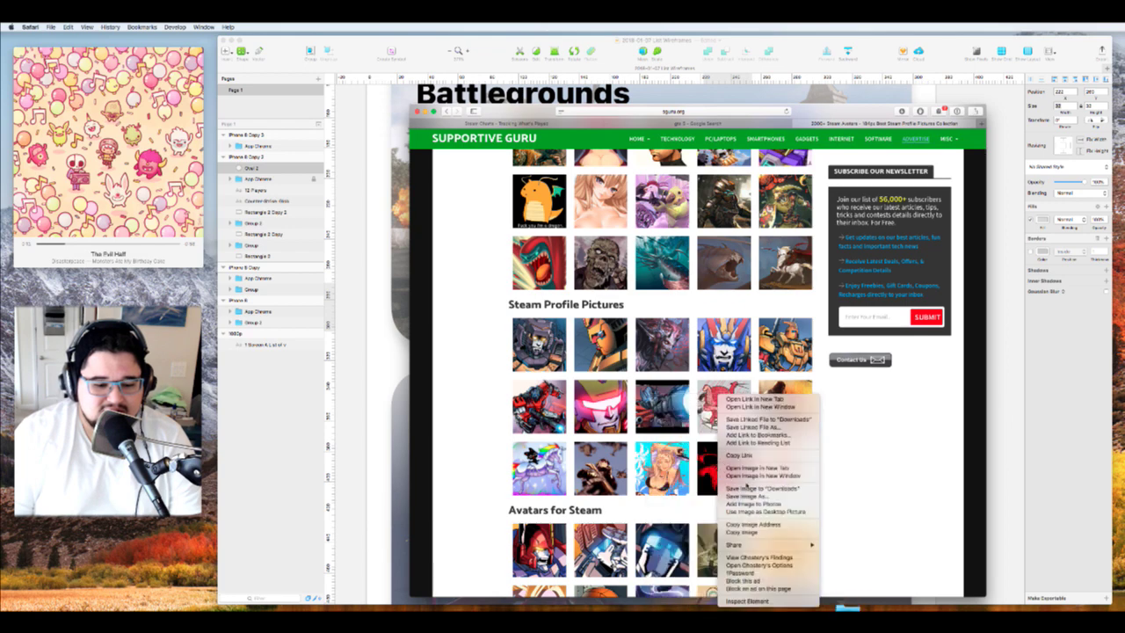
pyautogui.click(730, 489)
pyautogui.rightClick(784, 466)
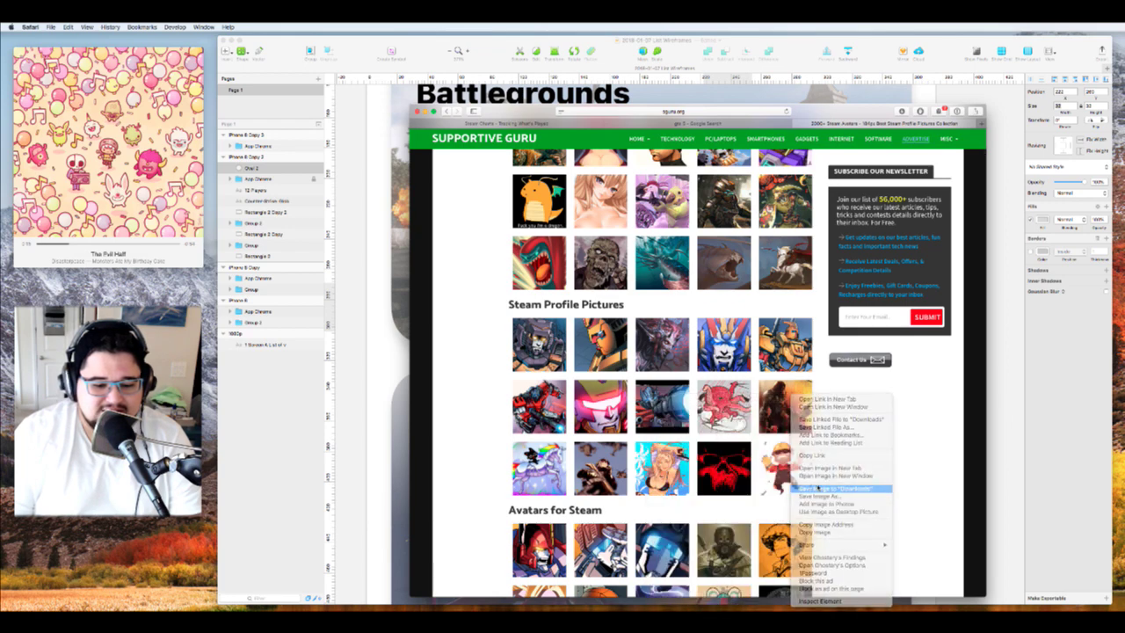
pyautogui.click(801, 488)
# From the Avatars for Steam gallery, save the second and fifth pictures of row two and the third and fourth of row three to Downloads
pyautogui.scroll(-8, 801, 488)
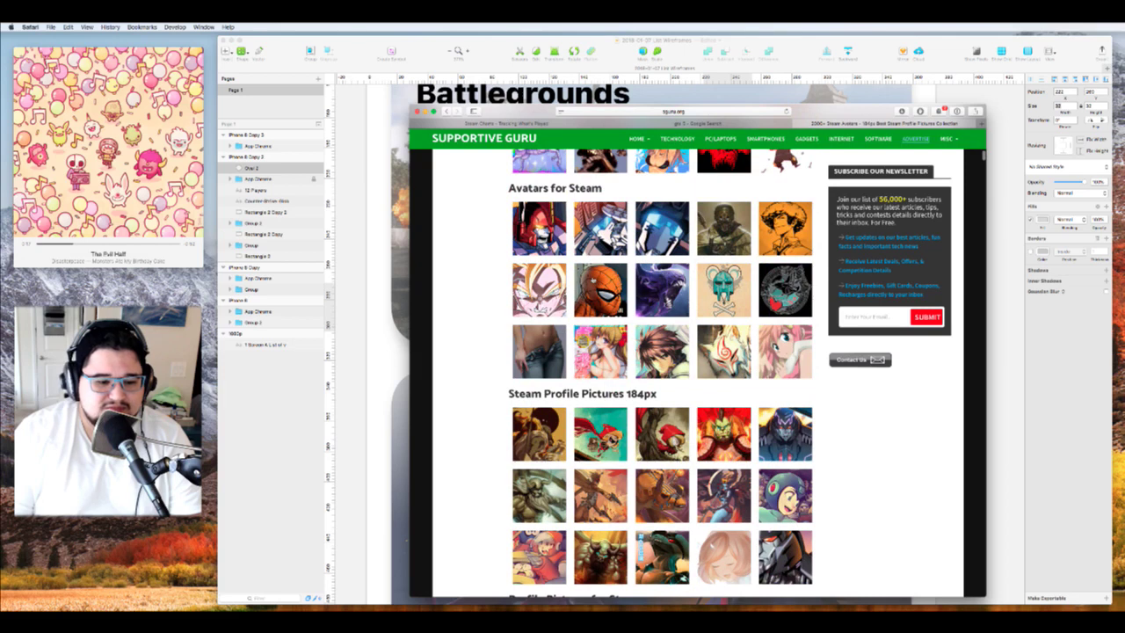
pyautogui.rightClick(597, 275)
pyautogui.click(632, 350)
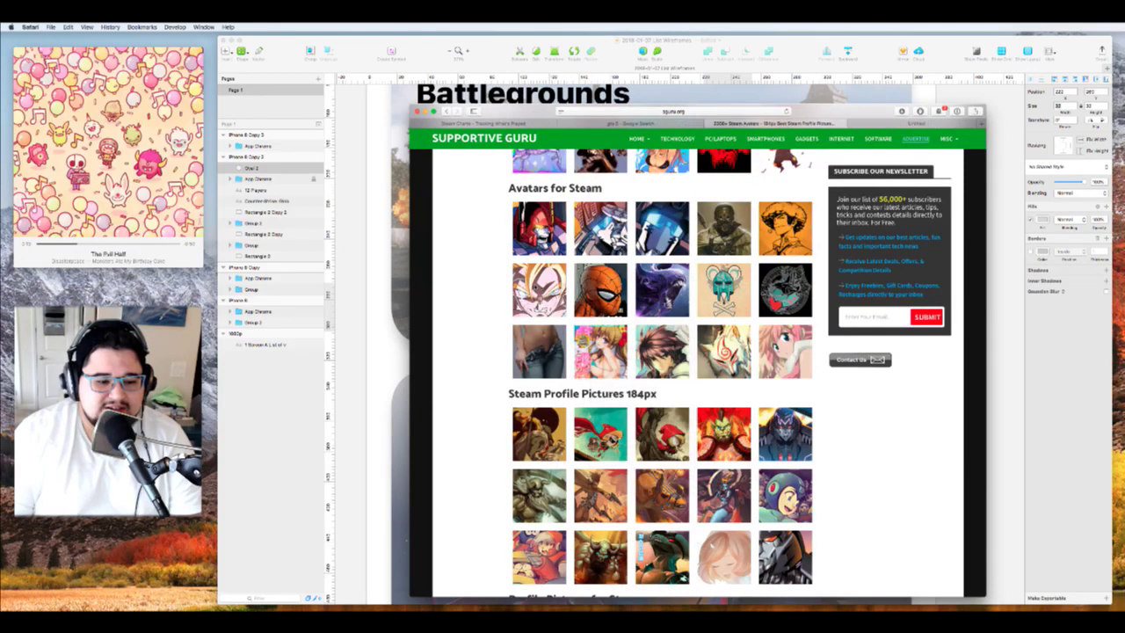
pyautogui.rightClick(603, 297)
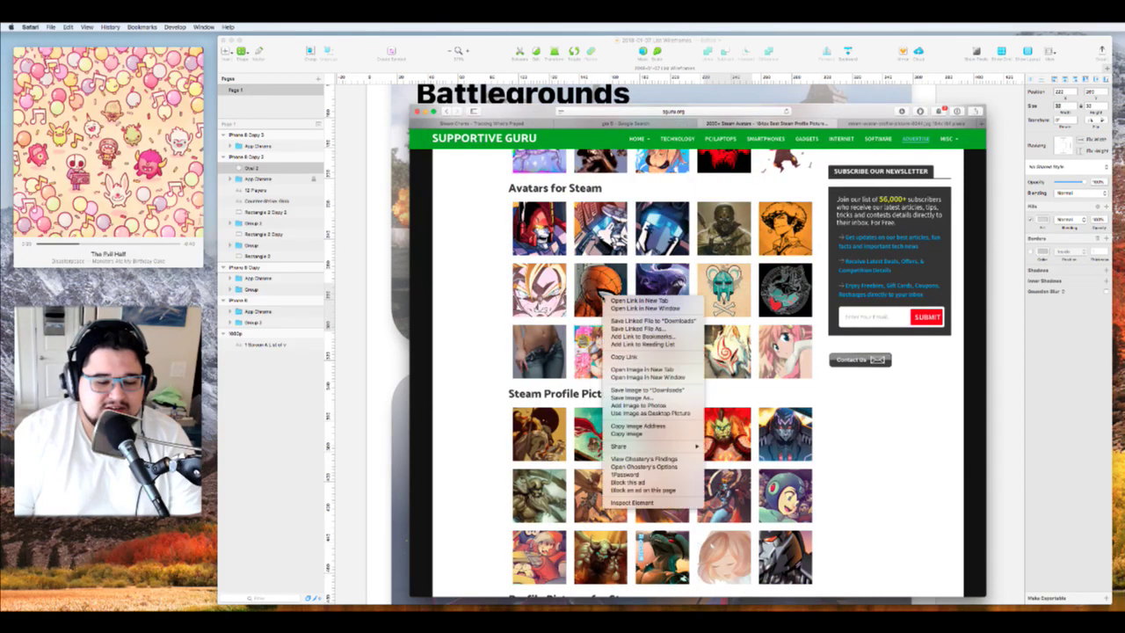
pyautogui.click(647, 391)
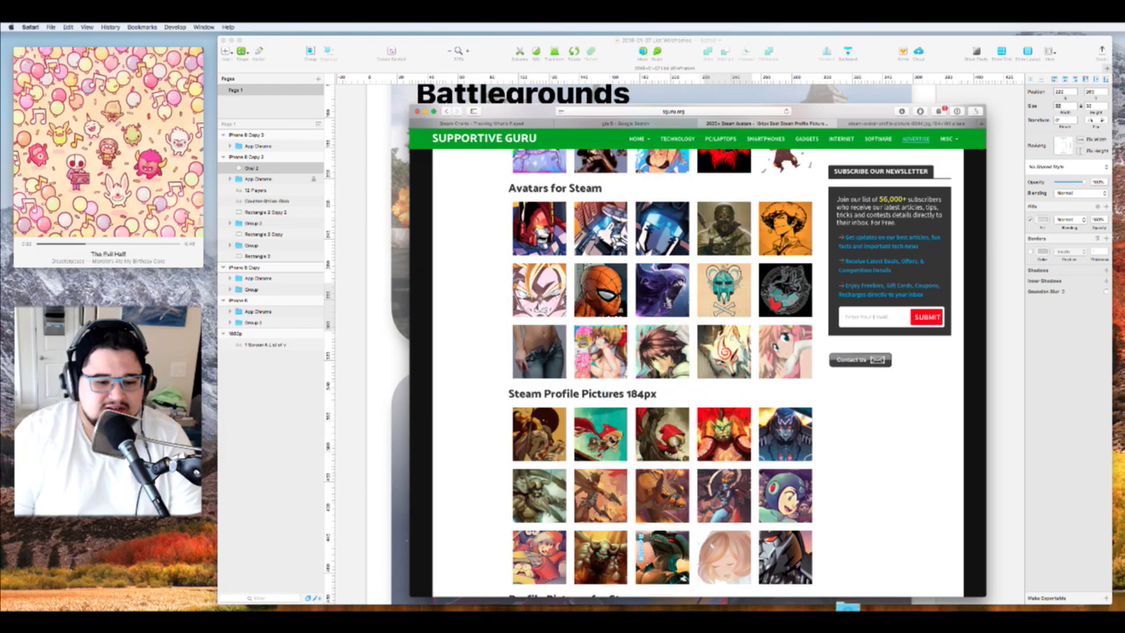
pyautogui.rightClick(716, 355)
pyautogui.click(761, 451)
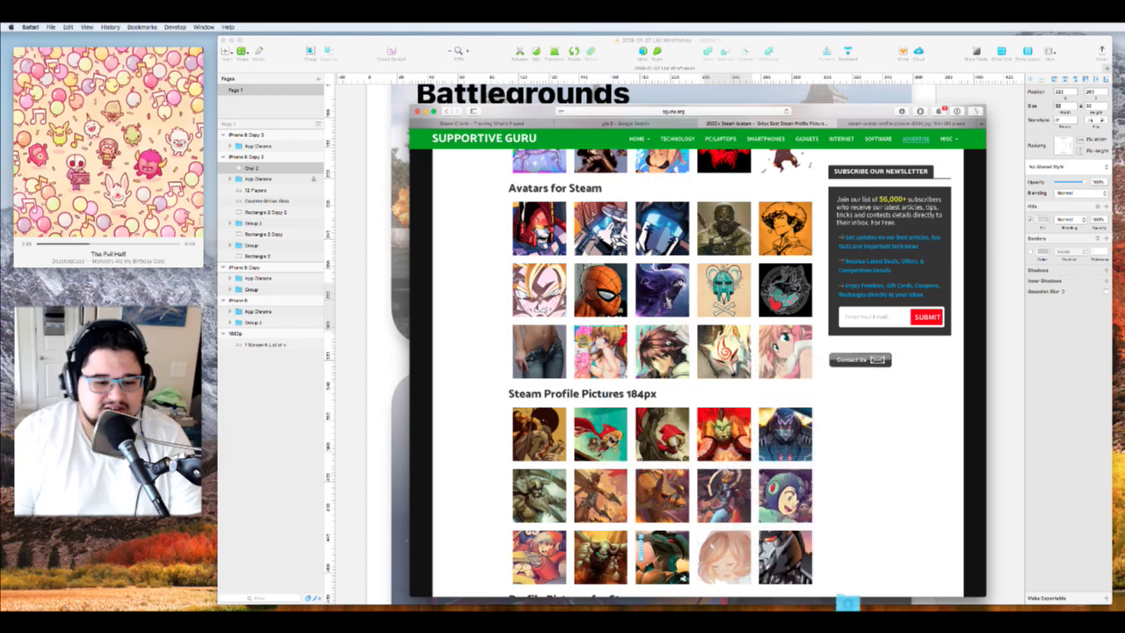
pyautogui.rightClick(672, 336)
pyautogui.click(716, 432)
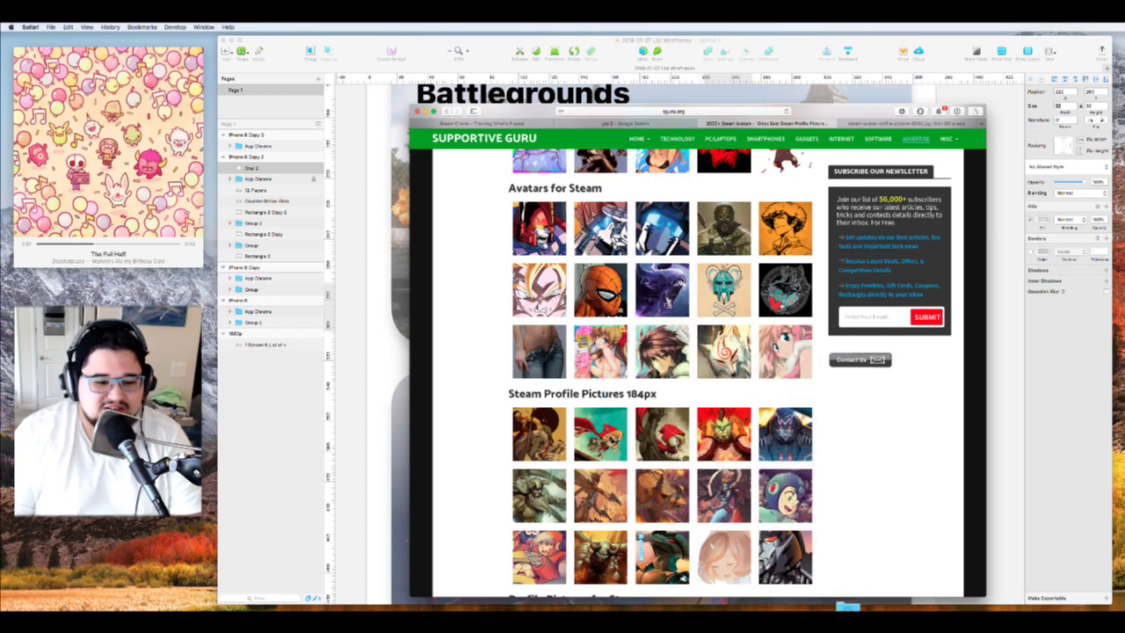
pyautogui.rightClick(781, 303)
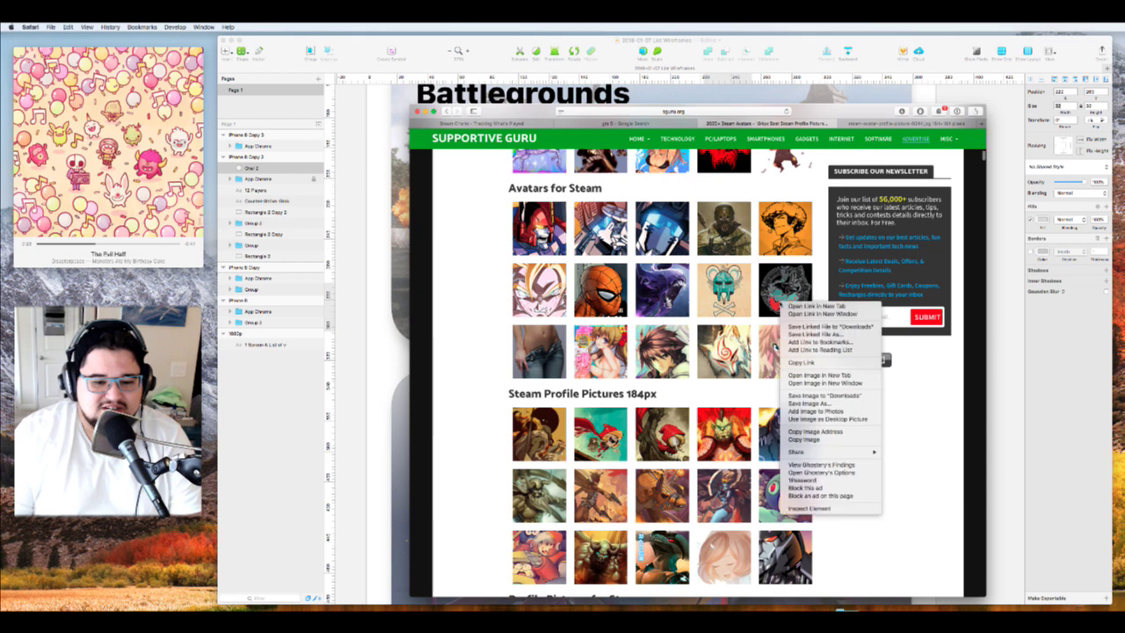
pyautogui.click(827, 395)
# Save the fifth, fourth, third and first pictures in the first row of the Avatars for Steam gallery to the Downloads folder
pyautogui.rightClick(780, 216)
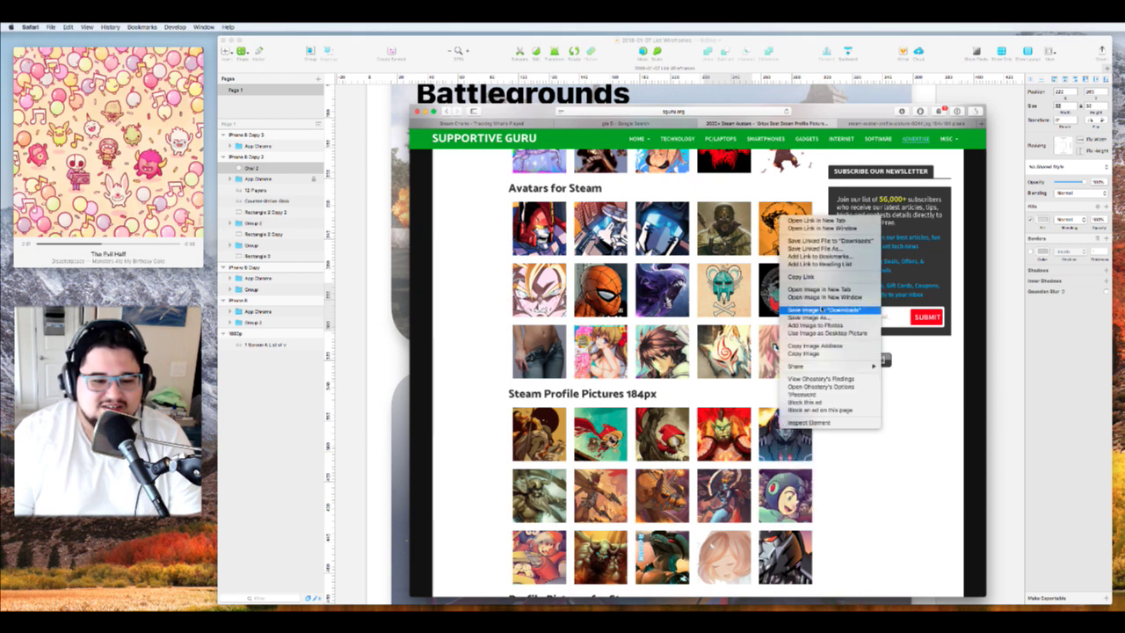
pyautogui.click(825, 309)
pyautogui.rightClick(718, 214)
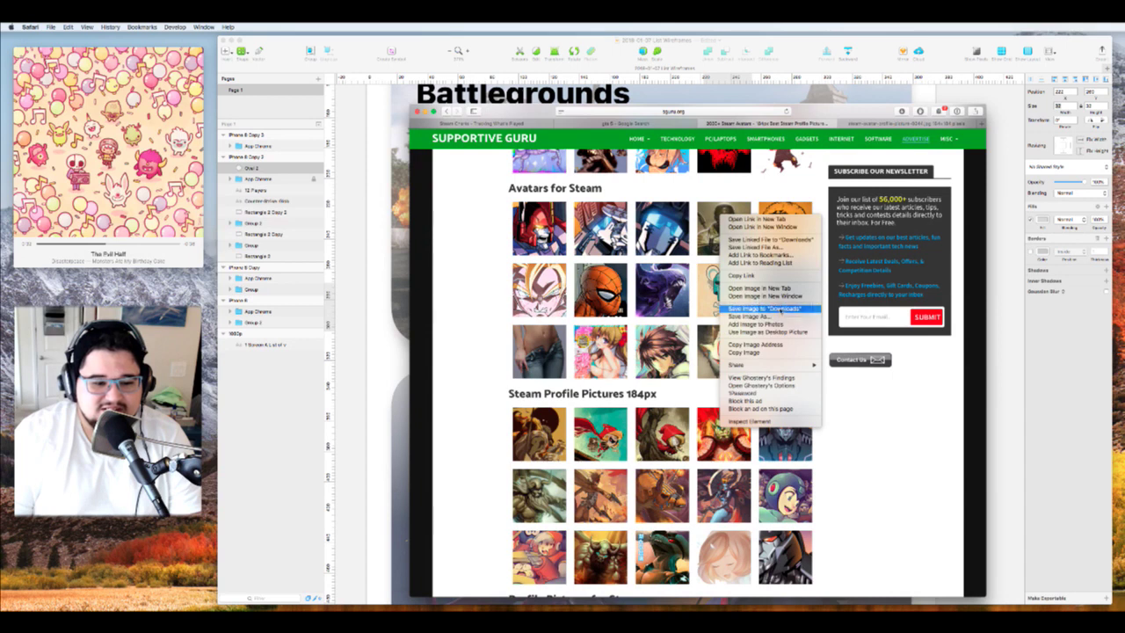
pyautogui.click(780, 308)
pyautogui.rightClick(664, 215)
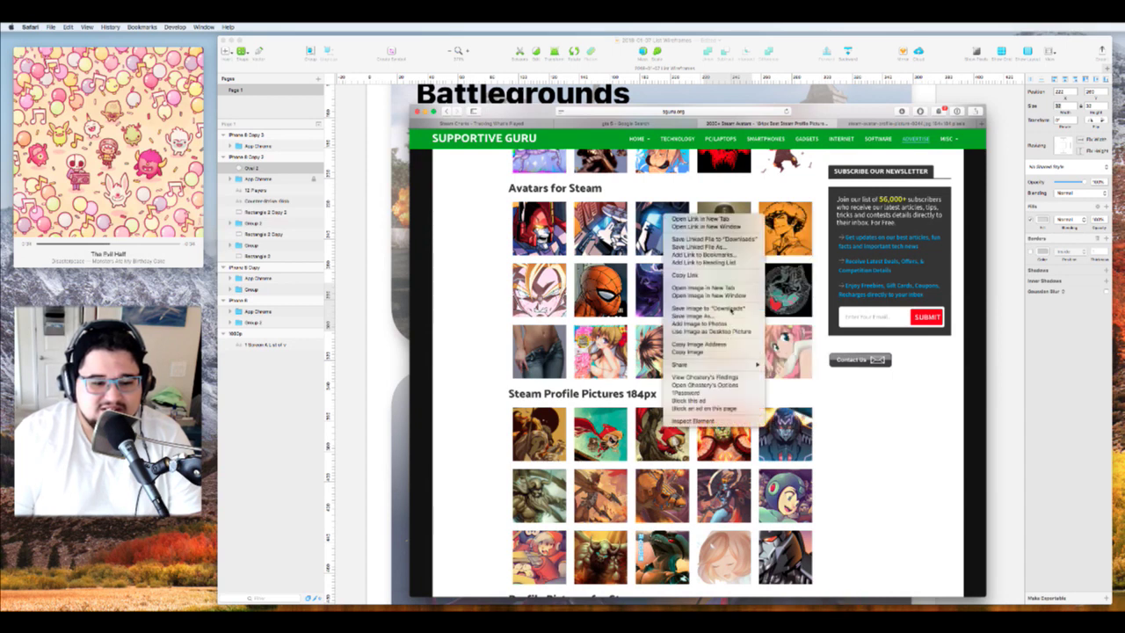
pyautogui.click(731, 309)
pyautogui.rightClick(551, 226)
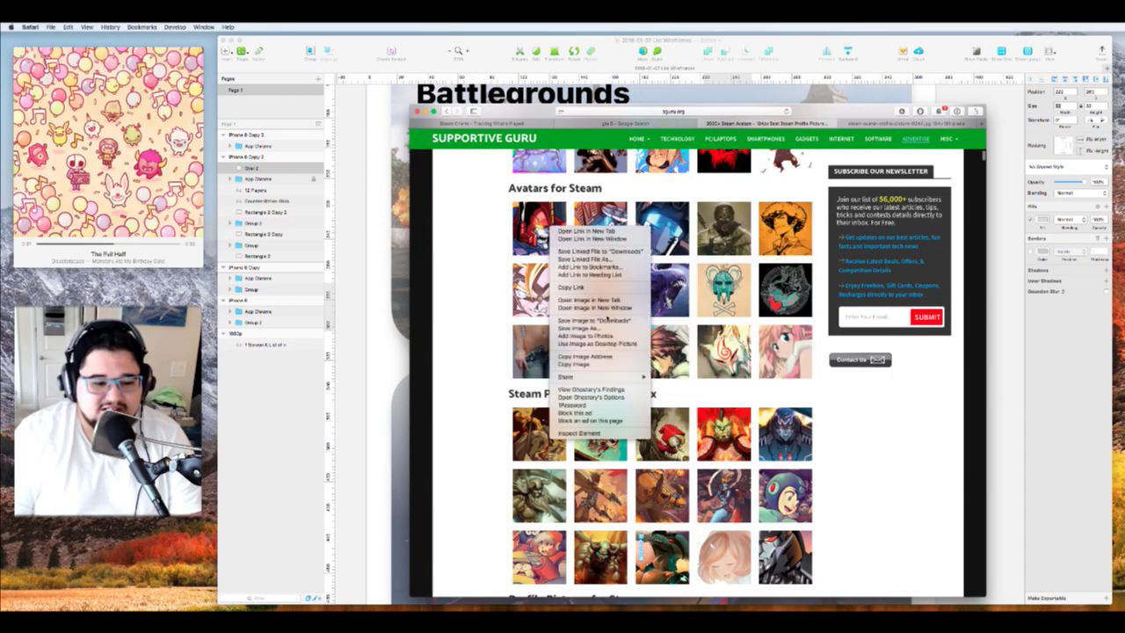
pyautogui.click(594, 319)
# Close the Google search page and the separately opened avatar image page in the browser
pyautogui.rightClick(583, 344)
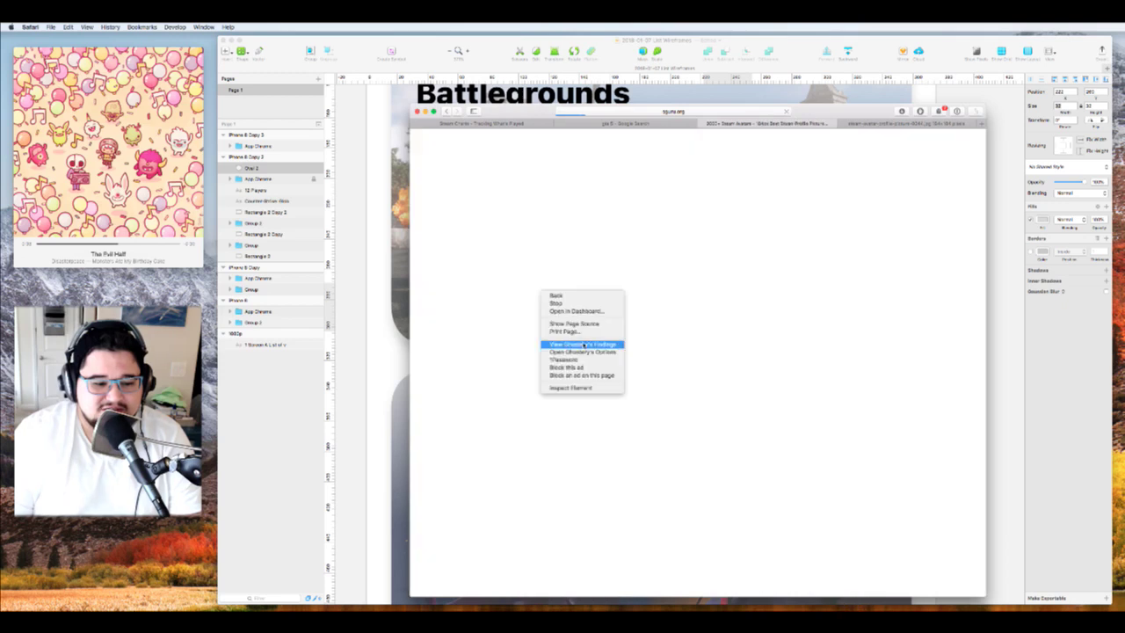
pyautogui.click(718, 217)
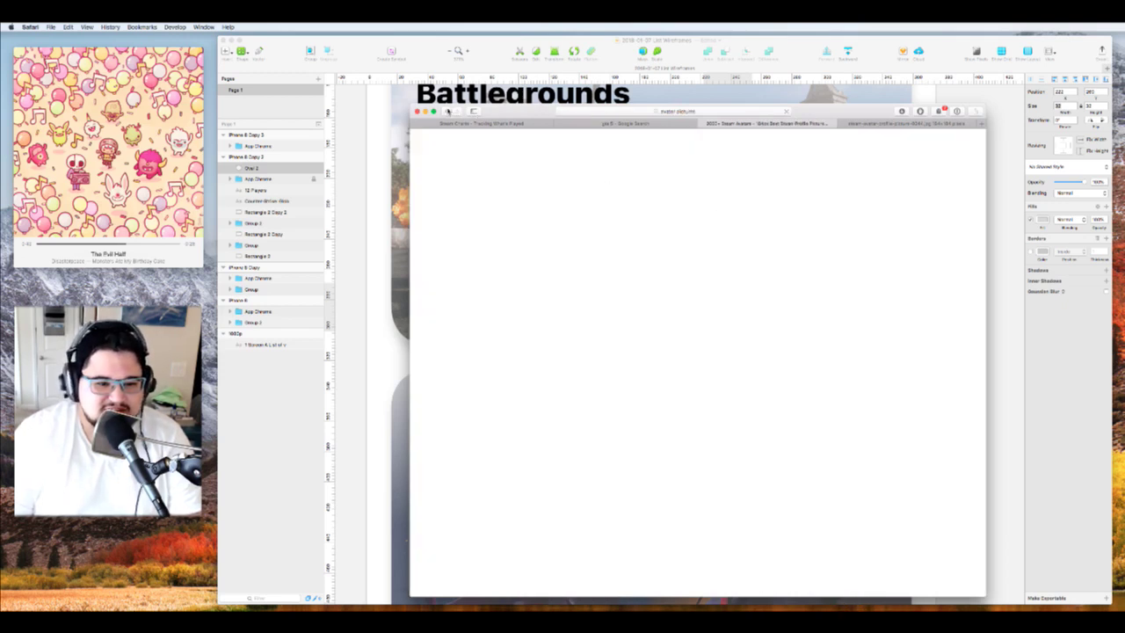
pyautogui.click(681, 122)
pyautogui.press('super+w')
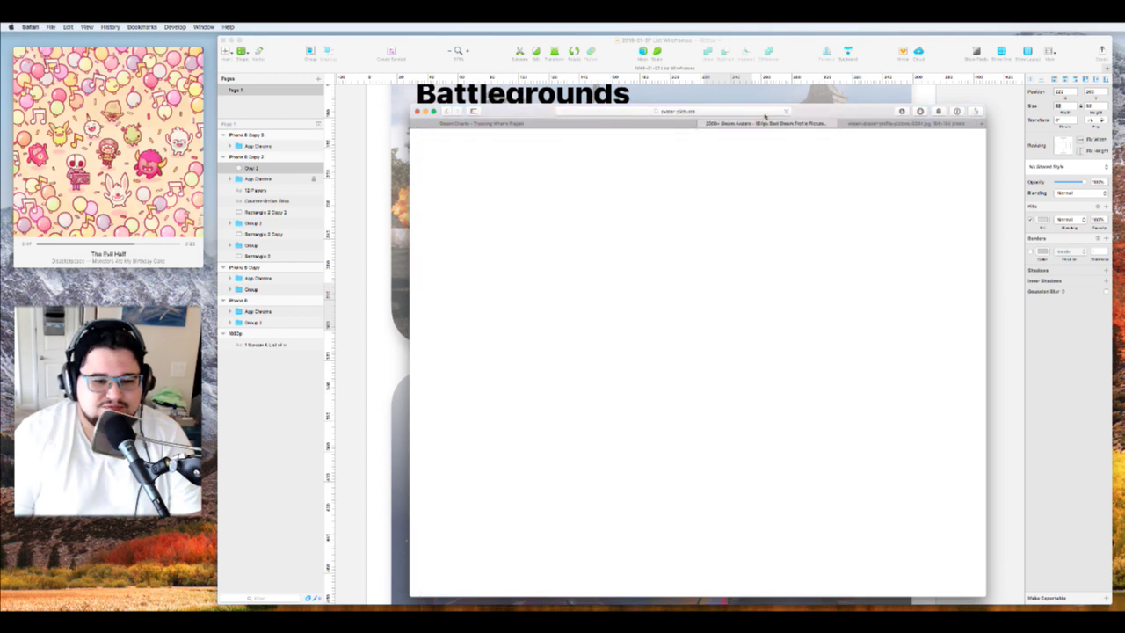
pyautogui.click(853, 123)
pyautogui.press('super+w')
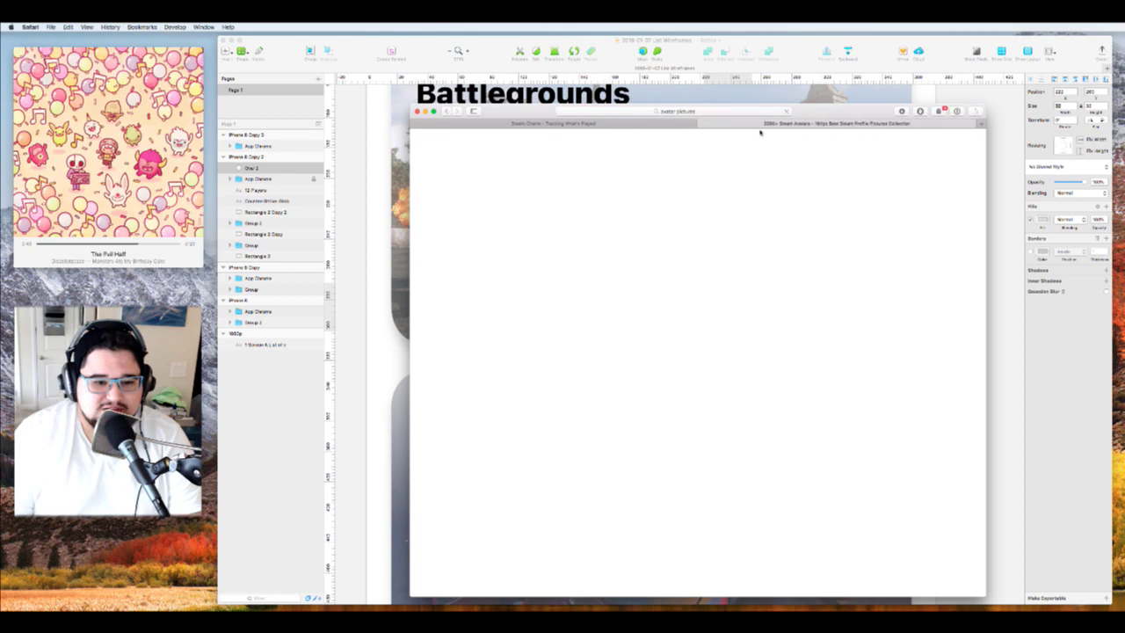
# Open the Downloads folder in Finder and enlarge its window to show more thumbnails
pyautogui.click(847, 594)
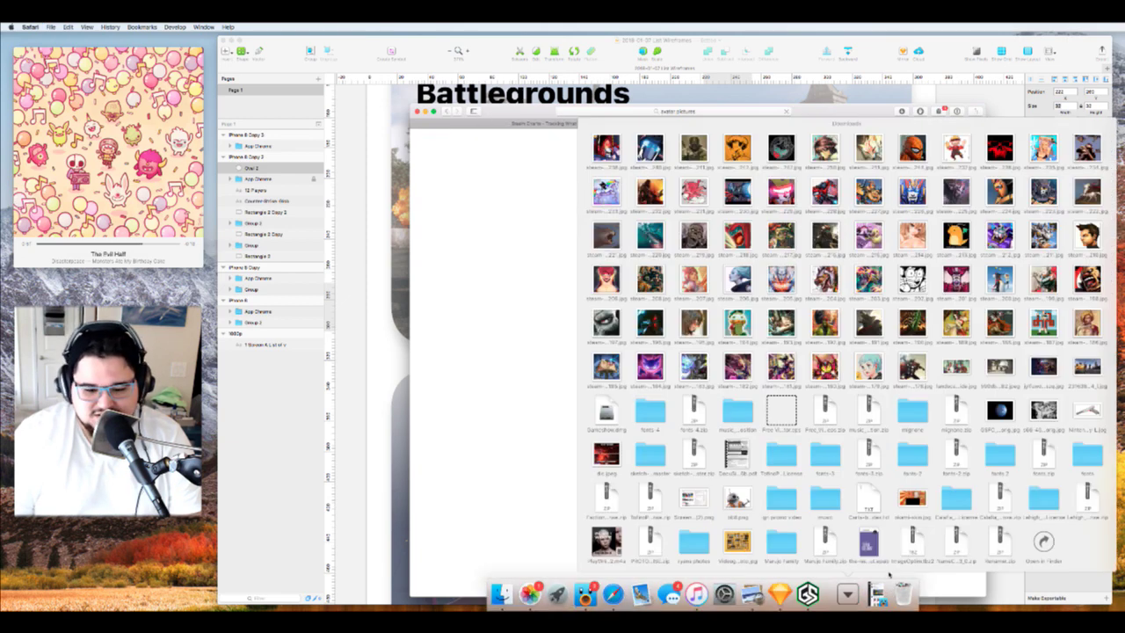
pyautogui.click(1043, 540)
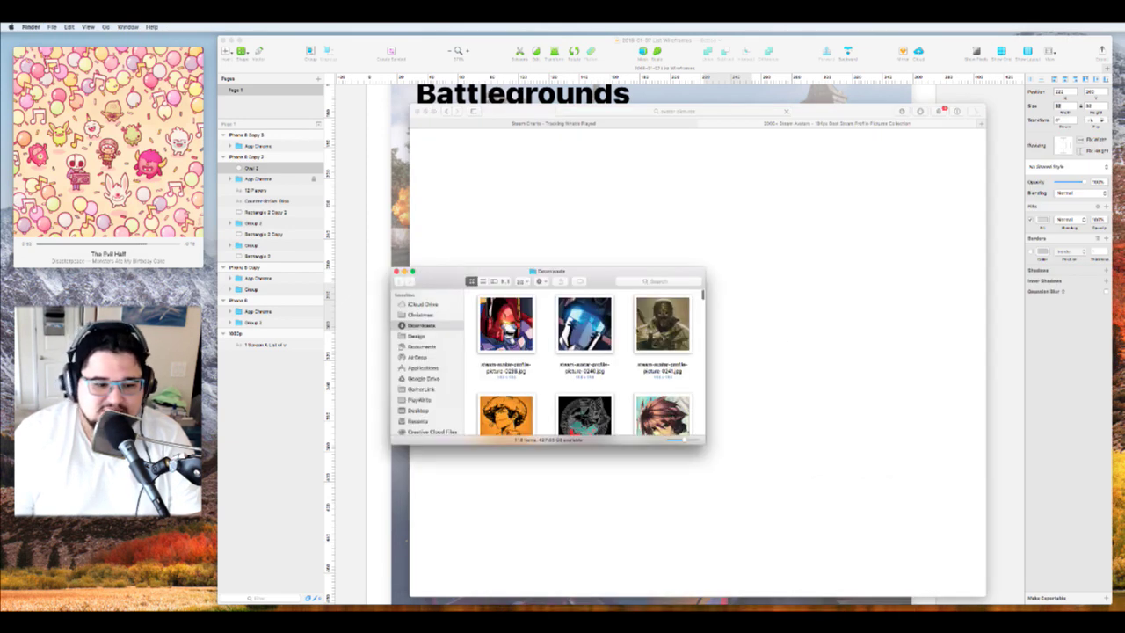
pyautogui.moveTo(703, 270); pyautogui.dragTo(938, 83)
# Move the unwanted steam-avatar-profile-picture files 0235, 0214, 0209 and 0189 from the Downloads folder to the Trash
pyautogui.click(807, 235)
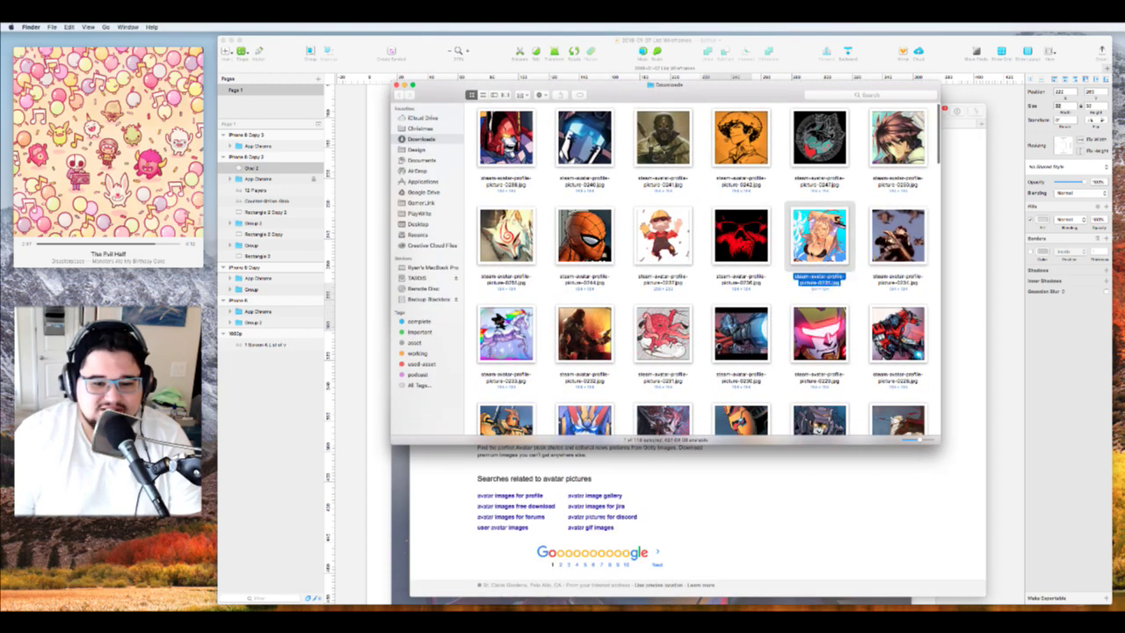
pyautogui.scroll(-5, 810, 254)
pyautogui.scroll(-2, 811, 253)
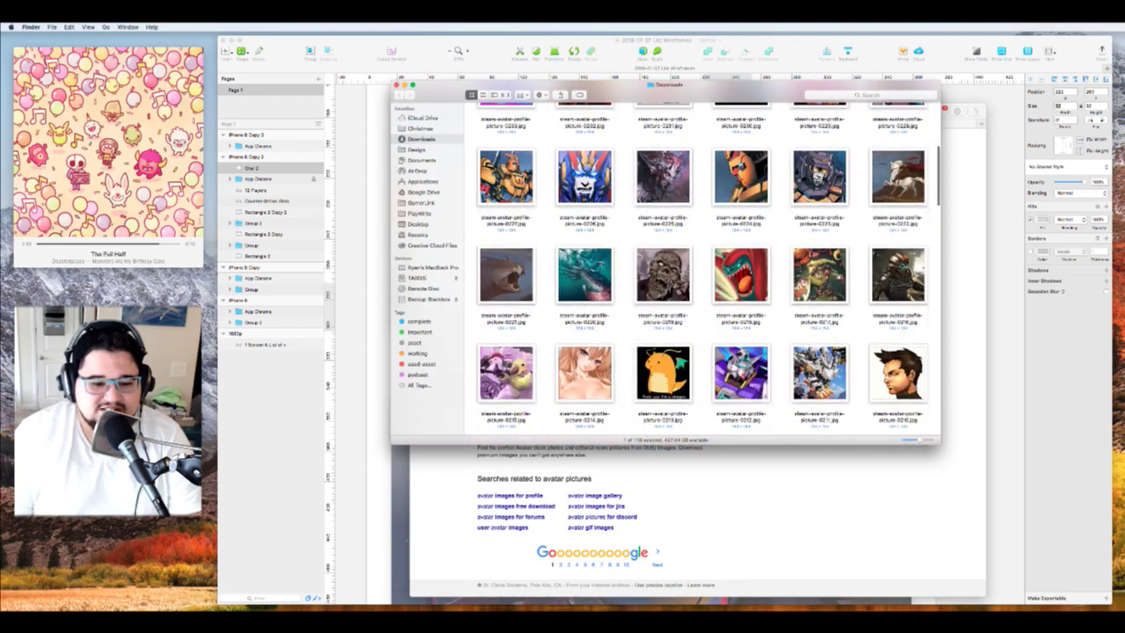
pyautogui.keyDown('super'); pyautogui.click(584, 309); pyautogui.keyUp('super')
pyautogui.scroll(-3, 584, 310)
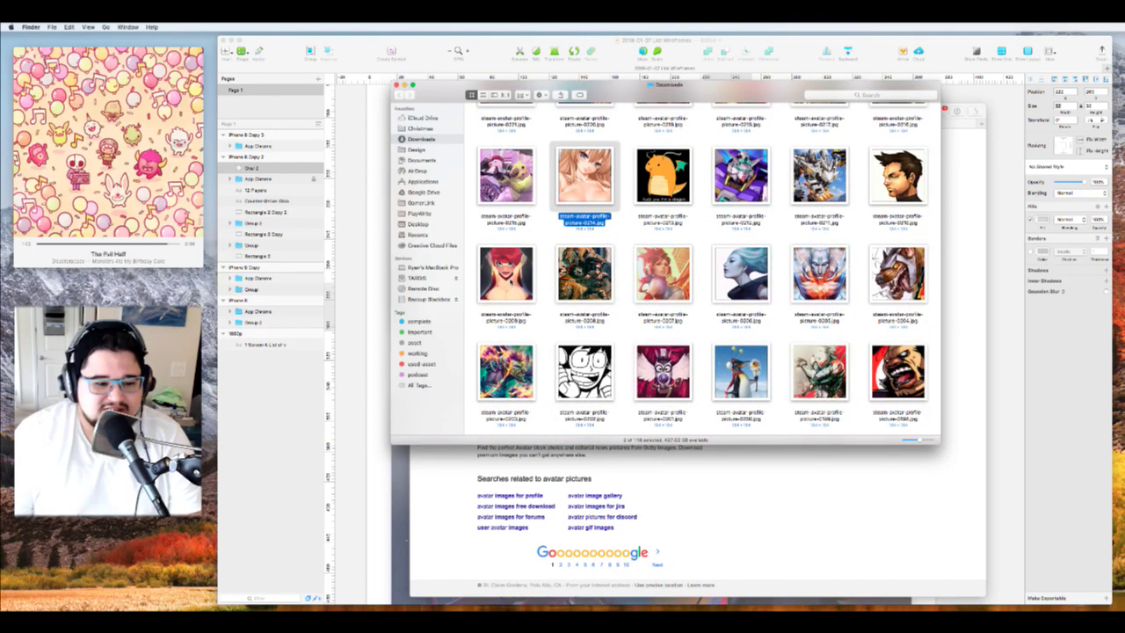
pyautogui.keyDown('super'); pyautogui.click(506, 283); pyautogui.keyUp('super')
pyautogui.scroll(-10, 703, 263)
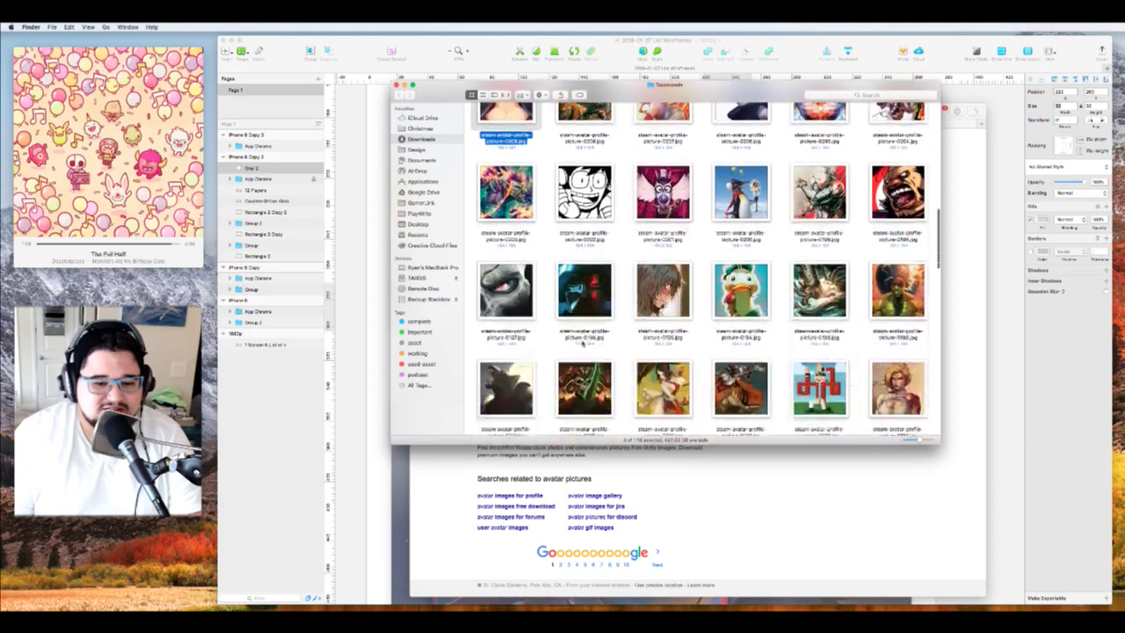
pyautogui.keyDown('super'); pyautogui.click(652, 231); pyautogui.keyUp('super')
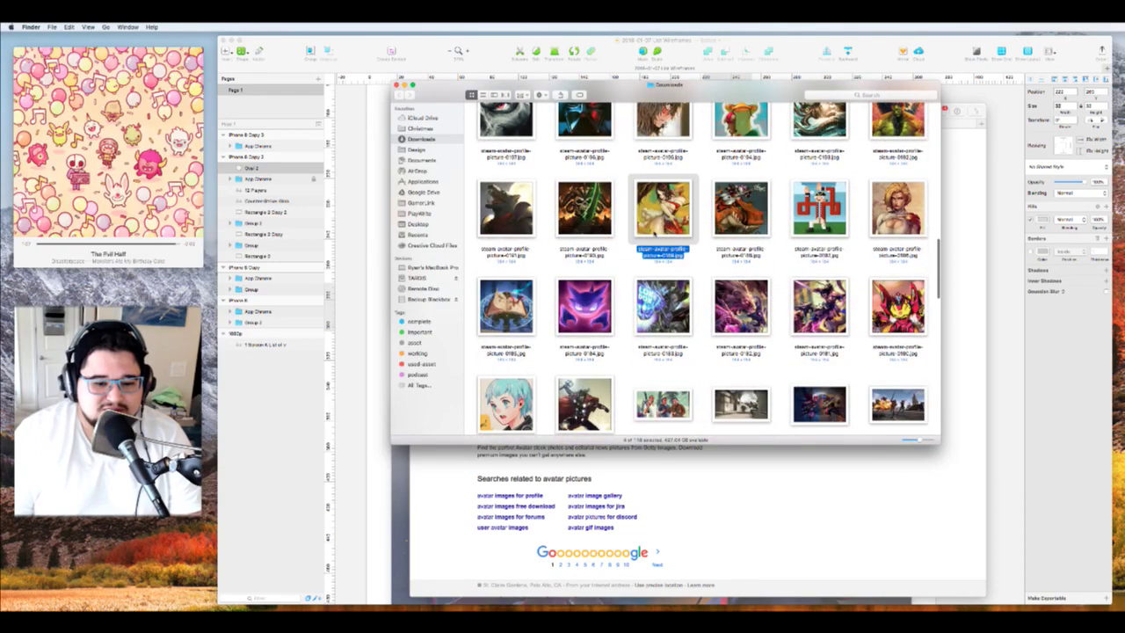
pyautogui.press('super+BackSpace')
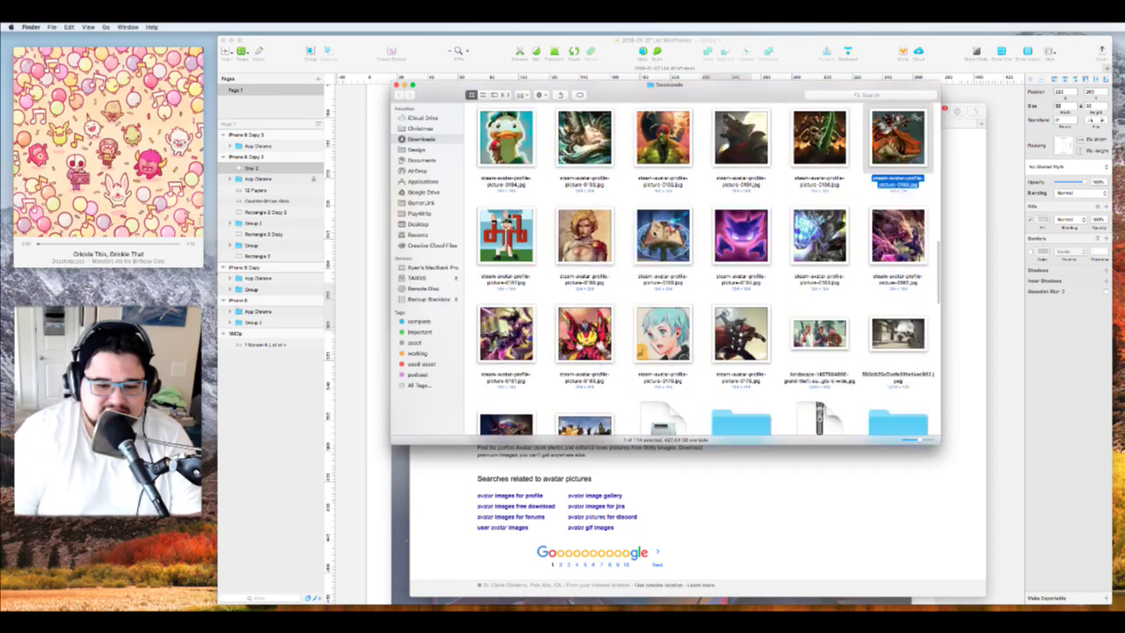
# Group all the steam-avatar-profile-picture files in Downloads into a new folder named Avatars, and open that folder
pyautogui.moveTo(770, 389); pyautogui.dragTo(470, 24)
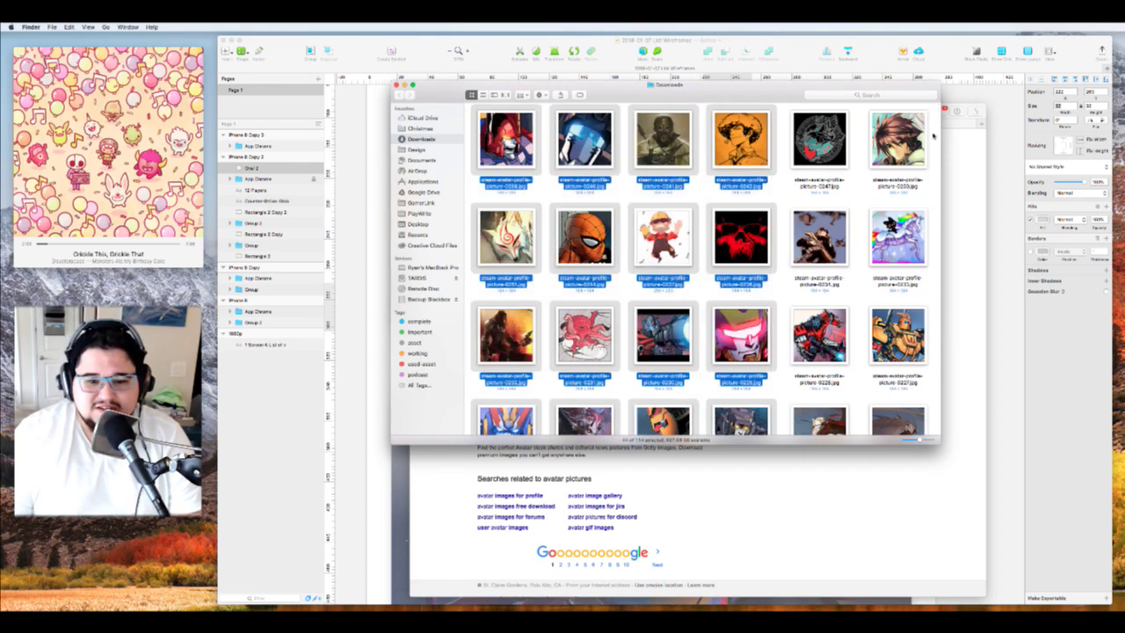
pyautogui.moveTo(935, 135); pyautogui.dragTo(841, 326)
pyautogui.scroll(-4, 842, 326)
pyautogui.scroll(-1, 844, 260)
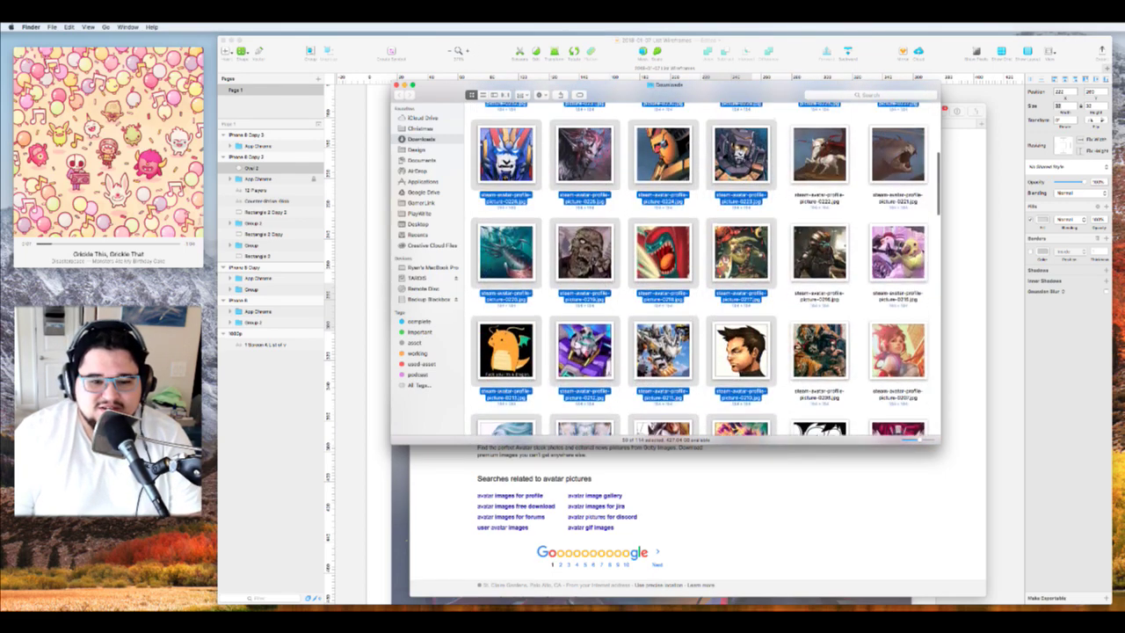
pyautogui.moveTo(783, 167); pyautogui.dragTo(778, 440)
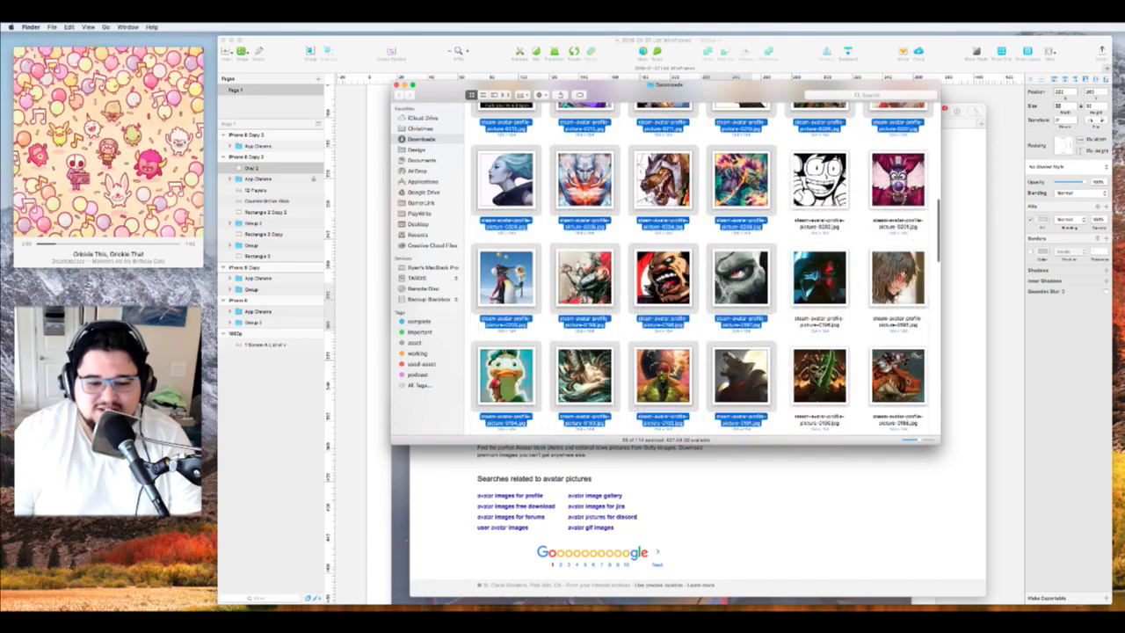
pyautogui.click(938, 162)
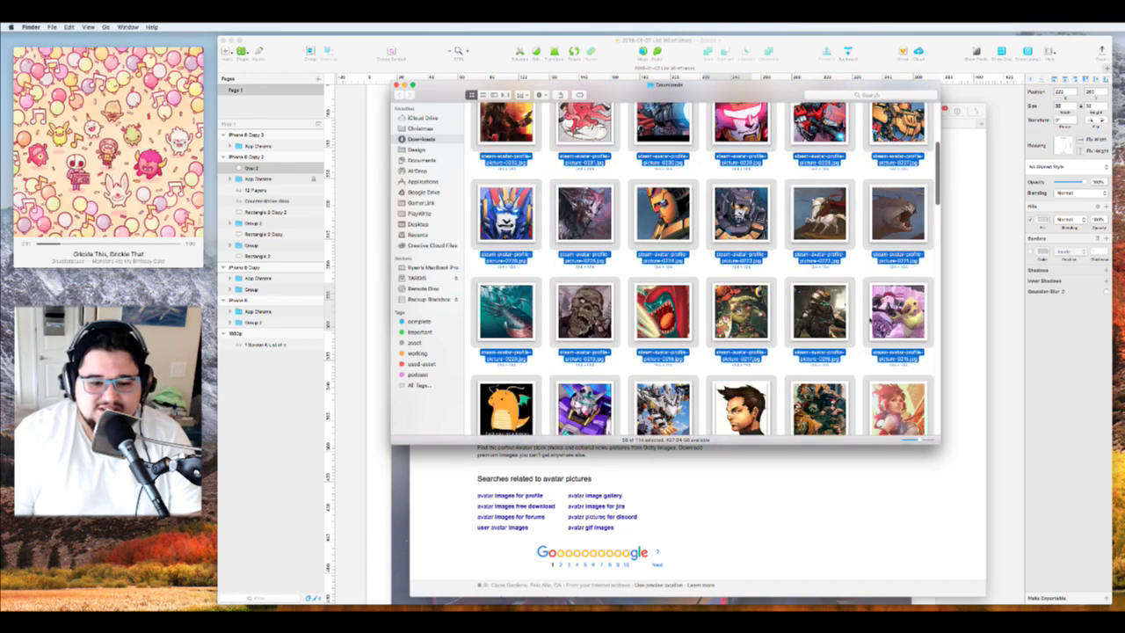
pyautogui.scroll(-5, 870, 320)
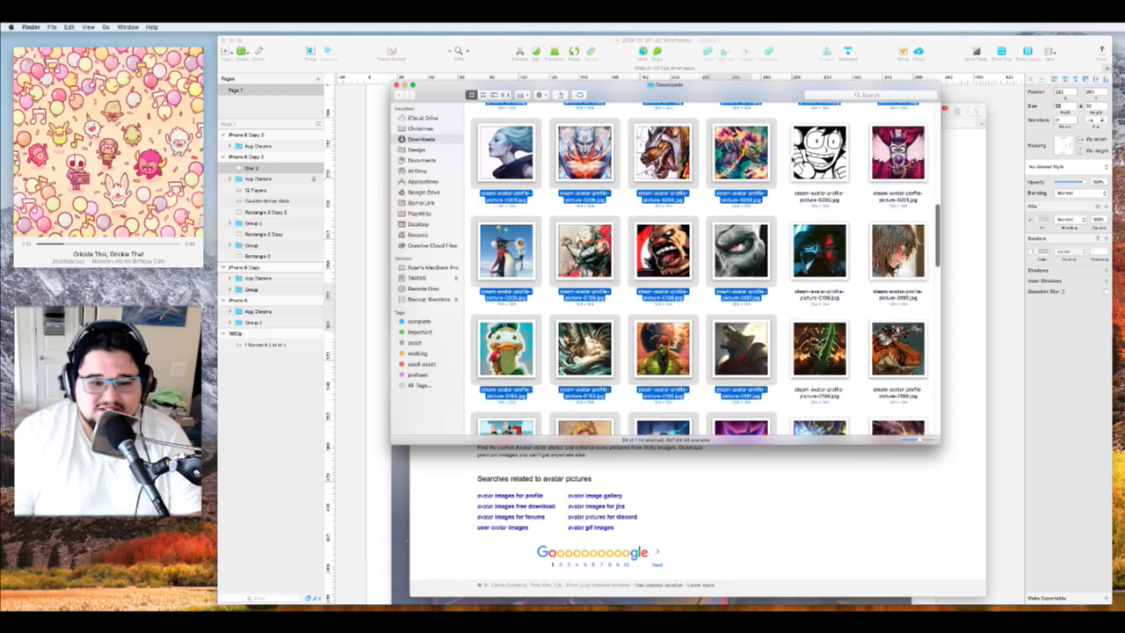
pyautogui.moveTo(783, 158); pyautogui.dragTo(907, 351)
pyautogui.scroll(-3, 907, 351)
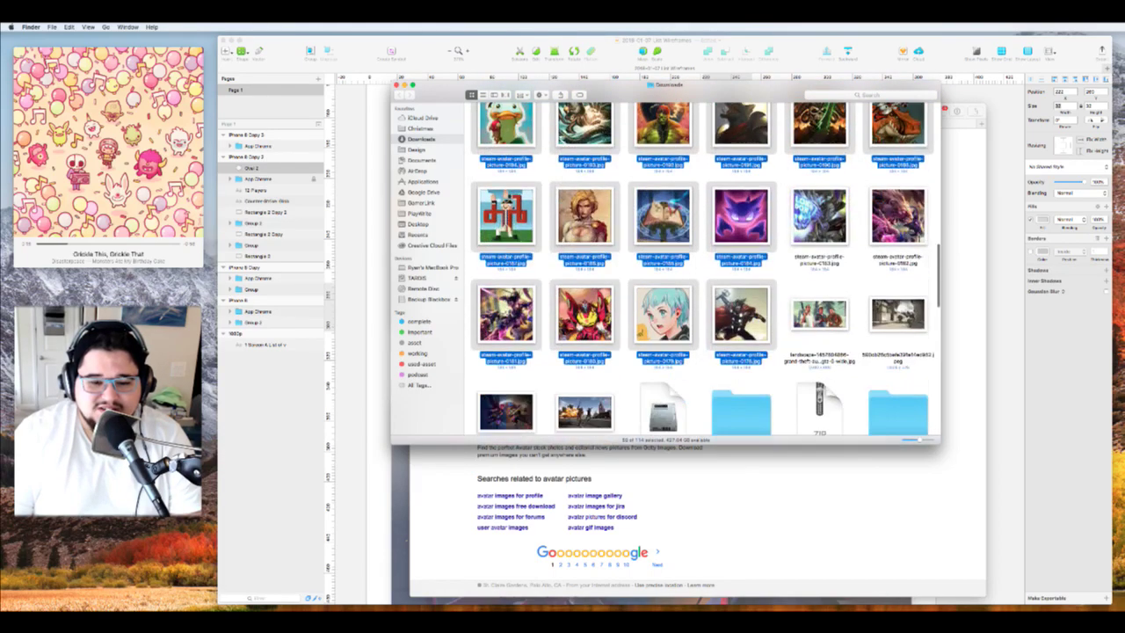
pyautogui.keyDown('super'); pyautogui.click(819, 218); pyautogui.keyUp('super')
pyautogui.keyDown('super'); pyautogui.click(890, 216); pyautogui.keyUp('super')
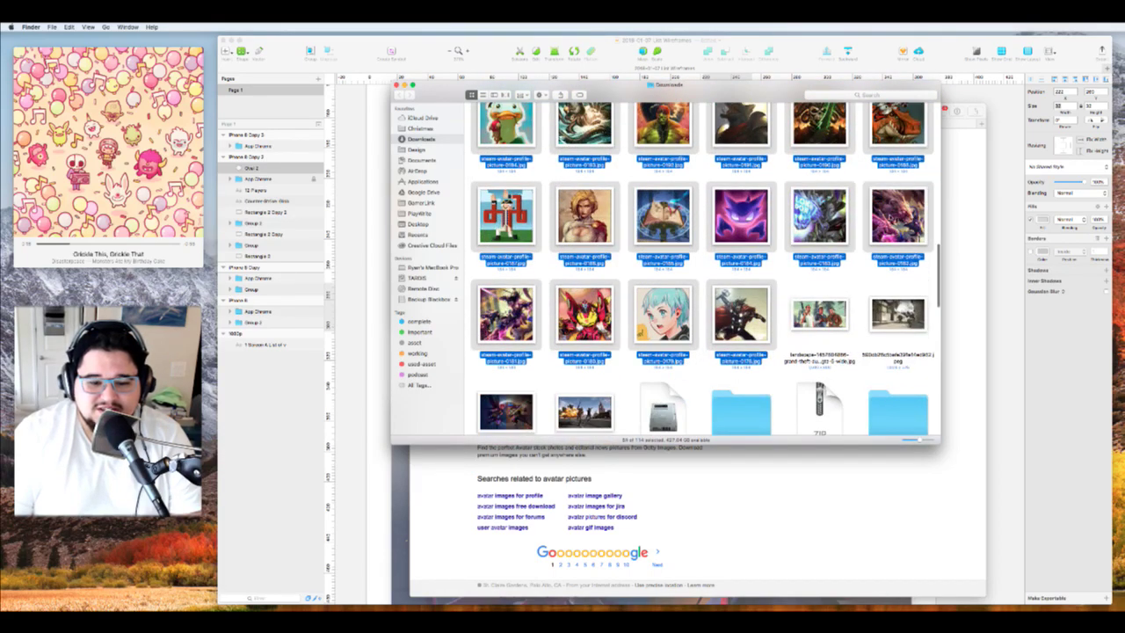
pyautogui.rightClick(755, 214)
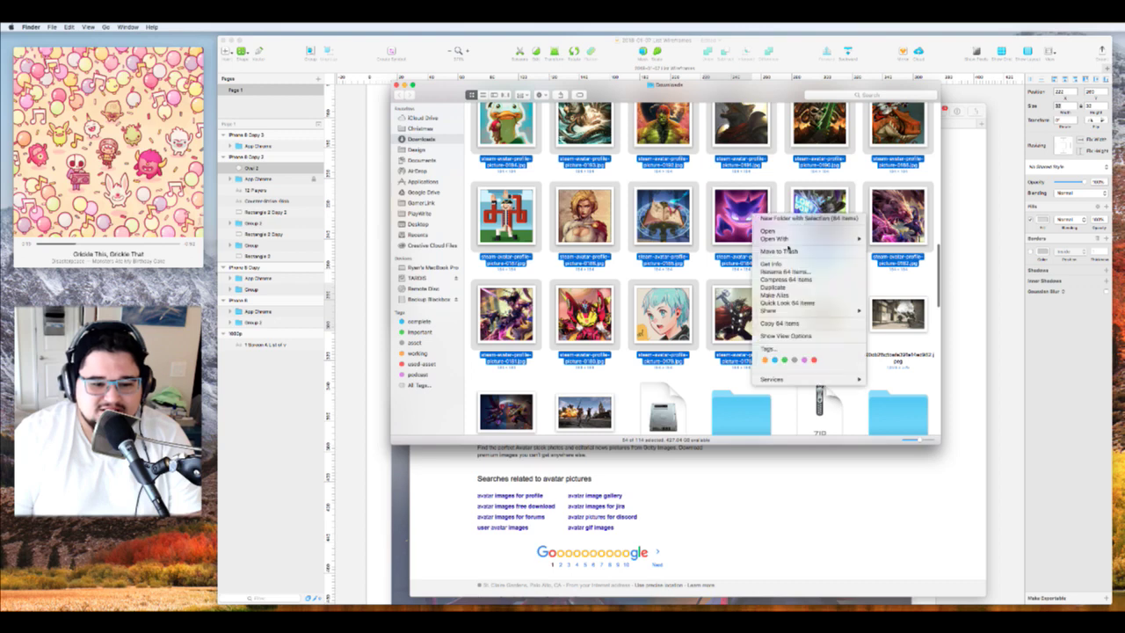
pyautogui.click(796, 219)
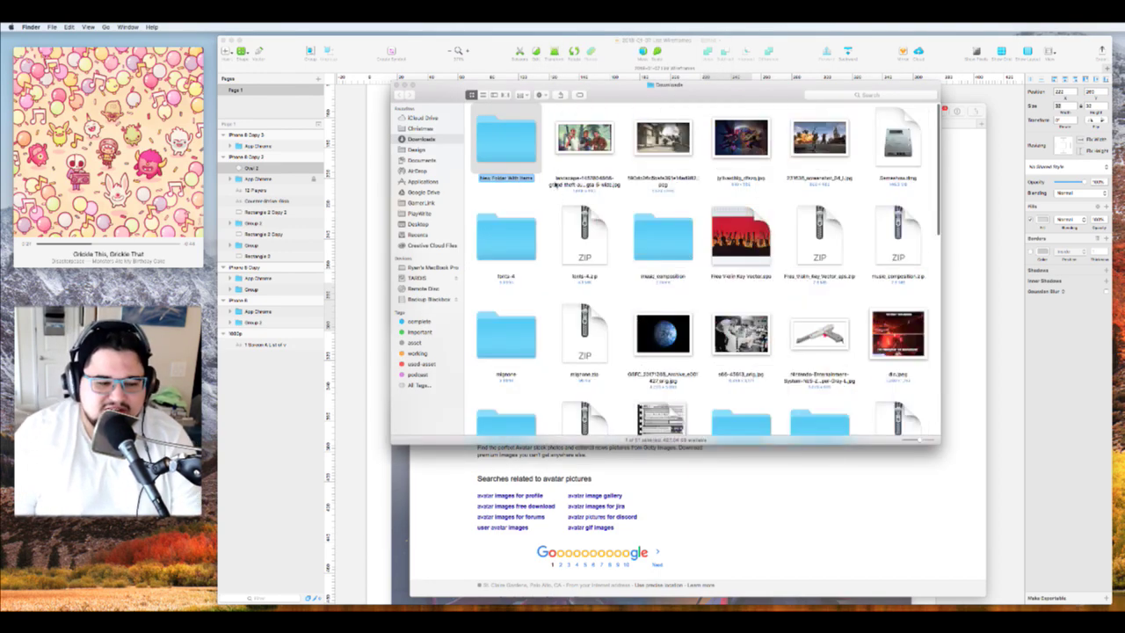
pyautogui.write('Avatars')
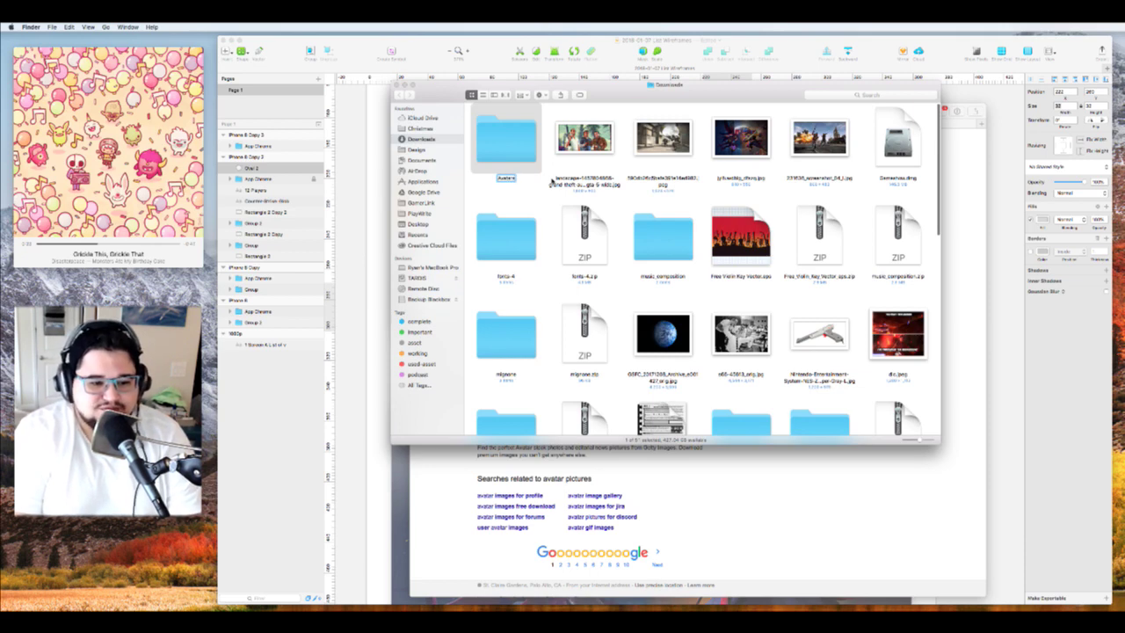
pyautogui.press('Return')
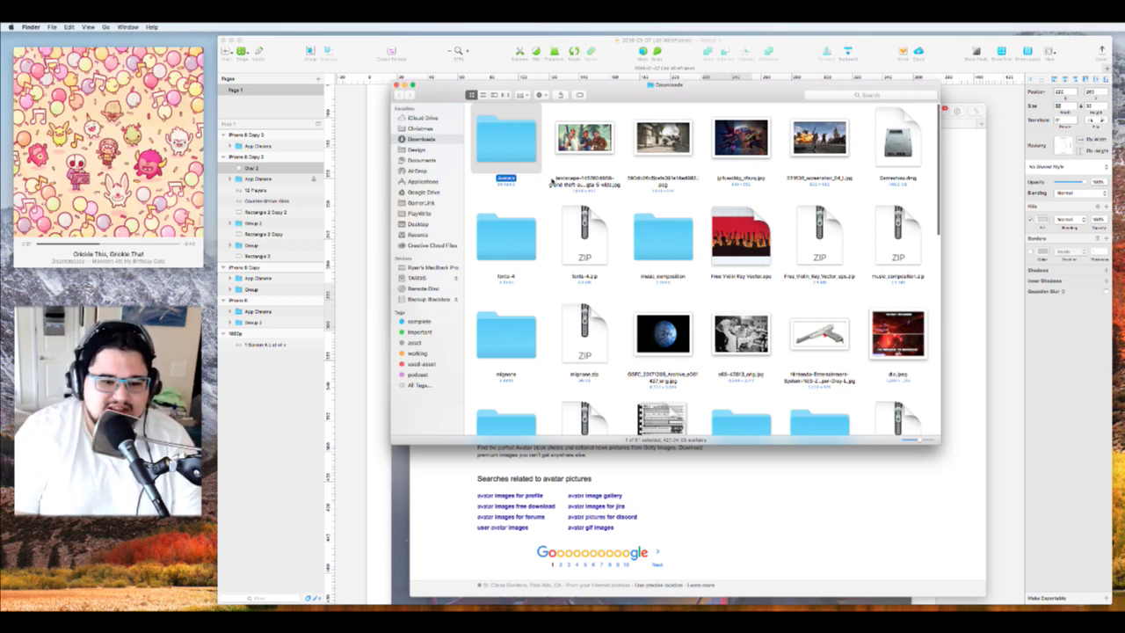
pyautogui.press('super+Down')
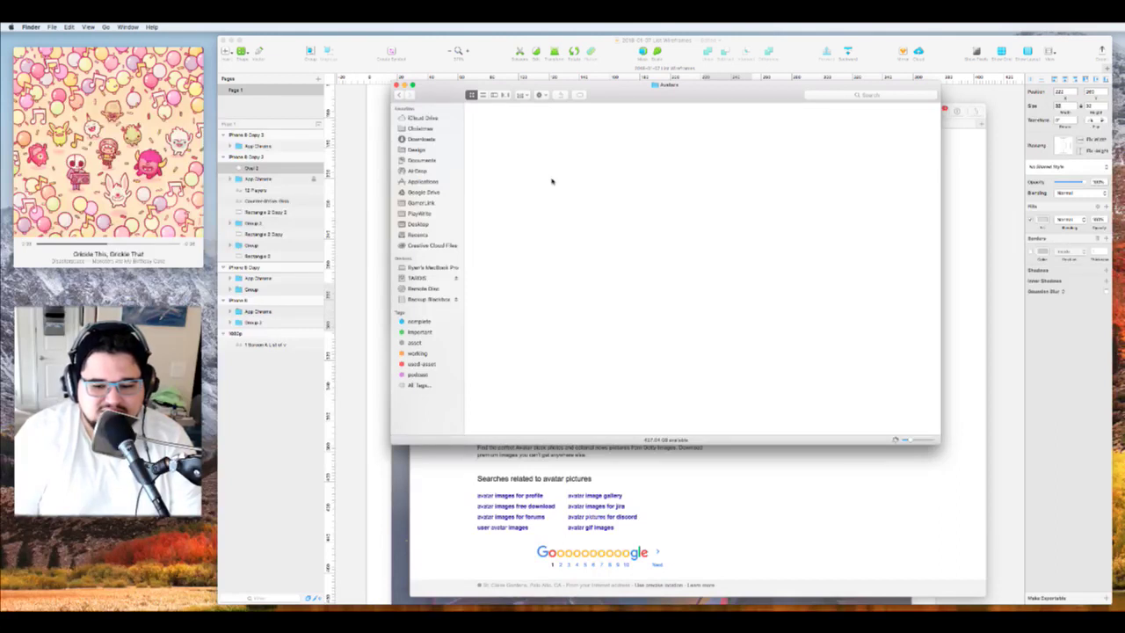
# Switch to Safari, go back over the avatar pictures search results and quit the browser
pyautogui.moveTo(723, 594)
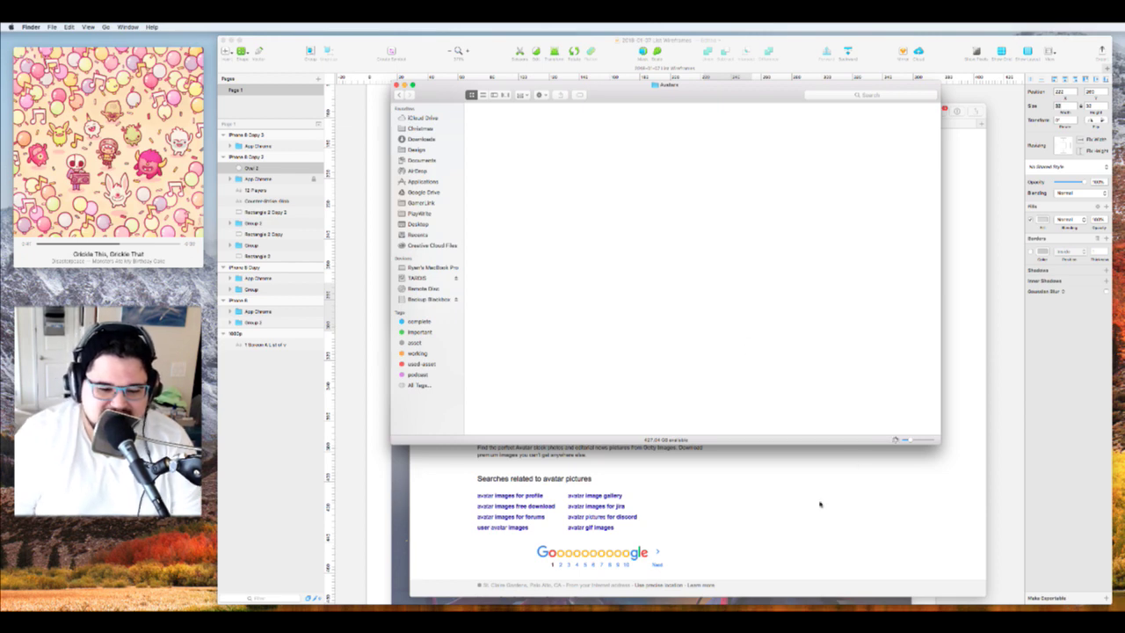
pyautogui.click(749, 522)
pyautogui.scroll(5, 714, 232)
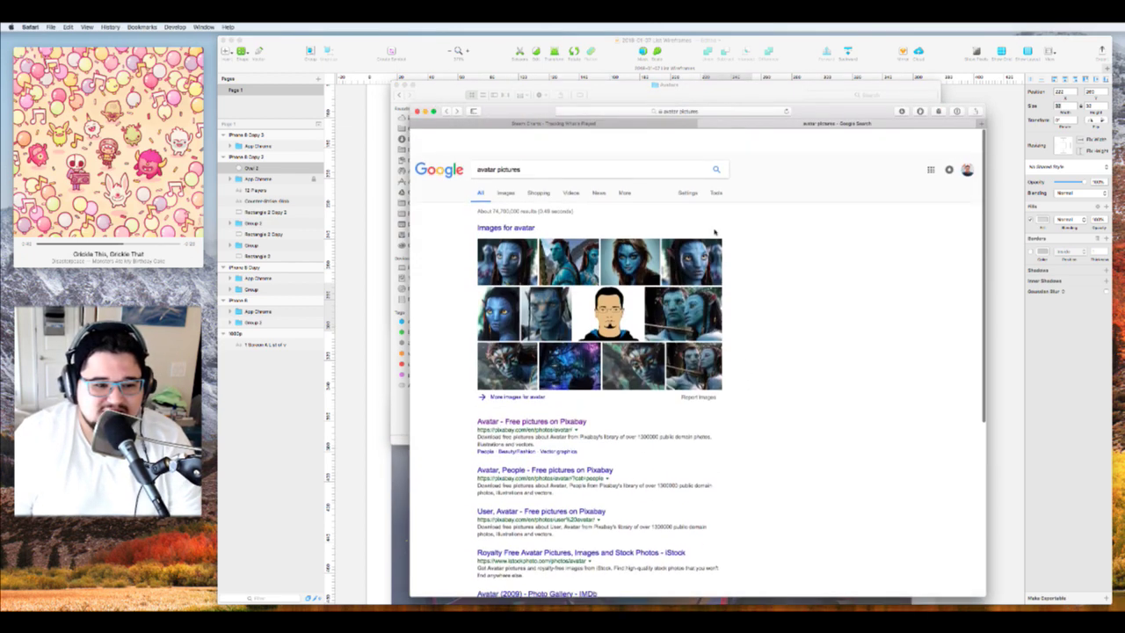
pyautogui.press('super+q')
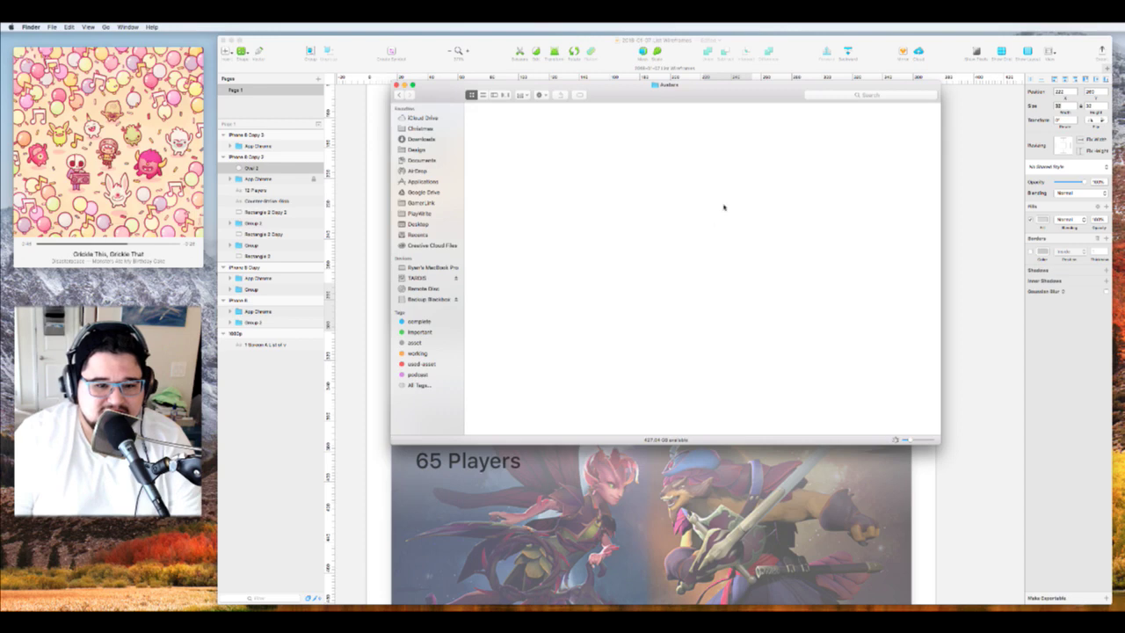
# Reopen Safari and move its empty window aside, out of the way of the design document, narrowing it
pyautogui.moveTo(672, 606)
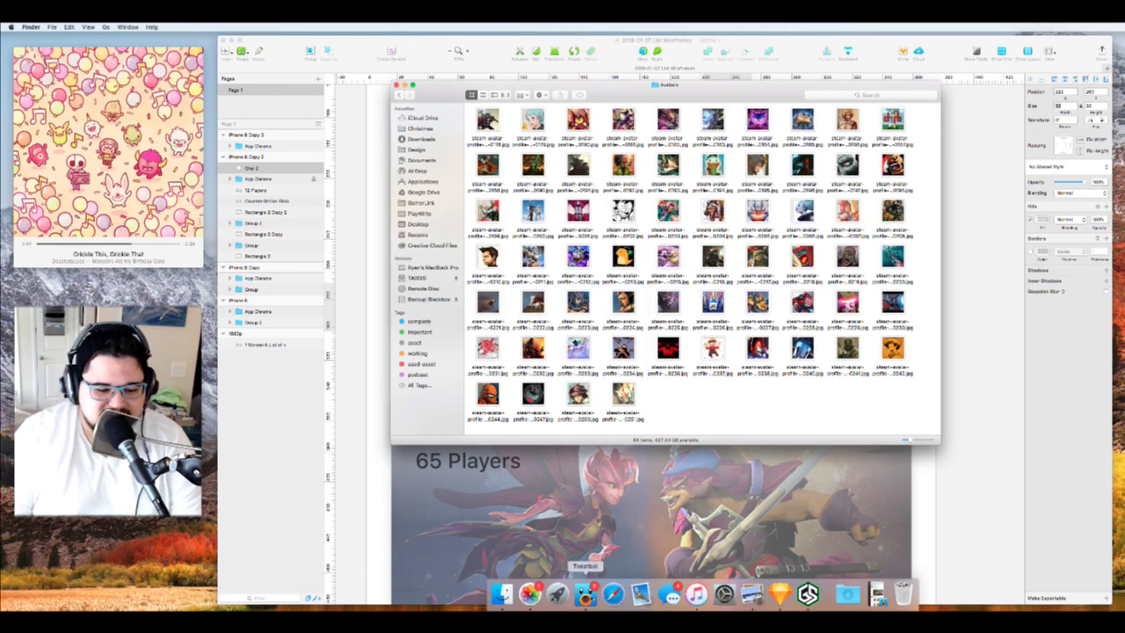
pyautogui.click(614, 594)
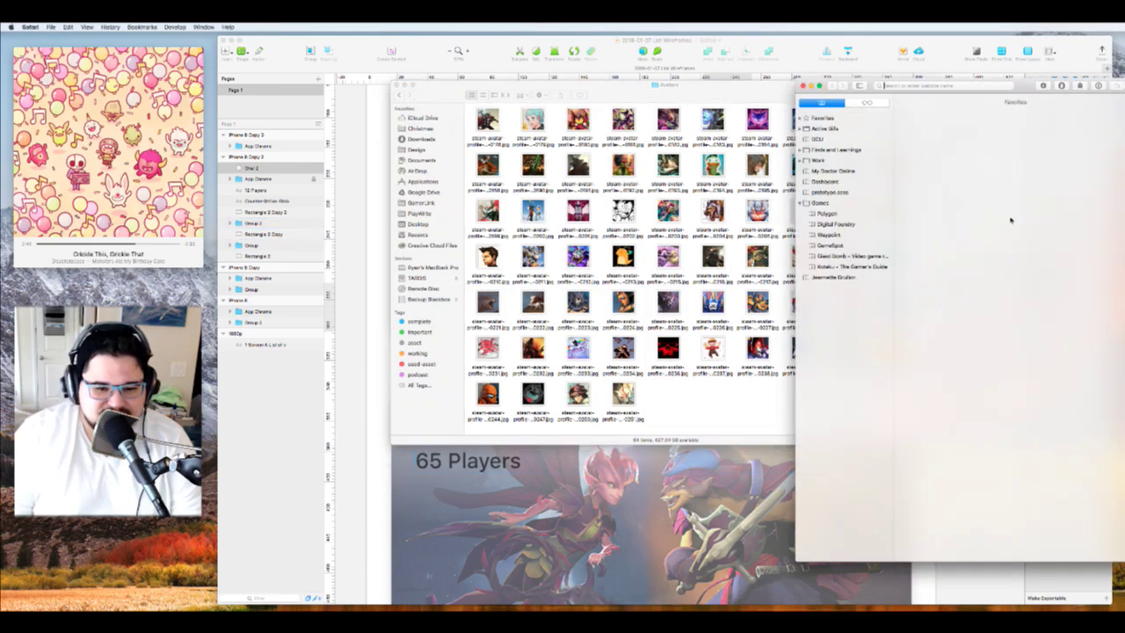
pyautogui.moveTo(991, 84); pyautogui.dragTo(1124, 42)
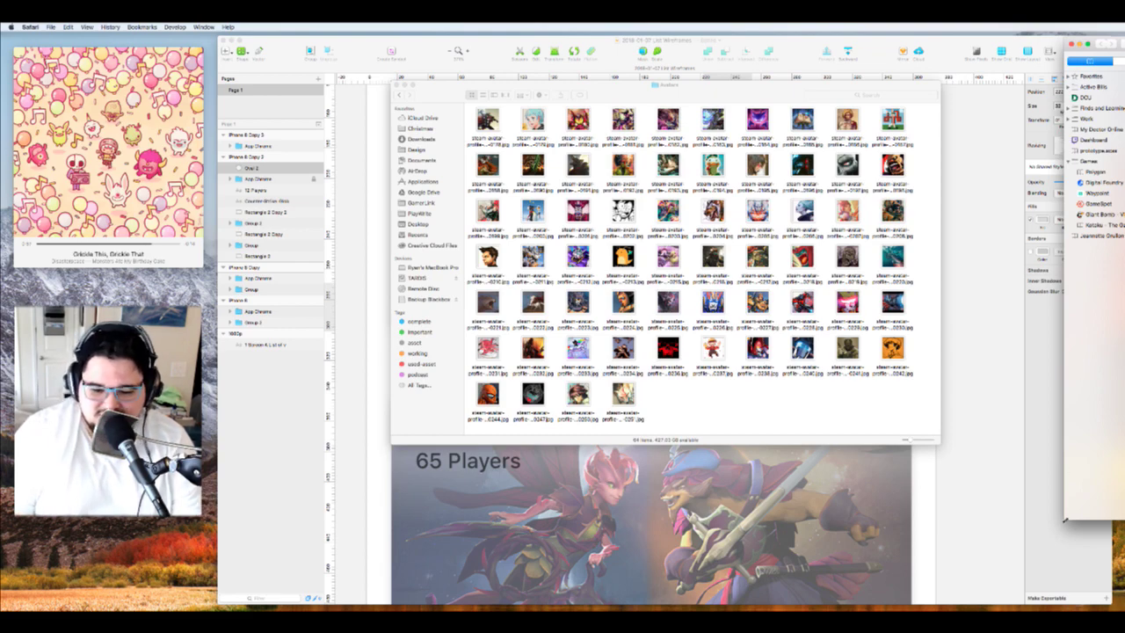
pyautogui.moveTo(1065, 519); pyautogui.dragTo(1124, 519)
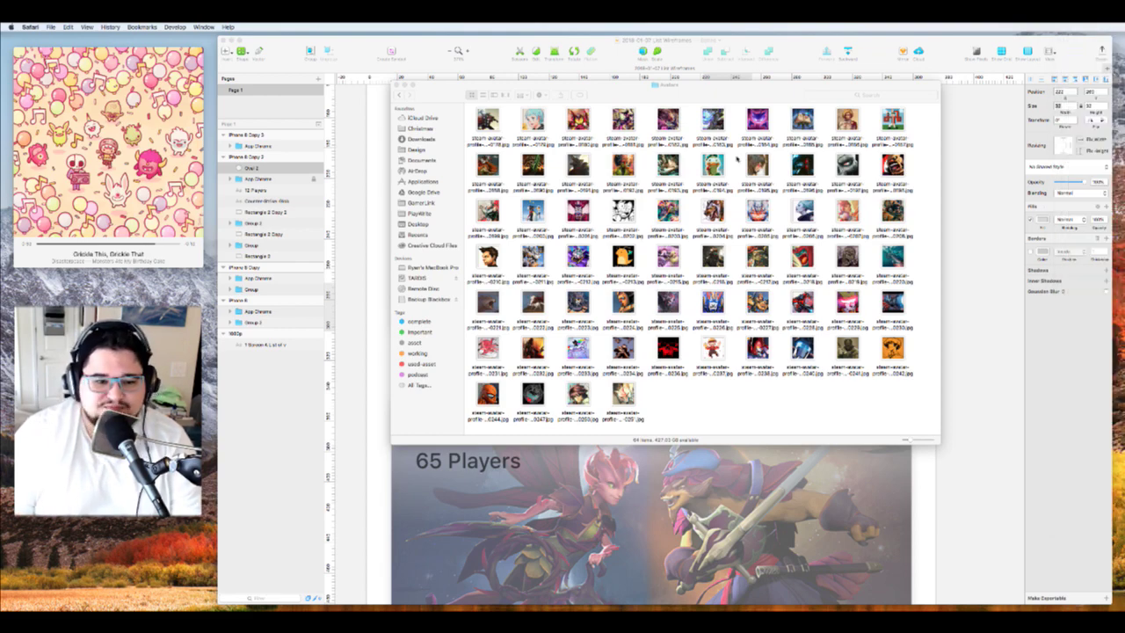
# Reposition the Finder window of the Avatars folder over the wireframe canvas
pyautogui.moveTo(776, 94); pyautogui.dragTo(850, 172)
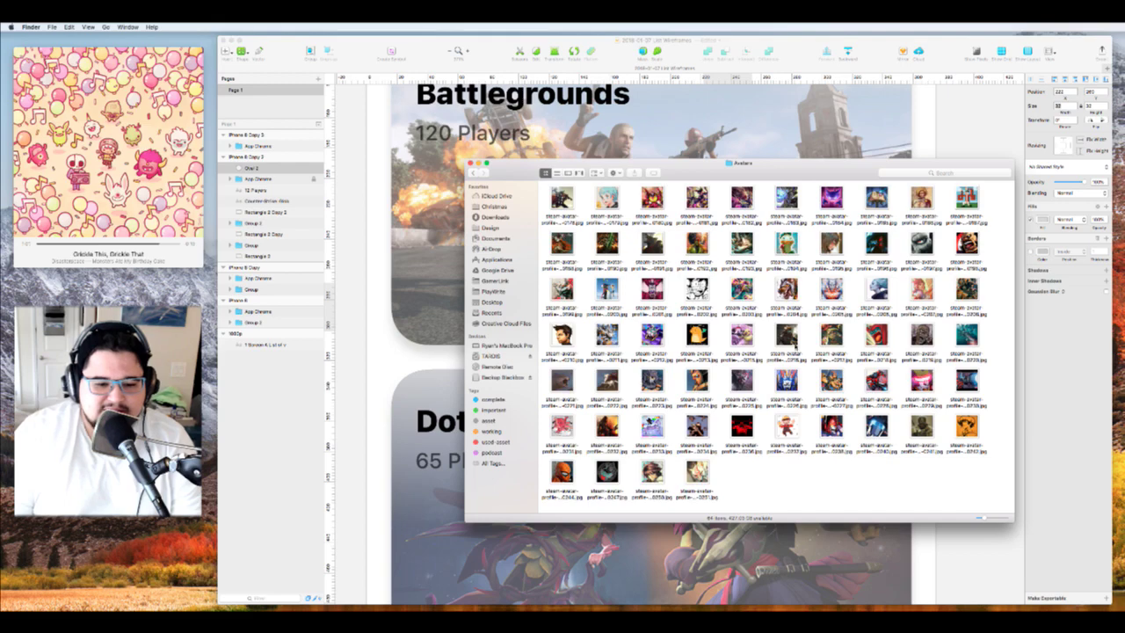
pyautogui.moveTo(883, 169); pyautogui.dragTo(827, 172)
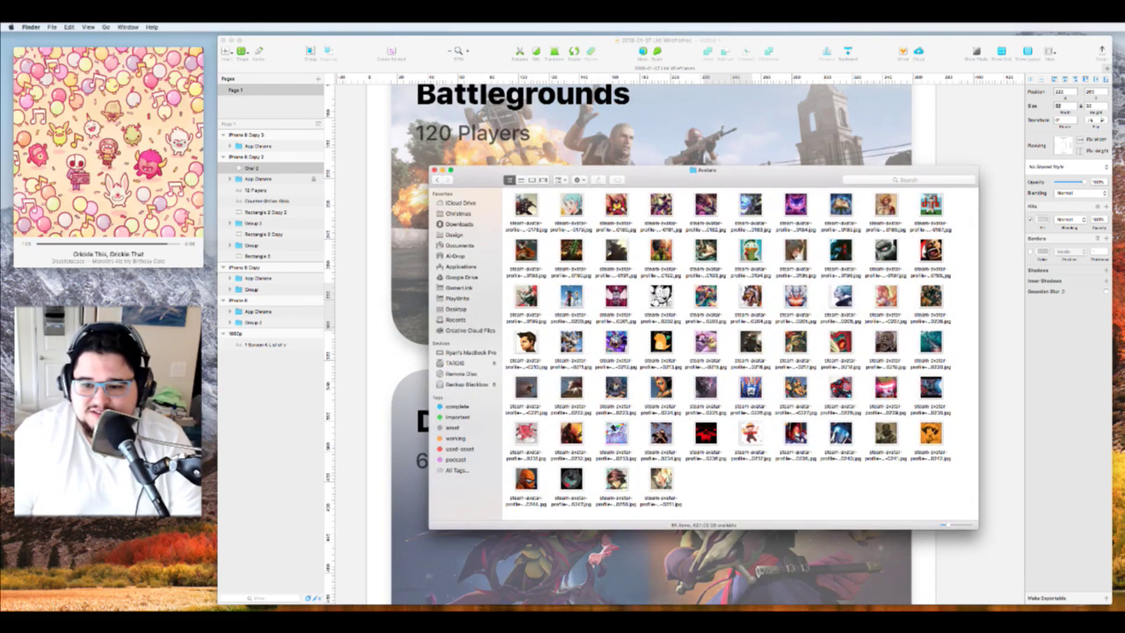
pyautogui.press('super+Tab')
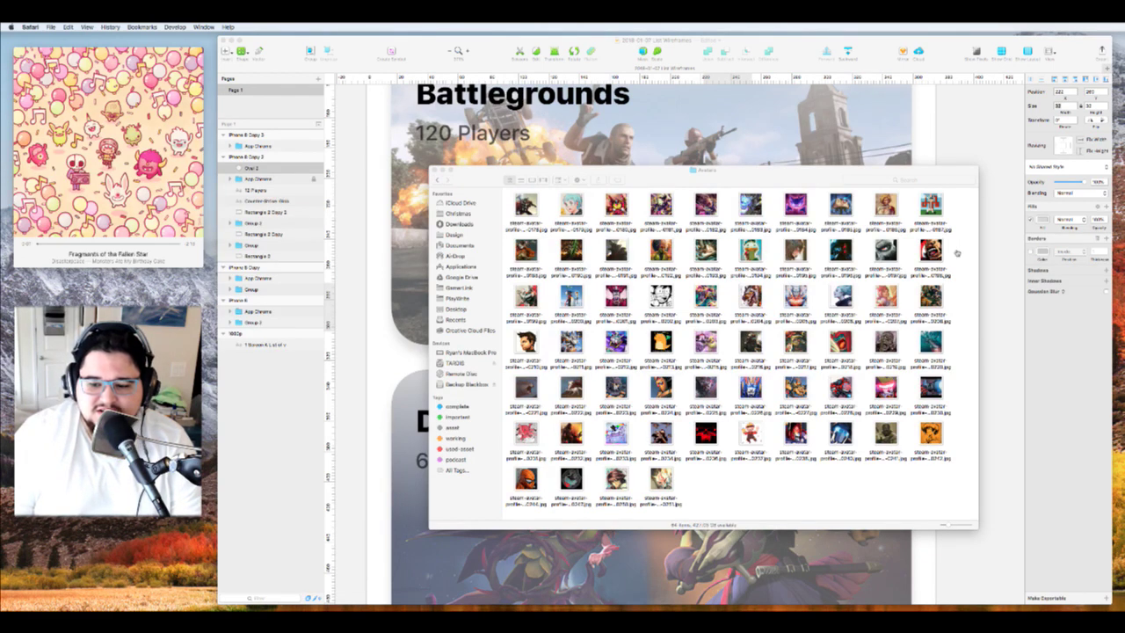
pyautogui.click(812, 179)
pyautogui.moveTo(813, 180)
pyautogui.mouseDown()
pyautogui.moveTo(749, 217)
pyautogui.moveTo(663, 220)
pyautogui.mouseUp()
# Switch to Sketch, review the installed plugins in its preferences and open the online plugin directory
pyautogui.click(986, 169)
pyautogui.press('super+comma')
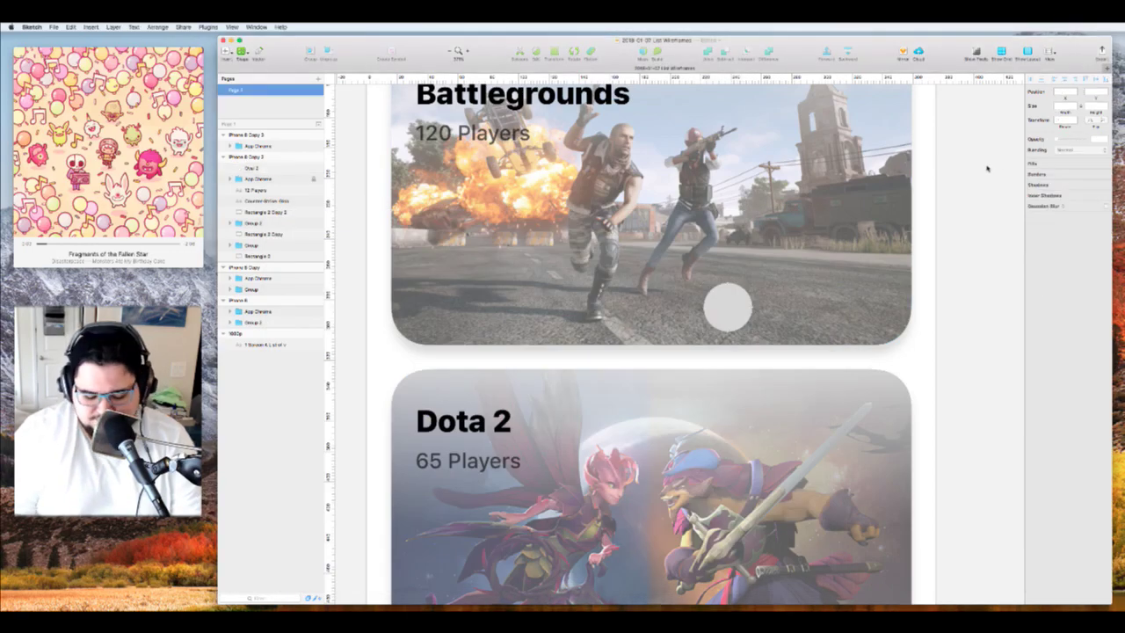
pyautogui.scroll(-3, 652, 397)
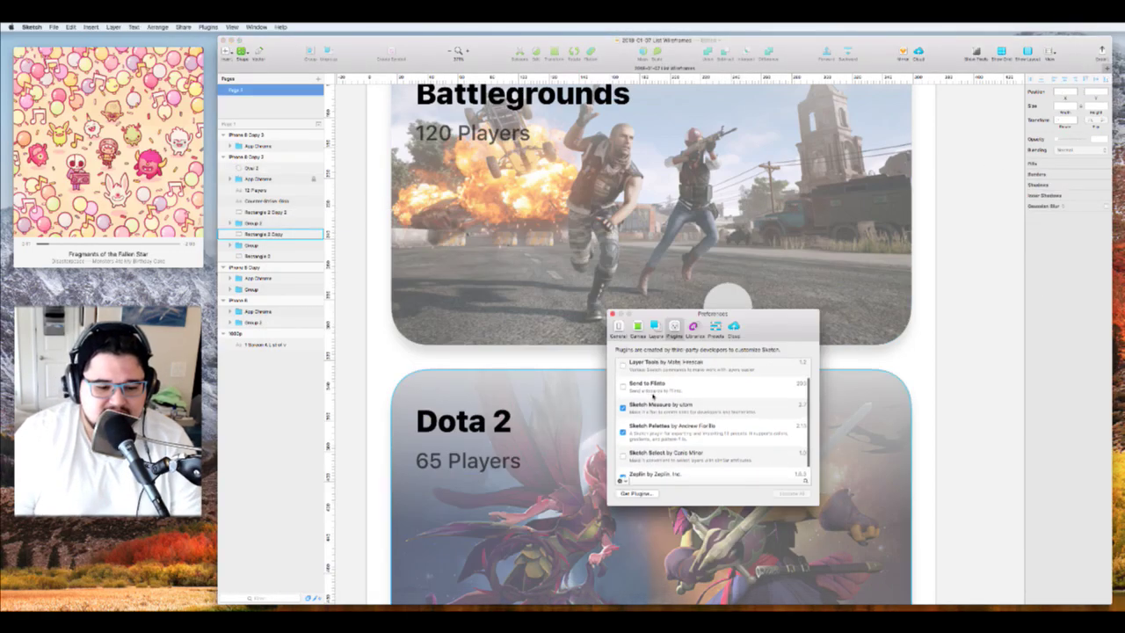
pyautogui.scroll(3, 652, 397)
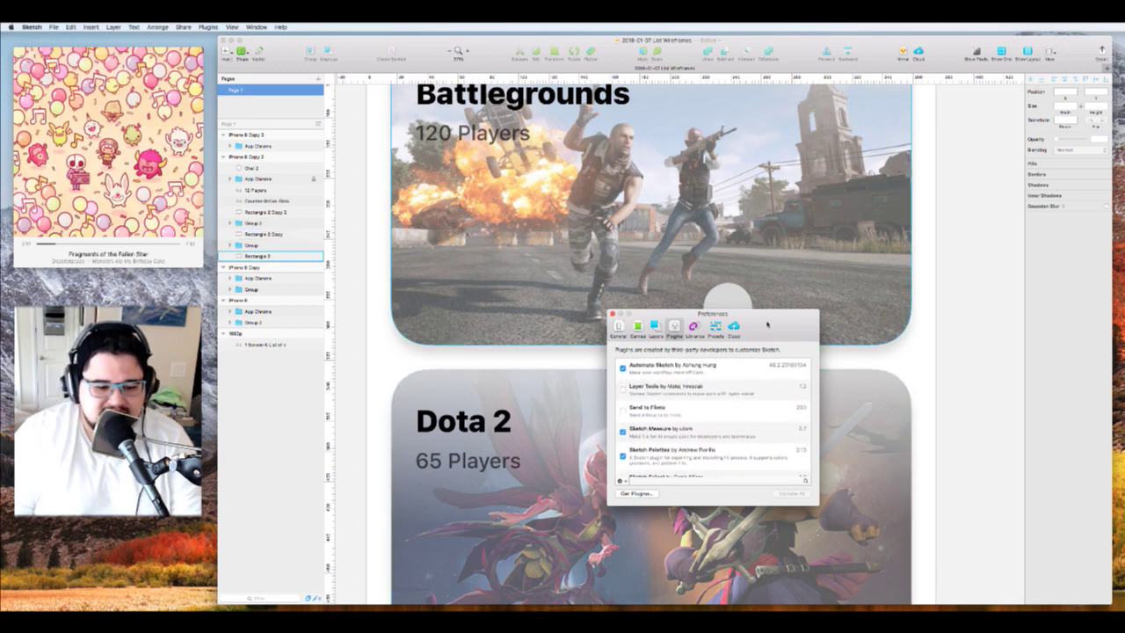
pyautogui.click(636, 493)
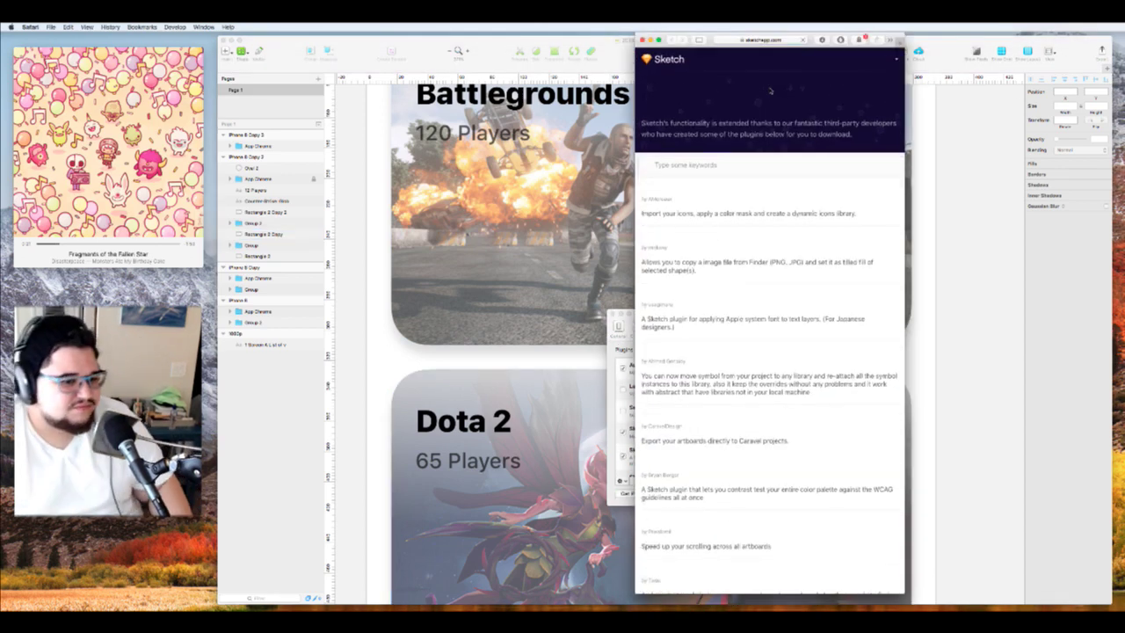
# Search the Sketch plugin directory for "avatars", for "image fill", shortened to "image fil", and for "craft"
pyautogui.click(742, 169)
pyautogui.write('avatars')
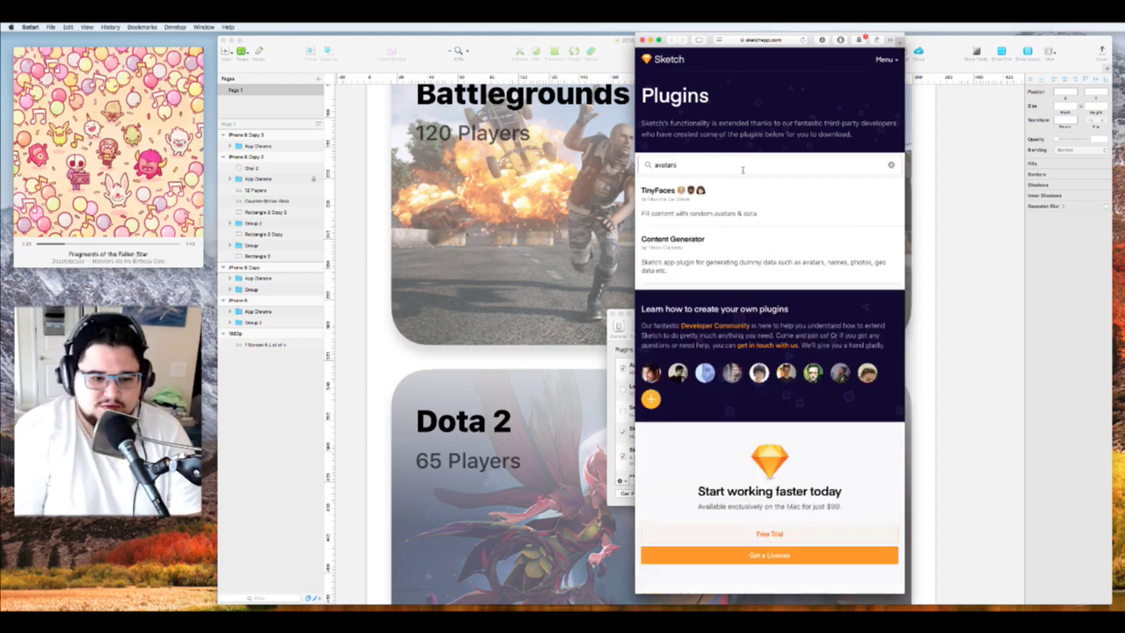
pyautogui.press('super+a')
pyautogui.write('in')
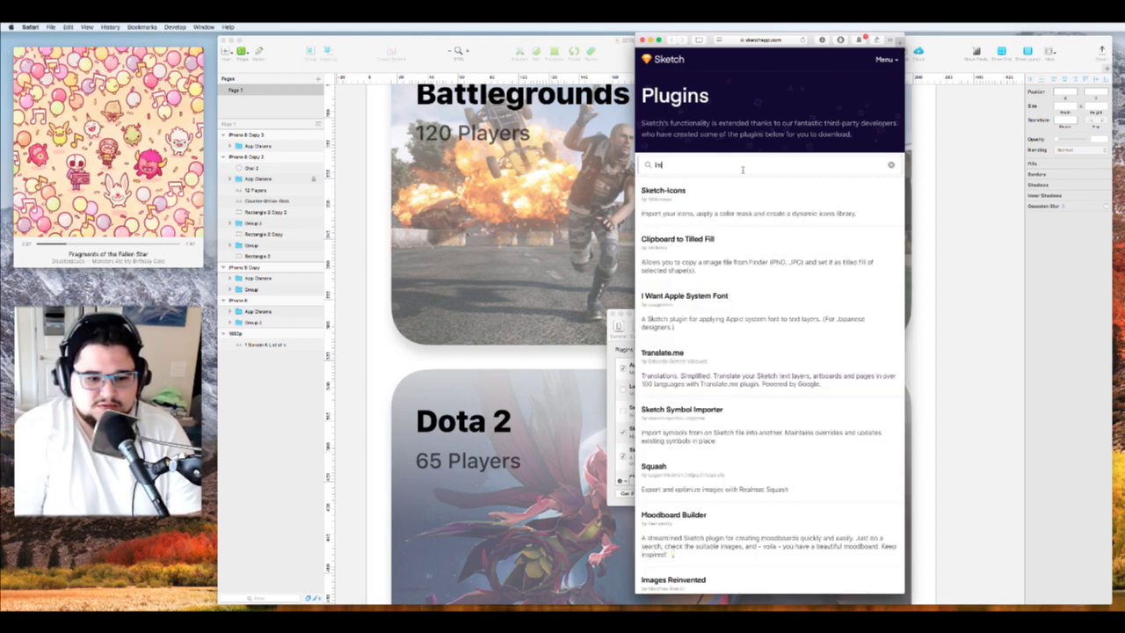
pyautogui.write('age fill')
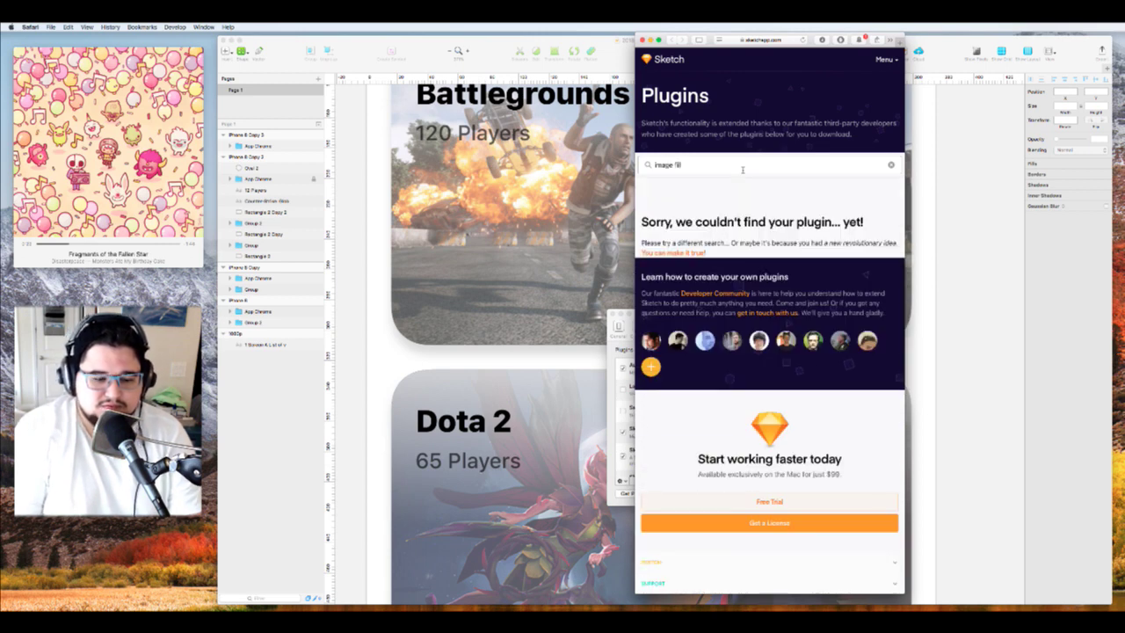
pyautogui.press('BackSpace')
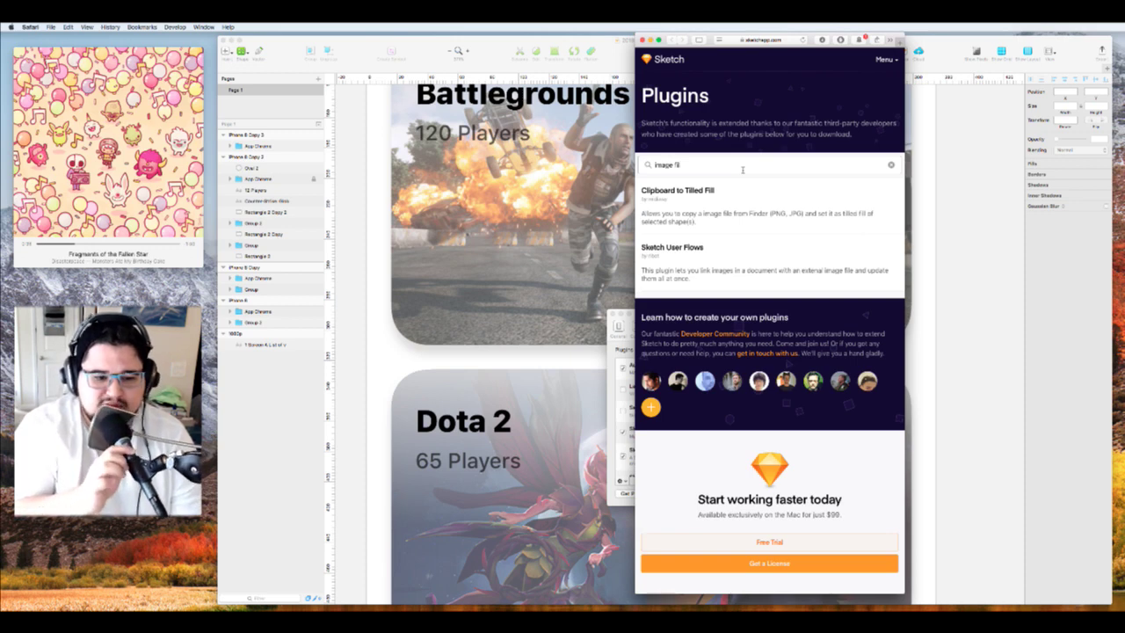
pyautogui.press('super+a')
pyautogui.write('craft')
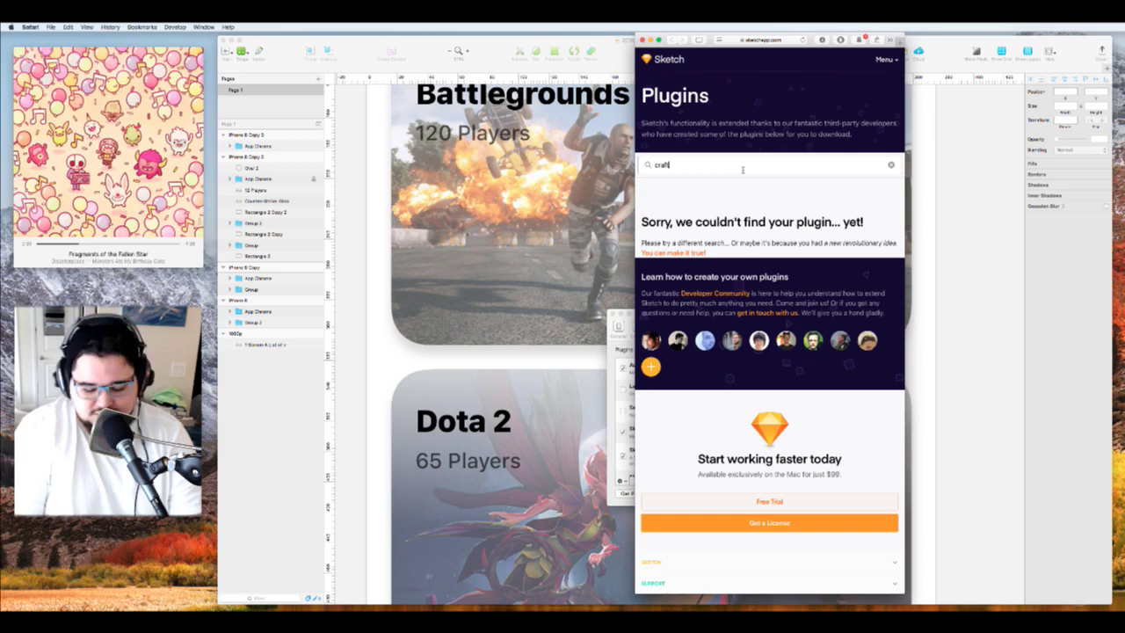
# Enter "craft sketch plugin" as a web search in the browser
pyautogui.press('super+l')
pyautogui.write('craft sketch')
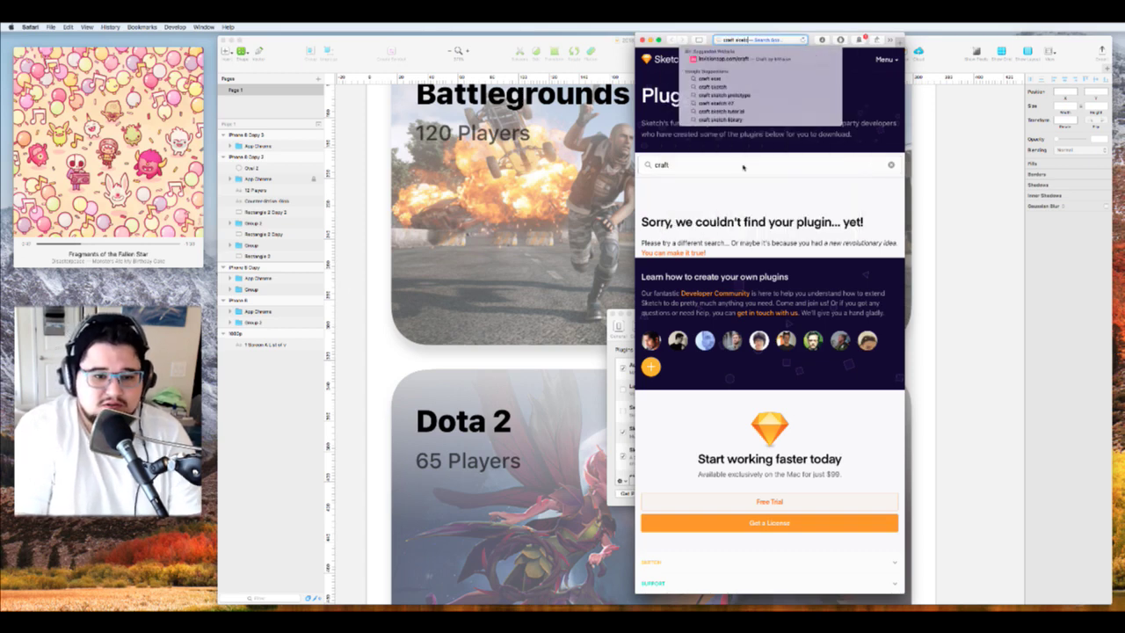
pyautogui.write(' plugin')
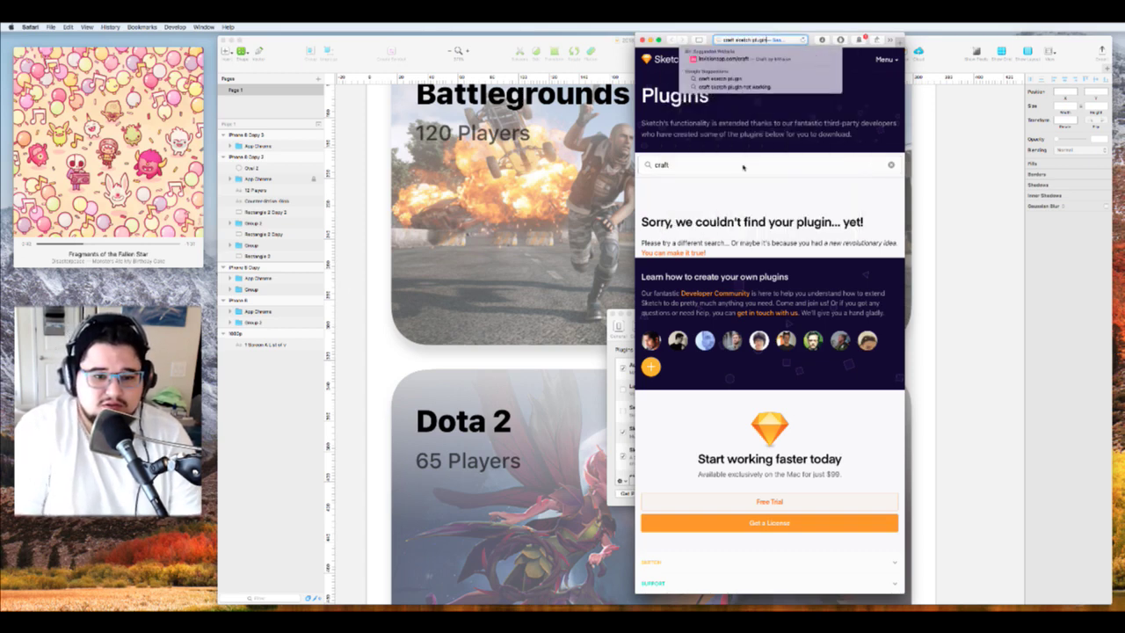
# Search the Mac for "craft" and launch the Craft installer
pyautogui.press('super+space')
pyautogui.write('craft')
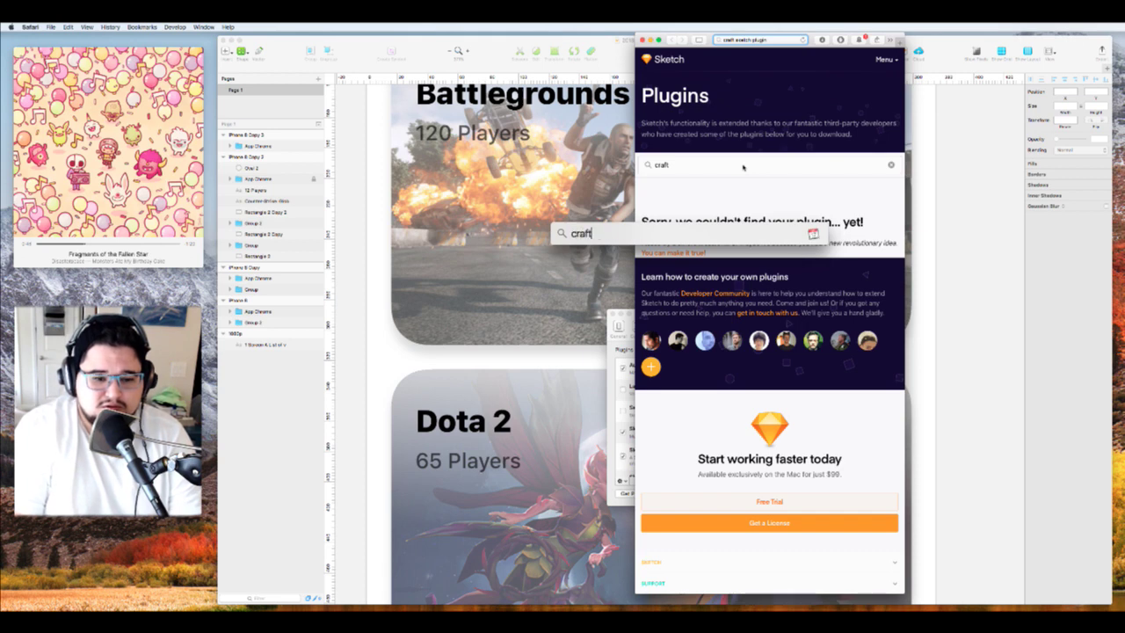
pyautogui.press('Return')
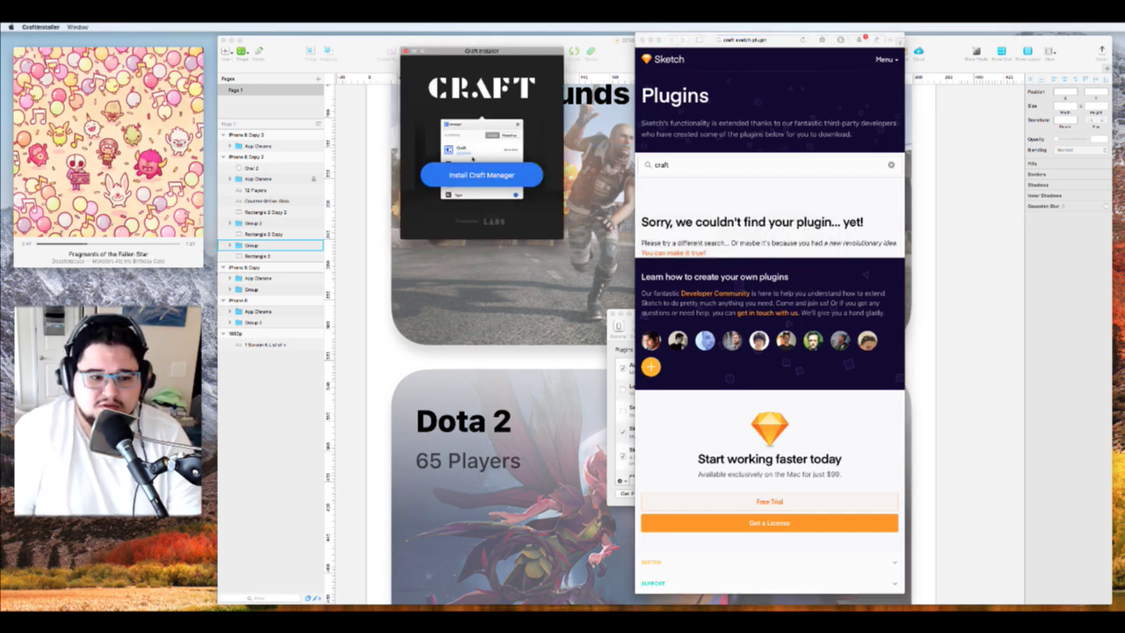
# Install Craft Manager, apply its pending update with a relaunch, and close the installer
pyautogui.click(456, 175)
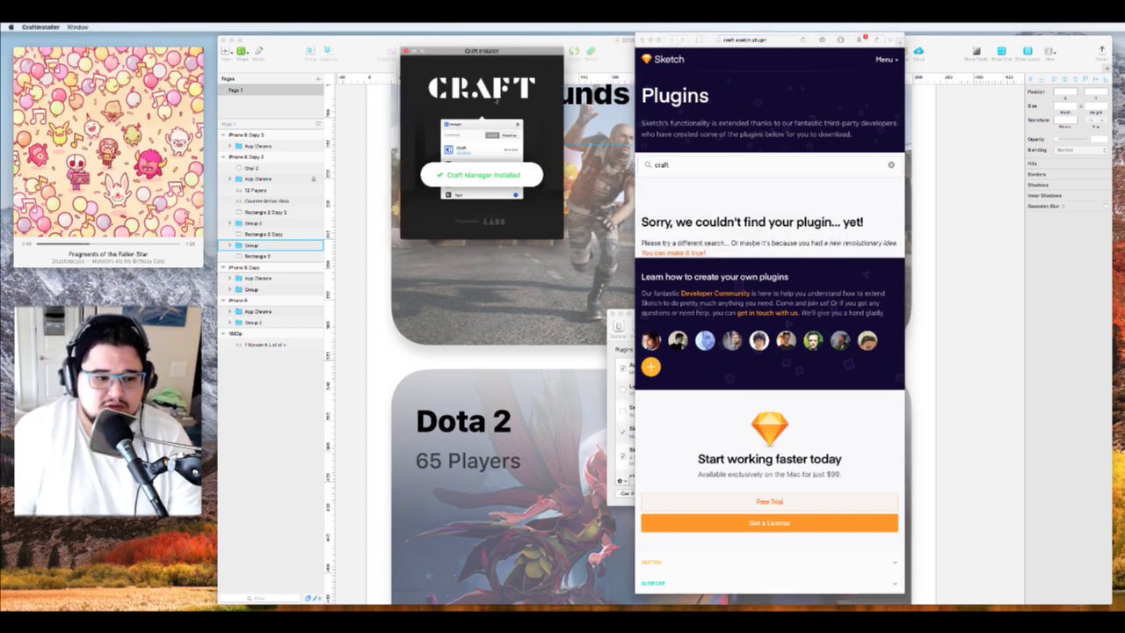
pyautogui.click(807, 190)
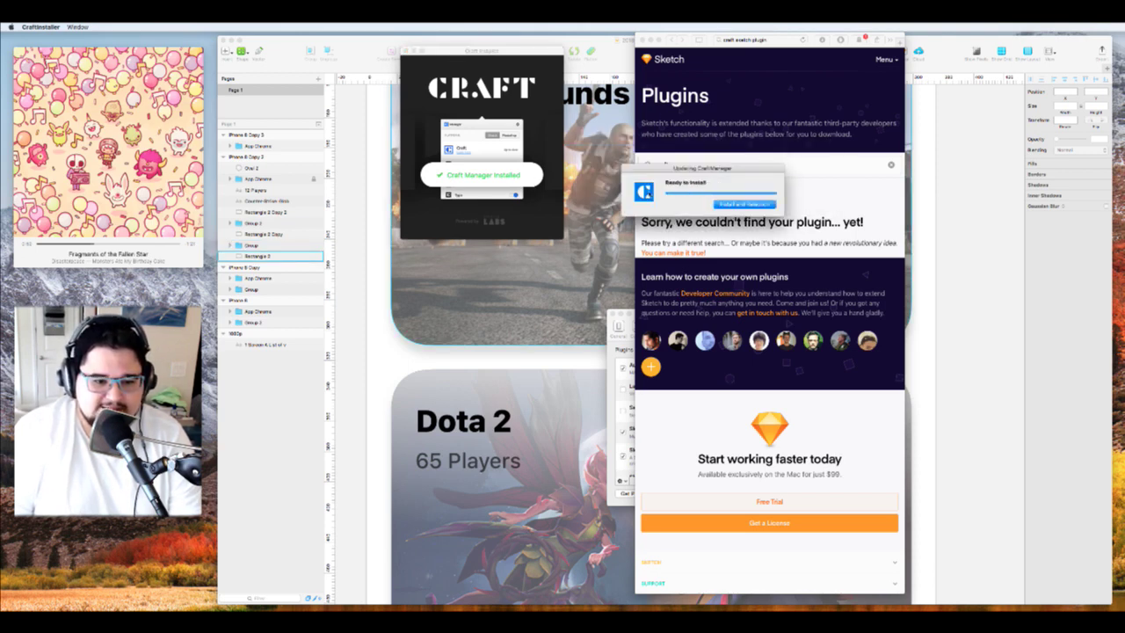
pyautogui.click(745, 203)
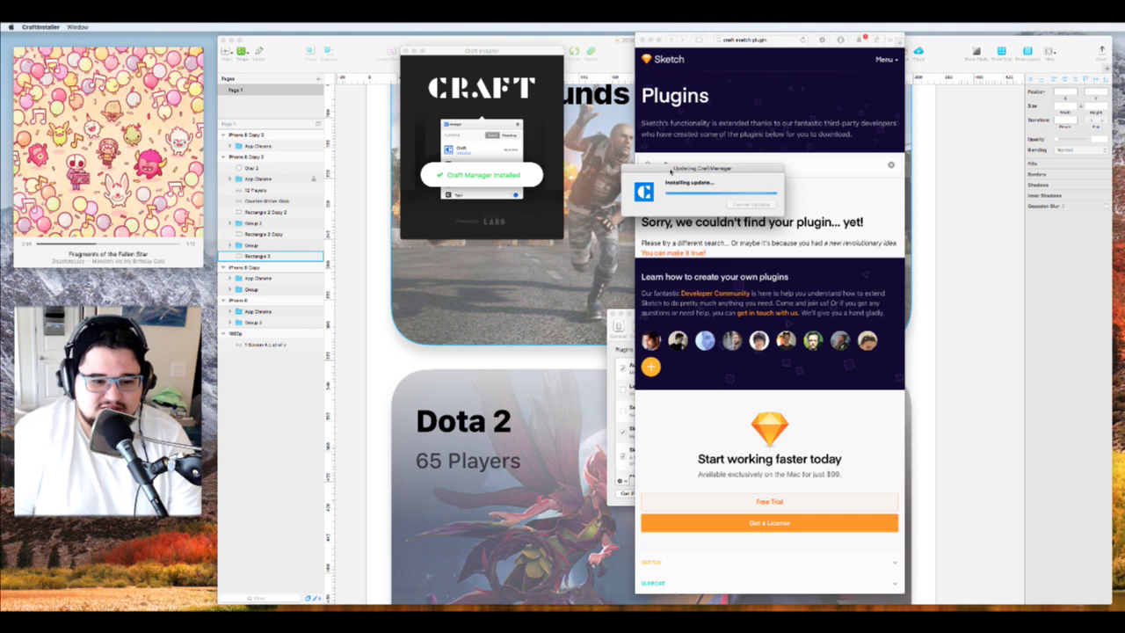
pyautogui.click(405, 52)
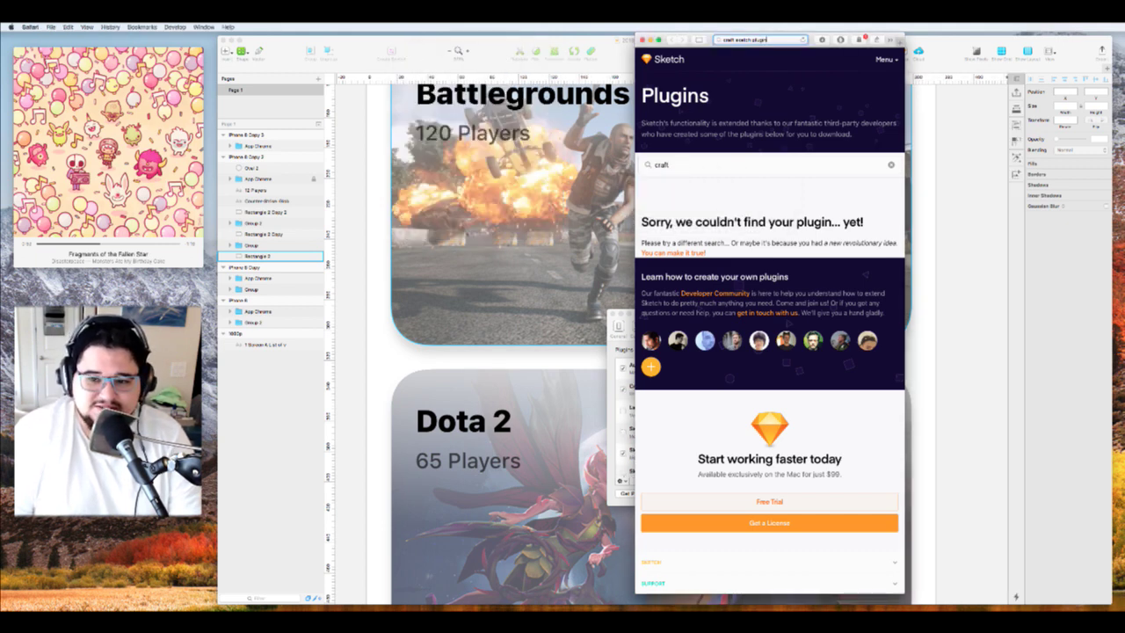
# Restart Sketch and reopen the recent 2018-01-07 List Wireframes document
pyautogui.click(955, 56)
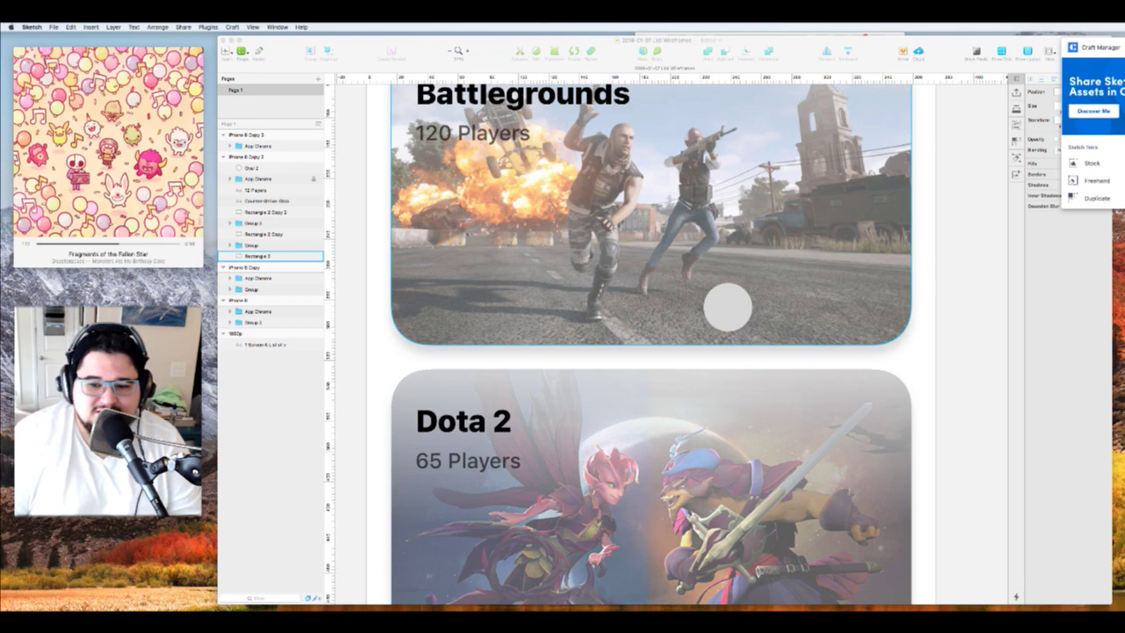
pyautogui.press('super+q')
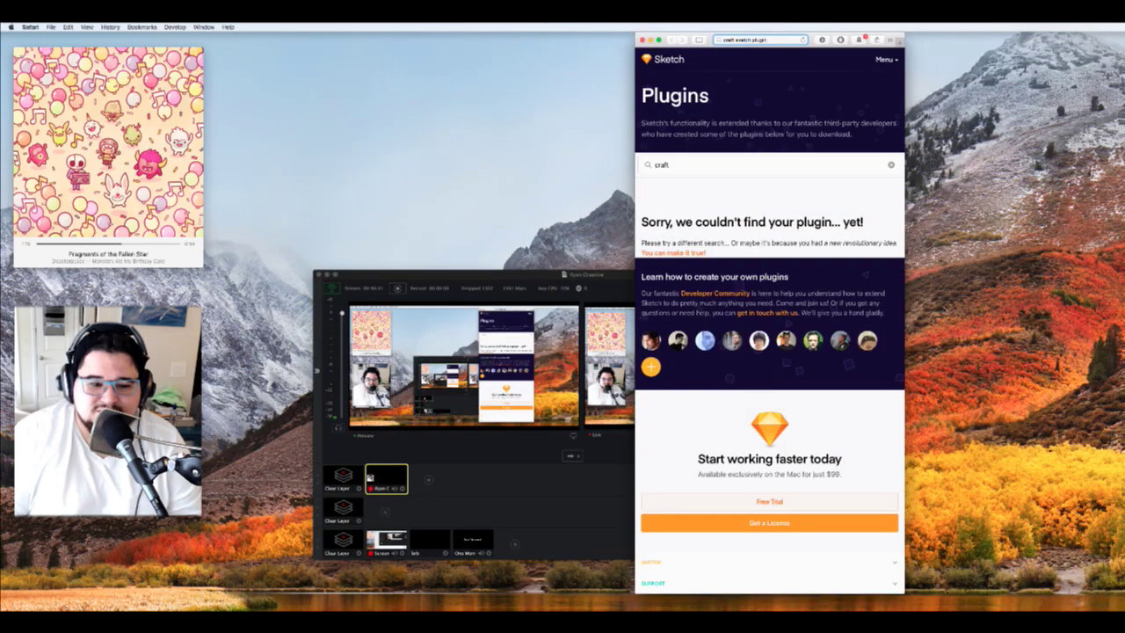
pyautogui.press('super+space')
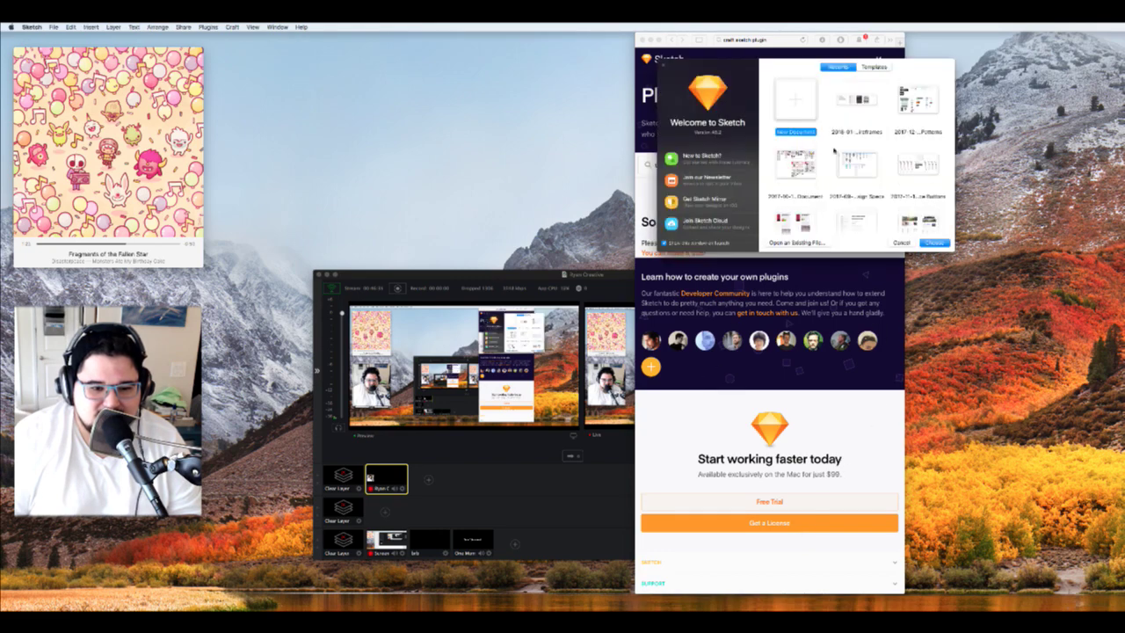
pyautogui.doubleClick(851, 96)
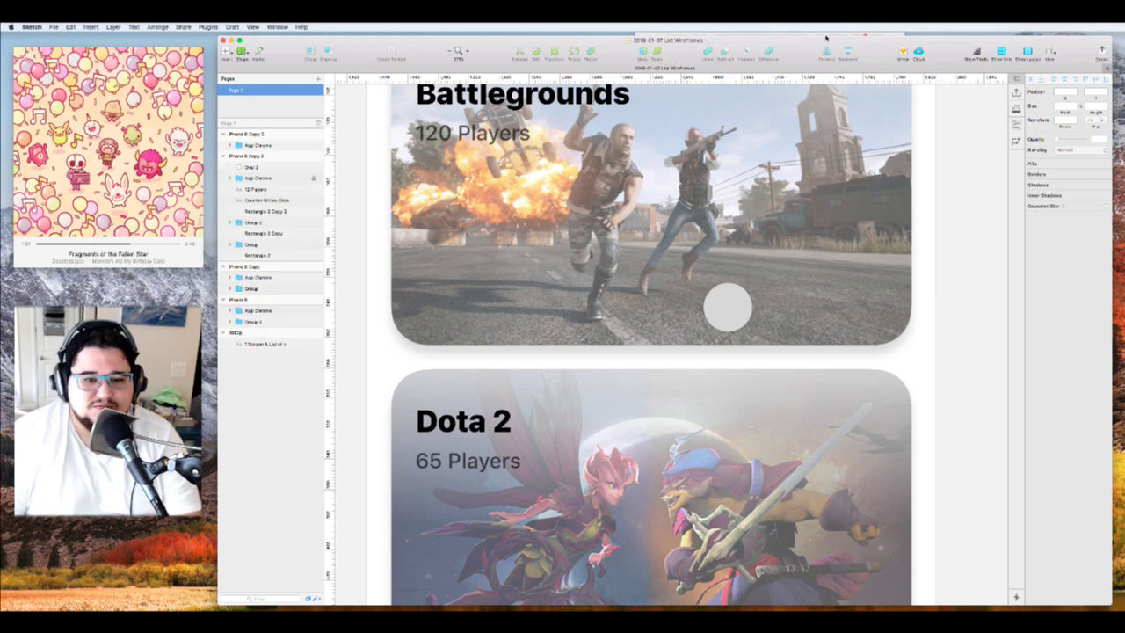
# Switch to the browser and close the Sketch plugin directory page
pyautogui.hotkey('ctrl', 'Up')
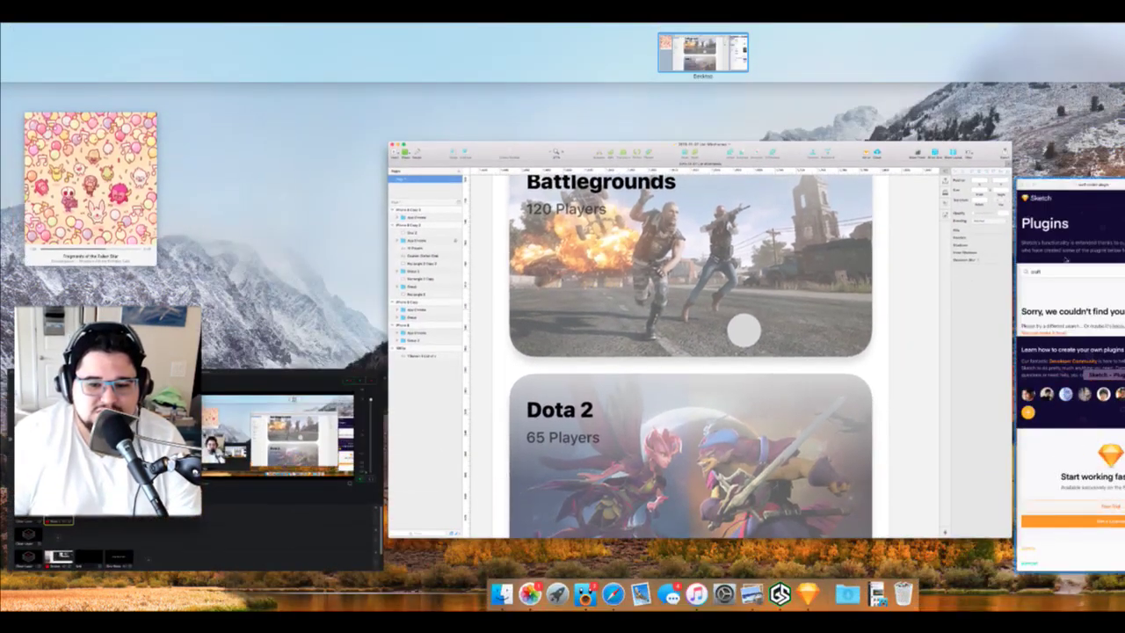
pyautogui.click(1057, 250)
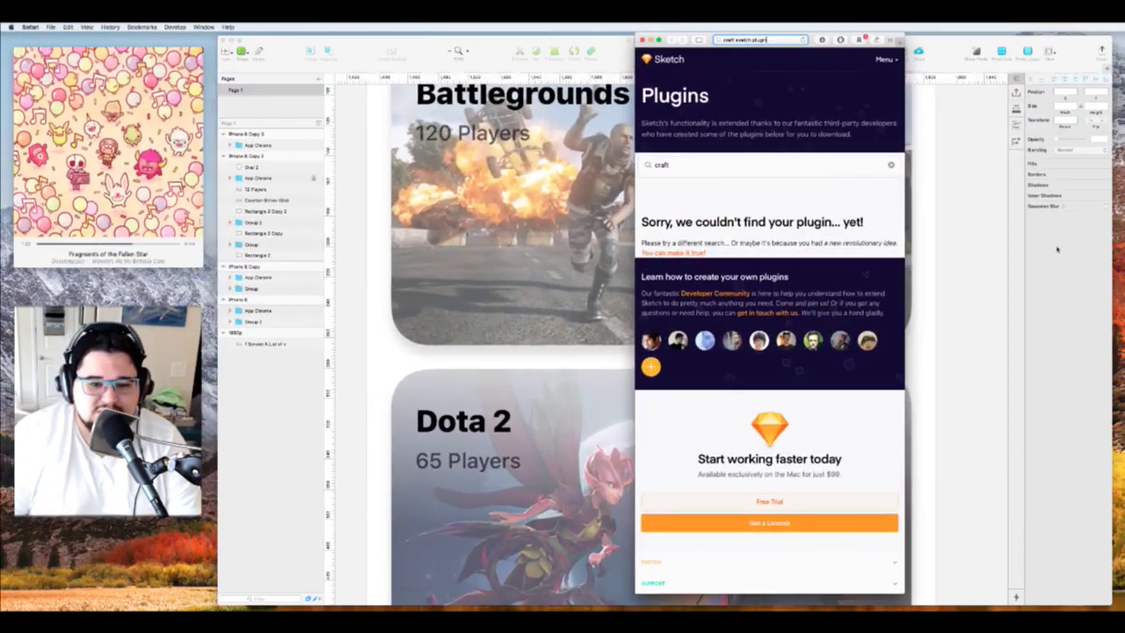
pyautogui.moveTo(665, 36); pyautogui.dragTo(686, 51)
pyautogui.press('super+w')
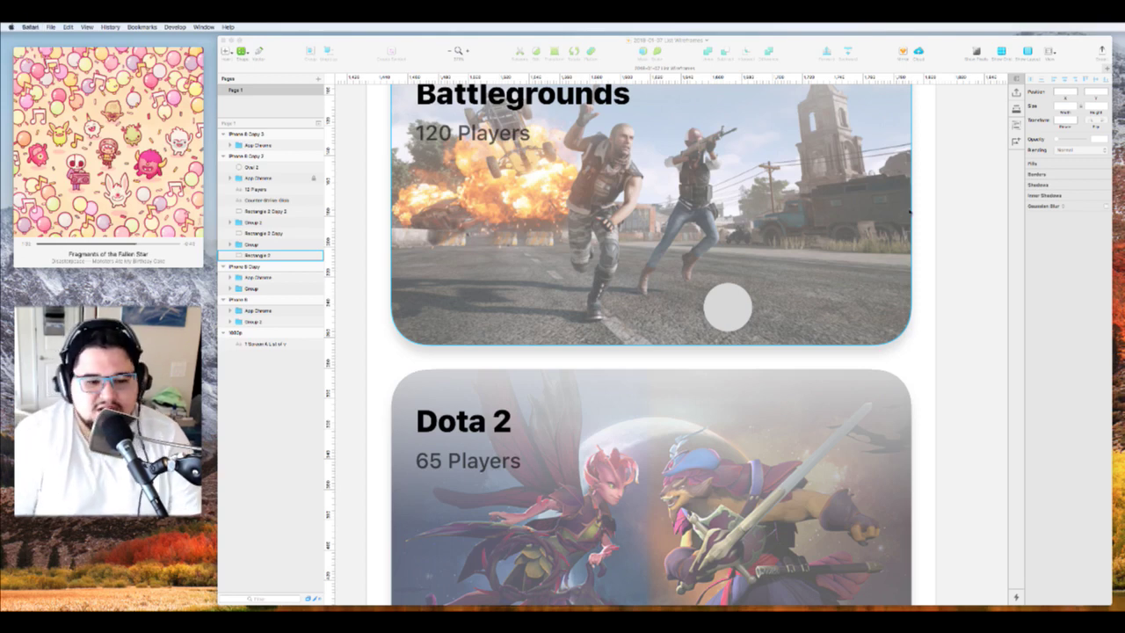
# Review the list of installed plugins in Sketch's preferences, then close the preferences
pyautogui.press('super+comma')
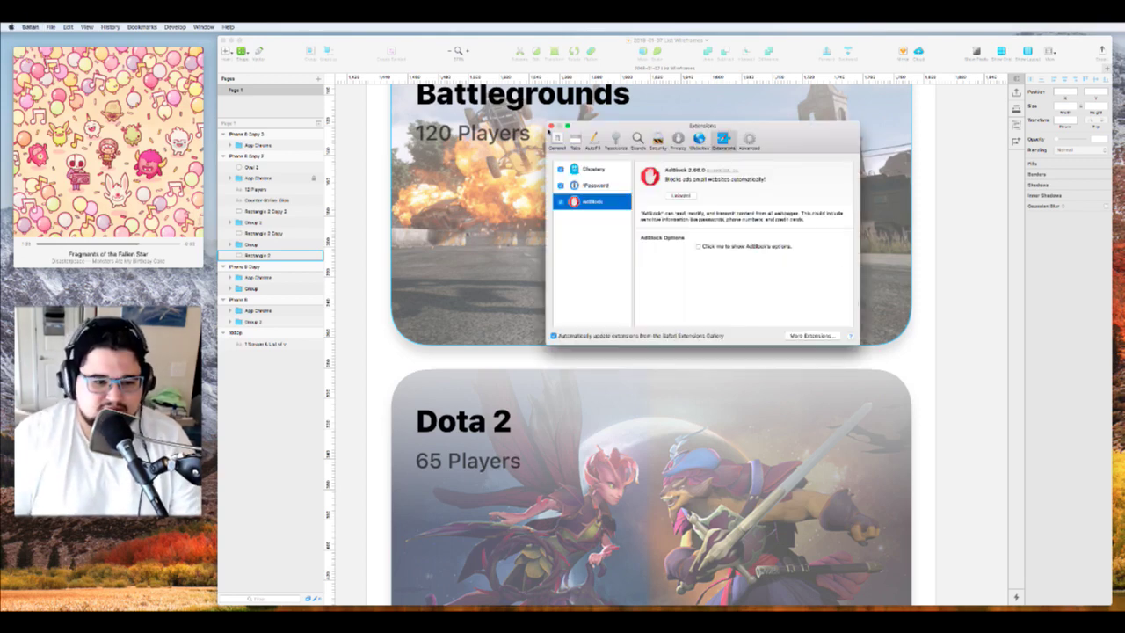
pyautogui.click(550, 126)
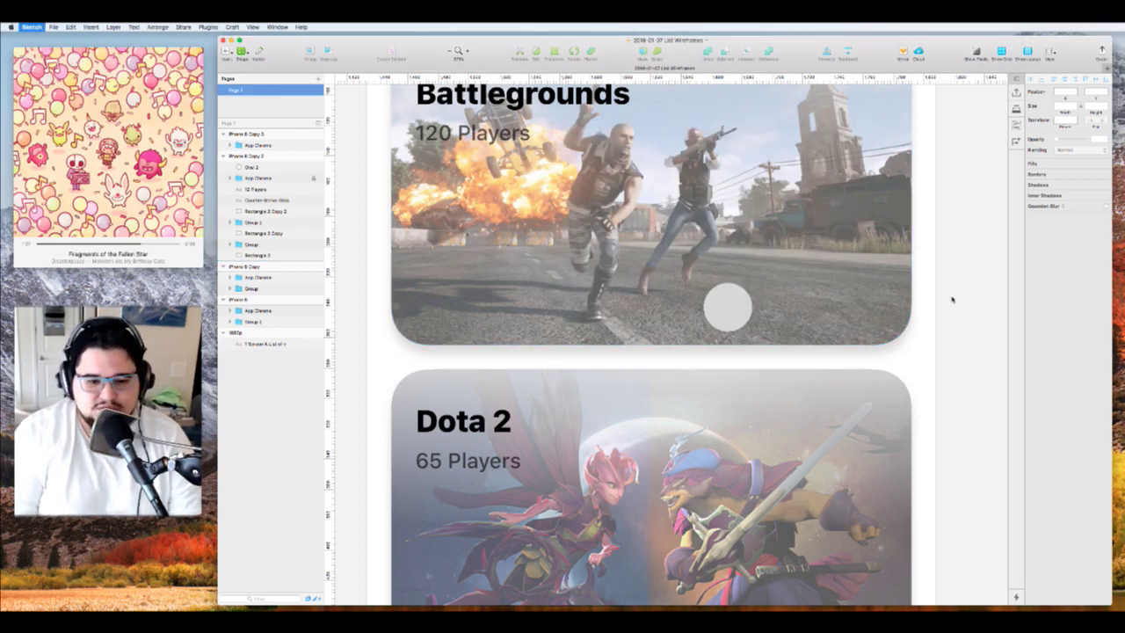
pyautogui.press('super+comma')
pyautogui.click(646, 259)
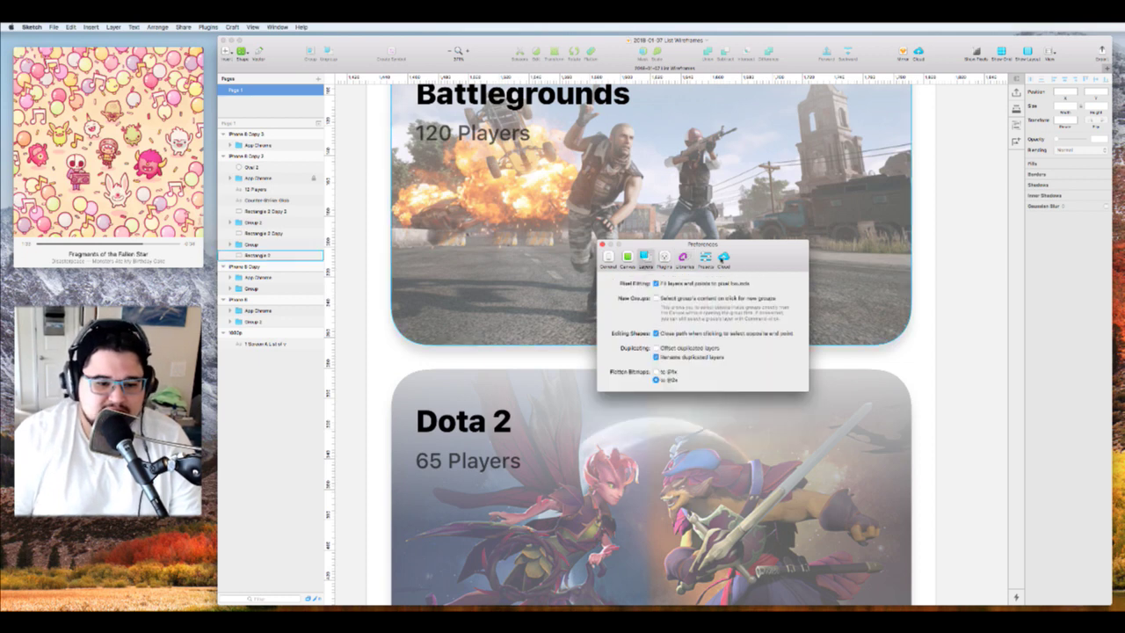
pyautogui.click(664, 259)
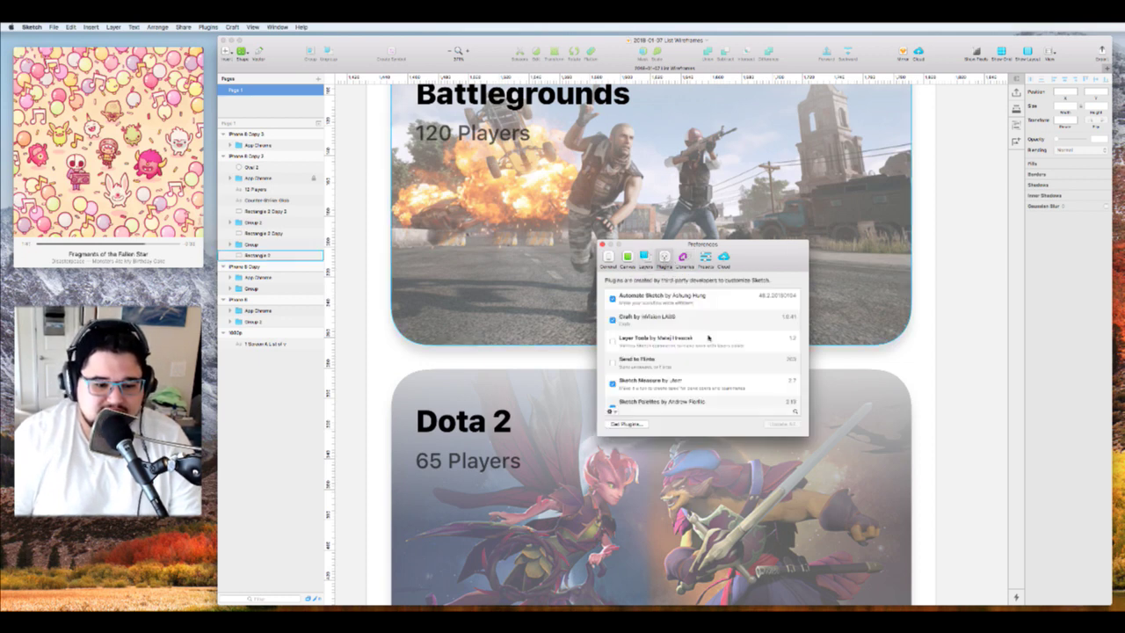
pyautogui.moveTo(754, 253); pyautogui.dragTo(768, 329)
pyautogui.press('super+w')
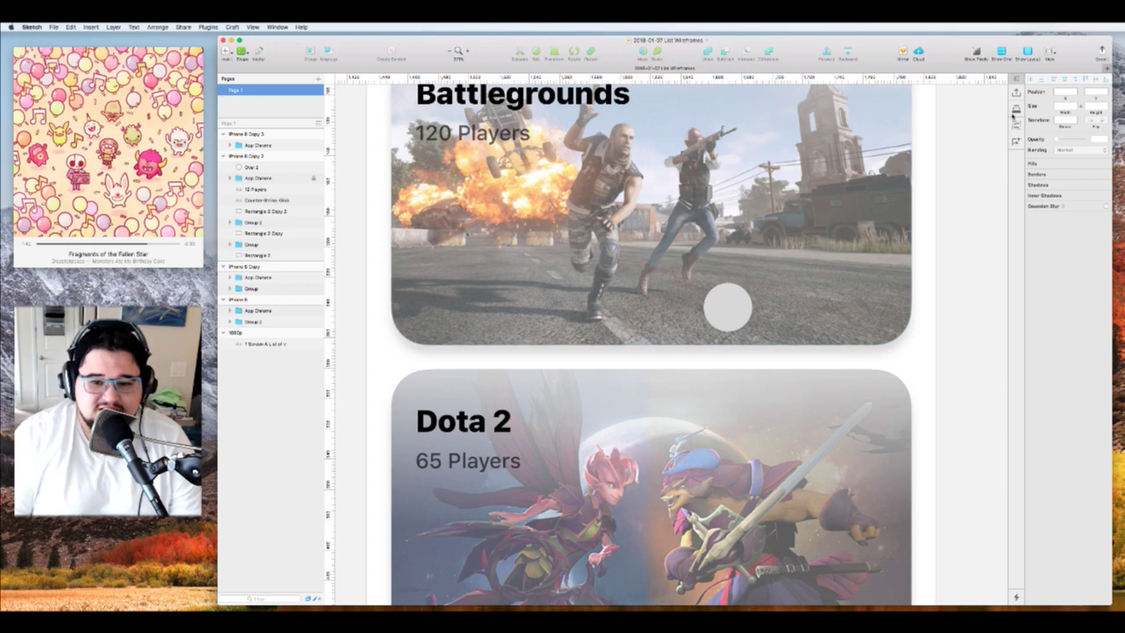
# Duplicate the avatar circle on the Battlegrounds card into a horizontal row of eight touching circles
pyautogui.click(743, 297)
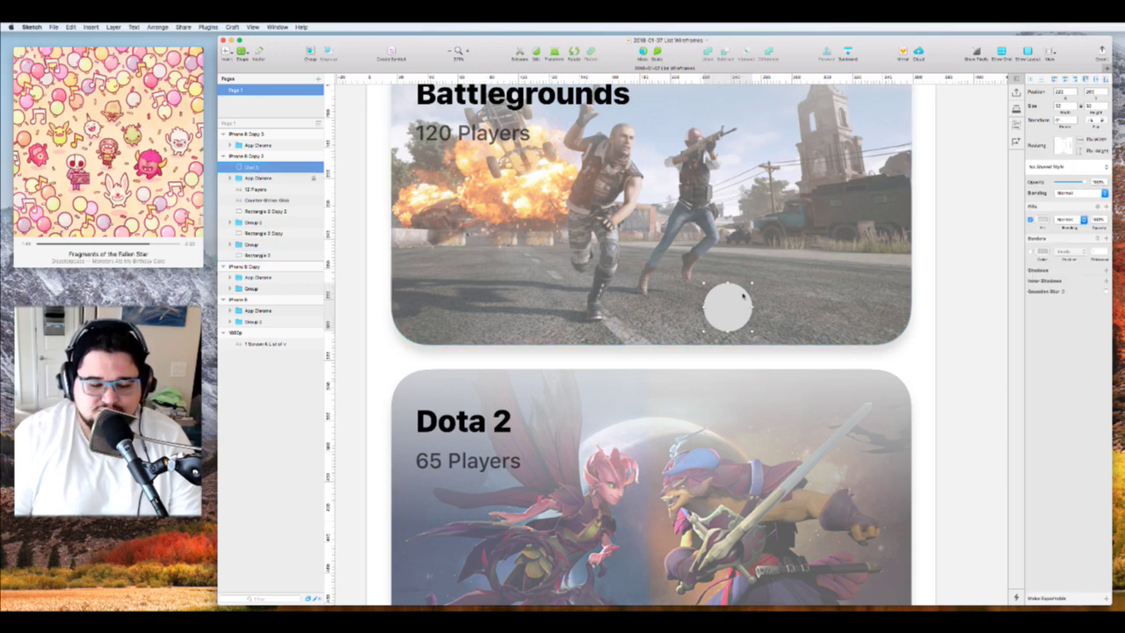
pyautogui.moveTo(738, 301)
pyautogui.keyDown('alt'); pyautogui.mouseDown()
pyautogui.moveTo(784, 306)
pyautogui.moveTo(642, 306)
pyautogui.moveTo(755, 309)
pyautogui.mouseUp(); pyautogui.keyUp('alt')
pyautogui.keyDown('shift'); pyautogui.click(728, 304); pyautogui.keyUp('shift')
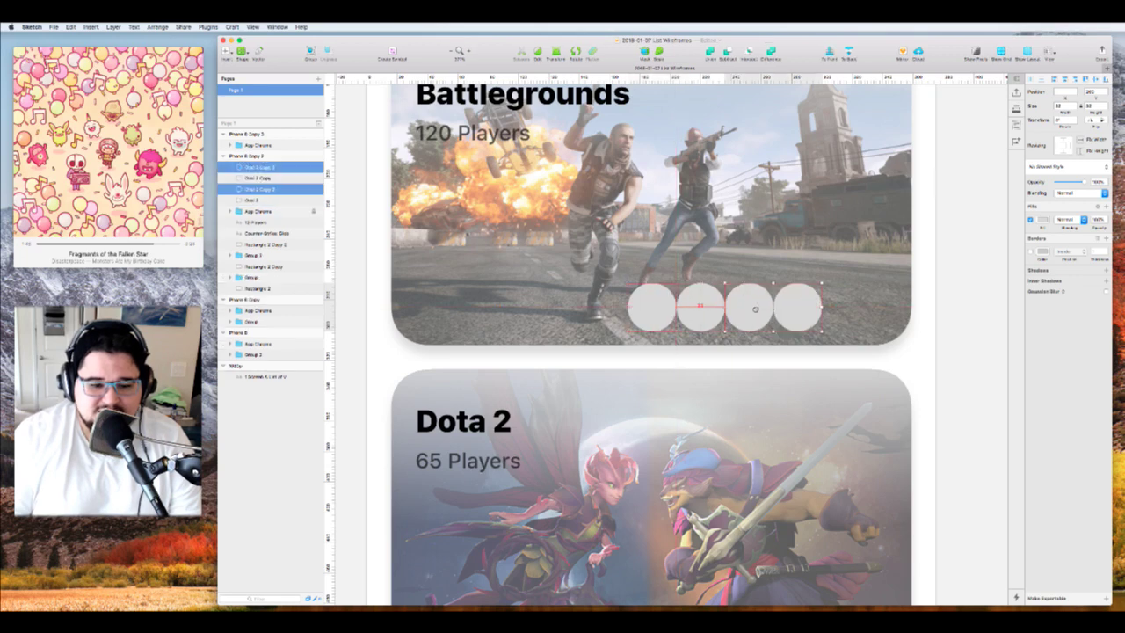
pyautogui.keyDown('shift'); pyautogui.click(700, 304); pyautogui.keyUp('shift')
pyautogui.keyDown('shift'); pyautogui.click(658, 306); pyautogui.keyUp('shift')
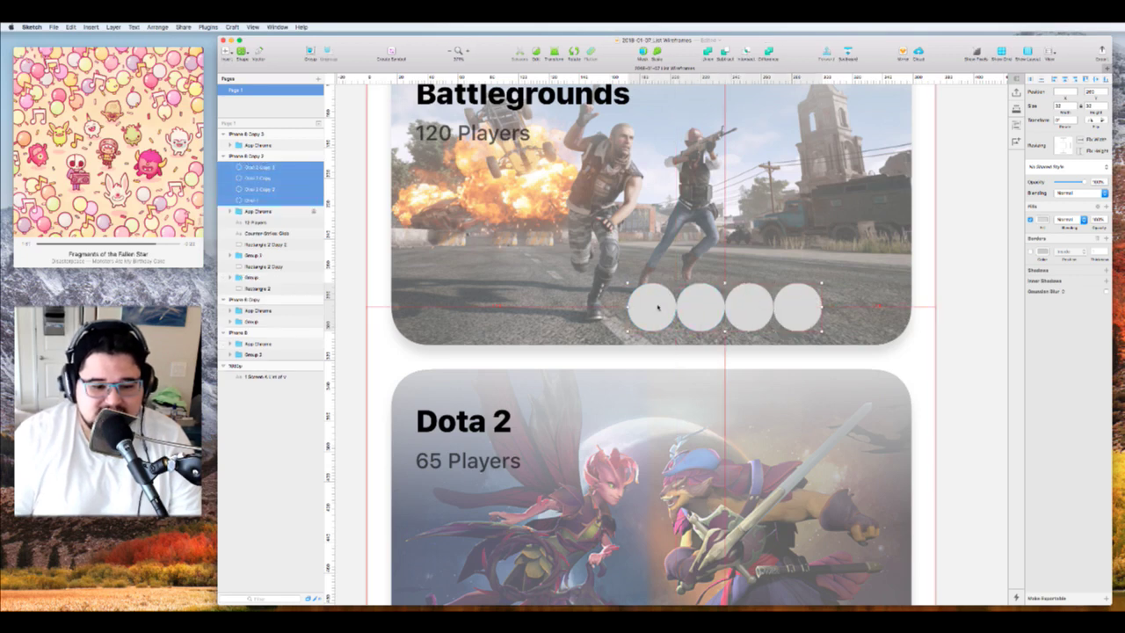
pyautogui.keyDown('alt'); pyautogui.moveTo(659, 306); pyautogui.dragTo(457, 307); pyautogui.keyUp('alt')
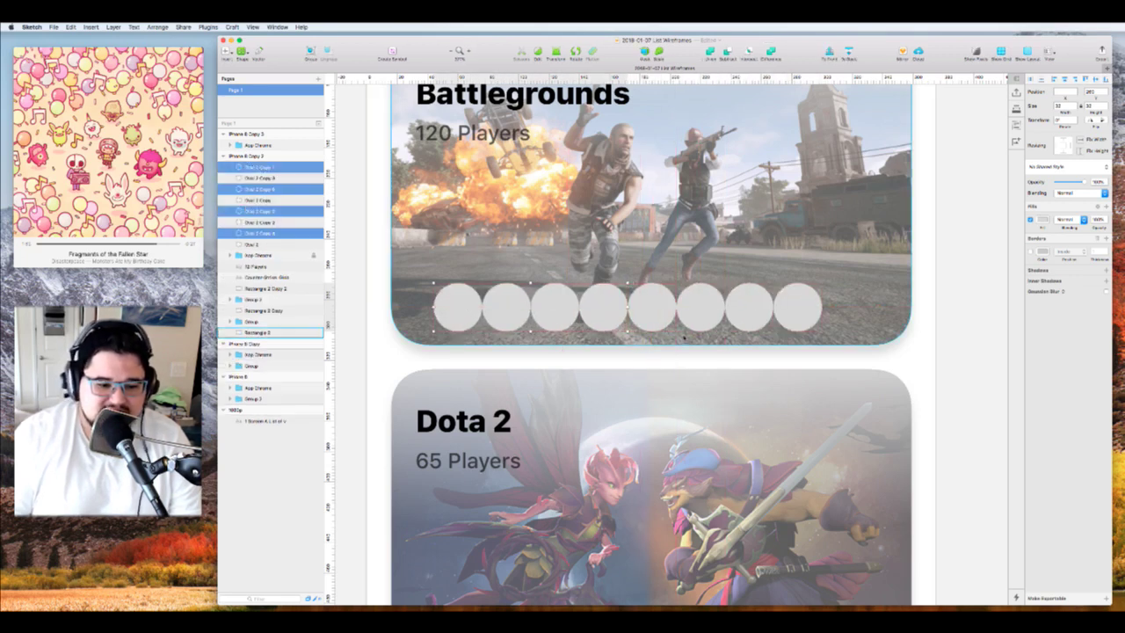
# Fill all eight circles with pictures from the Steam avatars folder using Craft's custom photo data
pyautogui.keyDown('shift'); pyautogui.click(652, 308); pyautogui.keyUp('shift')
pyautogui.keyDown('shift'); pyautogui.click(700, 308); pyautogui.keyUp('shift')
pyautogui.keyDown('shift'); pyautogui.click(797, 308); pyautogui.keyUp('shift')
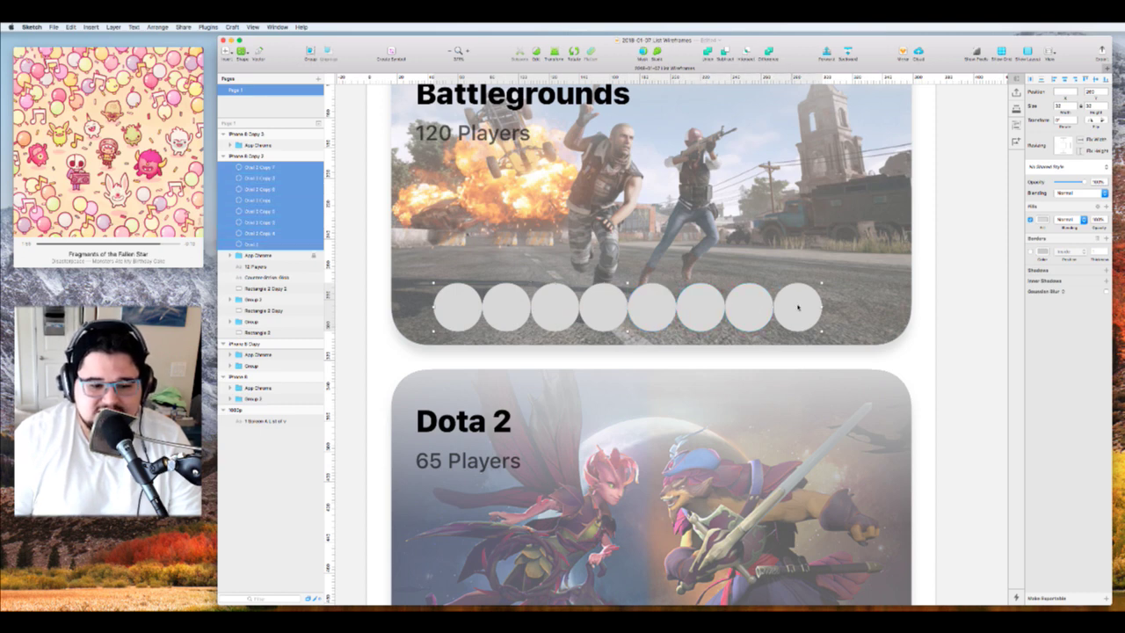
pyautogui.click(1016, 110)
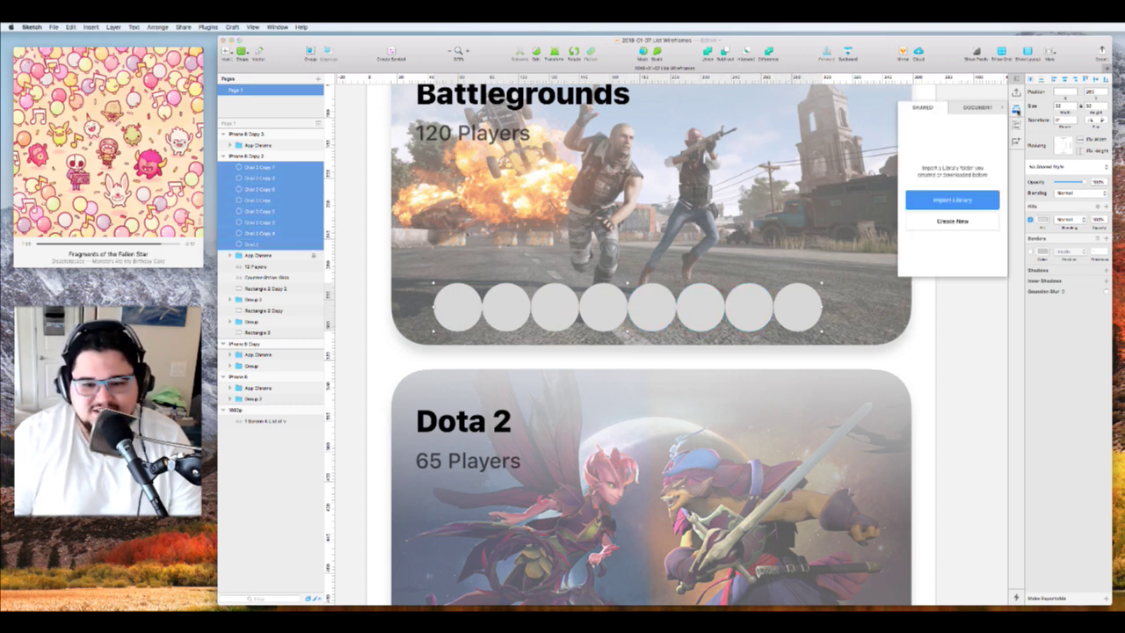
pyautogui.click(1017, 126)
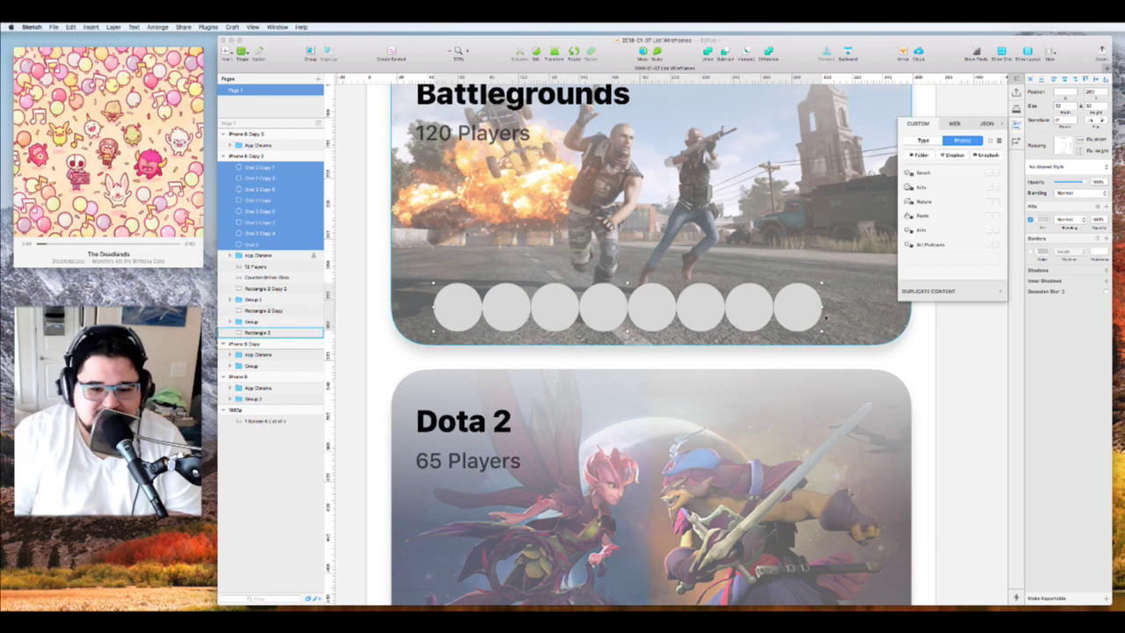
pyautogui.click(926, 157)
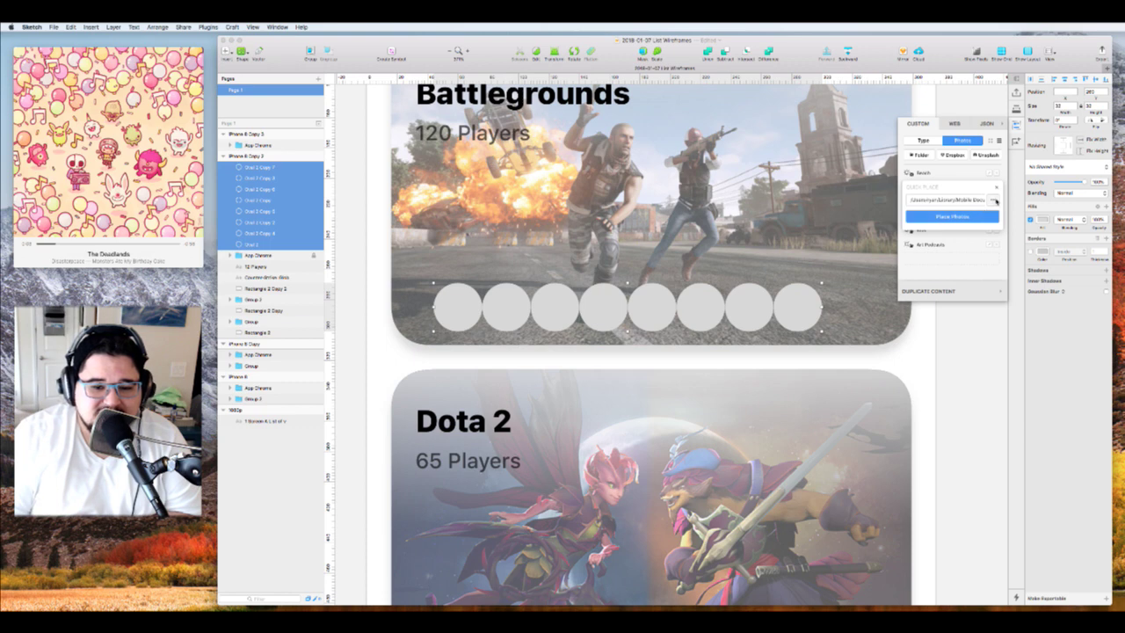
pyautogui.click(994, 200)
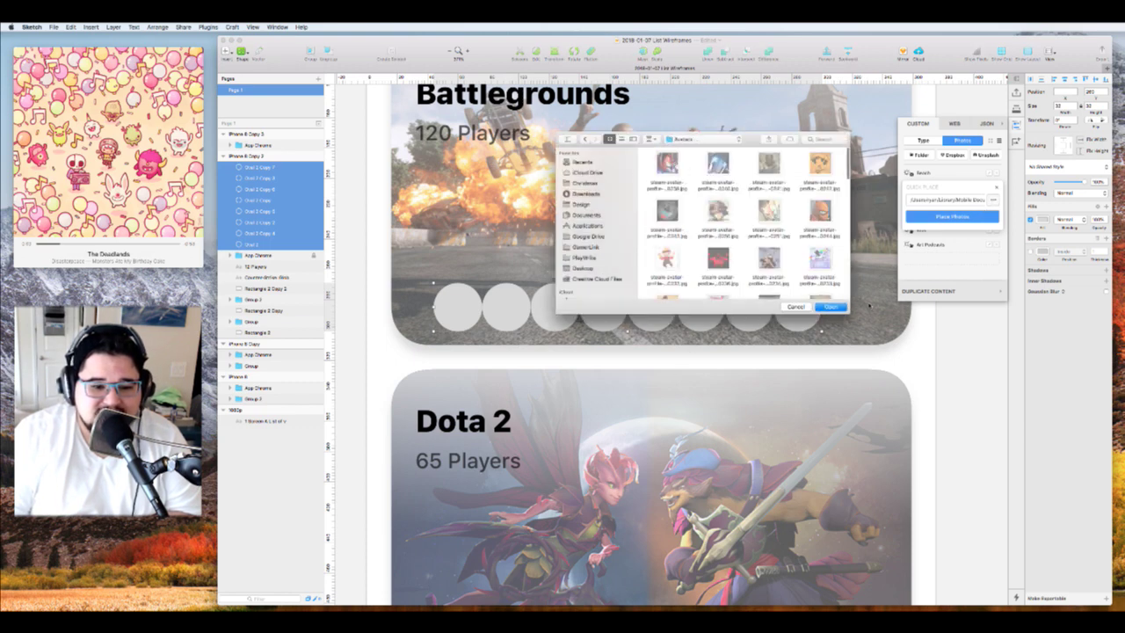
pyautogui.click(831, 307)
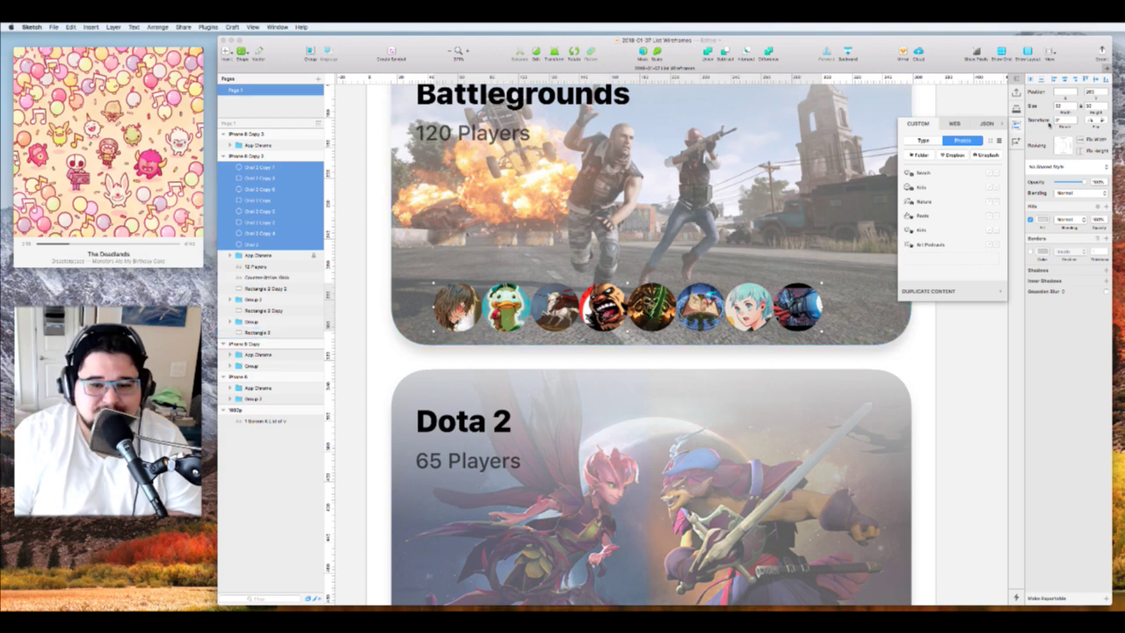
pyautogui.click(1018, 124)
# Tile the eight avatars by X position with a gap of -16 px so they overlap
pyautogui.scroll(-5, 571, 342)
pyautogui.scroll(5, 570, 343)
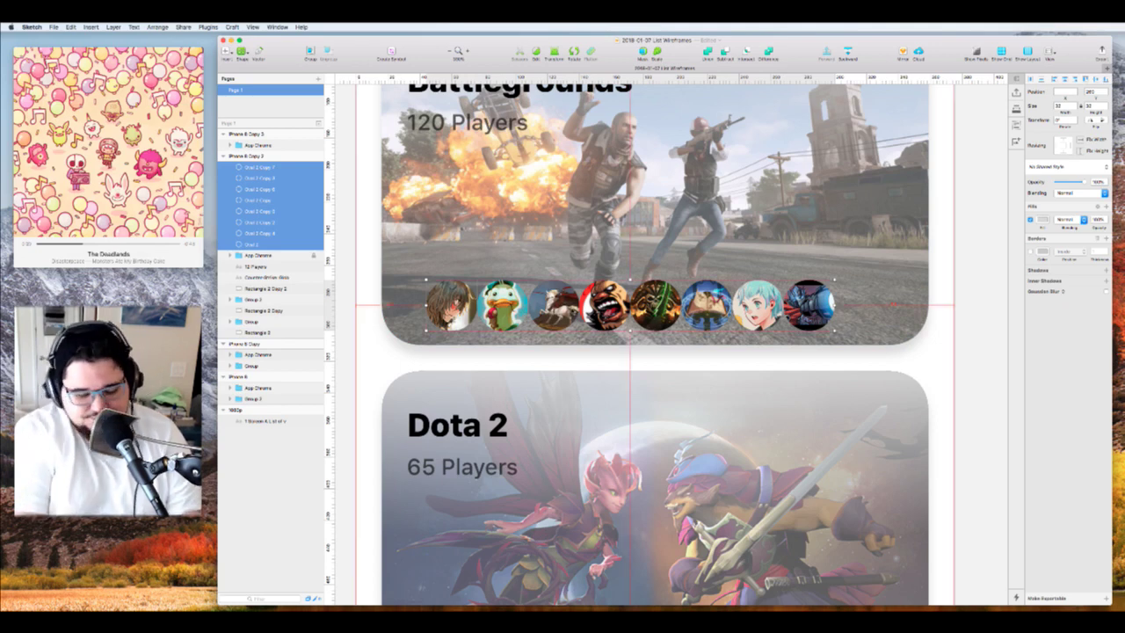
pyautogui.hotkey('ctrl', 'alt', 'h')
pyautogui.write('4')
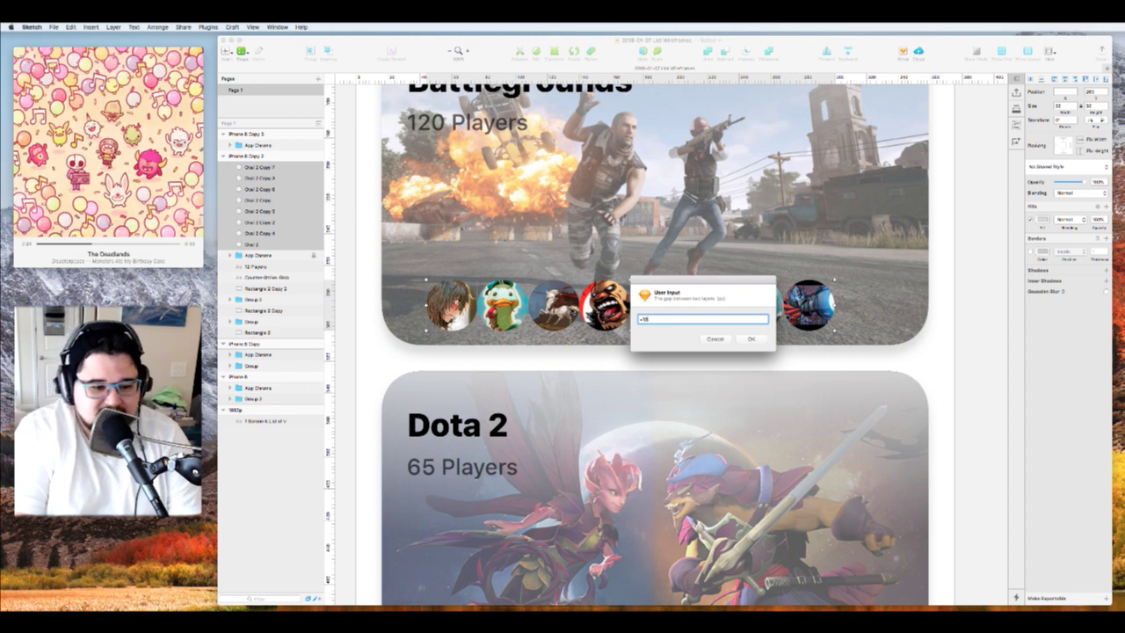
pyautogui.press('Return')
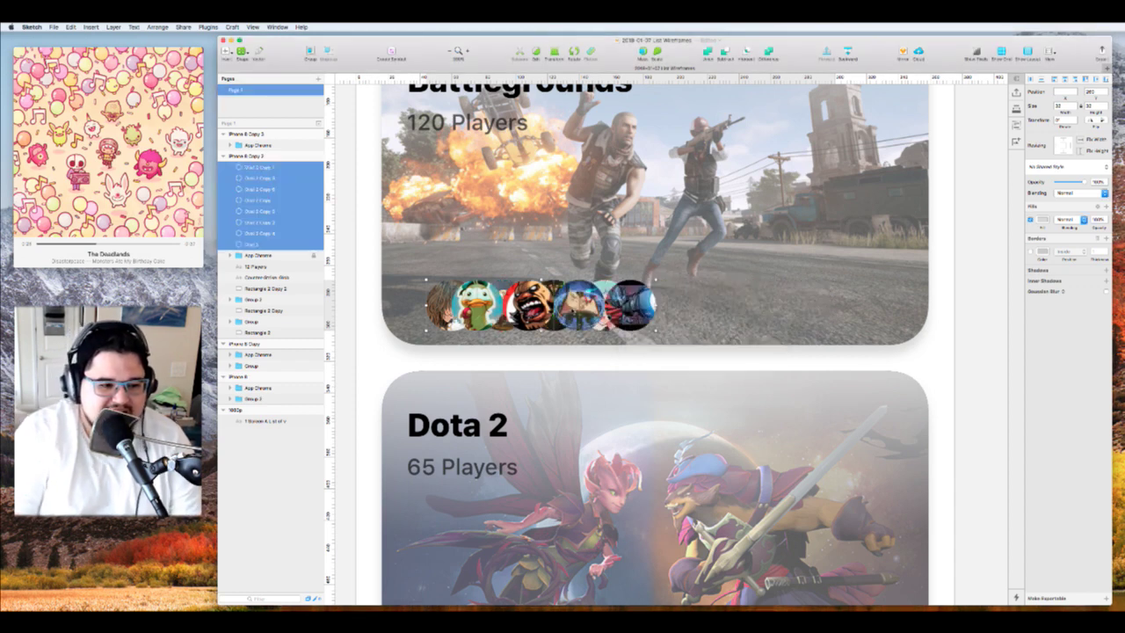
# Order the eight avatar layers by Position X and move the row toward the Battlegrounds card's lower-right corner
pyautogui.hscroll(-5, 537, 213)
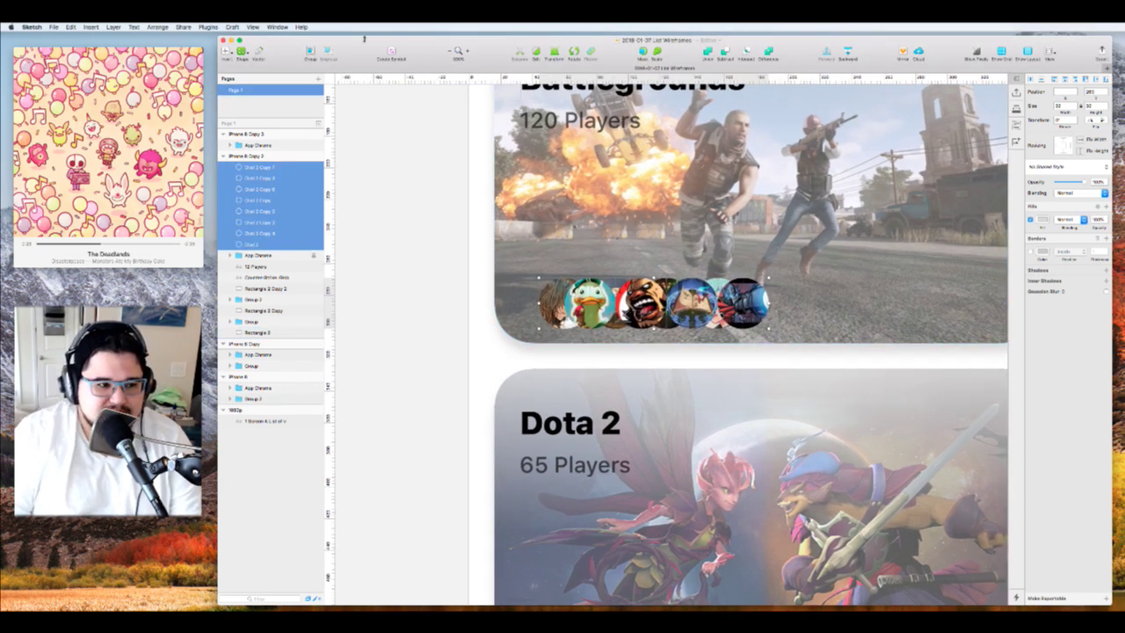
pyautogui.click(176, 26)
pyautogui.moveTo(216, 37)
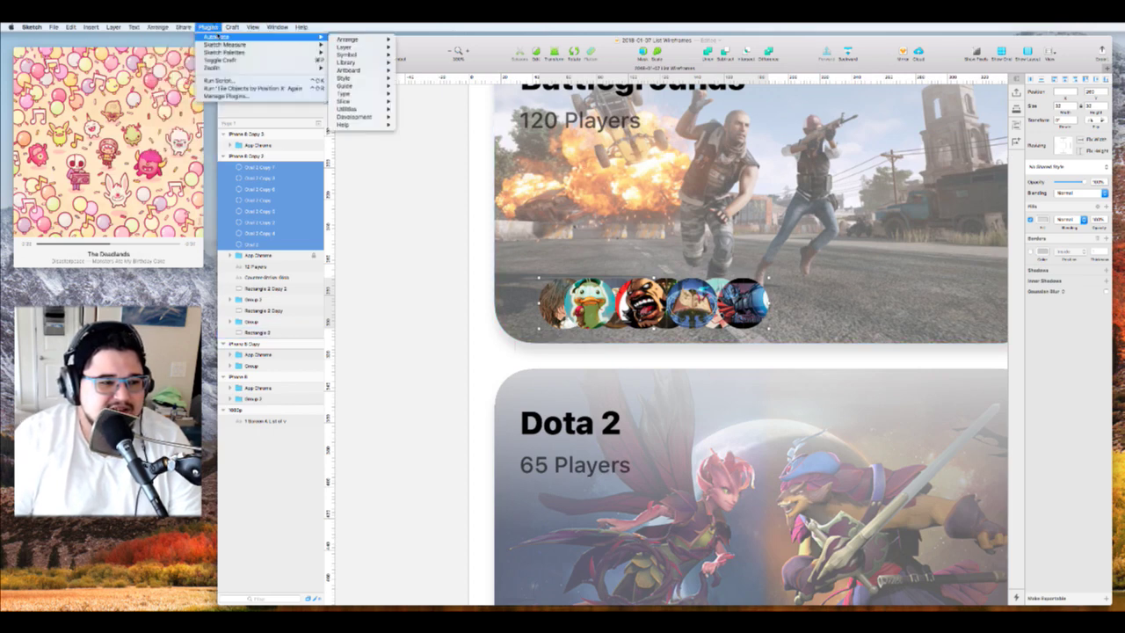
pyautogui.moveTo(378, 46)
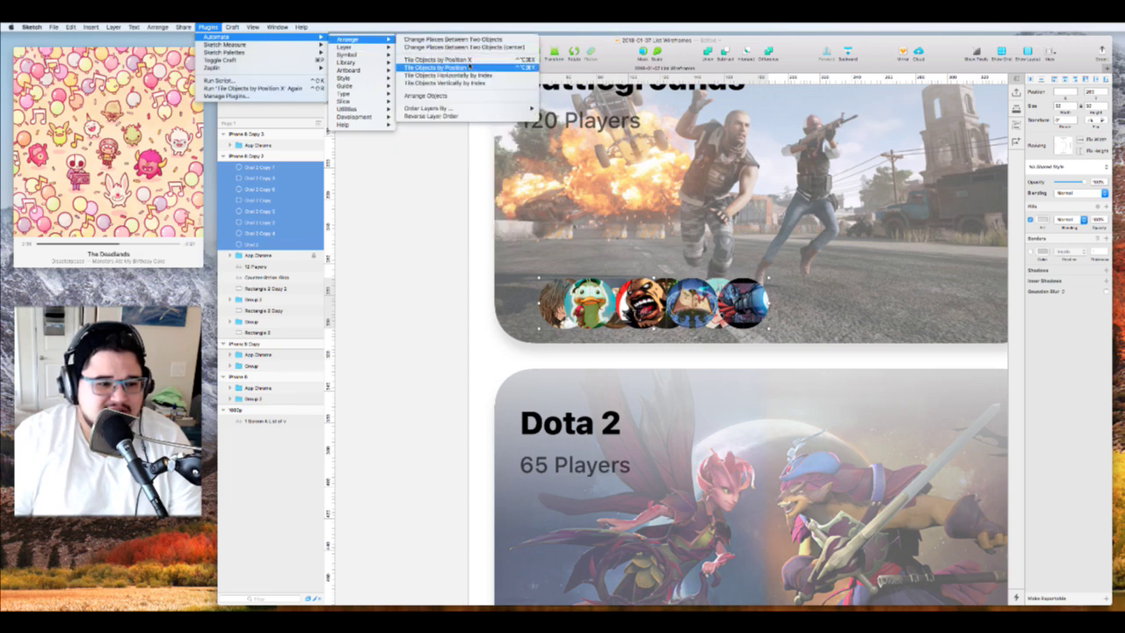
pyautogui.moveTo(467, 107)
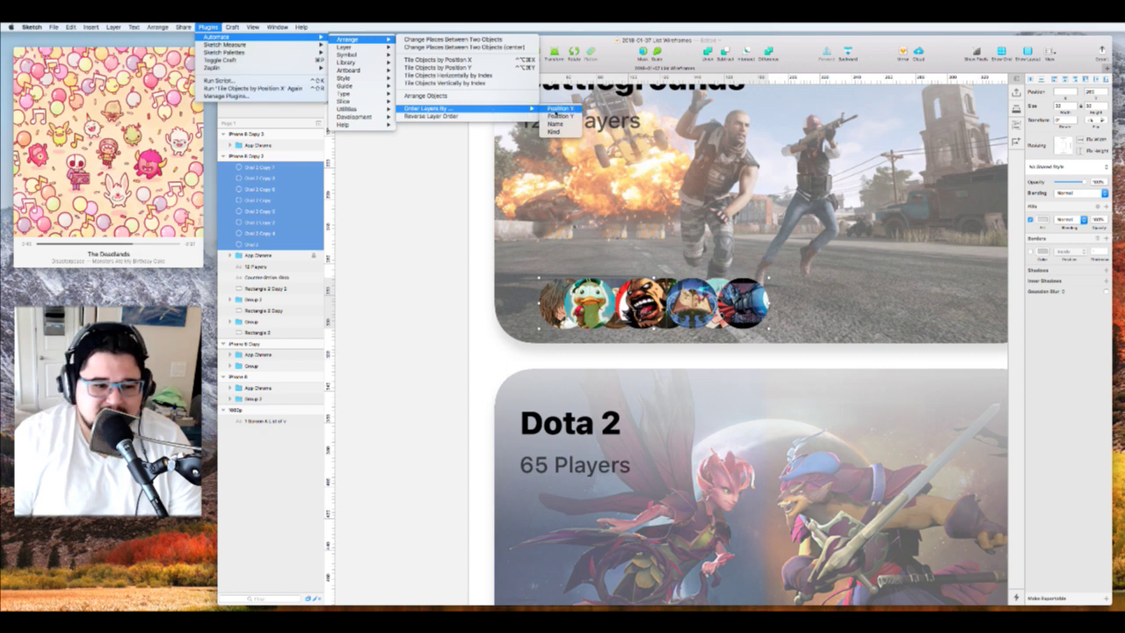
pyautogui.click(554, 108)
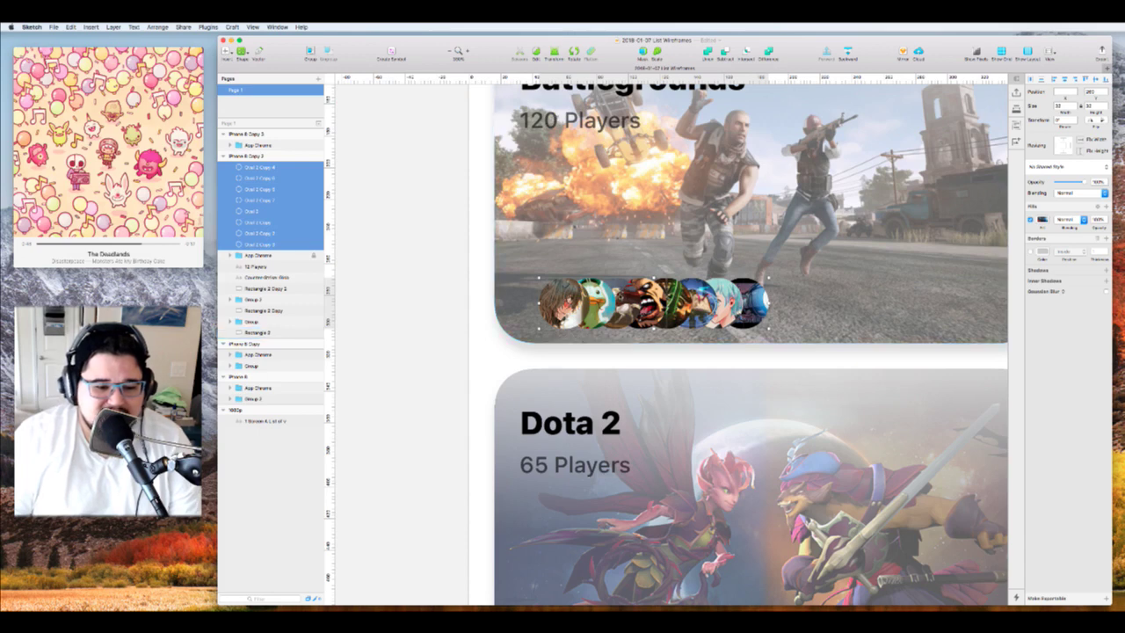
pyautogui.moveTo(625, 297); pyautogui.dragTo(818, 297)
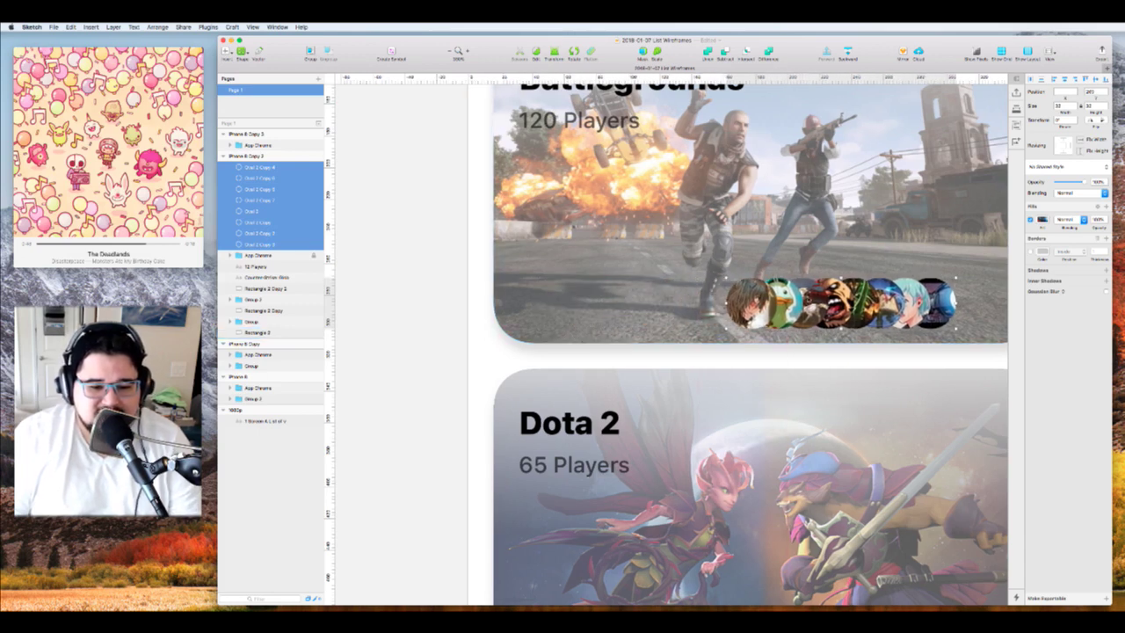
# Group the eight avatars and place the row in the Battlegrounds card's upper-left corner, with the title and player count moved below it
pyautogui.hscroll(3, 819, 297)
pyautogui.scroll(3, 701, 343)
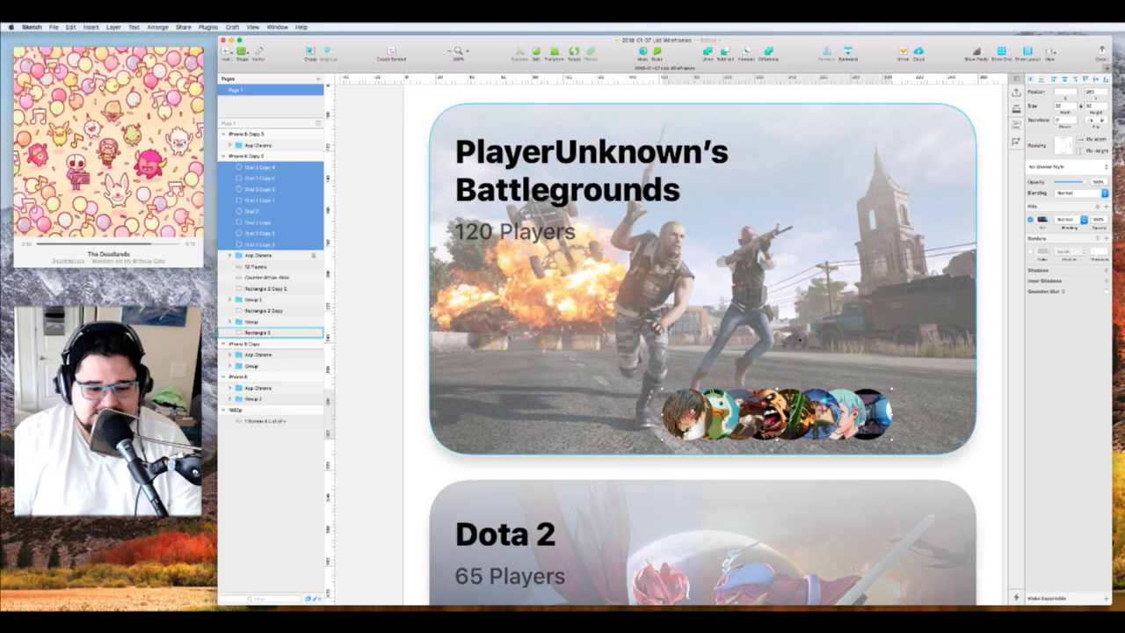
pyautogui.press('super+g')
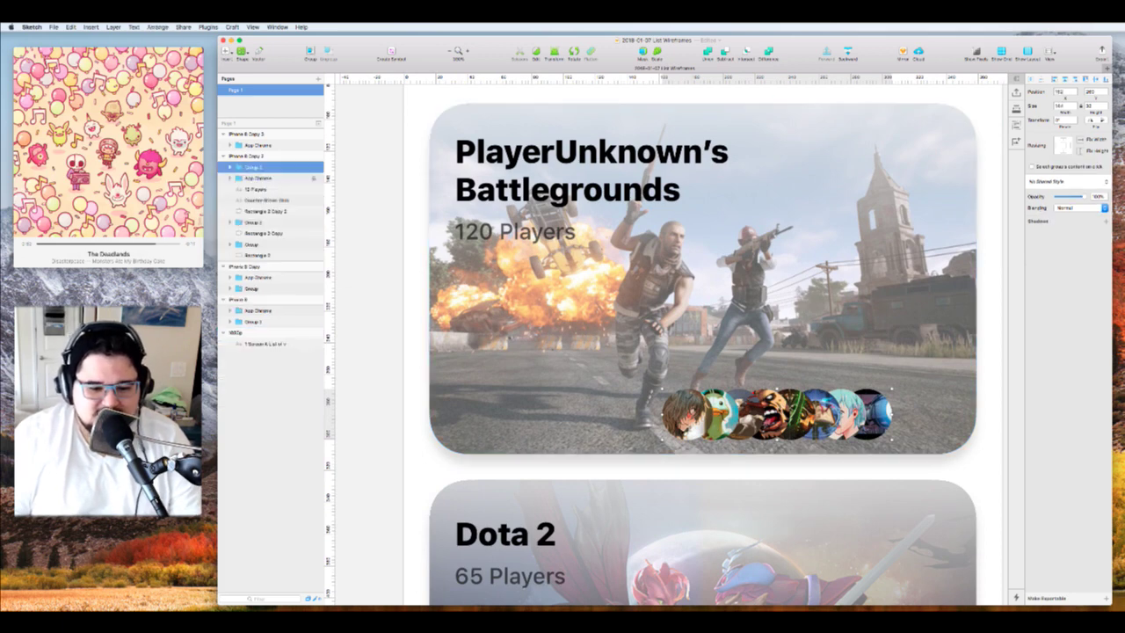
pyautogui.moveTo(783, 407); pyautogui.dragTo(596, 230)
pyautogui.click(613, 160)
pyautogui.click(587, 188)
pyautogui.keyDown('shift'); pyautogui.click(587, 259); pyautogui.keyUp('shift')
pyautogui.scroll(2, 601, 232)
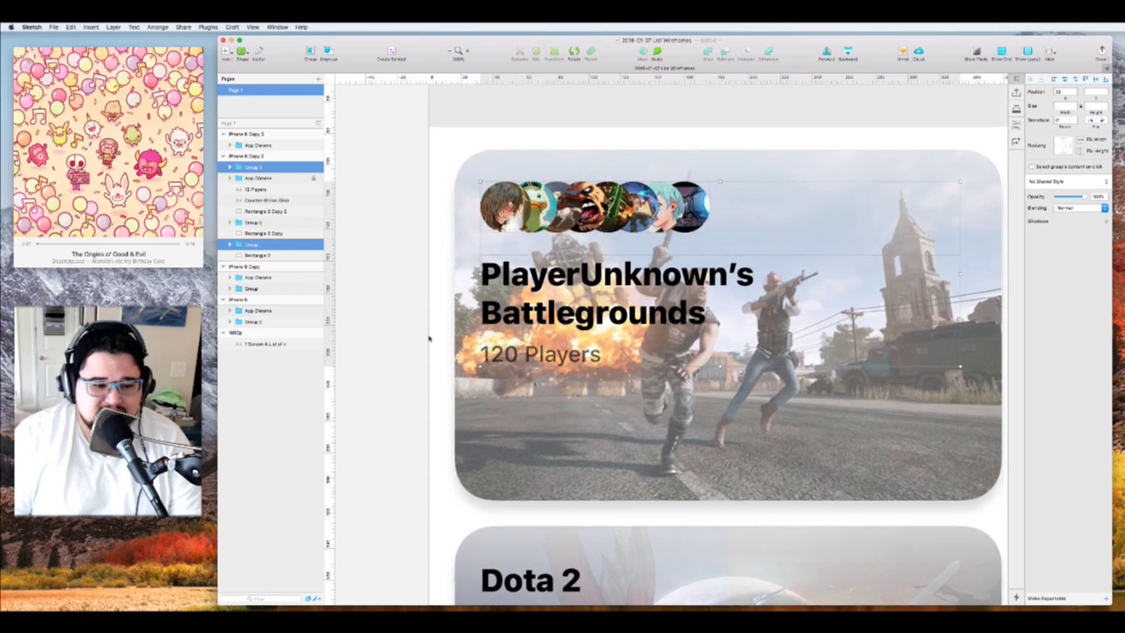
# Enable the Color-blended fill on the Battlegrounds card, trying red and yellow tints before making it a neutral gray
pyautogui.click(430, 336)
pyautogui.click(651, 343)
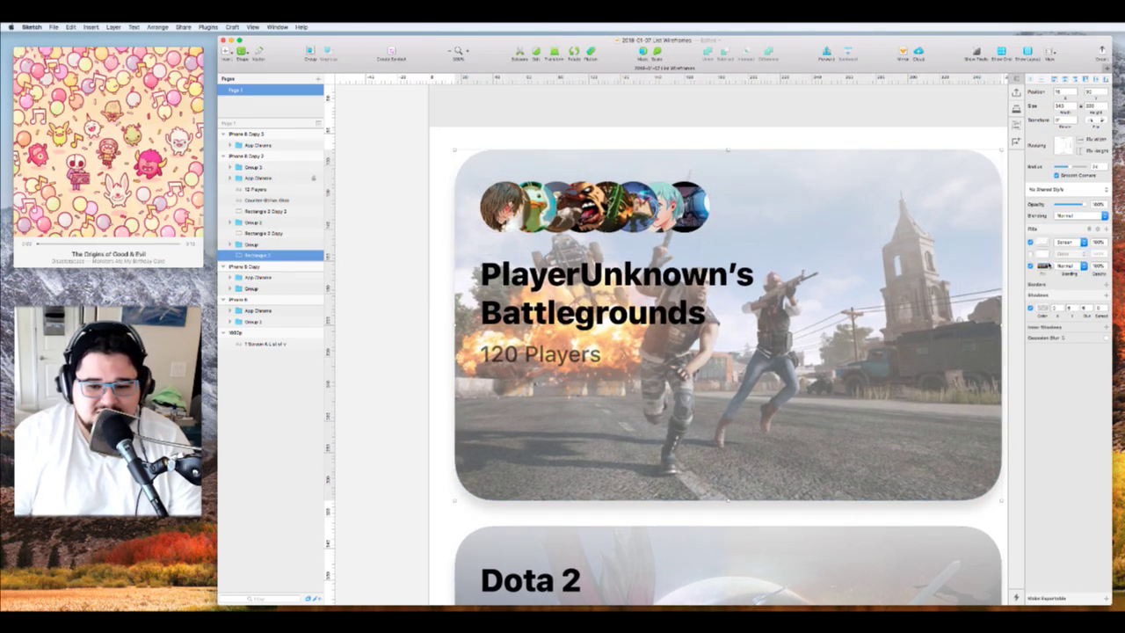
pyautogui.click(1031, 253)
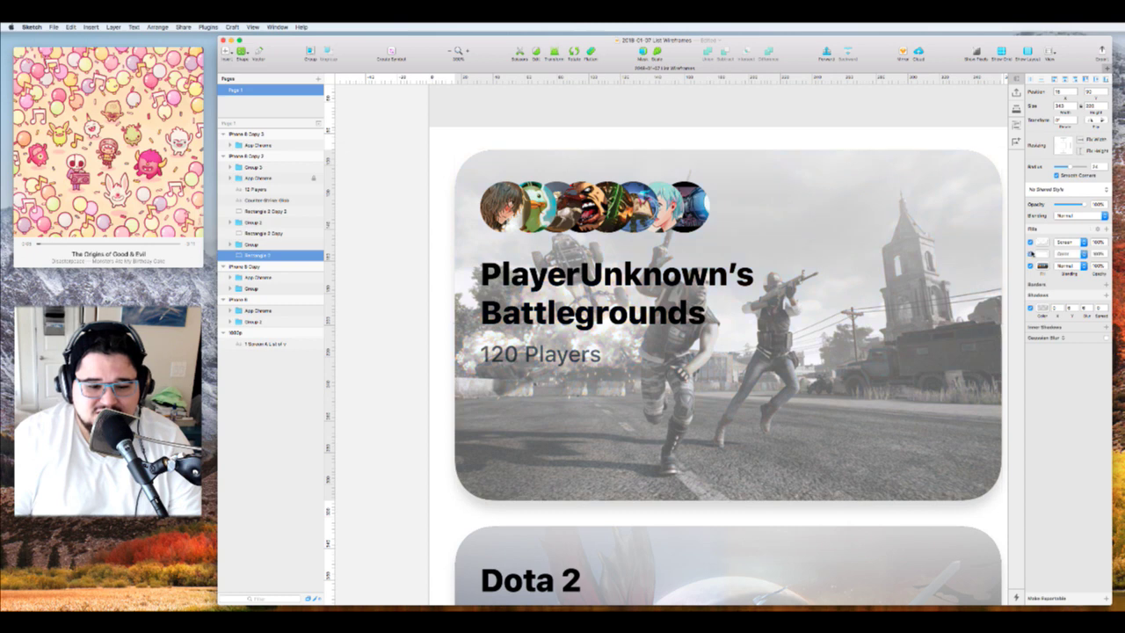
pyautogui.click(1043, 254)
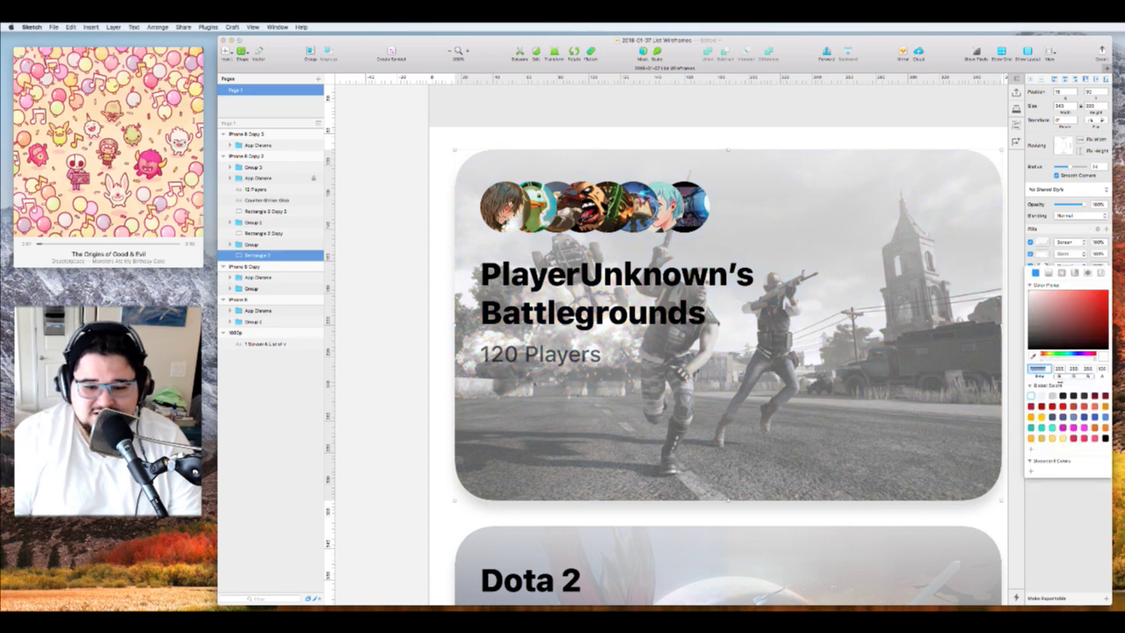
pyautogui.click(1039, 328)
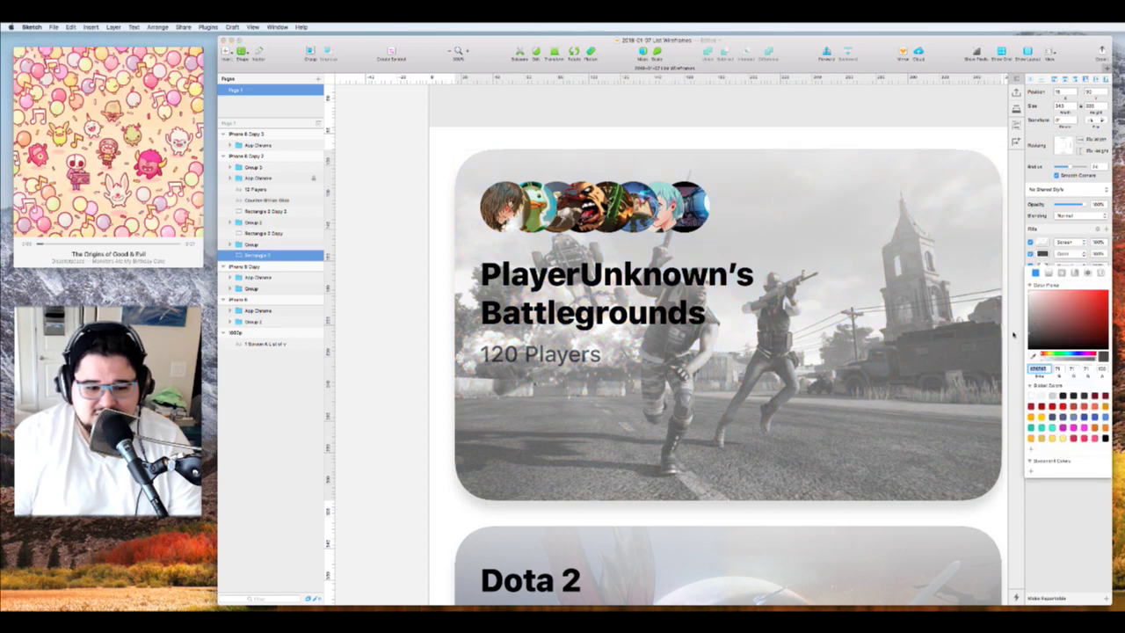
pyautogui.click(1069, 318)
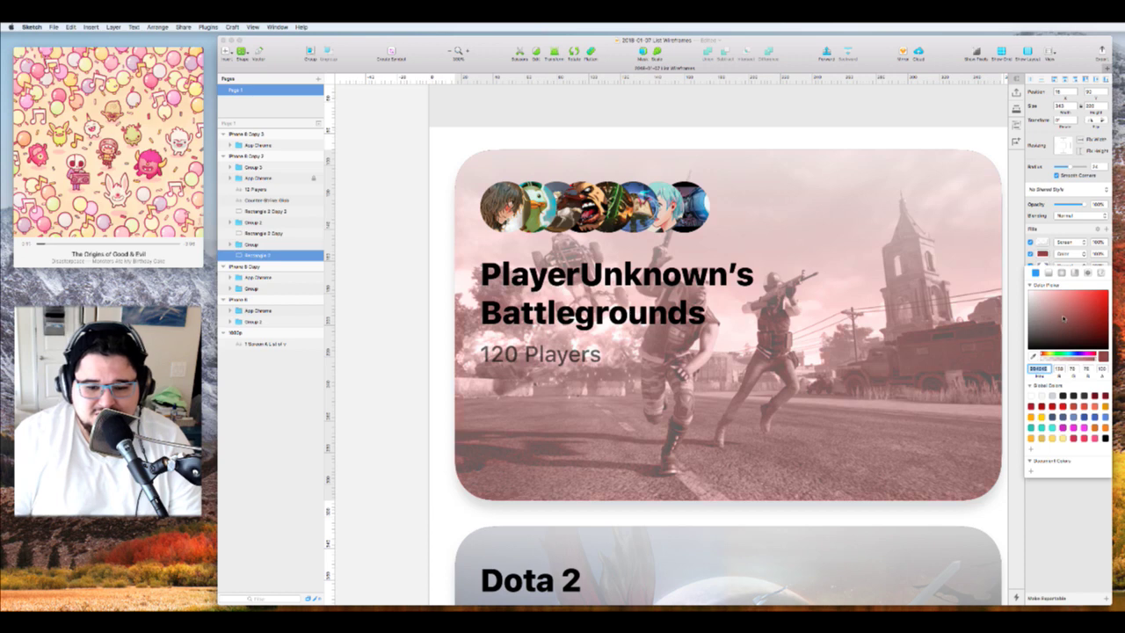
pyautogui.click(1041, 417)
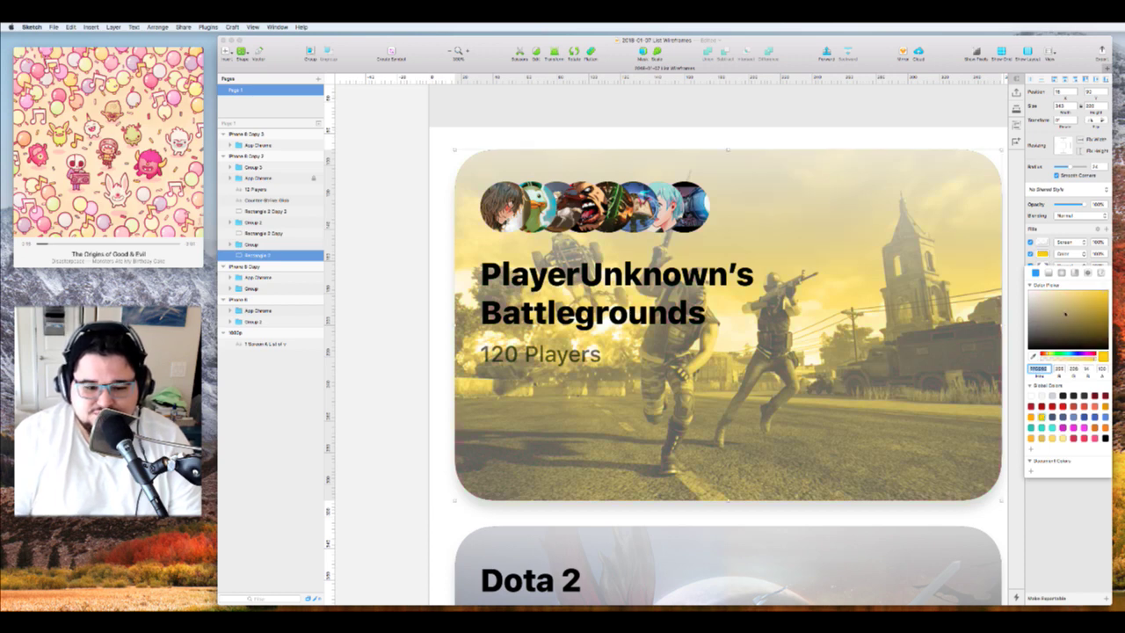
pyautogui.click(1068, 312)
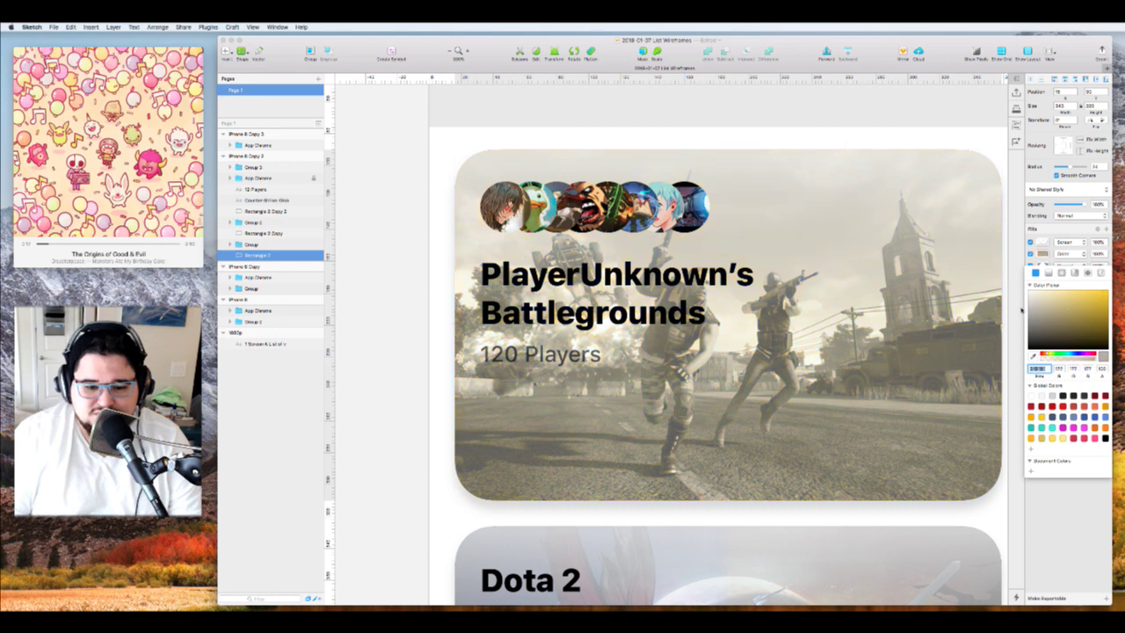
pyautogui.moveTo(1054, 312); pyautogui.dragTo(1007, 316)
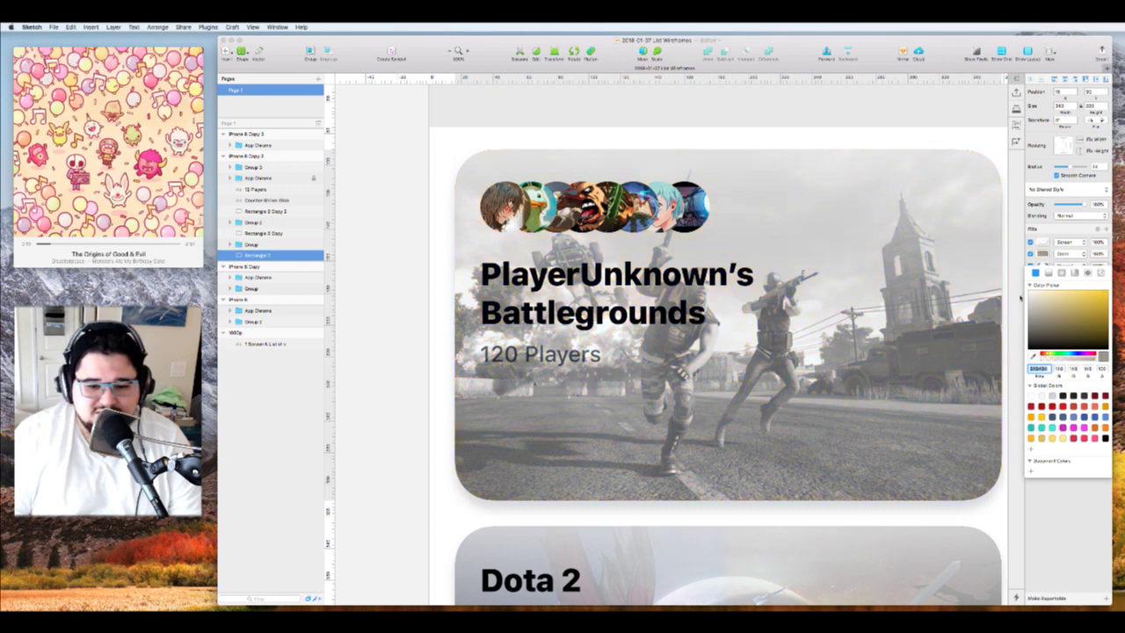
# Make the Battlegrounds card's Screen overlay fill near-white and raise its opacity to fade the background photo
pyautogui.click(1043, 243)
pyautogui.click(1036, 260)
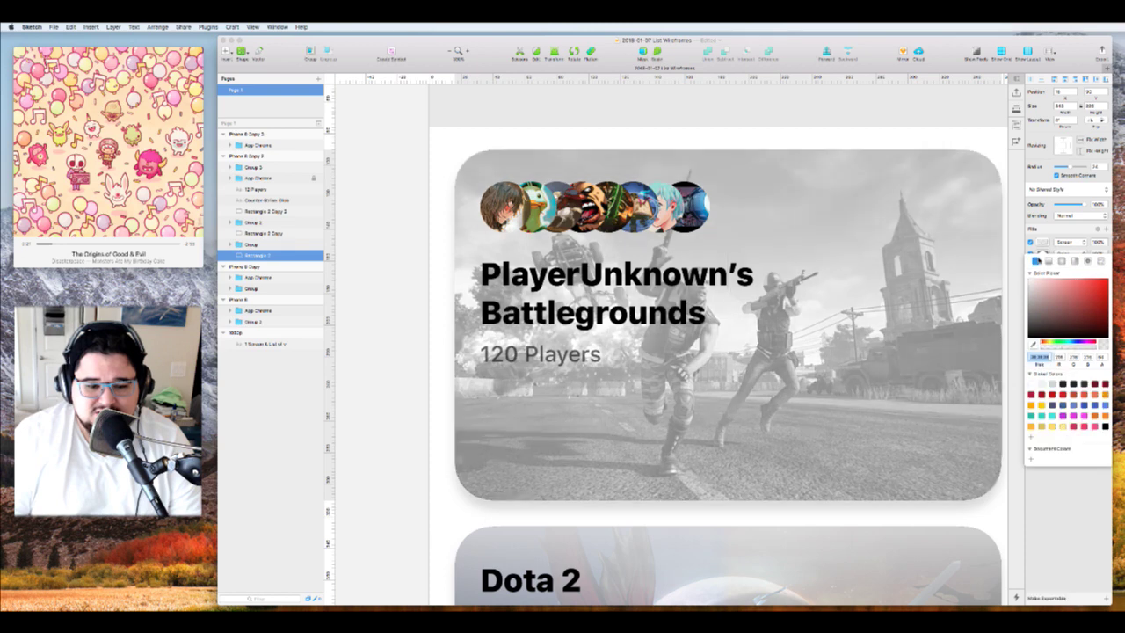
pyautogui.moveTo(1036, 310); pyautogui.dragTo(1006, 280)
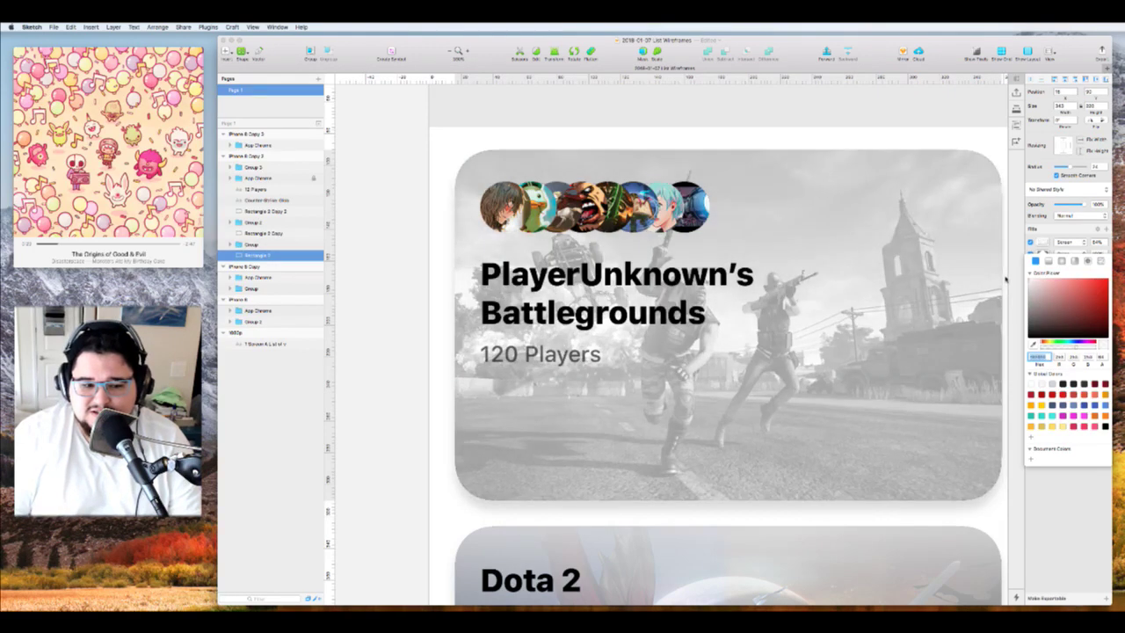
pyautogui.click(1058, 243)
pyautogui.click(1101, 243)
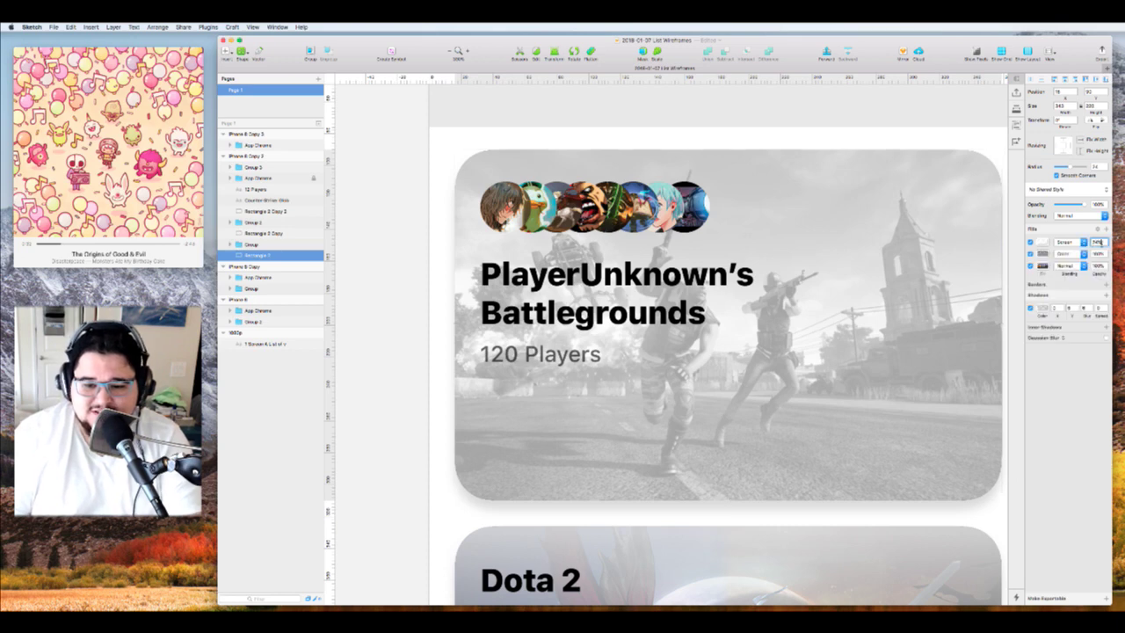
pyautogui.hotkey('shift', 'Up')
pyautogui.hotkey('shift', 'Up')
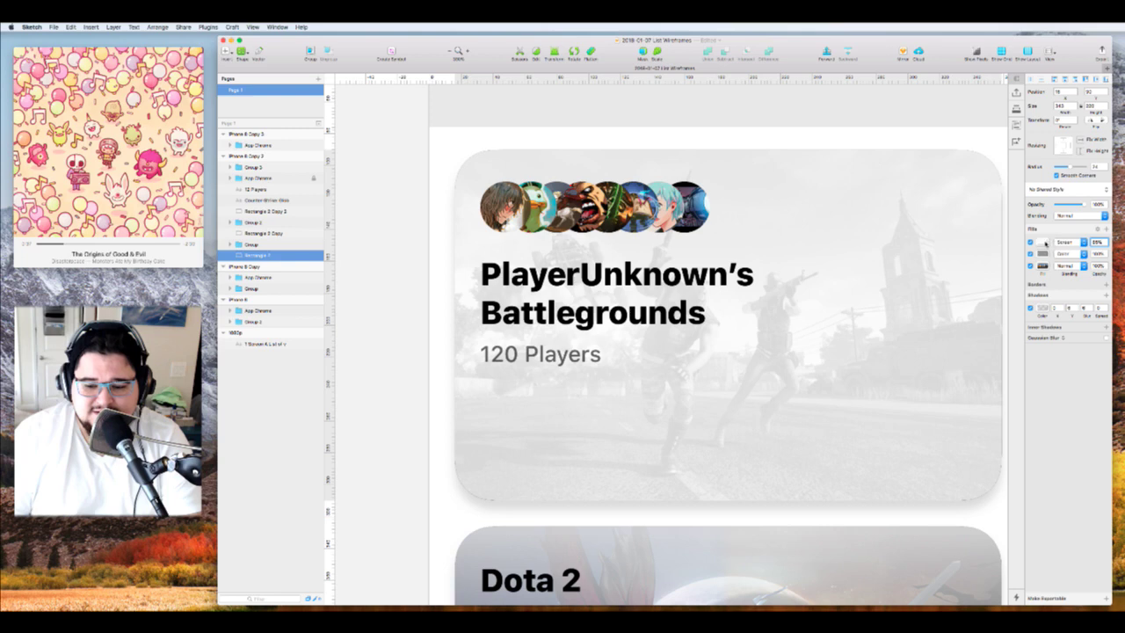
# Replace the card title "PlayerUnknown's Battlegrounds" with "PUBG"
pyautogui.click(814, 261)
pyautogui.scroll(-4, 814, 261)
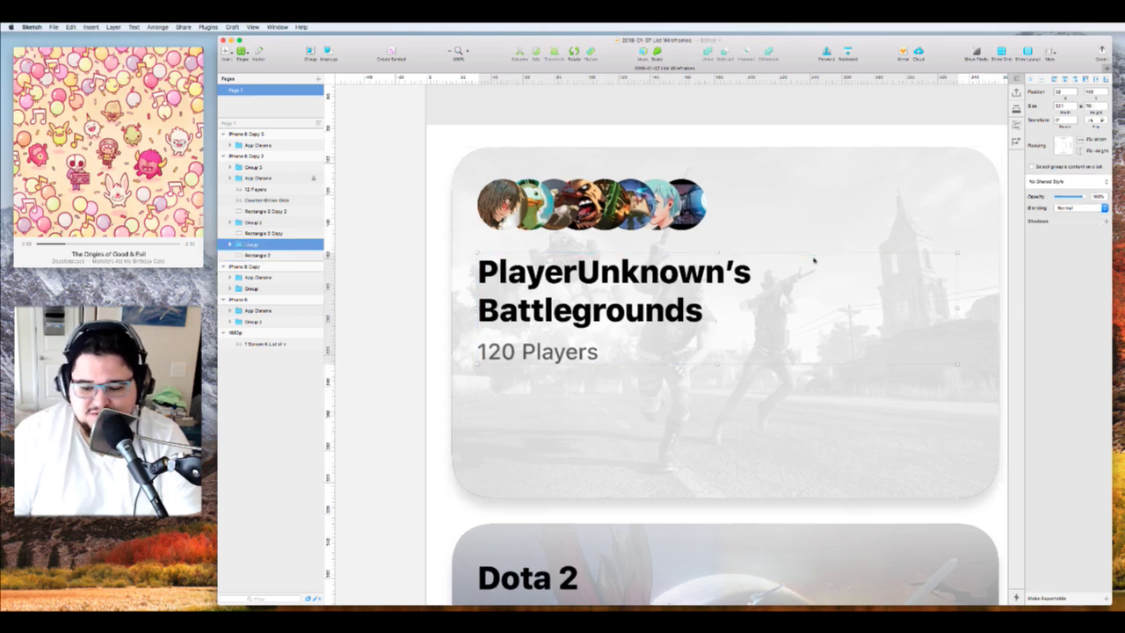
pyautogui.hscroll(1, 813, 261)
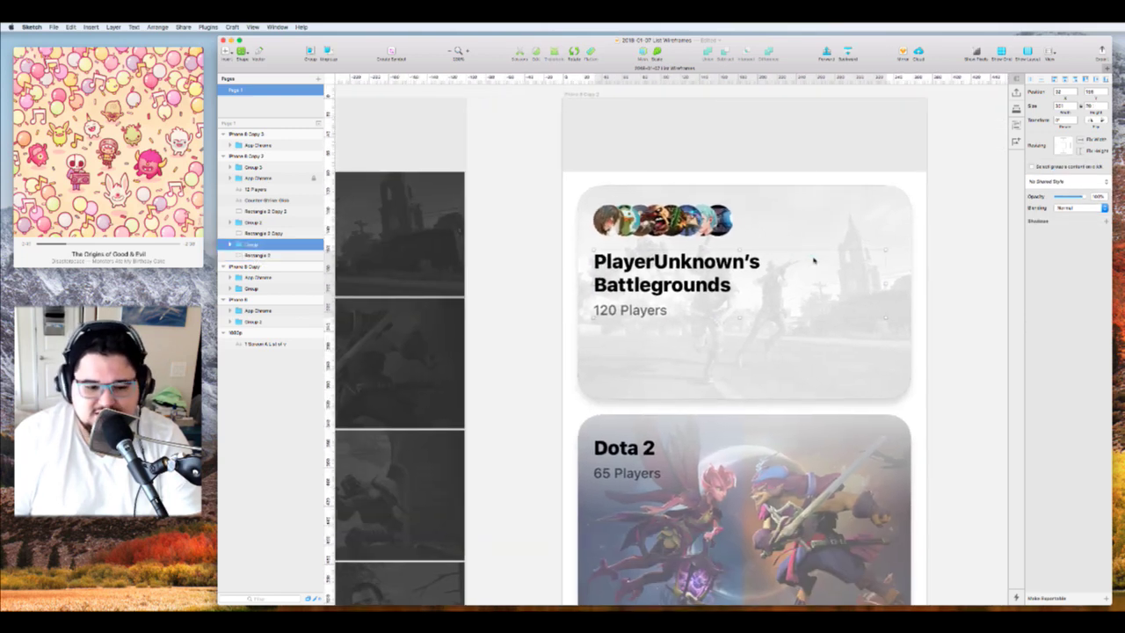
pyautogui.click(930, 183)
pyautogui.click(719, 216)
pyautogui.doubleClick(650, 268)
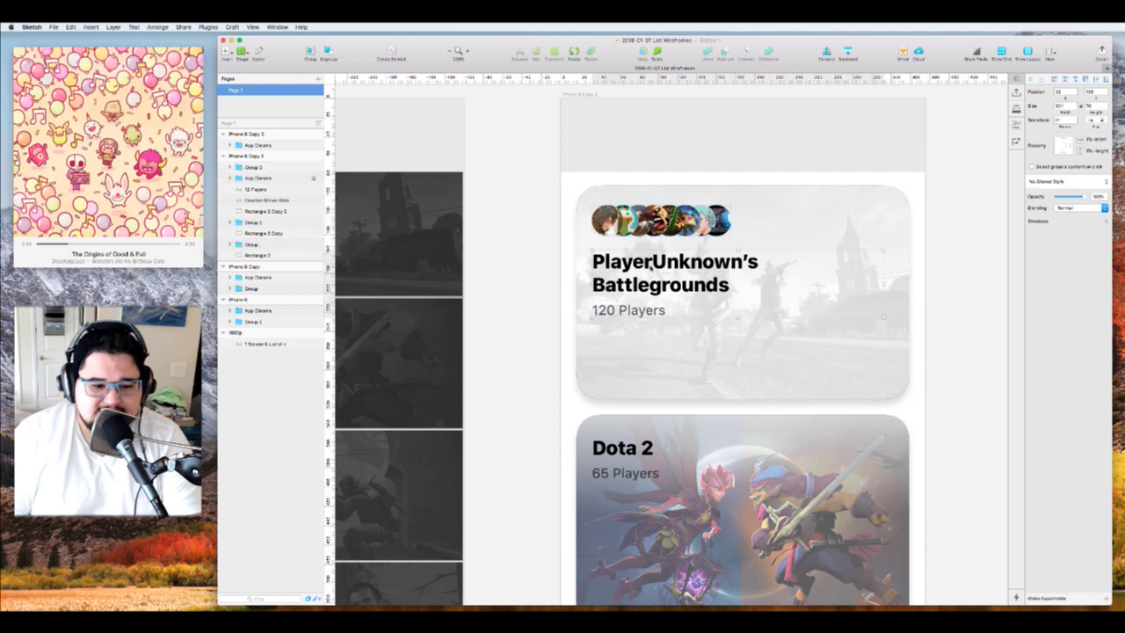
pyautogui.doubleClick(681, 272)
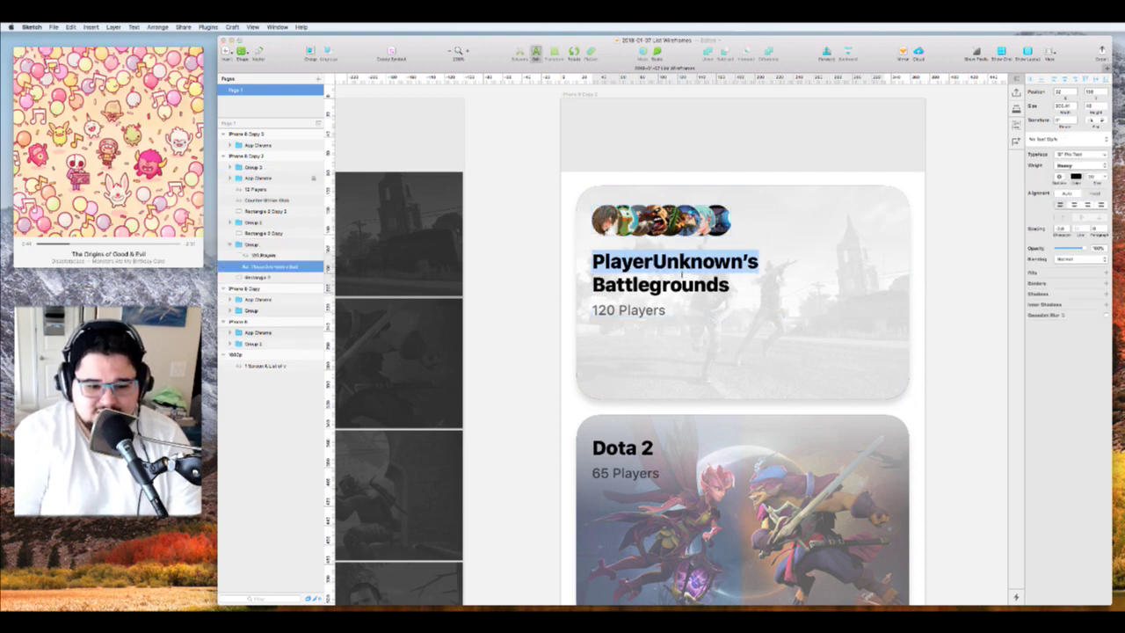
pyautogui.press('super+a')
pyautogui.write('PUBG')
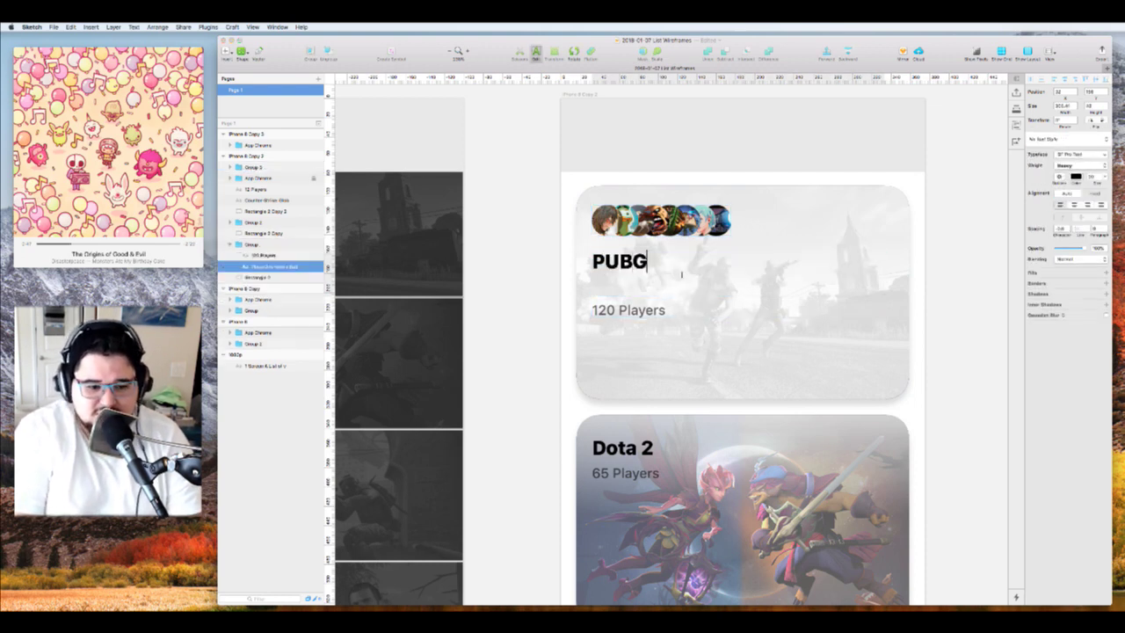
pyautogui.press('Escape')
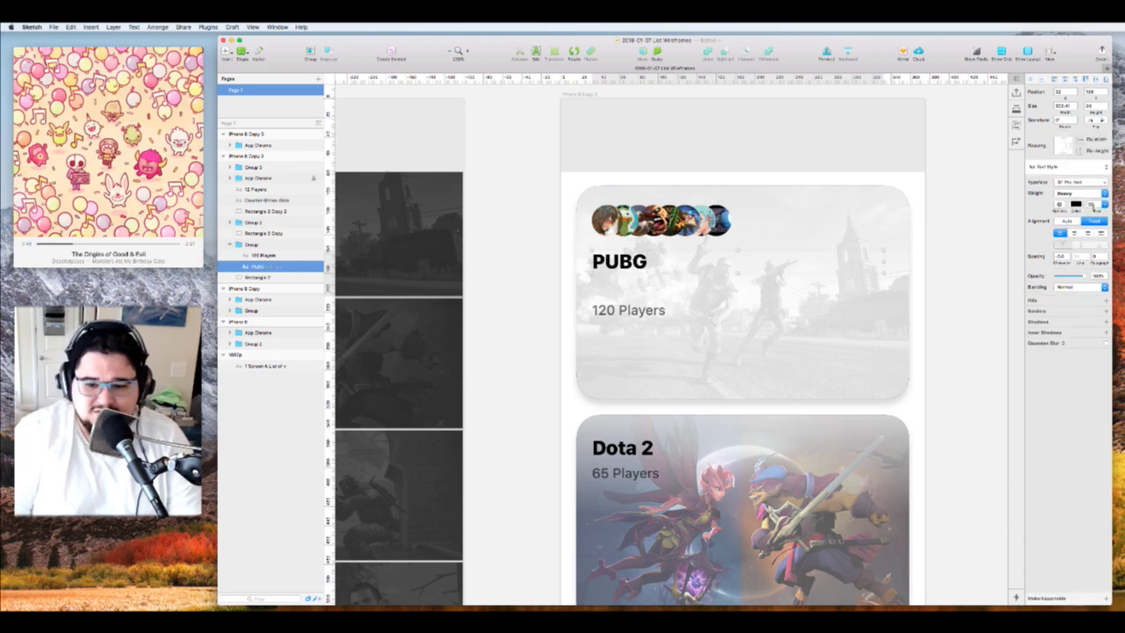
# Set the PUBG title's font size to 32 and move the 120 Players text up directly beneath it
pyautogui.click(1093, 205)
pyautogui.write('32')
pyautogui.press('Return')
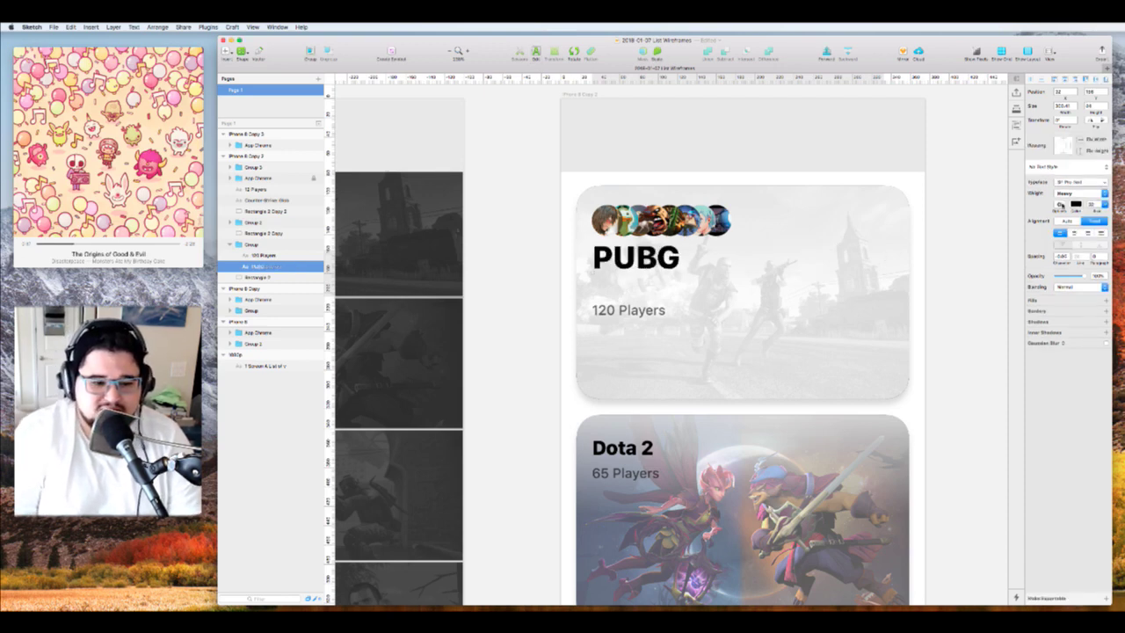
pyautogui.click(623, 314)
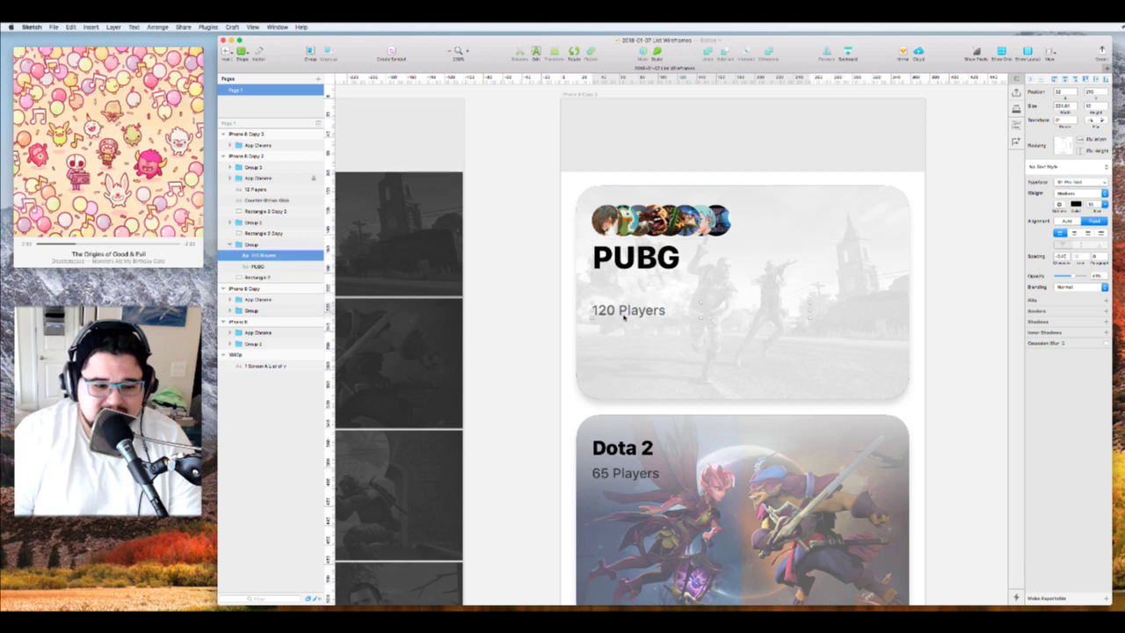
pyautogui.moveTo(622, 314); pyautogui.dragTo(624, 290)
pyautogui.keyDown('shift'); pyautogui.click(661, 258); pyautogui.keyUp('shift')
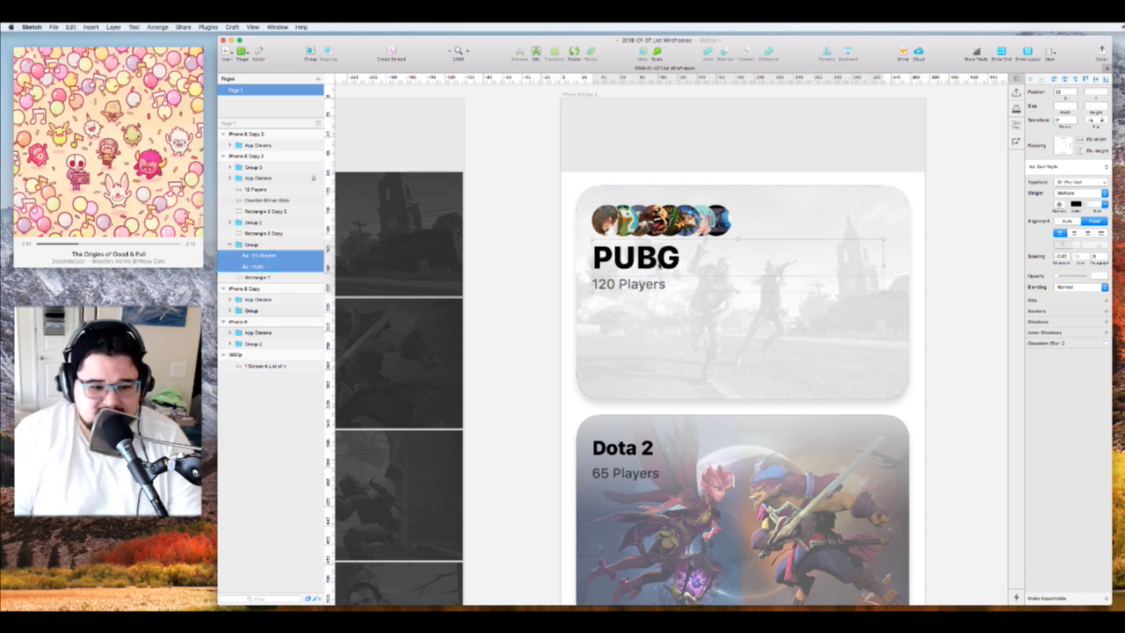
pyautogui.scroll(-2, 650, 412)
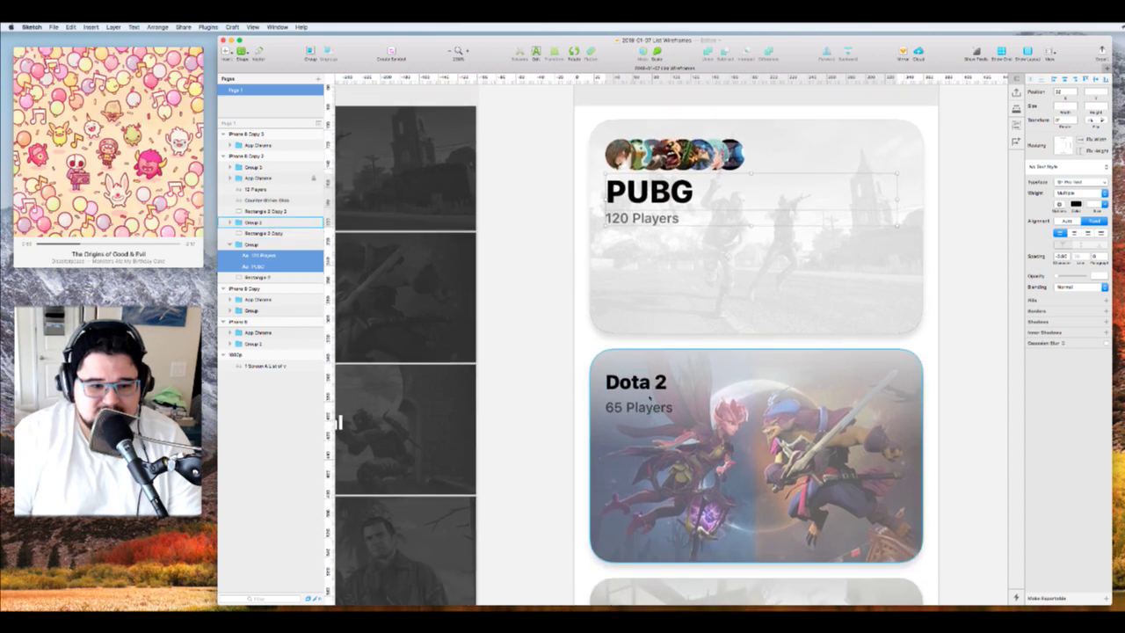
# Try a height of 64 px on the PUBG card's avatar group and undo the resize
pyautogui.press('super+g')
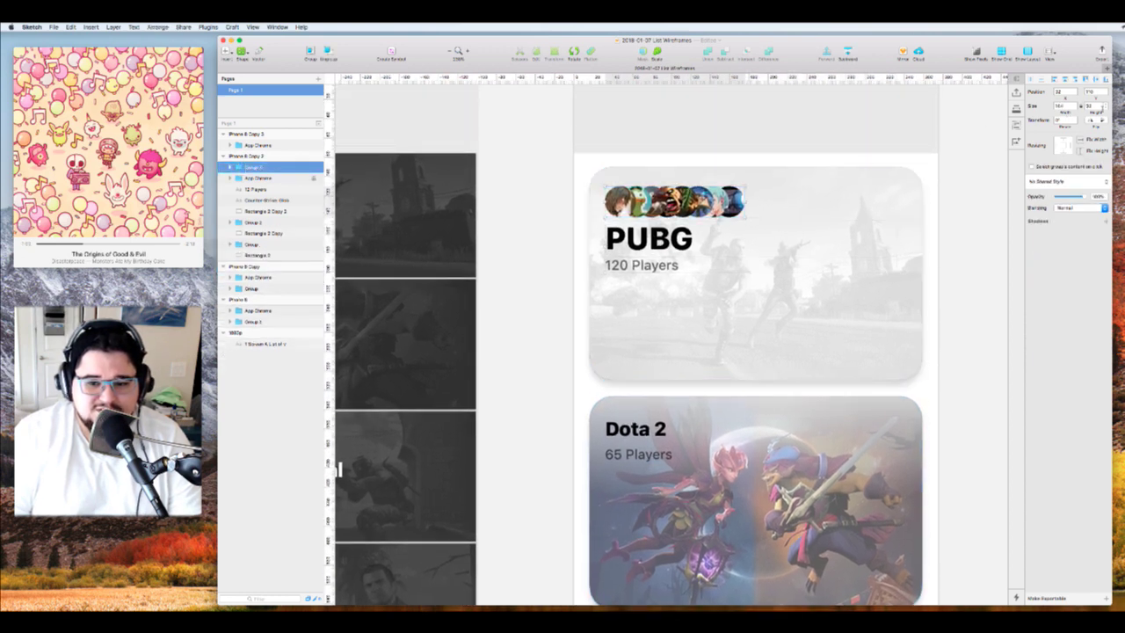
pyautogui.click(1099, 106)
pyautogui.write('64')
pyautogui.press('Return')
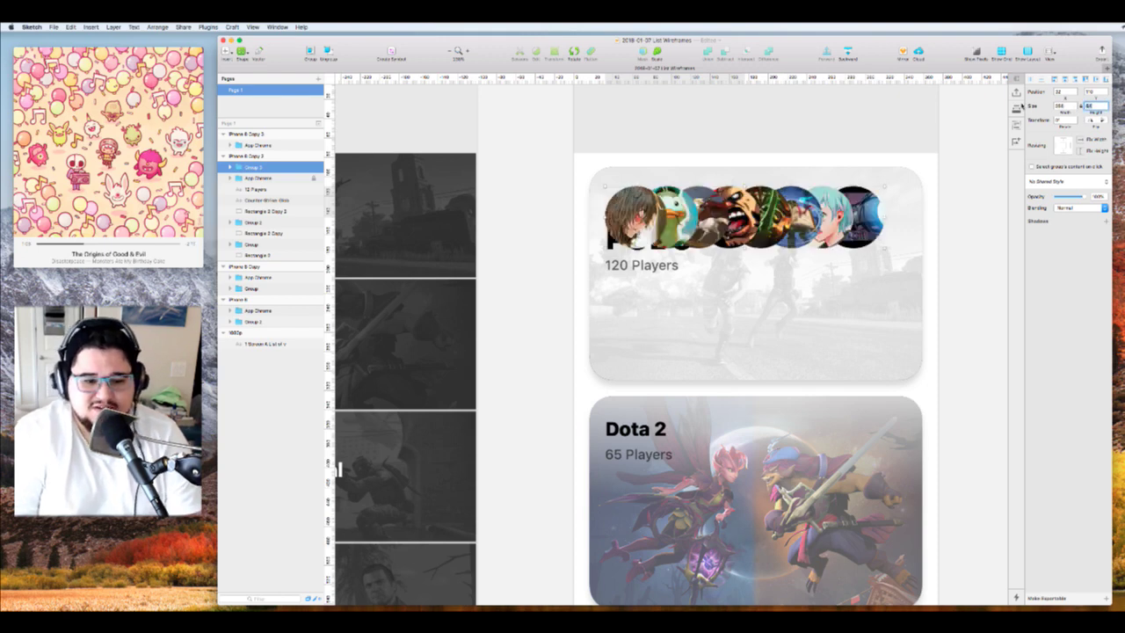
pyautogui.press('super+z')
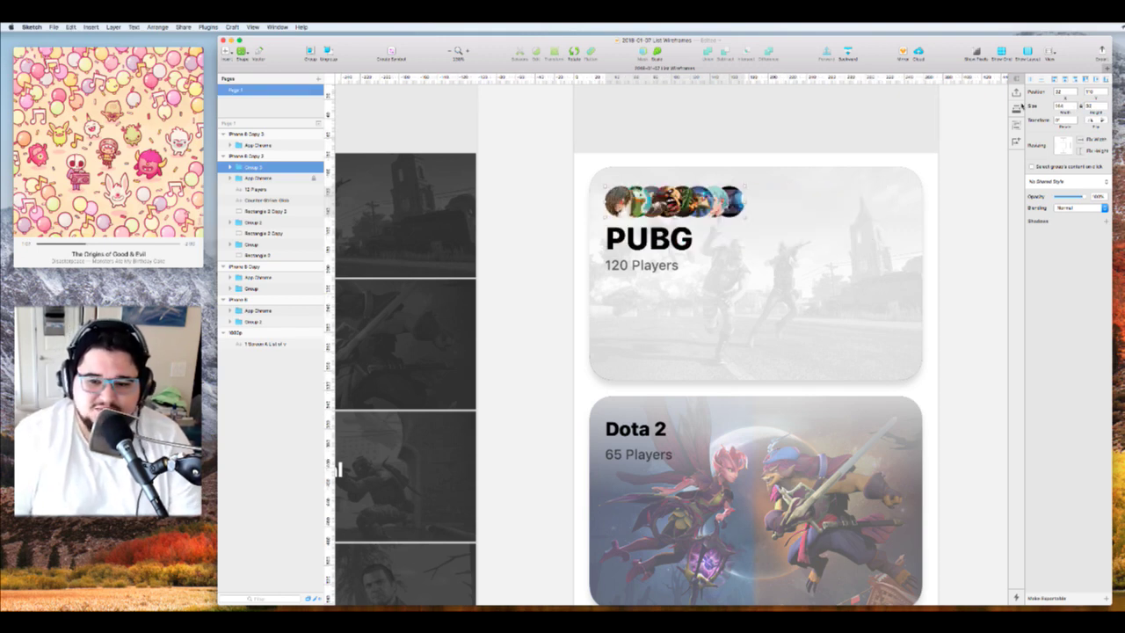
# Scale the avatar group to a height of 36 px and nudge the title and player count group down 7 px
pyautogui.click(1092, 106)
pyautogui.press('Up')
pyautogui.press('Up')
pyautogui.press('Up')
pyautogui.press('Up')
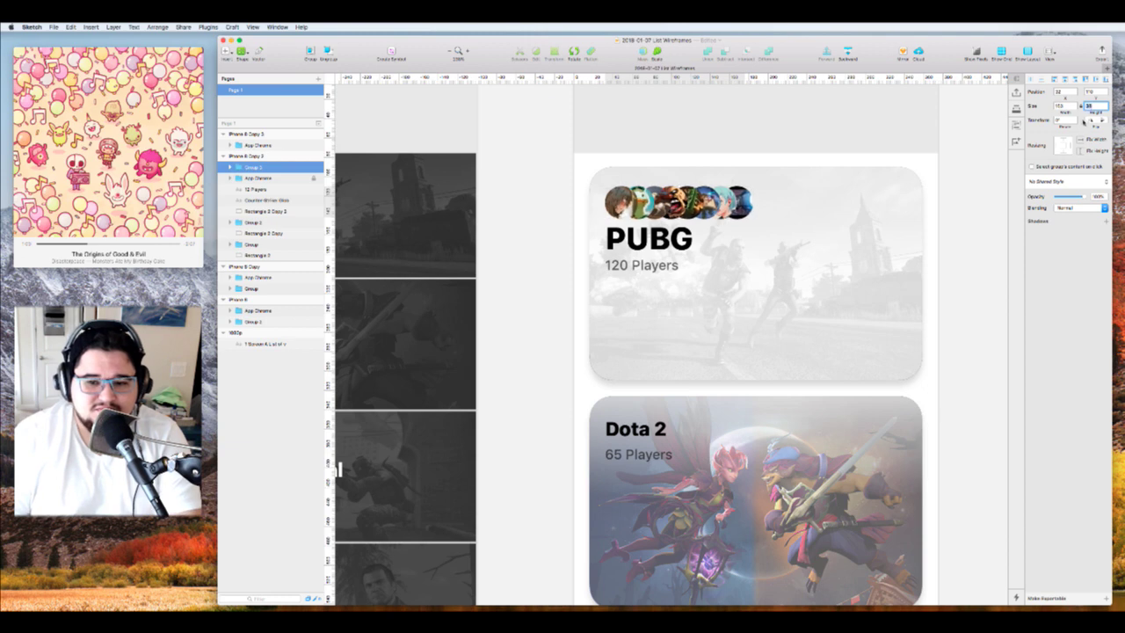
pyautogui.click(663, 257)
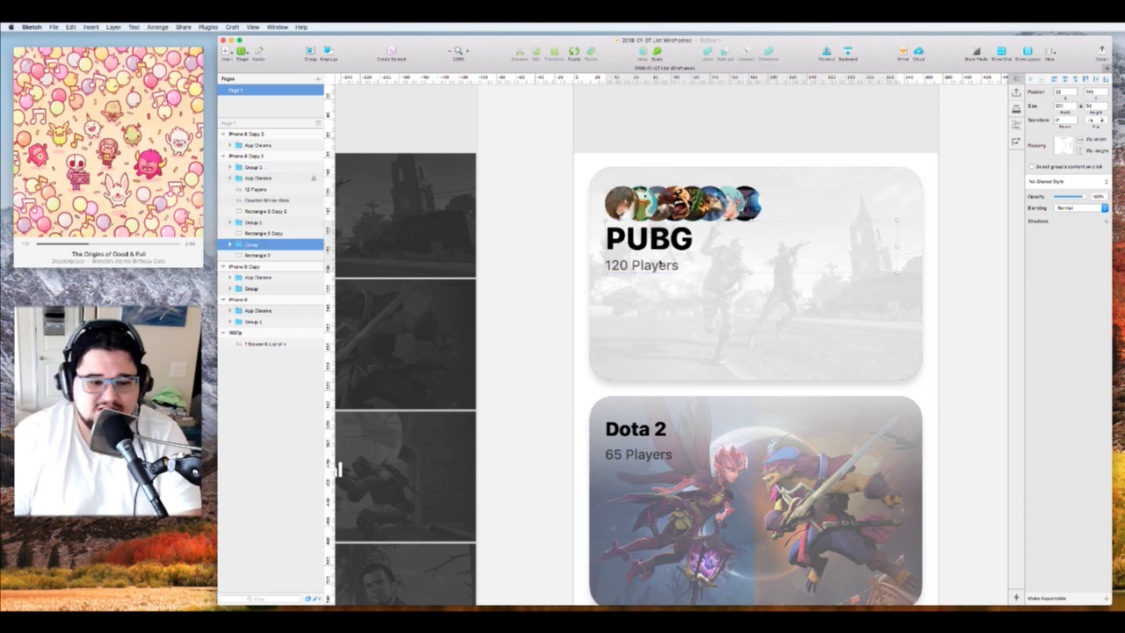
pyautogui.hotkey('shift', 'Down')
pyautogui.press('Up')
pyautogui.press('Up')
pyautogui.press('Up')
# Select all the avatar circles in the PUBG card's group and give them a thickened white inside border
pyautogui.doubleClick(639, 205)
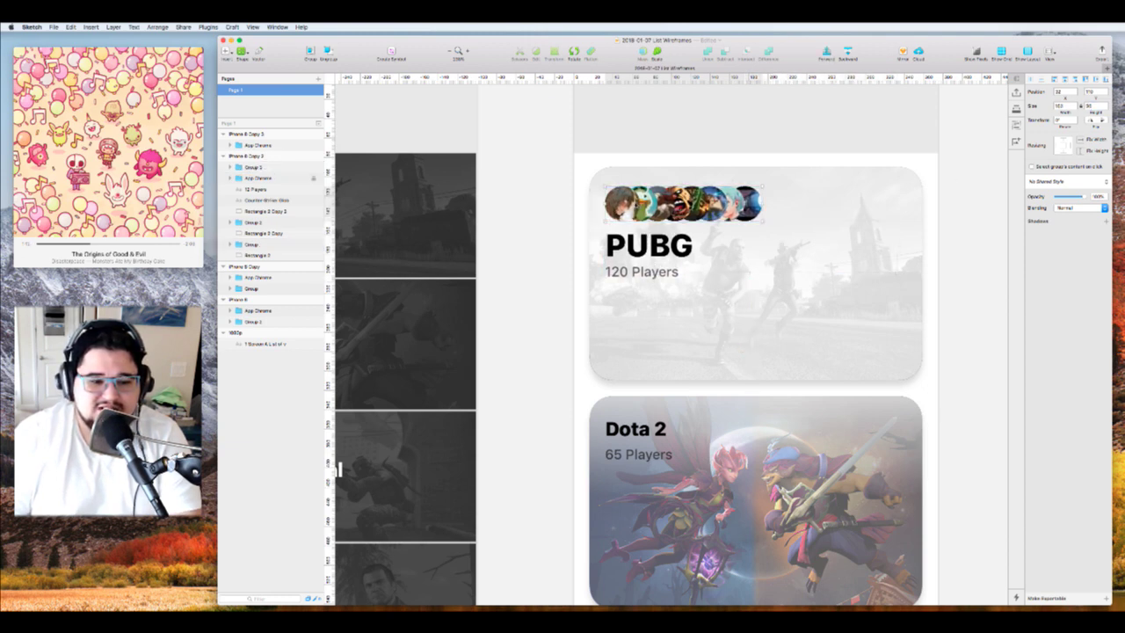
pyautogui.keyDown('shift'); pyautogui.click(250, 254); pyautogui.keyUp('shift')
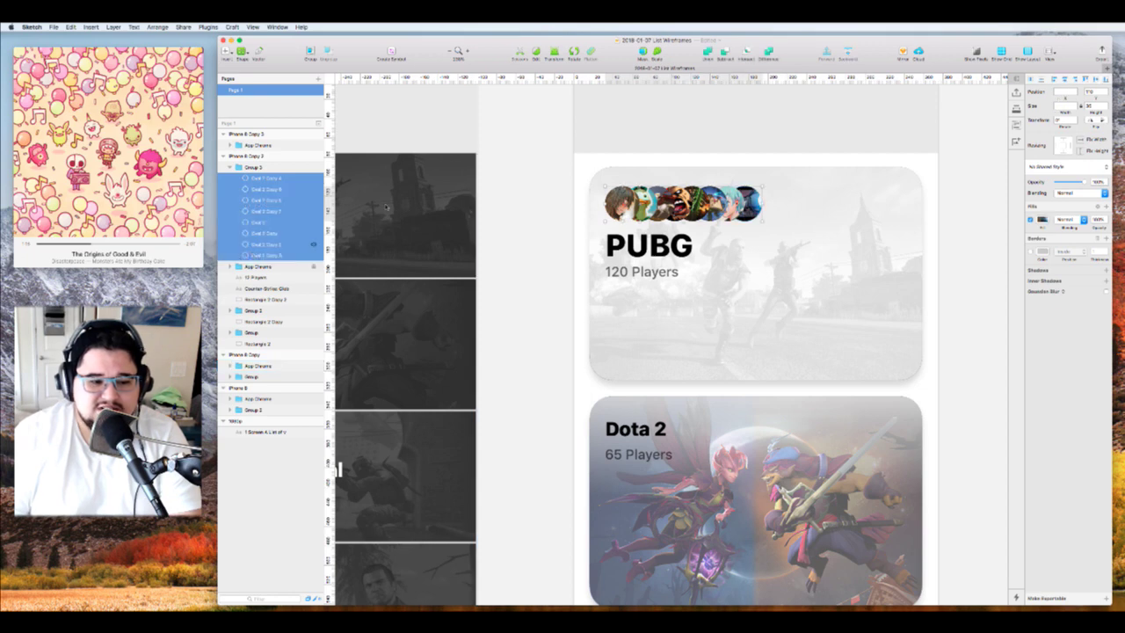
pyautogui.click(1031, 252)
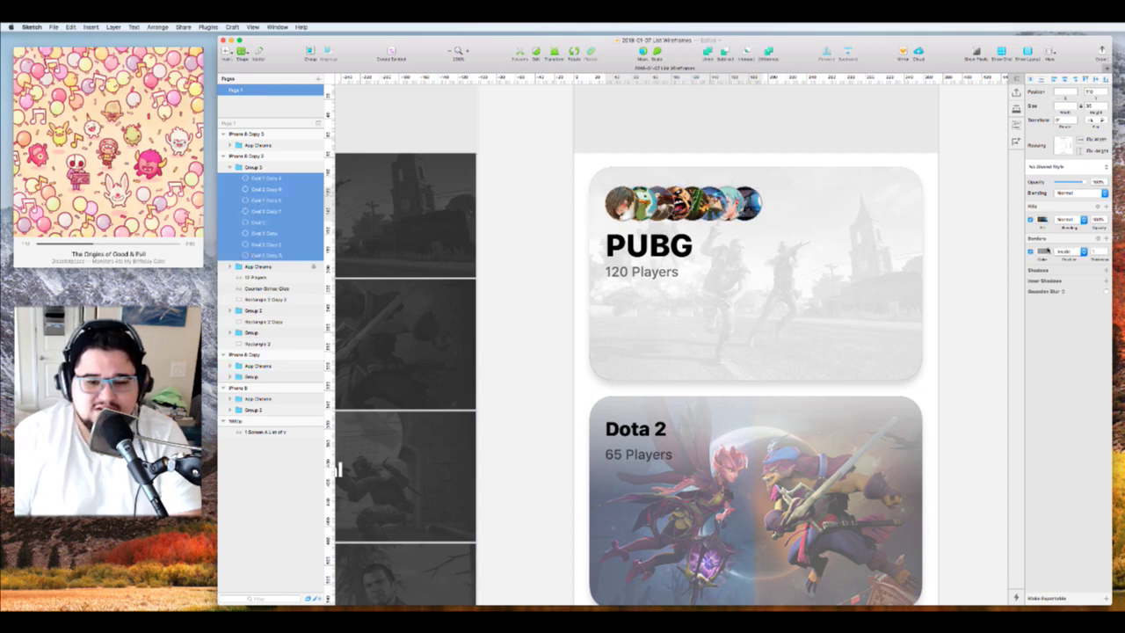
pyautogui.click(1044, 252)
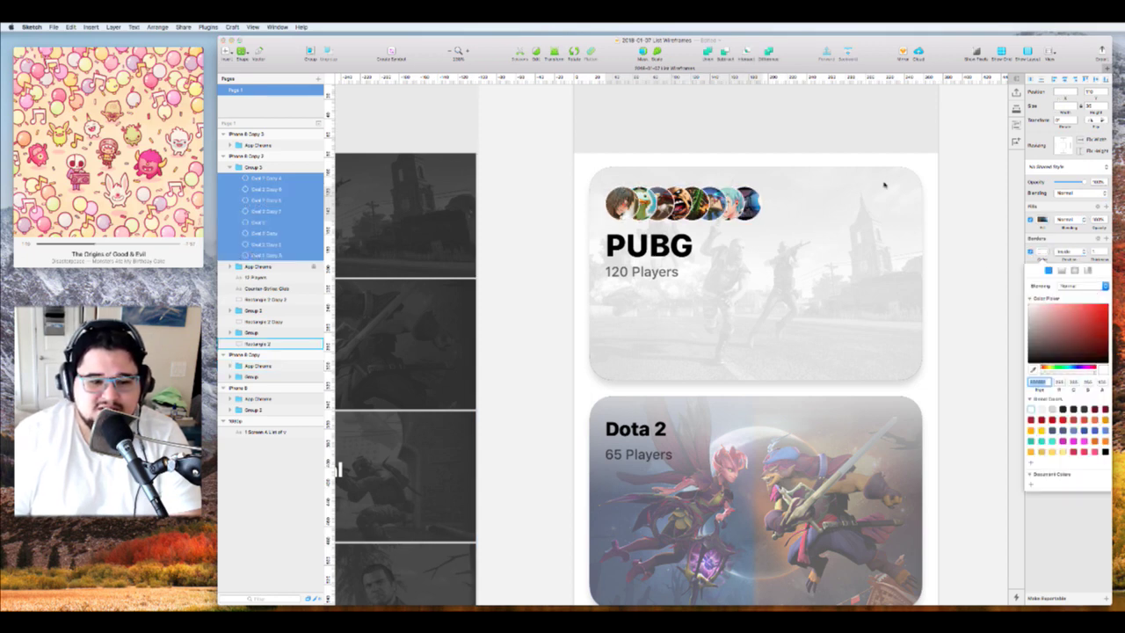
pyautogui.click(1095, 252)
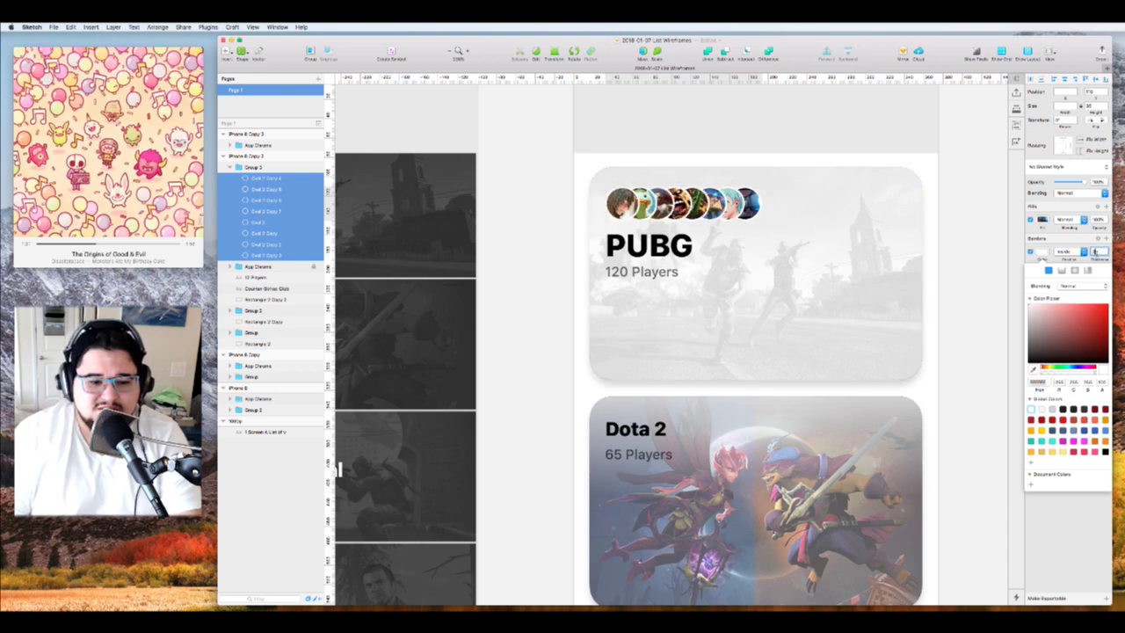
pyautogui.click(1044, 243)
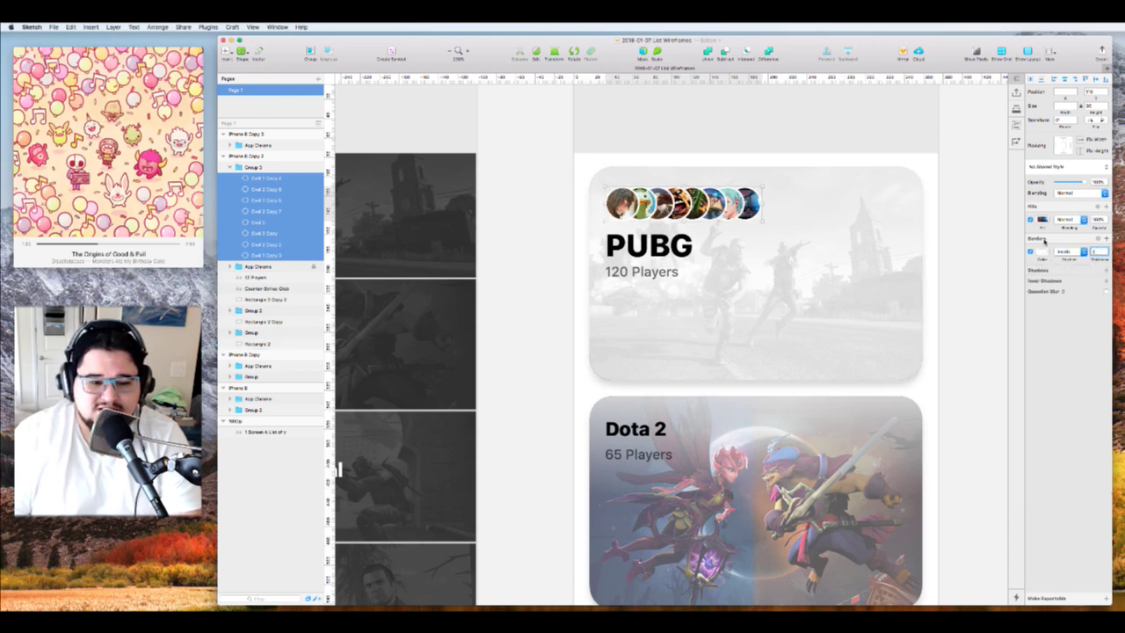
pyautogui.click(980, 270)
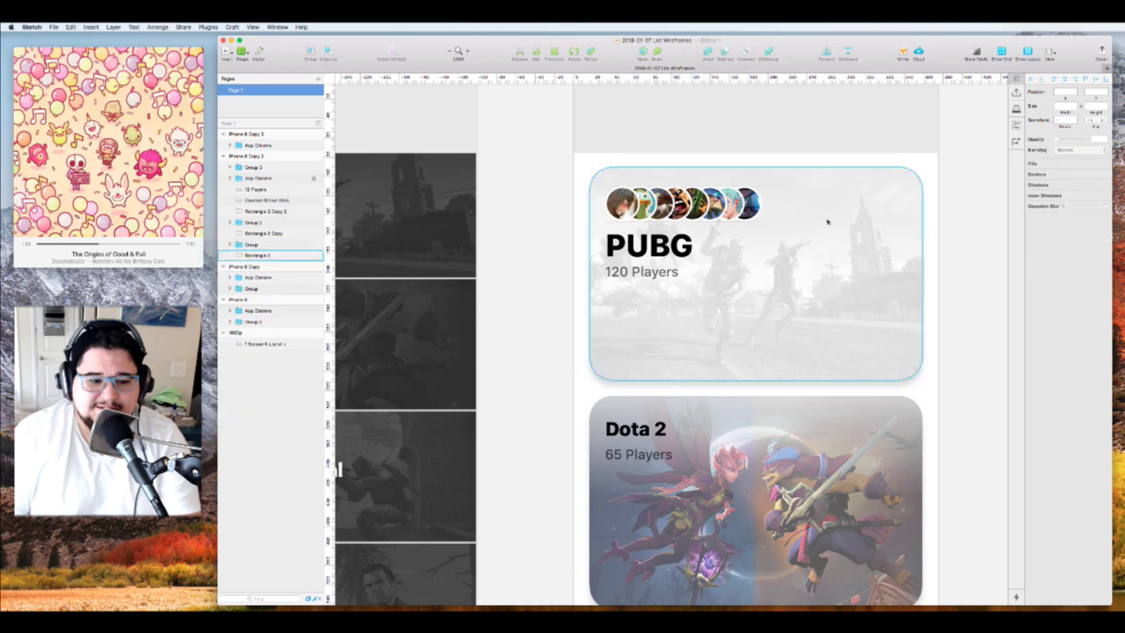
# Move the avatar group and the title and player count group together down to the PUBG card's lower edge
pyautogui.click(694, 204)
pyautogui.click(649, 248)
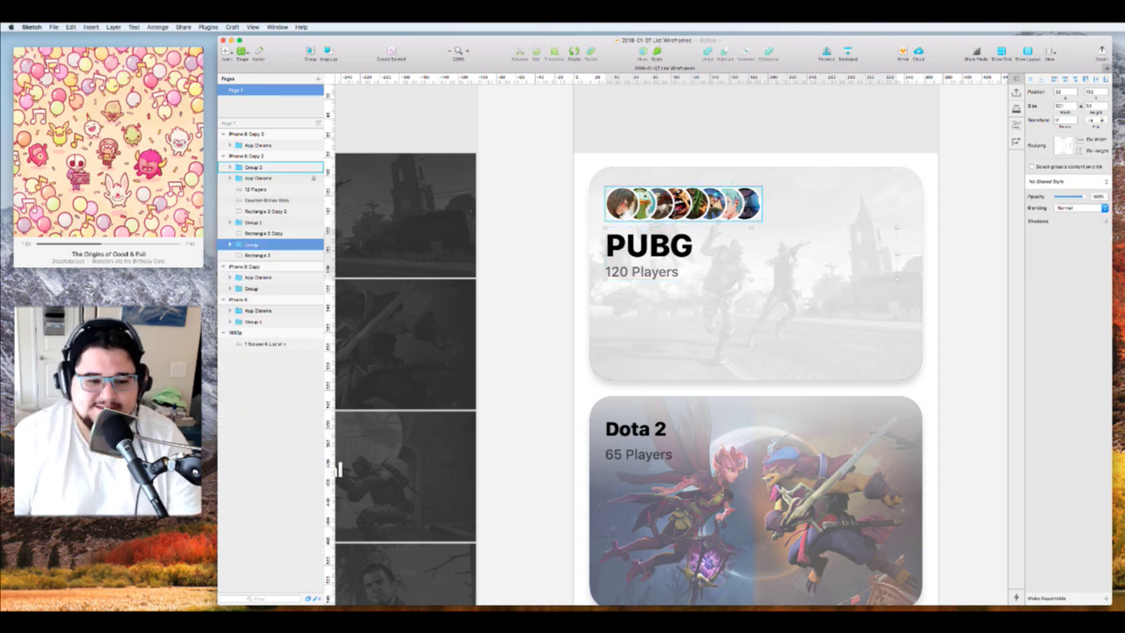
pyautogui.keyDown('shift'); pyautogui.click(682, 203); pyautogui.keyUp('shift')
pyautogui.moveTo(667, 252); pyautogui.dragTo(667, 339)
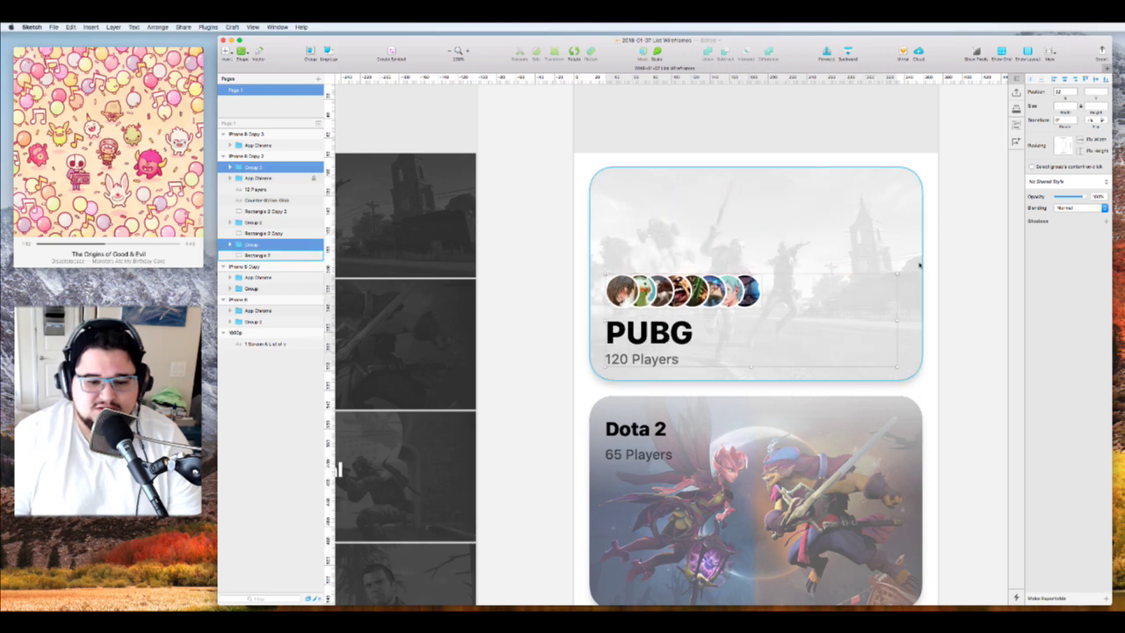
pyautogui.click(957, 269)
# Try widening the PUBG card's avatar group and title group together and undo the resize
pyautogui.click(682, 291)
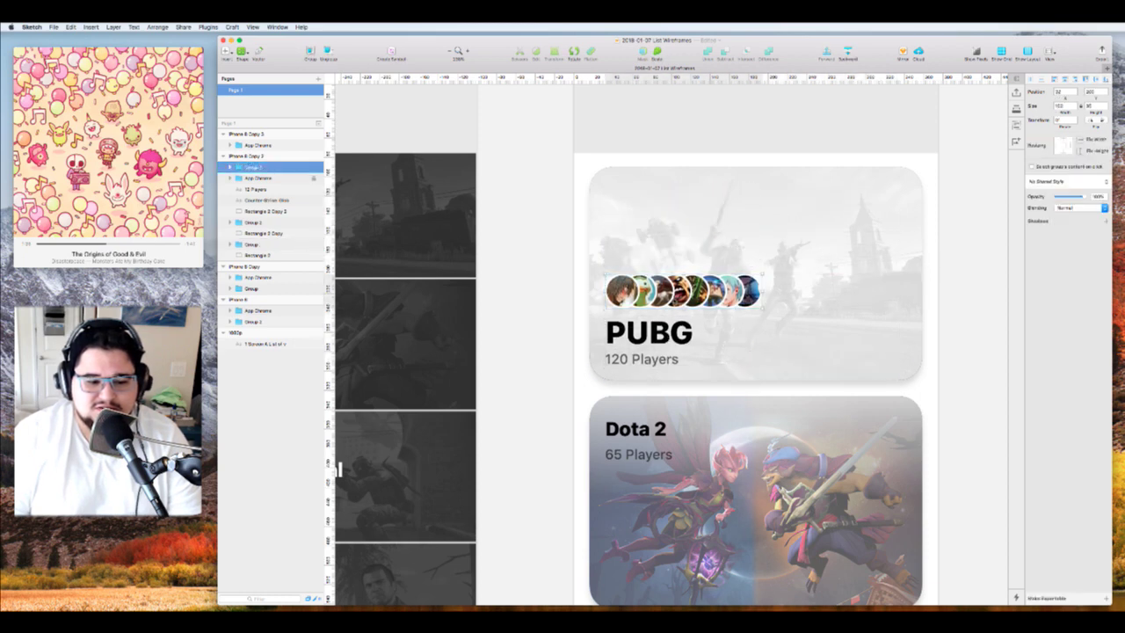
pyautogui.keyDown('shift'); pyautogui.click(667, 335); pyautogui.keyUp('shift')
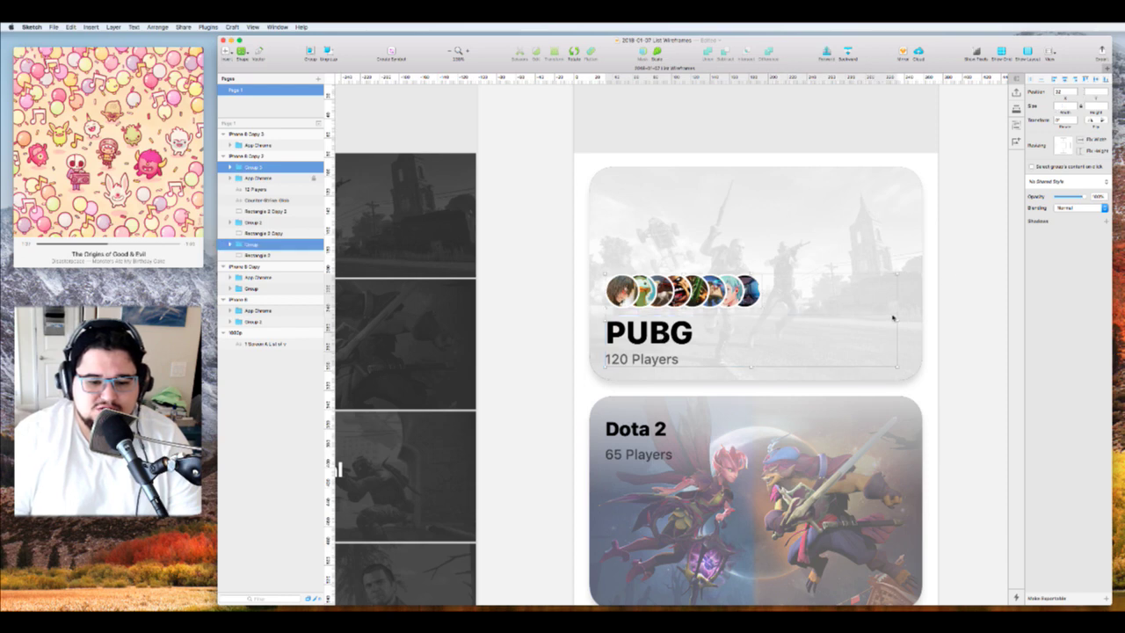
pyautogui.moveTo(896, 322); pyautogui.dragTo(905, 325)
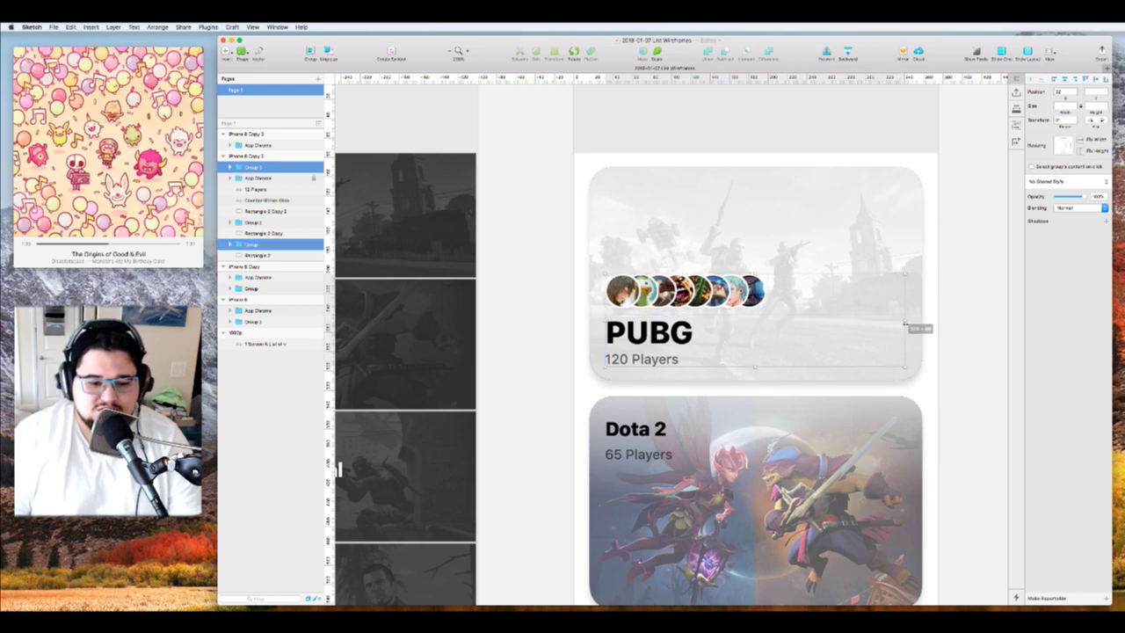
pyautogui.click(743, 326)
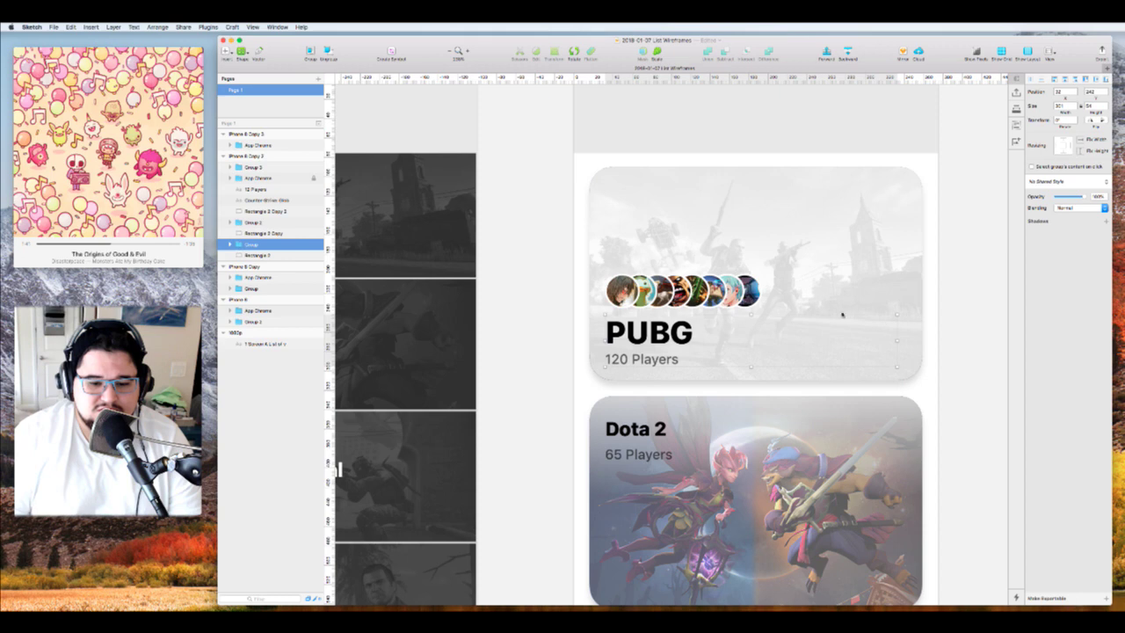
pyautogui.click(741, 292)
pyautogui.scroll(-3, 761, 378)
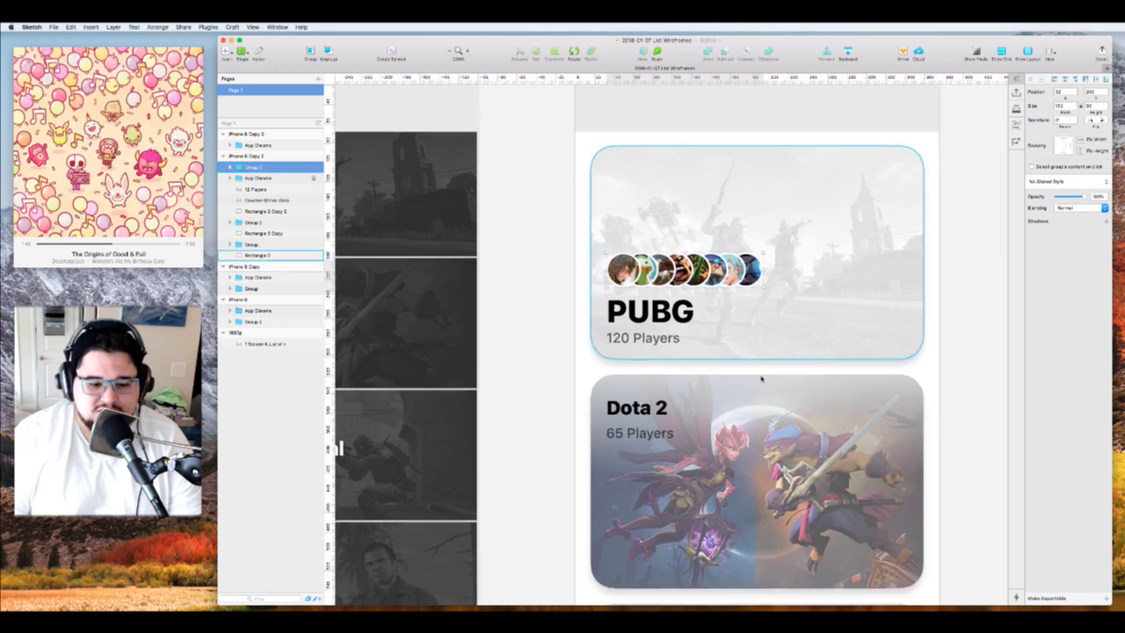
# Delete the Dota 2 title and player count from the second card
pyautogui.click(641, 352)
pyautogui.scroll(-3, 643, 356)
pyautogui.press('BackSpace')
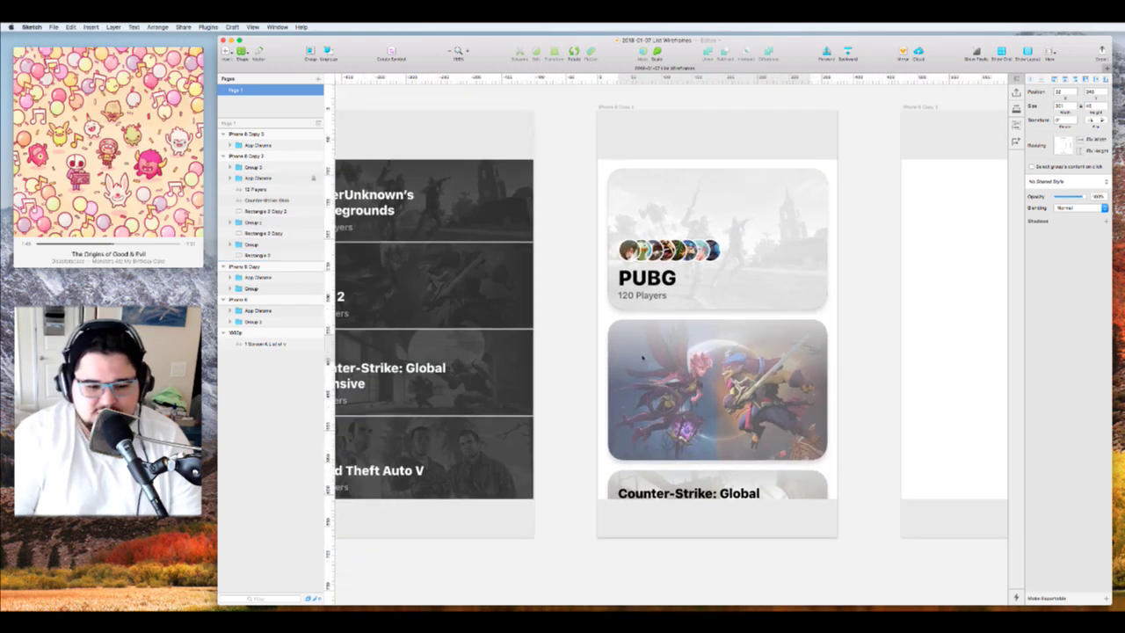
# Create a shared style named Big Card from the PUBG card's background rectangle
pyautogui.click(784, 308)
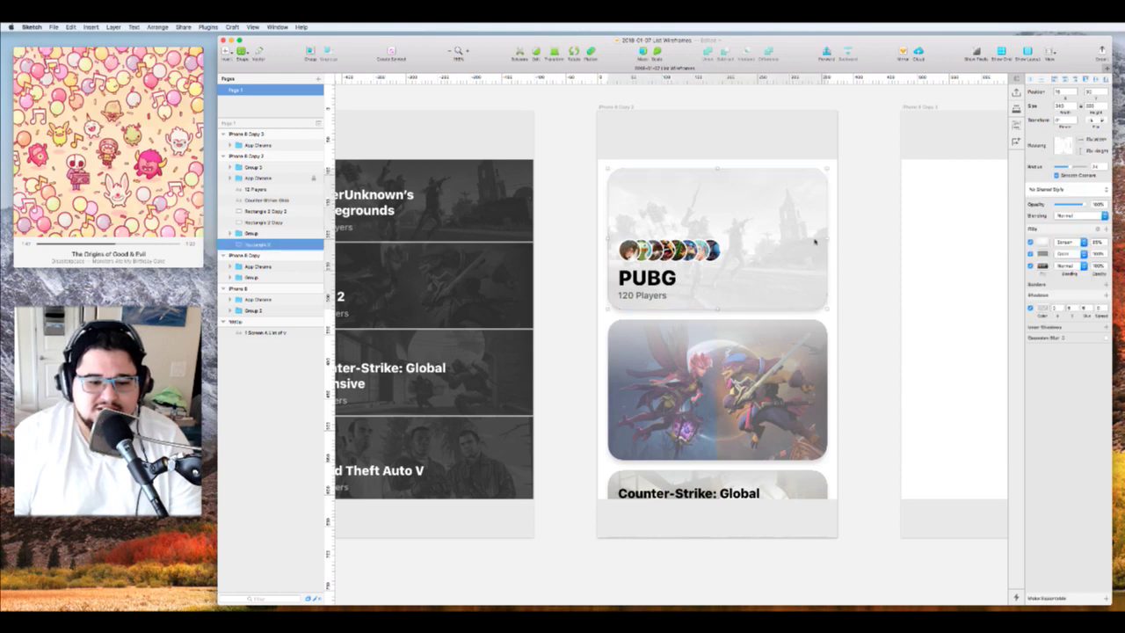
pyautogui.click(1066, 190)
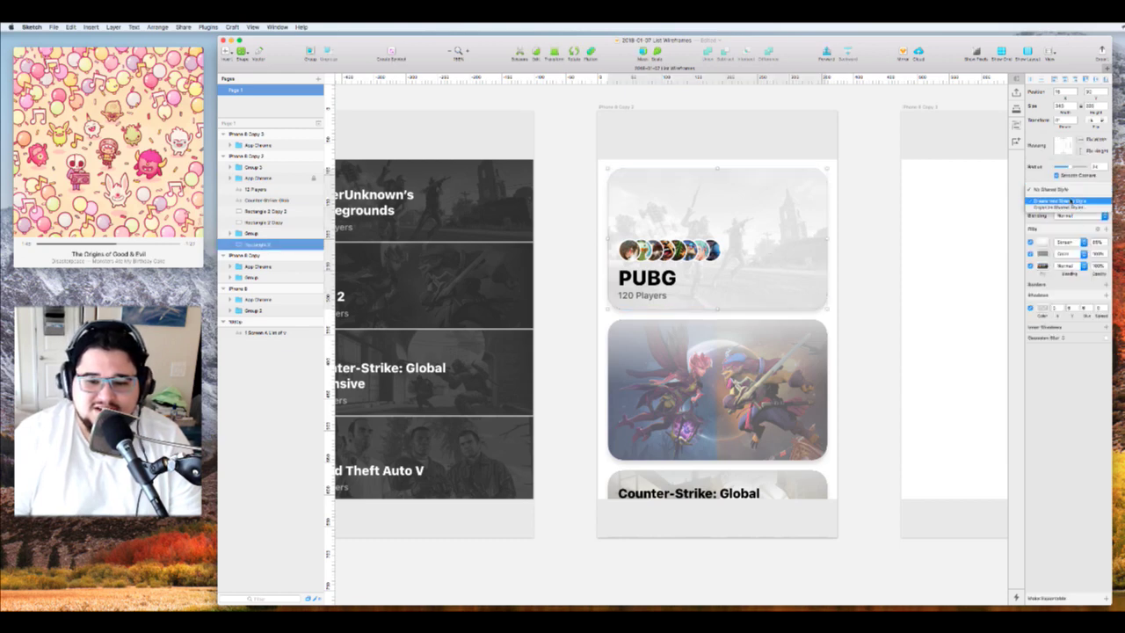
pyautogui.click(1070, 201)
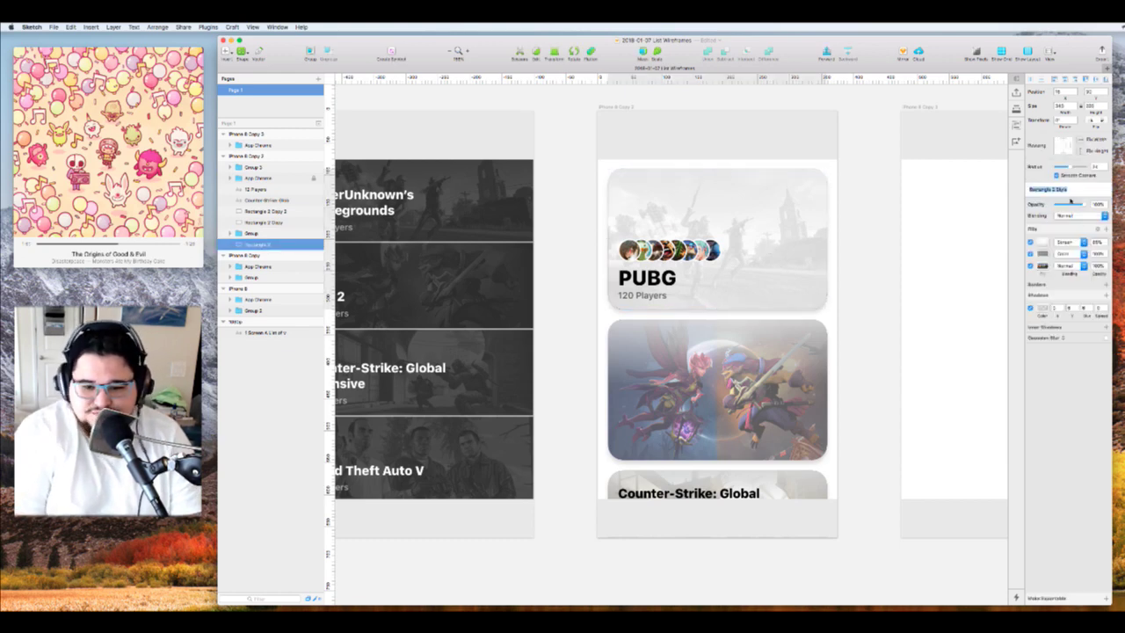
pyautogui.write('Bg')
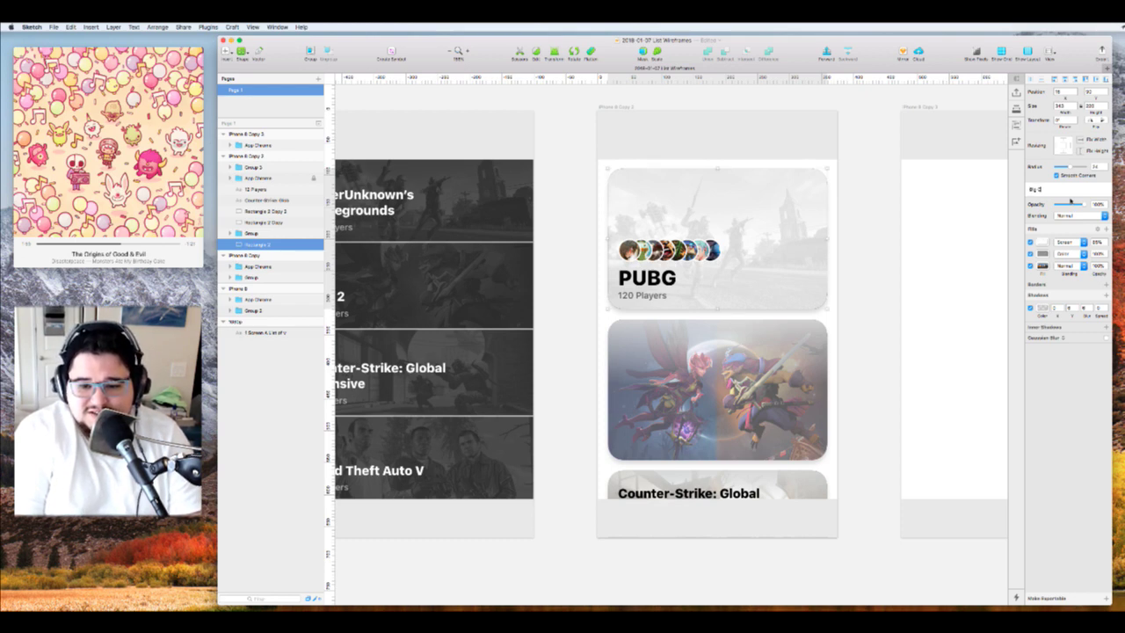
pyautogui.write(' Card')
pyautogui.press('Return')
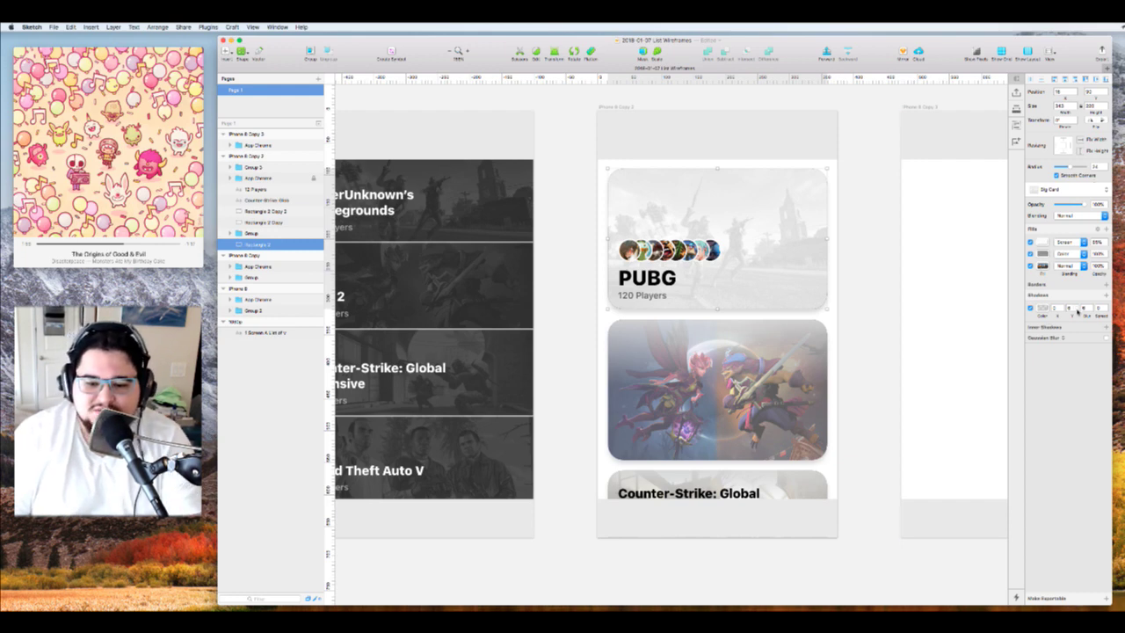
# Adjust the shadow color's opacity on the PUBG card and update the Big Card shared style with it
pyautogui.click(1042, 307)
pyautogui.click(1101, 424)
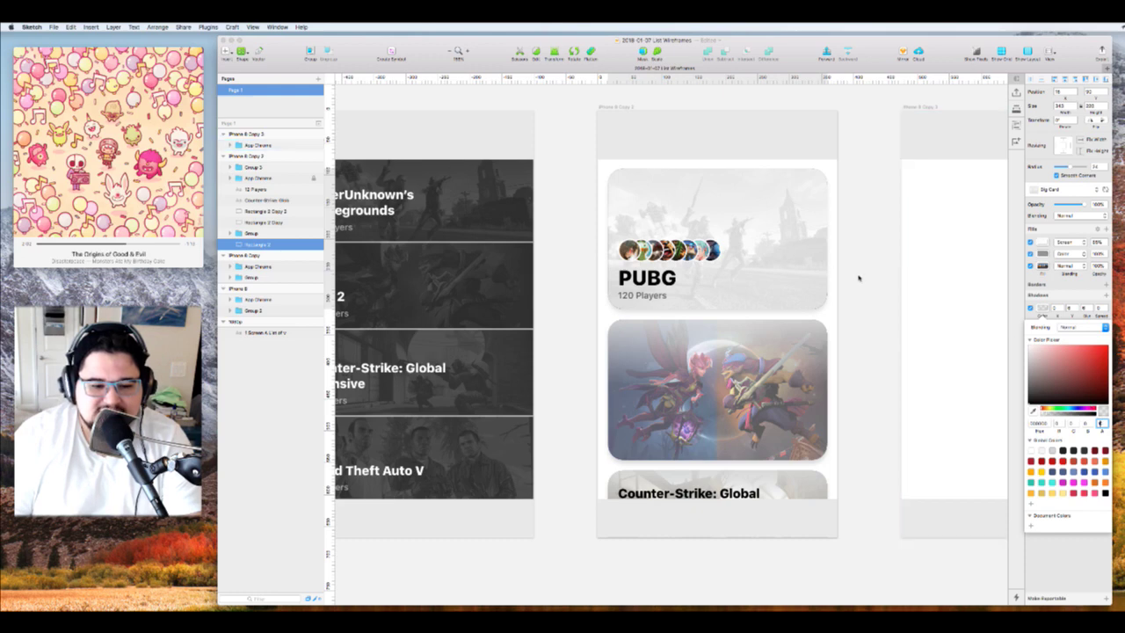
pyautogui.scroll(3, 858, 276)
pyautogui.hscroll(-2, 858, 278)
pyautogui.scroll(2, 858, 278)
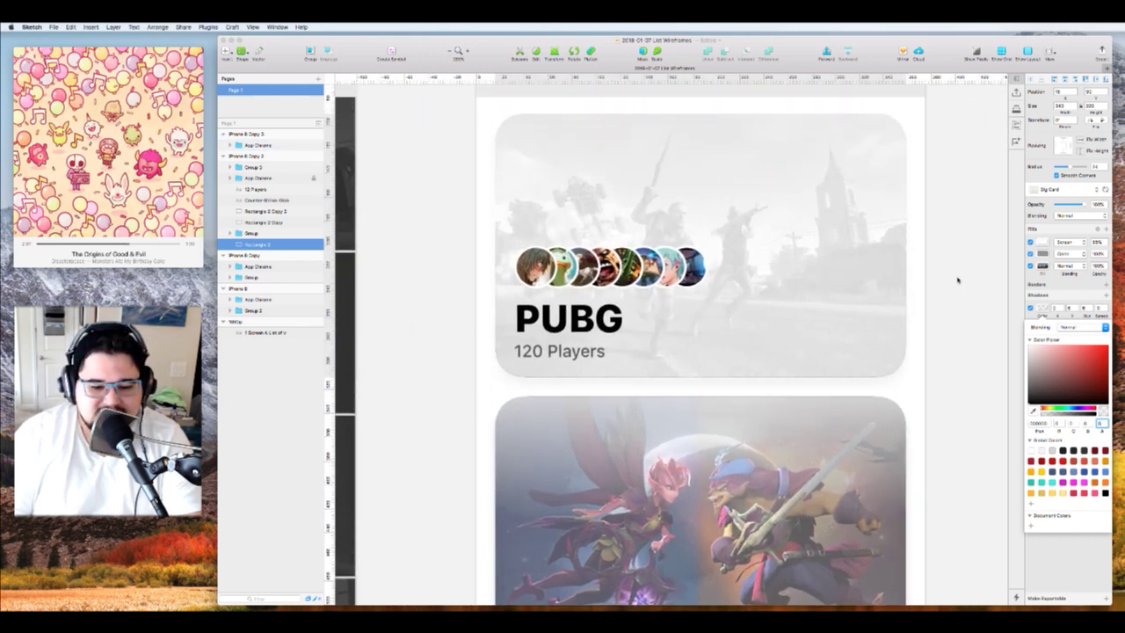
pyautogui.press('Escape')
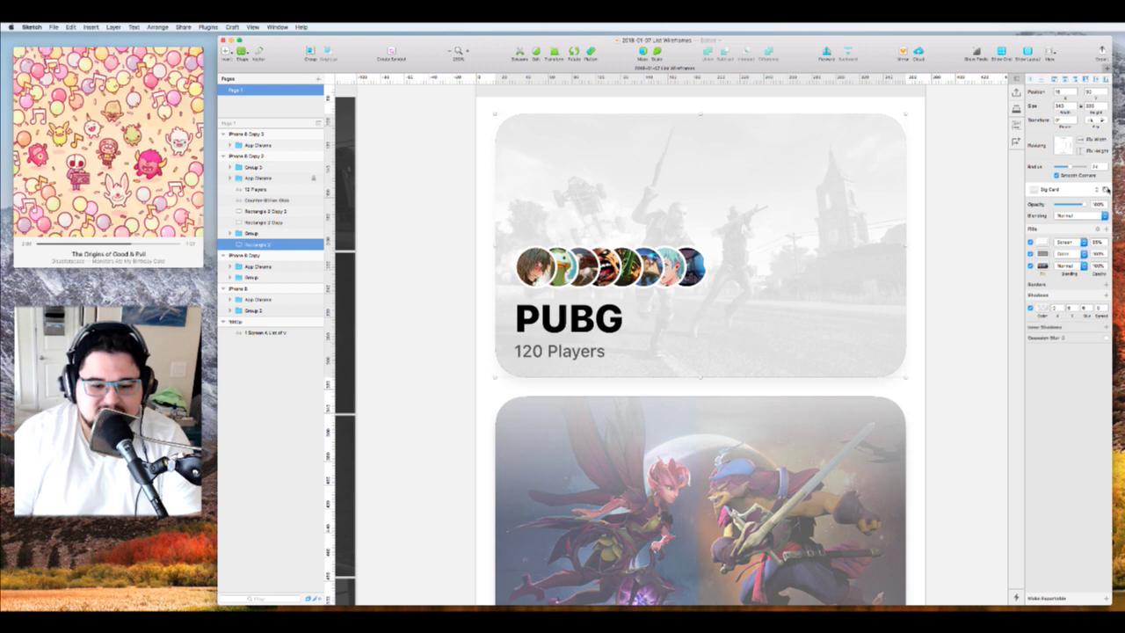
pyautogui.click(954, 296)
# Apply the Big Card shared style to the Dota 2 and Counter-Strike card rectangles together
pyautogui.scroll(-3, 953, 298)
pyautogui.click(877, 437)
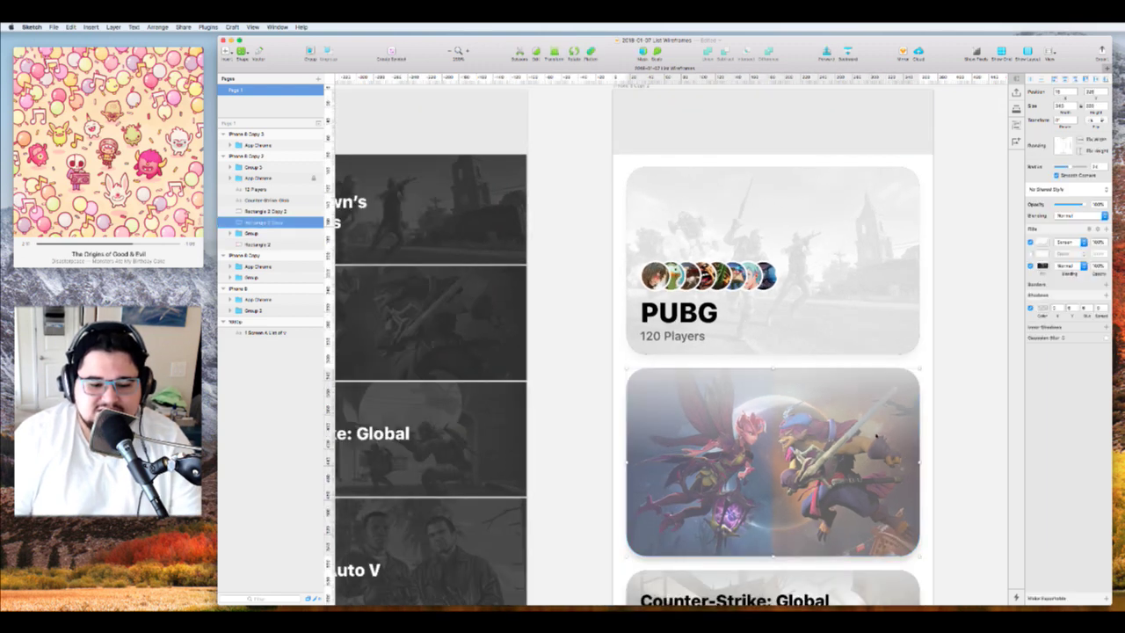
pyautogui.scroll(-2, 877, 438)
pyautogui.scroll(-1, 877, 438)
pyautogui.keyDown('shift'); pyautogui.click(892, 494); pyautogui.keyUp('shift')
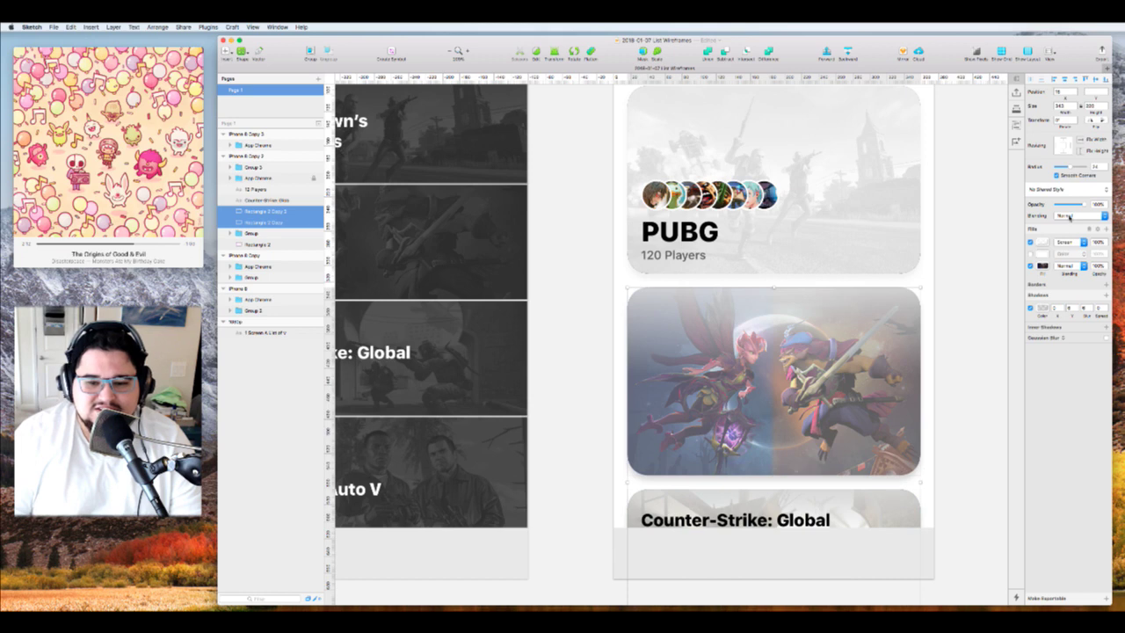
pyautogui.click(1068, 189)
pyautogui.click(1068, 205)
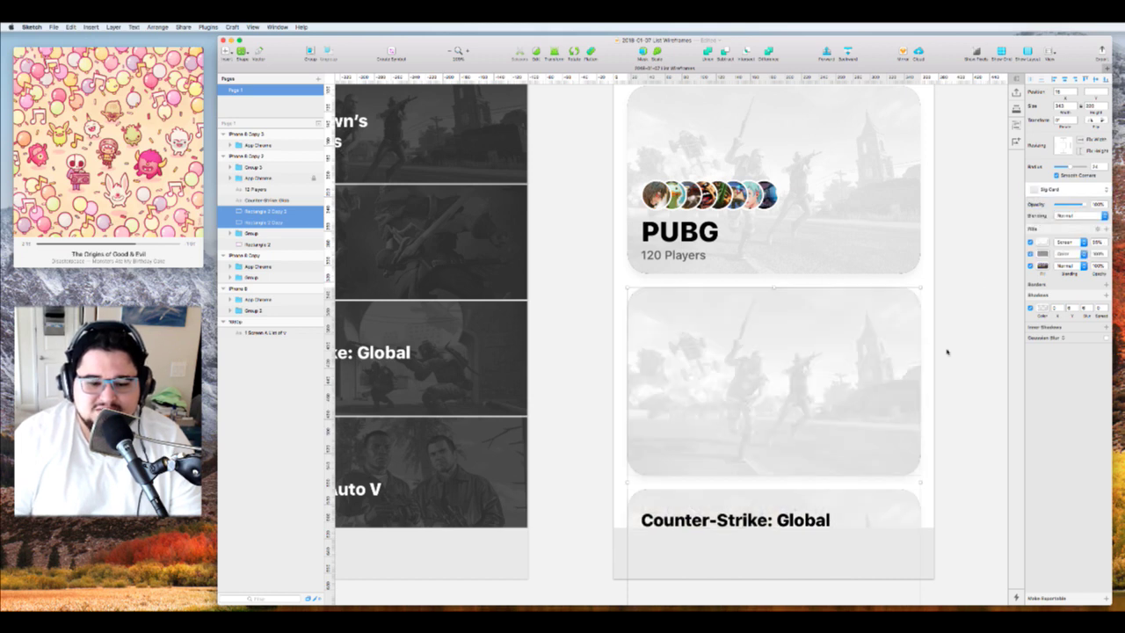
# Replace the second card's image fill with the Dota 2 artwork from the Downloads folder
pyautogui.click(904, 369)
pyautogui.click(1042, 265)
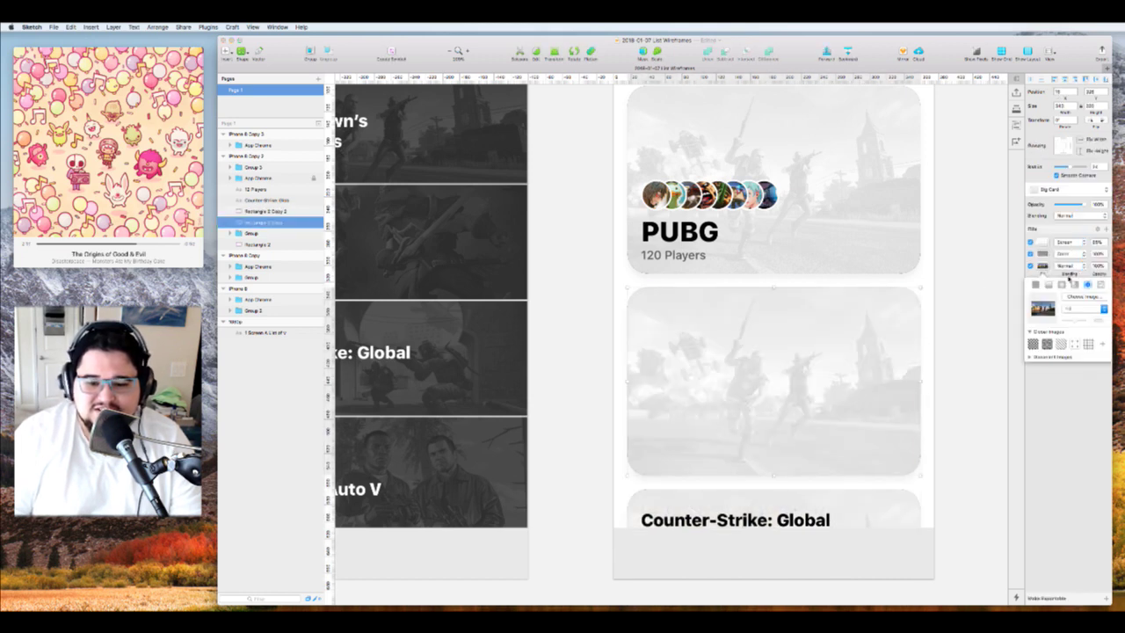
pyautogui.click(1083, 297)
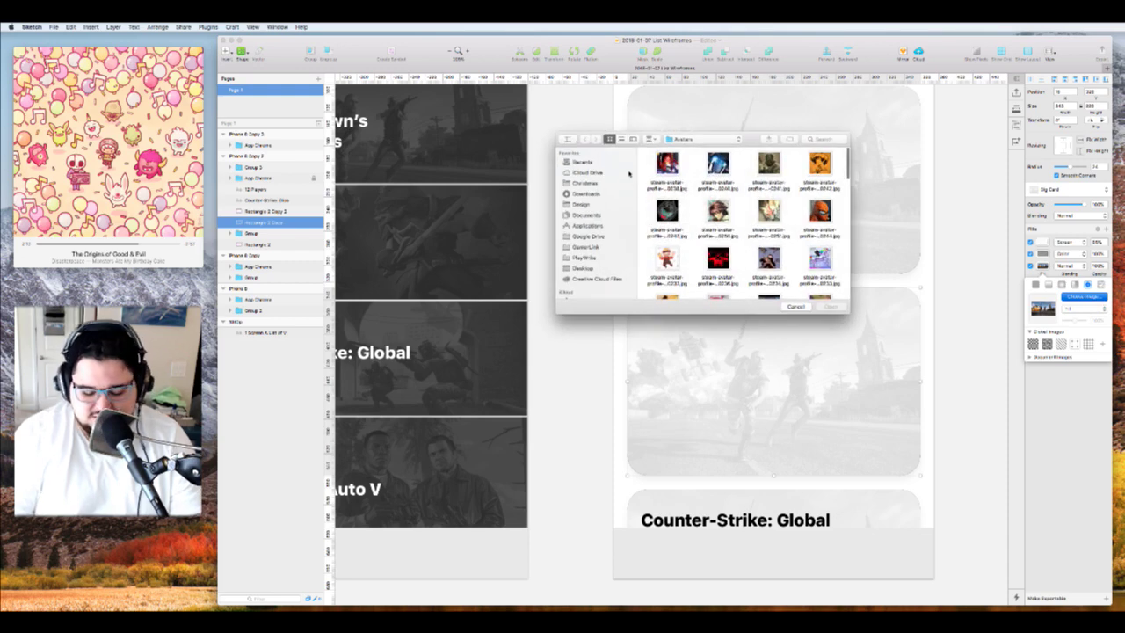
pyautogui.click(584, 139)
pyautogui.click(820, 164)
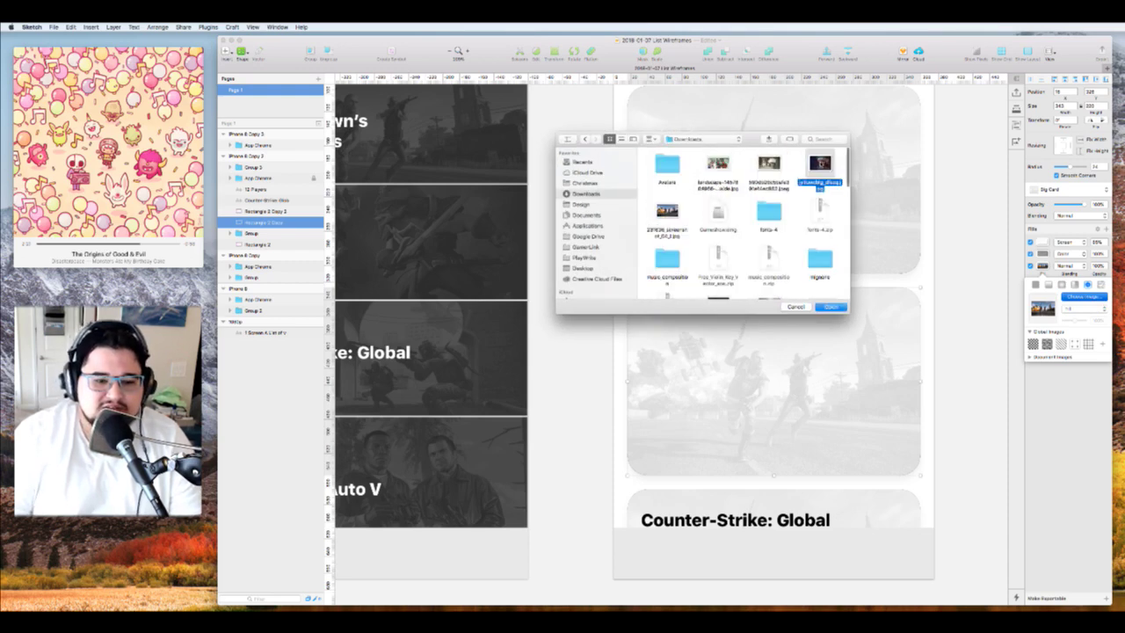
pyautogui.doubleClick(821, 163)
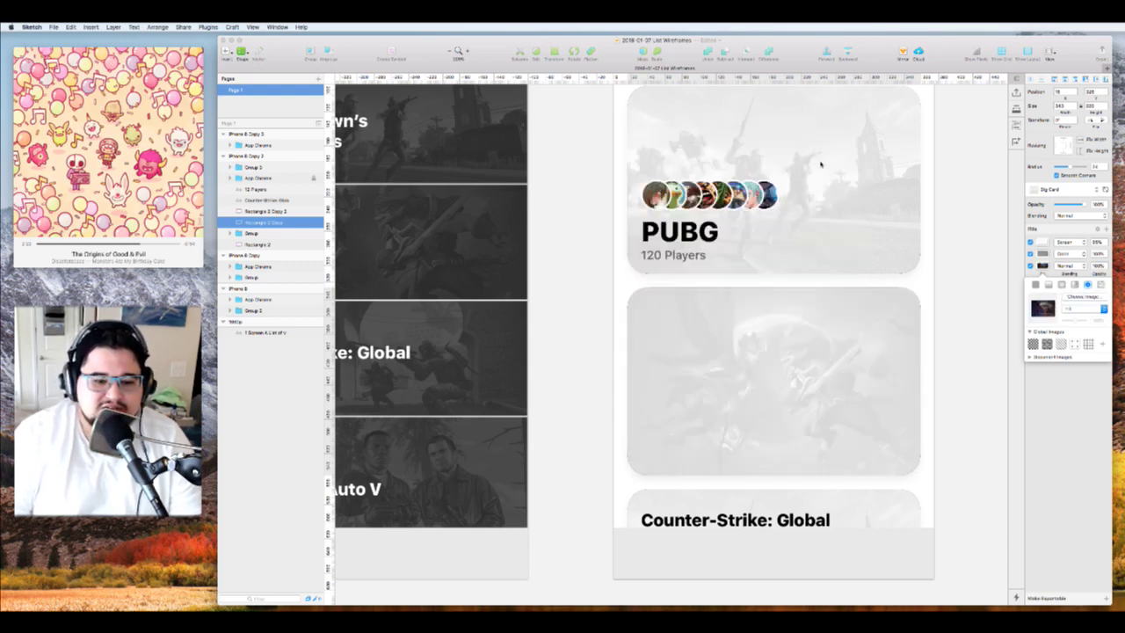
# Delete the Counter-Strike: Global Offensive title from the third card
pyautogui.click(904, 512)
pyautogui.click(771, 524)
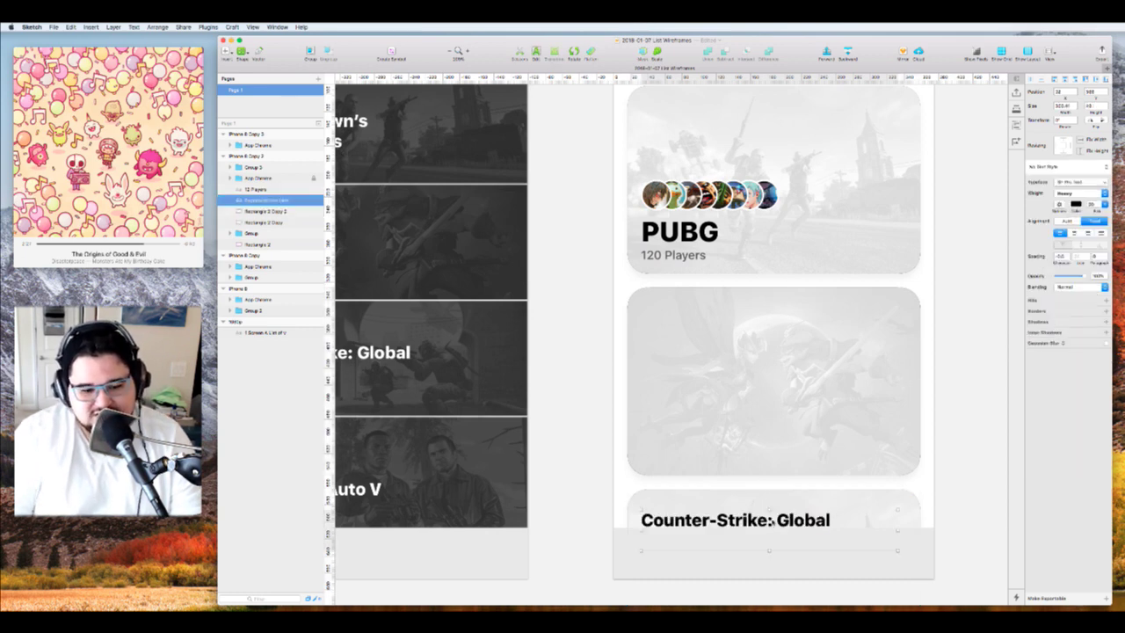
pyautogui.scroll(2, 770, 521)
pyautogui.press('Delete')
# Duplicate the PUBG card's avatar row and title group into the lower part of the second card
pyautogui.click(710, 261)
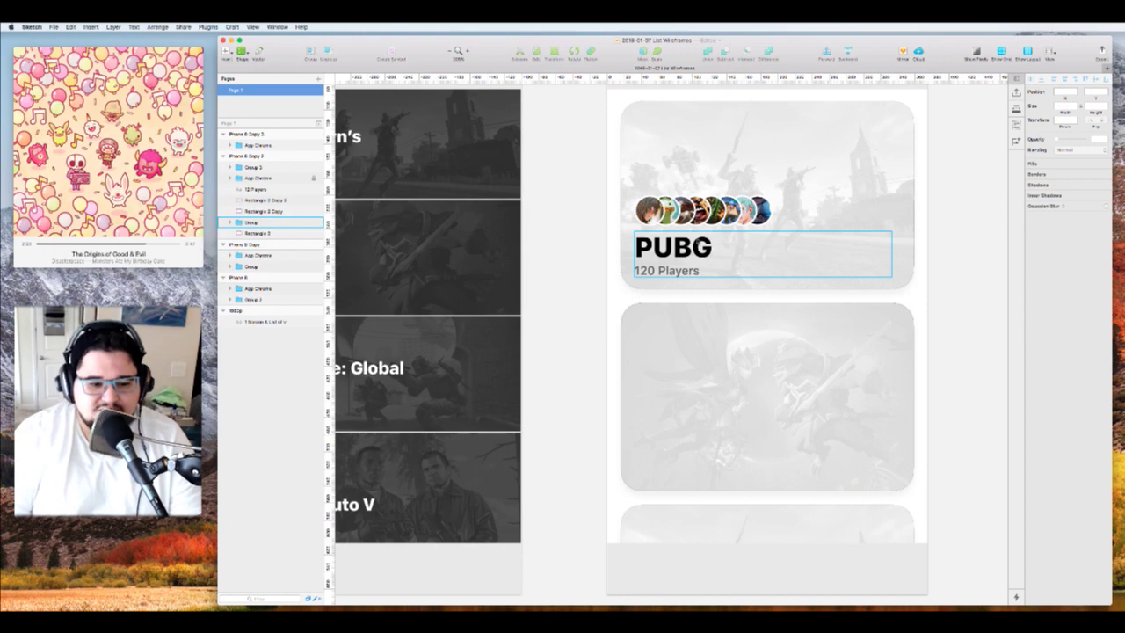
pyautogui.click(698, 241)
pyautogui.keyDown('shift'); pyautogui.click(700, 211); pyautogui.keyUp('shift')
pyautogui.moveTo(700, 210); pyautogui.dragTo(697, 420)
pyautogui.press('ctrl+alt+super+Up')
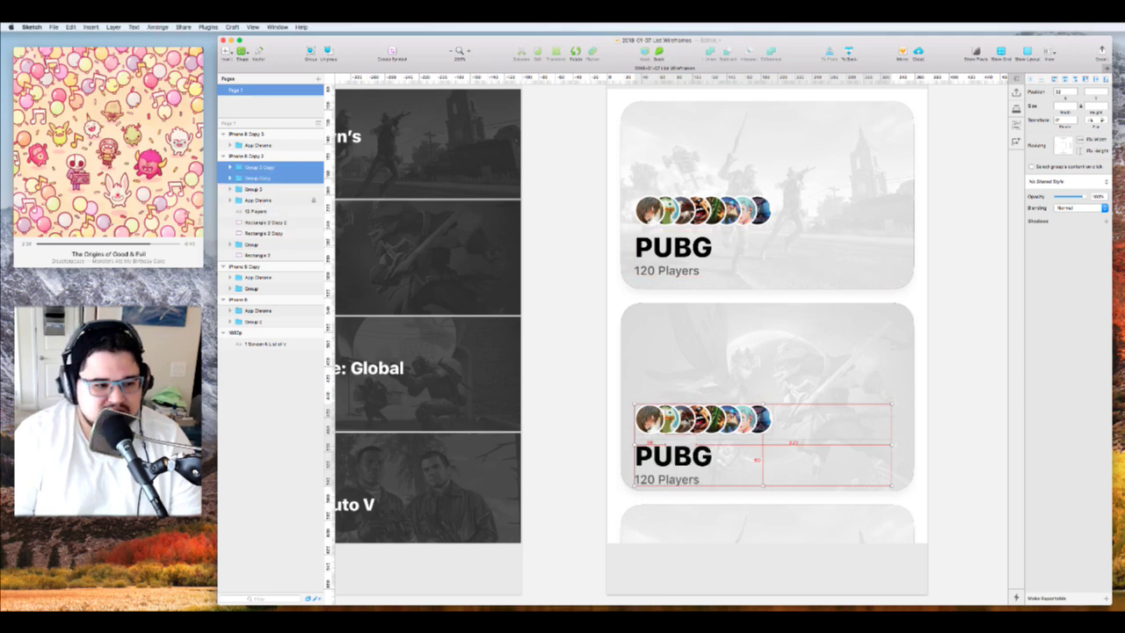
# Nudge the duplicated avatar row and title group up by 13 px within the second card
pyautogui.hotkey('shift', 'Up')
pyautogui.hotkey('shift', 'Up')
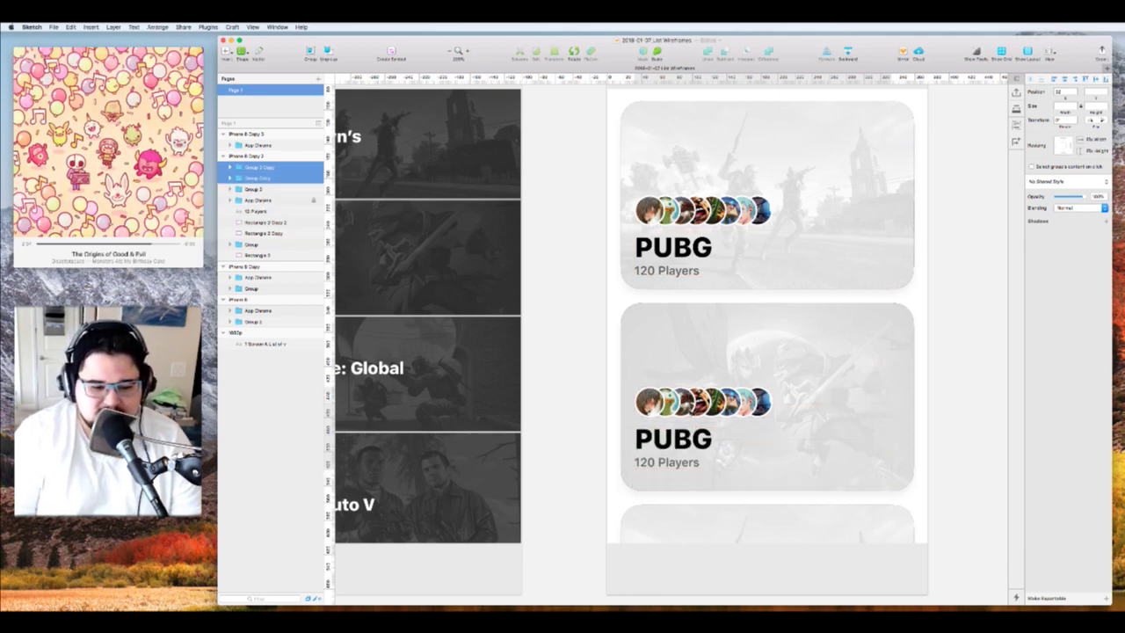
pyautogui.hotkey('shift', 'Down')
pyautogui.press('Up')
pyautogui.press('Up')
pyautogui.press('Up')
pyautogui.click(970, 361)
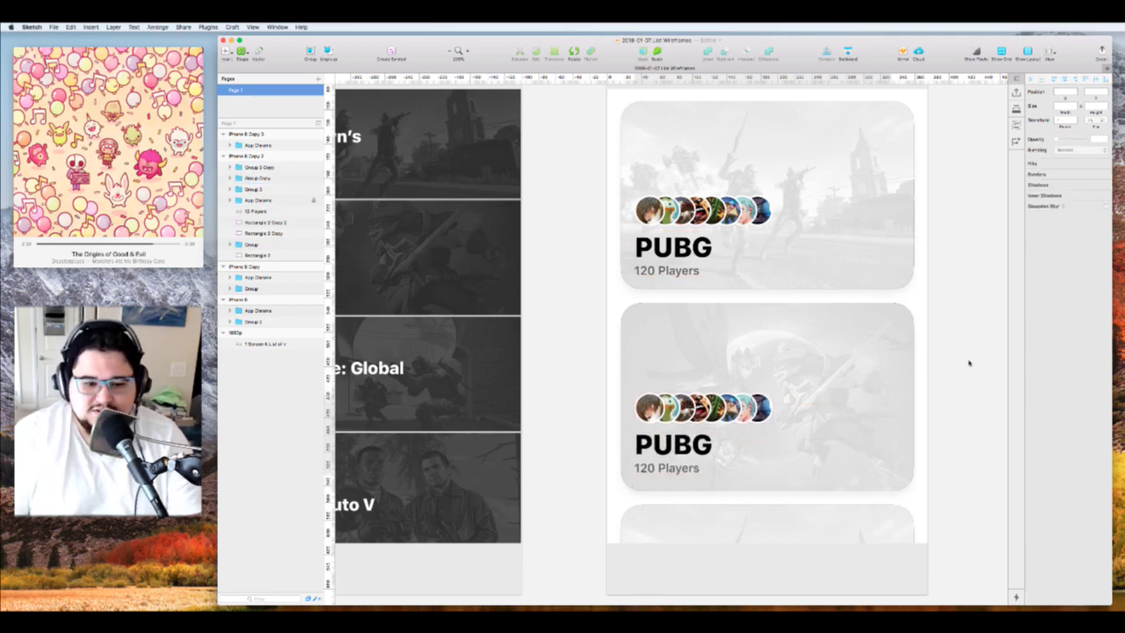
# Change the second card's title text to "Dota 2"
pyautogui.click(637, 450)
pyautogui.doubleClick(637, 450)
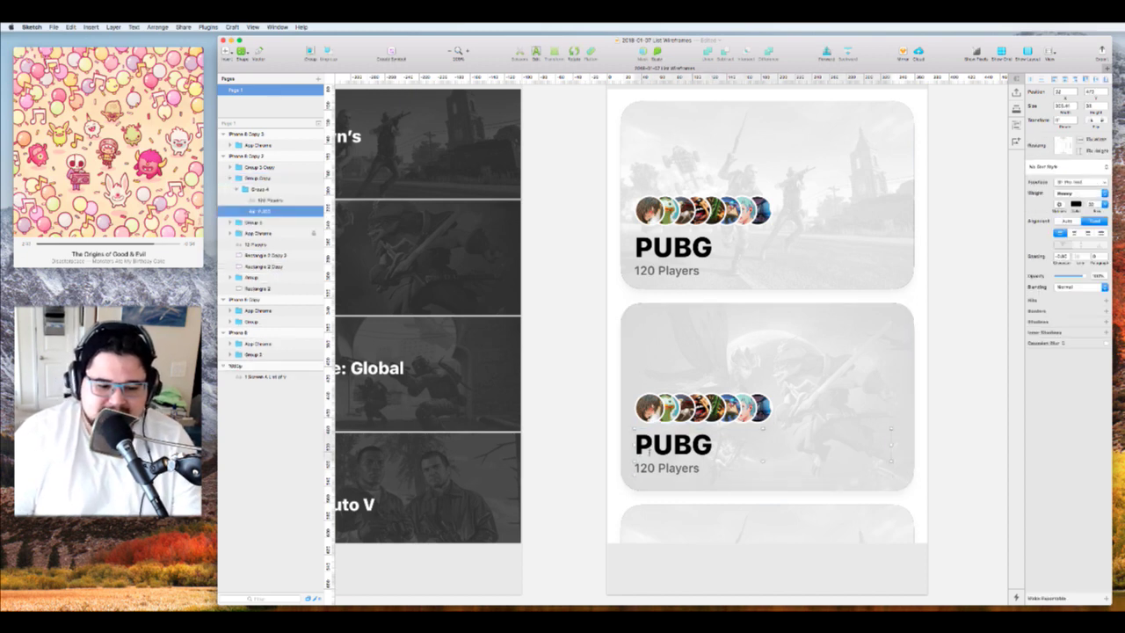
pyautogui.press('Return')
pyautogui.write('Dota')
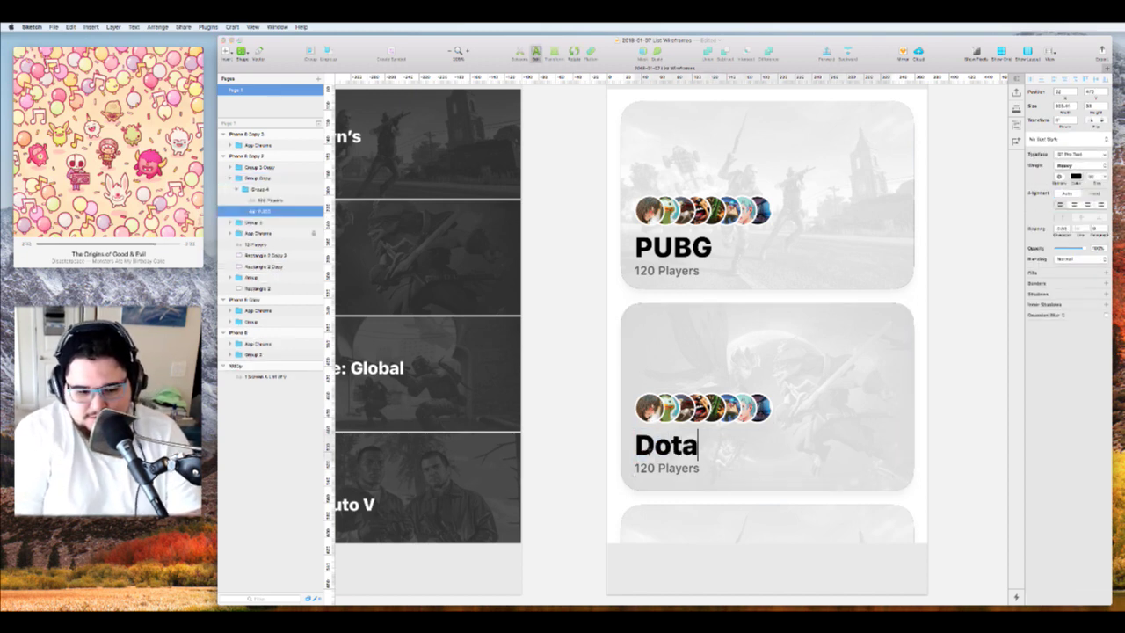
pyautogui.write(' 1')
pyautogui.press('BackSpace')
pyautogui.write('2')
pyautogui.press('Escape')
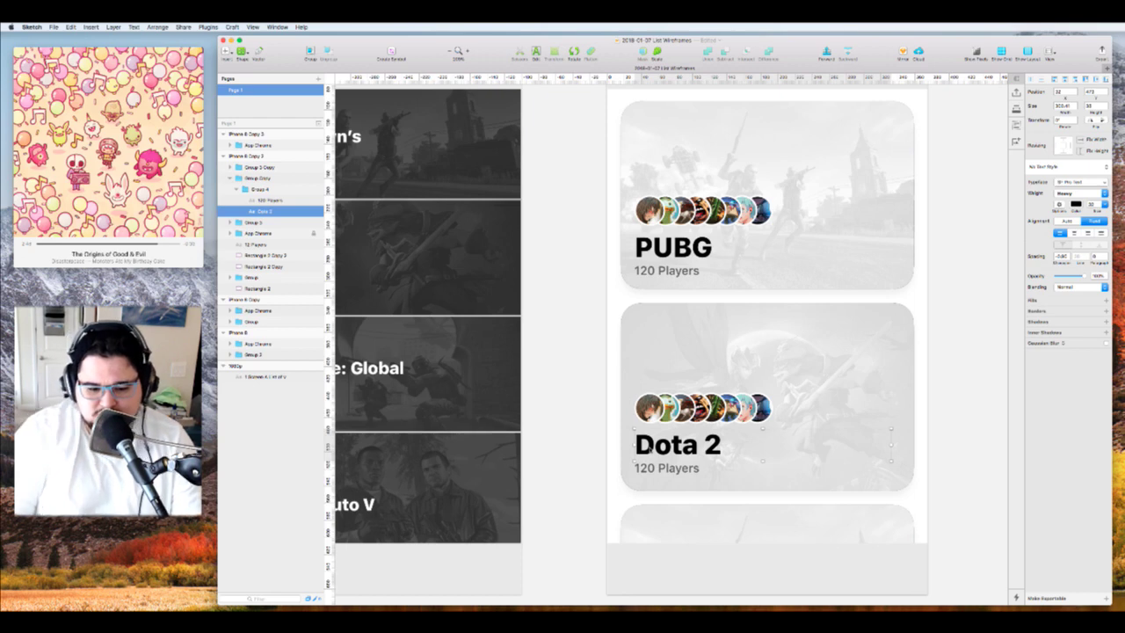
# Fill all eight avatar circles on the Dota 2 card with new photos from the avatars folder using Craft
pyautogui.click(915, 369)
pyautogui.doubleClick(702, 405)
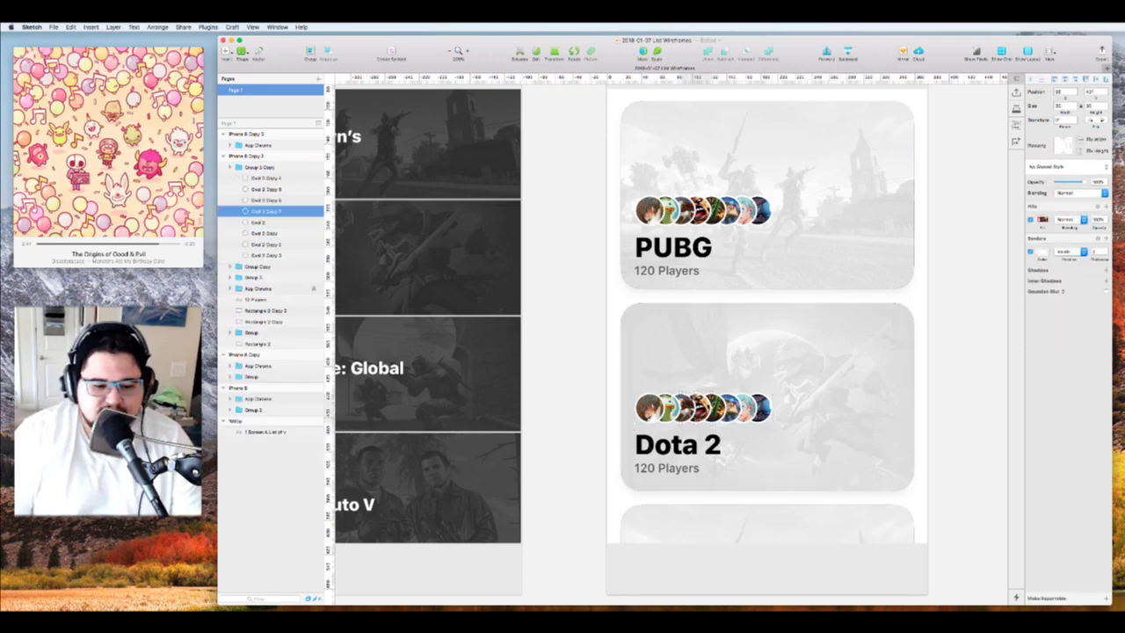
pyautogui.keyDown('shift'); pyautogui.click(647, 400); pyautogui.keyUp('shift')
pyautogui.keyDown('shift'); pyautogui.click(665, 400); pyautogui.keyUp('shift')
pyautogui.keyDown('shift'); pyautogui.click(685, 400); pyautogui.keyUp('shift')
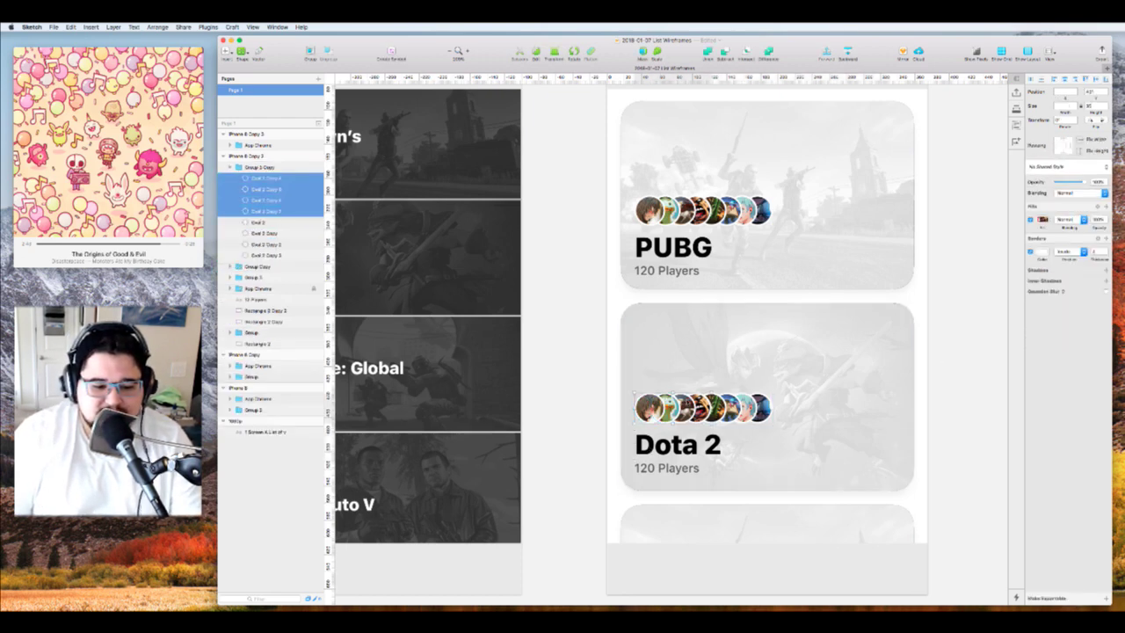
pyautogui.keyDown('shift'); pyautogui.click(702, 406); pyautogui.keyUp('shift')
pyautogui.keyDown('shift'); pyautogui.click(719, 405); pyautogui.keyUp('shift')
pyautogui.keyDown('shift'); pyautogui.click(736, 406); pyautogui.keyUp('shift')
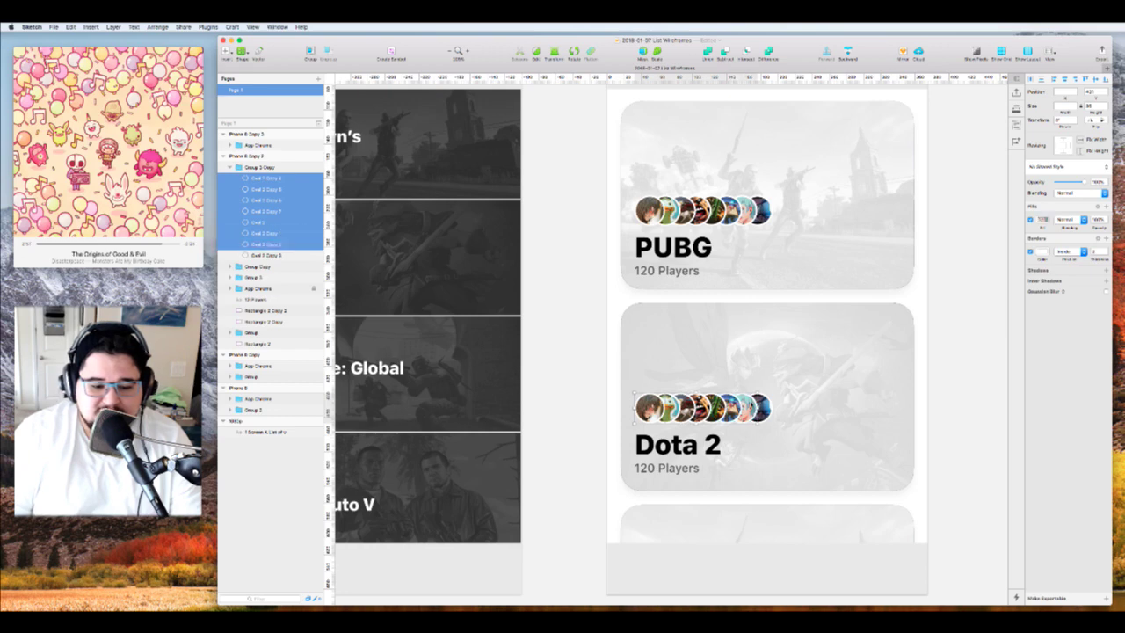
pyautogui.keyDown('shift'); pyautogui.click(754, 406); pyautogui.keyUp('shift')
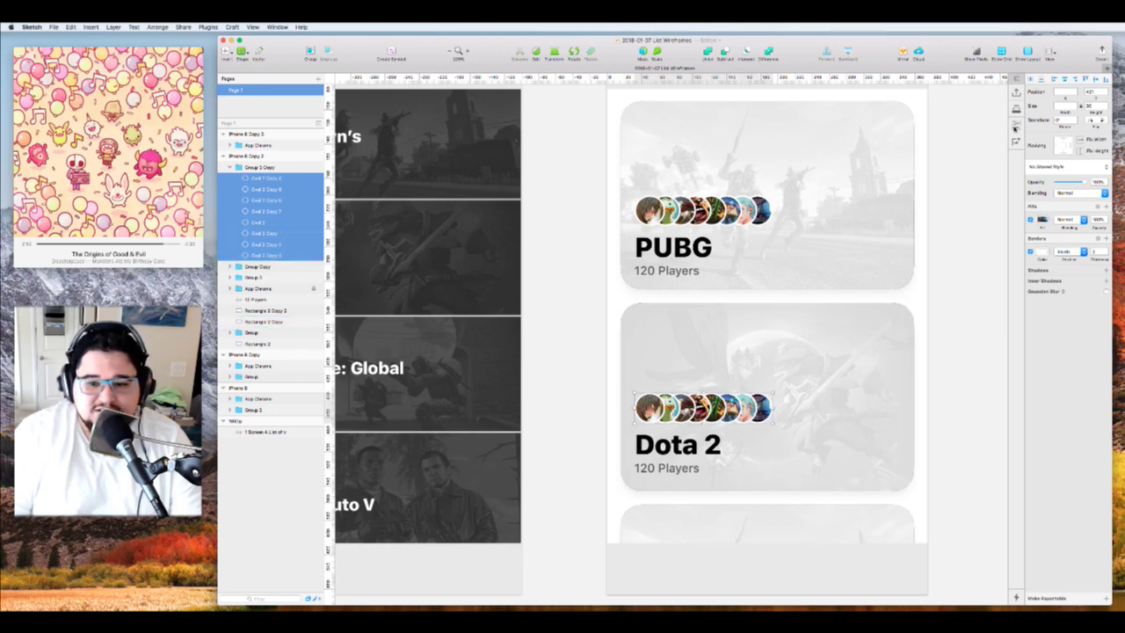
pyautogui.click(1015, 128)
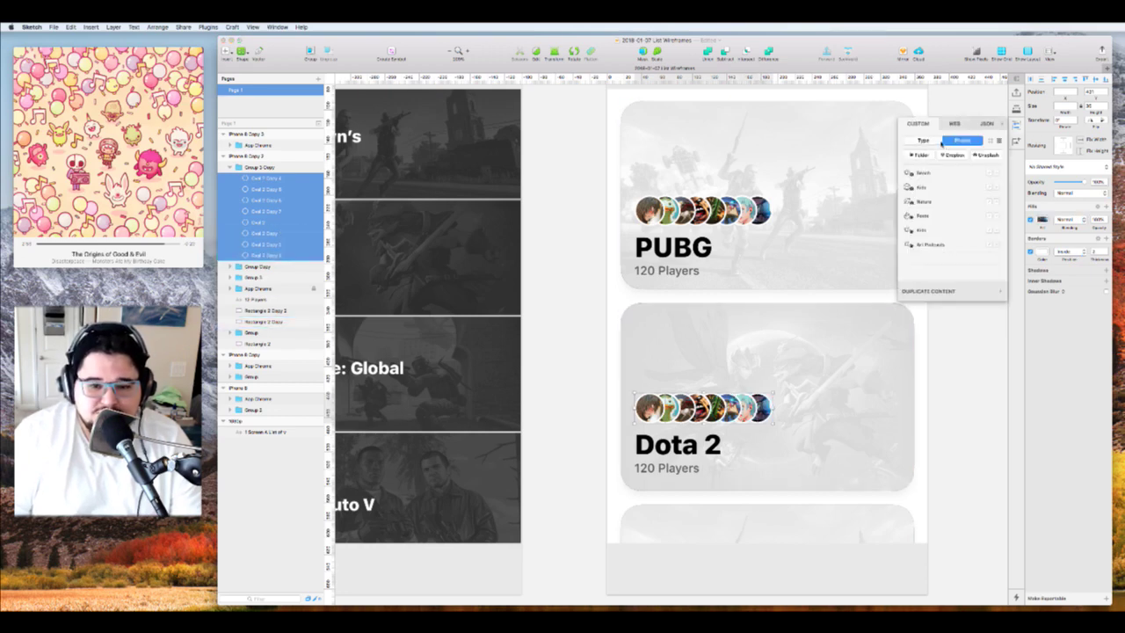
pyautogui.click(920, 155)
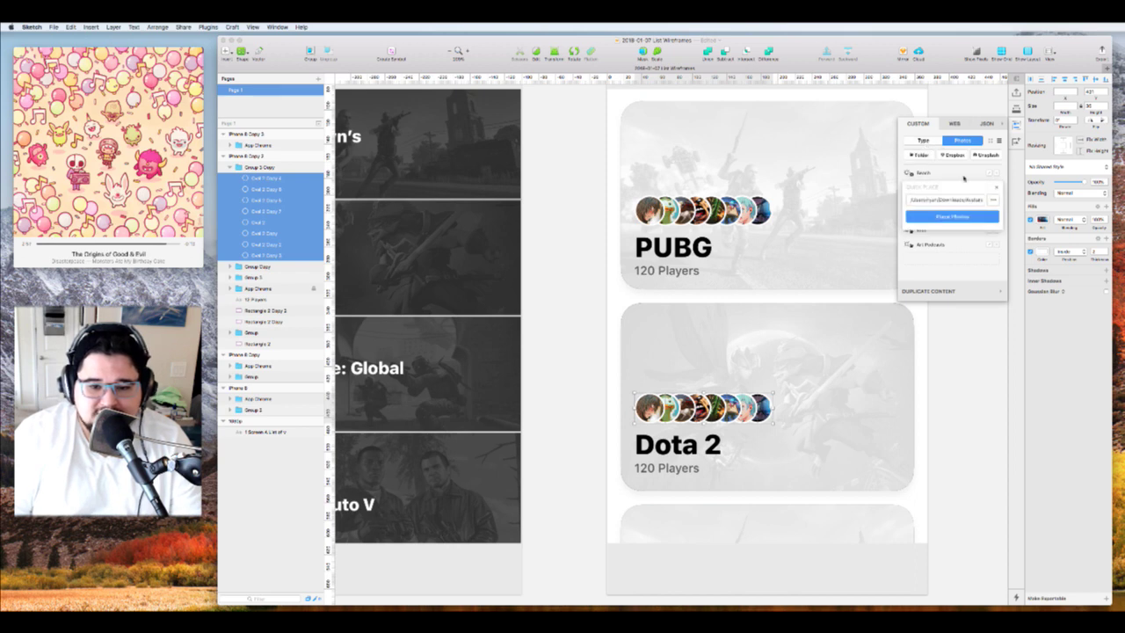
pyautogui.click(973, 216)
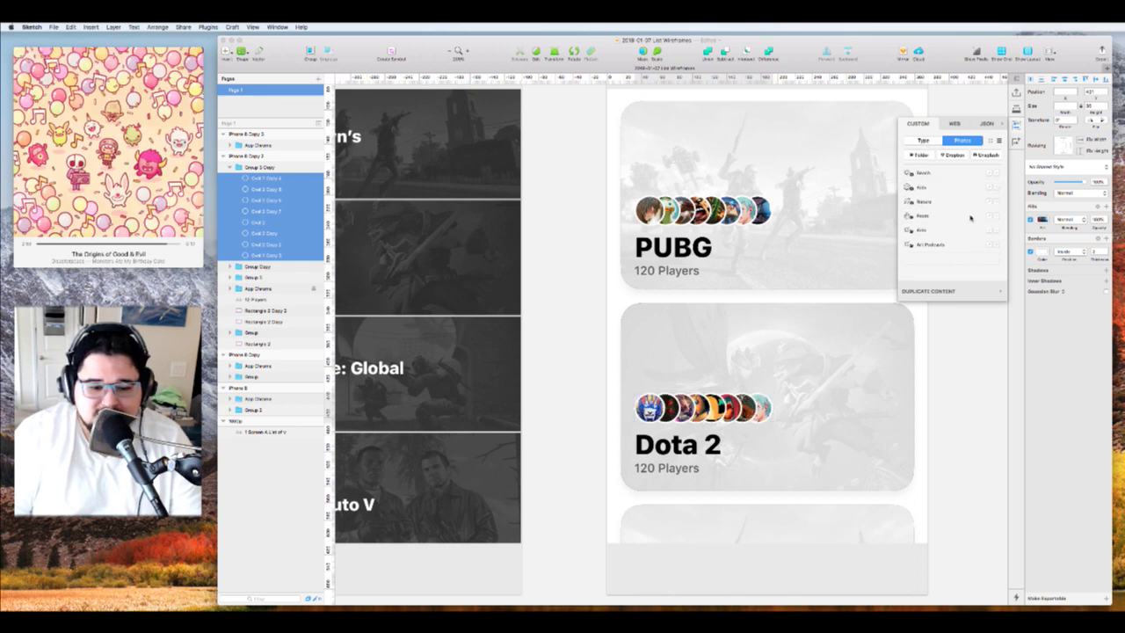
pyautogui.click(952, 388)
pyautogui.hscroll(3, 953, 389)
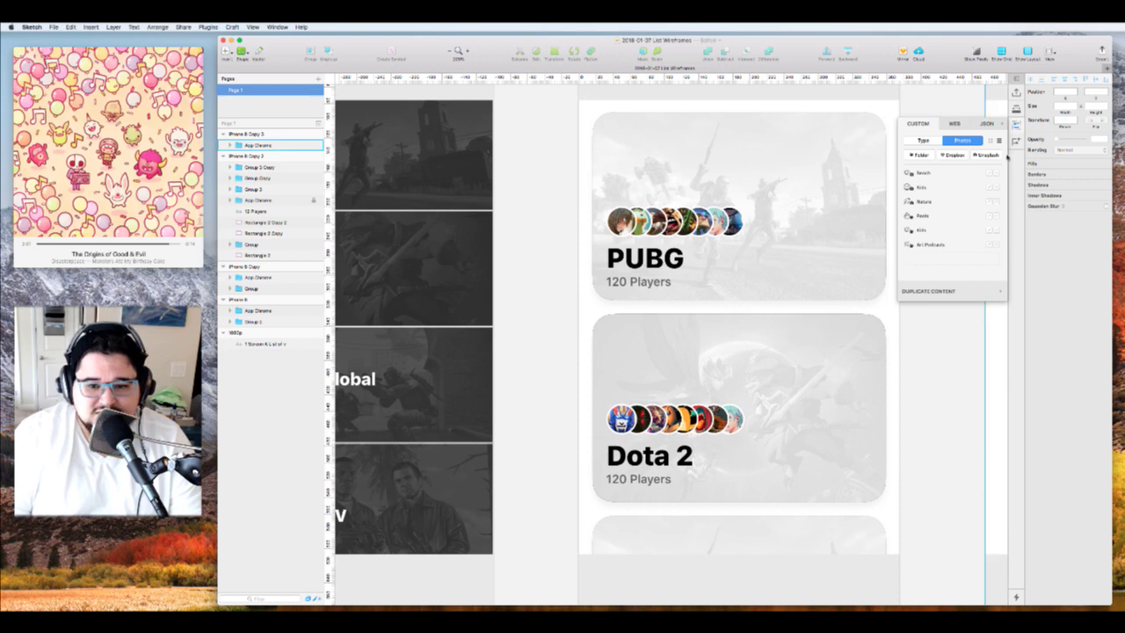
pyautogui.click(1018, 123)
pyautogui.scroll(-5, 948, 361)
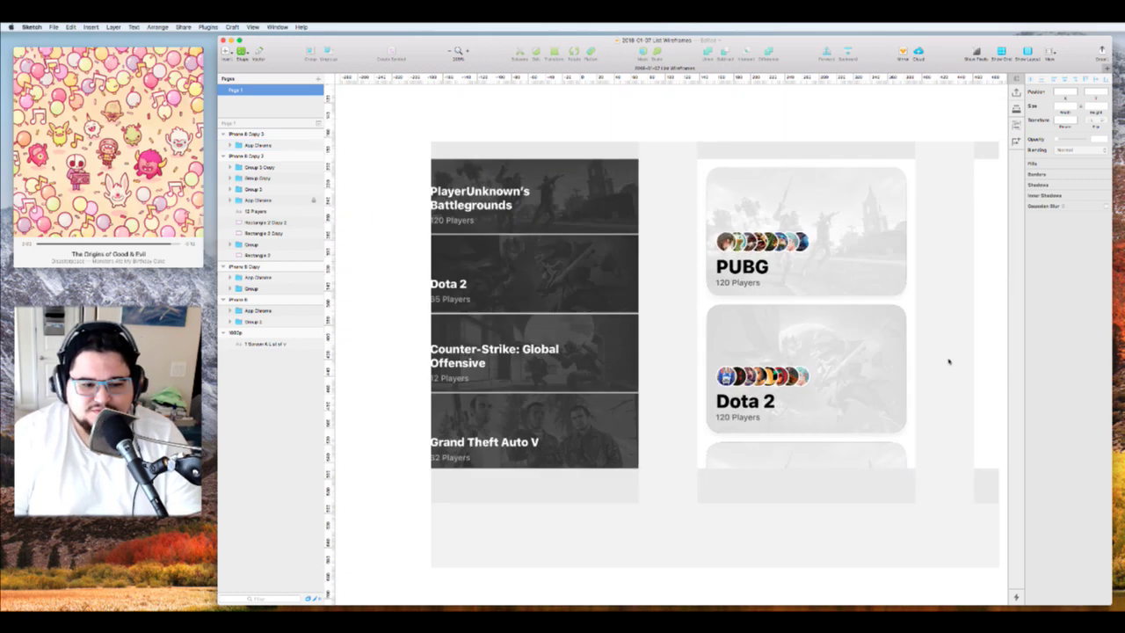
pyautogui.hscroll(1, 914, 356)
pyautogui.scroll(1, 856, 344)
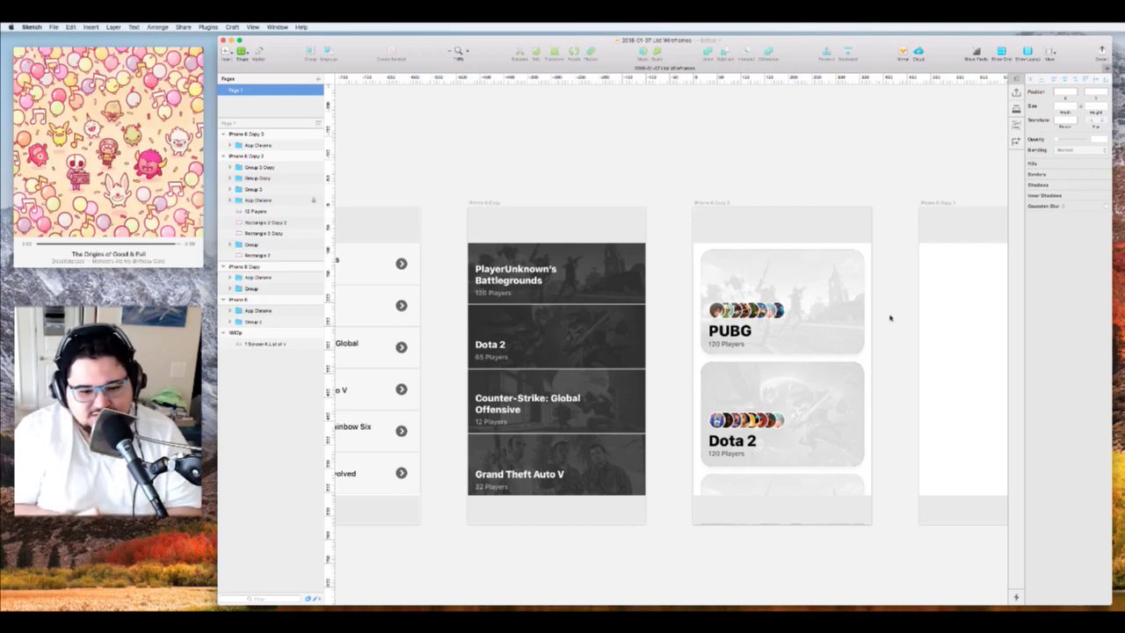
pyautogui.scroll(5, 889, 318)
pyautogui.hscroll(-3, 891, 314)
pyautogui.scroll(-2, 891, 314)
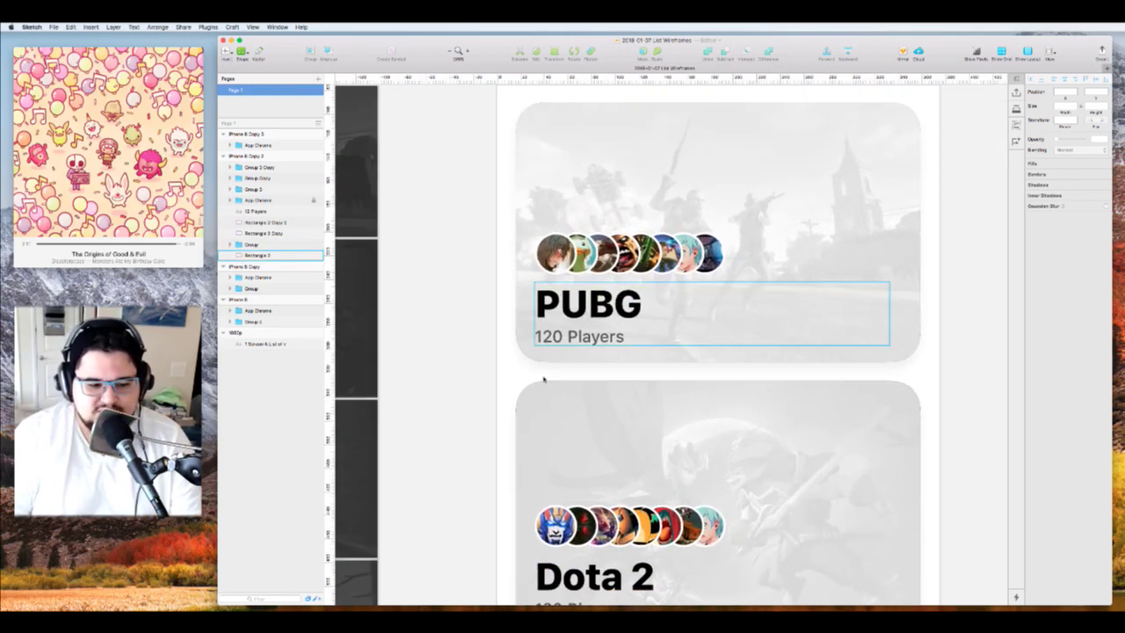
# Duplicate the PUBG card's player count outside its title group and place the copy toward the right of the same line
pyautogui.click(579, 330)
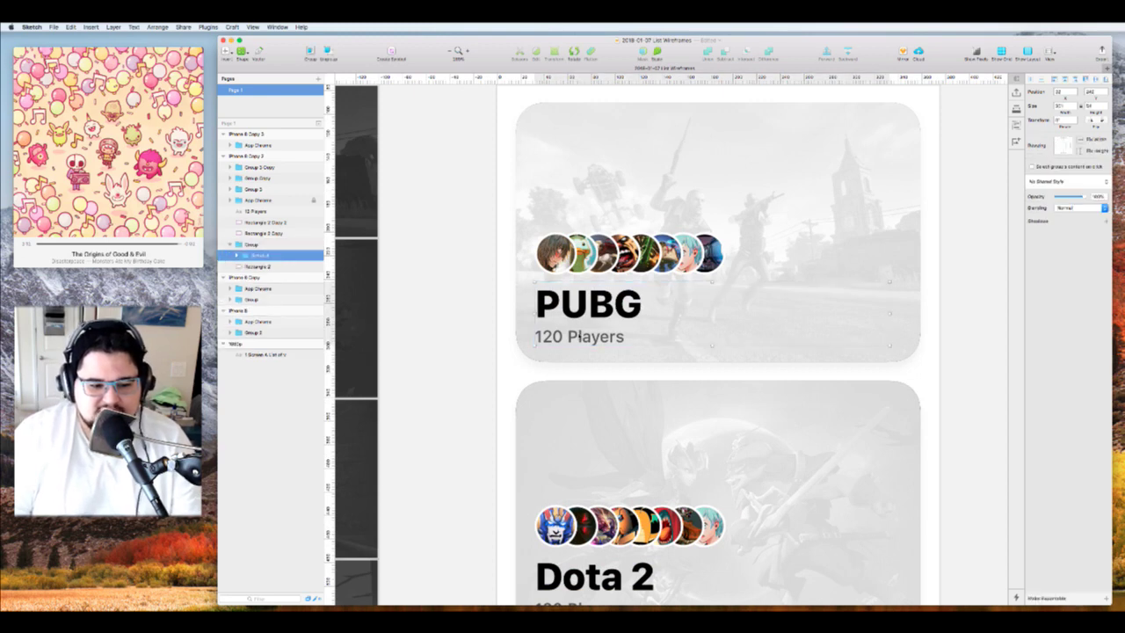
pyautogui.doubleClick(579, 335)
pyautogui.moveTo(577, 325); pyautogui.dragTo(700, 345)
pyautogui.press('super+x')
pyautogui.click(909, 281)
pyautogui.press('super+v')
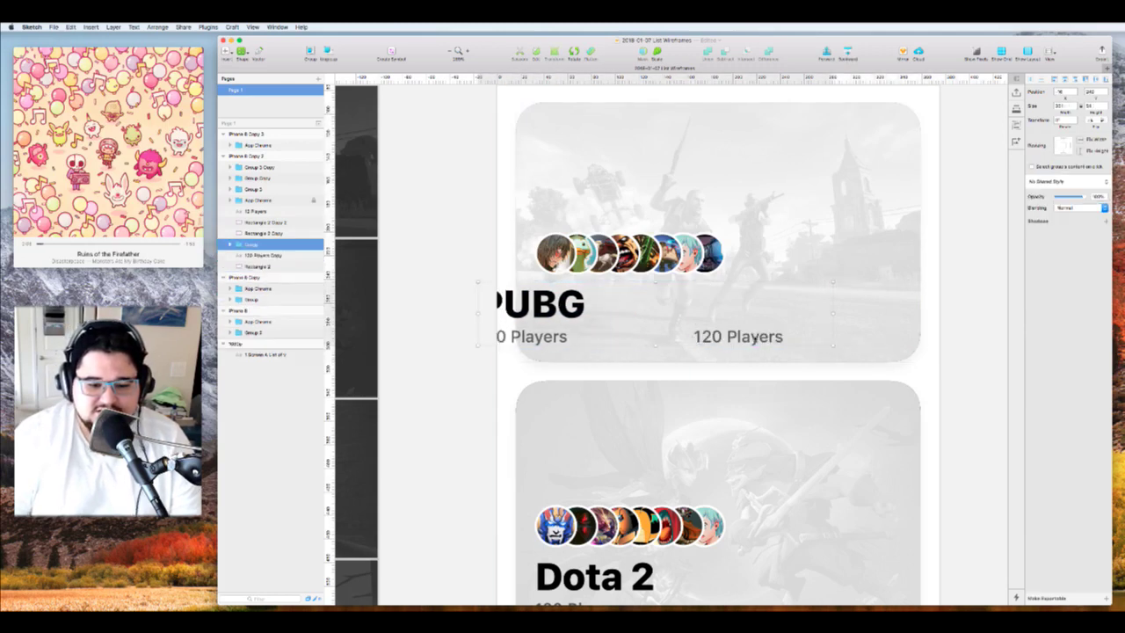
pyautogui.press('super+z')
pyautogui.click(858, 334)
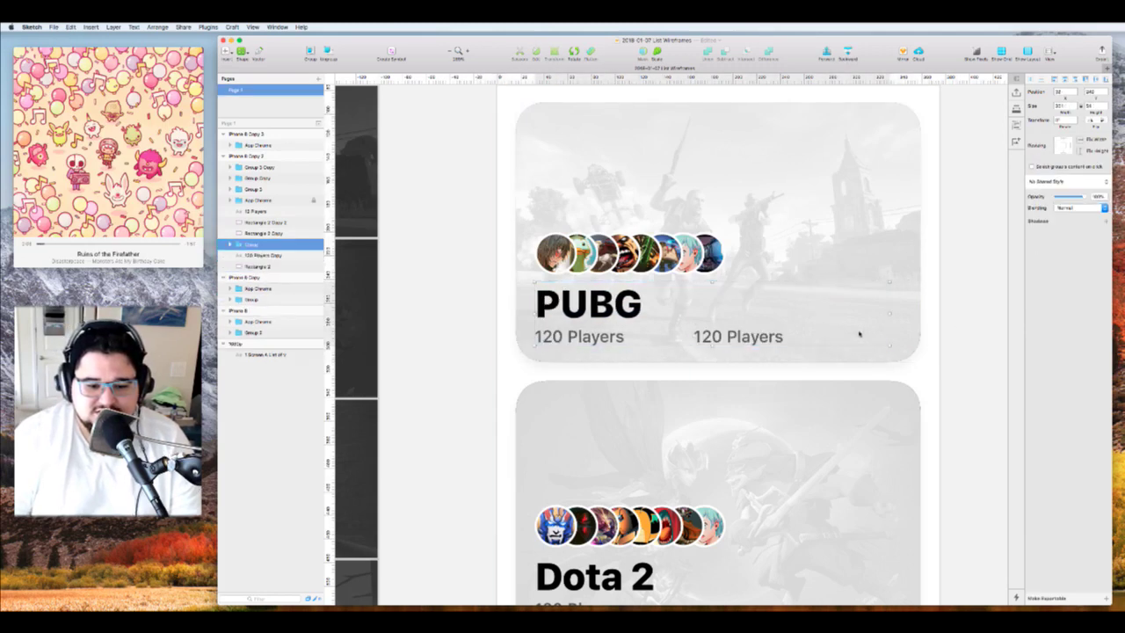
# Fit the copied player count's text box to the PUBG card's right content margin and right-align its text
pyautogui.click(904, 341)
pyautogui.moveTo(959, 338); pyautogui.dragTo(896, 343)
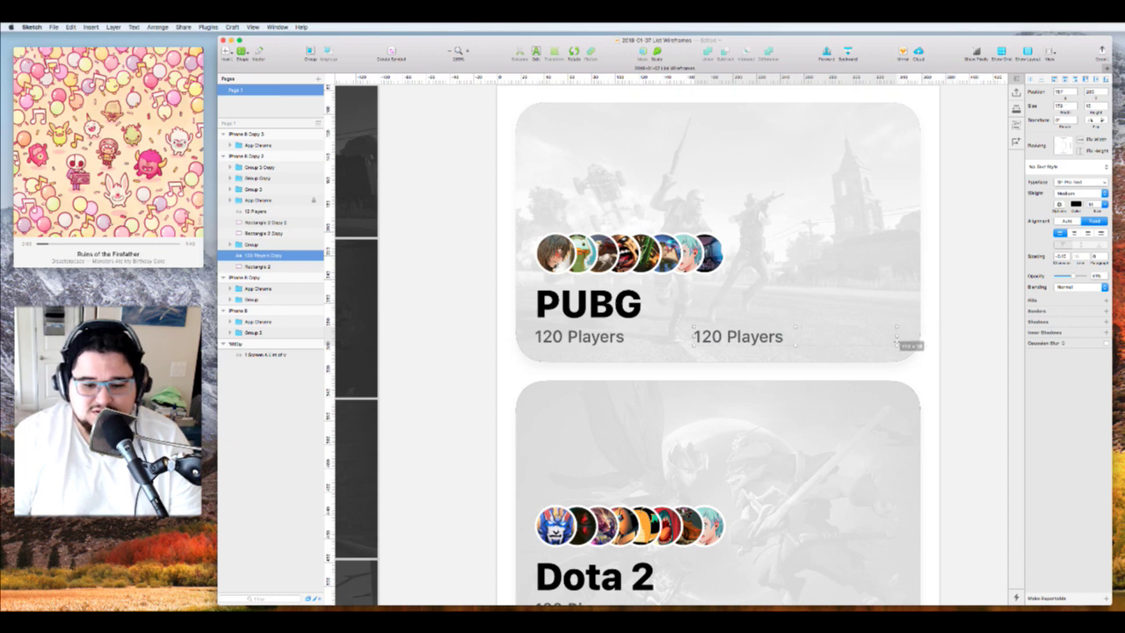
pyautogui.click(1087, 232)
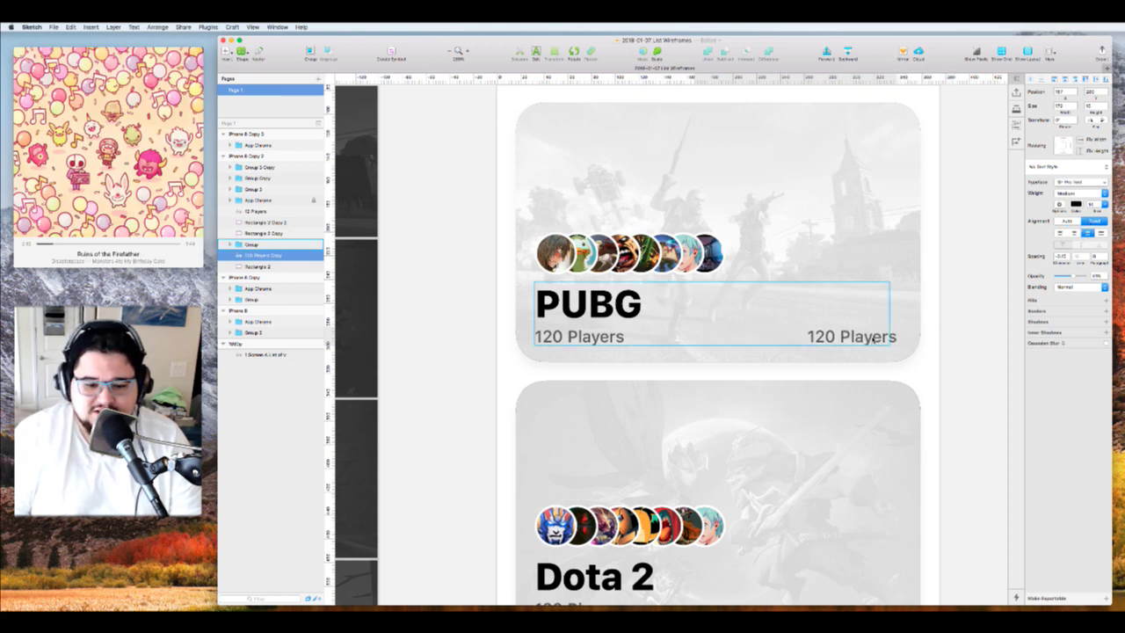
# Narrow the PUBG title group from its right edge so it no longer overlaps the copied text
pyautogui.click(875, 341)
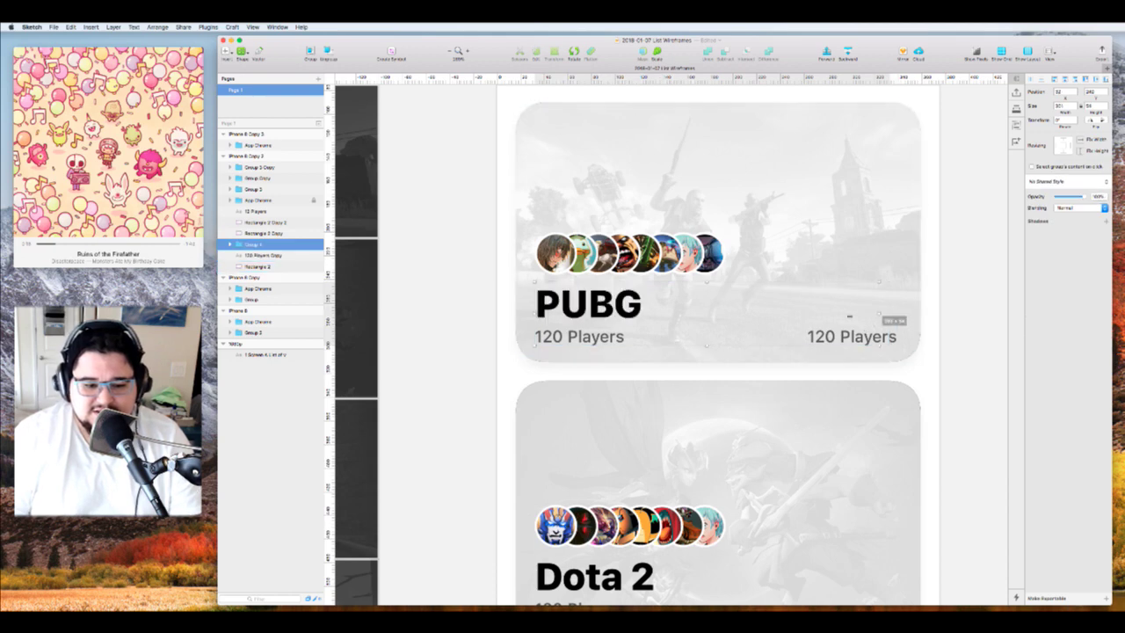
pyautogui.moveTo(849, 317); pyautogui.dragTo(682, 320)
pyautogui.click(961, 340)
# Change the right-aligned text on the PUBG card to "4.5 Average"
pyautogui.click(873, 342)
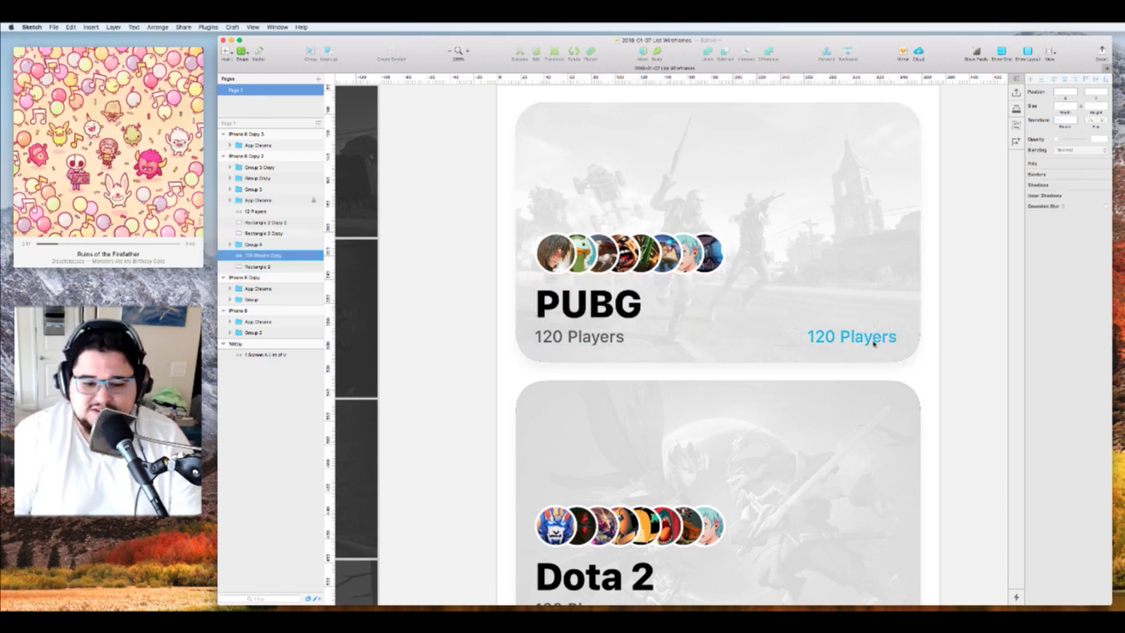
pyautogui.doubleClick(872, 343)
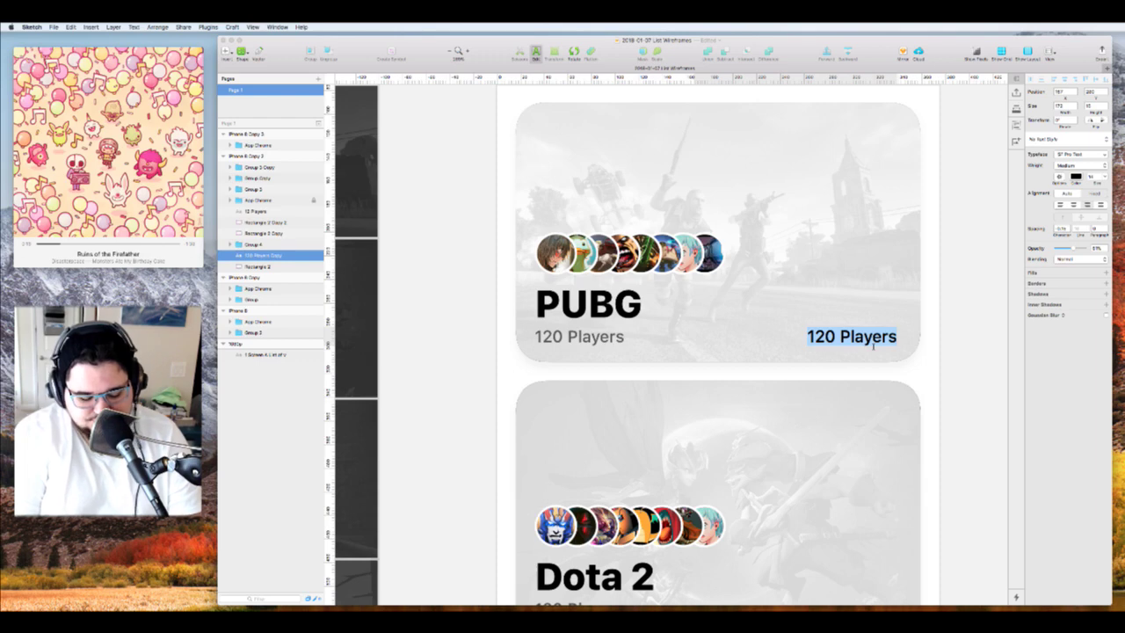
pyautogui.write('4.')
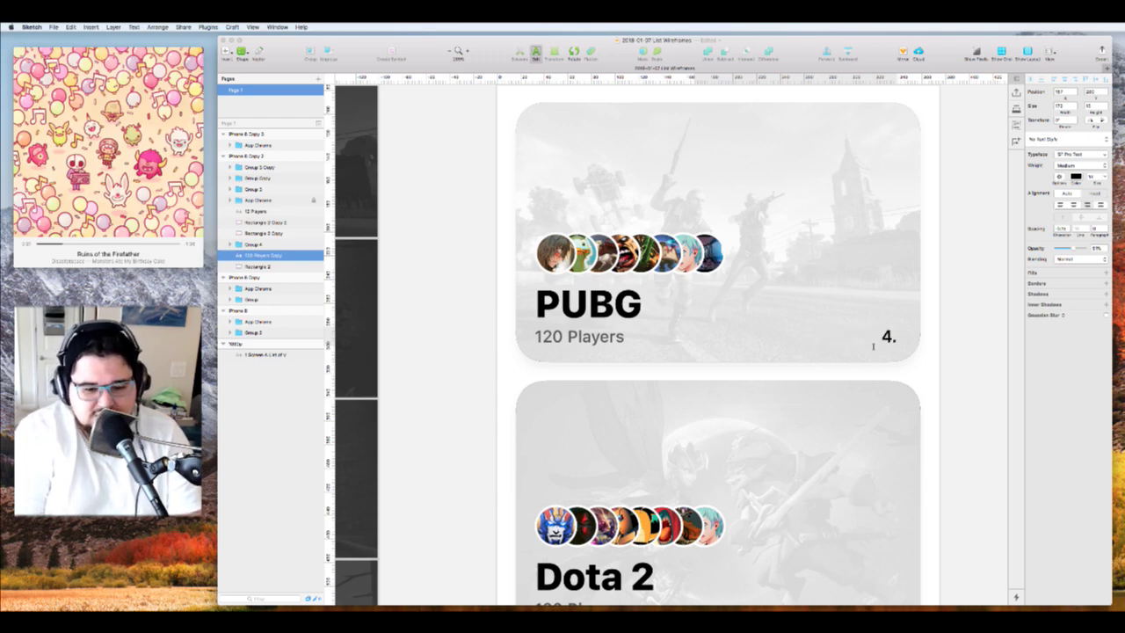
pyautogui.write('5')
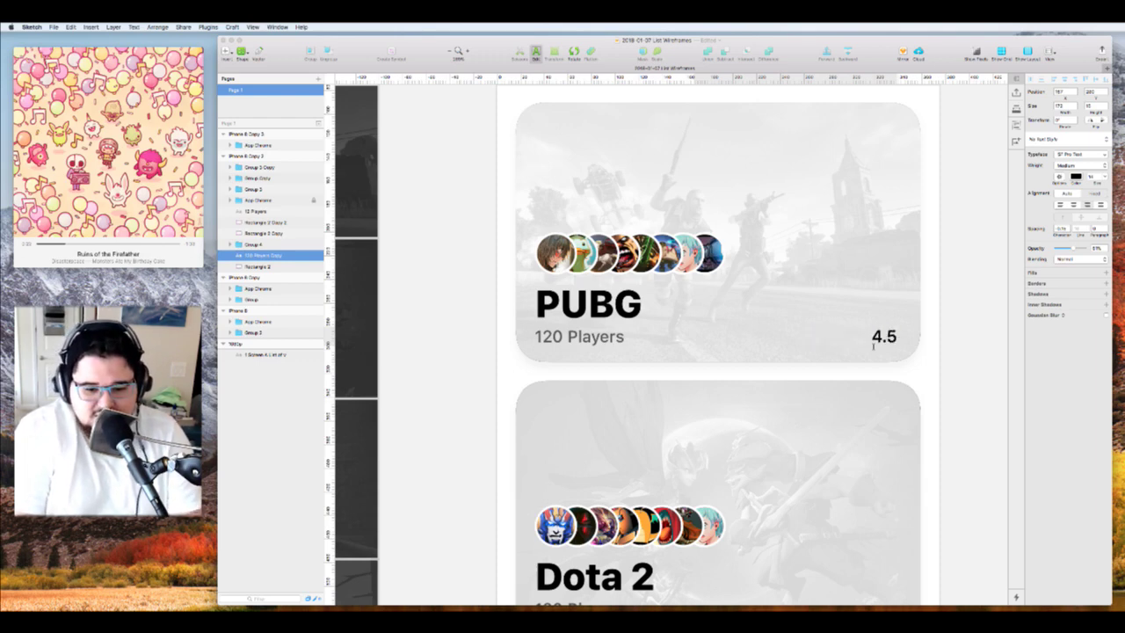
pyautogui.write(' Average')
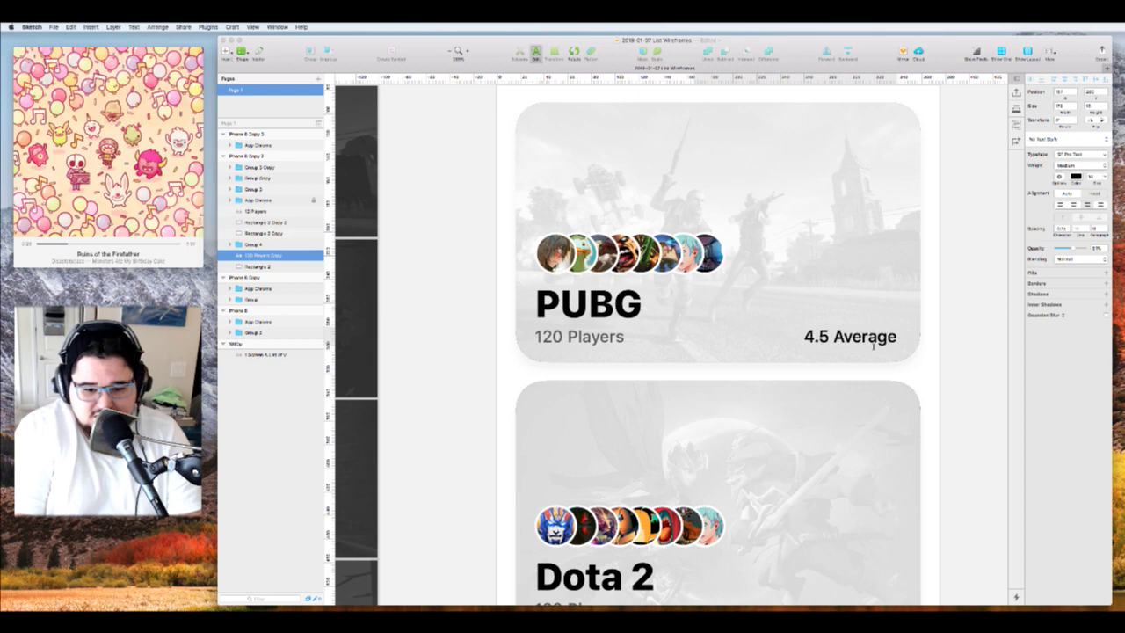
pyautogui.press('Escape')
pyautogui.click(931, 305)
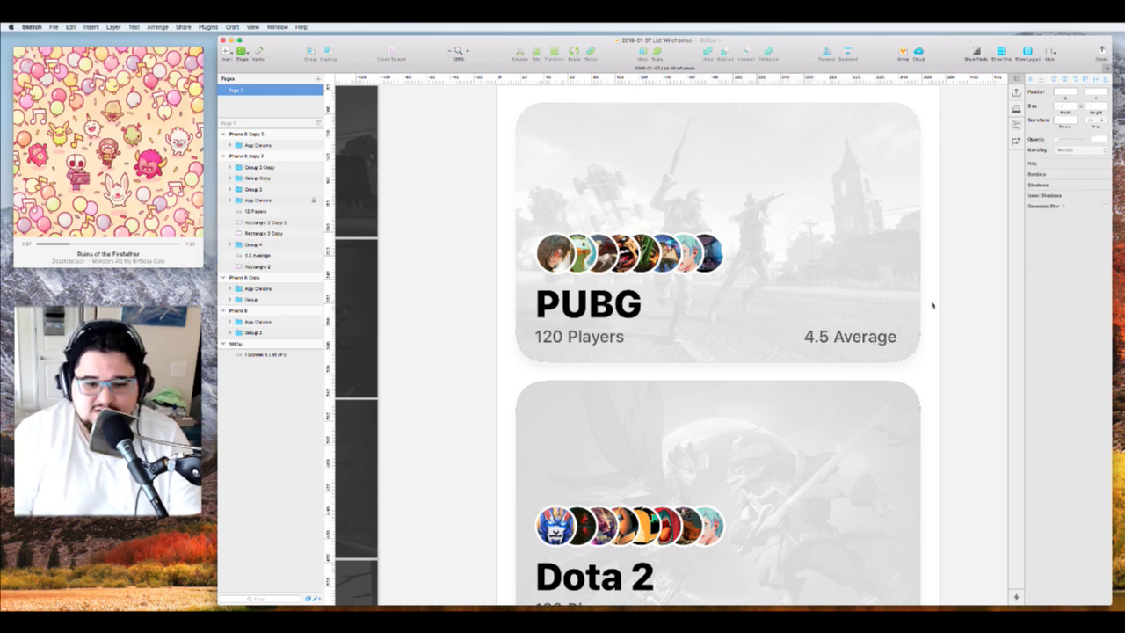
# Draw a star about 14 px wide just left of the "4.5 Average" text on the PUBG card
pyautogui.scroll(3, 810, 314)
pyautogui.hscroll(4, 809, 308)
pyautogui.scroll(-1, 806, 305)
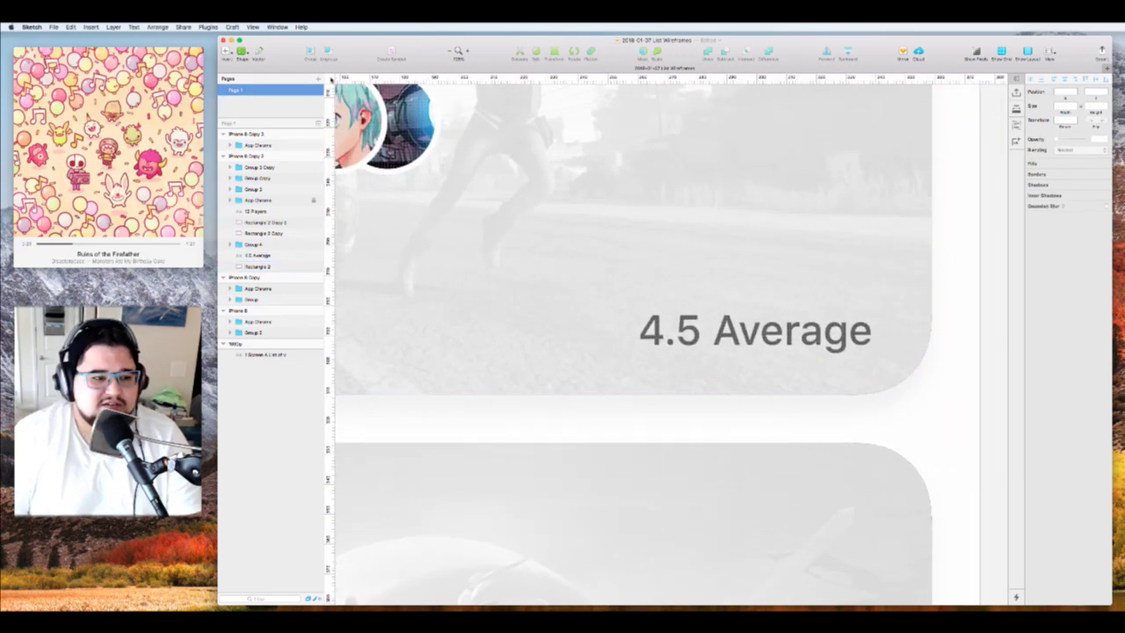
pyautogui.click(225, 51)
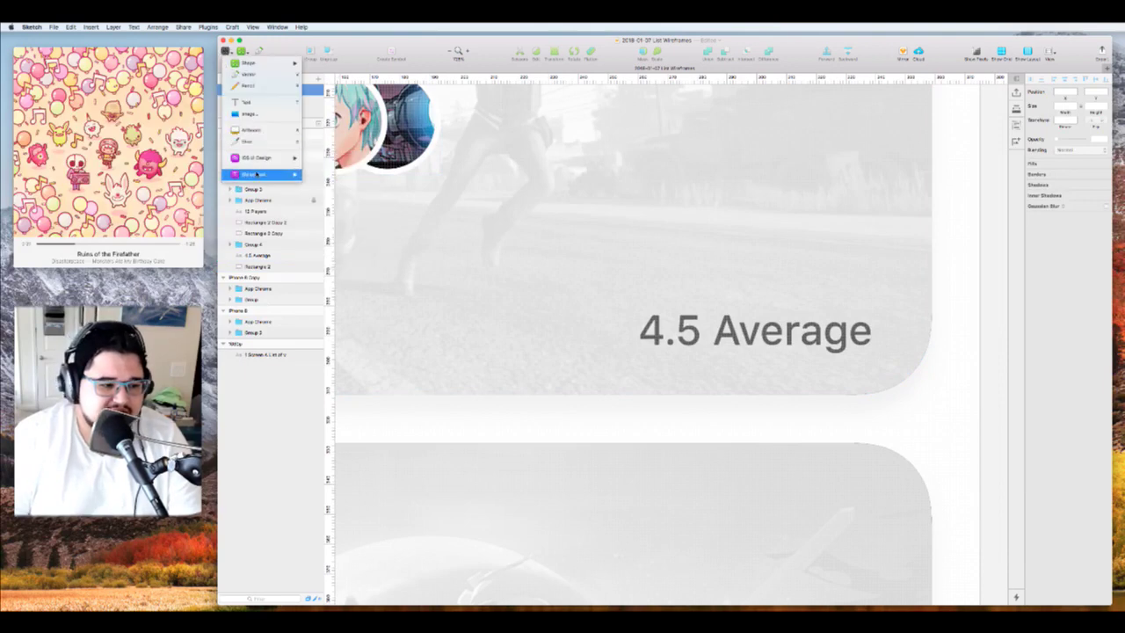
pyautogui.moveTo(256, 174)
pyautogui.moveTo(263, 63)
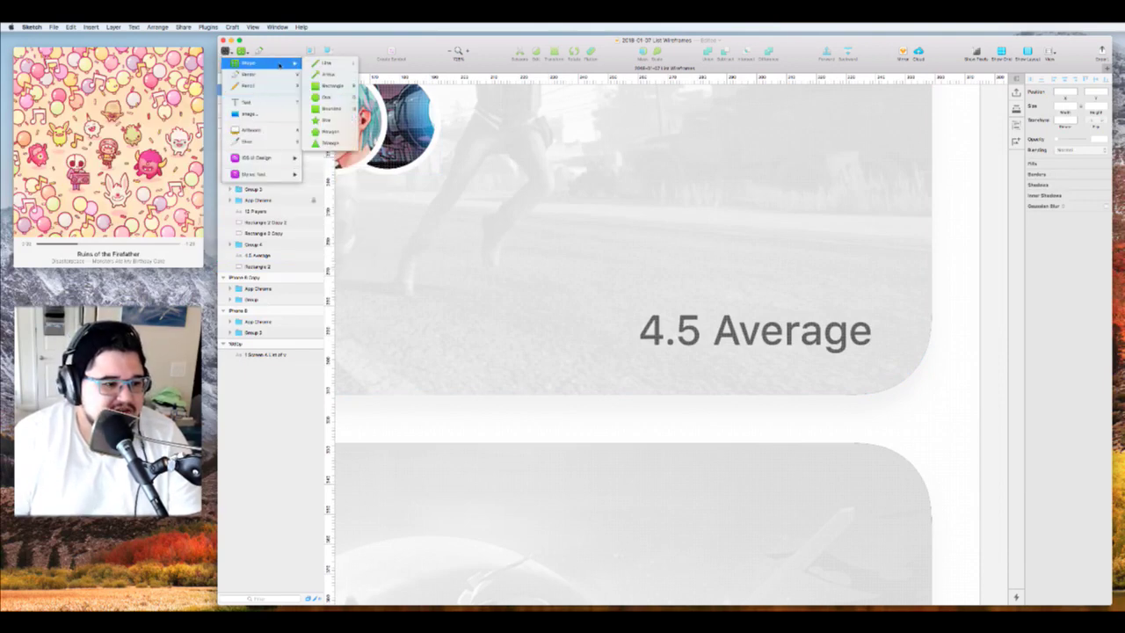
pyautogui.click(351, 122)
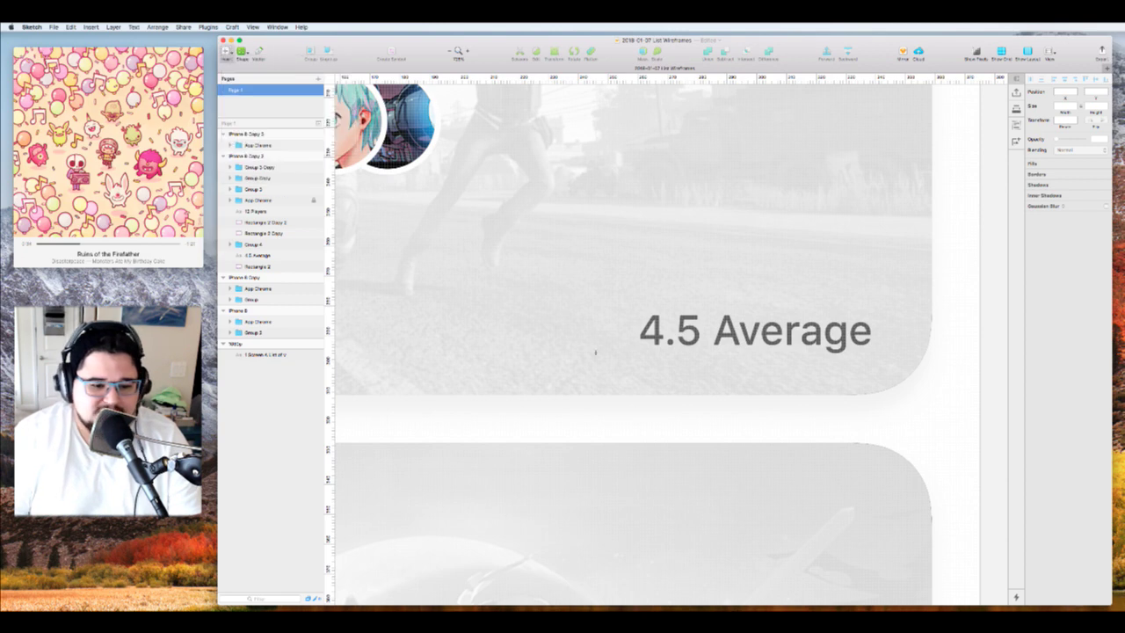
pyautogui.moveTo(582, 321); pyautogui.dragTo(625, 352)
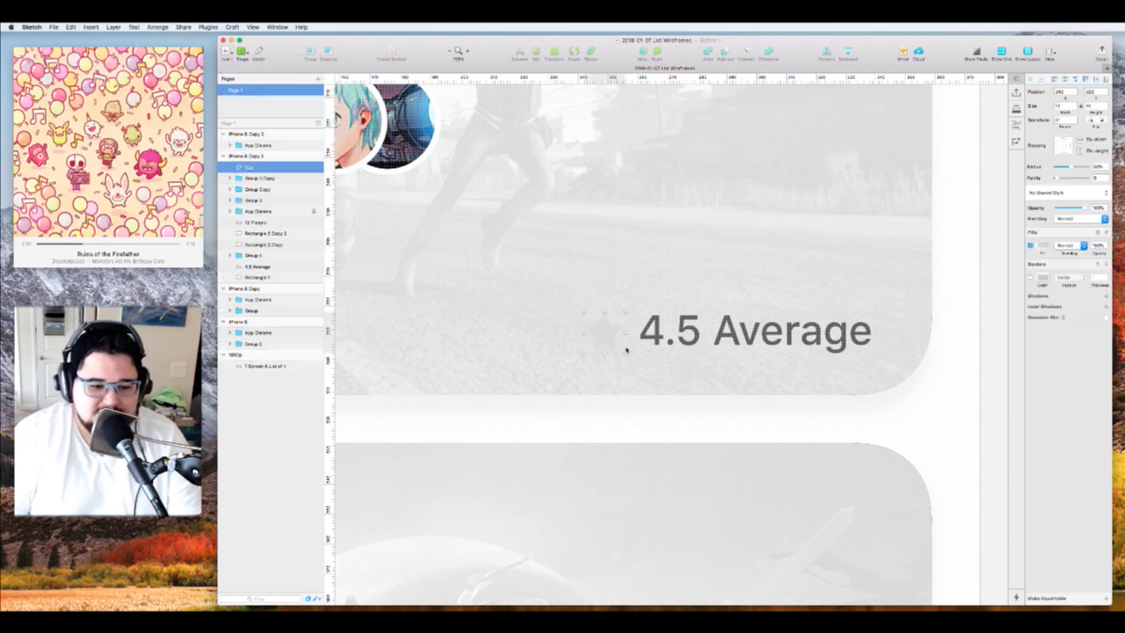
# Fill the star with a dark grey similar to the rating text
pyautogui.click(1043, 245)
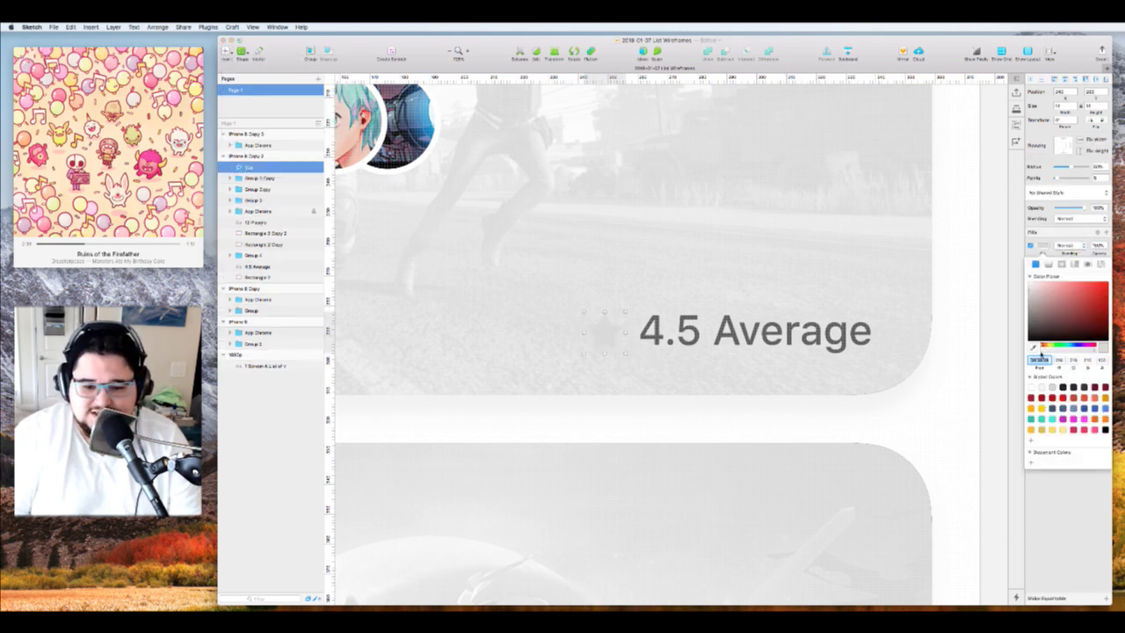
pyautogui.moveTo(1047, 321); pyautogui.dragTo(1001, 327)
pyautogui.scroll(-5, 1004, 325)
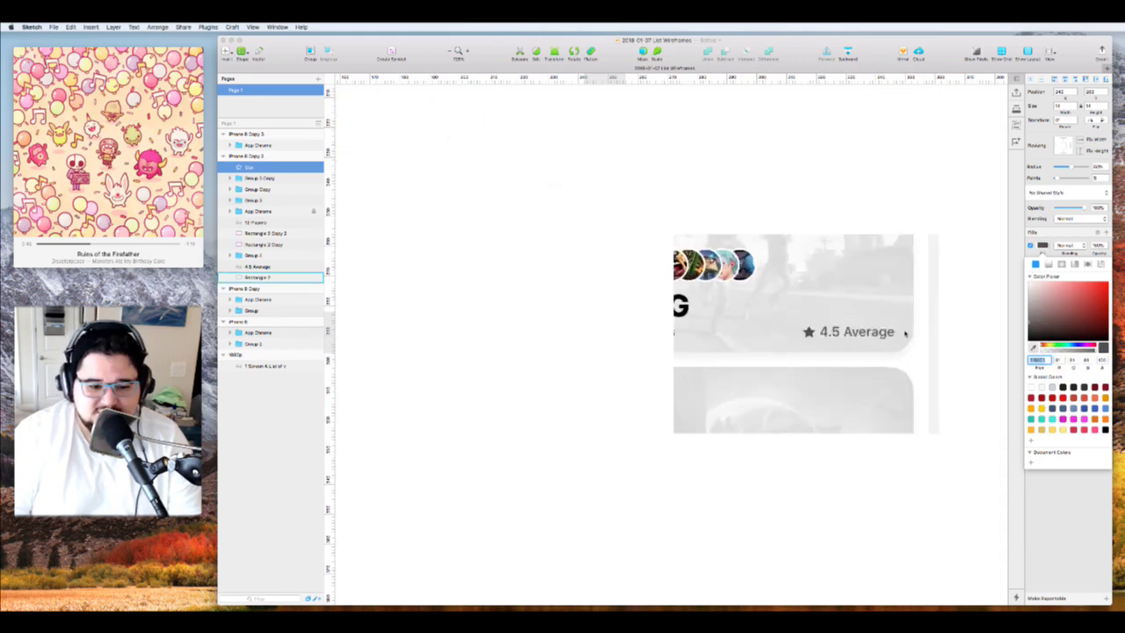
pyautogui.scroll(3, 879, 342)
pyautogui.press('Escape')
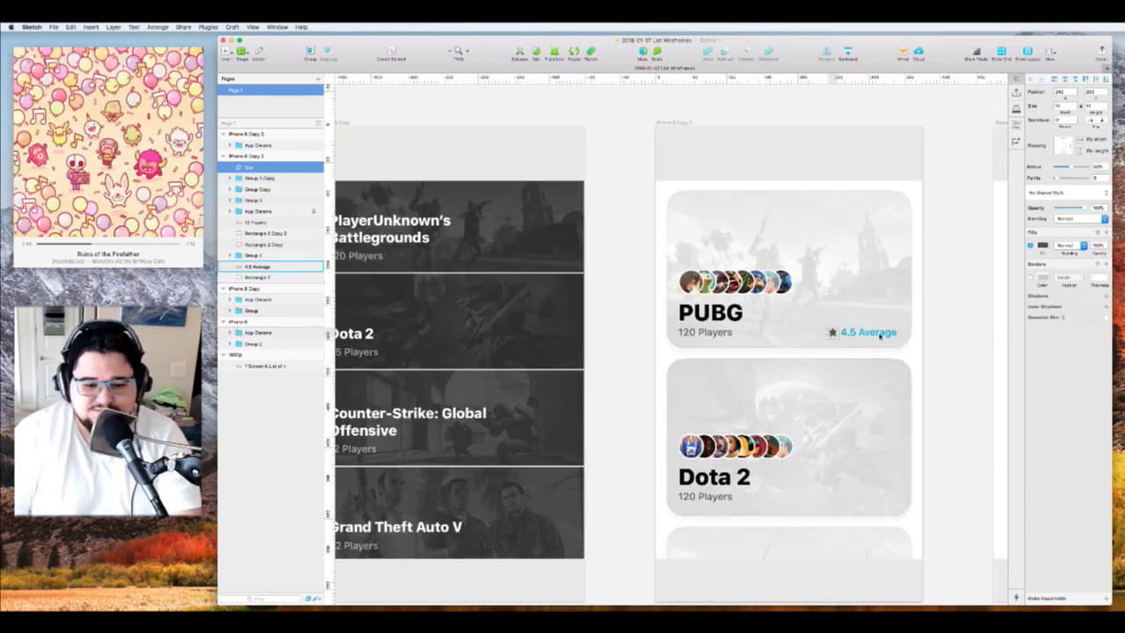
# Nudge the star up by 1 px to line it up with the rating text
pyautogui.click(878, 335)
pyautogui.click(835, 333)
pyautogui.press('Up')
# Reduce and fine-tune the star's radius until it has slimmer points with straight edges
pyautogui.scroll(5, 872, 326)
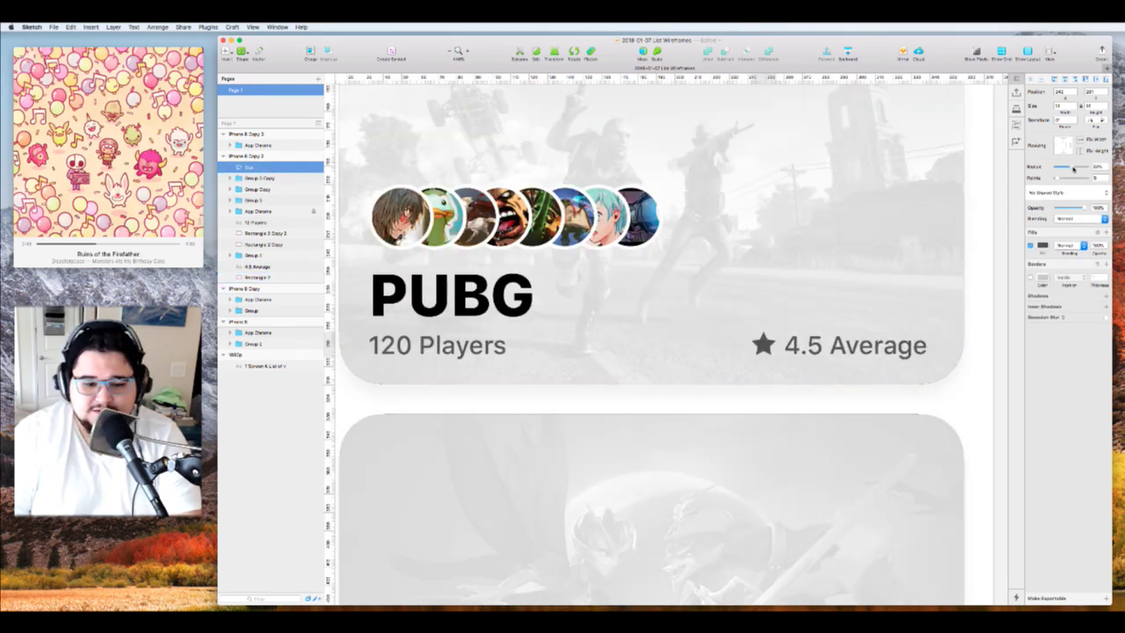
pyautogui.moveTo(1073, 169)
pyautogui.mouseDown()
pyautogui.moveTo(1083, 170)
pyautogui.moveTo(1069, 171)
pyautogui.mouseUp()
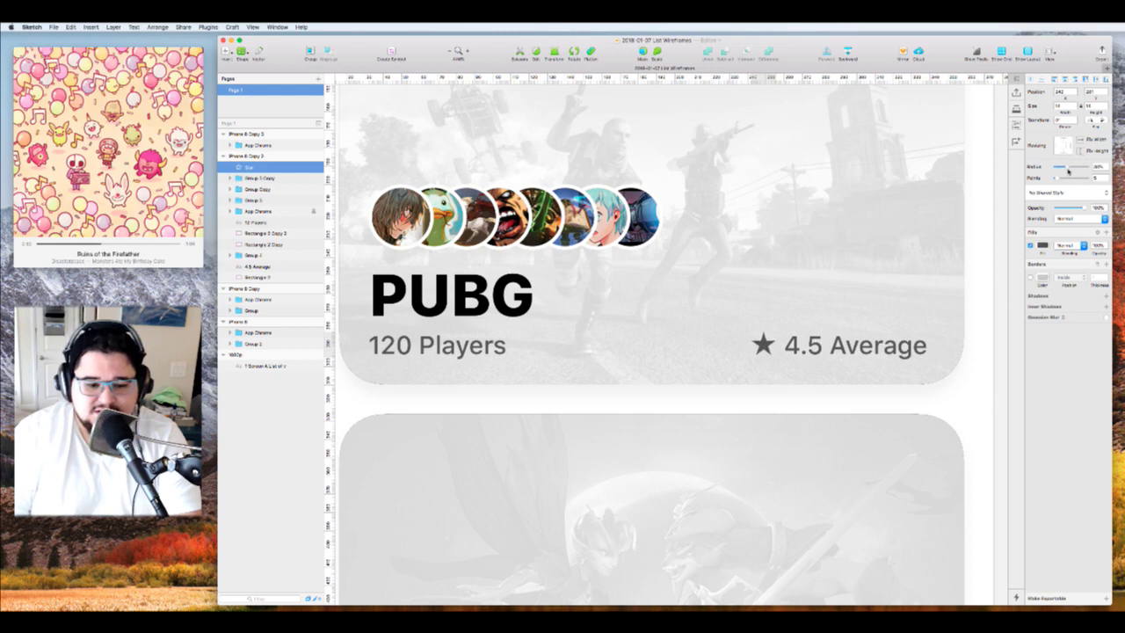
pyautogui.scroll(10, 841, 294)
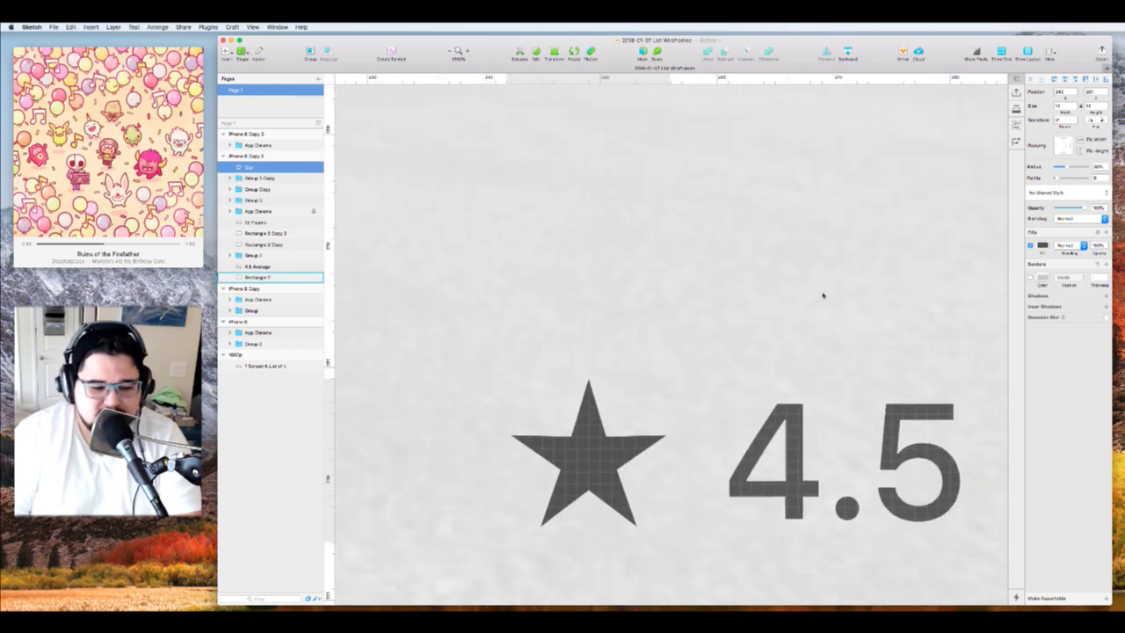
pyautogui.click(1098, 167)
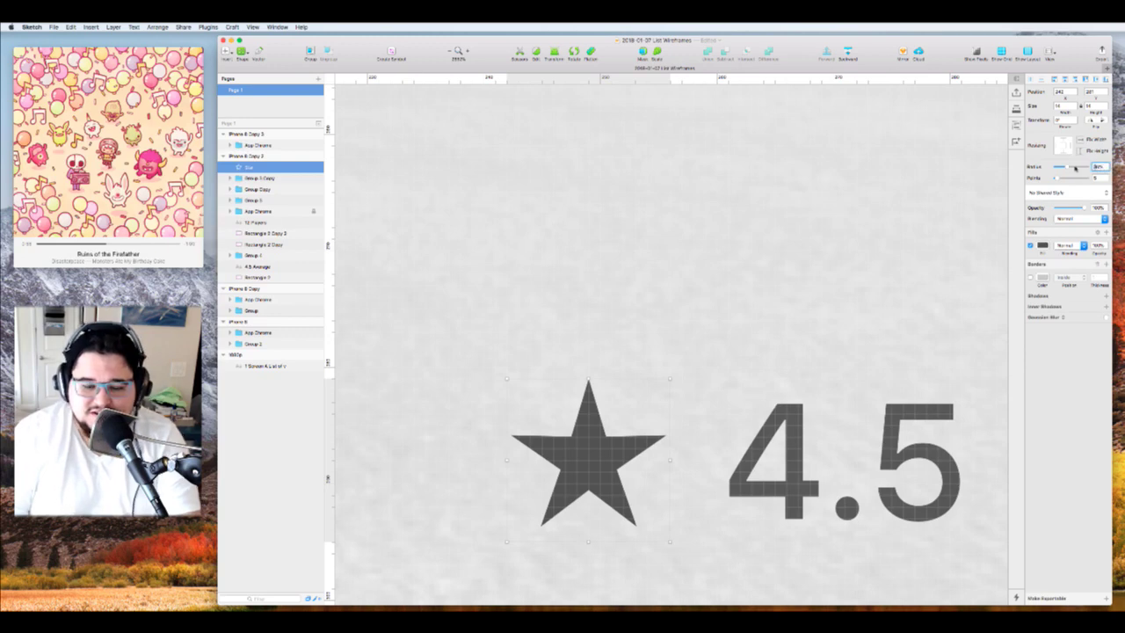
pyautogui.press('Up')
pyautogui.press('Up')
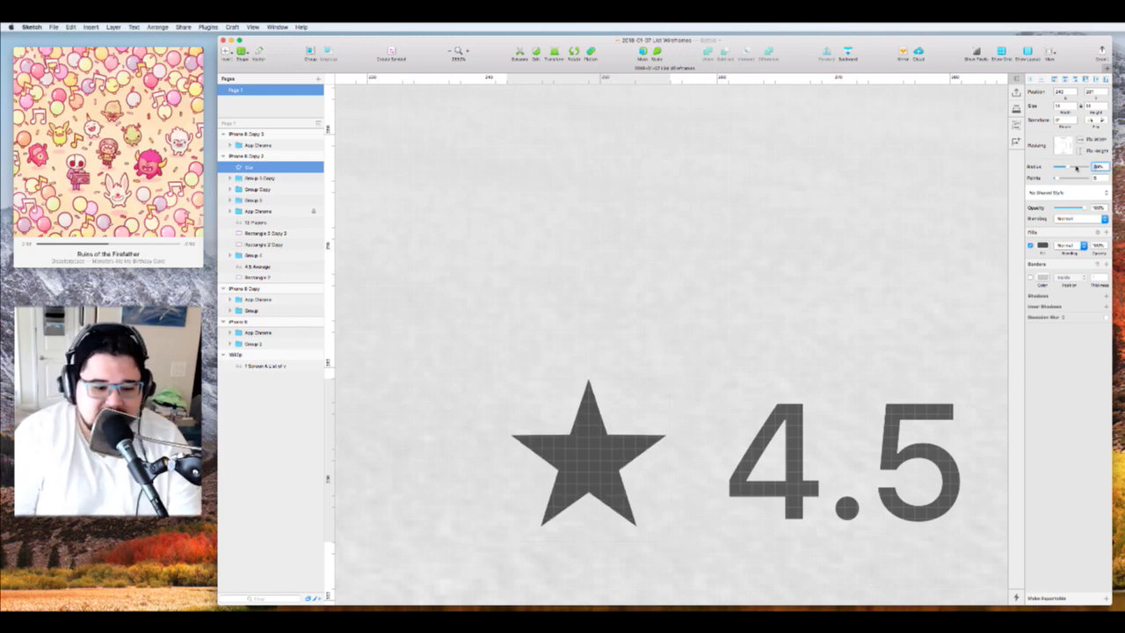
pyautogui.press('Down')
pyautogui.press('Down')
pyautogui.press('Up')
pyautogui.press('Down')
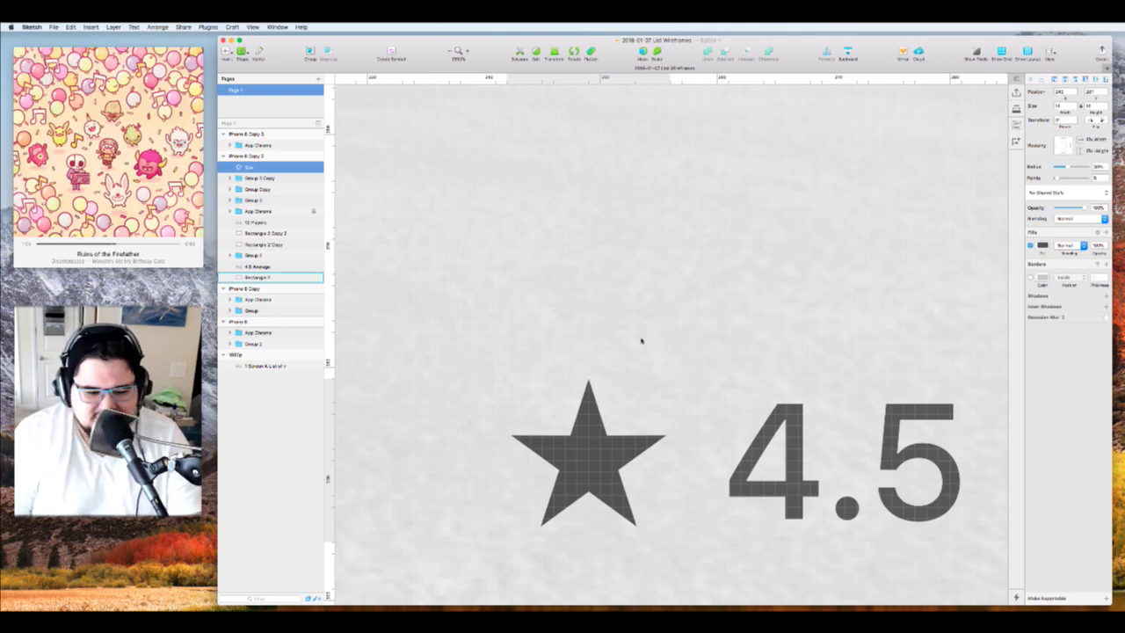
pyautogui.scroll(-10, 641, 341)
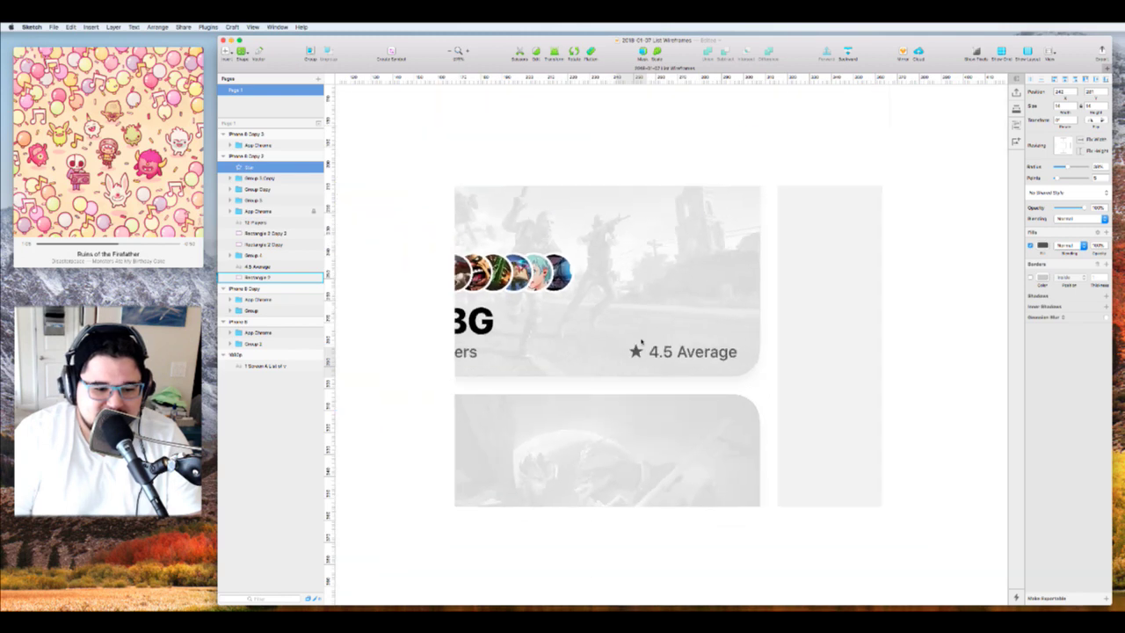
pyautogui.hscroll(-3, 884, 361)
pyautogui.scroll(-2, 918, 359)
pyautogui.click(973, 357)
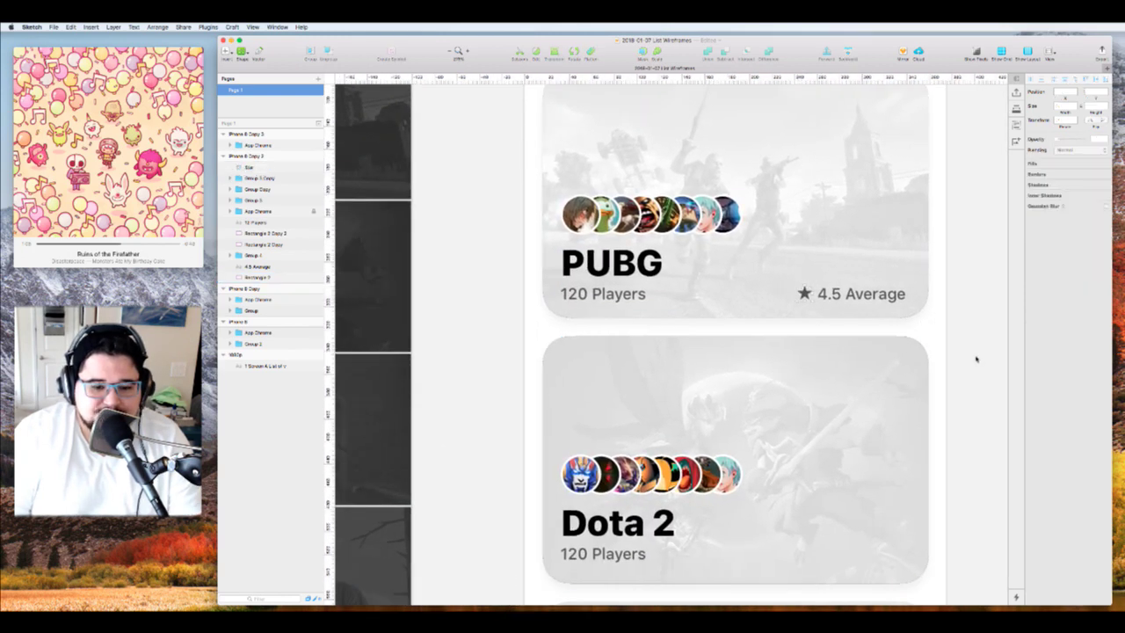
# Set the "4.5 Average" text box to auto width and select it together with the star
pyautogui.click(856, 297)
pyautogui.click(857, 295)
pyautogui.keyDown('shift'); pyautogui.click(804, 293); pyautogui.keyUp('shift')
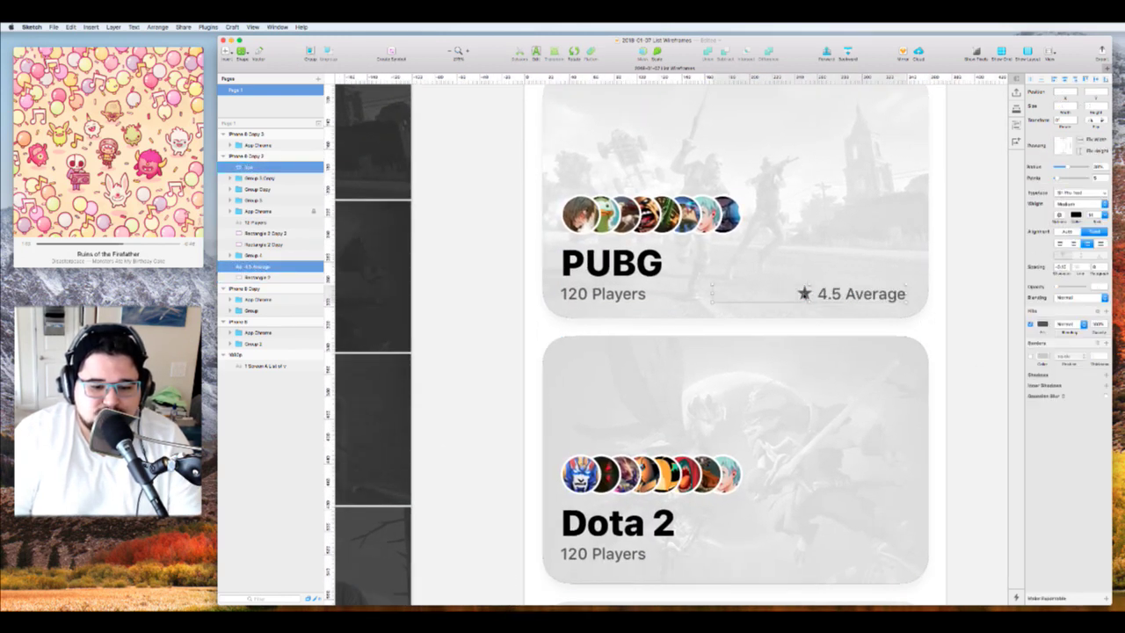
pyautogui.click(908, 288)
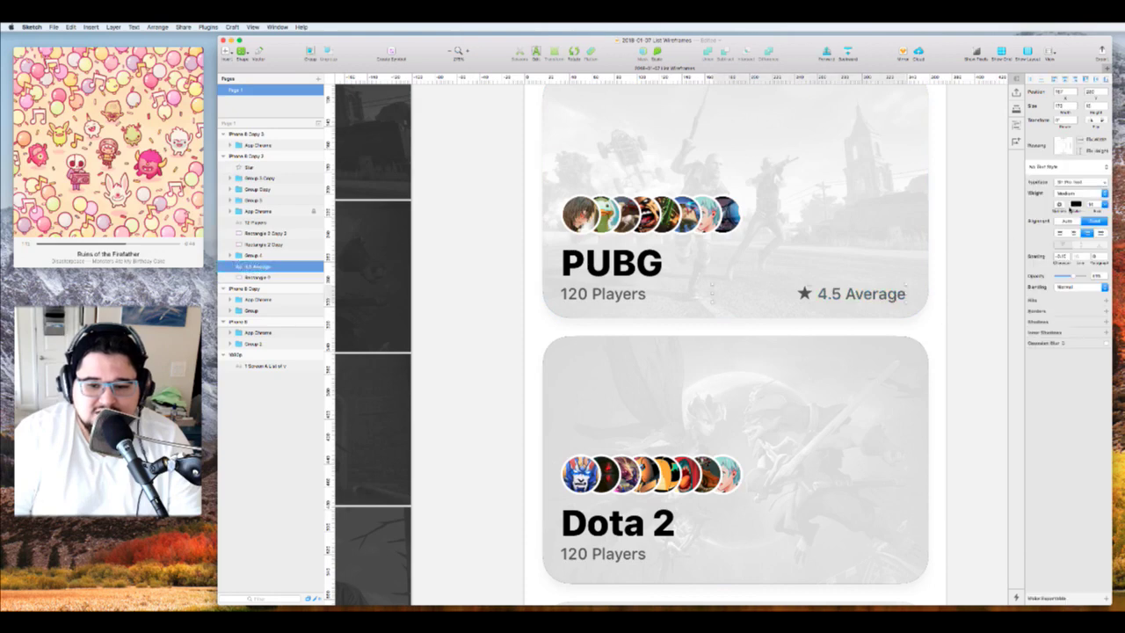
pyautogui.keyDown('shift'); pyautogui.click(804, 293); pyautogui.keyUp('shift')
pyautogui.scroll(-3, 806, 295)
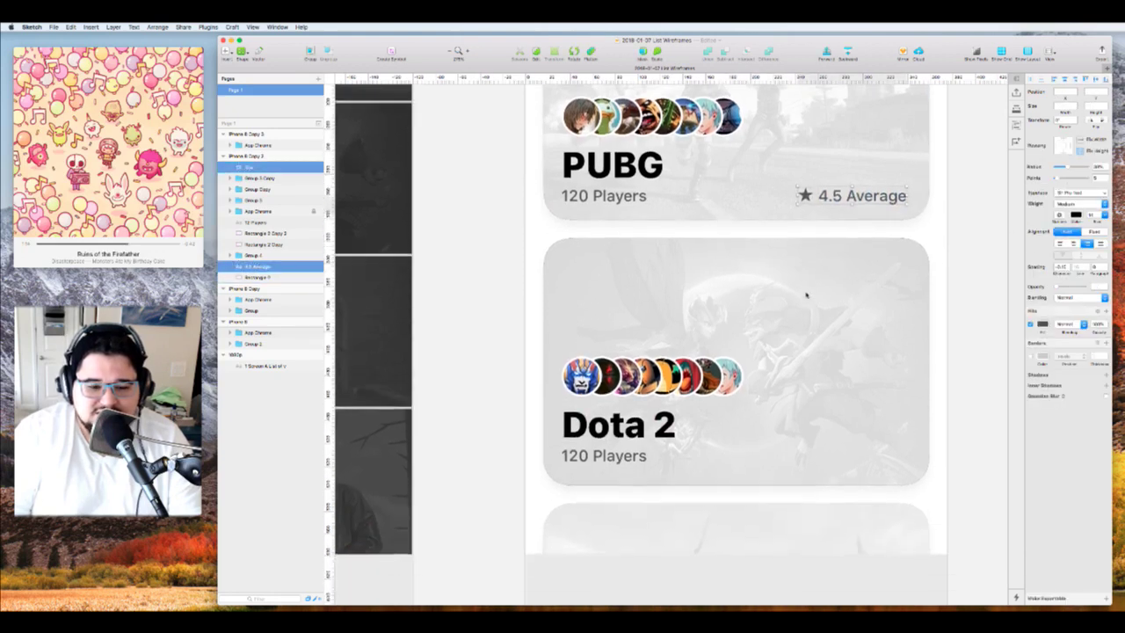
# Set the title and player count text boxes on the PUBG and Dota 2 cards to auto width
pyautogui.scroll(-1, 806, 295)
pyautogui.doubleClick(638, 183)
pyautogui.keyDown('shift'); pyautogui.click(638, 149); pyautogui.keyUp('shift')
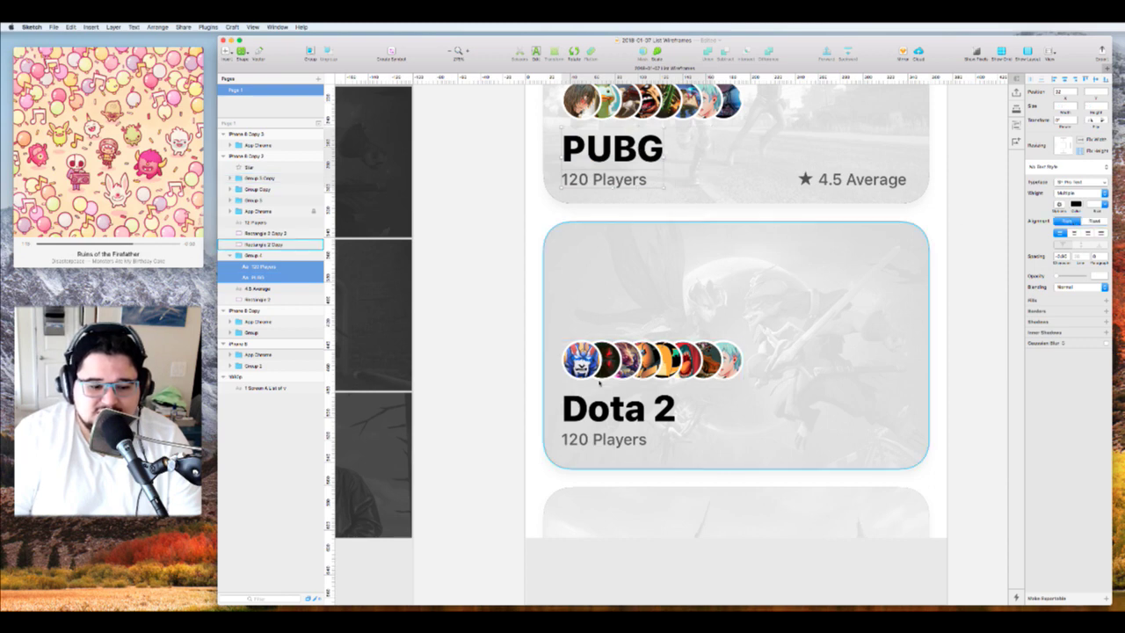
pyautogui.click(601, 409)
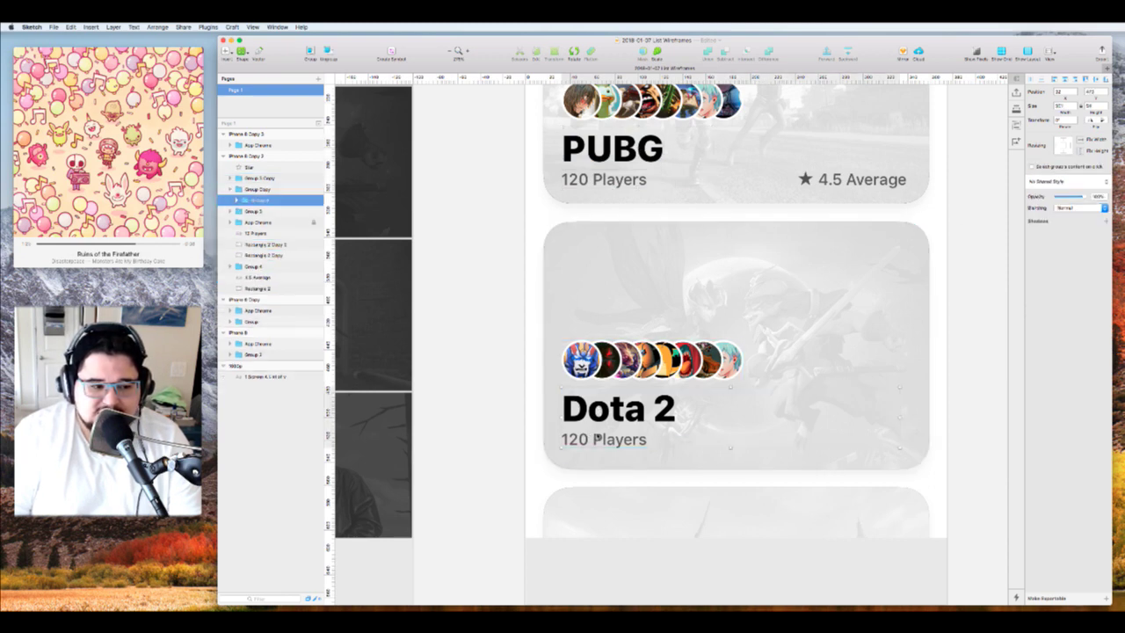
pyautogui.press('Return')
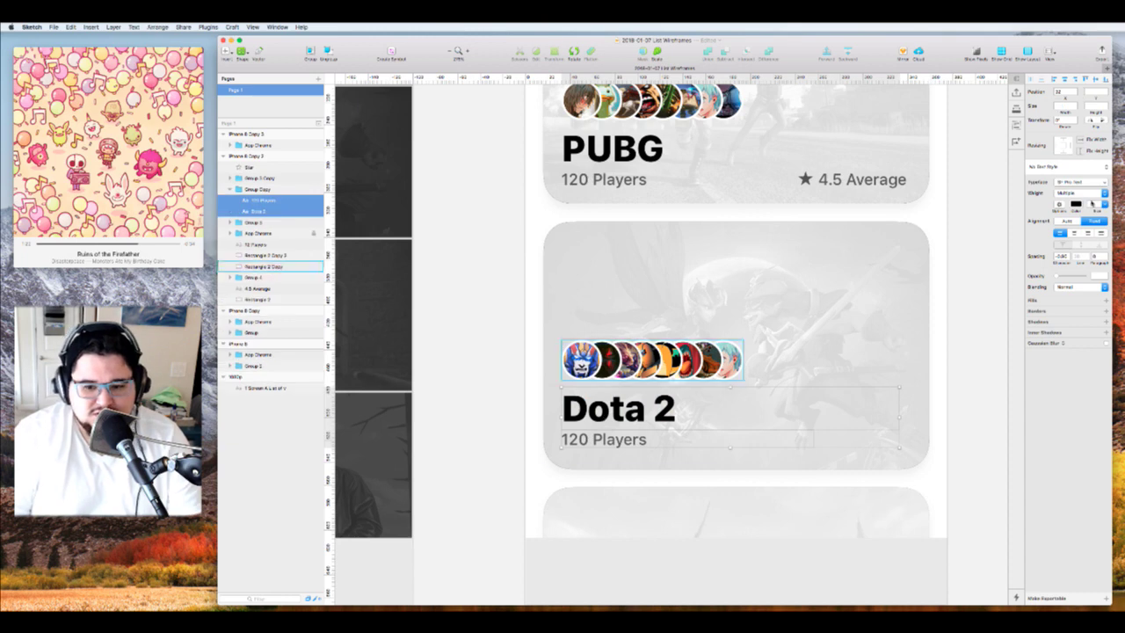
pyautogui.hscroll(2, 904, 278)
pyautogui.click(919, 261)
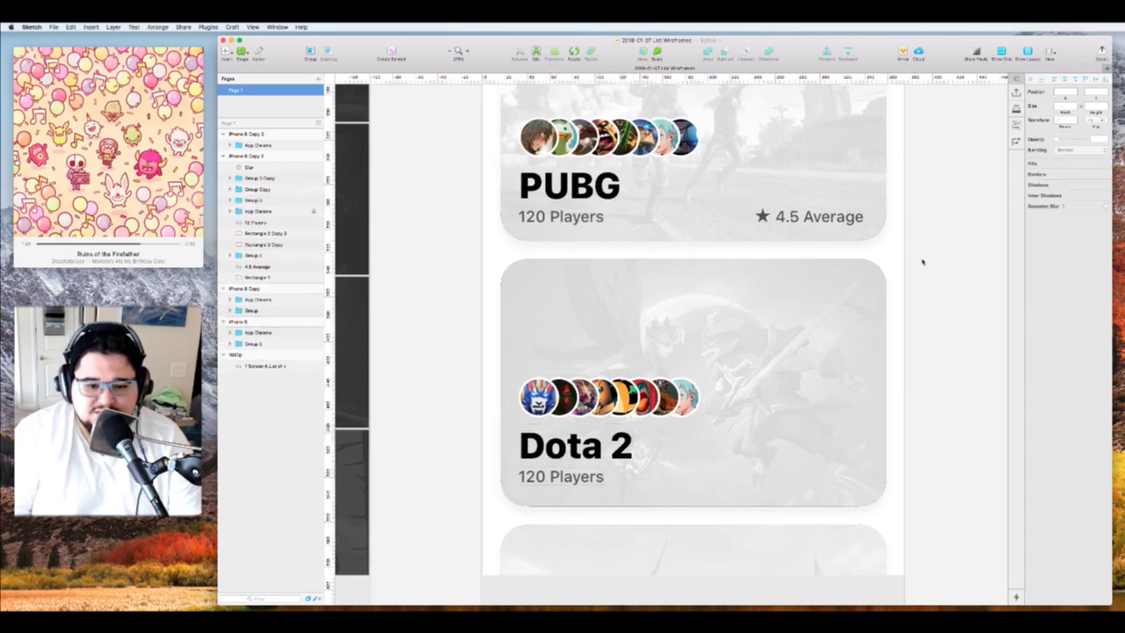
# Duplicate the star and "4.5 Average" text from the PUBG card onto the lower part of the Dota 2 card
pyautogui.click(807, 218)
pyautogui.keyDown('shift'); pyautogui.click(762, 217); pyautogui.keyUp('shift')
pyautogui.moveTo(762, 217); pyautogui.dragTo(768, 485)
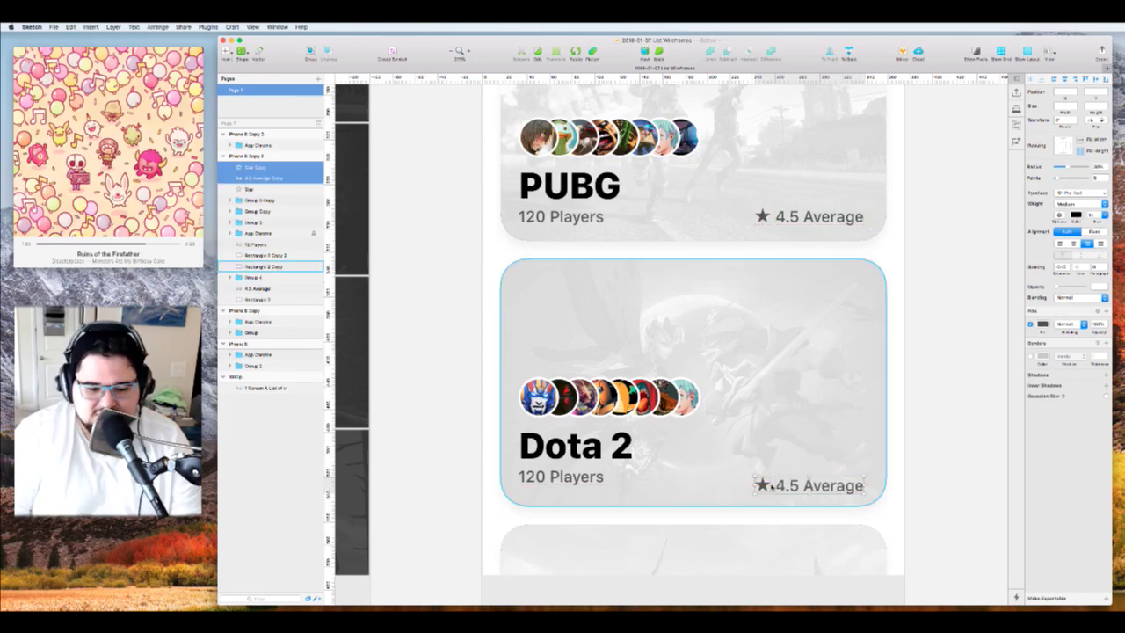
pyautogui.click(944, 406)
pyautogui.scroll(2, 873, 314)
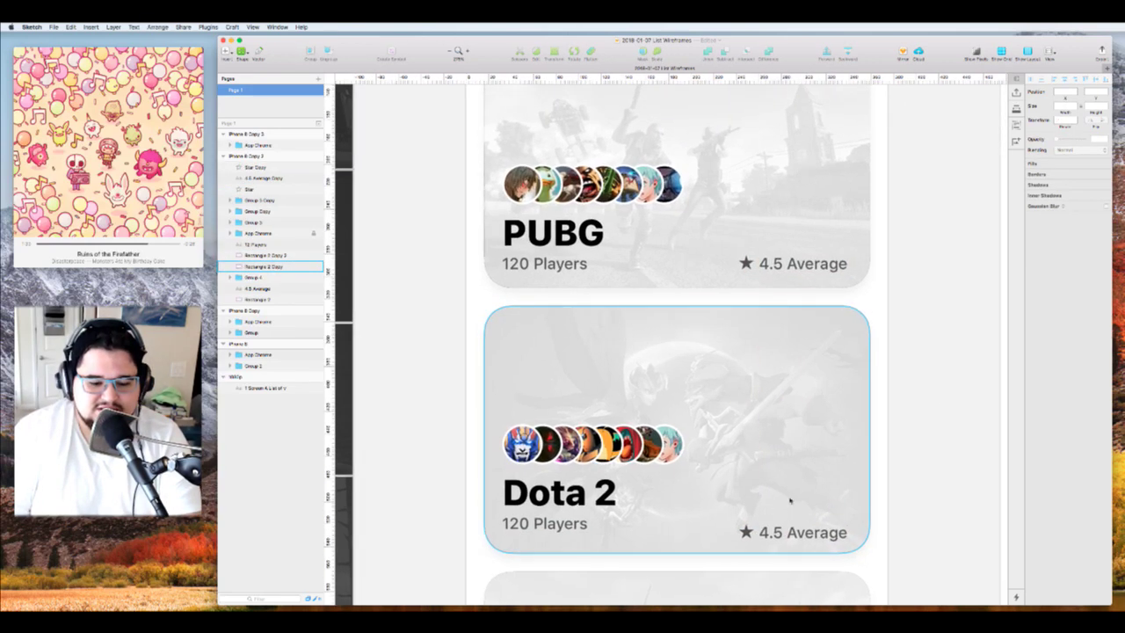
# Move the Dota 2 card's star and rating text up together to line up with its "120 Players" text
pyautogui.click(775, 531)
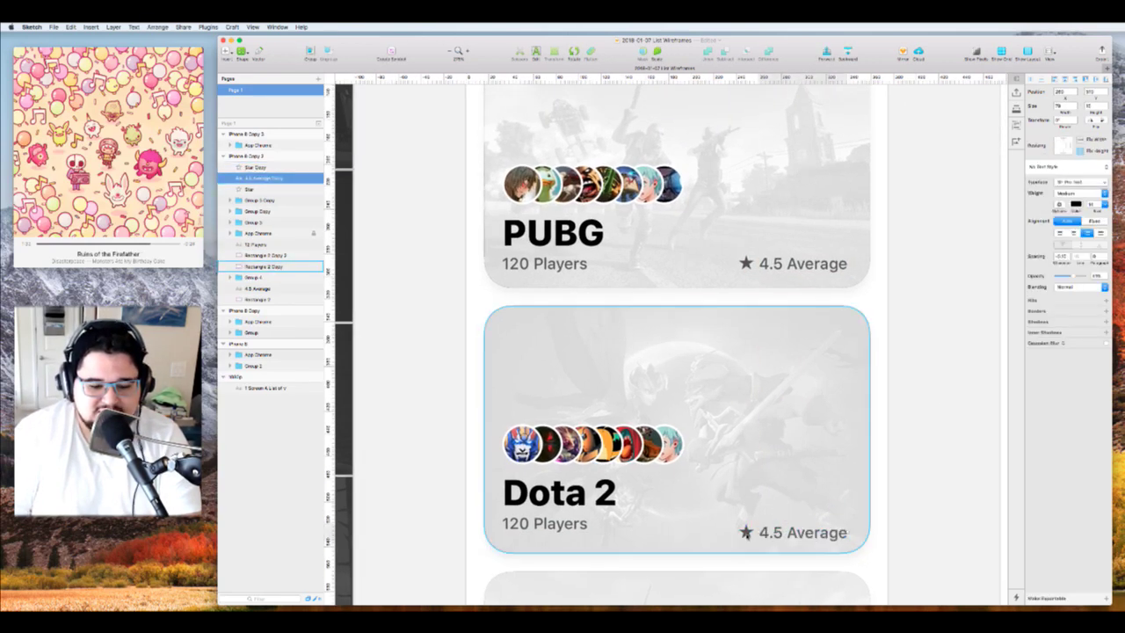
pyautogui.keyDown('shift'); pyautogui.click(738, 532); pyautogui.keyUp('shift')
pyautogui.keyDown('shift'); pyautogui.click(746, 533); pyautogui.keyUp('shift')
pyautogui.keyDown('shift'); pyautogui.click(718, 532); pyautogui.keyUp('shift')
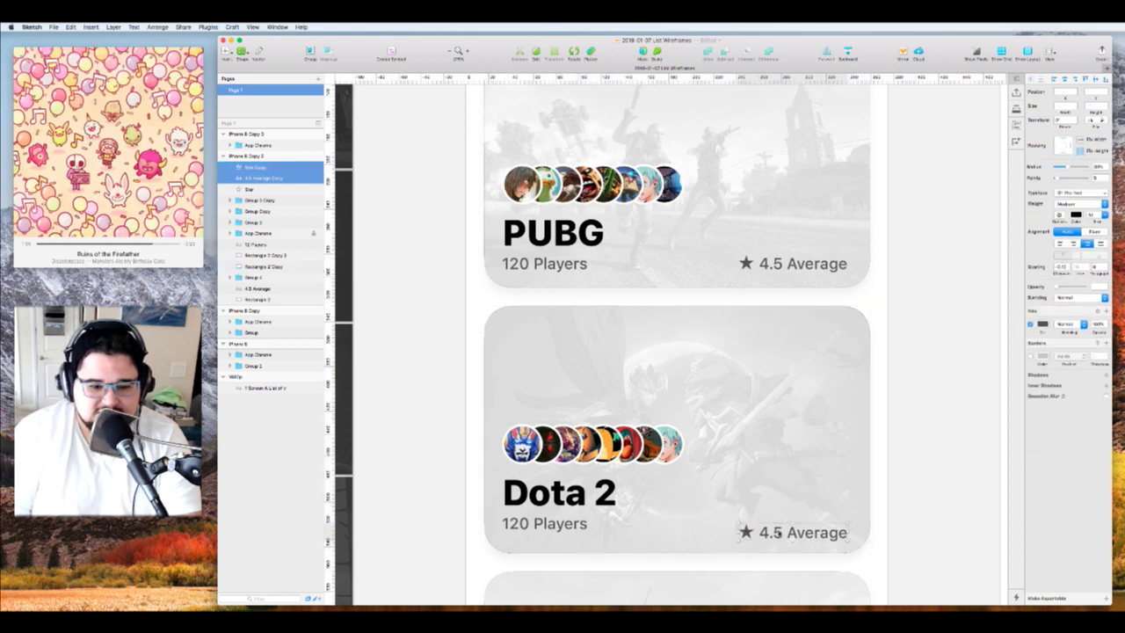
pyautogui.moveTo(778, 538)
pyautogui.mouseDown()
pyautogui.moveTo(779, 519)
pyautogui.moveTo(779, 529)
pyautogui.mouseUp()
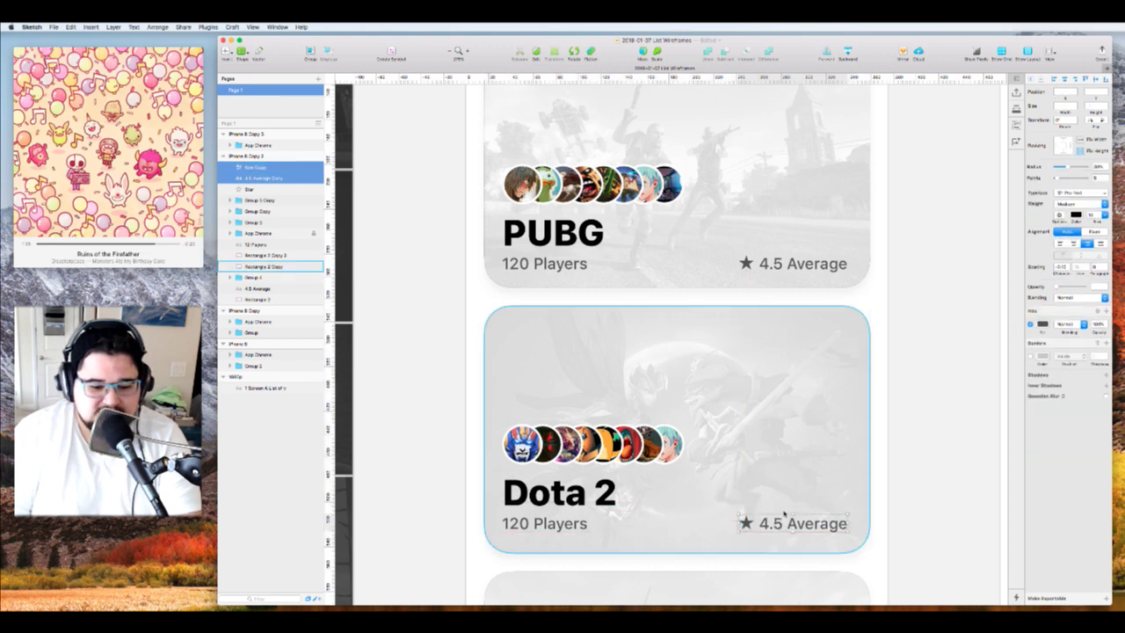
# Change the Dota 2 card's rating text to "4.2 Average"
pyautogui.doubleClick(770, 523)
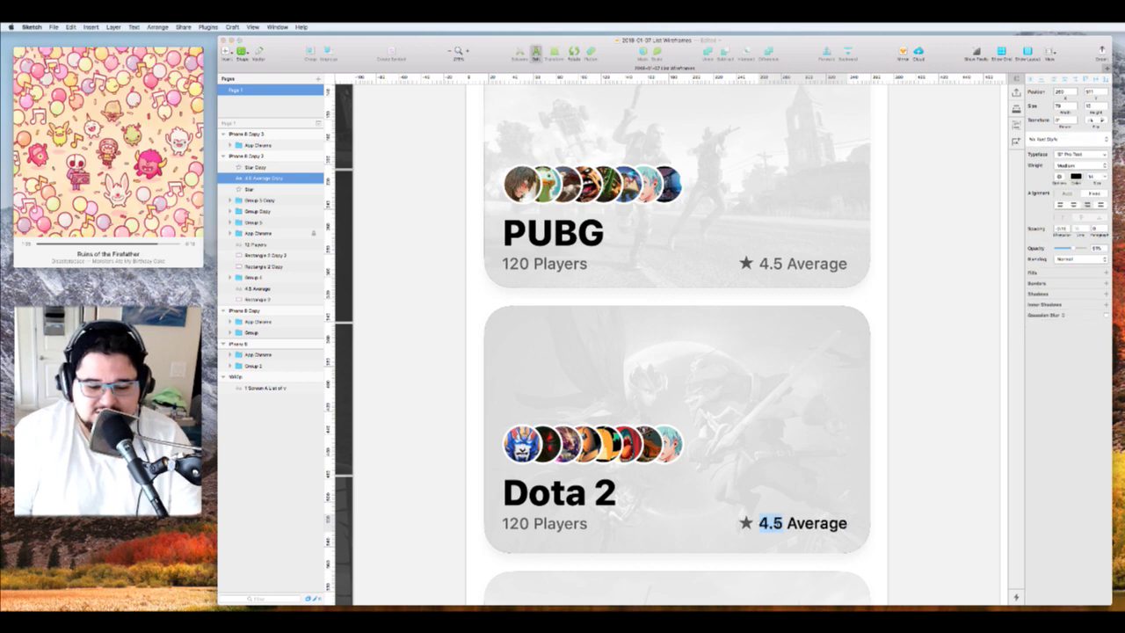
pyautogui.scroll(1, 779, 520)
pyautogui.press('Right')
pyautogui.press('BackSpace')
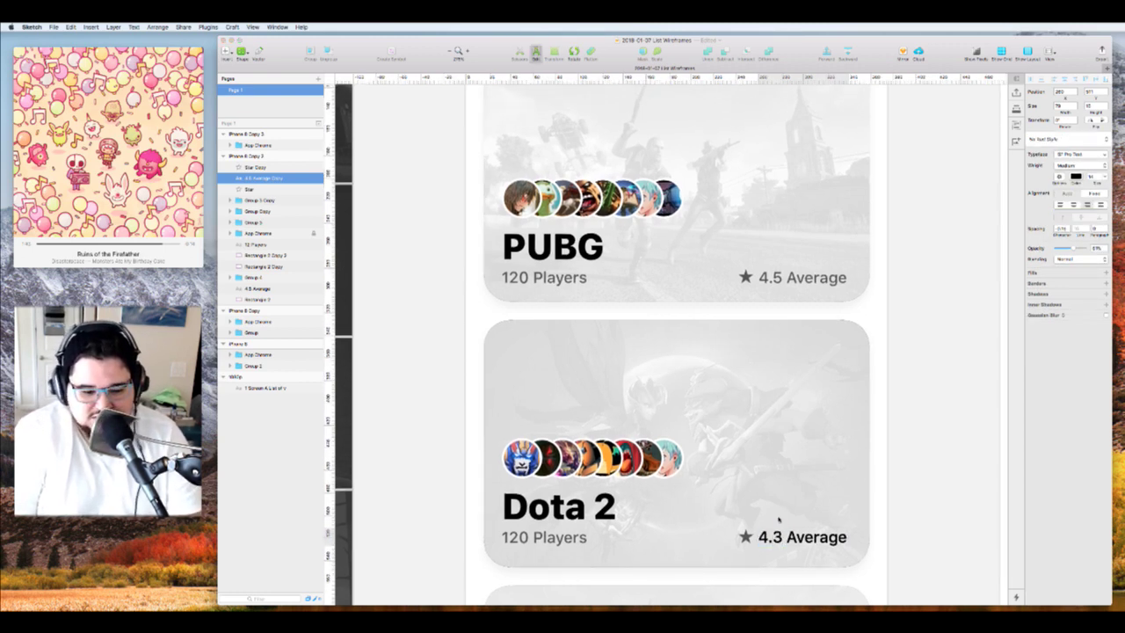
pyautogui.press('Escape')
pyautogui.click(934, 410)
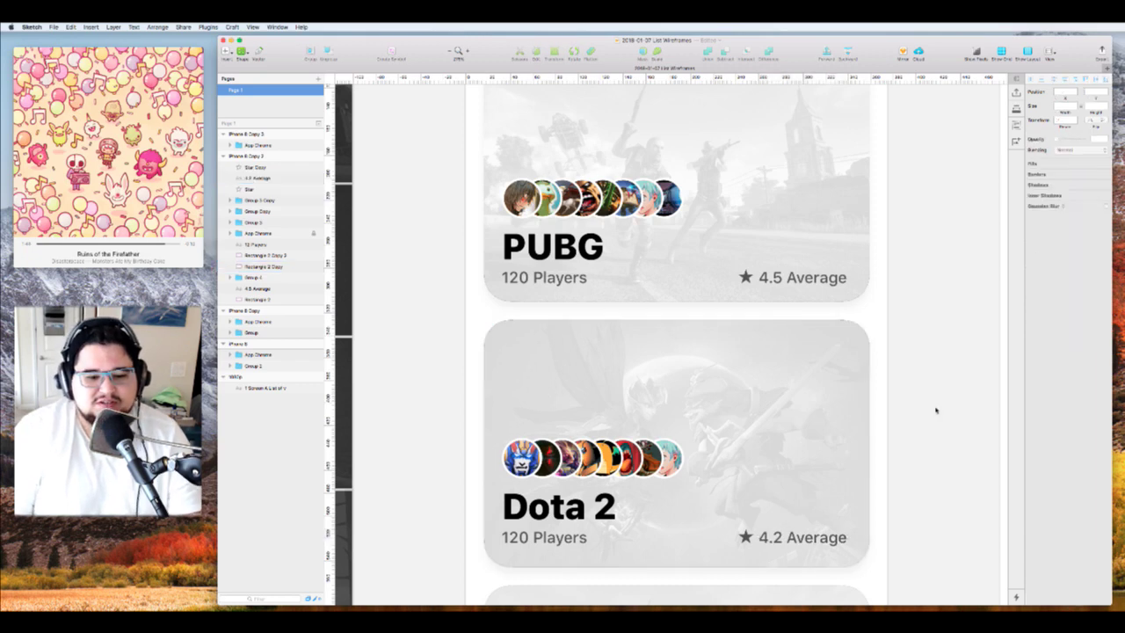
# Examine the card list artboard alongside the other list wireframes to compare their overall look
pyautogui.hscroll(1, 936, 410)
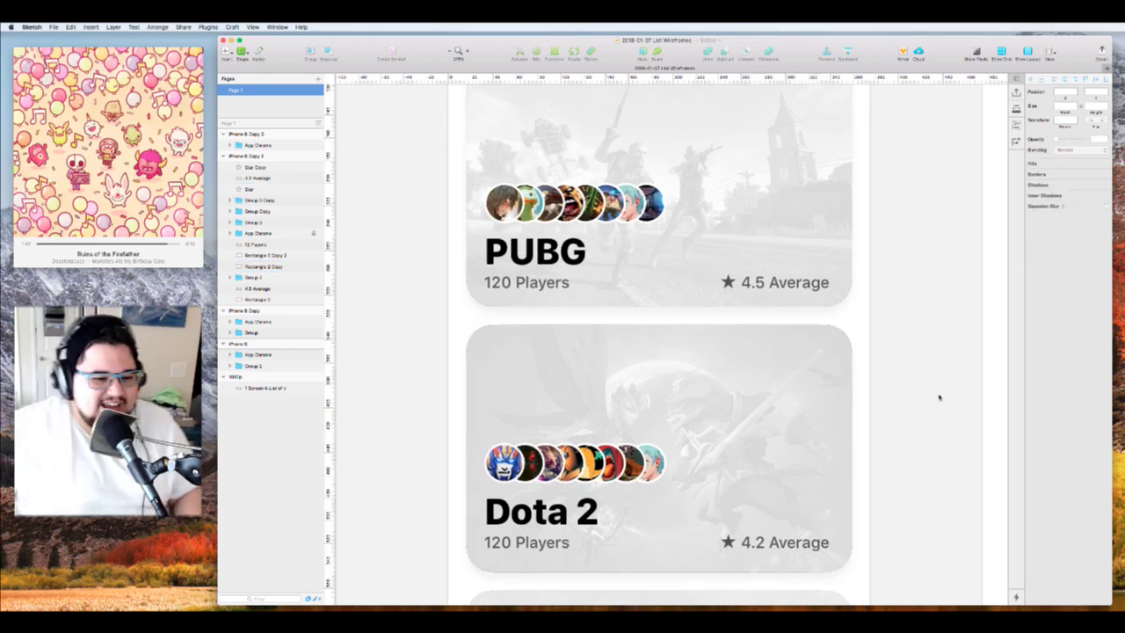
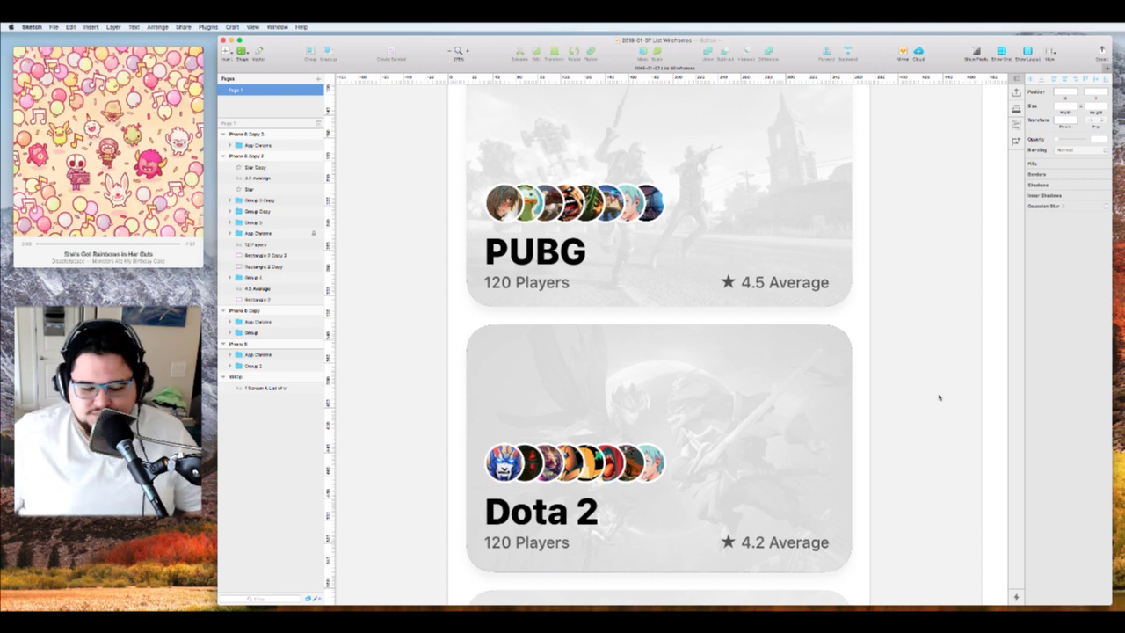
pyautogui.scroll(-5, 939, 397)
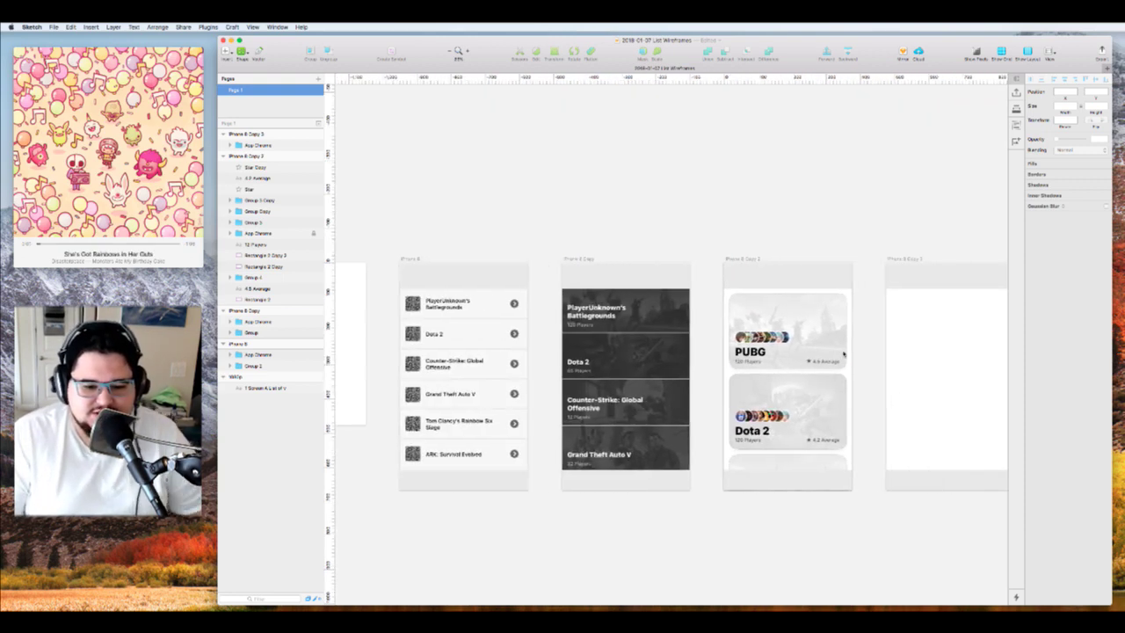
pyautogui.click(832, 354)
pyautogui.scroll(-3, 831, 355)
pyautogui.scroll(2, 718, 394)
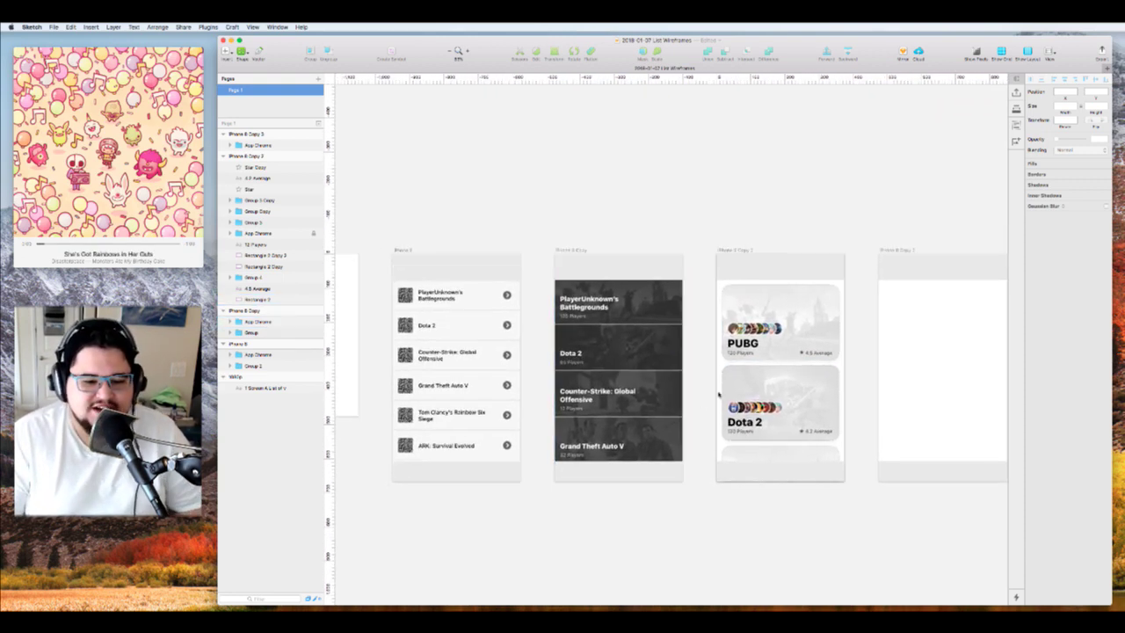
pyautogui.click(831, 354)
pyautogui.scroll(5, 832, 356)
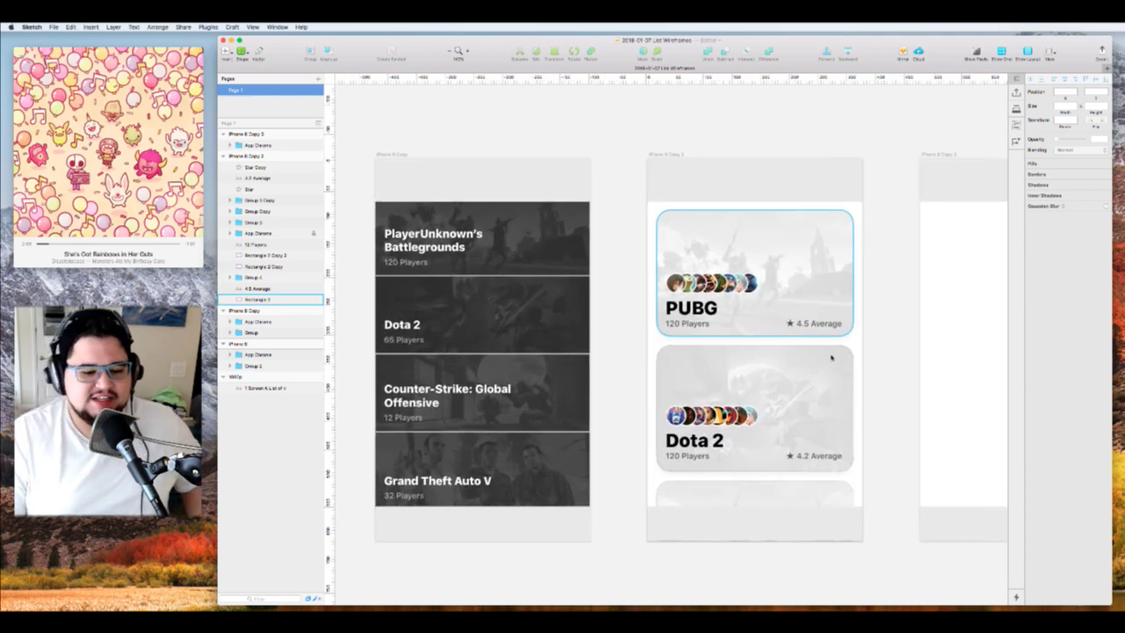
pyautogui.scroll(-1, 831, 357)
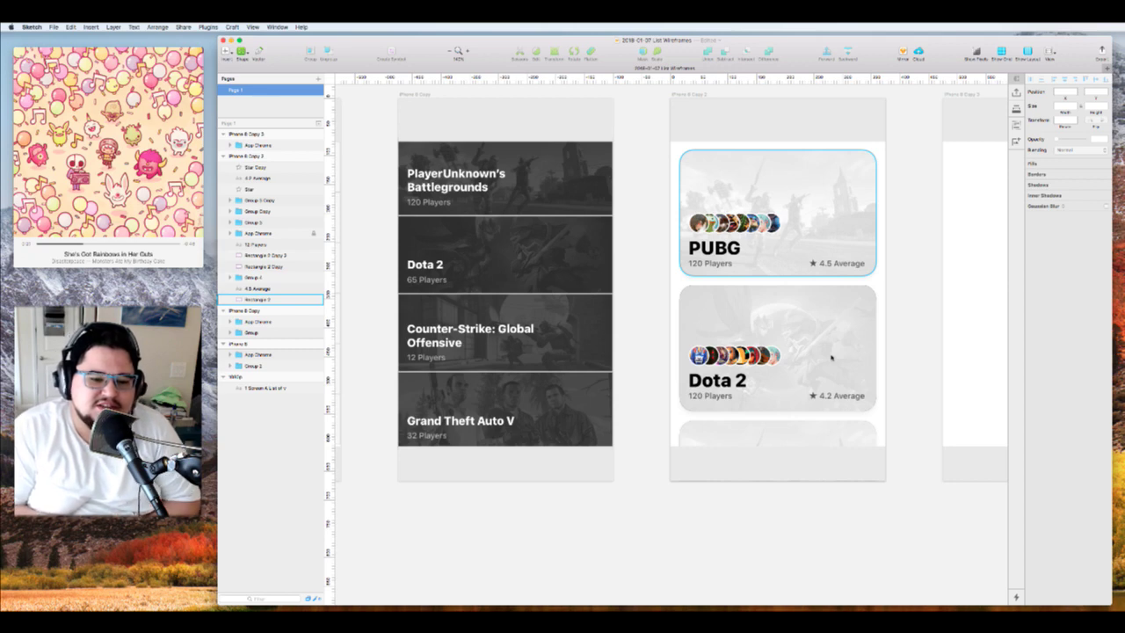
# Set the blending mode of the Dota 2 card's avatar group to Luminosity
pyautogui.click(734, 355)
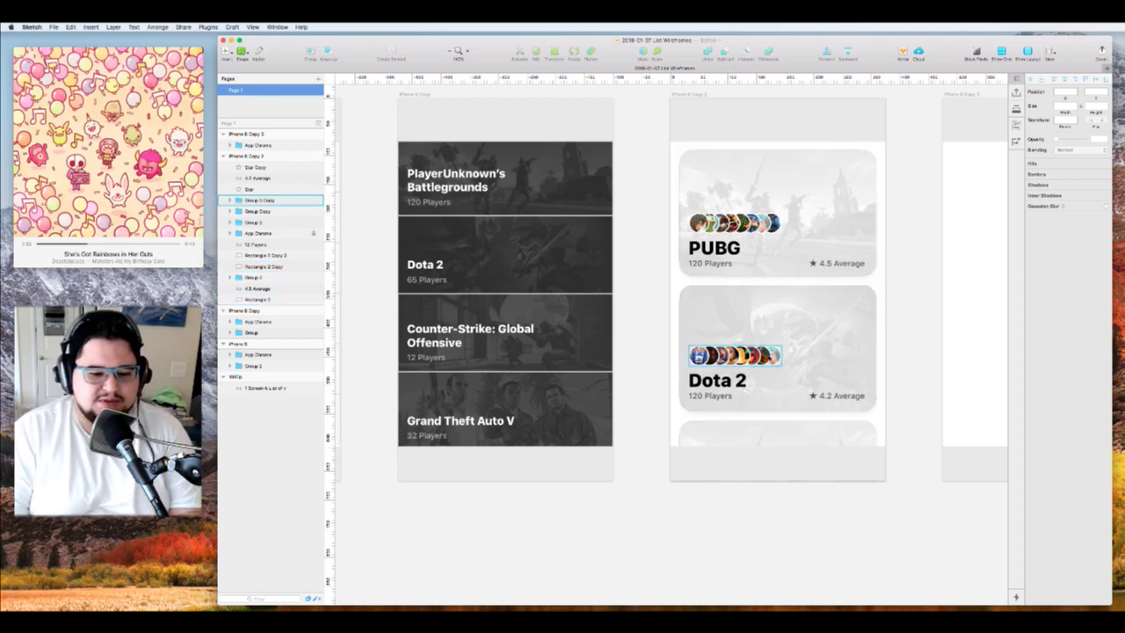
pyautogui.click(735, 355)
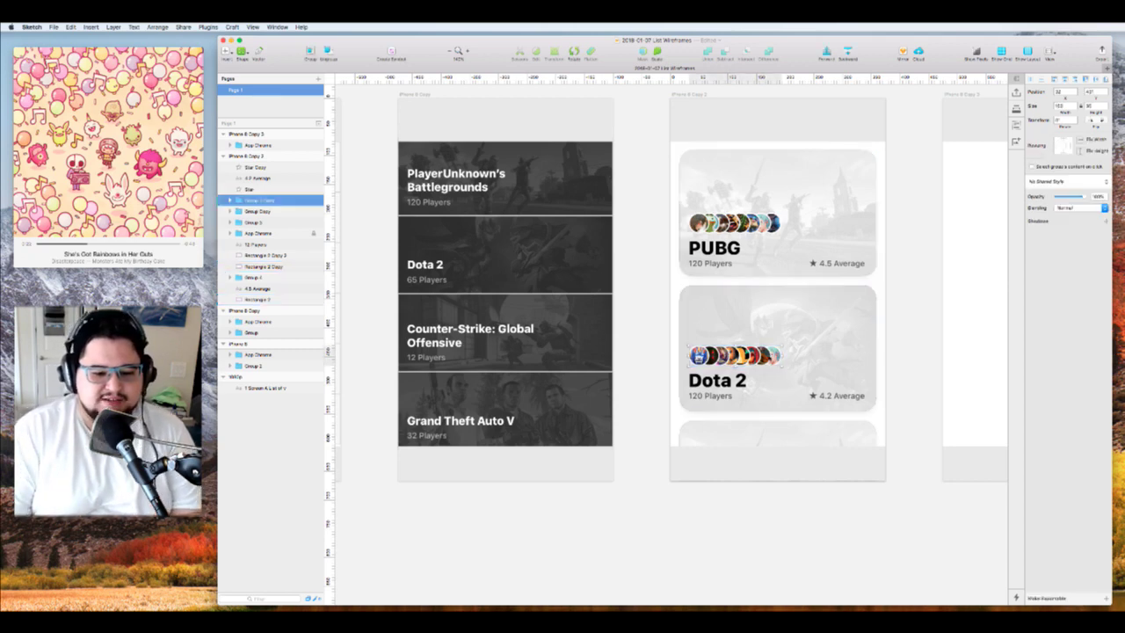
pyautogui.click(1081, 208)
pyautogui.click(1074, 330)
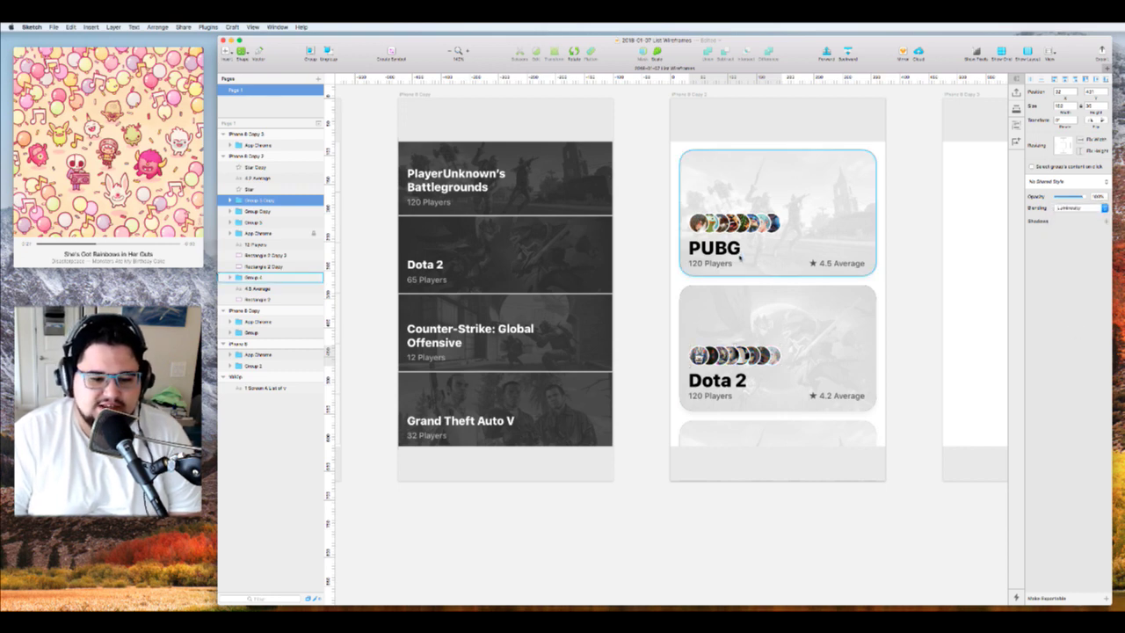
# Set the blending mode of the PUBG card's avatar group to Luminosity
pyautogui.click(755, 230)
pyautogui.click(1068, 181)
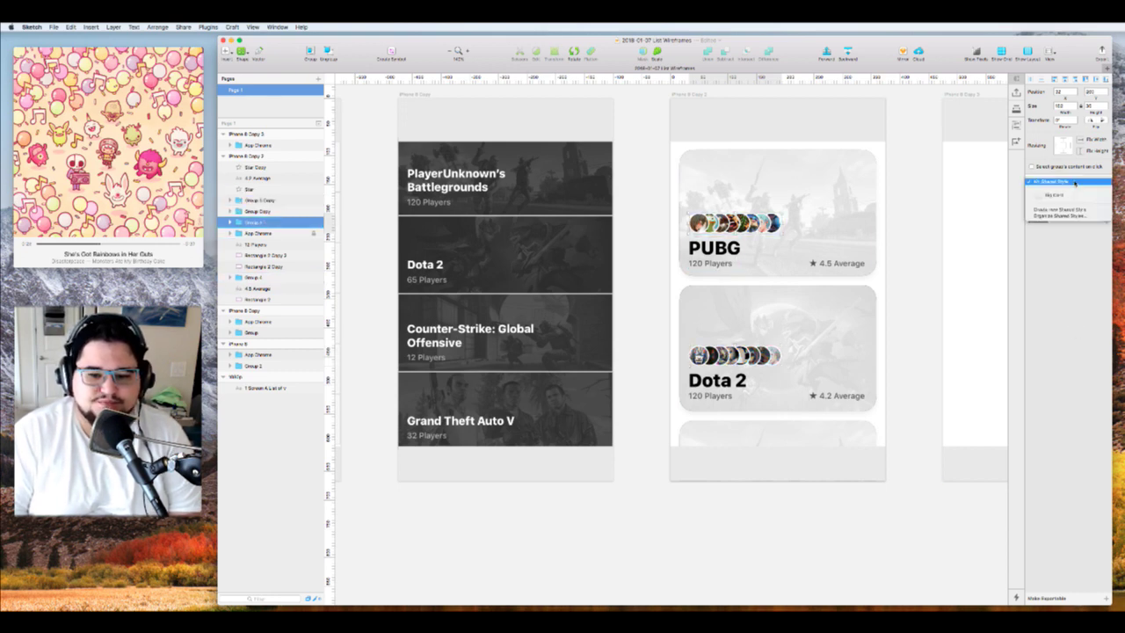
pyautogui.click(1031, 232)
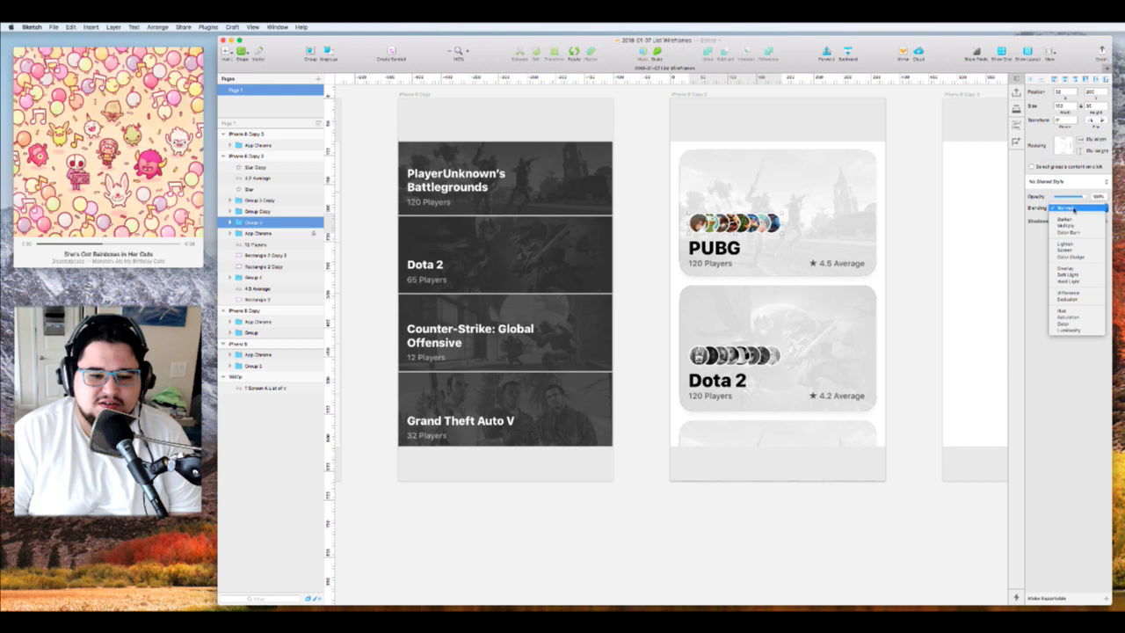
pyautogui.click(1075, 330)
pyautogui.click(900, 311)
# Add a border to all three card background rectangles and increase its thickness to 2
pyautogui.hscroll(3, 909, 310)
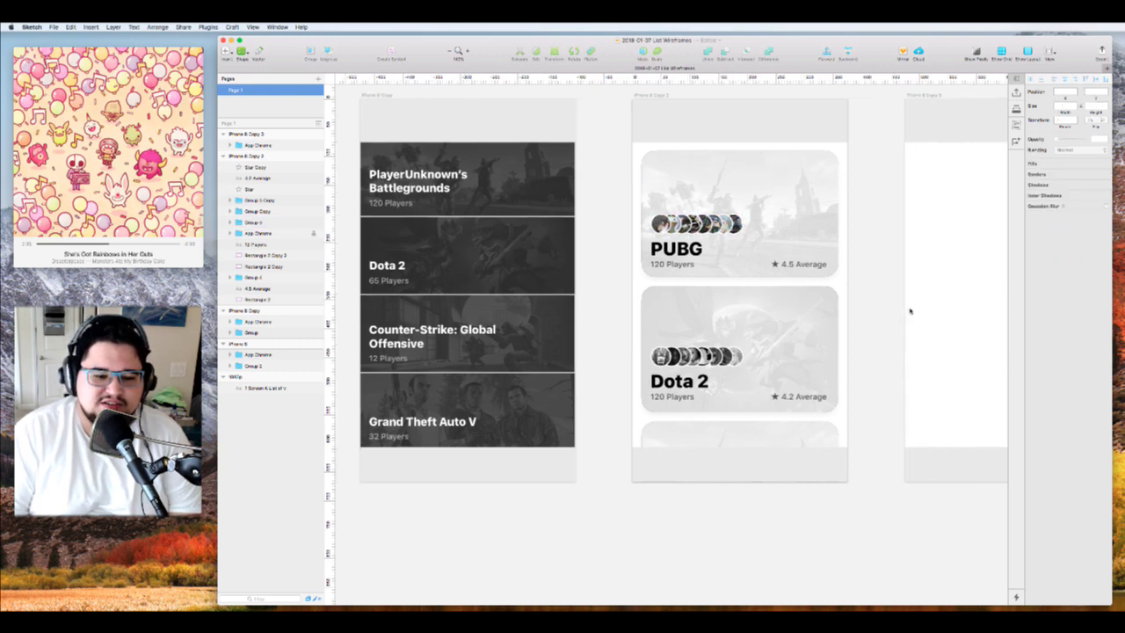
pyautogui.scroll(3, 909, 311)
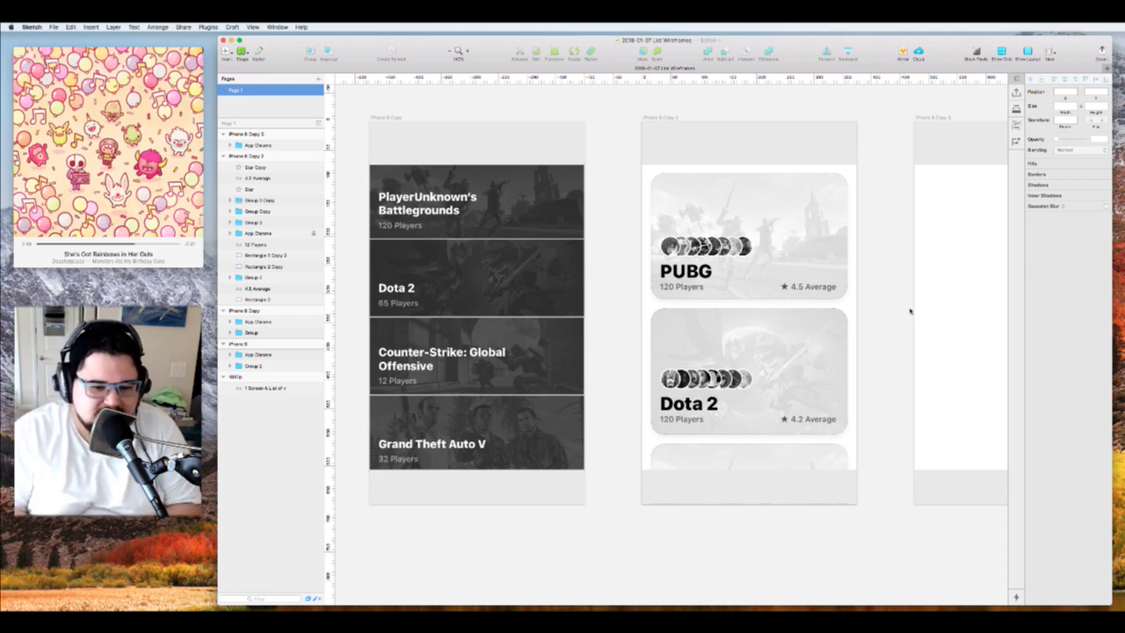
pyautogui.click(802, 470)
pyautogui.keyDown('shift'); pyautogui.click(845, 342); pyautogui.keyUp('shift')
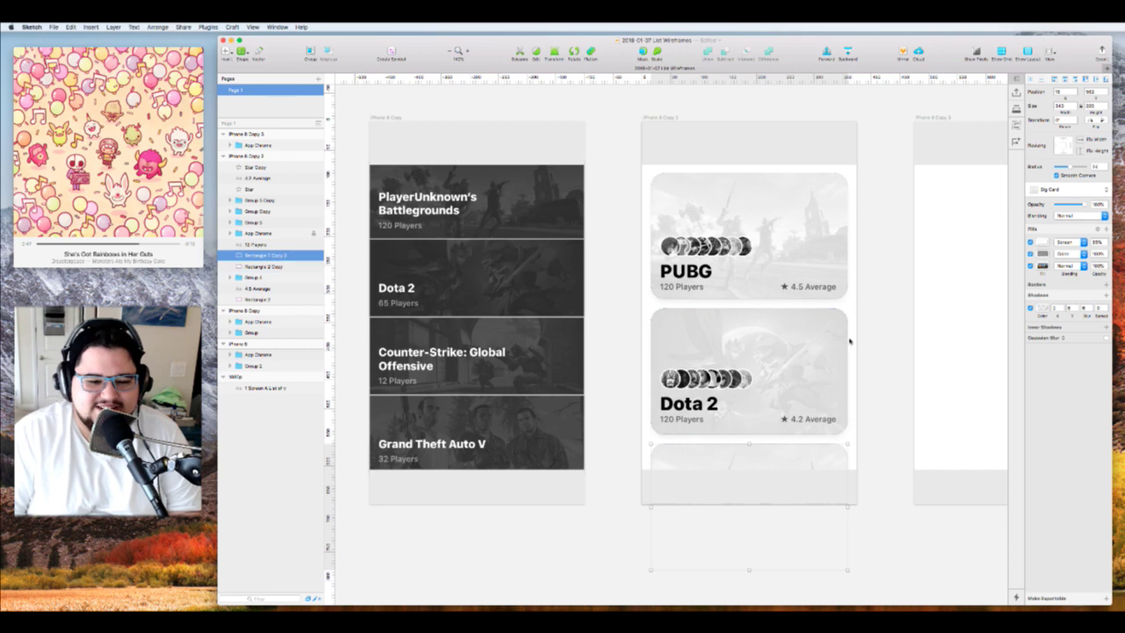
pyautogui.scroll(5, 906, 260)
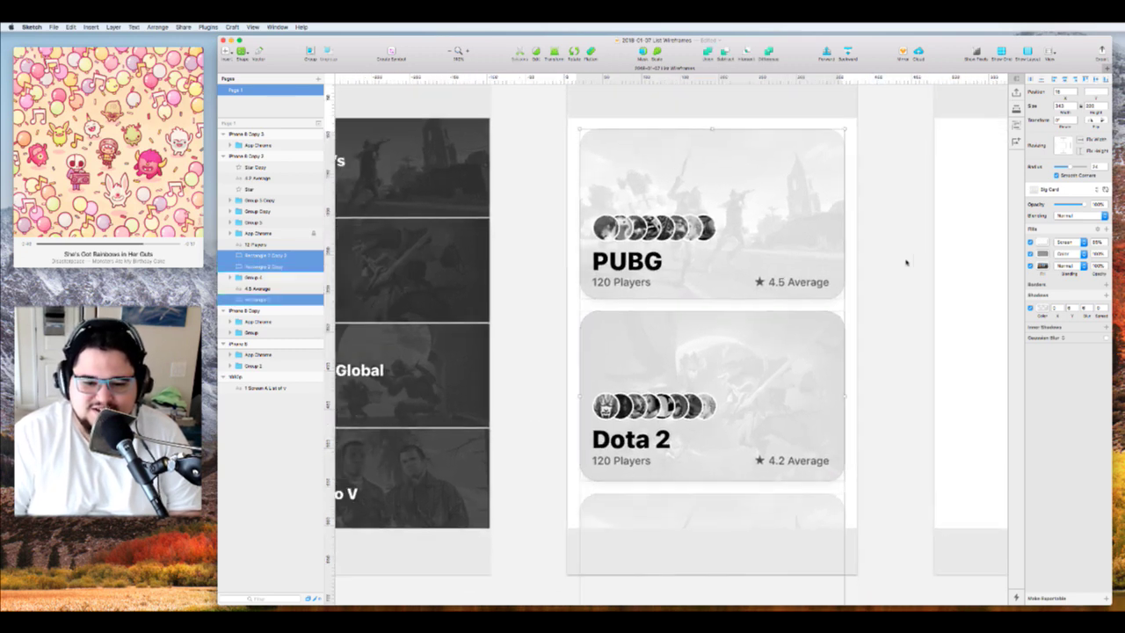
pyautogui.click(1106, 285)
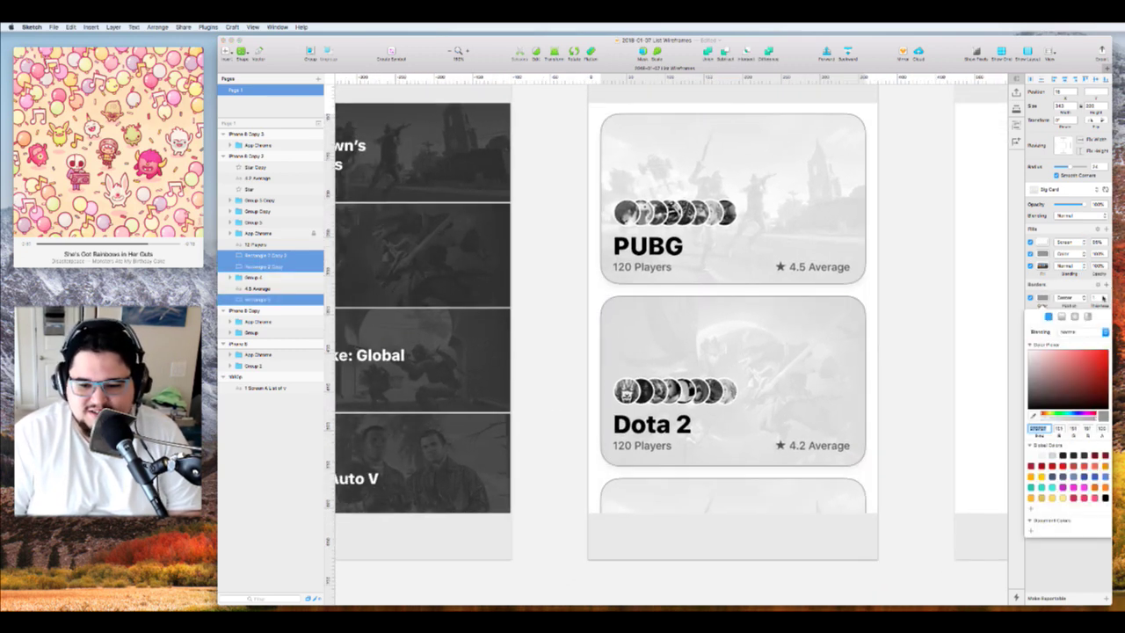
pyautogui.click(1098, 299)
pyautogui.write('1')
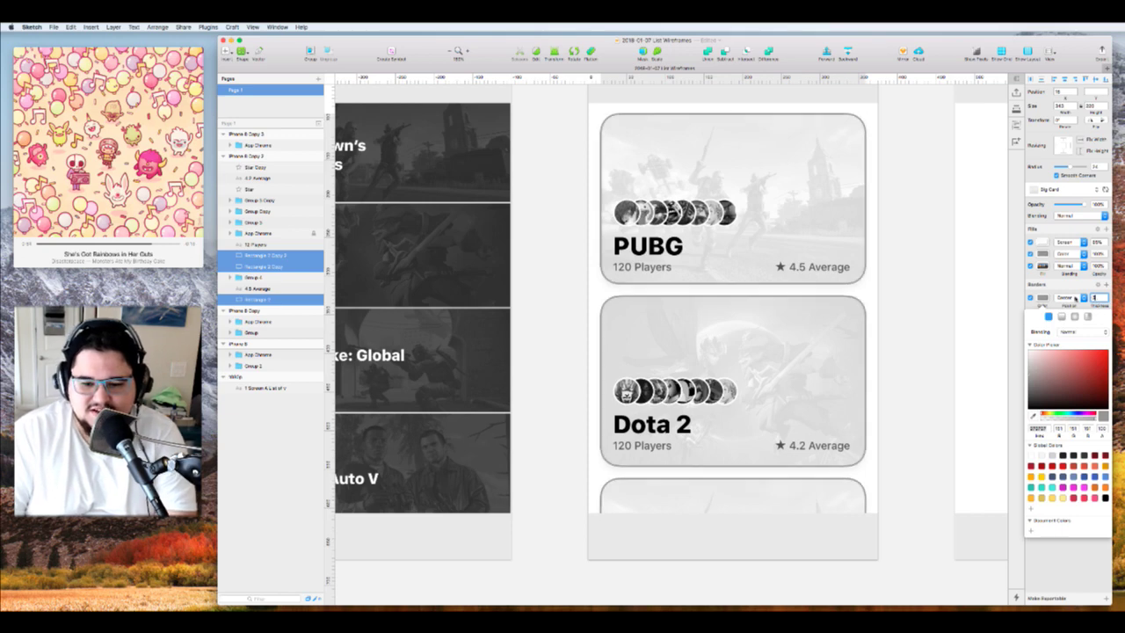
# Place the card border inside the shapes and recolour it light grey
pyautogui.click(1043, 299)
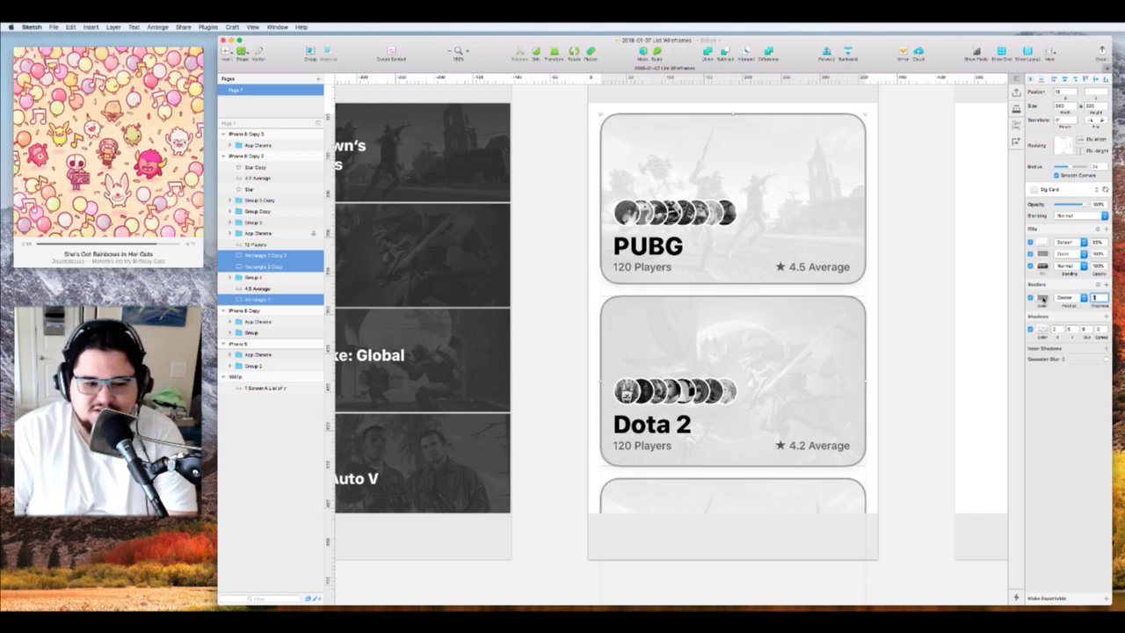
pyautogui.click(1042, 299)
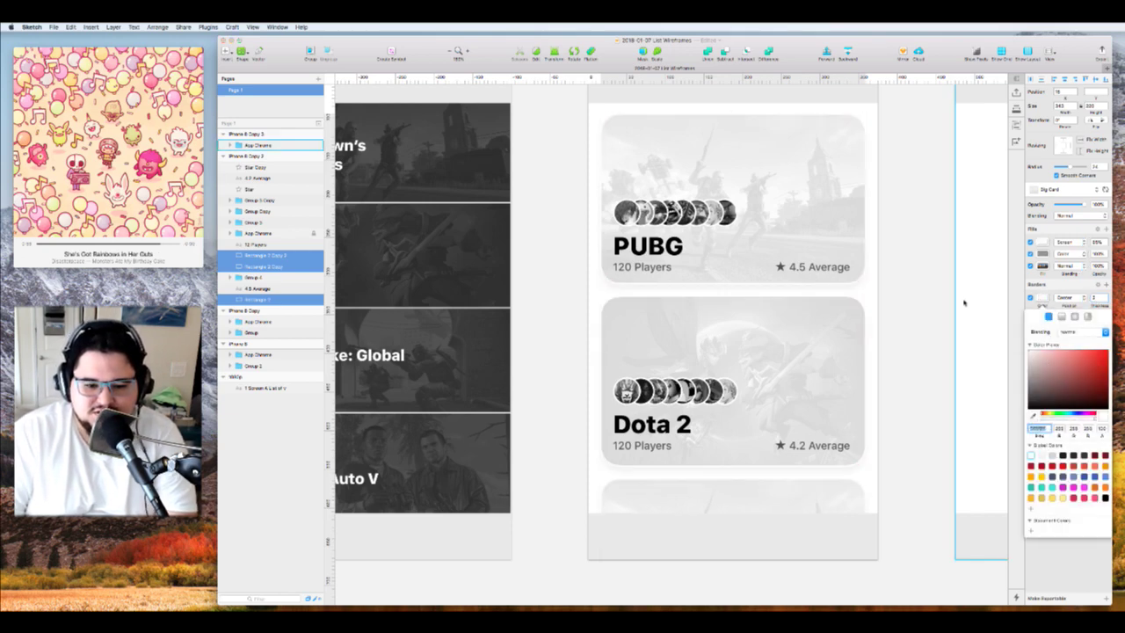
pyautogui.click(1060, 298)
pyautogui.click(1064, 304)
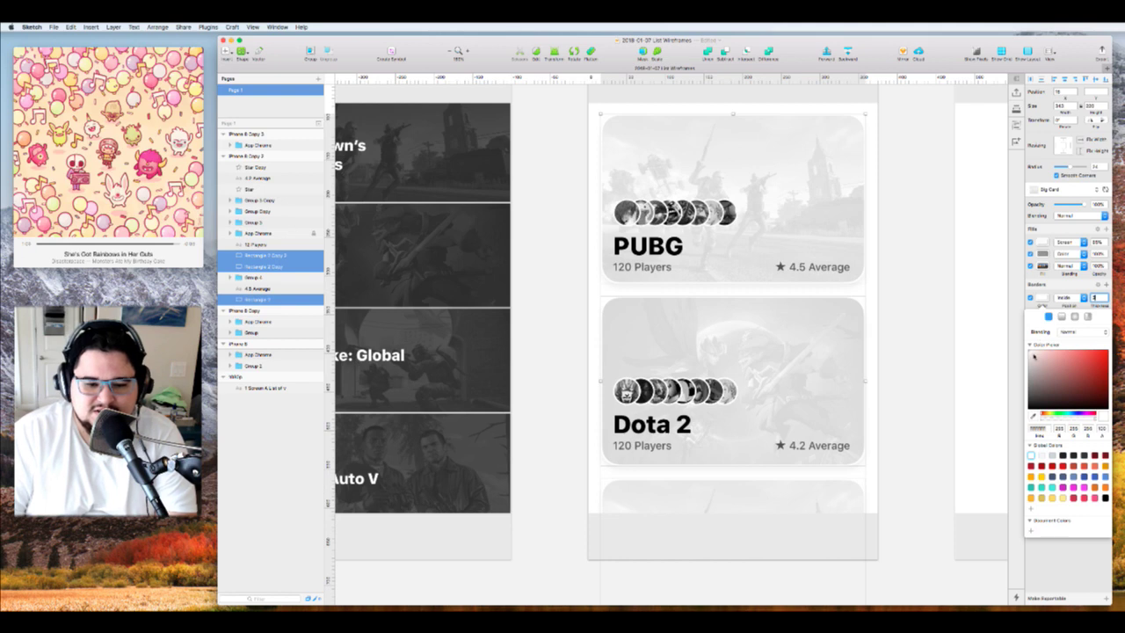
pyautogui.moveTo(1034, 356); pyautogui.dragTo(1012, 362)
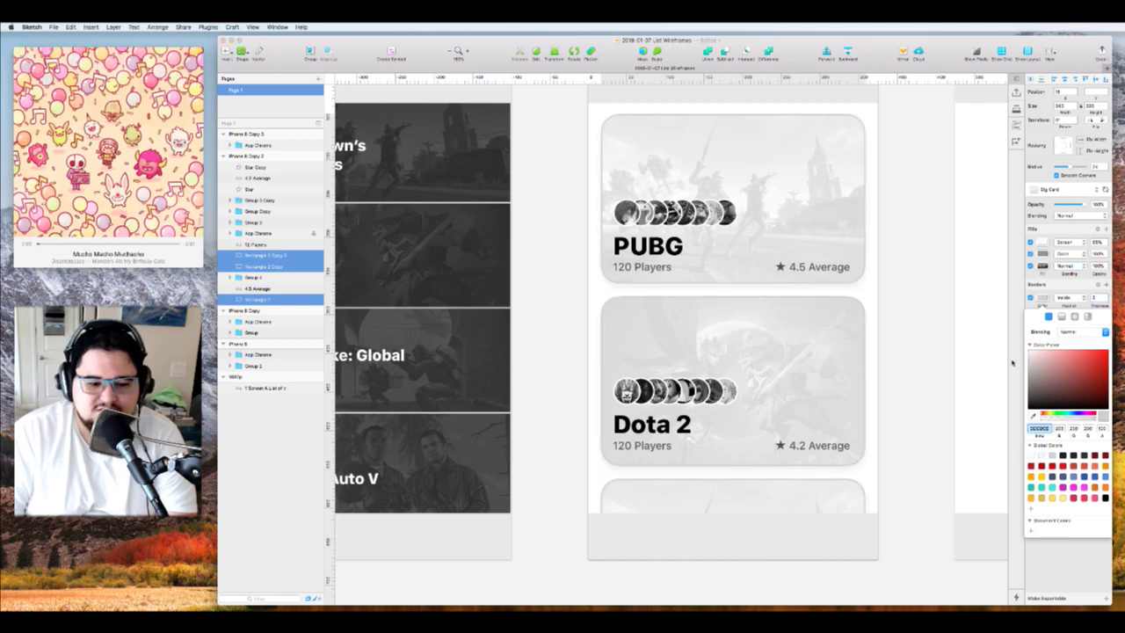
pyautogui.click(916, 376)
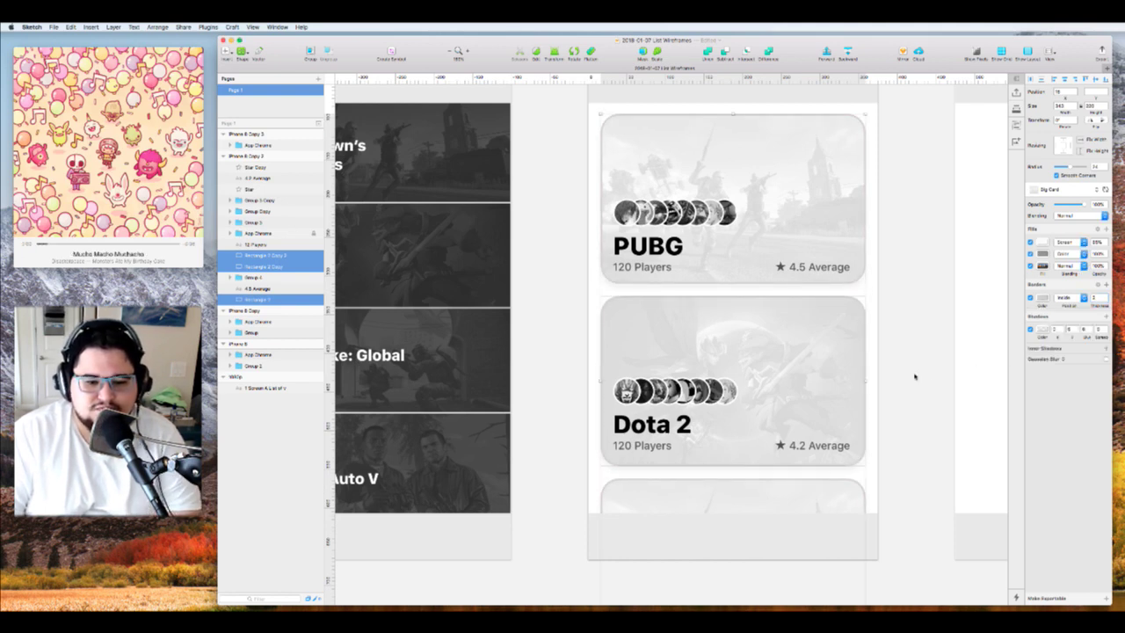
# Darken the card border to a neutral grey, then try a lower colour opacity and undo that opacity change
pyautogui.click(1046, 298)
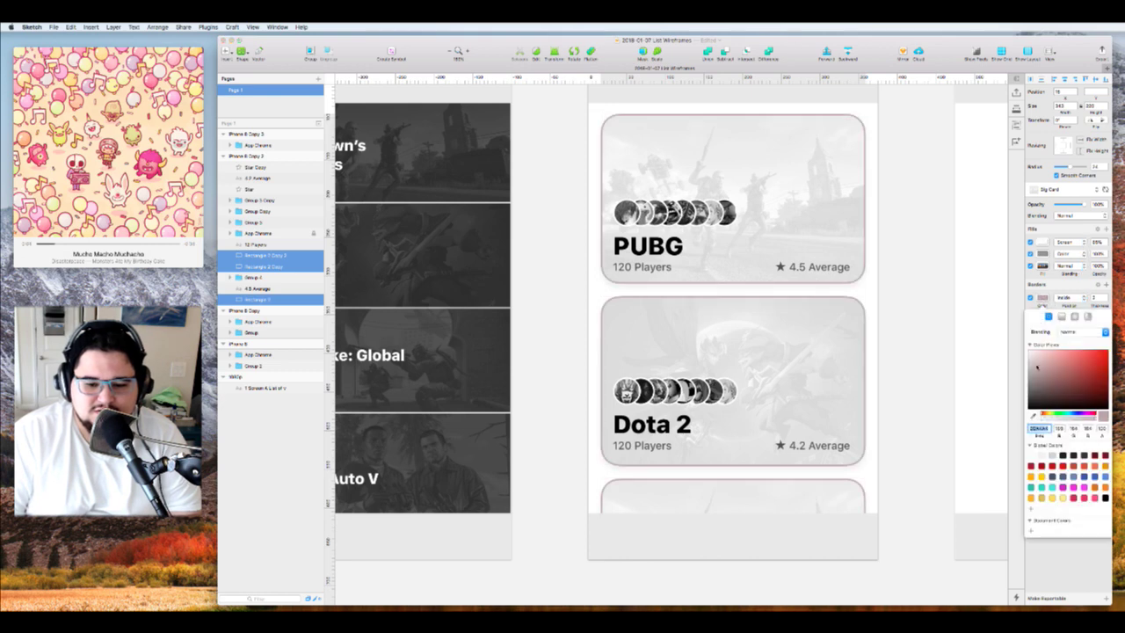
pyautogui.moveTo(1088, 421); pyautogui.dragTo(1055, 423)
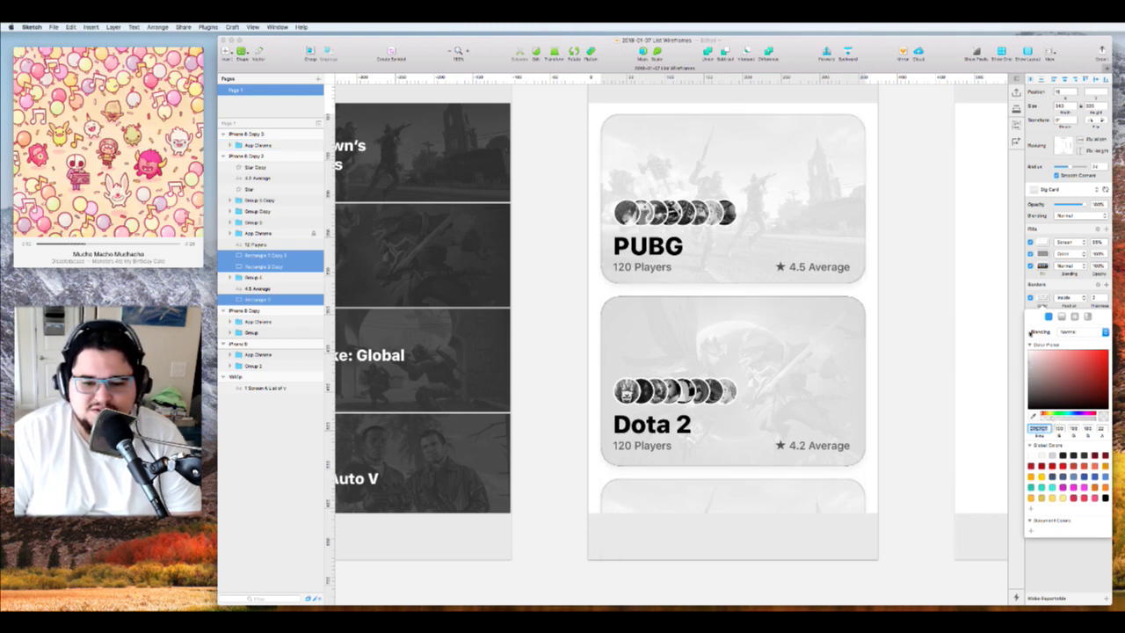
pyautogui.press('super+z')
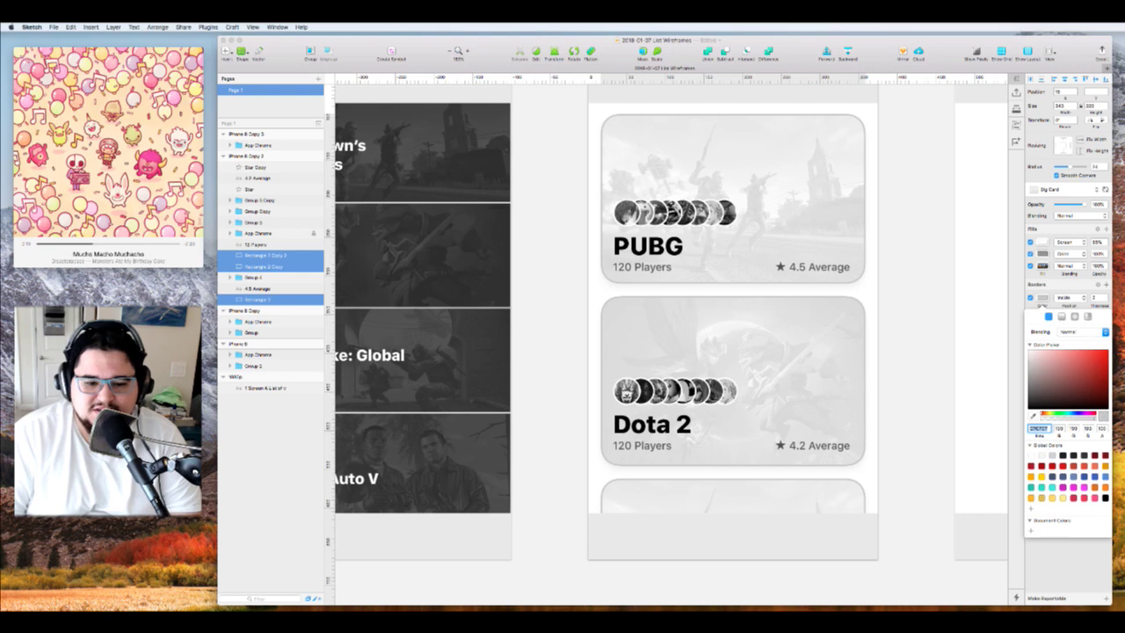
# Set the card border's thickness to 1 and deselect the cards
pyautogui.click(1097, 298)
pyautogui.write('1')
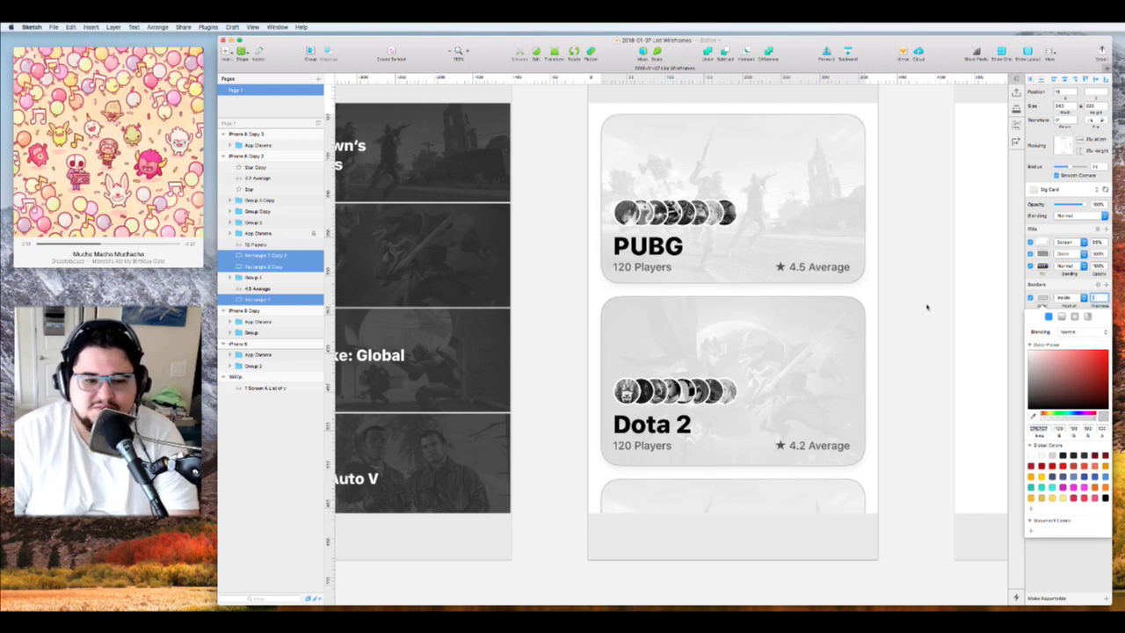
pyautogui.click(926, 307)
pyautogui.scroll(-5, 927, 307)
pyautogui.click(926, 307)
pyautogui.scroll(2, 927, 307)
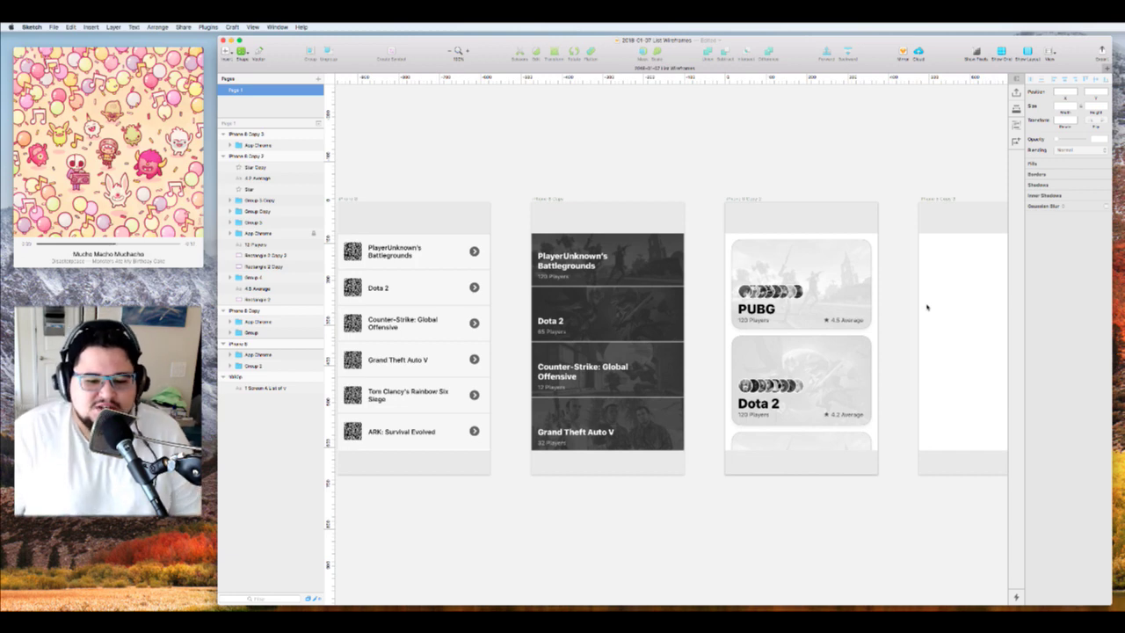
# Disable the border on the PUBG card and compare its edges up close with the bordered Dota 2 card
pyautogui.scroll(5, 948, 278)
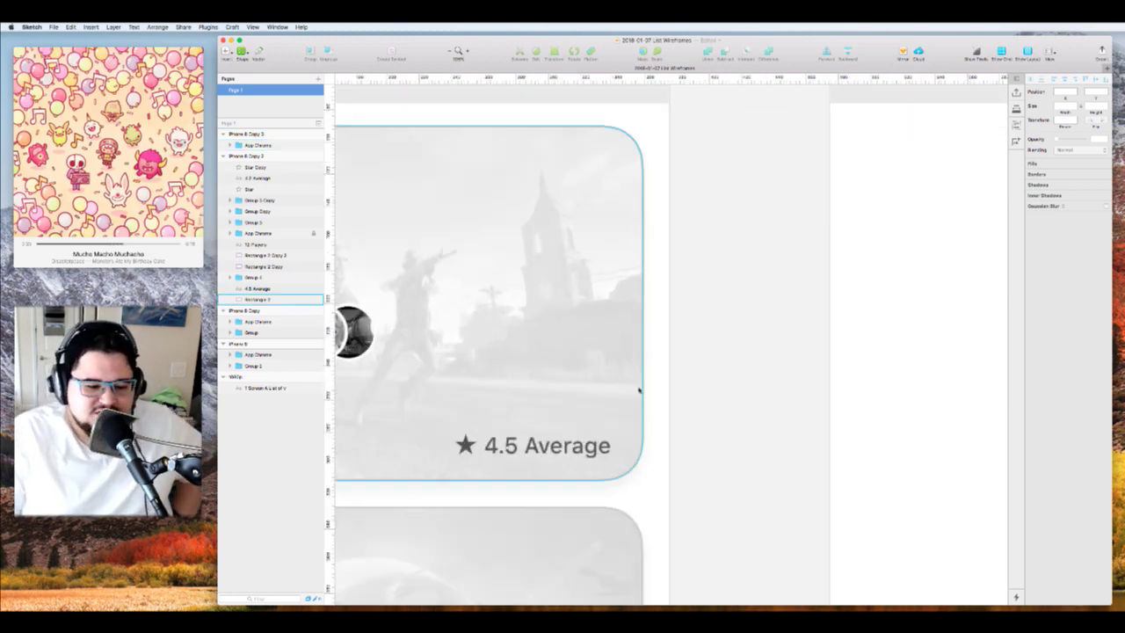
pyautogui.hscroll(-2, 639, 390)
pyautogui.hscroll(-5, 639, 389)
pyautogui.scroll(-3, 639, 389)
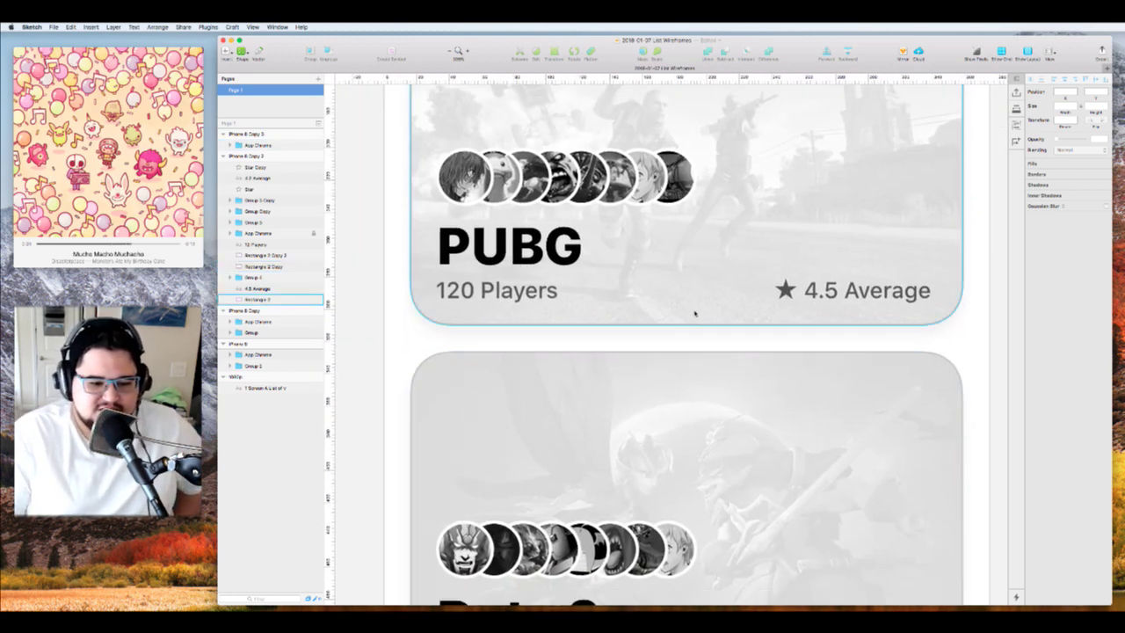
pyautogui.click(1030, 298)
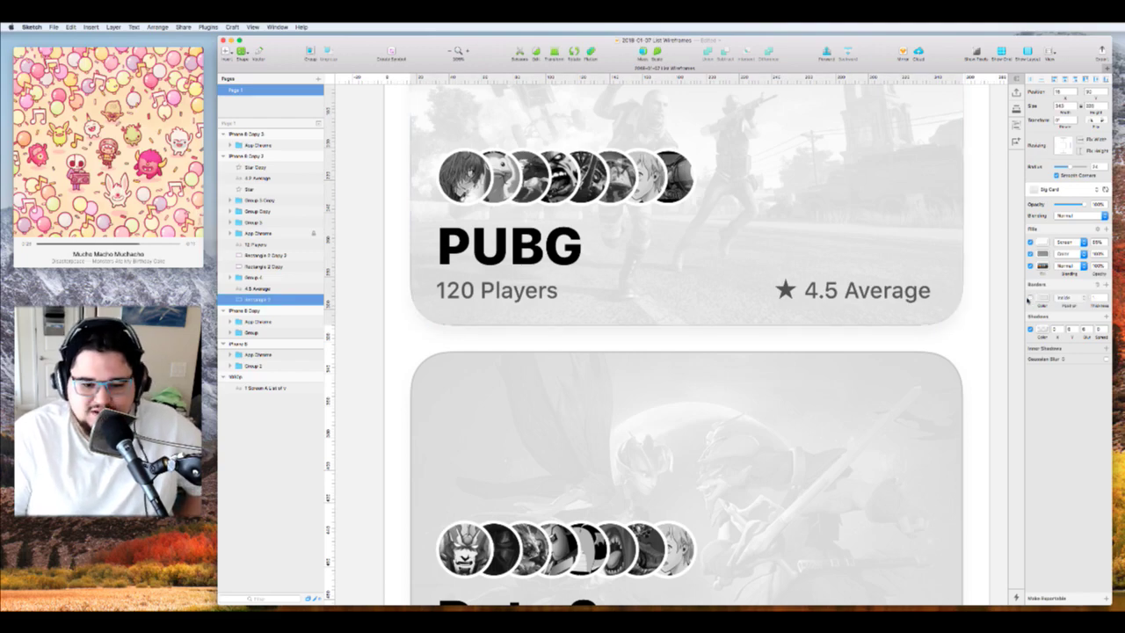
pyautogui.scroll(5, 949, 341)
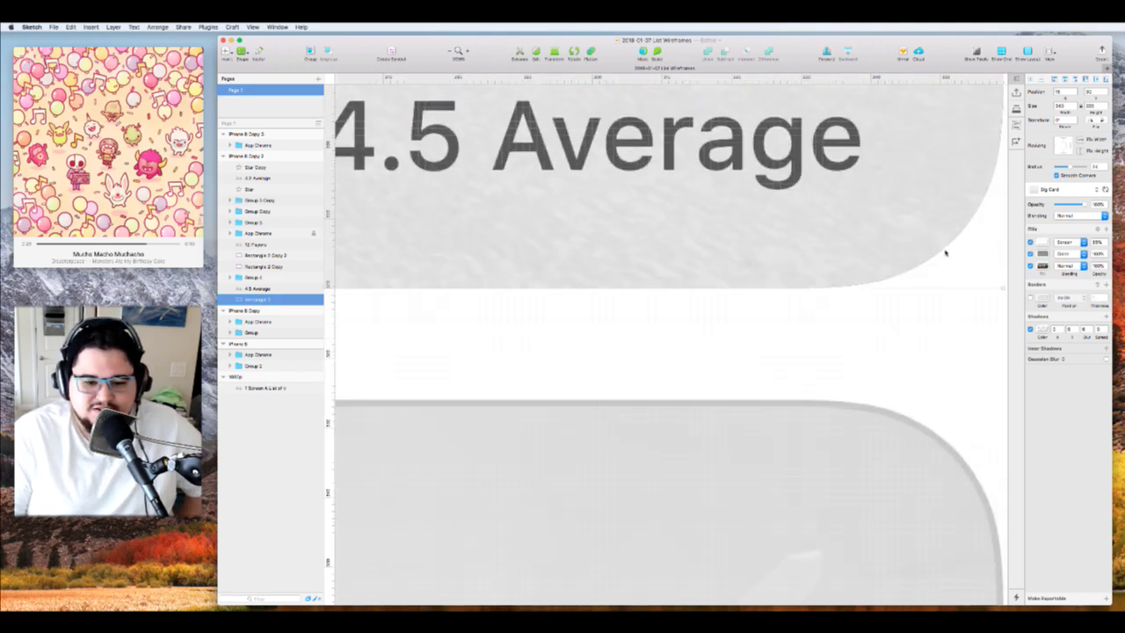
pyautogui.scroll(-5, 946, 254)
pyautogui.scroll(8, 945, 254)
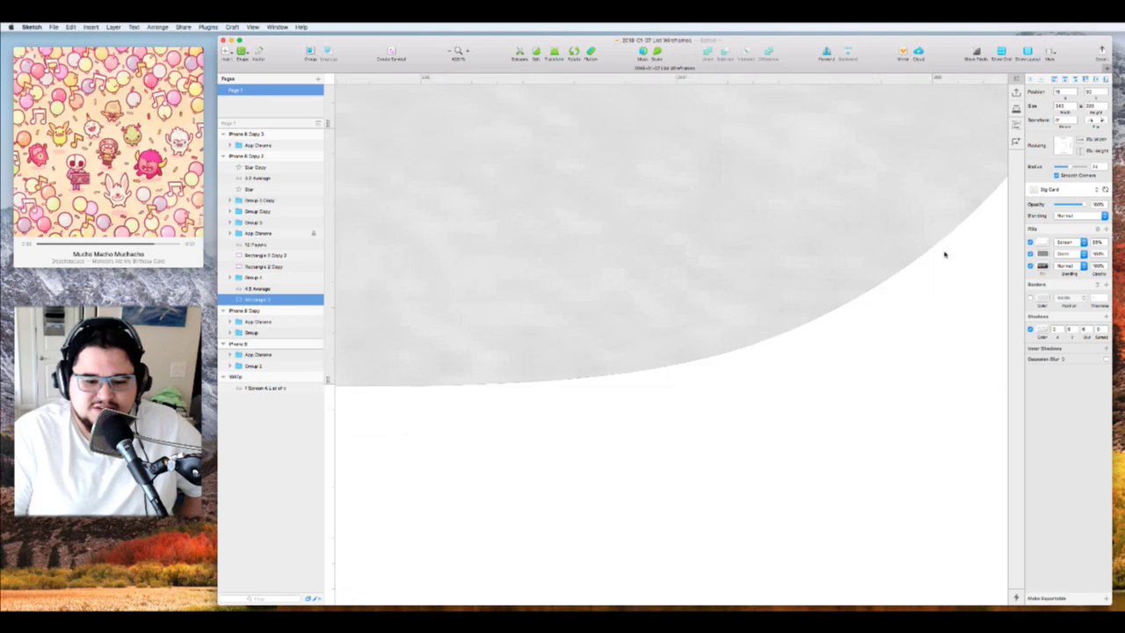
pyautogui.scroll(-6, 945, 254)
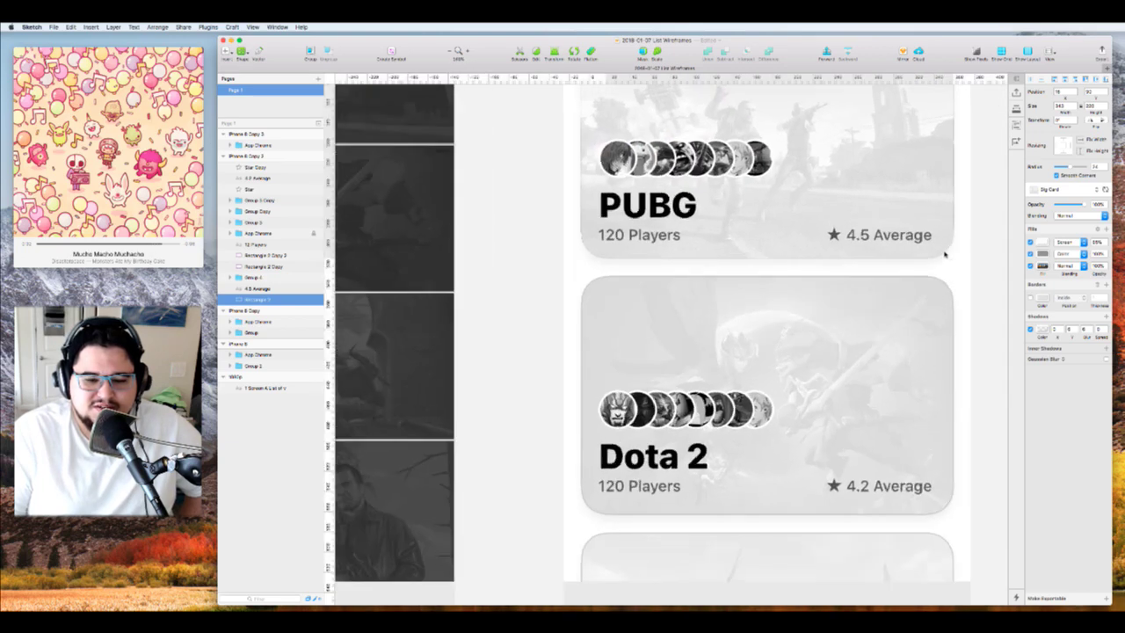
pyautogui.scroll(6, 944, 254)
pyautogui.scroll(-9, 945, 254)
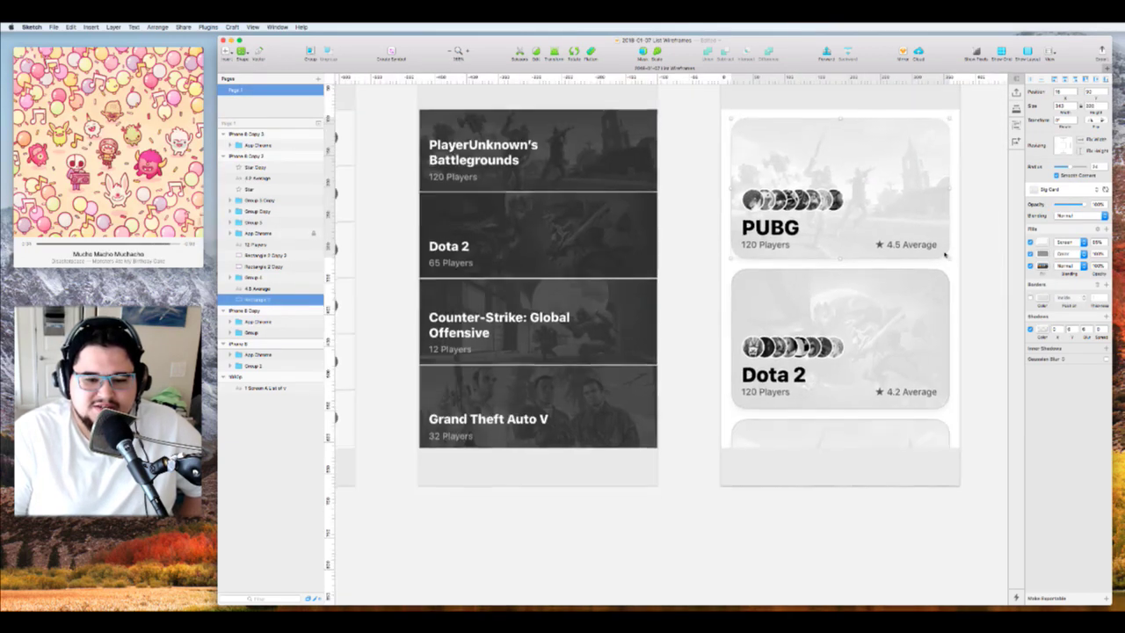
pyautogui.scroll(2, 946, 254)
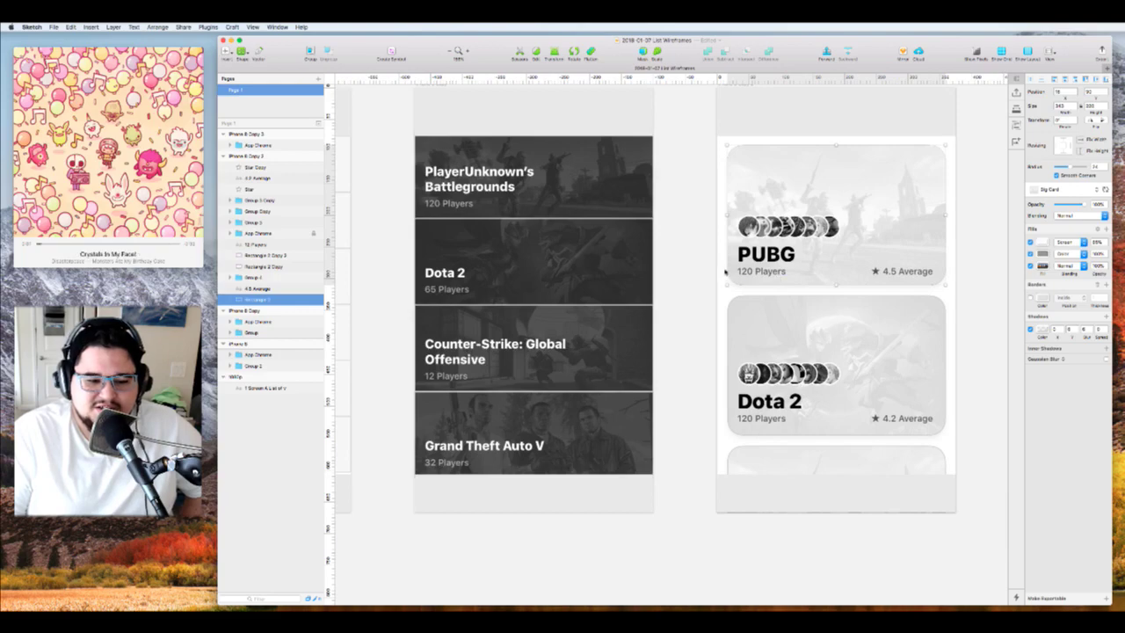
pyautogui.scroll(5, 730, 279)
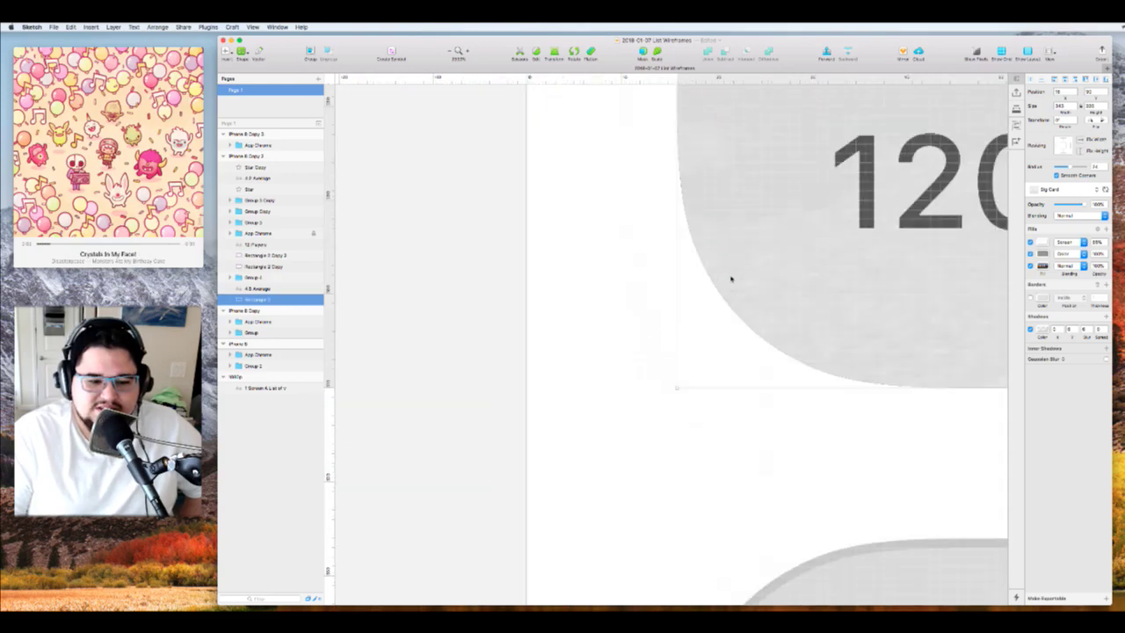
pyautogui.scroll(-8, 730, 280)
pyautogui.scroll(-2, 731, 279)
pyautogui.scroll(6, 728, 276)
pyautogui.scroll(-5, 727, 276)
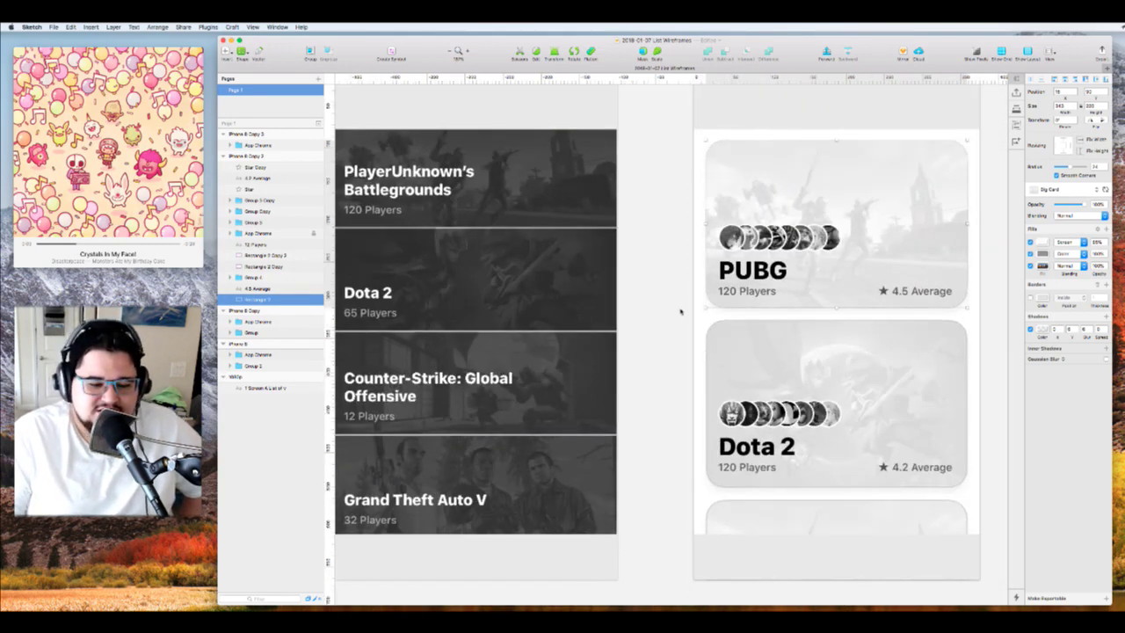
pyautogui.scroll(6, 694, 306)
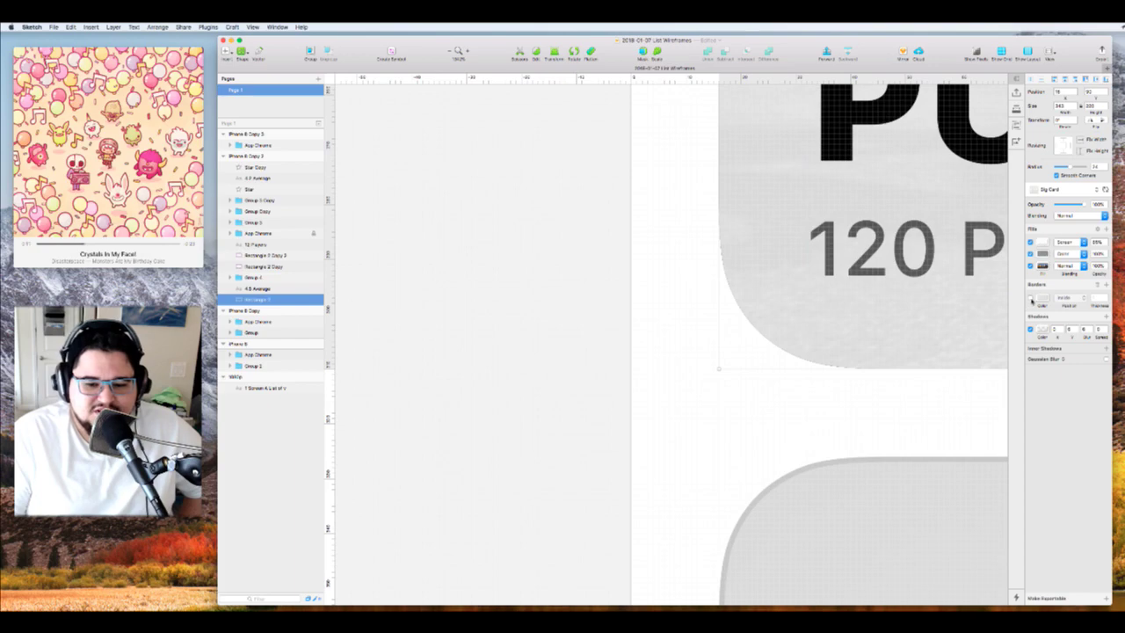
# Re-enable the PUBG card's border, check it against the other cards and deselect it
pyautogui.click(1031, 298)
pyautogui.scroll(-8, 748, 294)
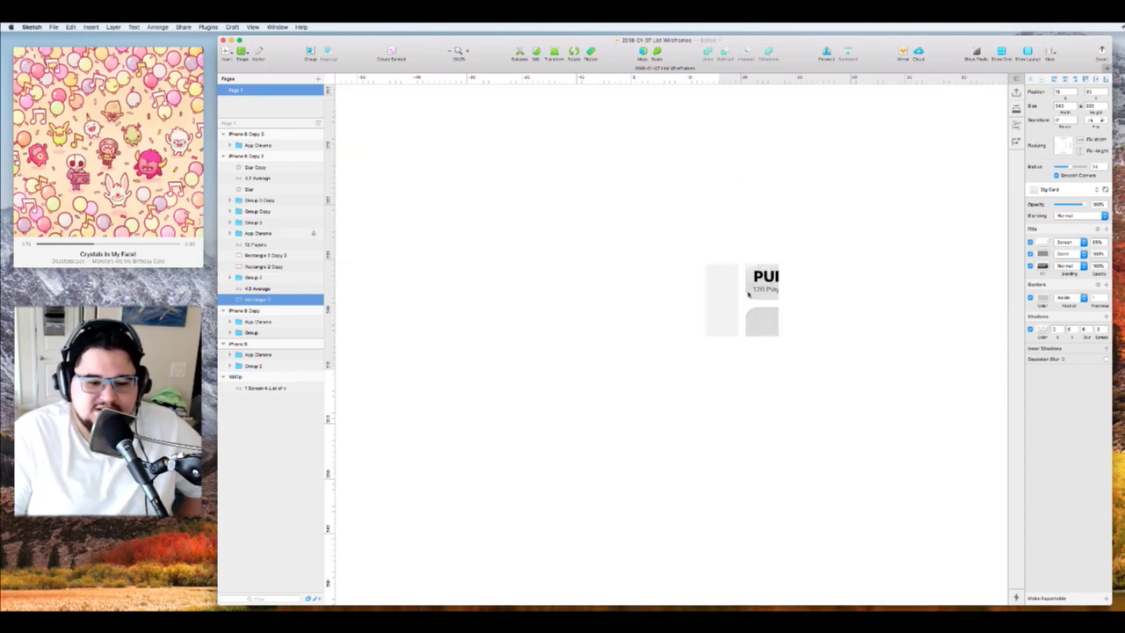
pyautogui.scroll(10, 748, 289)
pyautogui.scroll(-8, 748, 290)
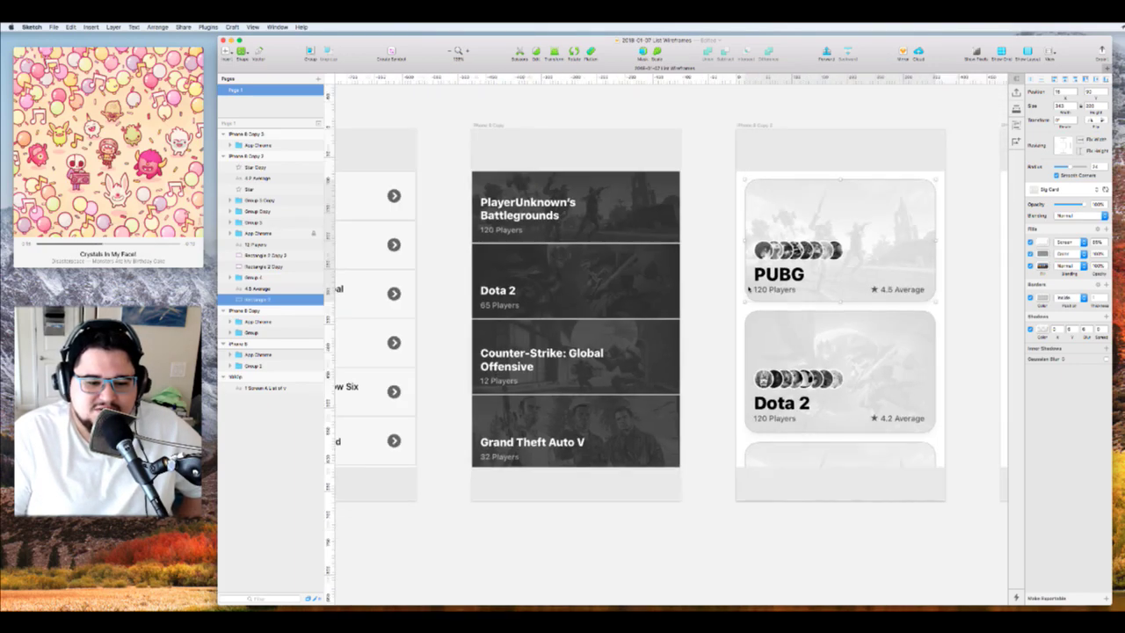
pyautogui.scroll(8, 747, 290)
pyautogui.scroll(-7, 747, 290)
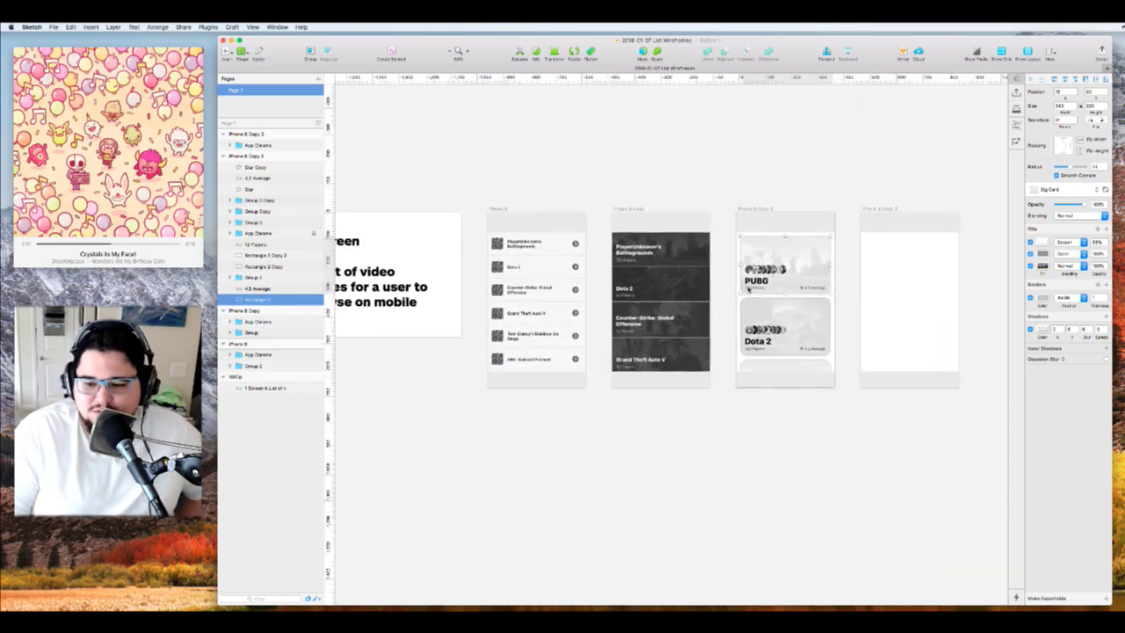
pyautogui.hscroll(3, 747, 290)
pyautogui.hscroll(-2, 748, 289)
pyautogui.click(813, 213)
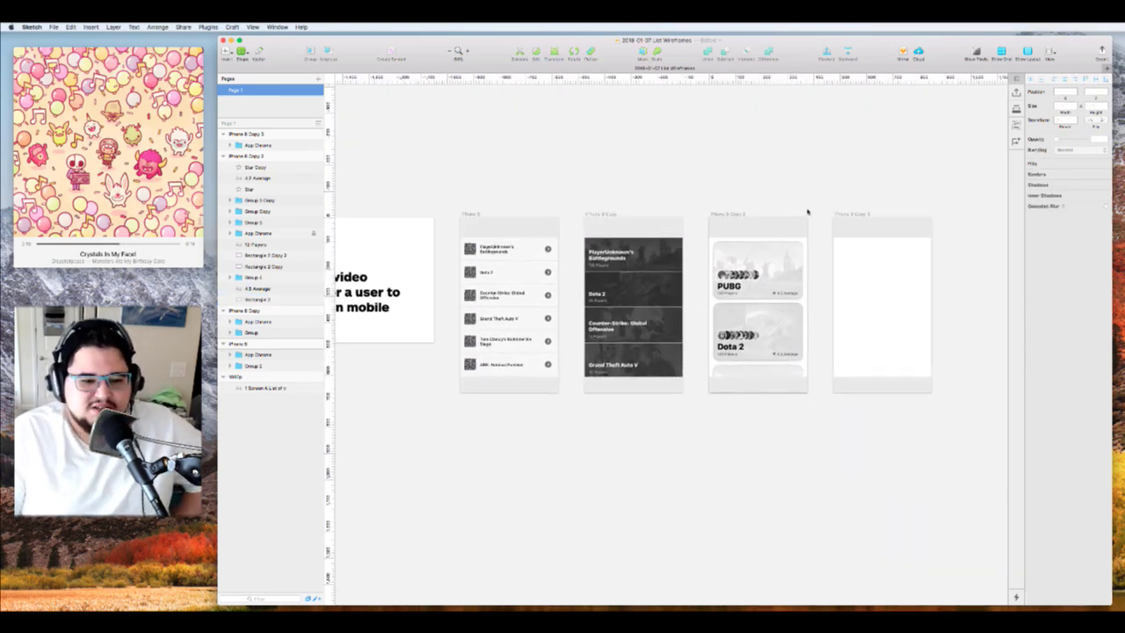
# Compare the simple list, dark image list and card list wireframes with each other and with the written brief
pyautogui.hscroll(-3, 807, 200)
pyautogui.scroll(-2, 807, 201)
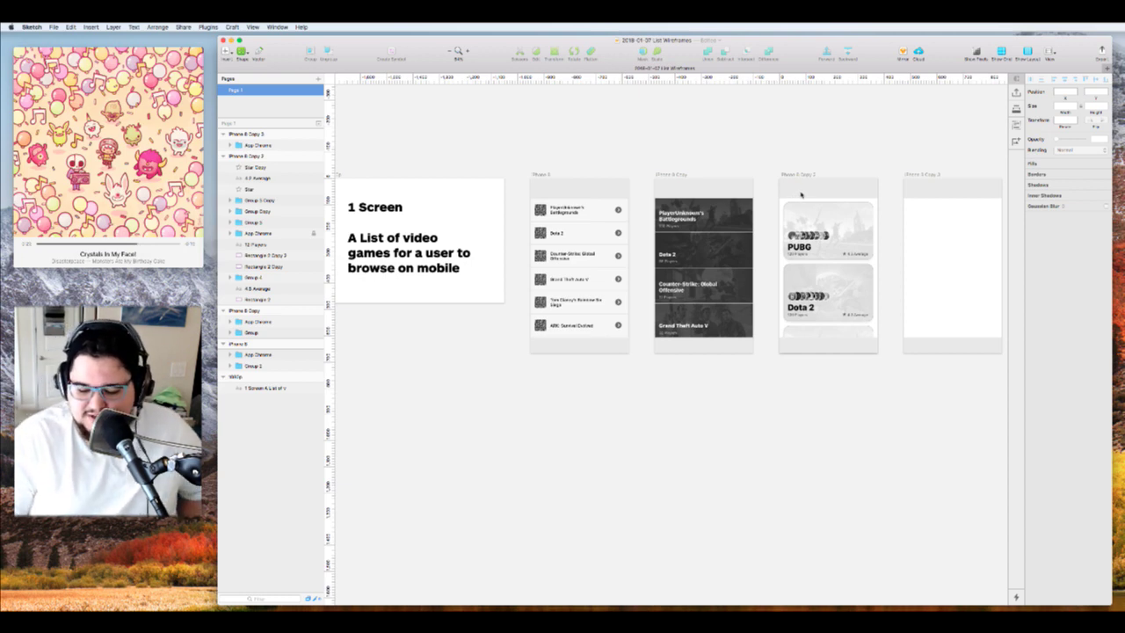
pyautogui.hscroll(1, 805, 187)
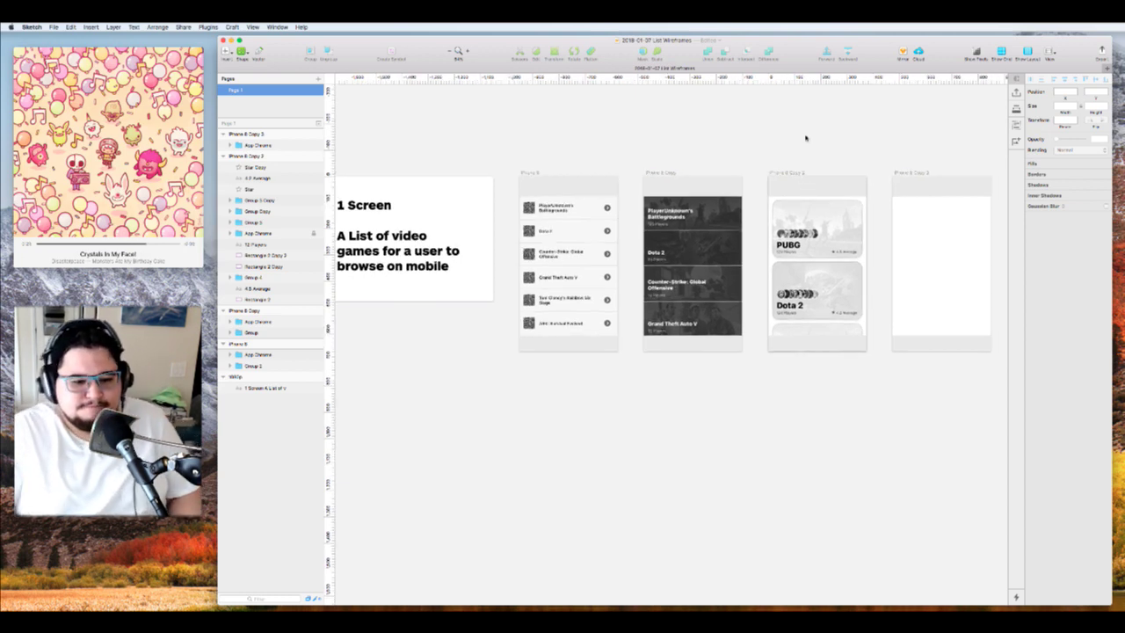
pyautogui.scroll(-3, 805, 138)
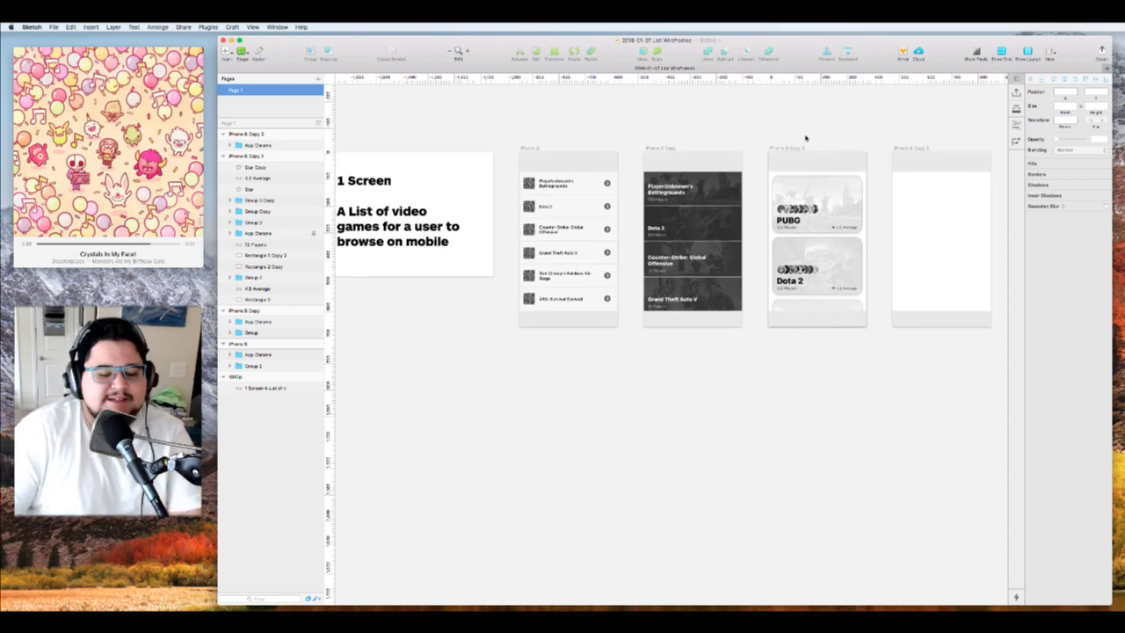
pyautogui.scroll(3, 778, 148)
pyautogui.hscroll(2, 777, 147)
pyautogui.scroll(5, 808, 219)
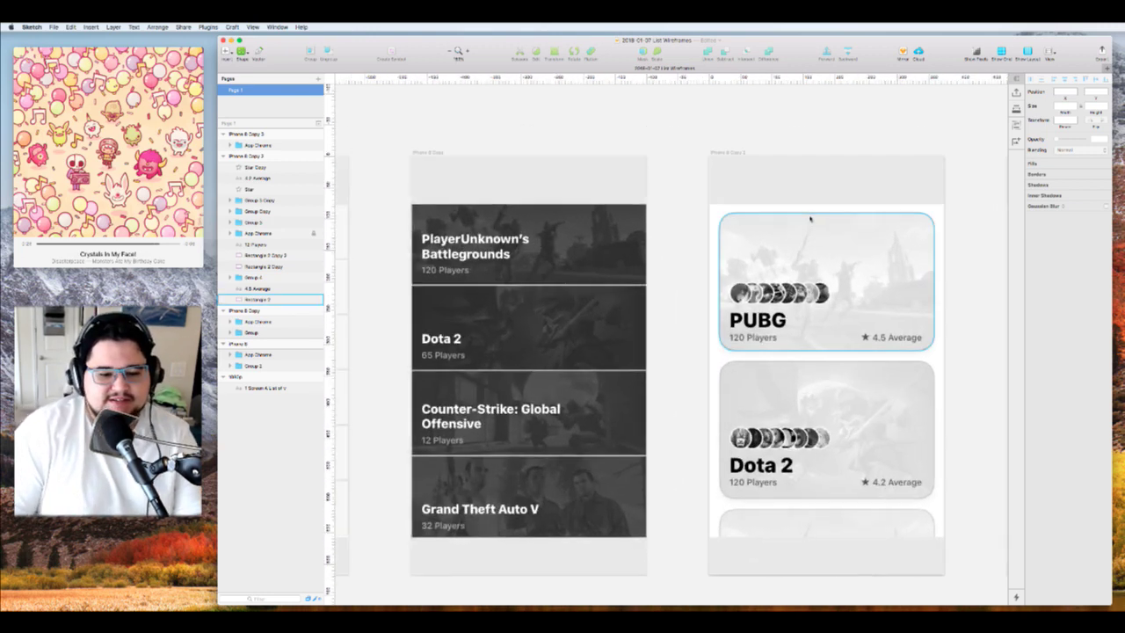
pyautogui.scroll(-3, 808, 218)
pyautogui.hscroll(5, 810, 219)
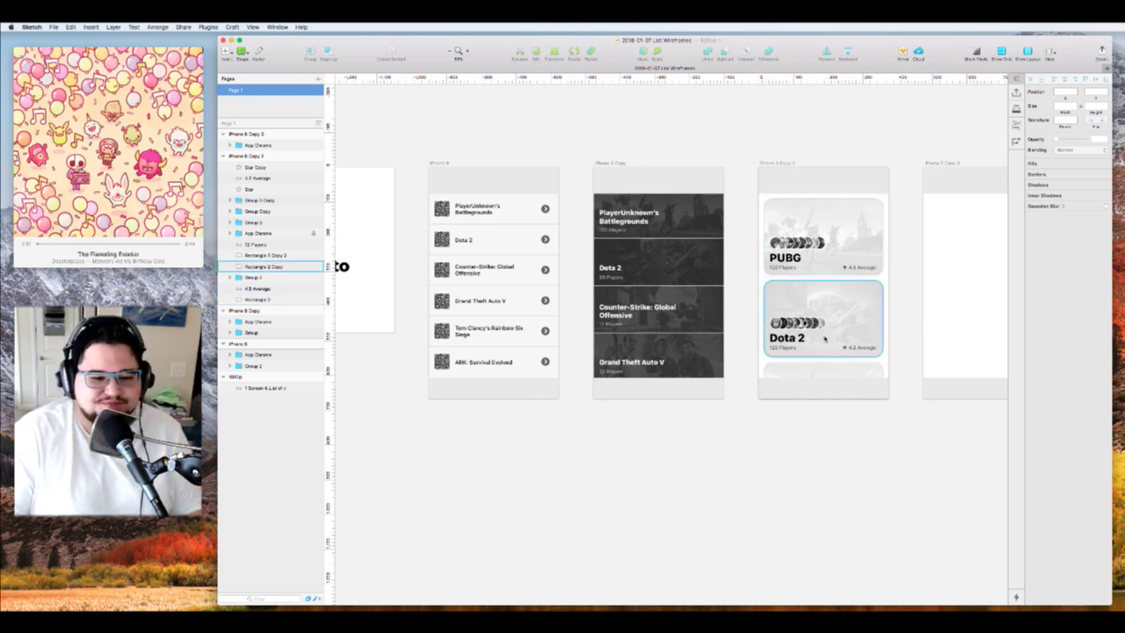
pyautogui.hscroll(-1, 684, 380)
pyautogui.click(684, 379)
pyautogui.hscroll(-2, 694, 369)
pyautogui.click(535, 253)
pyautogui.hscroll(-4, 534, 252)
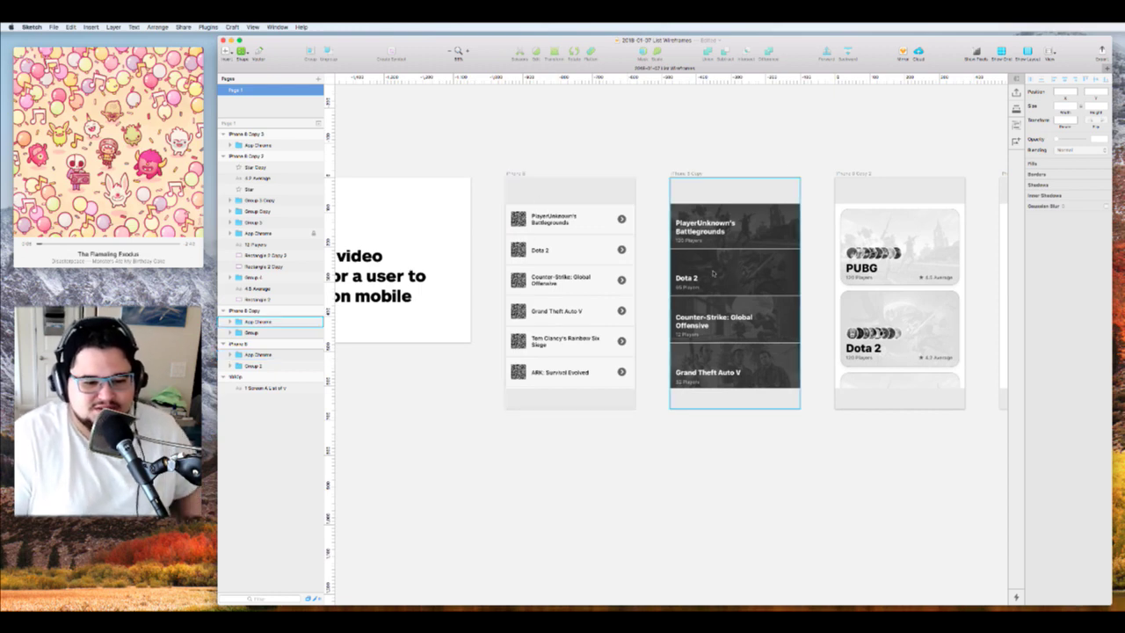
pyautogui.hscroll(3, 633, 402)
pyautogui.hscroll(6, 635, 402)
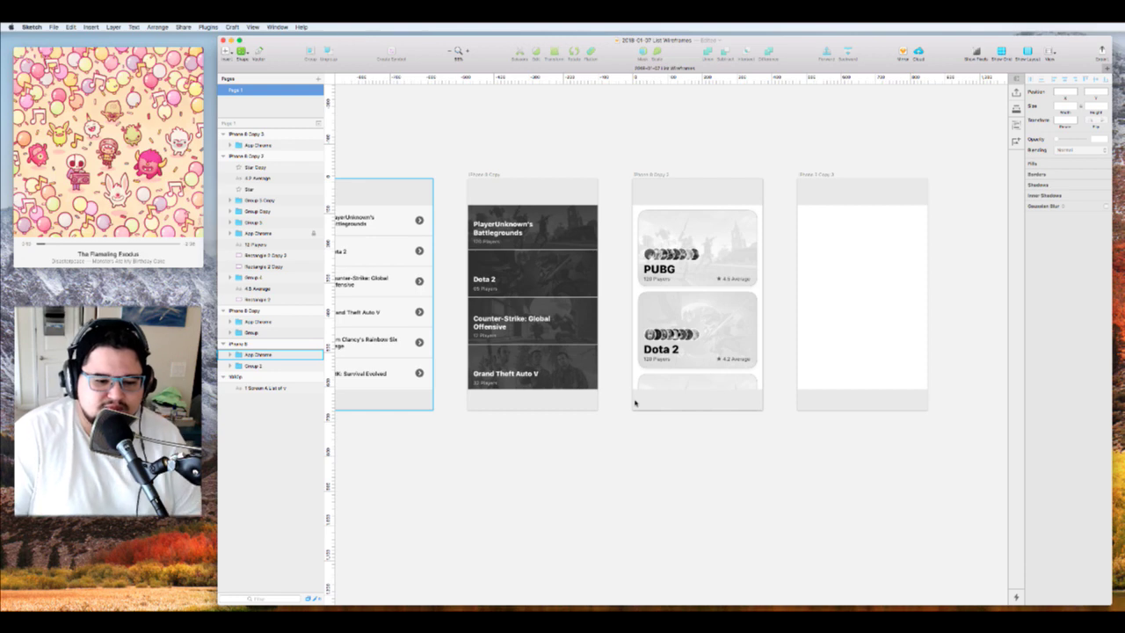
pyautogui.hscroll(-7, 635, 402)
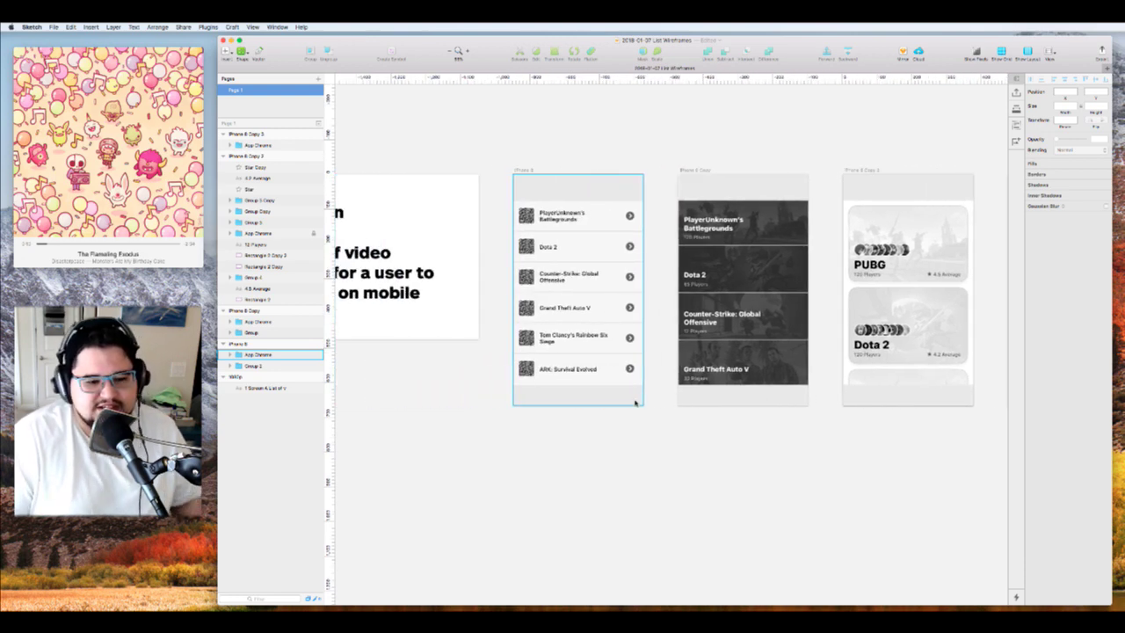
pyautogui.hscroll(5, 634, 402)
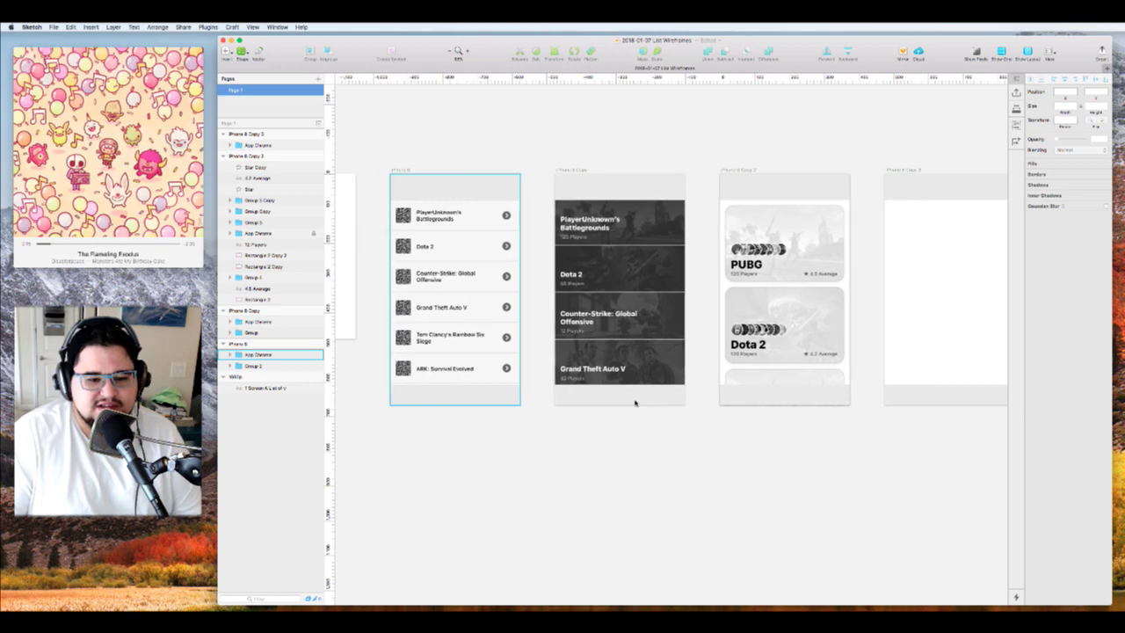
pyautogui.hscroll(4, 634, 402)
pyautogui.click(636, 369)
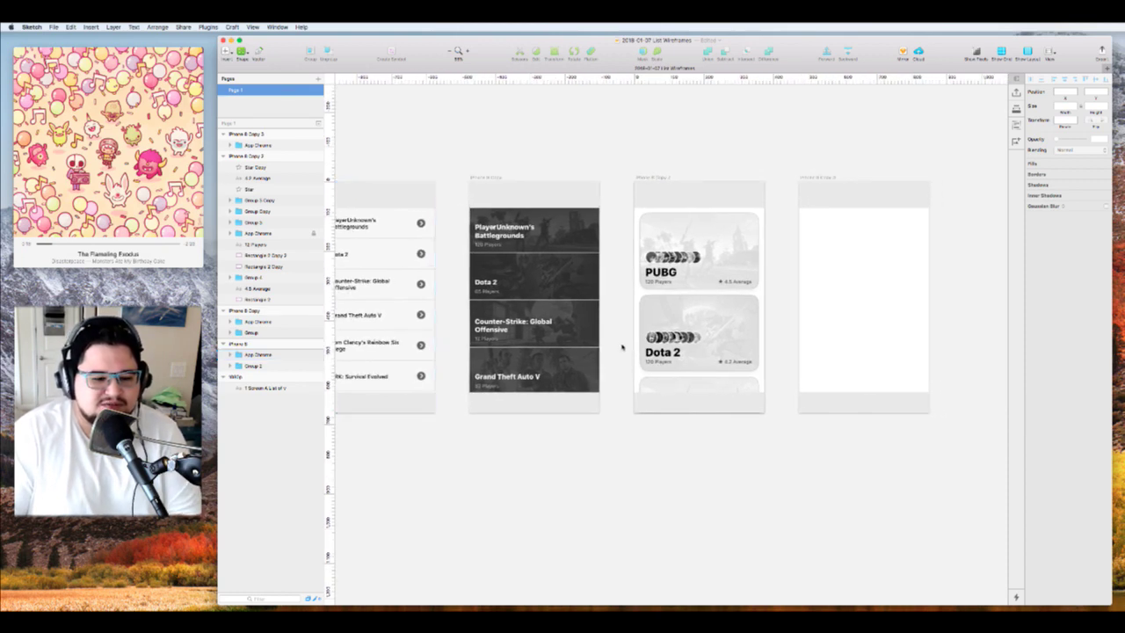
# Copy the simple game list group from the first phone artboard and paste it into the blank fourth artboard
pyautogui.click(594, 303)
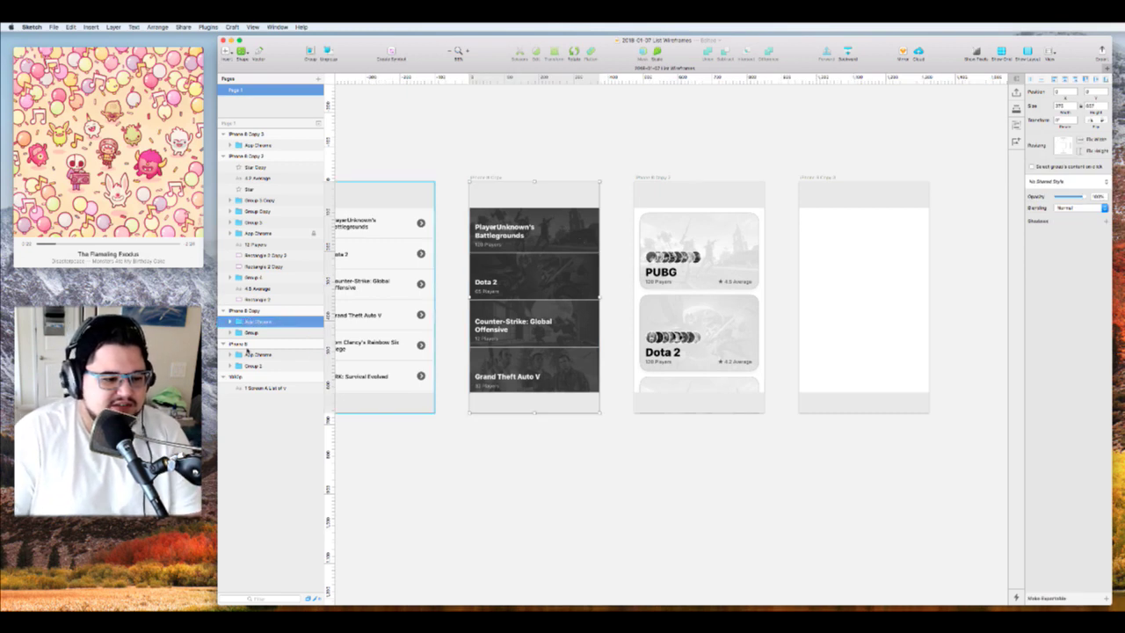
pyautogui.click(279, 333)
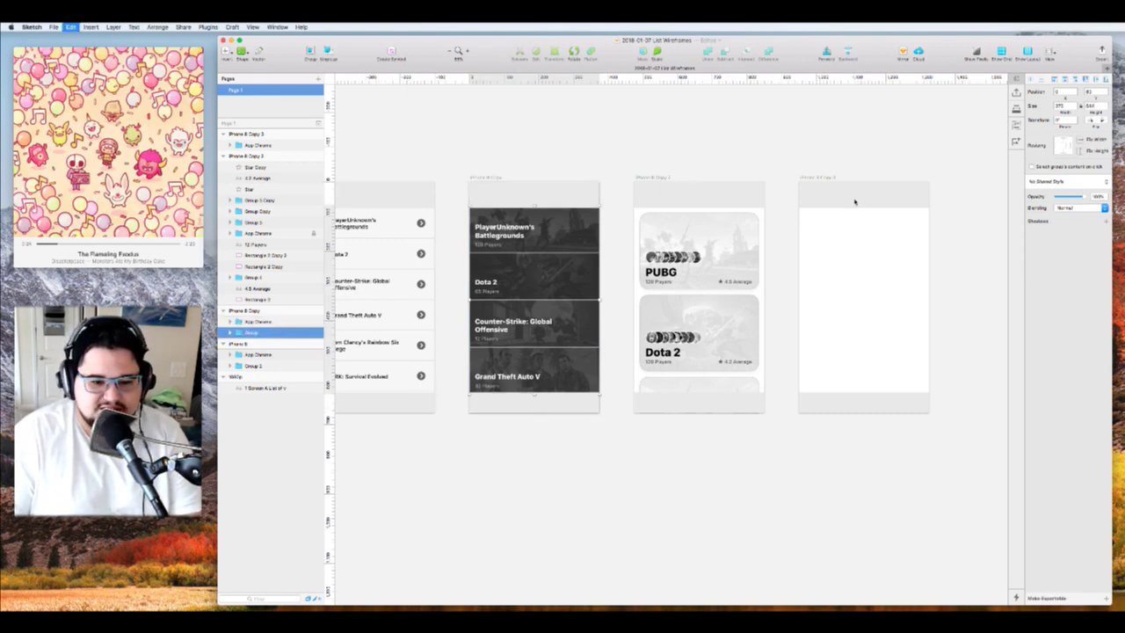
pyautogui.hscroll(-5, 544, 281)
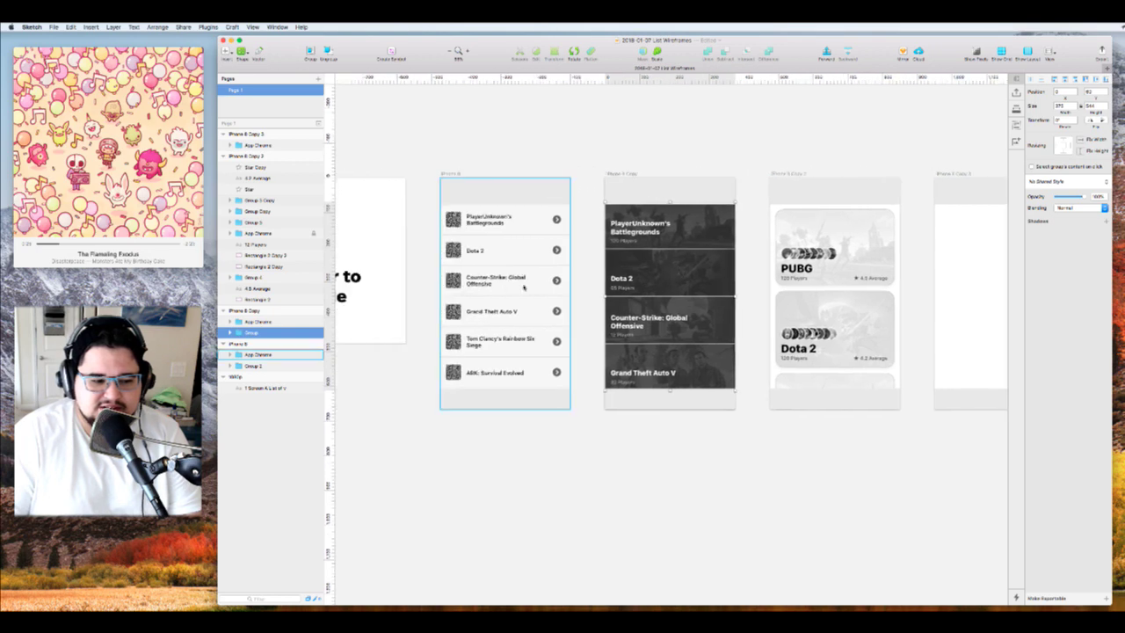
pyautogui.click(506, 287)
pyautogui.hscroll(5, 615, 281)
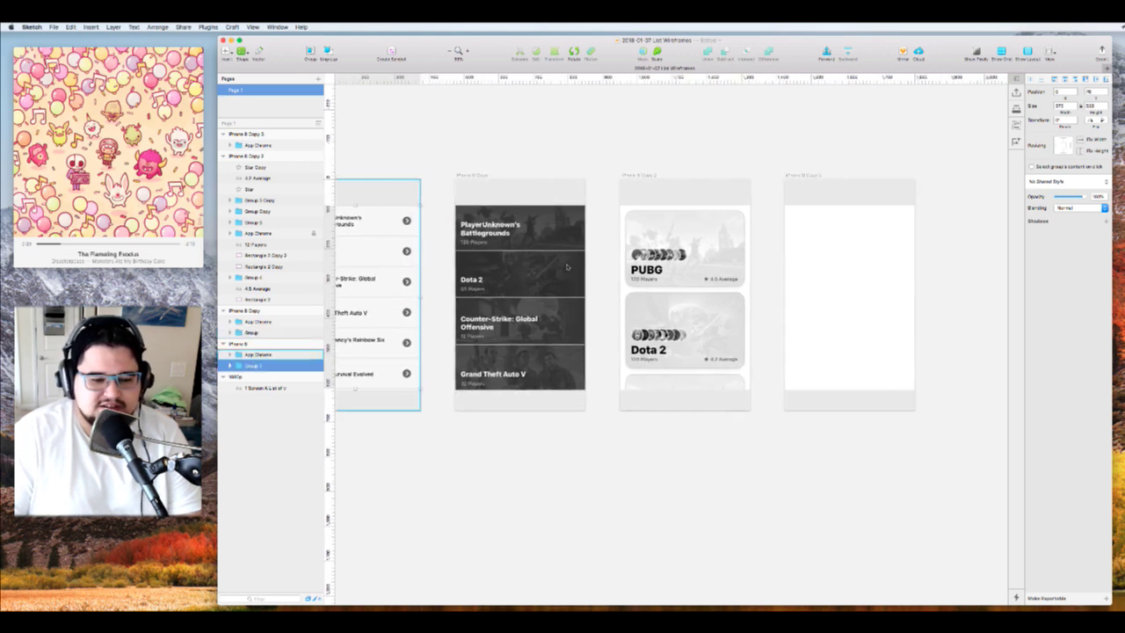
pyautogui.click(839, 189)
pyautogui.scroll(5, 852, 226)
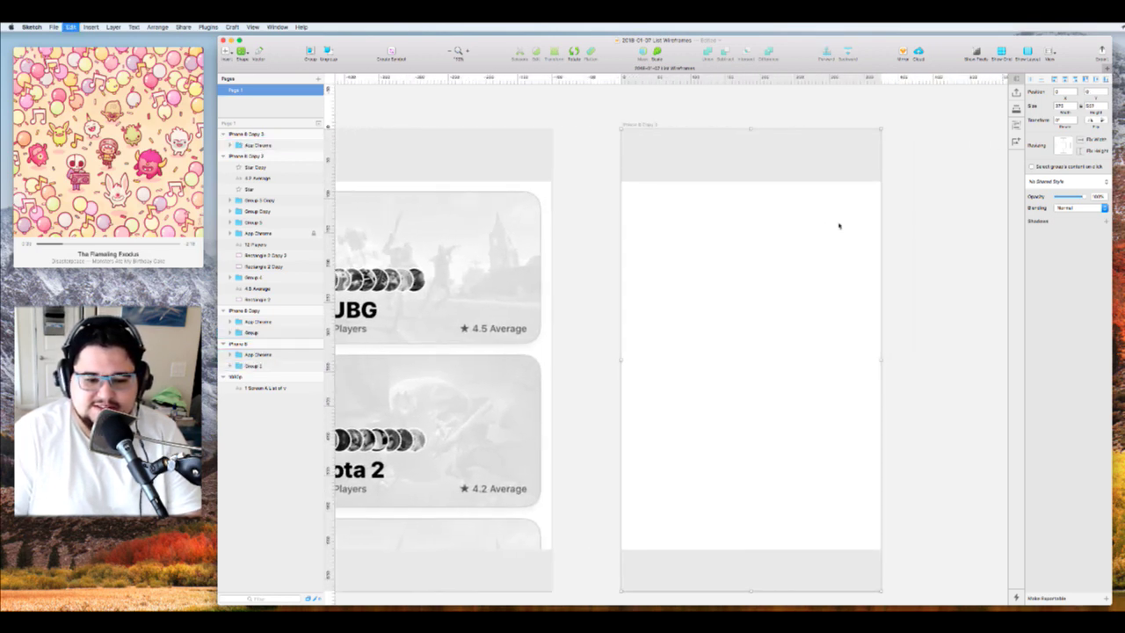
pyautogui.press('super+v')
pyautogui.click(853, 273)
pyautogui.doubleClick(853, 273)
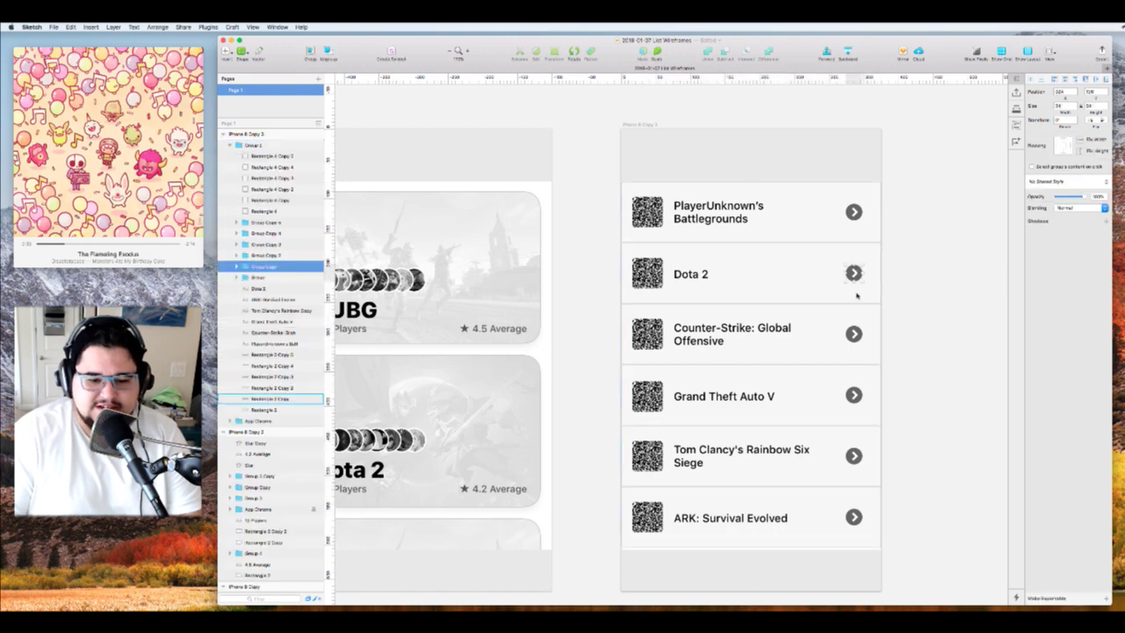
pyautogui.press('super+a')
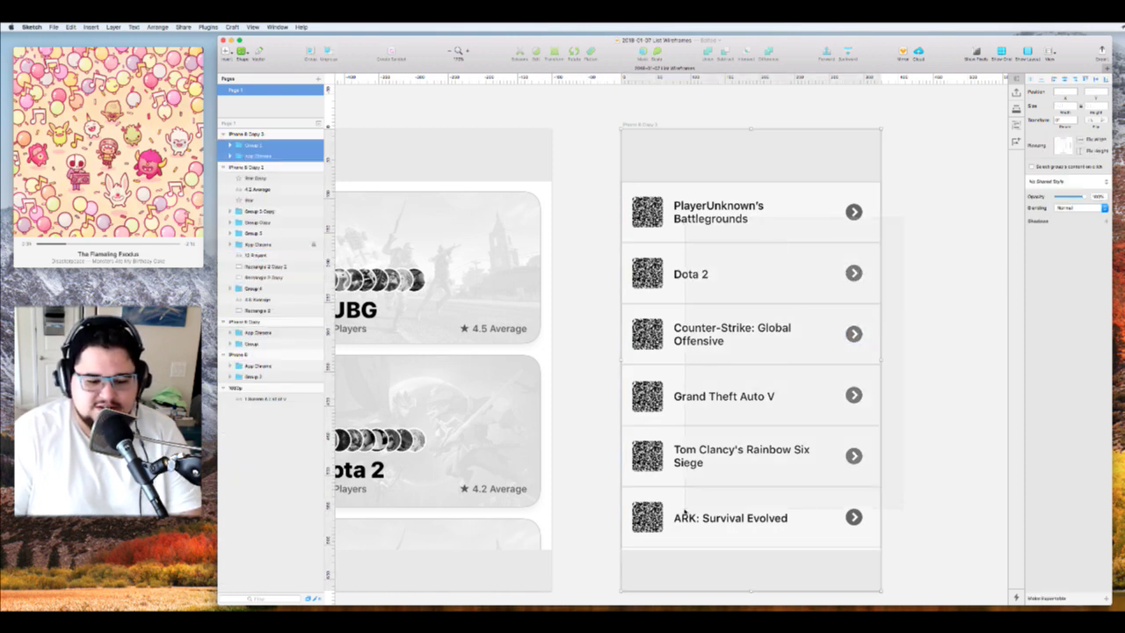
pyautogui.press('Escape')
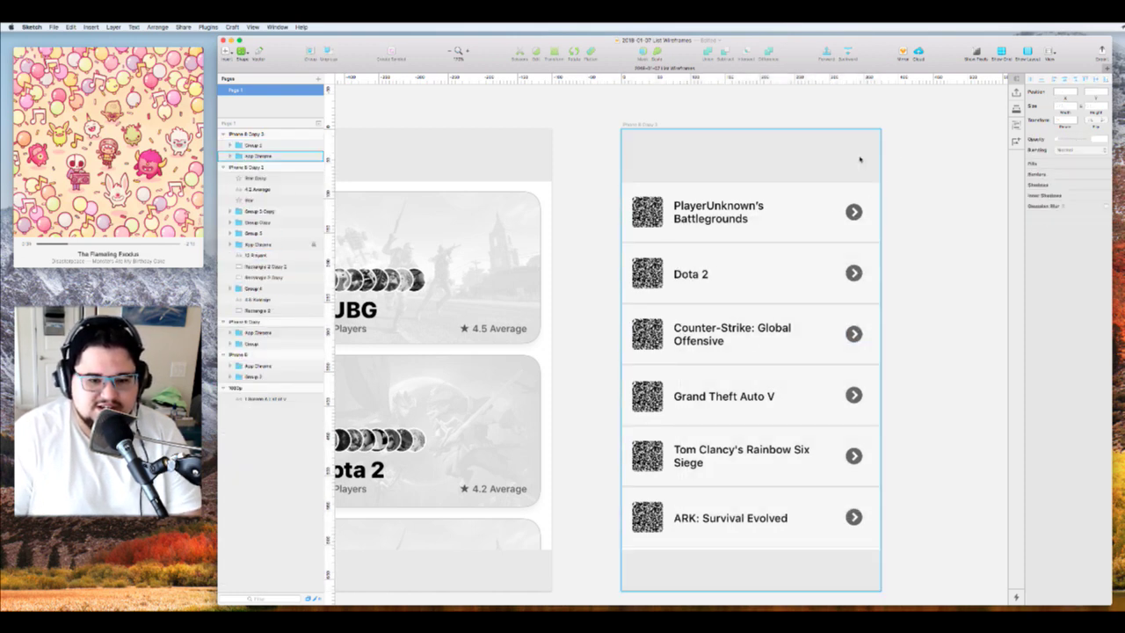
# Lock the App Chrome group in the fourth phone artboard
pyautogui.click(859, 158)
pyautogui.rightClick(288, 167)
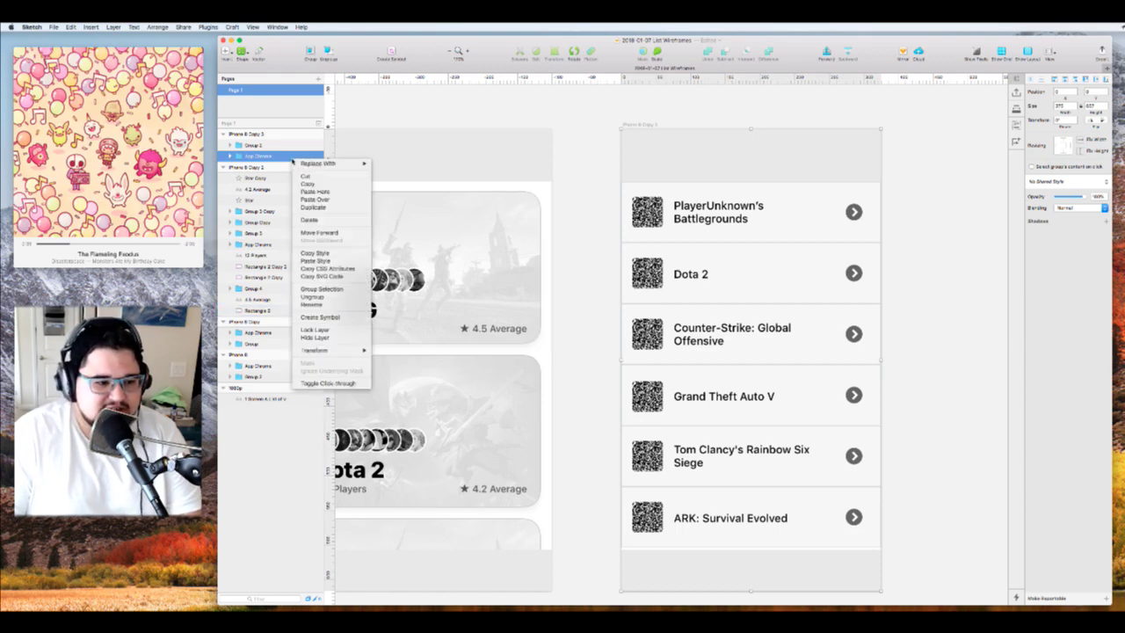
pyautogui.click(328, 330)
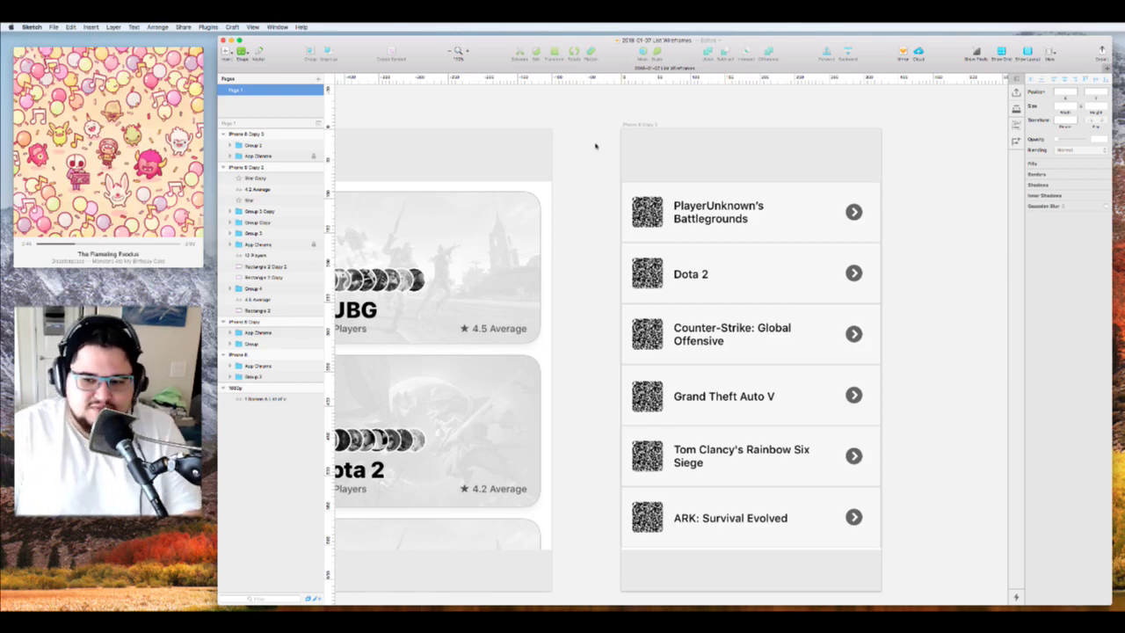
pyautogui.press('super+Tab')
pyautogui.press('super+Tab')
pyautogui.press('super+Tab')
pyautogui.press('super+Tab')
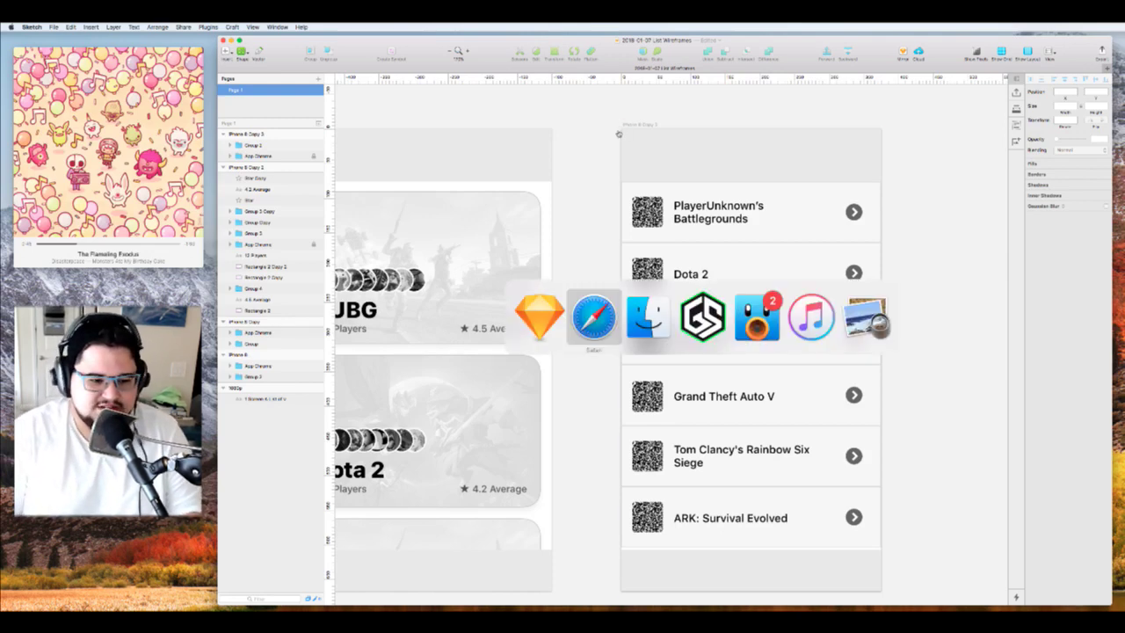
pyautogui.press('super+shift+Tab')
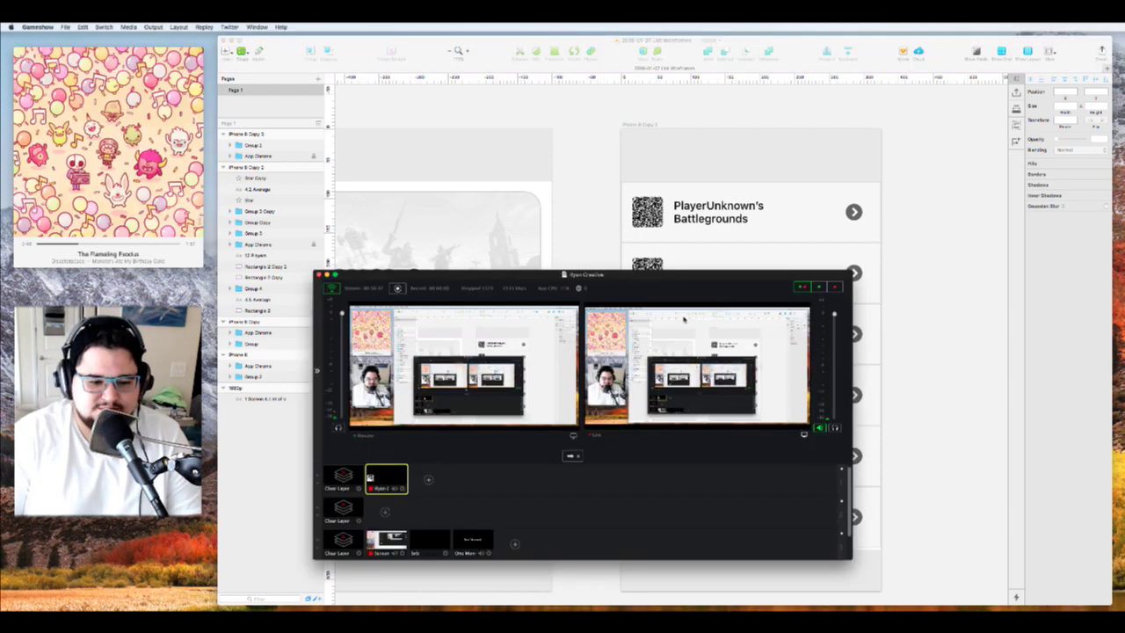
pyautogui.click(990, 150)
# Ungroup the pasted game list in the fourth phone artboard and deselect its layers
pyautogui.scroll(-2, 764, 270)
pyautogui.hscroll(-3, 764, 270)
pyautogui.hscroll(4, 764, 270)
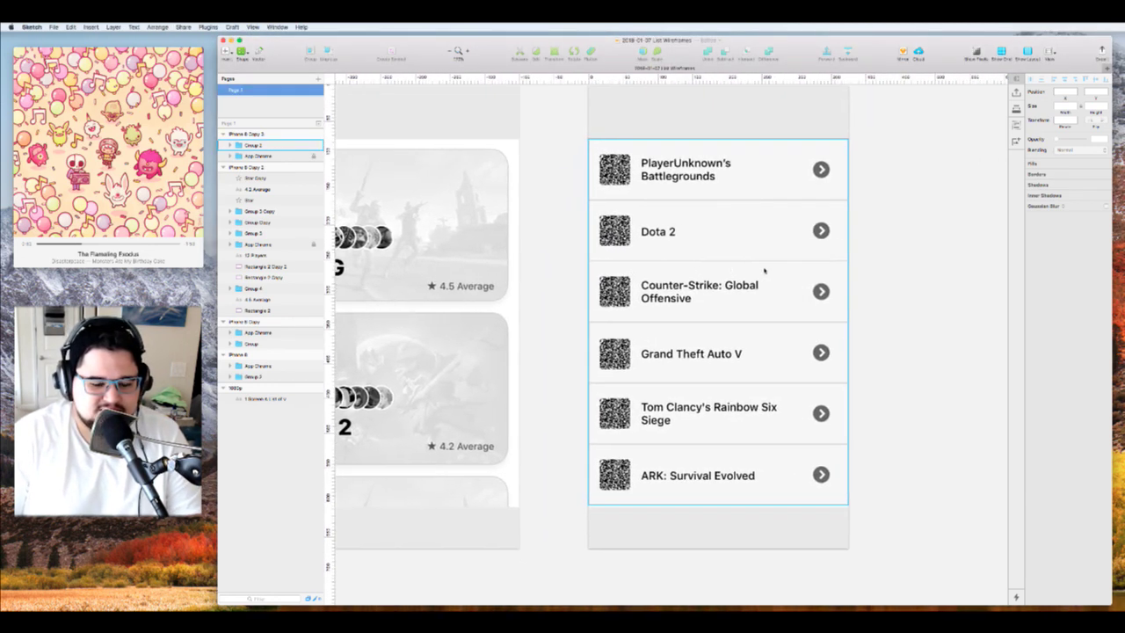
pyautogui.click(764, 271)
pyautogui.hscroll(2, 764, 271)
pyautogui.scroll(1, 763, 271)
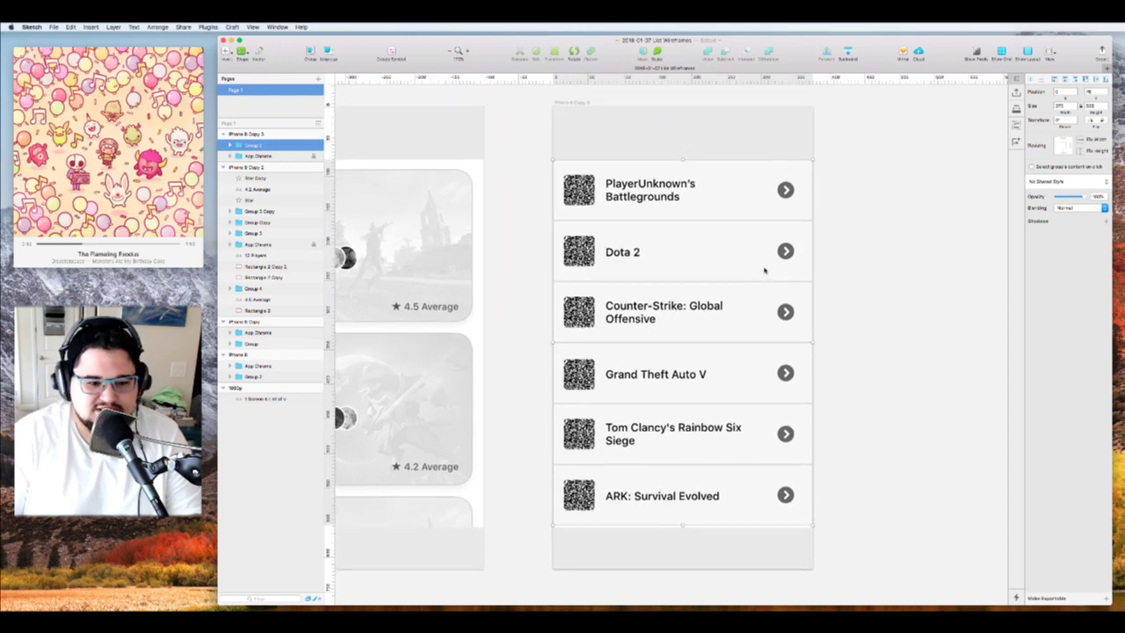
pyautogui.press('super+shift+g')
pyautogui.click(837, 222)
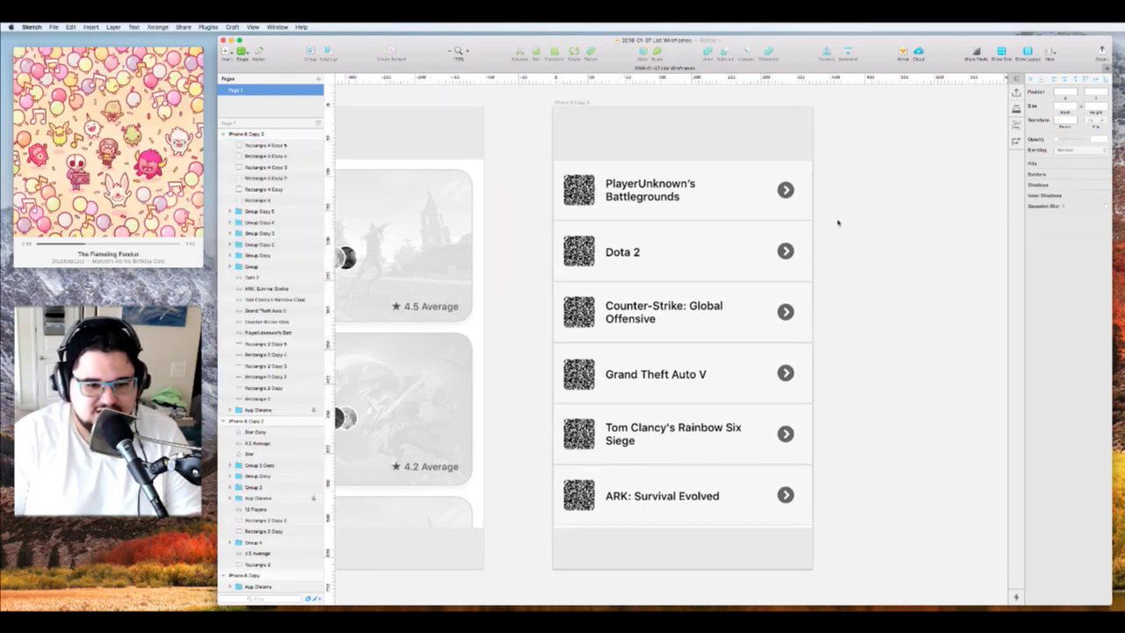
# Delete the six arrow icons from the game rows in the fourth phone artboard
pyautogui.keyDown('shift'); pyautogui.click(784, 251); pyautogui.keyUp('shift')
pyautogui.keyDown('shift'); pyautogui.click(785, 311); pyautogui.keyUp('shift')
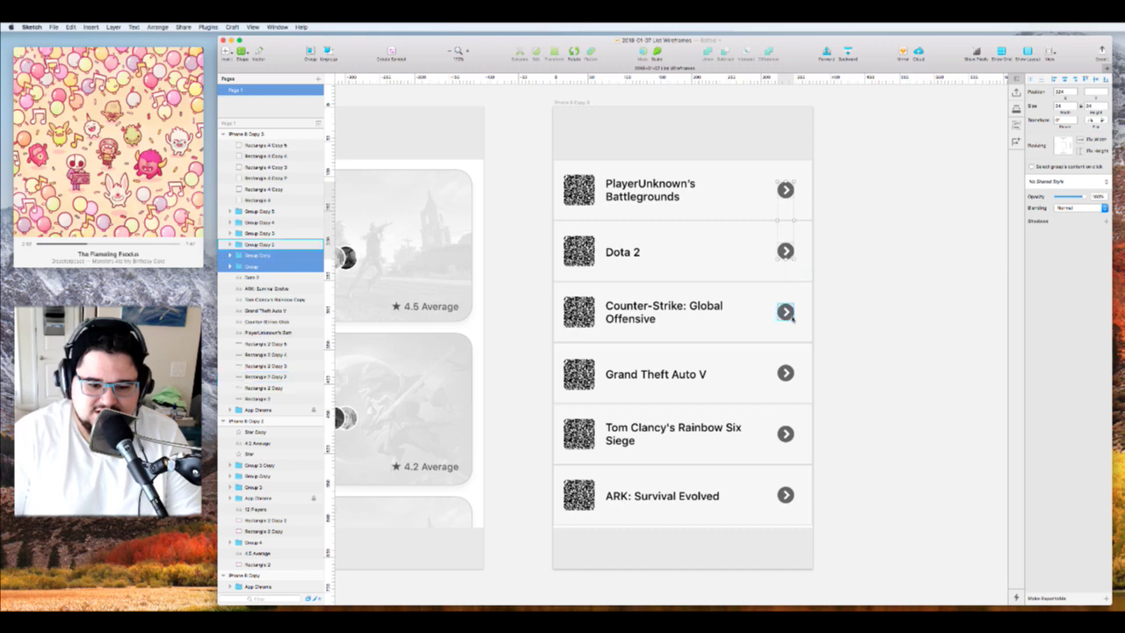
pyautogui.keyDown('shift'); pyautogui.click(784, 373); pyautogui.keyUp('shift')
pyautogui.keyDown('shift'); pyautogui.click(785, 434); pyautogui.keyUp('shift')
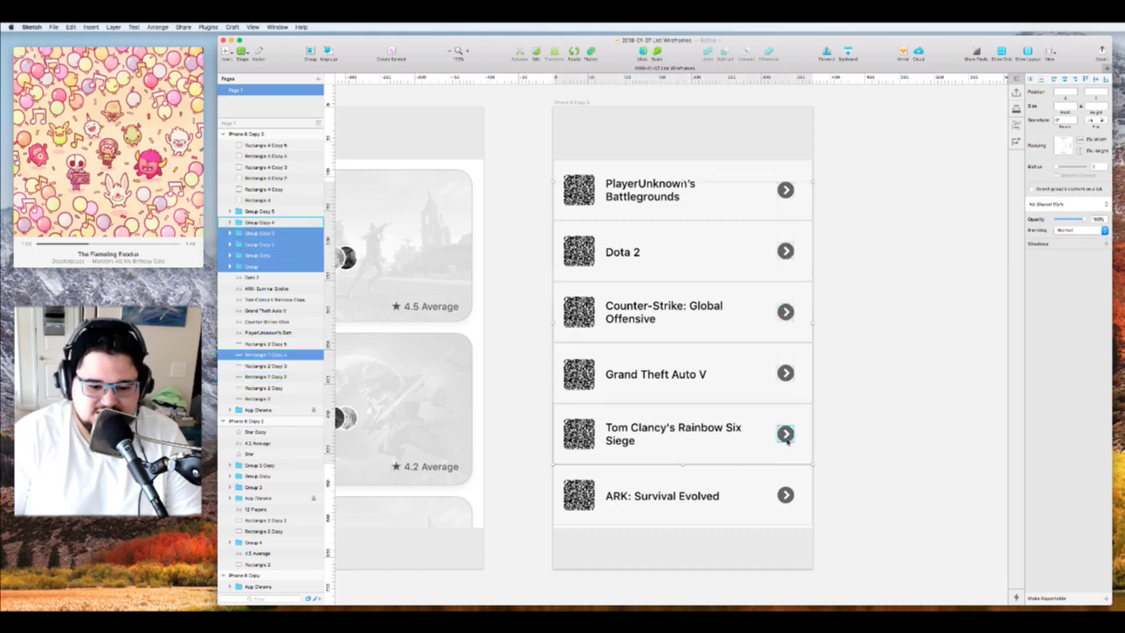
pyautogui.keyDown('shift'); pyautogui.click(785, 495); pyautogui.keyUp('shift')
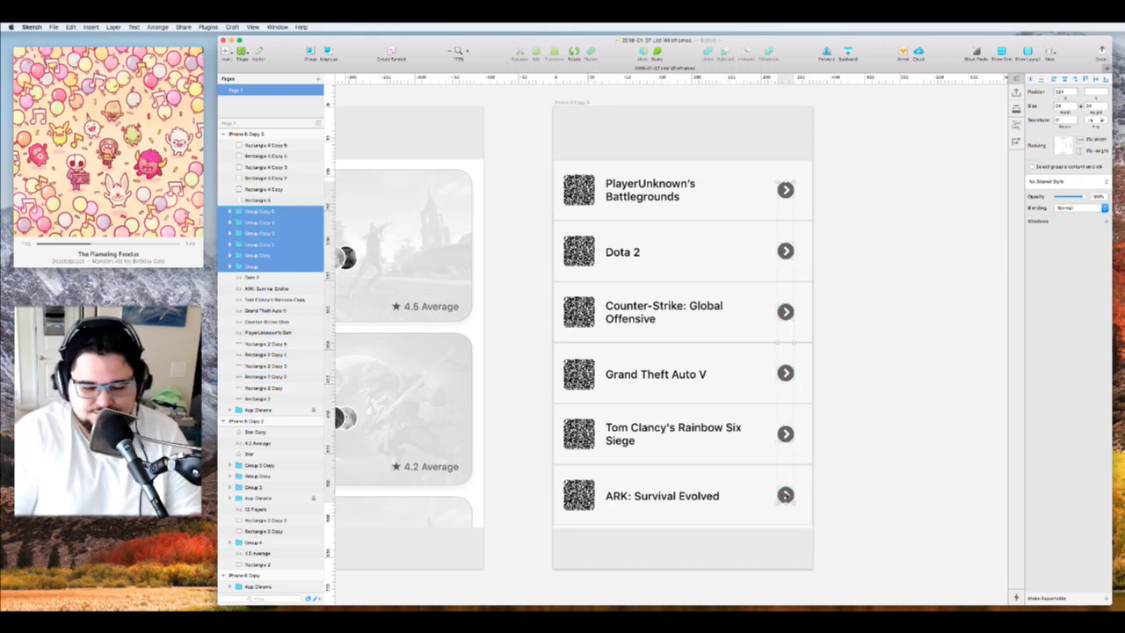
pyautogui.press('Delete')
# Delete the six square game thumbnails from the rows in the fourth phone artboard
pyautogui.click(579, 495)
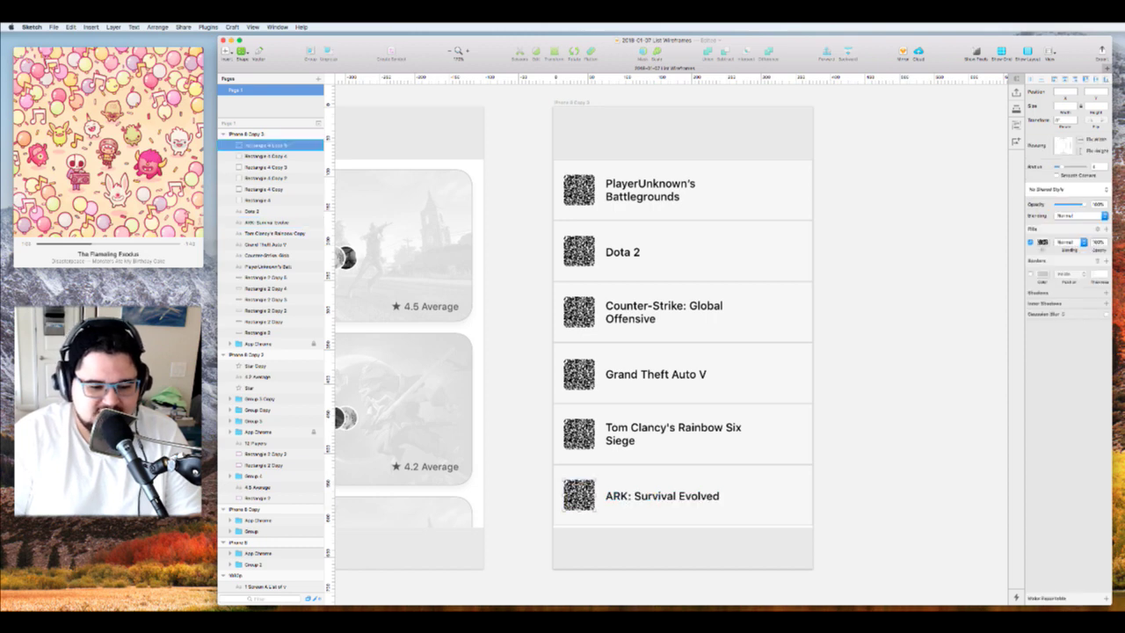
pyautogui.keyDown('shift'); pyautogui.click(579, 433); pyautogui.keyUp('shift')
pyautogui.keyDown('shift'); pyautogui.click(579, 373); pyautogui.keyUp('shift')
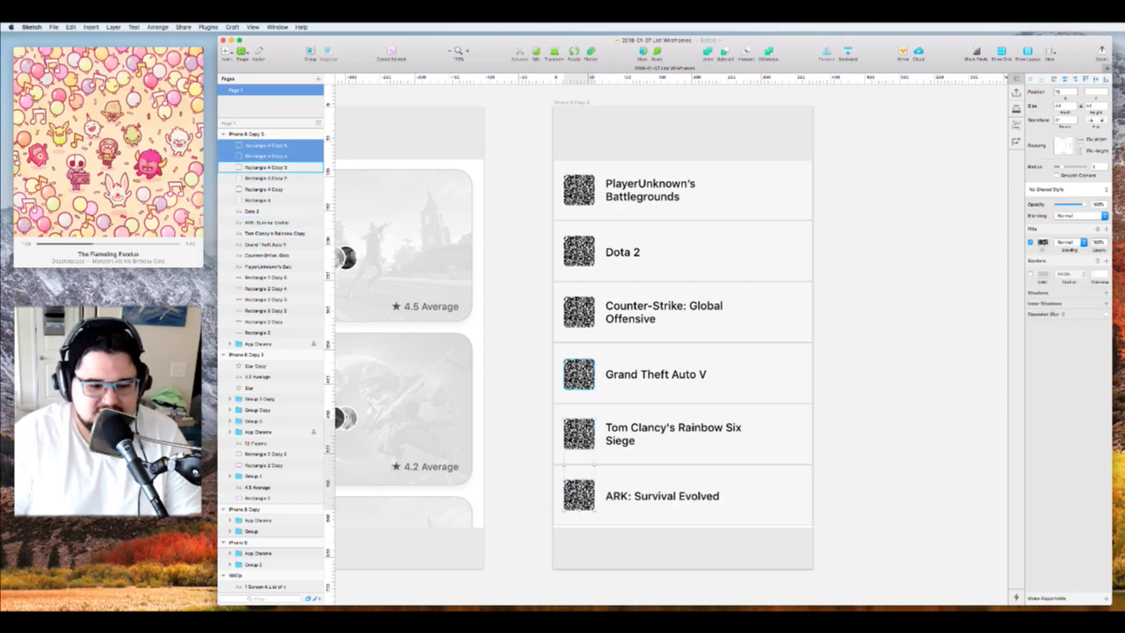
pyautogui.keyDown('shift'); pyautogui.click(579, 312); pyautogui.keyUp('shift')
pyautogui.keyDown('shift'); pyautogui.click(579, 252); pyautogui.keyUp('shift')
pyautogui.keyDown('shift'); pyautogui.click(579, 190); pyautogui.keyUp('shift')
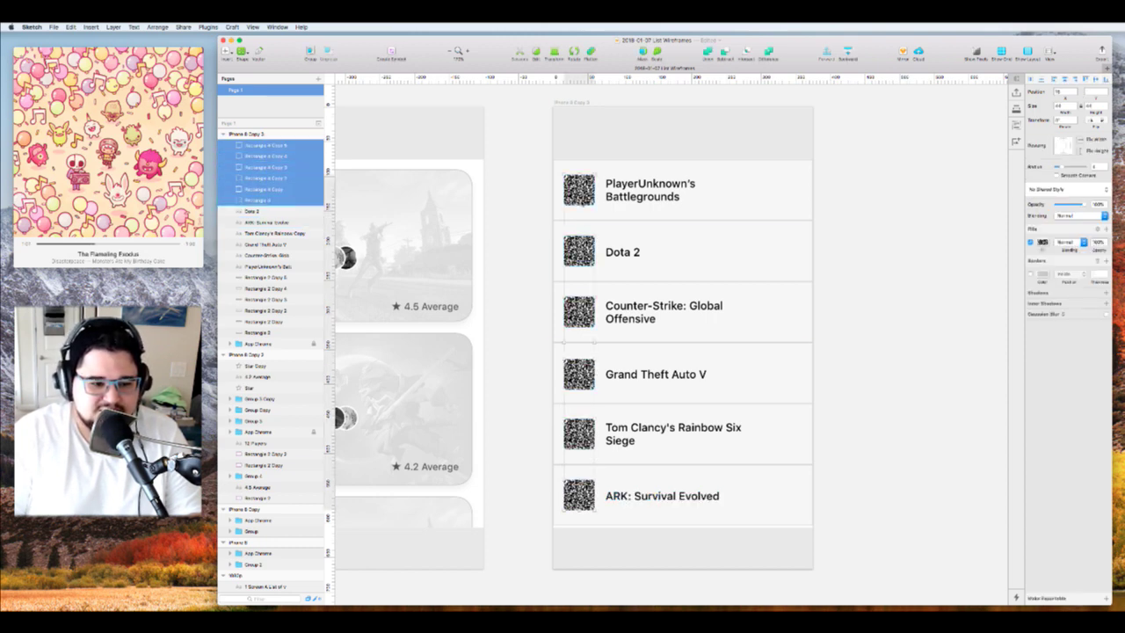
pyautogui.press('Delete')
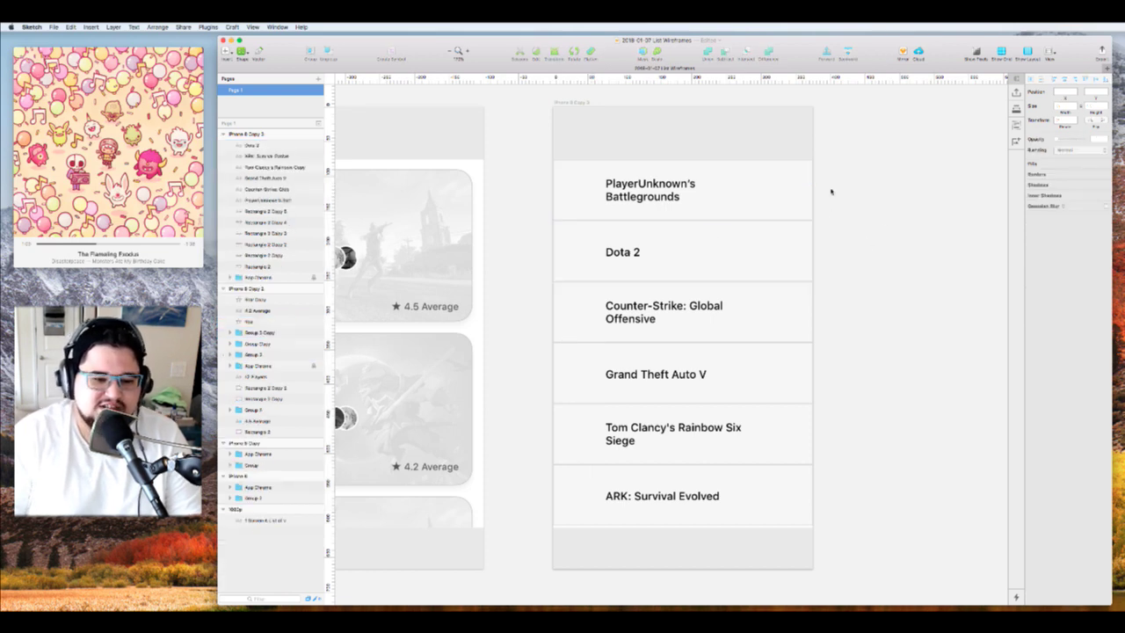
# Move all six game titles together closer to the left edge of the fourth phone artboard
pyautogui.click(663, 196)
pyautogui.keyDown('shift'); pyautogui.click(622, 252); pyautogui.keyUp('shift')
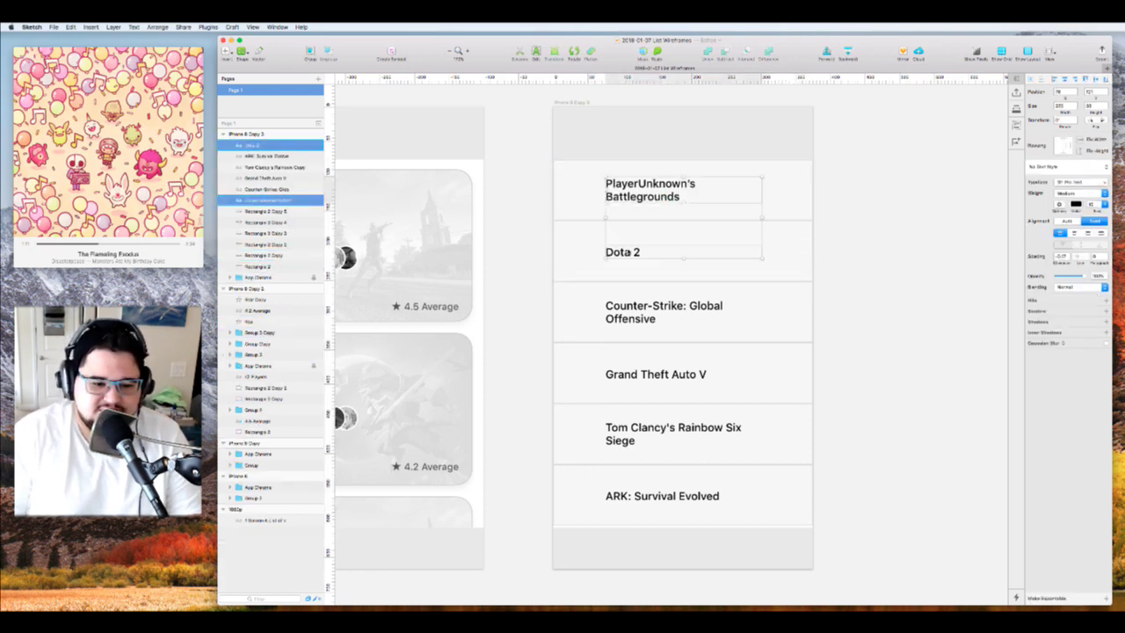
pyautogui.keyDown('shift'); pyautogui.click(634, 321); pyautogui.keyUp('shift')
pyautogui.keyDown('shift'); pyautogui.click(640, 376); pyautogui.keyUp('shift')
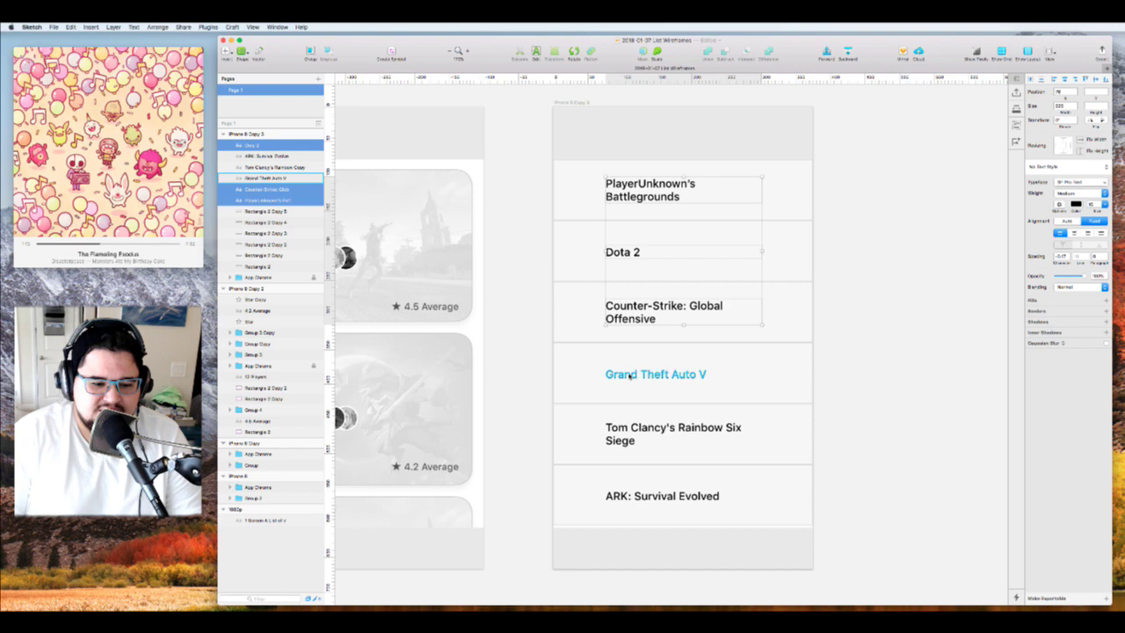
pyautogui.keyDown('shift'); pyautogui.click(641, 432); pyautogui.keyUp('shift')
pyautogui.keyDown('shift'); pyautogui.click(630, 497); pyautogui.keyUp('shift')
pyautogui.moveTo(635, 501); pyautogui.dragTo(607, 504)
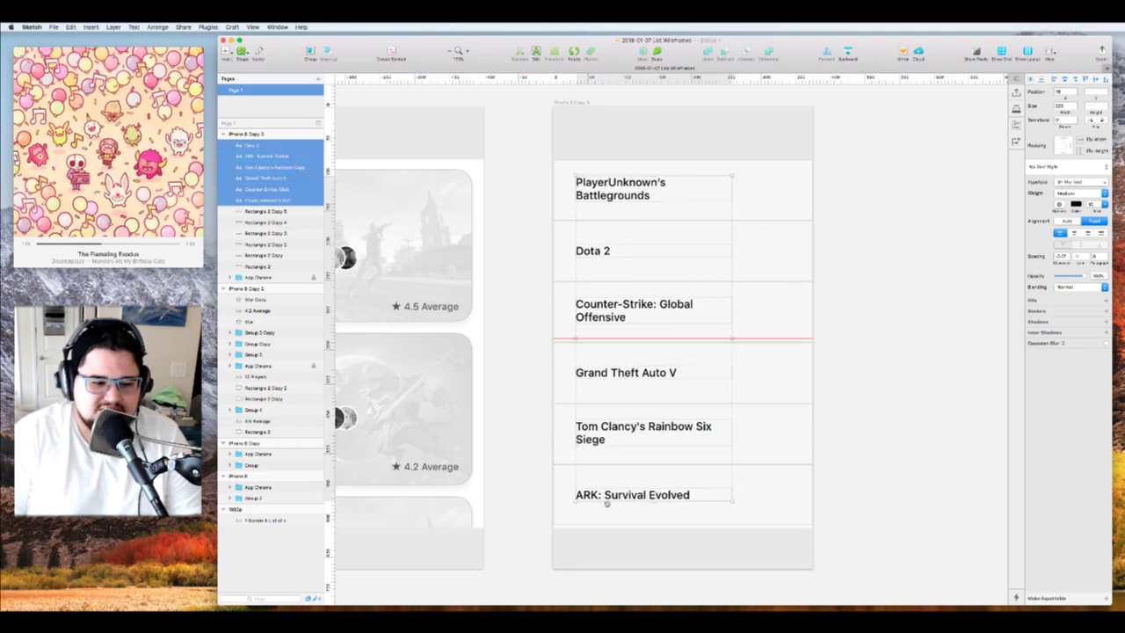
# Narrow the six titles' text boxes to about 143 px, reduce their font size and deselect them
pyautogui.moveTo(730, 344); pyautogui.dragTo(670, 341)
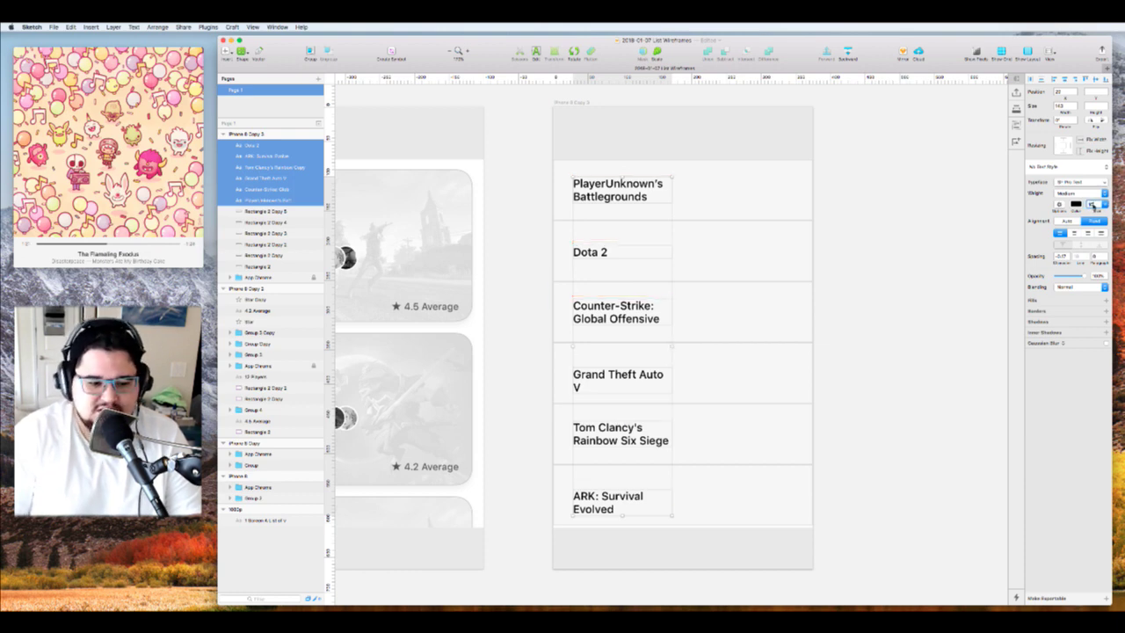
pyautogui.click(1094, 206)
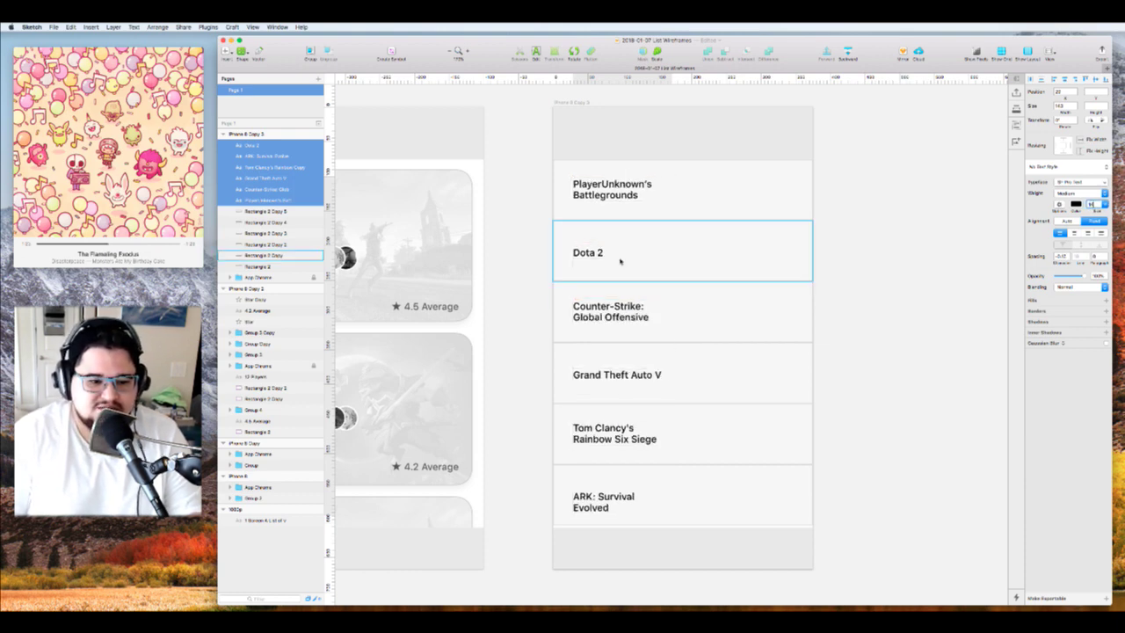
pyautogui.click(522, 286)
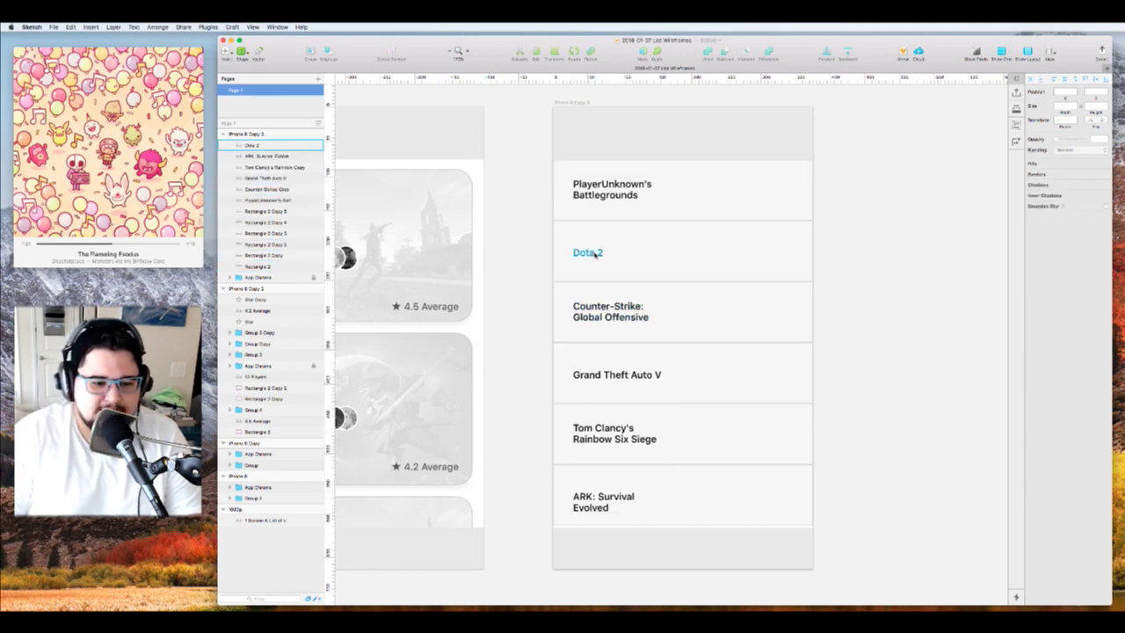
# Move the Dota 2, Grand Theft Auto V and ARK titles into a second column beside the other three titles
pyautogui.moveTo(597, 254); pyautogui.dragTo(719, 191)
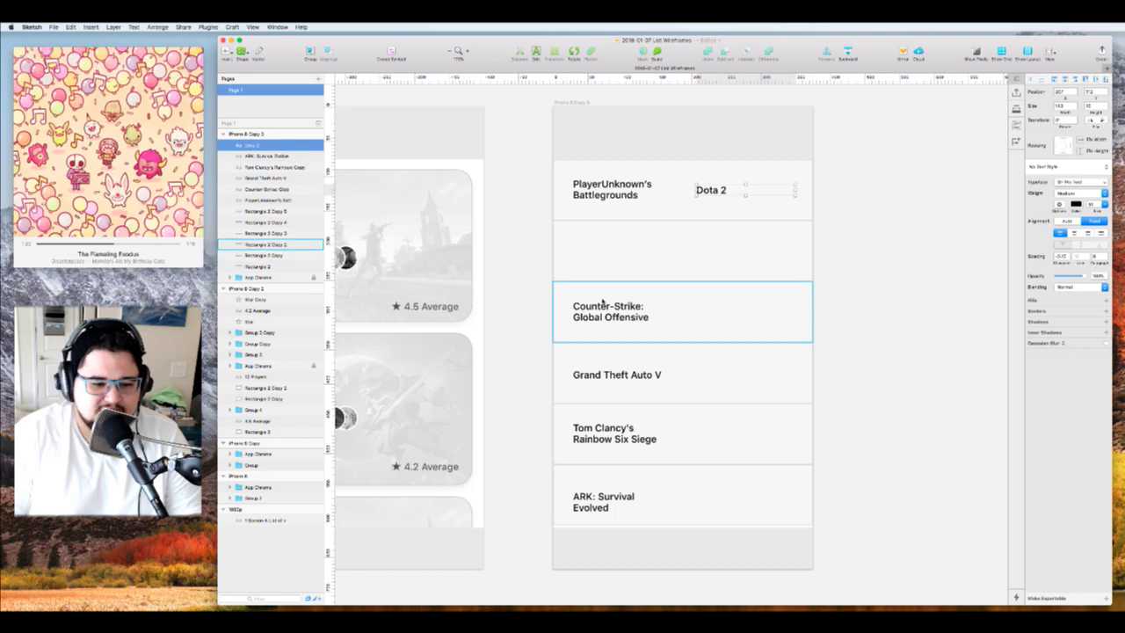
pyautogui.moveTo(608, 378); pyautogui.dragTo(736, 323)
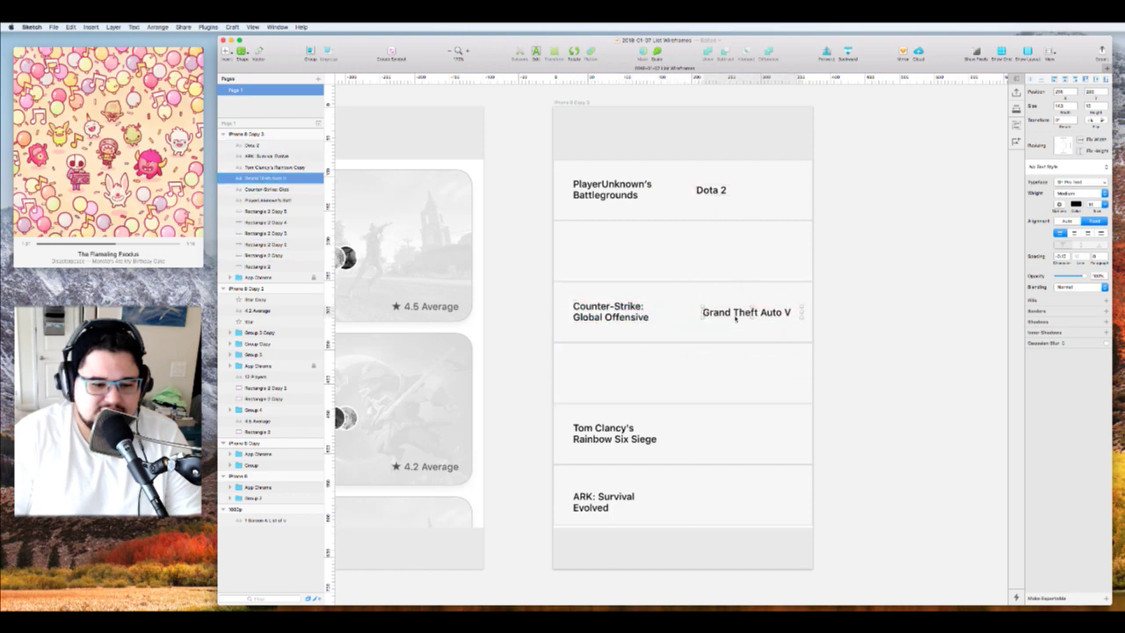
pyautogui.moveTo(593, 518); pyautogui.dragTo(723, 449)
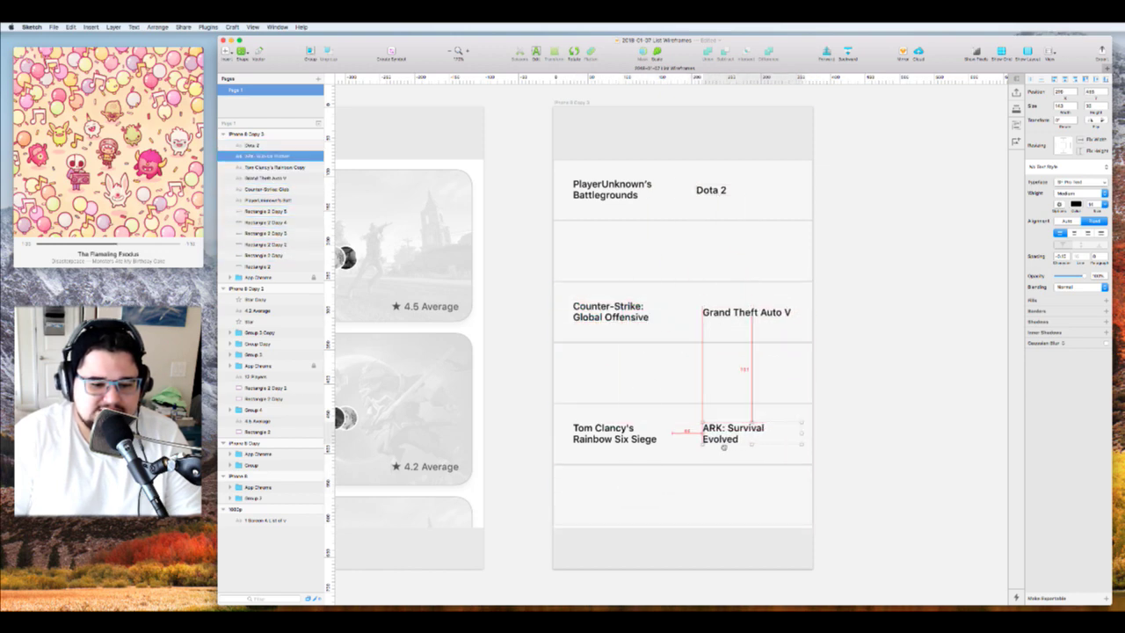
# Narrow the six row background rectangles about their centre to about 67 px wide
pyautogui.click(690, 427)
pyautogui.keyDown('shift'); pyautogui.click(689, 427); pyautogui.keyUp('shift')
pyautogui.keyDown('shift'); pyautogui.click(688, 381); pyautogui.keyUp('shift')
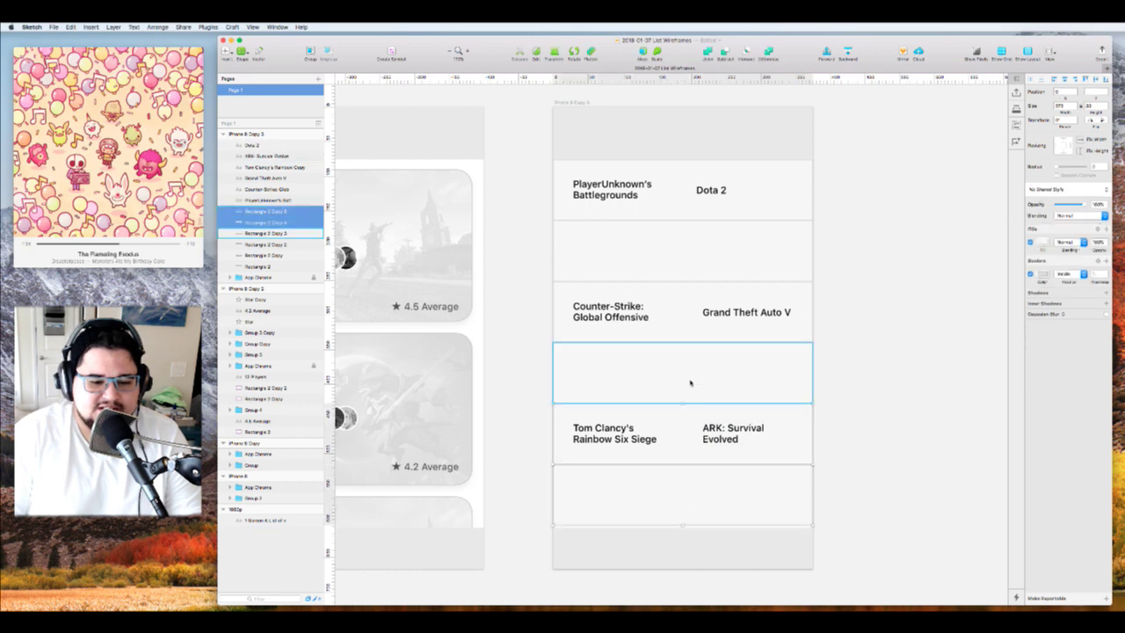
pyautogui.keyDown('shift'); pyautogui.click(691, 312); pyautogui.keyUp('shift')
pyautogui.keyDown('shift'); pyautogui.click(688, 193); pyautogui.keyUp('shift')
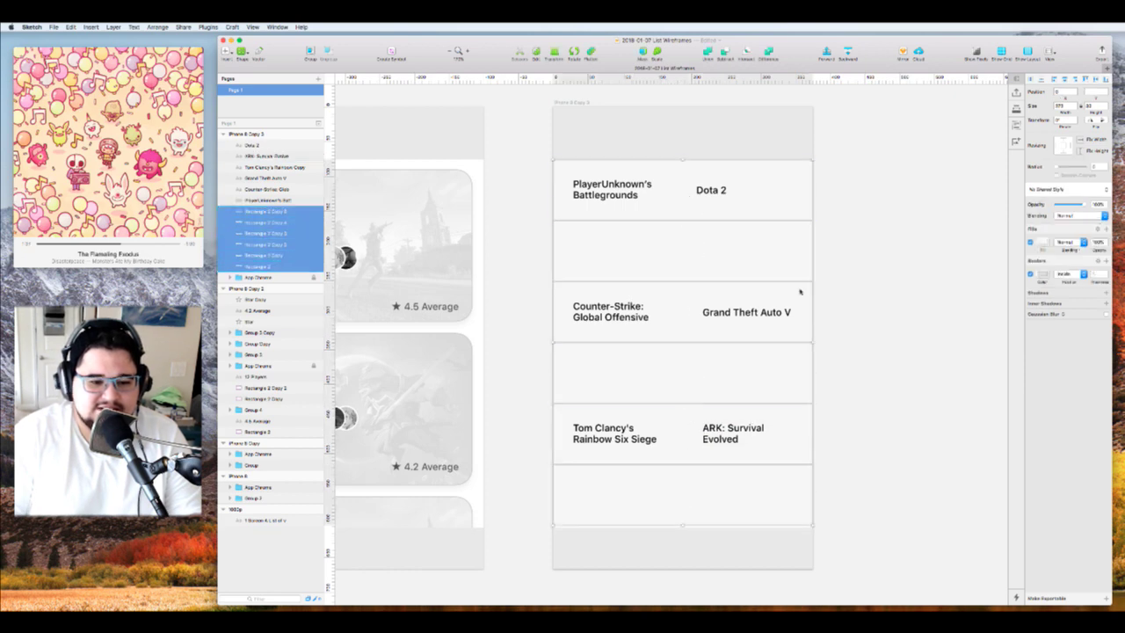
pyautogui.moveTo(812, 349); pyautogui.dragTo(600, 353)
pyautogui.click(787, 371)
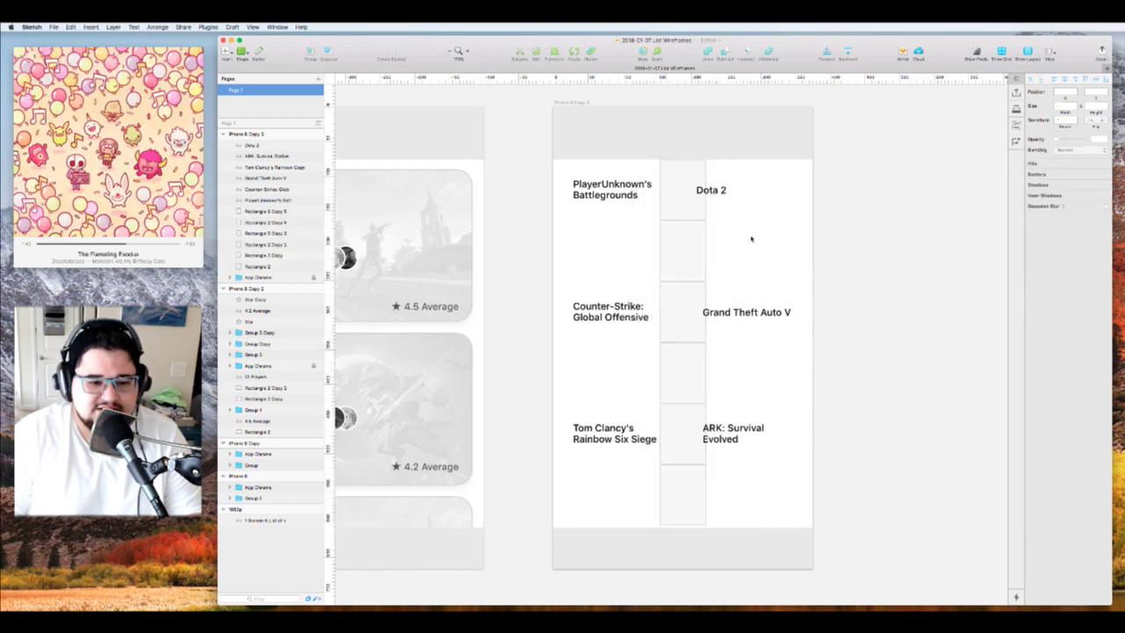
# Distribute the narrowed rectangles into two columns so each game title has a placeholder near it
pyautogui.moveTo(677, 179); pyautogui.dragTo(782, 167)
pyautogui.moveTo(688, 303); pyautogui.dragTo(601, 282)
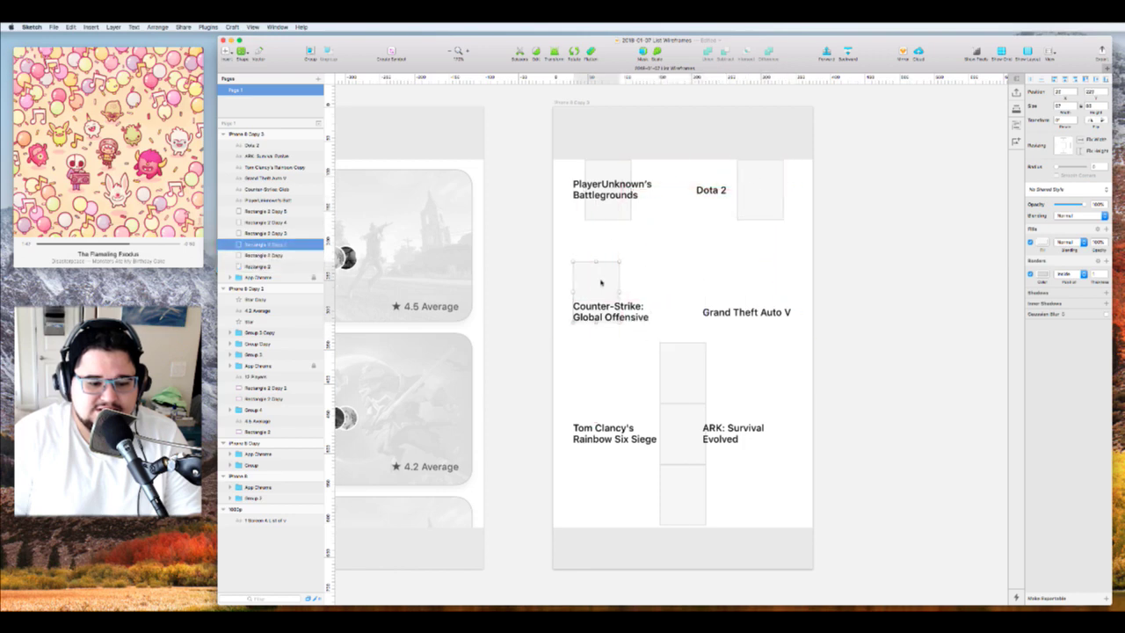
pyautogui.moveTo(682, 369); pyautogui.dragTo(772, 266)
pyautogui.moveTo(682, 435); pyautogui.dragTo(597, 410)
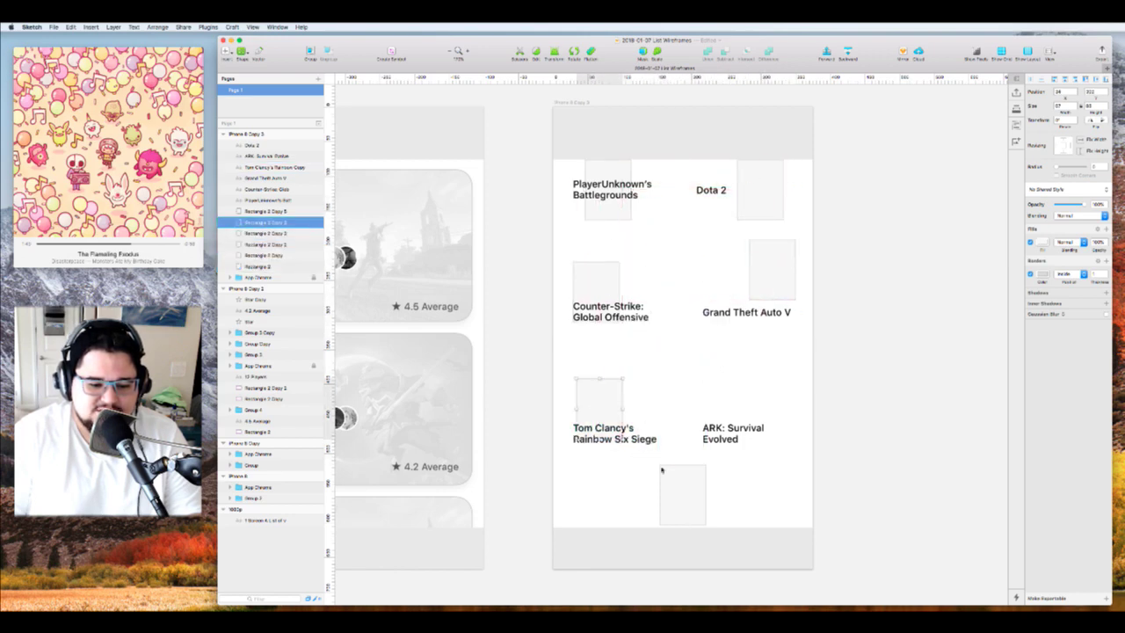
pyautogui.moveTo(662, 470); pyautogui.dragTo(727, 404)
# Move the Rainbow Six Siege and ARK titles down to the end of the list area and line up their placeholders above them
pyautogui.click(615, 435)
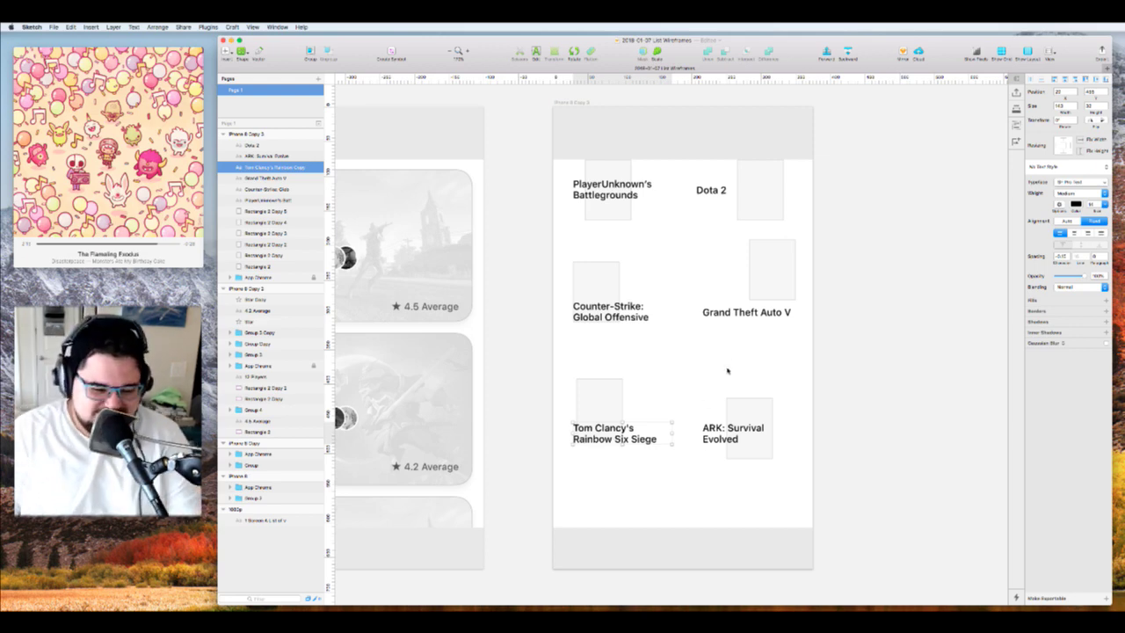
pyautogui.click(763, 351)
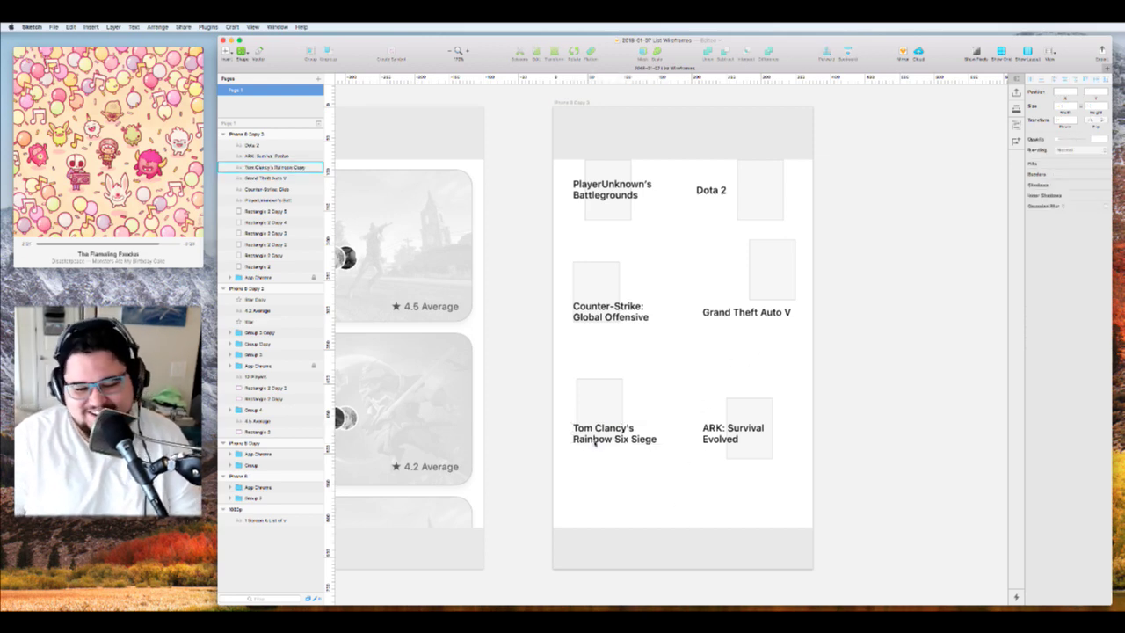
pyautogui.keyDown('shift'); pyautogui.click(731, 432); pyautogui.keyUp('shift')
pyautogui.moveTo(731, 433); pyautogui.dragTo(731, 504)
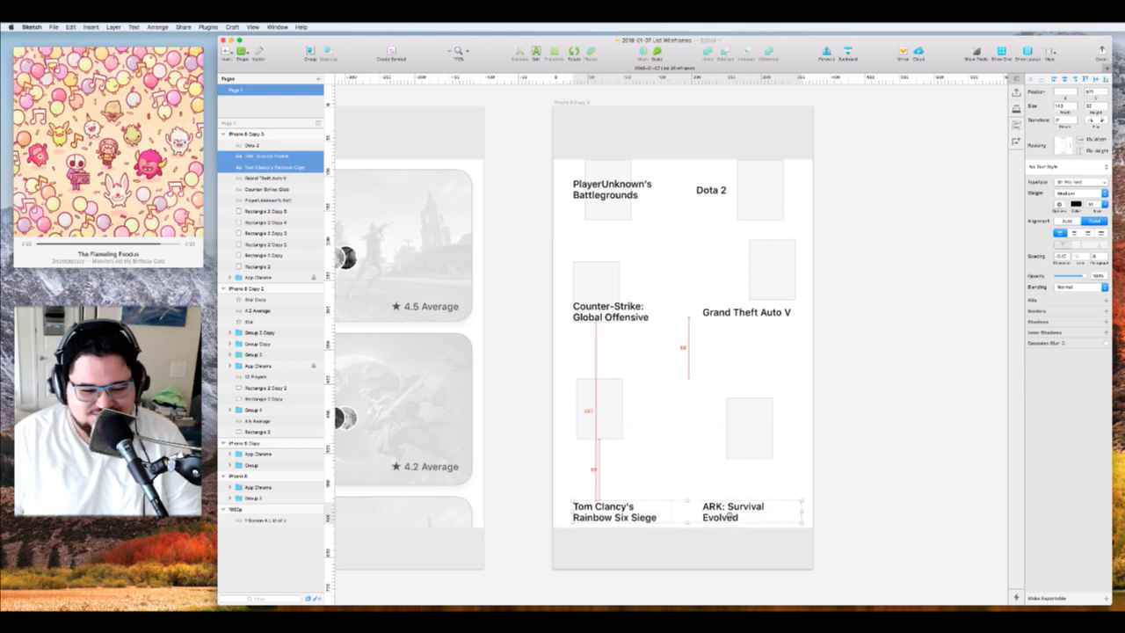
pyautogui.click(743, 427)
pyautogui.keyDown('shift'); pyautogui.click(598, 408); pyautogui.keyUp('shift')
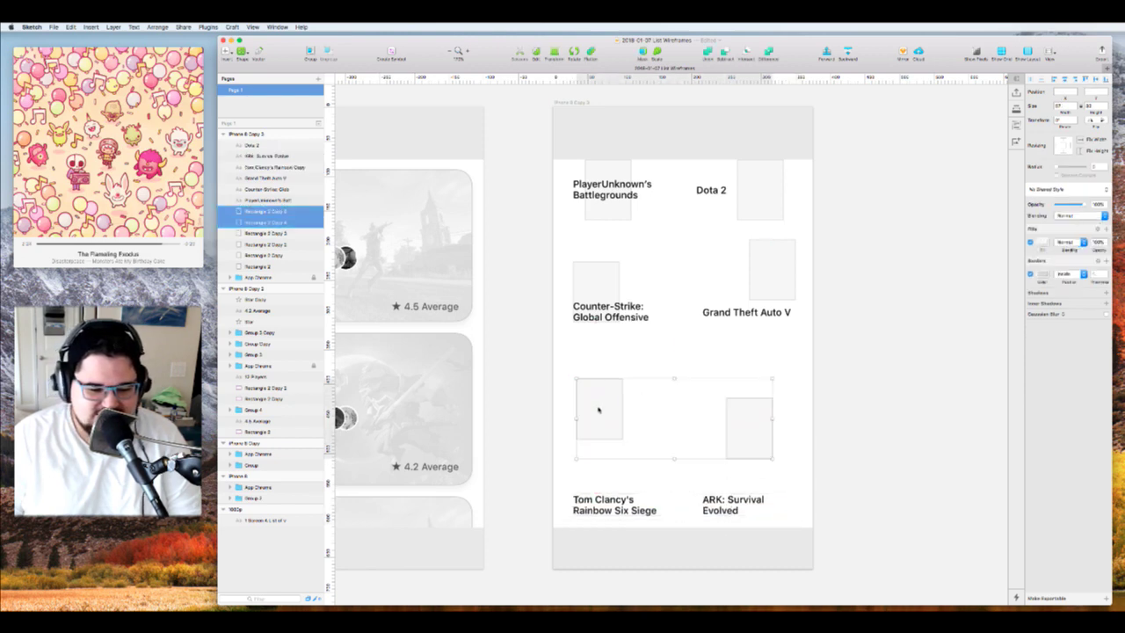
pyautogui.moveTo(599, 409); pyautogui.dragTo(600, 429)
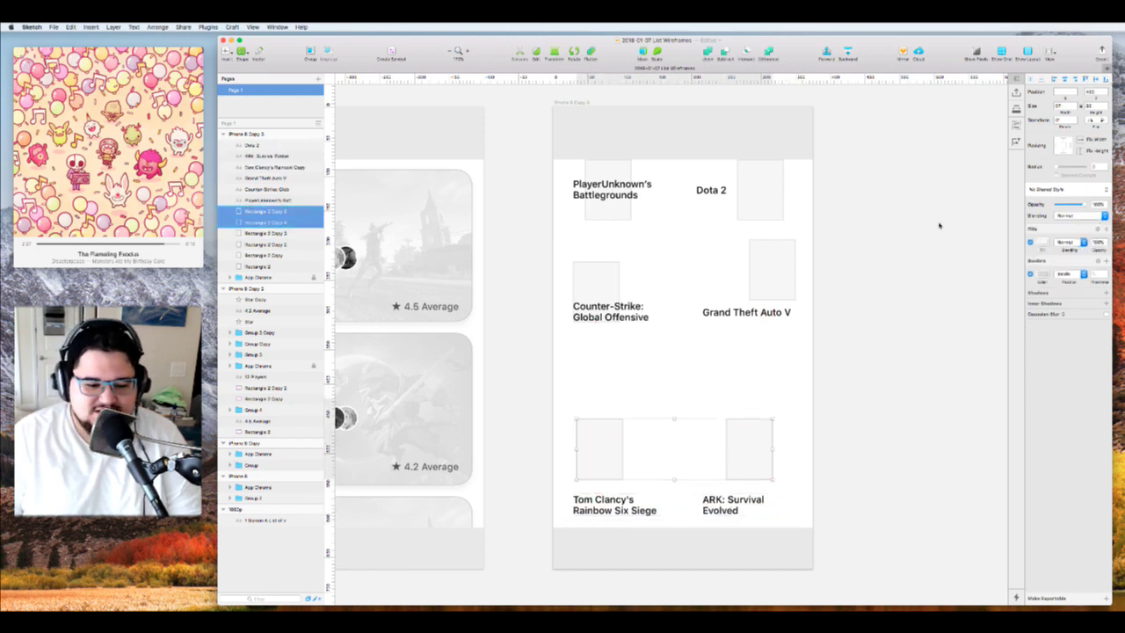
pyautogui.click(798, 397)
# Move the Counter-Strike and Grand Theft Auto V titles down below their placeholders and center-align their text
pyautogui.click(666, 313)
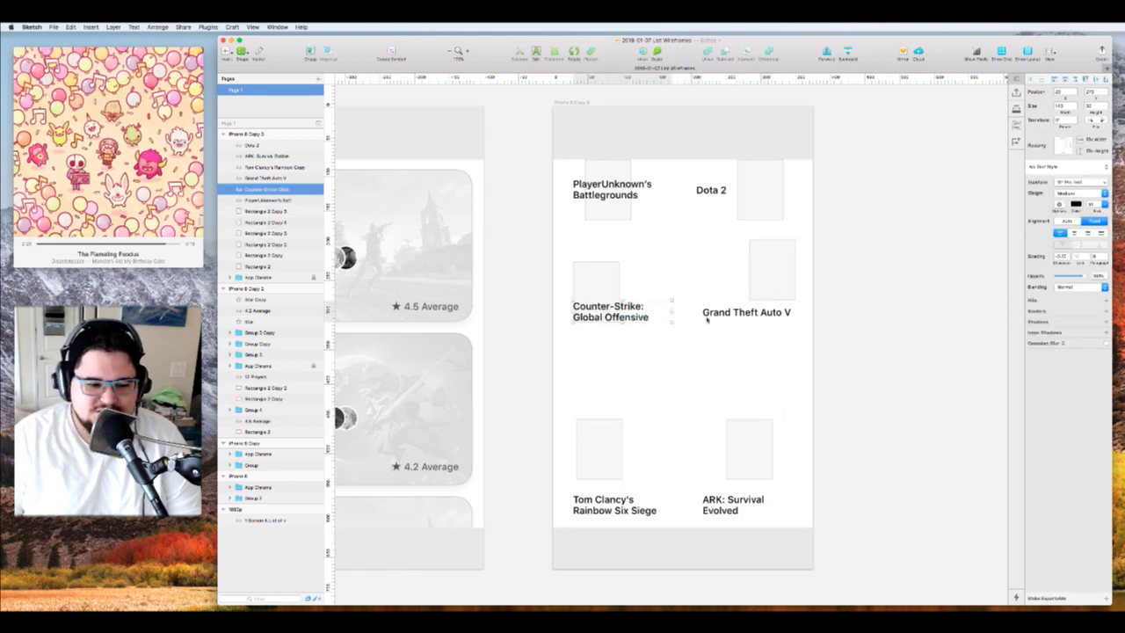
pyautogui.keyDown('shift'); pyautogui.click(714, 316); pyautogui.keyUp('shift')
pyautogui.moveTo(717, 319); pyautogui.dragTo(717, 372)
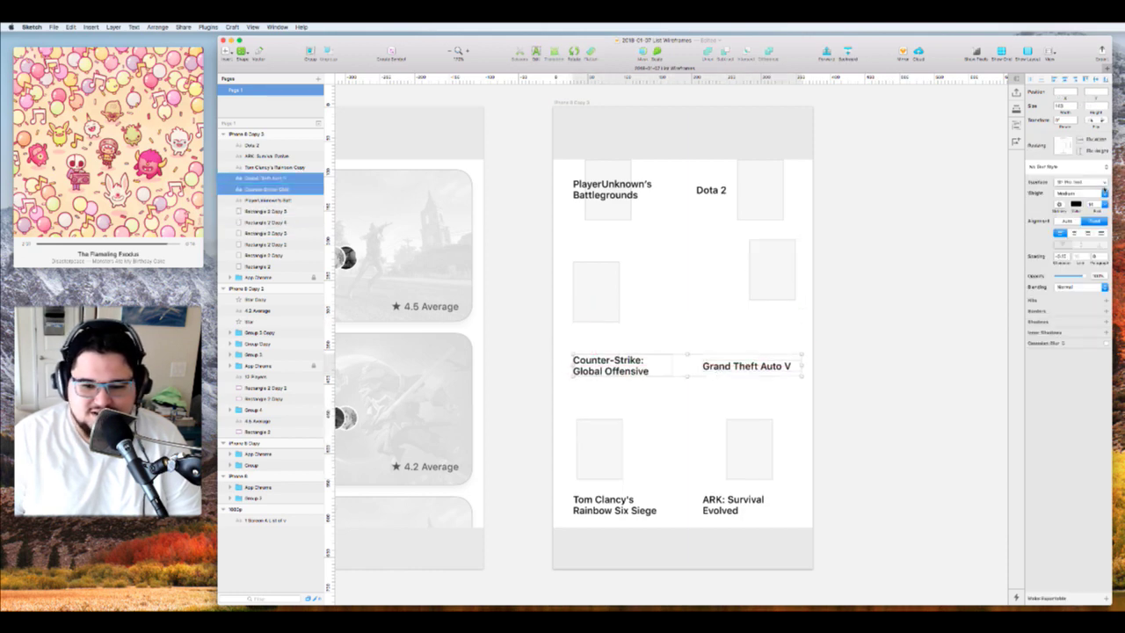
pyautogui.click(1073, 233)
pyautogui.click(597, 205)
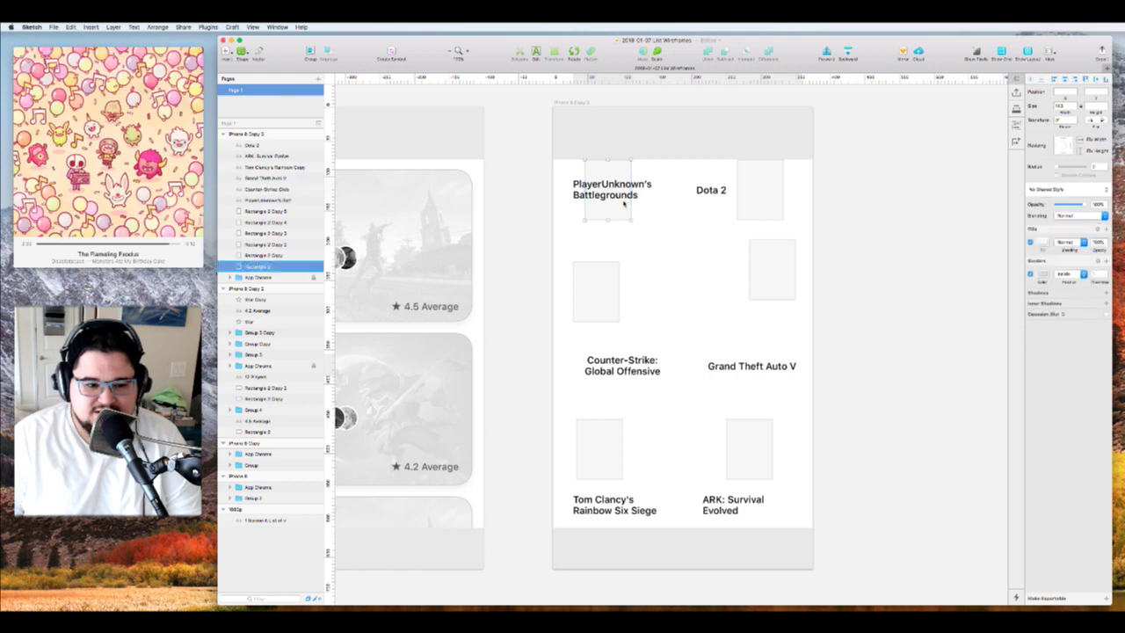
pyautogui.keyDown('shift'); pyautogui.click(708, 189); pyautogui.keyUp('shift')
pyautogui.click(670, 186)
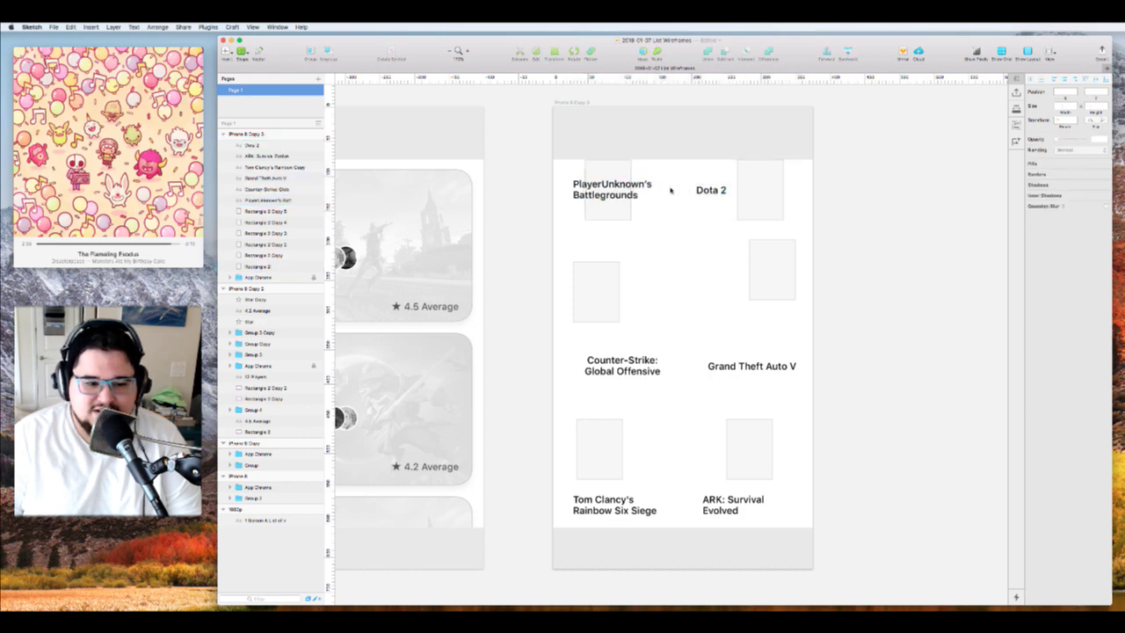
# Undo the centre alignment of the Counter-Strike and Grand Theft Auto V titles
pyautogui.click(607, 189)
pyautogui.keyDown('shift'); pyautogui.click(710, 190); pyautogui.keyUp('shift')
pyautogui.press('super+z')
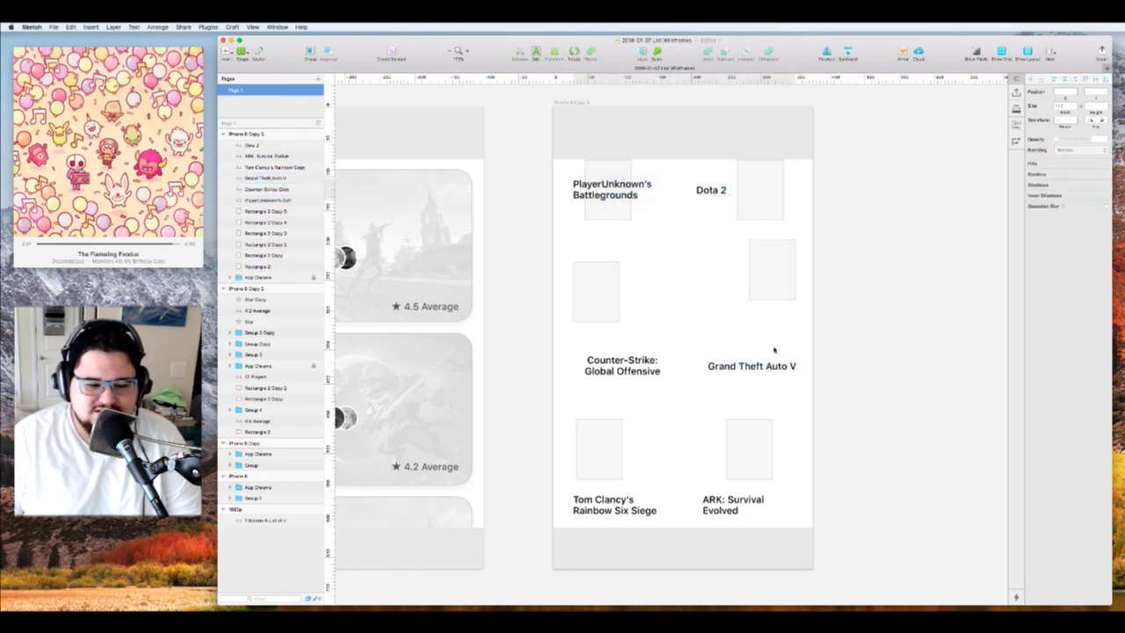
pyautogui.press('super+z')
pyautogui.press('super+z')
pyautogui.press('Escape')
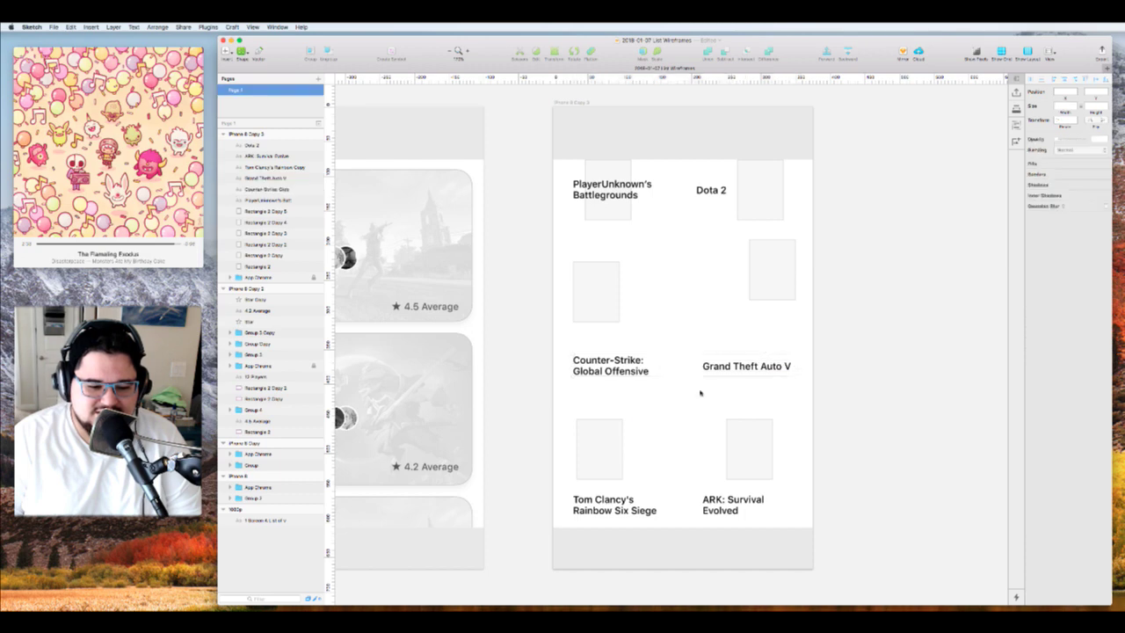
# Set the width of all six placeholder rectangles to 64 px
pyautogui.click(603, 465)
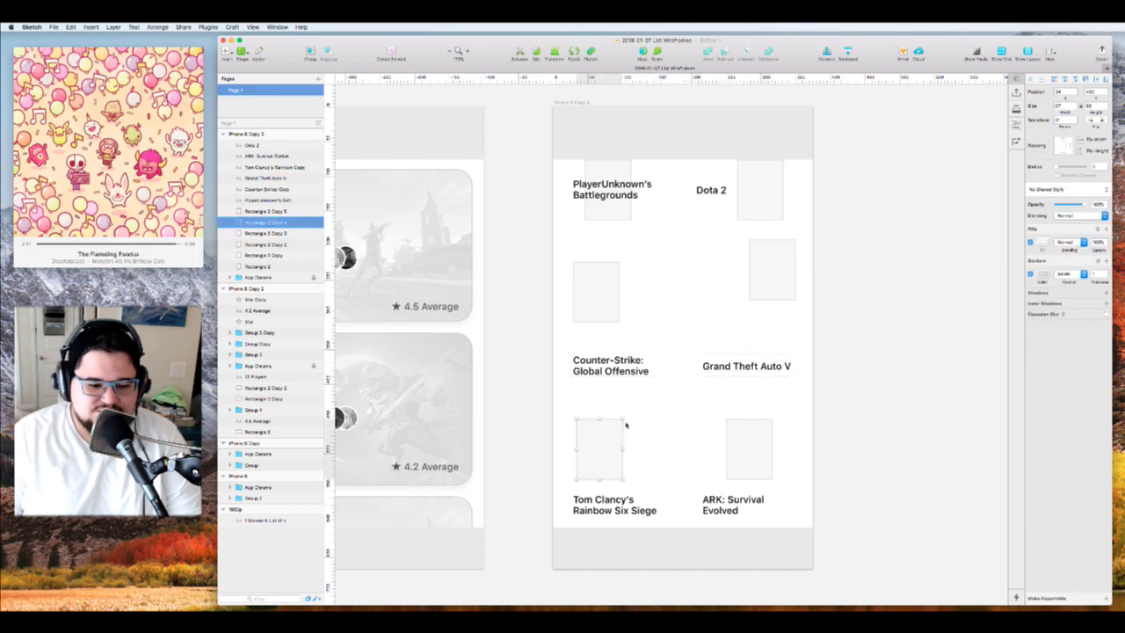
pyautogui.keyDown('shift'); pyautogui.click(748, 446); pyautogui.keyUp('shift')
pyautogui.keyDown('shift'); pyautogui.click(760, 274); pyautogui.keyUp('shift')
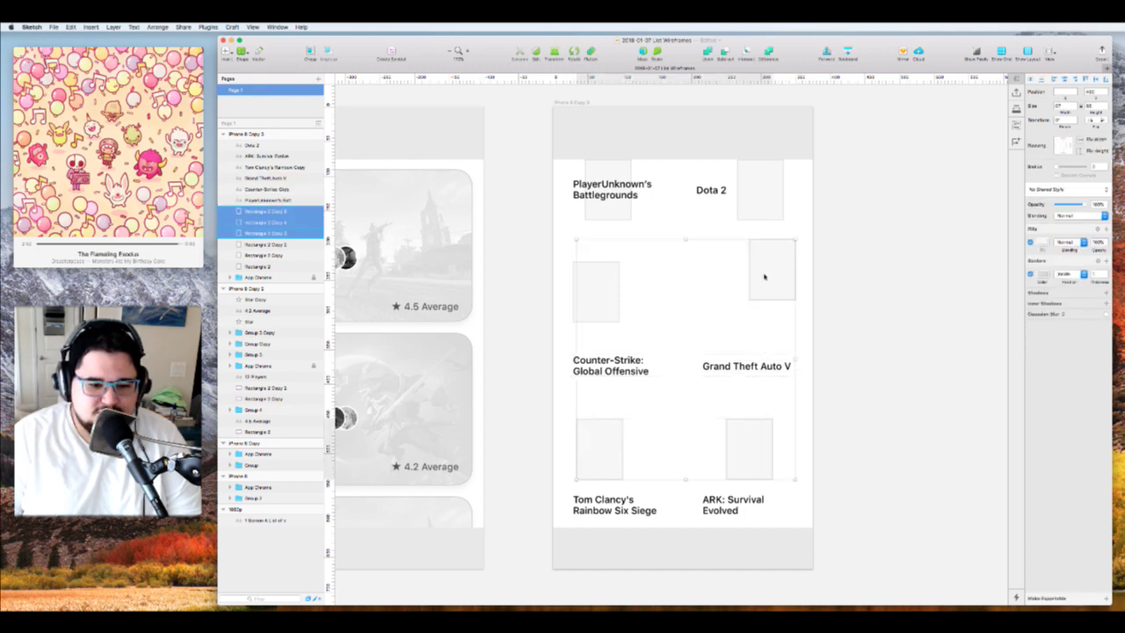
pyautogui.keyDown('shift'); pyautogui.click(595, 309); pyautogui.keyUp('shift')
pyautogui.keyDown('shift'); pyautogui.click(615, 215); pyautogui.keyUp('shift')
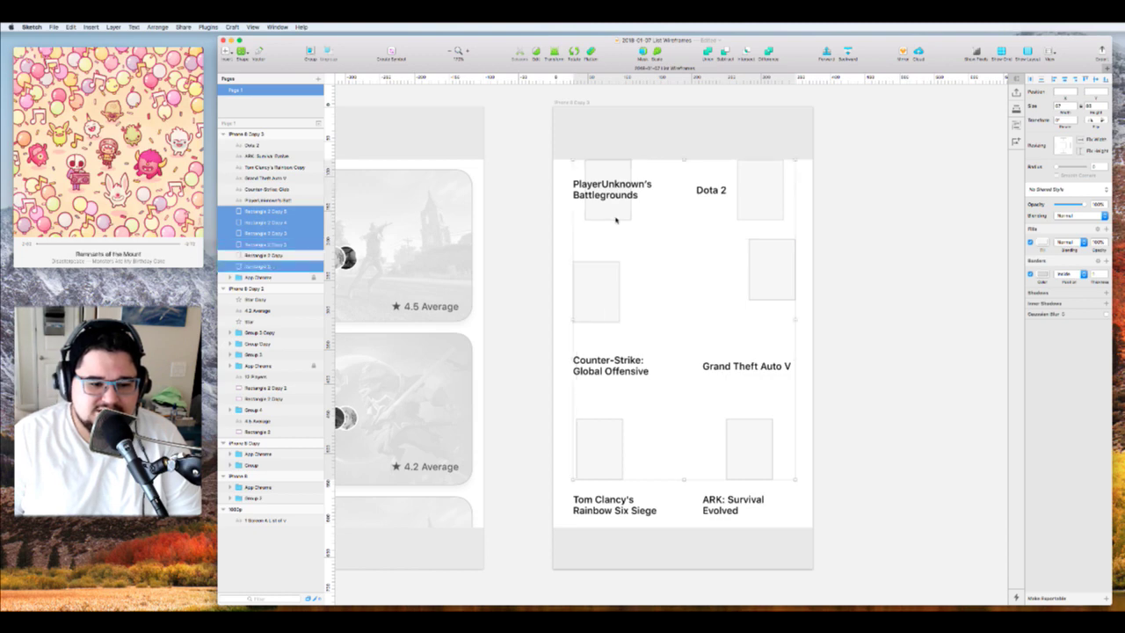
pyautogui.keyDown('shift'); pyautogui.click(775, 208); pyautogui.keyUp('shift')
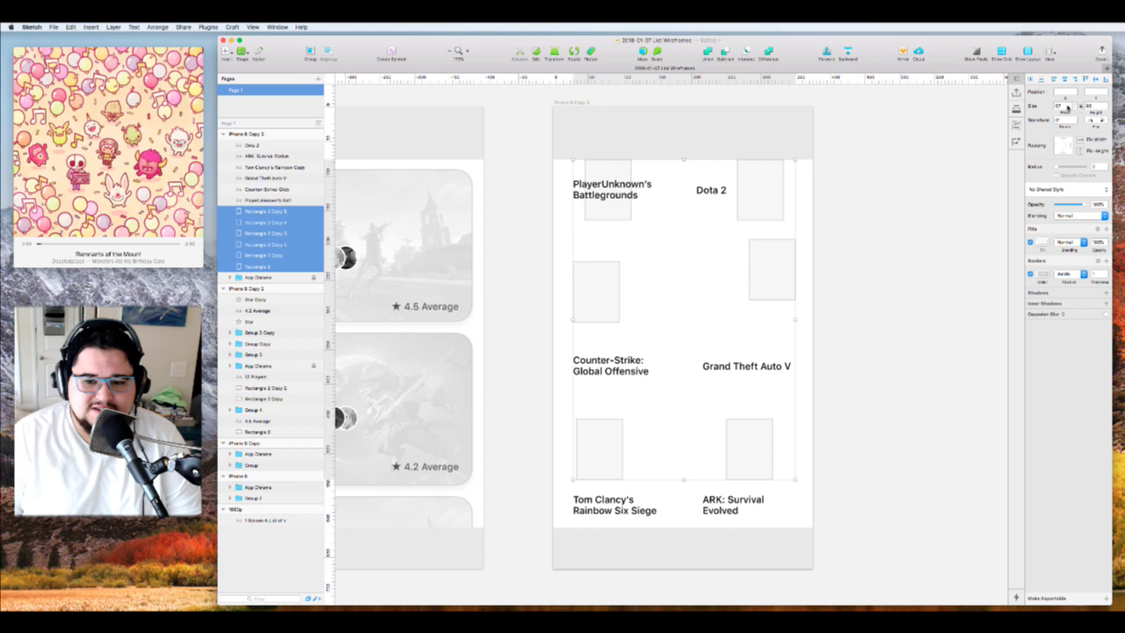
pyautogui.click(1065, 106)
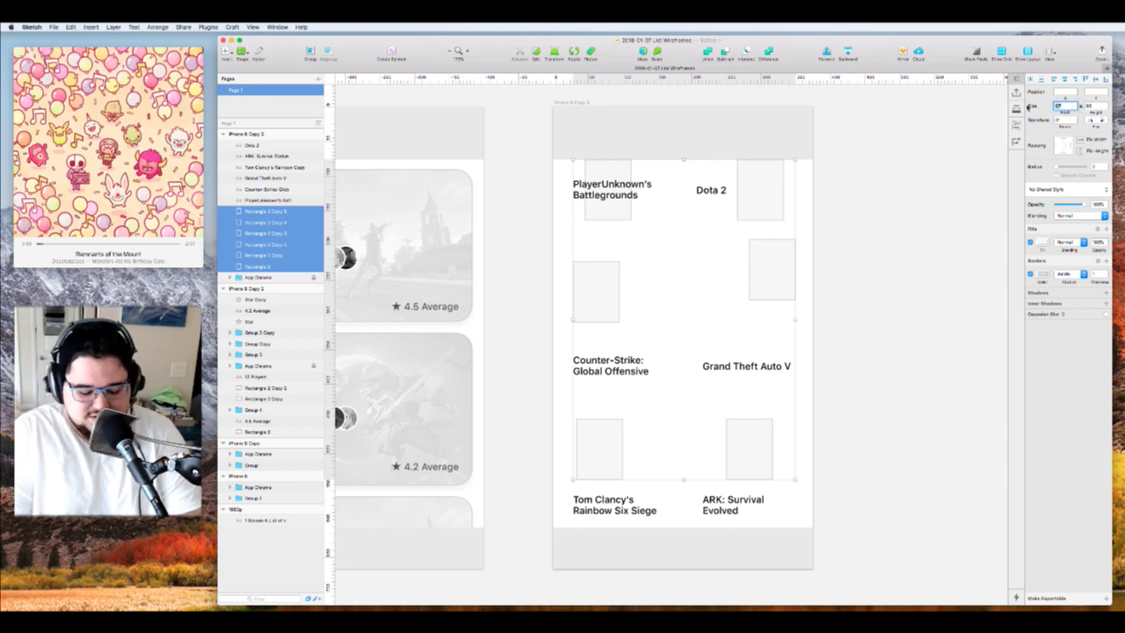
pyautogui.write('64')
pyautogui.press('Return')
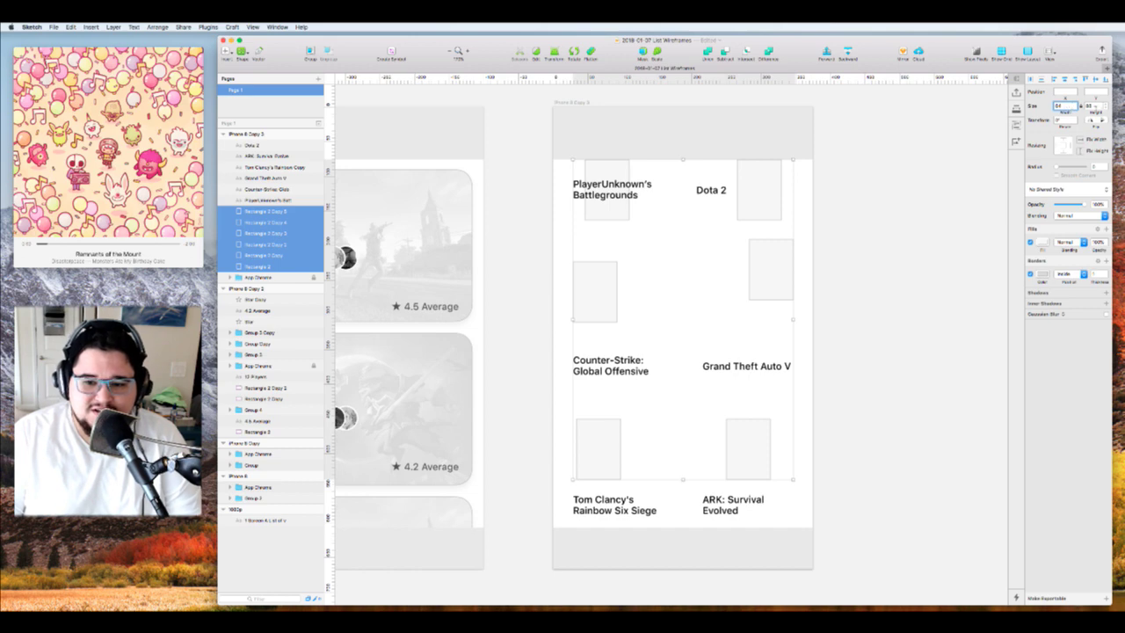
pyautogui.press('Tab')
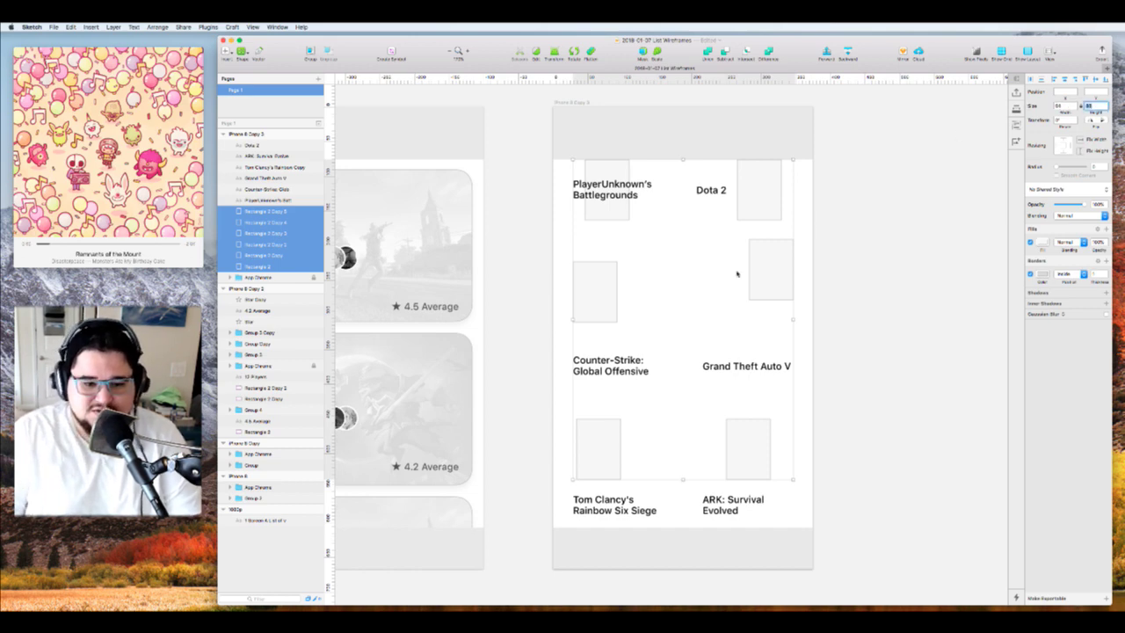
# Delete the four placeholder rectangles below the first row, keeping the ones at PlayerUnknown's Battlegrounds and Dota 2
pyautogui.click(882, 206)
pyautogui.click(779, 249)
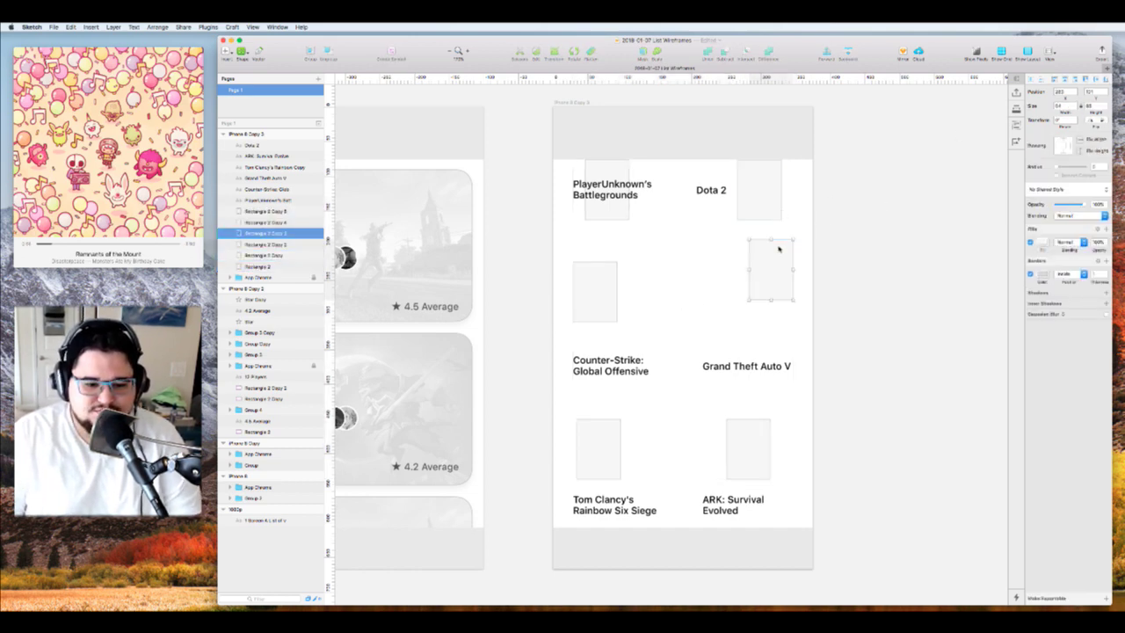
pyautogui.keyDown('shift'); pyautogui.click(598, 295); pyautogui.keyUp('shift')
pyautogui.keyDown('shift'); pyautogui.click(603, 453); pyautogui.keyUp('shift')
pyautogui.keyDown('shift'); pyautogui.click(738, 454); pyautogui.keyUp('shift')
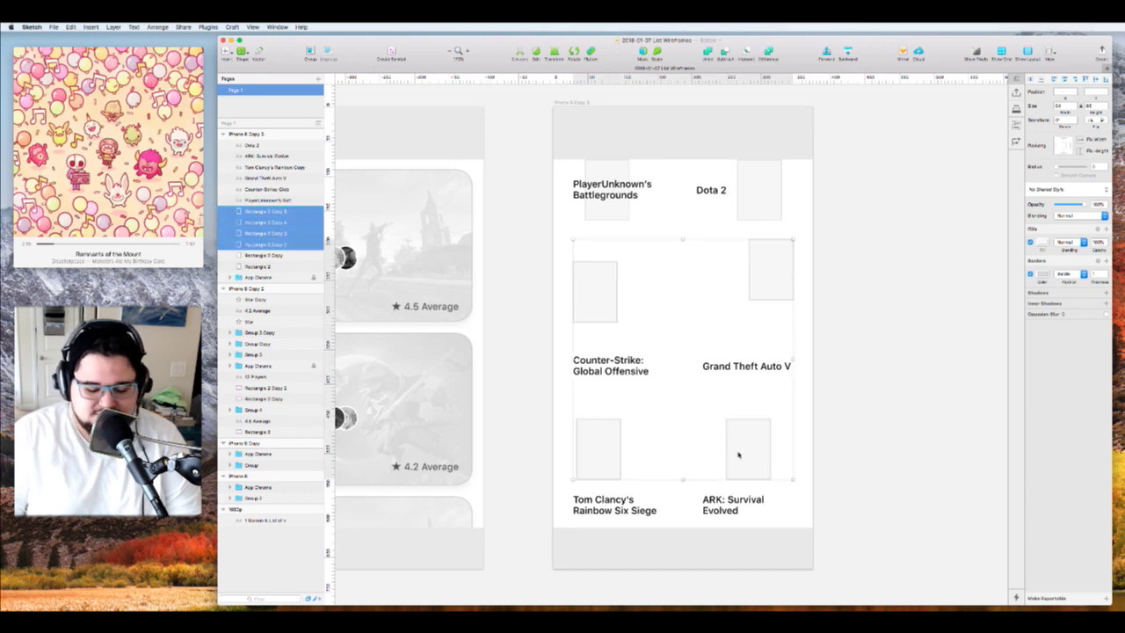
pyautogui.press('Delete')
# Shift the two remaining placeholders together until the first one touches the artboard's left edge
pyautogui.click(754, 169)
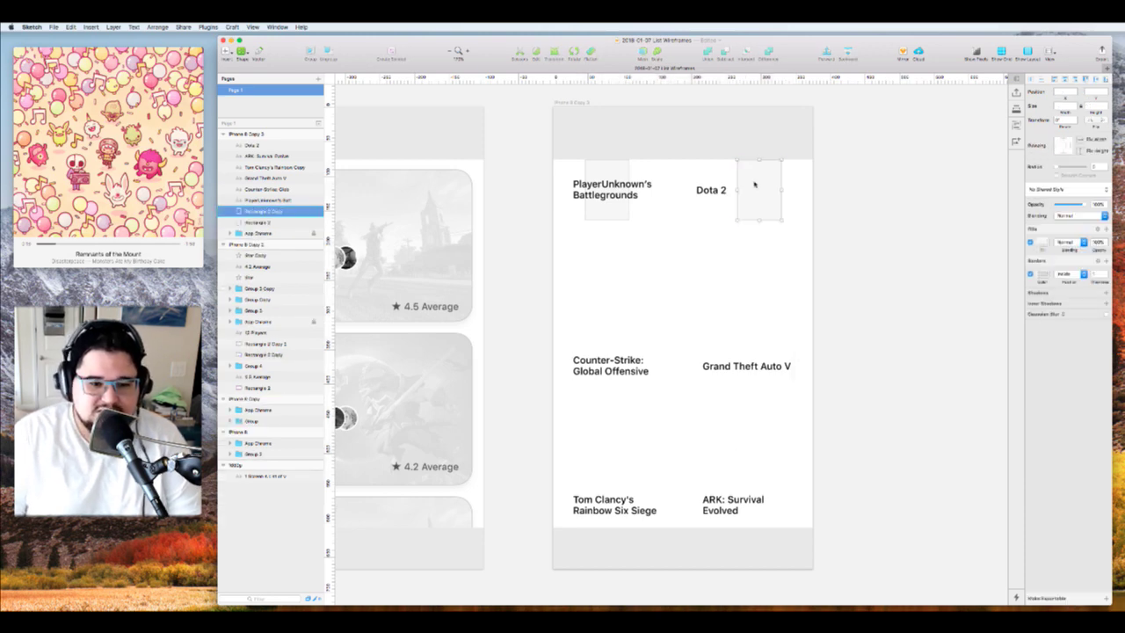
pyautogui.keyDown('shift'); pyautogui.click(605, 168); pyautogui.keyUp('shift')
pyautogui.moveTo(616, 168); pyautogui.dragTo(585, 172)
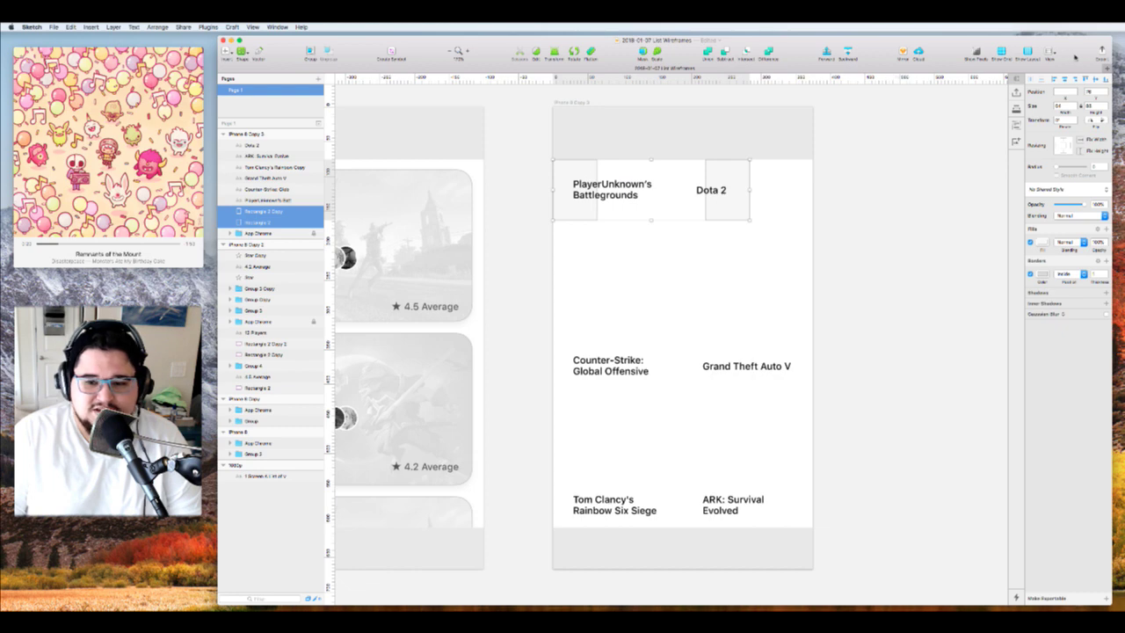
pyautogui.click(1065, 105)
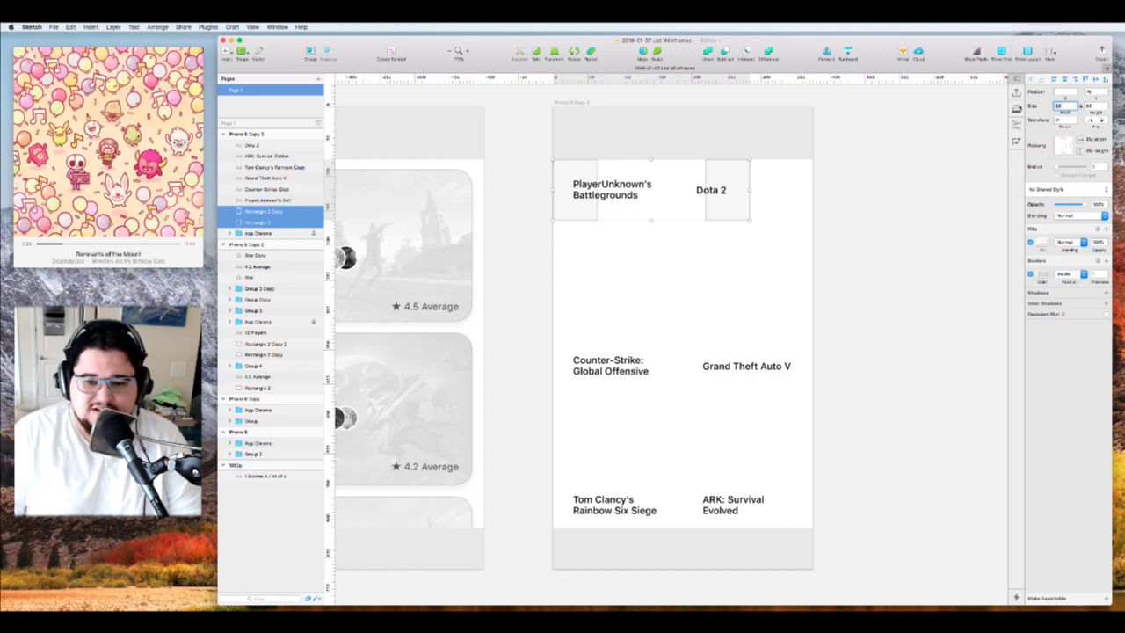
pyautogui.write('5')
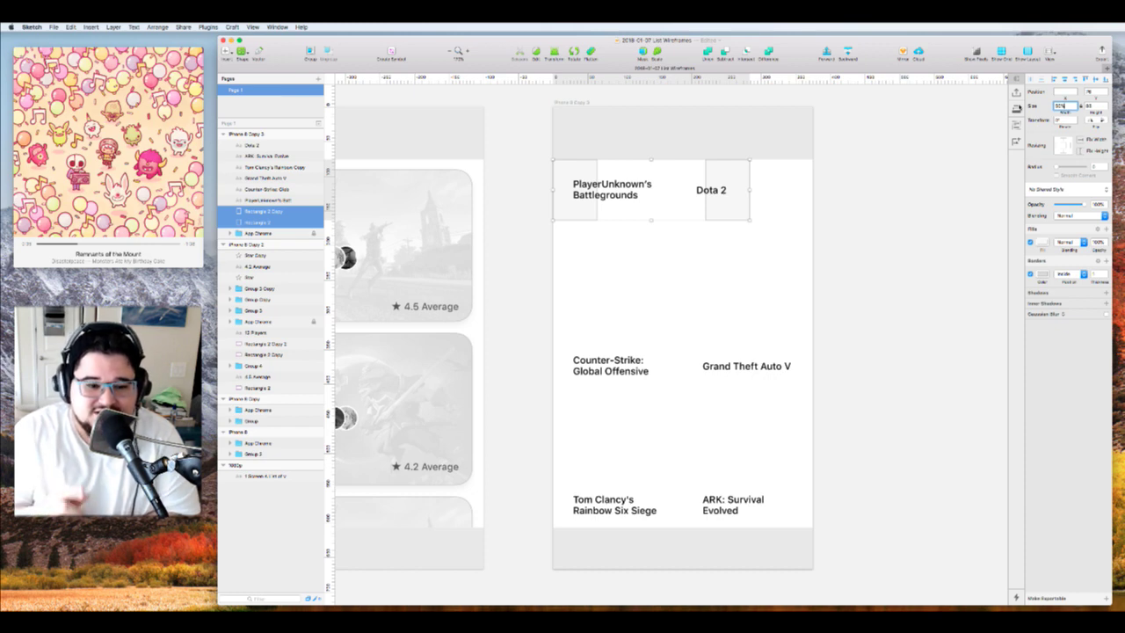
pyautogui.press('Return')
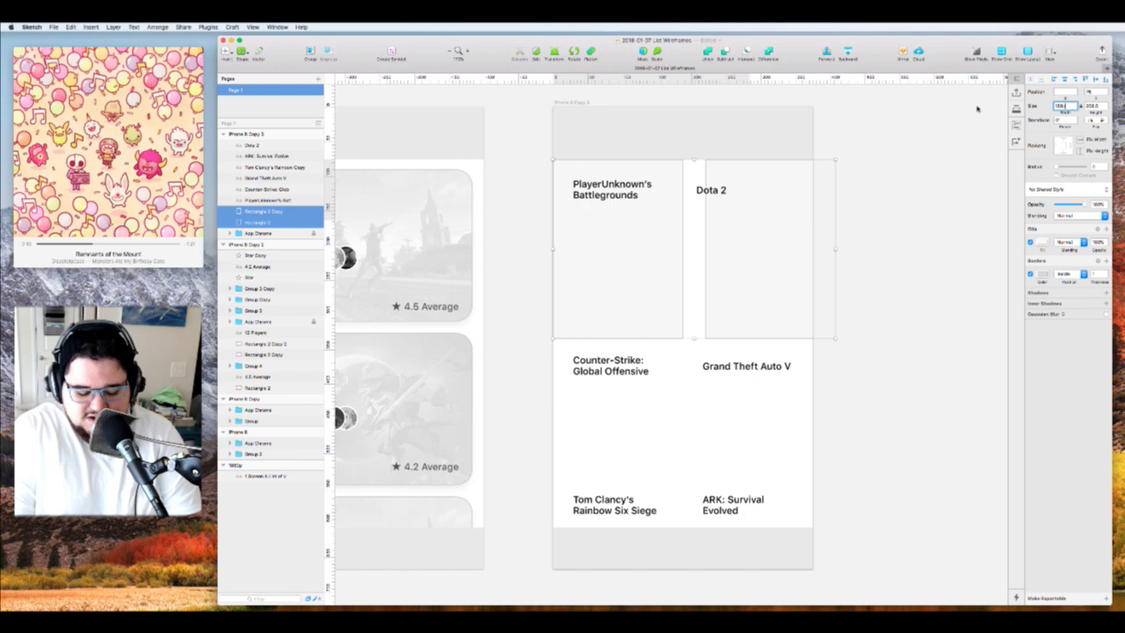
pyautogui.write('138')
pyautogui.press('Return')
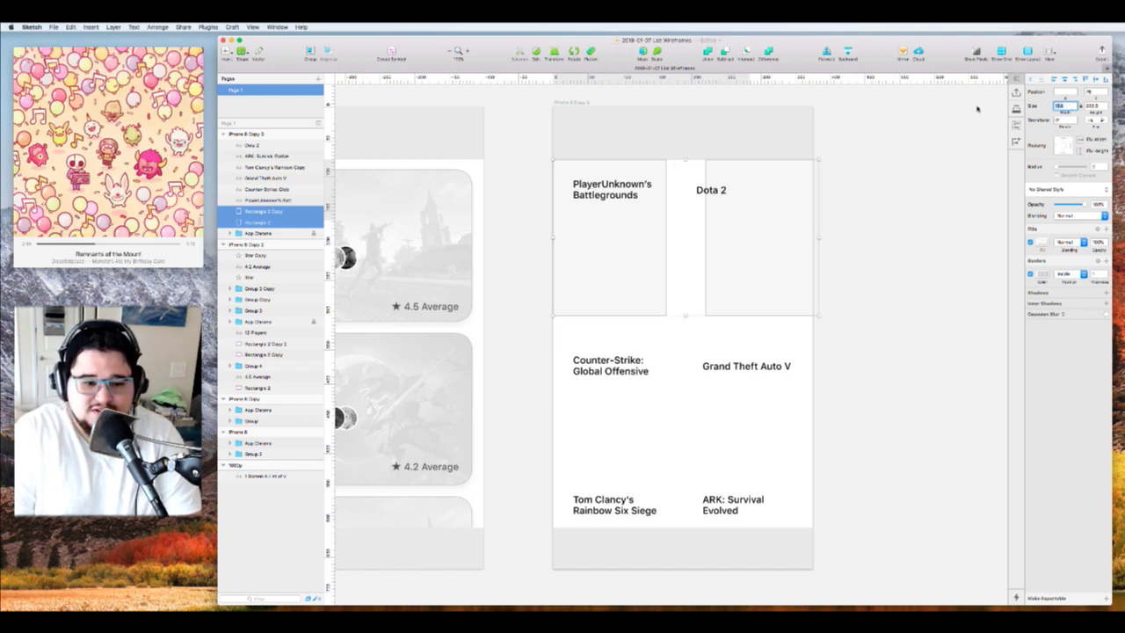
pyautogui.write('1')
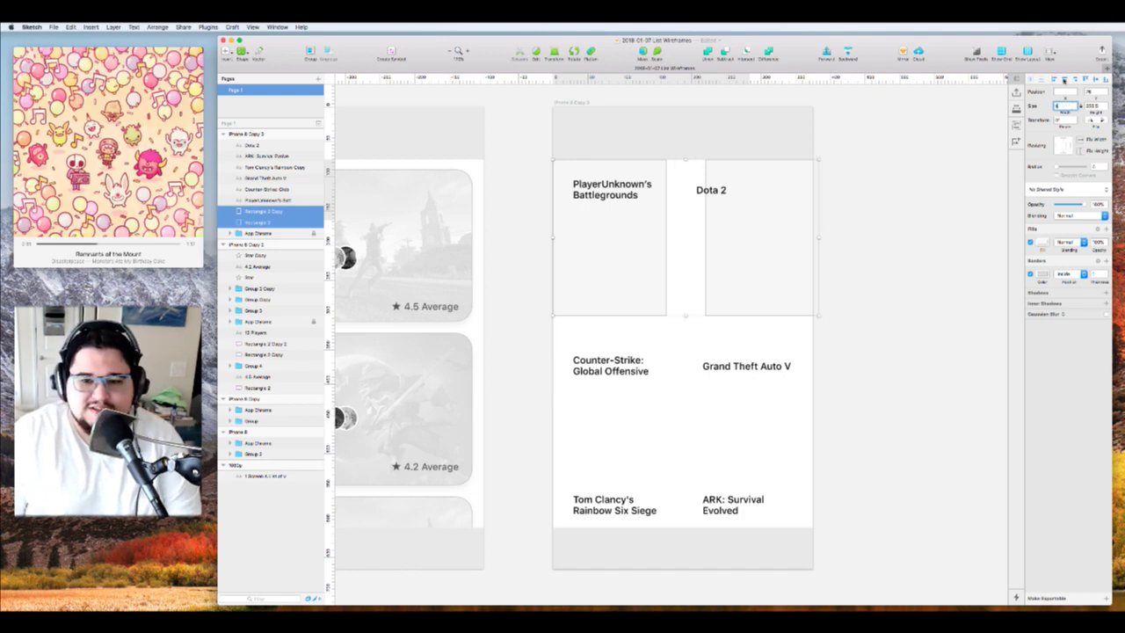
pyautogui.press('Return')
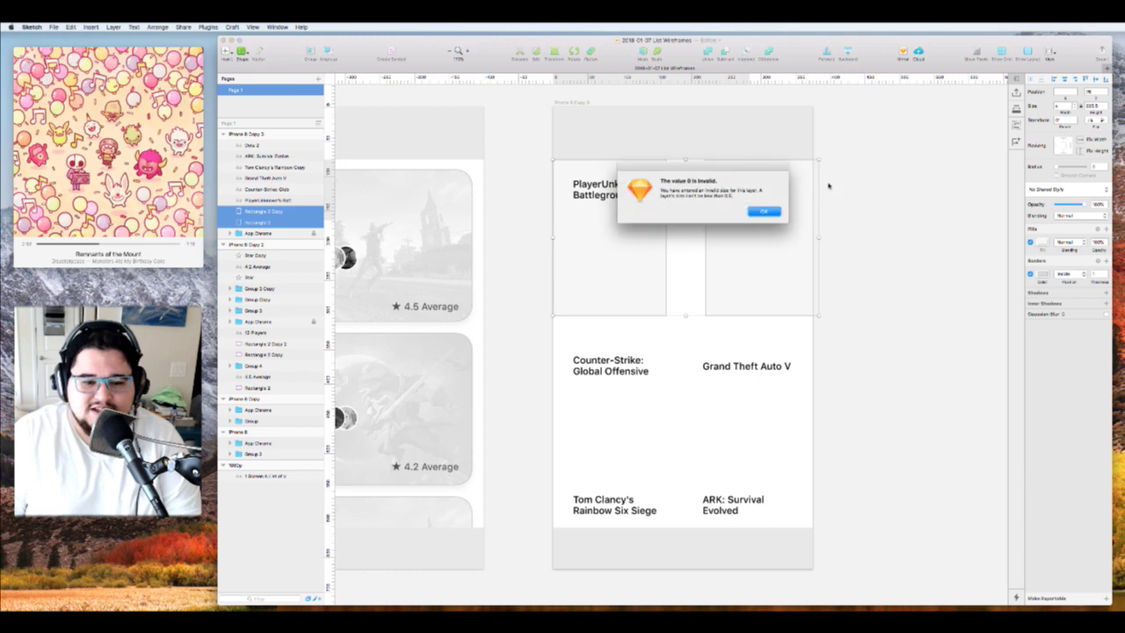
pyautogui.click(777, 212)
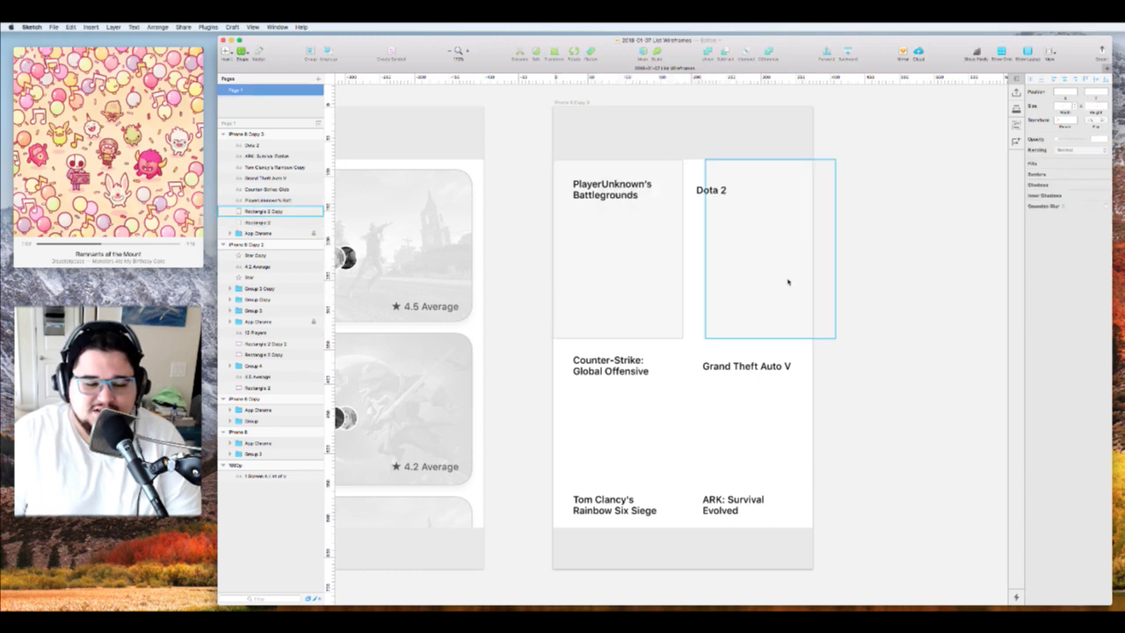
pyautogui.press('super+z')
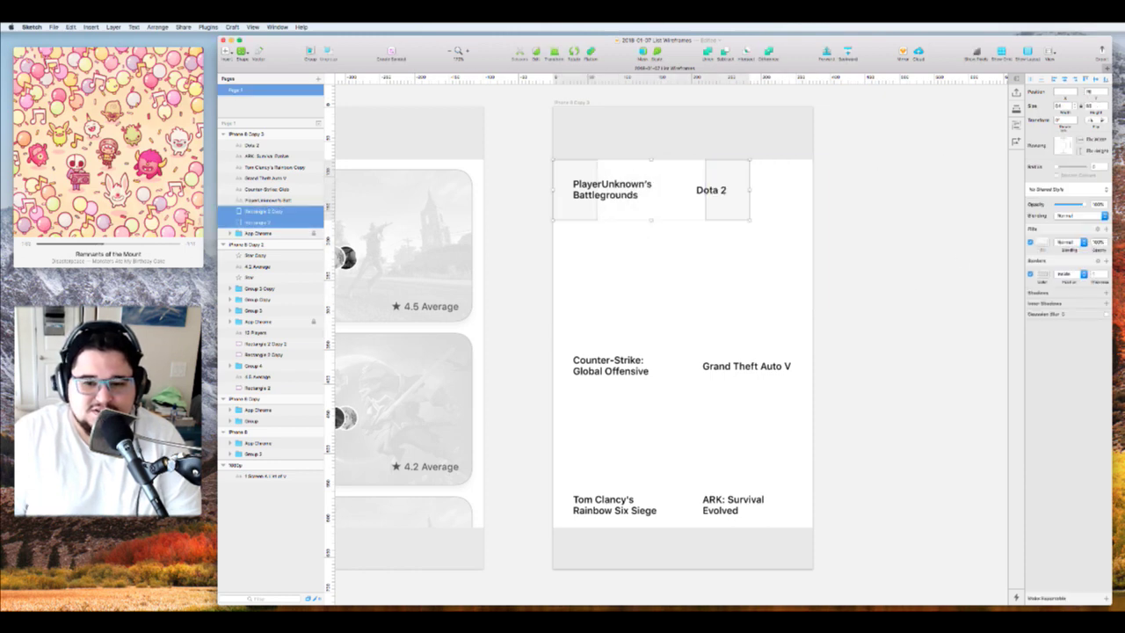
# Resize both placeholders proportionally to 50% of the artboard width, minus 24 px
pyautogui.click(1062, 107)
pyautogui.write('50%')
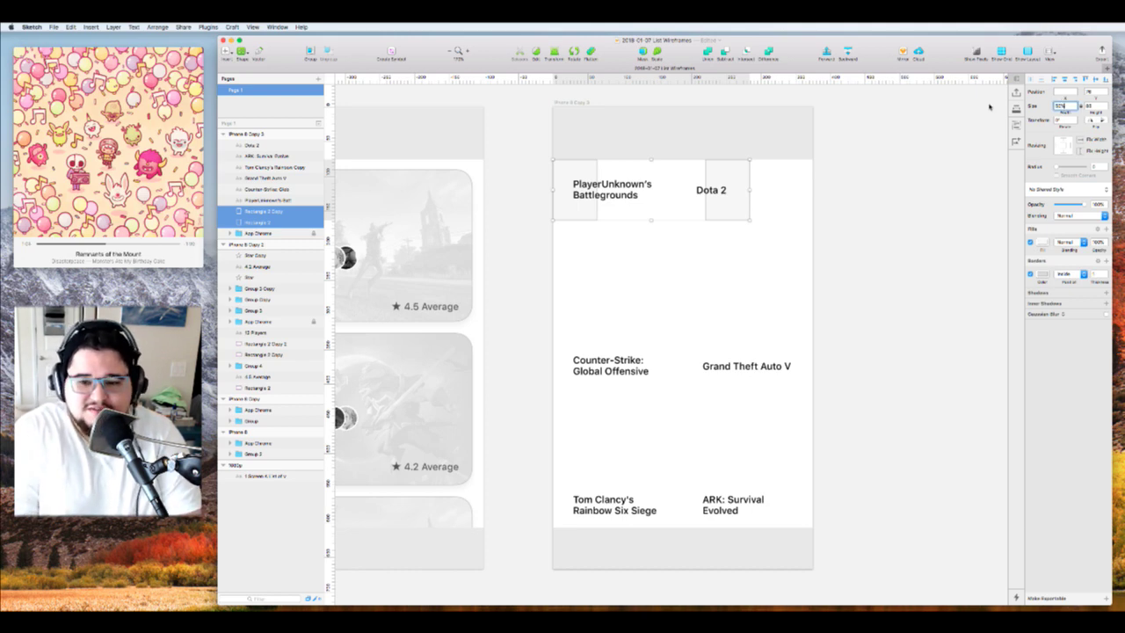
pyautogui.press('Return')
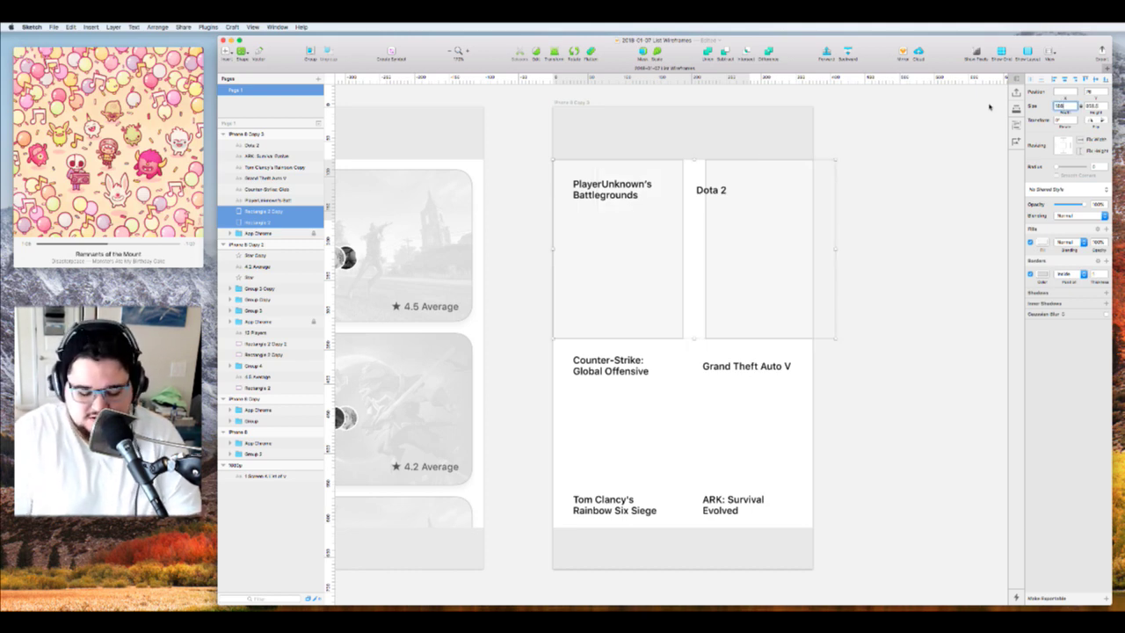
pyautogui.write('-24')
pyautogui.press('Return')
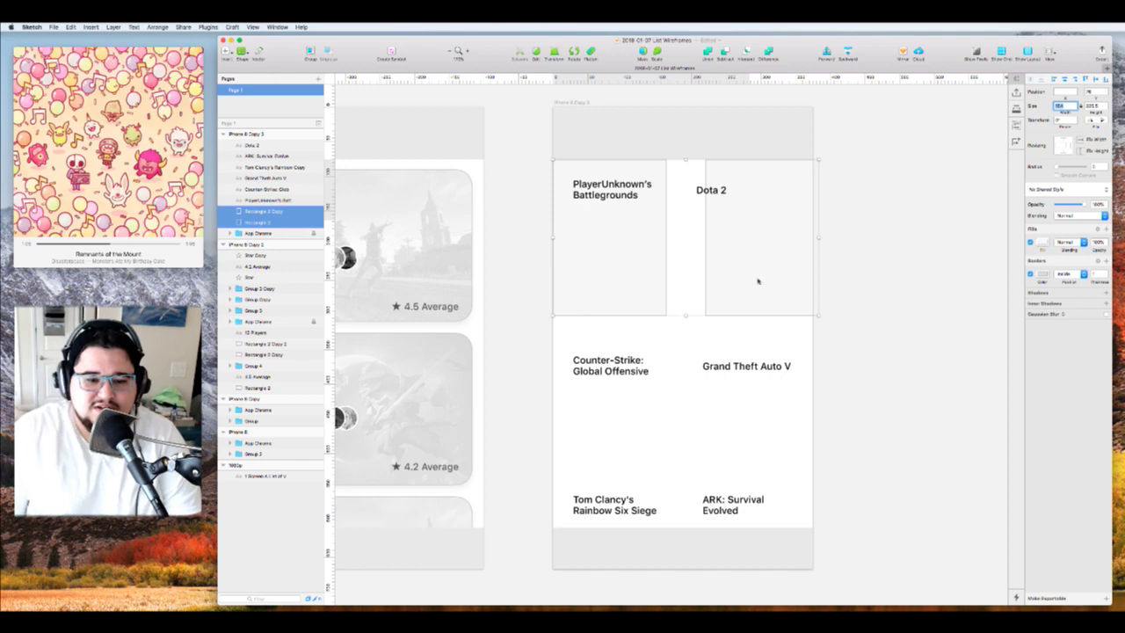
# Inset the Dota 2 and PlayerUnknown's placeholders about 12 px from the artboard's right and left edges respectively
pyautogui.click(783, 318)
pyautogui.moveTo(797, 311); pyautogui.dragTo(790, 307)
pyautogui.keyDown('shift'); pyautogui.click(644, 297); pyautogui.keyUp('shift')
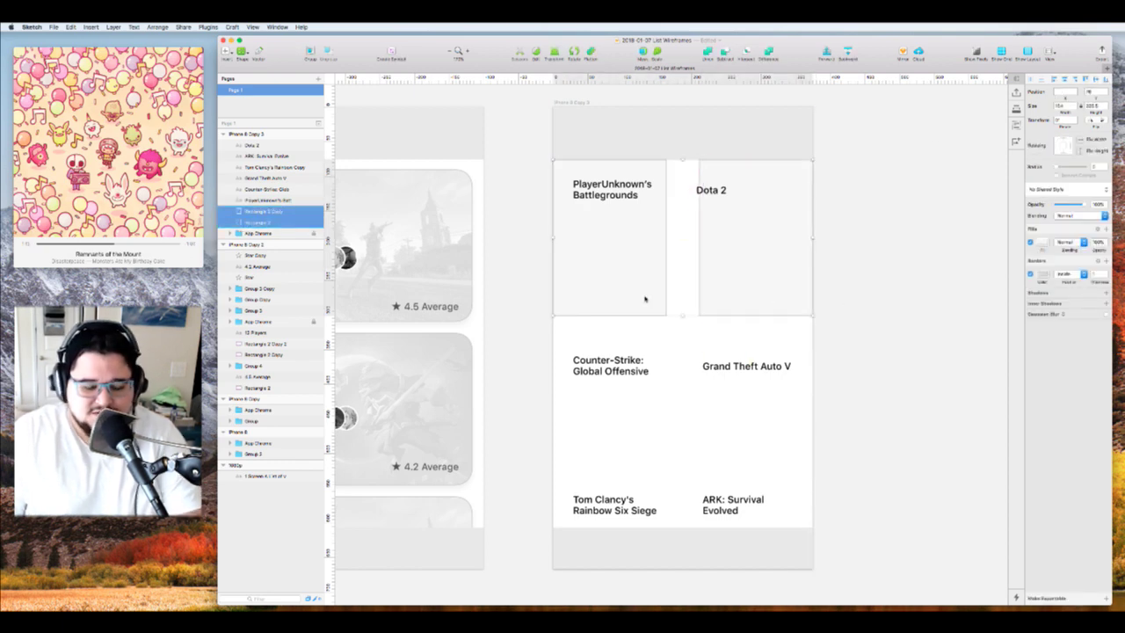
pyautogui.click(797, 319)
pyautogui.click(767, 298)
pyautogui.hotkey('shift', 'Left')
pyautogui.press('Left')
pyautogui.press('Left')
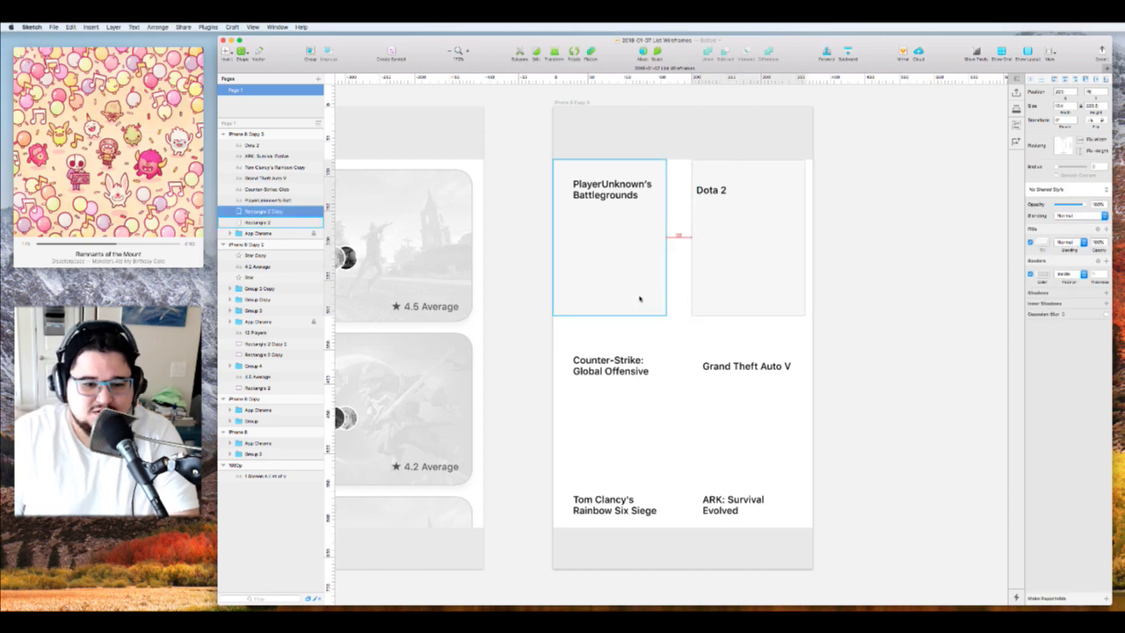
pyautogui.click(630, 291)
pyautogui.hotkey('shift', 'Right')
pyautogui.press('Right')
pyautogui.press('Right')
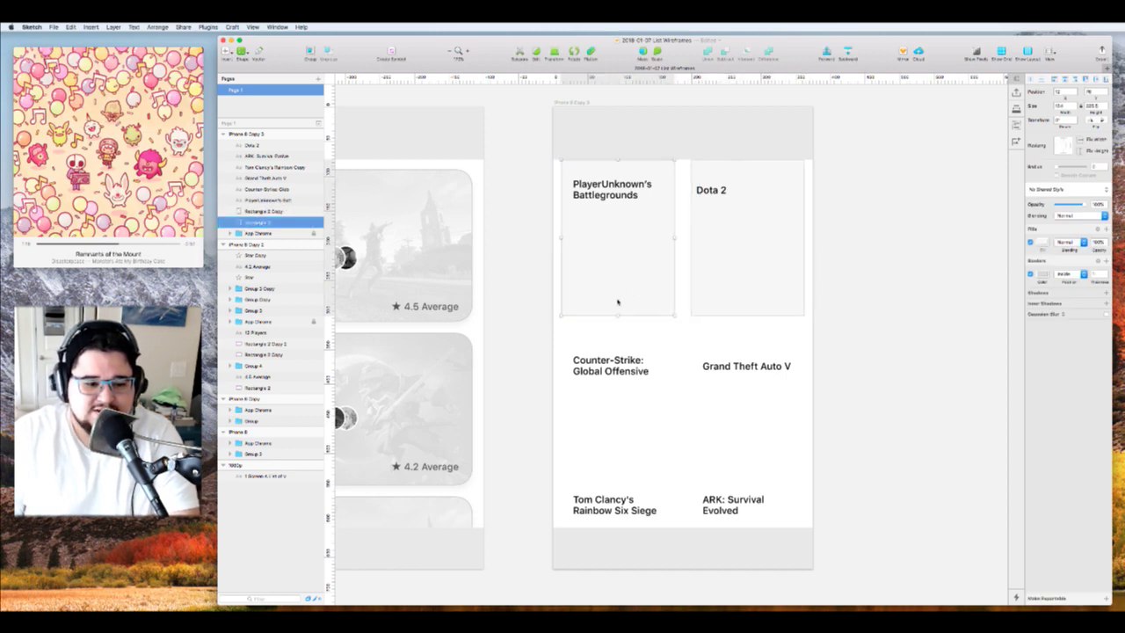
# Nudge both placeholders further inward so their side margins are about 18 px
pyautogui.press('Right')
pyautogui.press('Right')
pyautogui.press('Right')
pyautogui.press('Right')
pyautogui.click(748, 304)
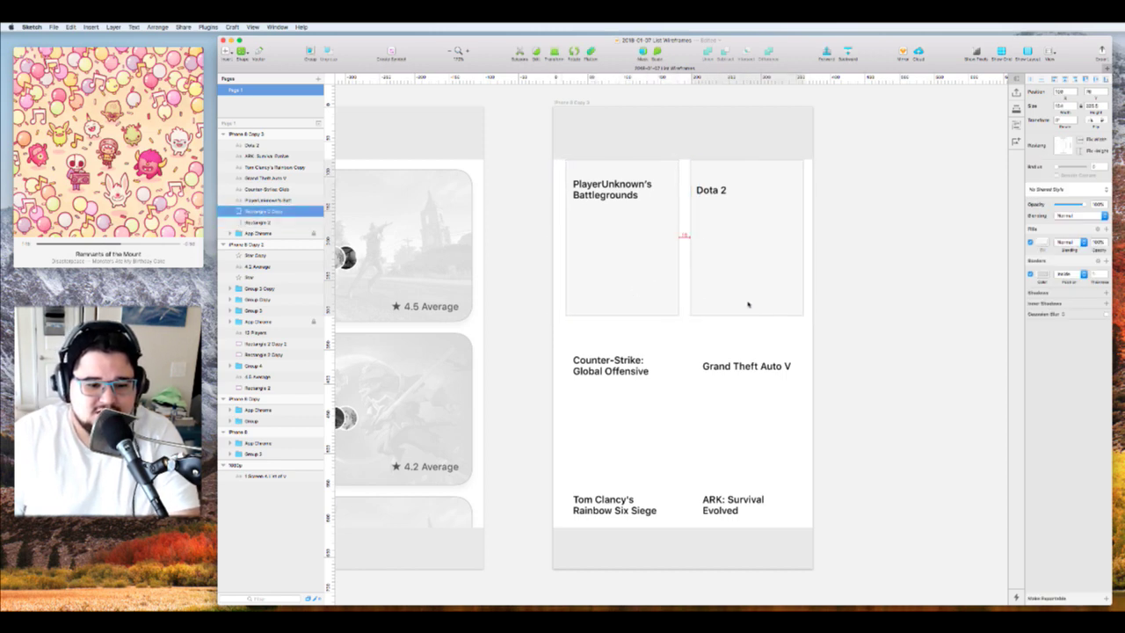
pyautogui.press('Left')
pyautogui.press('Left')
pyautogui.press('Left')
pyautogui.press('Left')
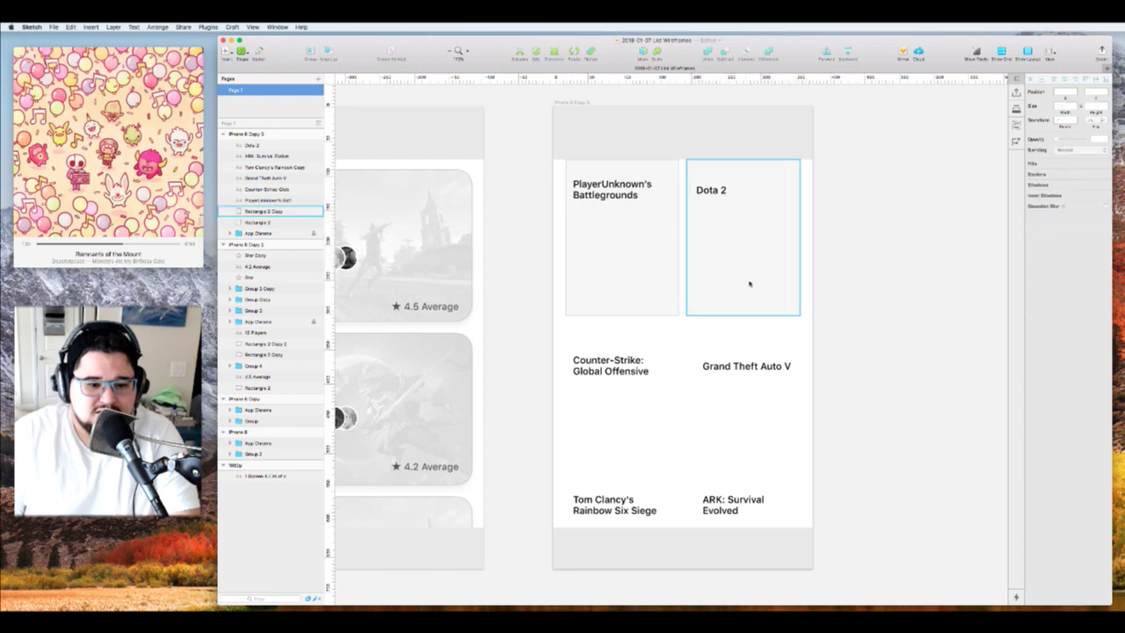
# Move both placeholders down together to leave a 16 px gap below the header area
pyautogui.keyDown('shift'); pyautogui.click(656, 302); pyautogui.keyUp('shift')
pyautogui.hotkey('shift', 'Down')
pyautogui.hotkey('shift', 'Down')
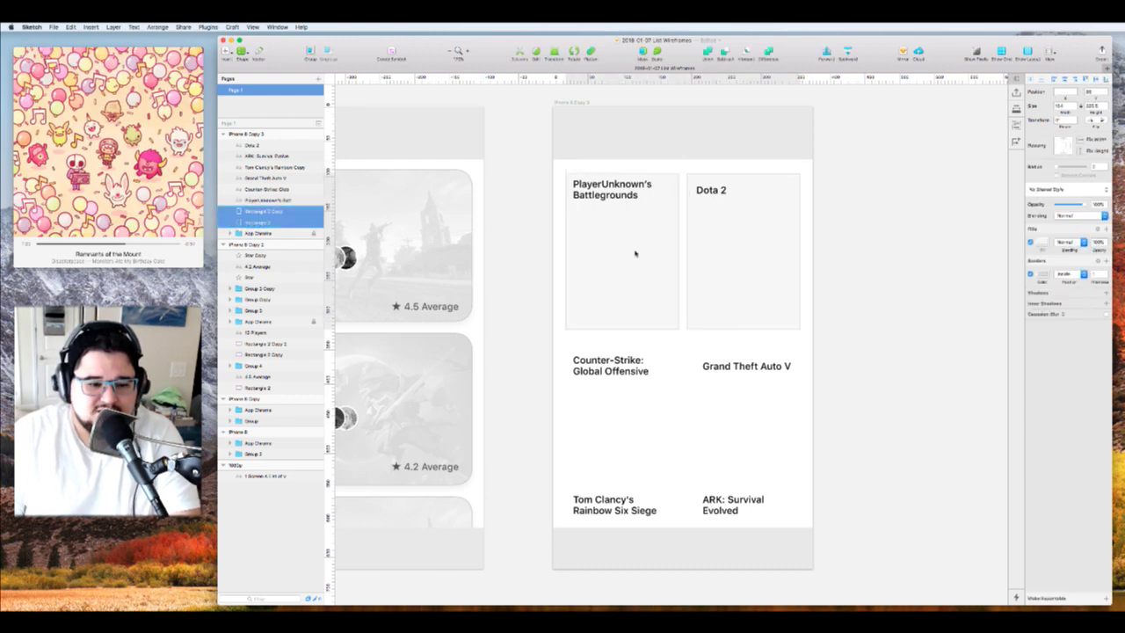
pyautogui.press('Up')
pyautogui.press('Up')
pyautogui.press('Up')
pyautogui.press('Up')
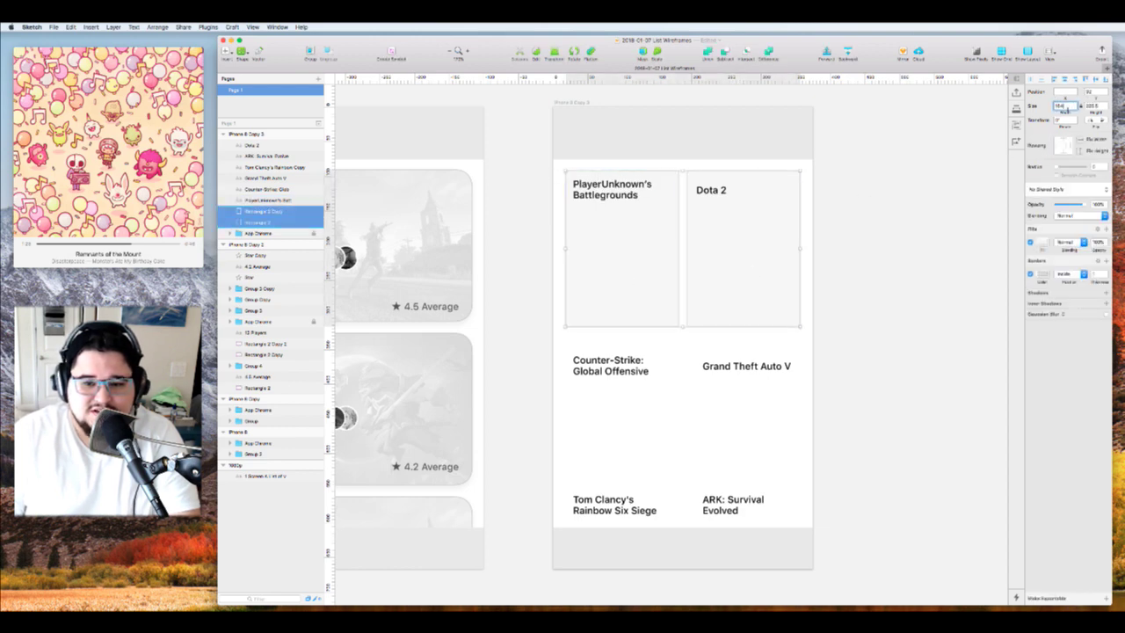
# Reduce the width of both placeholders proportionally to 158 px
pyautogui.click(1063, 106)
pyautogui.press('Down')
pyautogui.press('Down')
pyautogui.press('Down')
pyautogui.press('Down')
pyautogui.press('Down')
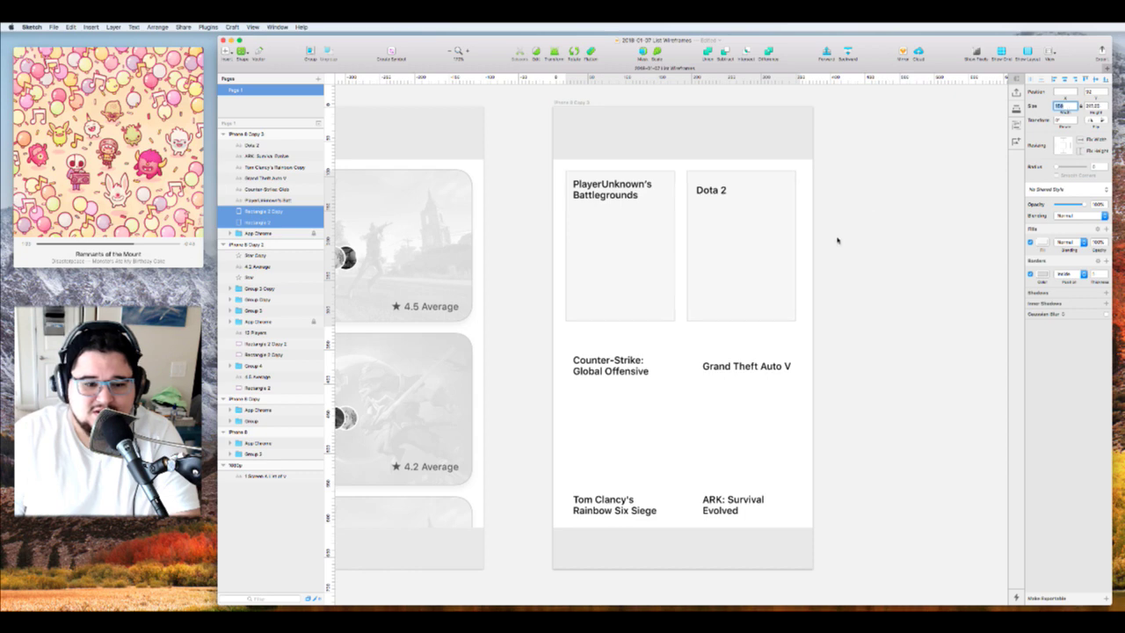
# Reposition the Dota 2 placeholder with a 16 px margin from the artboard's right edge
pyautogui.click(871, 261)
pyautogui.moveTo(746, 278); pyautogui.dragTo(766, 281)
pyautogui.hotkey('shift', 'Left')
pyautogui.hotkey('shift', 'Left')
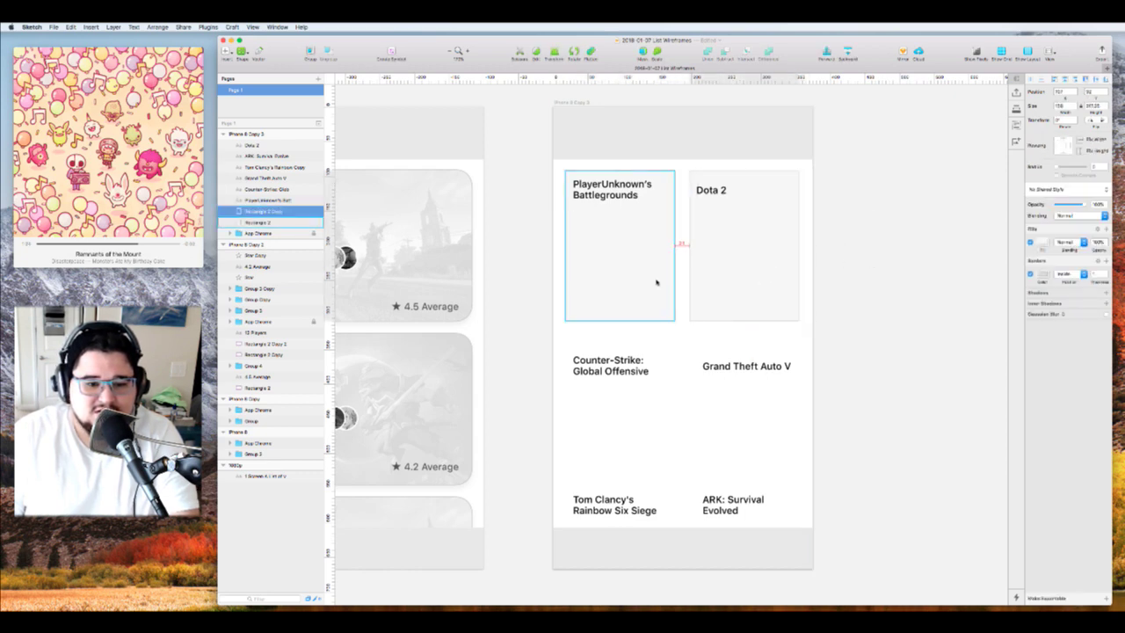
pyautogui.press('Right')
pyautogui.press('Right')
pyautogui.press('Right')
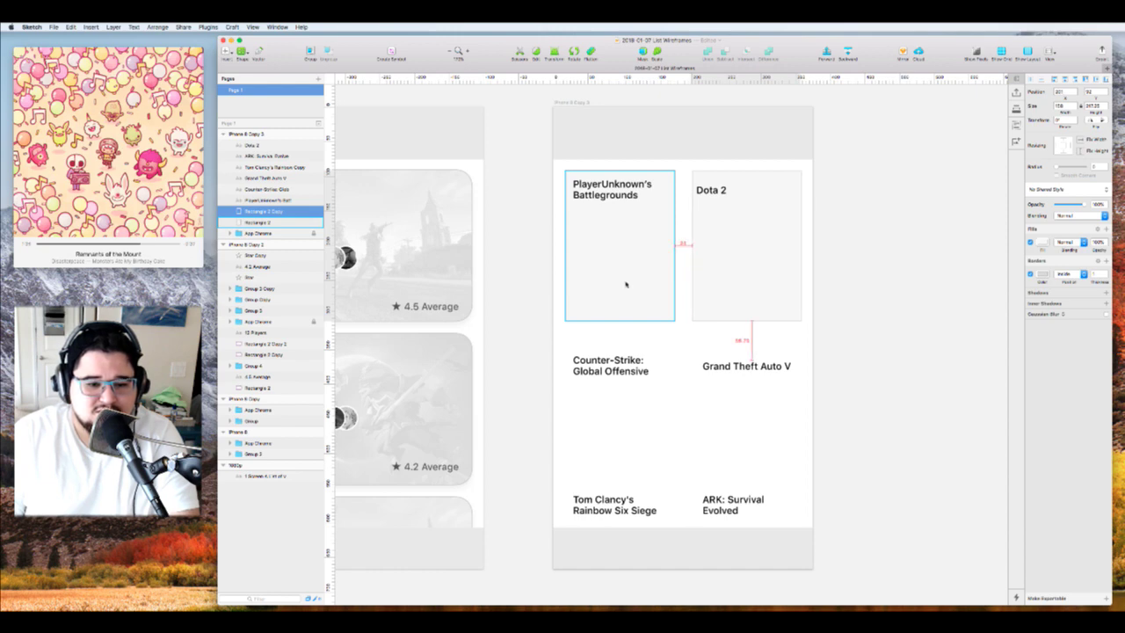
# Reposition the PlayerUnknown's Battlegrounds placeholder with a margin of about 16 px from the artboard's left edge
pyautogui.moveTo(624, 290); pyautogui.dragTo(612, 290)
pyautogui.hotkey('shift', 'Right')
pyautogui.hotkey('shift', 'Right')
pyautogui.press('Left')
pyautogui.press('Left')
pyautogui.press('Left')
pyautogui.press('Left')
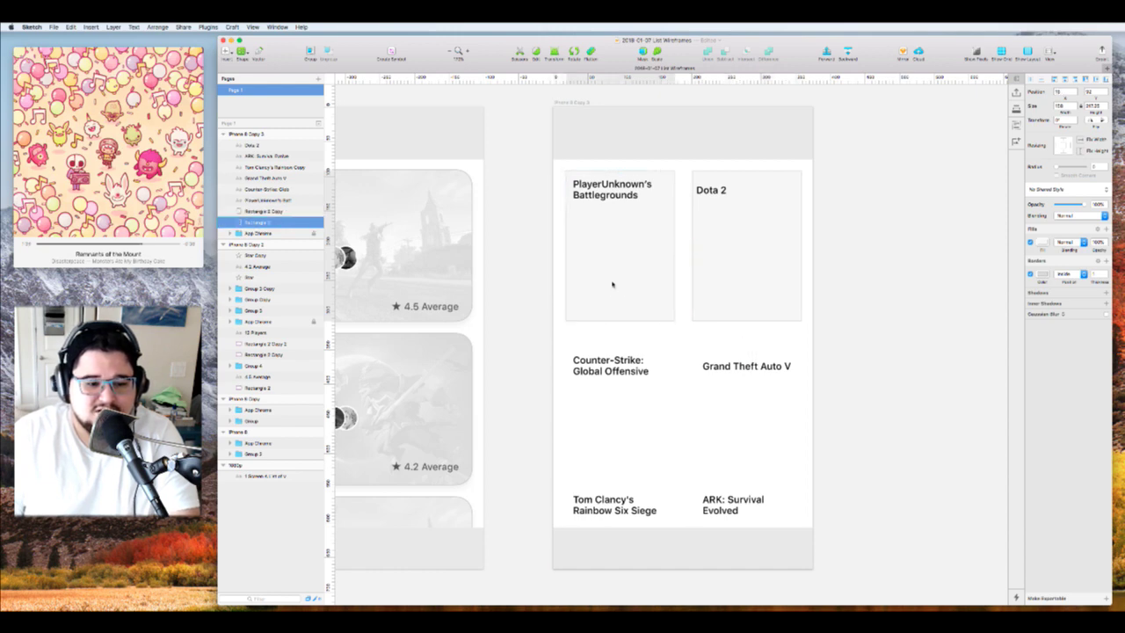
# Set the width of both game placeholders to 164 px, scaling their height proportionally
pyautogui.keyDown('shift'); pyautogui.click(759, 270); pyautogui.keyUp('shift')
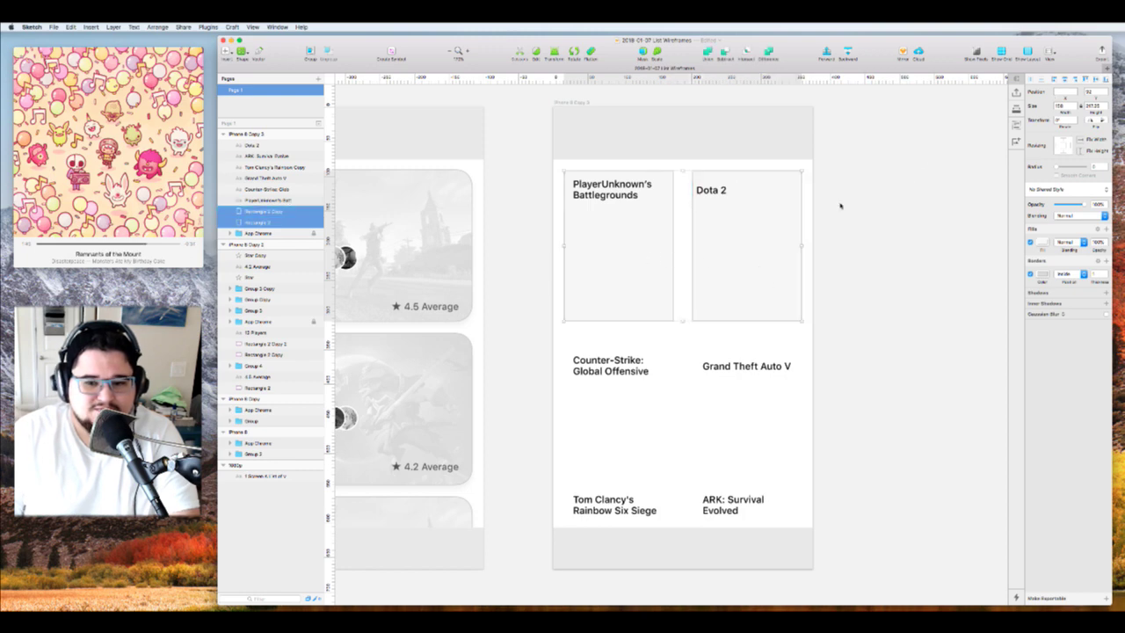
pyautogui.moveTo(1067, 106); pyautogui.dragTo(1002, 108)
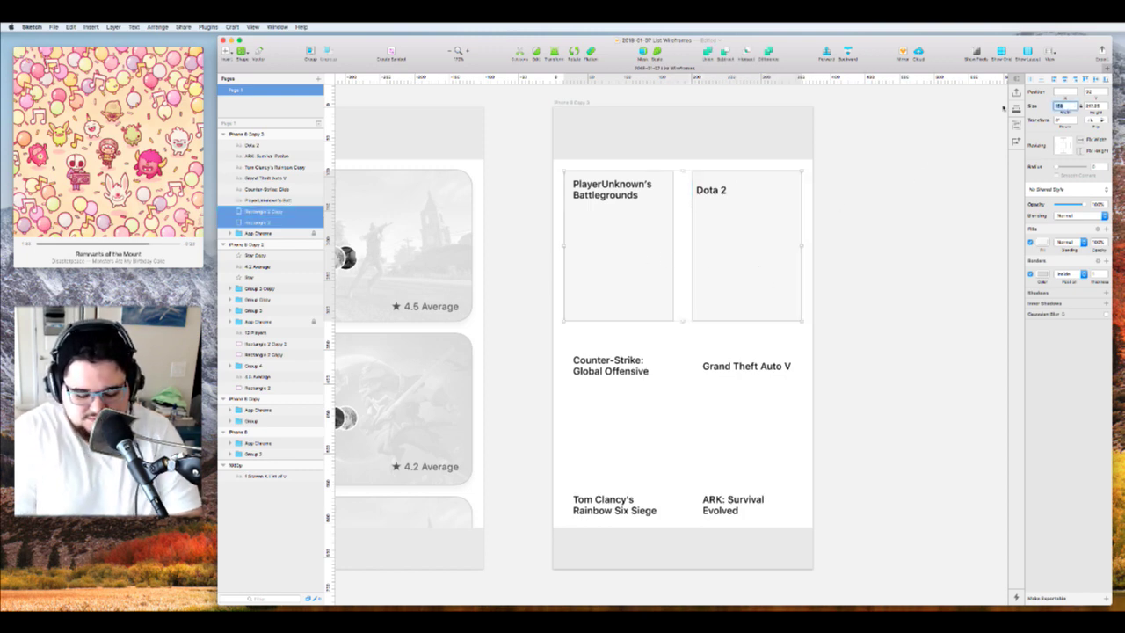
pyautogui.write('15')
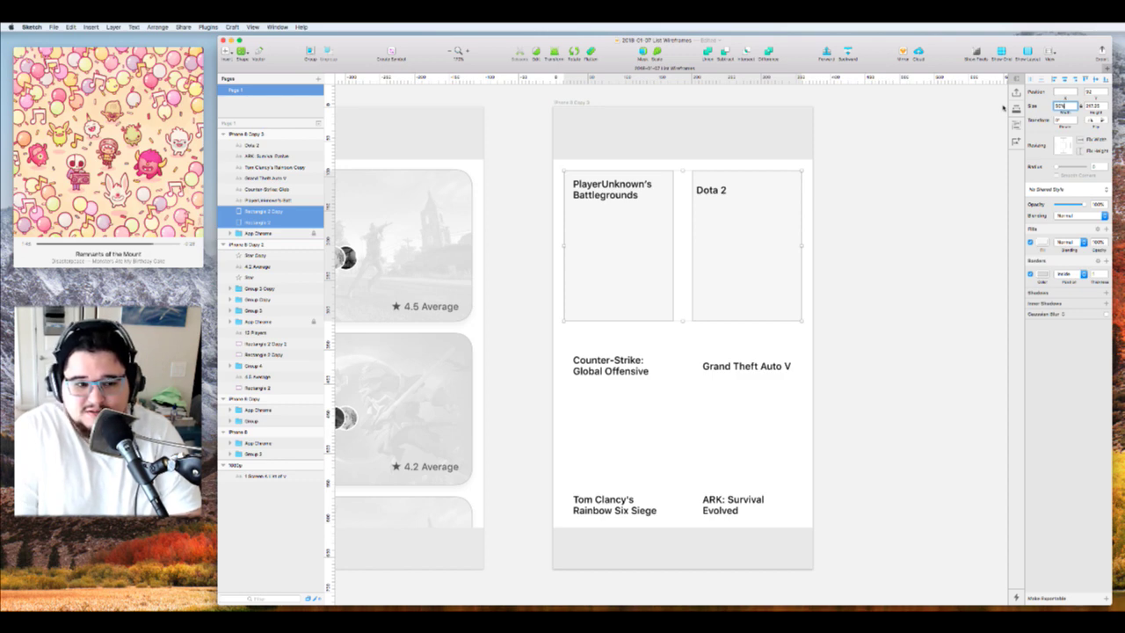
pyautogui.write('188')
pyautogui.press('Return')
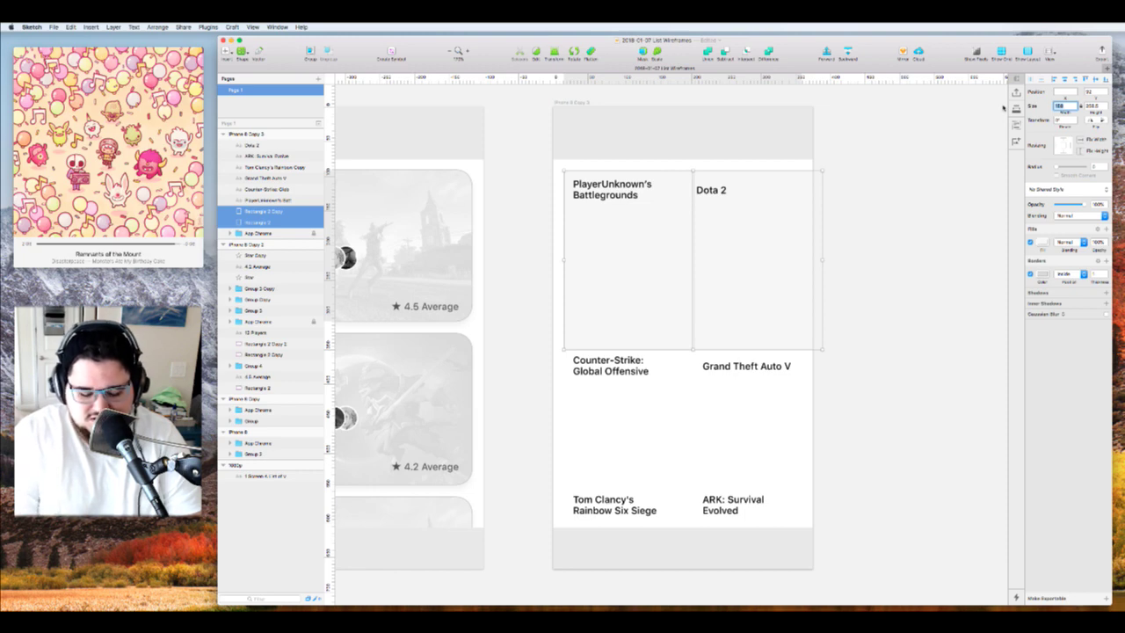
pyautogui.write('150')
pyautogui.press('Return')
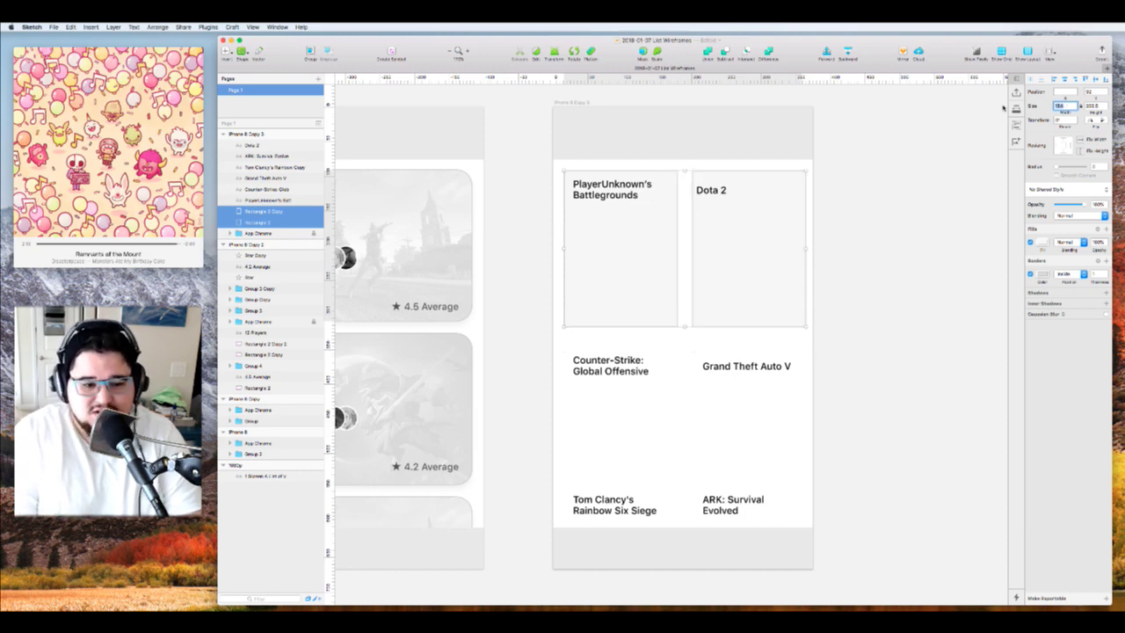
# Reposition the PlayerUnknown's Battlegrounds placeholder with a 16 px margin from the artboard's left edge
pyautogui.click(853, 252)
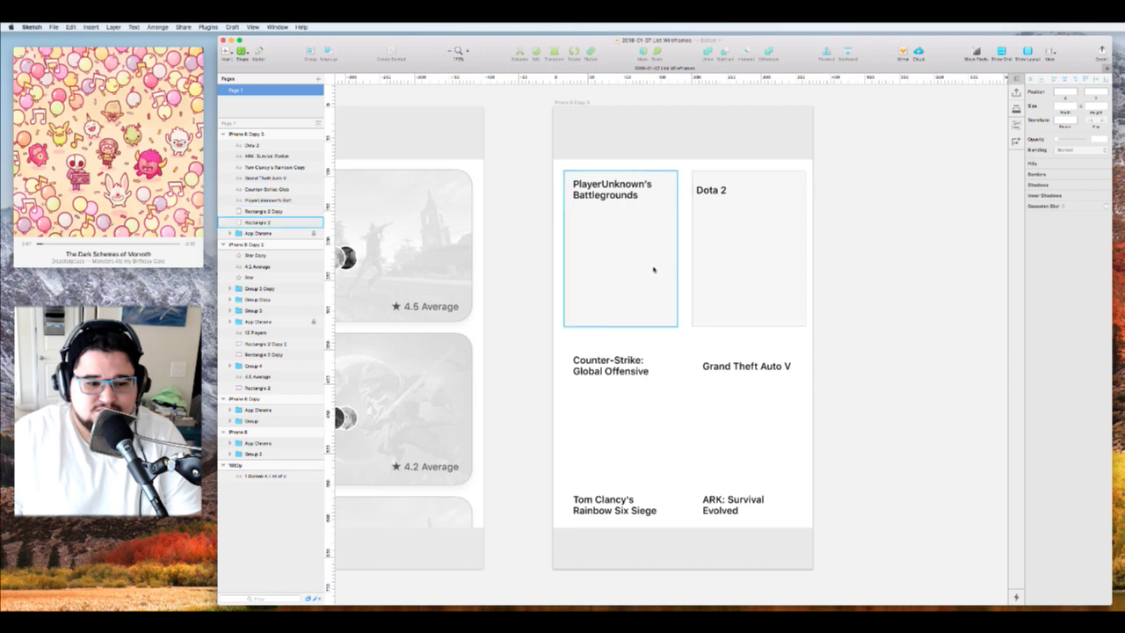
pyautogui.moveTo(653, 269); pyautogui.dragTo(642, 270)
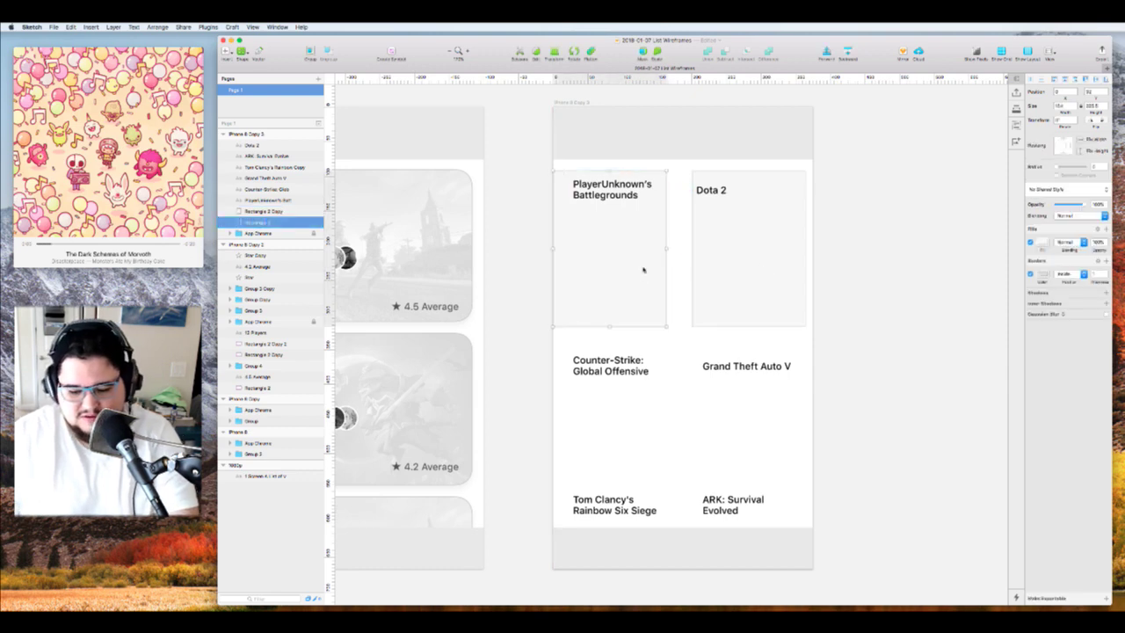
pyautogui.hotkey('shift', 'Right')
pyautogui.hotkey('shift', 'Right')
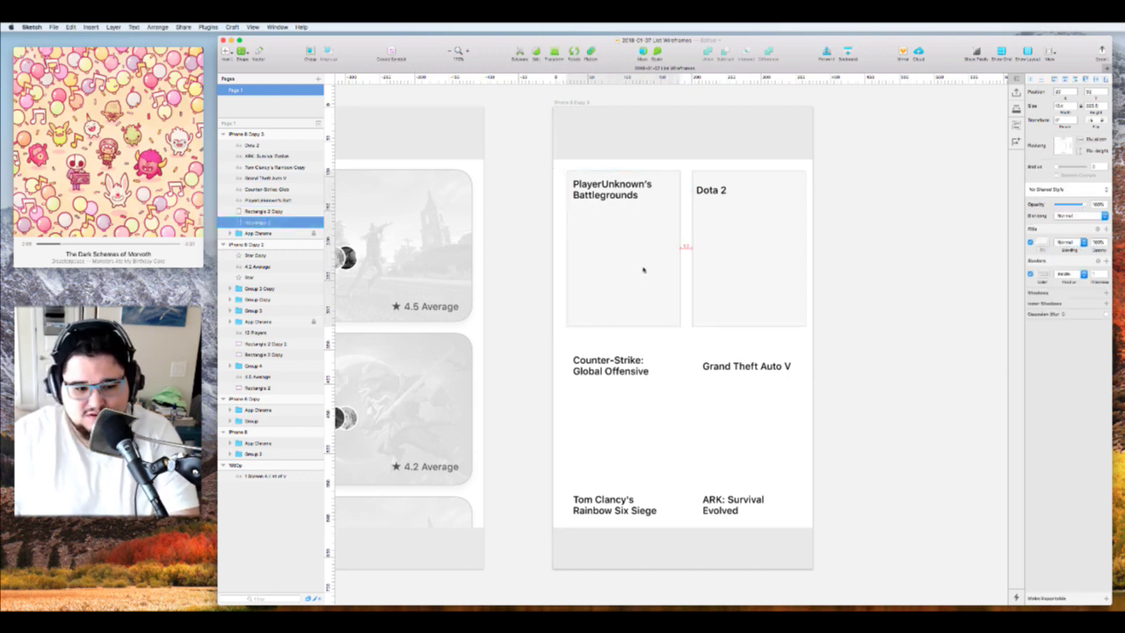
# Move the widened Dota 2 placeholder to leave a 16 px margin from the artboard's right edge
pyautogui.click(771, 261)
pyautogui.hotkey('shift', 'Right')
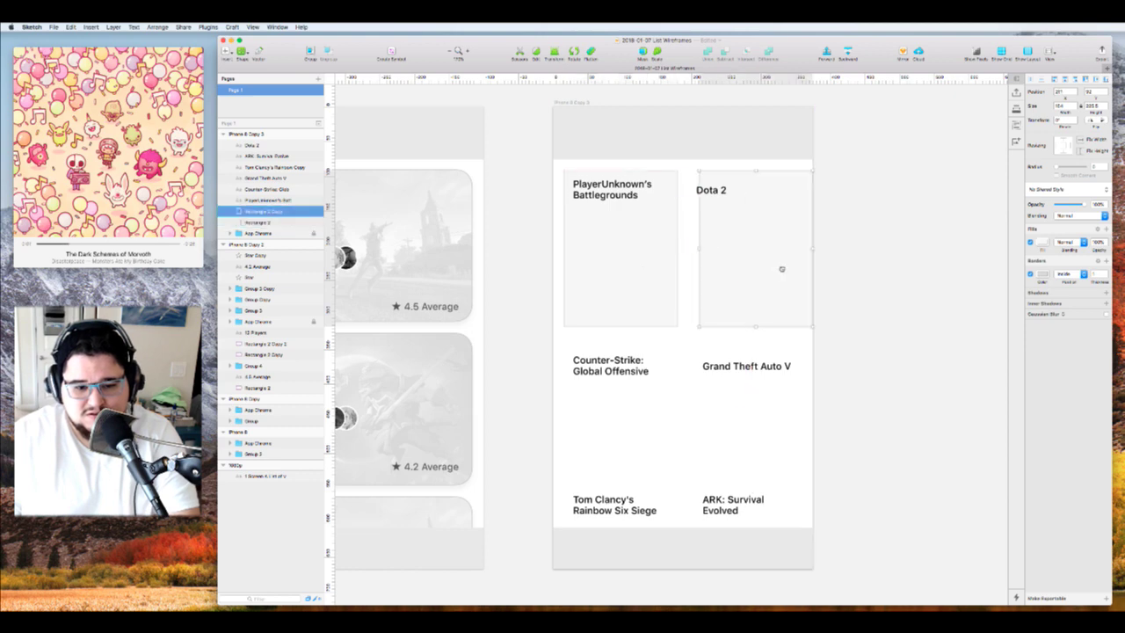
pyautogui.hotkey('shift', 'Left')
pyautogui.hotkey('shift', 'Left')
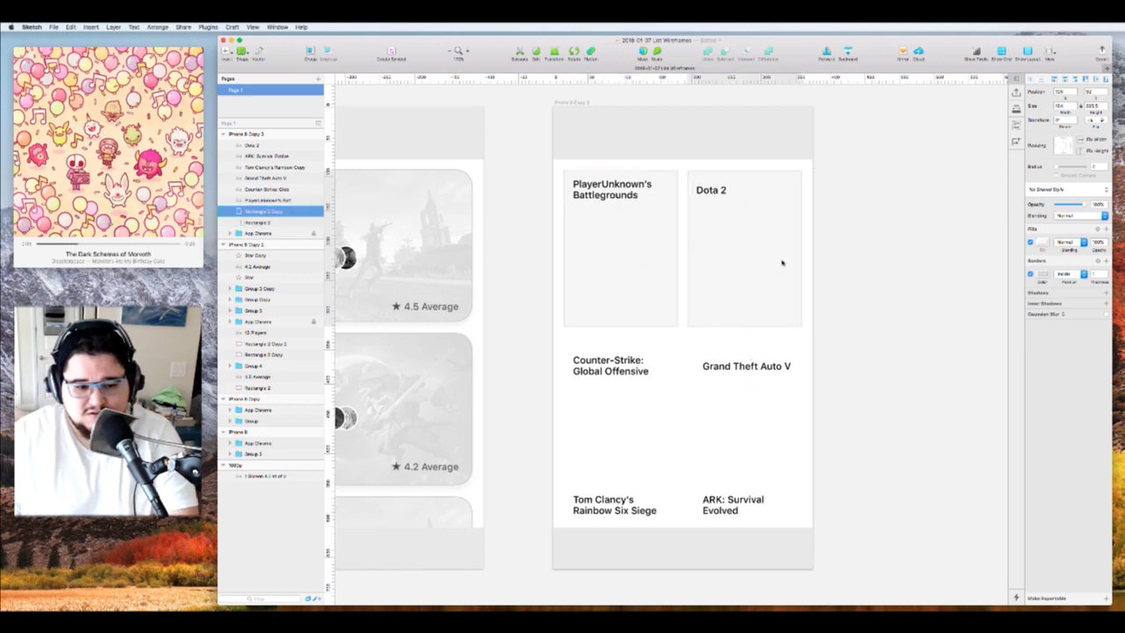
pyautogui.keyDown('shift'); pyautogui.click(663, 269); pyautogui.keyUp('shift')
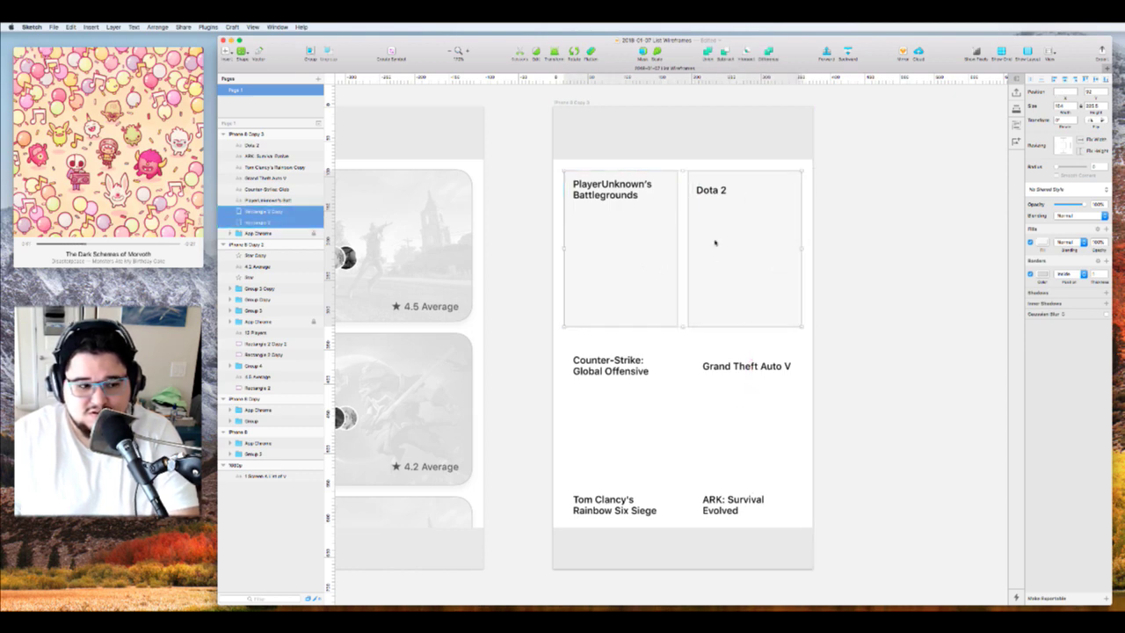
pyautogui.scroll(5, 715, 243)
pyautogui.scroll(-4, 715, 244)
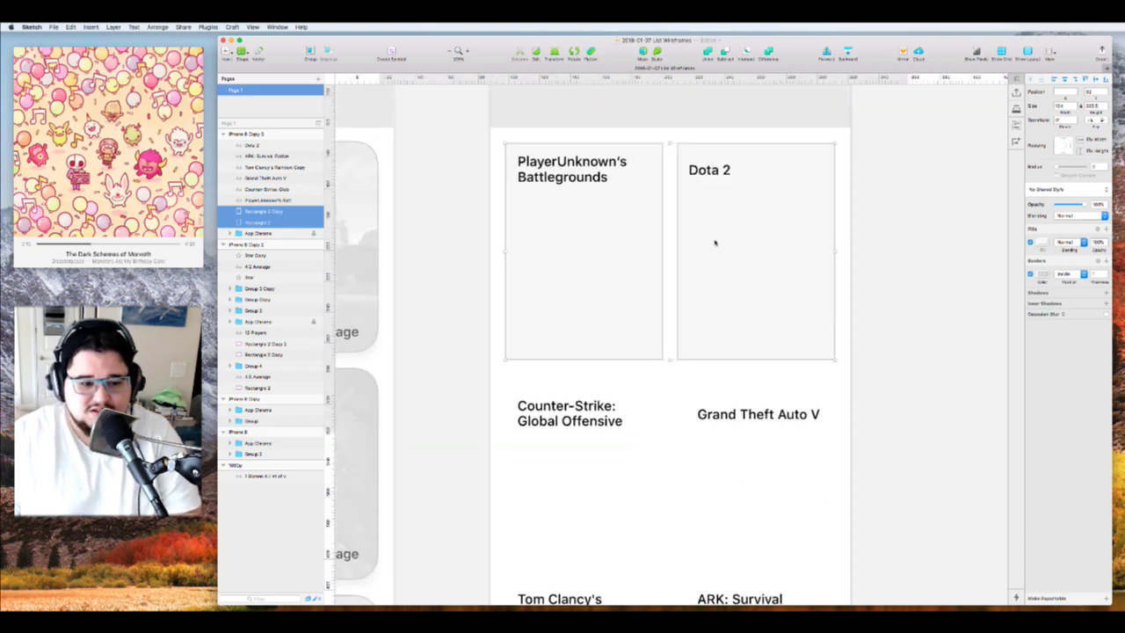
pyautogui.click(860, 142)
pyautogui.scroll(-3, 615, 183)
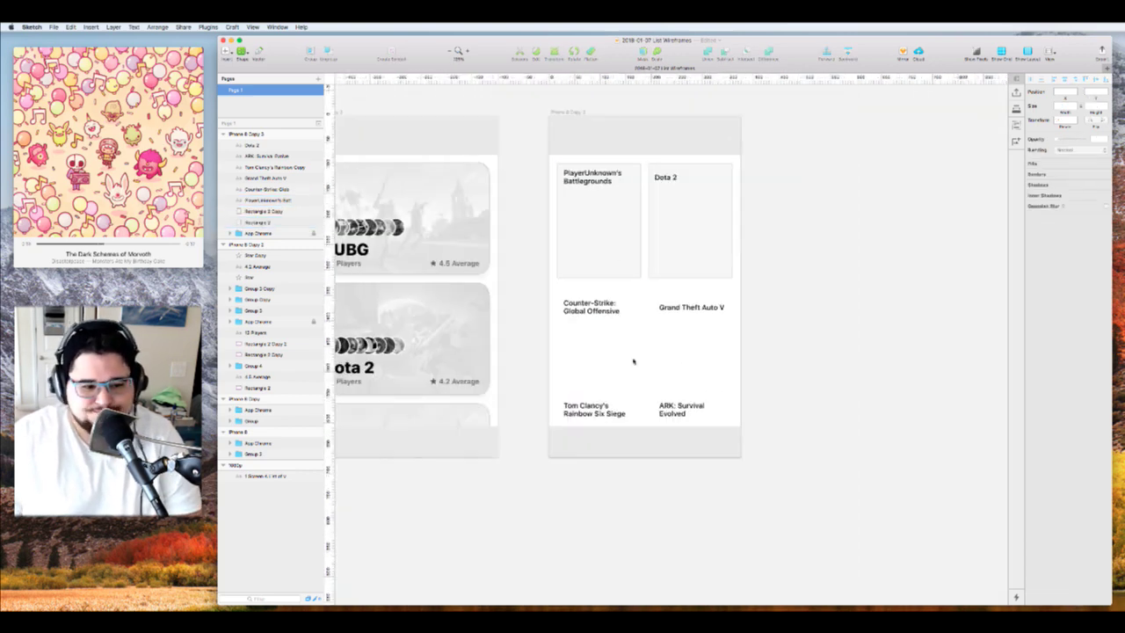
# Move the PlayerUnknown's Battlegrounds and Dota 2 titles together to just beneath their placeholders
pyautogui.click(636, 181)
pyautogui.keyDown('shift'); pyautogui.click(668, 178); pyautogui.keyUp('shift')
pyautogui.moveTo(670, 178); pyautogui.dragTo(668, 289)
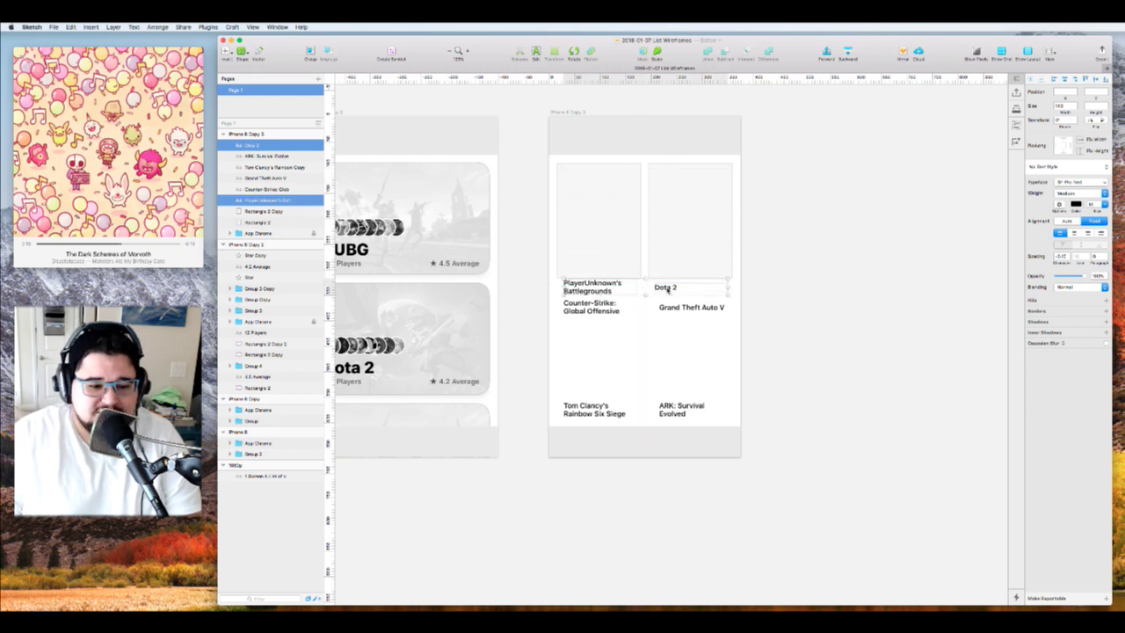
# Reduce the height of the first column's placeholder slightly without changing its width
pyautogui.click(615, 233)
pyautogui.click(693, 221)
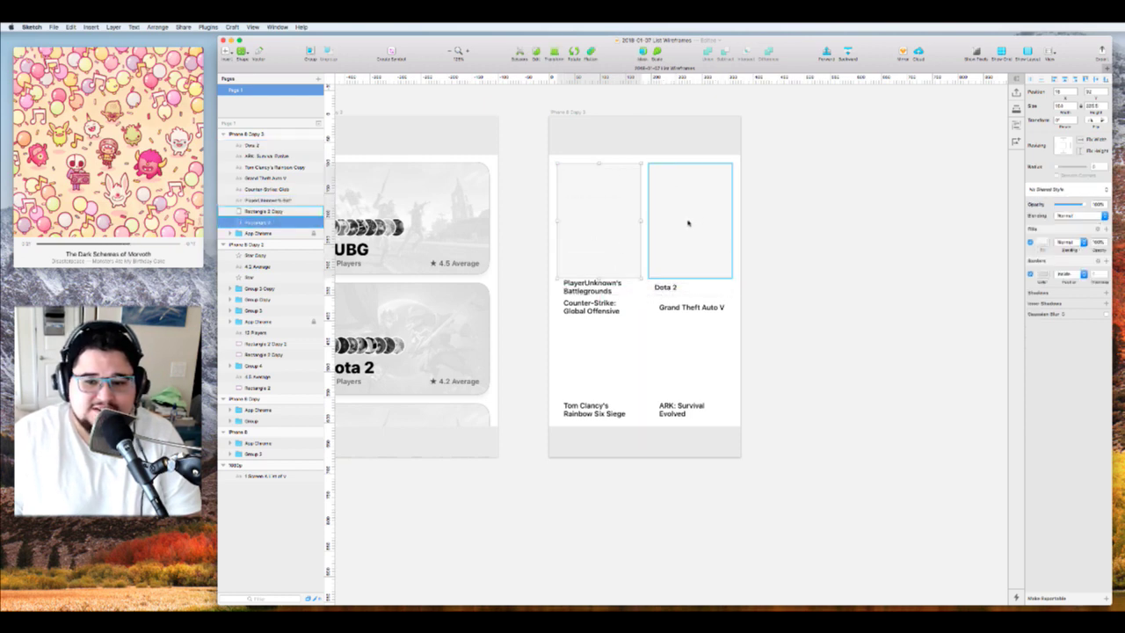
pyautogui.scroll(5, 694, 201)
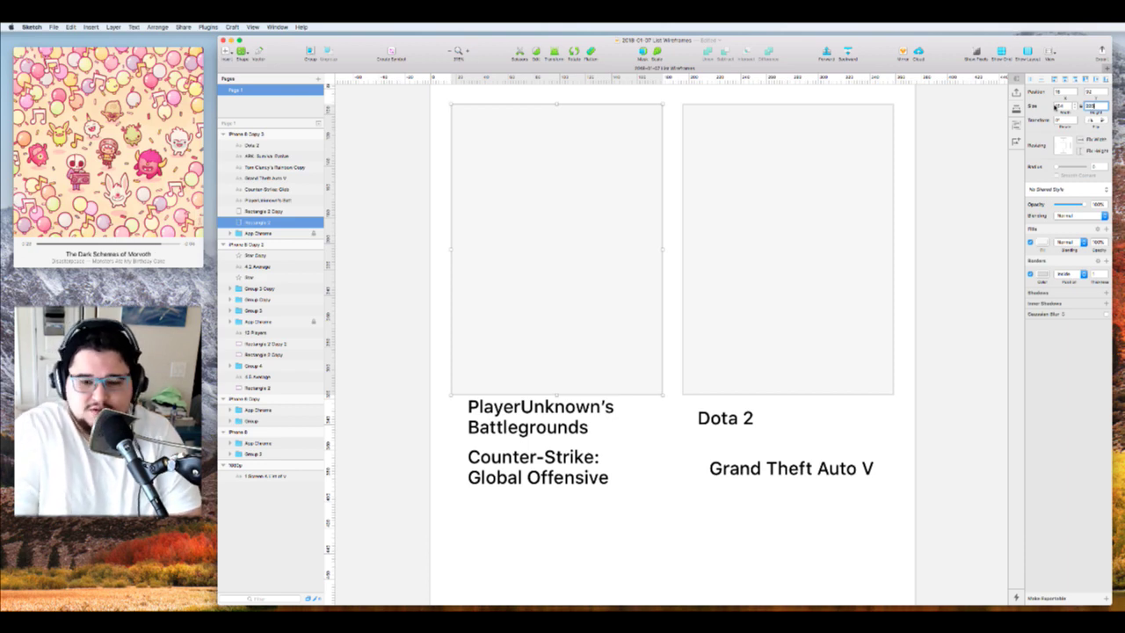
pyautogui.press('Return')
pyautogui.scroll(-3, 649, 376)
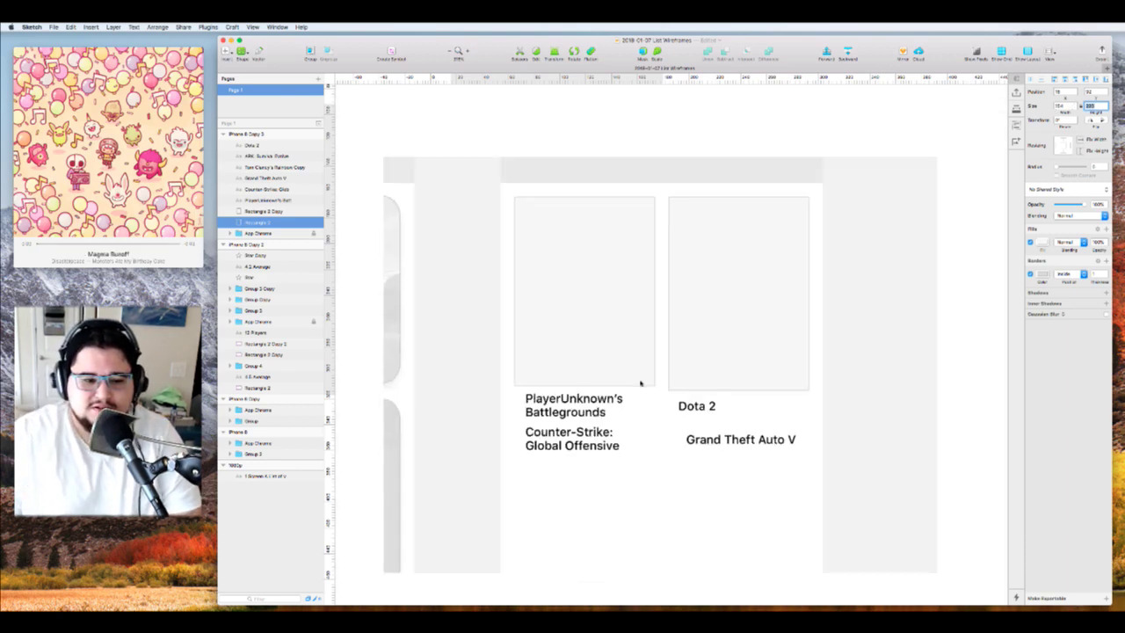
# Try to set the height of both placeholders to 180 px together, and undo the resize
pyautogui.keyDown('shift'); pyautogui.click(708, 322); pyautogui.keyUp('shift')
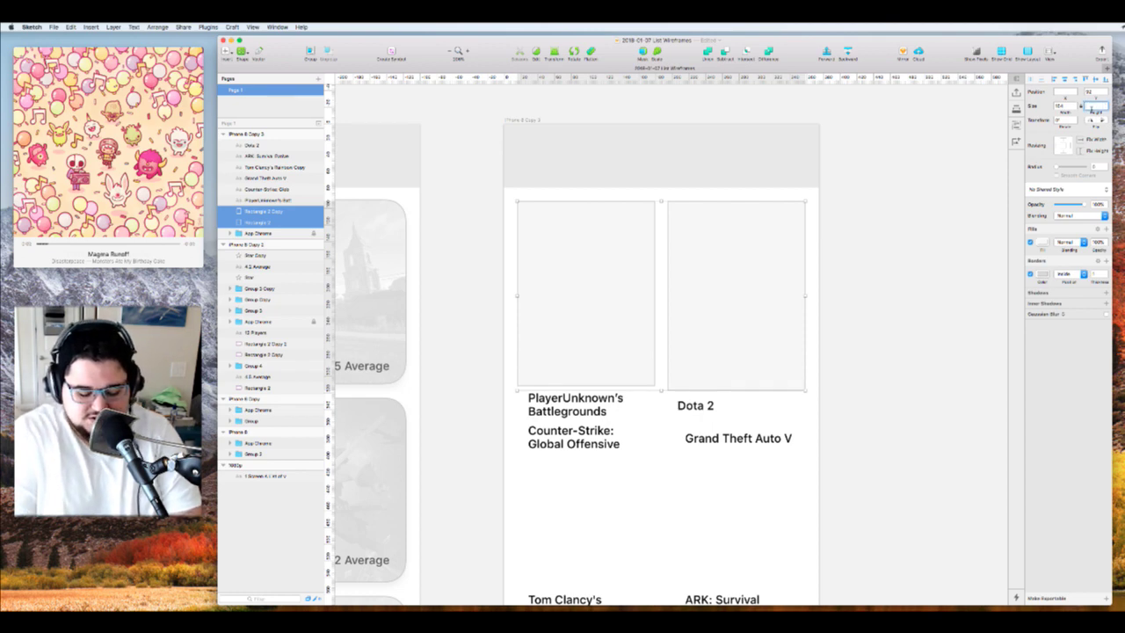
pyautogui.press('Return')
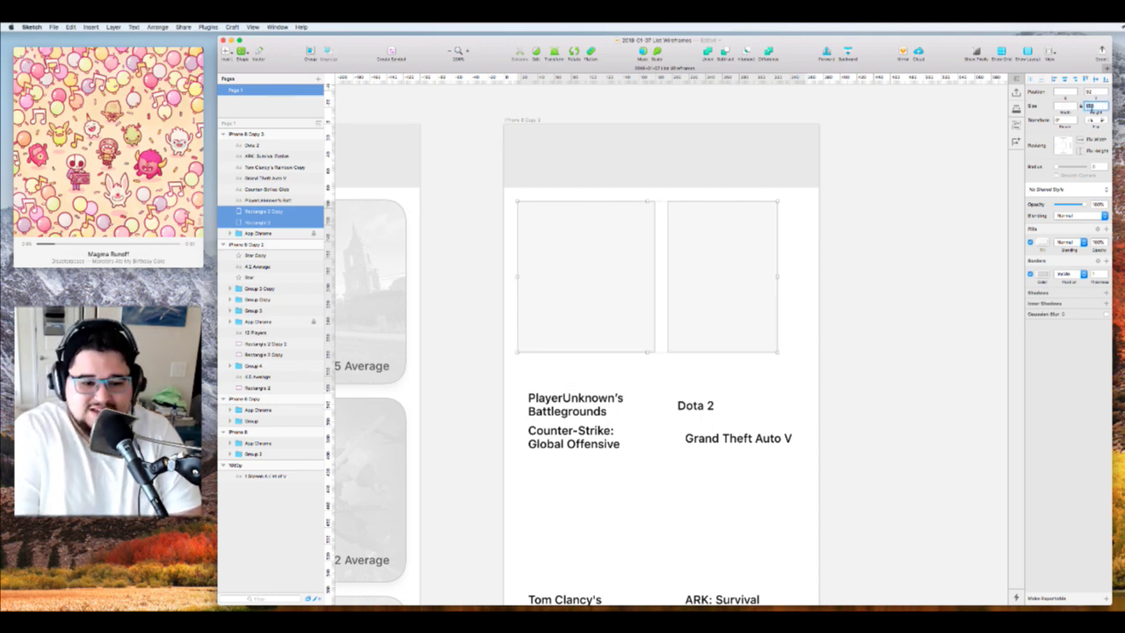
pyautogui.press('super+z')
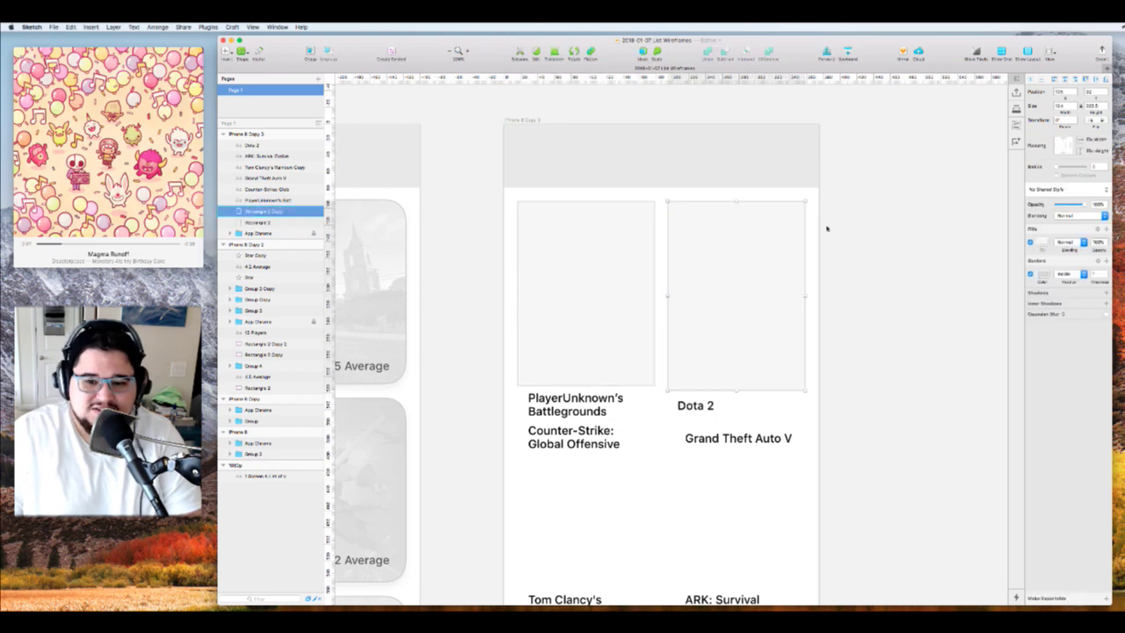
# Set the height of both placeholders to 200 px while keeping their width at 164 px
pyautogui.keyDown('shift'); pyautogui.click(620, 294); pyautogui.keyUp('shift')
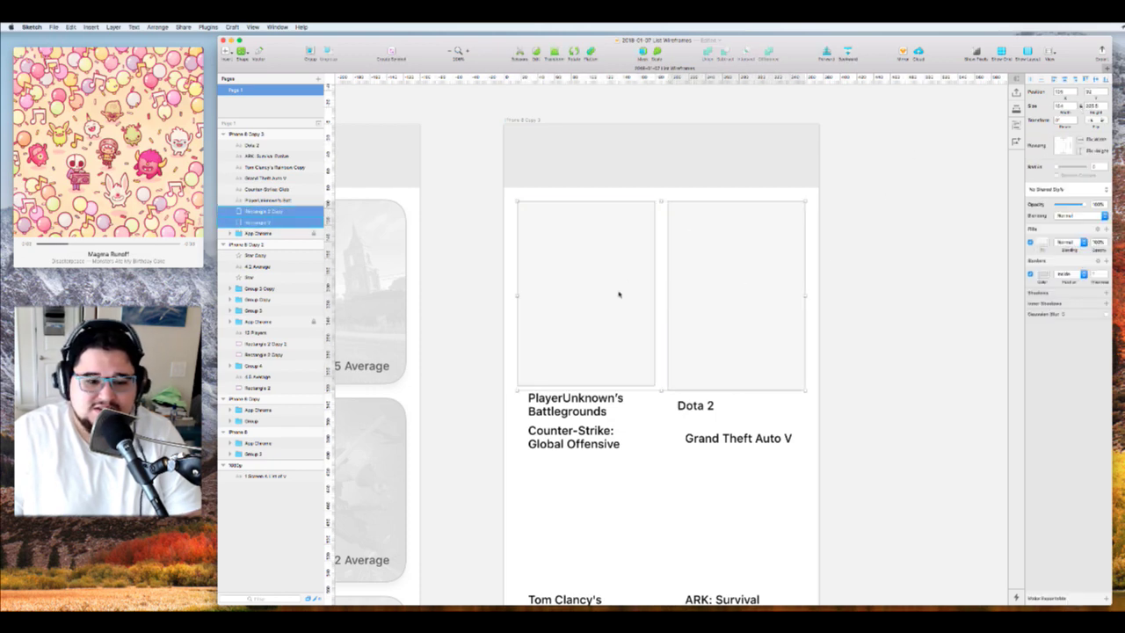
pyautogui.write('180')
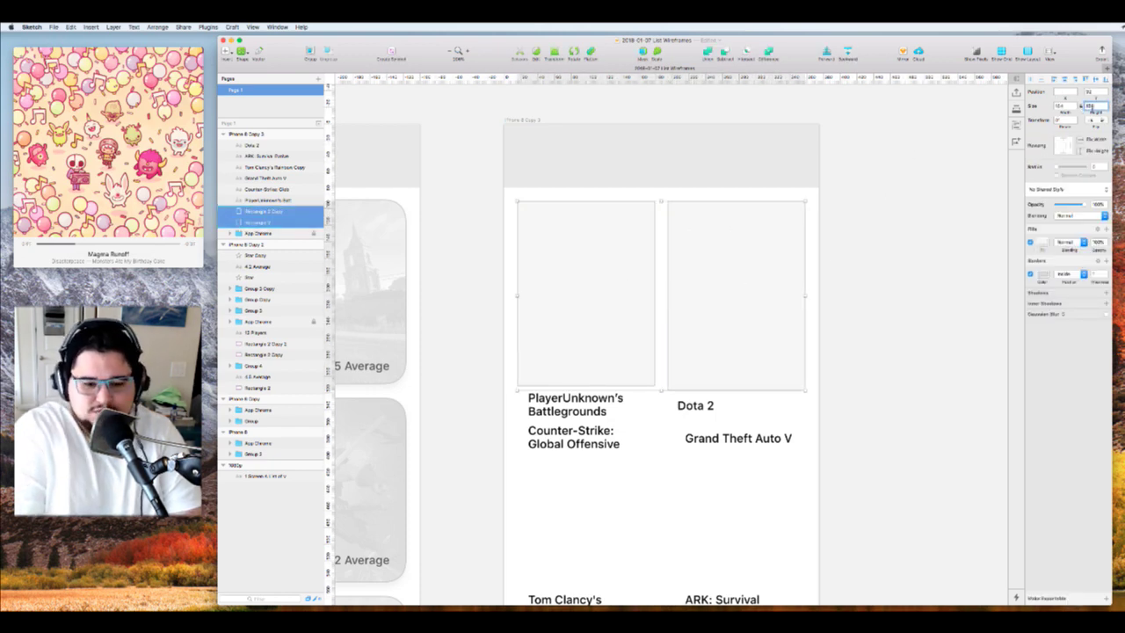
pyautogui.press('Return')
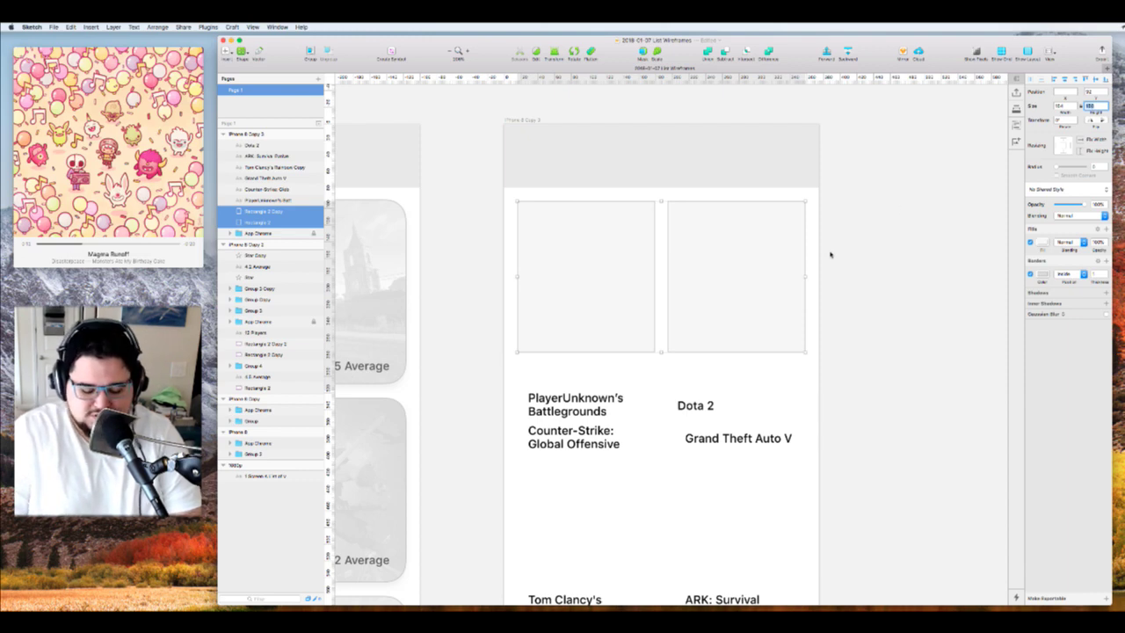
pyautogui.hotkey('shift', 'Up')
pyautogui.hotkey('shift', 'Up')
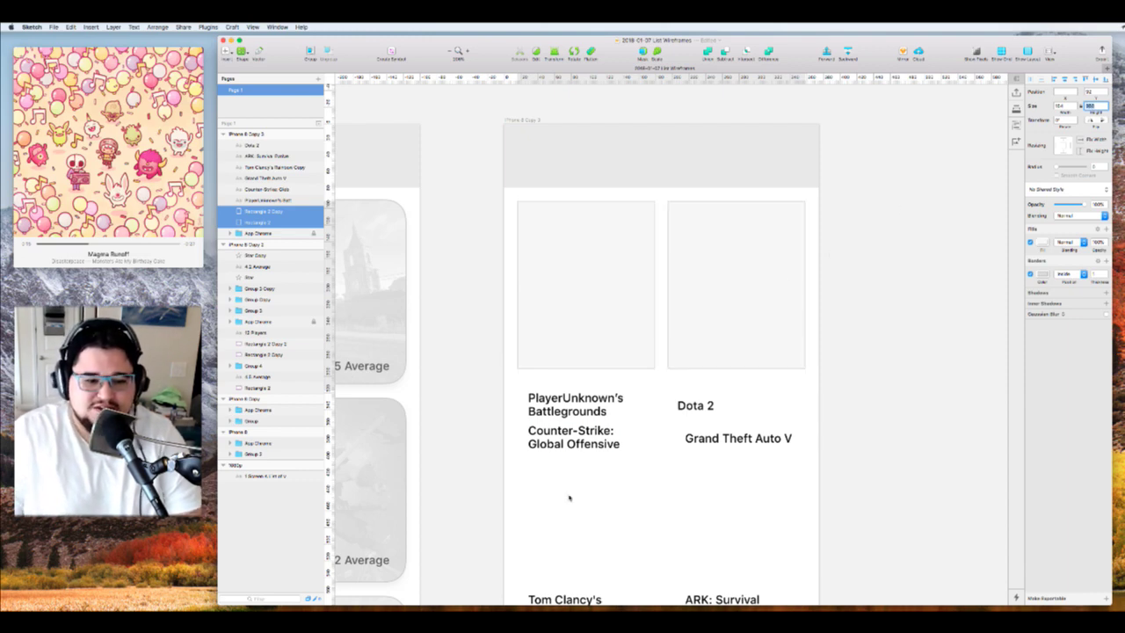
# Align the PlayerUnknown's Battlegrounds title with its placeholder's left edge, leaving a small gap beneath the placeholder
pyautogui.click(861, 343)
pyautogui.scroll(-2, 619, 373)
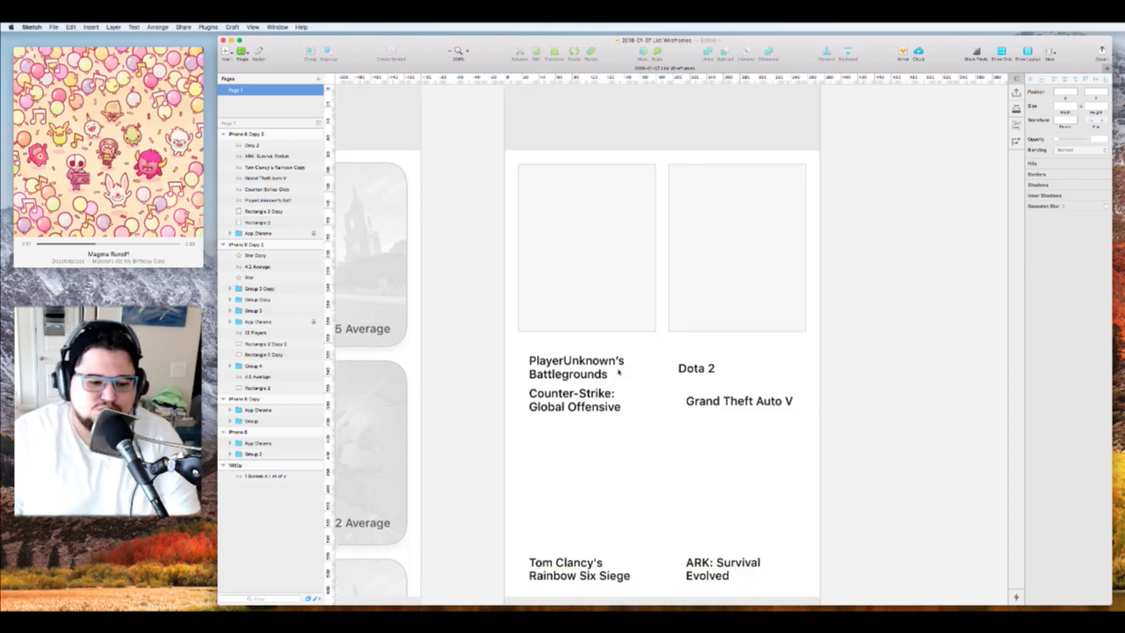
pyautogui.moveTo(586, 351); pyautogui.dragTo(574, 338)
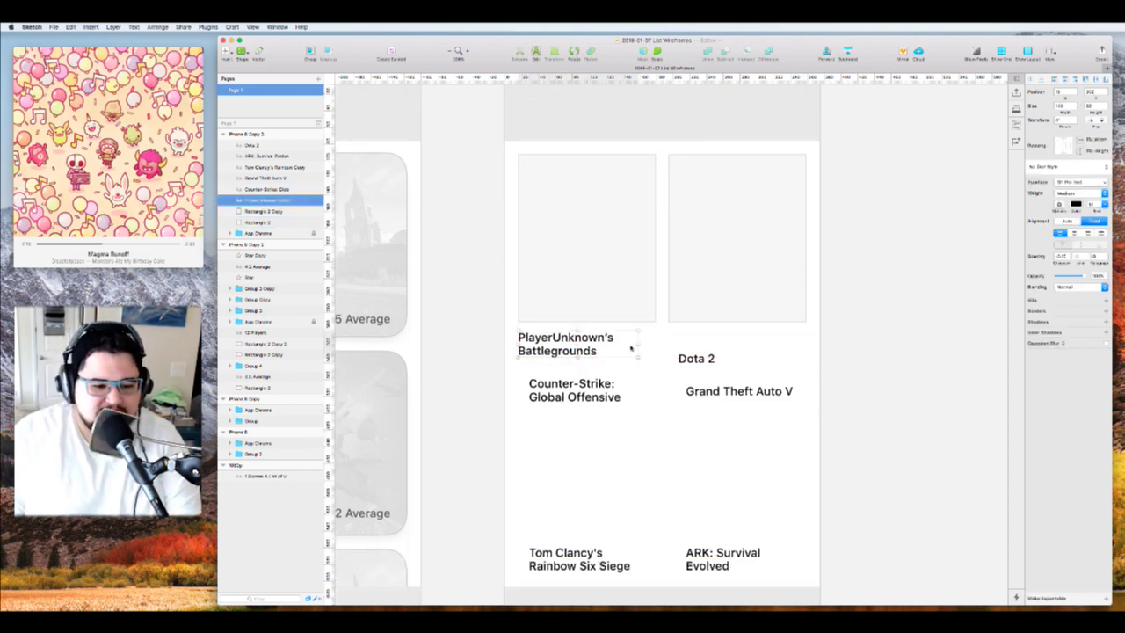
# Set the width of all six game title text boxes to 164 px to match the placeholders
pyautogui.click(655, 285)
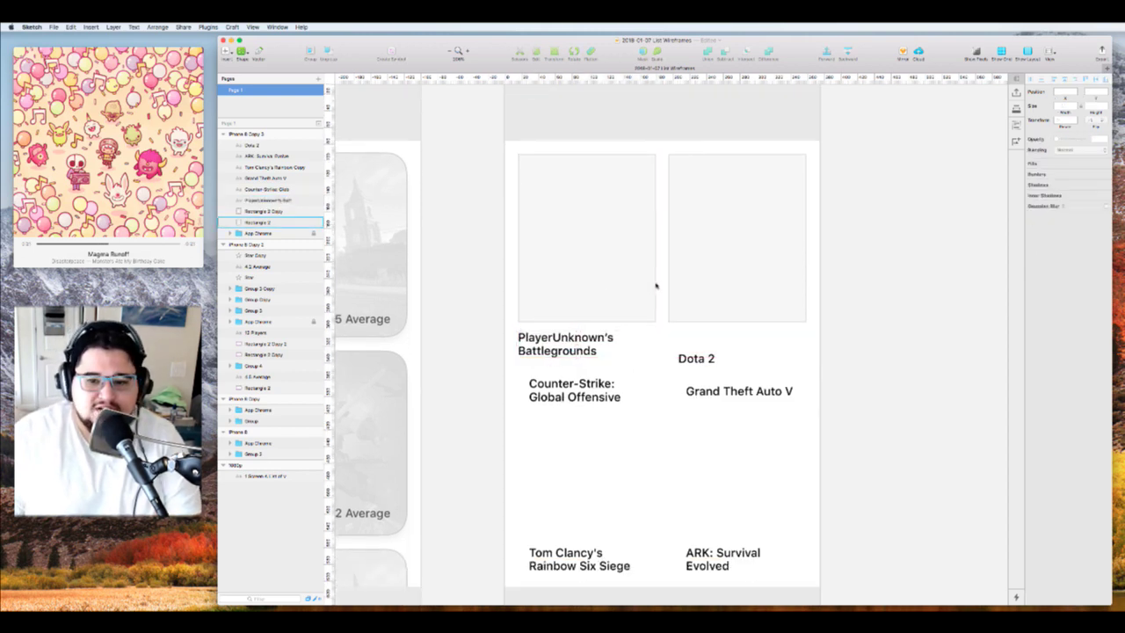
pyautogui.scroll(-1, 604, 386)
pyautogui.scroll(-3, 535, 531)
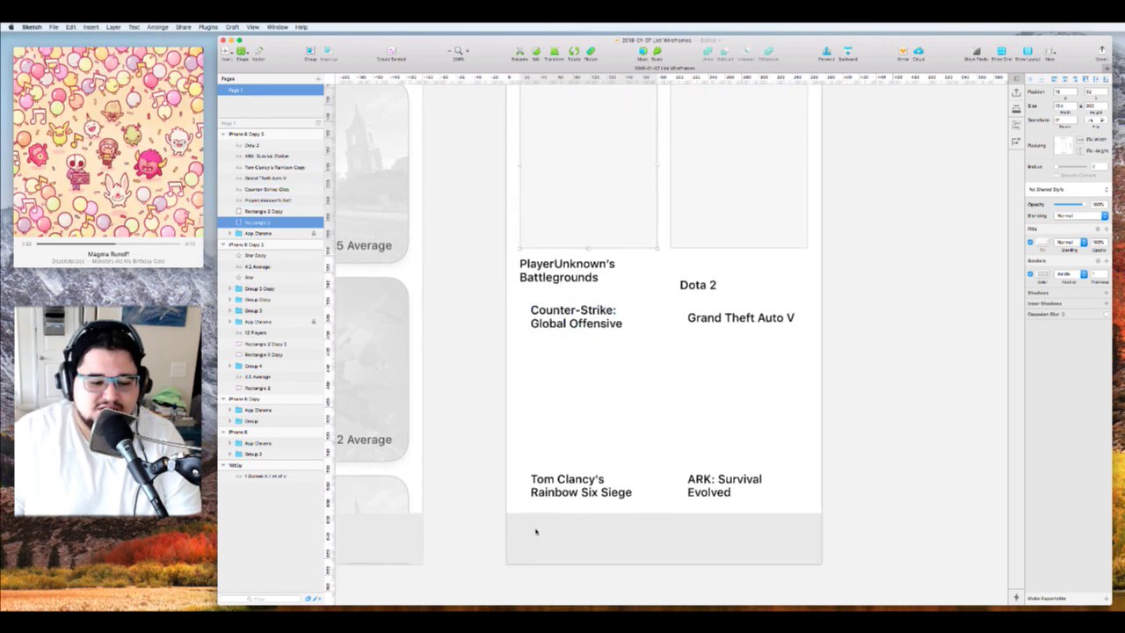
pyautogui.moveTo(544, 506); pyautogui.dragTo(755, 205)
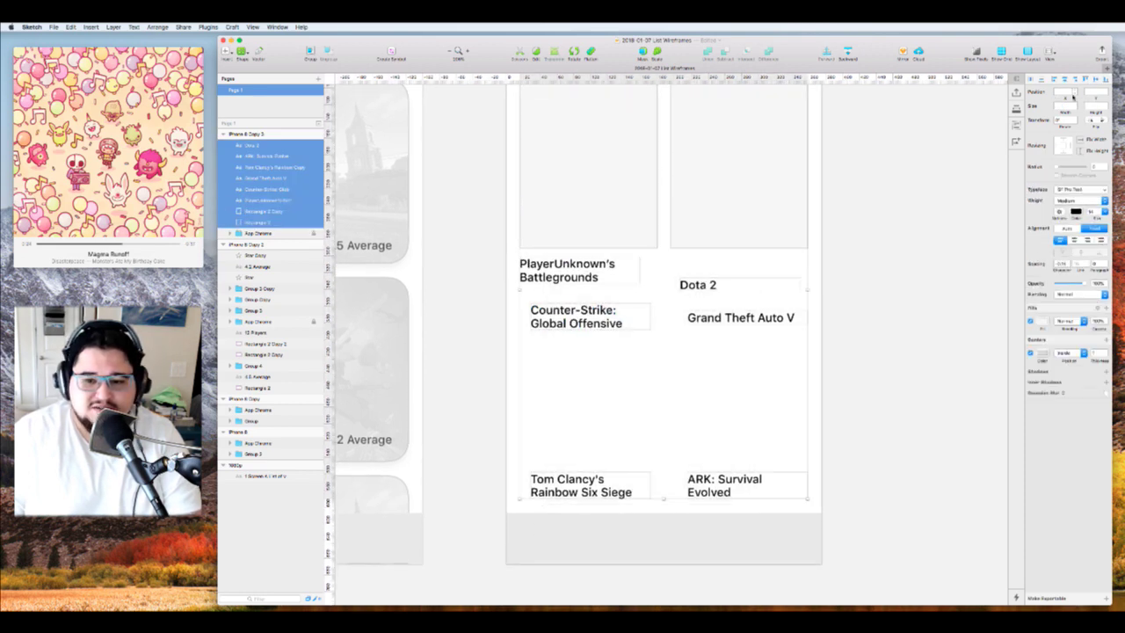
pyautogui.write('164')
pyautogui.press('Return')
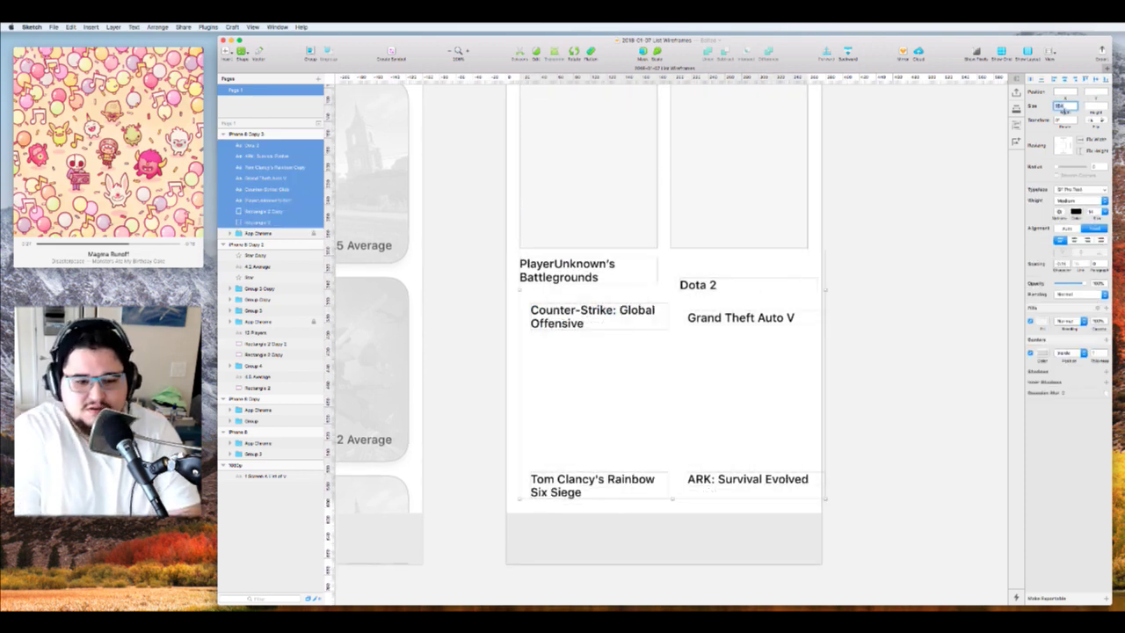
pyautogui.click(820, 290)
# Align the Dota 2 title beneath its placeholder, and lower the Counter-Strike and Grand Theft Auto V titles into a second row aligned with the columns
pyautogui.moveTo(725, 287); pyautogui.dragTo(717, 266)
pyautogui.moveTo(569, 330); pyautogui.dragTo(555, 422)
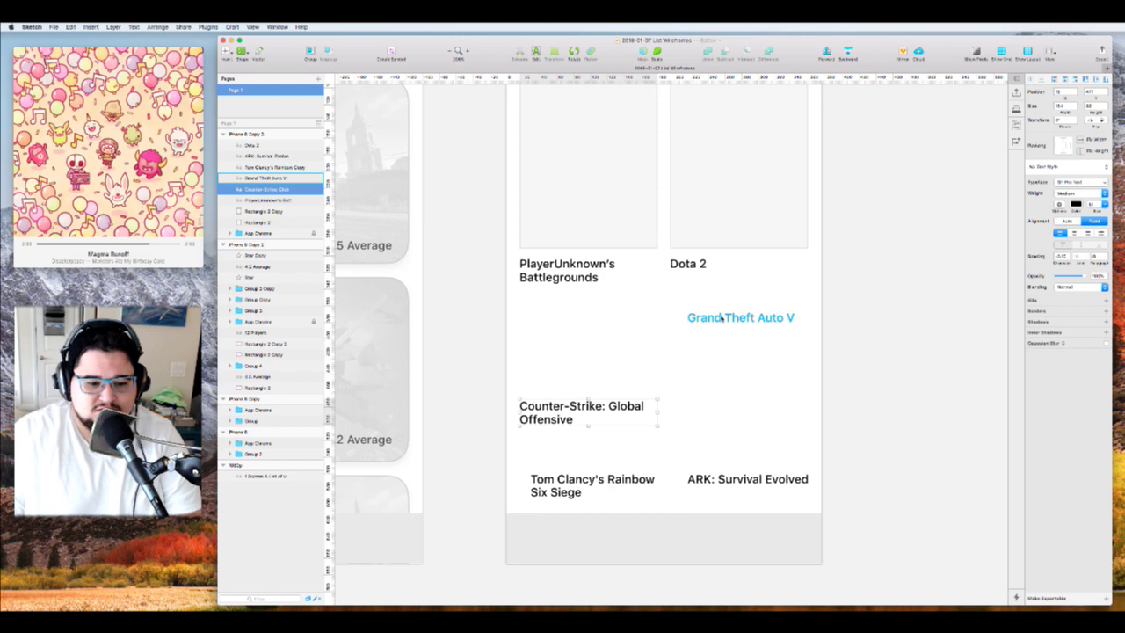
pyautogui.moveTo(721, 318); pyautogui.dragTo(700, 406)
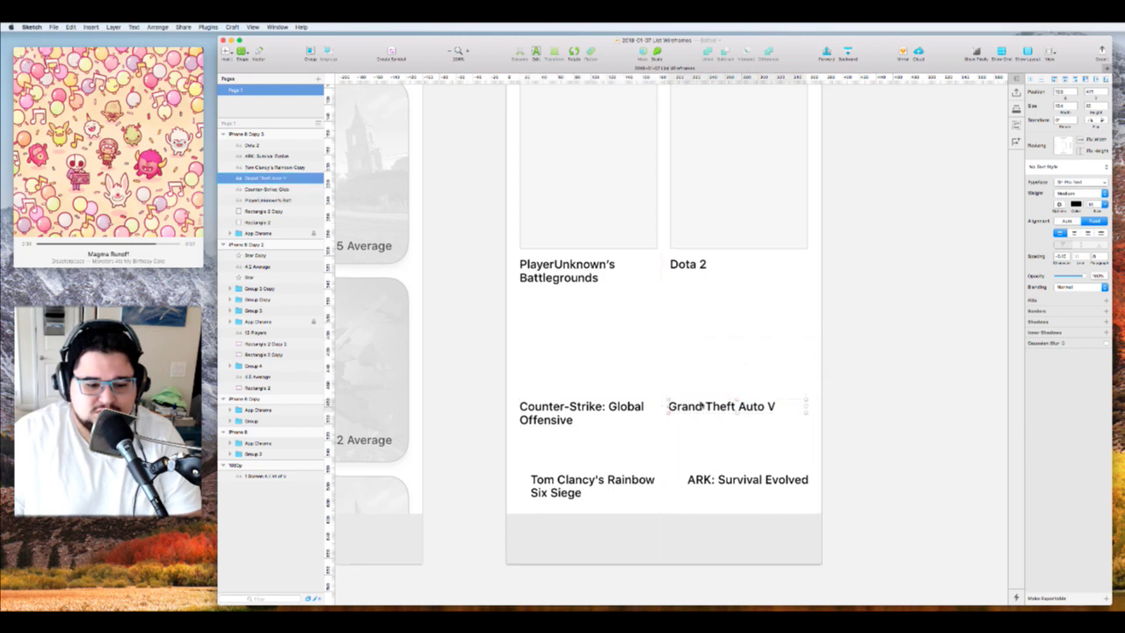
# Duplicate the fourth phone artboard with its contents and place the copy to its right
pyautogui.scroll(3, 700, 404)
pyautogui.click(677, 240)
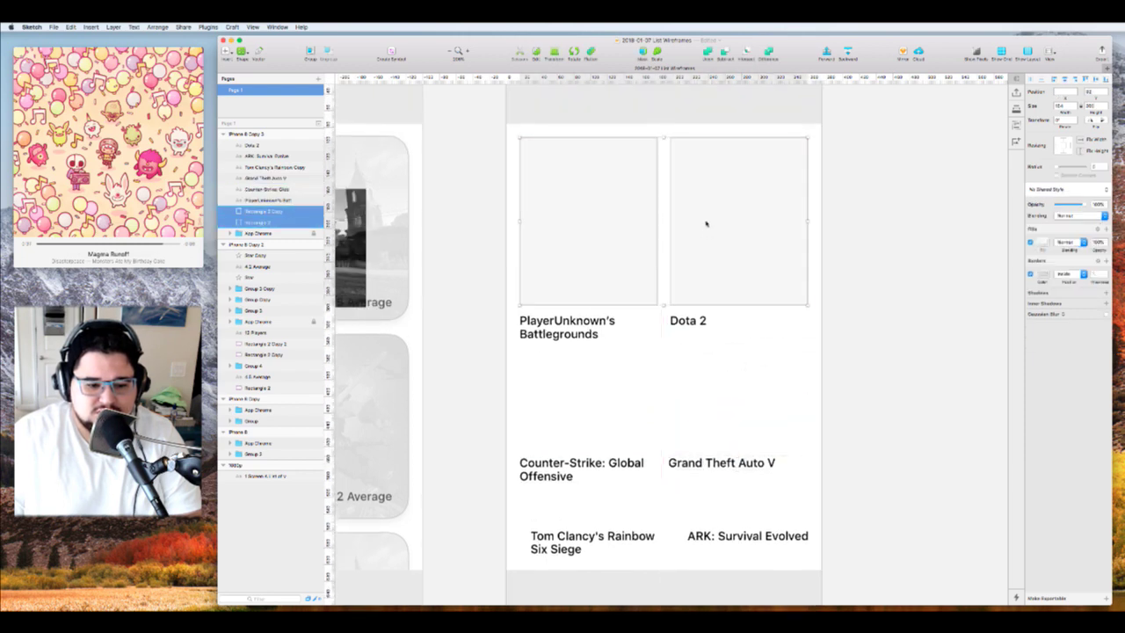
pyautogui.scroll(-5, 706, 224)
pyautogui.moveTo(665, 166); pyautogui.dragTo(838, 164)
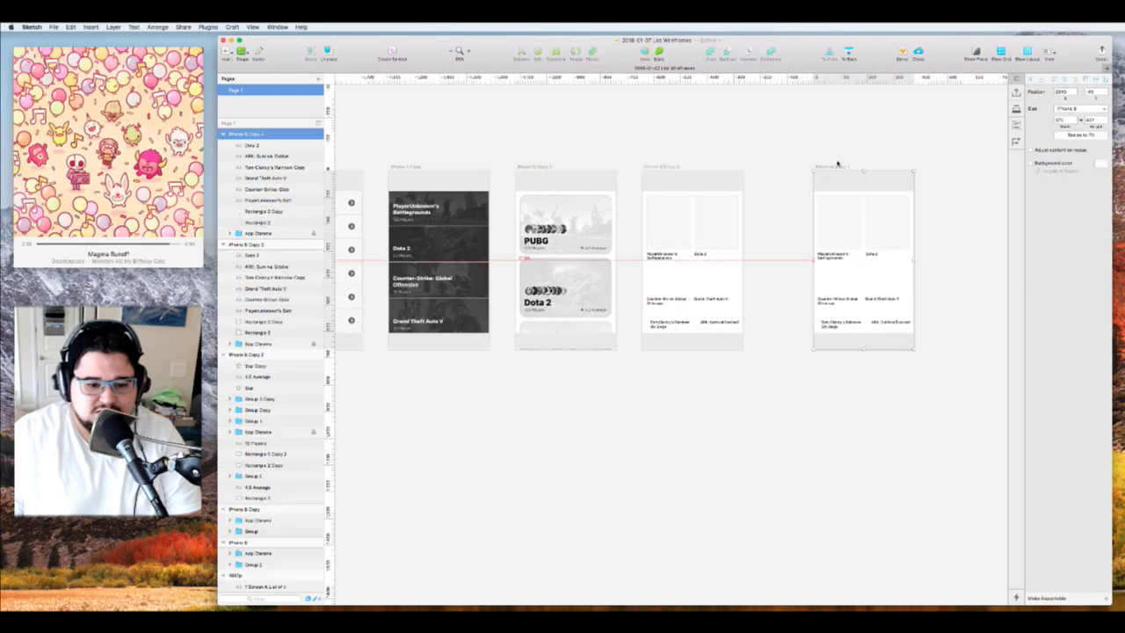
pyautogui.click(795, 151)
pyautogui.scroll(5, 704, 261)
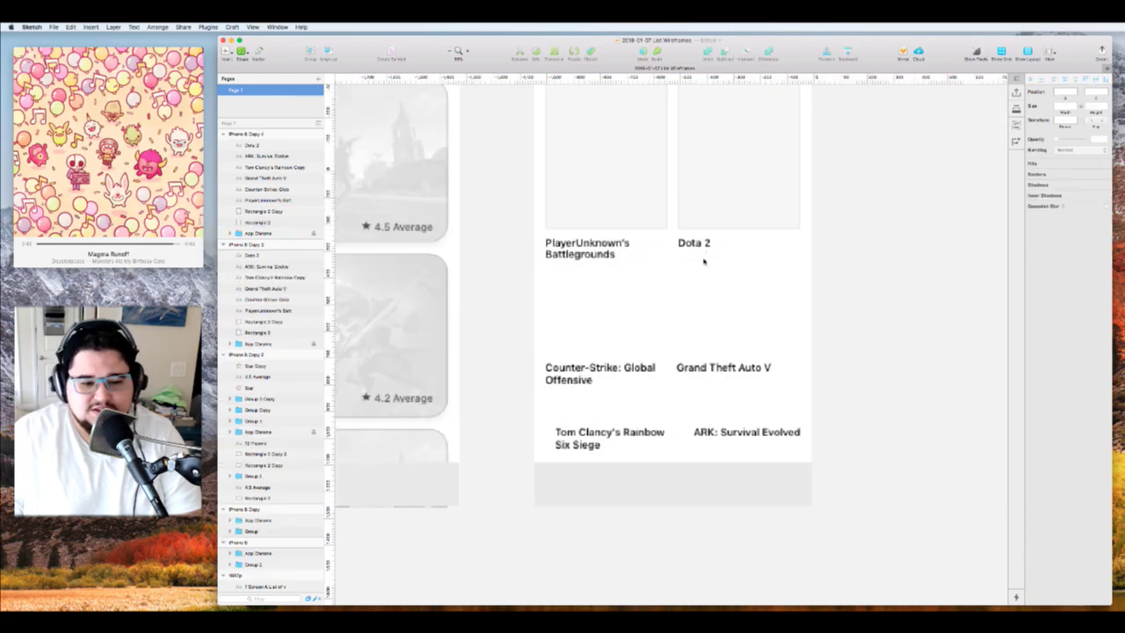
# Duplicate the two placeholders straight down to form a second row beneath the PlayerUnknown's Battlegrounds and Dota 2 titles
pyautogui.click(685, 216)
pyautogui.keyDown('shift'); pyautogui.click(638, 191); pyautogui.keyUp('shift')
pyautogui.moveTo(638, 191); pyautogui.dragTo(631, 375)
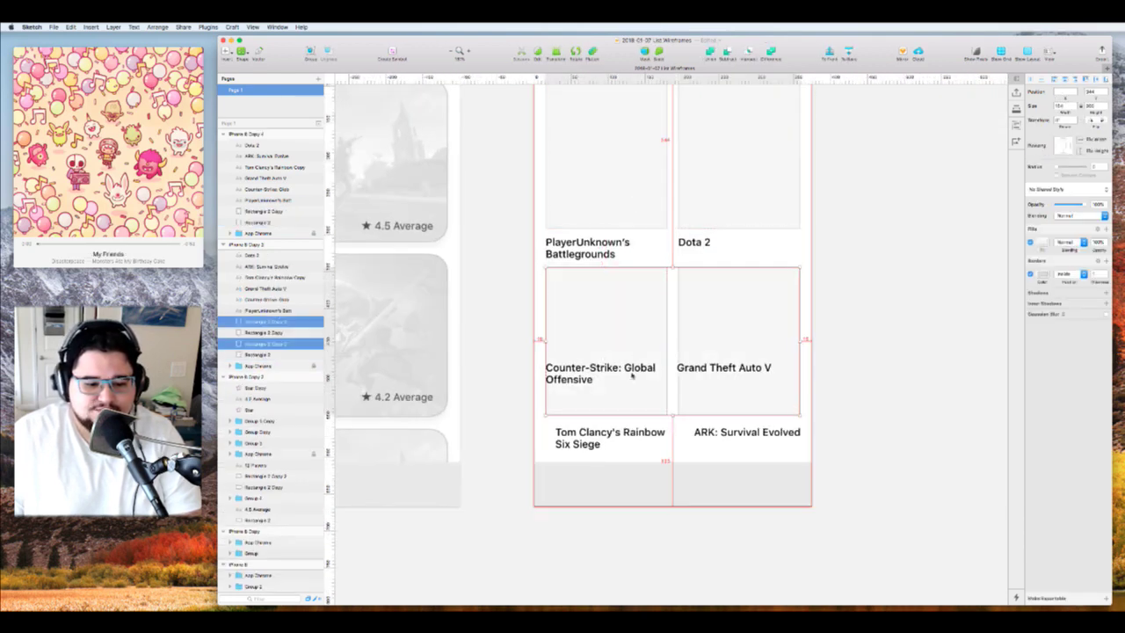
# Delete the Tom Clancy's Rainbow Six Siege and ARK: Survival Evolved titles from the fourth phone artboard
pyautogui.click(745, 433)
pyautogui.keyDown('shift'); pyautogui.click(600, 436); pyautogui.keyUp('shift')
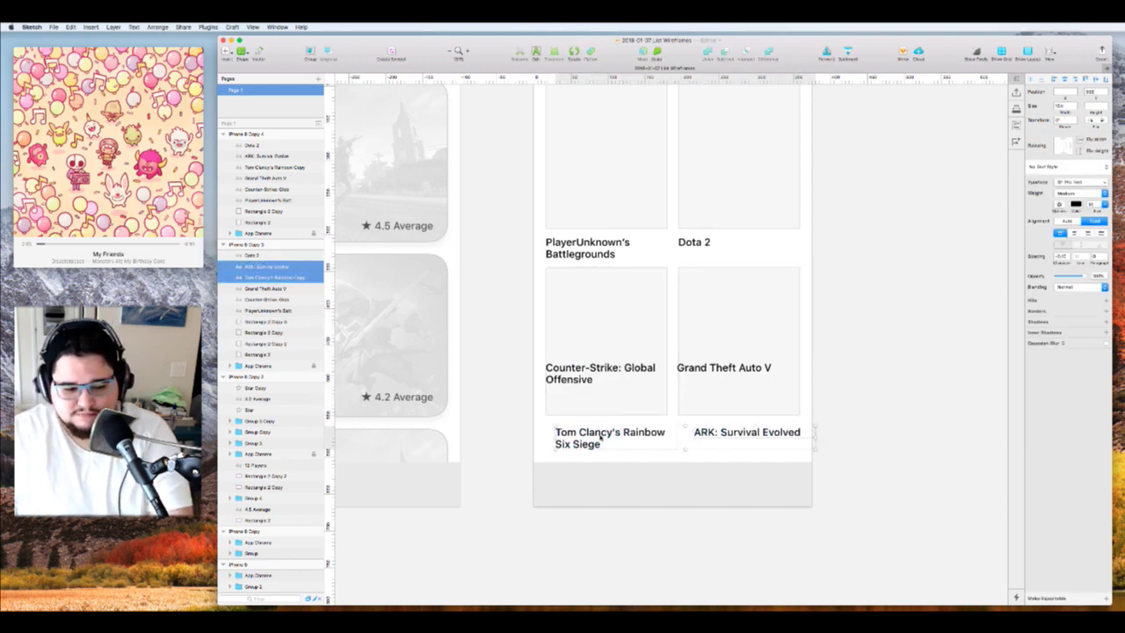
pyautogui.press('Delete')
# Move the Counter-Strike and Grand Theft Auto V titles together to just beneath the second-row placeholders, aligned with the columns
pyautogui.click(668, 369)
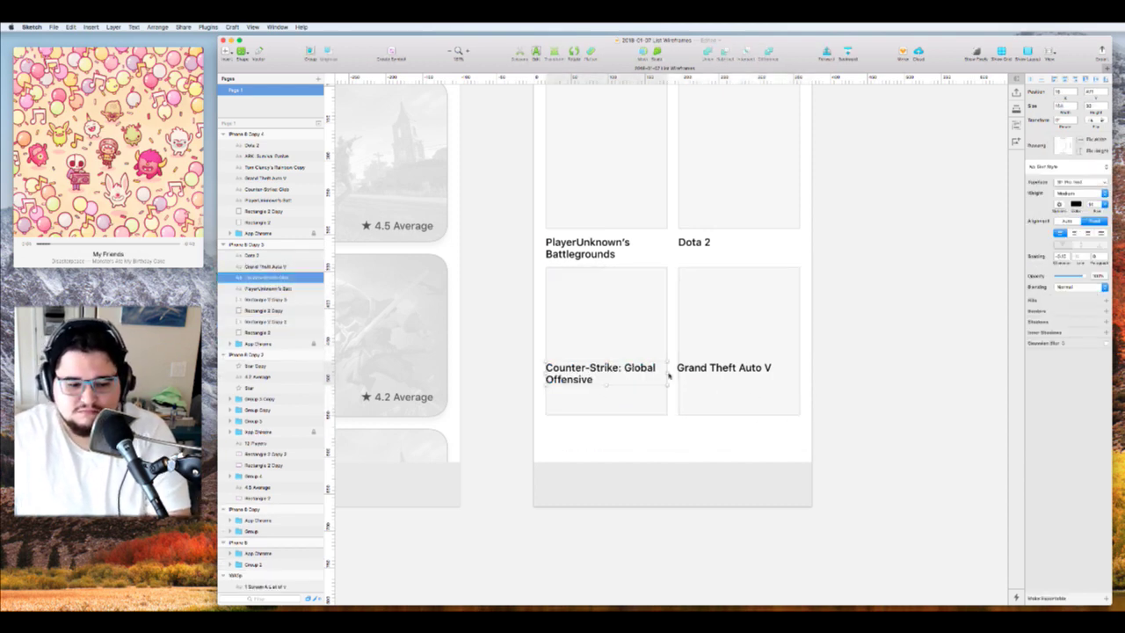
pyautogui.keyDown('shift'); pyautogui.click(694, 369); pyautogui.keyUp('shift')
pyautogui.moveTo(694, 369); pyautogui.dragTo(763, 428)
pyautogui.click(862, 391)
# Position the two second-row titles 12 px below the bottom edges of their placeholders
pyautogui.click(606, 424)
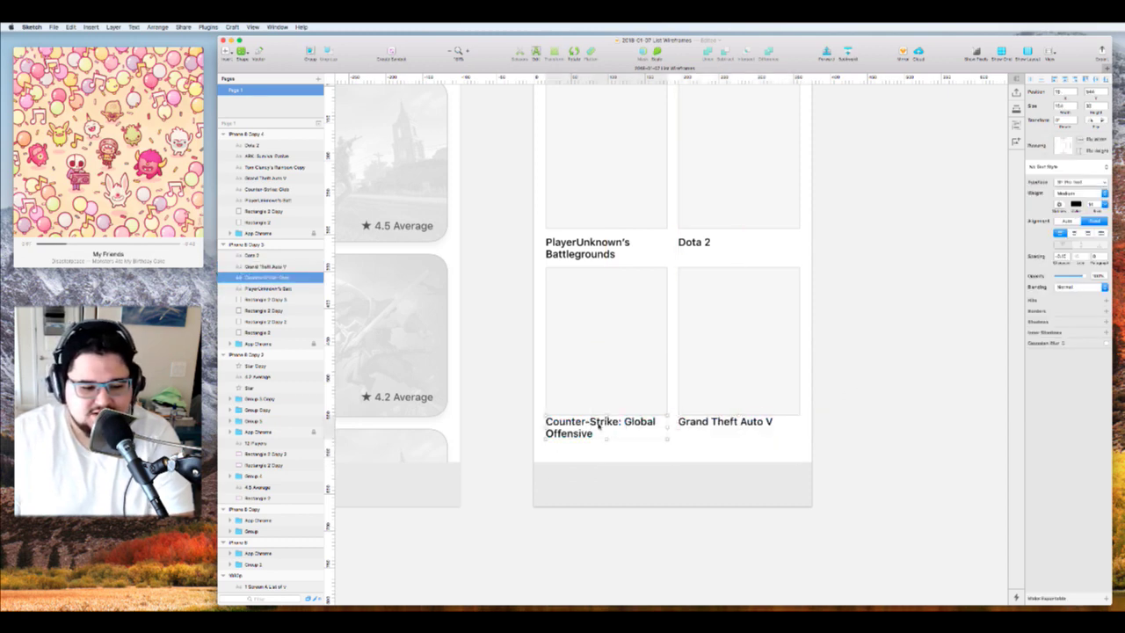
pyautogui.keyDown('shift'); pyautogui.click(710, 424); pyautogui.keyUp('shift')
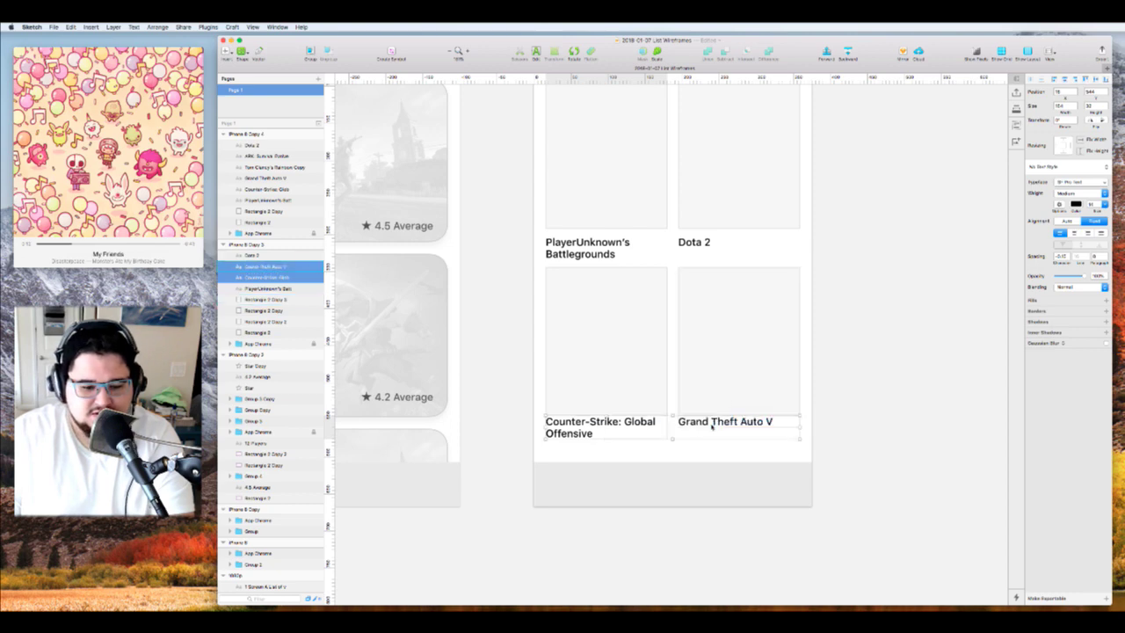
pyautogui.moveTo(711, 424); pyautogui.dragTo(704, 426)
pyautogui.hotkey('shift', 'Down')
pyautogui.press('Up')
pyautogui.press('Up')
pyautogui.press('Up')
pyautogui.press('Up')
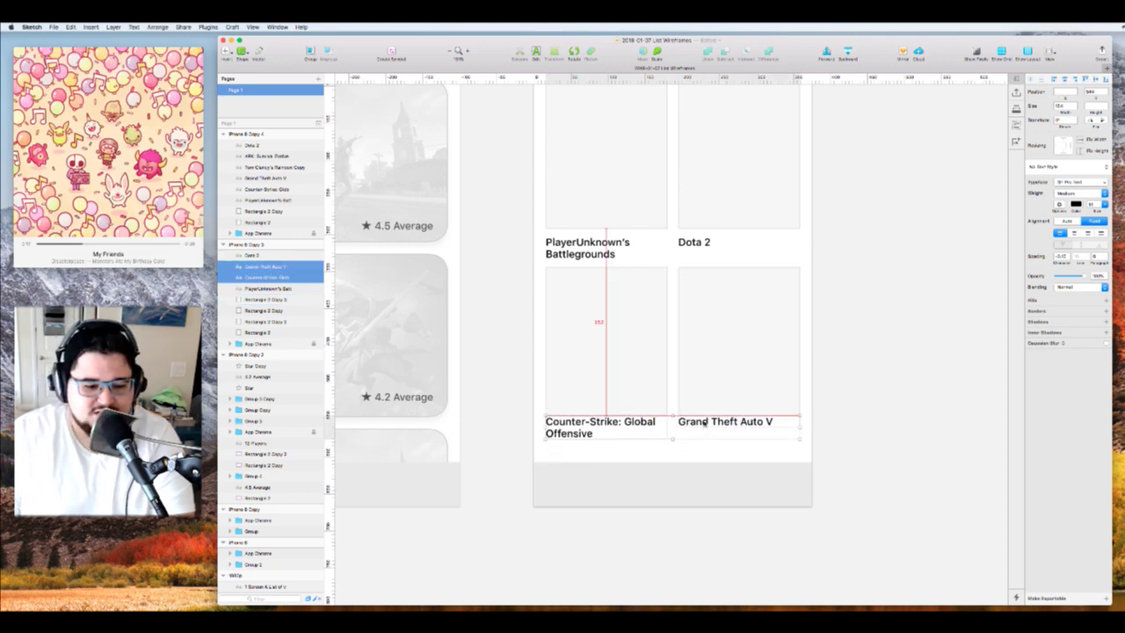
pyautogui.hotkey('shift', 'Down')
pyautogui.press('Down')
pyautogui.press('Down')
# Try to move the PlayerUnknown's Battlegrounds and Dota 2 titles flush against the bottom edges of their placeholders
pyautogui.keyDown('shift'); pyautogui.click(641, 306); pyautogui.keyUp('shift')
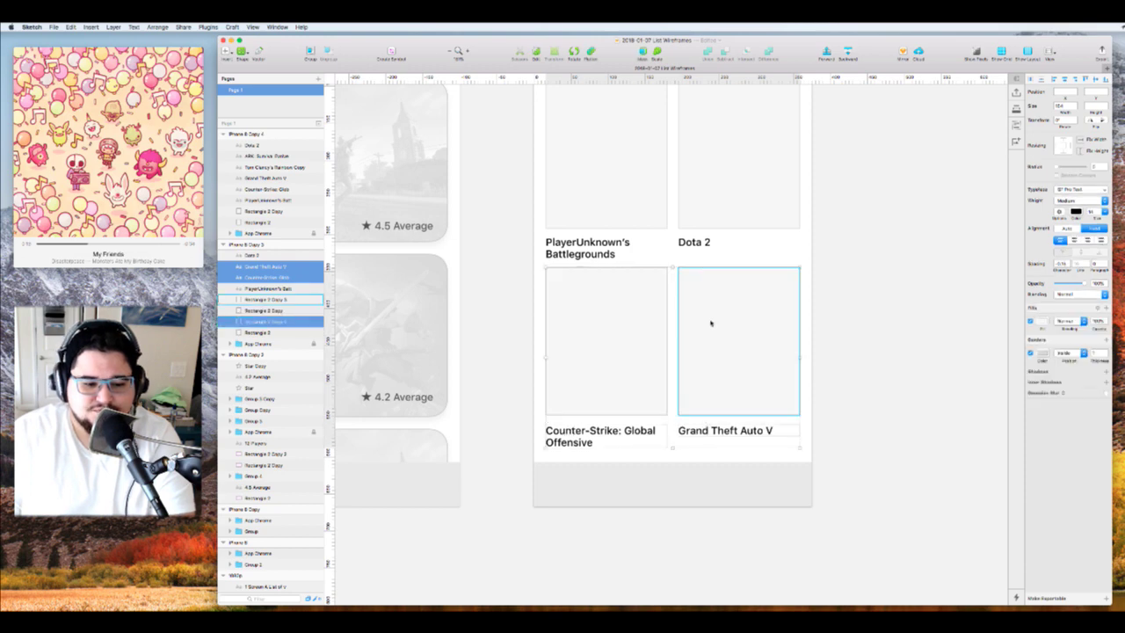
pyautogui.keyDown('shift'); pyautogui.click(713, 322); pyautogui.keyUp('shift')
pyautogui.scroll(-3, 728, 326)
pyautogui.moveTo(728, 327)
pyautogui.mouseDown()
pyautogui.moveTo(729, 342)
pyautogui.moveTo(729, 332)
pyautogui.mouseUp()
pyautogui.click(658, 272)
pyautogui.keyDown('shift'); pyautogui.click(723, 274); pyautogui.keyUp('shift')
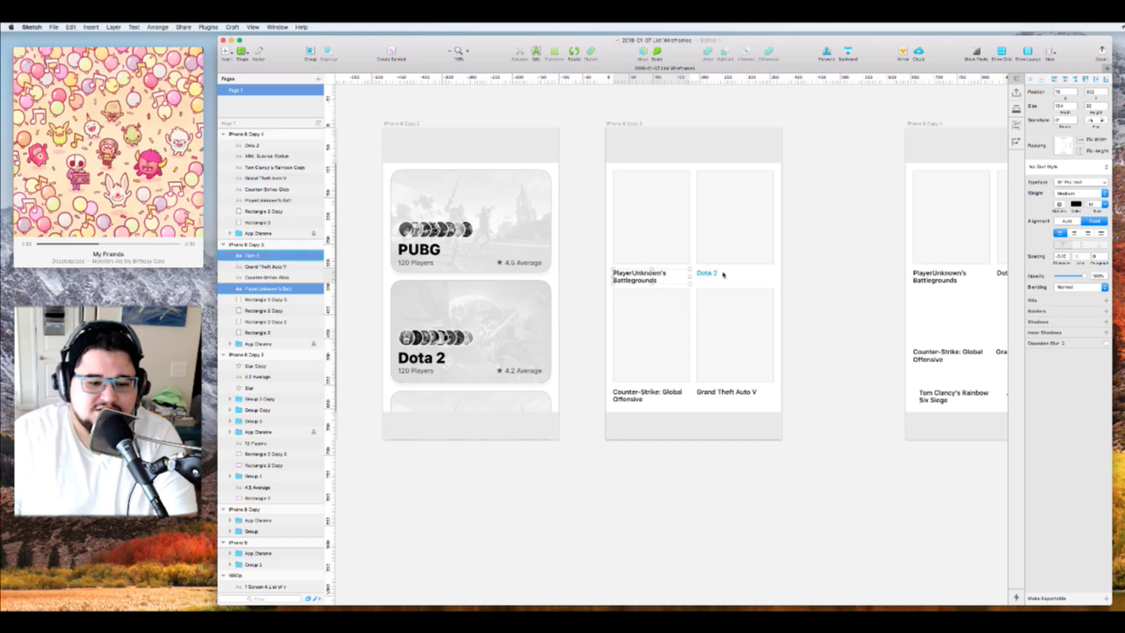
pyautogui.scroll(5, 722, 273)
pyautogui.moveTo(679, 278); pyautogui.dragTo(680, 260)
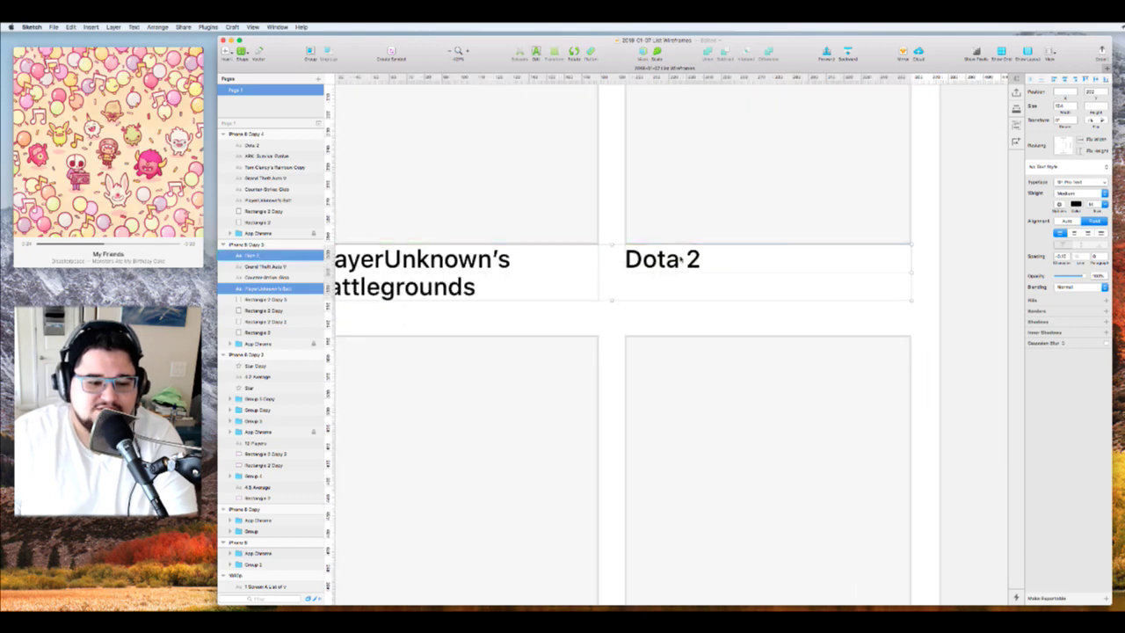
pyautogui.press('super+z')
# Lower the second row's two placeholders and titles together to widen the gap beneath the first-row titles
pyautogui.scroll(-5, 680, 256)
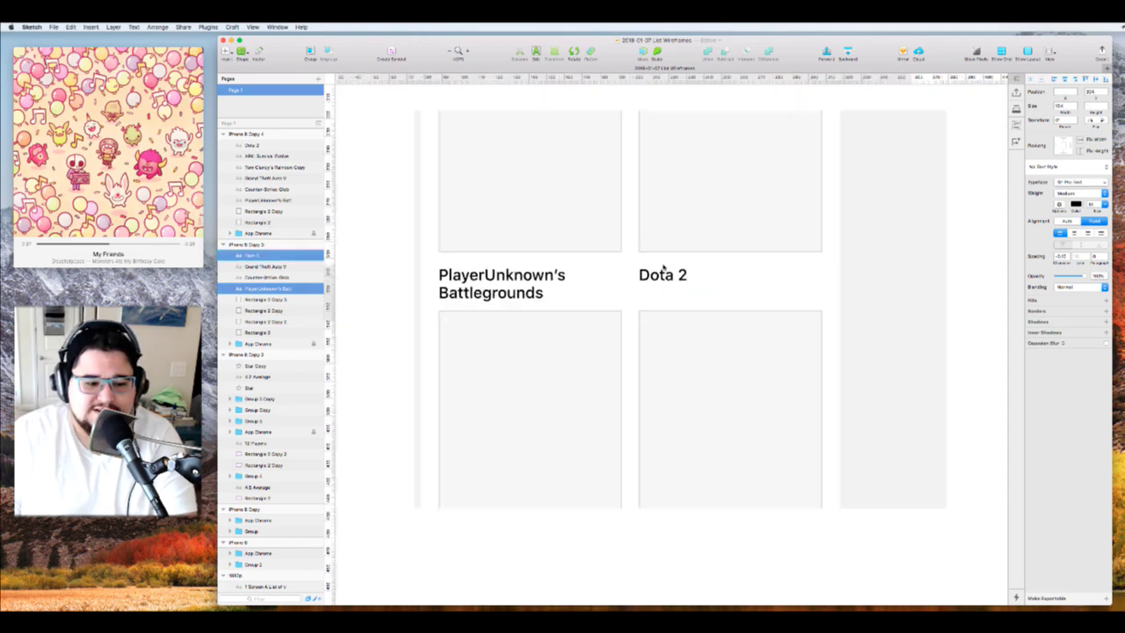
pyautogui.moveTo(557, 419); pyautogui.dragTo(705, 308)
pyautogui.scroll(5, 709, 323)
pyautogui.hotkey('shift', 'Down')
pyautogui.hotkey('shift', 'Down')
pyautogui.press('Down')
pyautogui.press('Down')
pyautogui.press('Down')
pyautogui.press('Down')
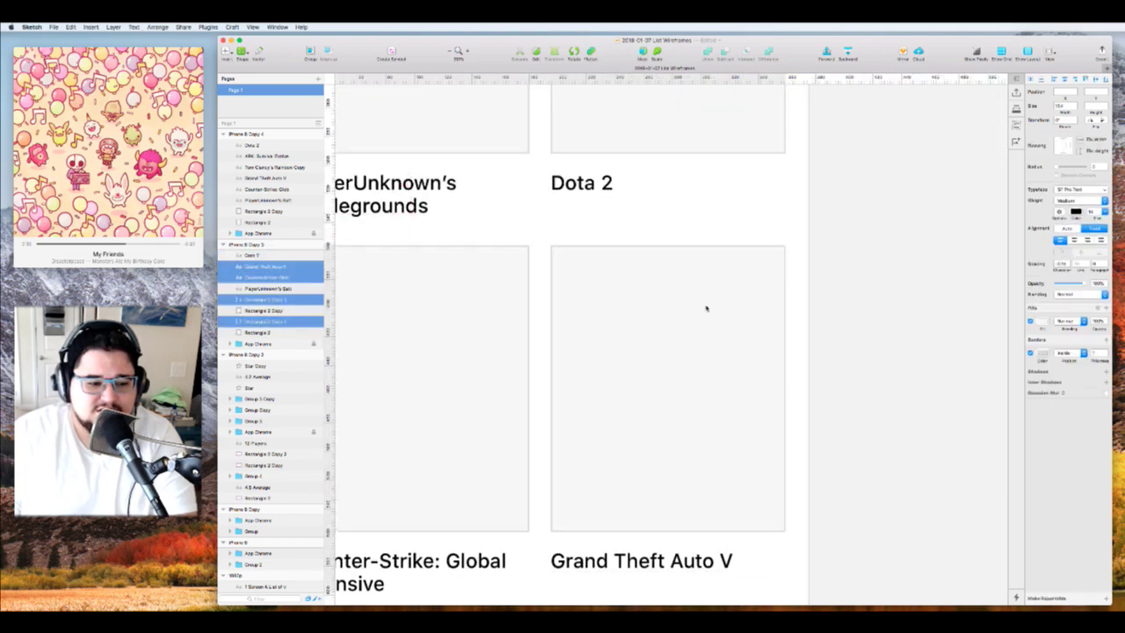
pyautogui.scroll(-5, 705, 308)
pyautogui.scroll(3, 706, 308)
pyautogui.hscroll(-3, 705, 307)
pyautogui.click(861, 284)
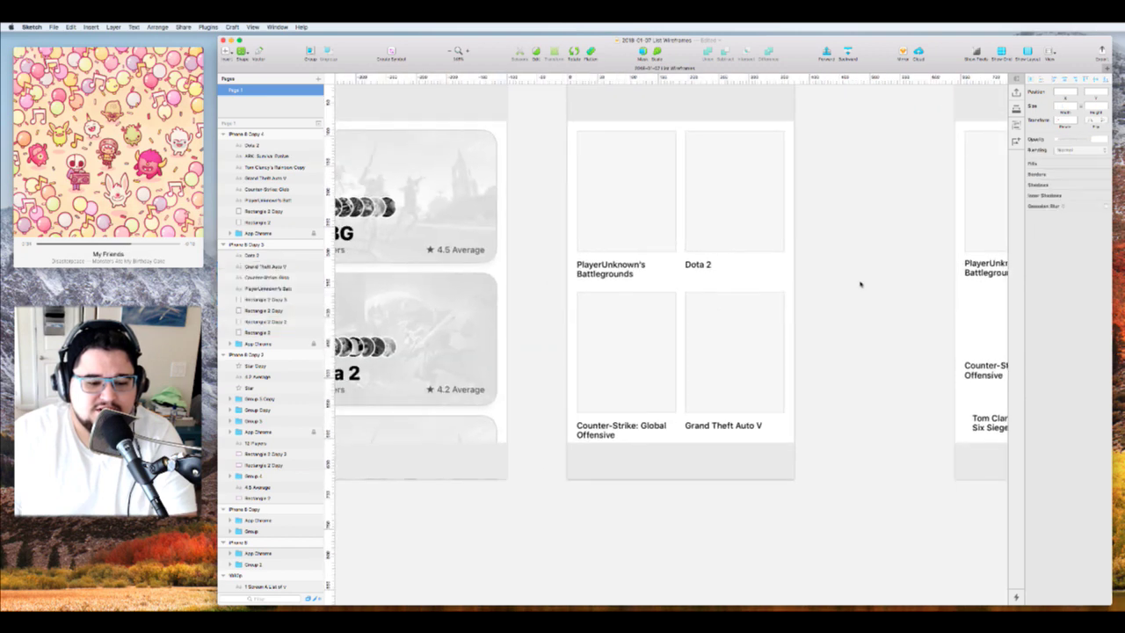
# Delete both placeholders with the PlayerUnknown's Battlegrounds and Dota 2 titles from the fifth phone artboard
pyautogui.scroll(3, 765, 351)
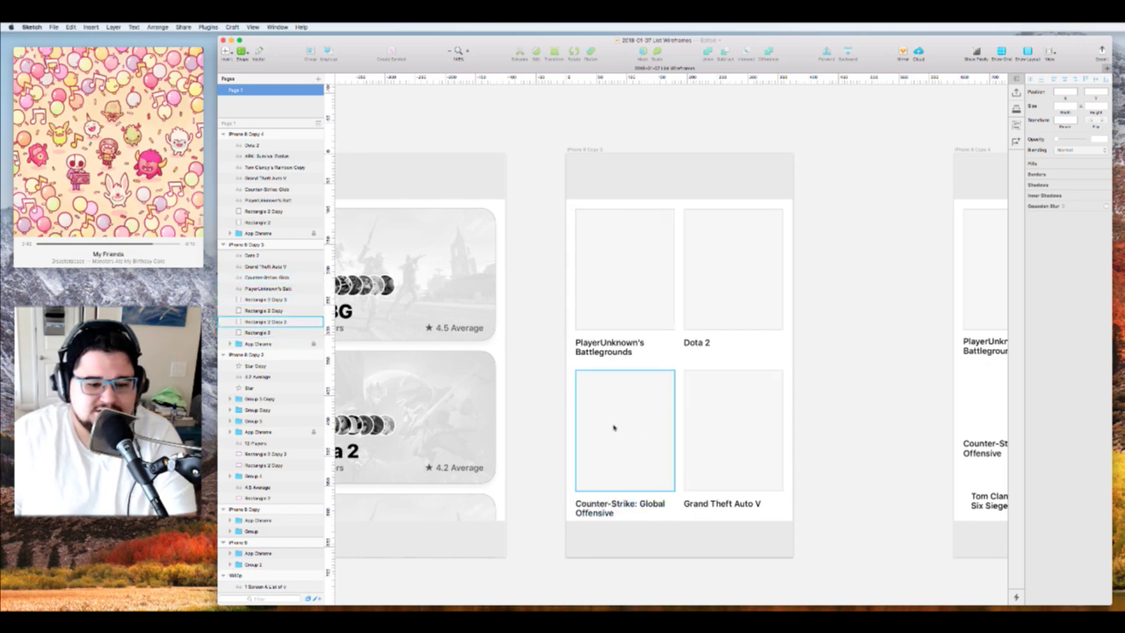
pyautogui.hscroll(3, 817, 254)
pyautogui.click(877, 149)
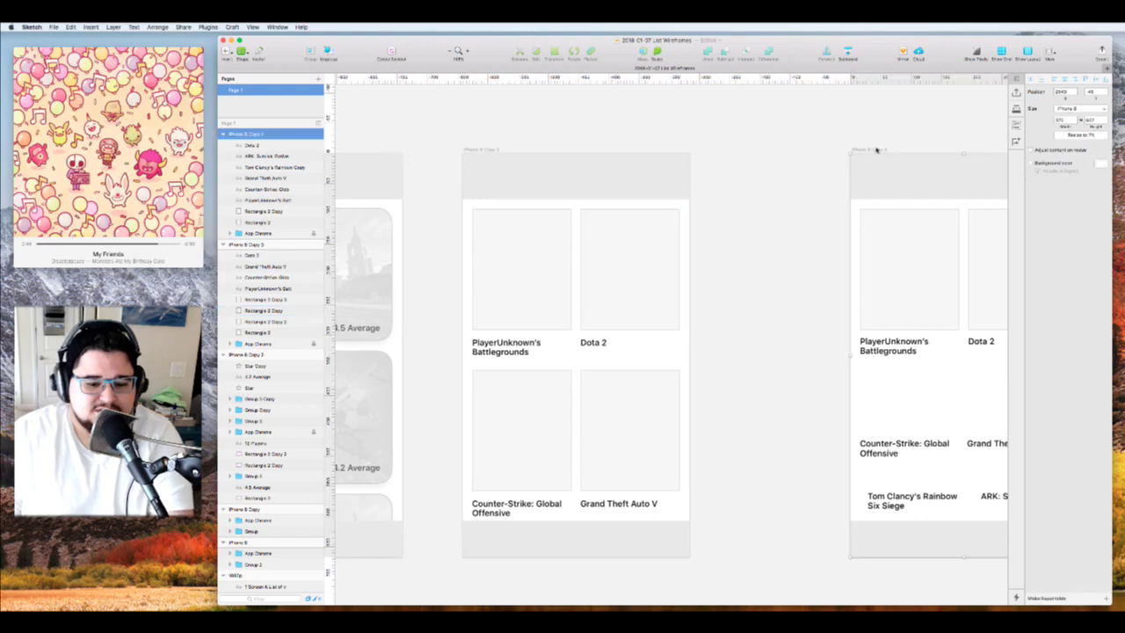
pyautogui.hscroll(3, 876, 150)
pyautogui.click(756, 338)
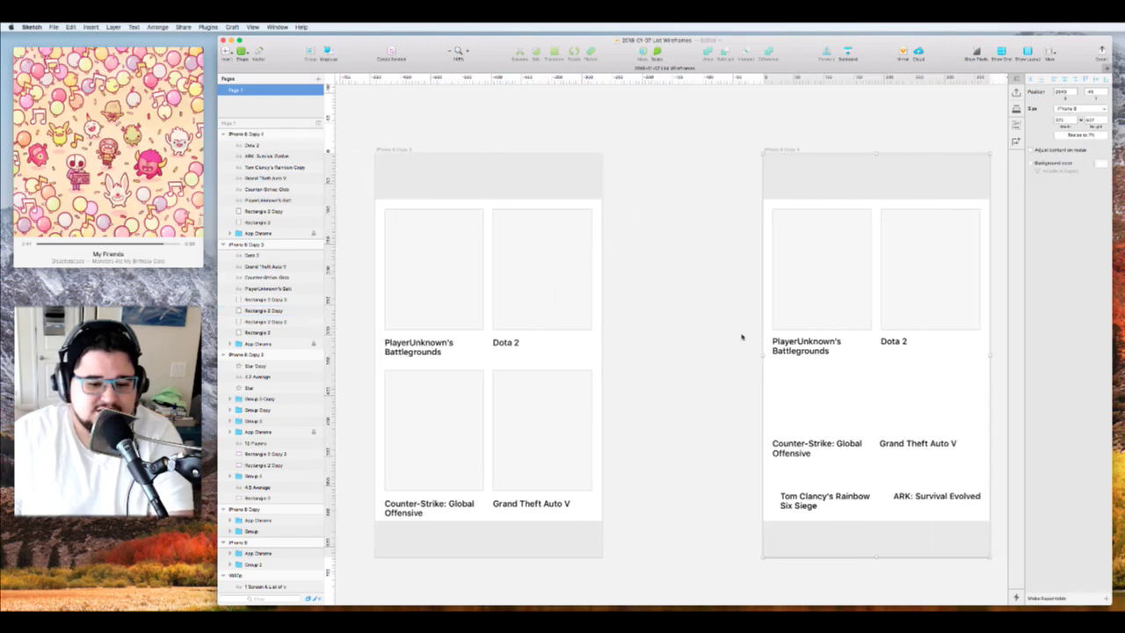
pyautogui.scroll(-5, 794, 170)
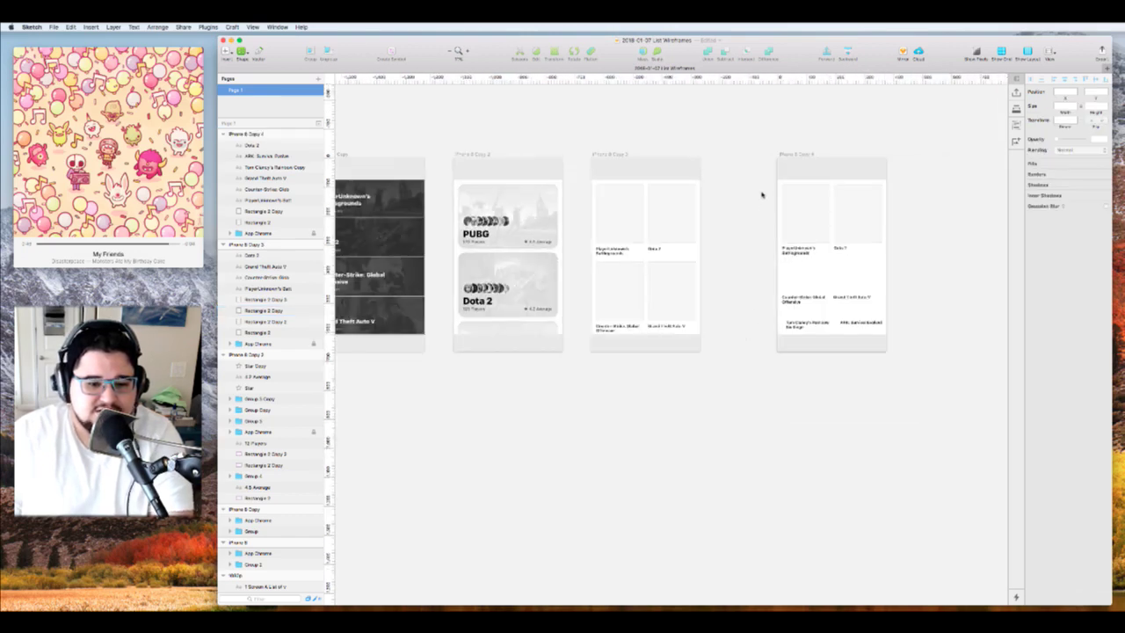
pyautogui.moveTo(762, 194); pyautogui.dragTo(898, 246)
pyautogui.press('BackSpace')
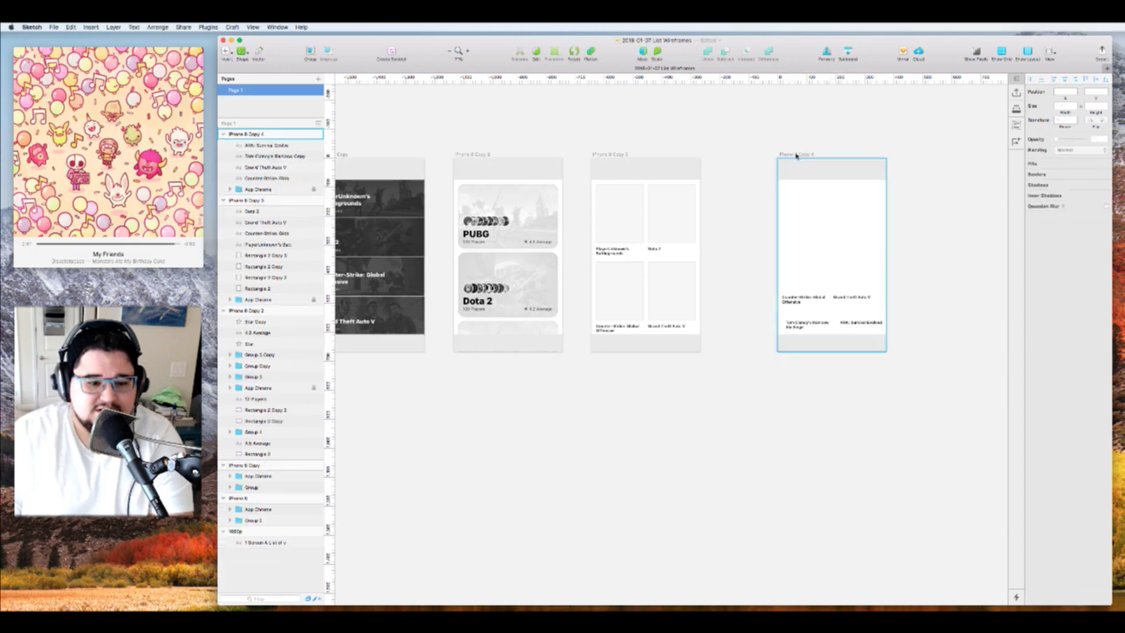
# Move the fifth artboard farther right and place a duplicate of the four-game grid artboard in the gap
pyautogui.moveTo(795, 155); pyautogui.dragTo(918, 154)
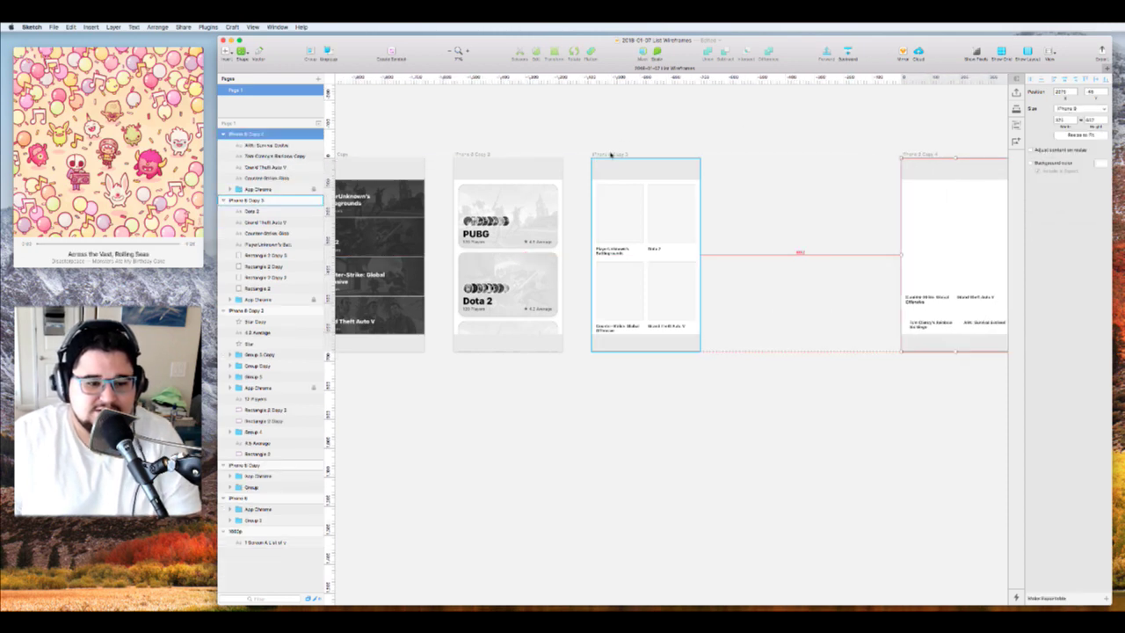
pyautogui.moveTo(611, 154); pyautogui.dragTo(753, 157)
pyautogui.click(741, 143)
pyautogui.hscroll(-2, 741, 139)
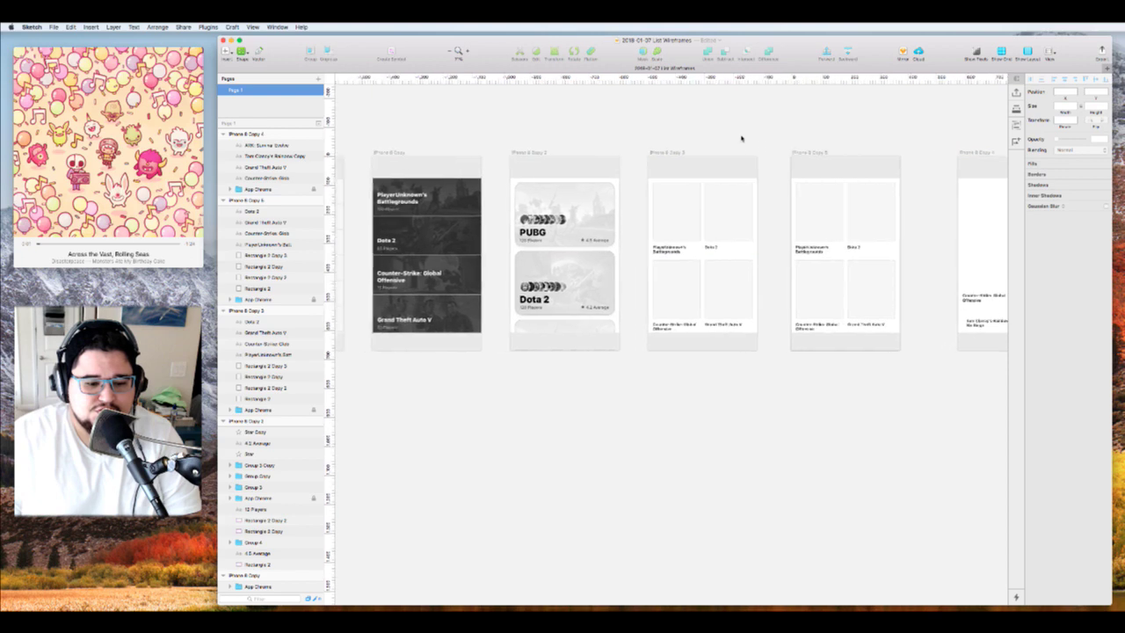
# Shift all placeholders and titles in the original grid artboard up by 20 px to suggest a scrolled list
pyautogui.scroll(5, 741, 138)
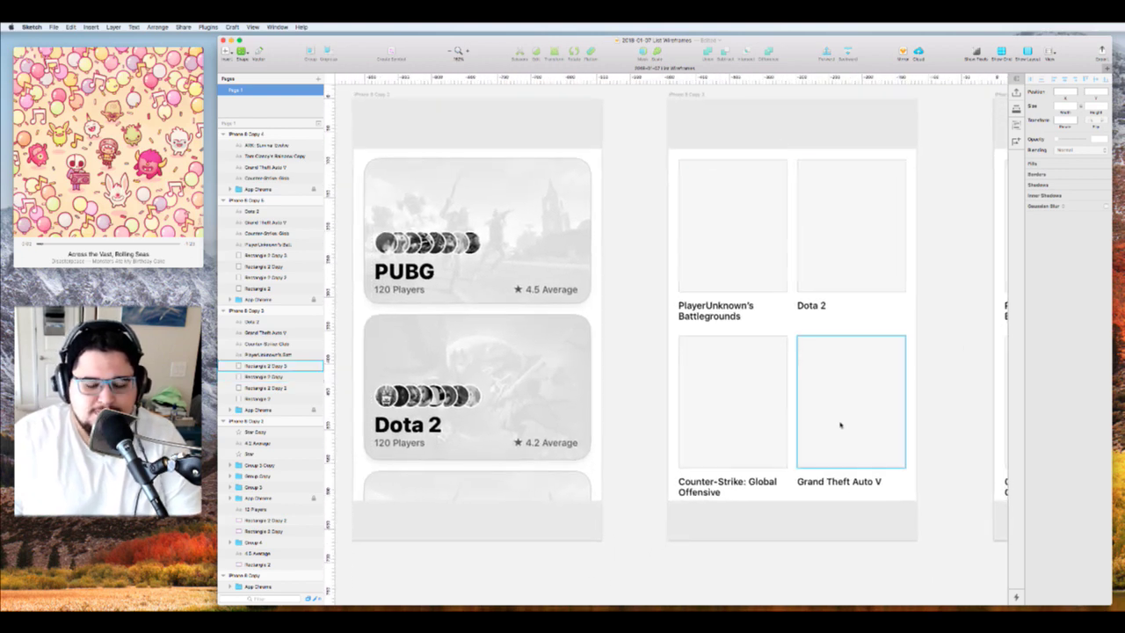
pyautogui.hscroll(3, 840, 425)
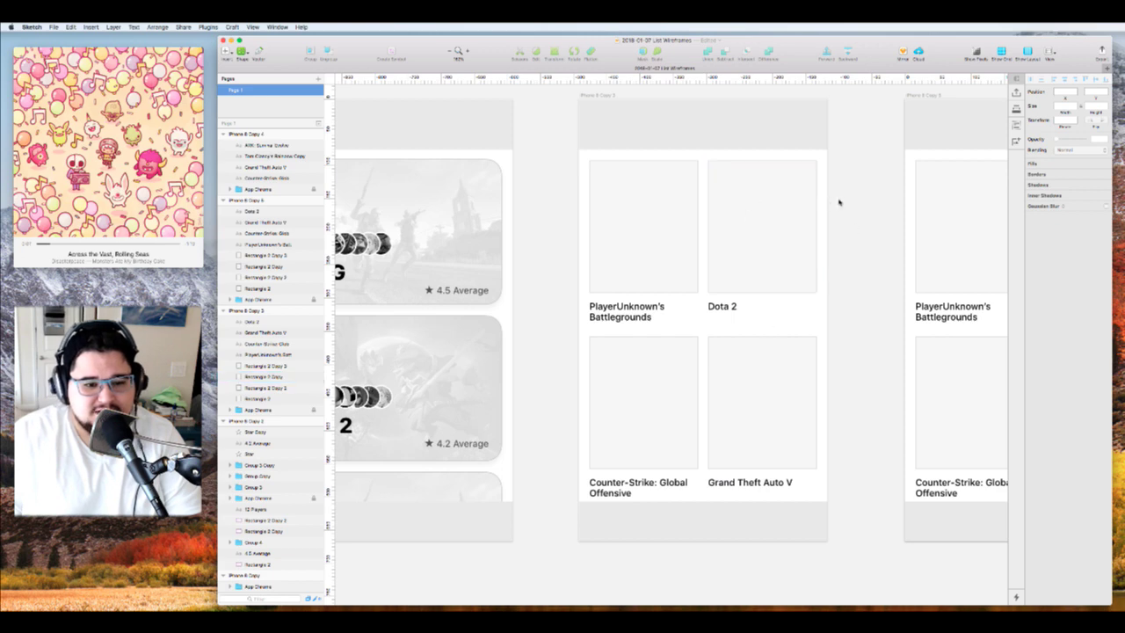
pyautogui.hscroll(2, 843, 200)
pyautogui.scroll(1, 843, 201)
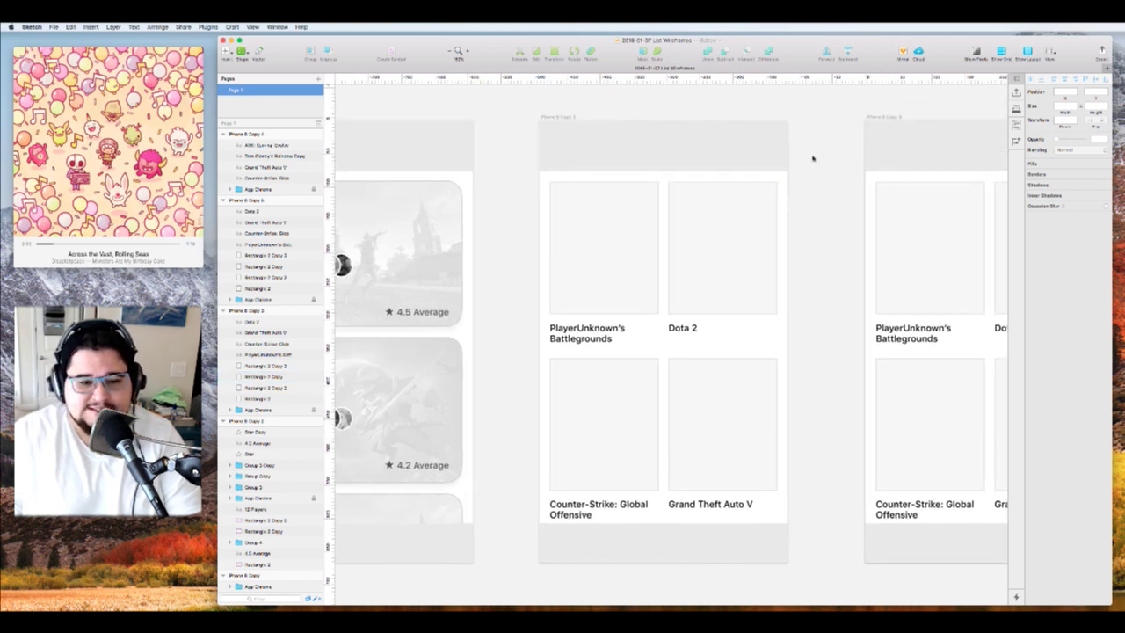
pyautogui.moveTo(802, 230); pyautogui.dragTo(542, 515)
pyautogui.hotkey('shift', 'Up')
pyautogui.hotkey('shift', 'Up')
pyautogui.hotkey('shift', 'Up')
pyautogui.hotkey('shift', 'Up')
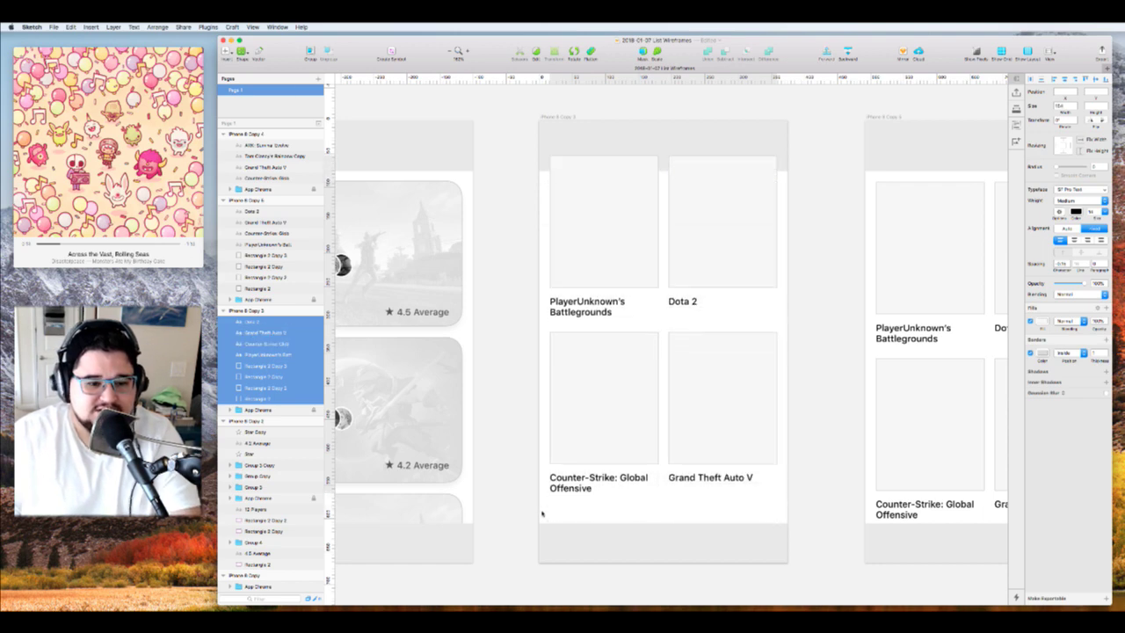
pyautogui.hotkey('shift', 'Down')
pyautogui.hotkey('shift', 'Down')
pyautogui.hotkey('shift', 'Down')
pyautogui.hotkey('shift', 'Up')
pyautogui.click(520, 430)
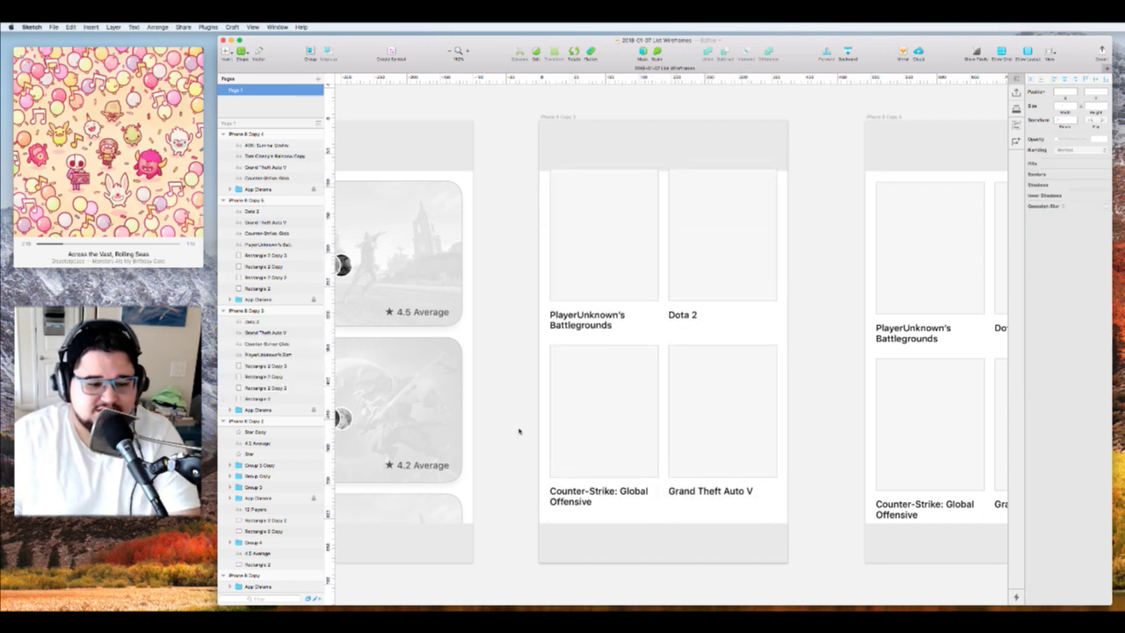
# Duplicate the two second-row placeholders downward as a third row, leaving a gap below the Counter-Strike and Grand Theft Auto V titles
pyautogui.click(571, 402)
pyautogui.keyDown('shift'); pyautogui.click(691, 377); pyautogui.keyUp('shift')
pyautogui.press('alt')
pyautogui.moveTo(694, 376); pyautogui.dragTo(692, 527)
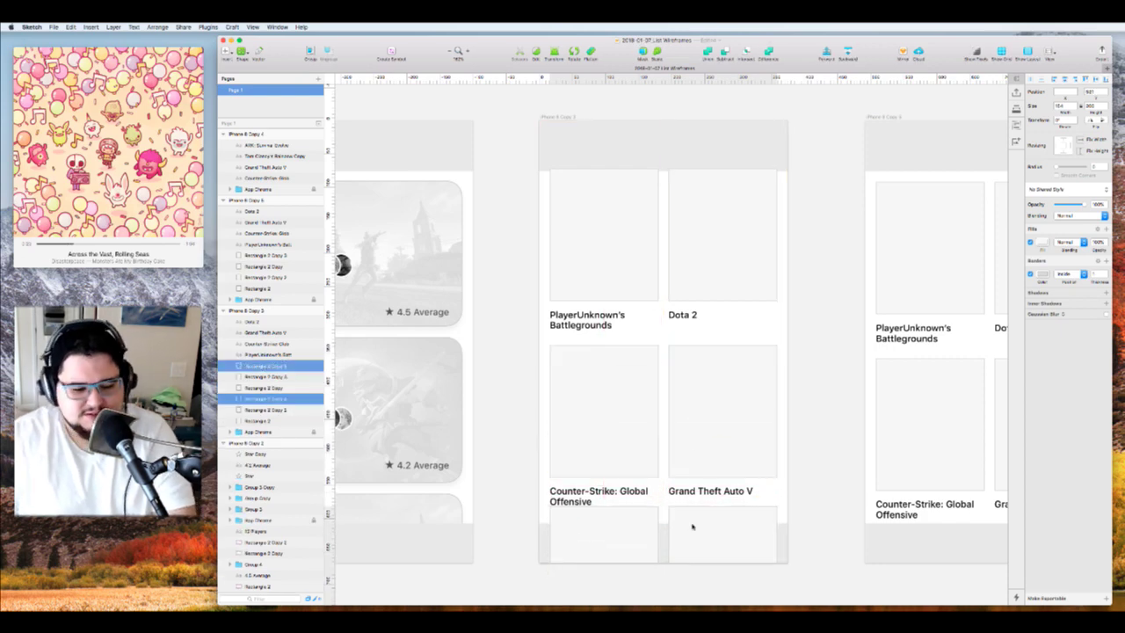
pyautogui.hotkey('shift', 'Down')
pyautogui.hotkey('shift', 'Down')
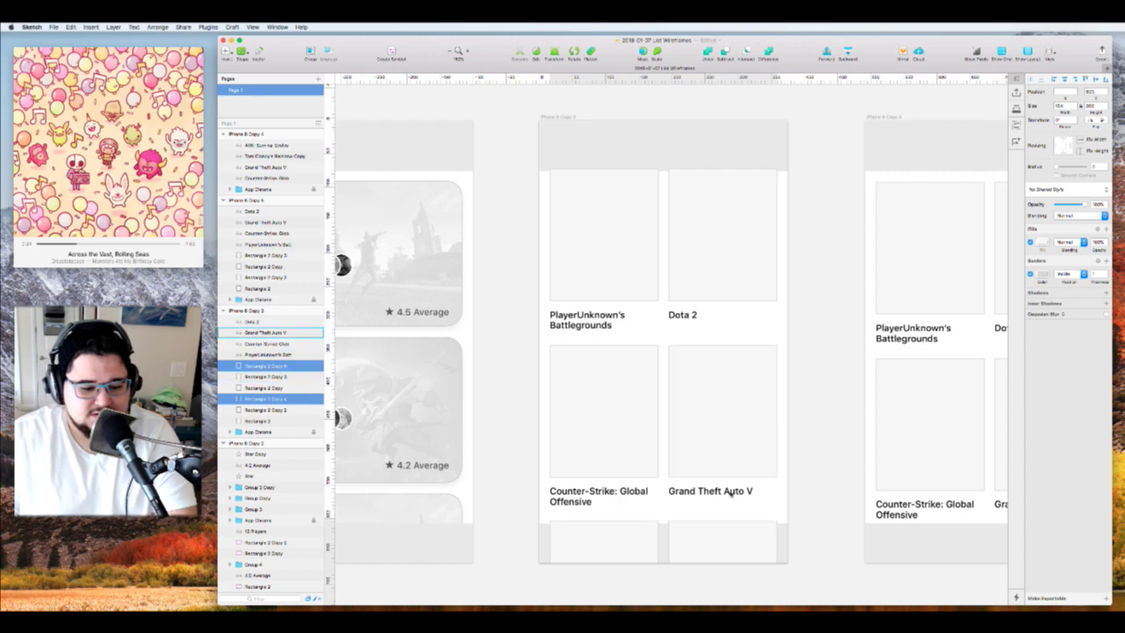
# Move all the grid's placeholders and titles up another 10 px and send them behind the app chrome
pyautogui.click(814, 244)
pyautogui.press('super+a')
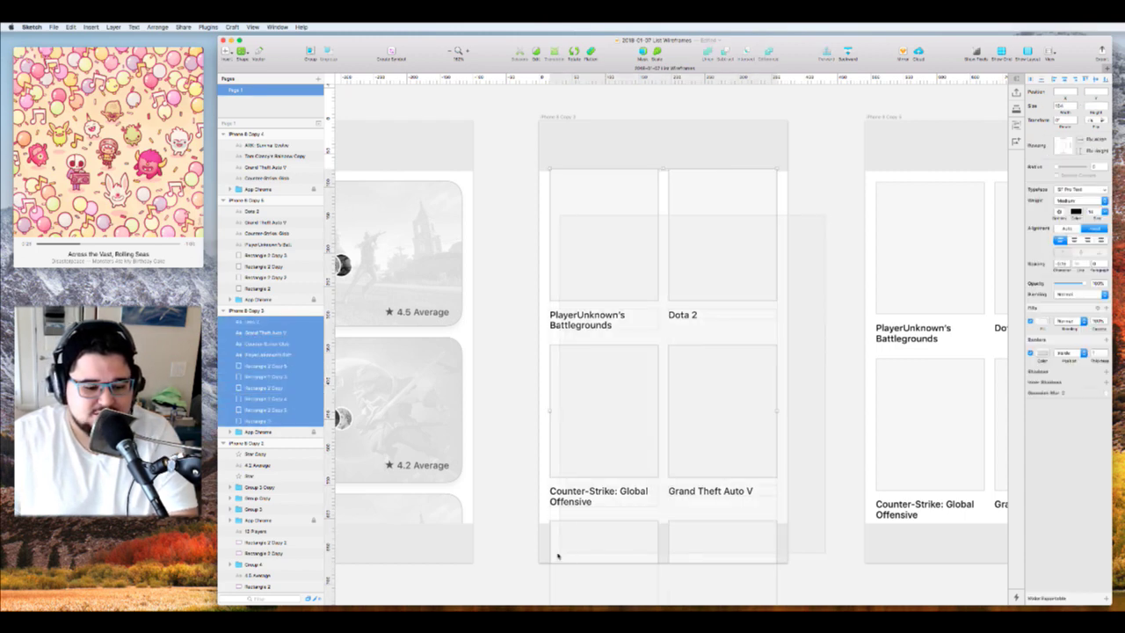
pyautogui.hotkey('shift', 'Up')
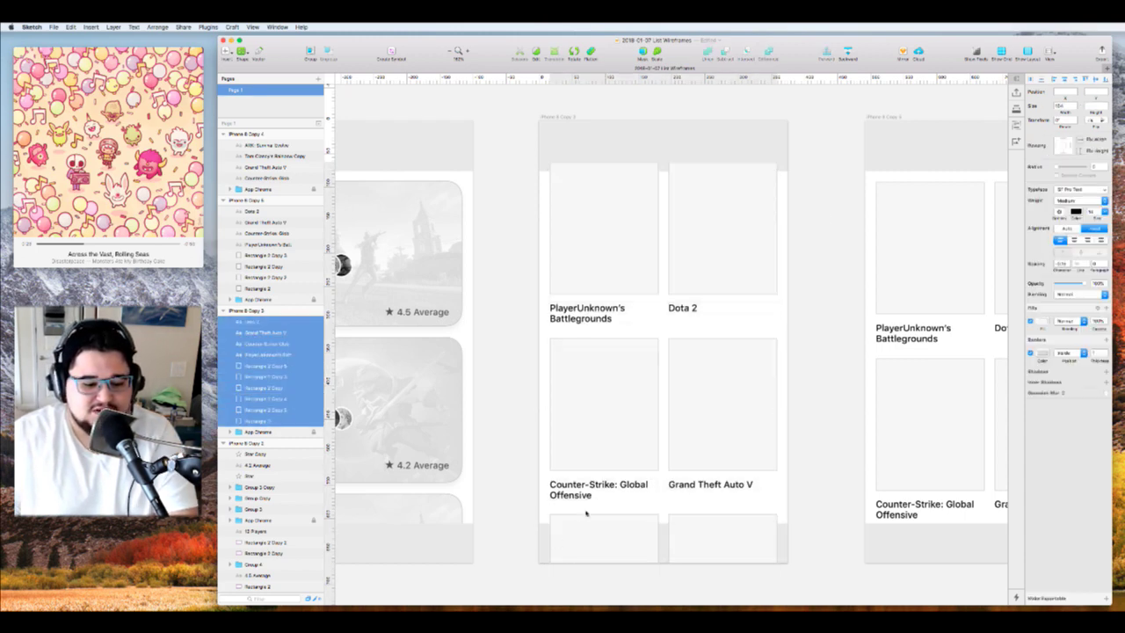
pyautogui.press('super+alt+Down')
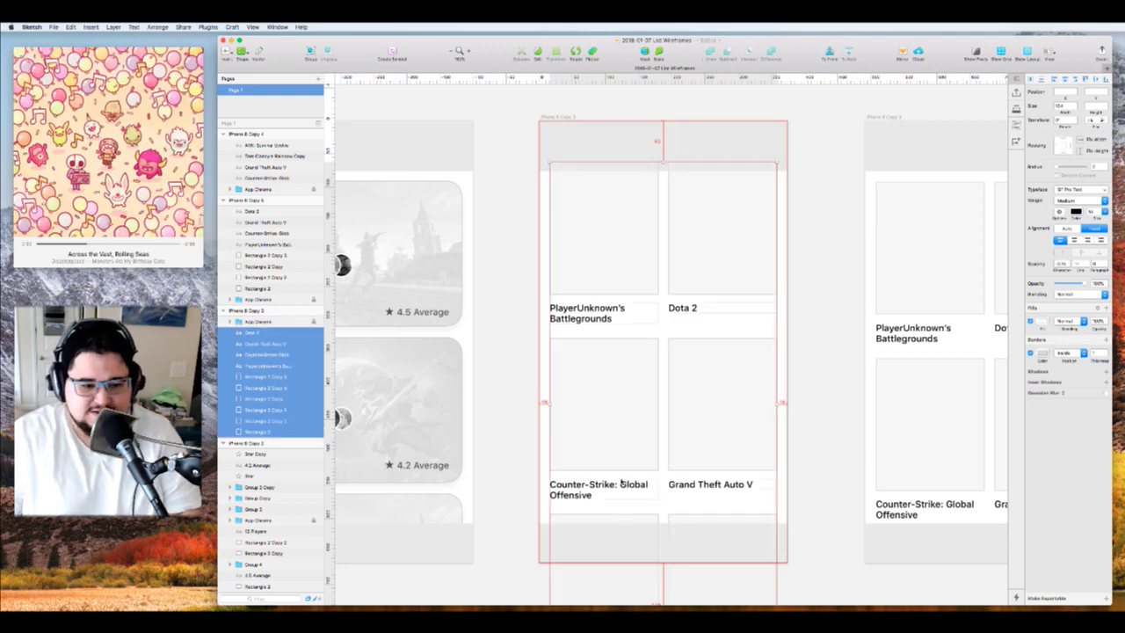
pyautogui.click(825, 261)
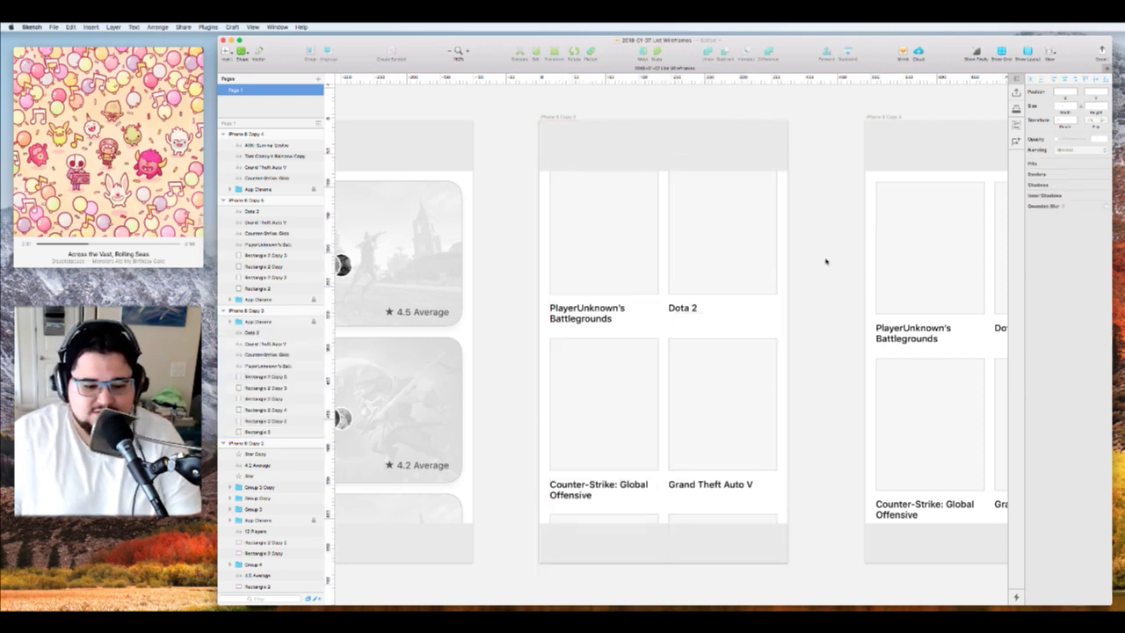
# Apply the Big Card image style to all six grid placeholders and turn off their shadow
pyautogui.click(630, 226)
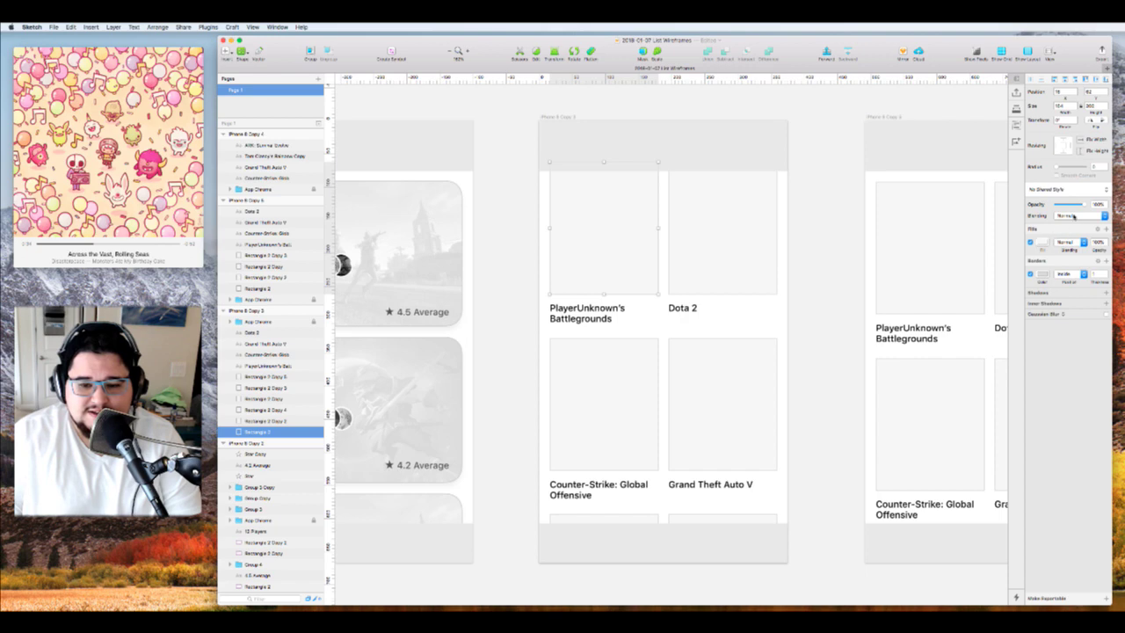
pyautogui.keyDown('shift'); pyautogui.click(723, 261); pyautogui.keyUp('shift')
pyautogui.keyDown('shift'); pyautogui.click(712, 378); pyautogui.keyUp('shift')
pyautogui.keyDown('shift'); pyautogui.click(639, 468); pyautogui.keyUp('shift')
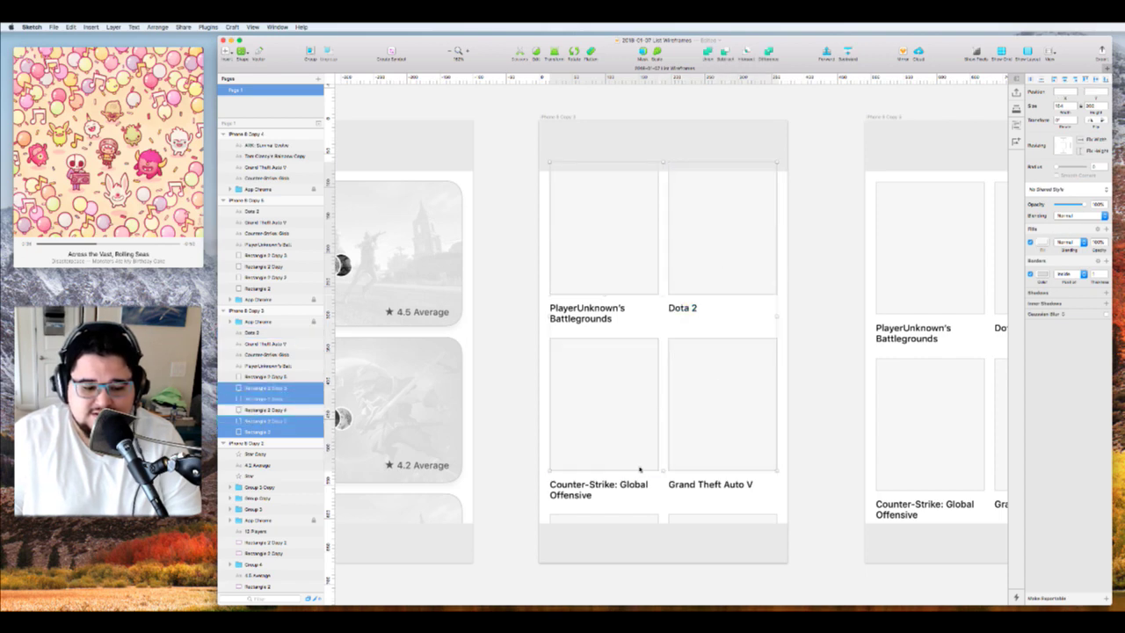
pyautogui.keyDown('shift'); pyautogui.click(633, 515); pyautogui.keyUp('shift')
pyautogui.keyDown('shift'); pyautogui.click(688, 514); pyautogui.keyUp('shift')
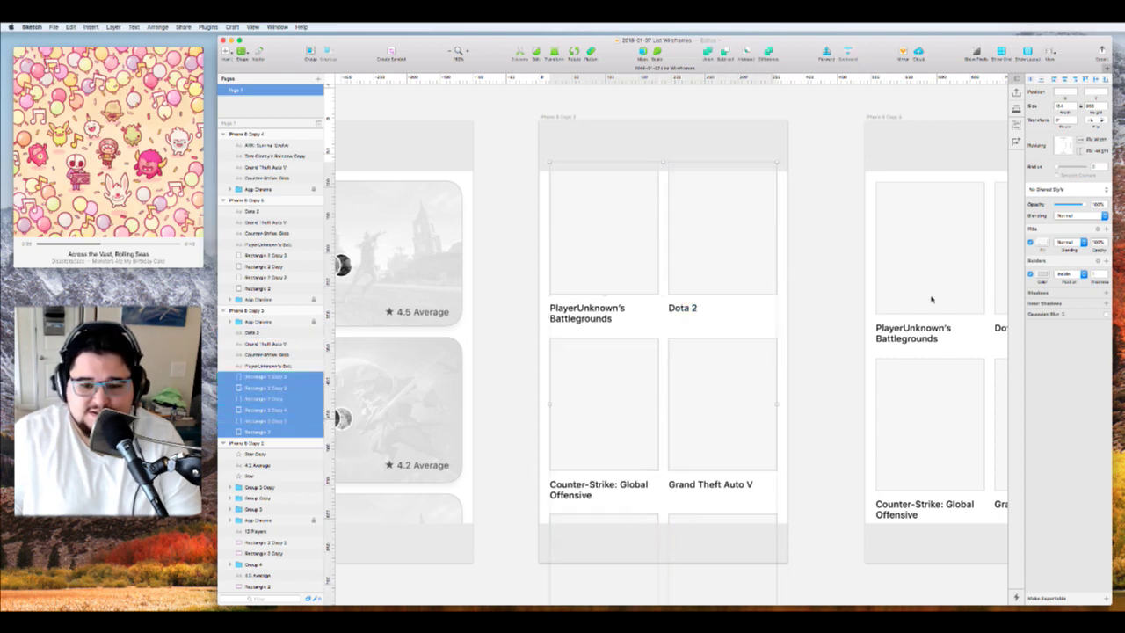
pyautogui.press('alt+super+v')
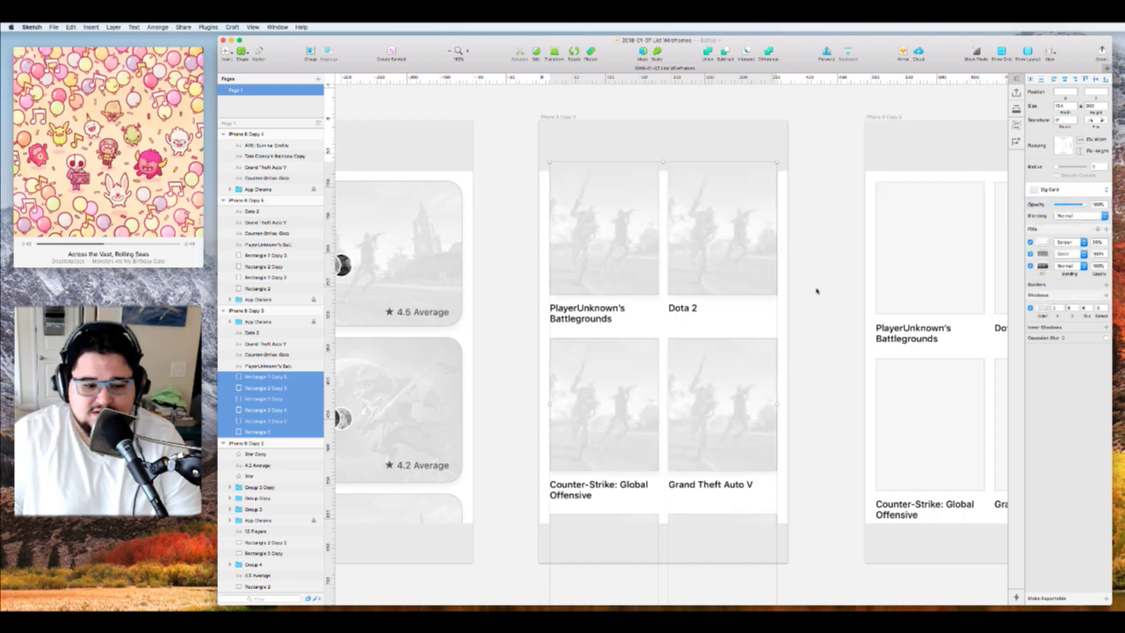
pyautogui.click(1031, 307)
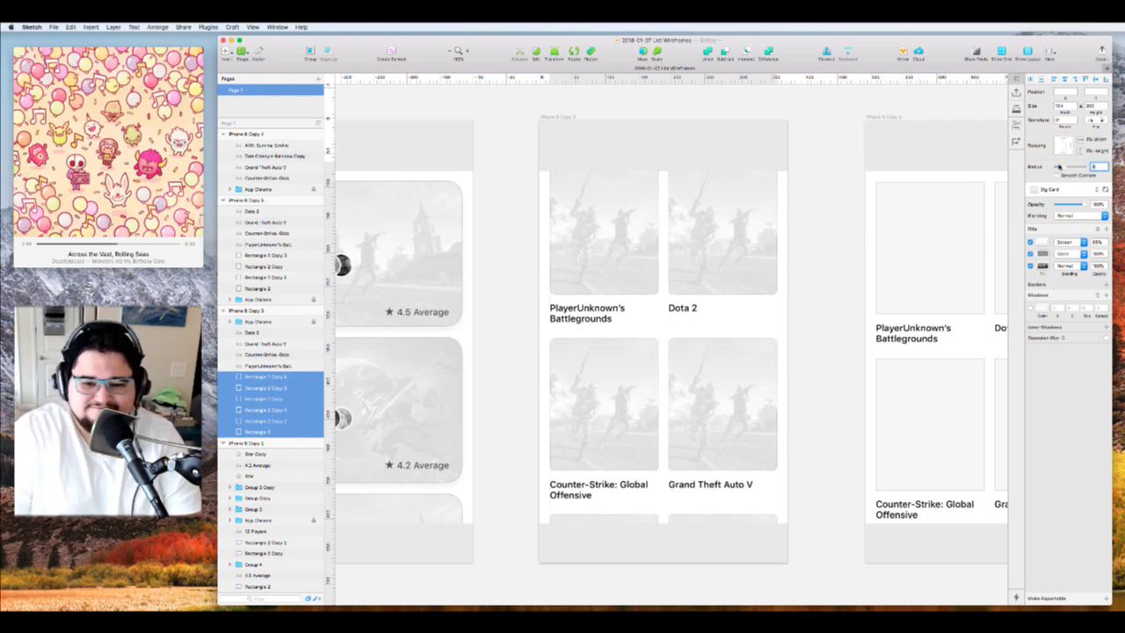
# Replace the image fill of the grid's Dota 2 placeholder with the Dota 2 artwork from the Downloads folder
pyautogui.click(803, 342)
pyautogui.click(694, 268)
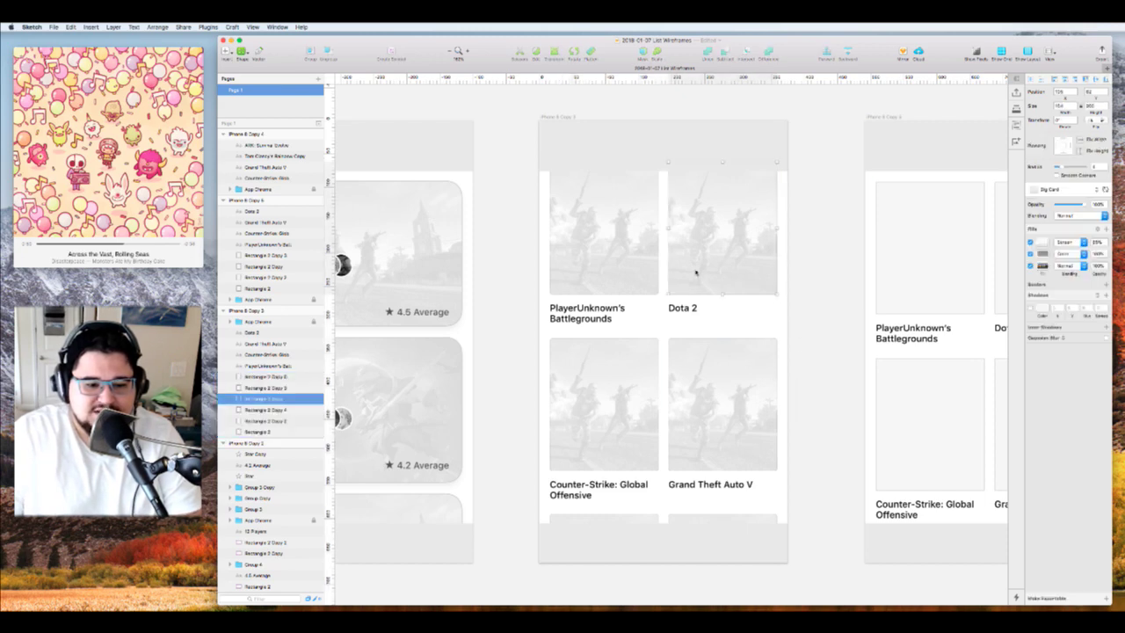
pyautogui.click(1043, 265)
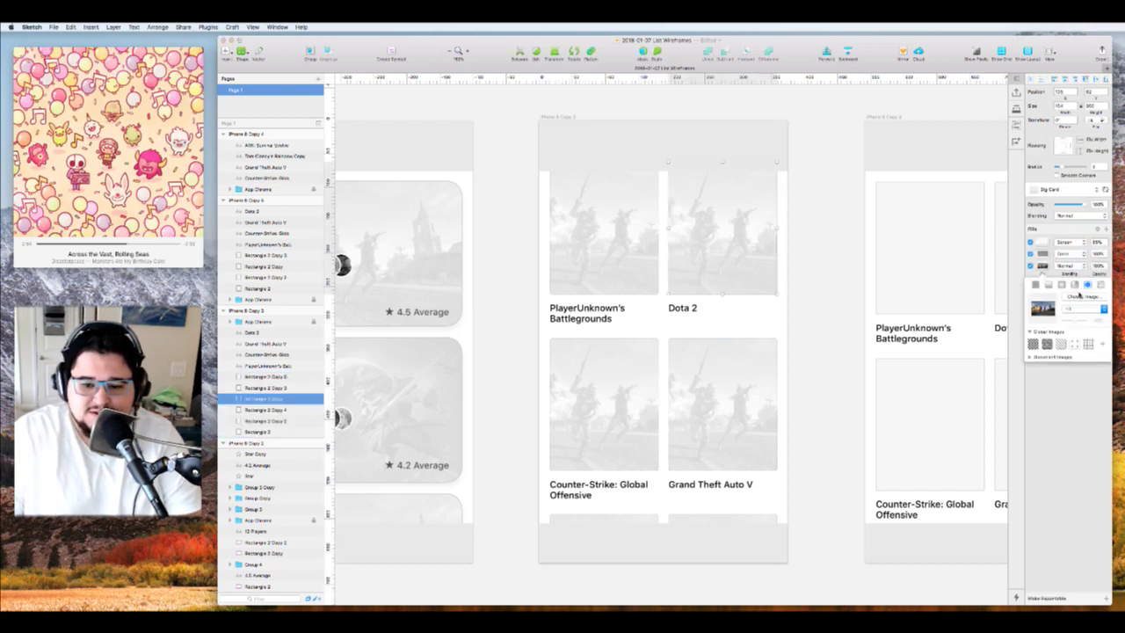
pyautogui.click(1080, 296)
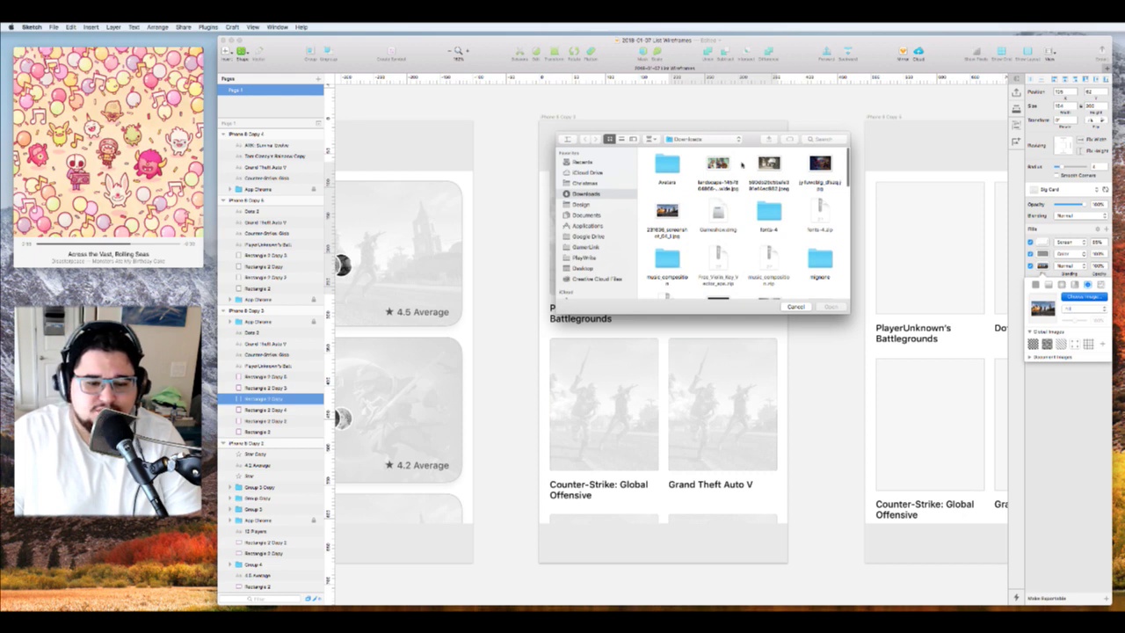
pyautogui.click(820, 163)
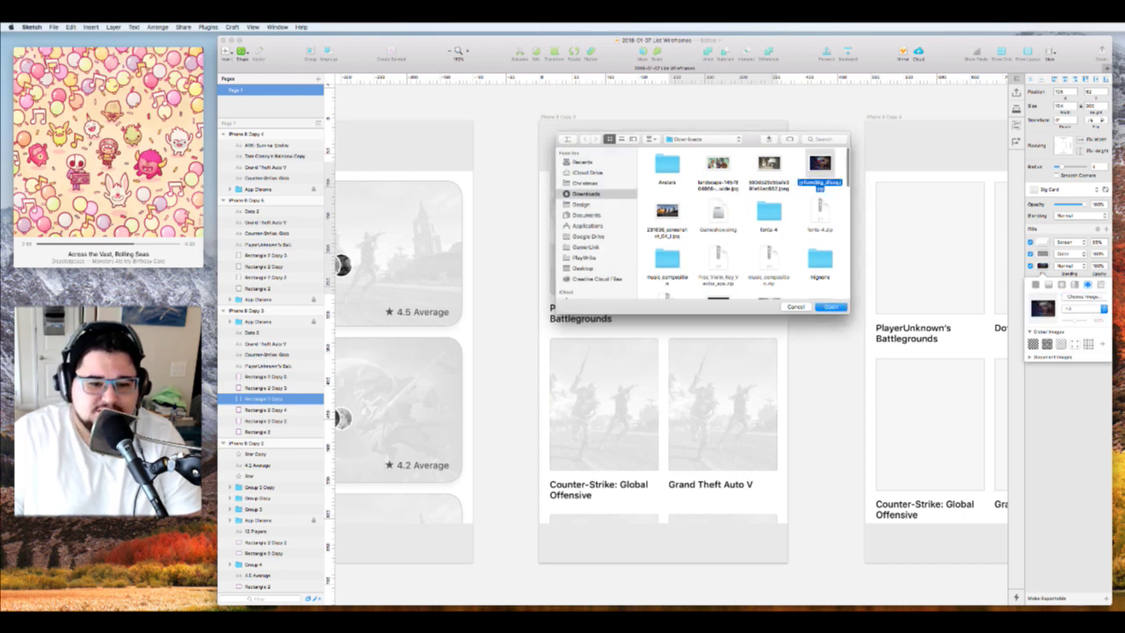
pyautogui.click(831, 306)
# Replace the image fill of the grid's Counter-Strike: Global Offensive placeholder with the Counter-Strike picture from the Downloads folder
pyautogui.click(630, 437)
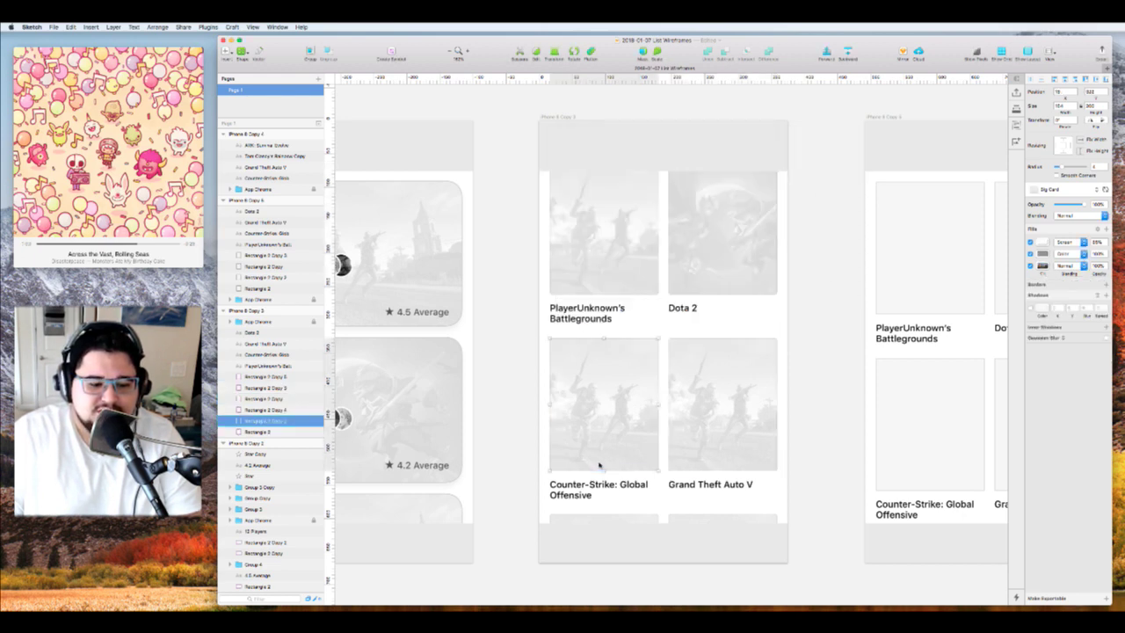
pyautogui.click(1043, 265)
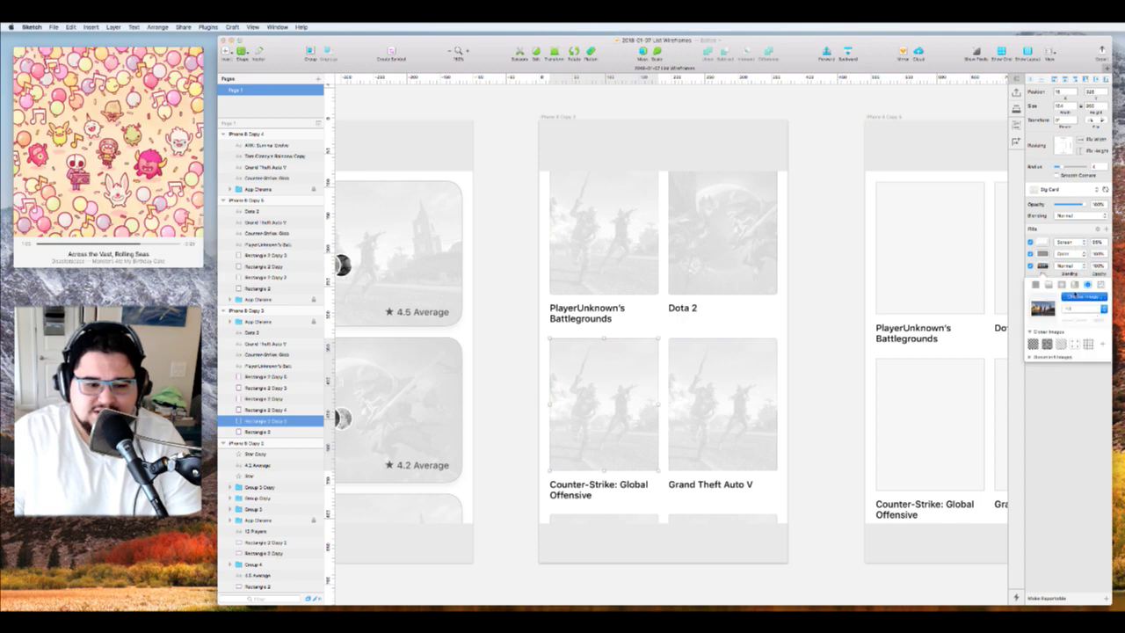
pyautogui.click(1083, 296)
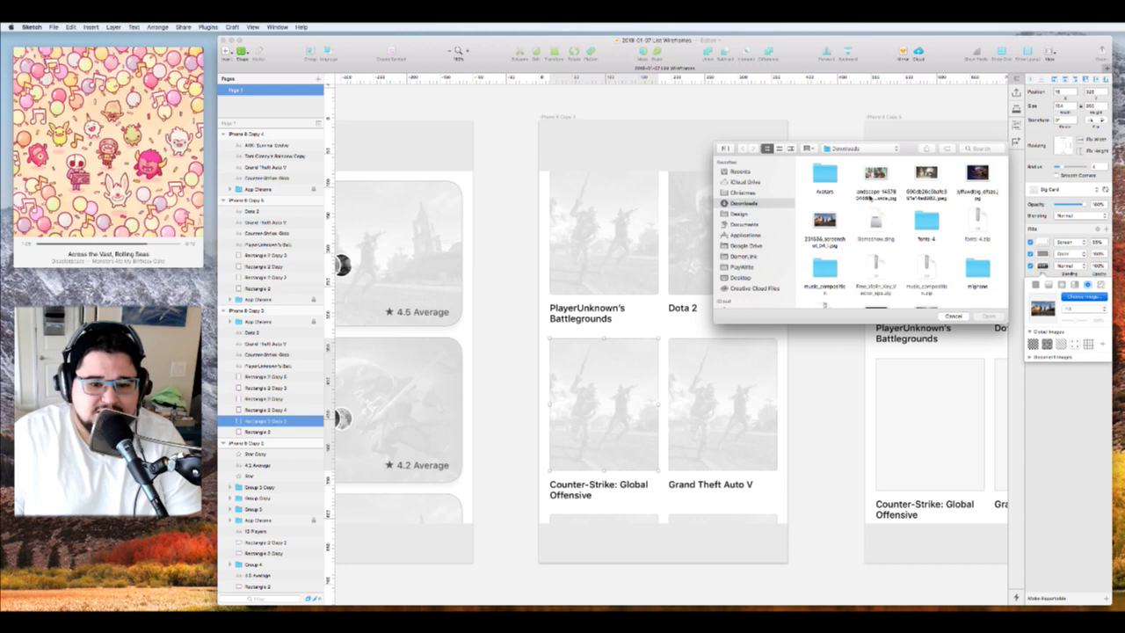
pyautogui.doubleClick(917, 165)
# Replace the image fill of the grid's Grand Theft Auto V placeholder with the landscape picture from the Downloads folder
pyautogui.hscroll(3, 753, 422)
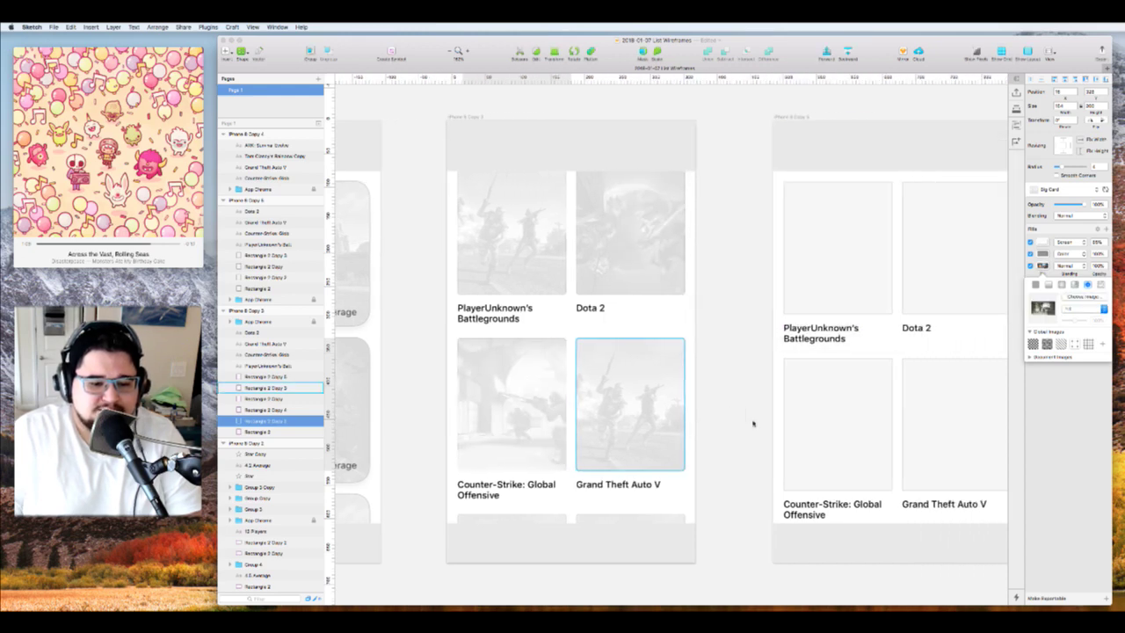
pyautogui.scroll(-3, 730, 412)
pyautogui.scroll(-3, 730, 413)
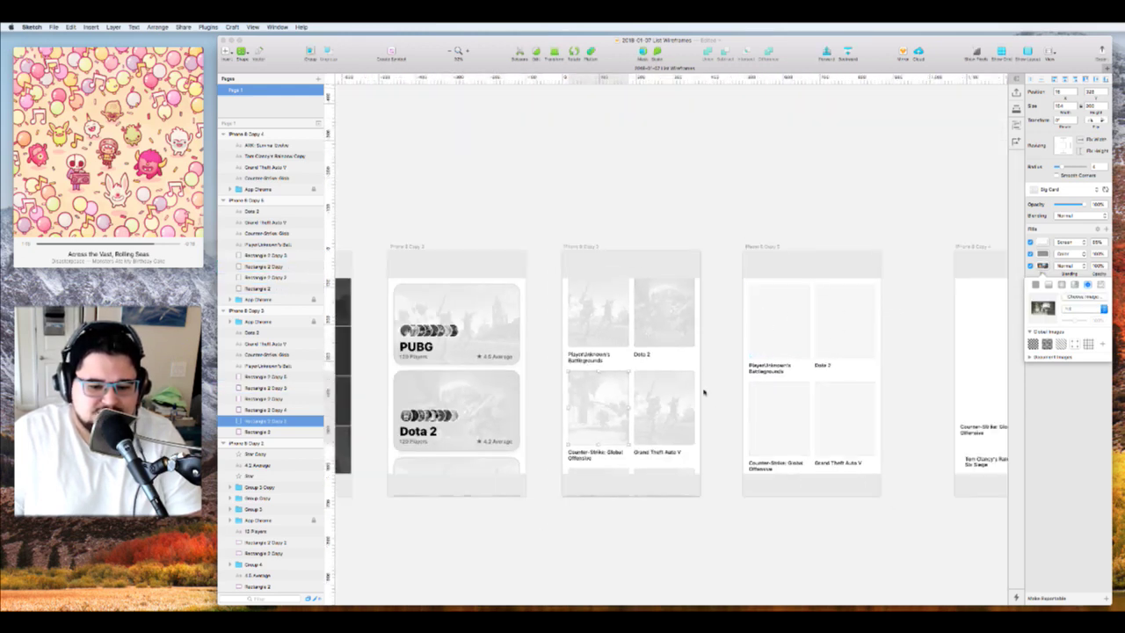
pyautogui.scroll(4, 703, 389)
pyautogui.scroll(2, 703, 392)
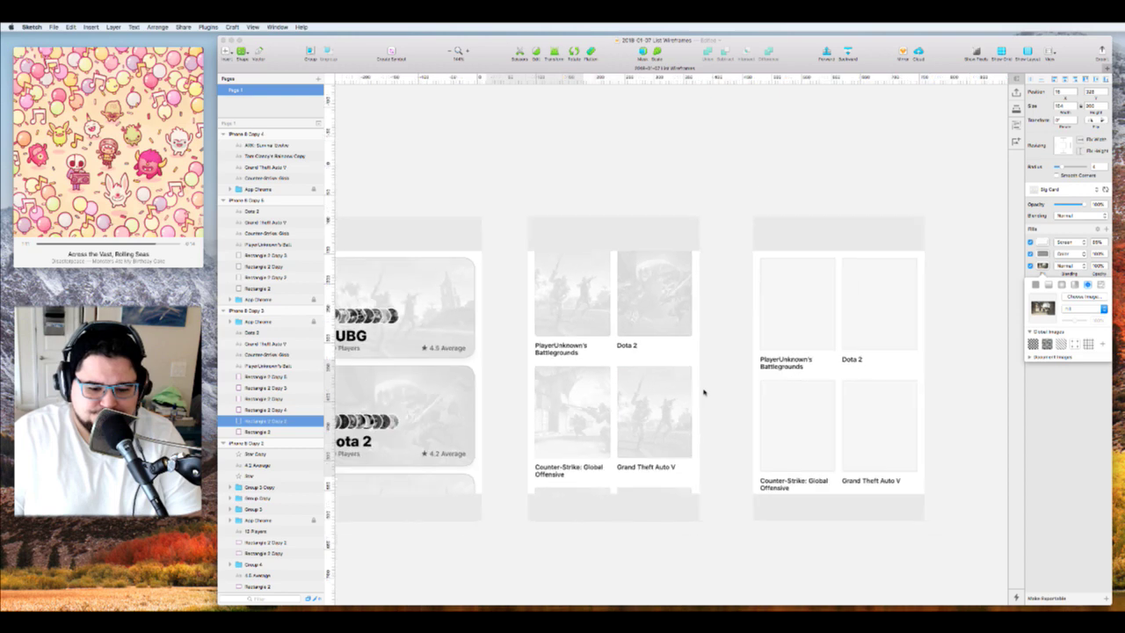
pyautogui.click(626, 413)
pyautogui.scroll(3, 626, 413)
pyautogui.hscroll(-2, 626, 414)
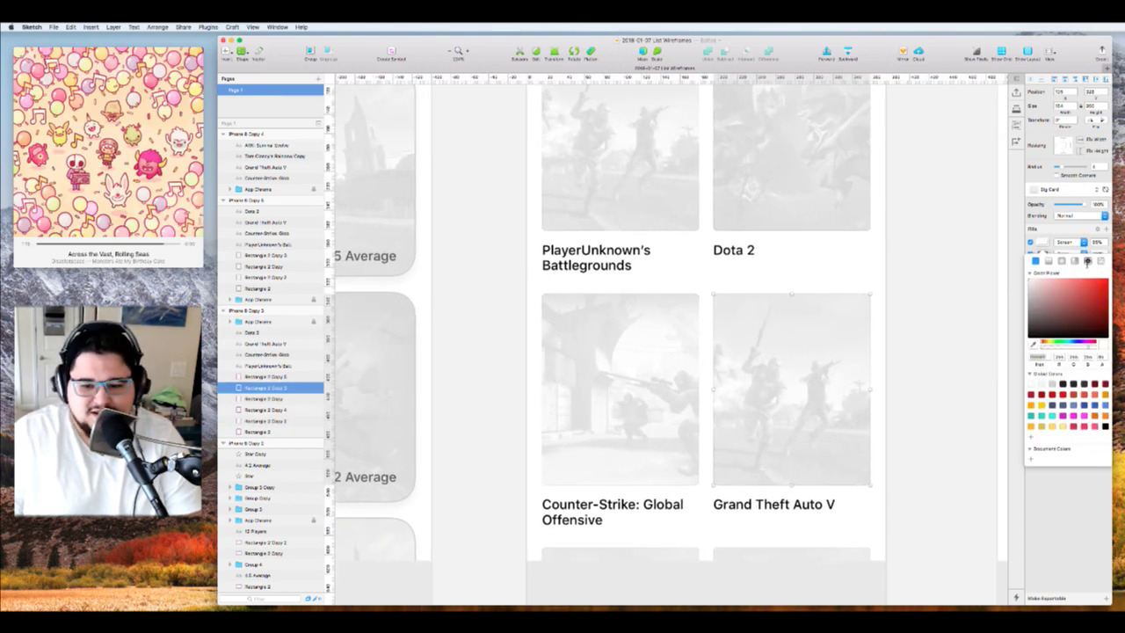
pyautogui.click(1080, 215)
pyautogui.click(1039, 223)
pyautogui.click(1041, 235)
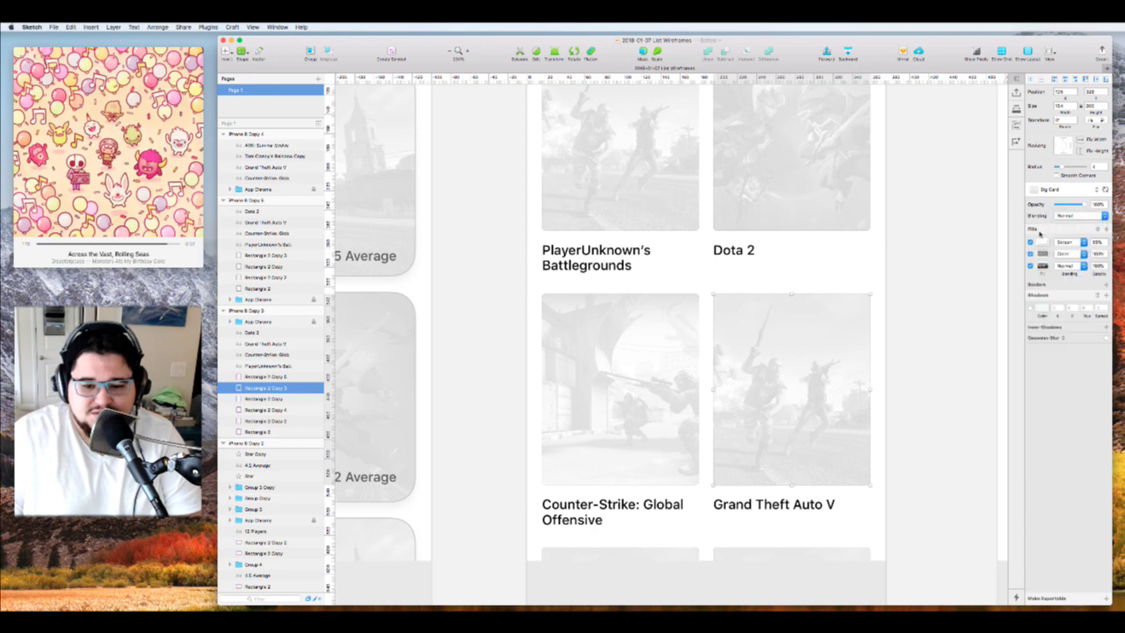
pyautogui.click(1042, 266)
pyautogui.click(1083, 297)
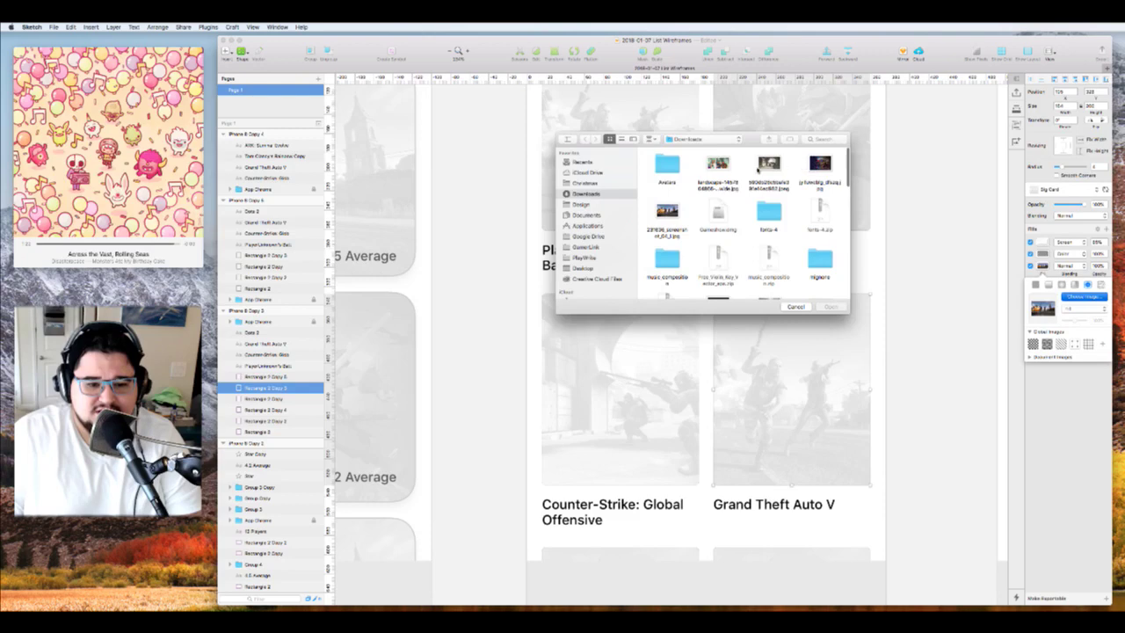
pyautogui.doubleClick(729, 172)
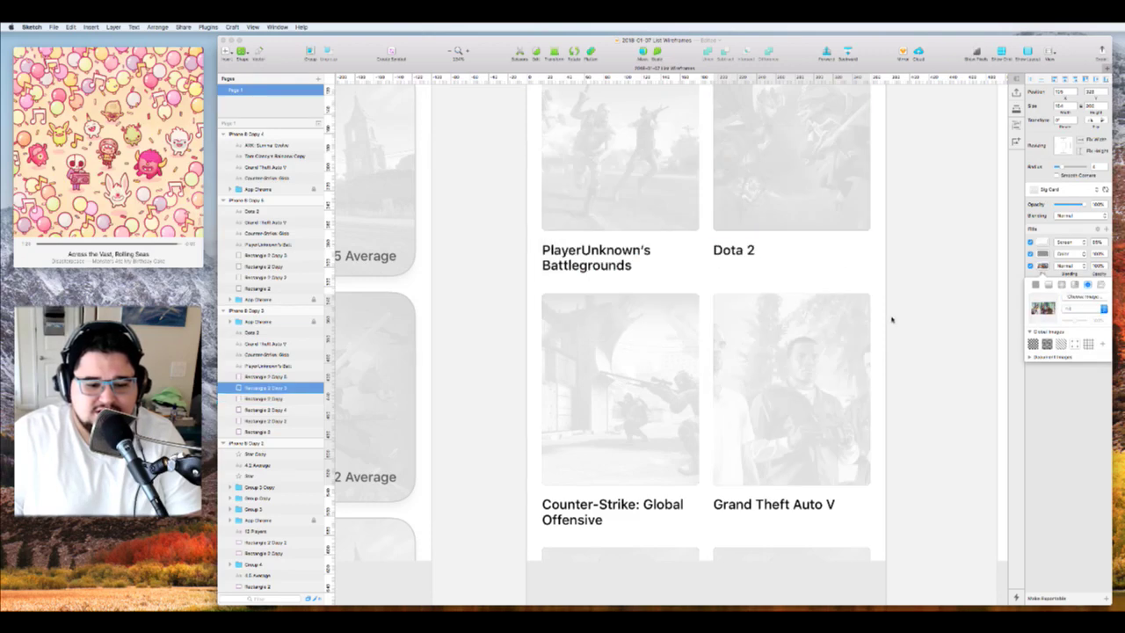
# Review the illustrated grid artboard next to the simple list, dark list and big card wireframes and the brief
pyautogui.scroll(-5, 891, 323)
pyautogui.scroll(1, 892, 324)
pyautogui.hscroll(2, 892, 324)
pyautogui.click(856, 323)
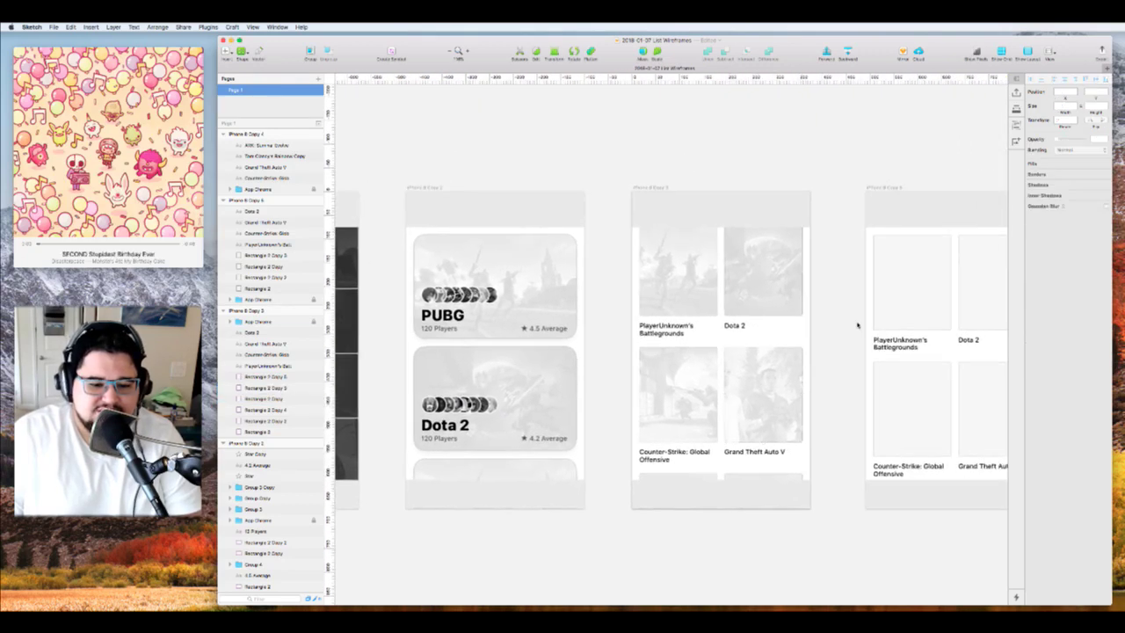
pyautogui.scroll(3, 818, 336)
pyautogui.hscroll(-1, 818, 338)
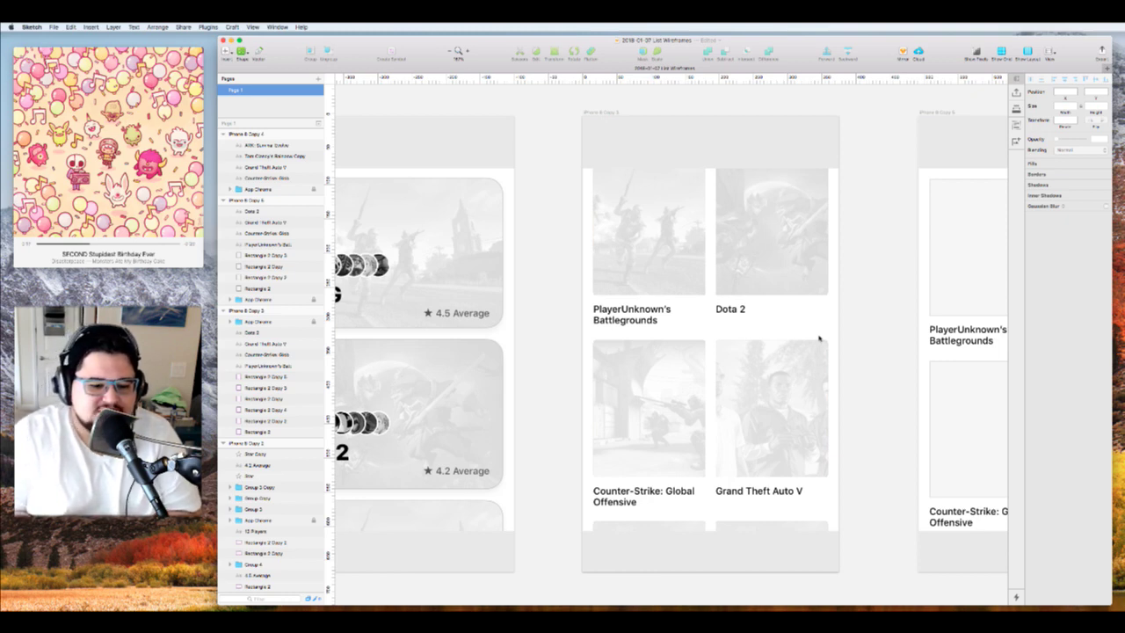
pyautogui.hscroll(-4, 819, 339)
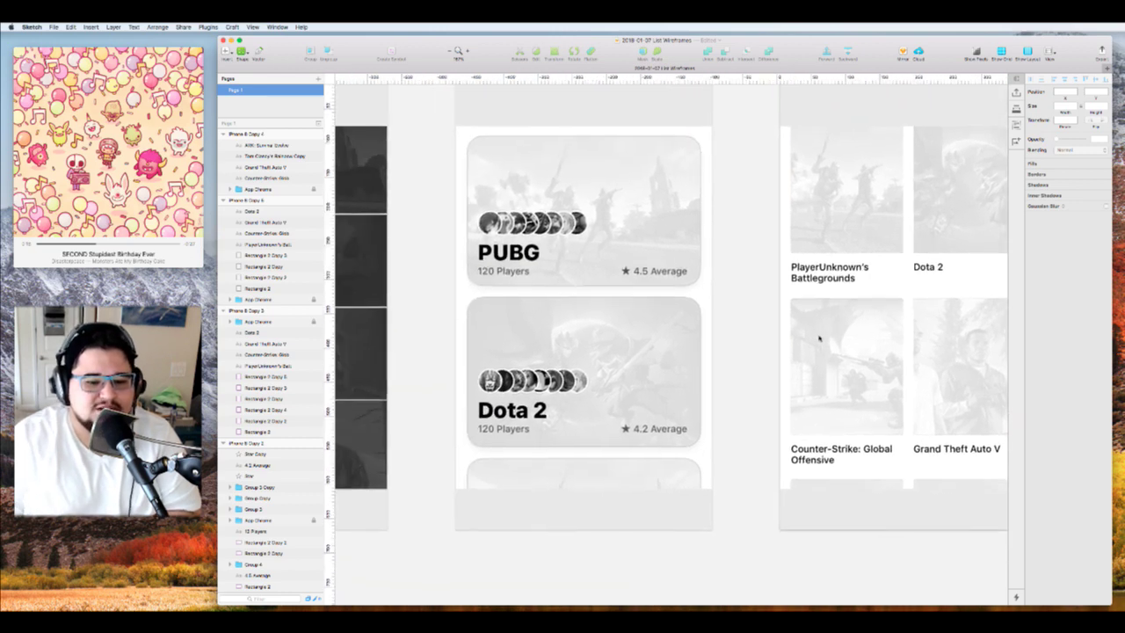
pyautogui.scroll(-5, 819, 338)
pyautogui.hscroll(-1, 819, 339)
pyautogui.hscroll(3, 819, 338)
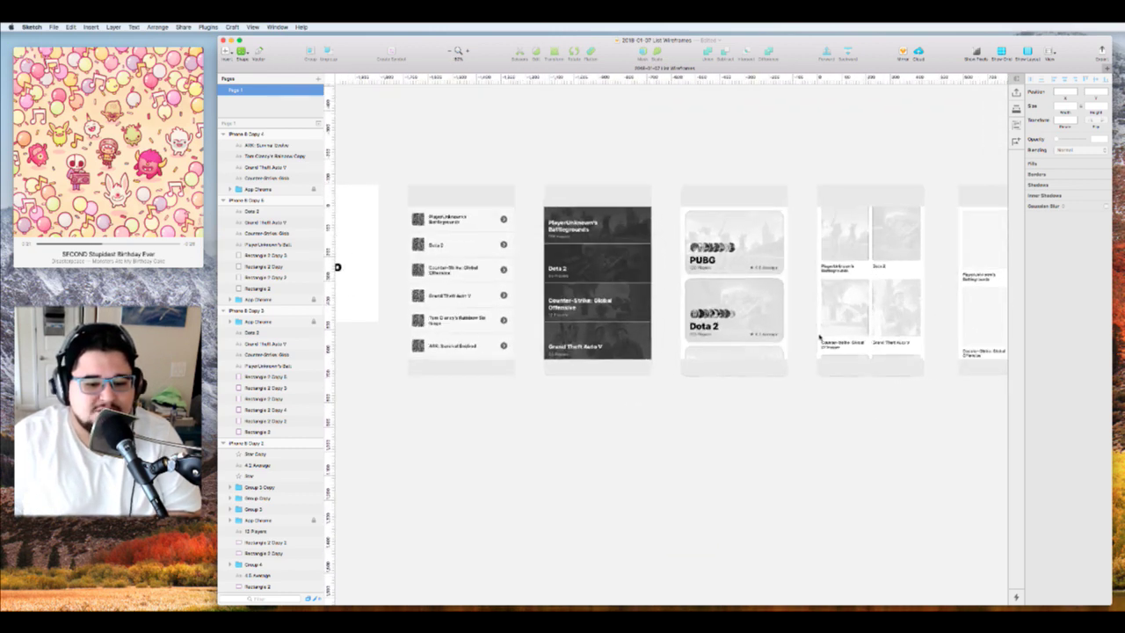
pyautogui.scroll(3, 819, 339)
pyautogui.scroll(-2, 819, 338)
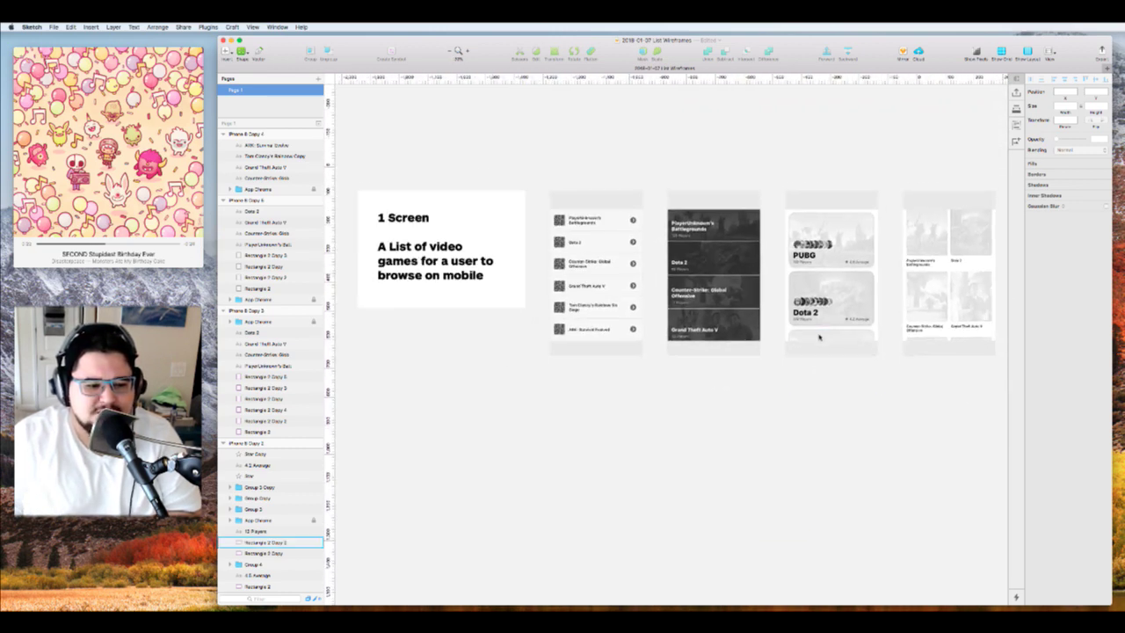
pyautogui.hscroll(1, 819, 339)
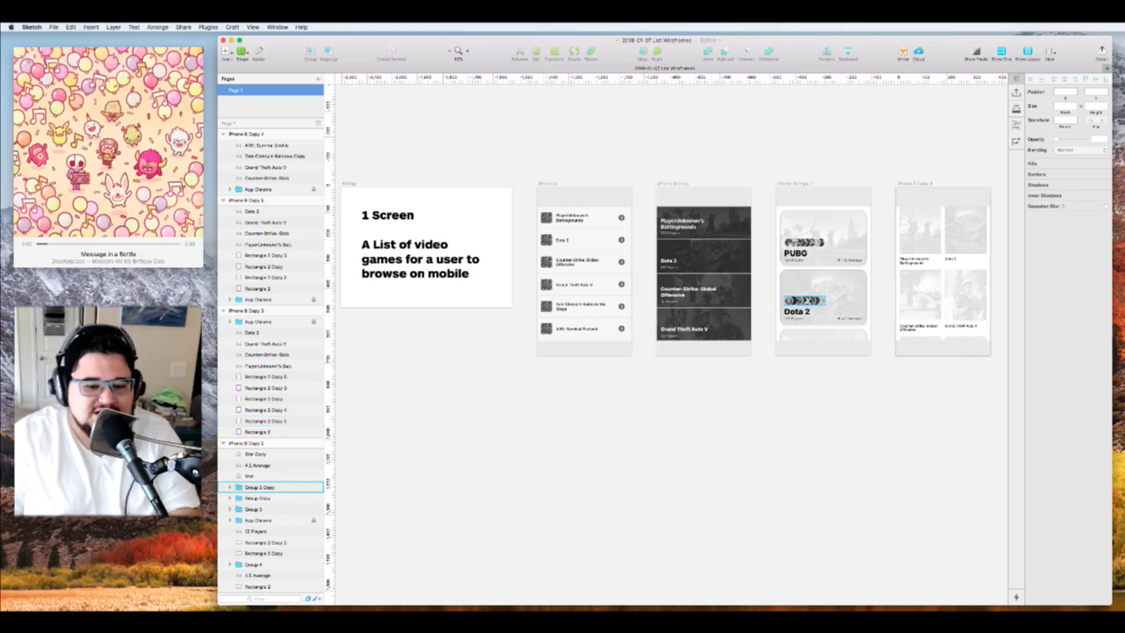
# Place smaller copies of the big card's player avatar row at the base of the grid's PlayerUnknown's Battlegrounds and Counter-Strike images
pyautogui.click(804, 301)
pyautogui.scroll(5, 806, 300)
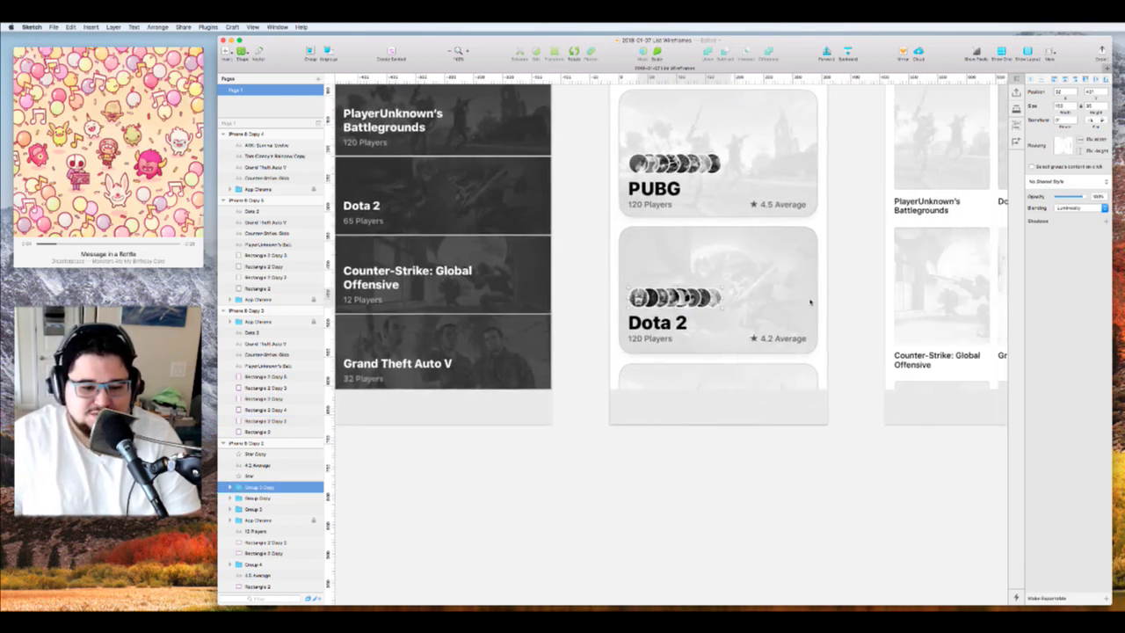
pyautogui.hscroll(3, 810, 302)
pyautogui.moveTo(581, 305); pyautogui.dragTo(855, 179)
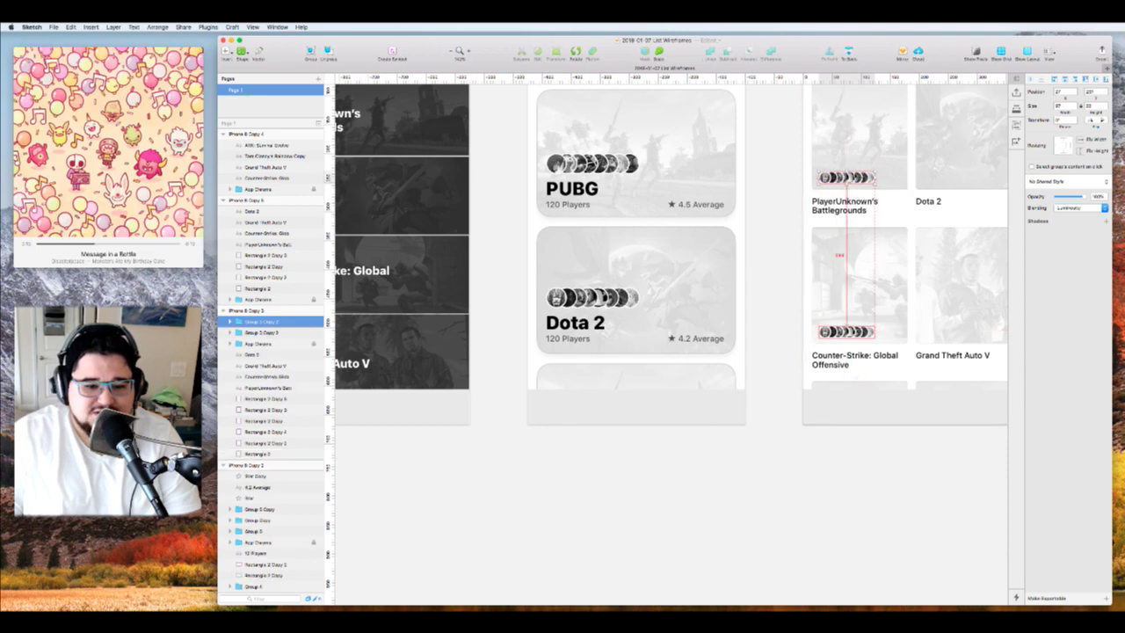
pyautogui.hscroll(3, 562, 324)
pyautogui.hscroll(-5, 571, 319)
pyautogui.hscroll(3, 583, 317)
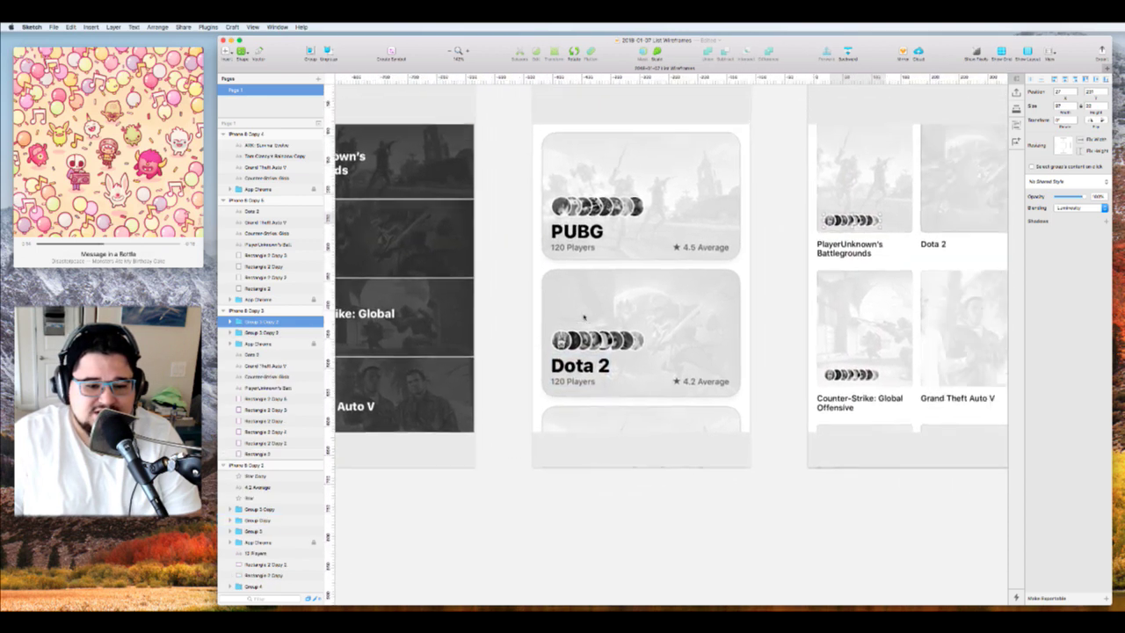
pyautogui.hscroll(2, 583, 318)
# Copy the star and "4.5 Average" rating from the PUBG big card to beneath the grid's Dota 2 title
pyautogui.click(670, 256)
pyautogui.keyDown('shift'); pyautogui.click(651, 258); pyautogui.keyUp('shift')
pyautogui.moveTo(650, 259); pyautogui.dragTo(916, 342)
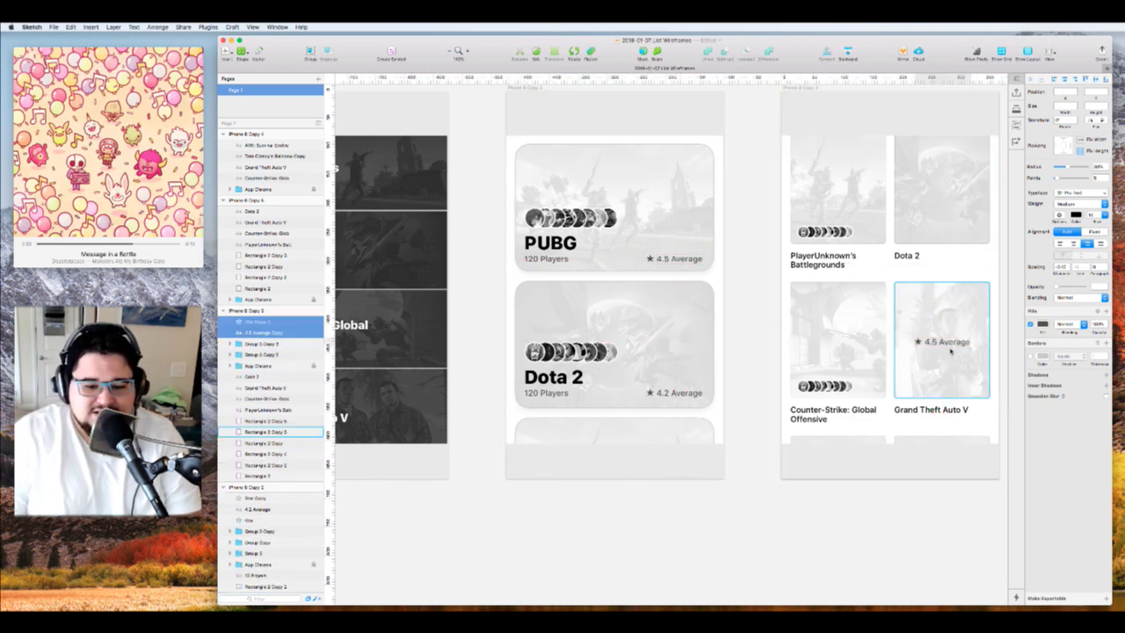
pyautogui.moveTo(950, 351); pyautogui.dragTo(929, 269)
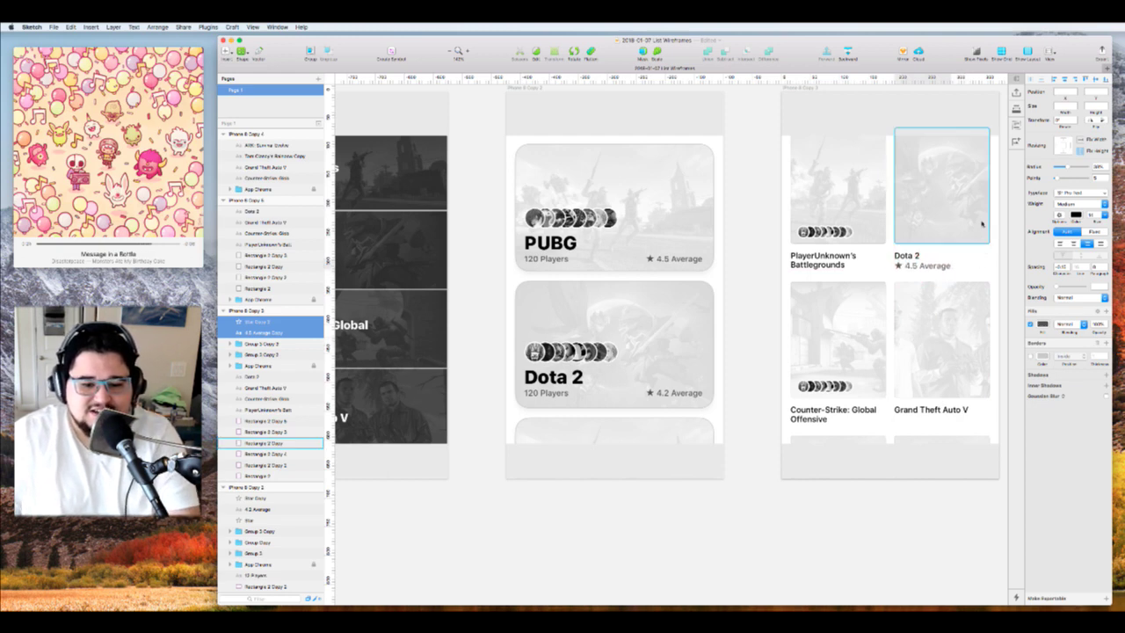
pyautogui.click(741, 296)
# Copy the PUBG big card's avatar row onto the far end of the dark list's Dota 2 row and nudge it left
pyautogui.scroll(-4, 748, 295)
pyautogui.hscroll(-3, 748, 296)
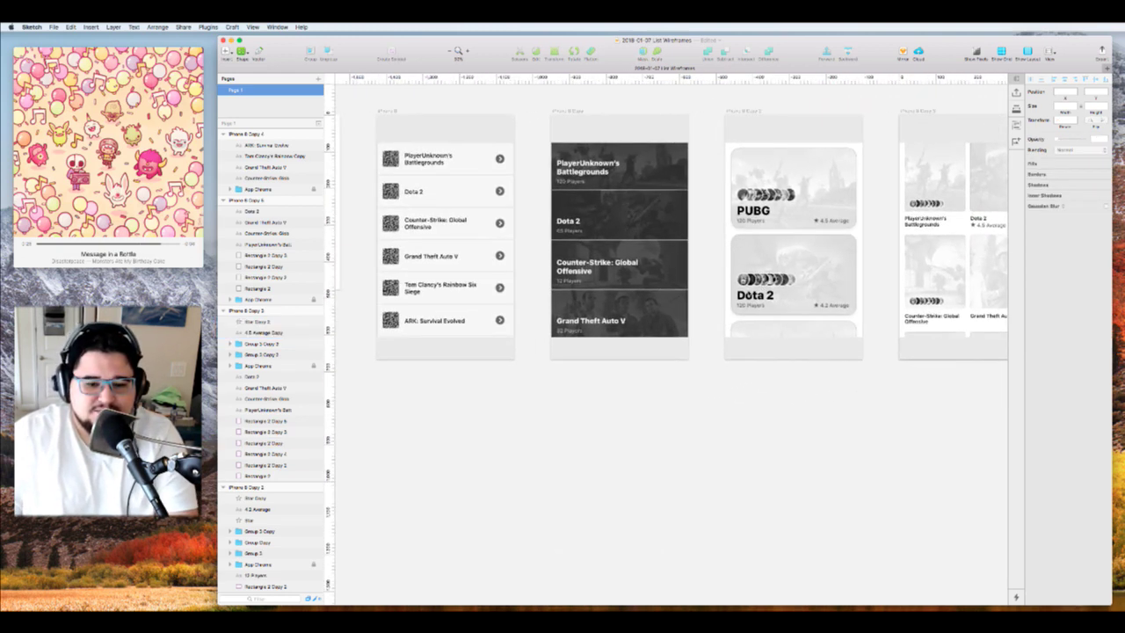
pyautogui.scroll(-3, 748, 301)
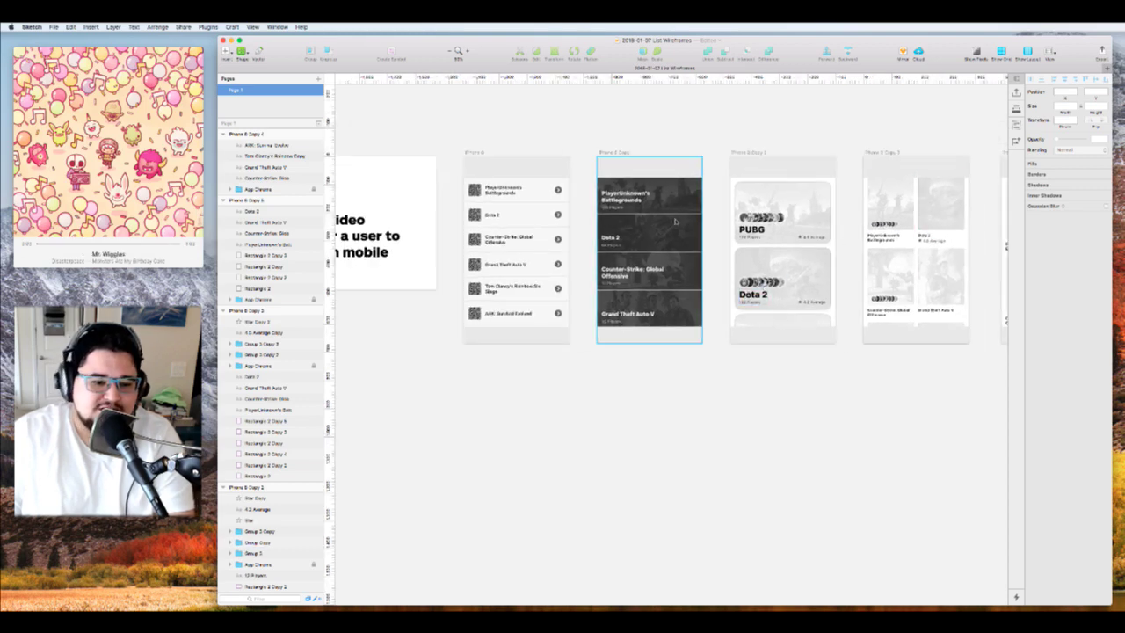
pyautogui.click(762, 216)
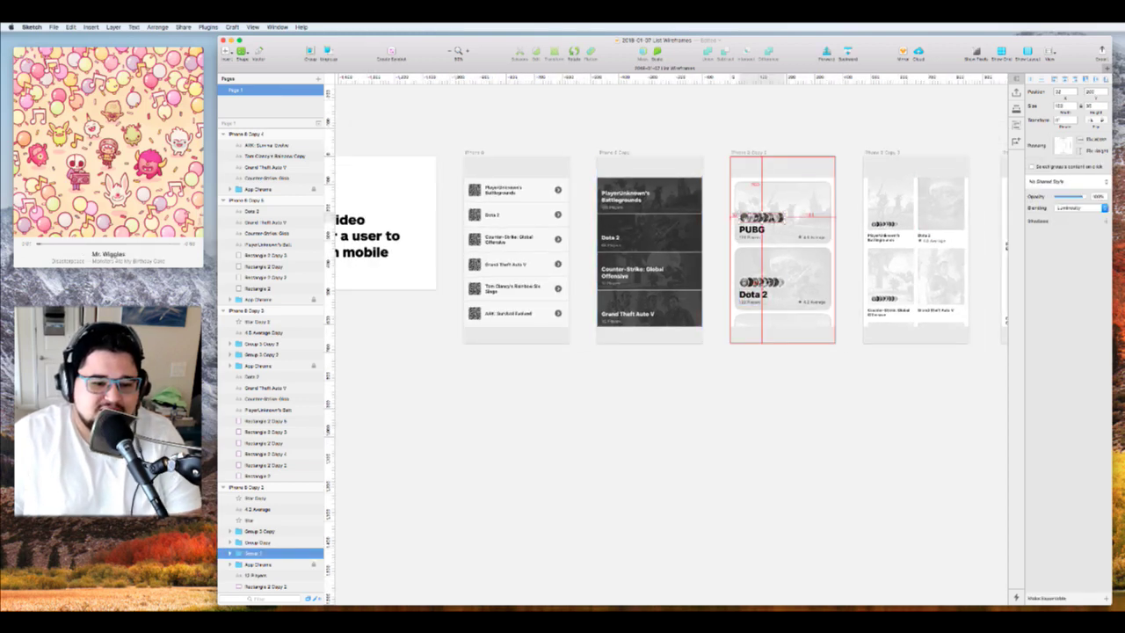
pyautogui.moveTo(763, 216); pyautogui.dragTo(668, 247)
pyautogui.click(714, 235)
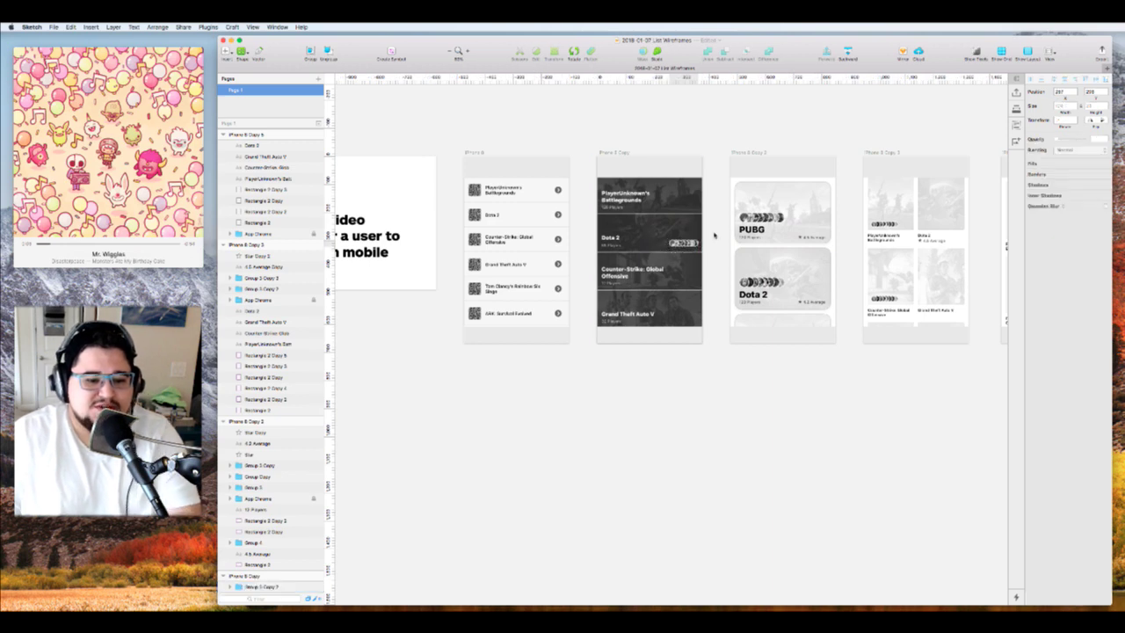
pyautogui.press('Left')
pyautogui.press('Left')
pyautogui.press('Left')
pyautogui.click(710, 239)
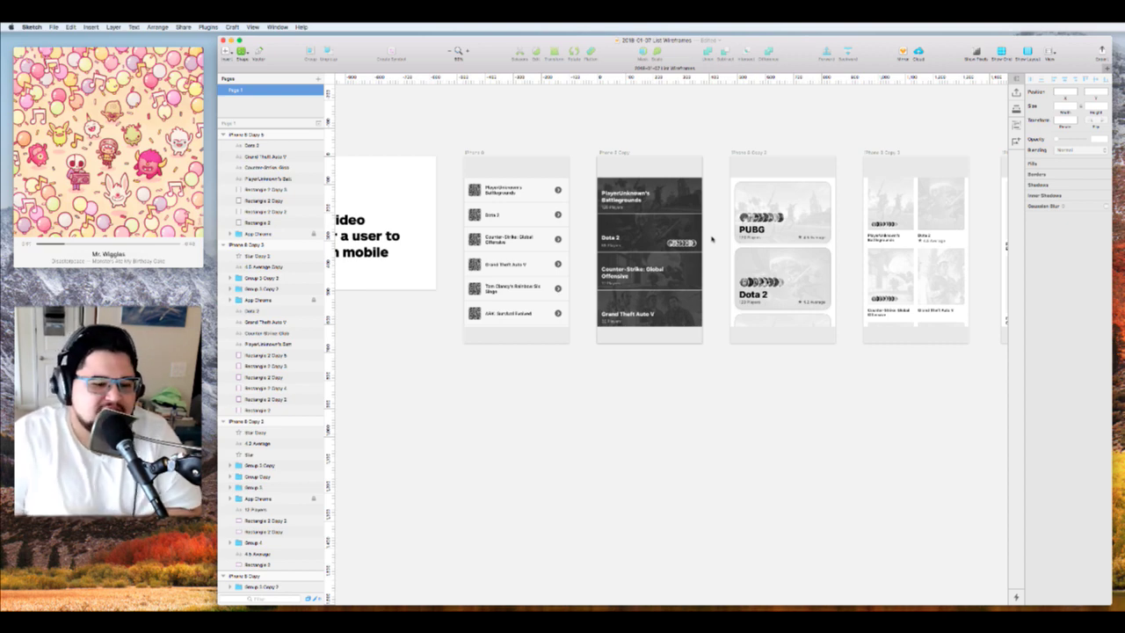
pyautogui.hscroll(-3, 713, 238)
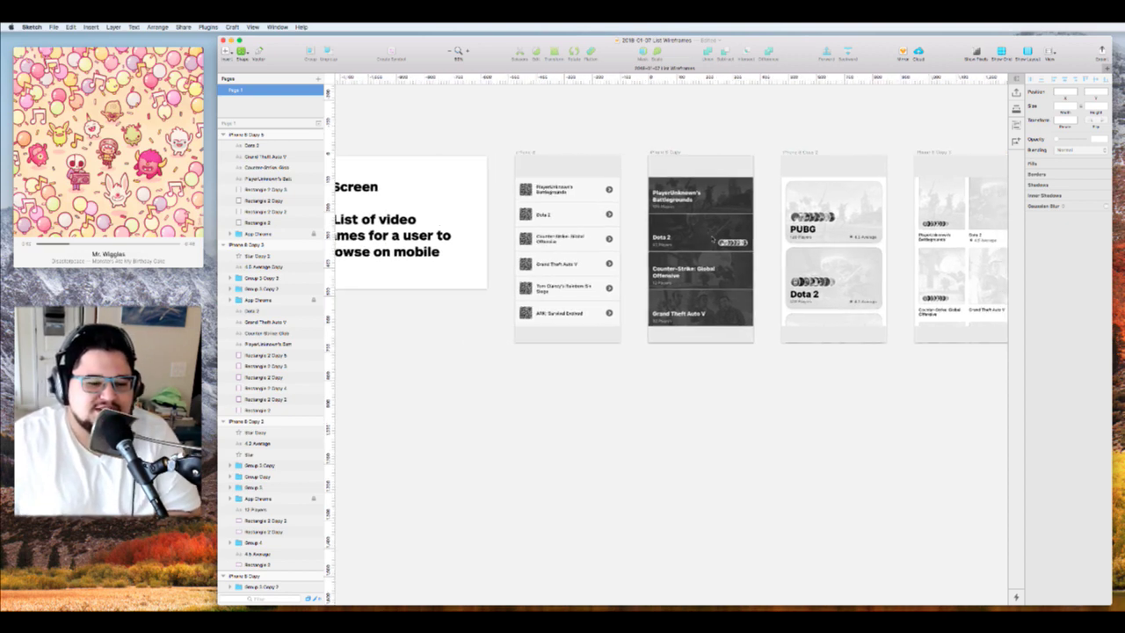
pyautogui.scroll(-2, 712, 239)
pyautogui.hscroll(-1, 711, 239)
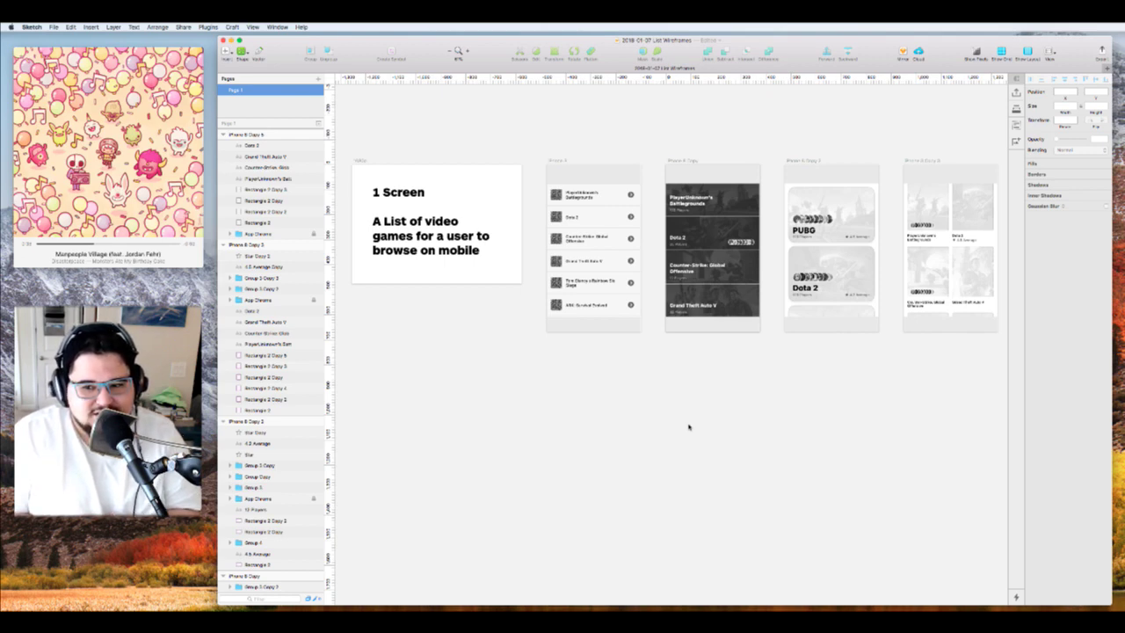
# Switch to Gameshow and load the "One Moment..." scene into the preview
pyautogui.moveTo(669, 609)
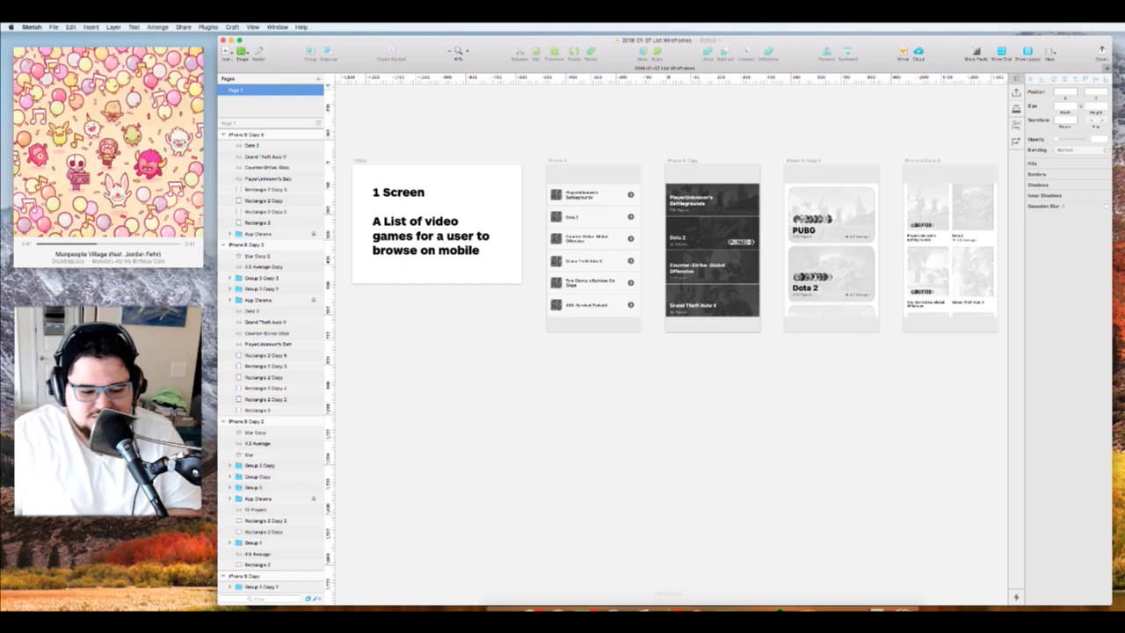
pyautogui.click(780, 594)
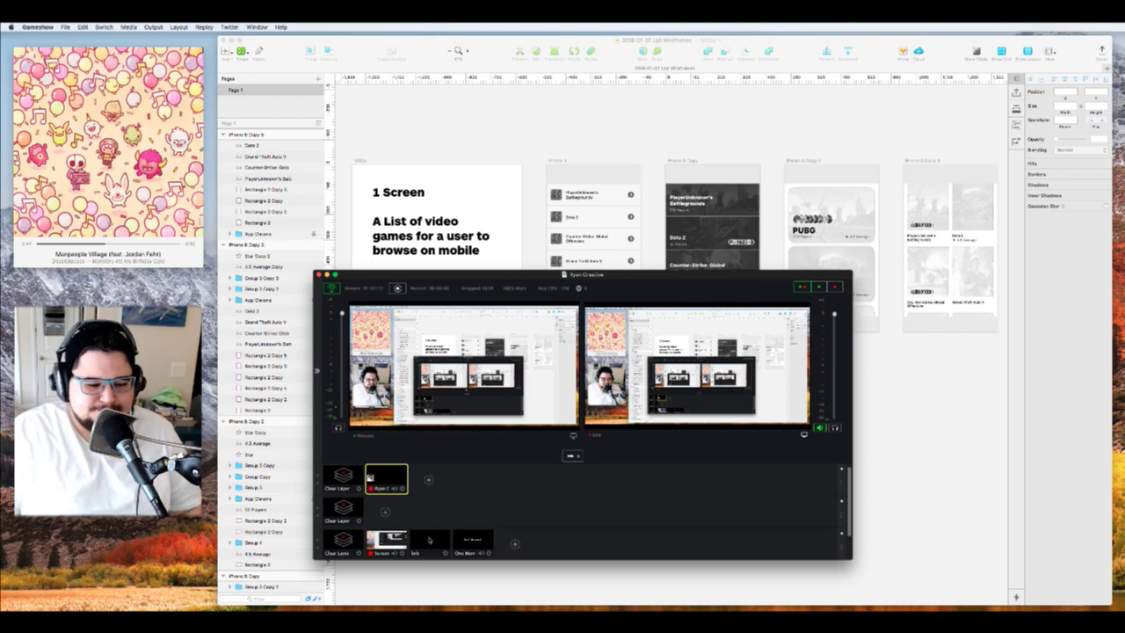
pyautogui.click(471, 540)
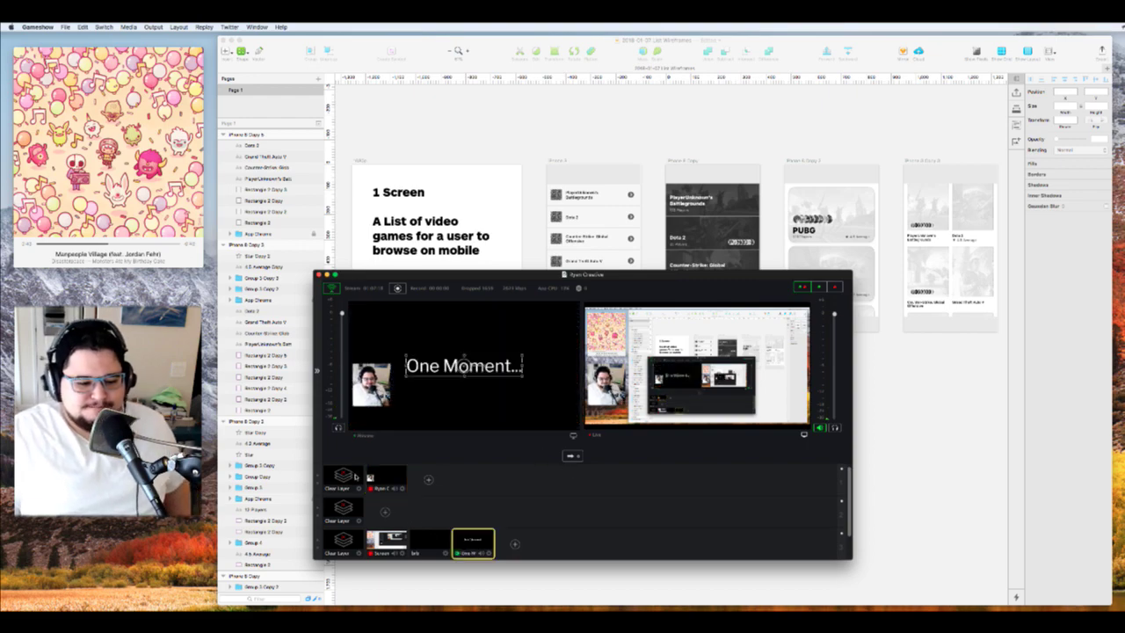